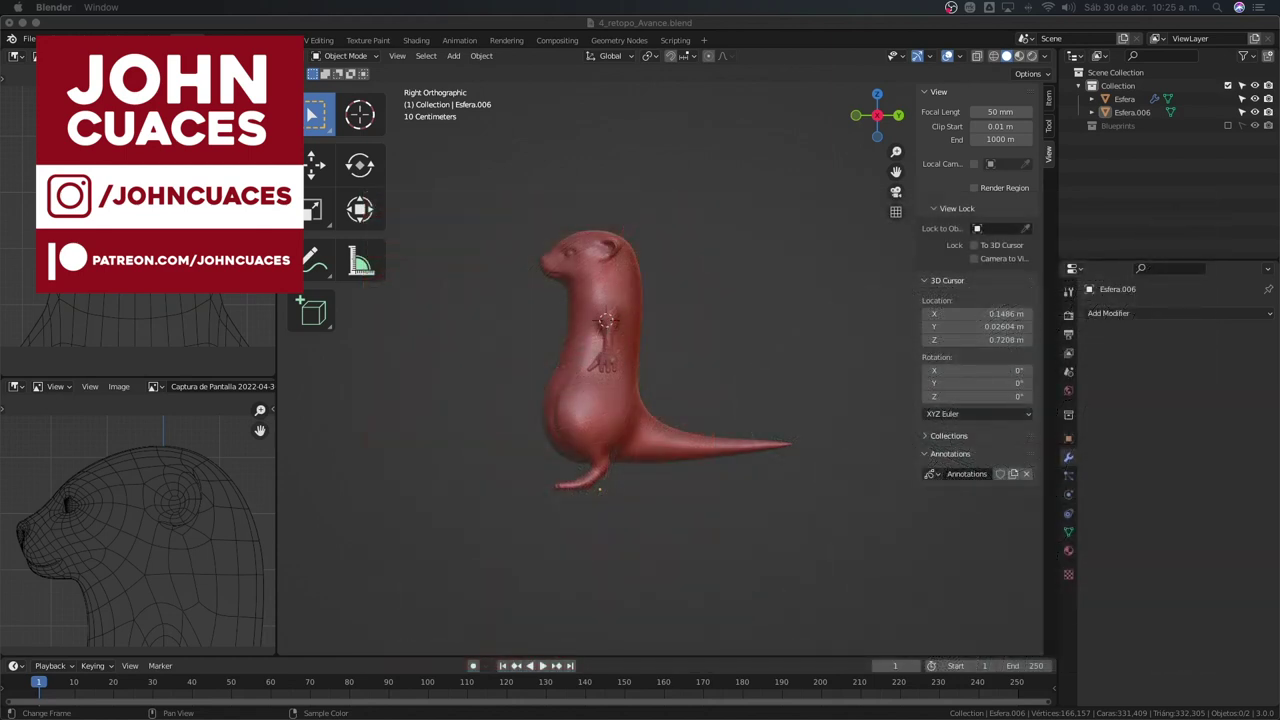
Show the otter sculpt's dense mesh in wireframe and orbit to a front perspective view
{"action": "left_click", "coordinate": [601, 386]}
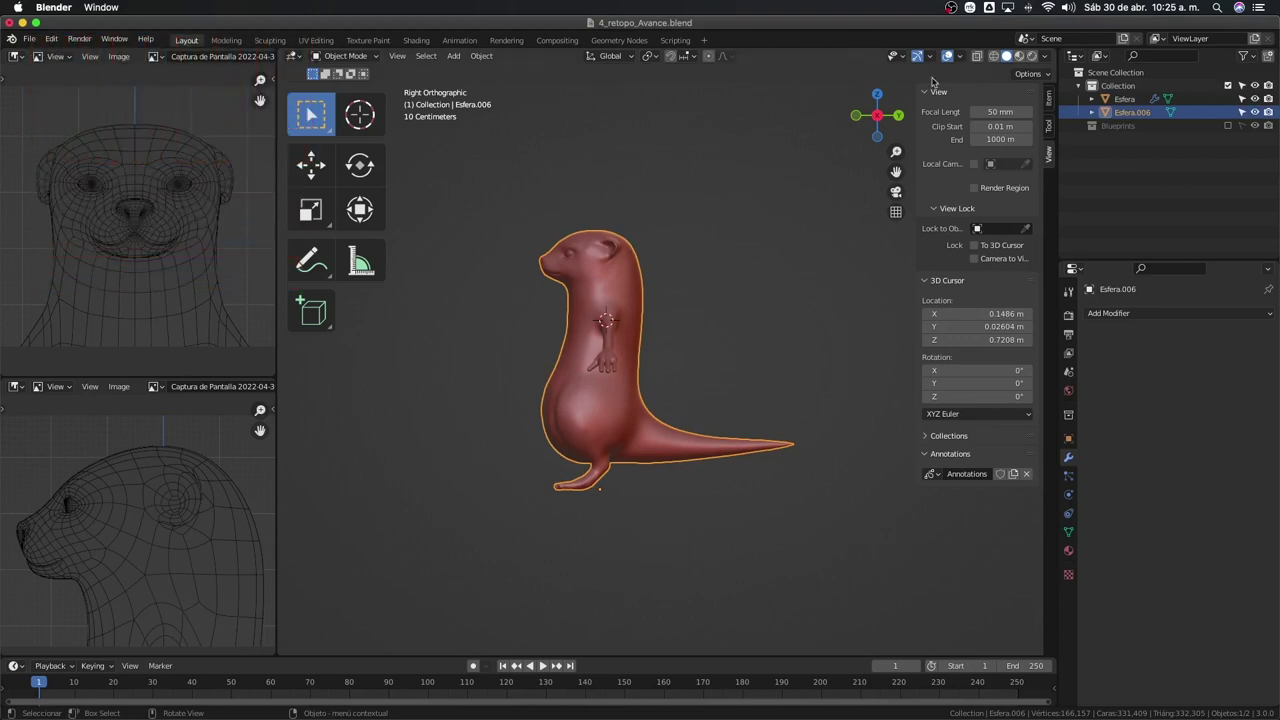
{"action": "left_click", "coordinate": [993, 57]}
{"action": "left_click", "coordinate": [691, 337]}
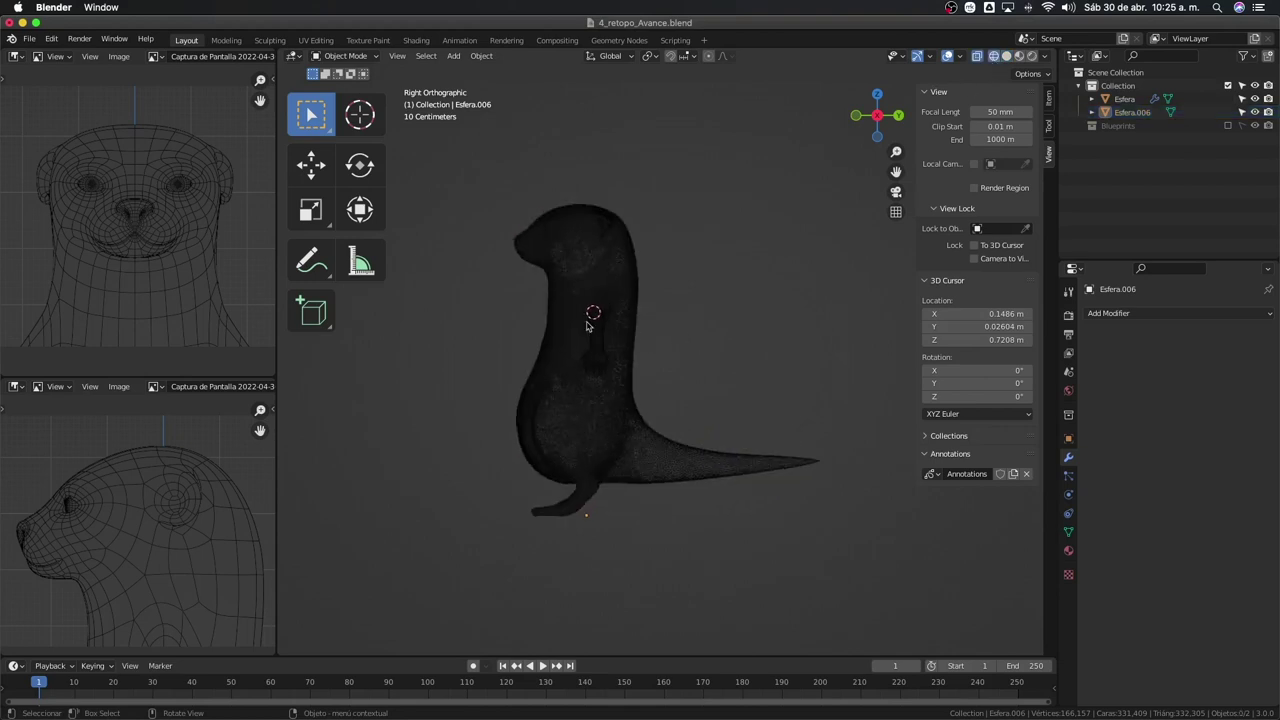
{"action": "middle_click_drag", "start_coordinate": [586, 314], "coordinate": [640, 291]}
{"action": "scroll", "coordinate": [628, 305], "scroll_direction": "up", "scroll_amount": 4}
{"action": "scroll", "coordinate": [640, 291], "scroll_direction": "down", "scroll_amount": 3}
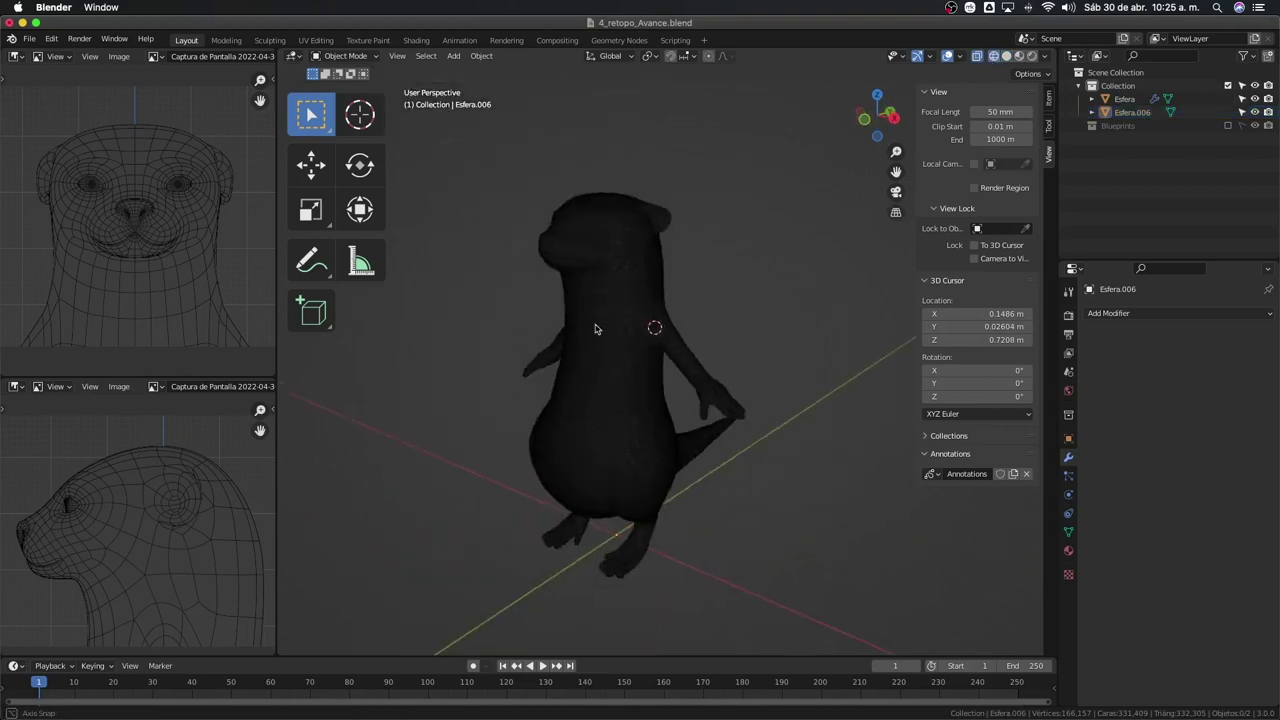
{"action": "middle_click_drag", "start_coordinate": [594, 329], "coordinate": [634, 340]}
{"action": "scroll", "coordinate": [634, 335], "scroll_direction": "up", "scroll_amount": 3}
Reselect the otter, orbit slightly around it, then deselect it with solid shading back on
{"action": "left_click", "coordinate": [613, 254]}
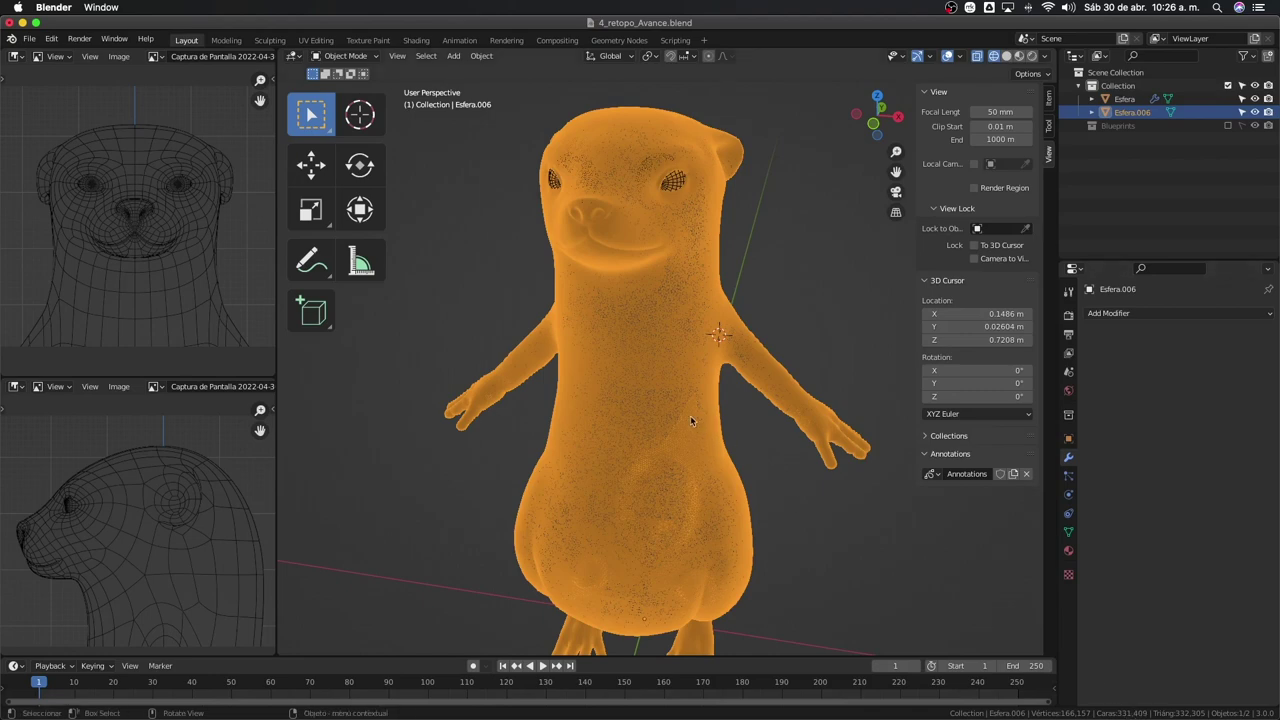
{"action": "middle_click_drag", "start_coordinate": [720, 237], "coordinate": [621, 165]}
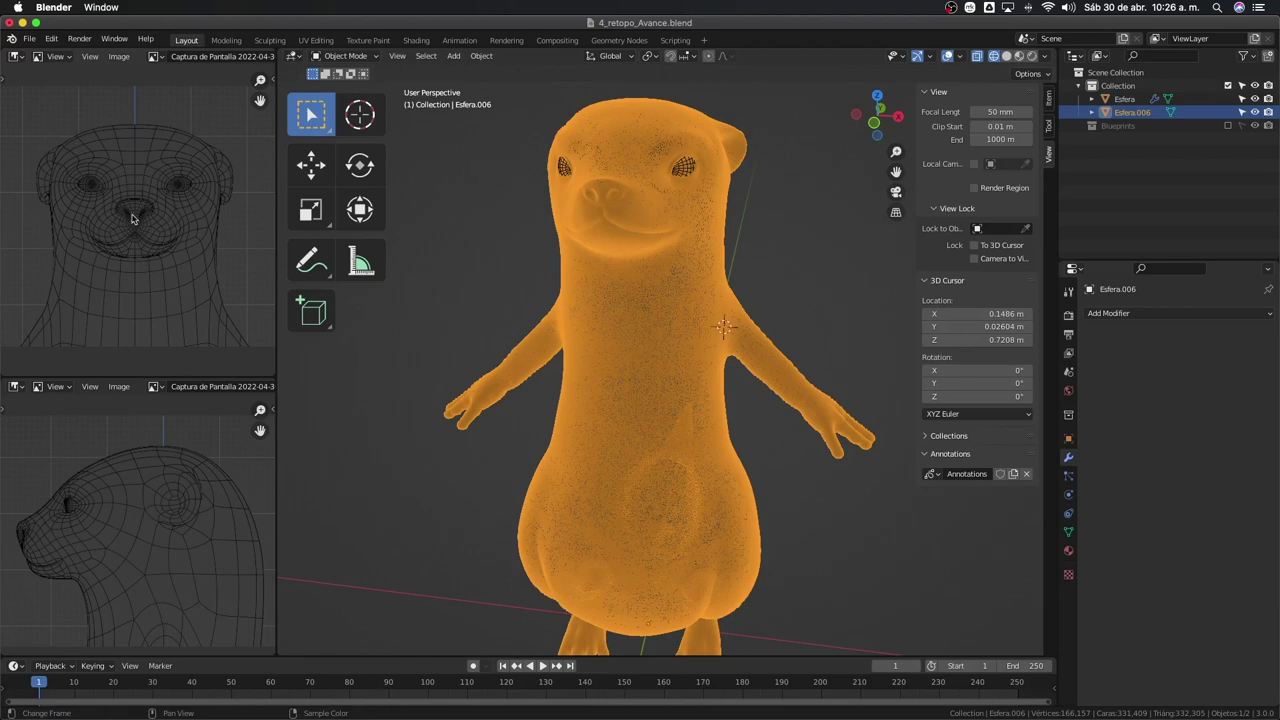
{"action": "left_click", "coordinate": [466, 316]}
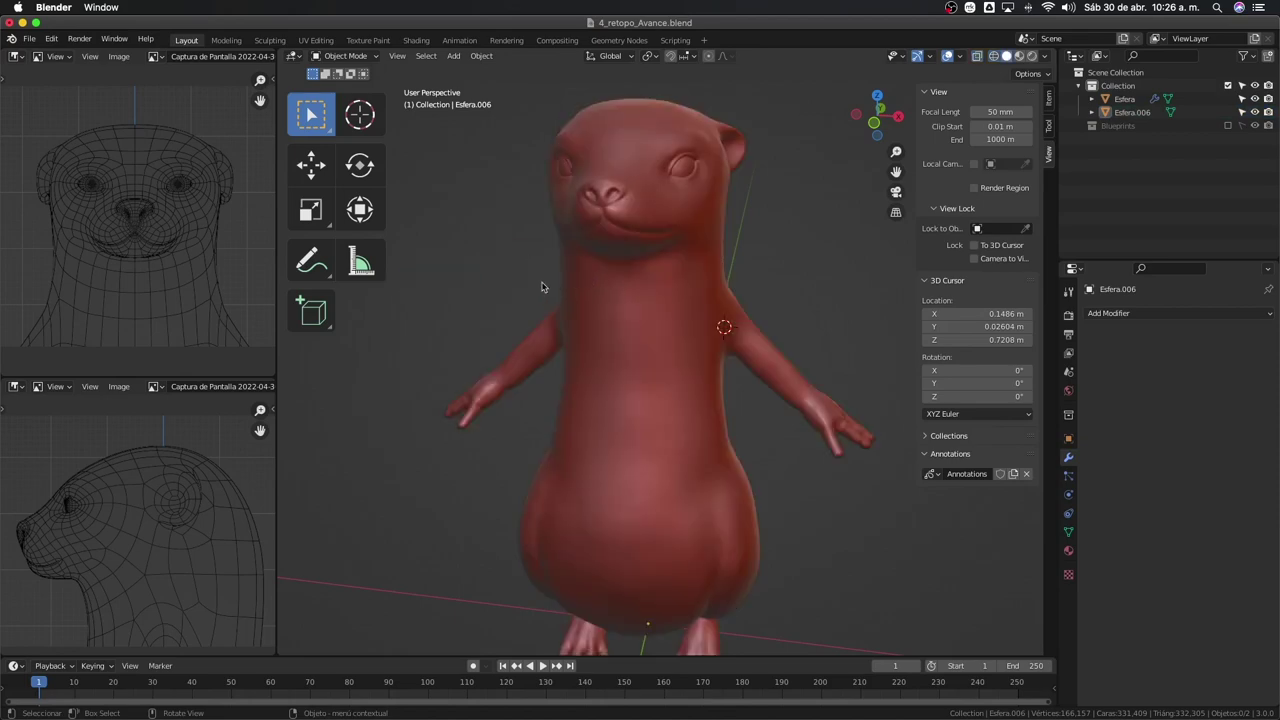
In the front view, add a new plane mesh beneath the otter
{"action": "key", "text": "KP_1"}
{"action": "middle_click_drag", "start_coordinate": [455, 270], "coordinate": [420, 272], "text": "shift"}
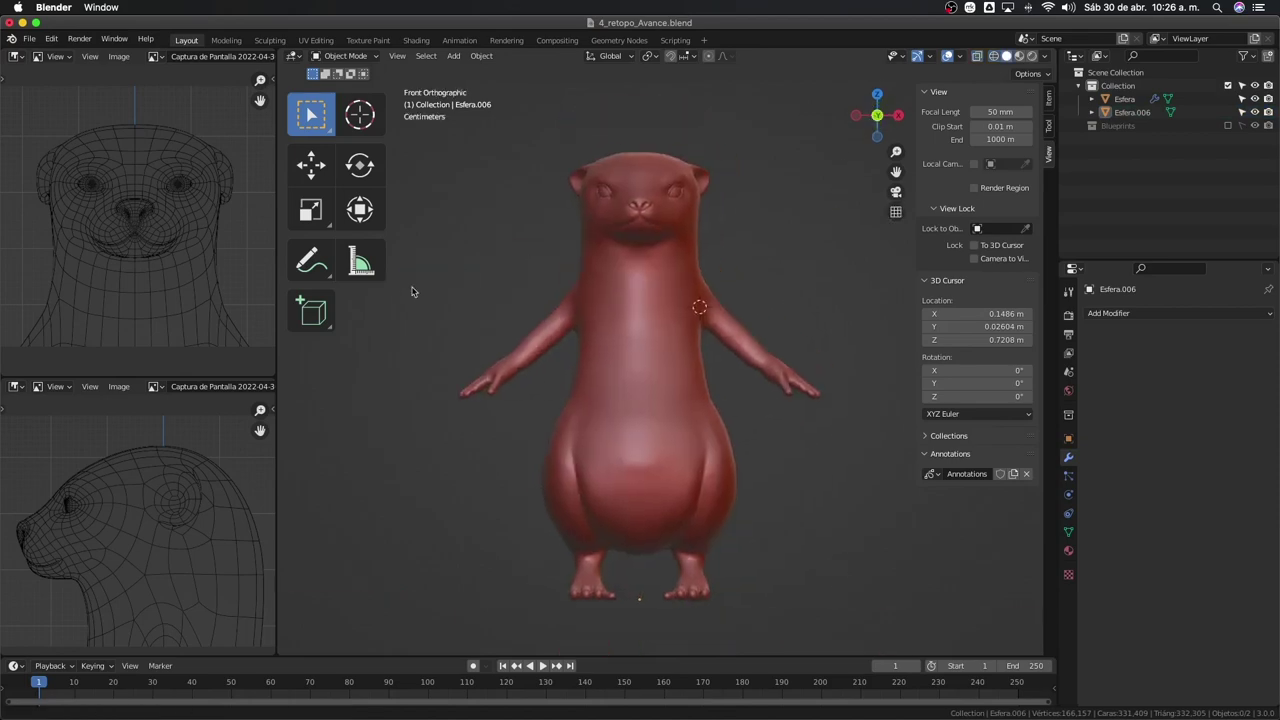
{"action": "scroll", "coordinate": [602, 280], "scroll_direction": "down", "scroll_amount": 1}
{"action": "scroll", "coordinate": [602, 280], "scroll_direction": "up", "scroll_amount": 3}
{"action": "scroll", "coordinate": [602, 279], "scroll_direction": "down", "scroll_amount": 1}
{"action": "key", "text": "shift+a"}
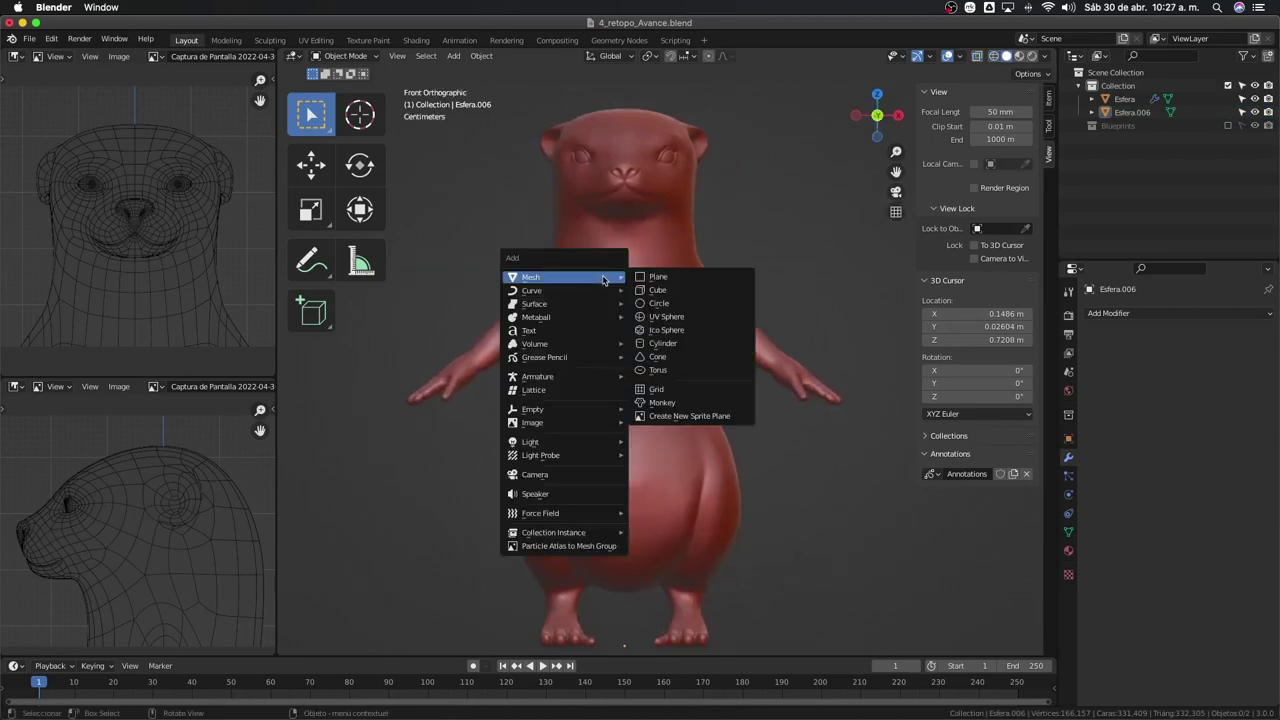
{"action": "left_click", "coordinate": [651, 277]}
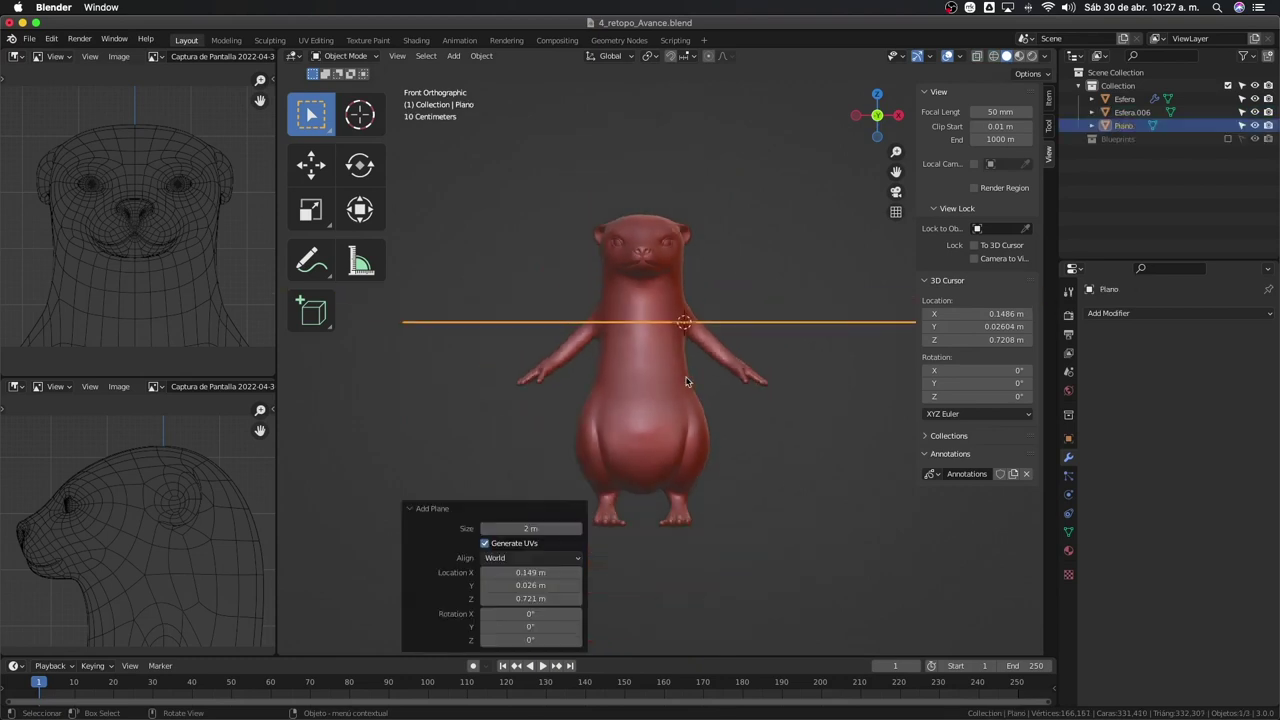
{"action": "scroll", "coordinate": [692, 380], "scroll_direction": "down", "scroll_amount": 2}
Move the plane and the 3D cursor back to the world origin, then select Plano
{"action": "key", "text": "alt+g"}
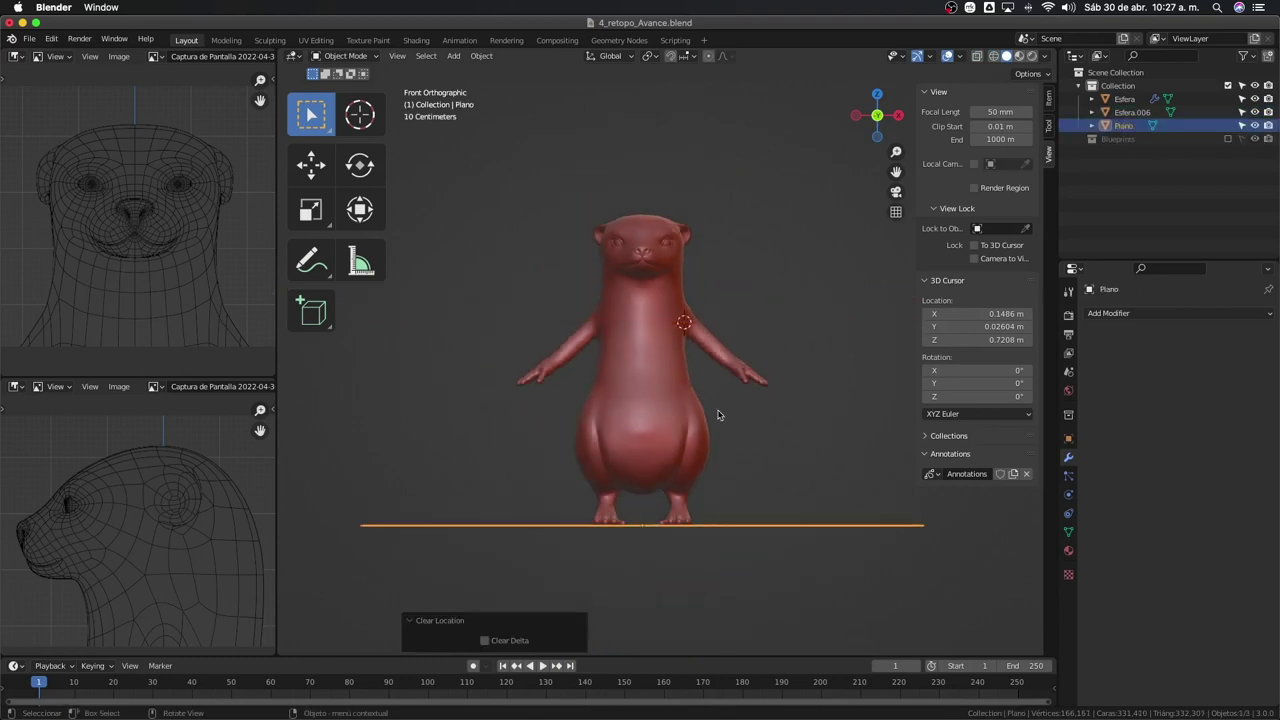
{"action": "key", "text": "shift+c"}
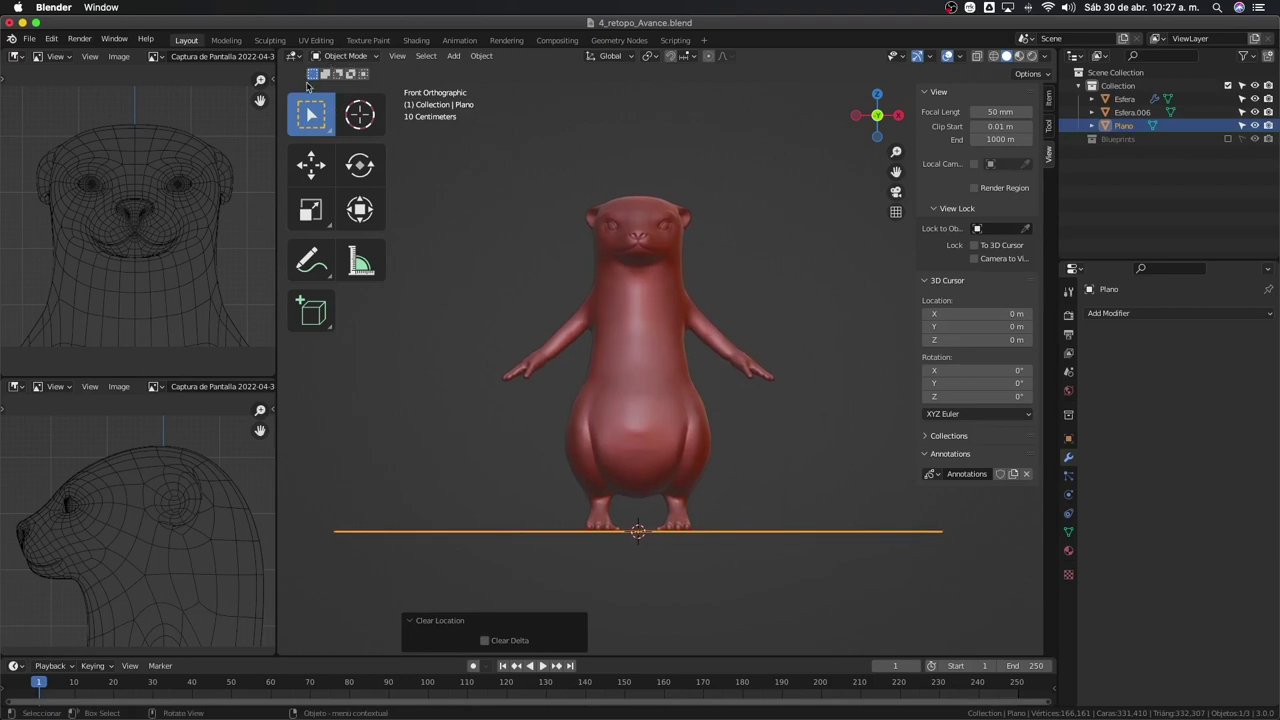
{"action": "left_click", "coordinate": [362, 59]}
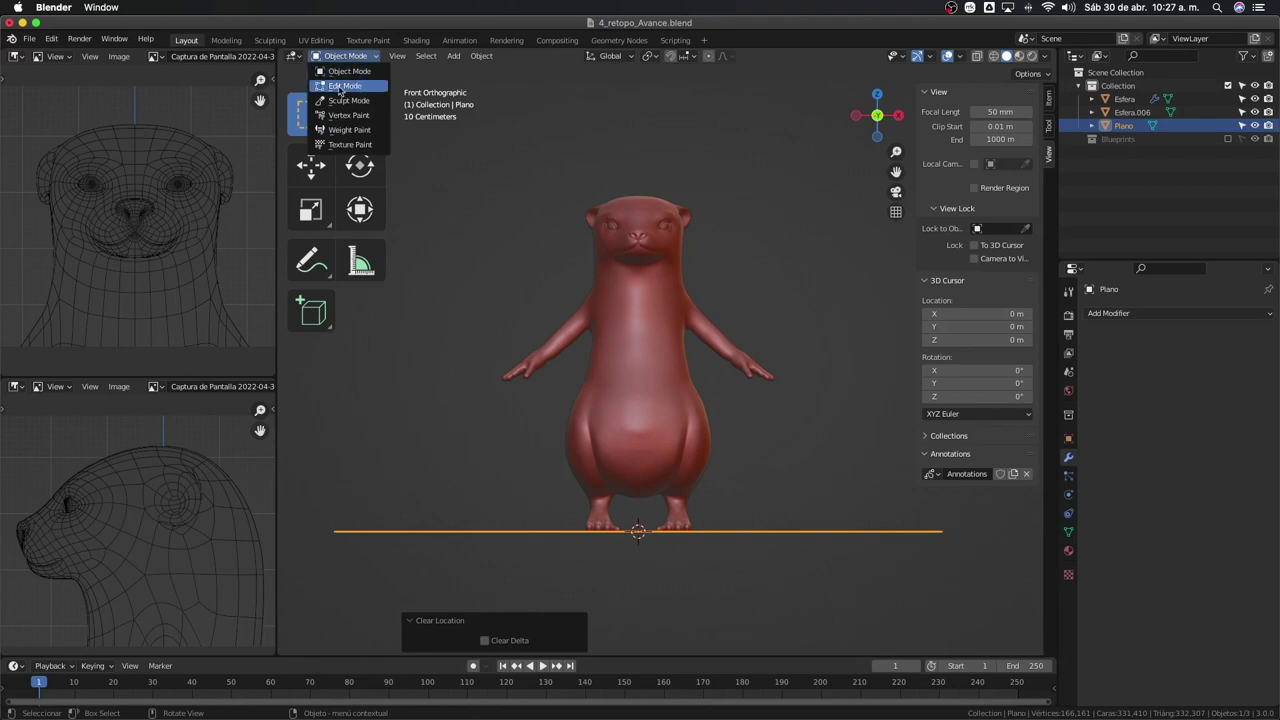
{"action": "left_click", "coordinate": [700, 152]}
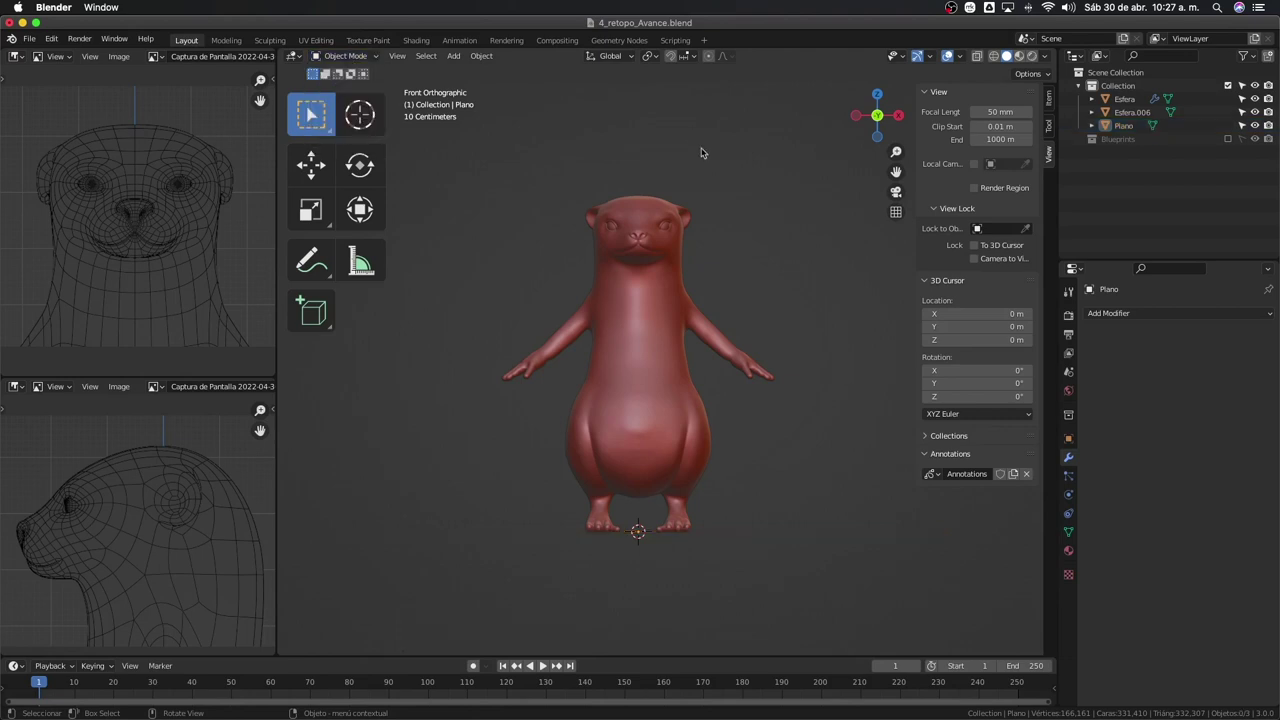
{"action": "left_click", "coordinate": [798, 555]}
In Edit Mode, stand the plane upright by rotating it 90° about X
{"action": "key", "text": "Tab"}
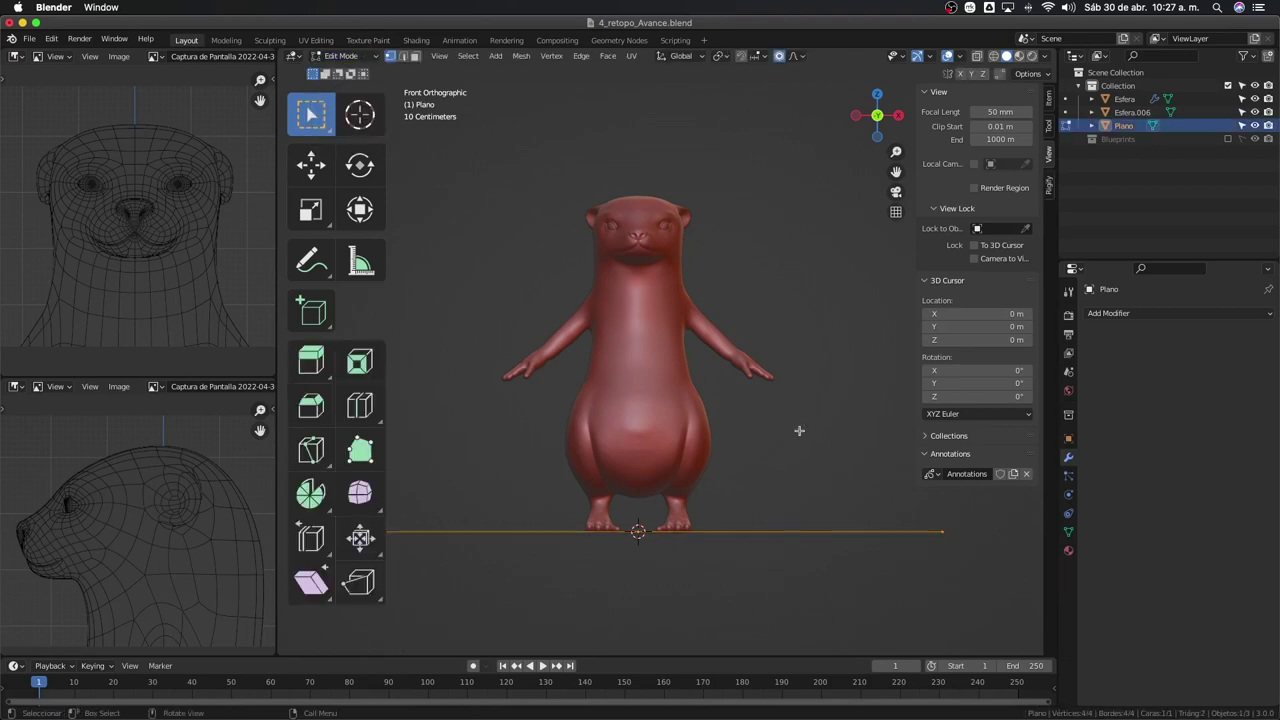
{"action": "key", "text": "Tab"}
{"action": "key", "text": "ctrl+Tab"}
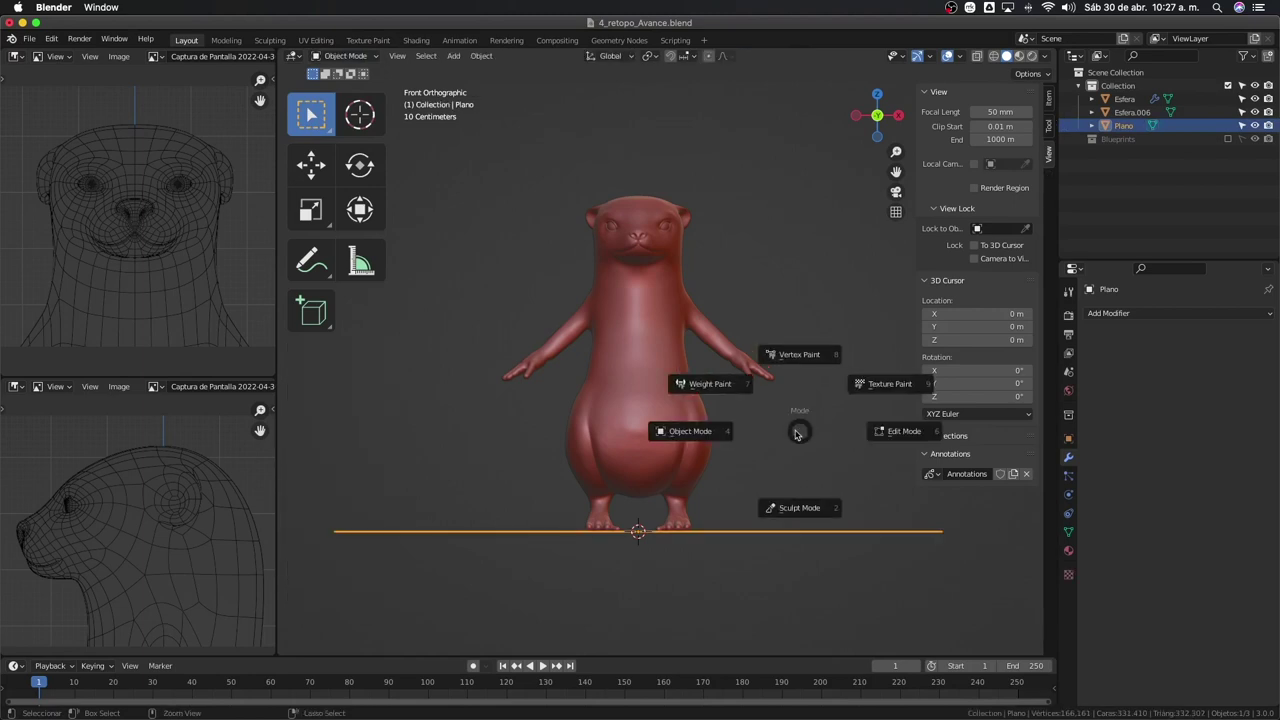
{"action": "left_click", "coordinate": [883, 430]}
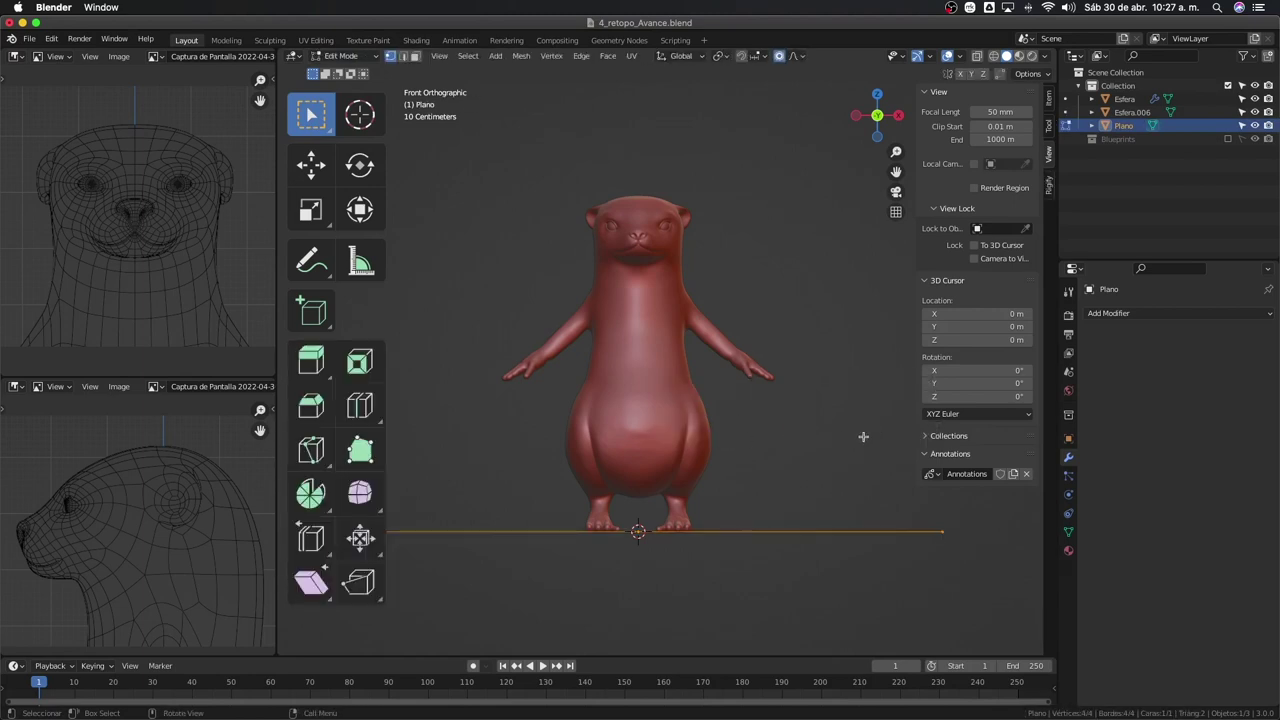
{"action": "key", "text": "r"}
{"action": "key", "text": "x"}
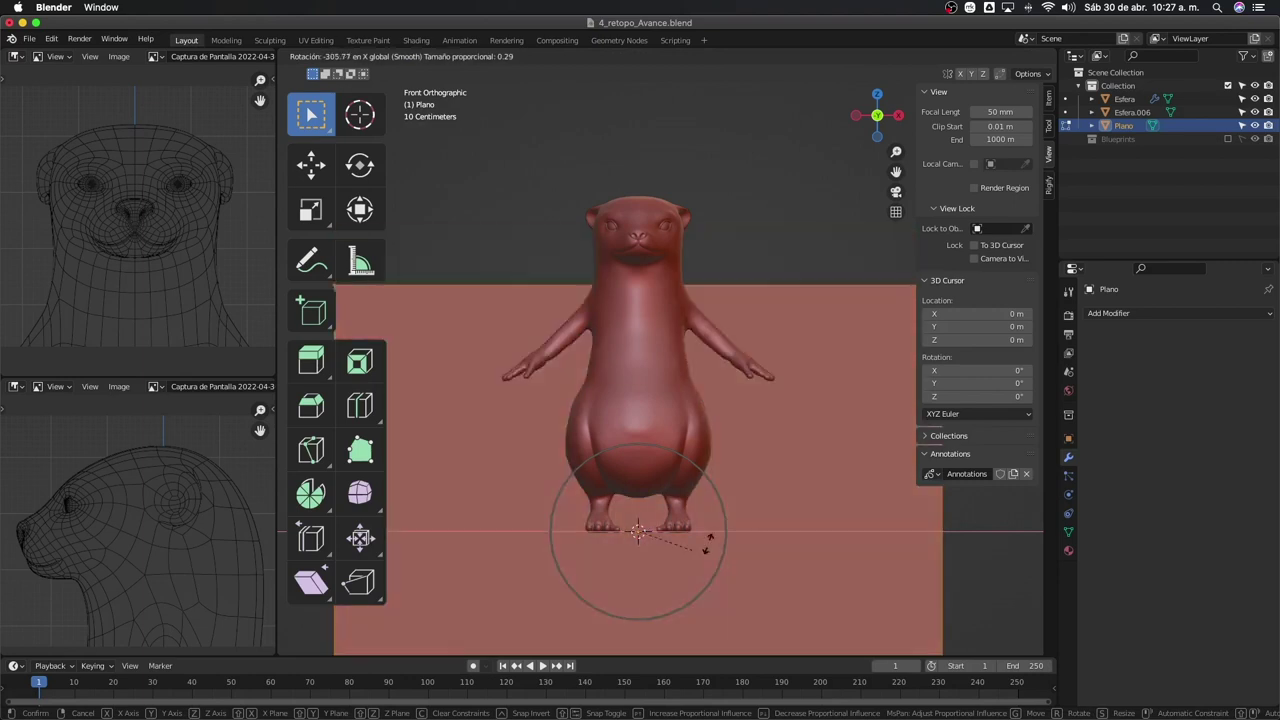
{"action": "right_click", "coordinate": [784, 373]}
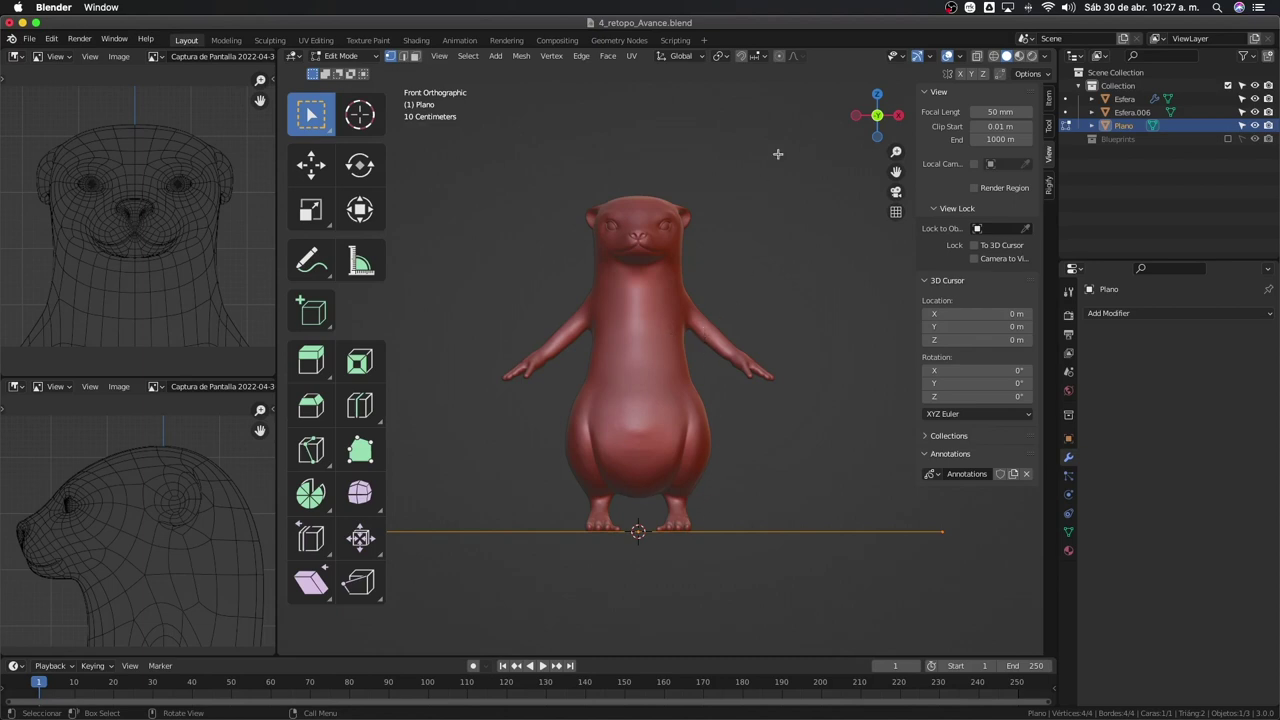
{"action": "type", "text": "rx"}
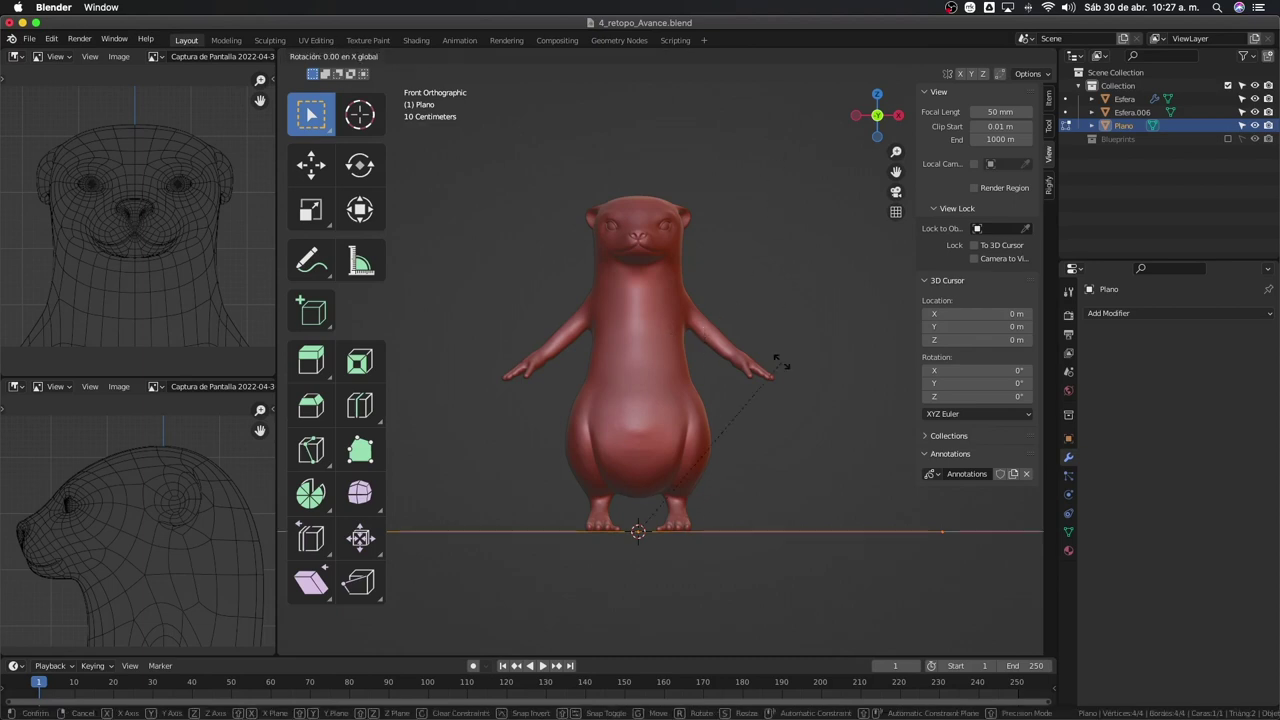
{"action": "type", "text": "90"}
{"action": "key", "text": "Return"}
Scale the plane down and move it above the otter's head
{"action": "key", "text": "s"}
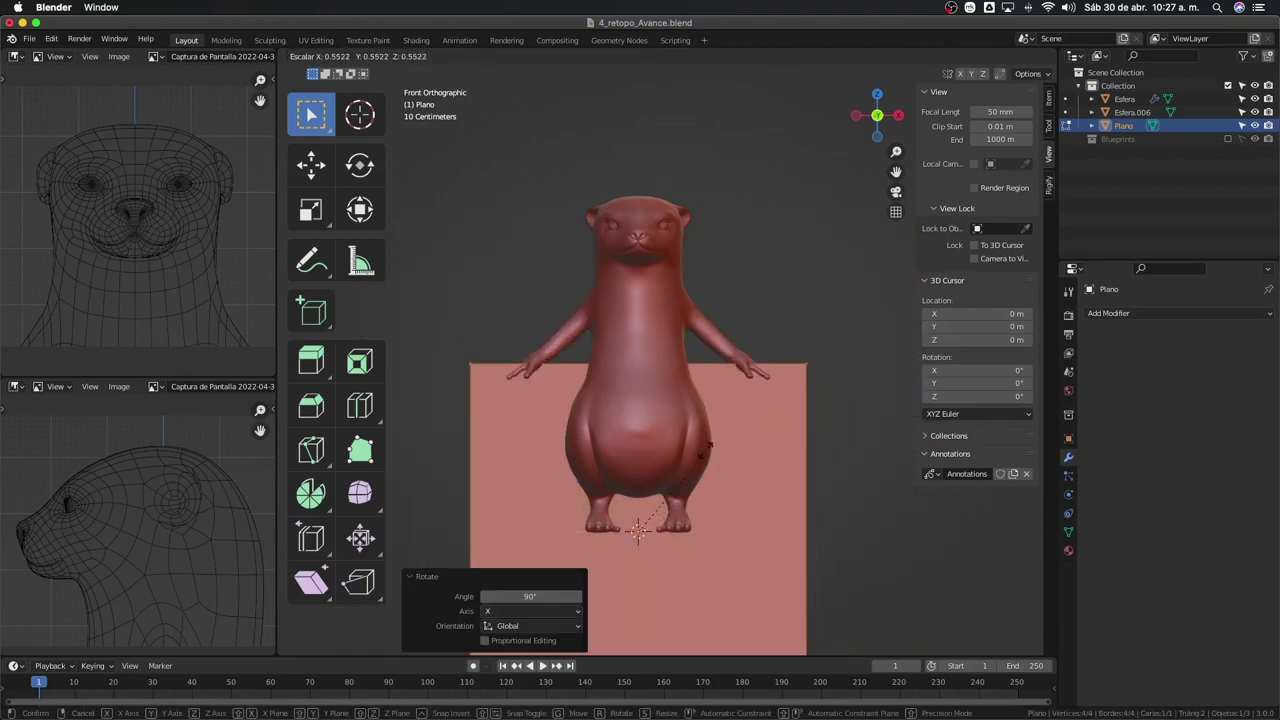
{"action": "left_click", "coordinate": [760, 520]}
{"action": "key", "text": "g"}
{"action": "left_click", "coordinate": [798, 324]}
{"action": "key", "text": "s"}
{"action": "left_click", "coordinate": [750, 310]}
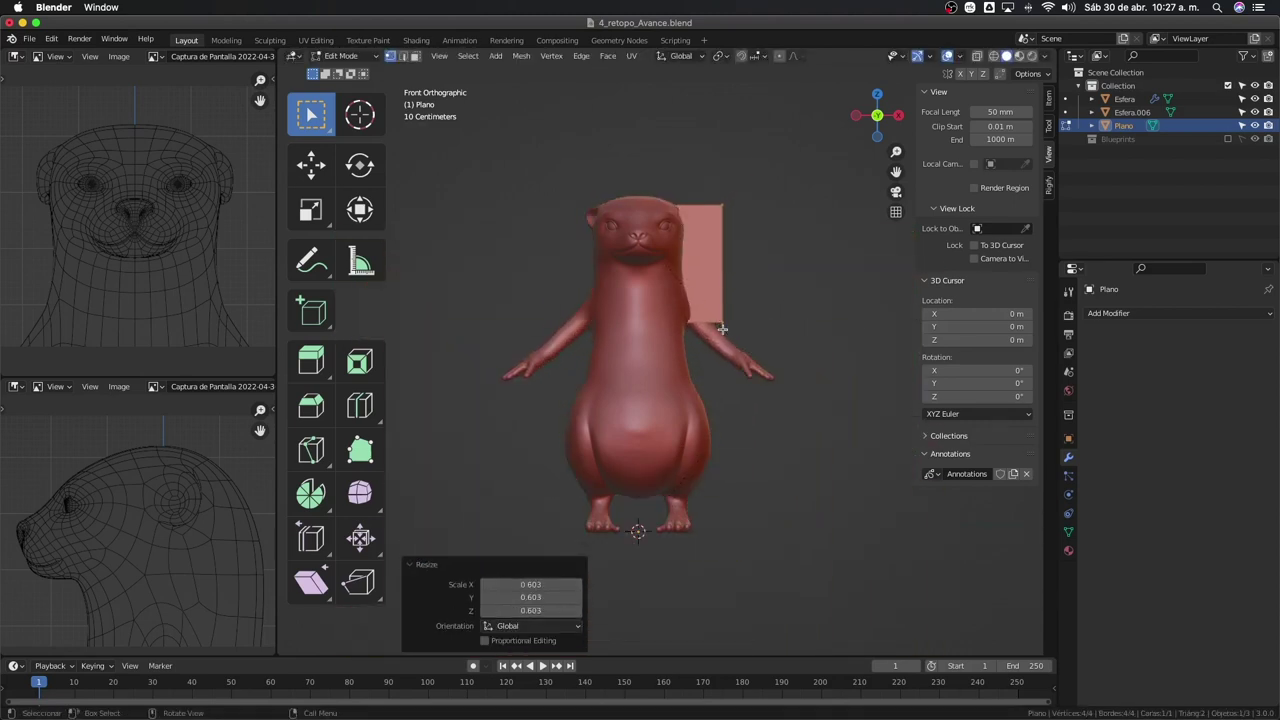
{"action": "key", "text": "g"}
{"action": "left_click", "coordinate": [760, 240]}
{"action": "key", "text": "s"}
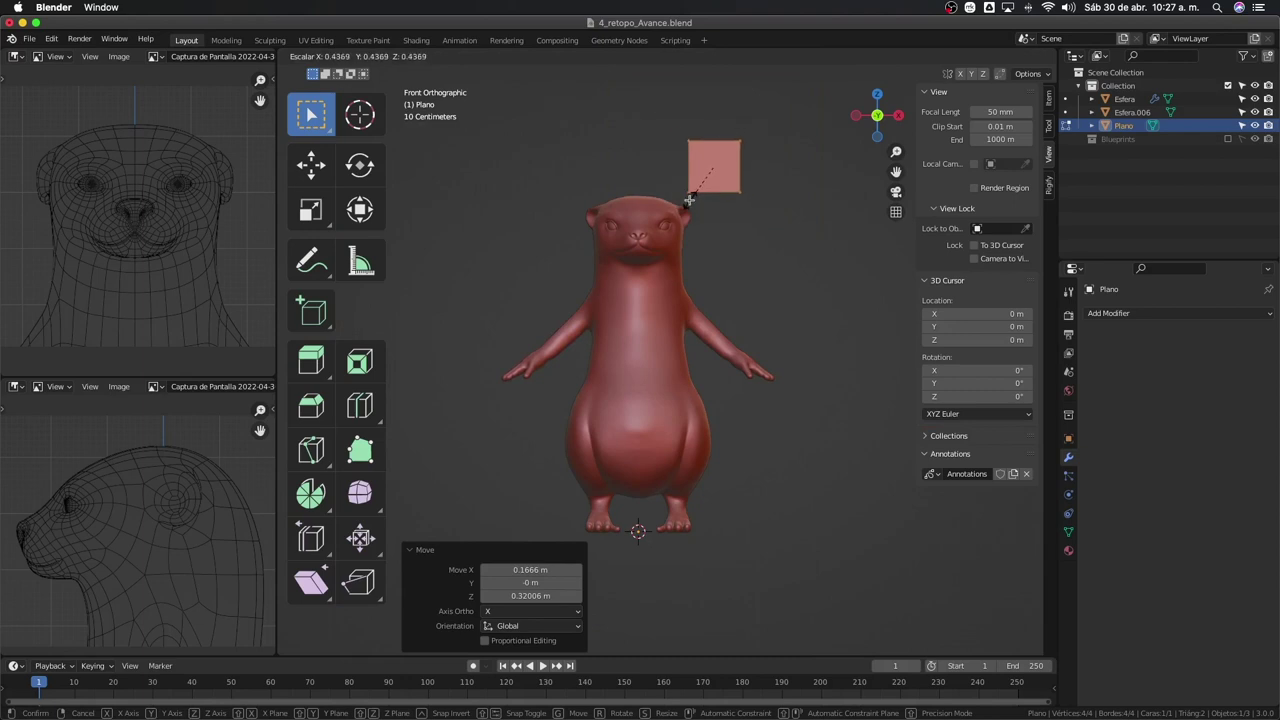
{"action": "left_click", "coordinate": [720, 240]}
{"action": "key", "text": "g"}
{"action": "left_click", "coordinate": [771, 270]}
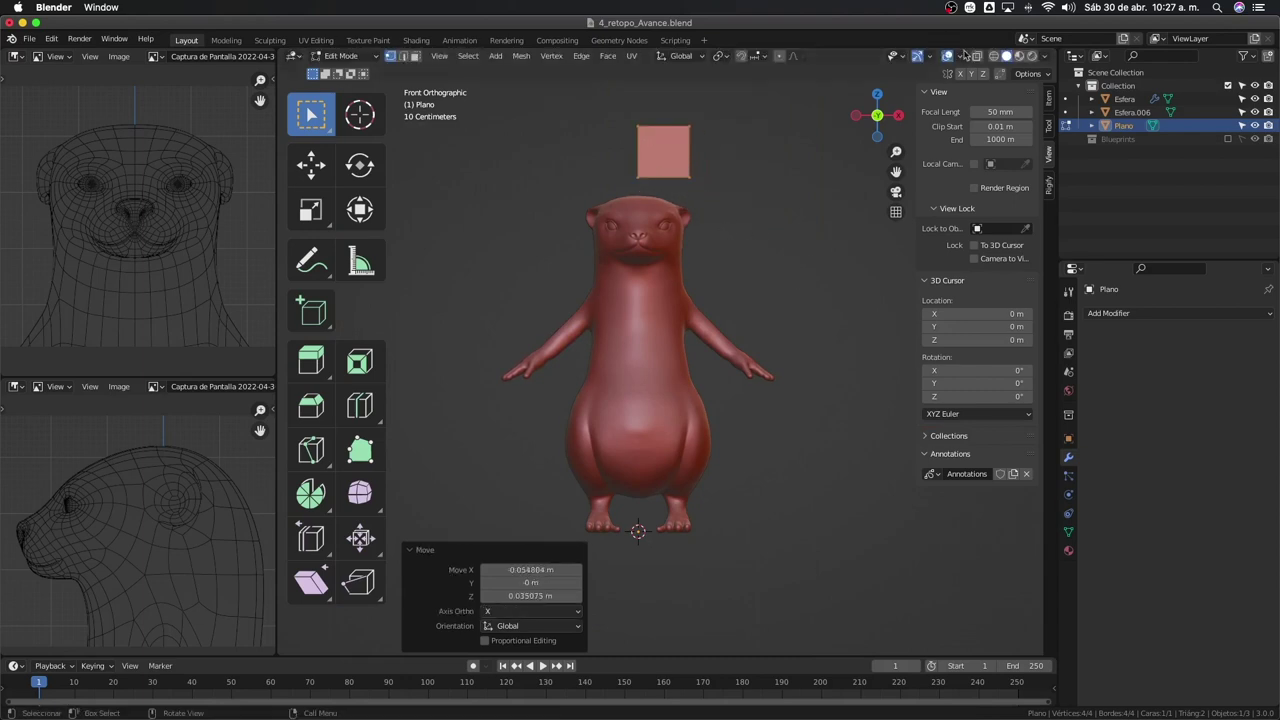
Shade the viewport with a white MatCap
{"action": "left_click", "coordinate": [1046, 57]}
{"action": "left_click", "coordinate": [1036, 160]}
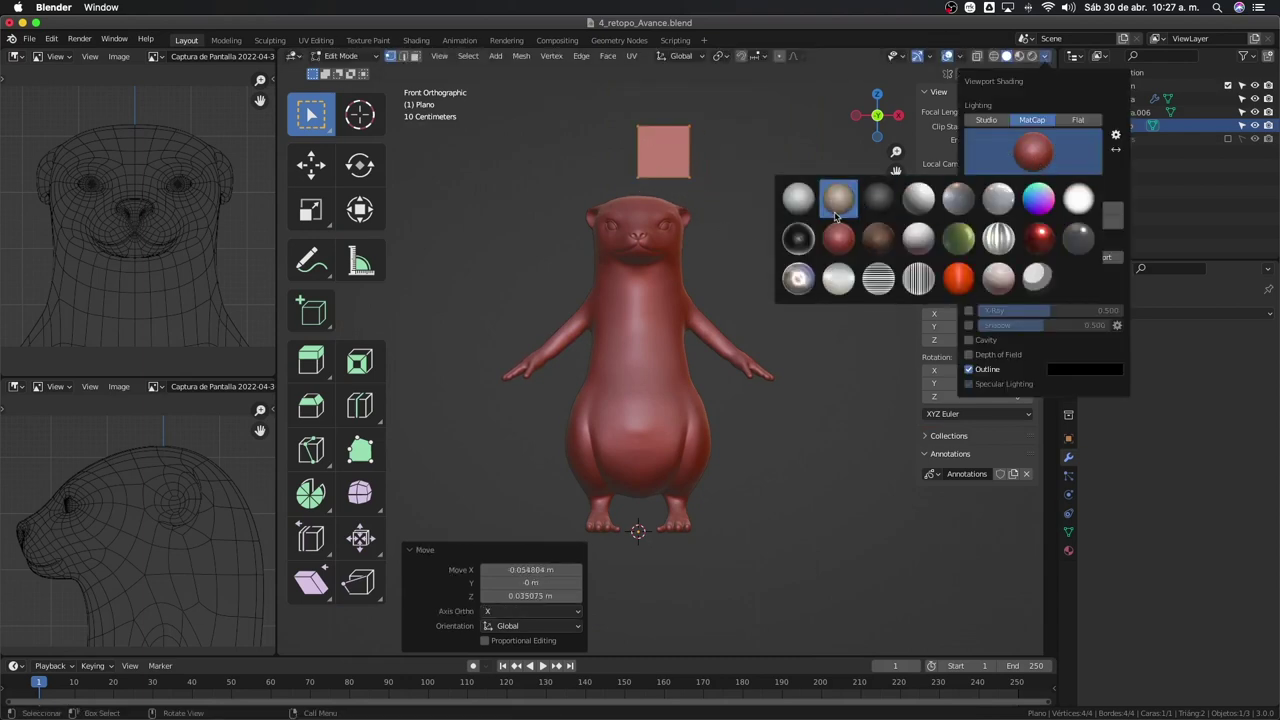
{"action": "left_click", "coordinate": [814, 198]}
{"action": "scroll", "coordinate": [767, 216], "scroll_direction": "up", "scroll_amount": 2}
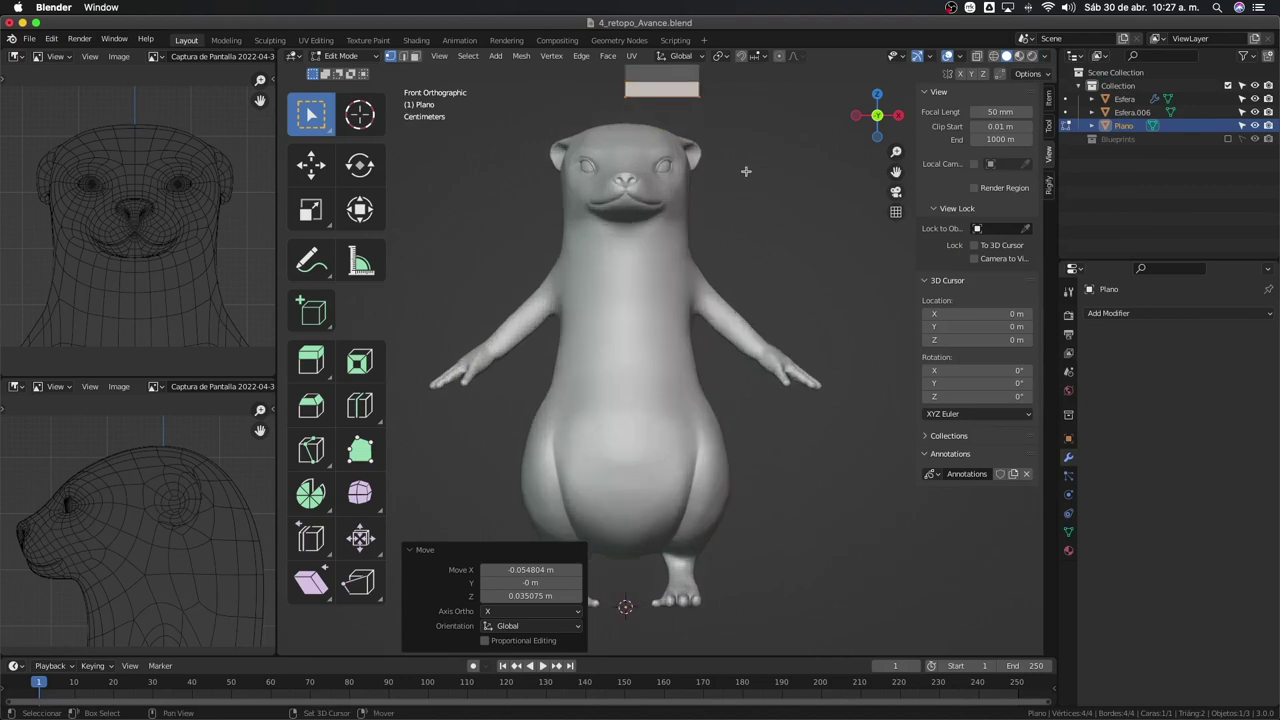
{"action": "scroll", "coordinate": [767, 216], "scroll_direction": "up", "scroll_amount": 3}
Shrink the plane to 0.237 scale just above the head, select it all, and enable snapping
{"action": "key", "text": "s"}
{"action": "left_click", "coordinate": [742, 232]}
{"action": "key", "text": "g"}
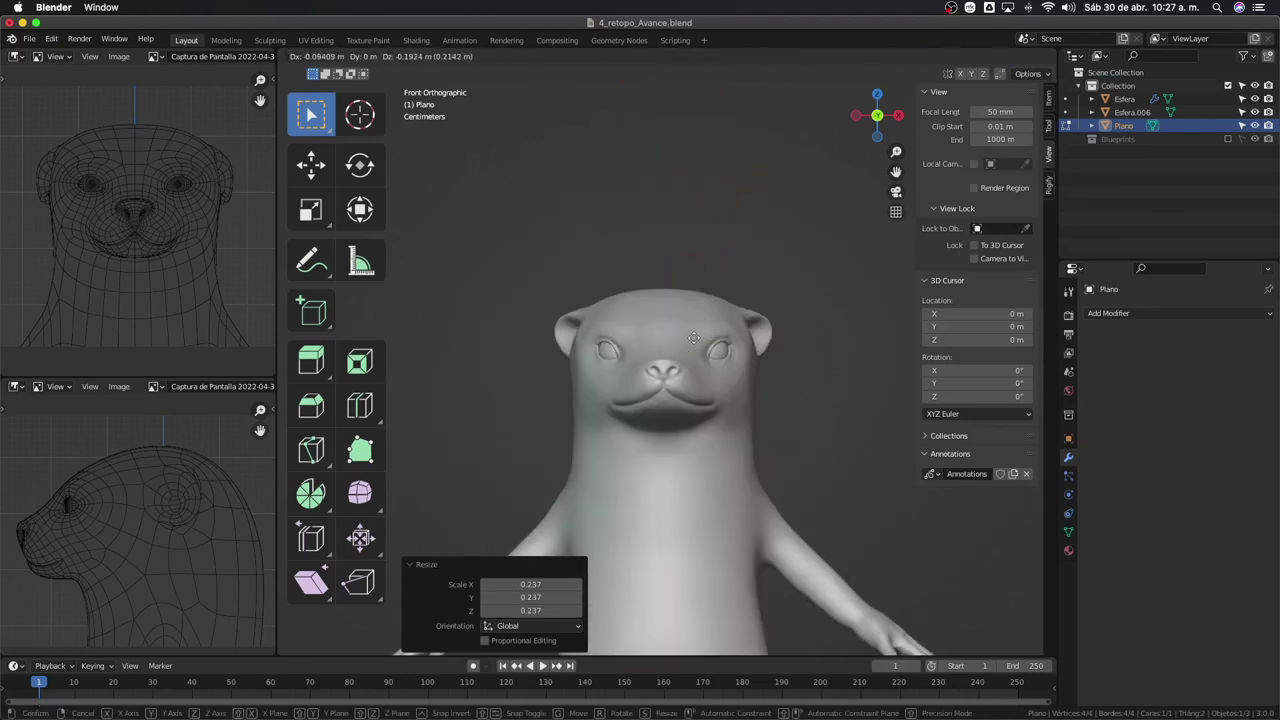
{"action": "left_click", "coordinate": [712, 278]}
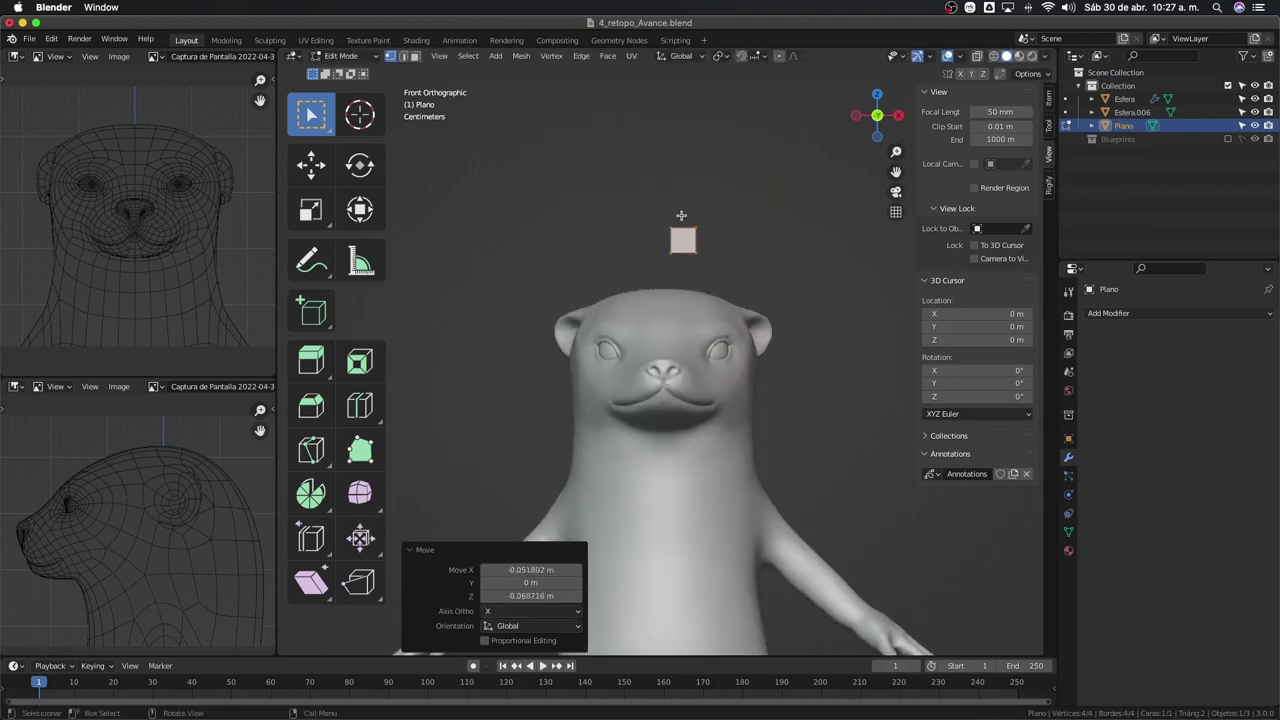
{"action": "mouse_move", "coordinate": [669, 295]}
{"action": "left_mouse_down"}
{"action": "mouse_move", "coordinate": [628, 187]}
{"action": "mouse_move", "coordinate": [714, 198]}
{"action": "left_mouse_up"}
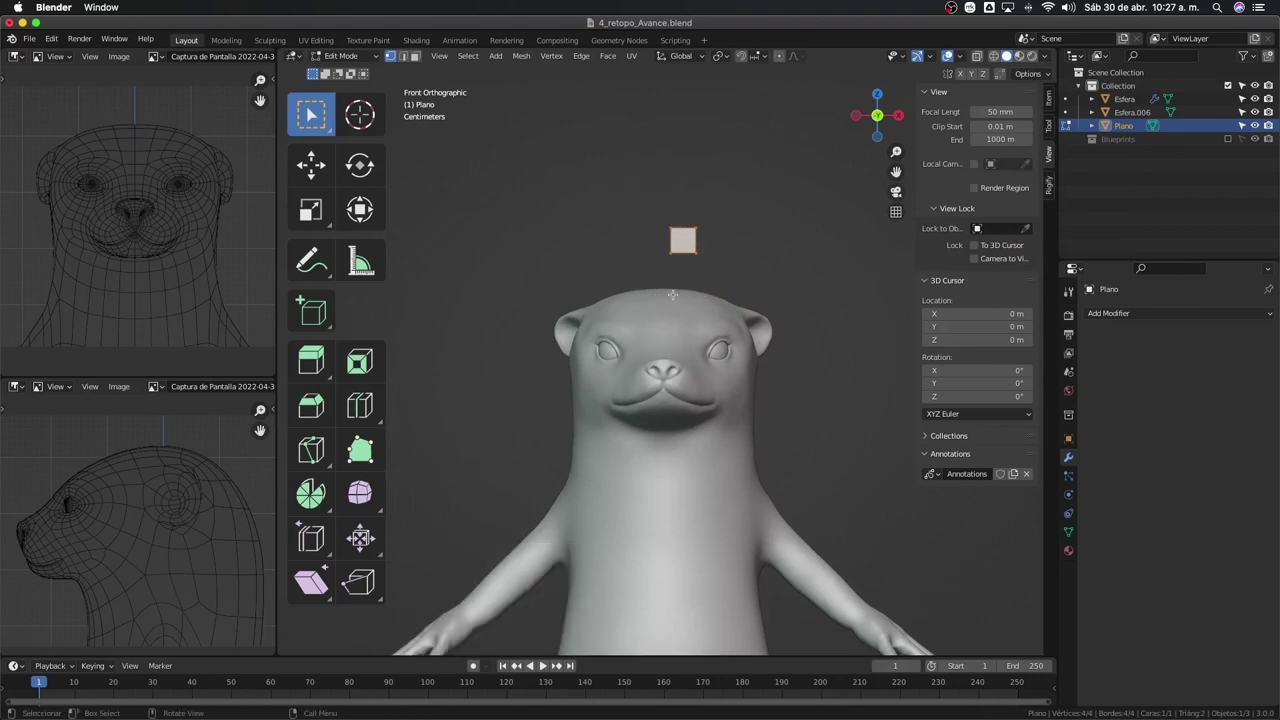
{"action": "left_click", "coordinate": [741, 57]}
Snap to Face with Project onto Self off, Align Rotation and Project Individual Elements on
{"action": "left_click", "coordinate": [755, 57]}
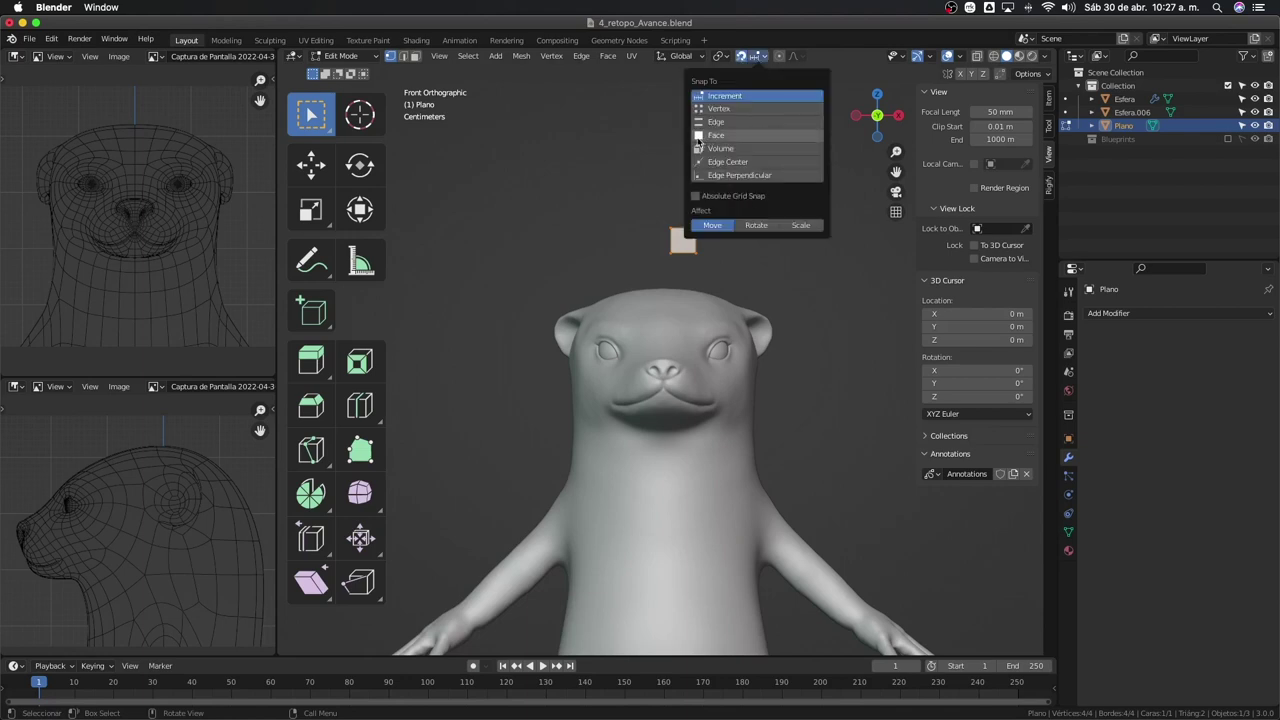
{"action": "left_click", "coordinate": [699, 136]}
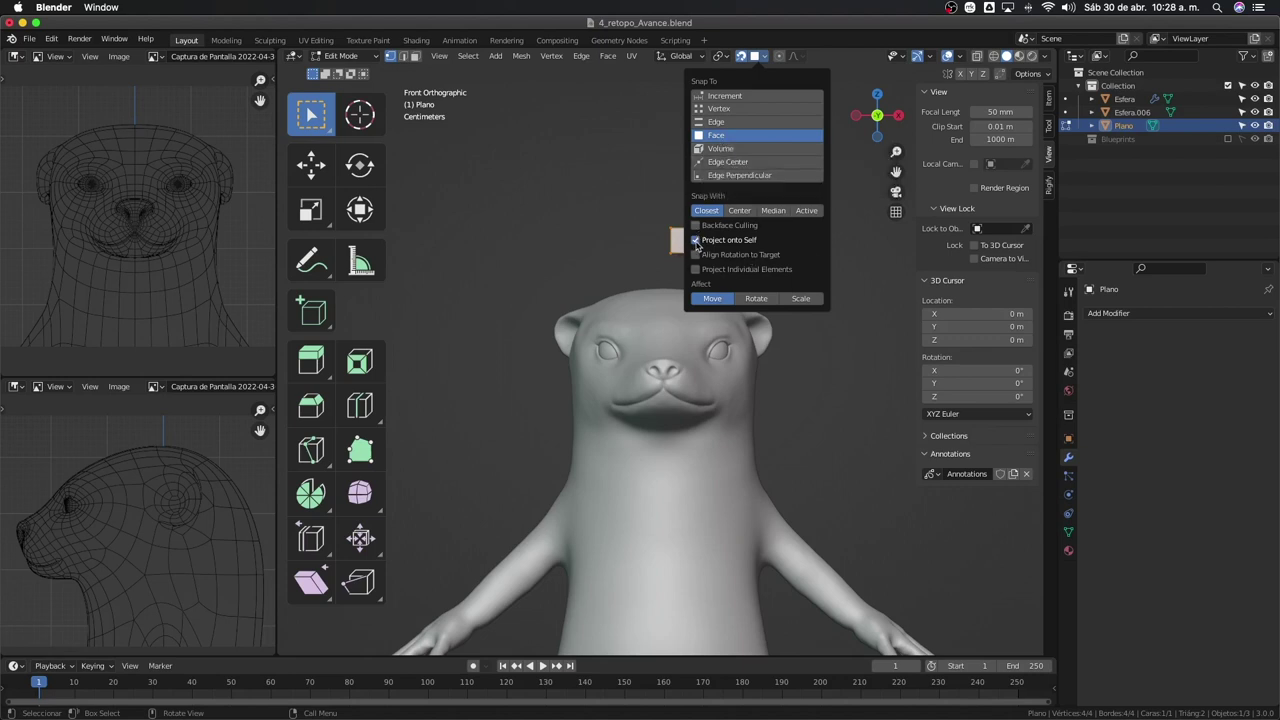
{"action": "left_click", "coordinate": [696, 241]}
{"action": "left_click", "coordinate": [765, 57]}
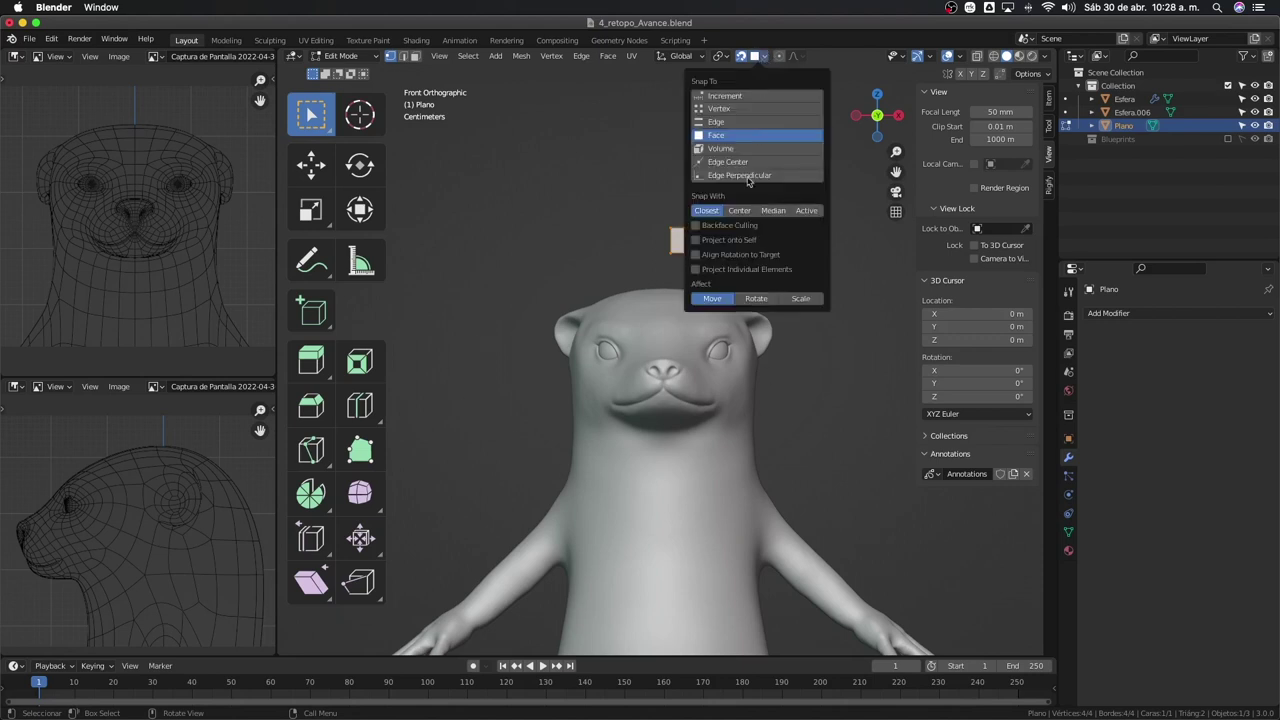
{"action": "left_click", "coordinate": [696, 256]}
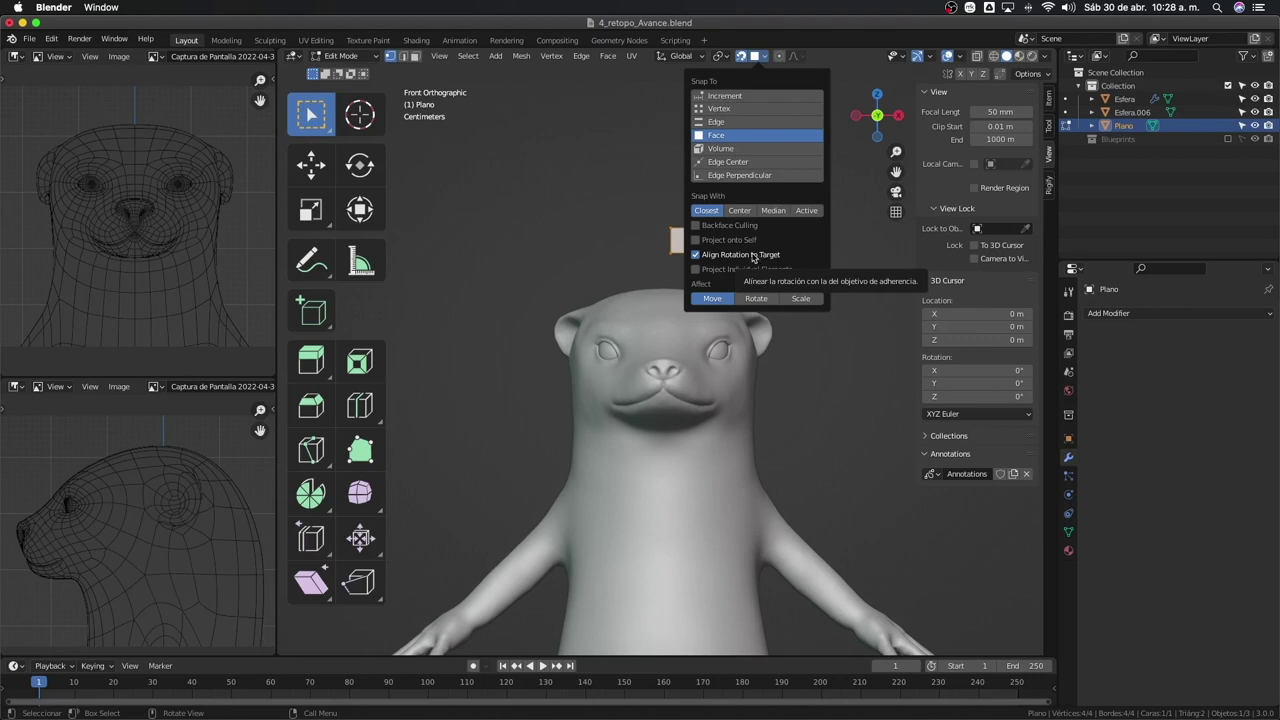
{"action": "left_click", "coordinate": [696, 270]}
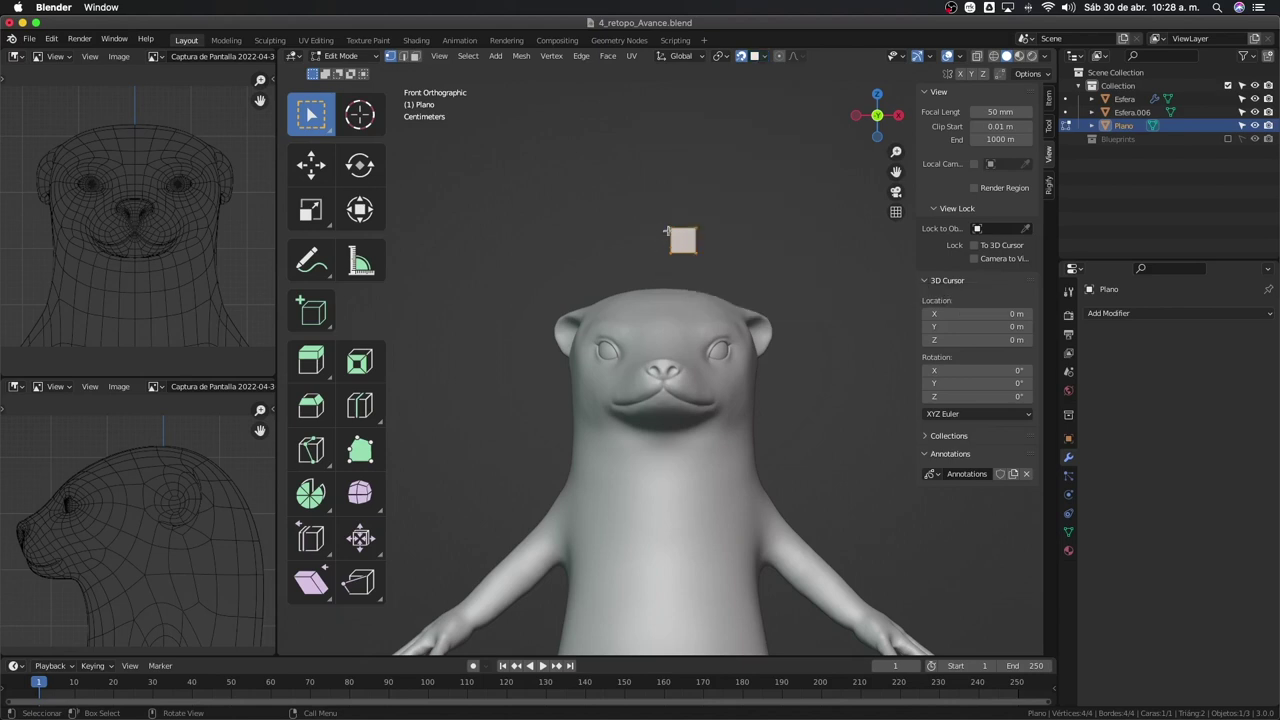
Make snapping affect rotate and scale too, and turn on Backface Culling
{"action": "left_click", "coordinate": [764, 57]}
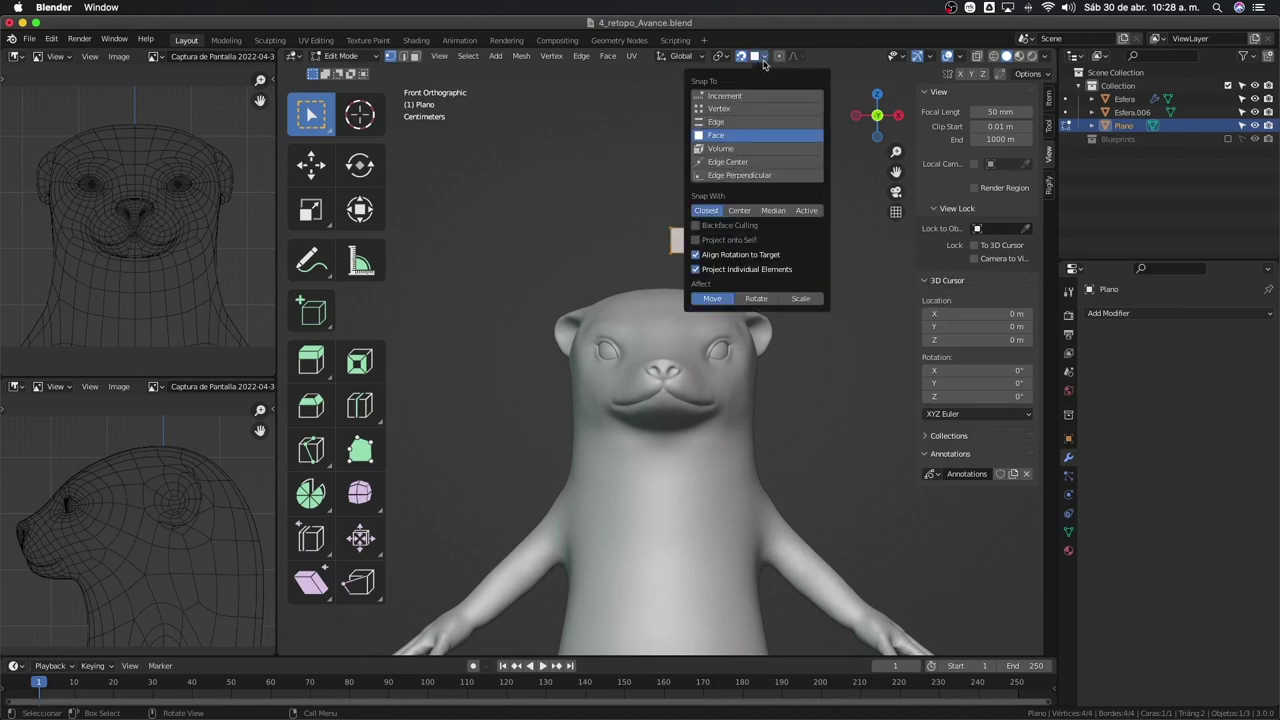
{"action": "left_click", "coordinate": [762, 302], "text": "shift"}
{"action": "left_click", "coordinate": [795, 300], "text": "shift"}
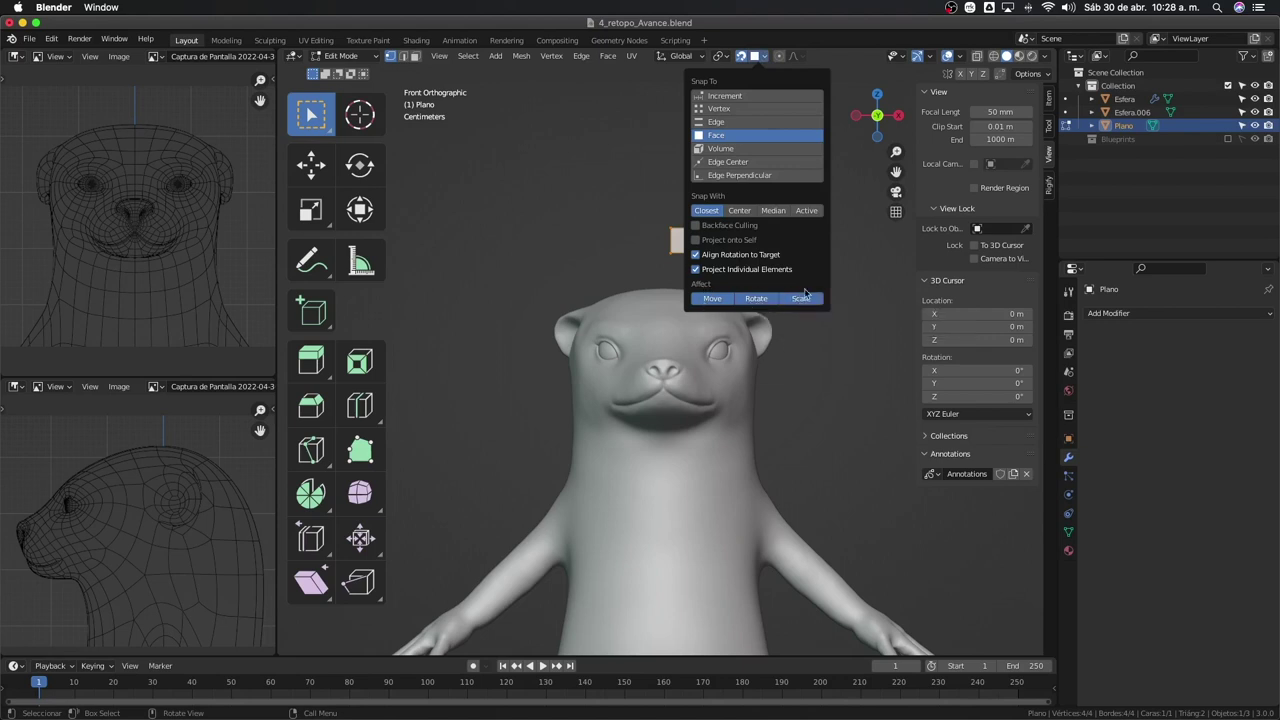
{"action": "left_click", "coordinate": [697, 229]}
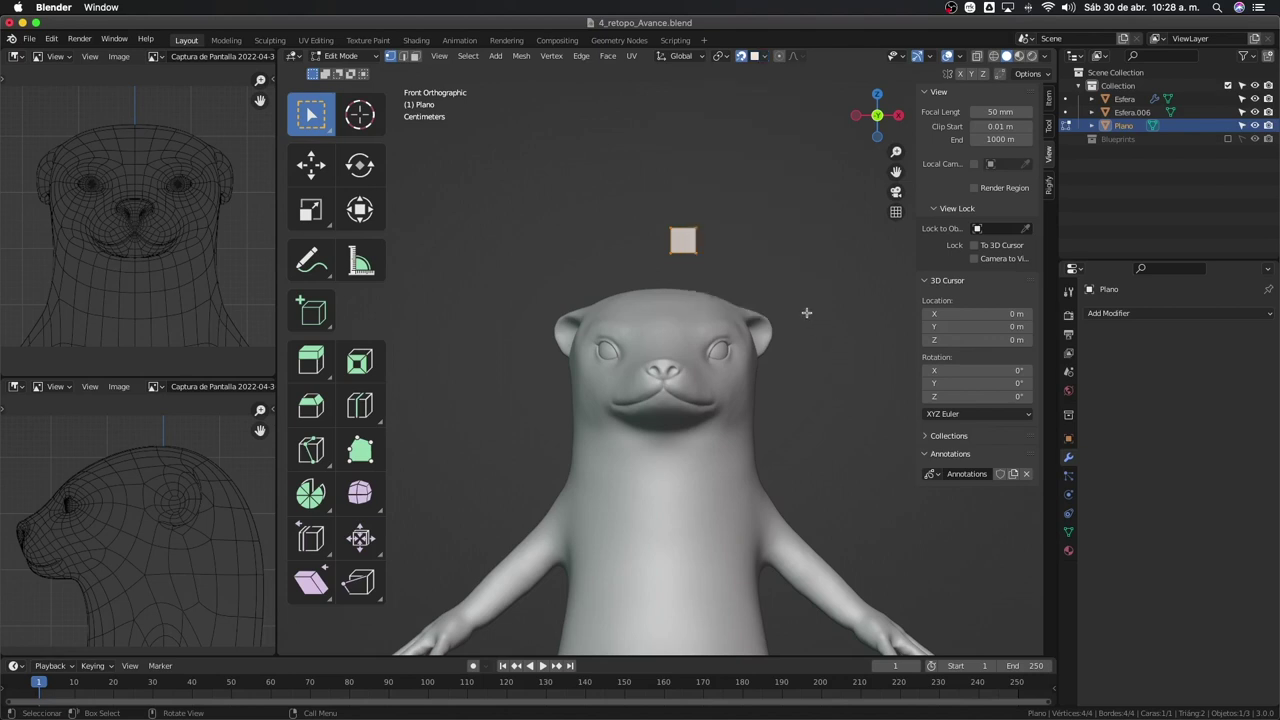
{"action": "mouse_move", "coordinate": [806, 310]}
{"action": "middle_mouse_down"}
{"action": "mouse_move", "coordinate": [690, 313]}
{"action": "mouse_move", "coordinate": [752, 248]}
{"action": "mouse_move", "coordinate": [692, 210]}
{"action": "mouse_move", "coordinate": [756, 213]}
{"action": "middle_mouse_up"}
Review the snapping options and zoom in on the otter's head in front orthographic view
{"action": "left_click", "coordinate": [763, 57]}
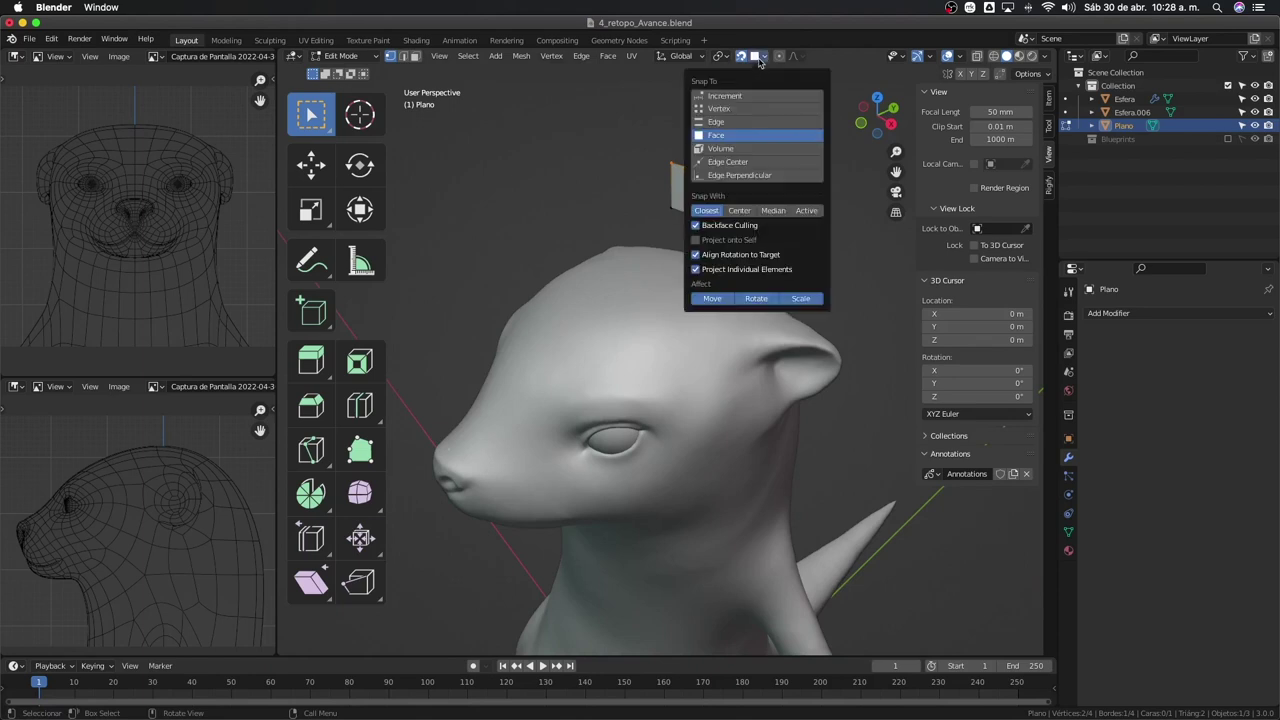
{"action": "scroll", "coordinate": [640, 225], "scroll_direction": "down", "scroll_amount": 3}
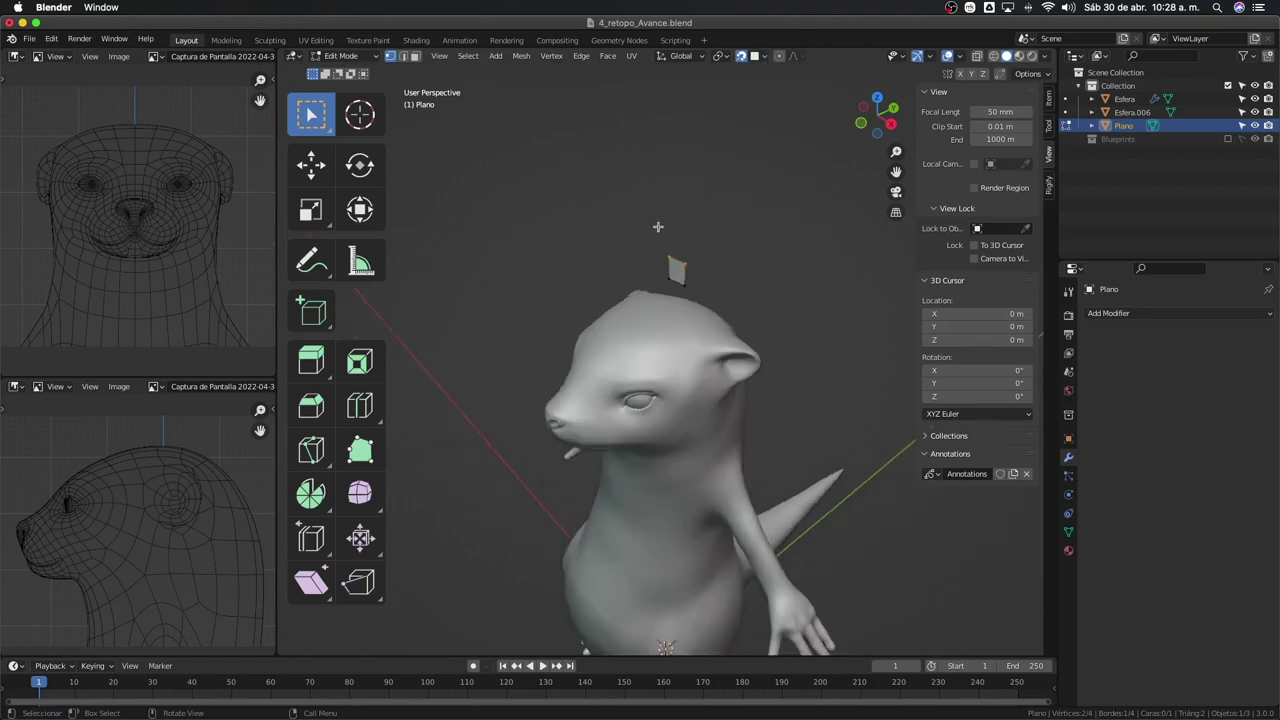
{"action": "mouse_move", "coordinate": [657, 219]}
{"action": "middle_mouse_down"}
{"action": "mouse_move", "coordinate": [698, 207]}
{"action": "mouse_move", "coordinate": [683, 254]}
{"action": "middle_mouse_up"}
{"action": "key", "text": "KP_1"}
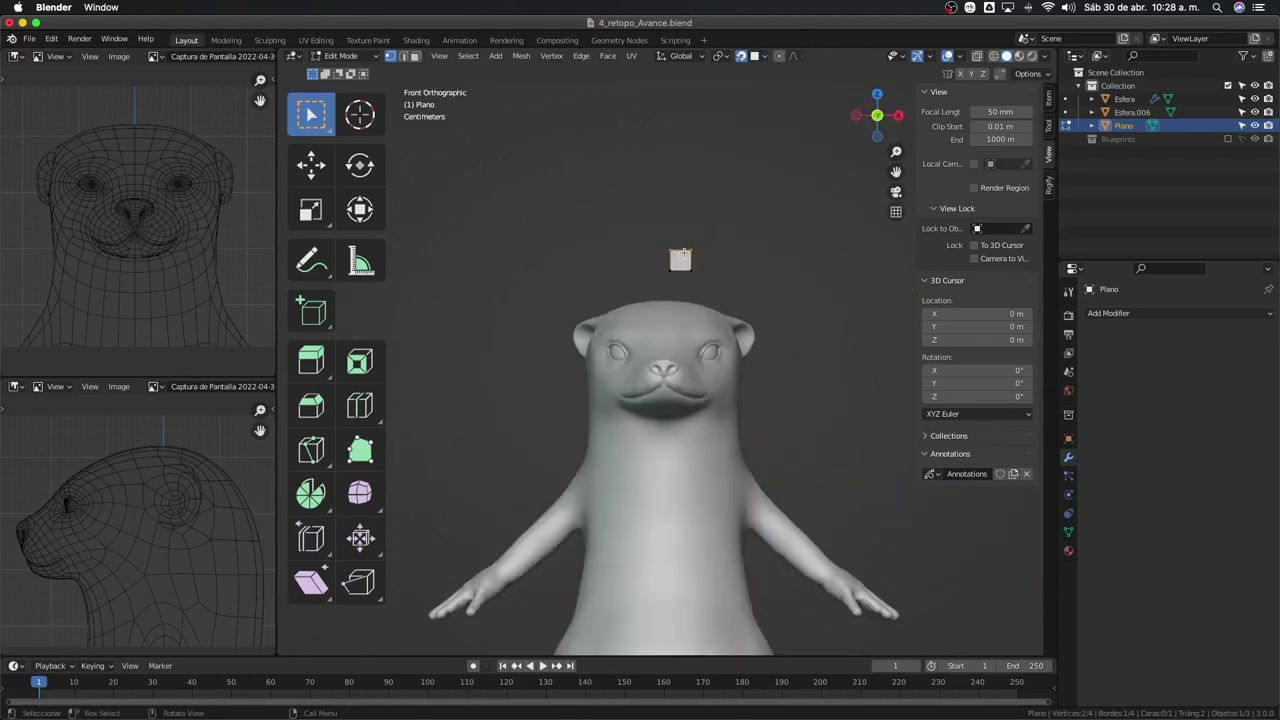
{"action": "key", "text": "shift+b"}
{"action": "left_click_drag", "start_coordinate": [617, 191], "coordinate": [782, 330]}
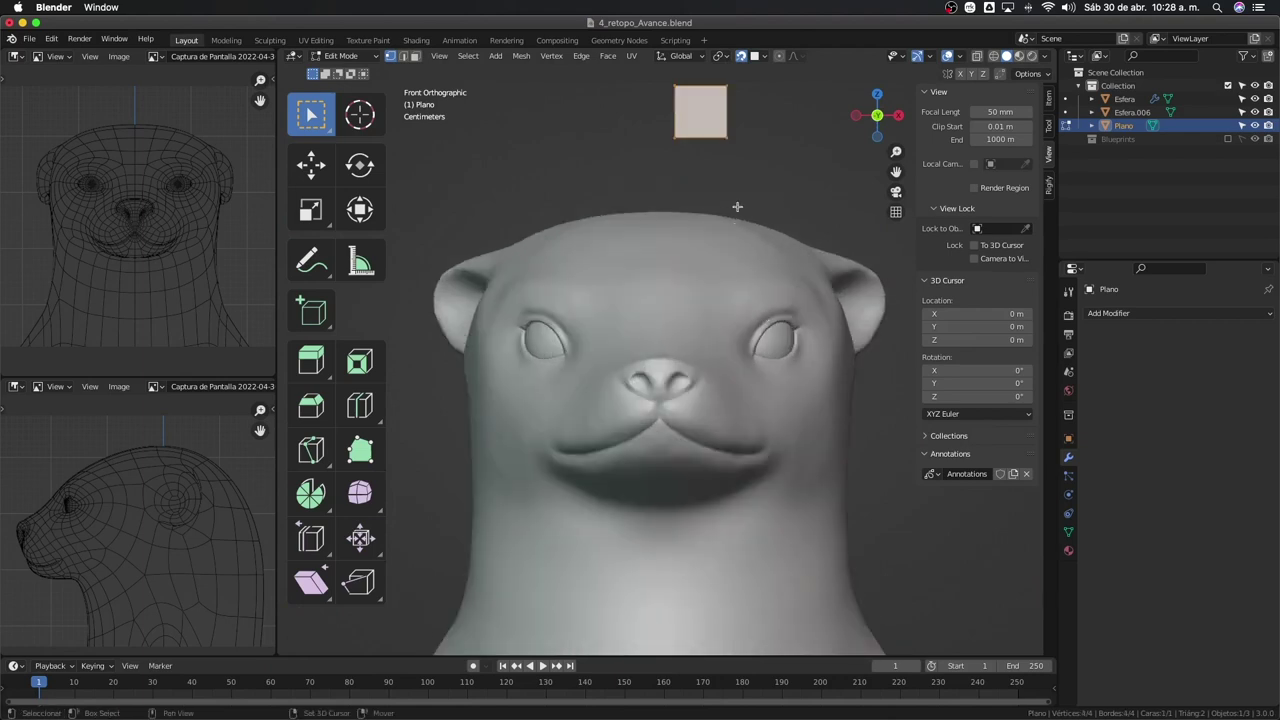
Snap the plane onto the brow above the nose, scaled by 0.733
{"action": "key", "text": "g"}
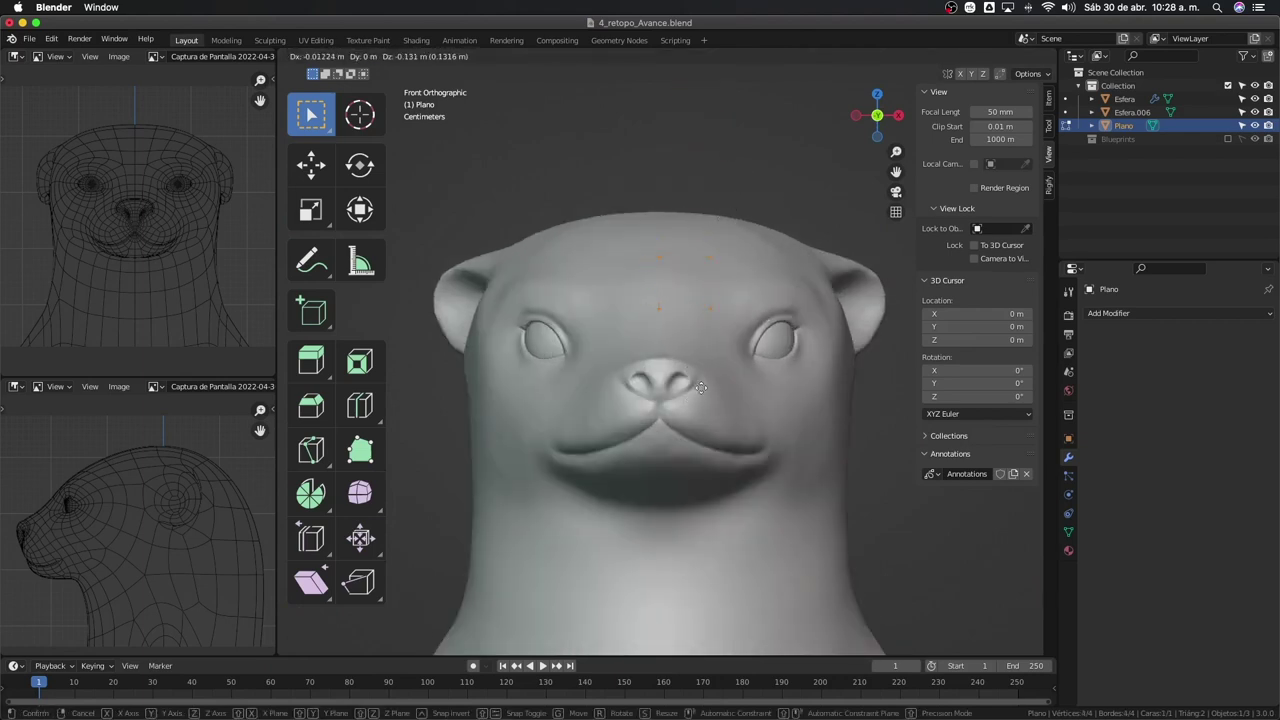
{"action": "left_click", "coordinate": [702, 375]}
{"action": "key", "text": "s"}
{"action": "left_click", "coordinate": [725, 385]}
{"action": "key", "text": "g"}
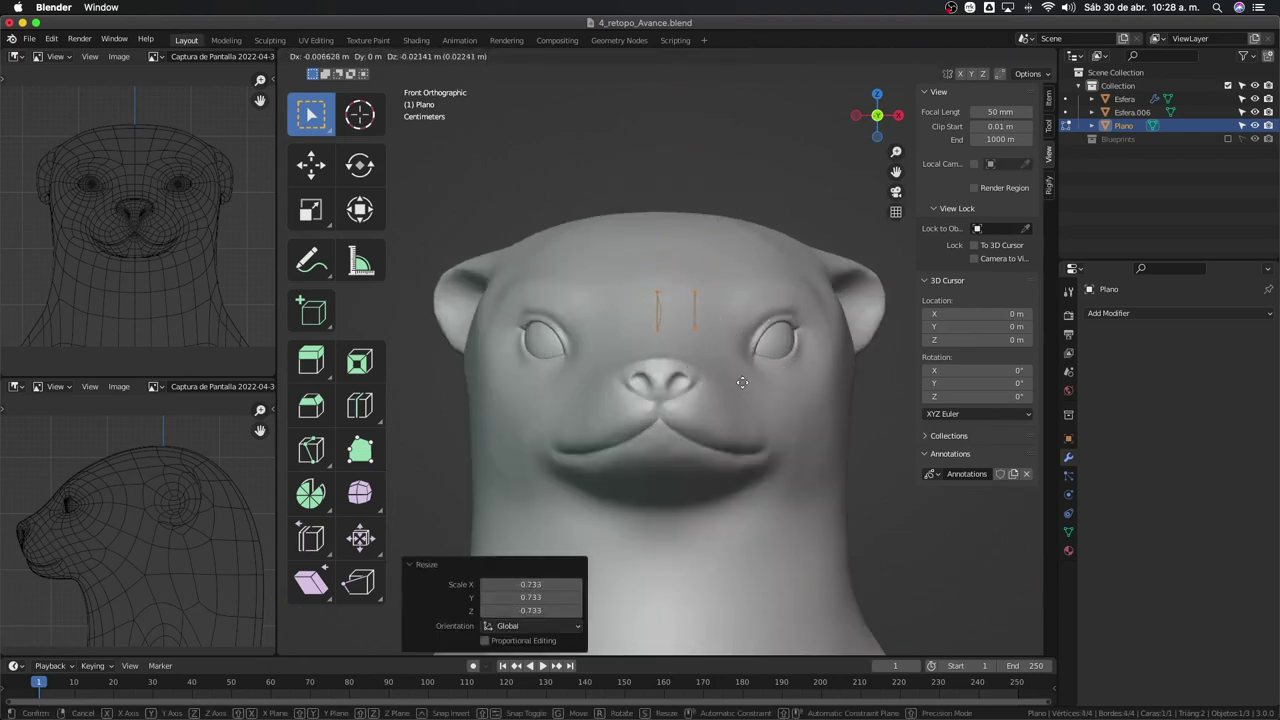
{"action": "left_click", "coordinate": [733, 380]}
{"action": "key", "text": "g"}
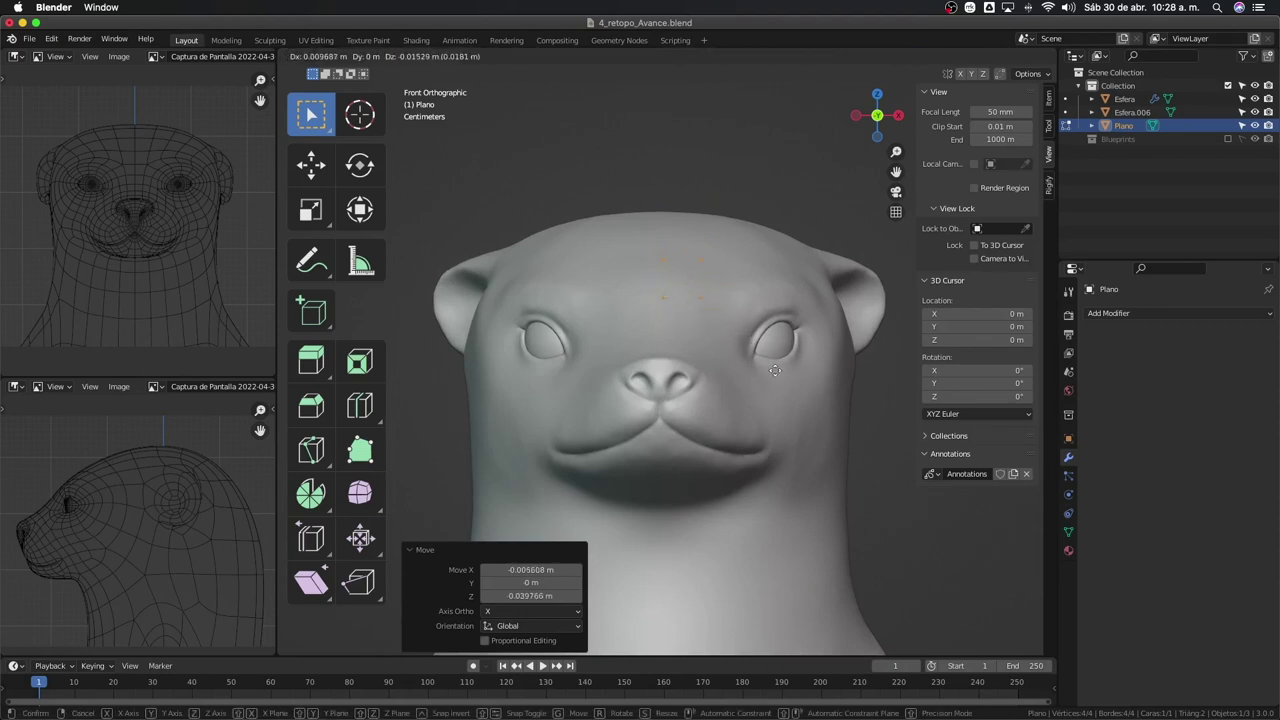
{"action": "left_click", "coordinate": [725, 340]}
{"action": "mouse_move", "coordinate": [725, 340]}
{"action": "middle_mouse_down"}
{"action": "mouse_move", "coordinate": [706, 387]}
{"action": "mouse_move", "coordinate": [695, 329]}
{"action": "middle_mouse_up"}
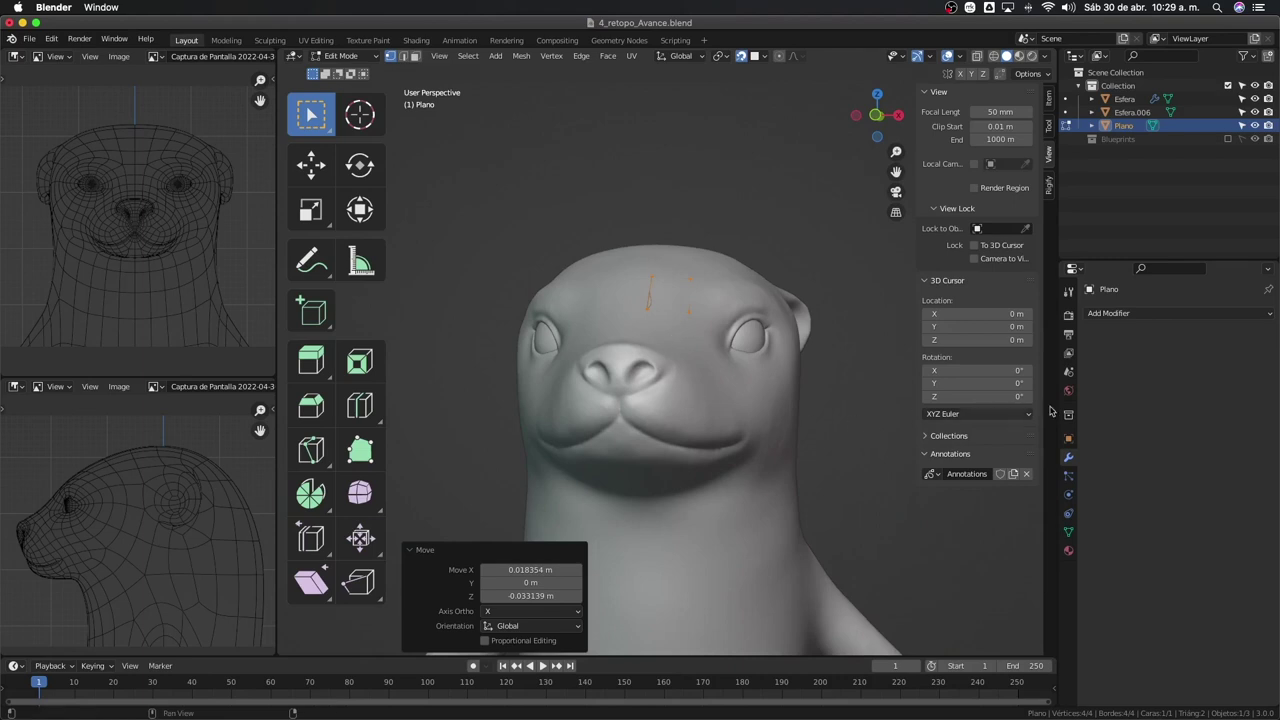
{"action": "left_click", "coordinate": [1120, 314]}
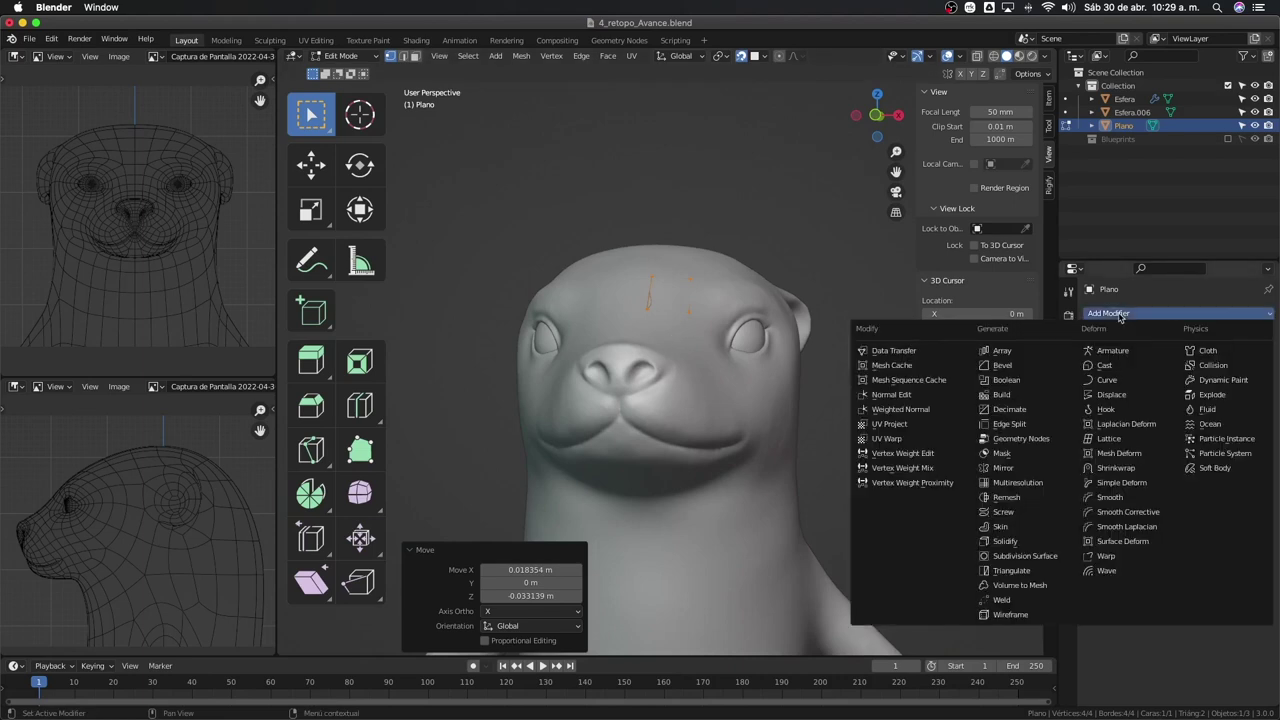
Add a Mirror modifier on the X axis to Plano and return to front view
{"action": "left_click", "coordinate": [1000, 468]}
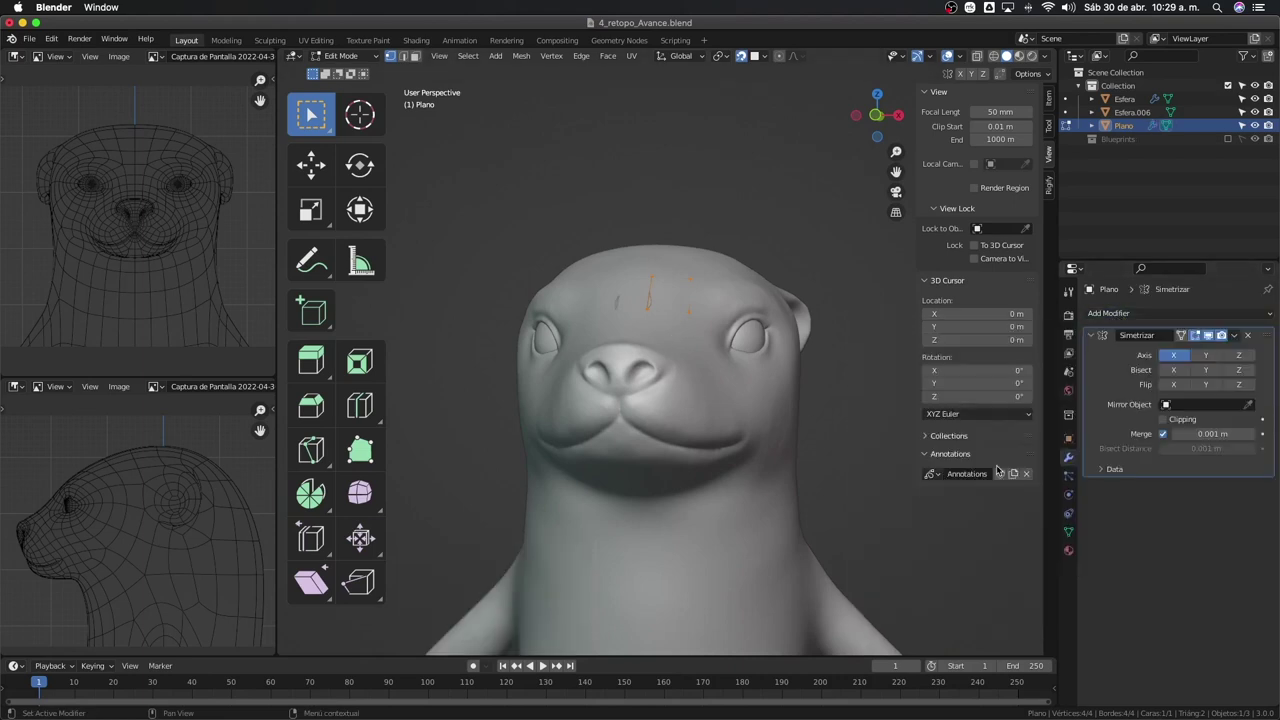
{"action": "scroll", "coordinate": [815, 380], "scroll_direction": "down", "scroll_amount": 3}
{"action": "key", "text": "KP_1"}
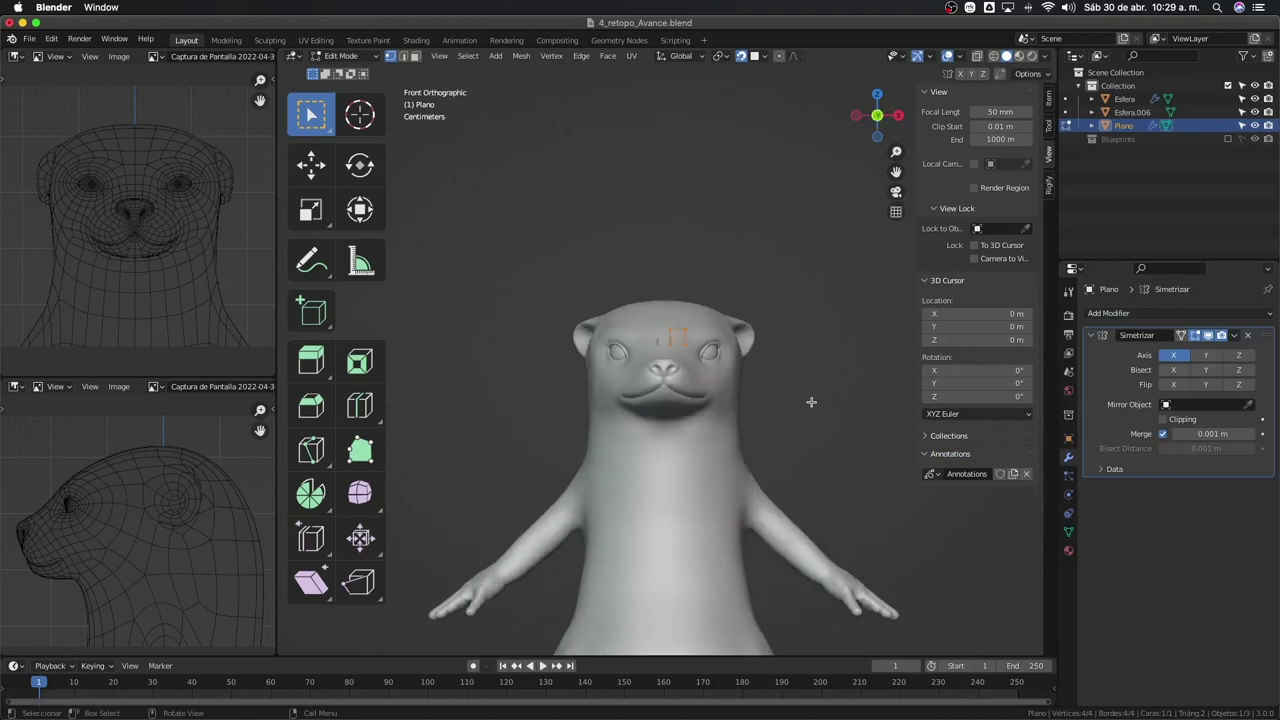
{"action": "scroll", "coordinate": [749, 420], "scroll_direction": "down", "scroll_amount": 5, "text": "shift"}
{"action": "scroll", "coordinate": [669, 392], "scroll_direction": "down", "scroll_amount": 4, "text": "shift"}
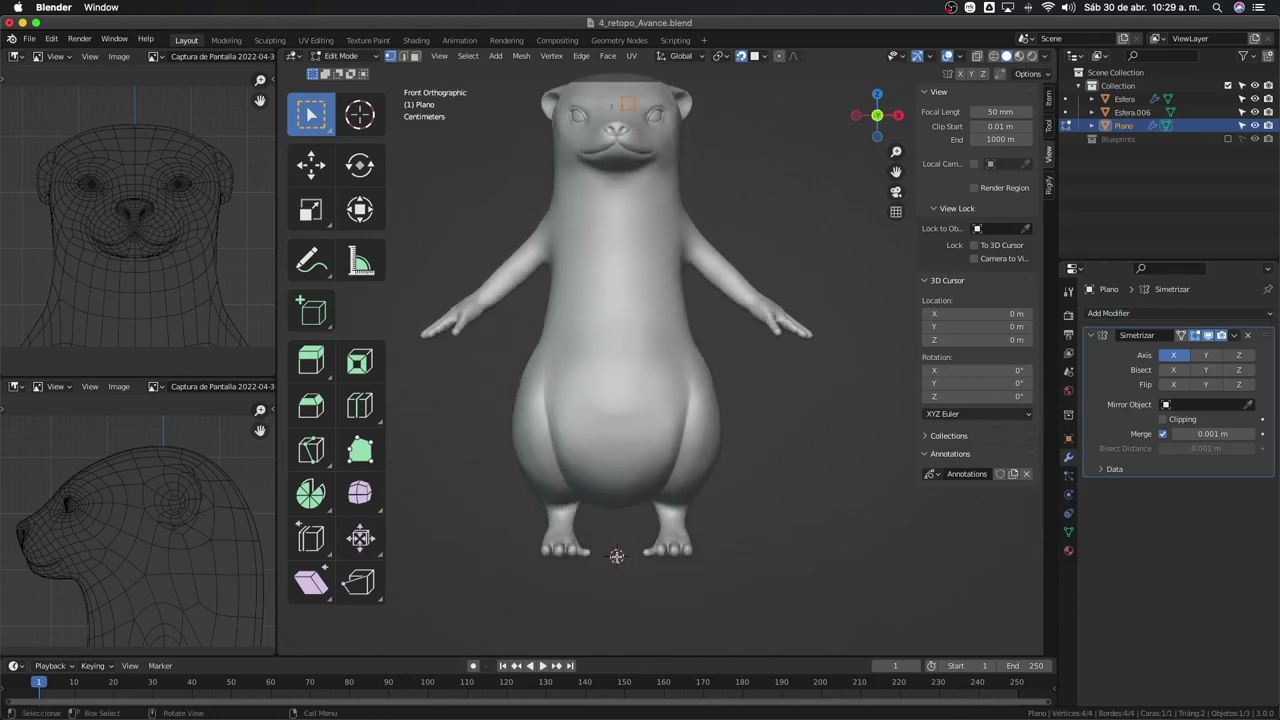
Test-move the plane object along X in Object Mode, then undo the move
{"action": "key", "text": "Tab"}
{"action": "key", "text": "g"}
{"action": "key", "text": "x"}
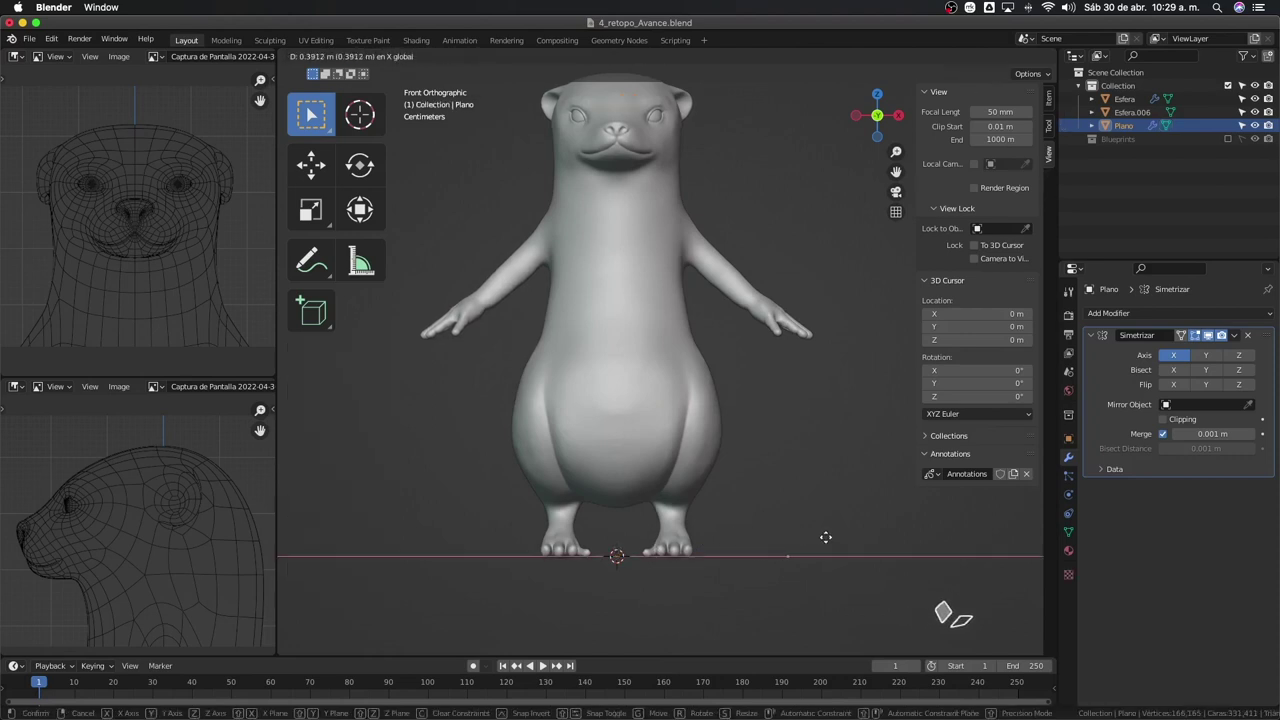
{"action": "left_click", "coordinate": [825, 537]}
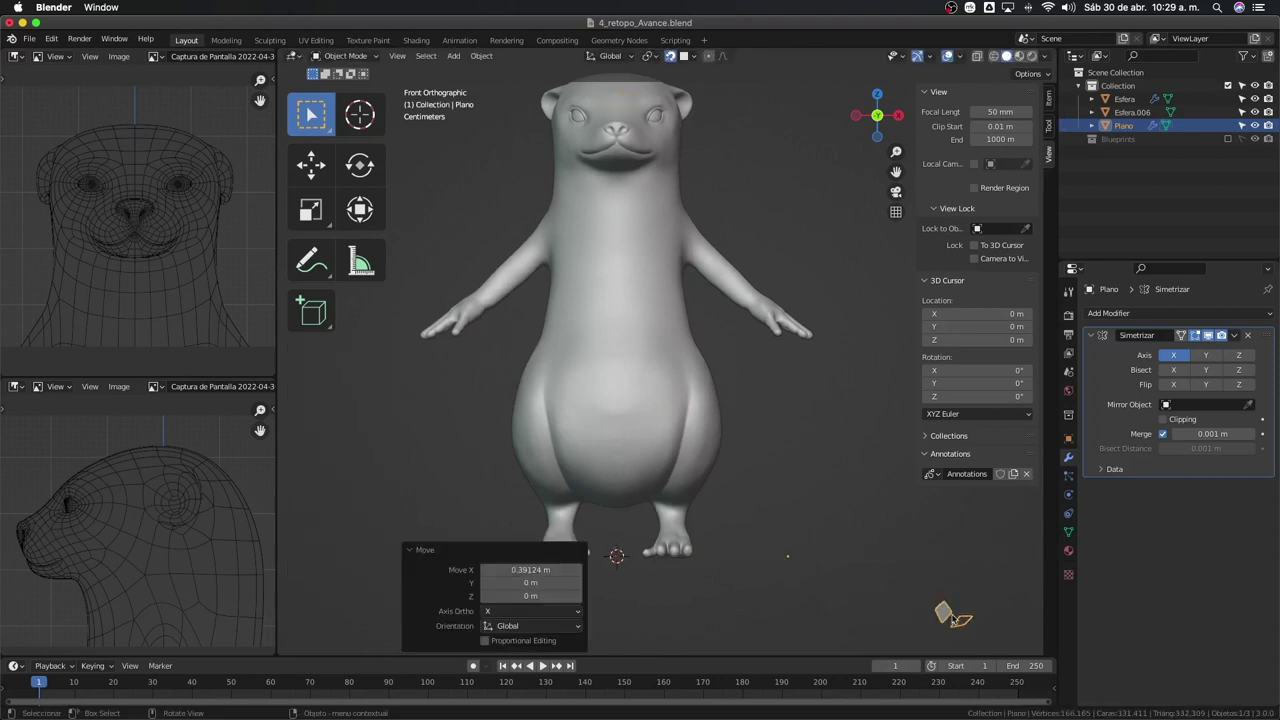
{"action": "key", "text": "ctrl+z"}
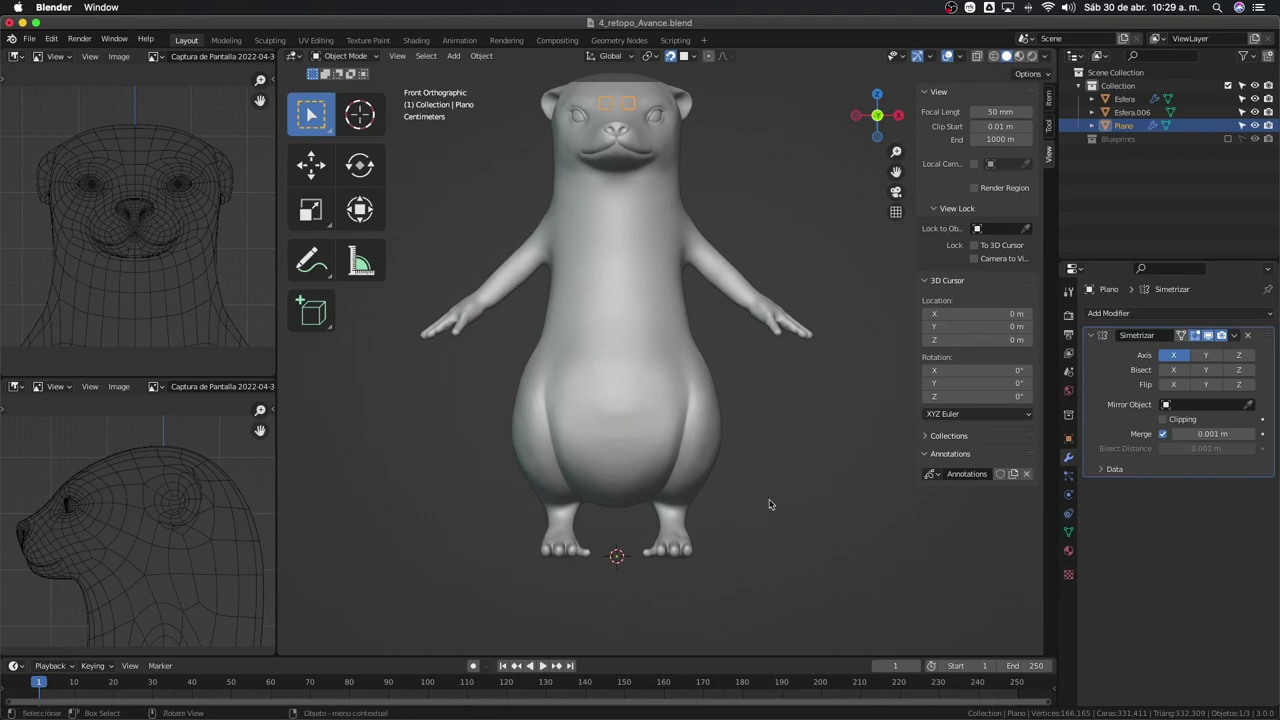
{"action": "middle_click_drag", "start_coordinate": [620, 323], "coordinate": [678, 290]}
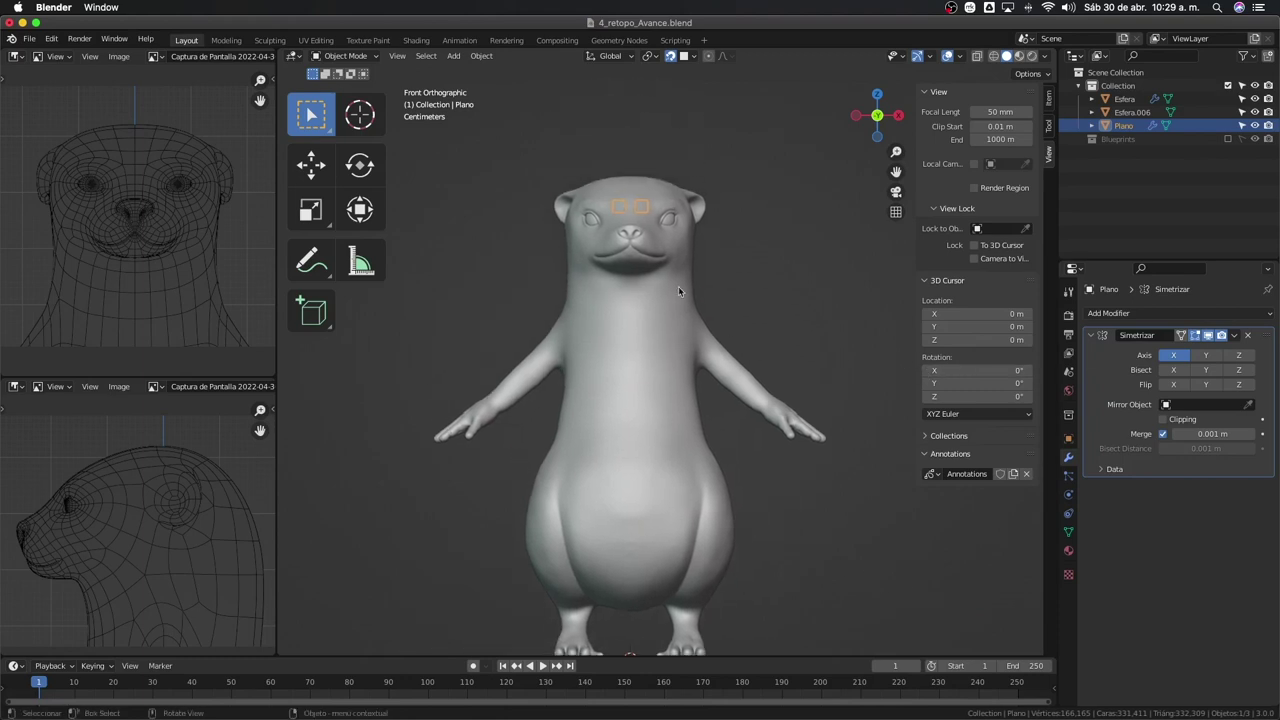
Move the brow plane's inner edge toward the midline and draw a guide line down the face
{"action": "key", "text": "Tab"}
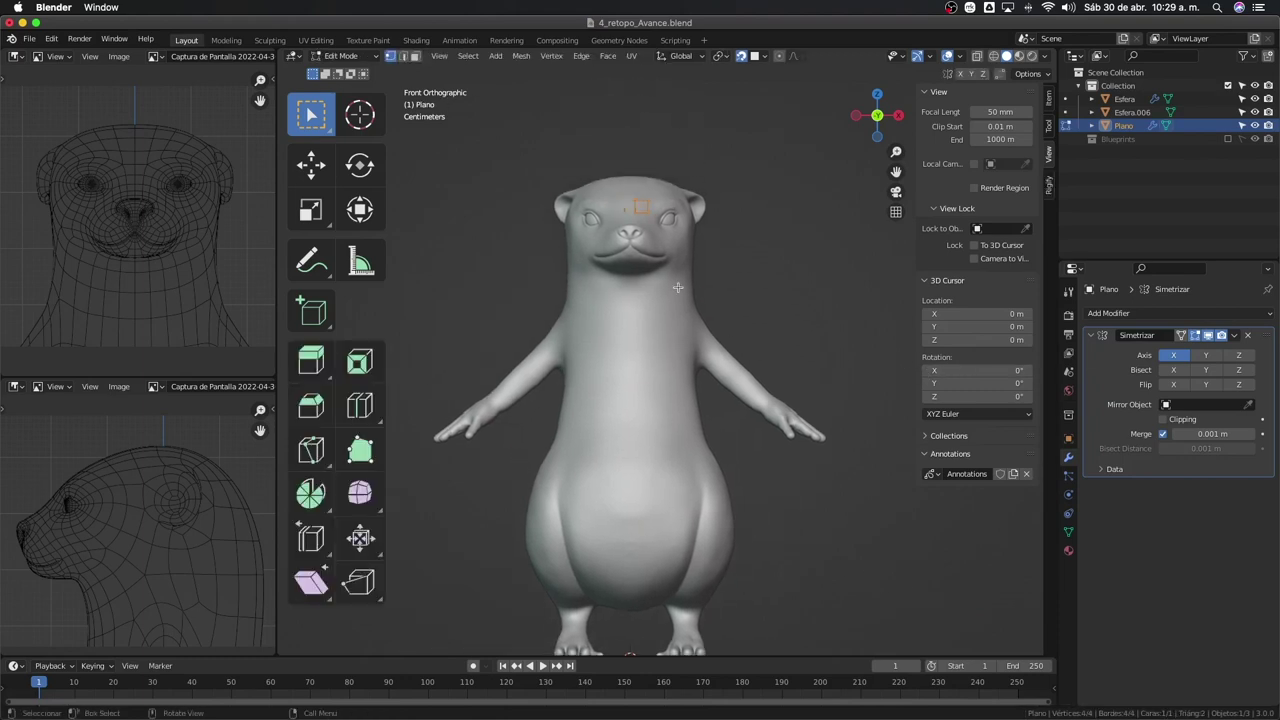
{"action": "scroll", "coordinate": [678, 286], "scroll_direction": "up", "scroll_amount": 2}
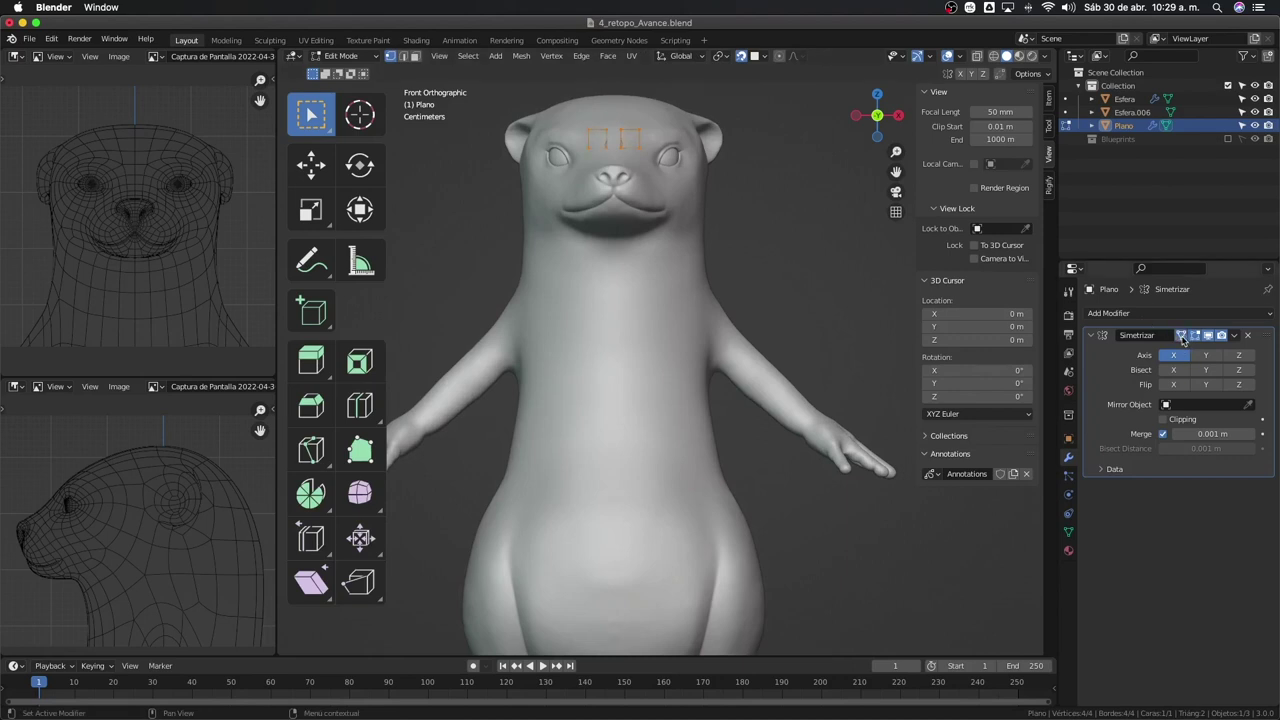
{"action": "left_click", "coordinate": [605, 140]}
{"action": "middle_click_drag", "start_coordinate": [645, 180], "coordinate": [647, 283], "text": "shift"}
{"action": "left_click", "coordinate": [617, 230]}
{"action": "scroll", "coordinate": [617, 230], "scroll_direction": "up", "scroll_amount": 1}
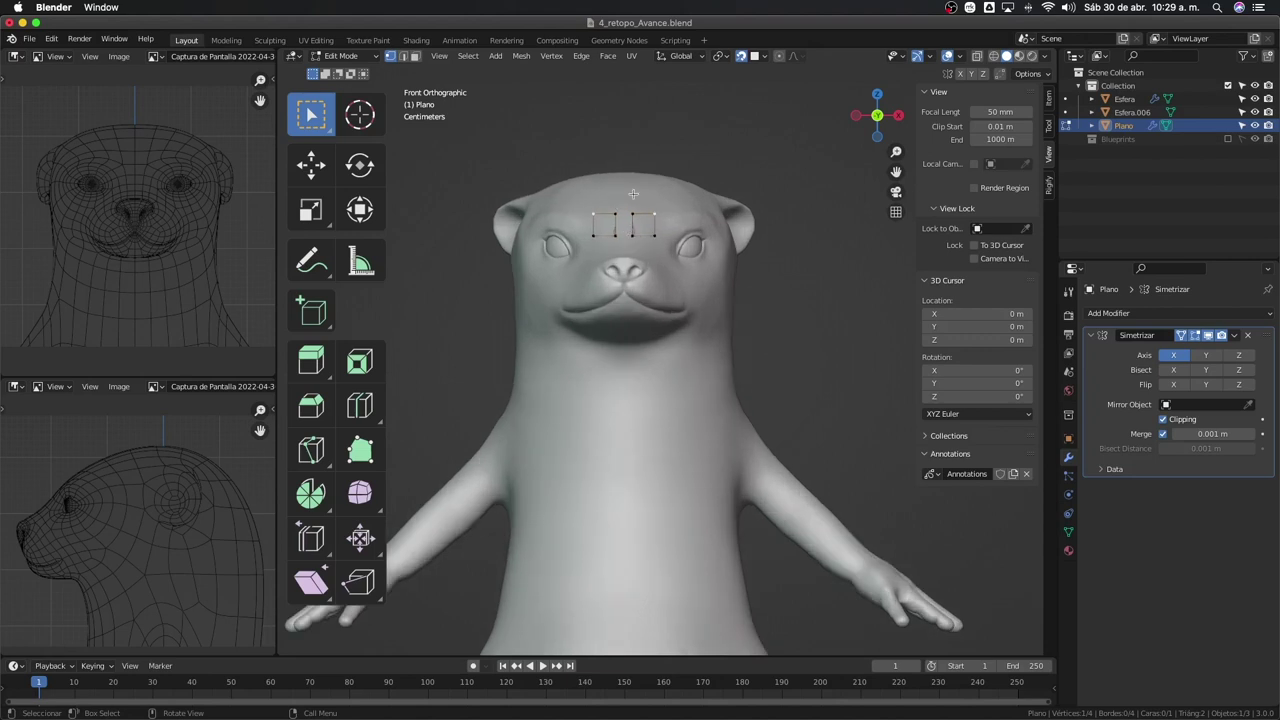
{"action": "left_click", "coordinate": [615, 236], "text": "shift"}
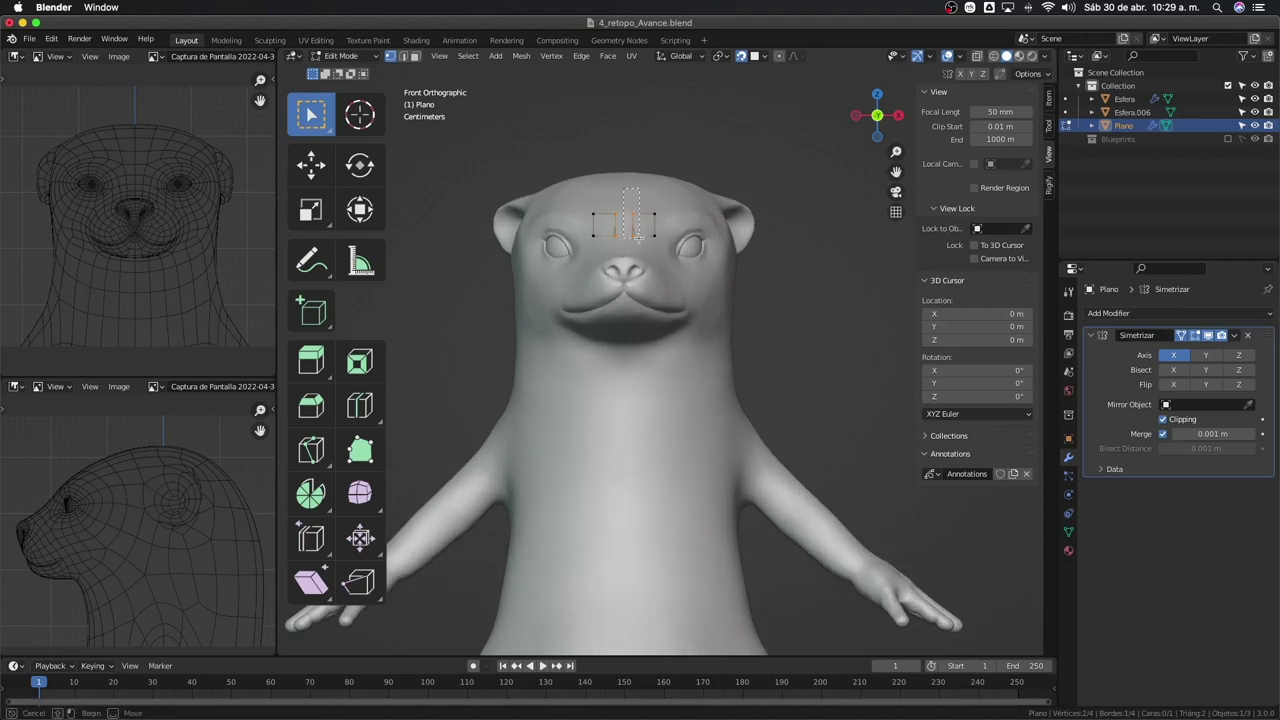
{"action": "key", "text": "g"}
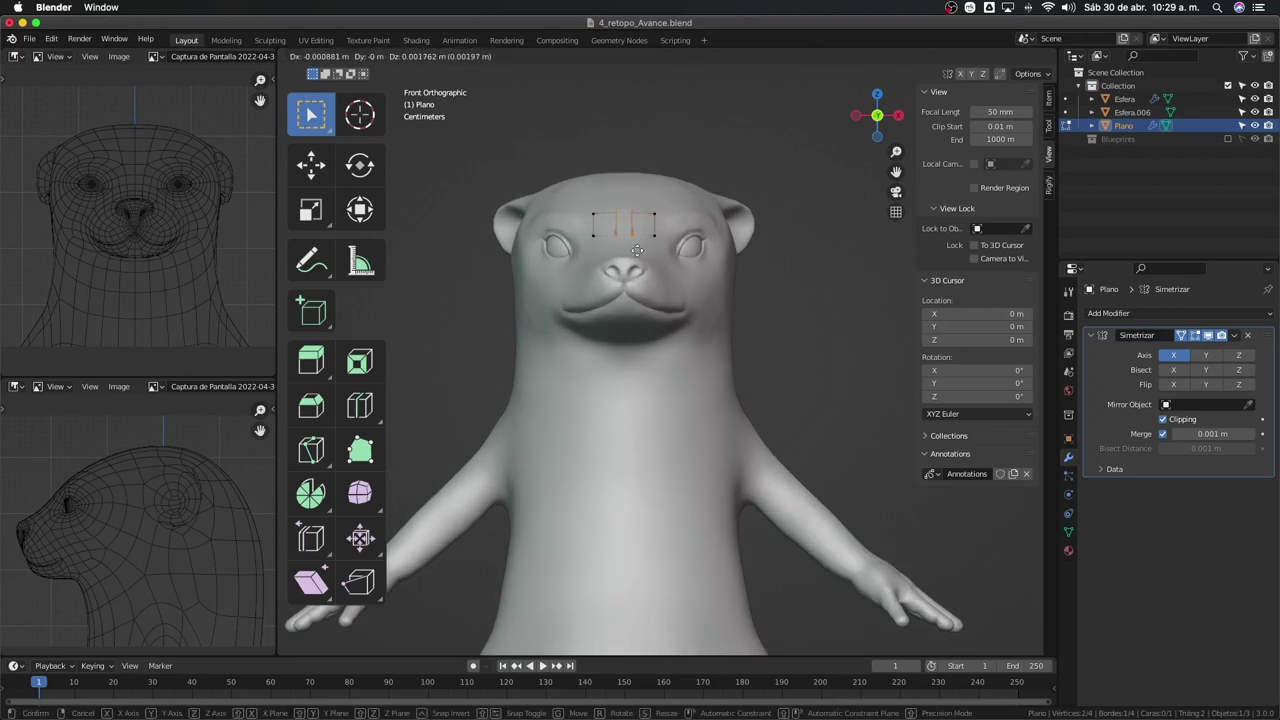
{"action": "left_click", "coordinate": [632, 252]}
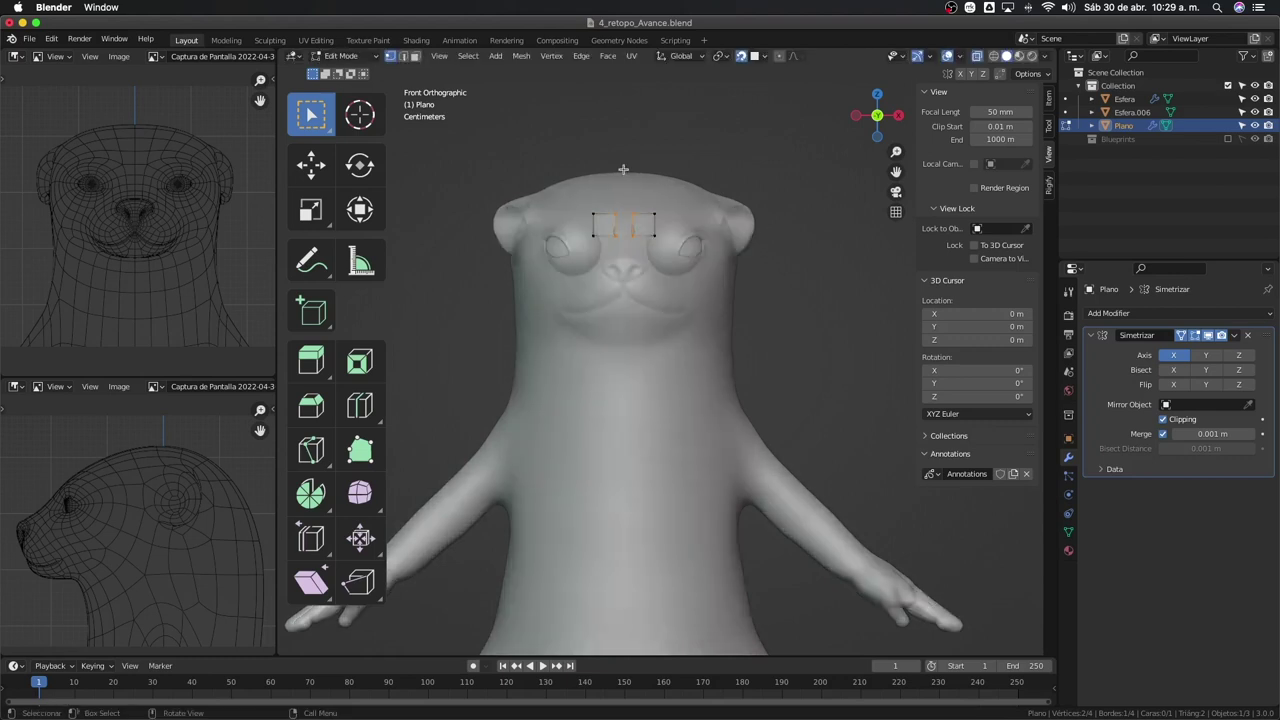
{"action": "left_click_drag", "start_coordinate": [624, 166], "coordinate": [619, 320]}
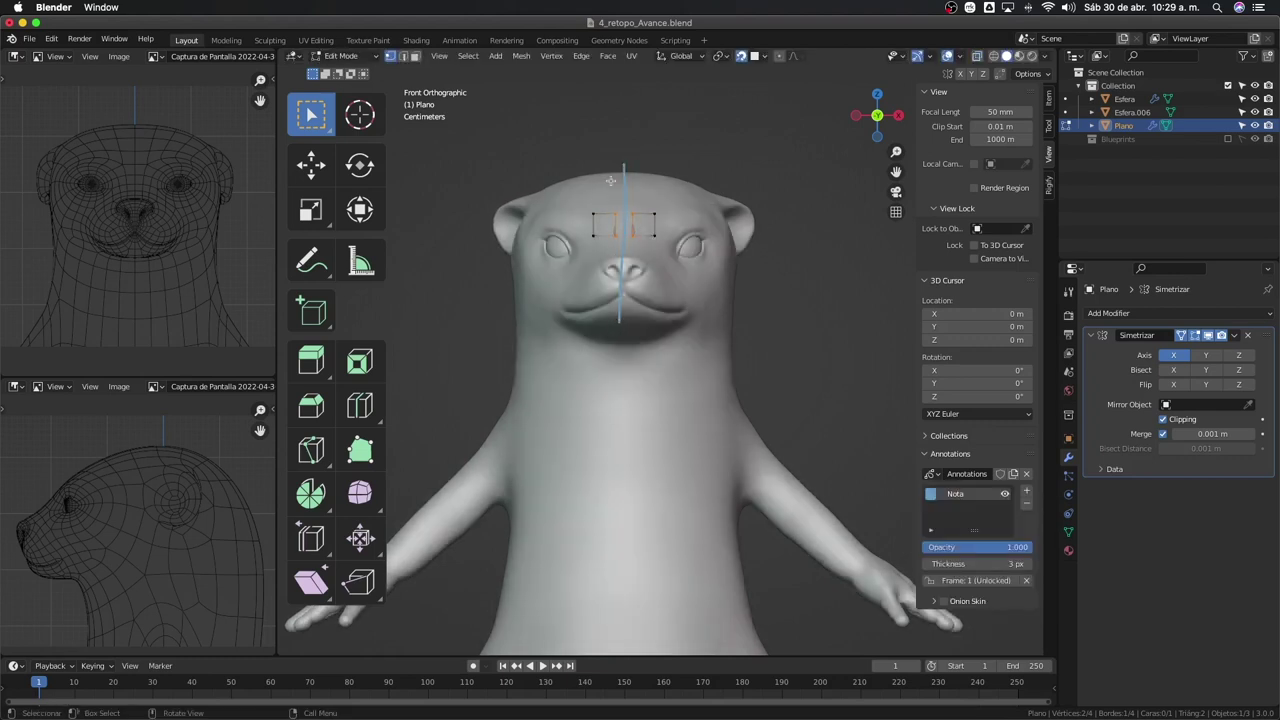
Nudge the brow plane's edges sideways, checking them with X-ray view
{"action": "key", "text": "g"}
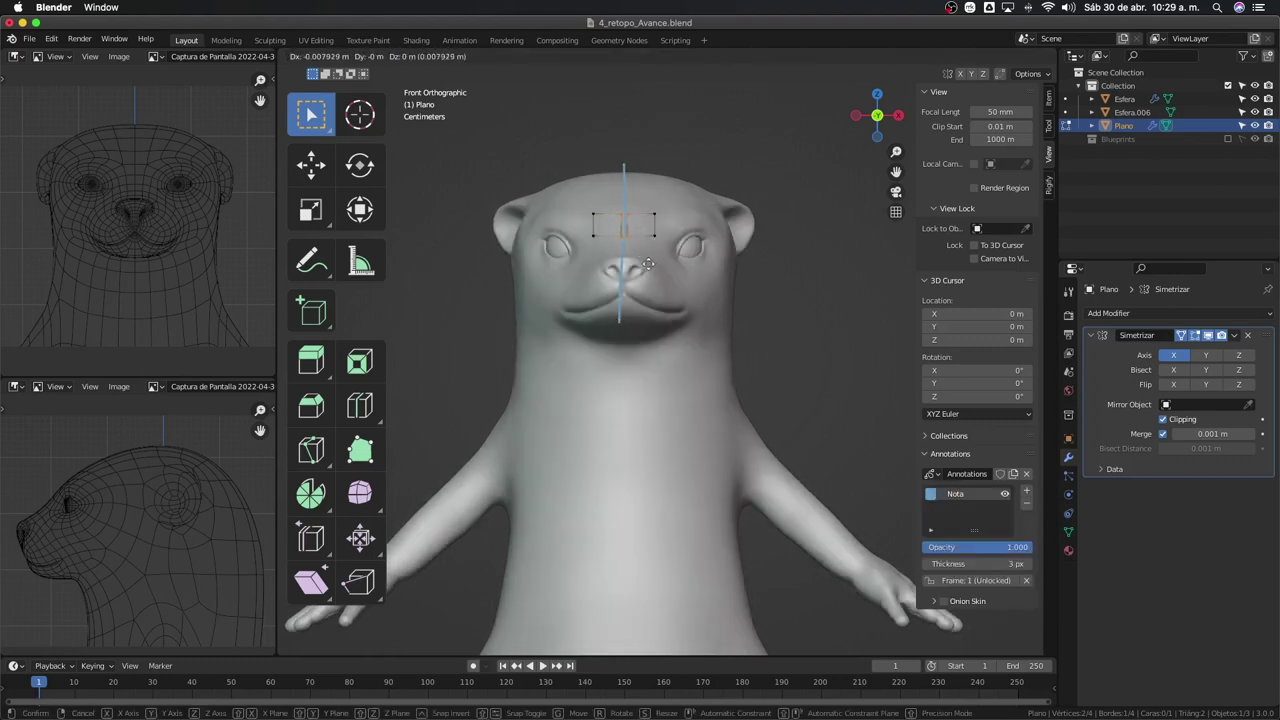
{"action": "left_click", "coordinate": [659, 265]}
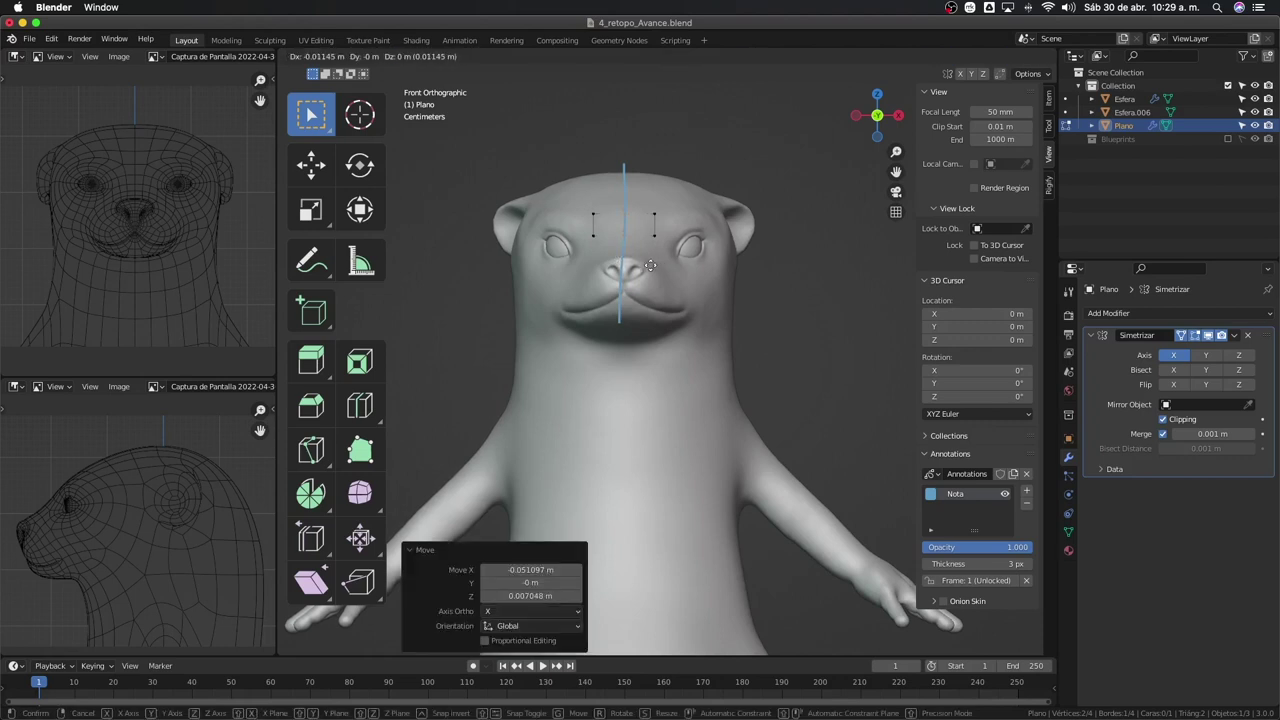
{"action": "left_click", "coordinate": [651, 269]}
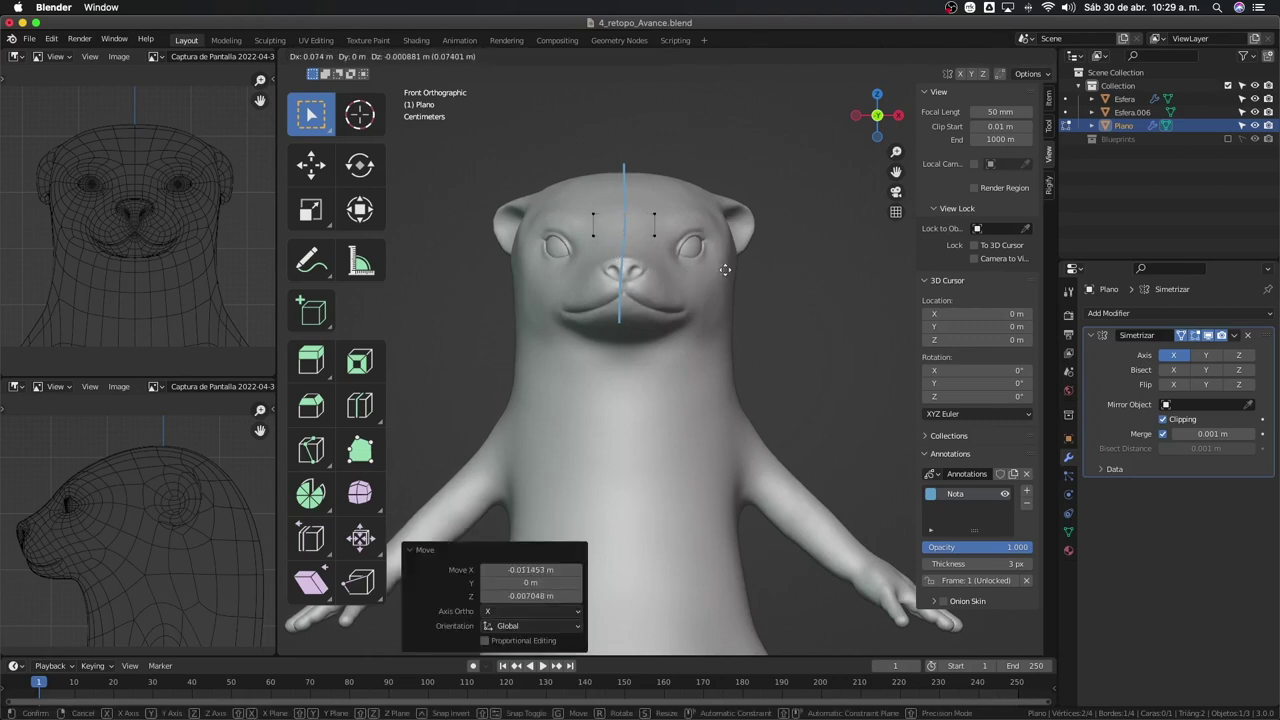
{"action": "key", "text": "alt+z"}
{"action": "key", "text": "g"}
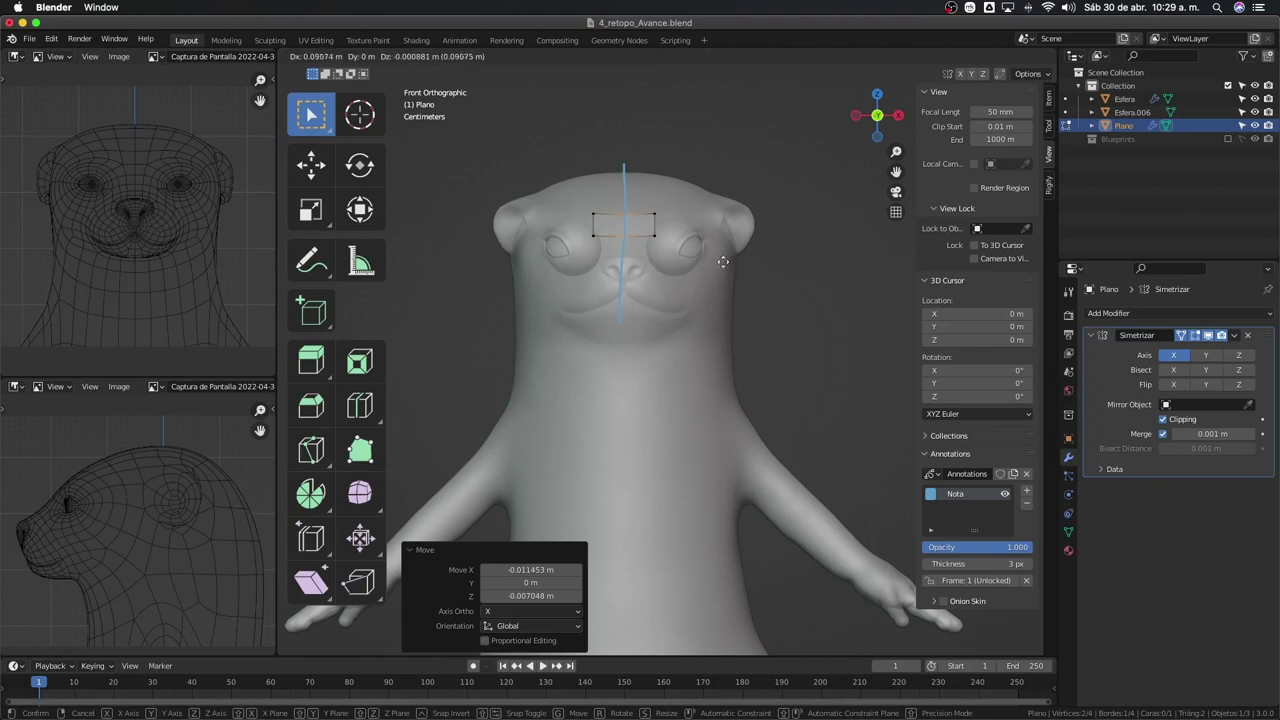
{"action": "key", "text": "Escape"}
{"action": "key", "text": "alt+z"}
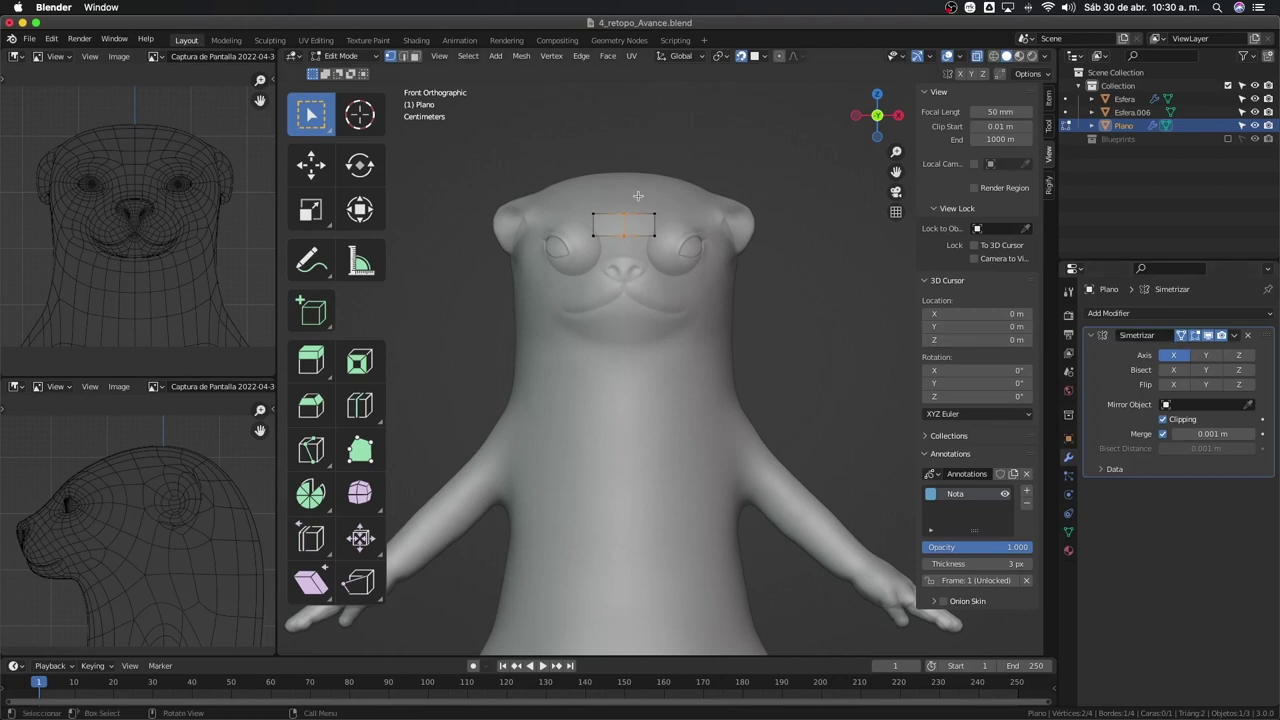
Delete Only Edges & Faces to leave vertical edges, then erase the guide strokes
{"action": "key", "text": "x"}
{"action": "left_click", "coordinate": [706, 228]}
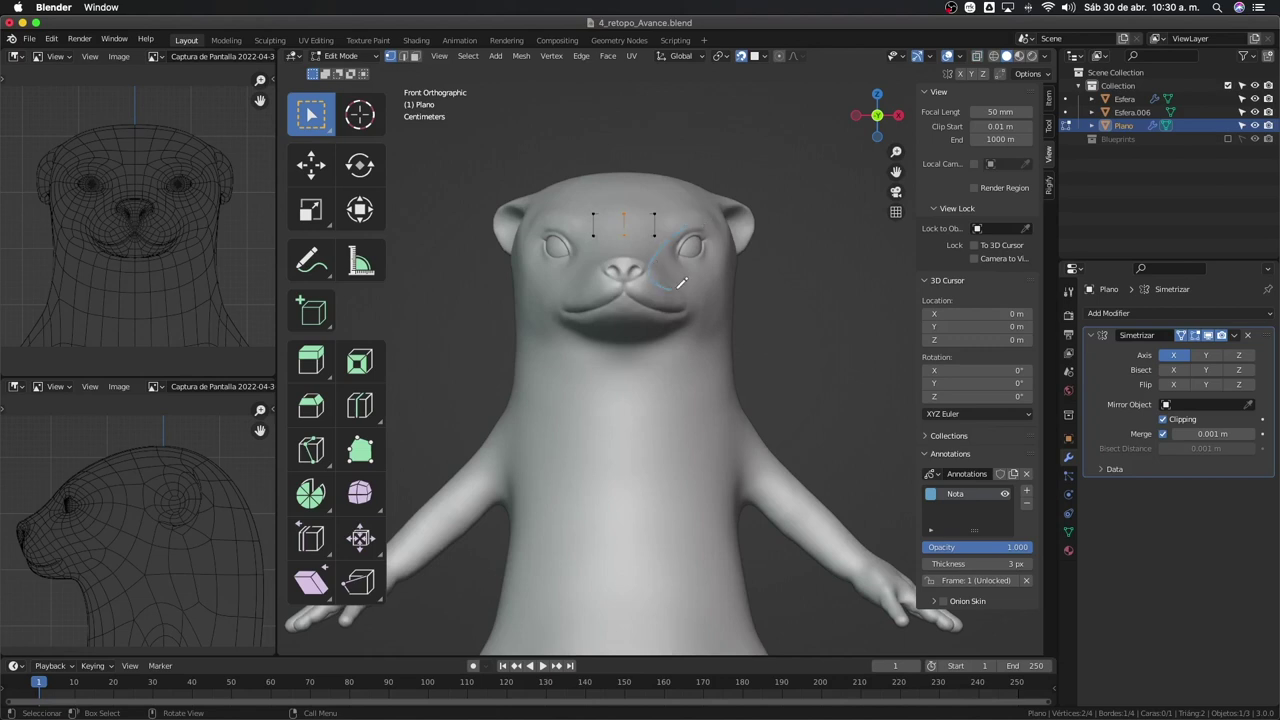
{"action": "mouse_move", "coordinate": [681, 283]}
{"action": "left_mouse_down"}
{"action": "mouse_move", "coordinate": [570, 200]}
{"action": "mouse_move", "coordinate": [525, 255]}
{"action": "left_mouse_up"}
{"action": "mouse_move", "coordinate": [541, 278]}
{"action": "right_mouse_down"}
{"action": "mouse_move", "coordinate": [605, 170]}
{"action": "mouse_move", "coordinate": [716, 241]}
{"action": "right_mouse_up"}
Move the forehead vertices left and down so the brow lines follow the forehead
{"action": "key", "text": "g"}
{"action": "left_click", "coordinate": [640, 208]}
{"action": "middle_click_drag", "start_coordinate": [640, 208], "coordinate": [574, 273]}
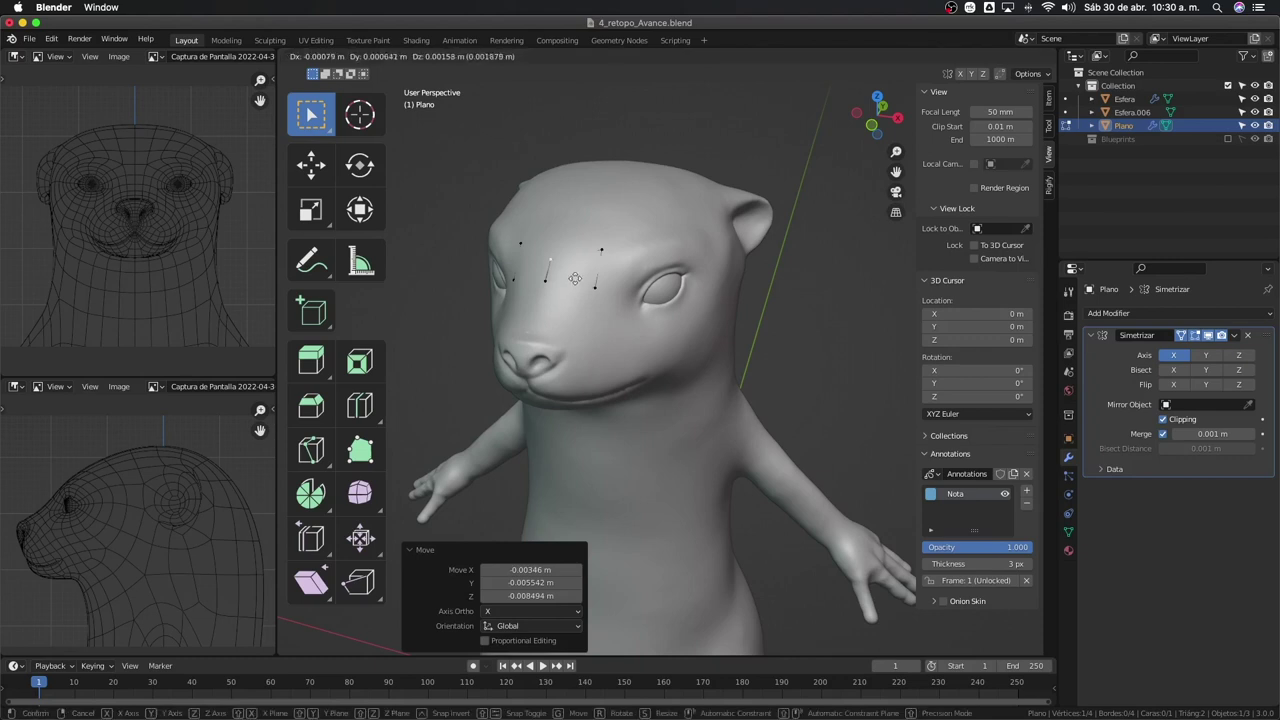
{"action": "key", "text": "g"}
{"action": "left_click", "coordinate": [560, 282]}
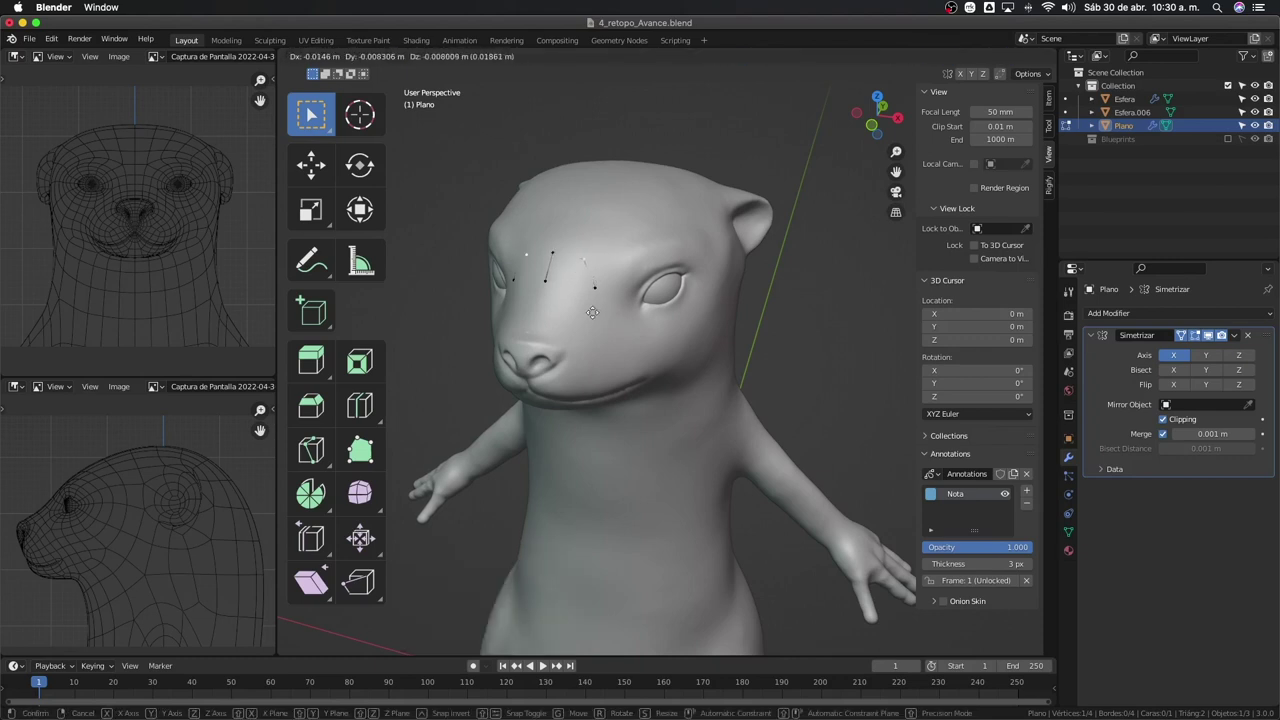
{"action": "key", "text": "g"}
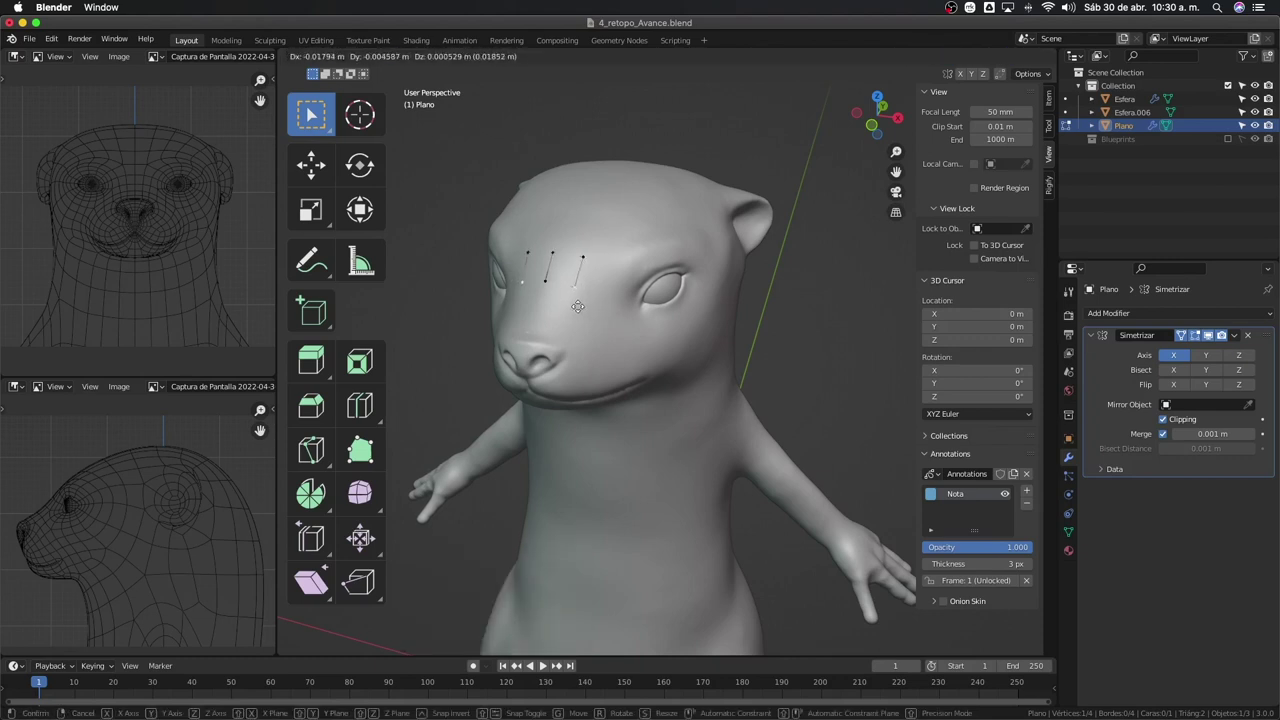
{"action": "left_click", "coordinate": [577, 308]}
{"action": "mouse_move", "coordinate": [577, 308]}
{"action": "middle_mouse_down"}
{"action": "mouse_move", "coordinate": [601, 250]}
{"action": "mouse_move", "coordinate": [607, 325]}
{"action": "middle_mouse_up"}
{"action": "scroll", "coordinate": [588, 245], "scroll_direction": "up", "scroll_amount": 3}
{"action": "scroll", "coordinate": [588, 245], "scroll_direction": "down", "scroll_amount": 3}
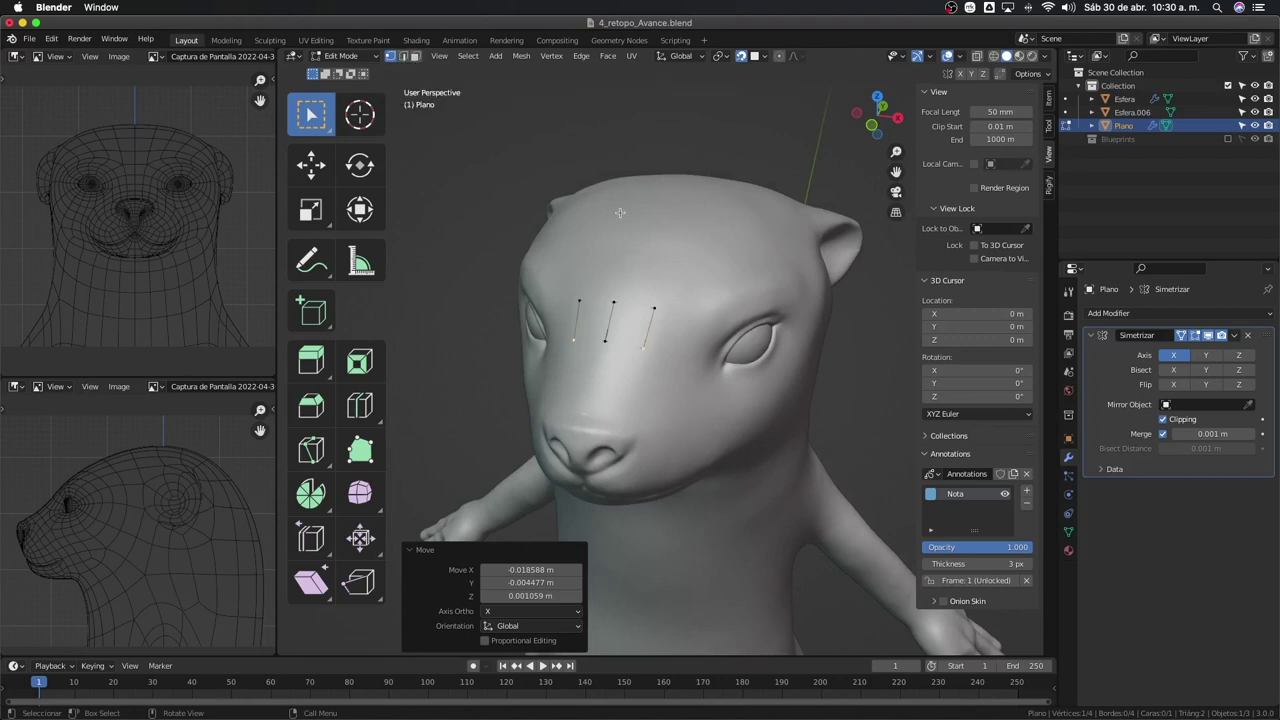
In edge select mode, extrude the three brow edges about 0.019 m down the nose bridge
{"action": "key", "text": "2"}
{"action": "key", "text": "1"}
{"action": "key", "text": "2"}
{"action": "key", "text": "3"}
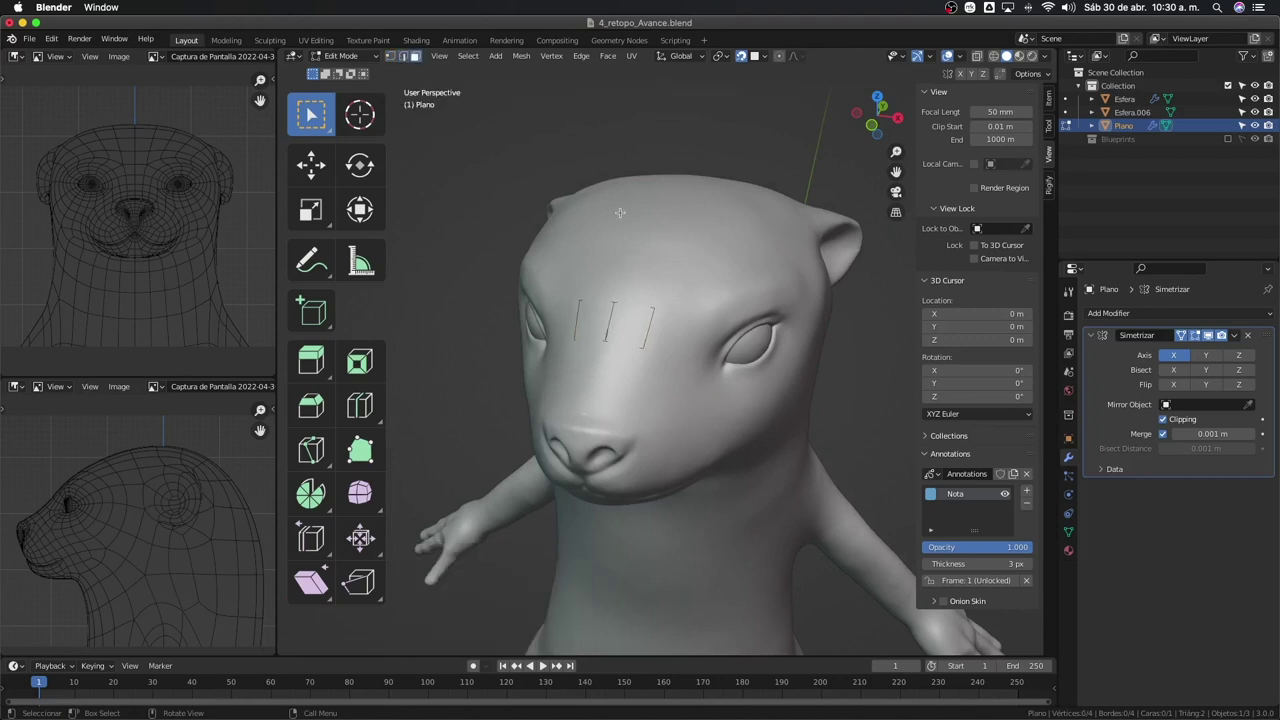
{"action": "key", "text": "1"}
{"action": "key", "text": "3"}
{"action": "key", "text": "1"}
{"action": "key", "text": "3"}
{"action": "key", "text": "2"}
{"action": "key", "text": "3"}
{"action": "key", "text": "1"}
{"action": "key", "text": "3"}
{"action": "key", "text": "2"}
{"action": "mouse_move", "coordinate": [621, 347]}
{"action": "middle_mouse_down"}
{"action": "mouse_move", "coordinate": [628, 317]}
{"action": "mouse_move", "coordinate": [647, 307]}
{"action": "middle_mouse_up"}
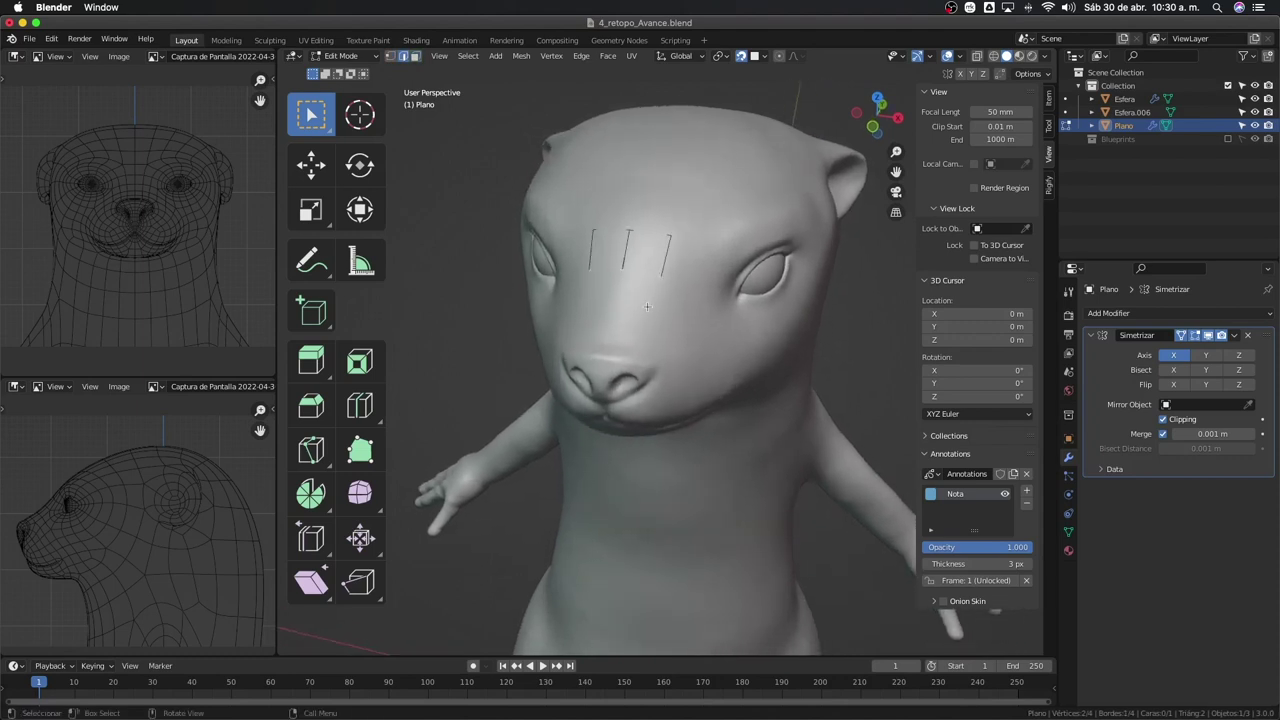
{"action": "key", "text": "e"}
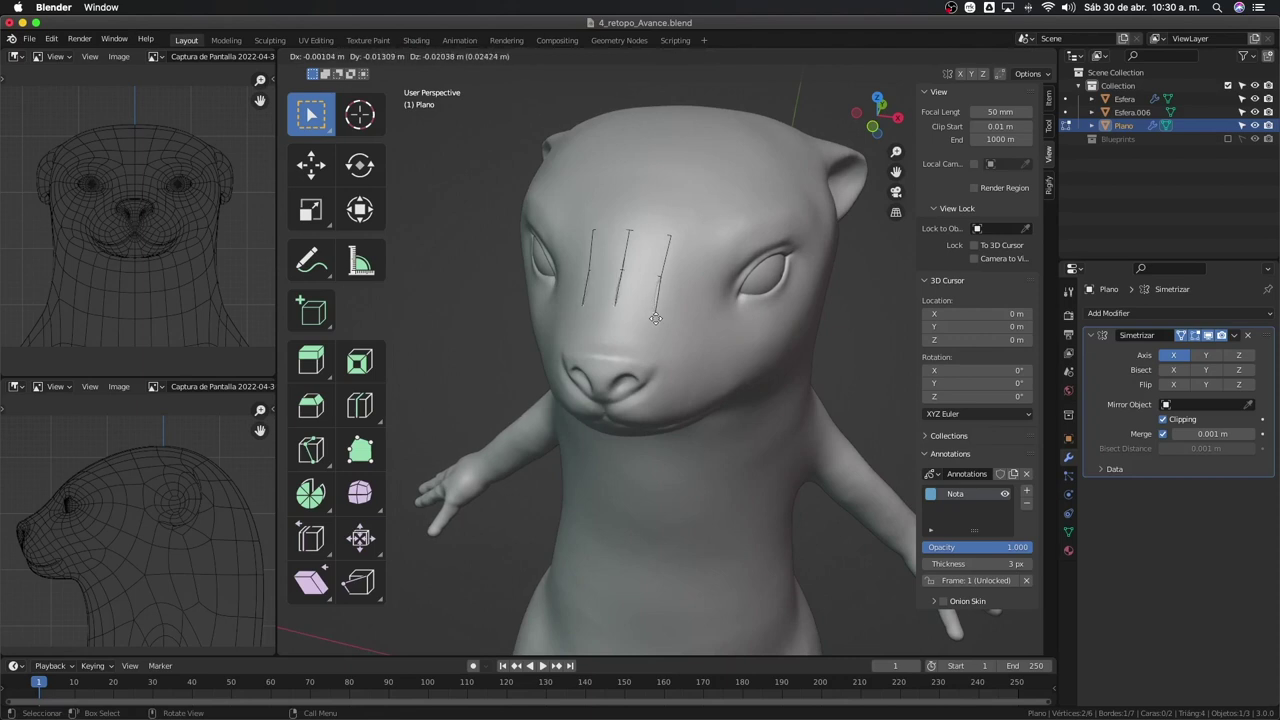
{"action": "left_click", "coordinate": [655, 316]}
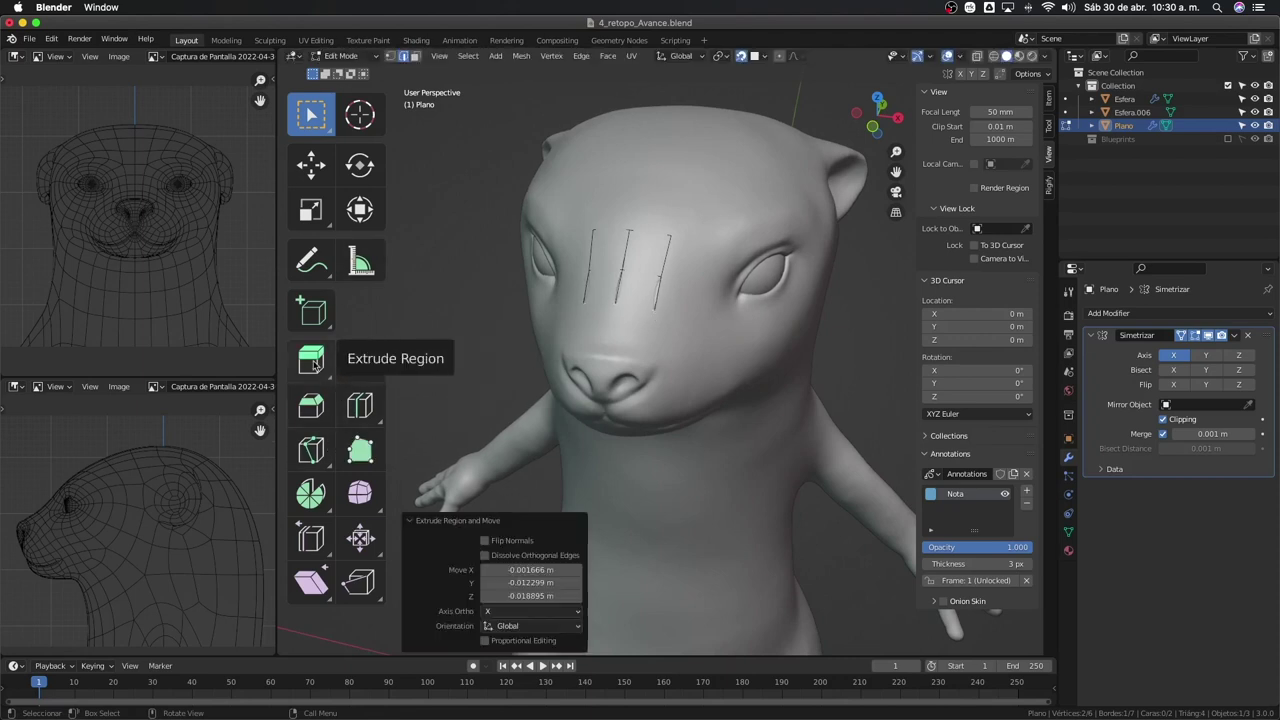
{"action": "mouse_move", "coordinate": [630, 318]}
{"action": "middle_mouse_down"}
{"action": "mouse_move", "coordinate": [650, 319]}
{"action": "mouse_move", "coordinate": [615, 321]}
{"action": "middle_mouse_up"}
Adjust a forehead vertex, then turn on X-ray and reposition the right line's top vertex
{"action": "key", "text": "1"}
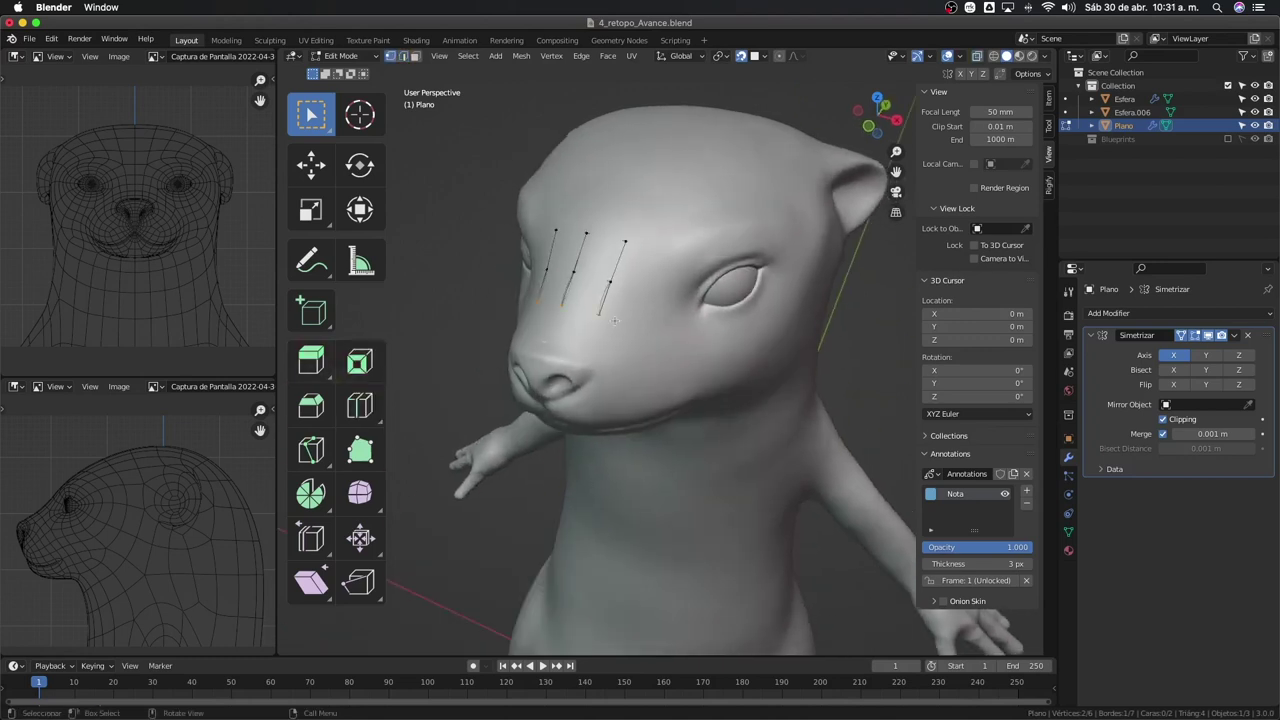
{"action": "key", "text": "g"}
{"action": "left_click", "coordinate": [598, 330]}
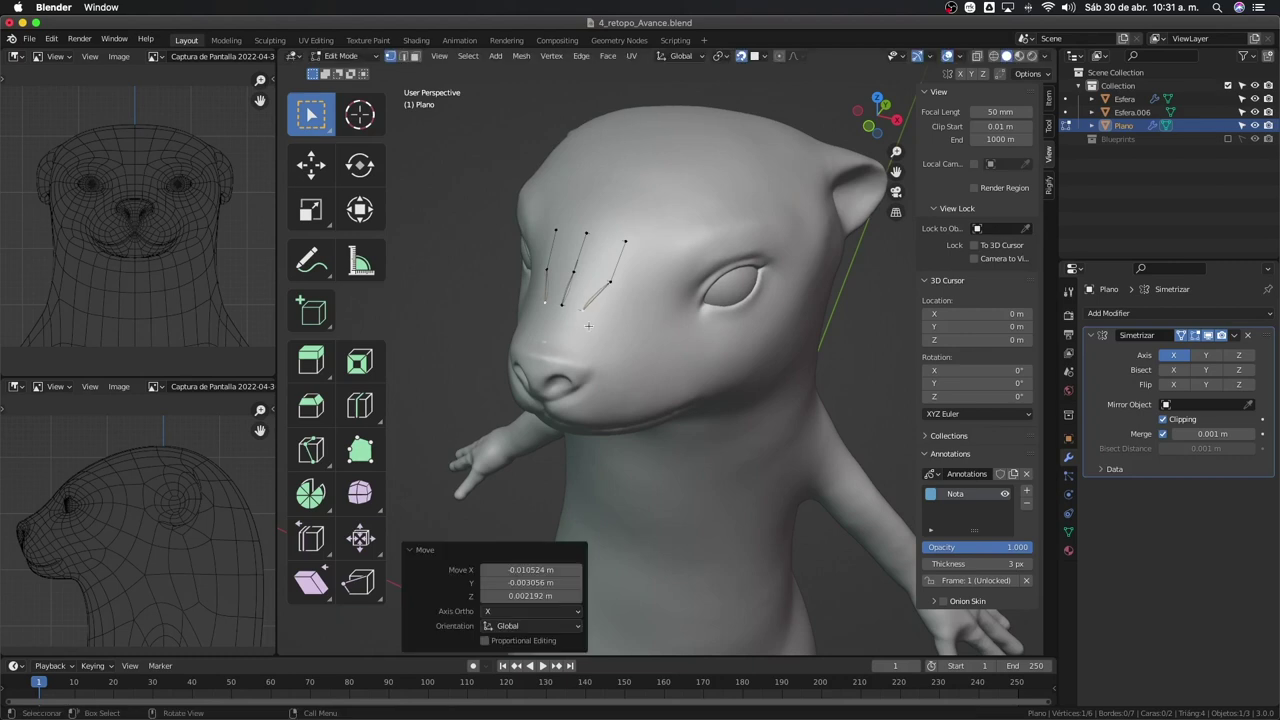
{"action": "key", "text": "g"}
{"action": "key", "text": "Escape"}
{"action": "left_click", "coordinate": [624, 242]}
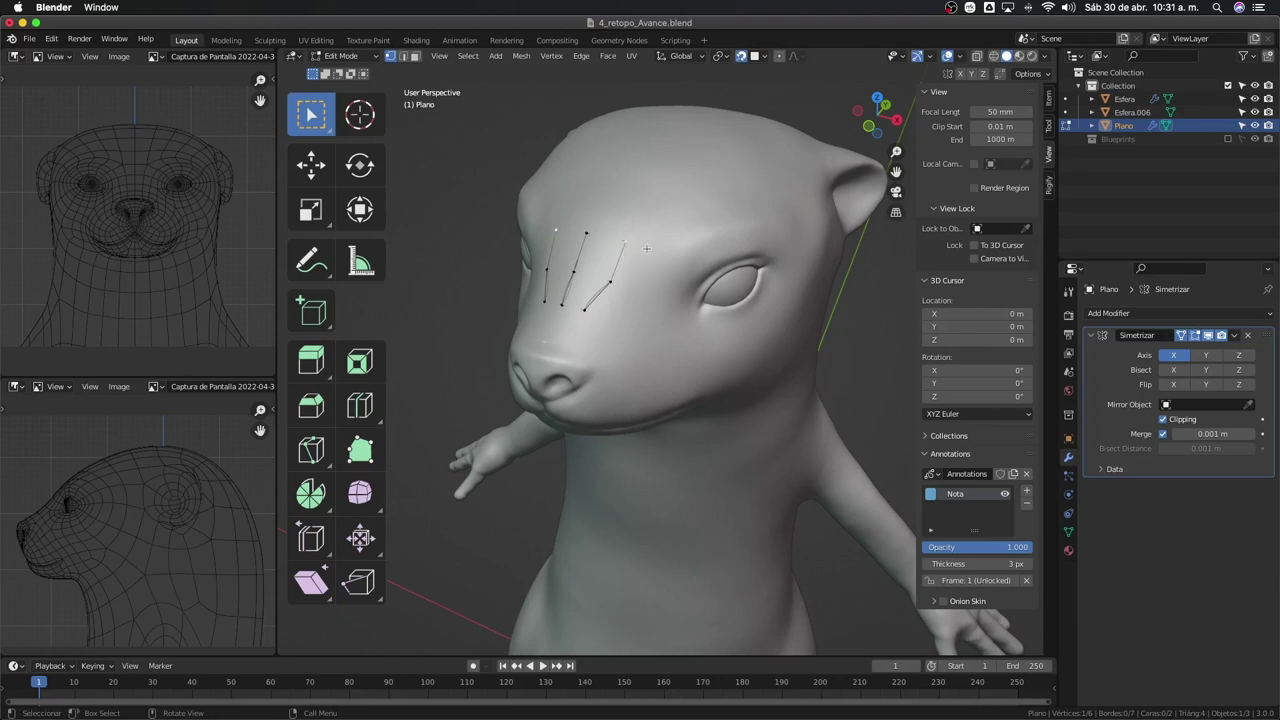
{"action": "key", "text": "alt+z"}
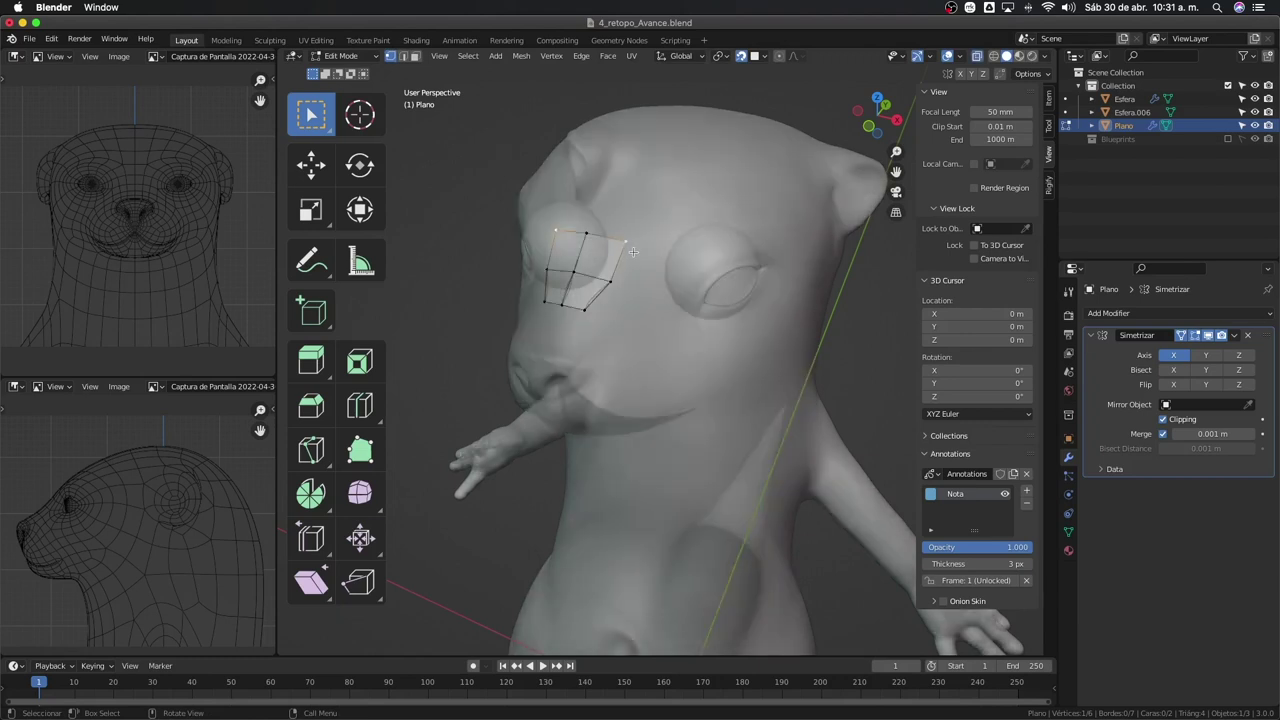
{"action": "key", "text": "g"}
{"action": "left_click", "coordinate": [664, 214]}
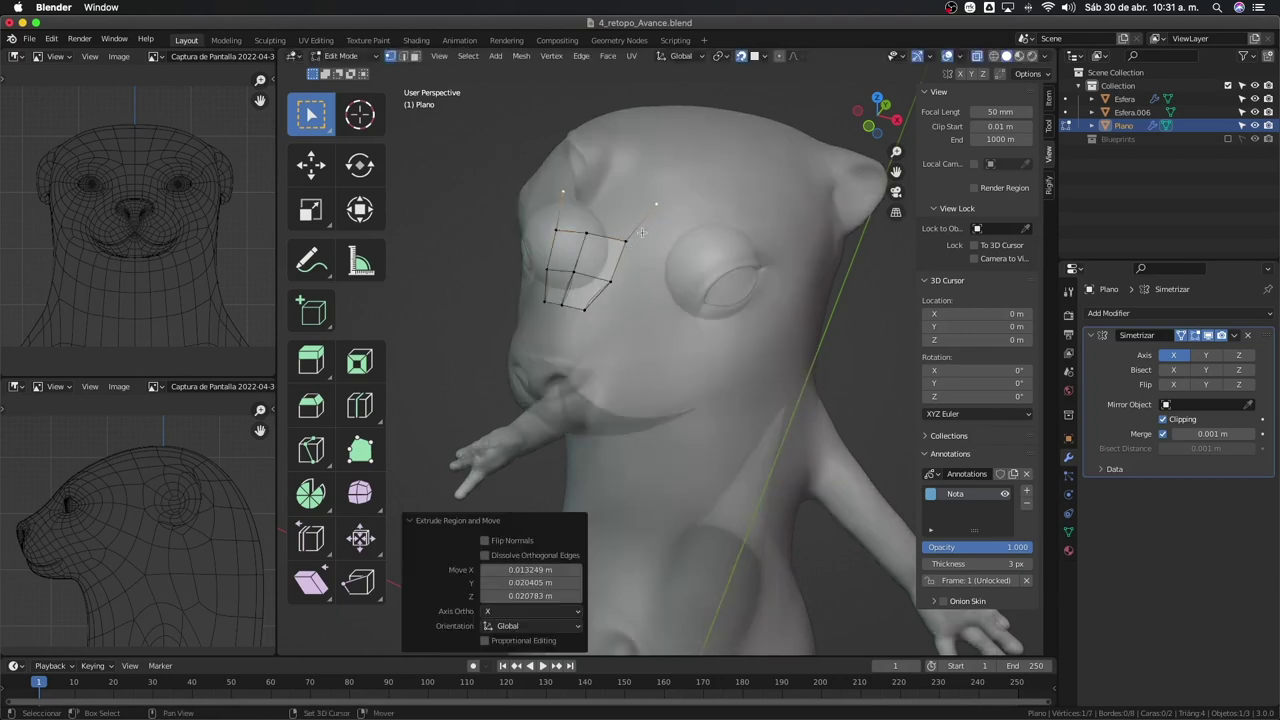
Trial-extrude vertices and then faces toward the eye, and undo both extrusions
{"action": "left_click", "coordinate": [661, 249], "text": "shift"}
{"action": "key", "text": "e"}
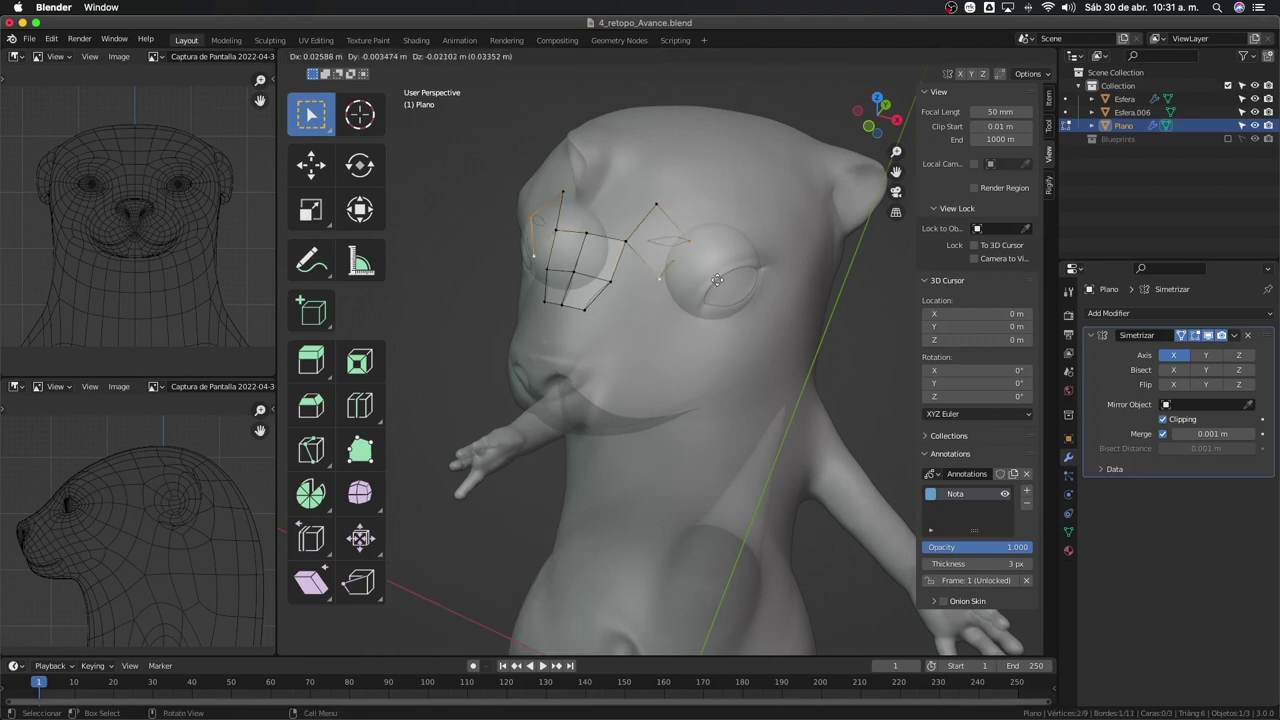
{"action": "left_click", "coordinate": [708, 279]}
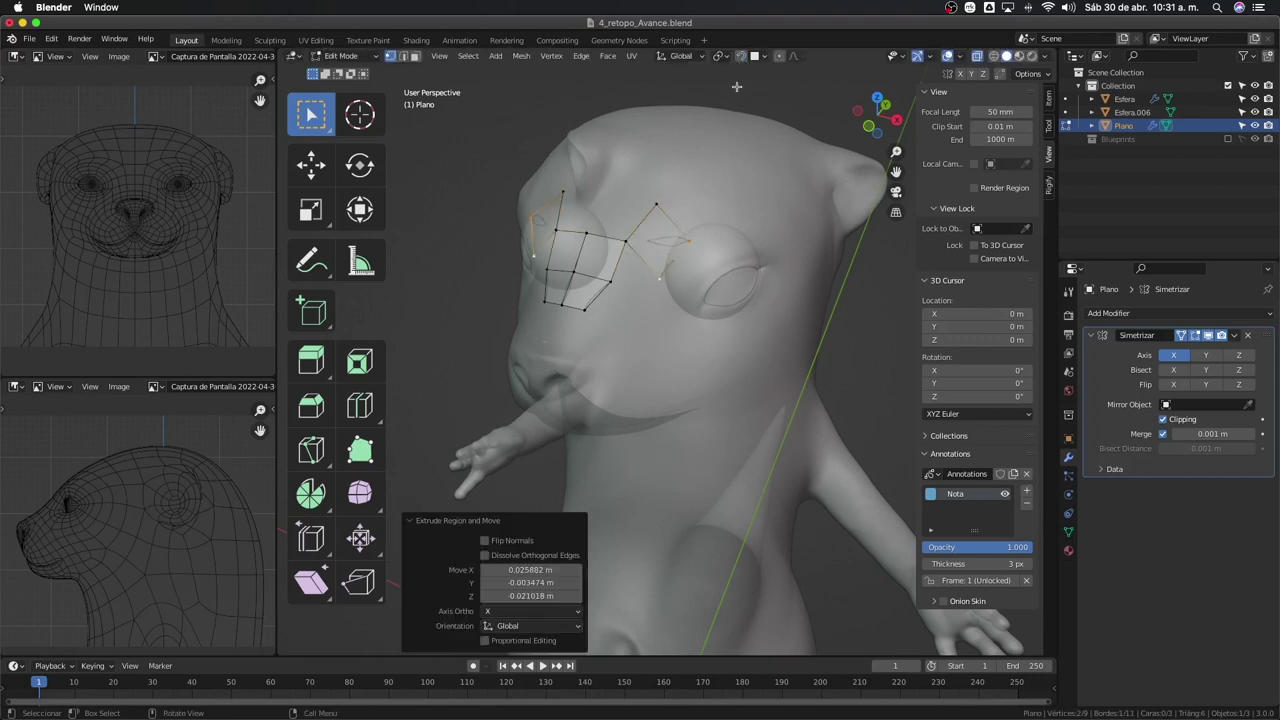
{"action": "key", "text": "3"}
{"action": "left_click", "coordinate": [671, 263]}
{"action": "key", "text": "e"}
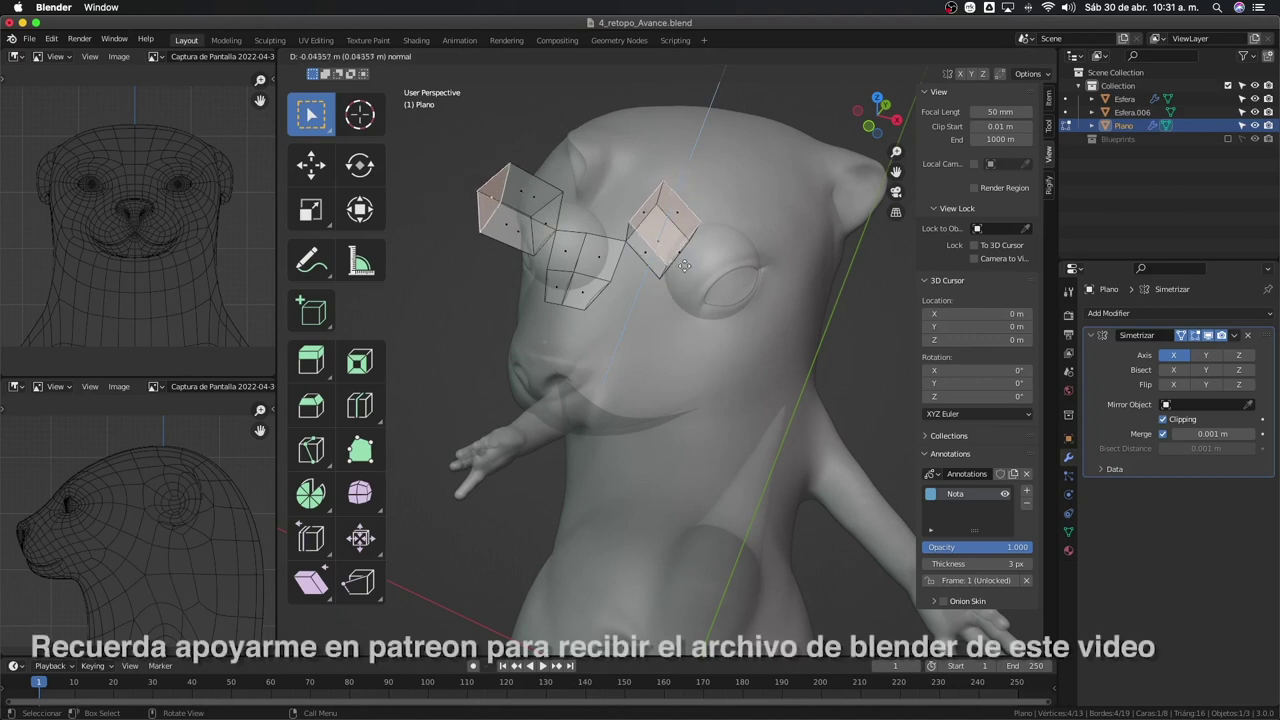
{"action": "left_click", "coordinate": [691, 273]}
{"action": "key", "text": "ctrl+z"}
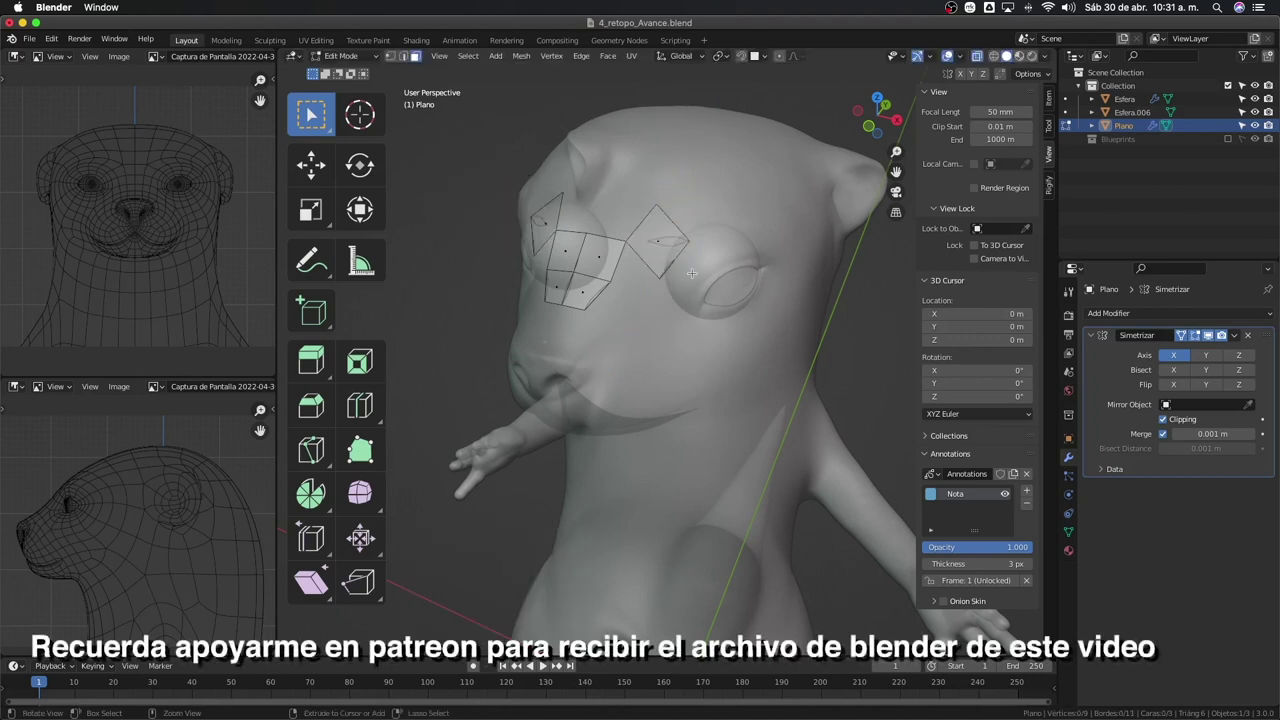
{"action": "key", "text": "ctrl+z"}
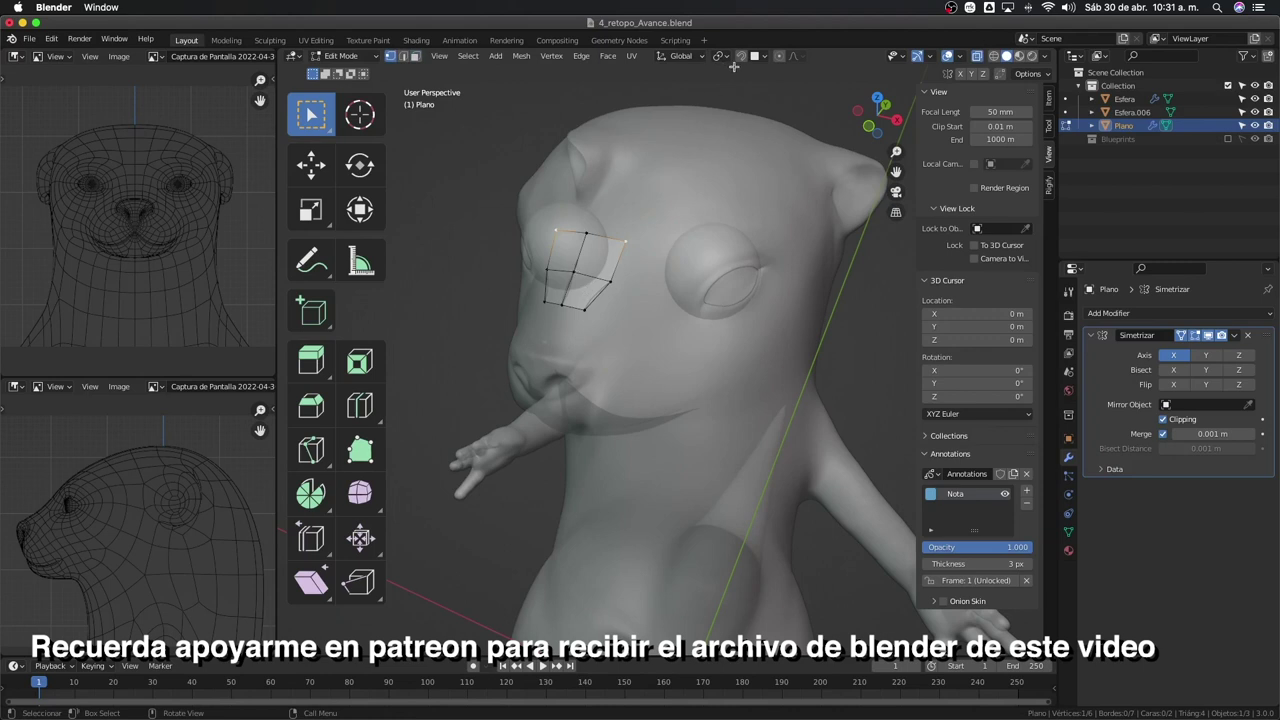
Enable snapping, return to opaque shading, and select the edge path along the brow strip
{"action": "left_click", "coordinate": [741, 57]}
{"action": "key", "text": "alt+z"}
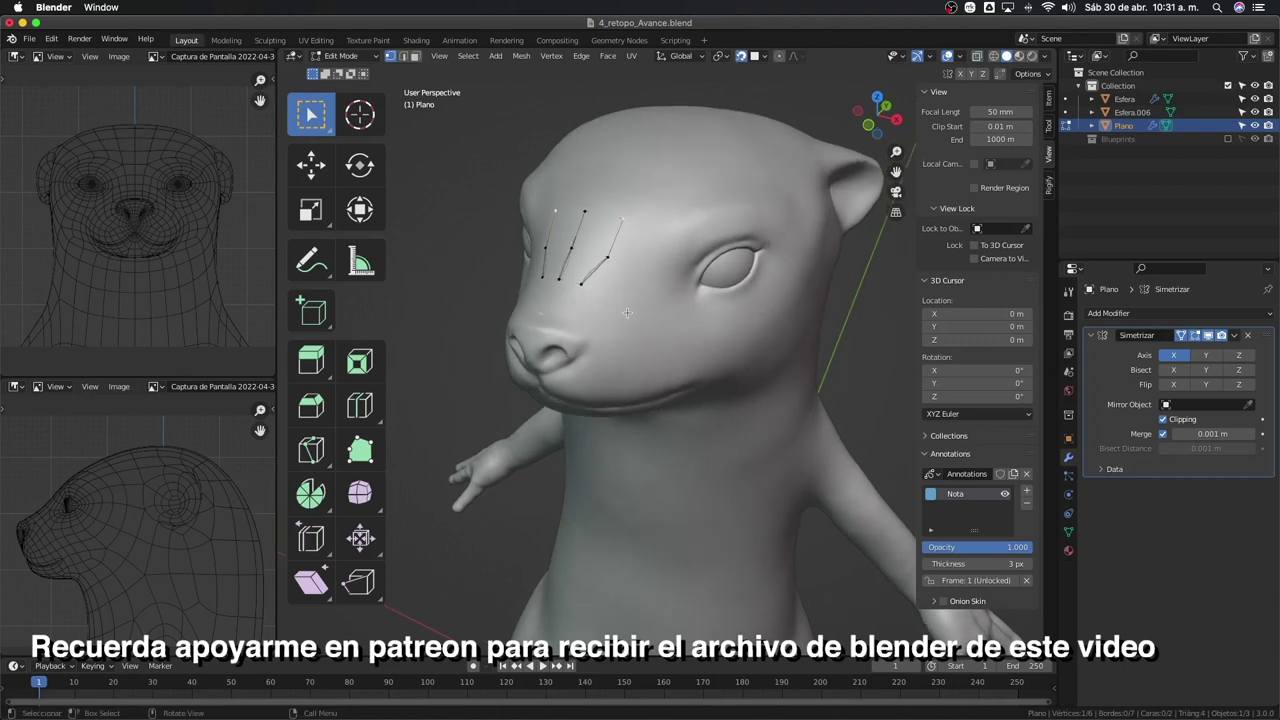
{"action": "middle_click_drag", "start_coordinate": [627, 313], "coordinate": [535, 229]}
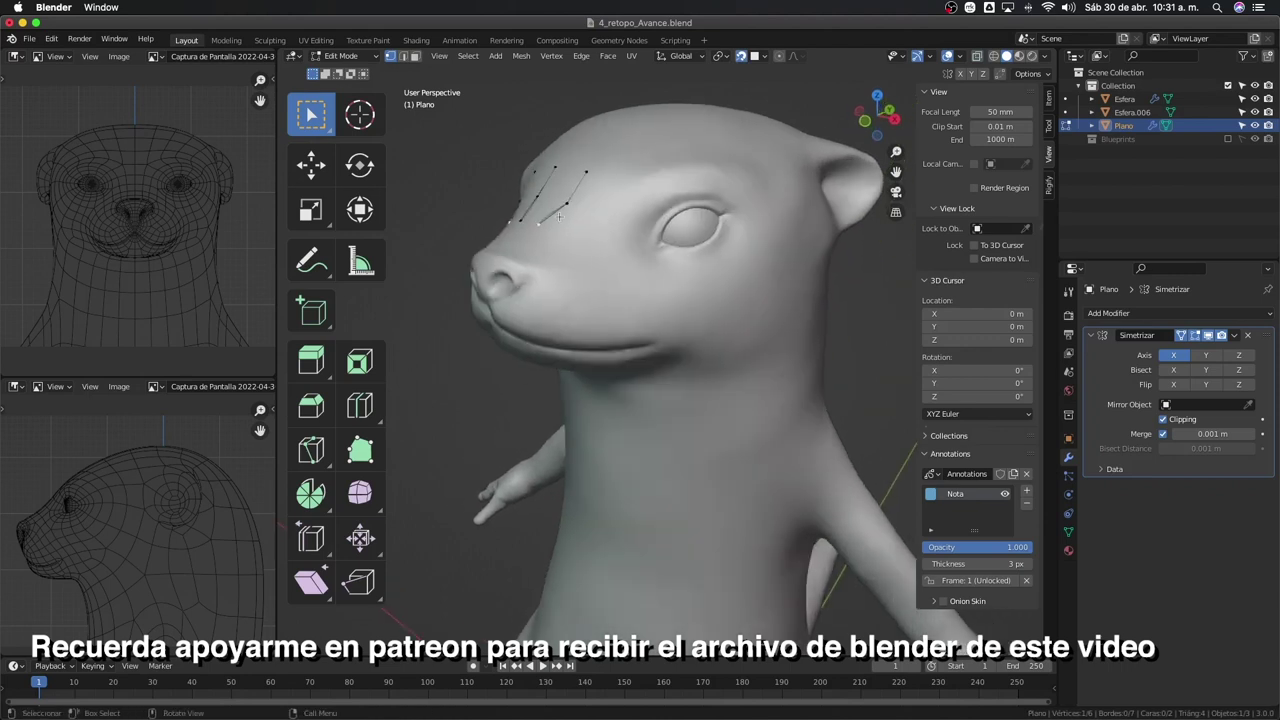
{"action": "left_click", "coordinate": [585, 173], "text": "ctrl"}
{"action": "middle_click_drag", "start_coordinate": [583, 180], "coordinate": [575, 228]}
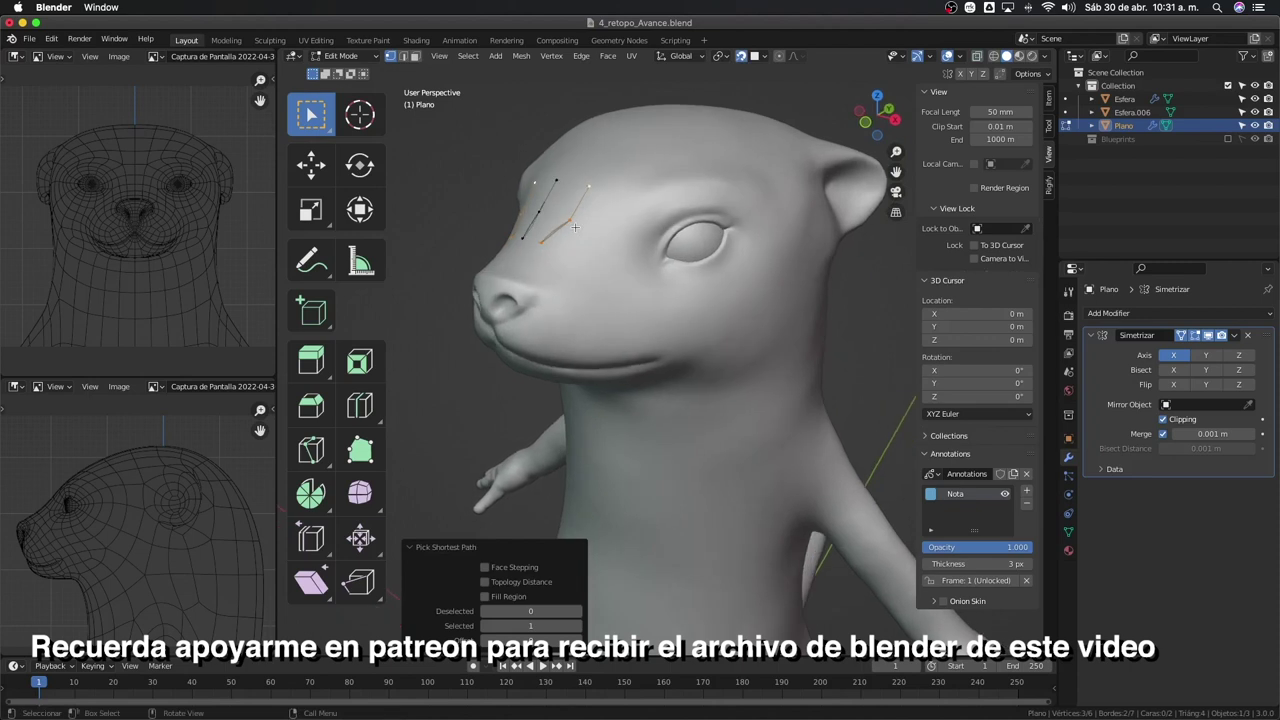
Extrude a trial strip three times around the eye socket, then undo it
{"action": "key", "text": "e"}
{"action": "left_click", "coordinate": [690, 255]}
{"action": "key", "text": "e"}
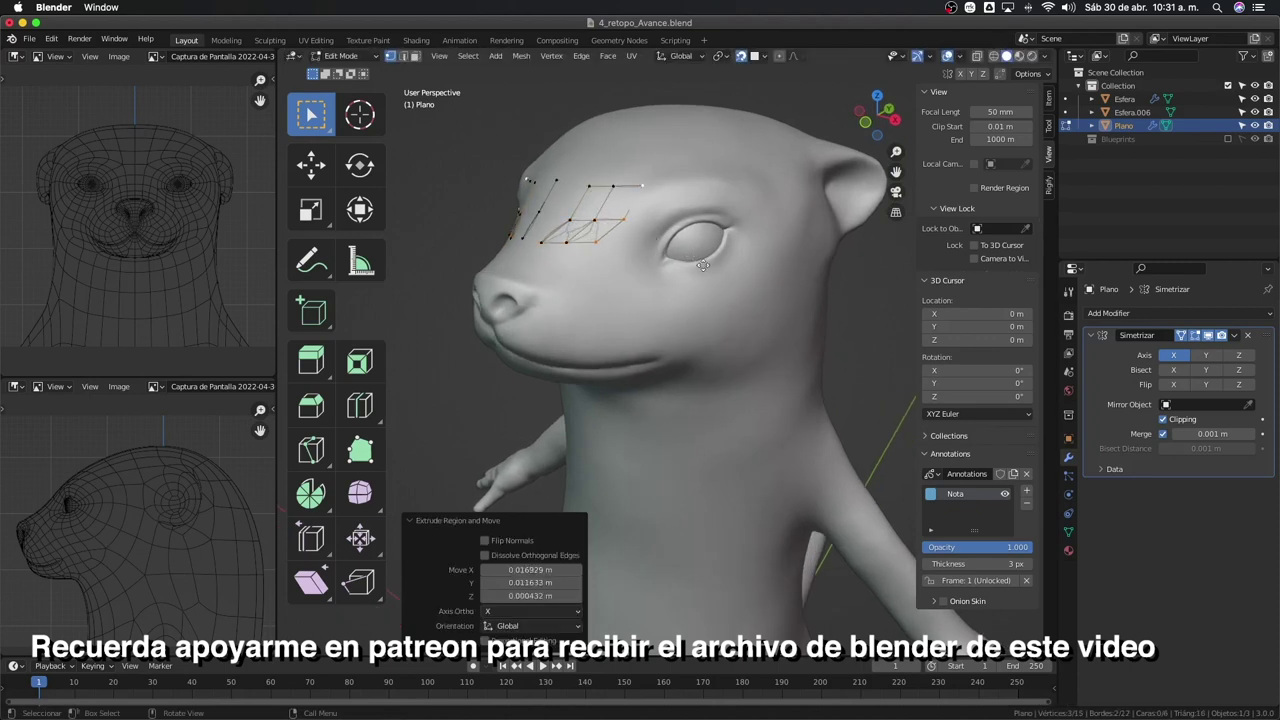
{"action": "left_click", "coordinate": [789, 271]}
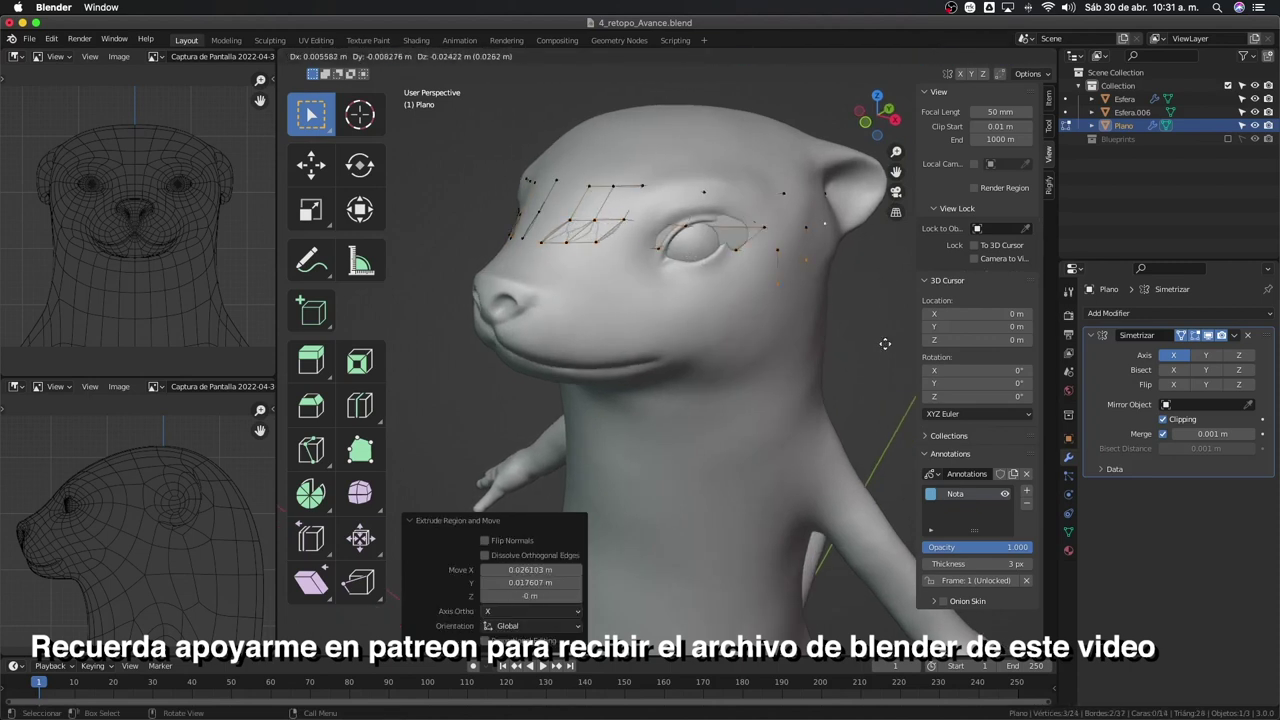
{"action": "key", "text": "e"}
{"action": "left_click", "coordinate": [850, 440]}
{"action": "middle_click_drag", "start_coordinate": [750, 347], "coordinate": [719, 275]}
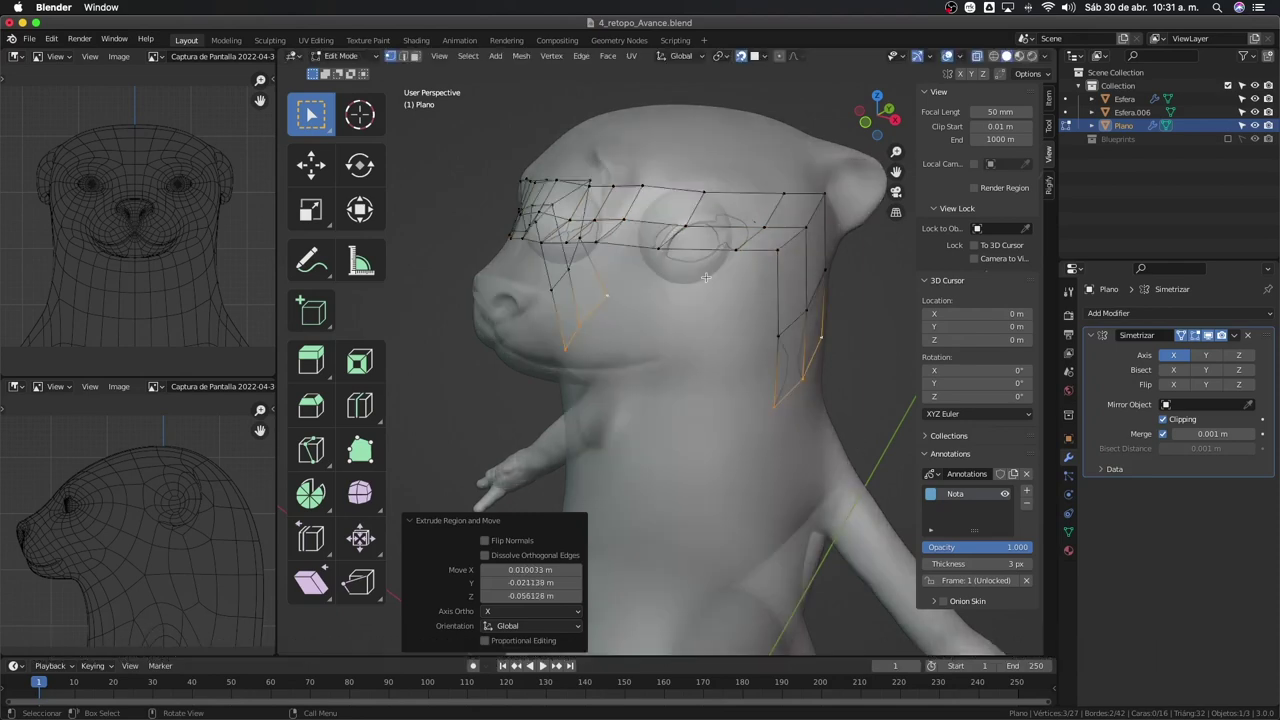
{"action": "key", "text": "ctrl+z"}
{"action": "key", "text": "ctrl+z"}
{"action": "key", "text": "ctrl+z"}
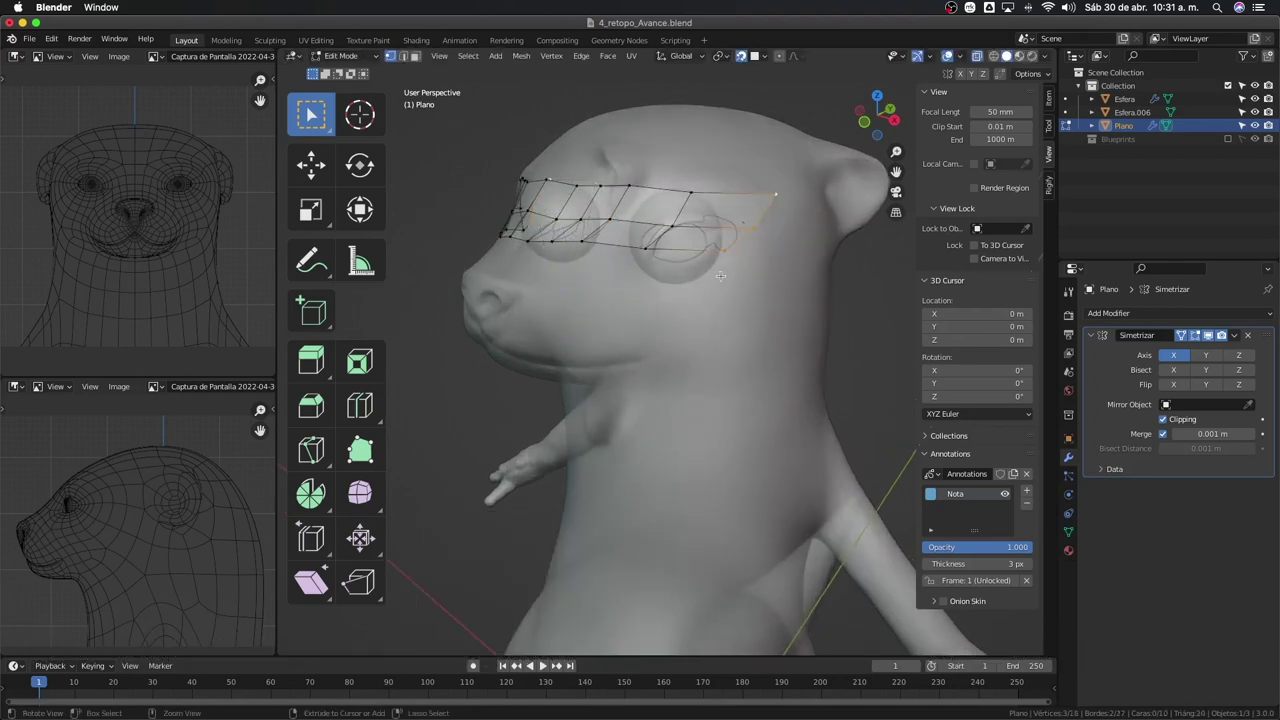
{"action": "key", "text": "ctrl+z"}
{"action": "key", "text": "ctrl+z"}
Narrow the selection to the right quad's vertex and view the brow patch from the front
{"action": "middle_click_drag", "start_coordinate": [667, 290], "coordinate": [674, 293]}
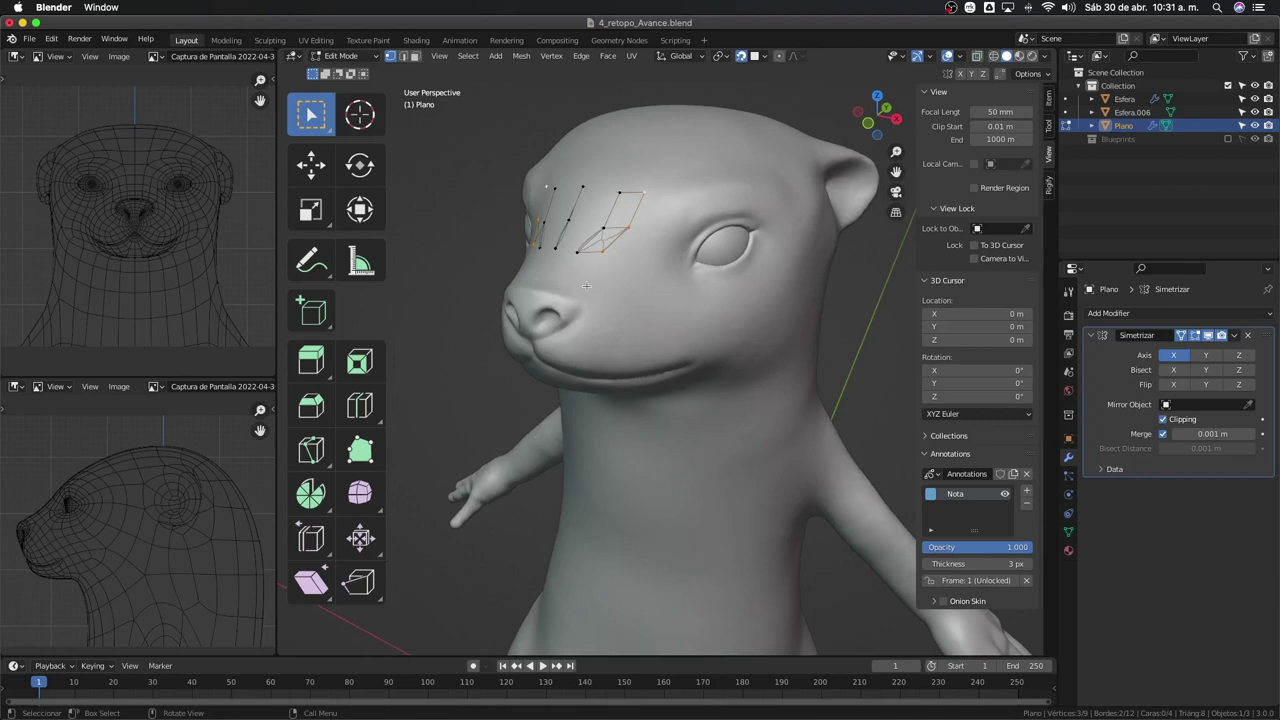
{"action": "middle_click_drag", "start_coordinate": [587, 286], "coordinate": [601, 290]}
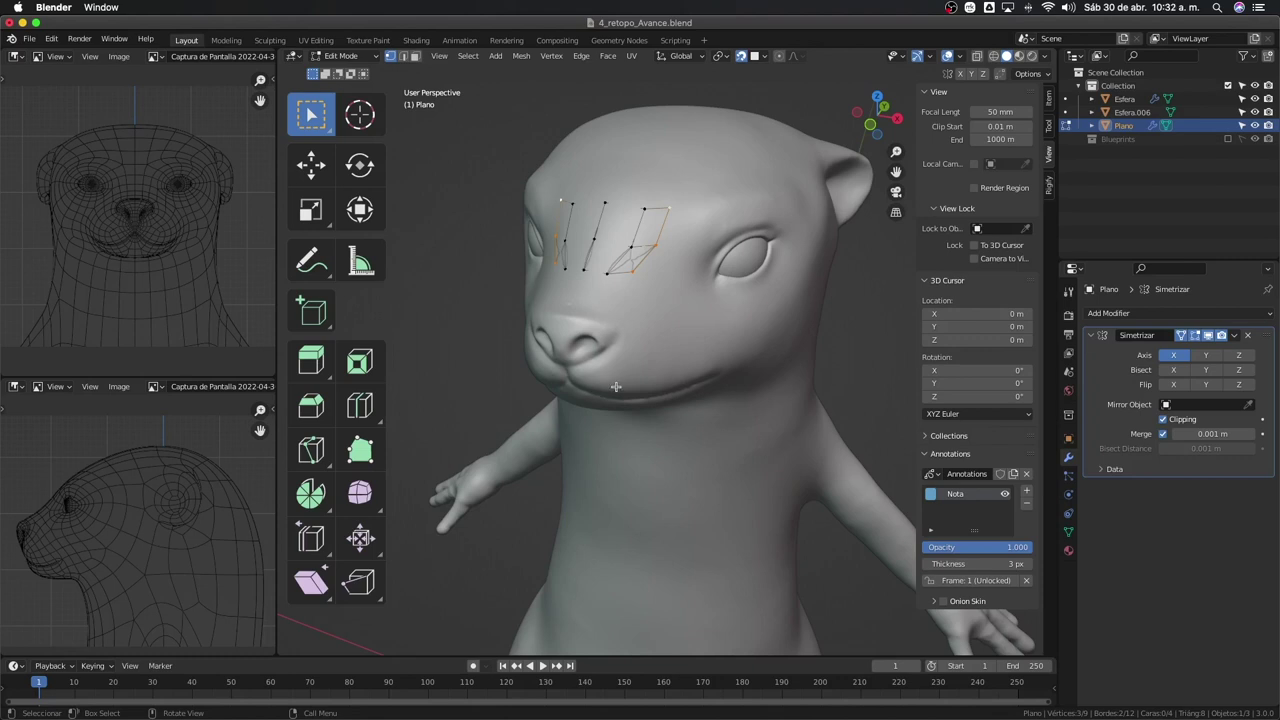
{"action": "left_click", "coordinate": [632, 236]}
{"action": "middle_click_drag", "start_coordinate": [640, 245], "coordinate": [621, 281]}
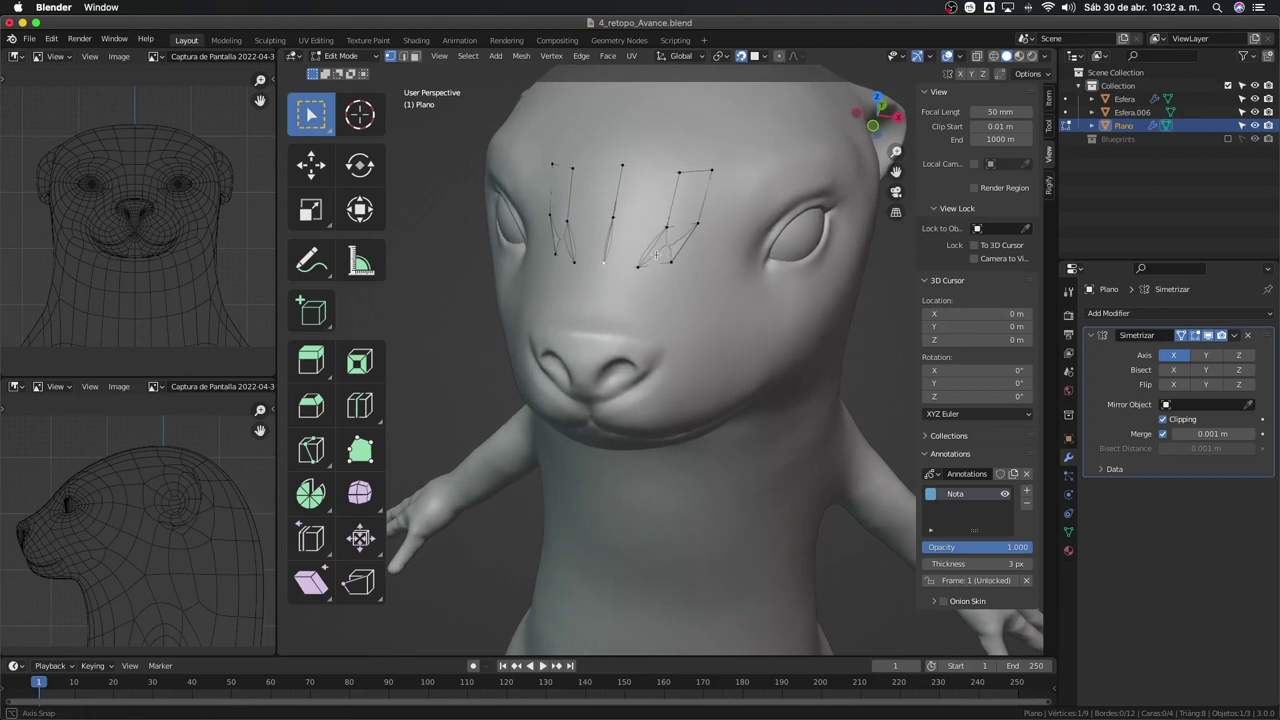
{"action": "middle_click_drag", "start_coordinate": [655, 254], "coordinate": [666, 264]}
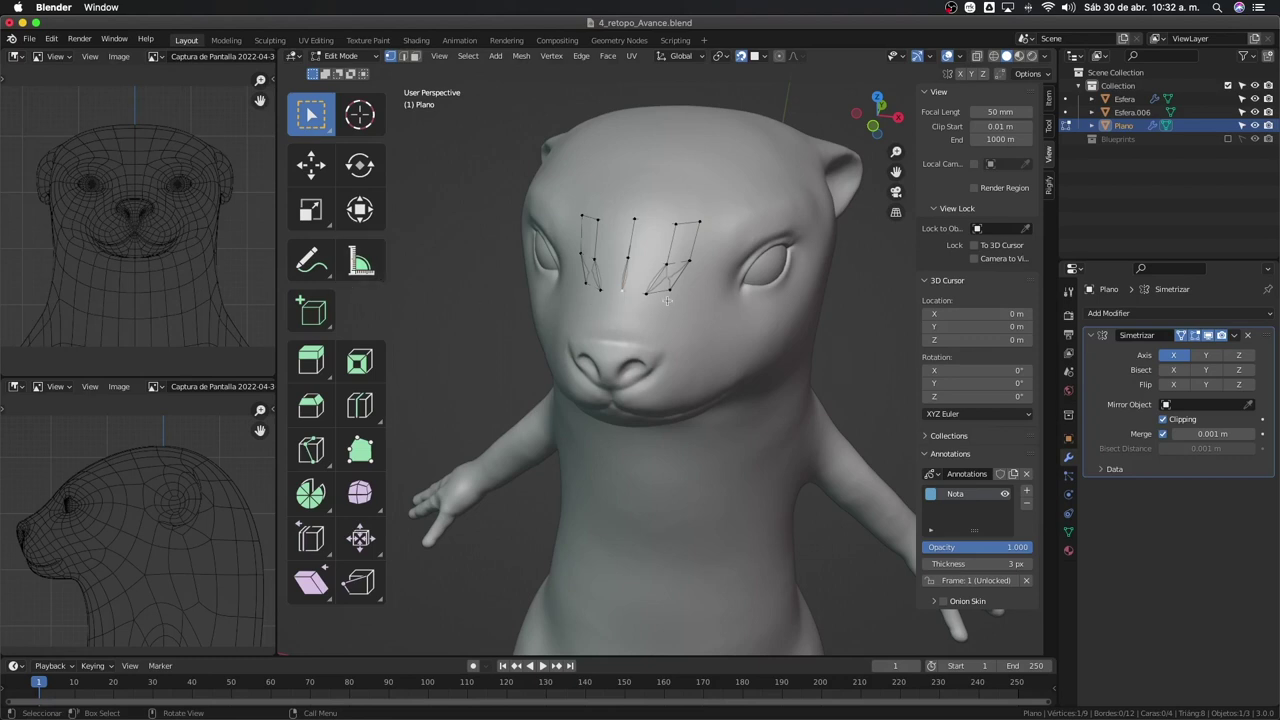
{"action": "scroll", "coordinate": [667, 300], "scroll_direction": "up", "scroll_amount": 3}
Extrude the lower brow vertices further down the nose bridge
{"action": "key", "text": "e"}
{"action": "left_click", "coordinate": [582, 385]}
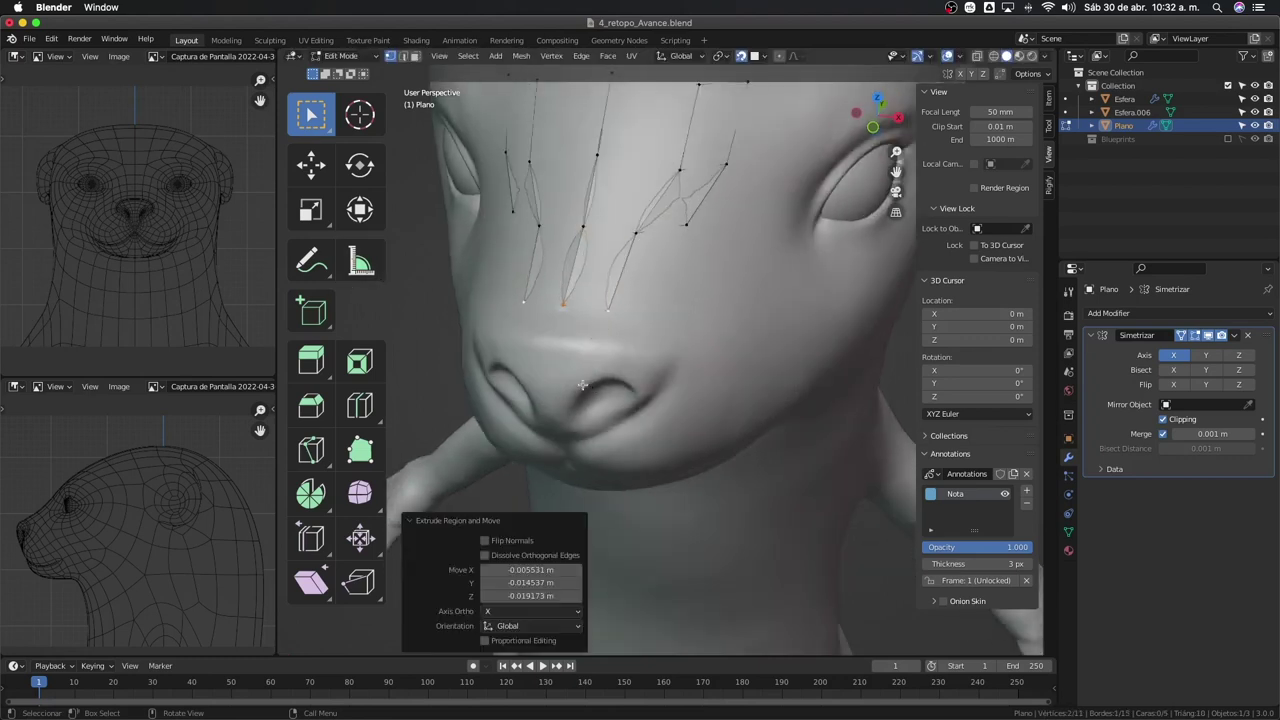
{"action": "scroll", "coordinate": [582, 385], "scroll_direction": "down", "scroll_amount": 4}
Sketch an annotation guide loop on the forehead, then erase most of it in X-ray
{"action": "middle_click_drag", "start_coordinate": [582, 385], "coordinate": [638, 259]}
{"action": "mouse_move", "coordinate": [638, 259]}
{"action": "left_mouse_down"}
{"action": "mouse_move", "coordinate": [619, 352]}
{"action": "mouse_move", "coordinate": [670, 253]}
{"action": "left_mouse_up"}
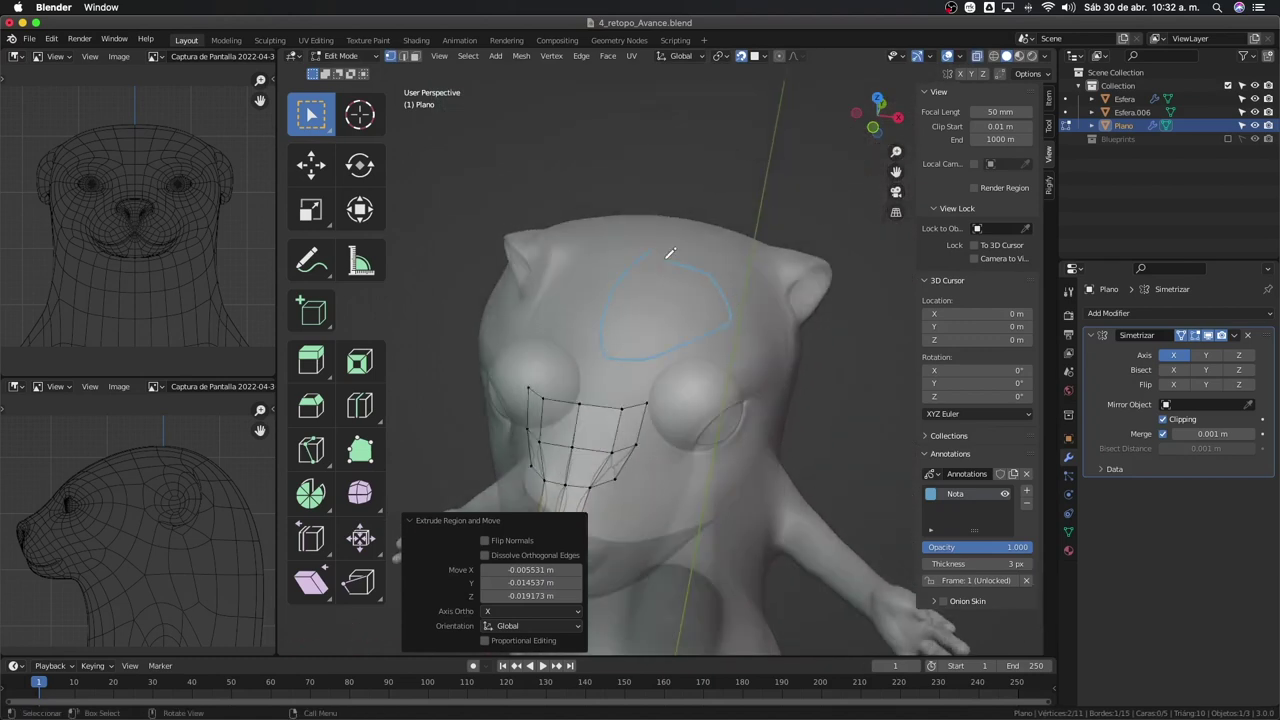
{"action": "middle_click_drag", "start_coordinate": [670, 253], "coordinate": [640, 308]}
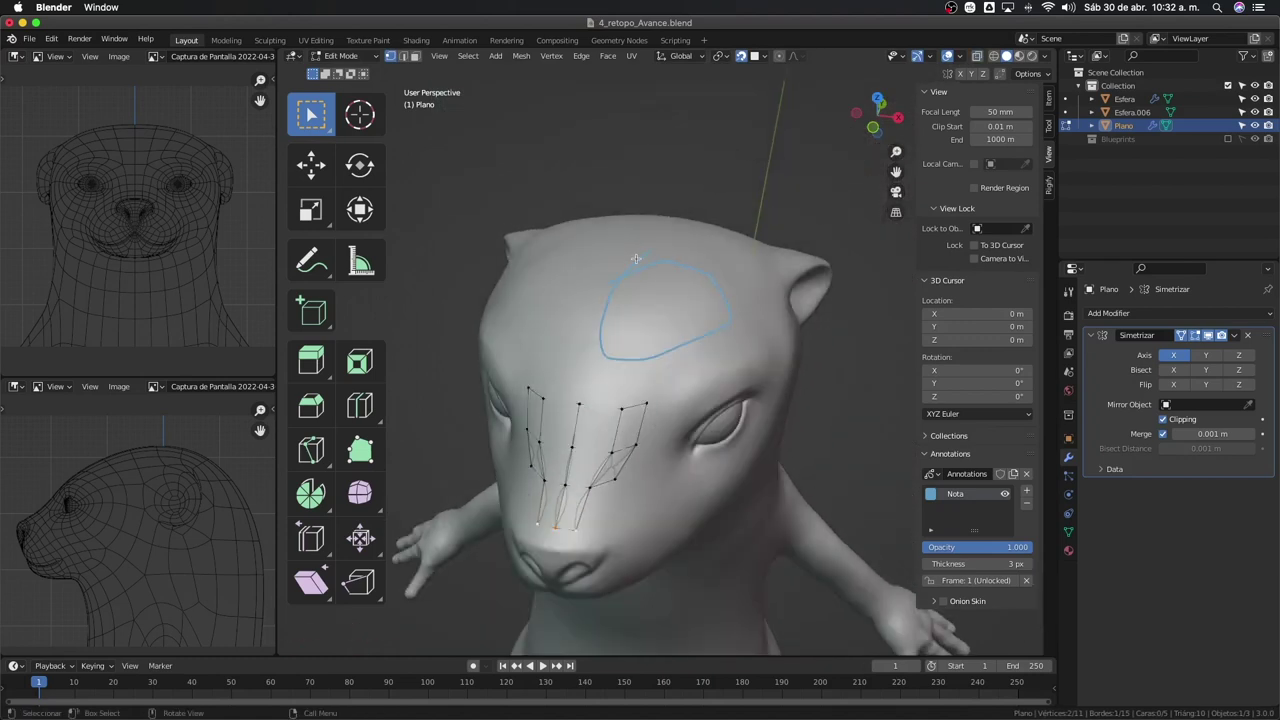
{"action": "key", "text": "alt+z"}
{"action": "mouse_move", "coordinate": [603, 301]}
{"action": "left_mouse_down", "text": "ctrl"}
{"action": "mouse_move", "coordinate": [609, 349]}
{"action": "mouse_move", "coordinate": [723, 309]}
{"action": "mouse_move", "coordinate": [697, 251]}
{"action": "left_mouse_up", "text": "ctrl"}
{"action": "key", "text": "alt+z"}
Extrude the top brow vertices upward twice, adding two rows toward the crown
{"action": "left_click", "coordinate": [598, 388]}
{"action": "key", "text": "e"}
{"action": "left_click", "coordinate": [639, 338]}
{"action": "key", "text": "e"}
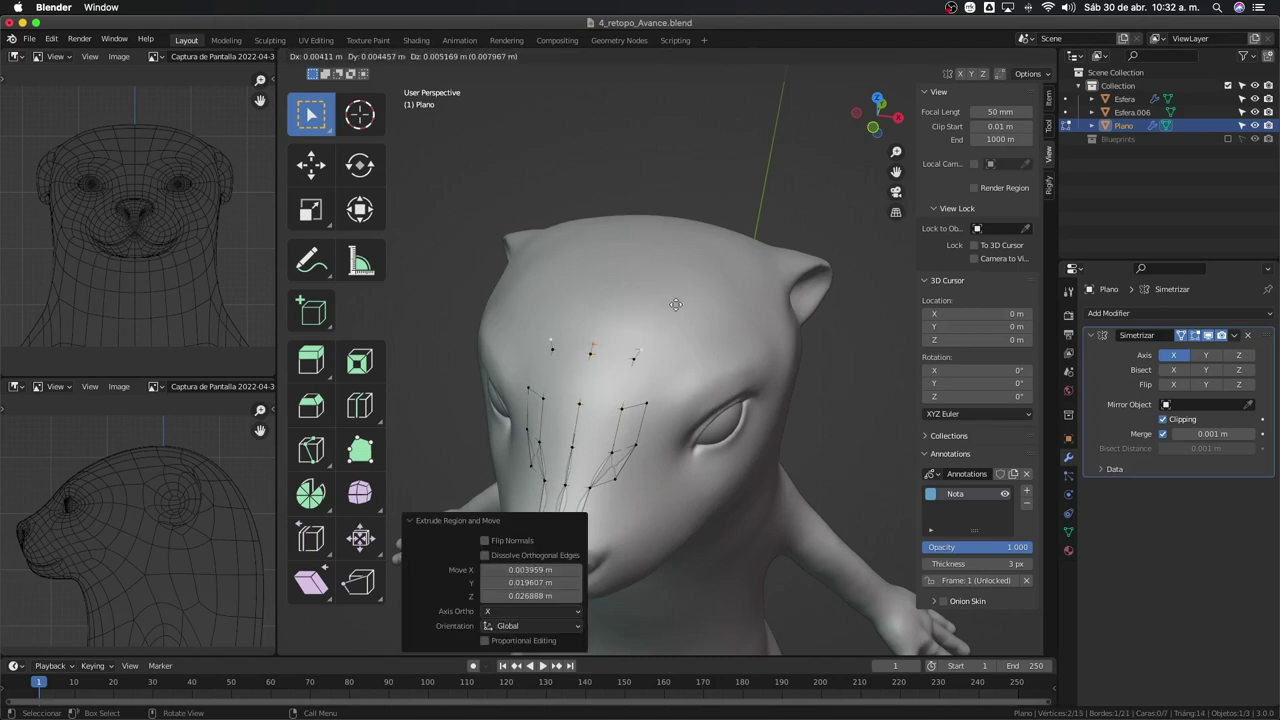
{"action": "left_click", "coordinate": [729, 220]}
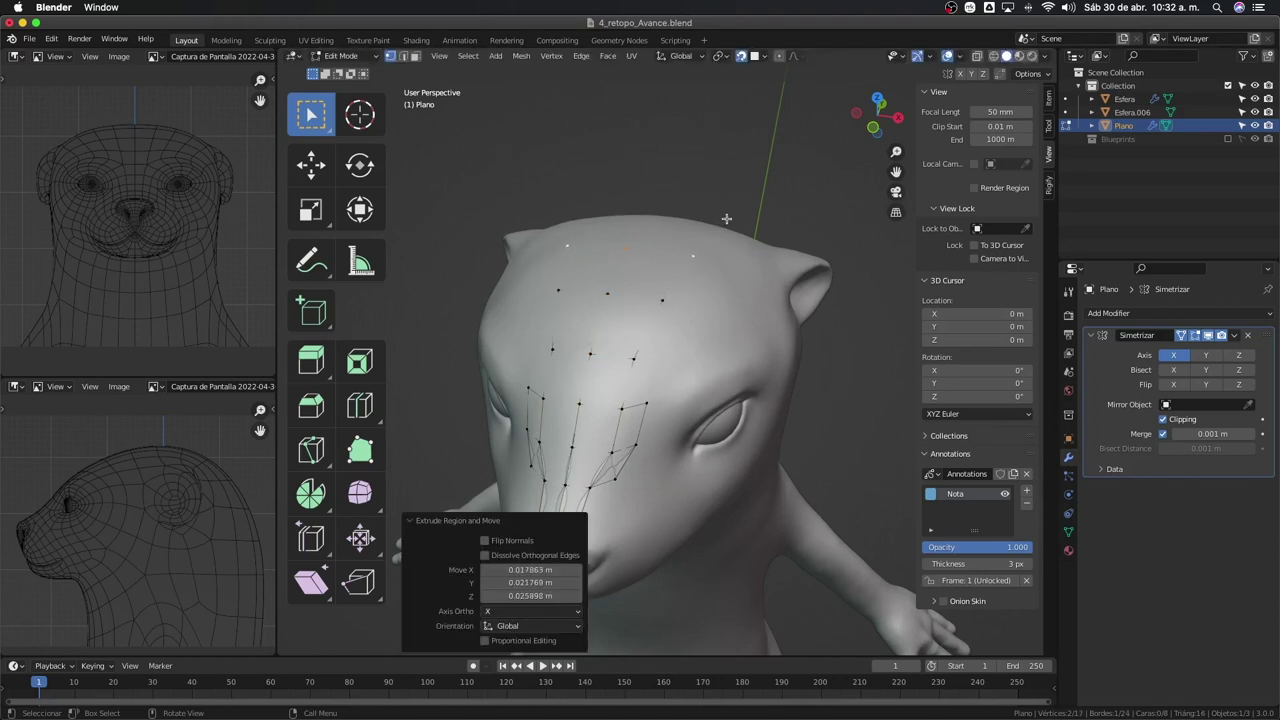
{"action": "scroll", "coordinate": [678, 361], "scroll_direction": "down", "scroll_amount": 3}
{"action": "middle_click_drag", "start_coordinate": [678, 361], "coordinate": [670, 115], "text": "shift"}
{"action": "scroll", "coordinate": [660, 300], "scroll_direction": "up", "scroll_amount": 2}
{"action": "scroll", "coordinate": [660, 260], "scroll_direction": "up", "scroll_amount": 2}
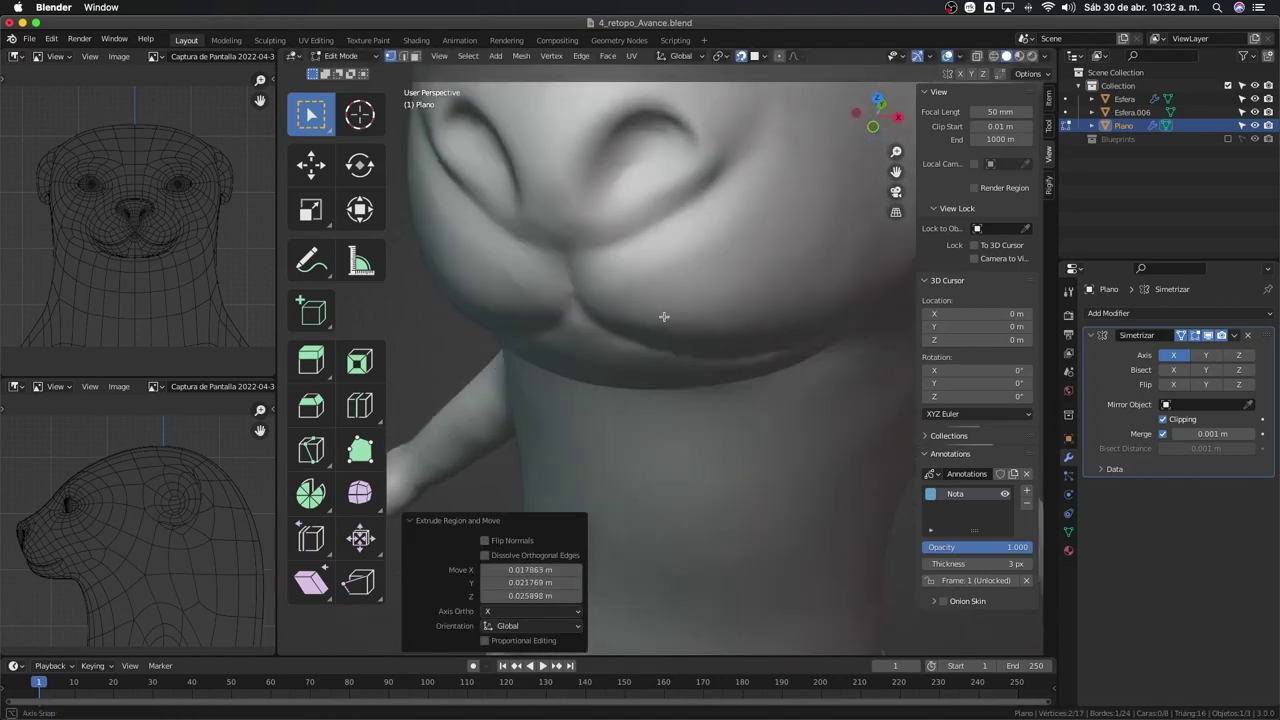
{"action": "scroll", "coordinate": [655, 290], "scroll_direction": "up", "scroll_amount": 2}
{"action": "scroll", "coordinate": [652, 310], "scroll_direction": "down", "scroll_amount": 3}
Extrude the bottom strip vertices down onto the upper nose and nudge them into place
{"action": "left_click", "coordinate": [641, 284]}
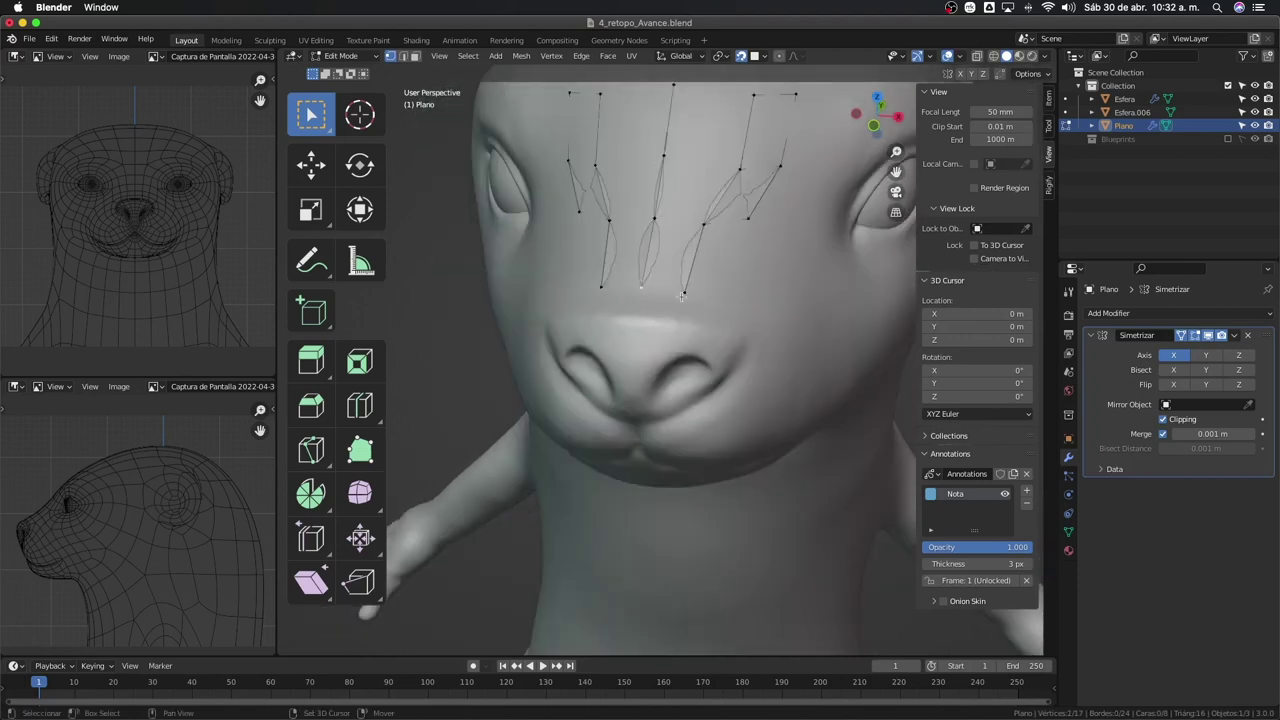
{"action": "key", "text": "g"}
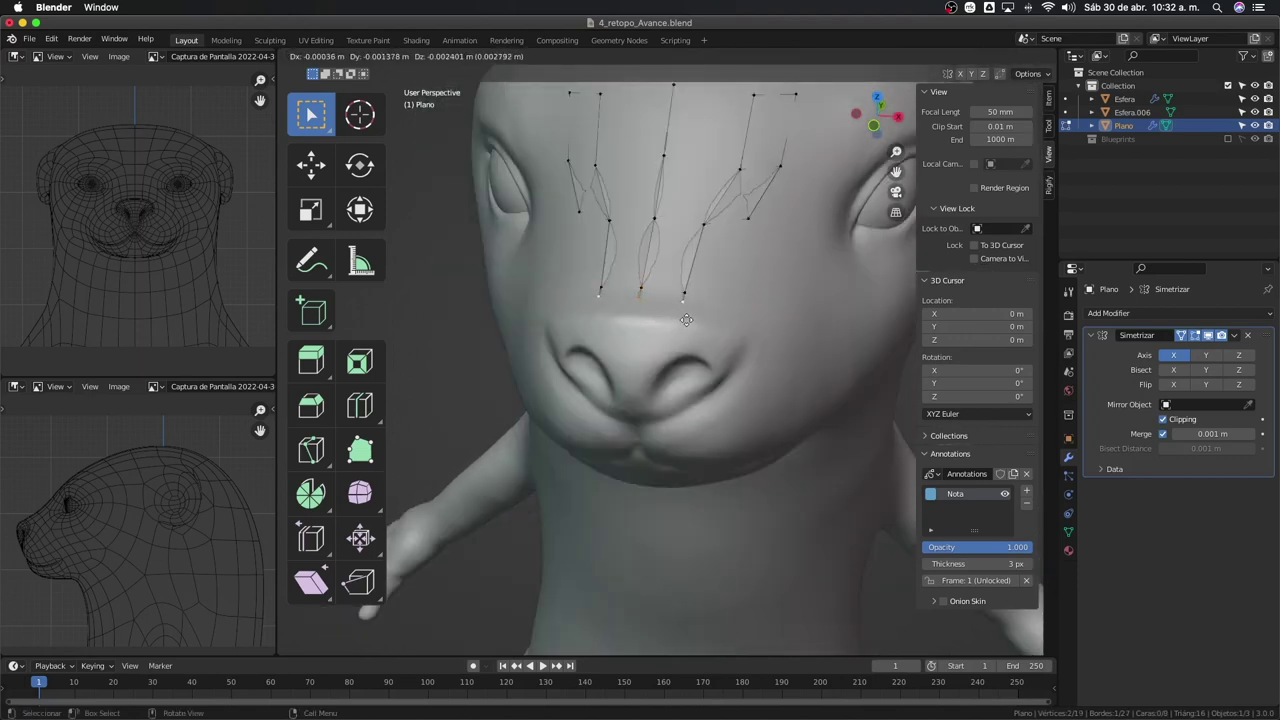
{"action": "left_click", "coordinate": [682, 324]}
{"action": "key", "text": "e"}
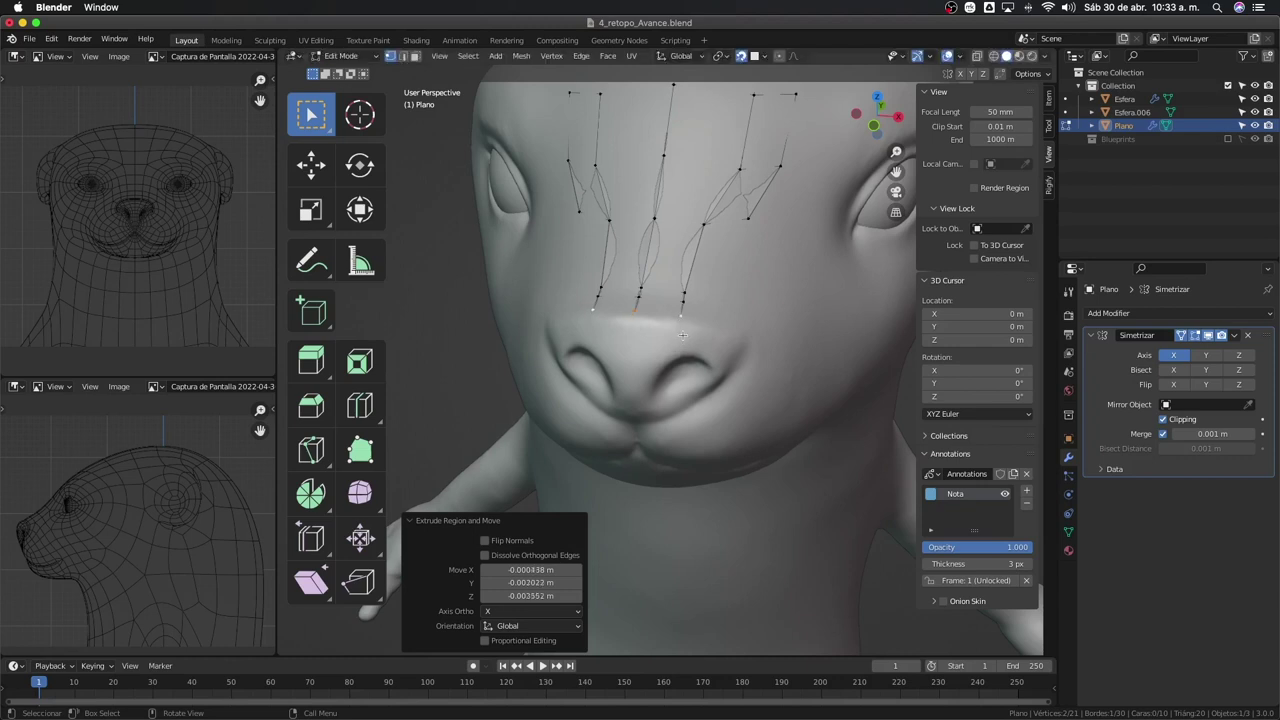
{"action": "left_click", "coordinate": [683, 342]}
{"action": "key", "text": "g"}
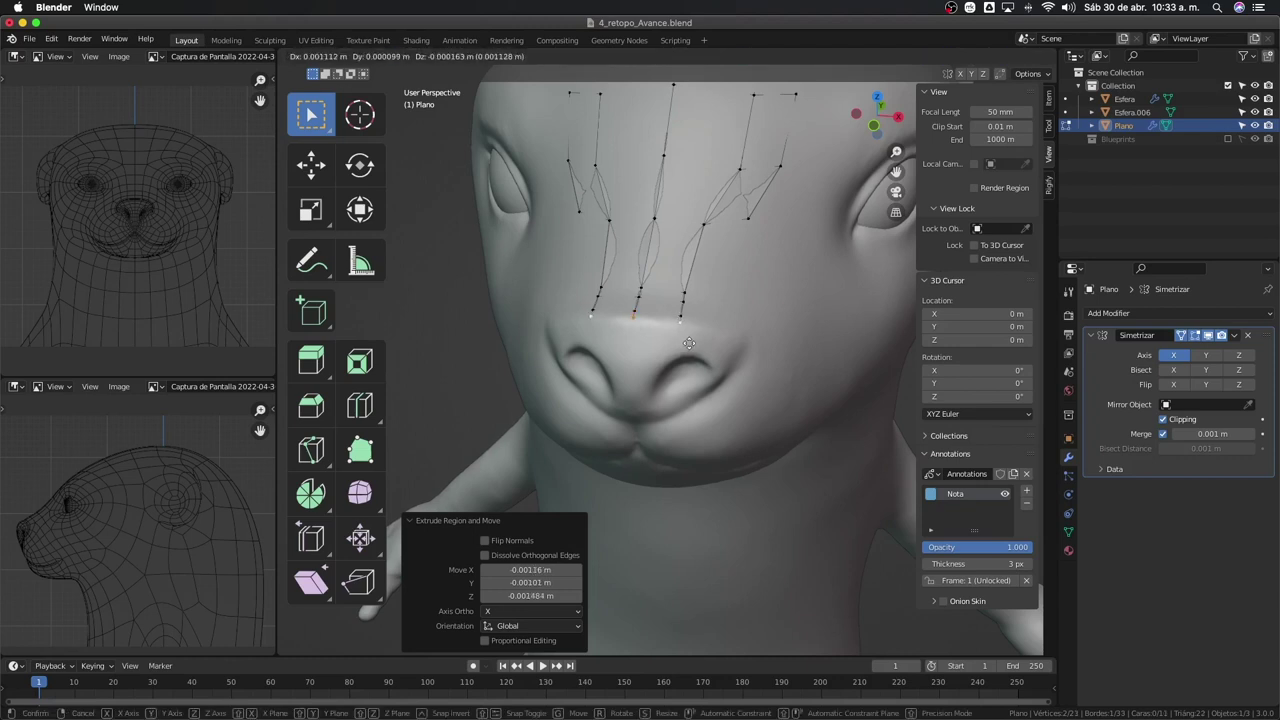
{"action": "left_click", "coordinate": [679, 337]}
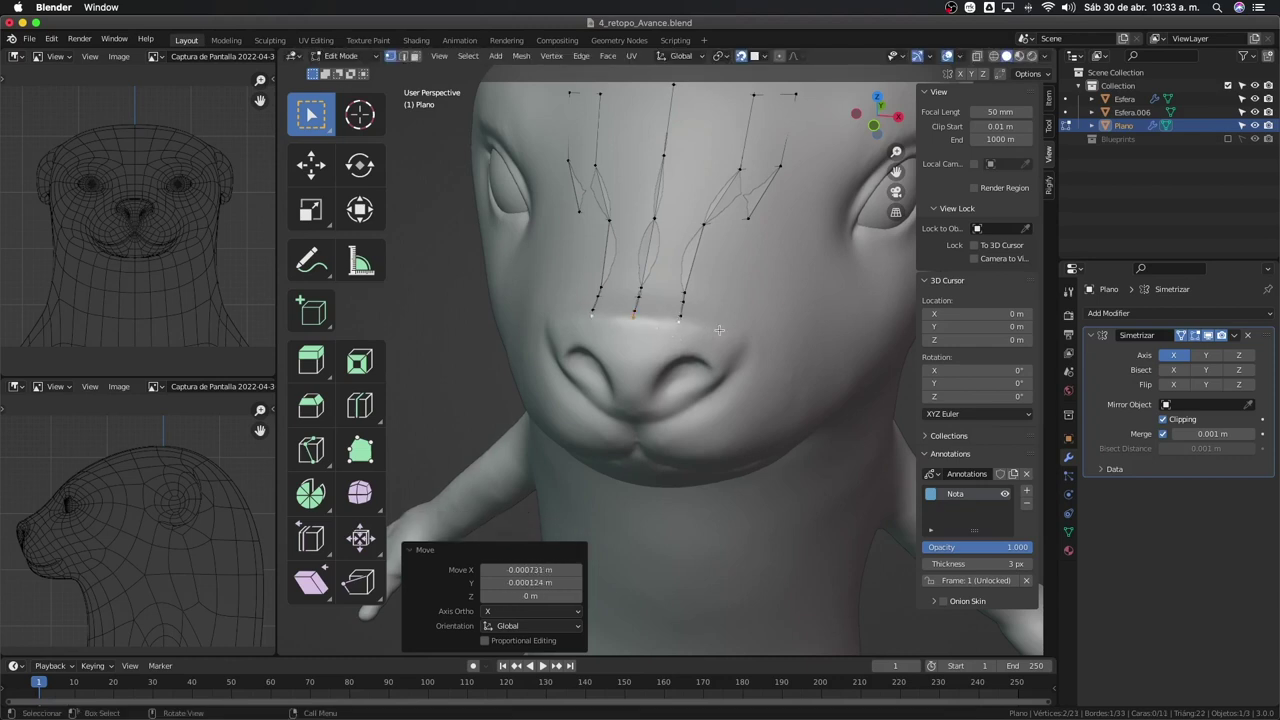
{"action": "scroll", "coordinate": [716, 331], "scroll_direction": "up", "scroll_amount": 2}
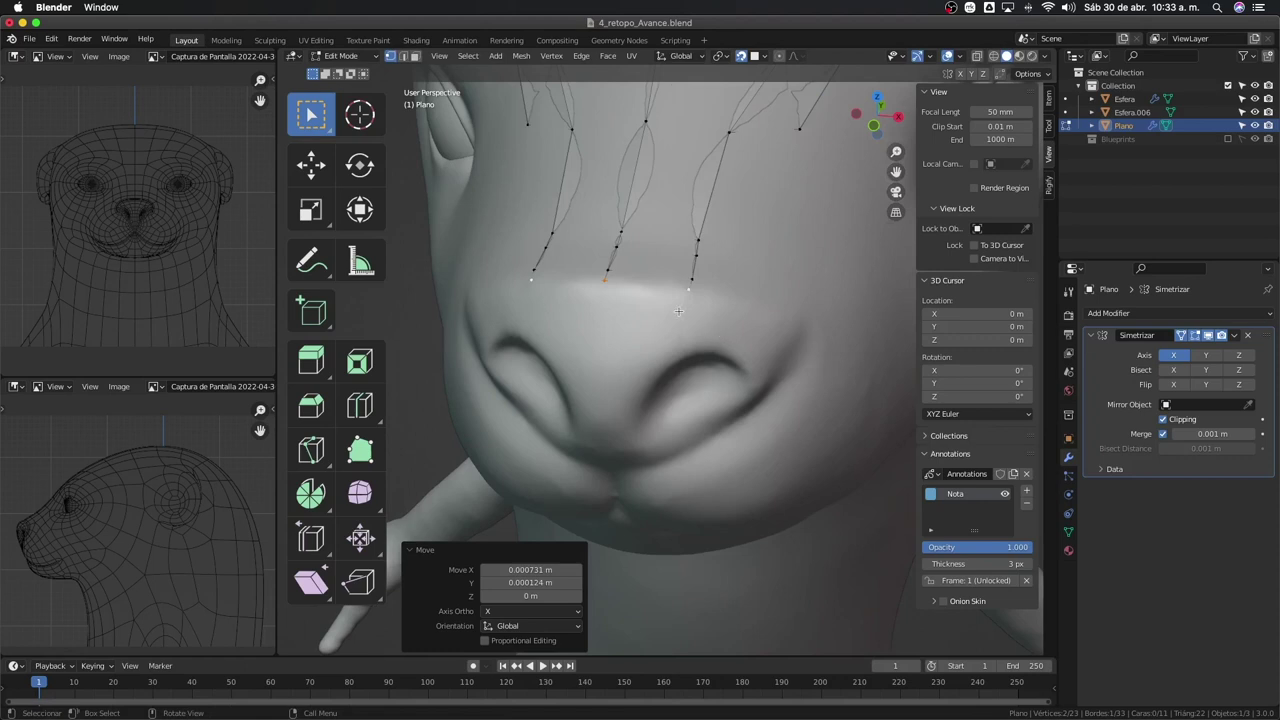
Reposition a snout vertex and extrude another row down toward the nostril
{"action": "key", "text": "g"}
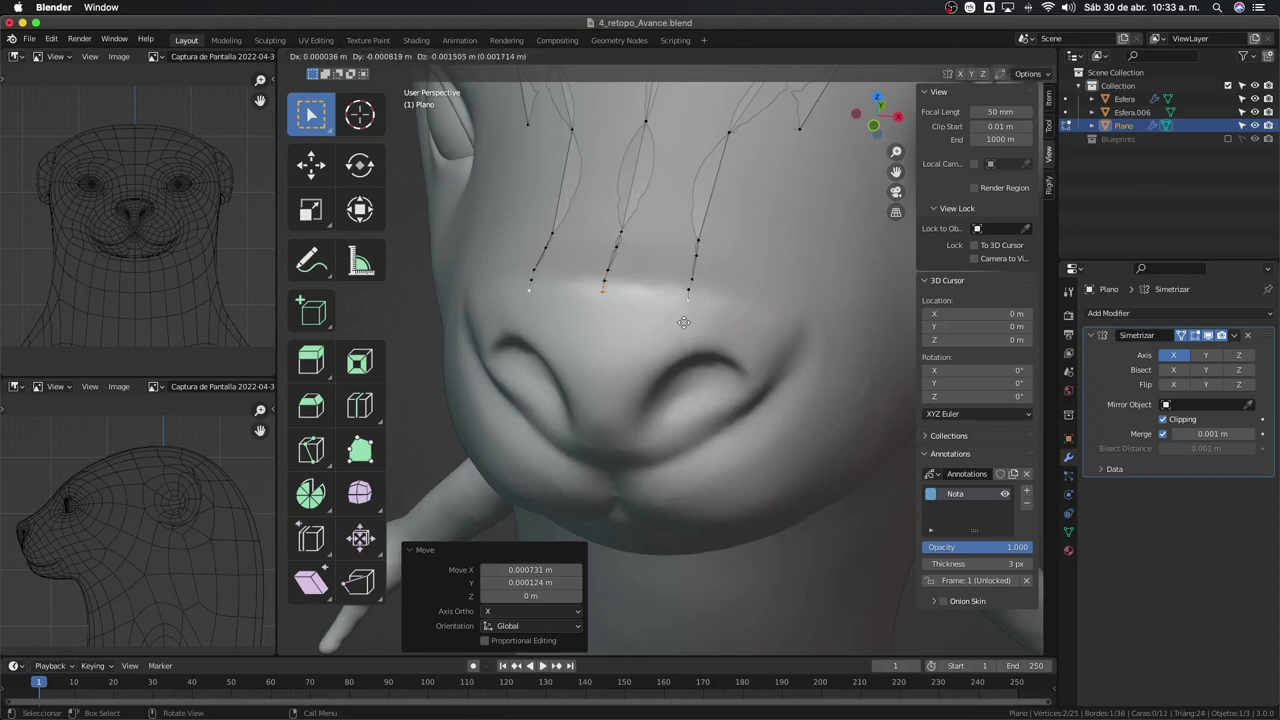
{"action": "left_click", "coordinate": [685, 302]}
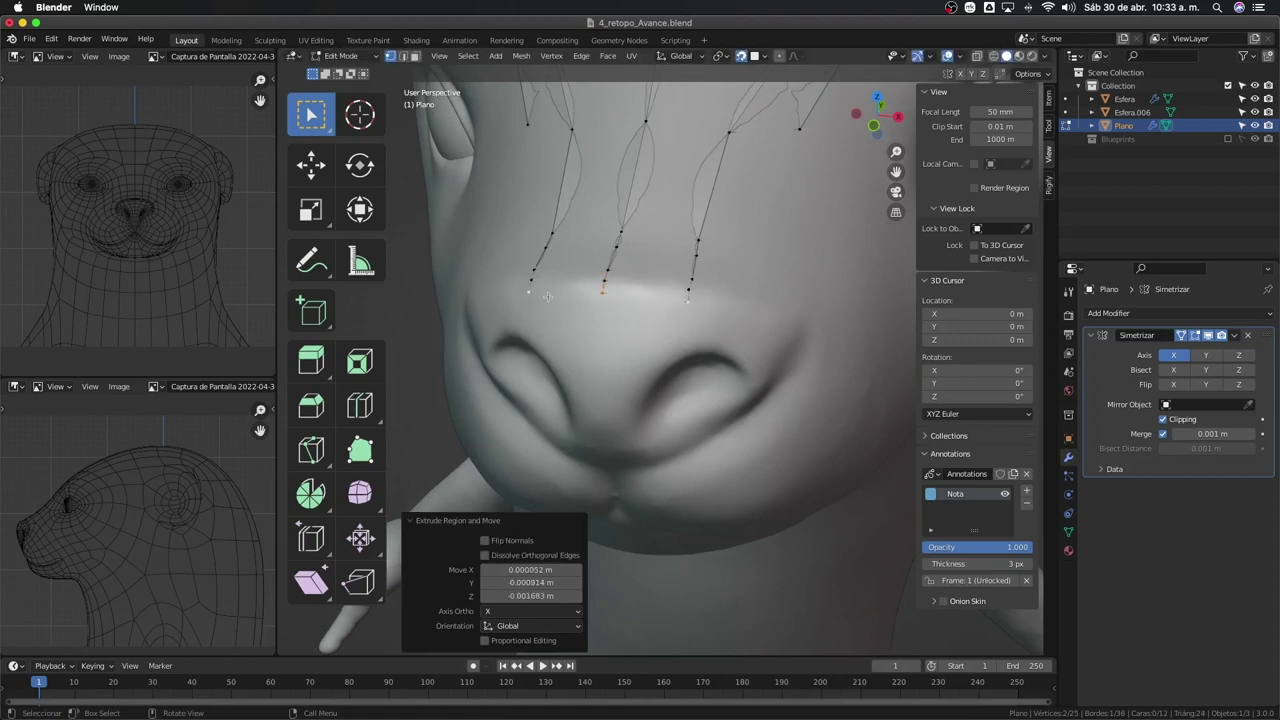
{"action": "scroll", "coordinate": [672, 300], "scroll_direction": "down", "scroll_amount": 1}
{"action": "scroll", "coordinate": [660, 308], "scroll_direction": "up", "scroll_amount": 1}
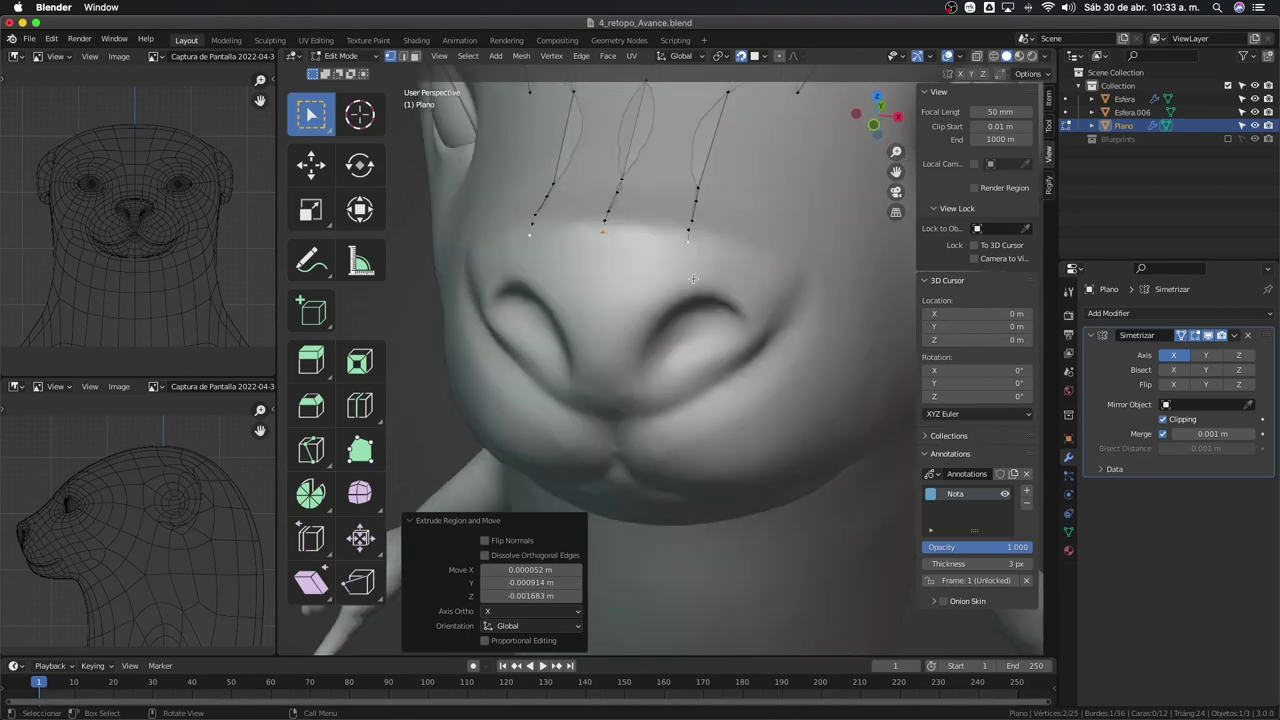
{"action": "key", "text": "e"}
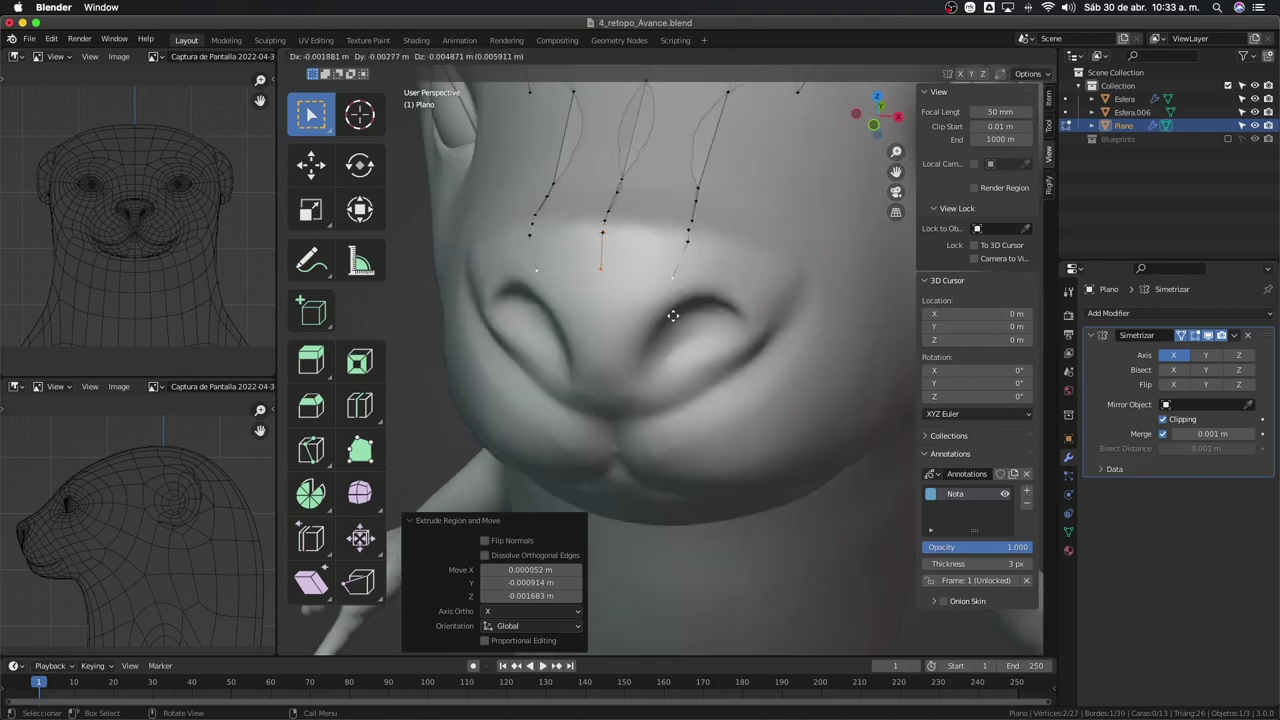
{"action": "left_click", "coordinate": [669, 297]}
Shift a single snout vertex slightly left and then down into place
{"action": "left_click", "coordinate": [704, 246]}
{"action": "key", "text": "g"}
{"action": "left_click", "coordinate": [720, 257]}
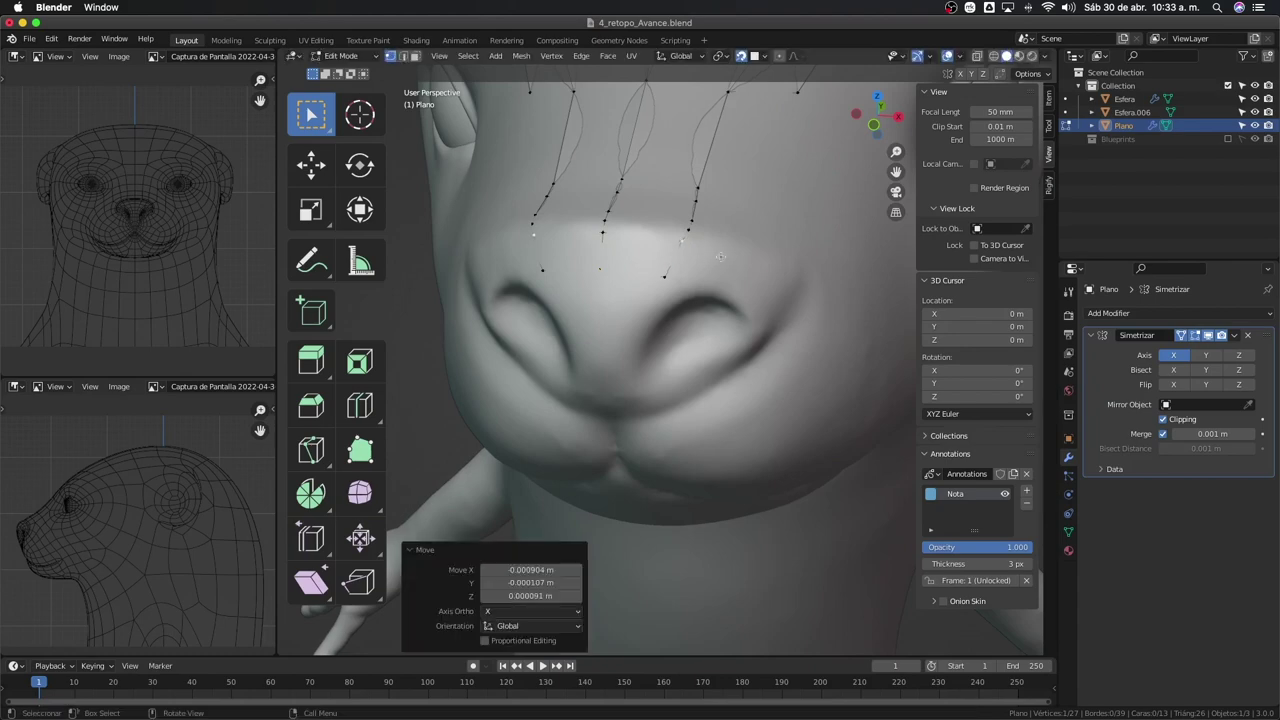
{"action": "key", "text": "g"}
{"action": "left_click", "coordinate": [670, 310]}
{"action": "scroll", "coordinate": [680, 300], "scroll_direction": "down", "scroll_amount": 3}
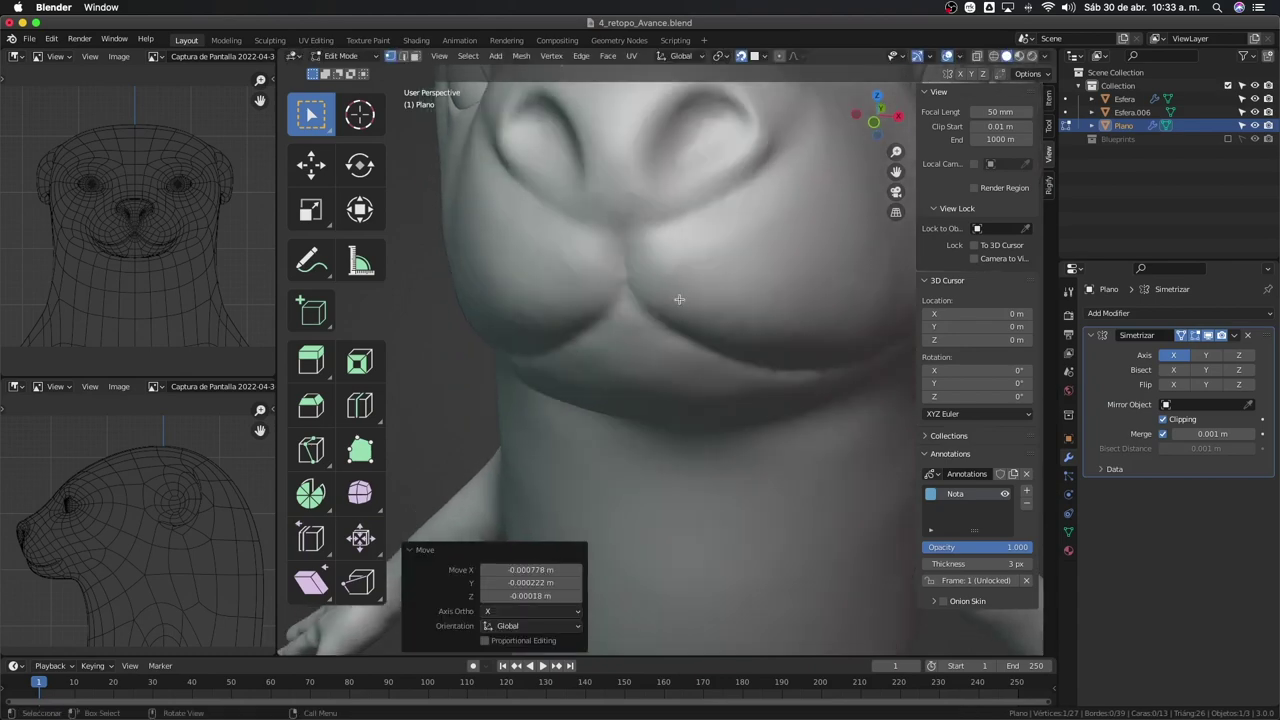
{"action": "scroll", "coordinate": [670, 295], "scroll_direction": "right", "scroll_amount": 3}
{"action": "scroll", "coordinate": [666, 290], "scroll_direction": "left", "scroll_amount": 3}
{"action": "scroll", "coordinate": [700, 350], "scroll_direction": "down", "scroll_amount": 3}
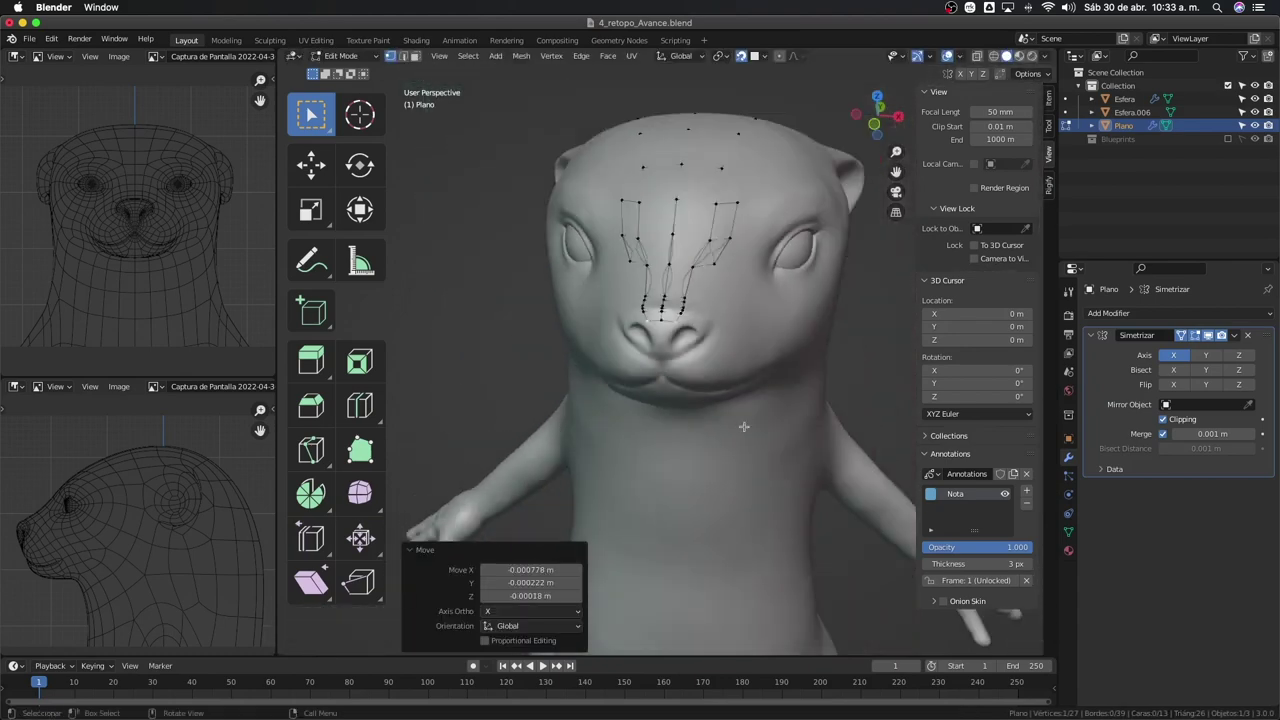
Extrude two selected nose vertices twice further down the snout
{"action": "middle_click_drag", "start_coordinate": [752, 398], "coordinate": [763, 294]}
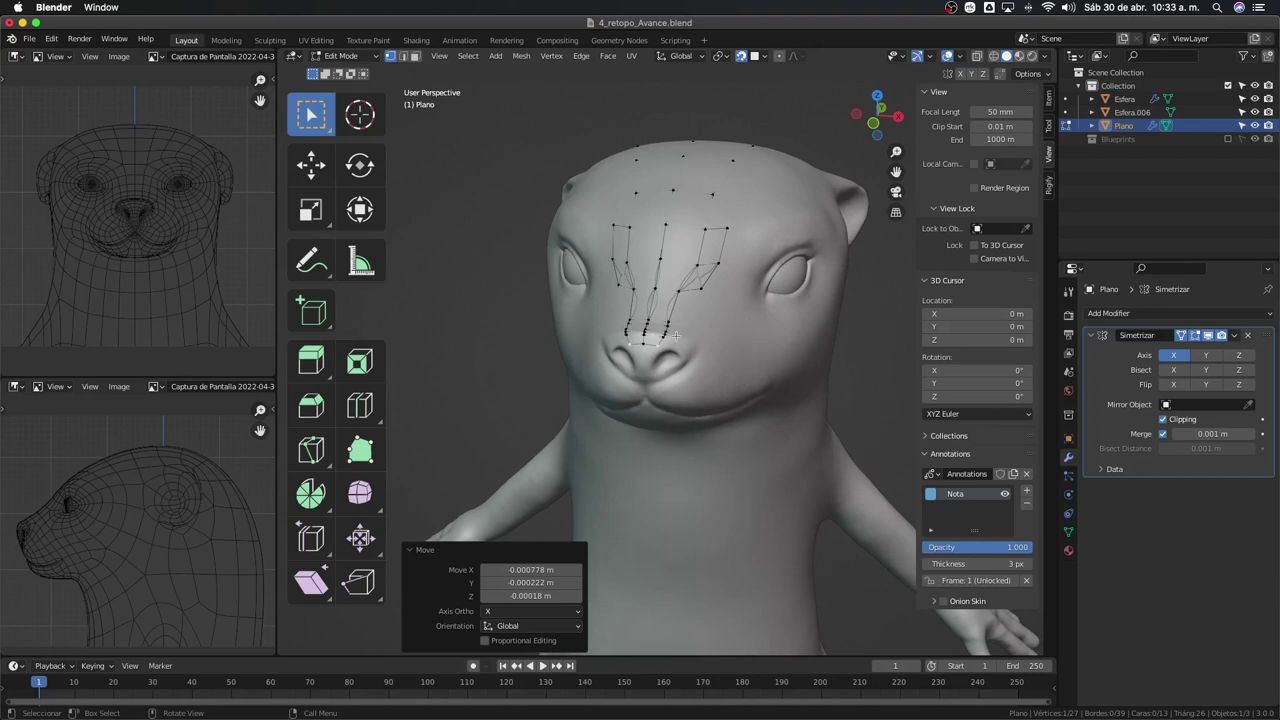
{"action": "scroll", "coordinate": [676, 337], "scroll_direction": "up", "scroll_amount": 2}
{"action": "scroll", "coordinate": [666, 409], "scroll_direction": "up", "scroll_amount": 1}
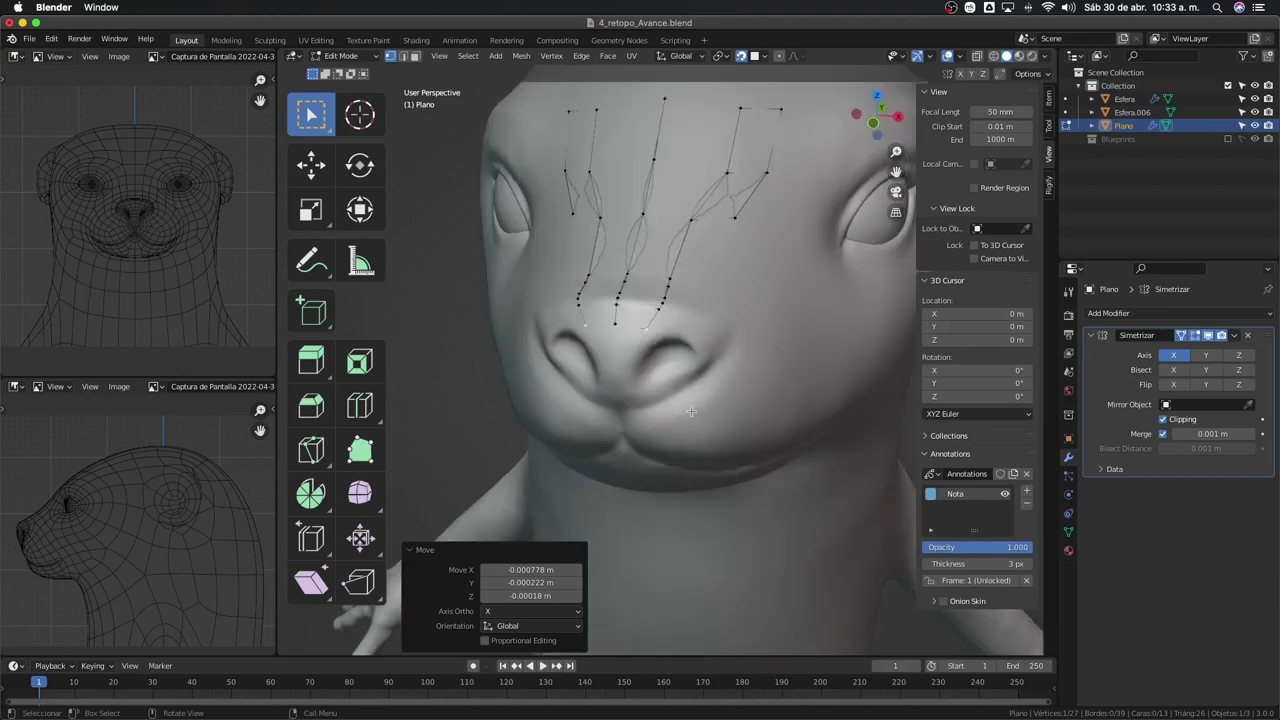
{"action": "scroll", "coordinate": [692, 414], "scroll_direction": "up", "scroll_amount": 1}
{"action": "scroll", "coordinate": [600, 249], "scroll_direction": "up", "scroll_amount": 1}
{"action": "left_click", "coordinate": [587, 236], "text": "shift"}
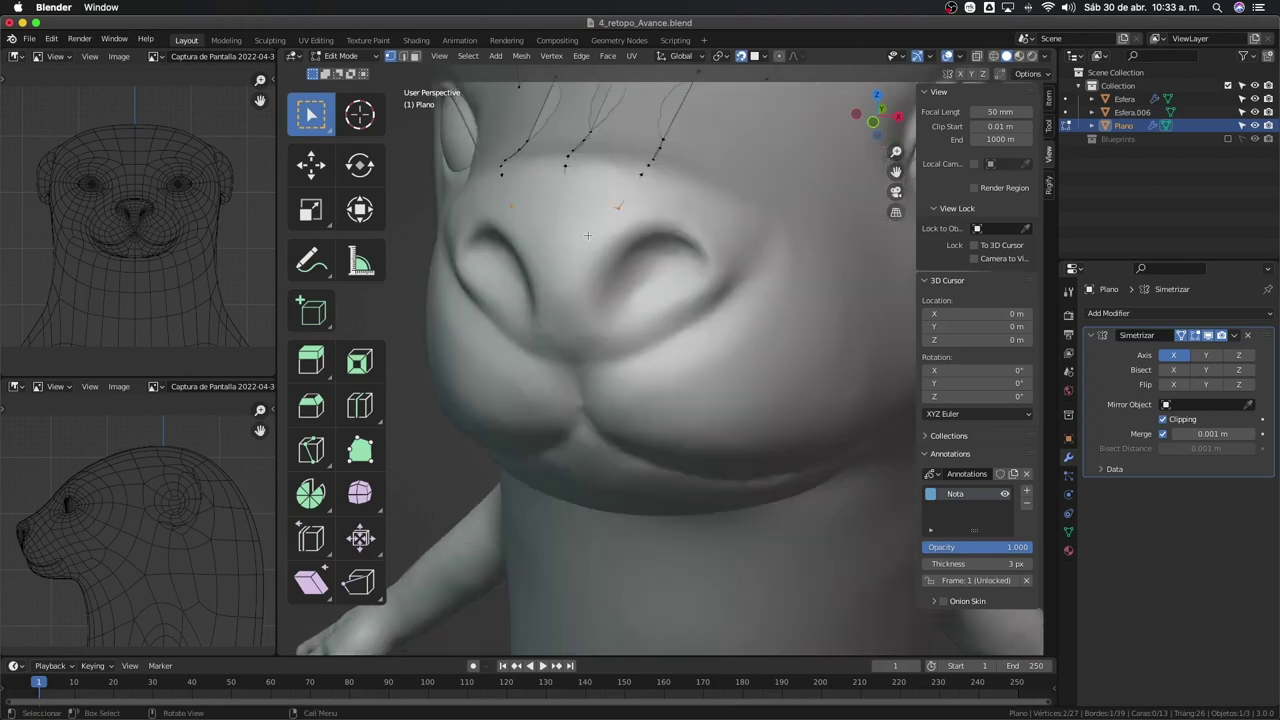
{"action": "key", "text": "e"}
{"action": "left_click", "coordinate": [589, 295]}
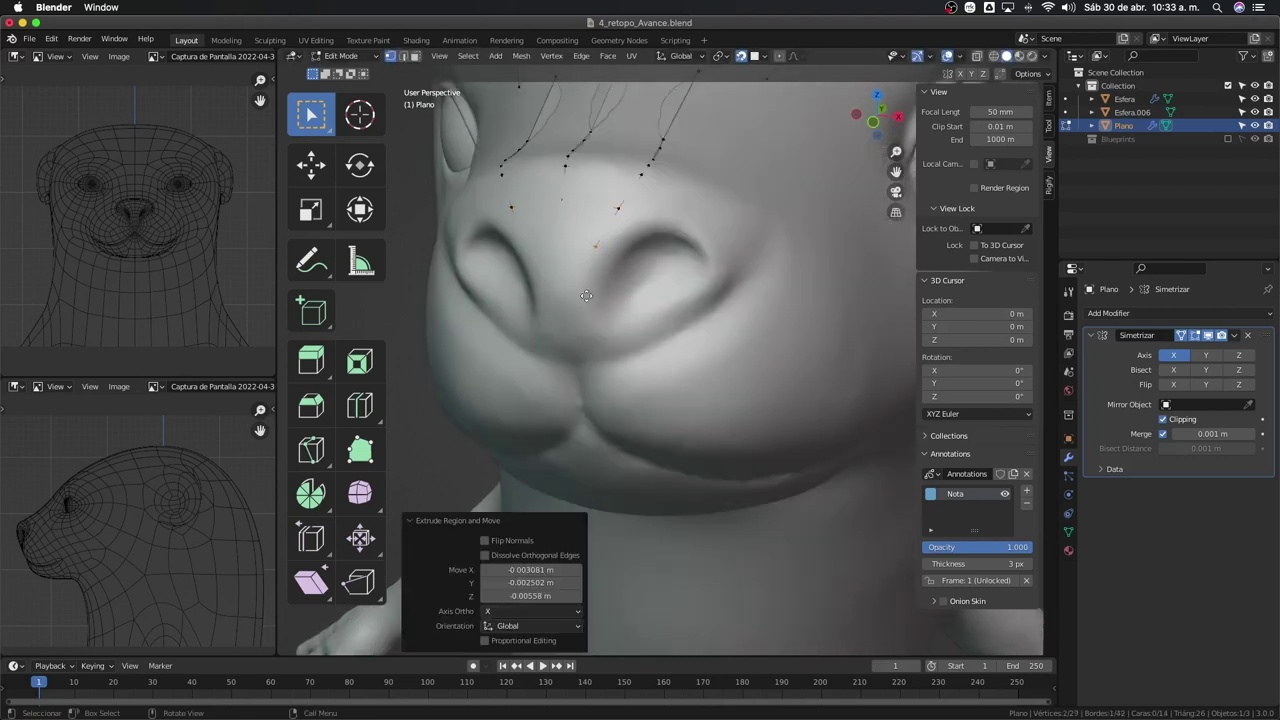
{"action": "key", "text": "e"}
{"action": "left_click", "coordinate": [581, 347]}
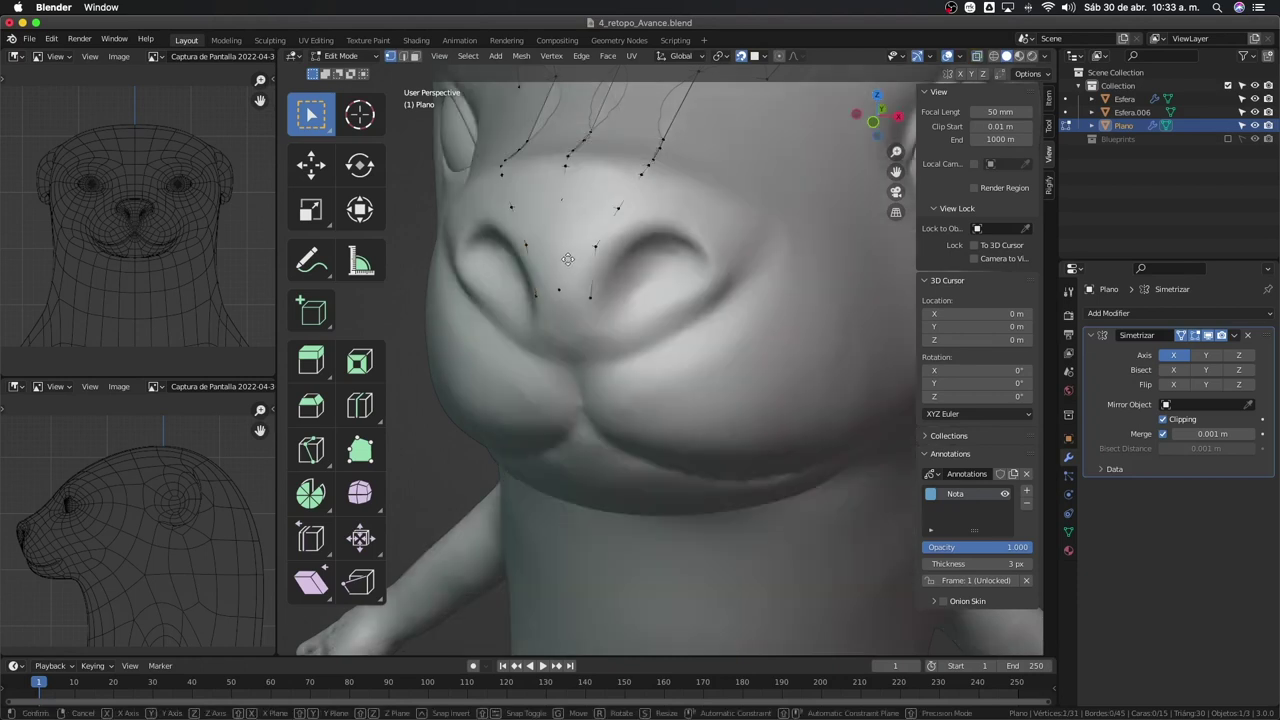
Nudge a nose-bridge vertex into place and orbit to a frontal view of the head
{"action": "left_click", "coordinate": [558, 208]}
{"action": "left_click_drag", "start_coordinate": [558, 208], "coordinate": [562, 214]}
{"action": "middle_click_drag", "start_coordinate": [566, 222], "coordinate": [656, 204]}
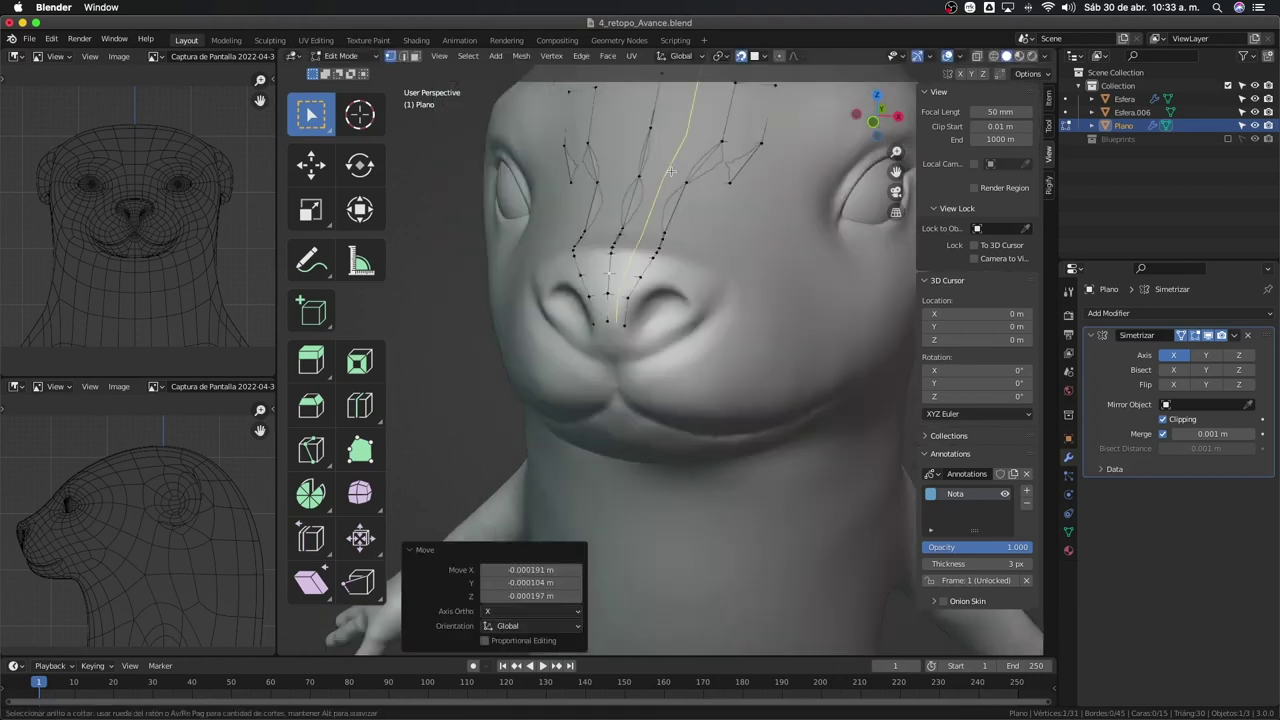
{"action": "left_click", "coordinate": [662, 187], "text": "ctrl"}
{"action": "scroll", "coordinate": [706, 253], "scroll_direction": "down", "scroll_amount": 3}
{"action": "middle_click_drag", "start_coordinate": [706, 253], "coordinate": [725, 140]}
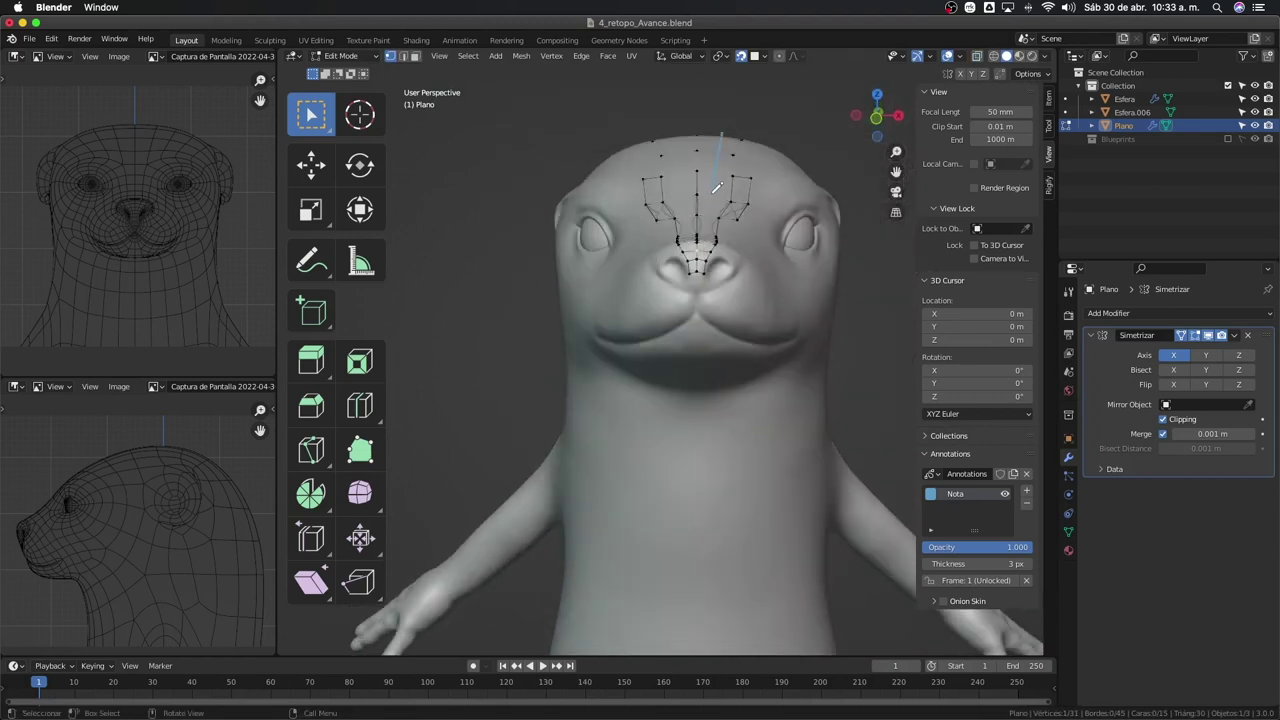
Reposition the selected nose-tip vertex, briefly trying and cancelling an edge loop in X-ray
{"action": "scroll", "coordinate": [718, 250], "scroll_direction": "up", "scroll_amount": 5}
{"action": "scroll", "coordinate": [721, 250], "scroll_direction": "down", "scroll_amount": 4}
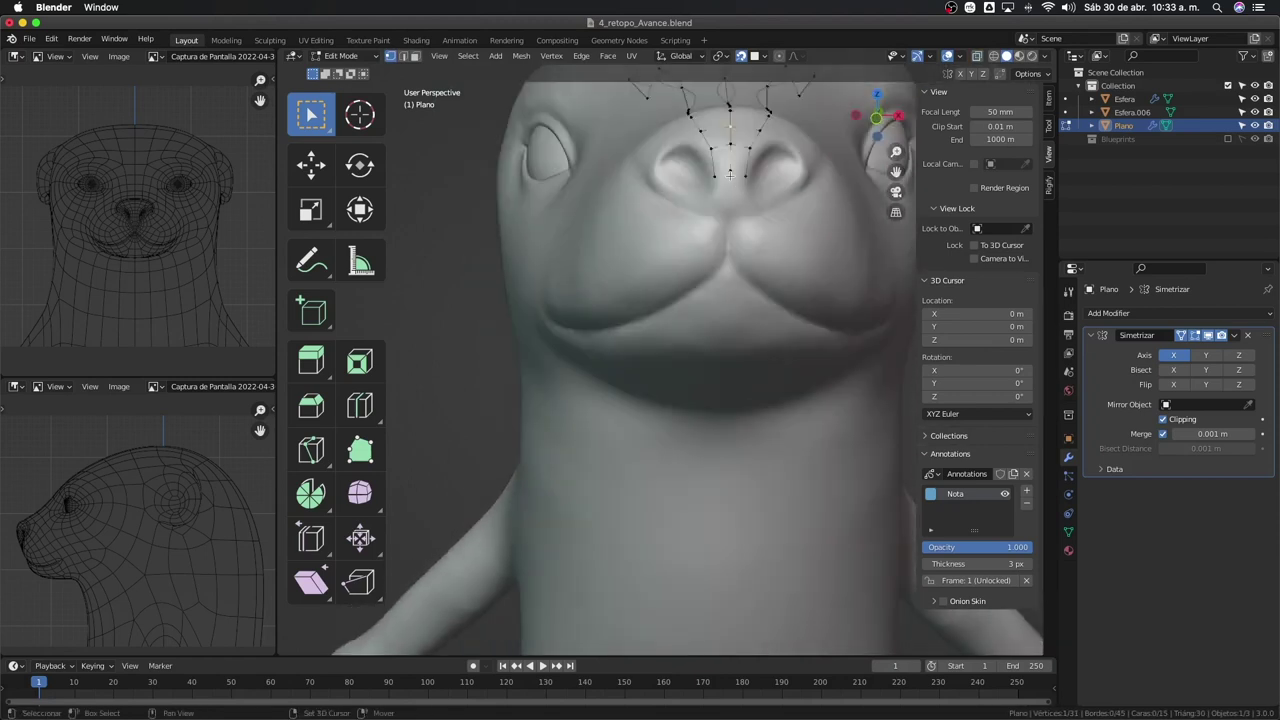
{"action": "scroll", "coordinate": [728, 217], "scroll_direction": "up", "scroll_amount": 4}
{"action": "scroll", "coordinate": [715, 260], "scroll_direction": "down", "scroll_amount": 2}
{"action": "scroll", "coordinate": [712, 278], "scroll_direction": "down", "scroll_amount": 3}
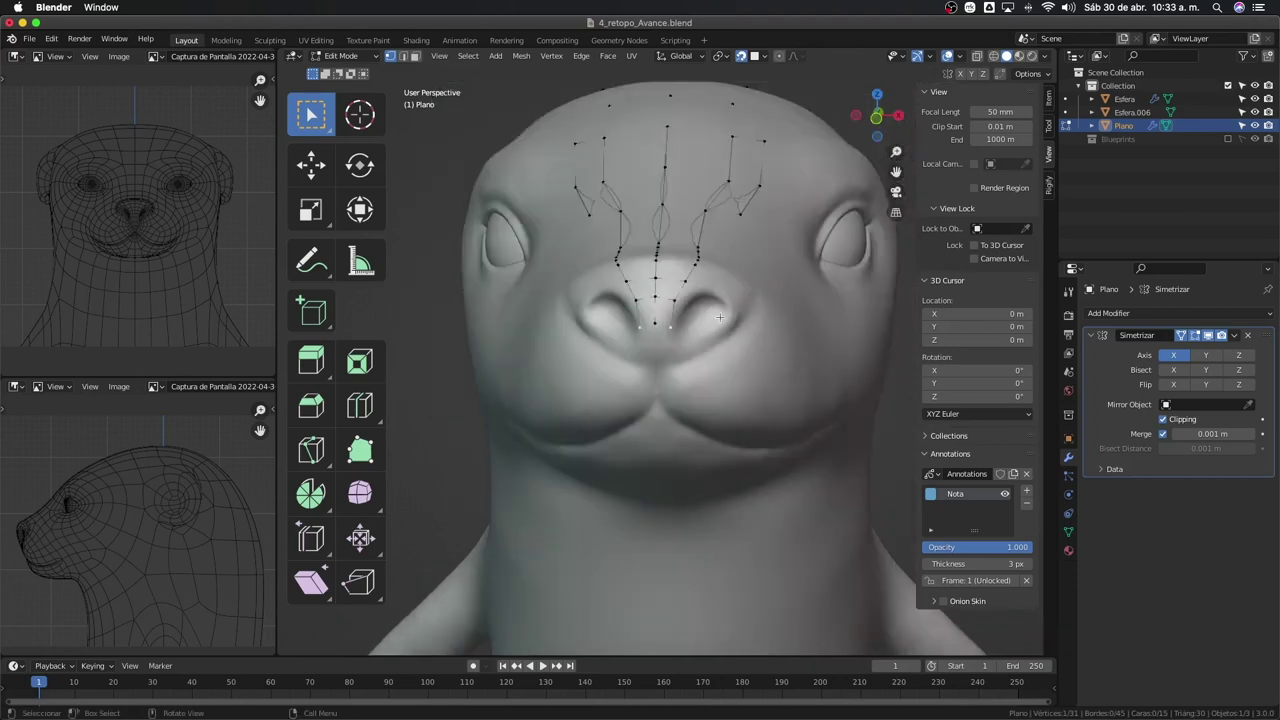
{"action": "key", "text": "g"}
{"action": "left_click", "coordinate": [737, 318]}
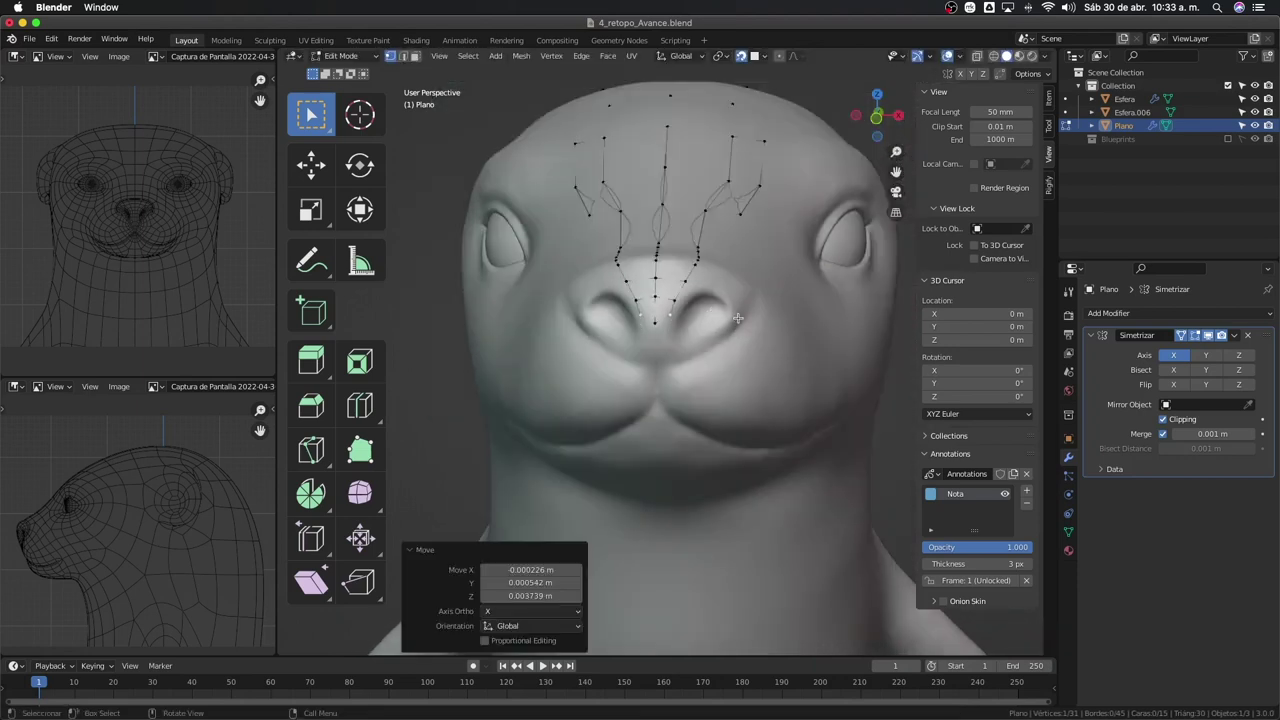
{"action": "key", "text": "alt+z"}
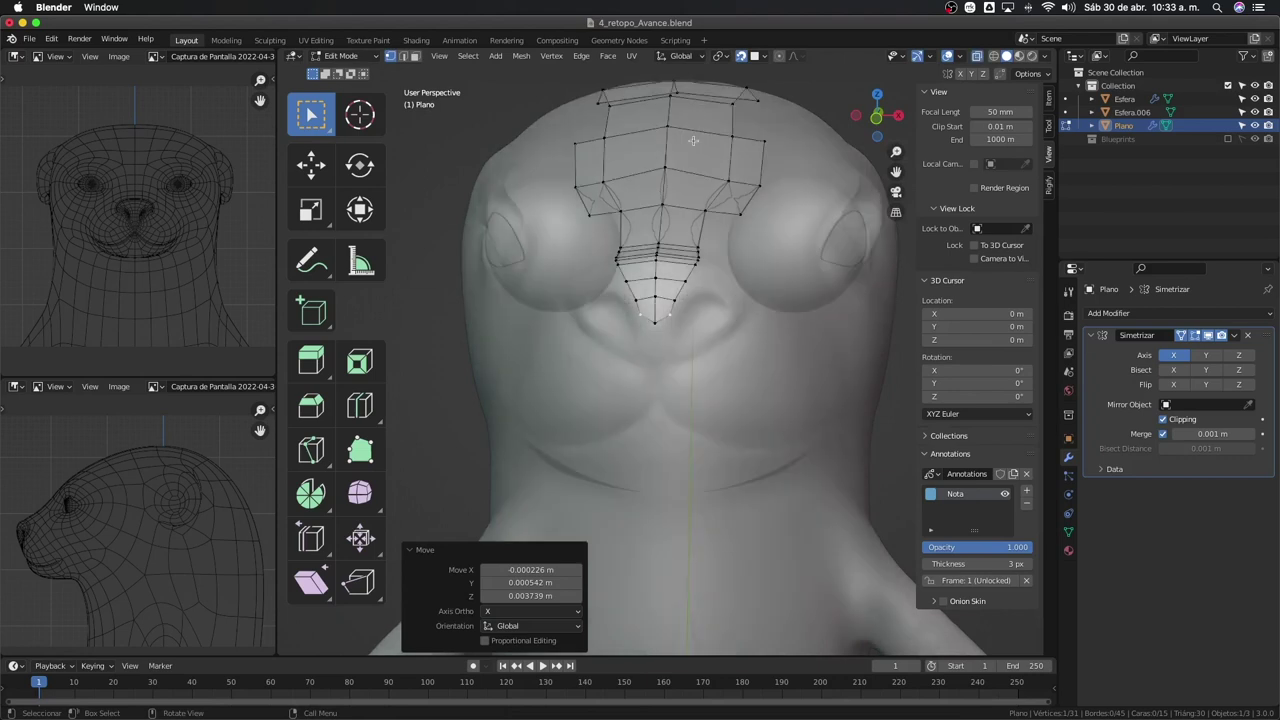
{"action": "key", "text": "ctrl+r"}
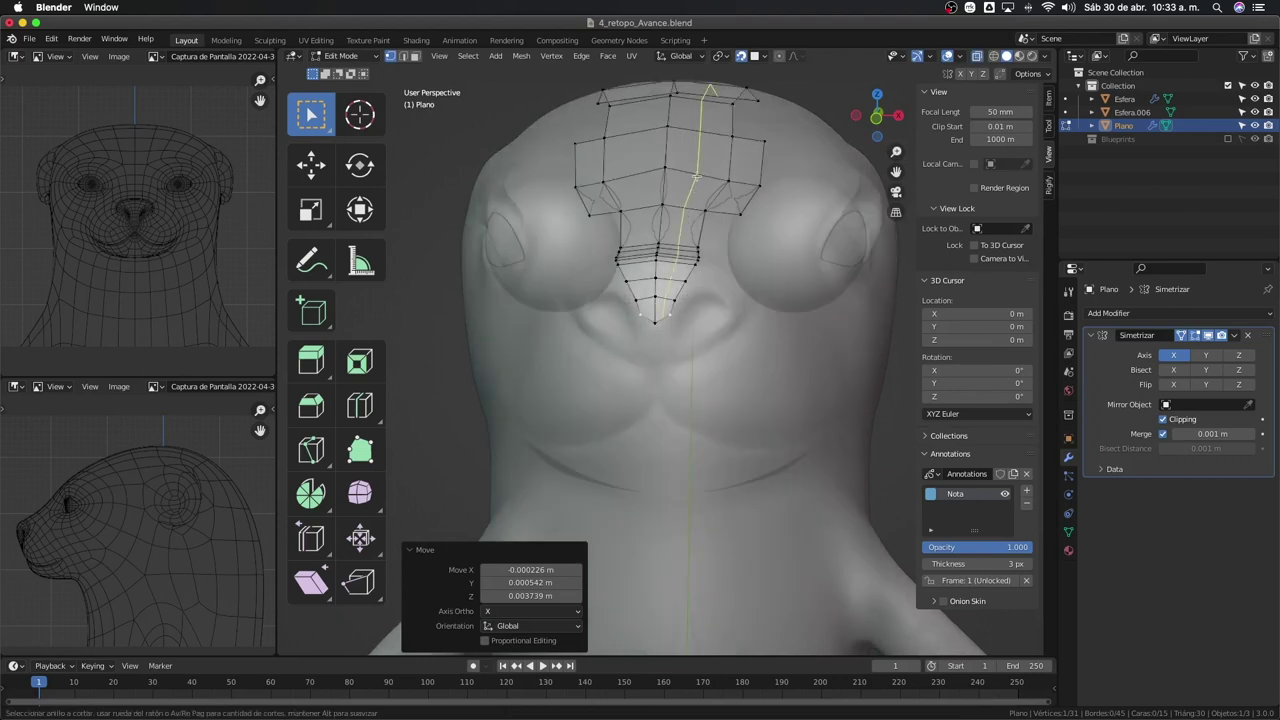
{"action": "key", "text": "Escape"}
{"action": "key", "text": "alt+z"}
Extrude the nose-tip vertices and move and rotate them toward the nostrils
{"action": "left_click", "coordinate": [677, 328]}
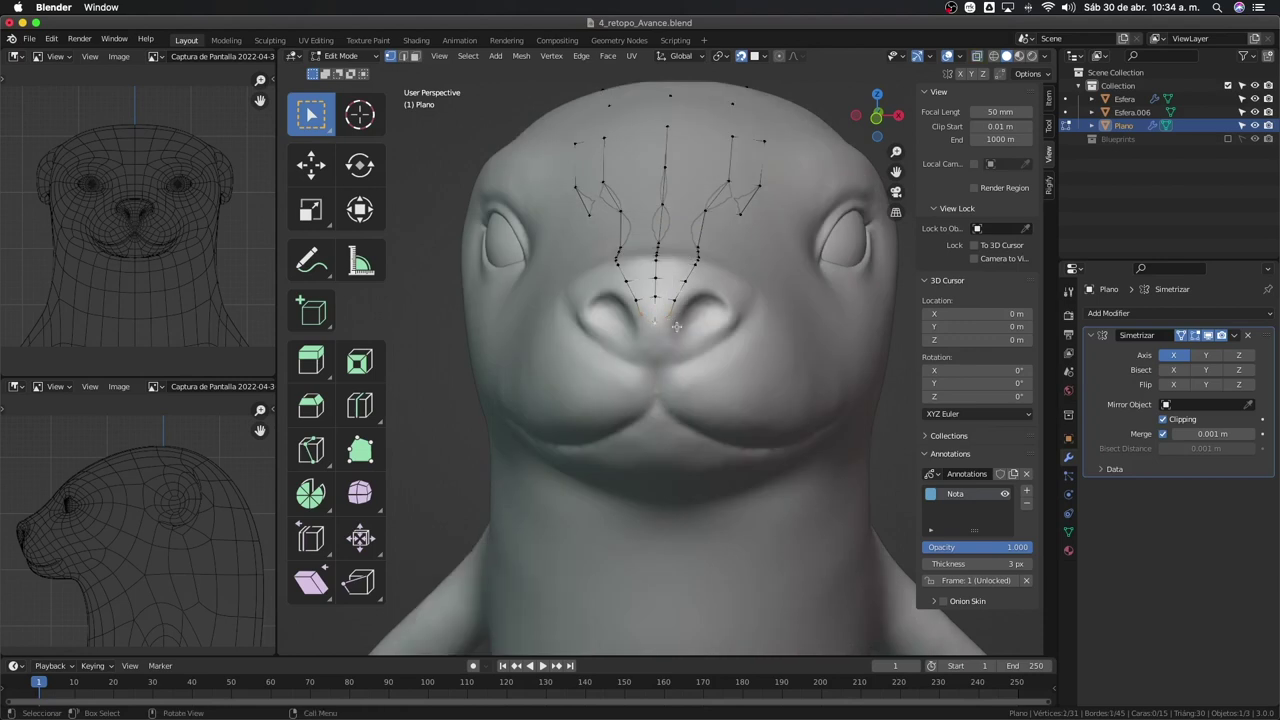
{"action": "key", "text": "e"}
{"action": "key", "text": "Escape"}
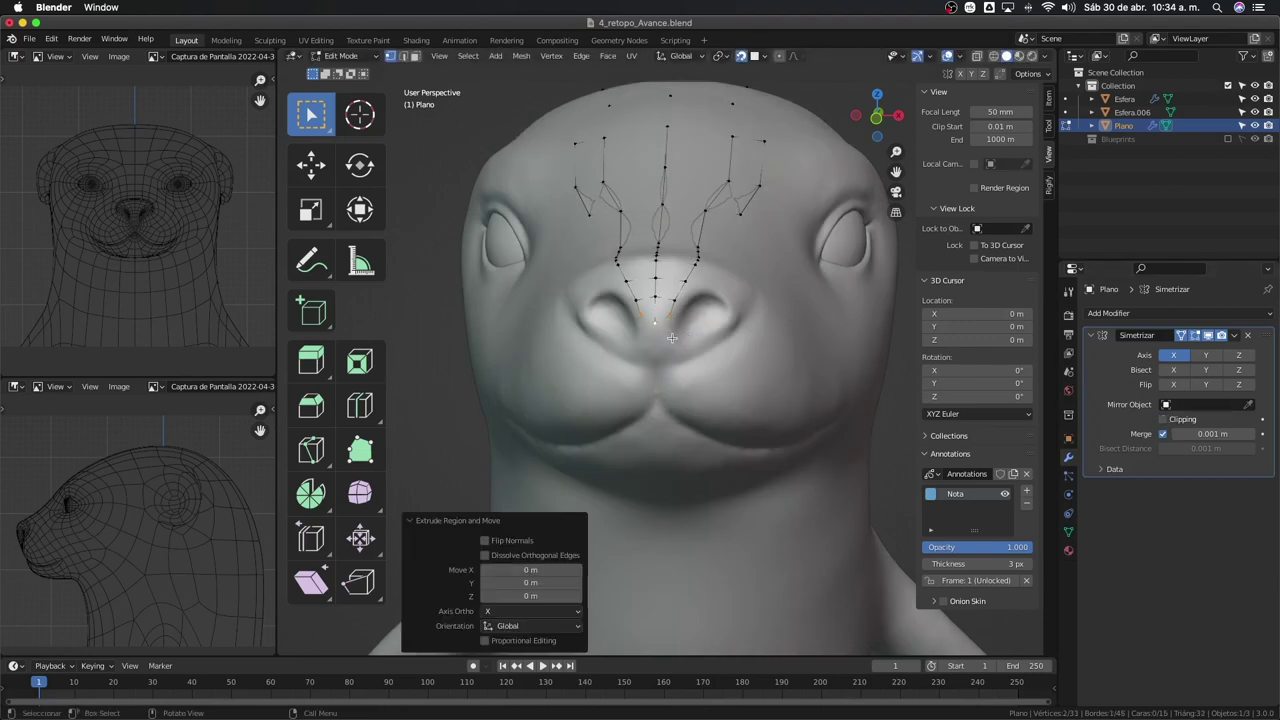
{"action": "key", "text": "g"}
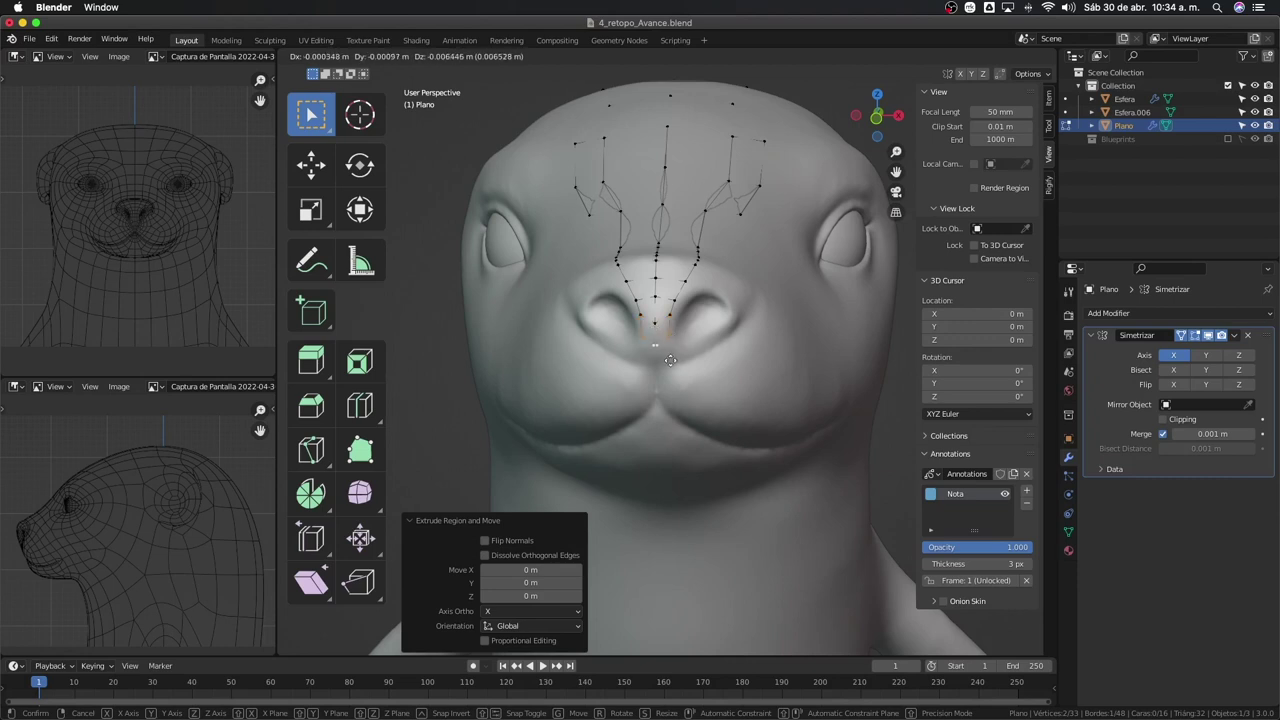
{"action": "left_click", "coordinate": [684, 350]}
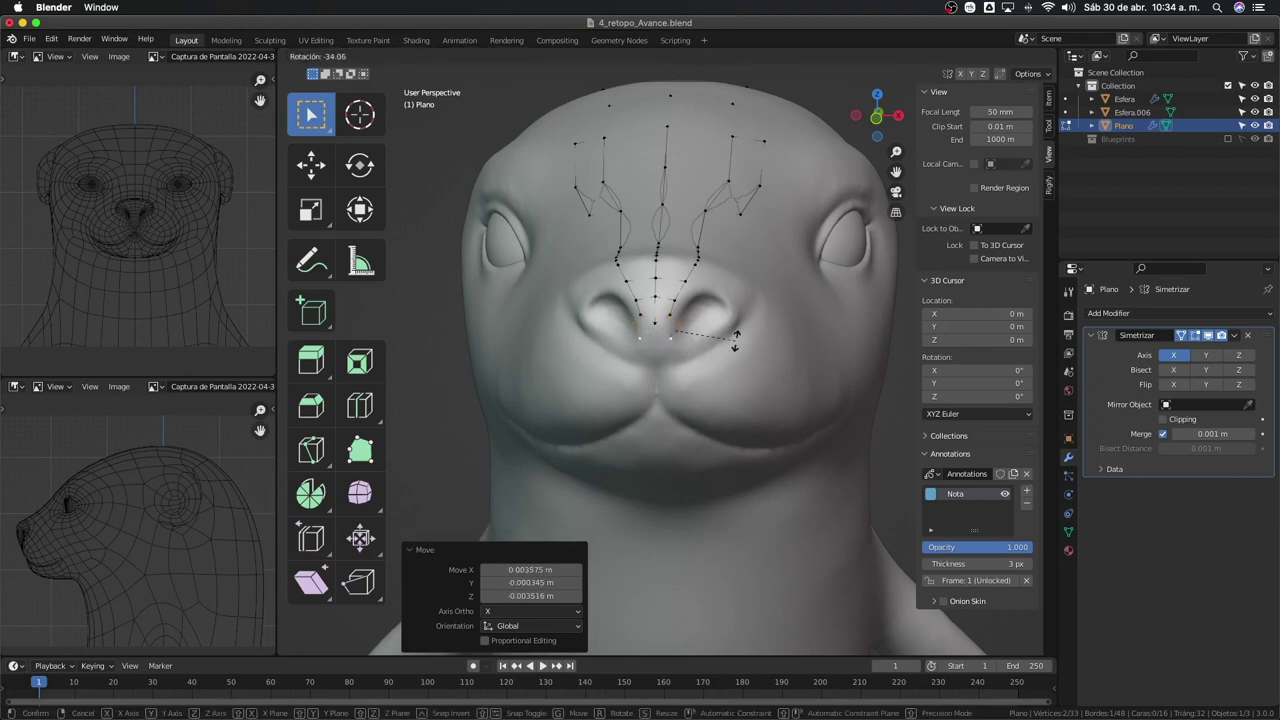
{"action": "key", "text": "r"}
{"action": "left_click", "coordinate": [739, 347]}
Flare the trial nostril vertices further outward with repeated moves and rotations
{"action": "key", "text": "alt+z"}
{"action": "key", "text": "g"}
{"action": "left_click", "coordinate": [722, 354]}
{"action": "key", "text": "g"}
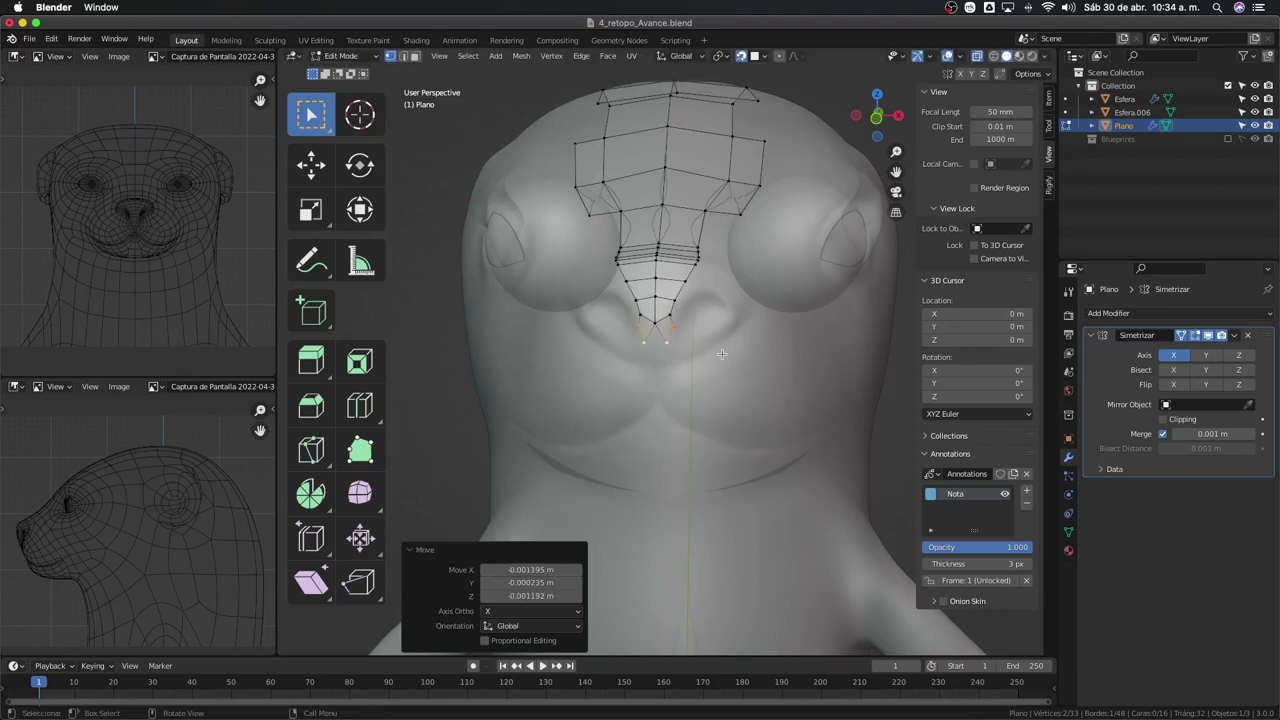
{"action": "left_click", "coordinate": [762, 375]}
{"action": "key", "text": "r"}
{"action": "left_click", "coordinate": [790, 366]}
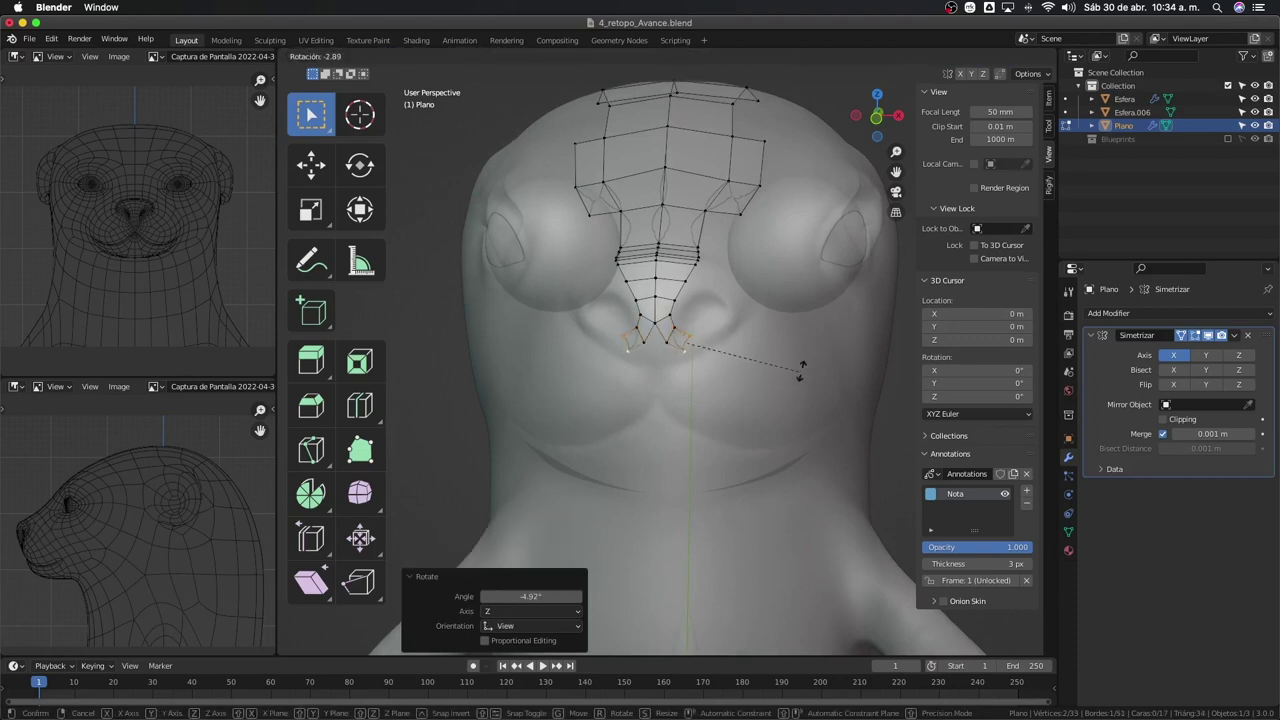
{"action": "key", "text": "r"}
{"action": "left_click", "coordinate": [850, 335]}
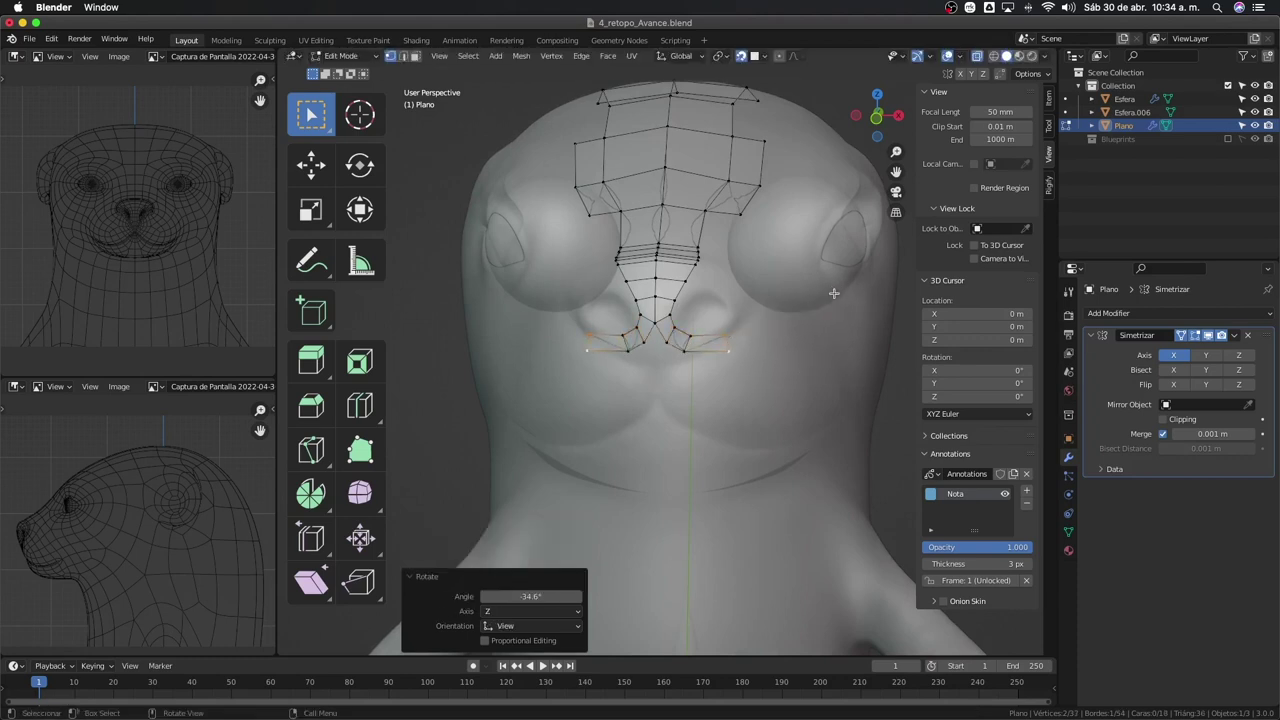
{"action": "key", "text": "g"}
{"action": "left_click", "coordinate": [788, 341]}
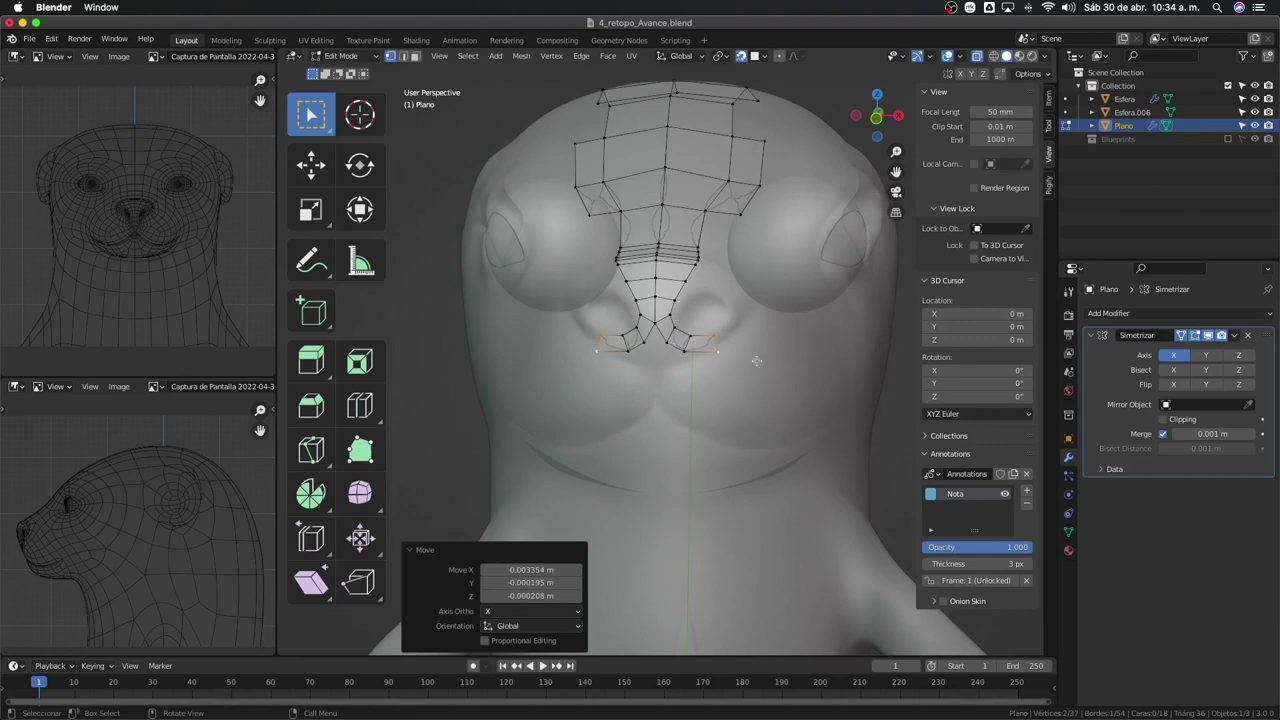
Box-select the six trial nostril vertices and delete them
{"action": "key", "text": "b"}
{"action": "mouse_move", "coordinate": [760, 334]}
{"action": "left_mouse_down"}
{"action": "mouse_move", "coordinate": [676, 395]}
{"action": "mouse_move", "coordinate": [684, 345]}
{"action": "left_mouse_up"}
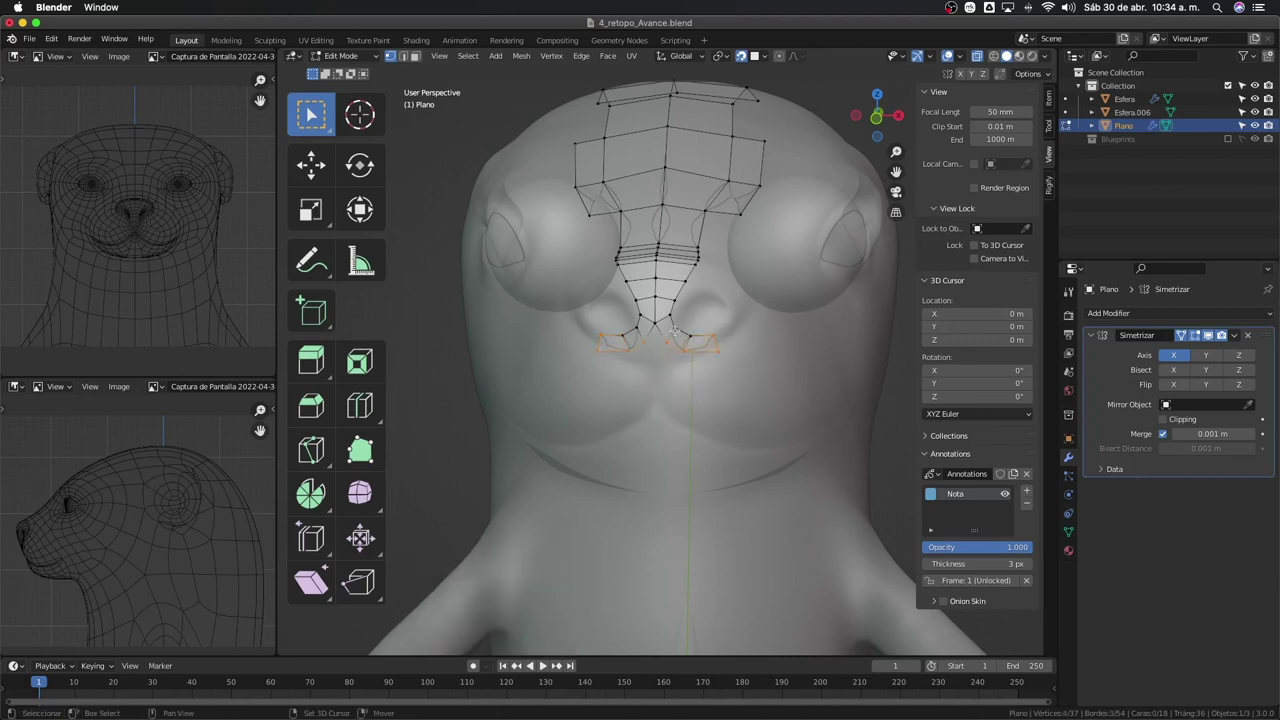
{"action": "left_click", "coordinate": [680, 330], "text": "shift"}
{"action": "key", "text": "x"}
{"action": "left_click", "coordinate": [698, 369]}
Enable Clipping on the Mirror modifier, leaving the mesh at 31 vertices
{"action": "scroll", "coordinate": [640, 285], "scroll_direction": "up", "scroll_amount": 2}
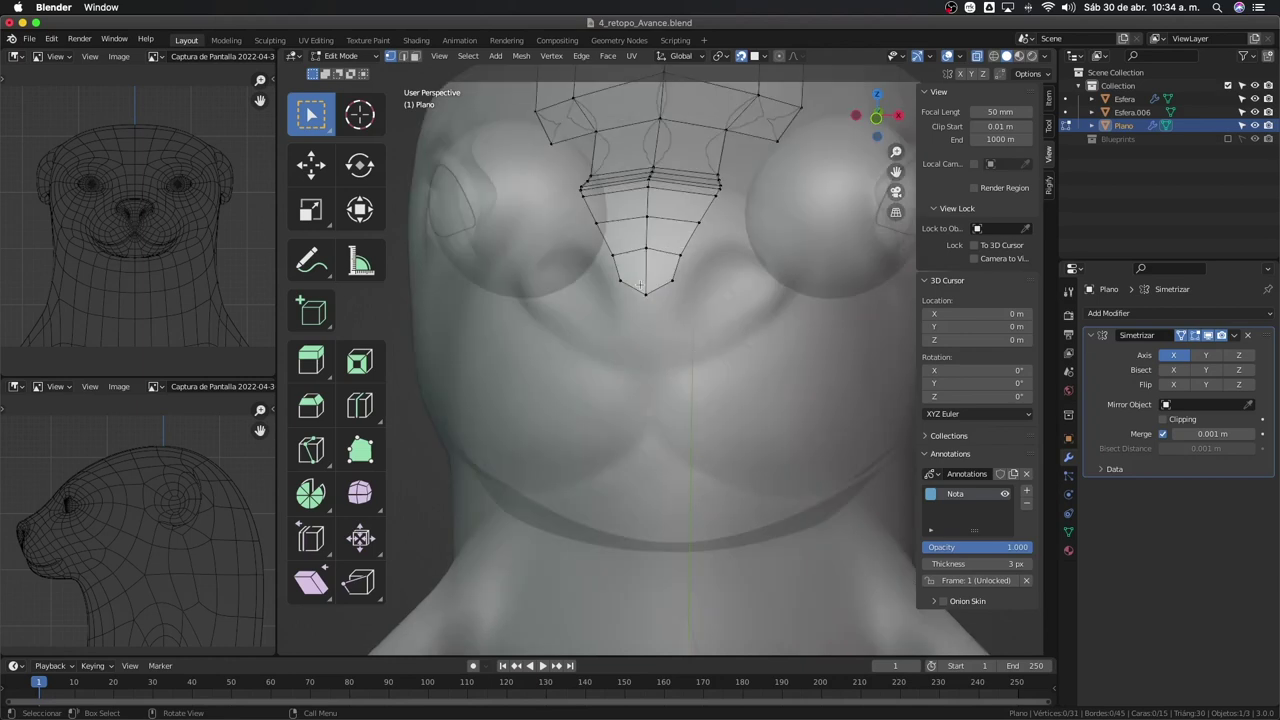
{"action": "middle_click_drag", "start_coordinate": [640, 285], "coordinate": [657, 258]}
{"action": "scroll", "coordinate": [657, 258], "scroll_direction": "down", "scroll_amount": 1}
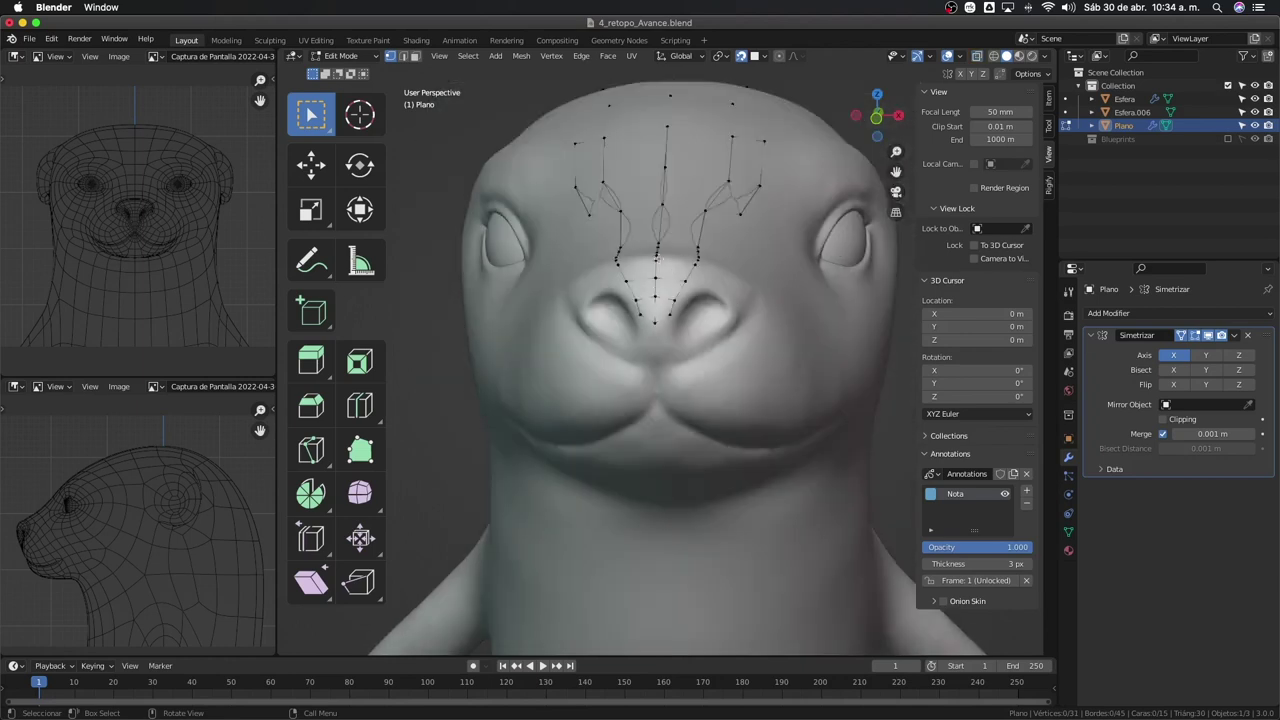
{"action": "left_click", "coordinate": [1162, 419]}
{"action": "scroll", "coordinate": [679, 344], "scroll_direction": "up", "scroll_amount": 3}
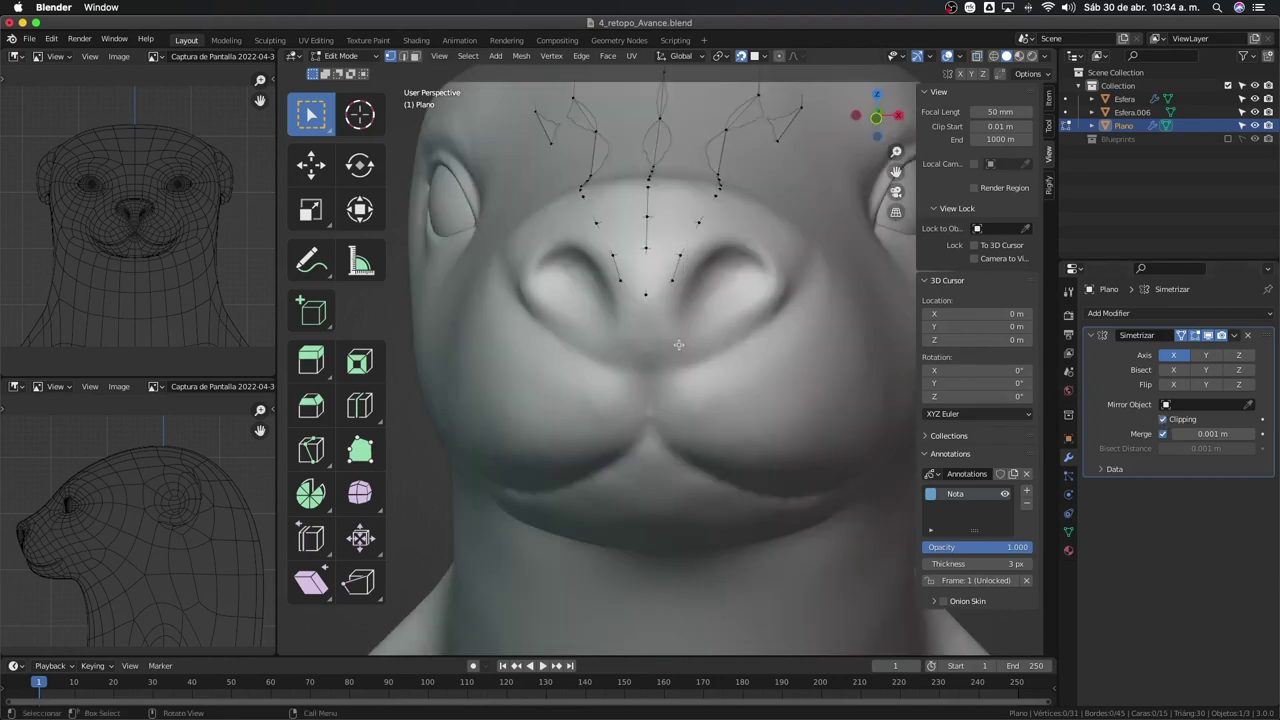
Extrude the strip's lowest vertex below the nose tip and fill a triangle with the side vertices
{"action": "key", "text": "alt+z"}
{"action": "left_click", "coordinate": [645, 283]}
{"action": "key", "text": "g"}
{"action": "left_click", "coordinate": [650, 292]}
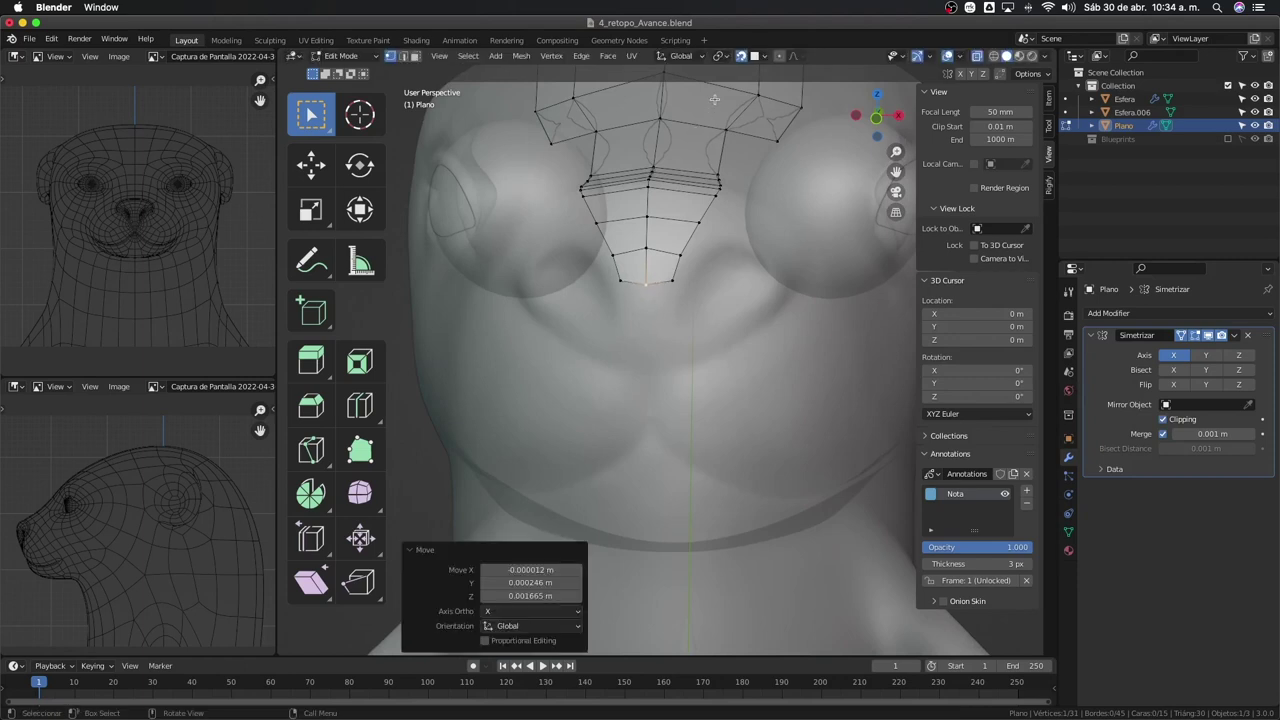
{"action": "key", "text": "e"}
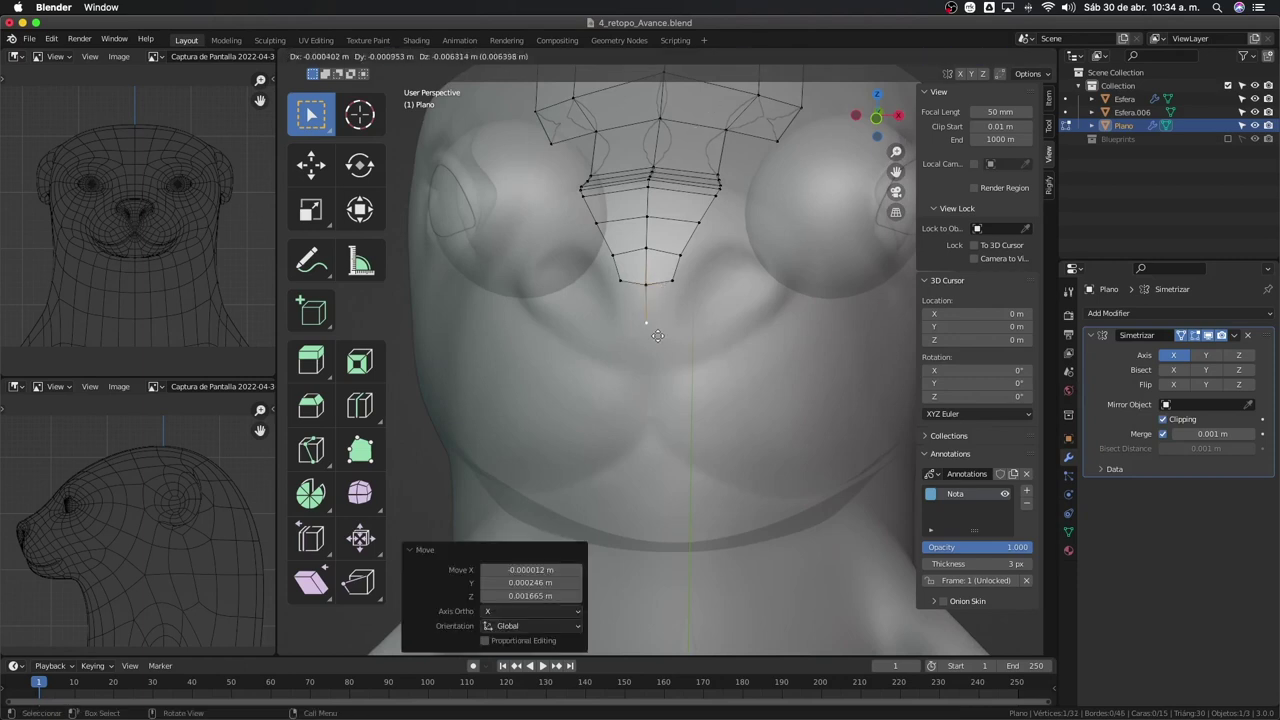
{"action": "left_click", "coordinate": [672, 300]}
{"action": "left_click", "coordinate": [672, 281], "text": "shift"}
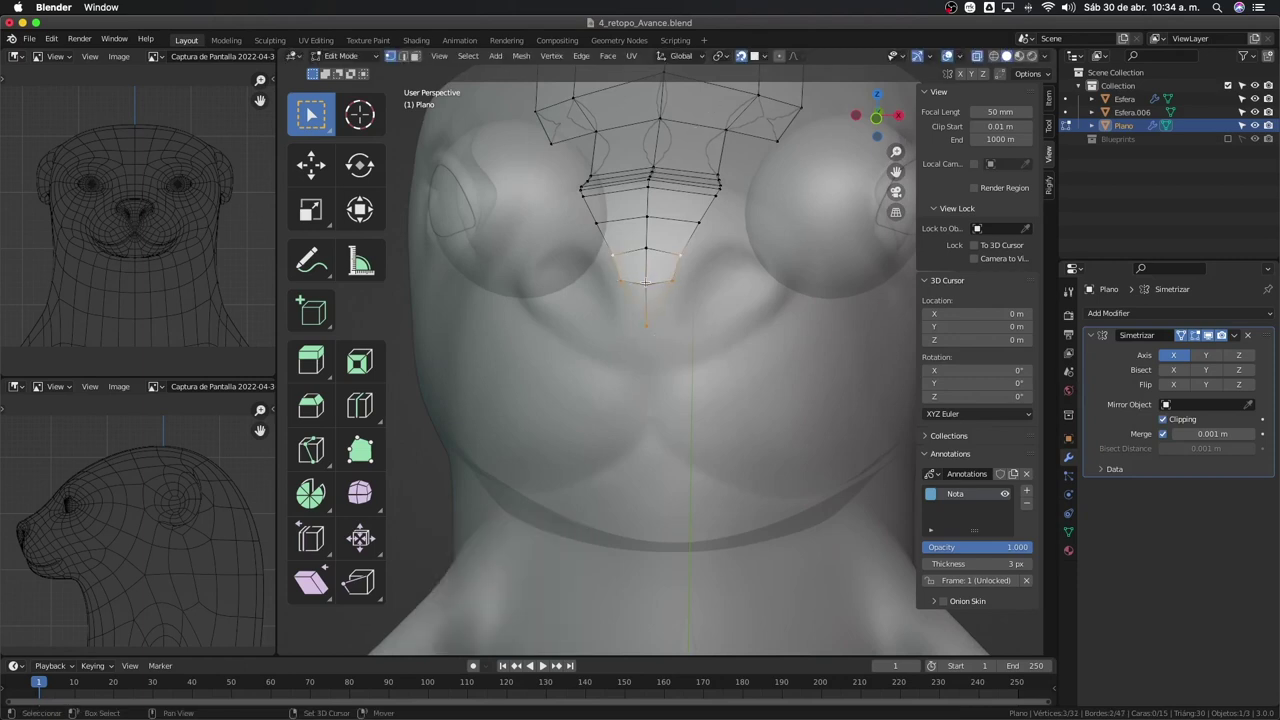
{"action": "key", "text": "f"}
Select the triangle's bottom vertex with the strip-edge chain and move them down
{"action": "key", "text": "3"}
{"action": "scroll", "coordinate": [659, 322], "scroll_direction": "up", "scroll_amount": 3}
{"action": "scroll", "coordinate": [656, 305], "scroll_direction": "down", "scroll_amount": 3}
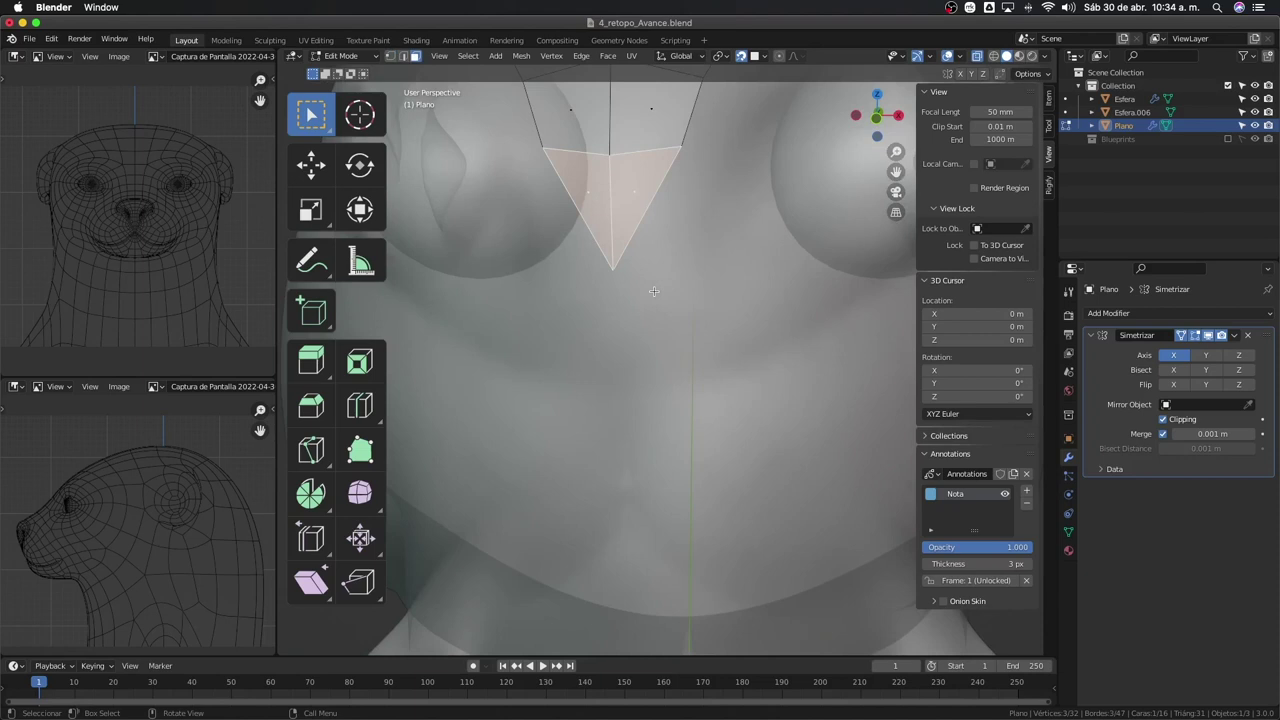
{"action": "scroll", "coordinate": [654, 291], "scroll_direction": "down", "scroll_amount": 3}
{"action": "key", "text": "1"}
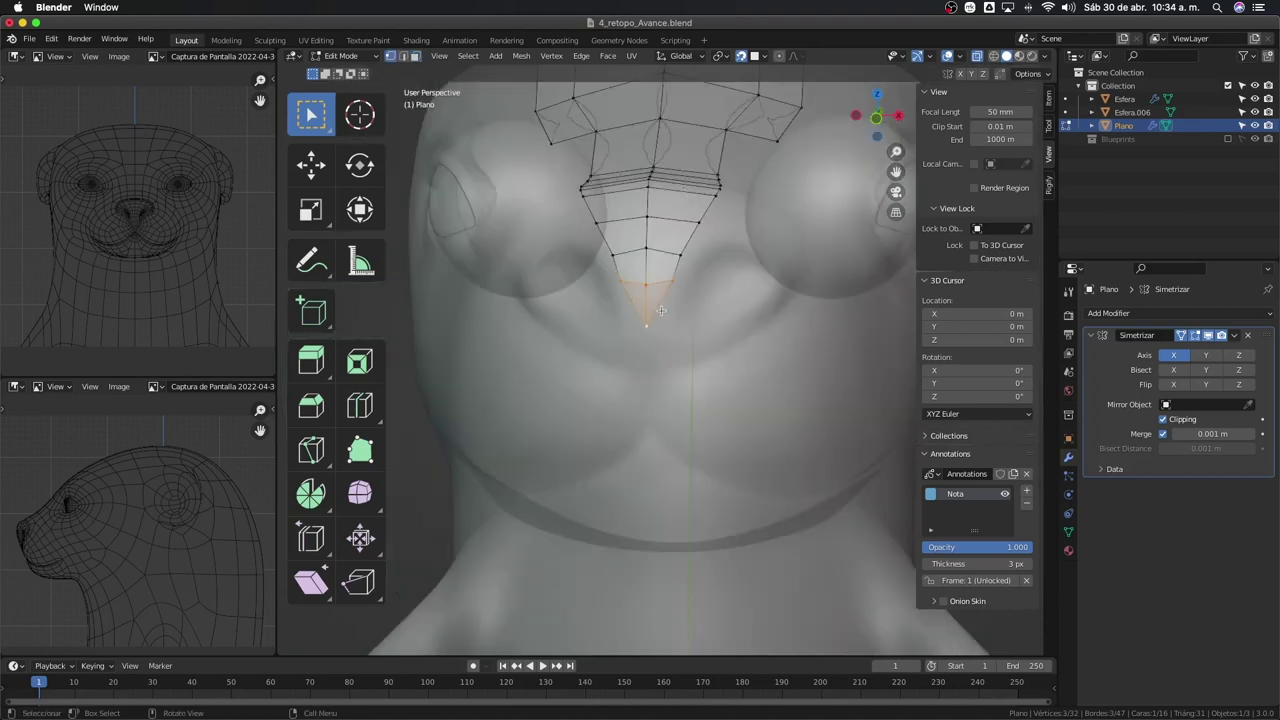
{"action": "left_click", "coordinate": [664, 314], "text": "shift"}
{"action": "key", "text": "ctrl+KP_Add"}
{"action": "key", "text": "ctrl+z"}
{"action": "key", "text": "ctrl+shift+KP_Add"}
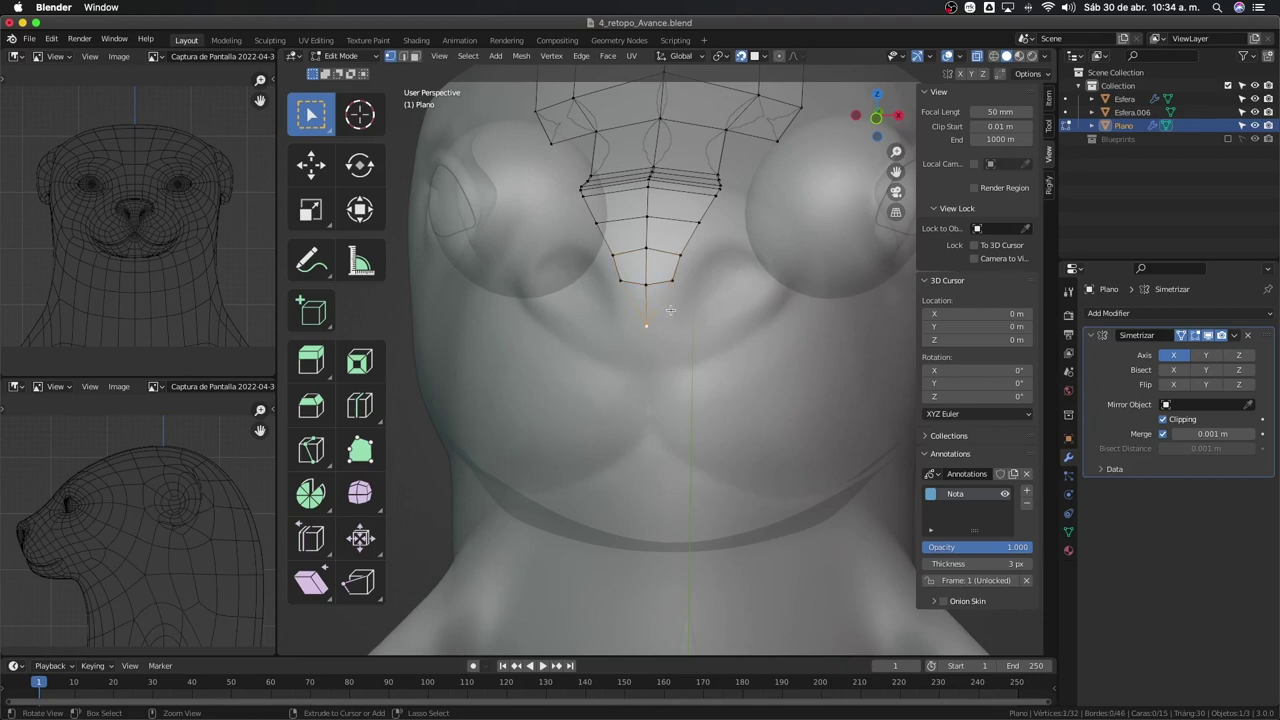
{"action": "key", "text": "g"}
{"action": "left_click", "coordinate": [680, 370]}
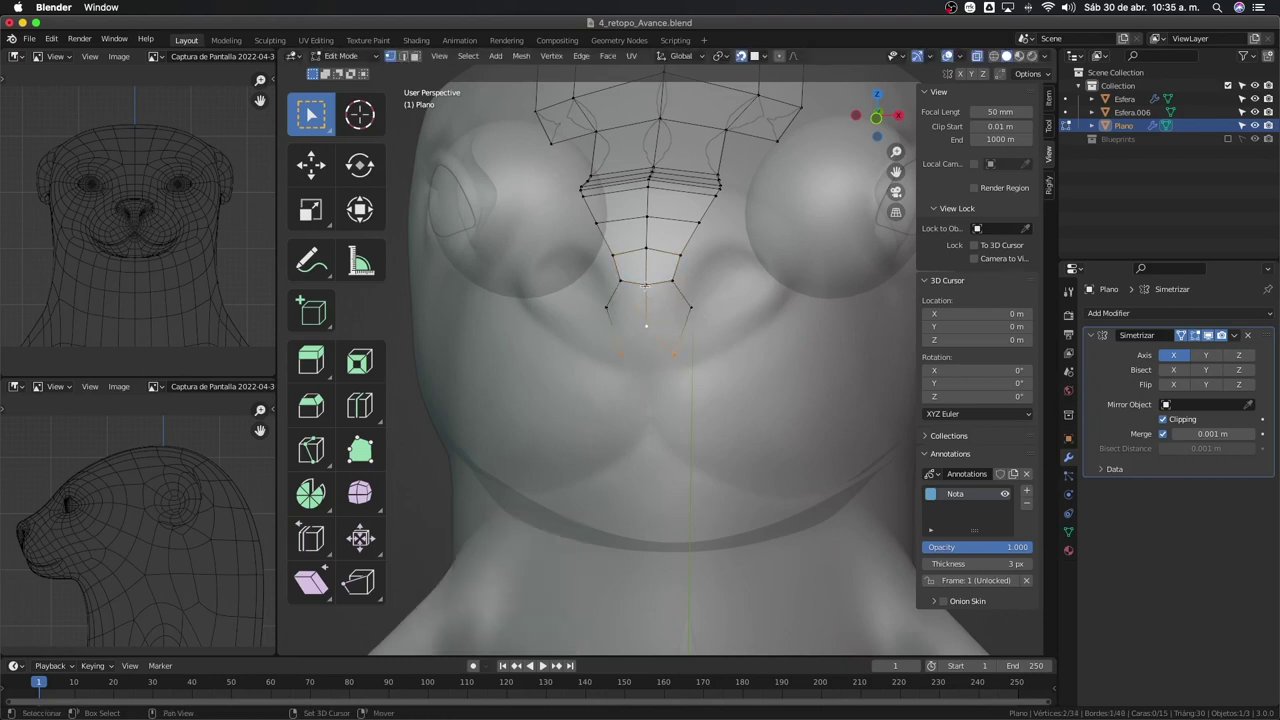
Delete the lone vertex at the strip tip and select the new bottom edge
{"action": "left_click", "coordinate": [672, 288], "text": "shift"}
{"action": "key", "text": "3"}
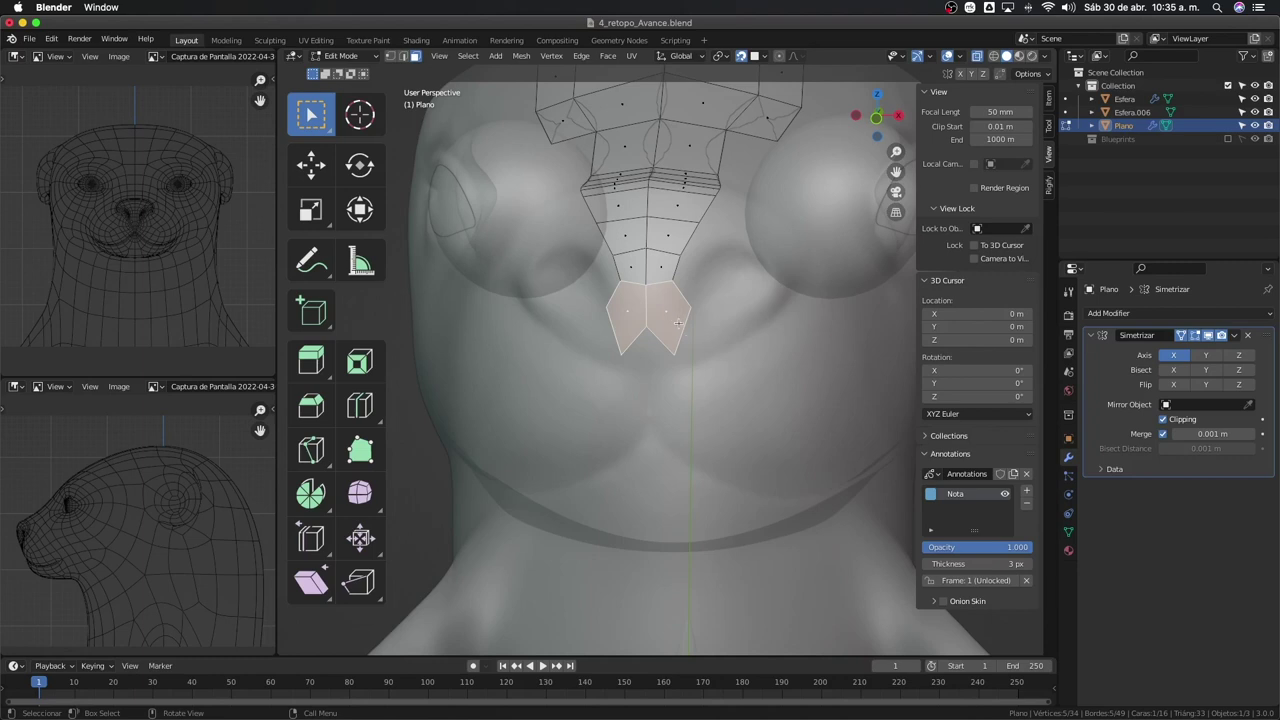
{"action": "key", "text": "1"}
{"action": "left_click", "coordinate": [675, 355]}
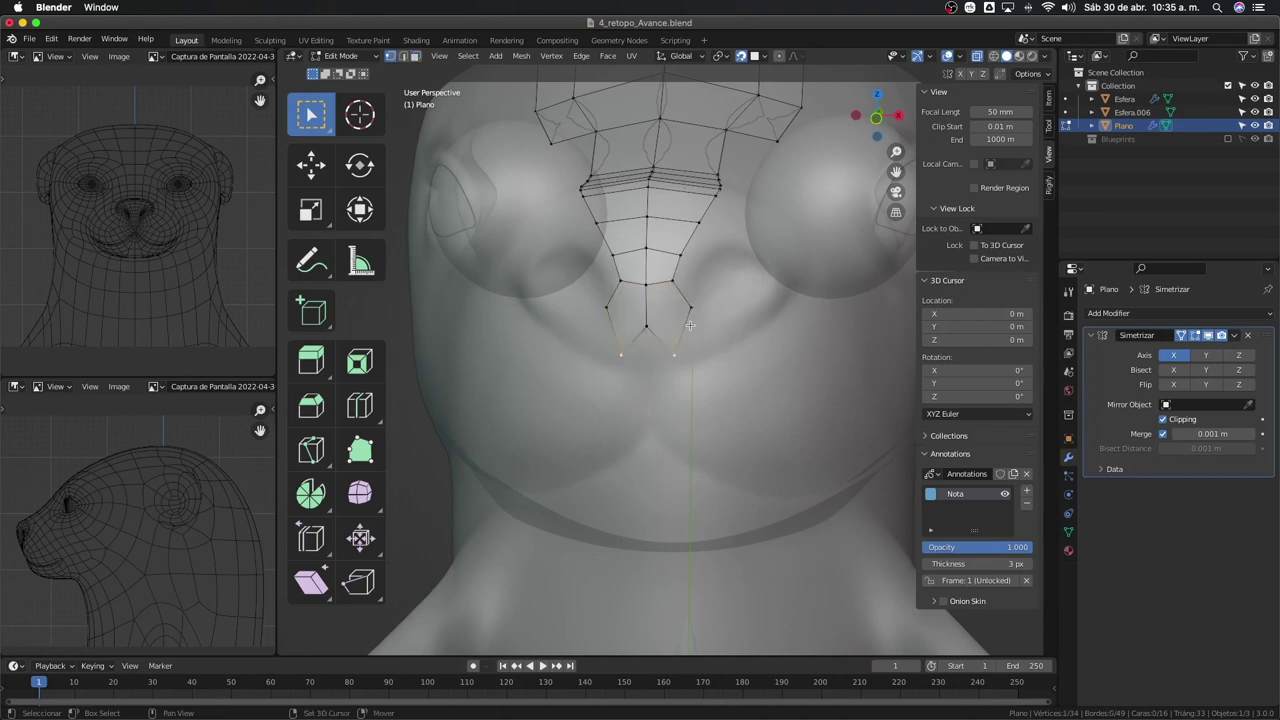
{"action": "key", "text": "x"}
{"action": "left_click", "coordinate": [690, 331]}
{"action": "left_click", "coordinate": [670, 290]}
Move the strip's bottom edge down to the nose tip
{"action": "key", "text": "g"}
{"action": "left_click", "coordinate": [671, 323]}
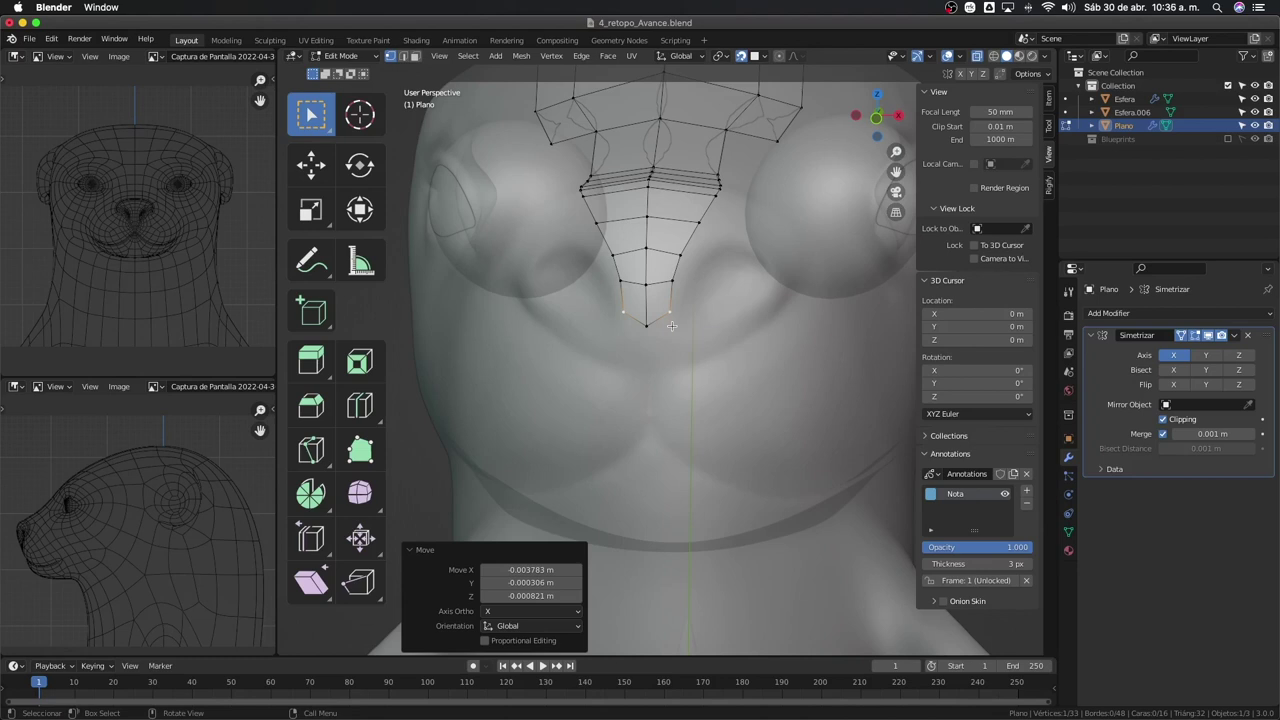
{"action": "left_click", "coordinate": [626, 305]}
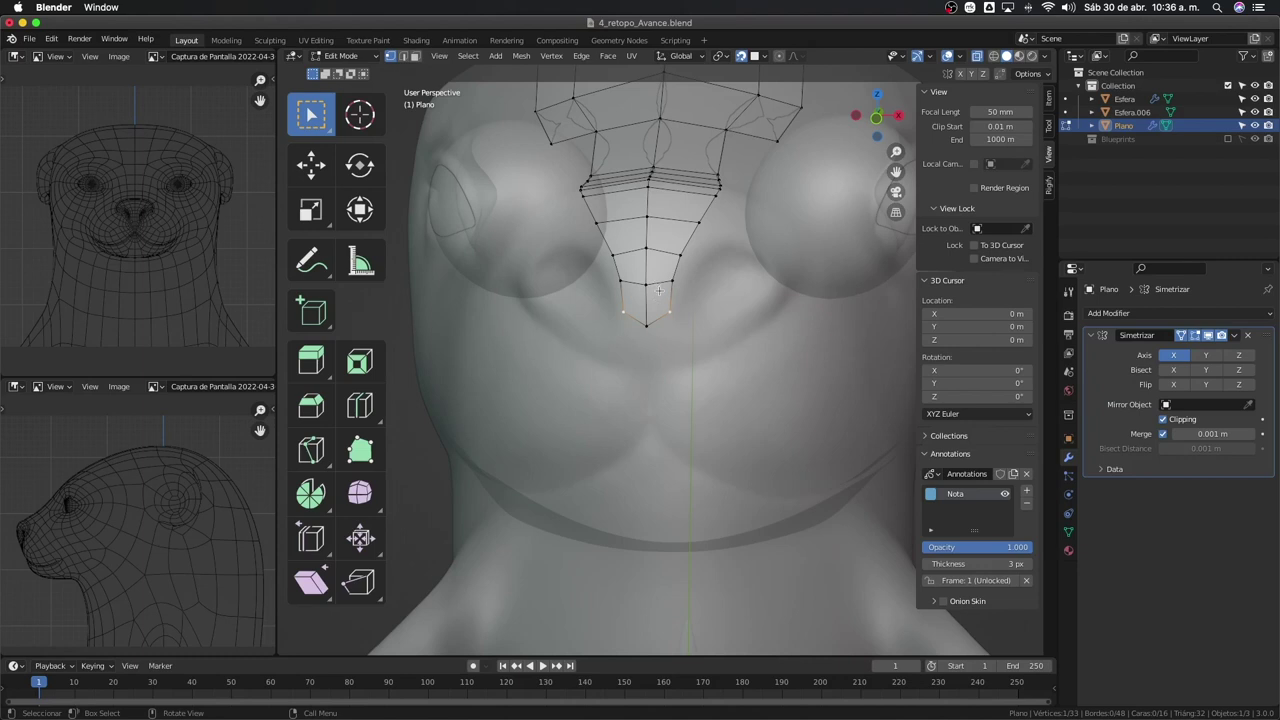
Triangulate the whole mesh, then convert triangles back into quads, giving 16 faces
{"action": "key", "text": "3"}
{"action": "left_click", "coordinate": [657, 297]}
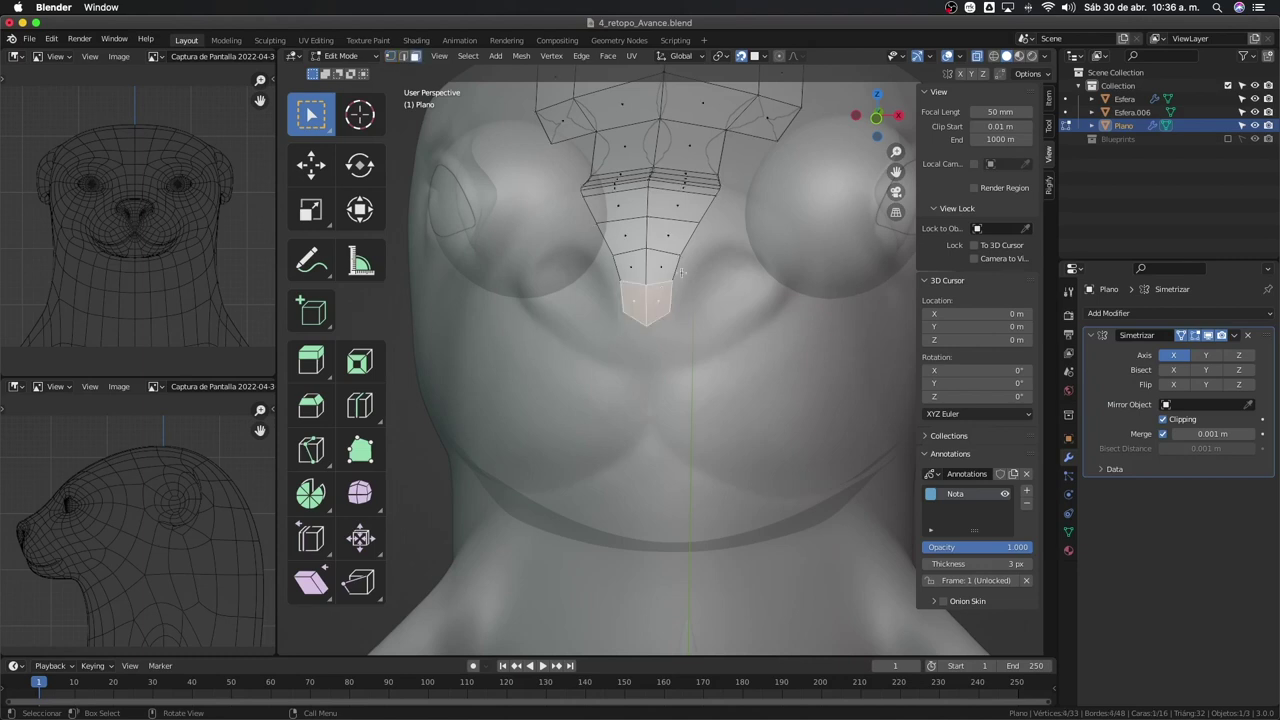
{"action": "key", "text": "a"}
{"action": "key", "text": "ctrl+t"}
{"action": "key", "text": "alt+a"}
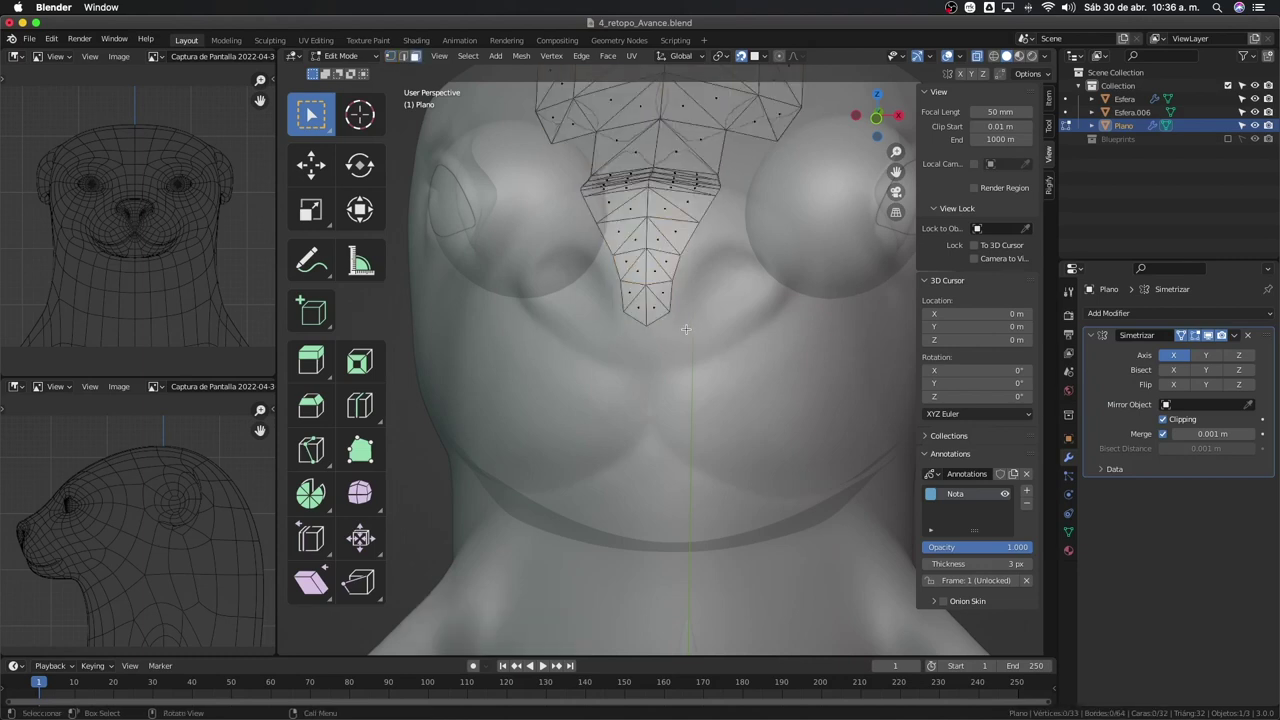
{"action": "key", "text": "a"}
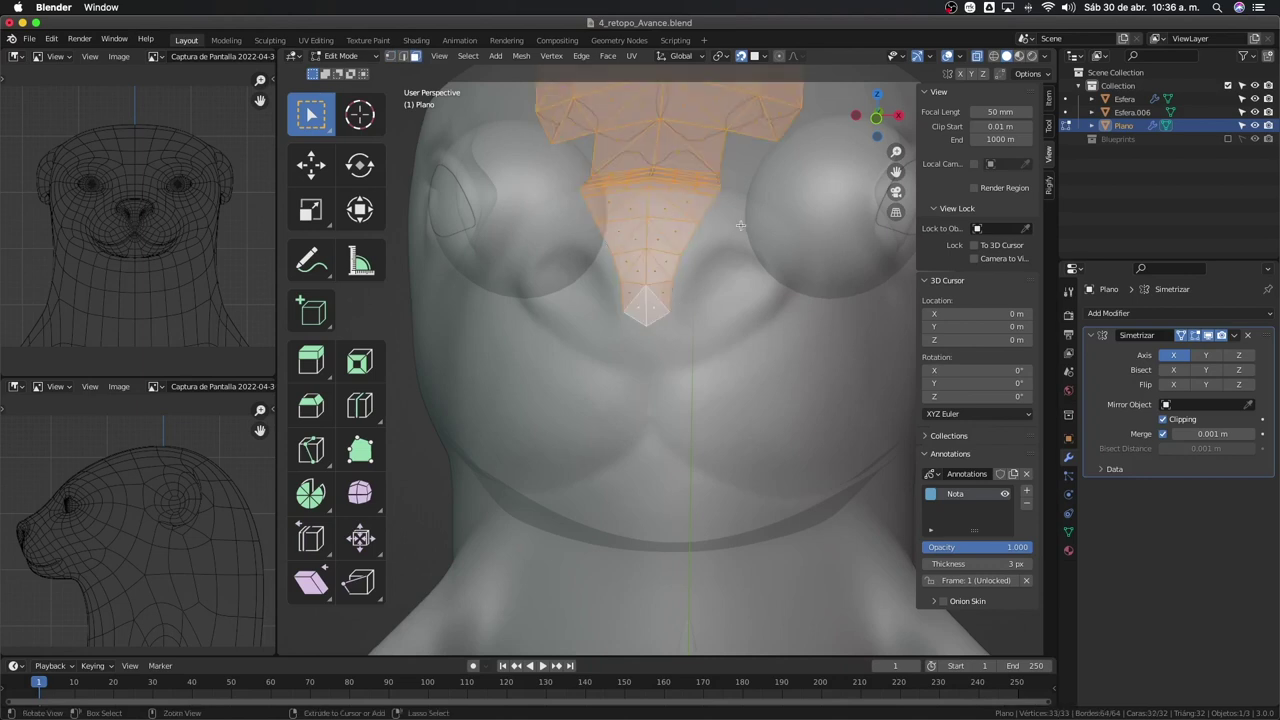
{"action": "key", "text": "alt+j"}
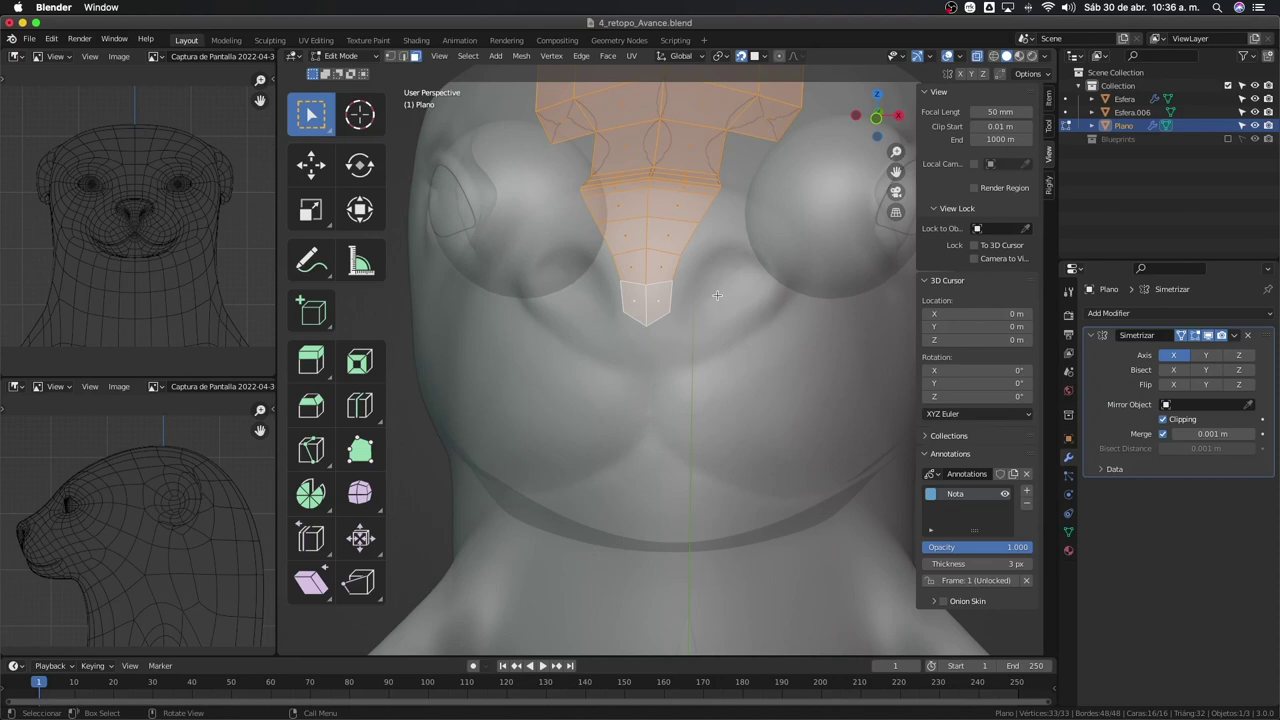
Extrude the strip tip down into a new row between the nostrils and lower its middle vertex
{"action": "key", "text": "1"}
{"action": "left_click", "coordinate": [627, 340]}
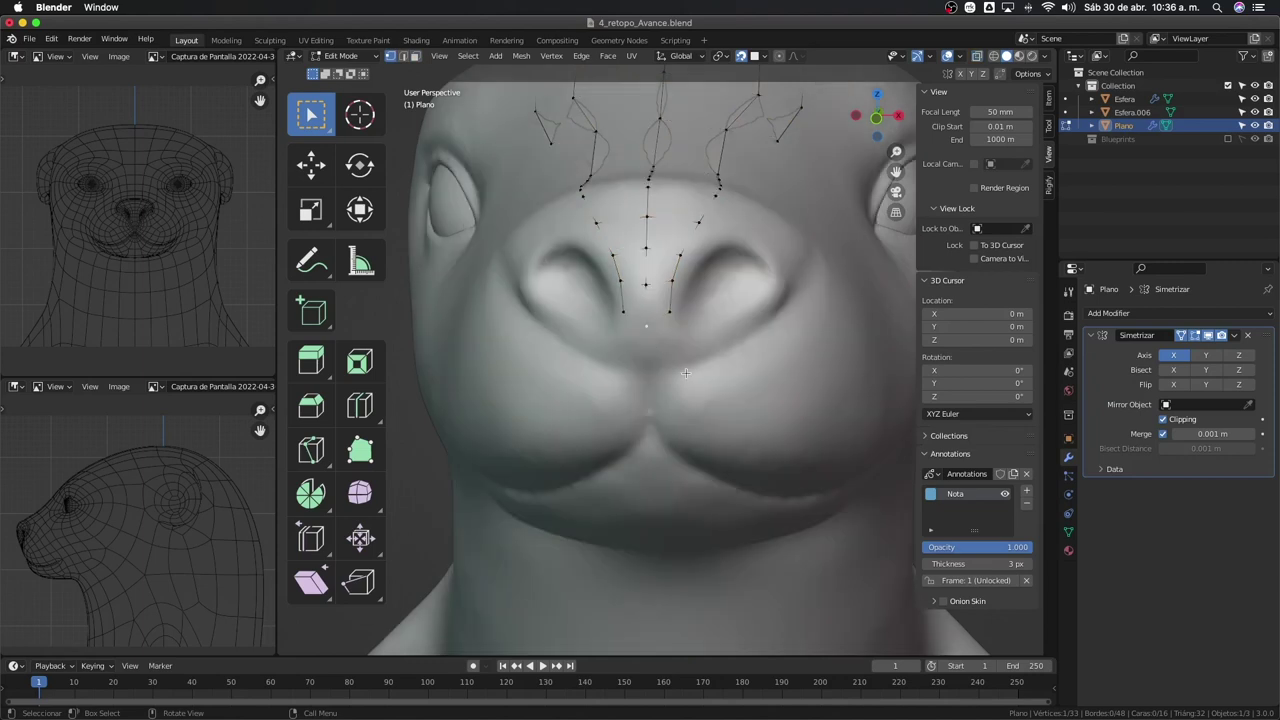
{"action": "key", "text": "g"}
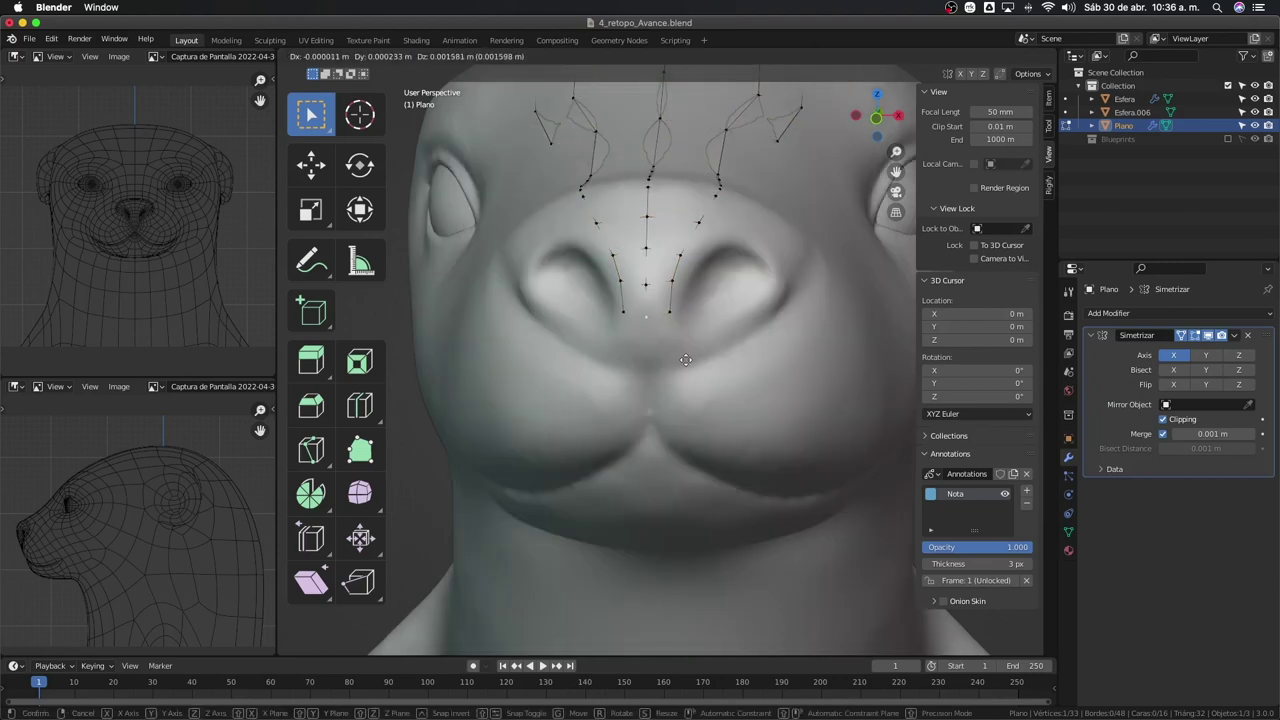
{"action": "left_click", "coordinate": [685, 355]}
{"action": "key", "text": "e"}
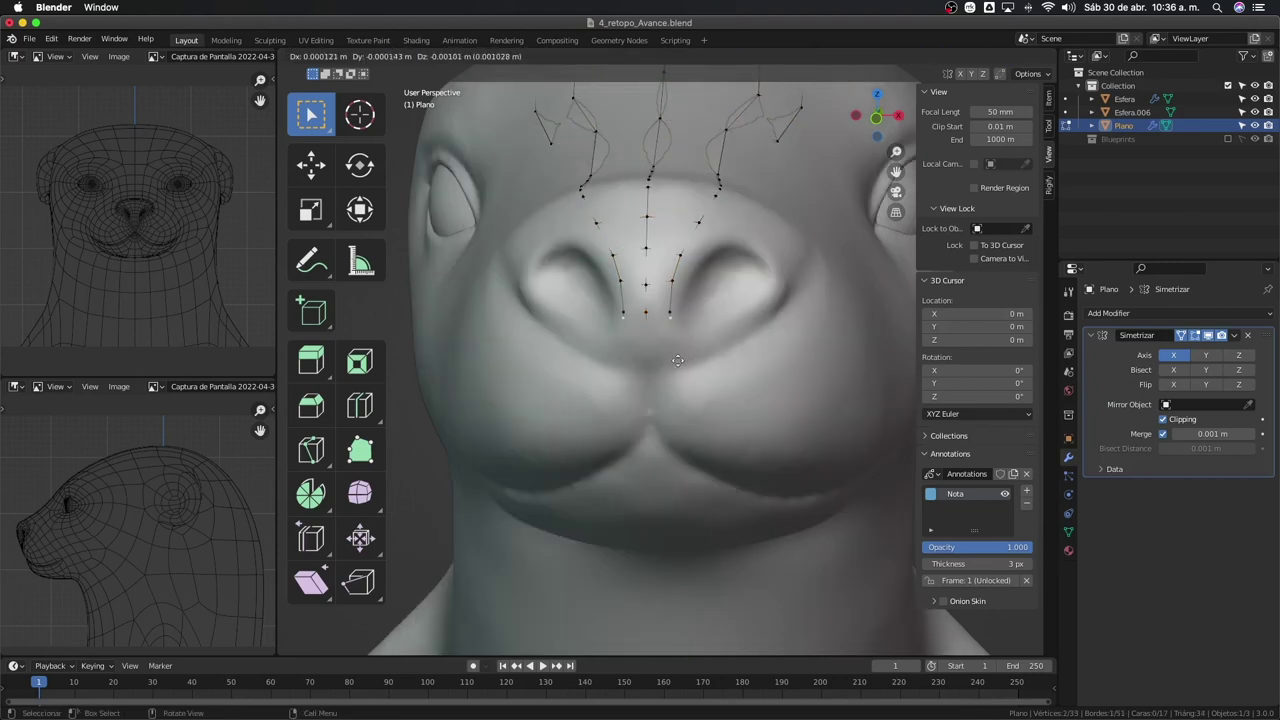
{"action": "left_click", "coordinate": [679, 383]}
{"action": "left_click", "coordinate": [679, 383]}
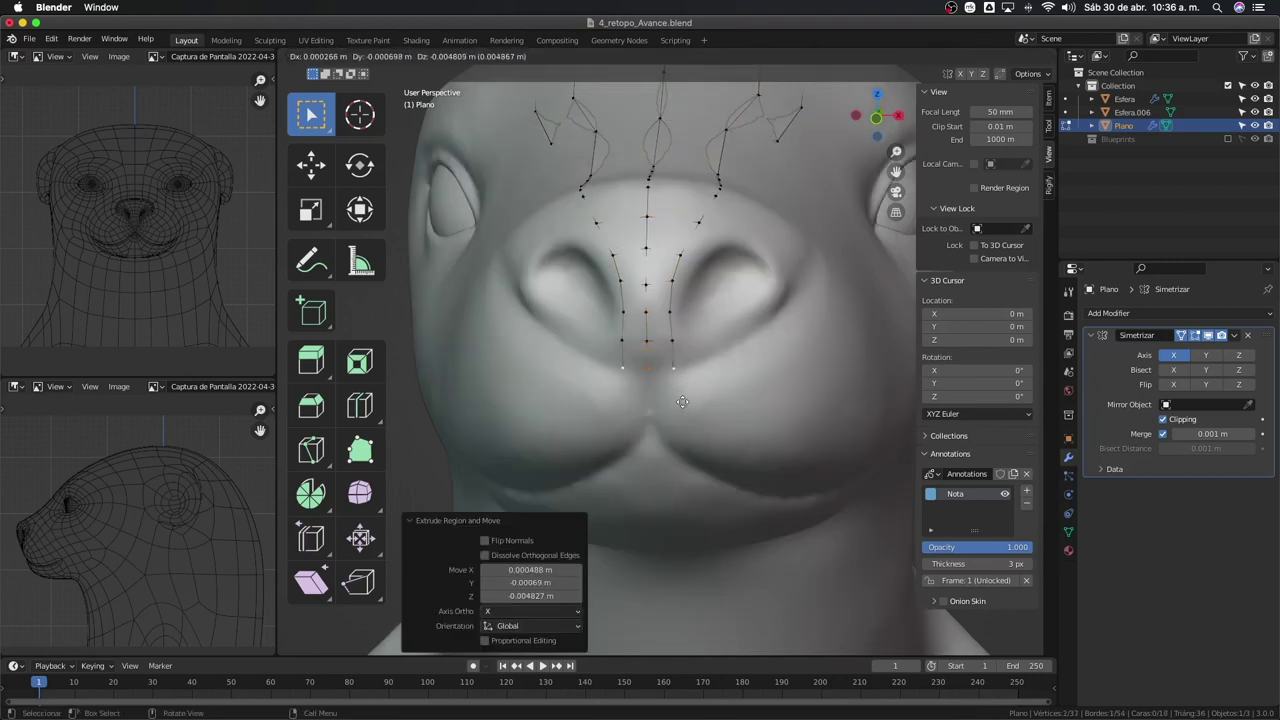
{"action": "key", "text": "g"}
{"action": "left_click", "coordinate": [657, 389]}
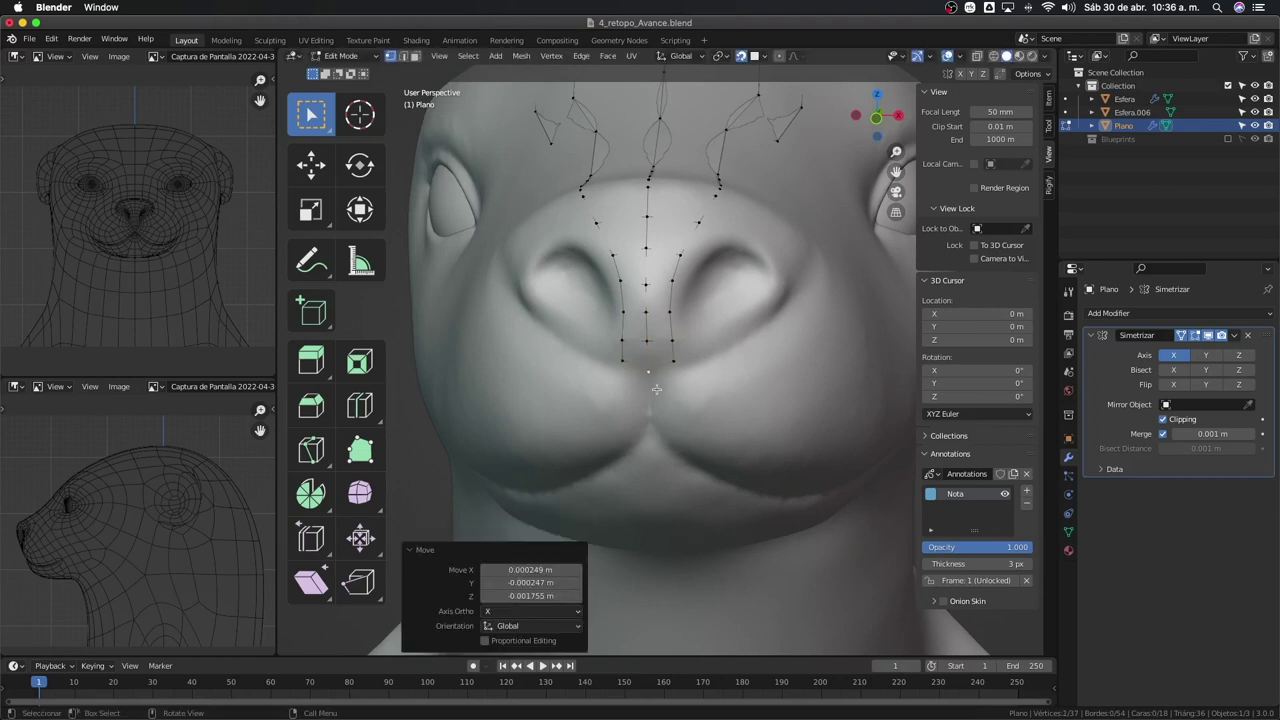
Lower the side vertices below the nostrils and extrude another row toward the upper lip
{"action": "key", "text": "g"}
{"action": "left_click", "coordinate": [679, 380]}
{"action": "left_click", "coordinate": [673, 341]}
{"action": "key", "text": "g"}
{"action": "left_click", "coordinate": [682, 368]}
{"action": "key", "text": "g"}
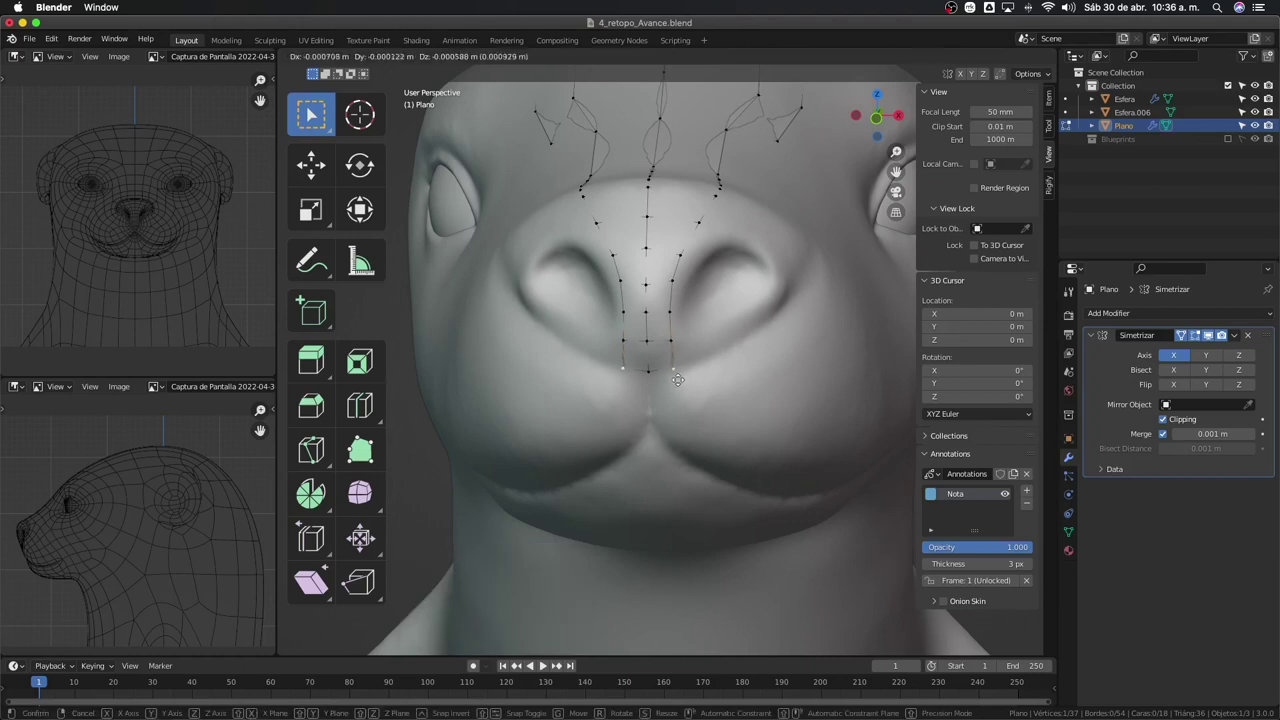
{"action": "left_click", "coordinate": [673, 381]}
{"action": "key", "text": "e"}
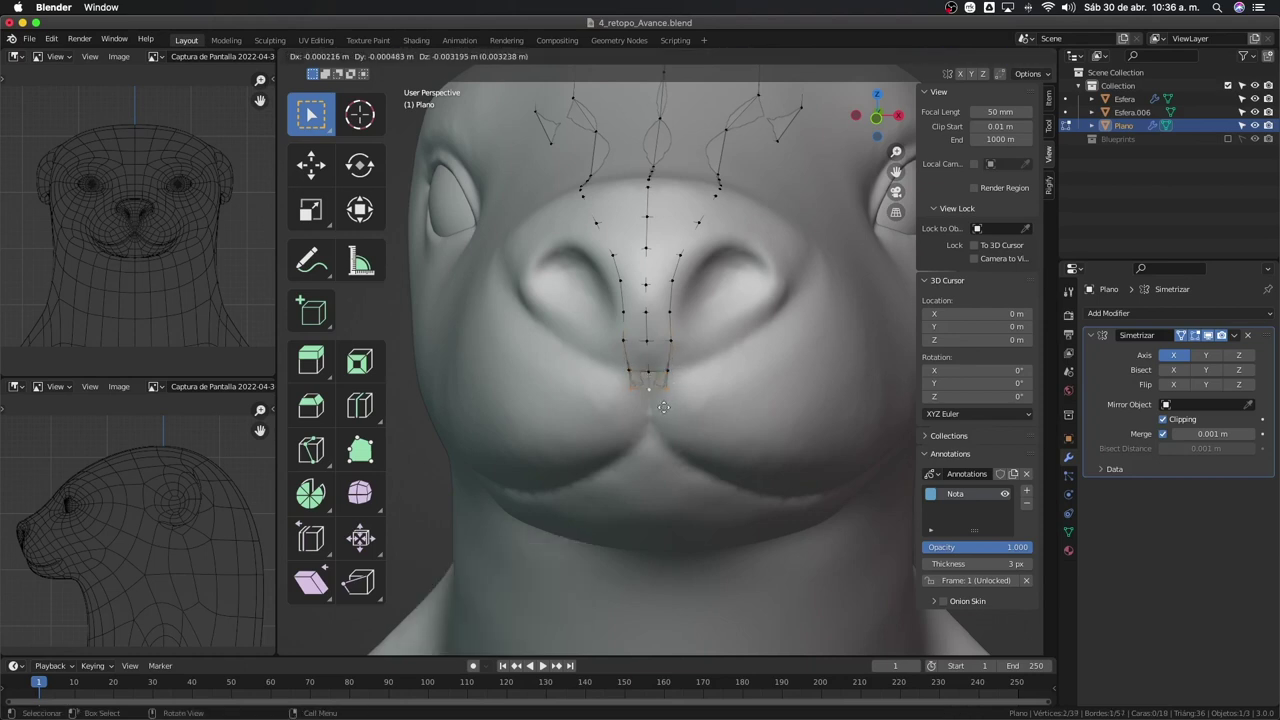
{"action": "left_click", "coordinate": [663, 408]}
{"action": "left_click", "coordinate": [660, 418]}
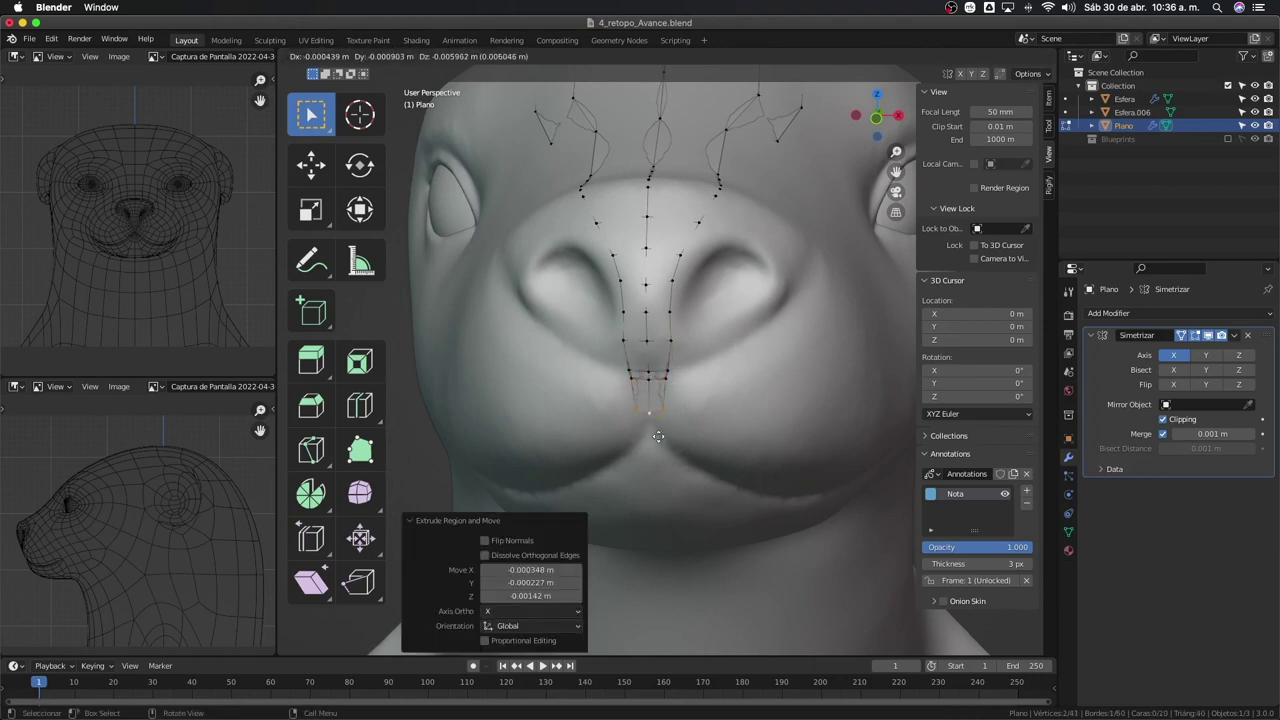
Nudge the vertices beside the nose bottom into place, reaching 41 vertices and 20 faces
{"action": "left_click", "coordinate": [668, 371]}
{"action": "key", "text": "g"}
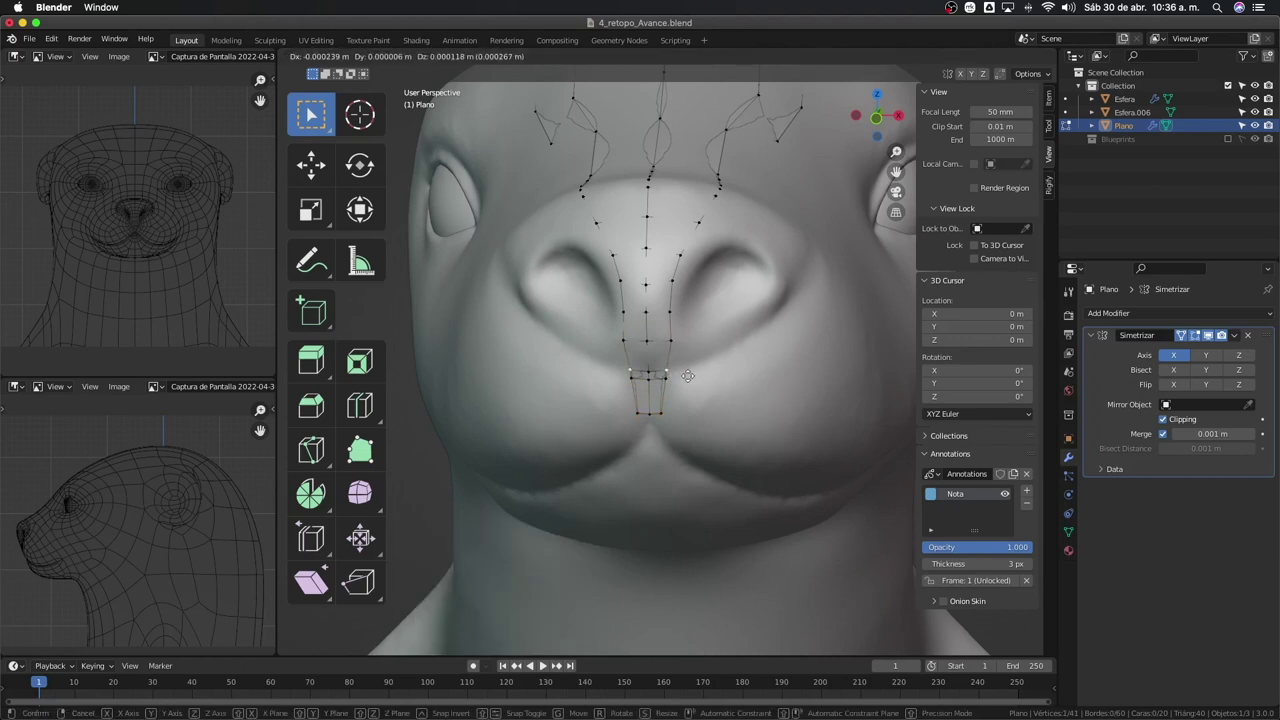
{"action": "left_click", "coordinate": [667, 382]}
{"action": "left_click", "coordinate": [667, 382]}
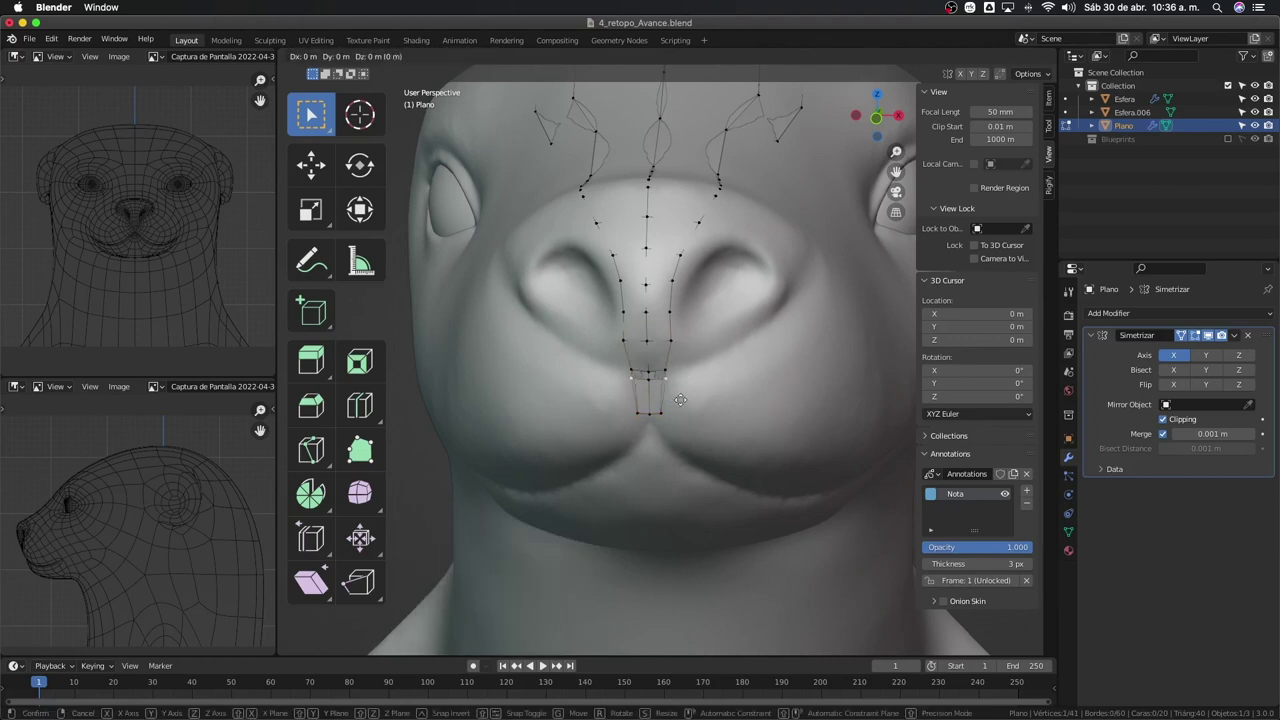
{"action": "key", "text": "ctrl+z"}
{"action": "left_click", "coordinate": [680, 347]}
{"action": "key", "text": "g"}
{"action": "left_click", "coordinate": [685, 366]}
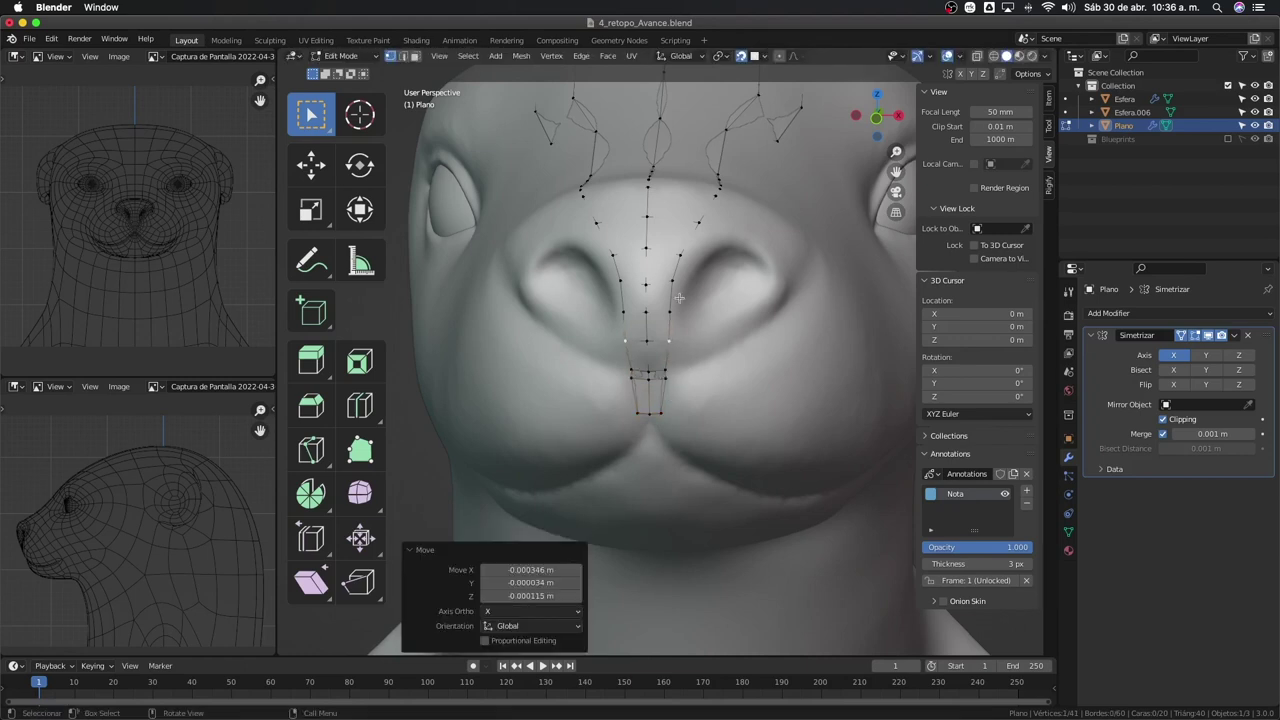
{"action": "mouse_move", "coordinate": [717, 272]}
{"action": "middle_mouse_down"}
{"action": "mouse_move", "coordinate": [677, 313]}
{"action": "mouse_move", "coordinate": [633, 316]}
{"action": "middle_mouse_up"}
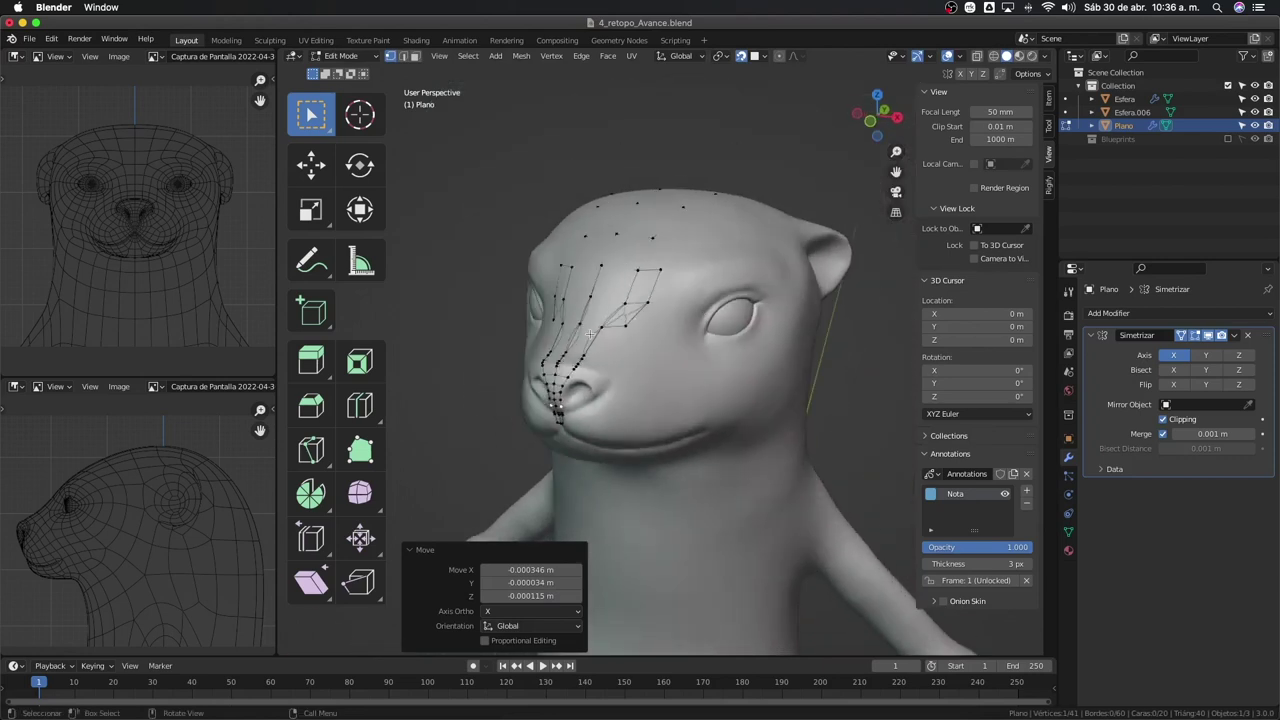
Deselect everything and run Select All by Trait > Faces by Sides
{"action": "left_click", "coordinate": [591, 331]}
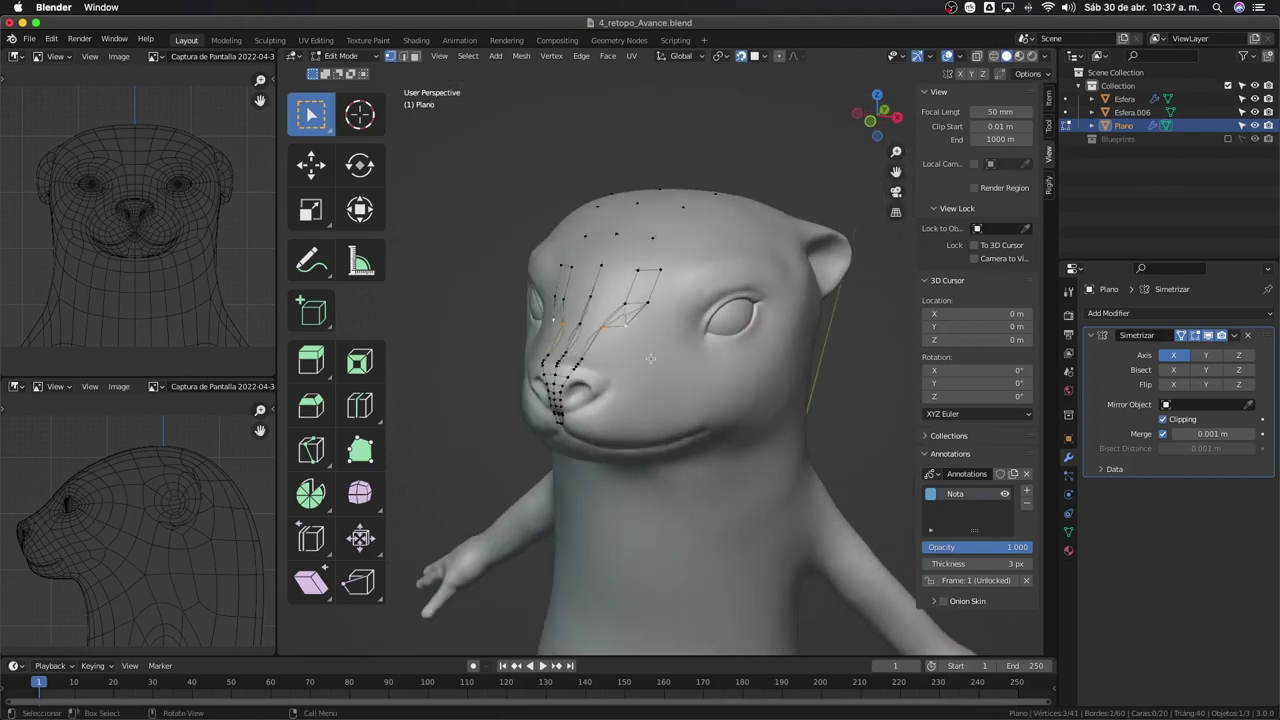
{"action": "left_click", "coordinate": [617, 332], "text": "shift"}
{"action": "key", "text": "Tab"}
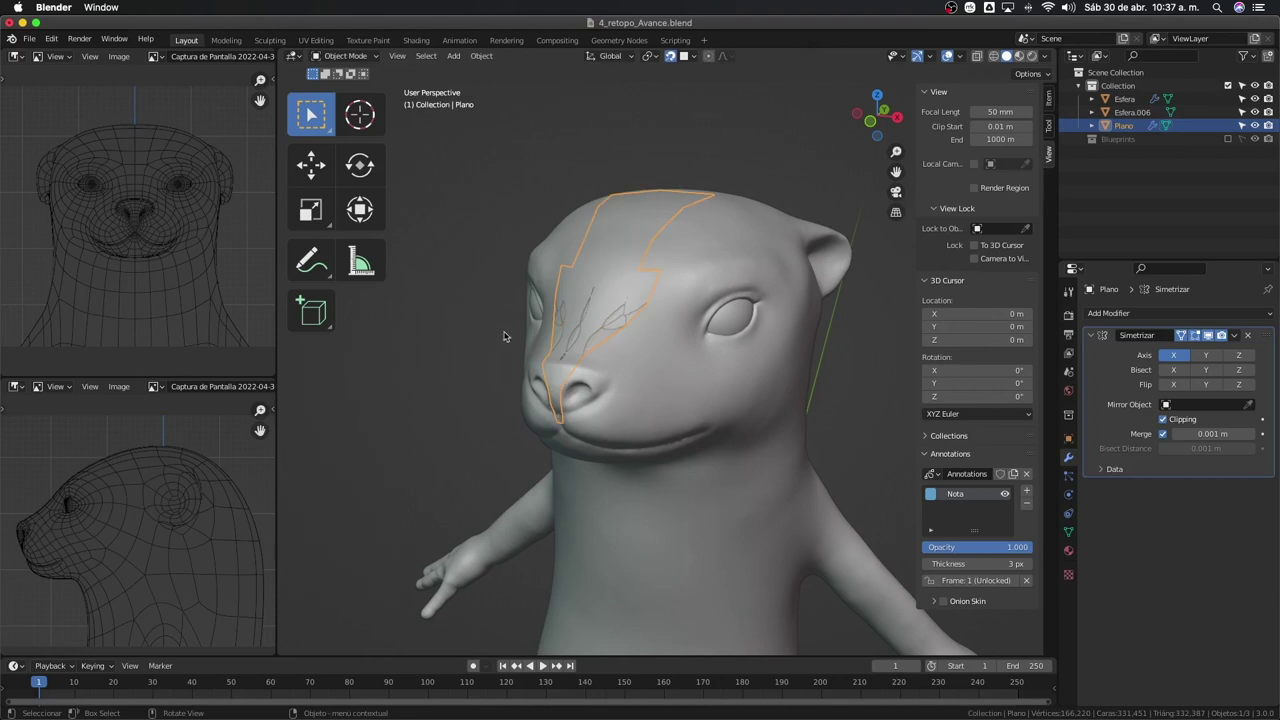
{"action": "key", "text": "Tab"}
{"action": "left_click", "coordinate": [506, 336]}
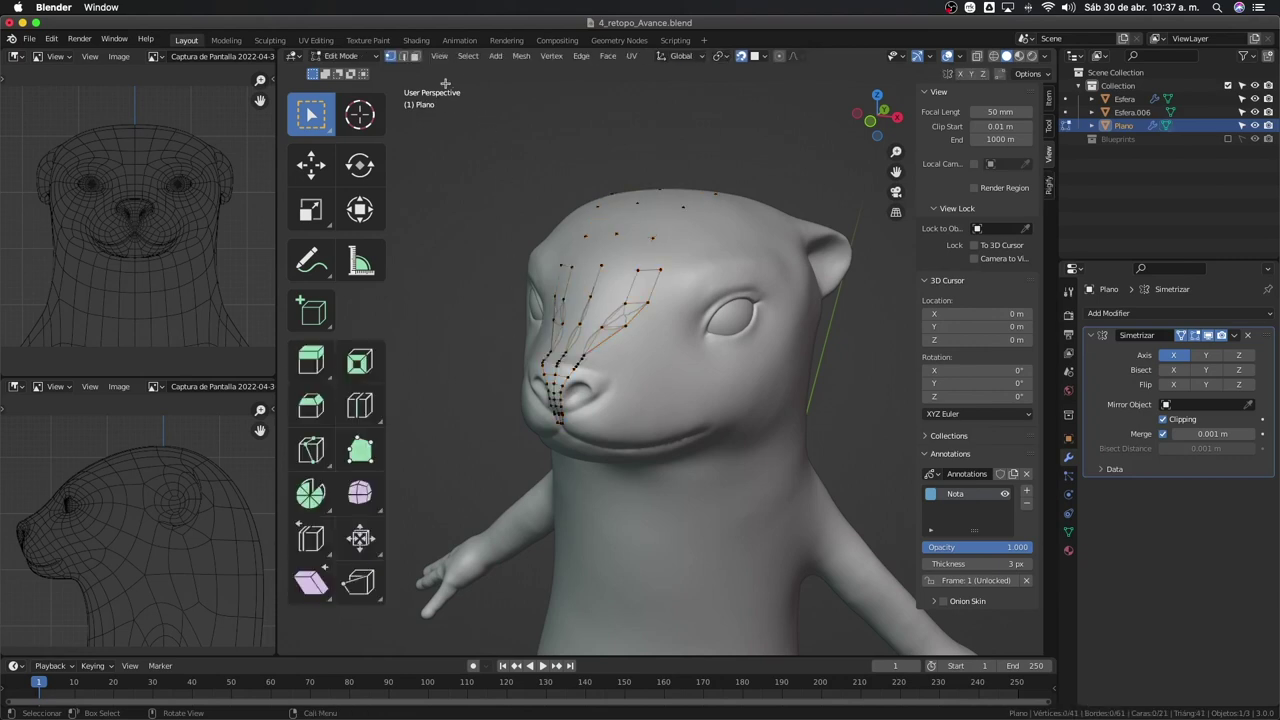
{"action": "left_click", "coordinate": [468, 56]}
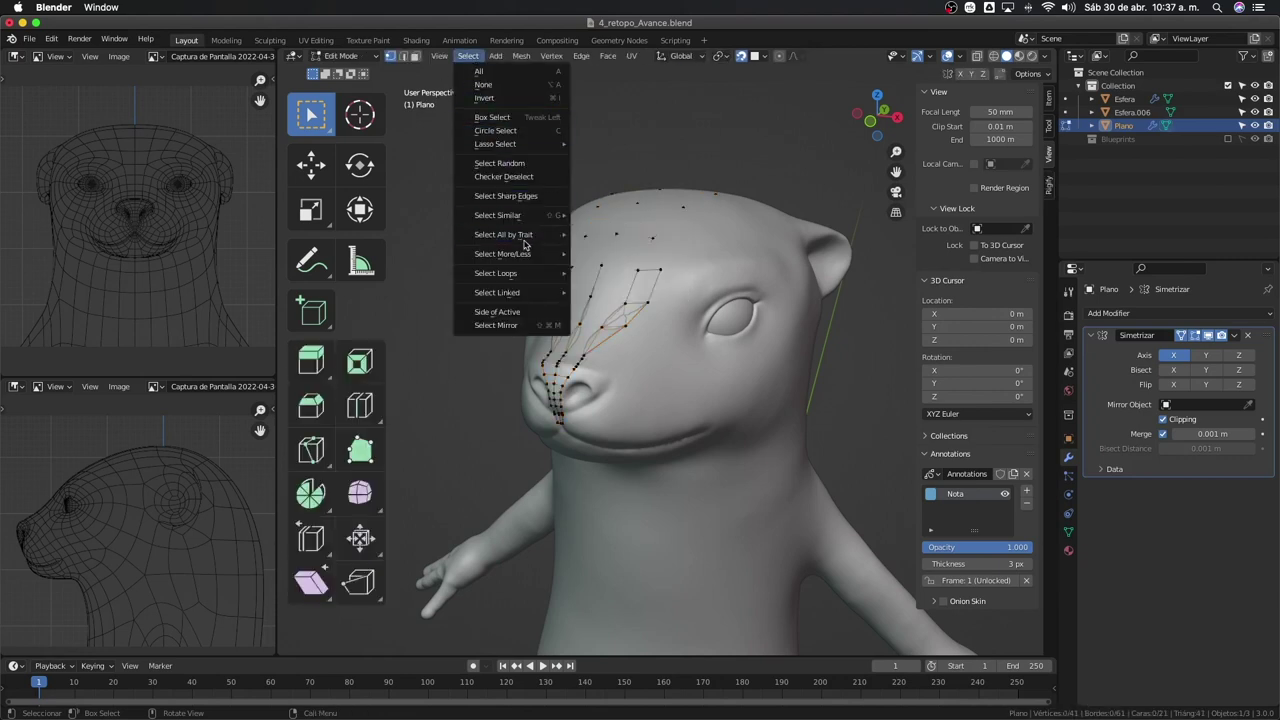
{"action": "mouse_move", "coordinate": [504, 234]}
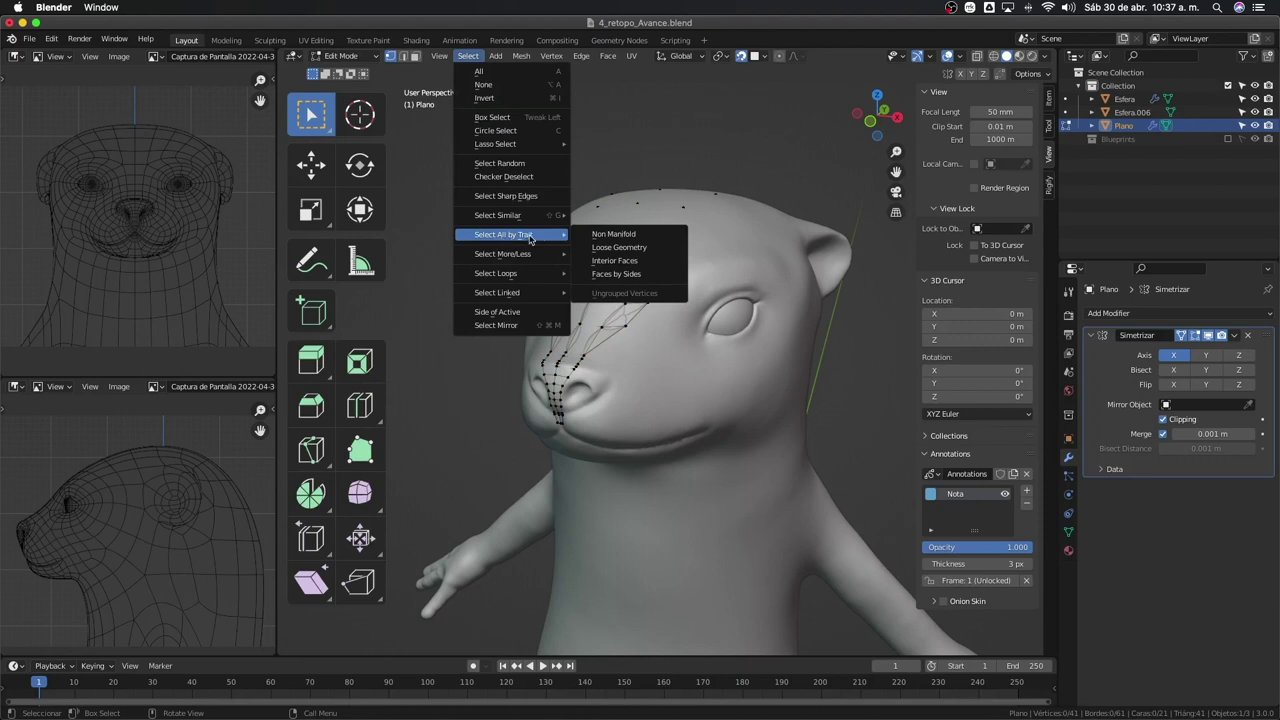
{"action": "left_click", "coordinate": [640, 273]}
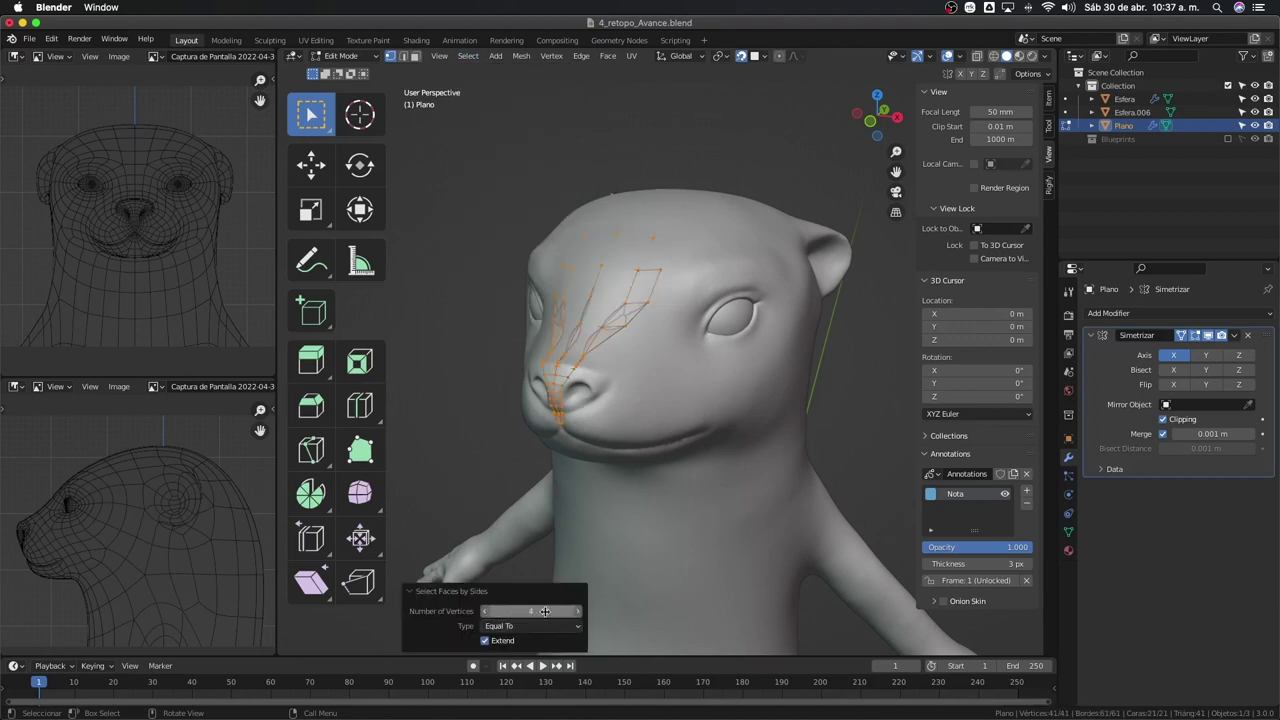
Check for faces with 4, 3 and 5 sides, orbiting to confirm no triangles or n-gons
{"action": "left_click_drag", "start_coordinate": [544, 611], "coordinate": [529, 610]}
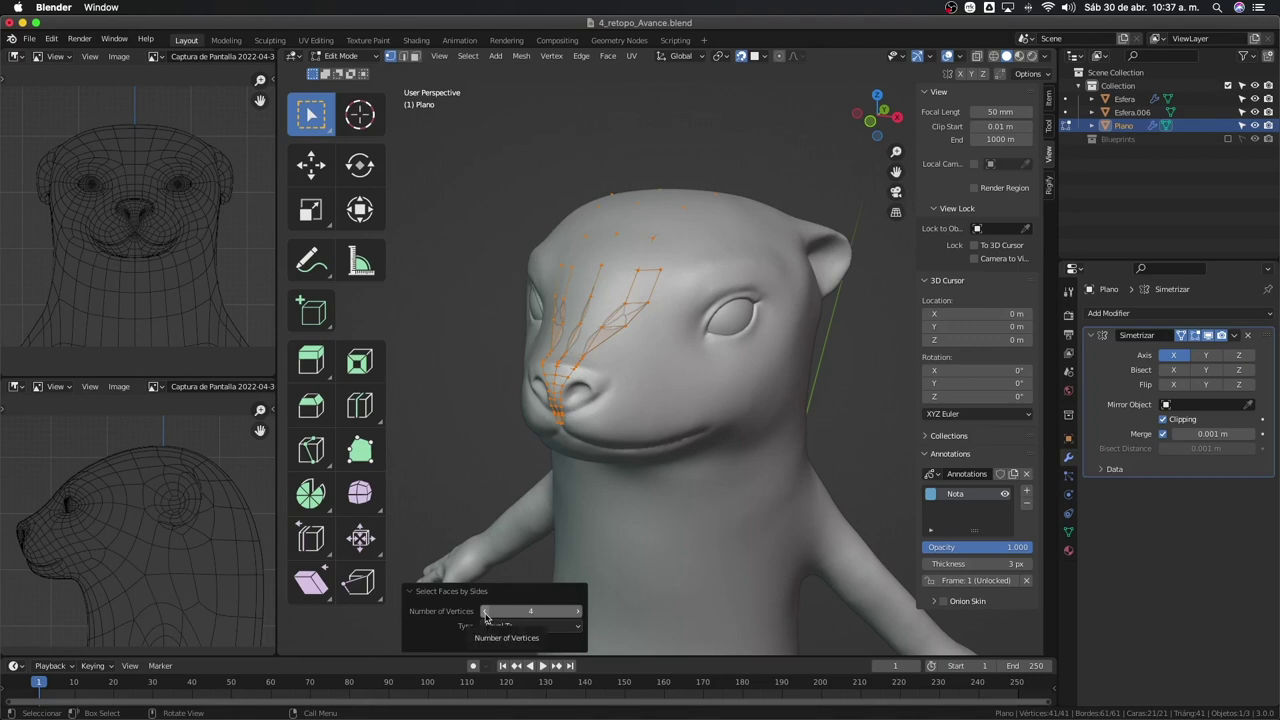
{"action": "left_click", "coordinate": [485, 611]}
{"action": "middle_click_drag", "start_coordinate": [598, 372], "coordinate": [613, 370]}
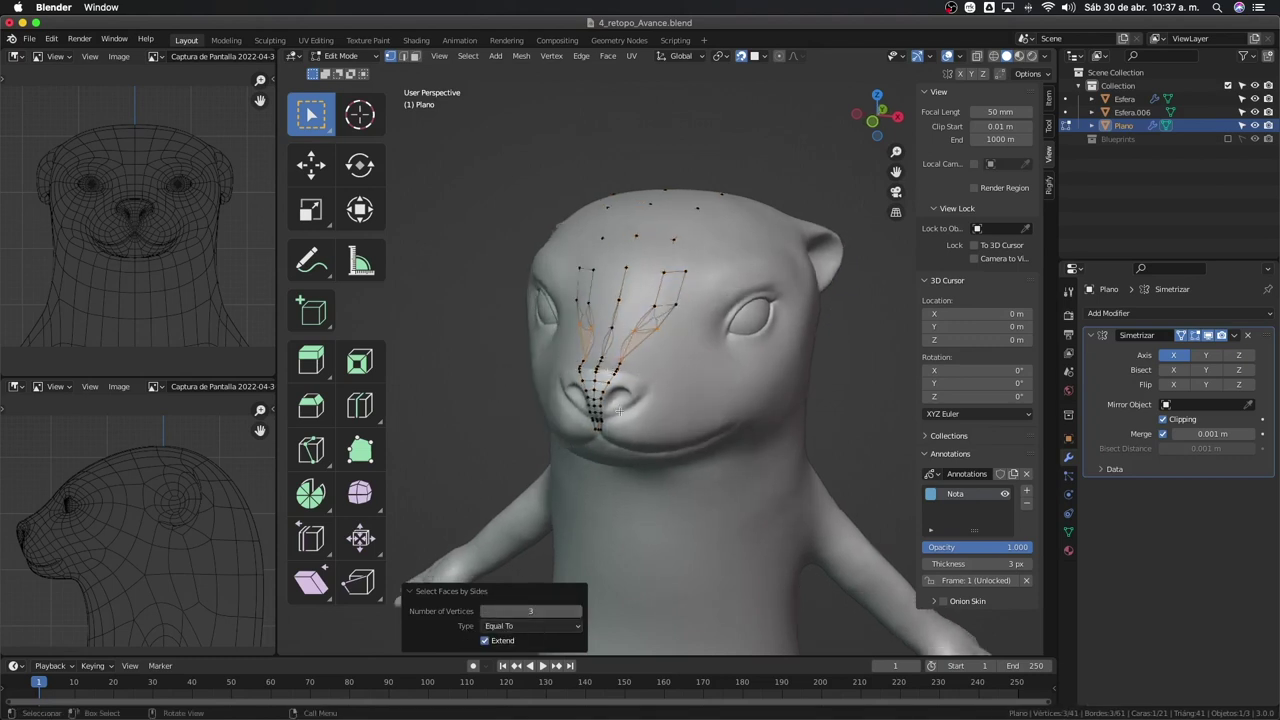
{"action": "left_click_drag", "start_coordinate": [576, 612], "coordinate": [533, 611]}
{"action": "middle_click_drag", "start_coordinate": [578, 372], "coordinate": [598, 402]}
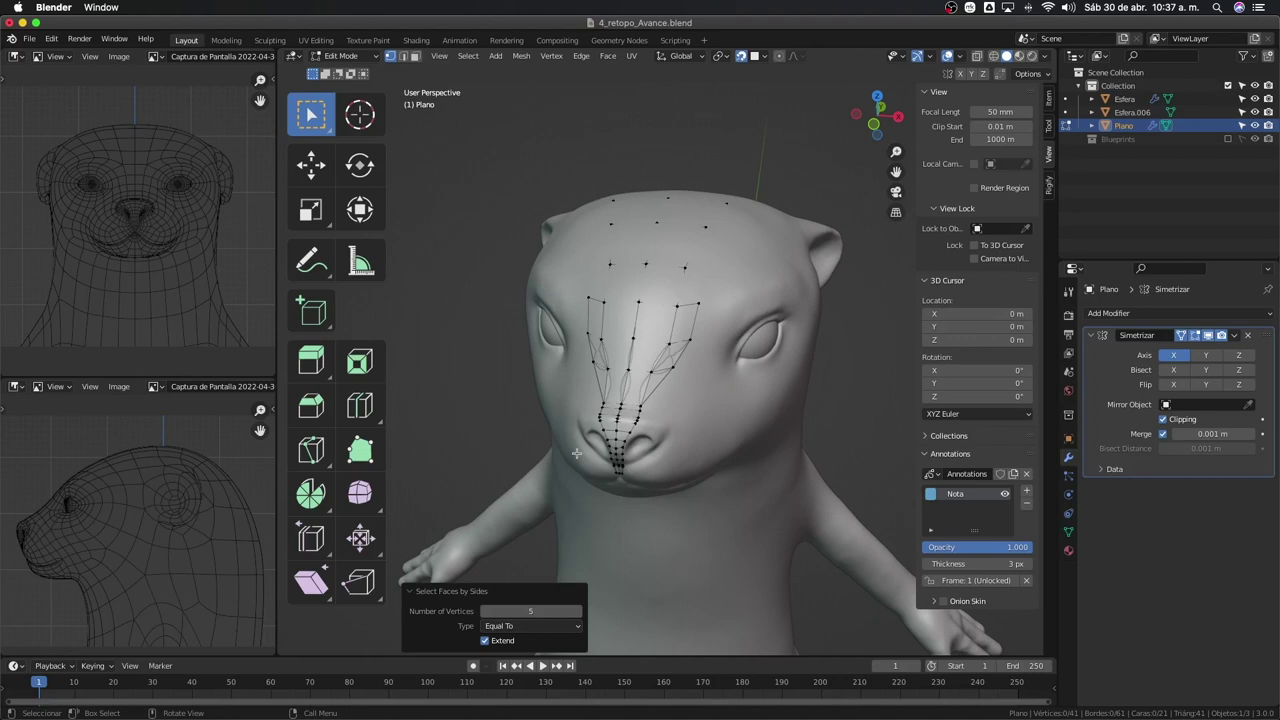
{"action": "middle_click_drag", "start_coordinate": [577, 454], "coordinate": [691, 327]}
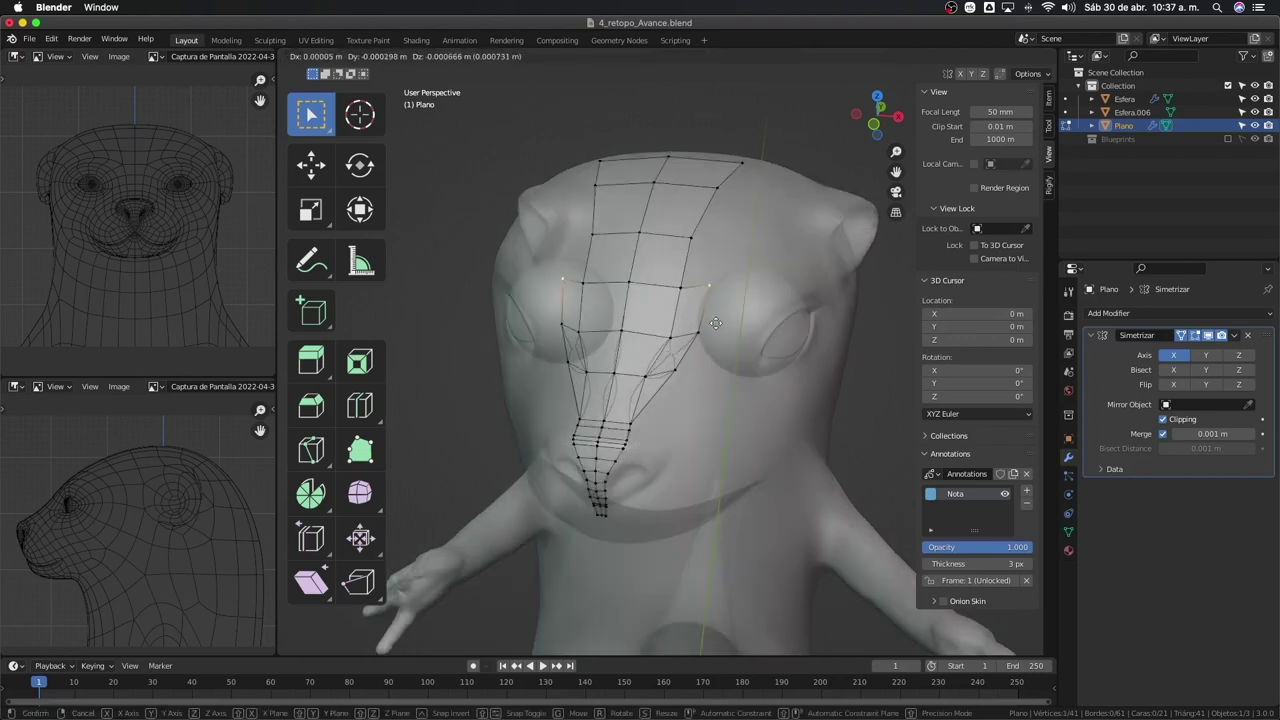
Snap a nose-bridge vertex onto the snout surface using X-ray
{"action": "left_click_drag", "start_coordinate": [703, 290], "coordinate": [697, 335]}
{"action": "key", "text": "g"}
{"action": "right_click", "coordinate": [697, 335]}
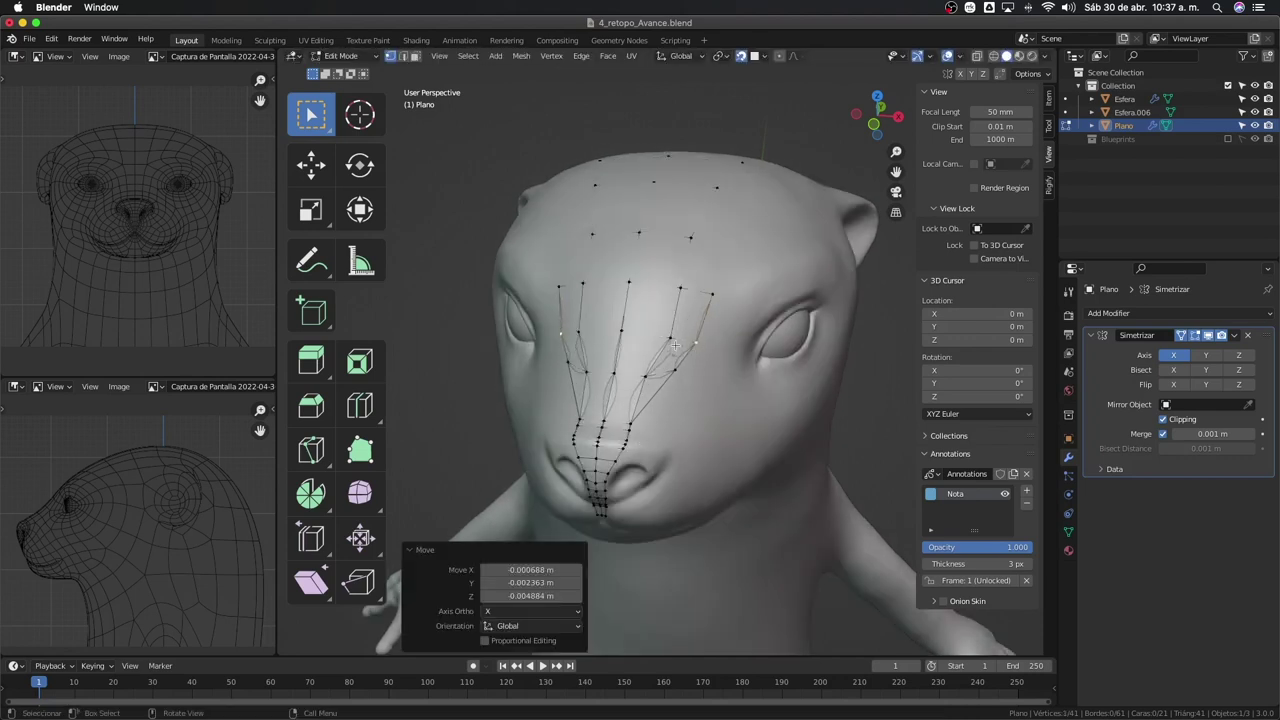
{"action": "left_click", "coordinate": [668, 335]}
{"action": "key", "text": "alt+z"}
{"action": "key", "text": "g"}
{"action": "left_click", "coordinate": [698, 389]}
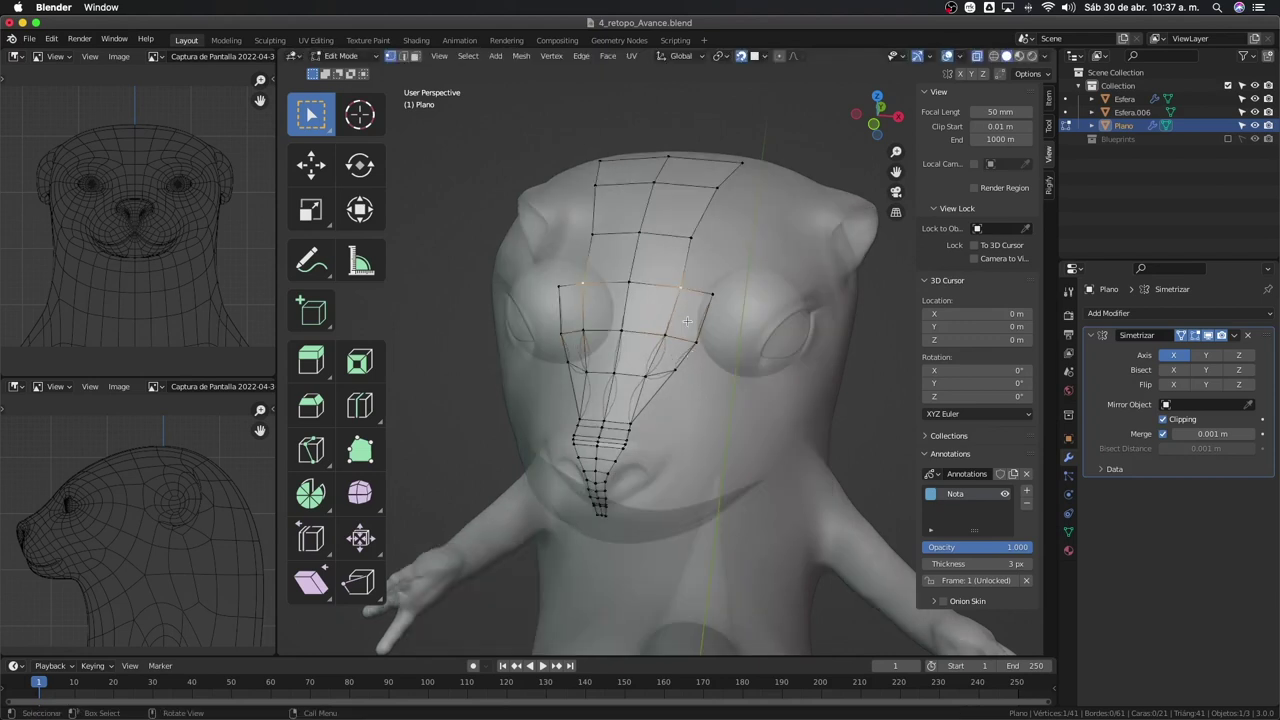
{"action": "key", "text": "alt+z"}
{"action": "mouse_move", "coordinate": [760, 330]}
{"action": "middle_mouse_down"}
{"action": "mouse_move", "coordinate": [632, 323]}
{"action": "mouse_move", "coordinate": [645, 263]}
{"action": "middle_mouse_up"}
{"action": "scroll", "coordinate": [660, 322], "scroll_direction": "up", "scroll_amount": 2}
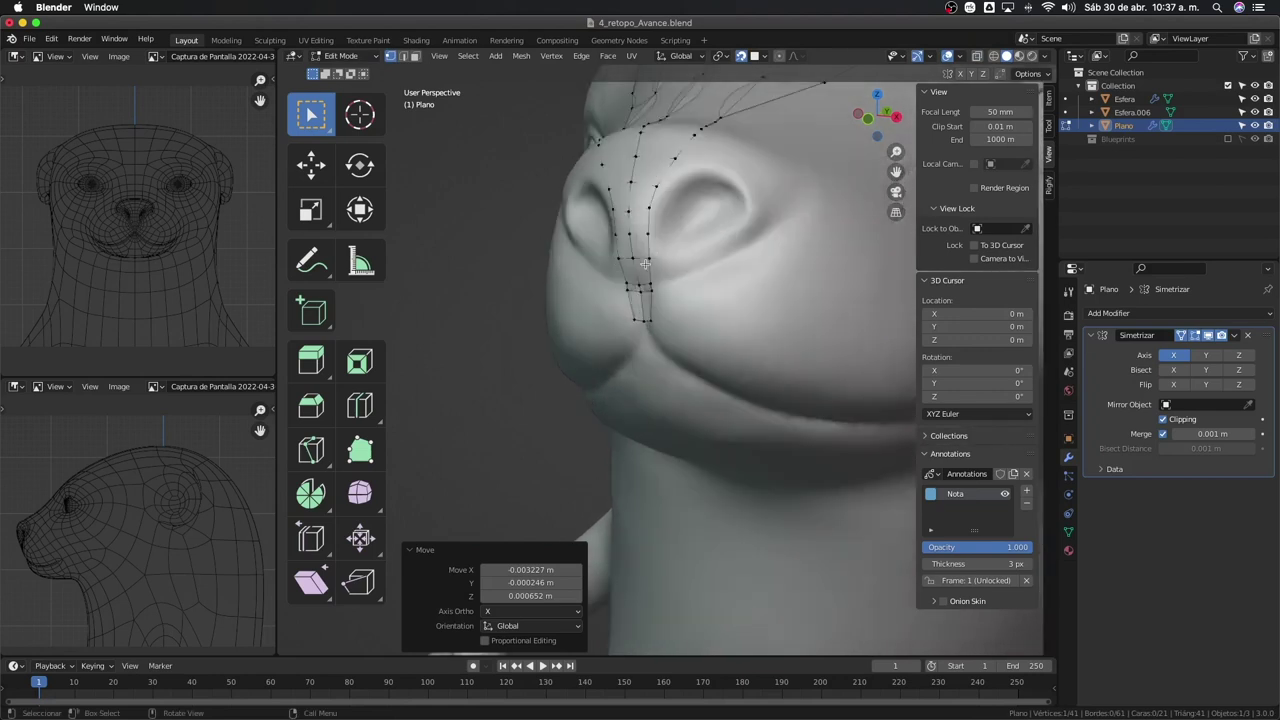
Reposition the vertices near the nostril onto the sculpt surface
{"action": "key", "text": "g"}
{"action": "left_click", "coordinate": [668, 198]}
{"action": "key", "text": "g"}
{"action": "left_click", "coordinate": [655, 244]}
{"action": "key", "text": "g"}
{"action": "left_click", "coordinate": [659, 235]}
Extrude a new vertex pair along the nostril, bringing the mesh to 43 vertices and 22 faces
{"action": "key", "text": "g"}
{"action": "left_click", "coordinate": [680, 216]}
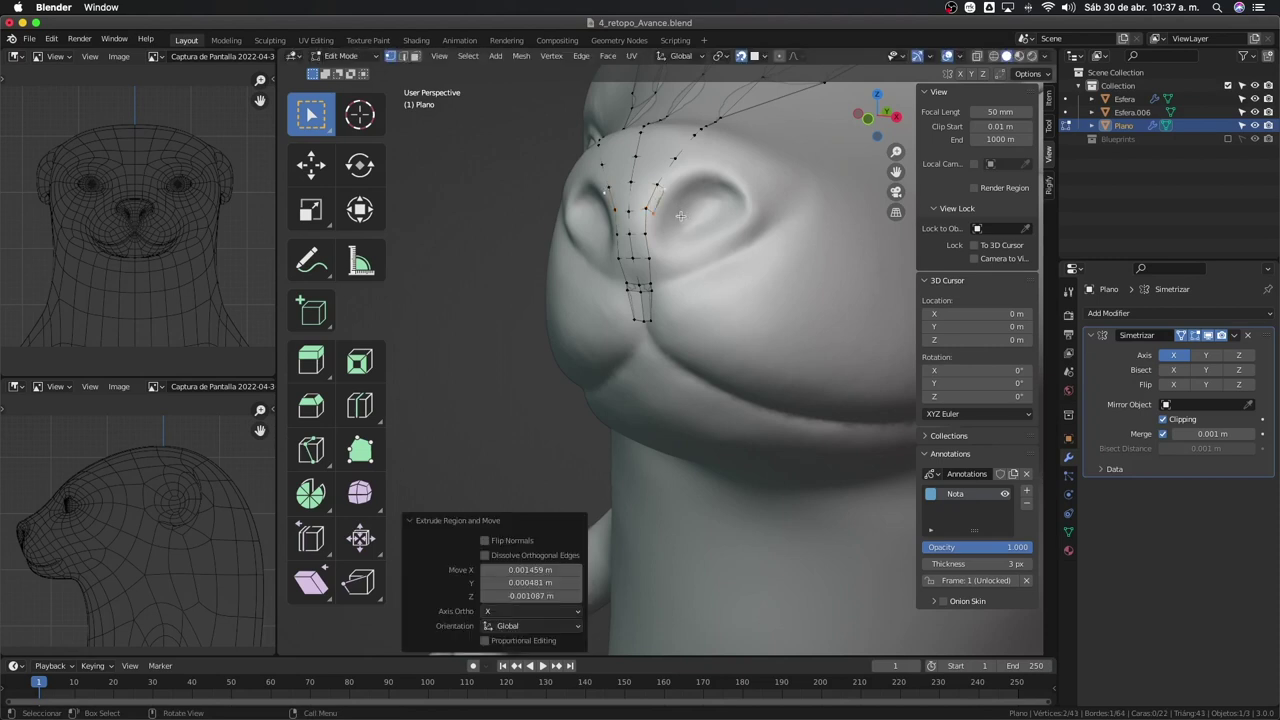
{"action": "left_click", "coordinate": [678, 213]}
{"action": "key", "text": "g"}
{"action": "left_click", "coordinate": [680, 216]}
{"action": "key", "text": "g"}
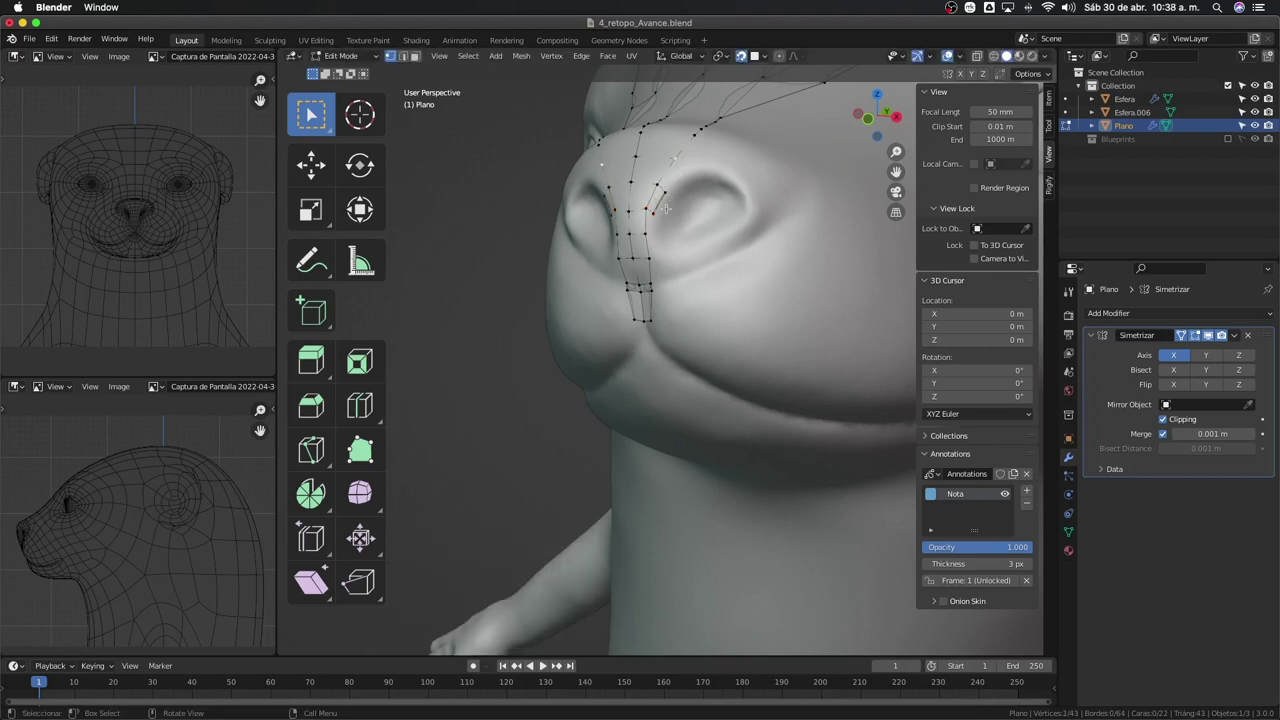
{"action": "left_click", "coordinate": [30, 39]}
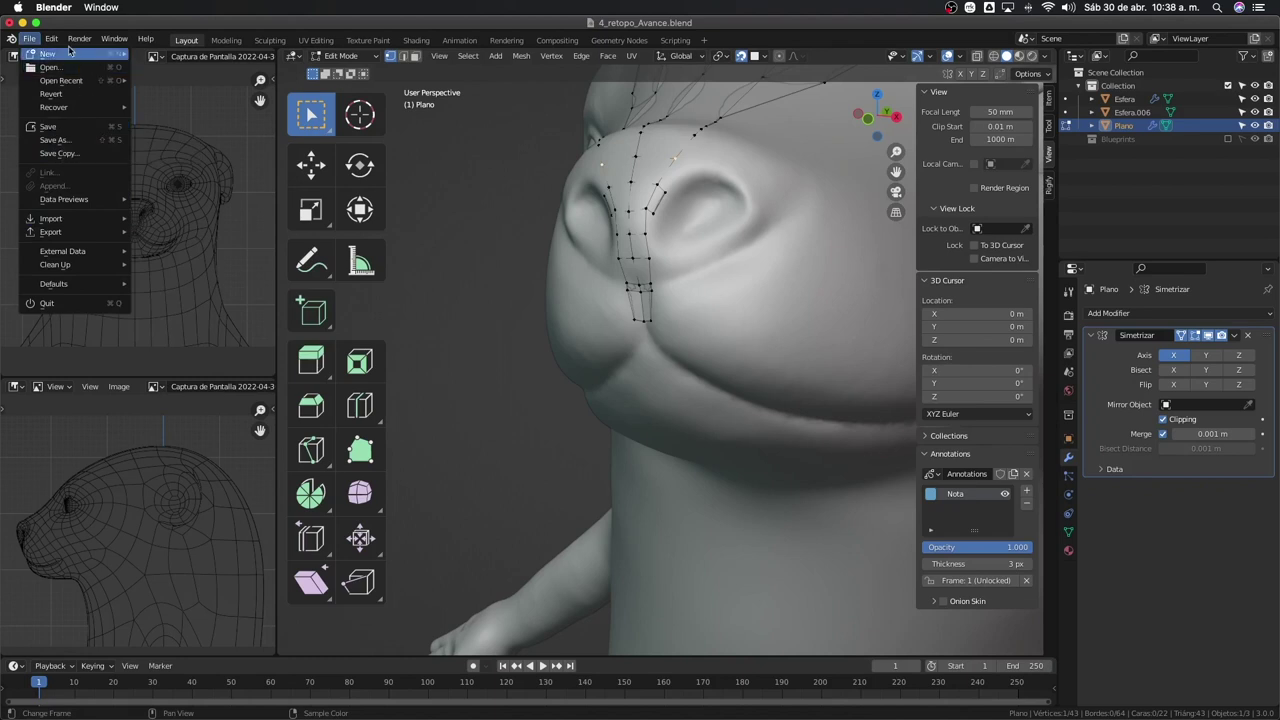
{"action": "mouse_move", "coordinate": [51, 38]}
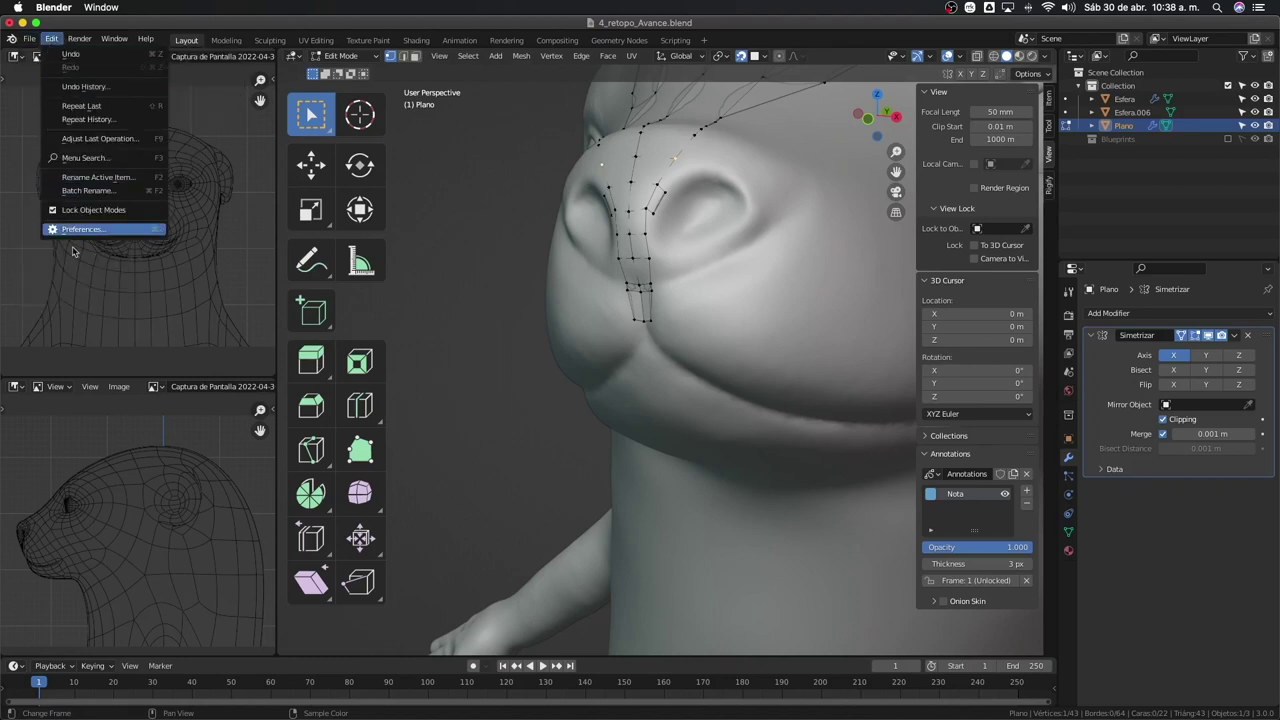
{"action": "left_click", "coordinate": [83, 230]}
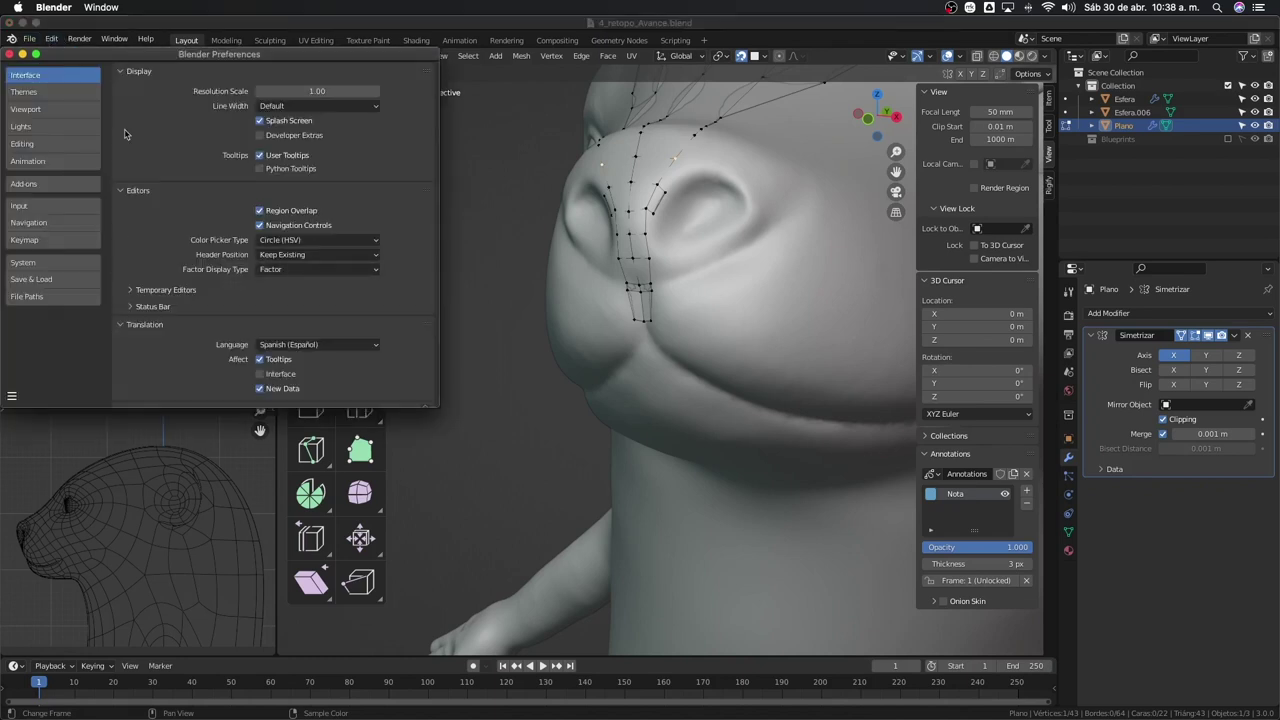
{"action": "left_click", "coordinate": [30, 186]}
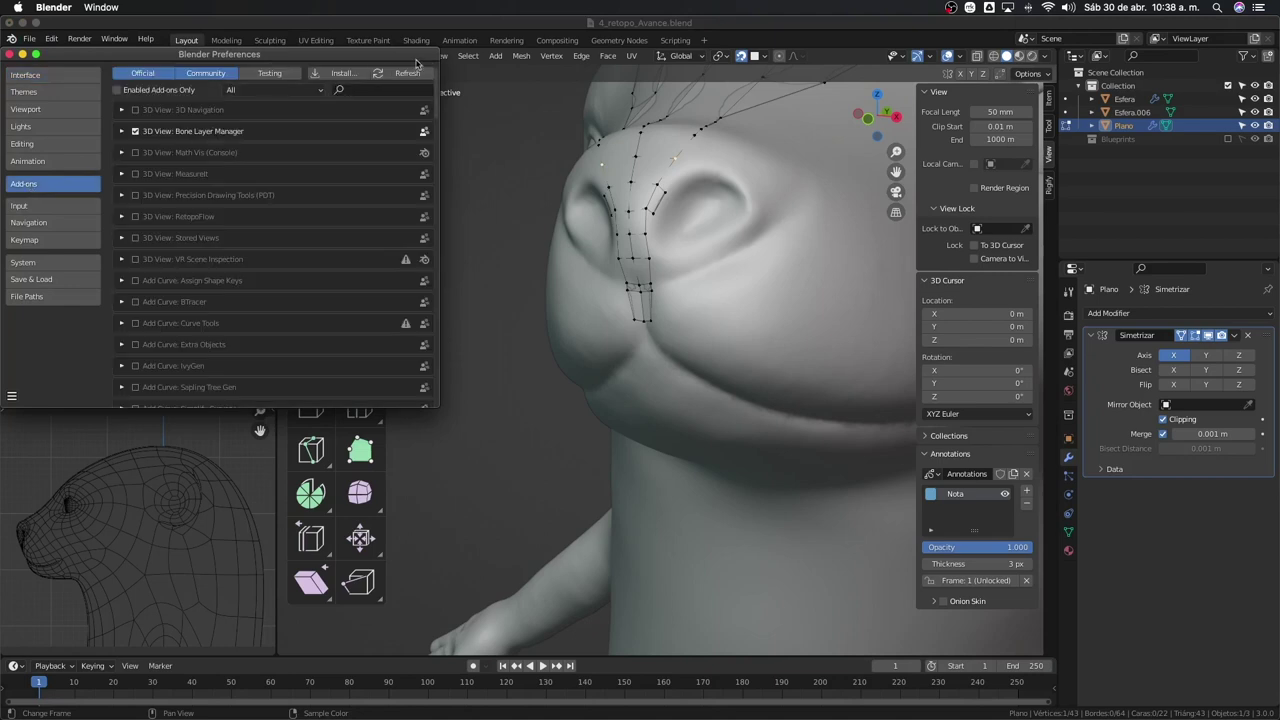
{"action": "left_click", "coordinate": [416, 91]}
{"action": "type", "text": "f2"}
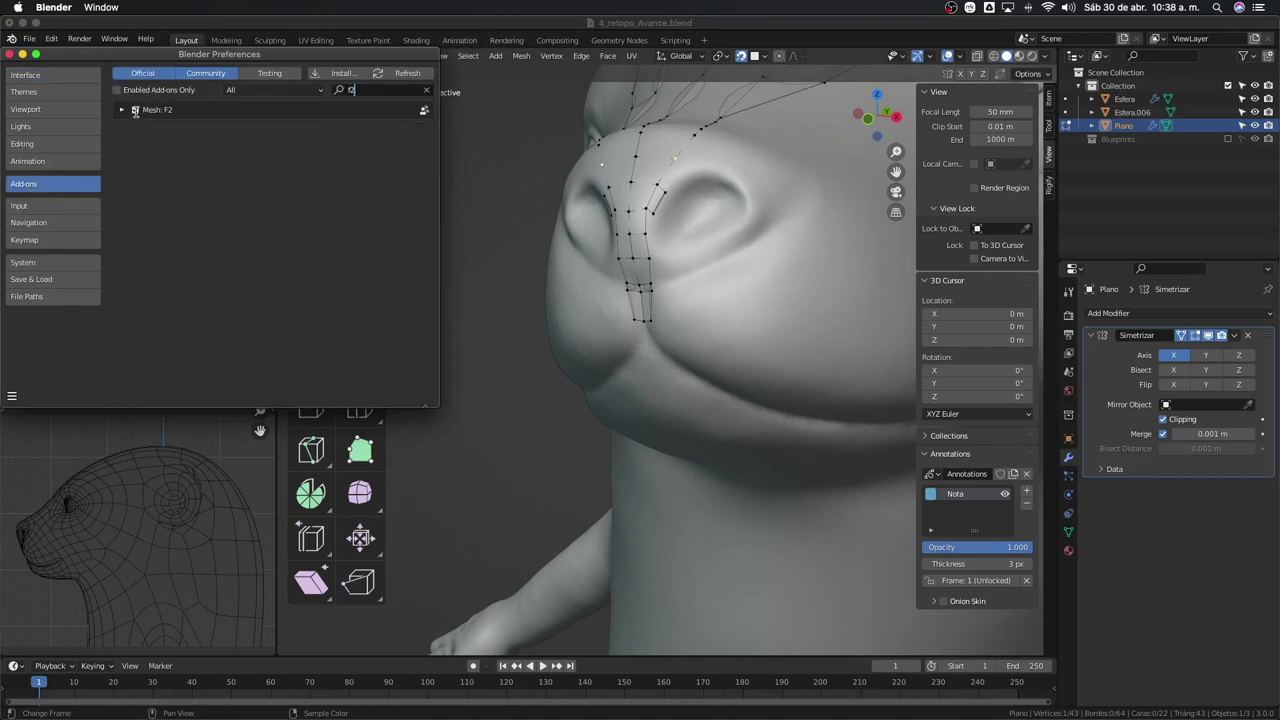
{"action": "left_click", "coordinate": [10, 54]}
{"action": "middle_click_drag", "start_coordinate": [661, 225], "coordinate": [673, 185]}
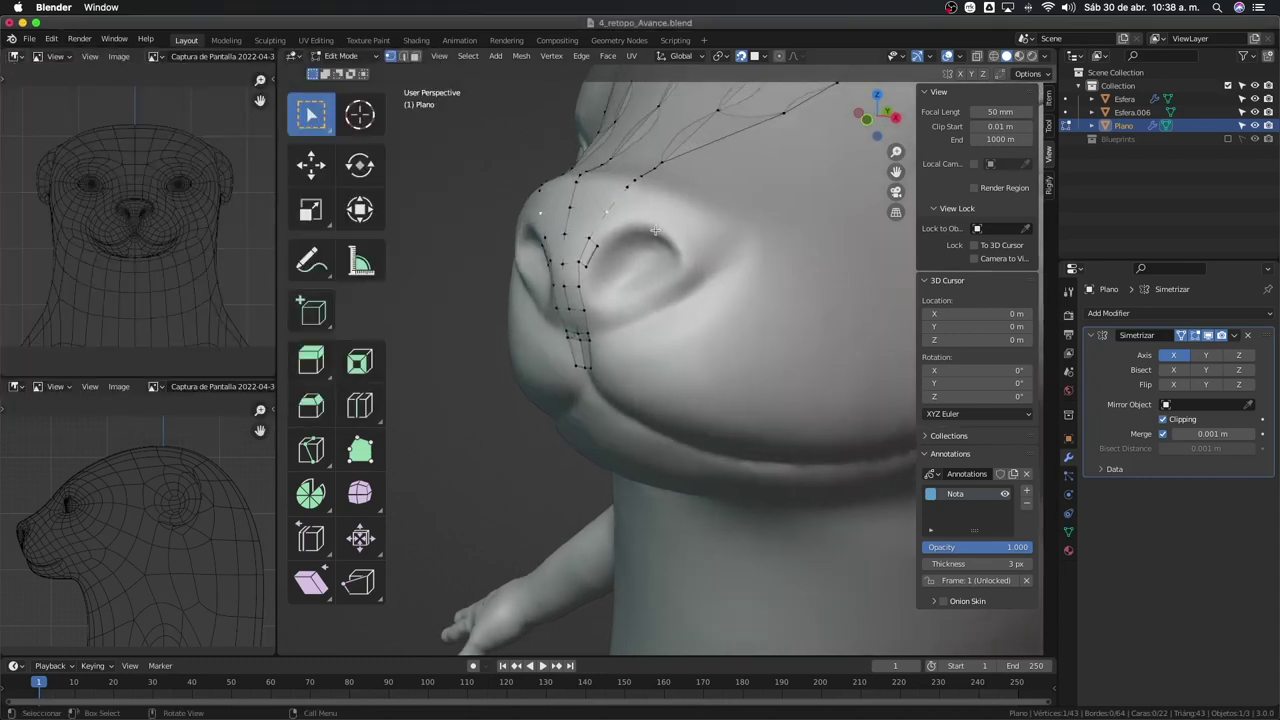
{"action": "scroll", "coordinate": [673, 180], "scroll_direction": "up", "scroll_amount": 3}
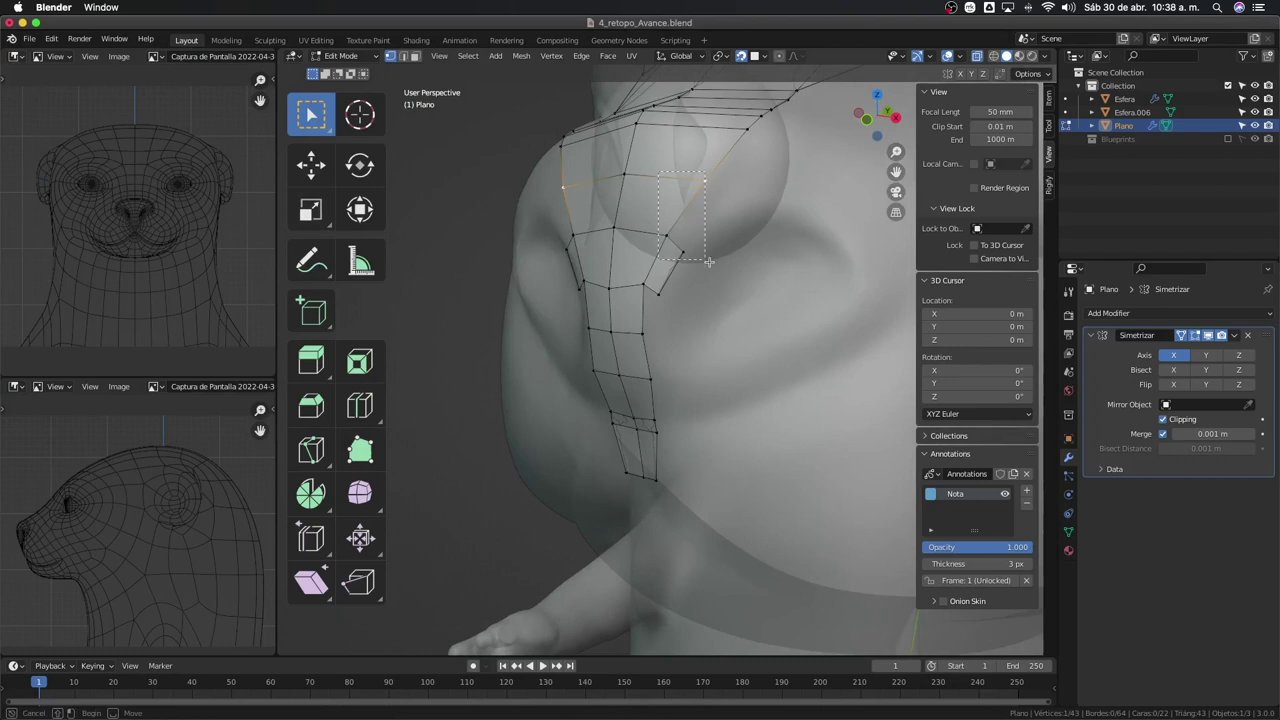
Grow the selection beside the eye, enable X-ray and switch to the Annotate tool
{"action": "key", "text": "ctrl+KP_Add"}
{"action": "mouse_move", "coordinate": [728, 270]}
{"action": "middle_mouse_down"}
{"action": "mouse_move", "coordinate": [647, 373]}
{"action": "mouse_move", "coordinate": [708, 330]}
{"action": "middle_mouse_up"}
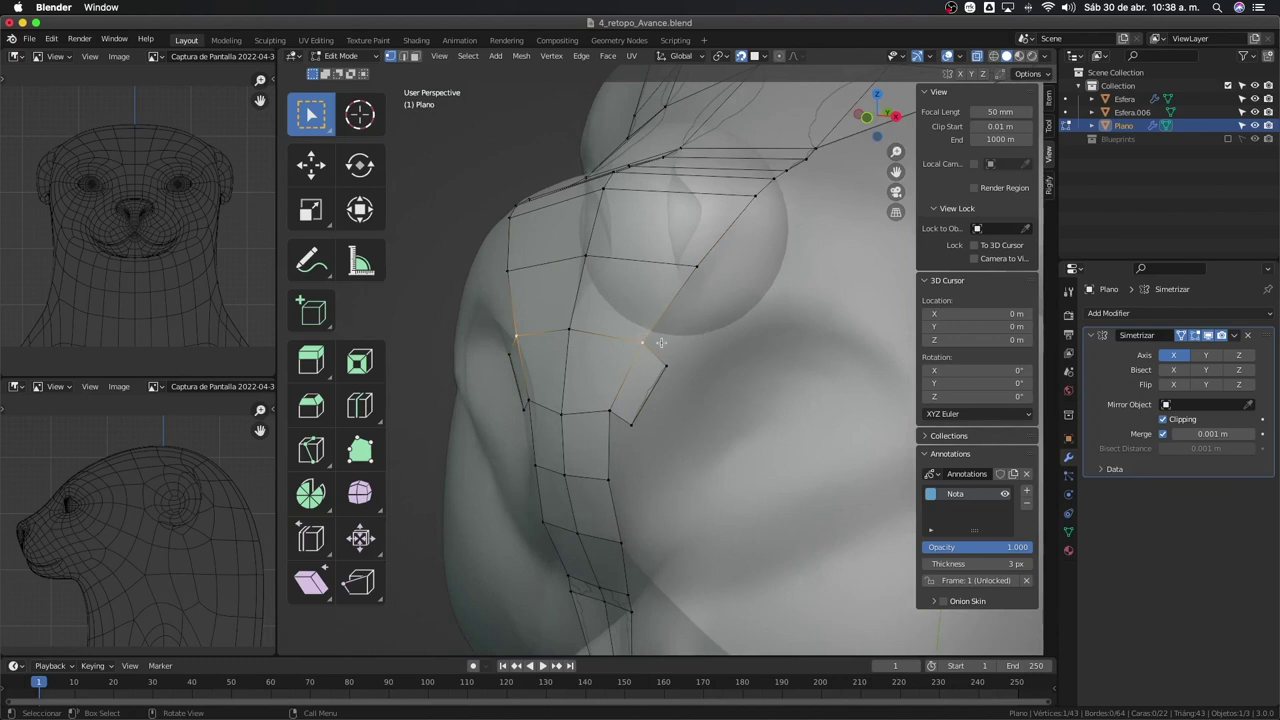
{"action": "key", "text": "alt+z"}
{"action": "key", "text": "alt+z"}
{"action": "left_click", "coordinate": [303, 271]}
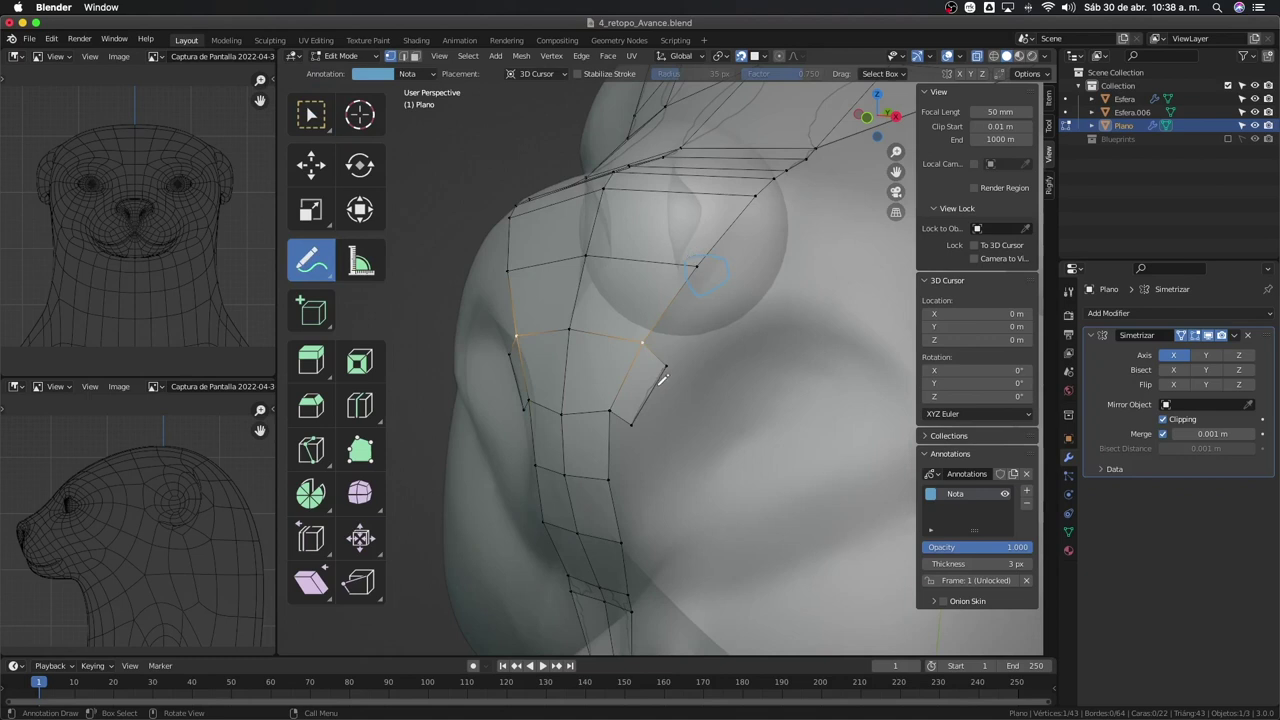
Sketch two guide strokes for the eye loop, turn X-ray off, then erase the strokes
{"action": "left_click_drag", "start_coordinate": [668, 364], "coordinate": [703, 271]}
{"action": "left_click_drag", "start_coordinate": [721, 290], "coordinate": [684, 378]}
{"action": "key", "text": "alt+z"}
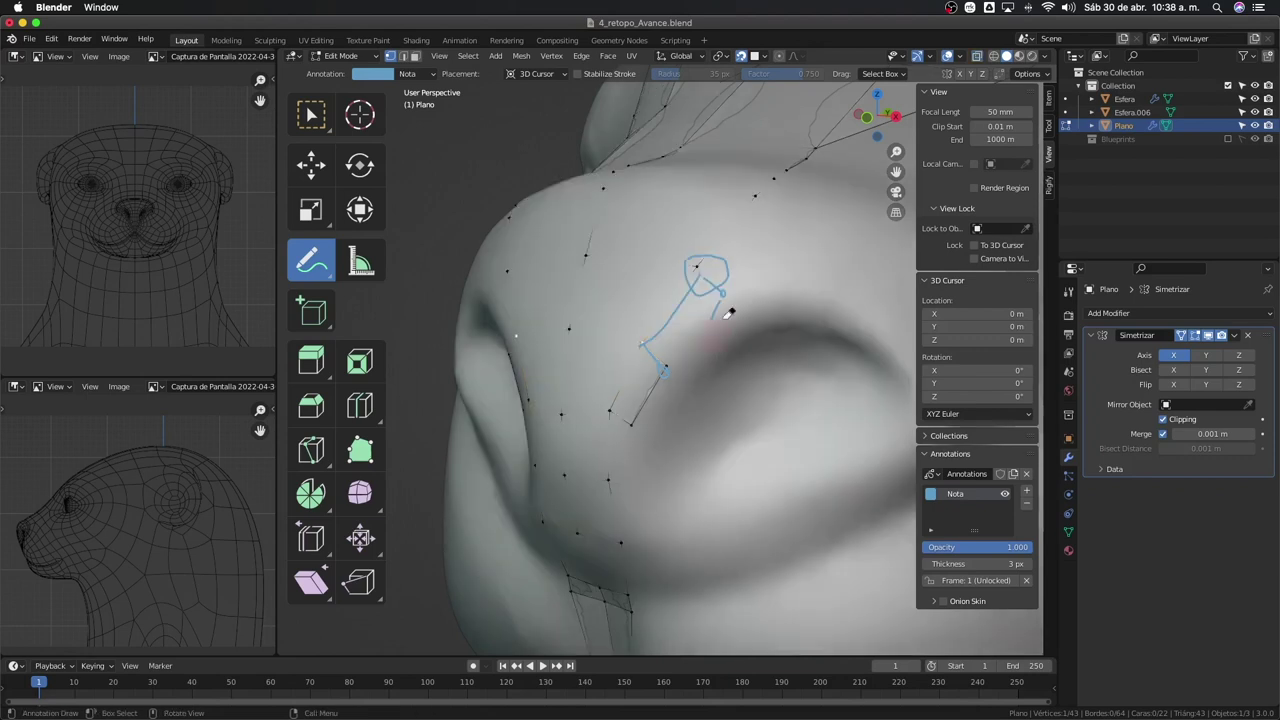
{"action": "left_click_drag", "start_coordinate": [735, 255], "coordinate": [666, 334], "text": "ctrl"}
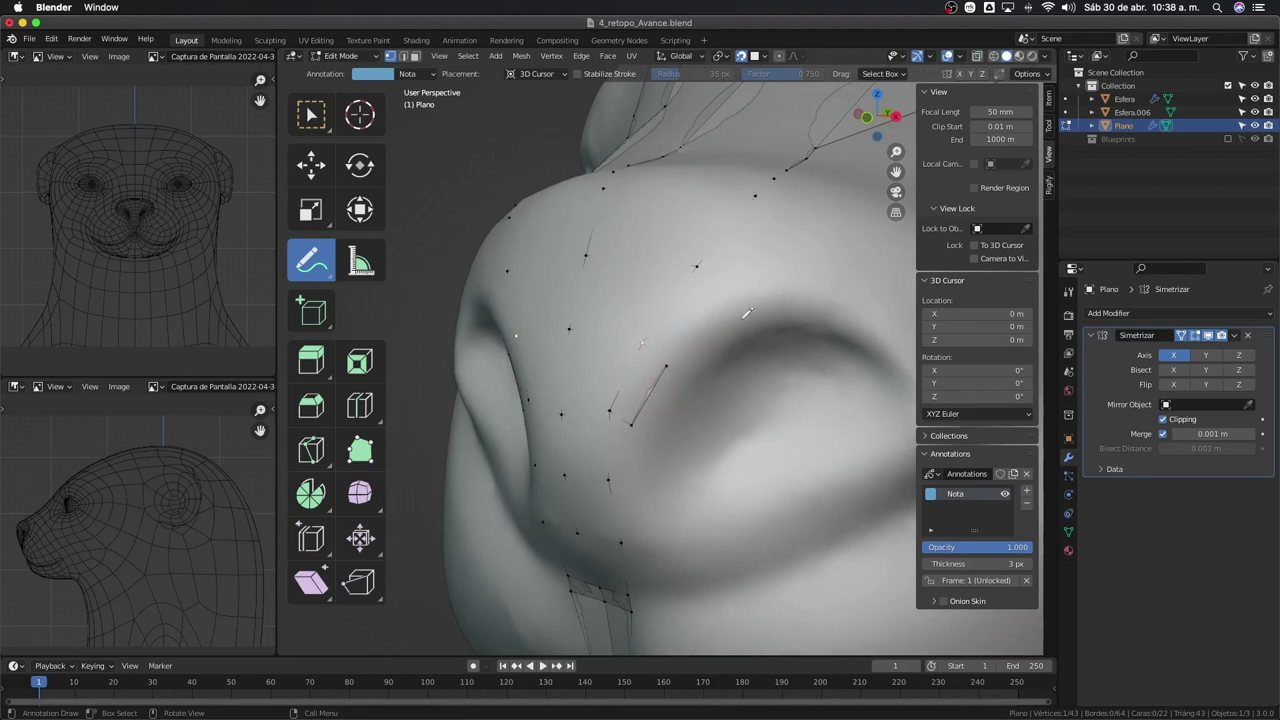
Extrude the strip's edge vertices around the eye and fill a new quad face
{"action": "left_click", "coordinate": [309, 118]}
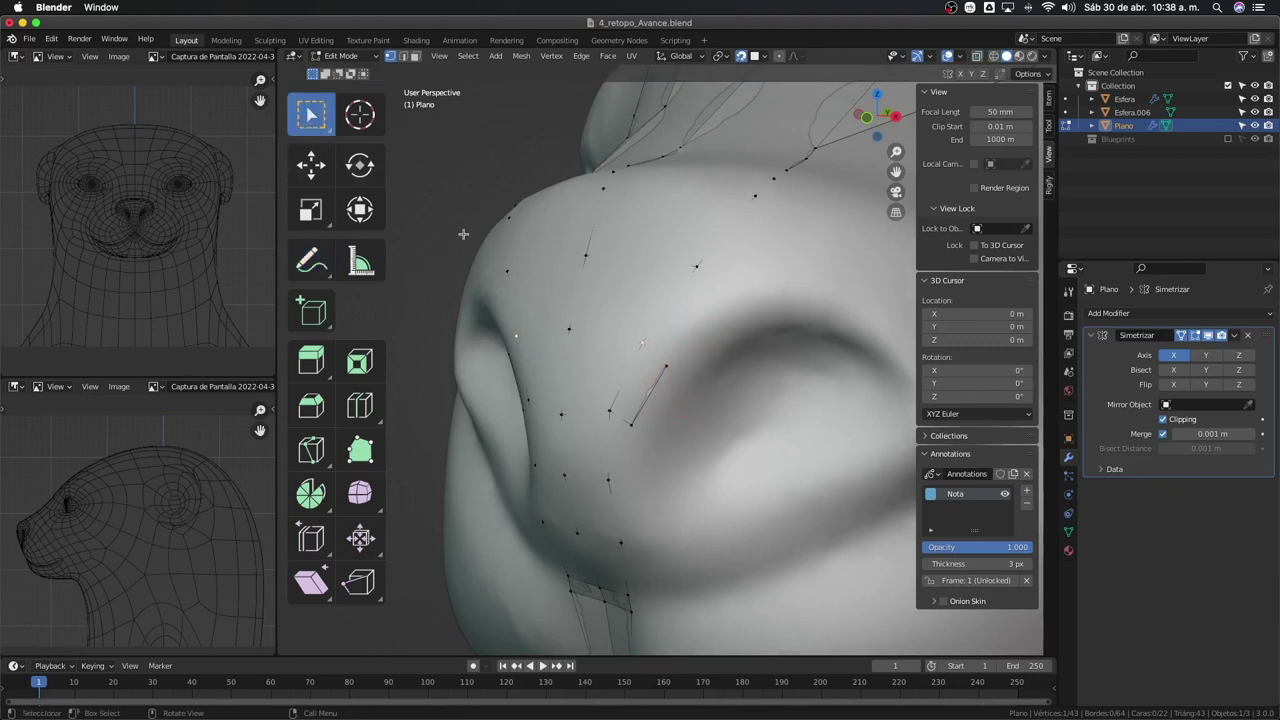
{"action": "left_click", "coordinate": [695, 262], "text": "shift"}
{"action": "key", "text": "alt+z"}
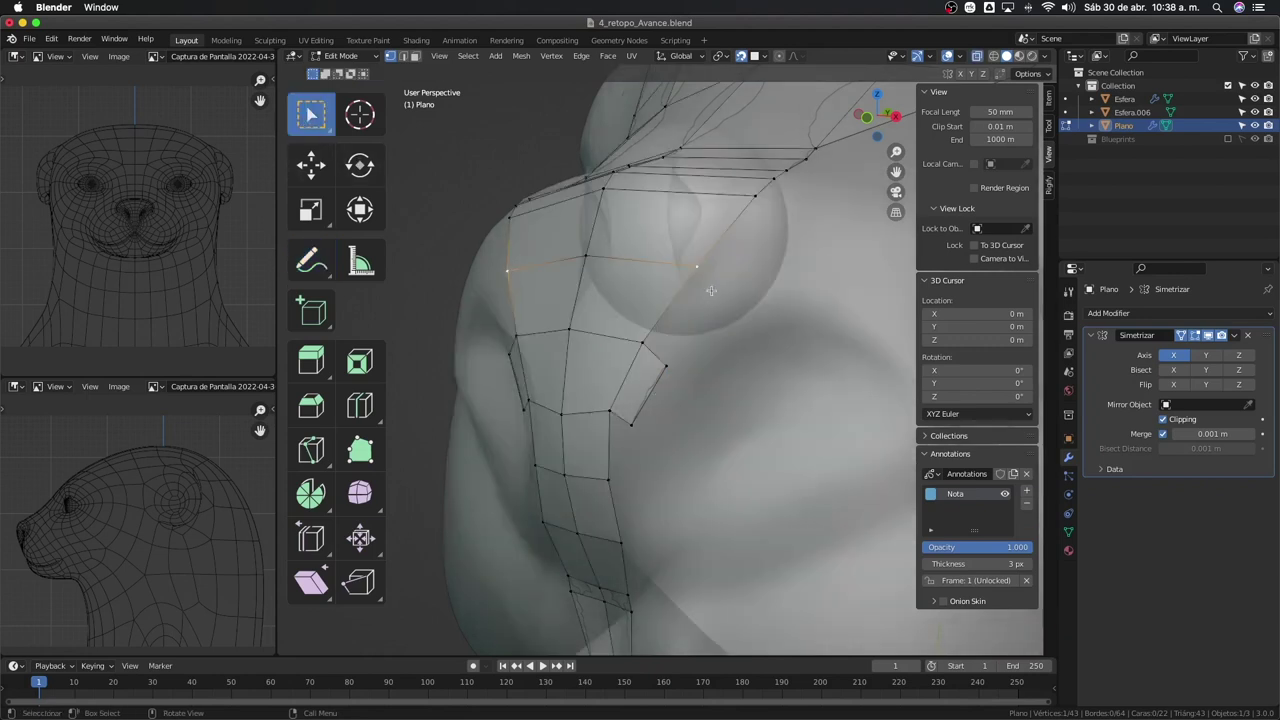
{"action": "key", "text": "e"}
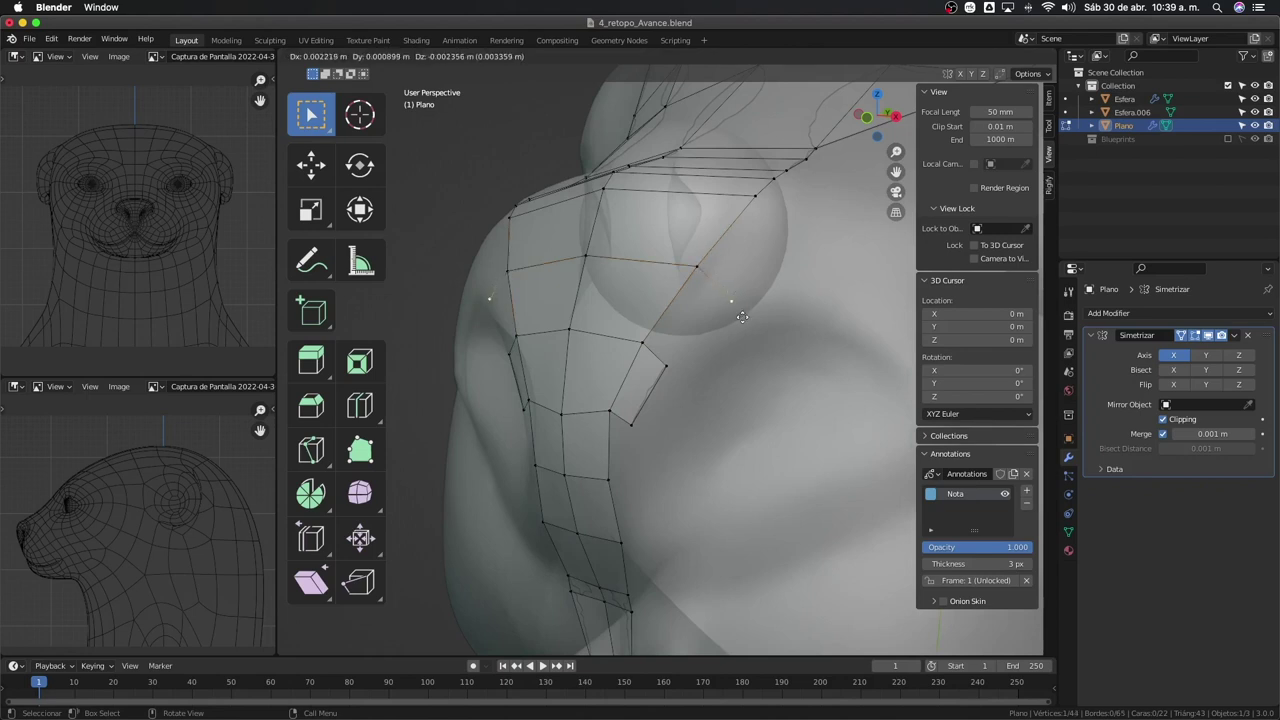
{"action": "left_click", "coordinate": [740, 312]}
{"action": "left_click", "coordinate": [675, 376], "text": "shift"}
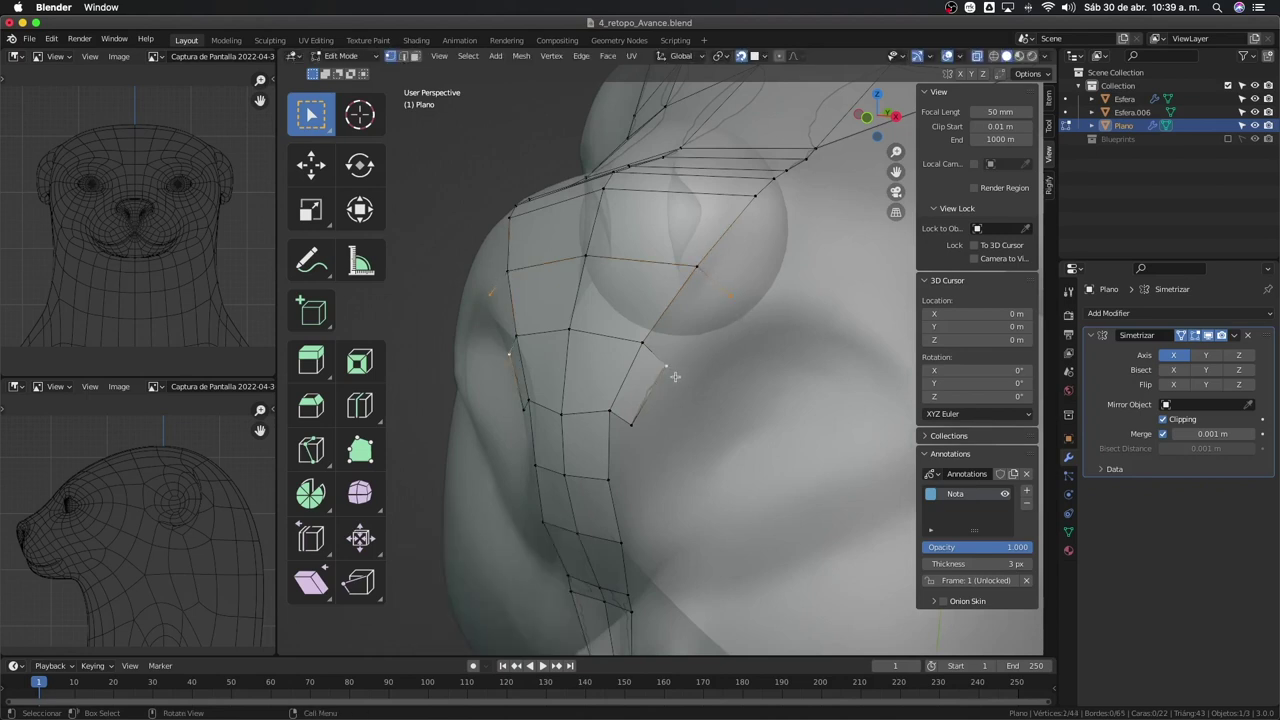
{"action": "left_click", "coordinate": [686, 356], "text": "shift"}
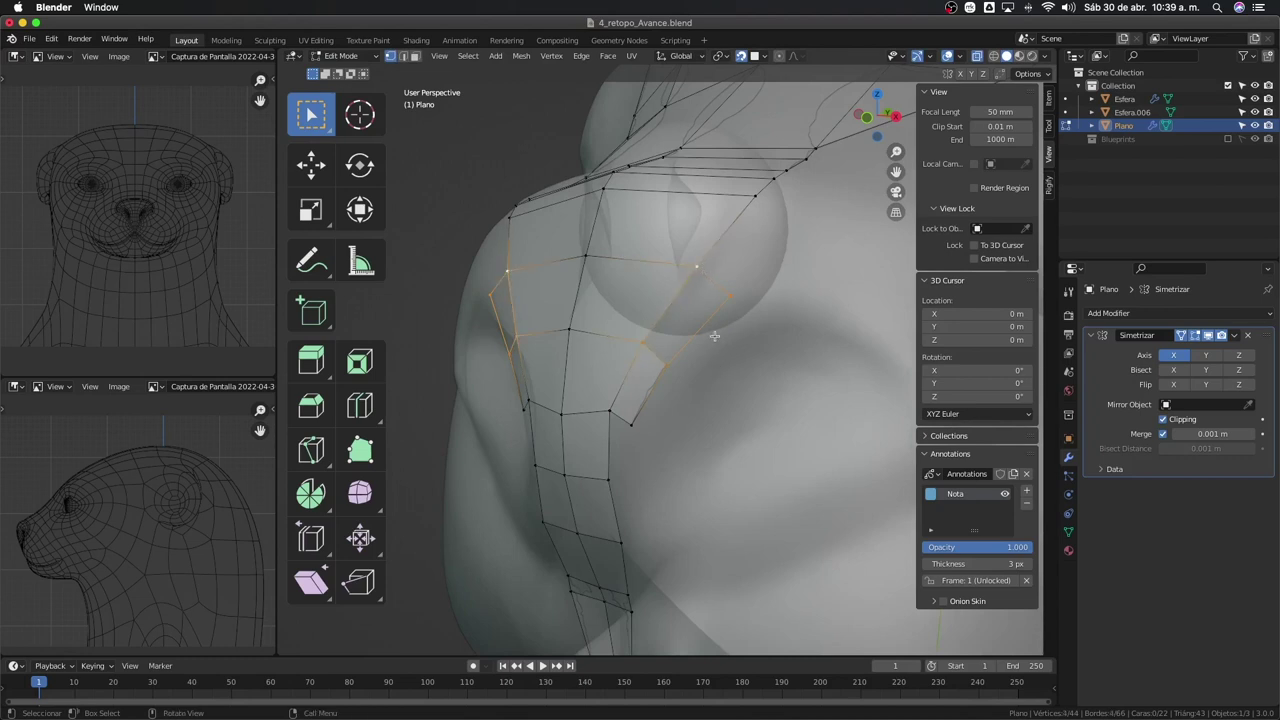
{"action": "key", "text": "f"}
Add a vertex extending the edge above the eye and drop it onto the eye rim
{"action": "middle_click_drag", "start_coordinate": [713, 372], "coordinate": [681, 372]}
{"action": "left_click", "coordinate": [672, 282]}
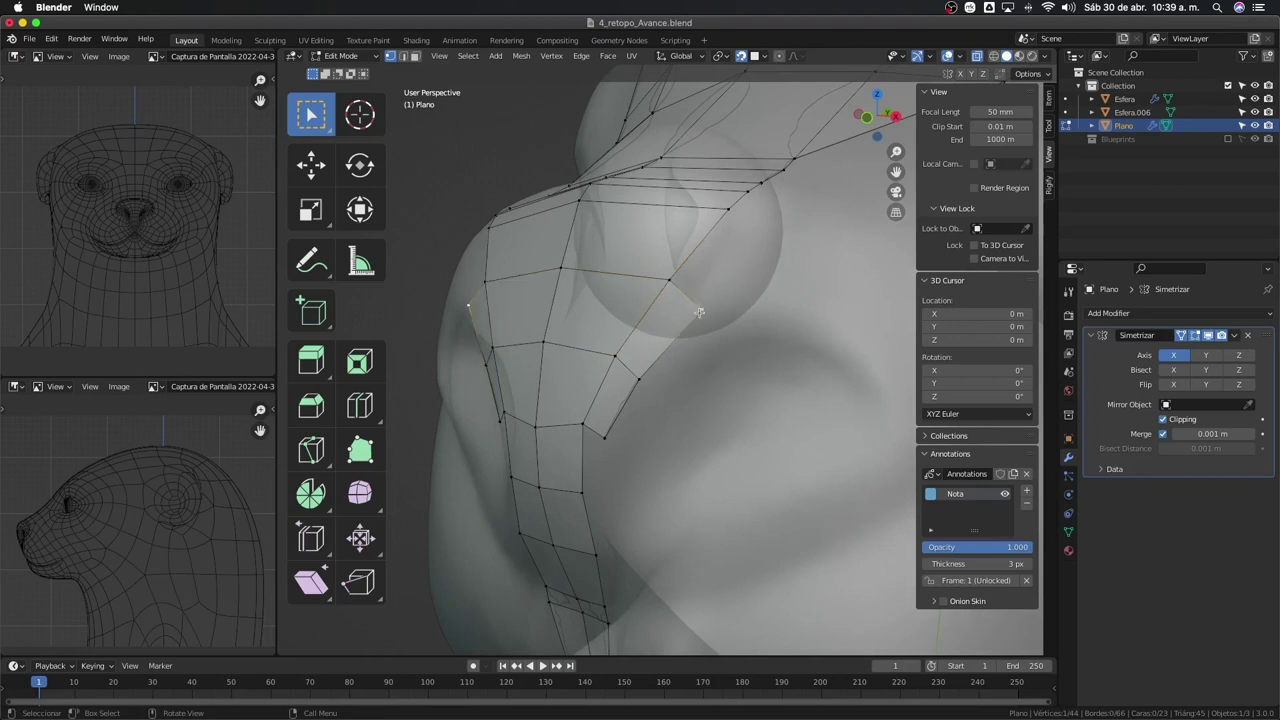
{"action": "left_click", "coordinate": [700, 313]}
{"action": "left_click", "coordinate": [672, 283]}
{"action": "right_click", "coordinate": [724, 263], "text": "ctrl"}
{"action": "left_click_drag", "start_coordinate": [724, 263], "coordinate": [724, 318]}
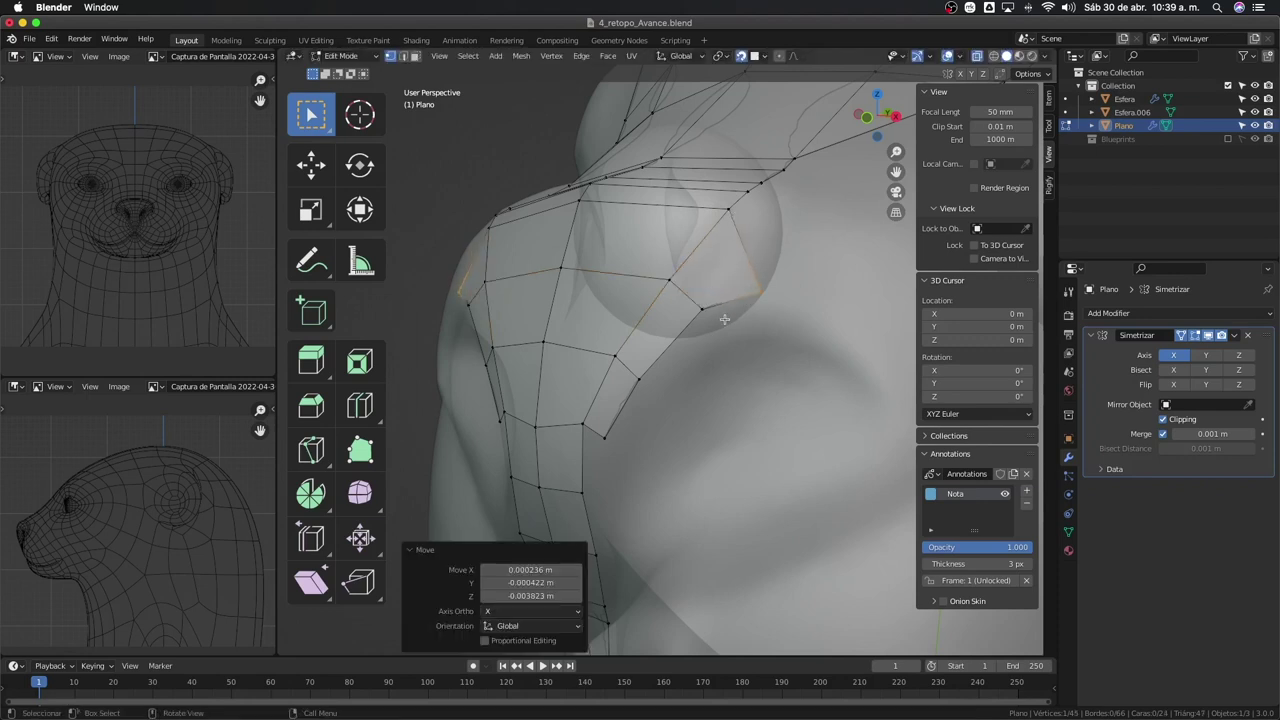
{"action": "left_click", "coordinate": [720, 208]}
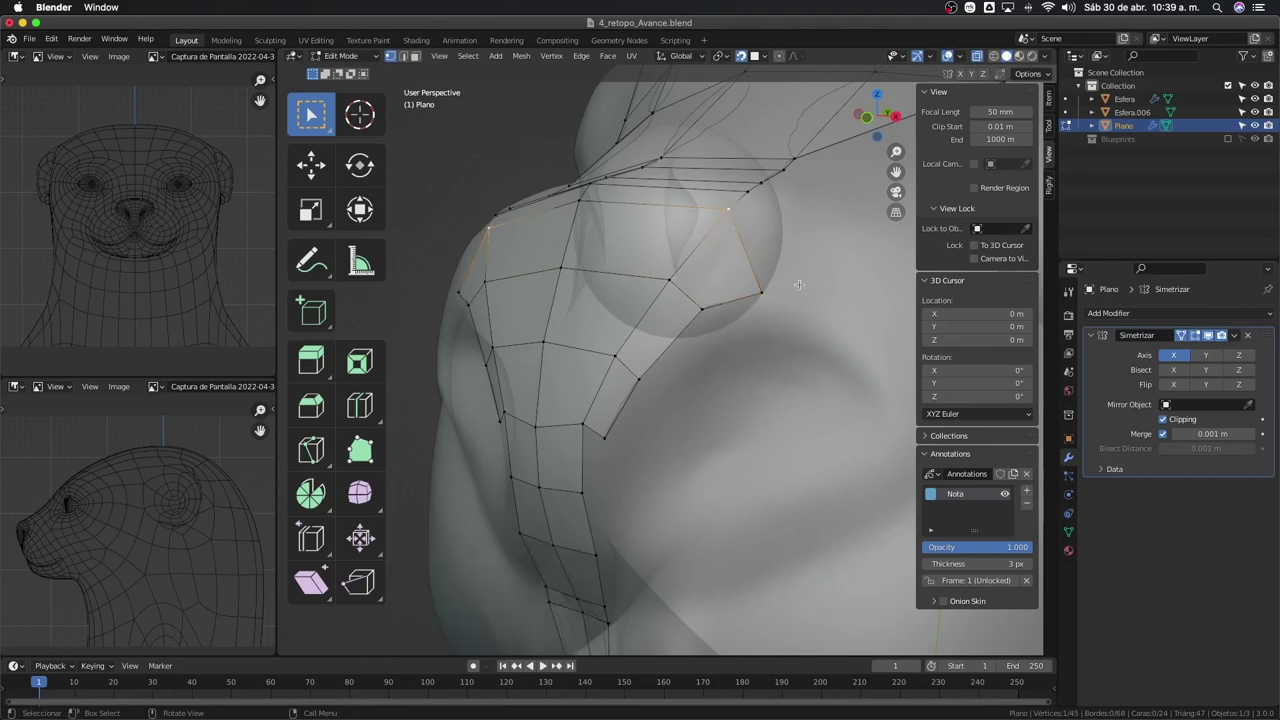
{"action": "middle_click_drag", "start_coordinate": [770, 287], "coordinate": [619, 393]}
Move a vertex onto the sculpt over the eye, then trial edge-row extrusions and delete the extras
{"action": "middle_click_drag", "start_coordinate": [633, 358], "coordinate": [620, 420]}
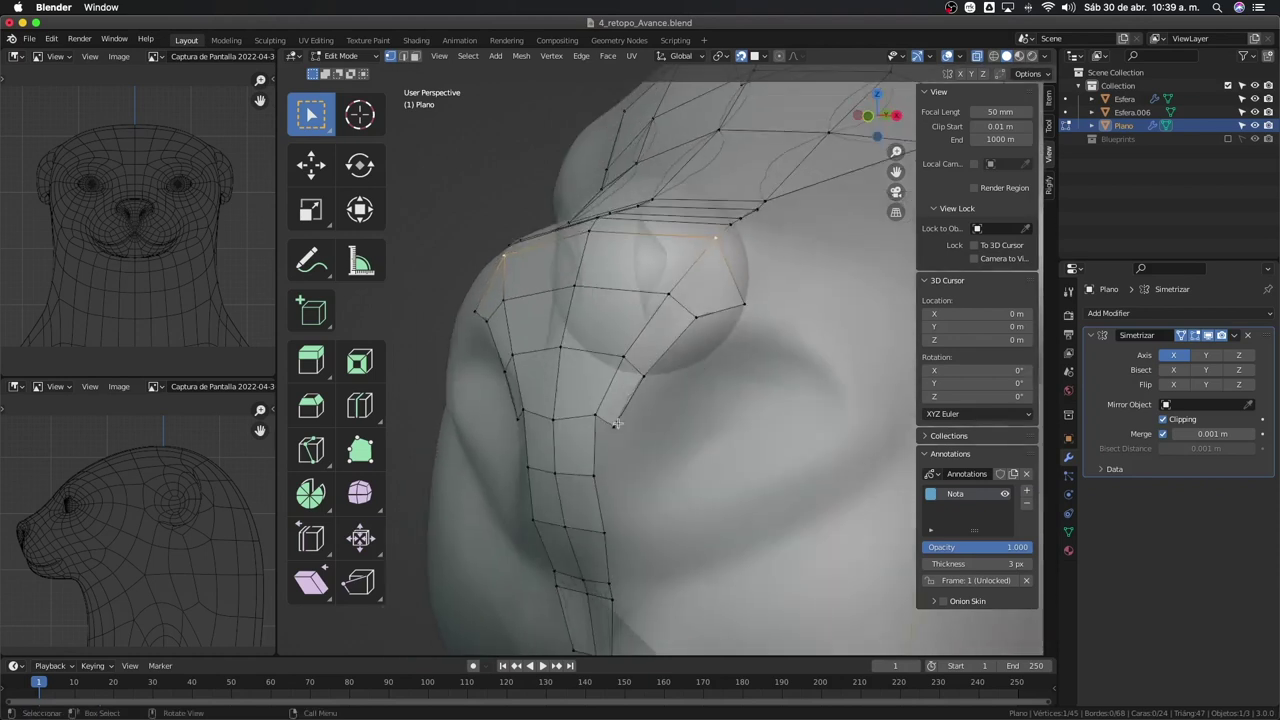
{"action": "left_click_drag", "start_coordinate": [618, 414], "coordinate": [597, 425]}
{"action": "left_click", "coordinate": [597, 418], "text": "alt"}
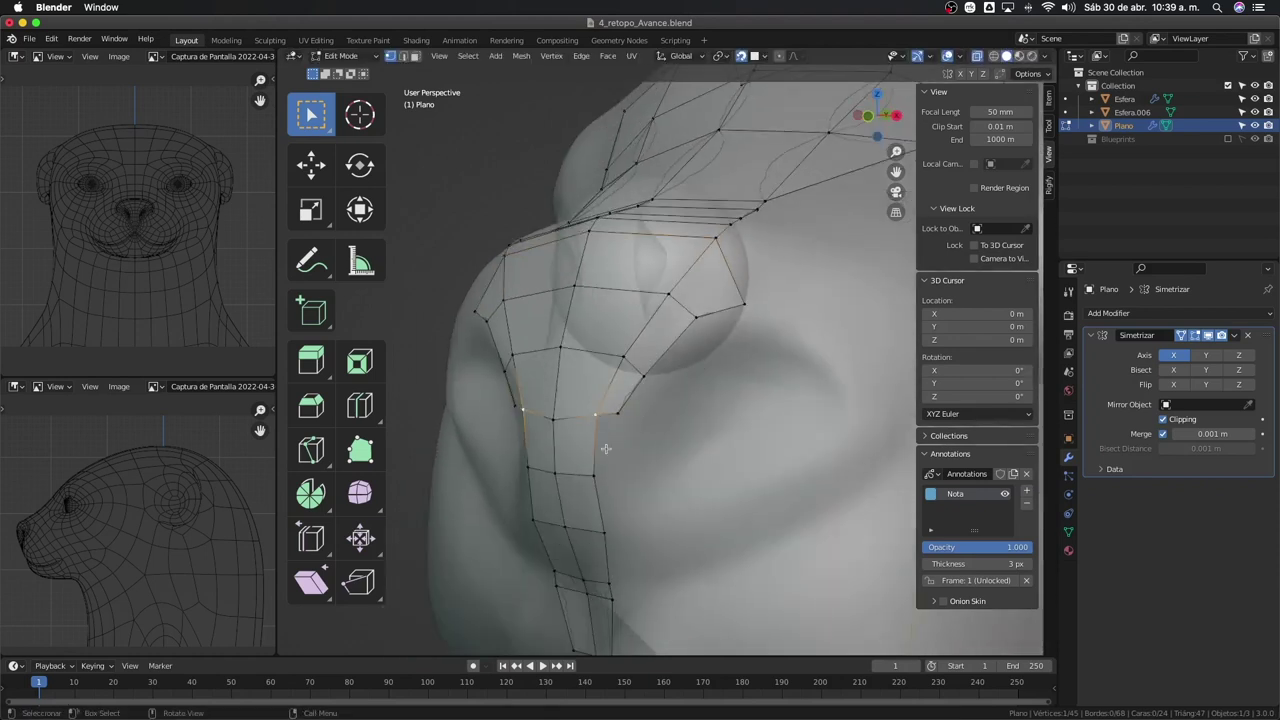
{"action": "key", "text": "e"}
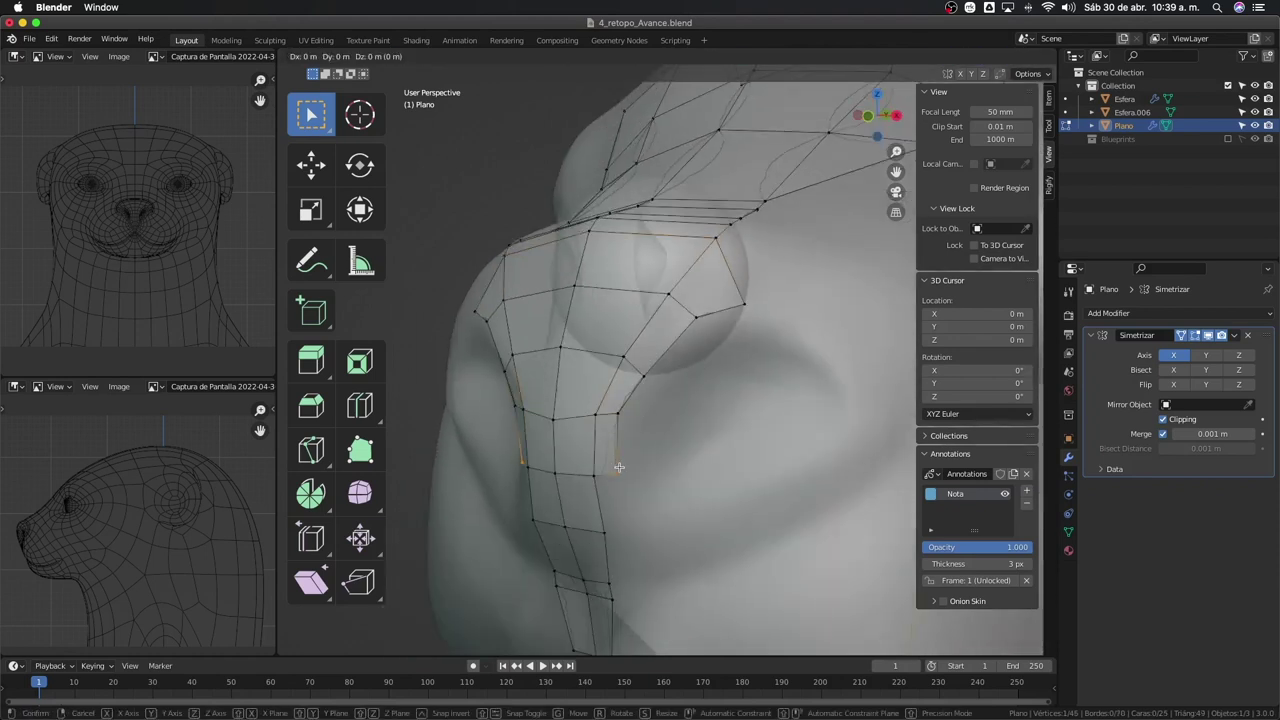
{"action": "right_click", "coordinate": [620, 466]}
{"action": "key", "text": "ctrl+z"}
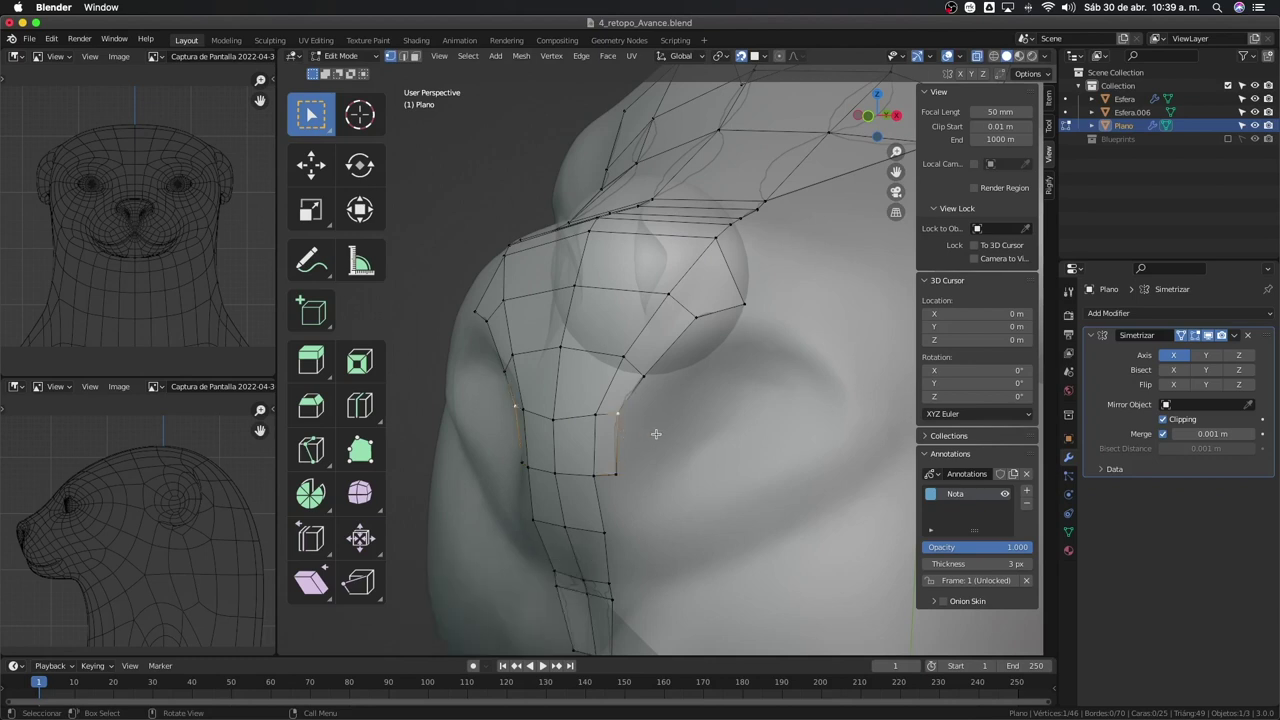
{"action": "left_click", "coordinate": [651, 375], "text": "alt"}
{"action": "key", "text": "e"}
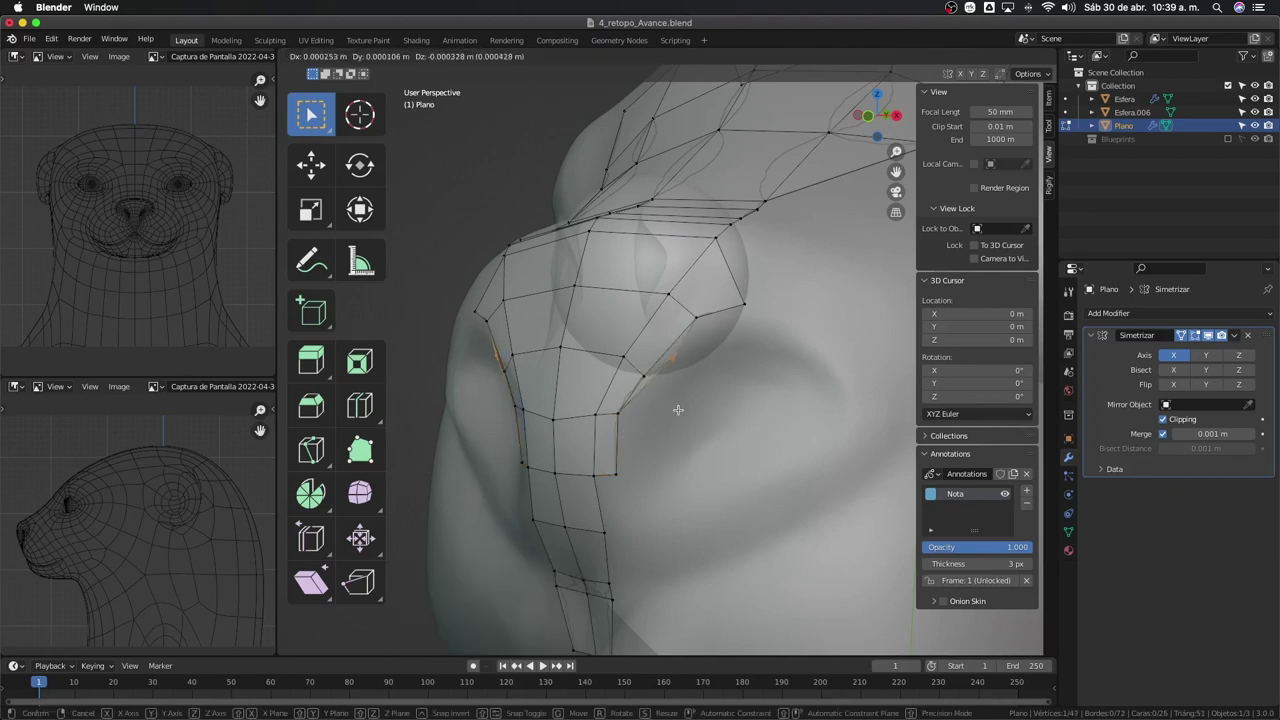
{"action": "left_click", "coordinate": [667, 443]}
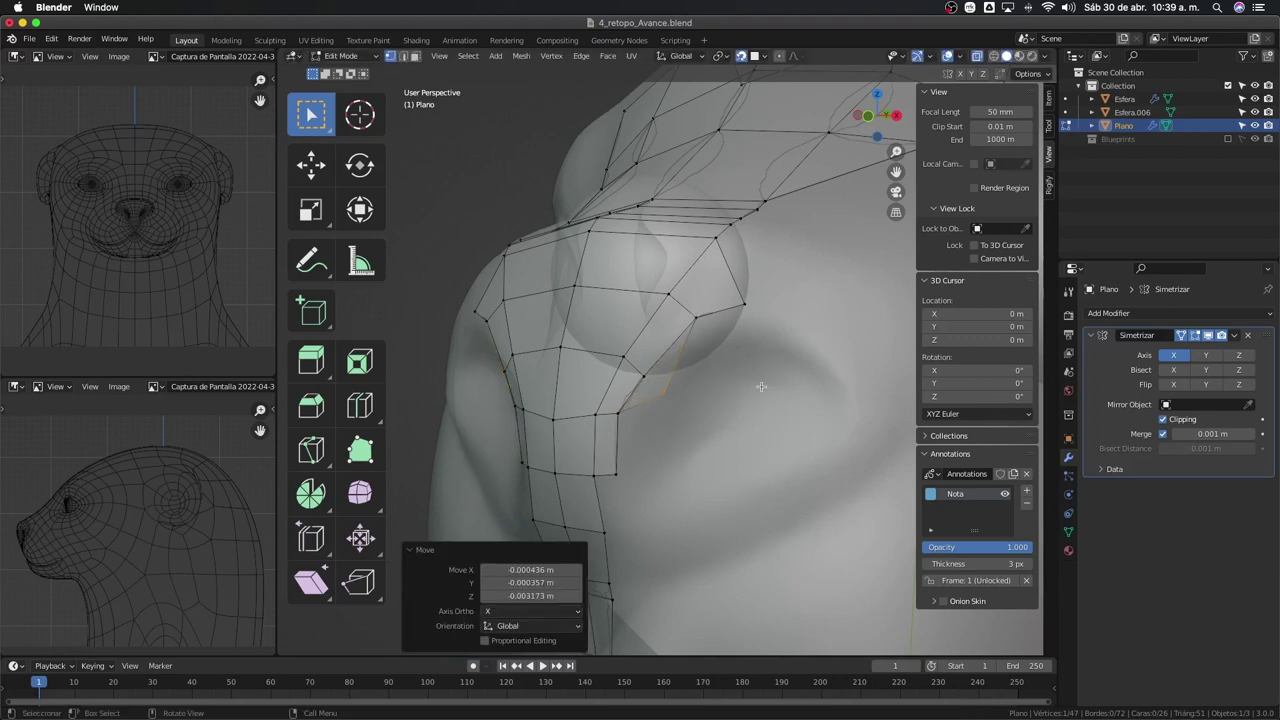
{"action": "key", "text": "x"}
{"action": "left_click", "coordinate": [698, 394]}
{"action": "left_click", "coordinate": [632, 376]}
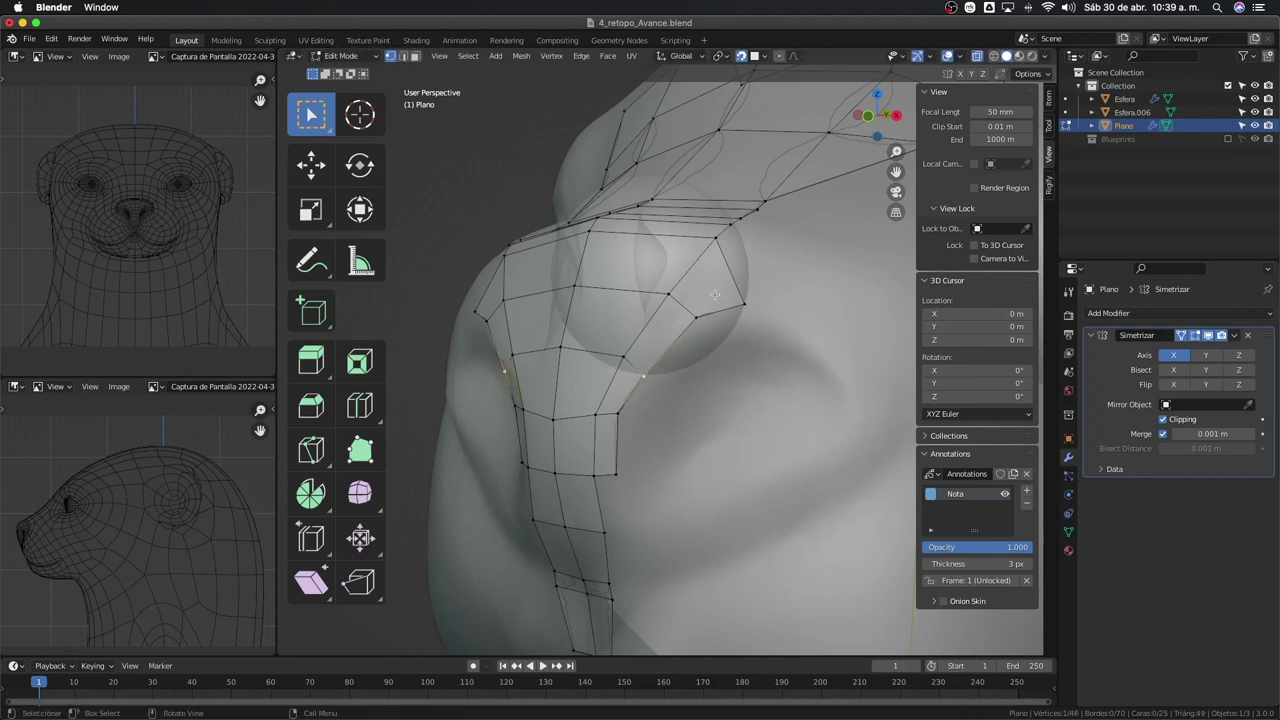
Undo a stray vertex extrusion and nudge the eye-side edge row onto the surface
{"action": "left_click", "coordinate": [743, 303]}
{"action": "key", "text": "e"}
{"action": "key", "text": "Escape"}
{"action": "key", "text": "ctrl+z"}
{"action": "mouse_move", "coordinate": [682, 439]}
{"action": "middle_mouse_down"}
{"action": "mouse_move", "coordinate": [643, 418]}
{"action": "mouse_move", "coordinate": [611, 343]}
{"action": "middle_mouse_up"}
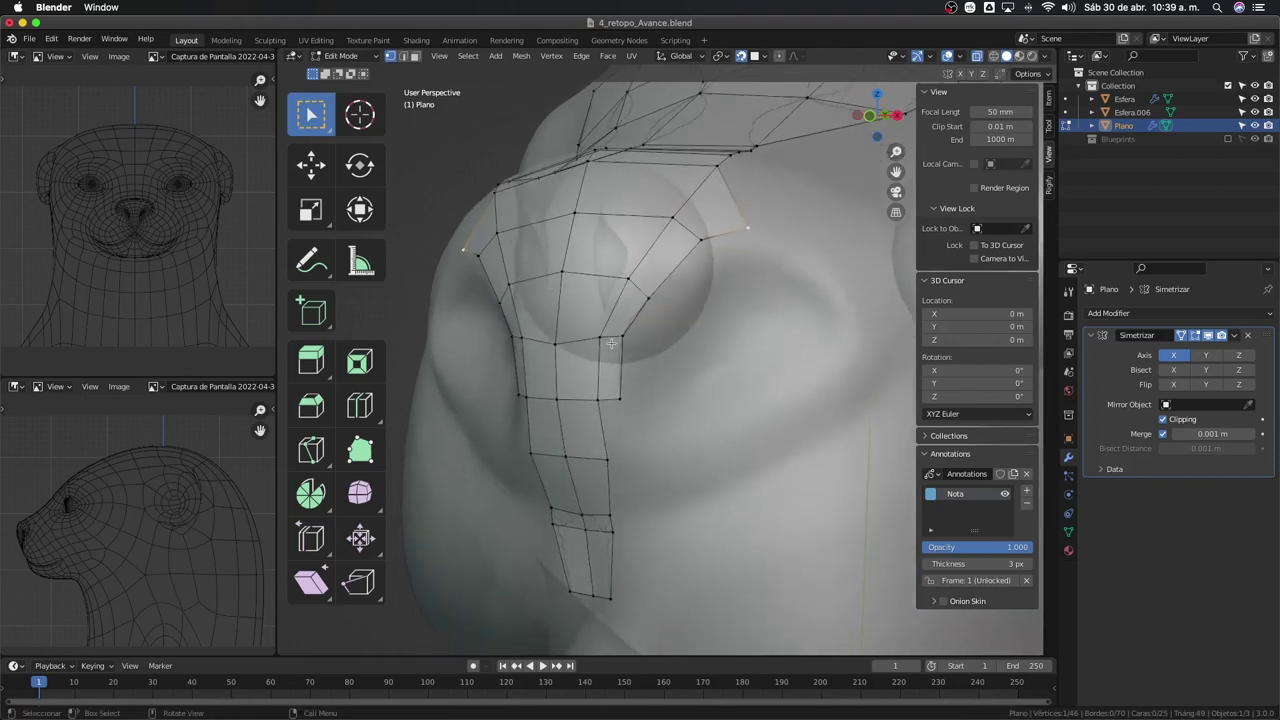
{"action": "left_click_drag", "start_coordinate": [608, 341], "coordinate": [610, 338], "text": "alt"}
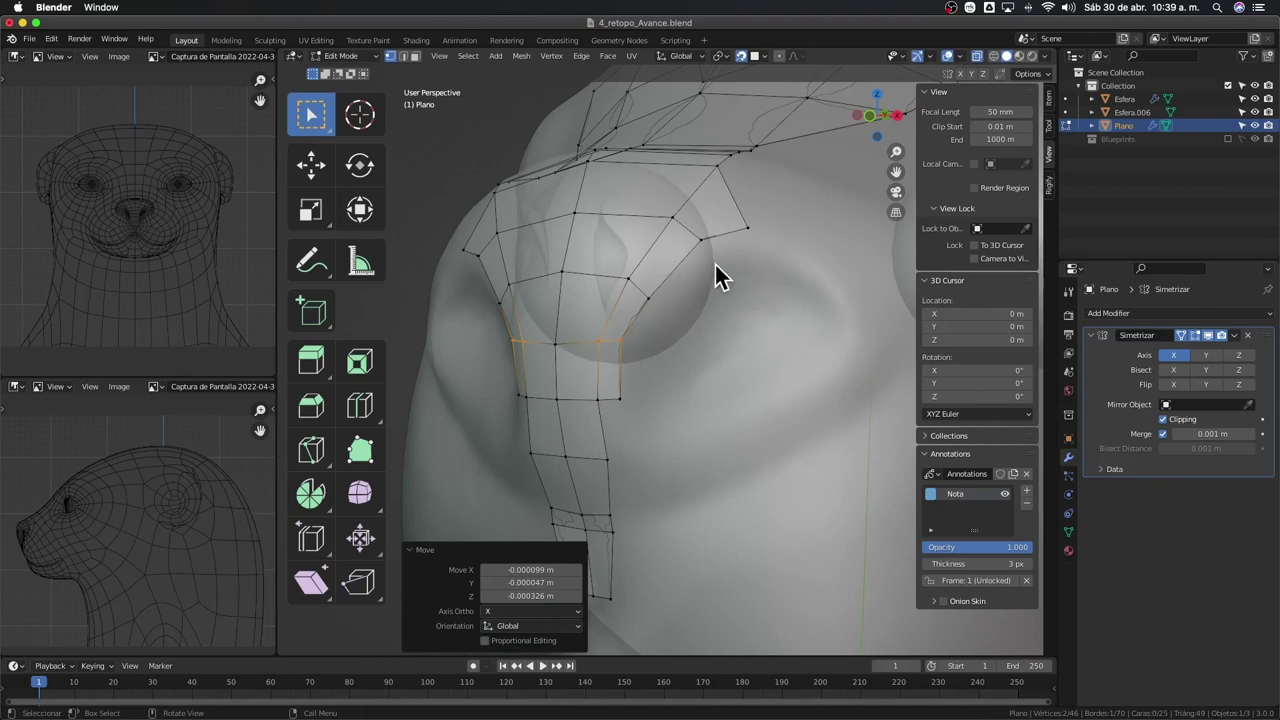
Snap the strip's eye-side vertices one by one onto the sculpt surface
{"action": "left_click", "coordinate": [652, 361]}
{"action": "key", "text": "KP_Decimal"}
{"action": "key", "text": "g"}
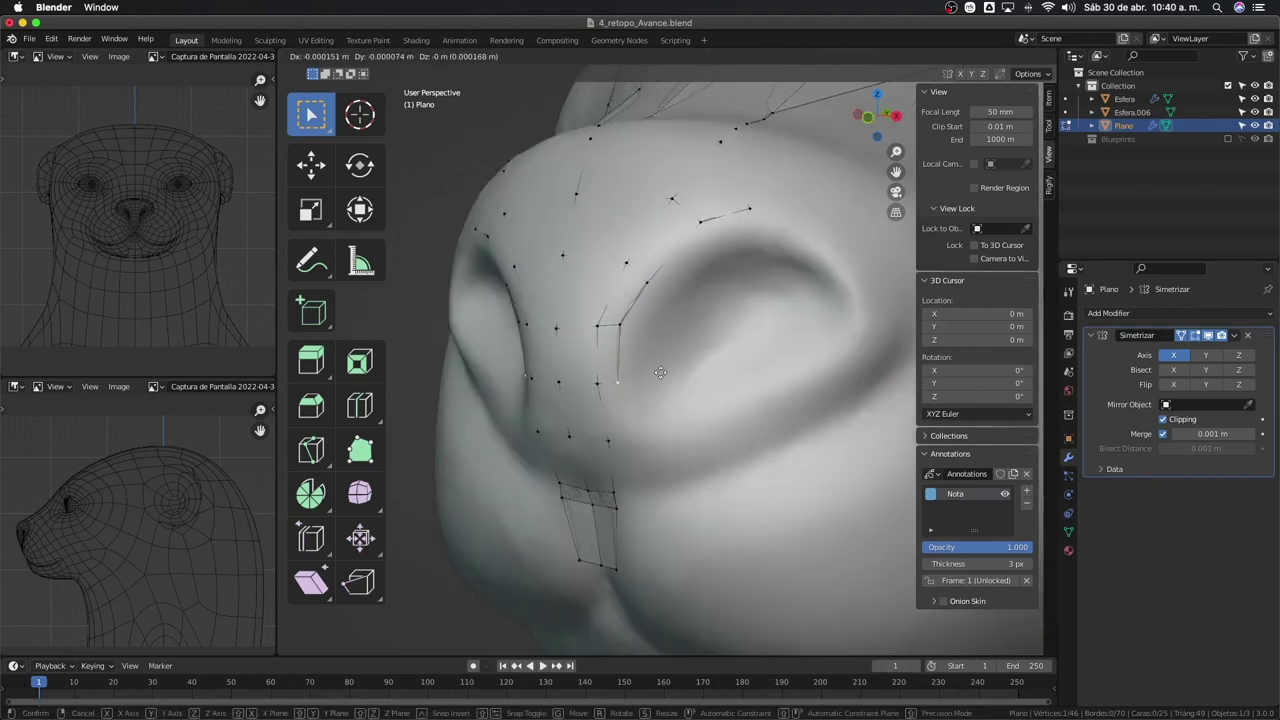
{"action": "left_click", "coordinate": [662, 372]}
{"action": "middle_click_drag", "start_coordinate": [662, 372], "coordinate": [709, 306]}
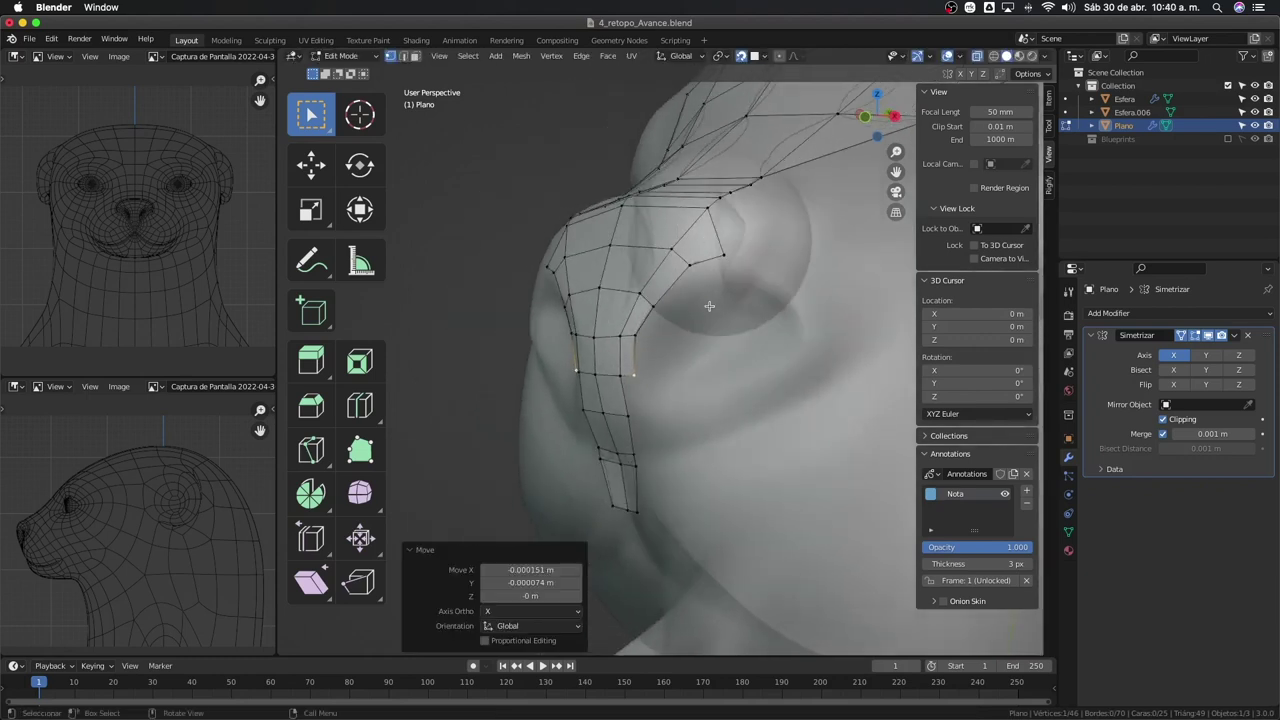
{"action": "left_click", "coordinate": [693, 266]}
{"action": "key", "text": "g"}
{"action": "left_click", "coordinate": [703, 294]}
{"action": "left_click", "coordinate": [723, 256]}
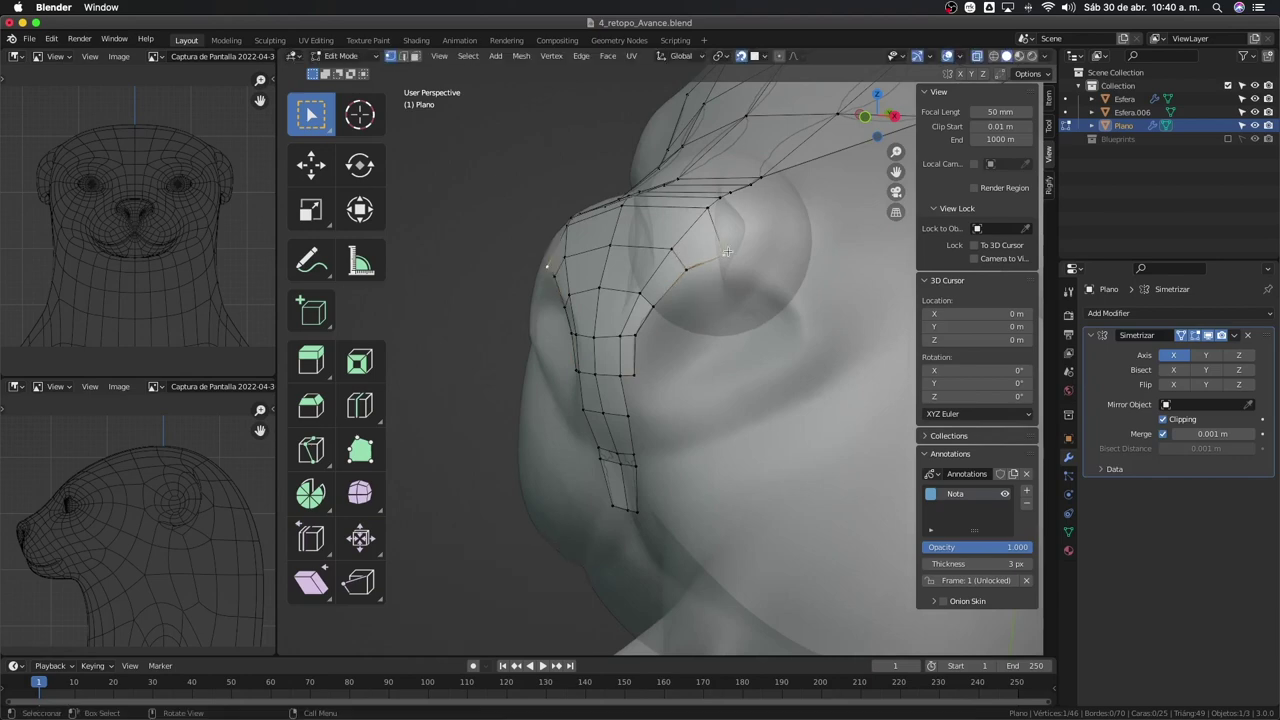
{"action": "key", "text": "g"}
{"action": "left_click", "coordinate": [732, 275]}
Slide a lower-row edge onto the surface and nudge the selection, checking from the front
{"action": "mouse_move", "coordinate": [732, 275]}
{"action": "middle_mouse_down"}
{"action": "mouse_move", "coordinate": [733, 337]}
{"action": "mouse_move", "coordinate": [658, 226]}
{"action": "middle_mouse_up"}
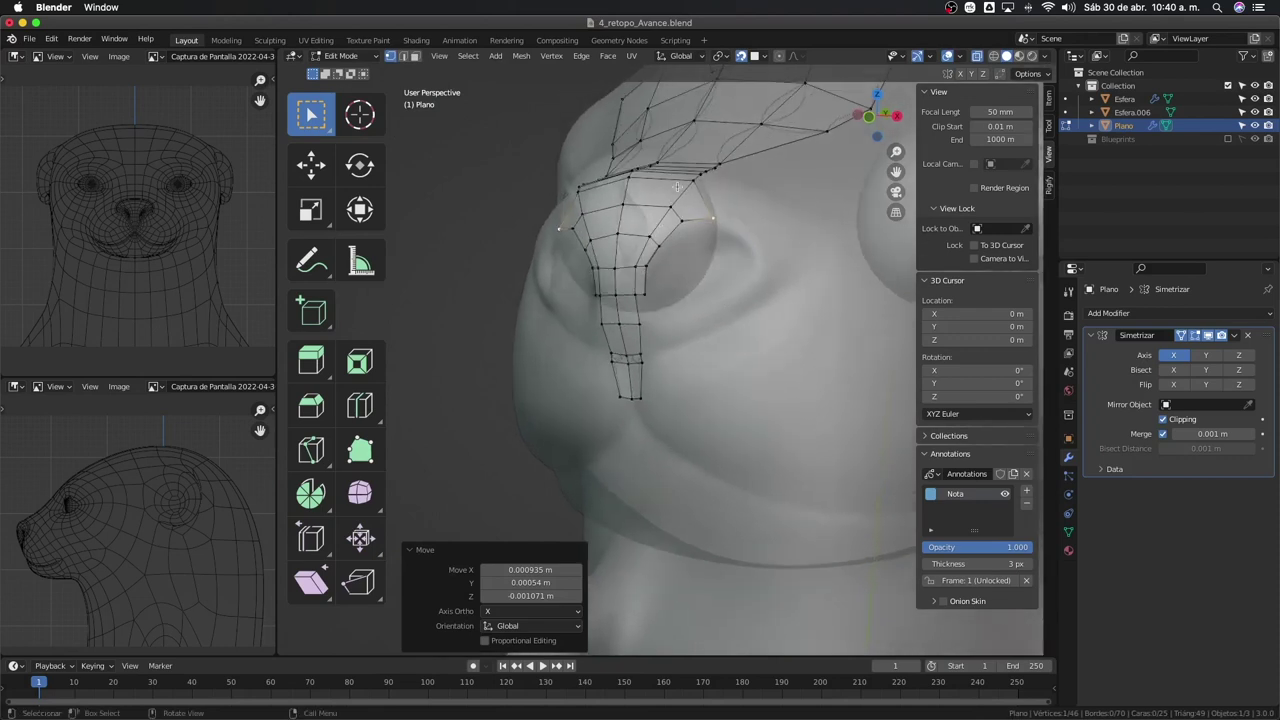
{"action": "left_click", "coordinate": [650, 297]}
{"action": "key", "text": "g"}
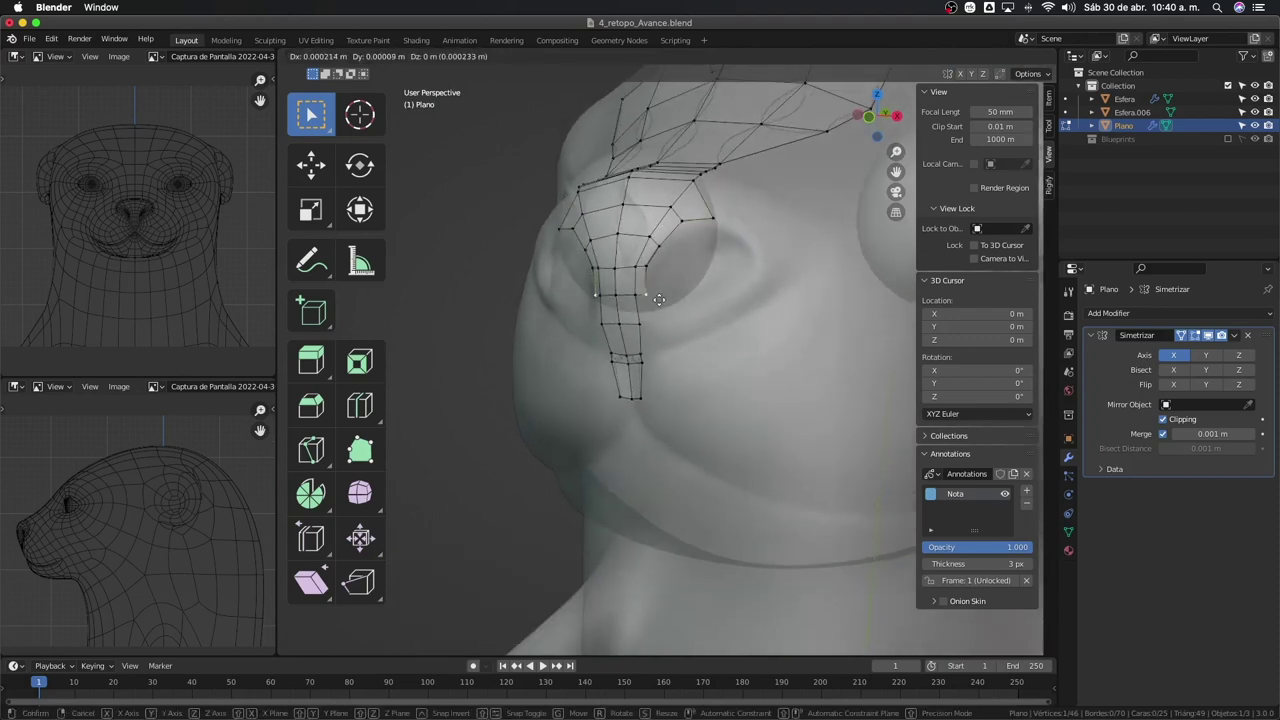
{"action": "left_click", "coordinate": [659, 299]}
{"action": "mouse_move", "coordinate": [659, 299]}
{"action": "middle_mouse_down"}
{"action": "mouse_move", "coordinate": [676, 263]}
{"action": "mouse_move", "coordinate": [681, 316]}
{"action": "mouse_move", "coordinate": [697, 291]}
{"action": "middle_mouse_up"}
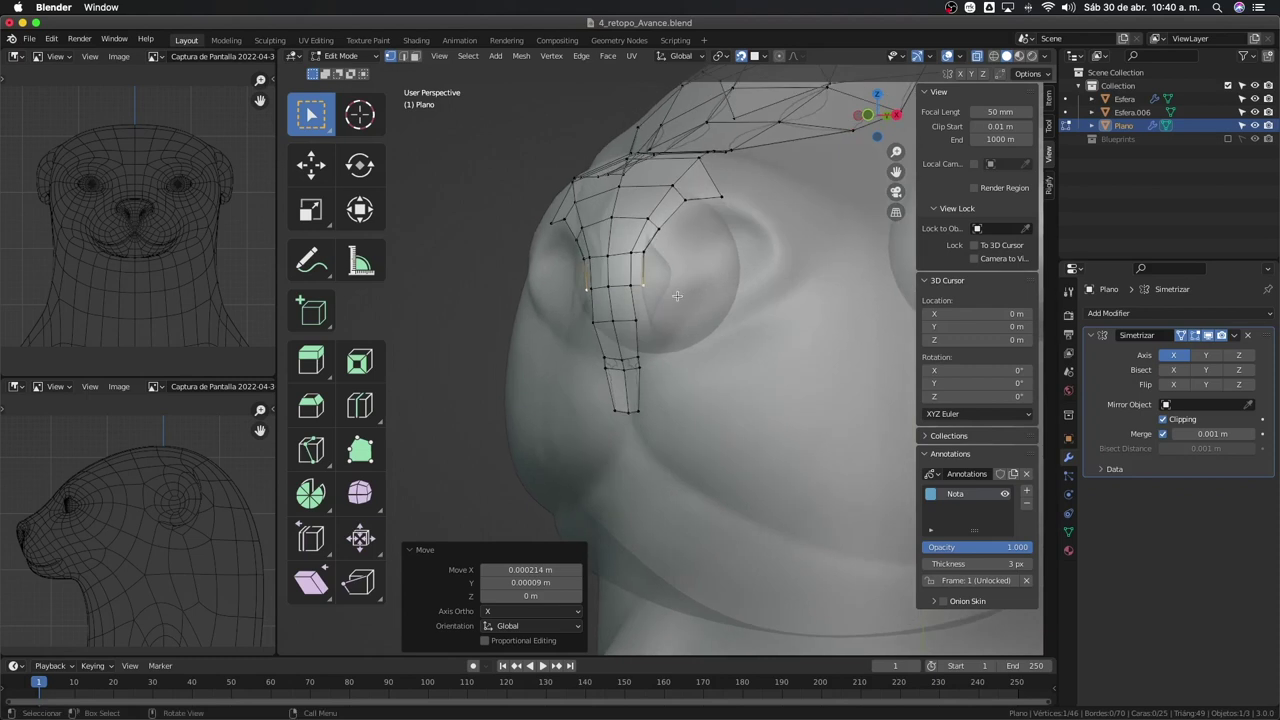
{"action": "key", "text": "g"}
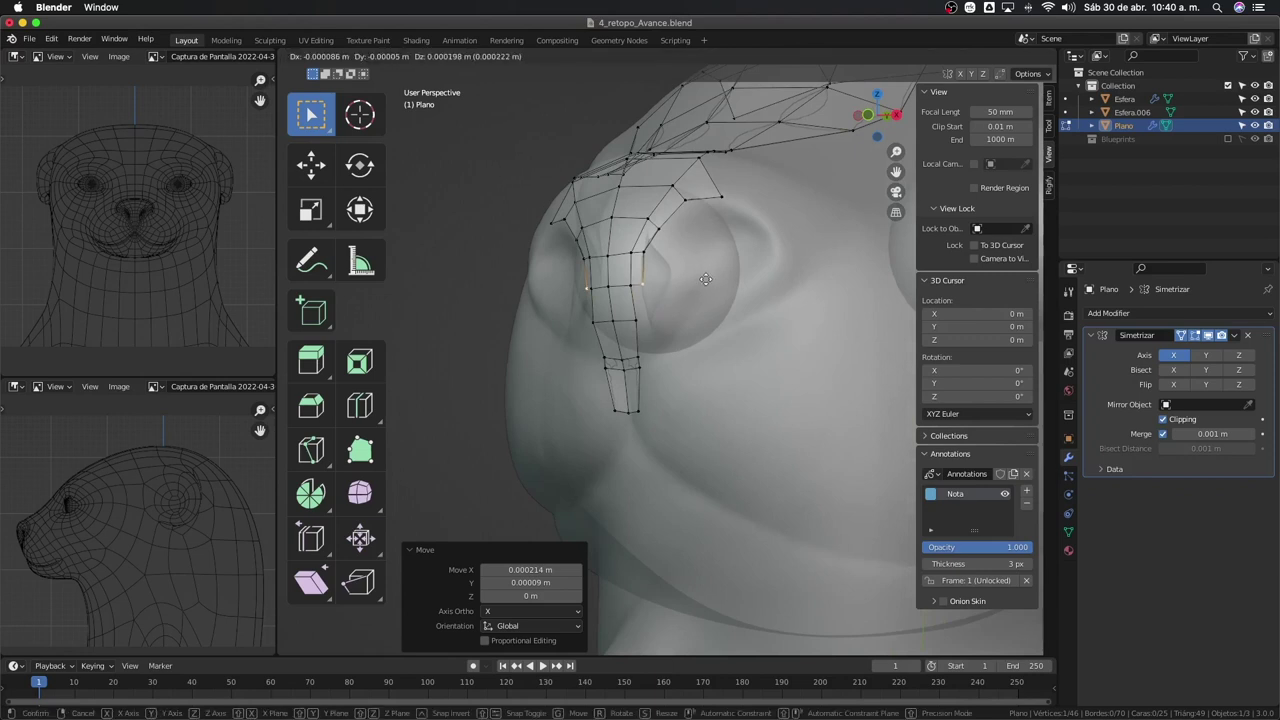
{"action": "left_click", "coordinate": [690, 284]}
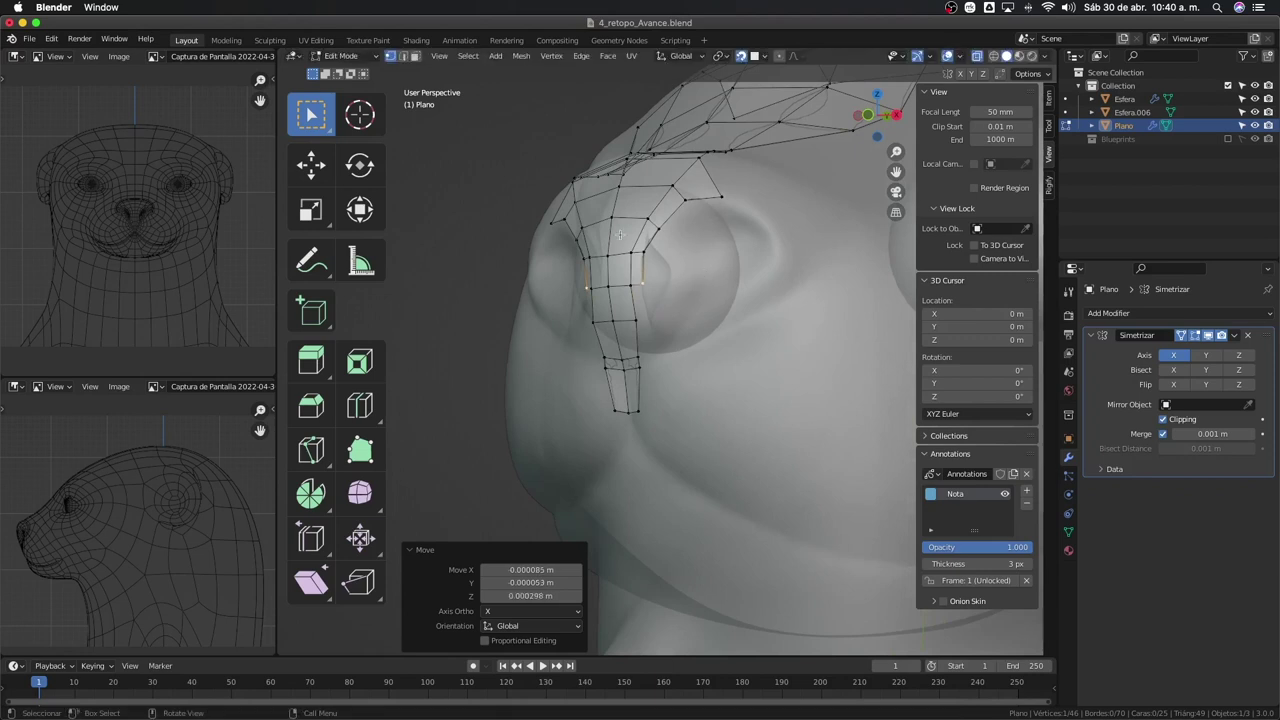
{"action": "middle_click_drag", "start_coordinate": [763, 263], "coordinate": [745, 255]}
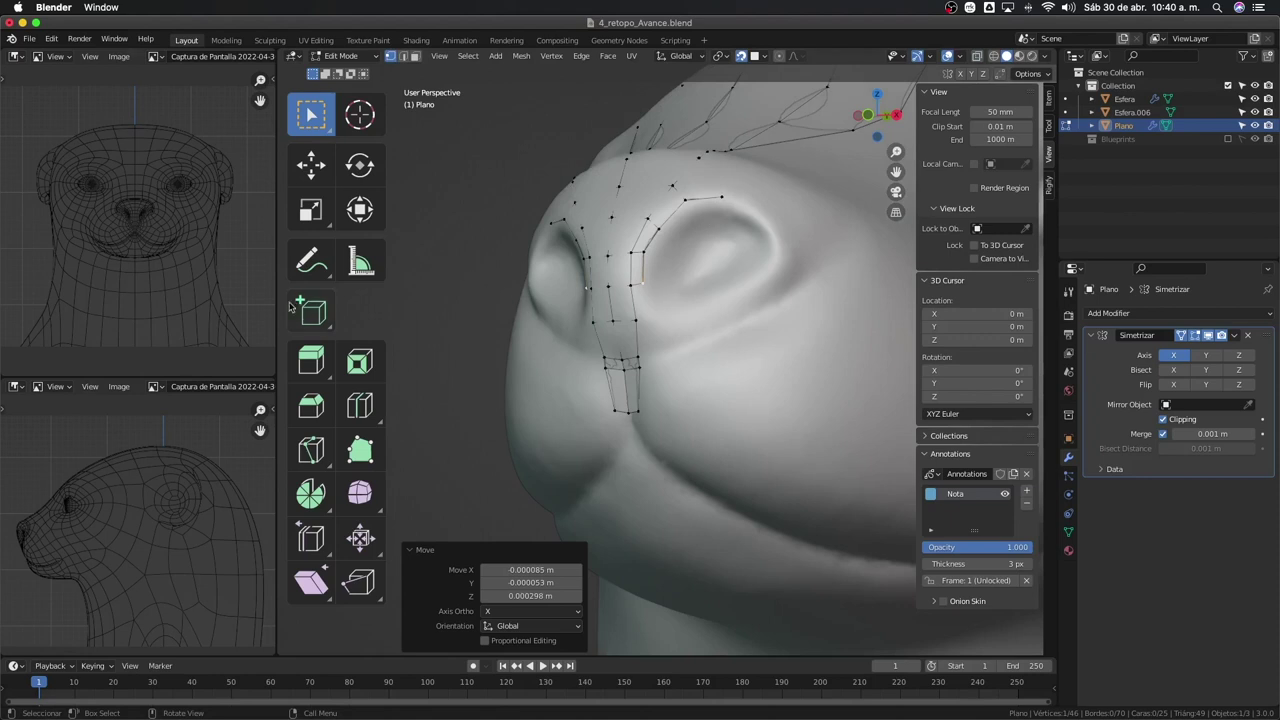
Zoom the front reference photo in on the otter's face and select the brow vertex
{"action": "scroll", "coordinate": [157, 280], "scroll_direction": "up", "scroll_amount": 2}
{"action": "scroll", "coordinate": [157, 260], "scroll_direction": "up", "scroll_amount": 2}
{"action": "scroll", "coordinate": [156, 229], "scroll_direction": "up", "scroll_amount": 3}
{"action": "scroll", "coordinate": [156, 229], "scroll_direction": "down", "scroll_amount": 4}
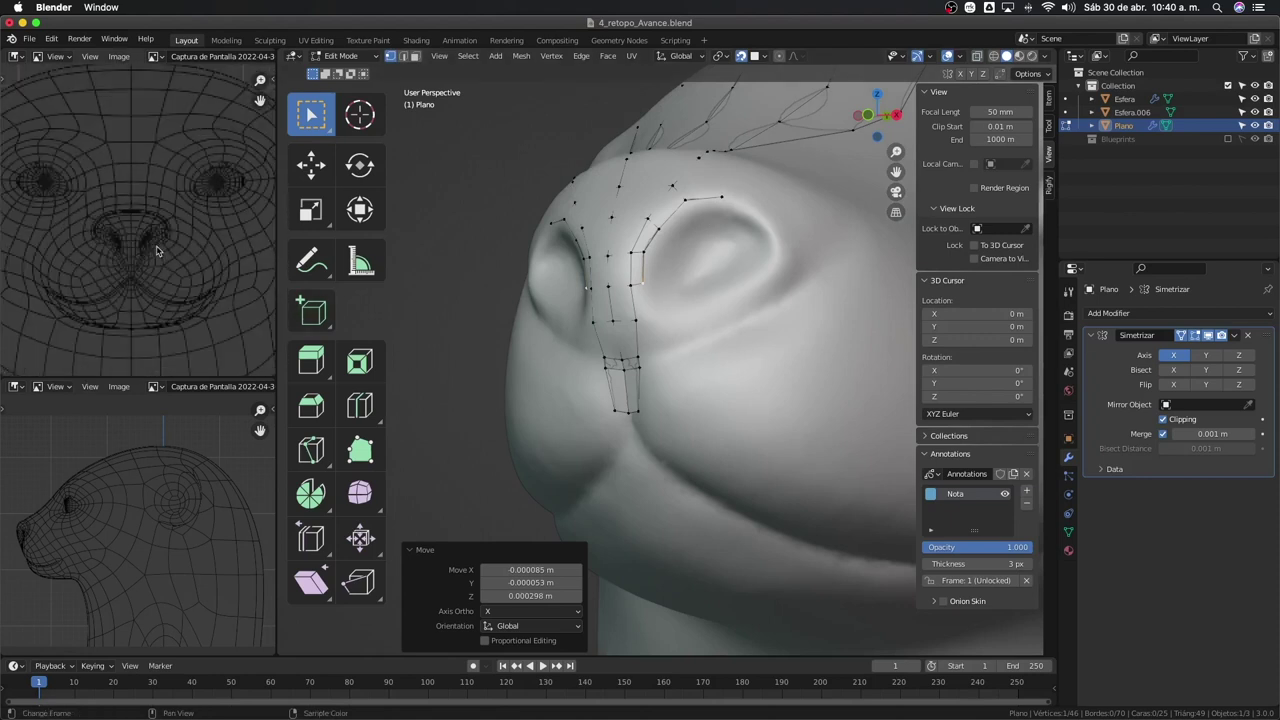
{"action": "scroll", "coordinate": [160, 225], "scroll_direction": "down", "scroll_amount": 2}
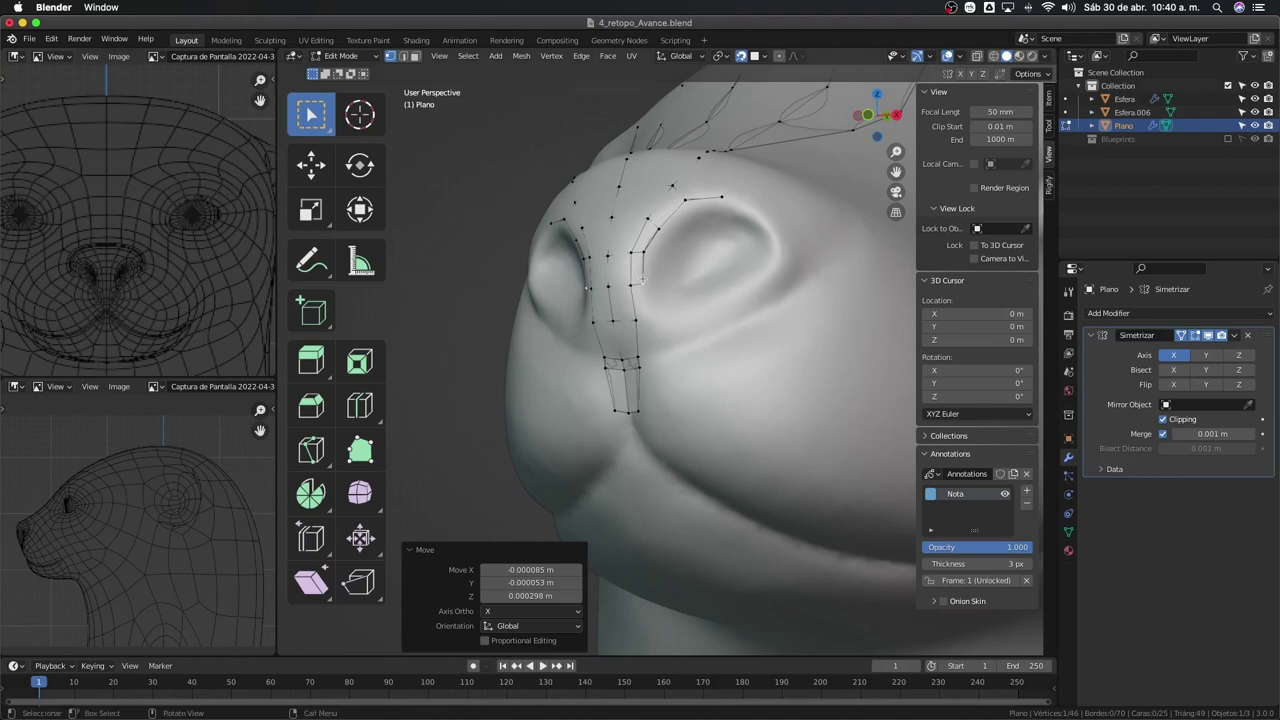
{"action": "left_click", "coordinate": [650, 291]}
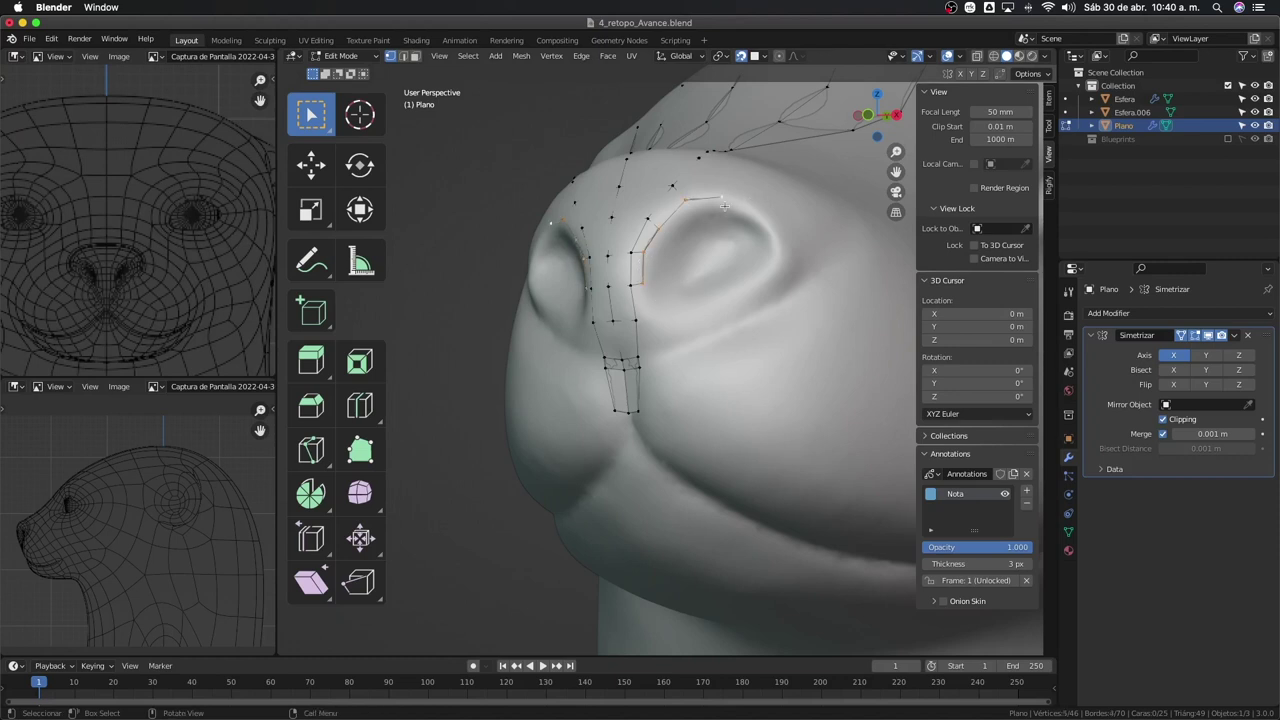
Extrude six vertices from the brow around the eye rim back toward the nose-bridge strip
{"action": "key", "text": "e"}
{"action": "left_click", "coordinate": [802, 250]}
{"action": "key", "text": "e"}
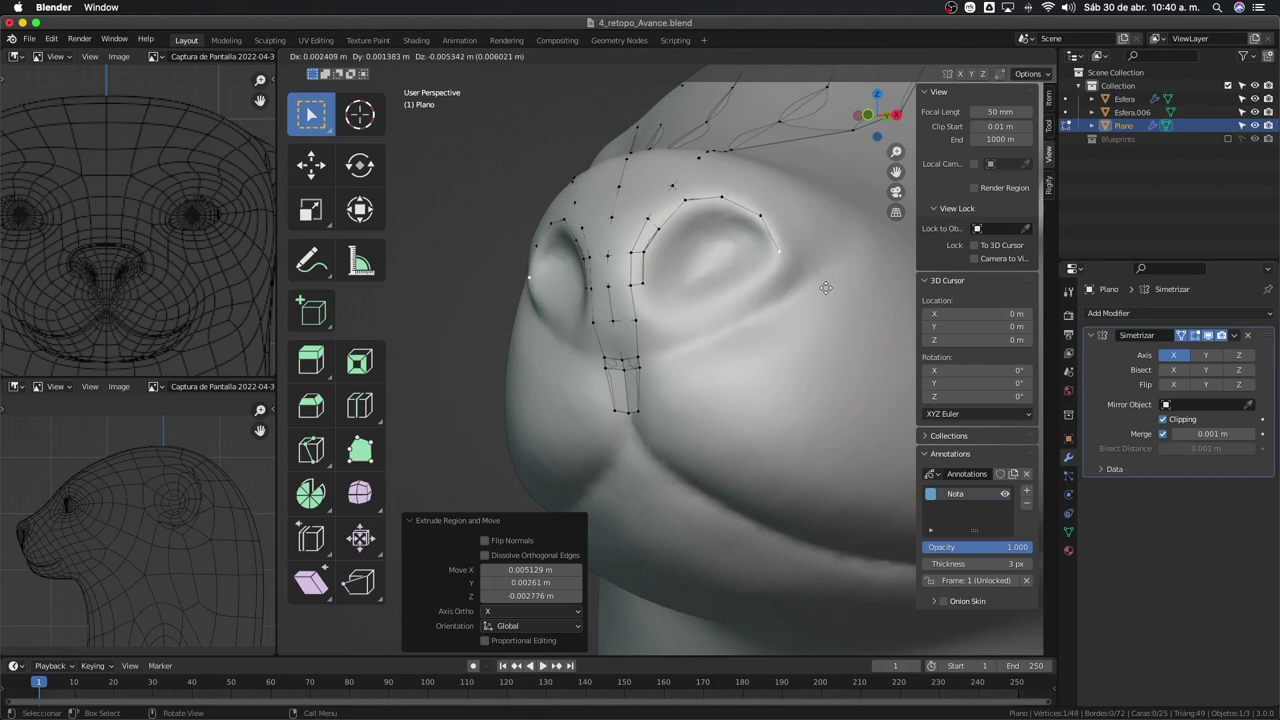
{"action": "left_click", "coordinate": [826, 288]}
{"action": "key", "text": "e"}
{"action": "left_click", "coordinate": [804, 320]}
{"action": "key", "text": "e"}
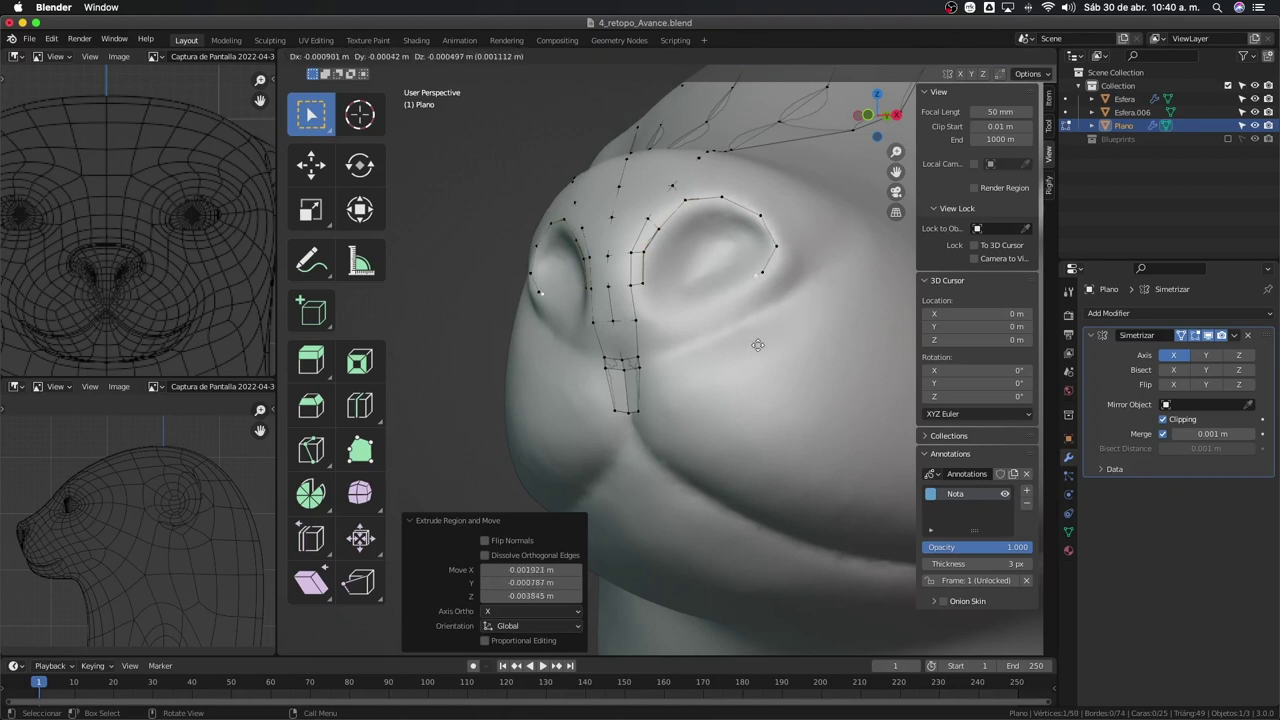
{"action": "left_click", "coordinate": [718, 364]}
{"action": "key", "text": "e"}
{"action": "left_click", "coordinate": [666, 386]}
{"action": "key", "text": "e"}
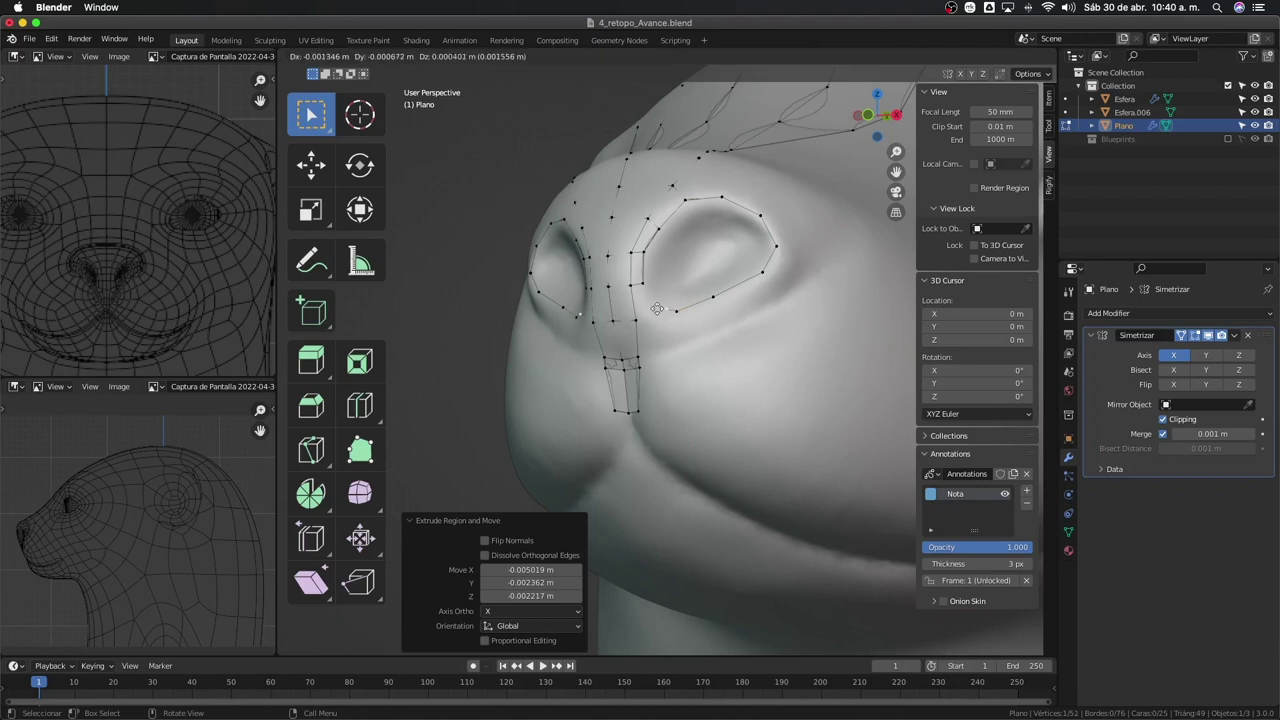
{"action": "left_click", "coordinate": [655, 314]}
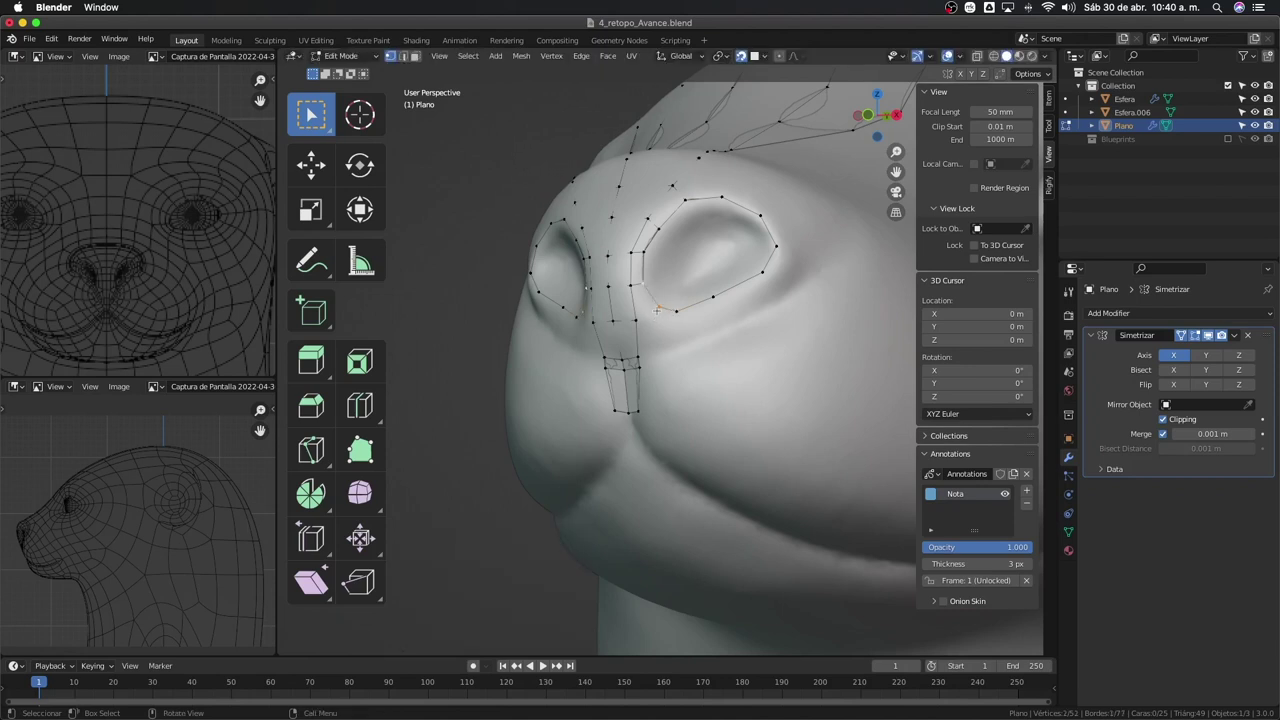
Adjust the closing vertex beside the strip and select the new eye-socket ring
{"action": "key", "text": "g"}
{"action": "left_click", "coordinate": [653, 310]}
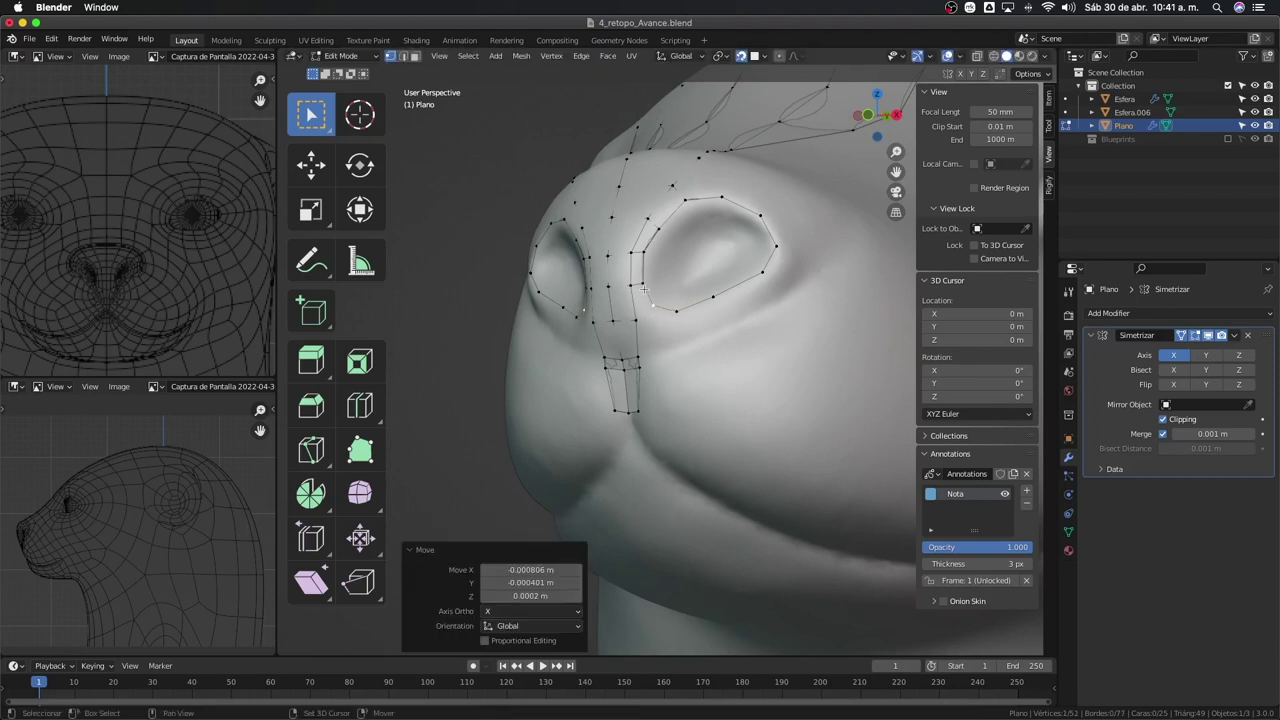
{"action": "left_click", "coordinate": [645, 288], "text": "shift"}
{"action": "left_click", "coordinate": [655, 309]}
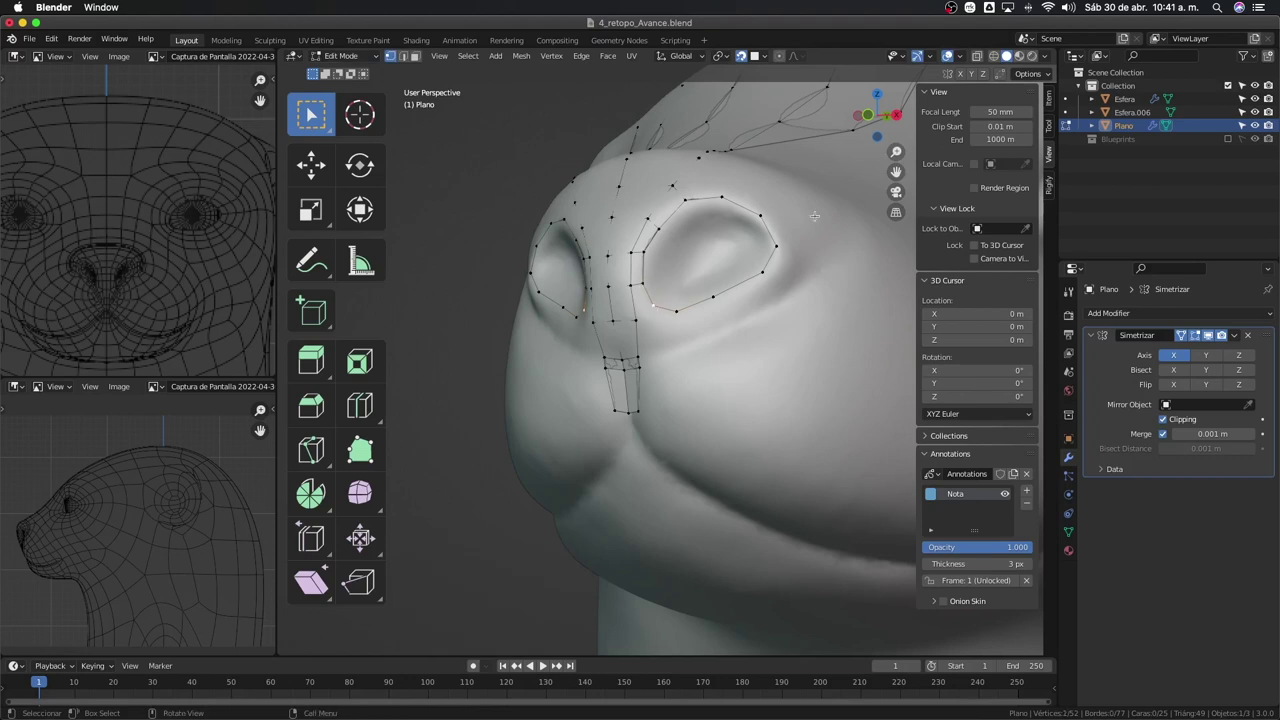
{"action": "left_click", "coordinate": [739, 285], "text": "alt"}
{"action": "left_click", "coordinate": [665, 227], "text": "alt+shift"}
Enable Statistics in Viewport Overlays to show 52 vertices, 77 edges and 25 faces
{"action": "left_click", "coordinate": [960, 57]}
{"action": "left_click", "coordinate": [878, 149]}
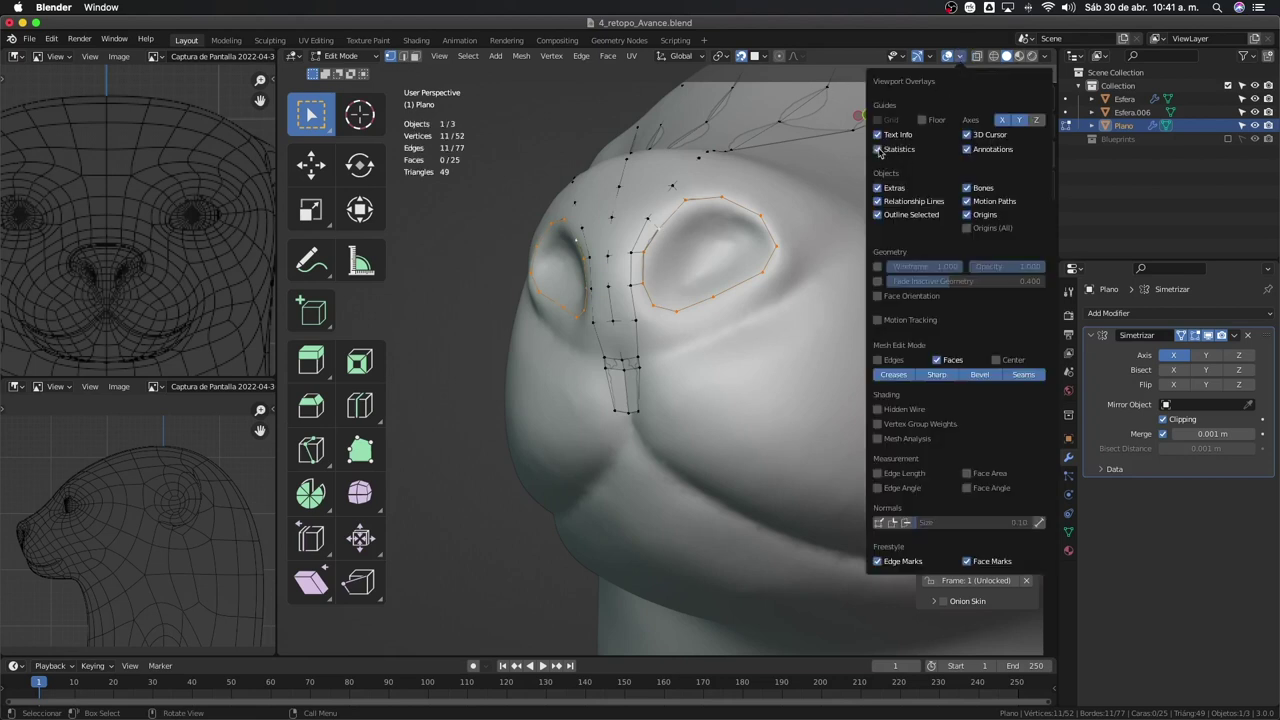
{"action": "key", "text": "n"}
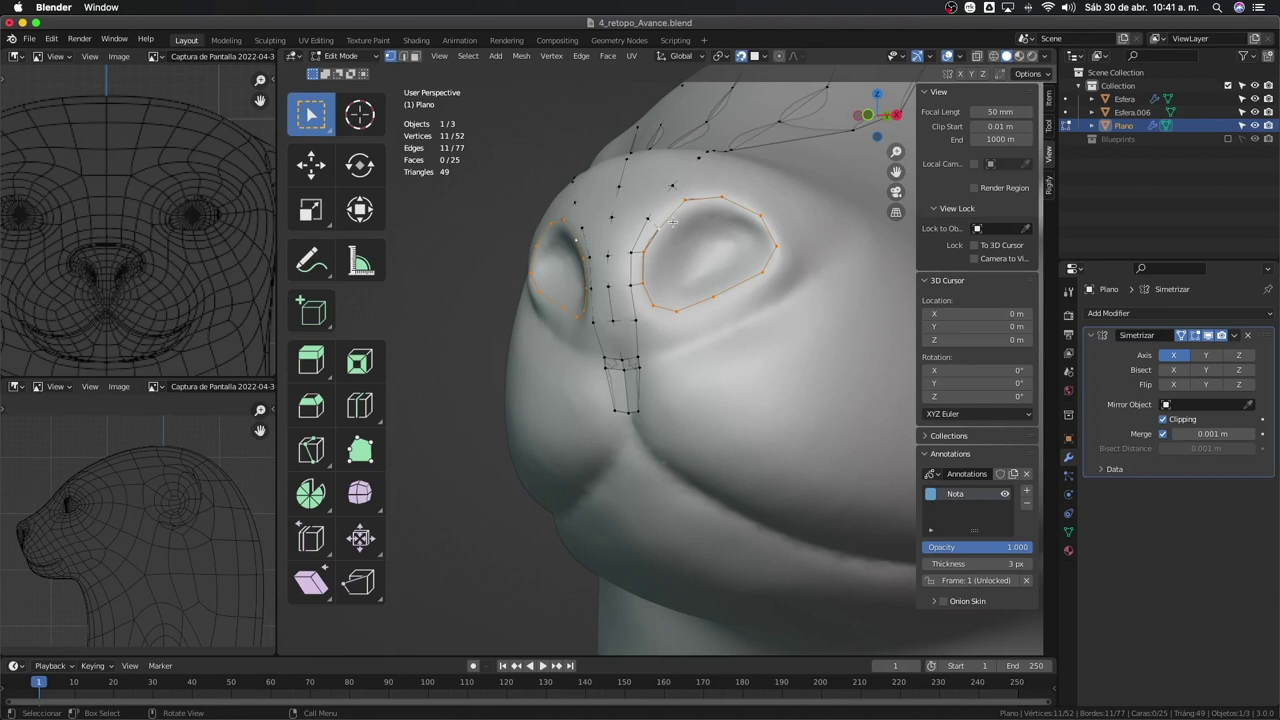
Select the edge loops ringing the eye opening on the retopo mesh
{"action": "left_click", "coordinate": [652, 208]}
{"action": "left_click", "coordinate": [576, 316], "text": "alt+shift"}
{"action": "left_click", "coordinate": [632, 228], "text": "alt+shift"}
{"action": "middle_click_drag", "start_coordinate": [640, 232], "coordinate": [680, 247]}
{"action": "left_click", "coordinate": [750, 278], "text": "alt"}
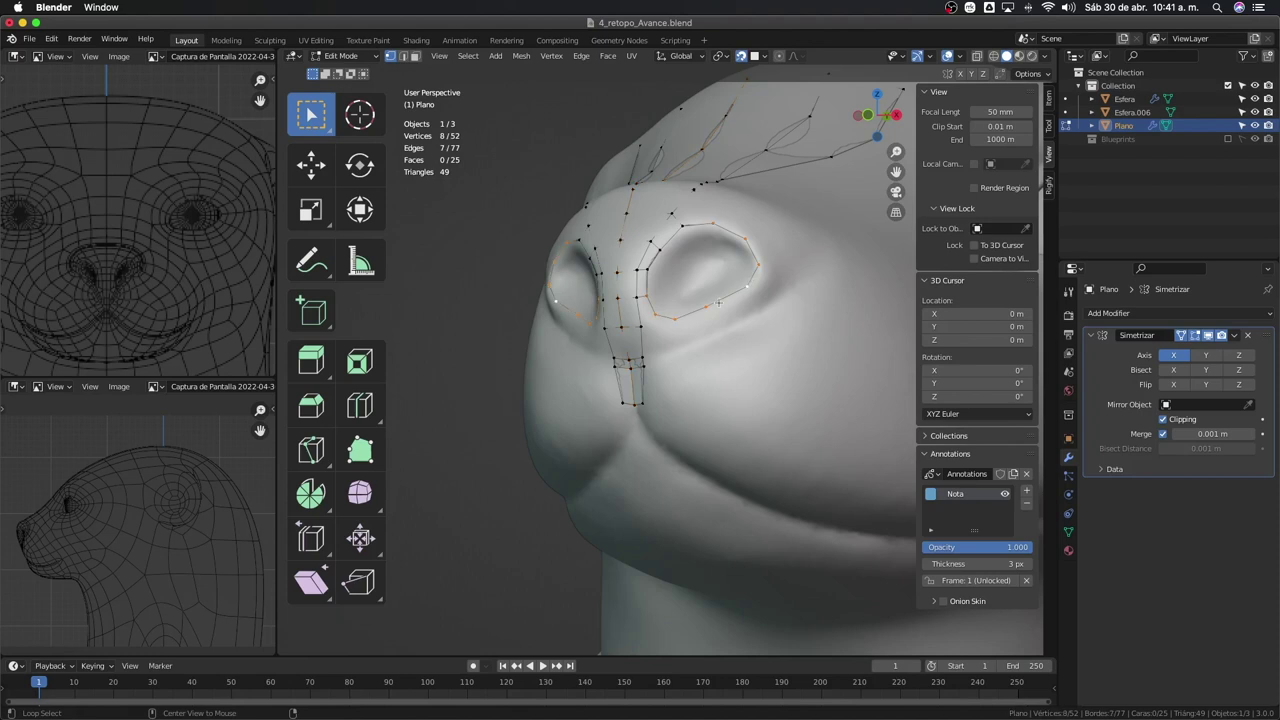
{"action": "scroll", "coordinate": [710, 262], "scroll_direction": "up", "scroll_amount": 1, "text": "alt"}
{"action": "left_click", "coordinate": [662, 254], "text": "alt+shift"}
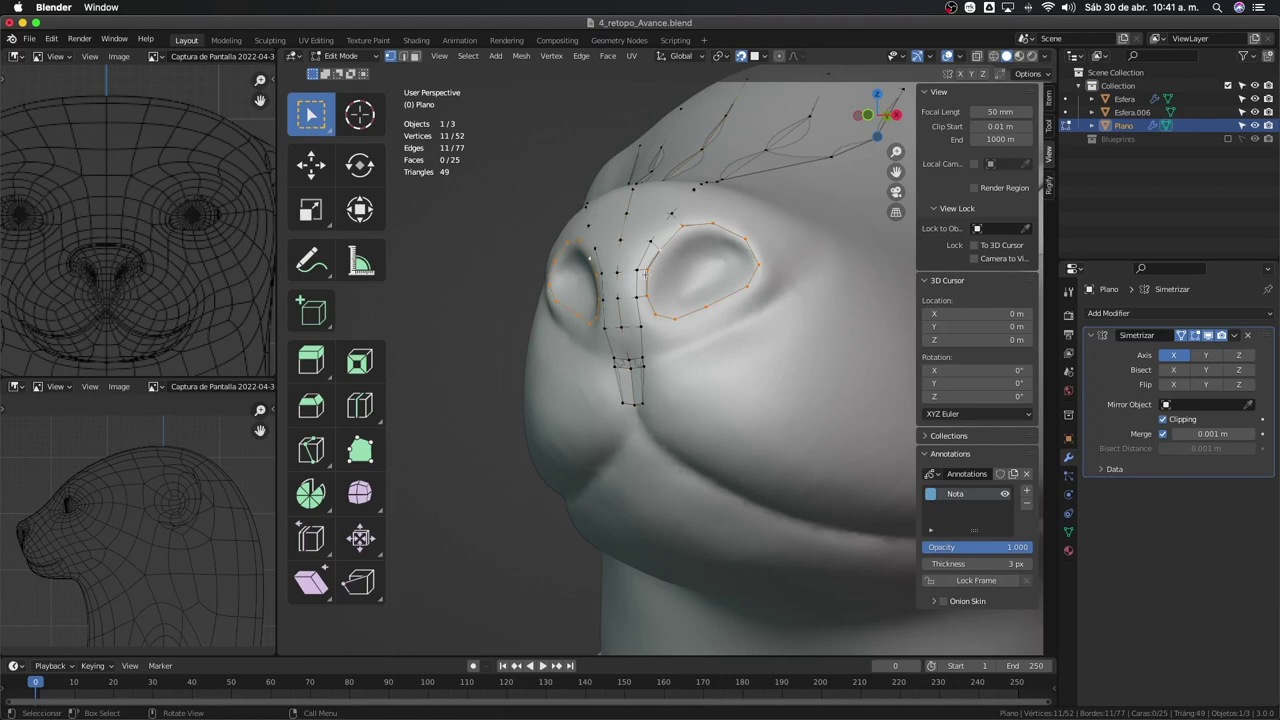
{"action": "middle_click_drag", "start_coordinate": [645, 274], "coordinate": [688, 263]}
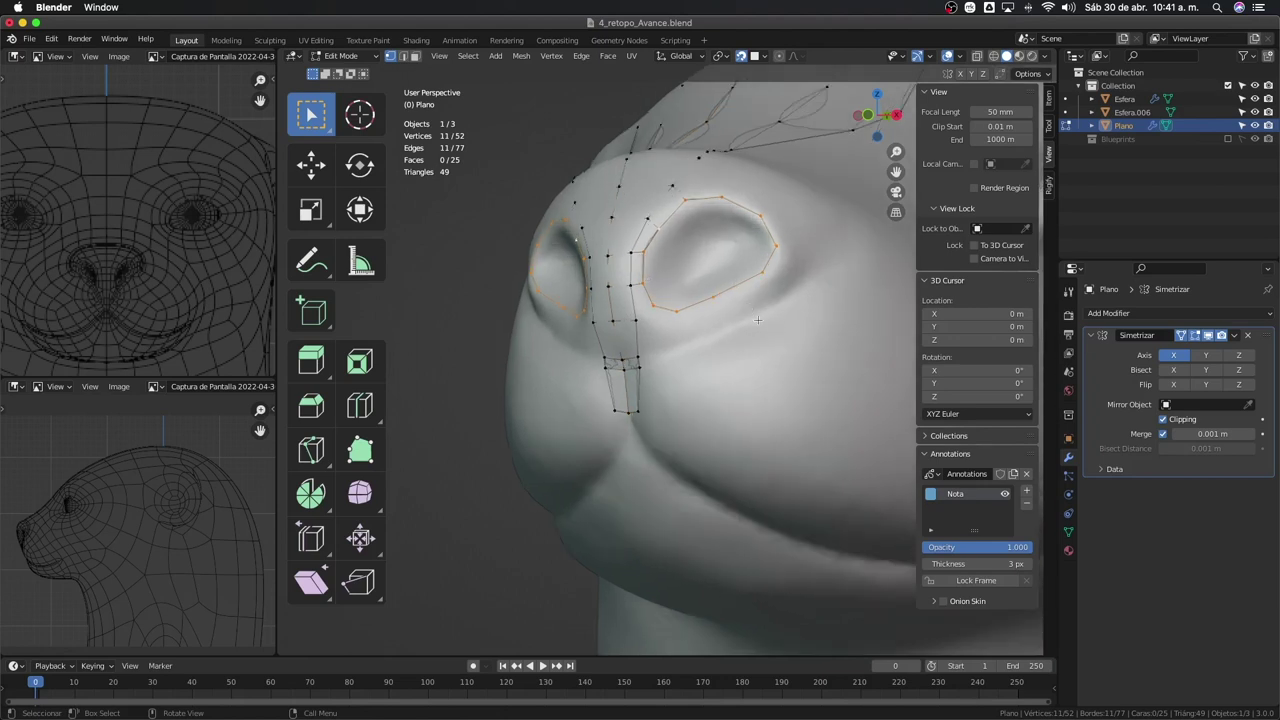
Extrude the eye loop and scale it inward into a smaller ring, placing its first vertices
{"action": "key", "text": "e"}
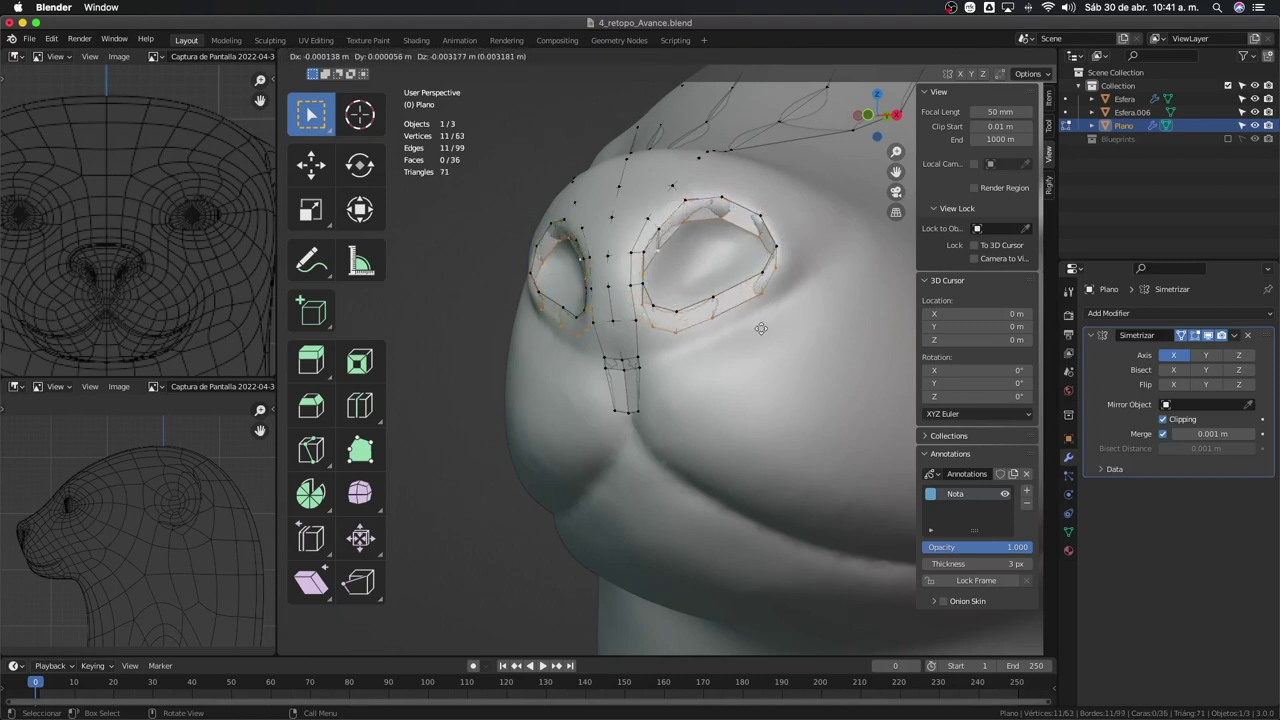
{"action": "key", "text": "s"}
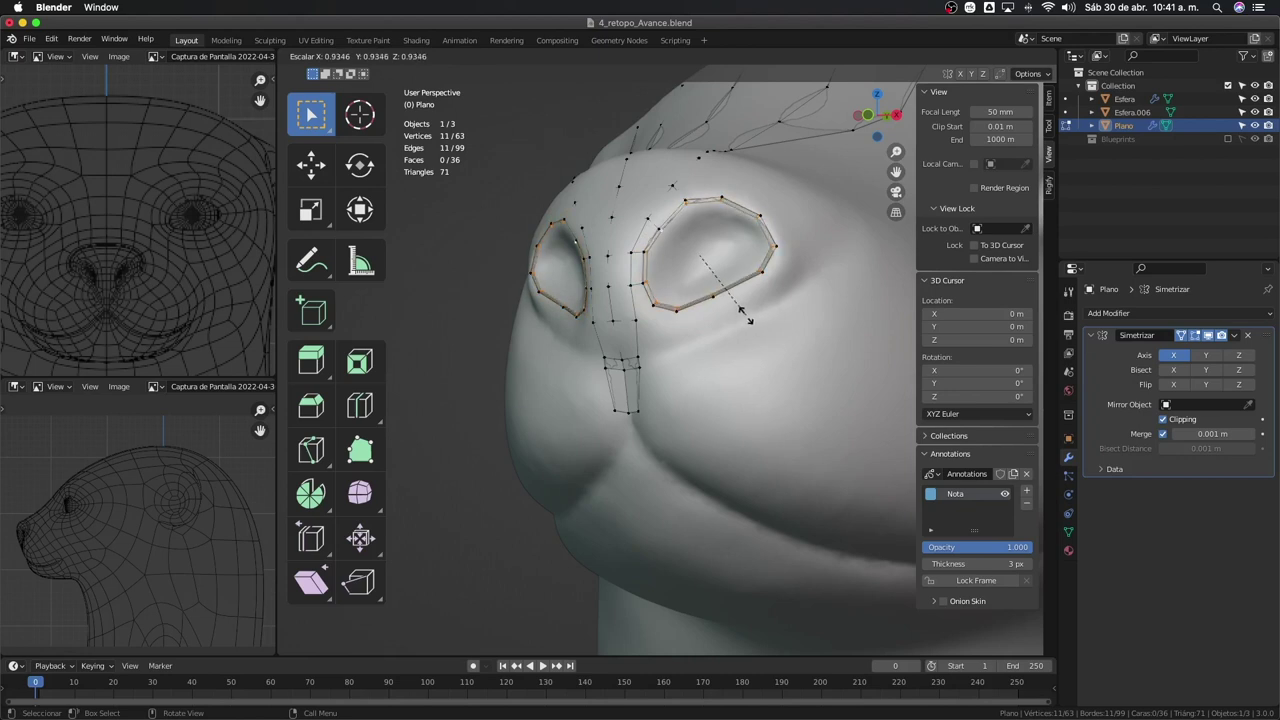
{"action": "left_click", "coordinate": [738, 308]}
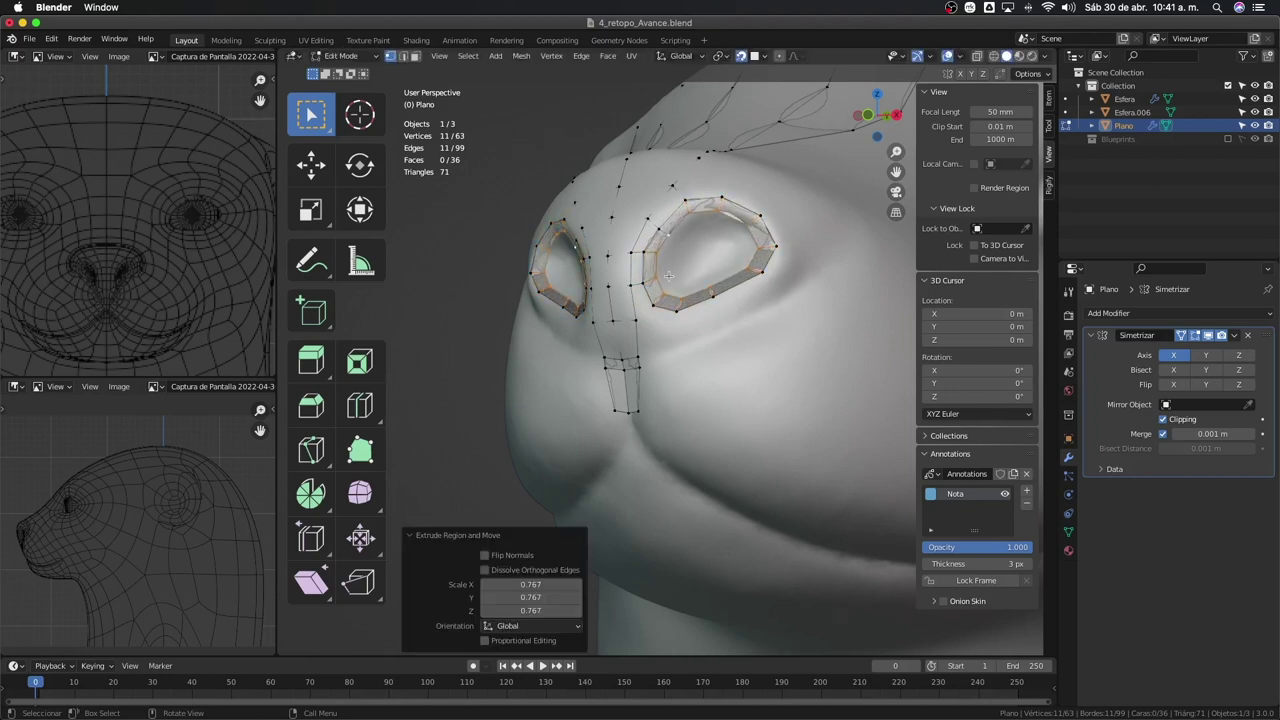
{"action": "left_click", "coordinate": [688, 222]}
{"action": "key", "text": "g"}
{"action": "left_click", "coordinate": [700, 220]}
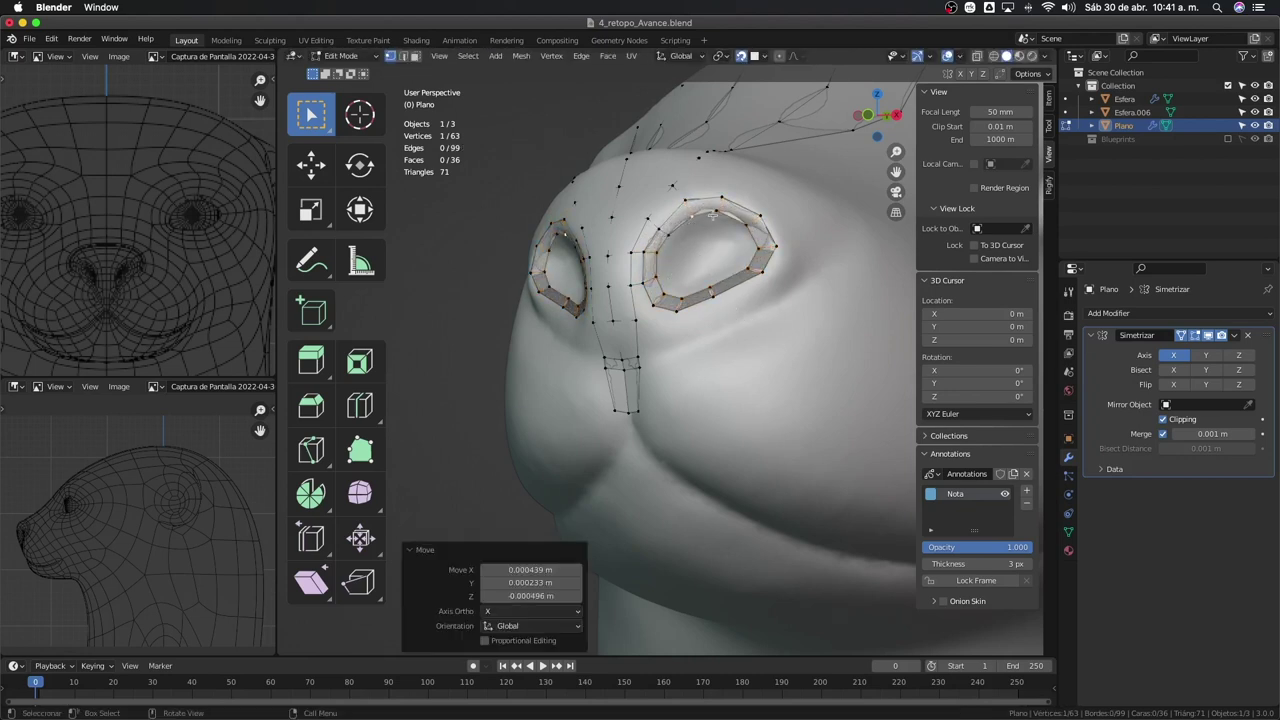
{"action": "key", "text": "g"}
{"action": "left_click", "coordinate": [720, 228]}
Nudge the remaining vertices of the new ring onto the head surface
{"action": "left_click", "coordinate": [675, 238]}
{"action": "key", "text": "g"}
{"action": "left_click", "coordinate": [660, 254]}
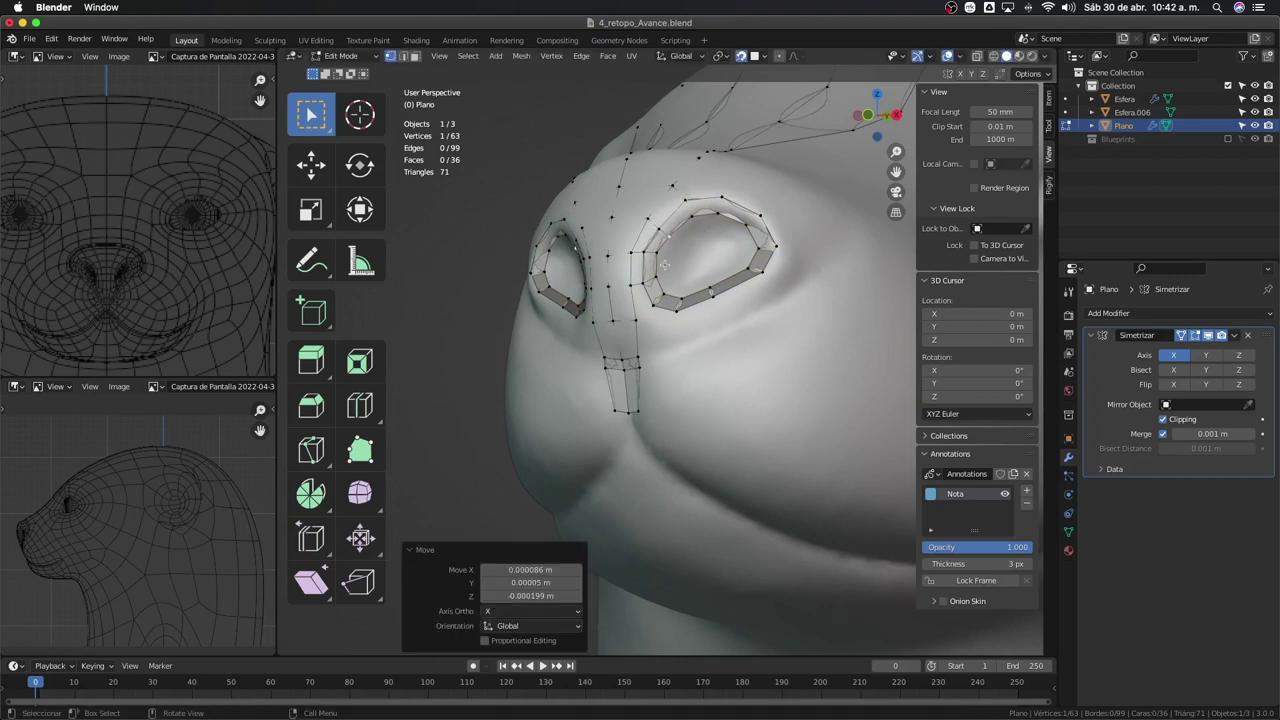
{"action": "left_click", "coordinate": [667, 270]}
{"action": "key", "text": "g"}
{"action": "left_click", "coordinate": [667, 272]}
{"action": "key", "text": "g"}
{"action": "left_click", "coordinate": [692, 267]}
{"action": "left_click", "coordinate": [705, 278]}
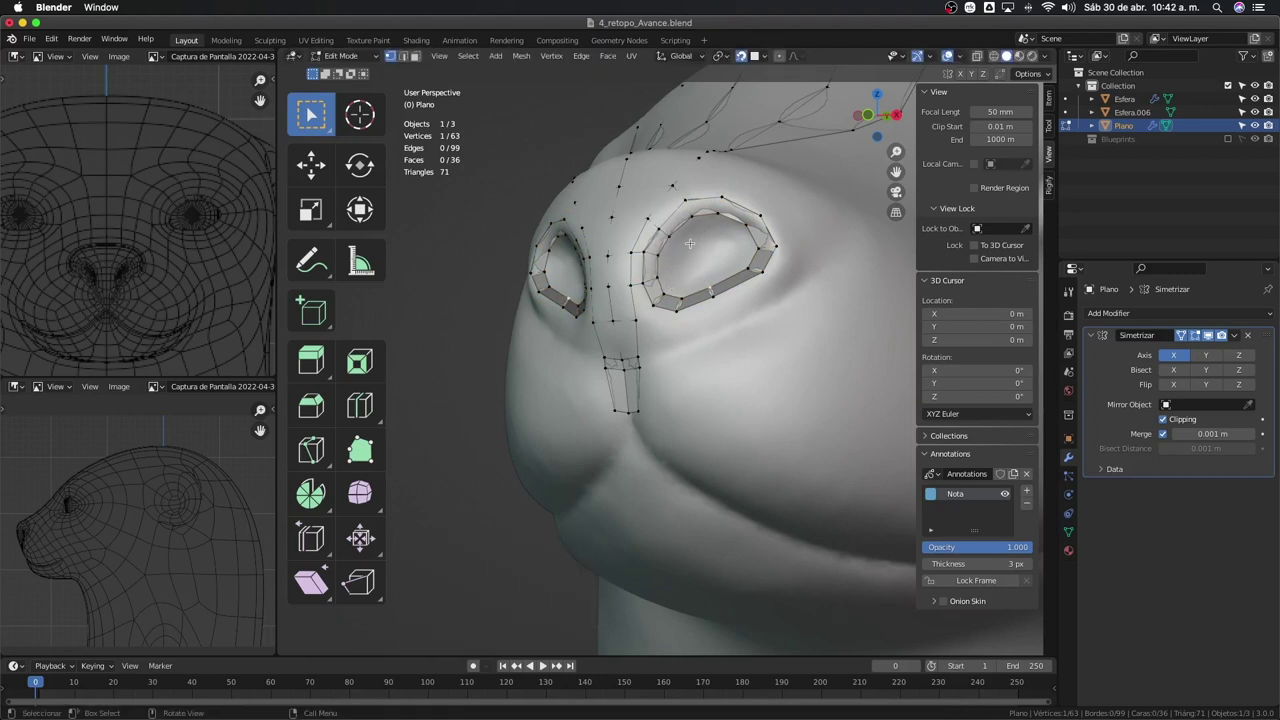
Extrude the inner loop into a second, smaller ring and join two vertices with an edge
{"action": "left_click", "coordinate": [686, 240], "text": "alt"}
{"action": "key", "text": "e"}
{"action": "key", "text": "Escape"}
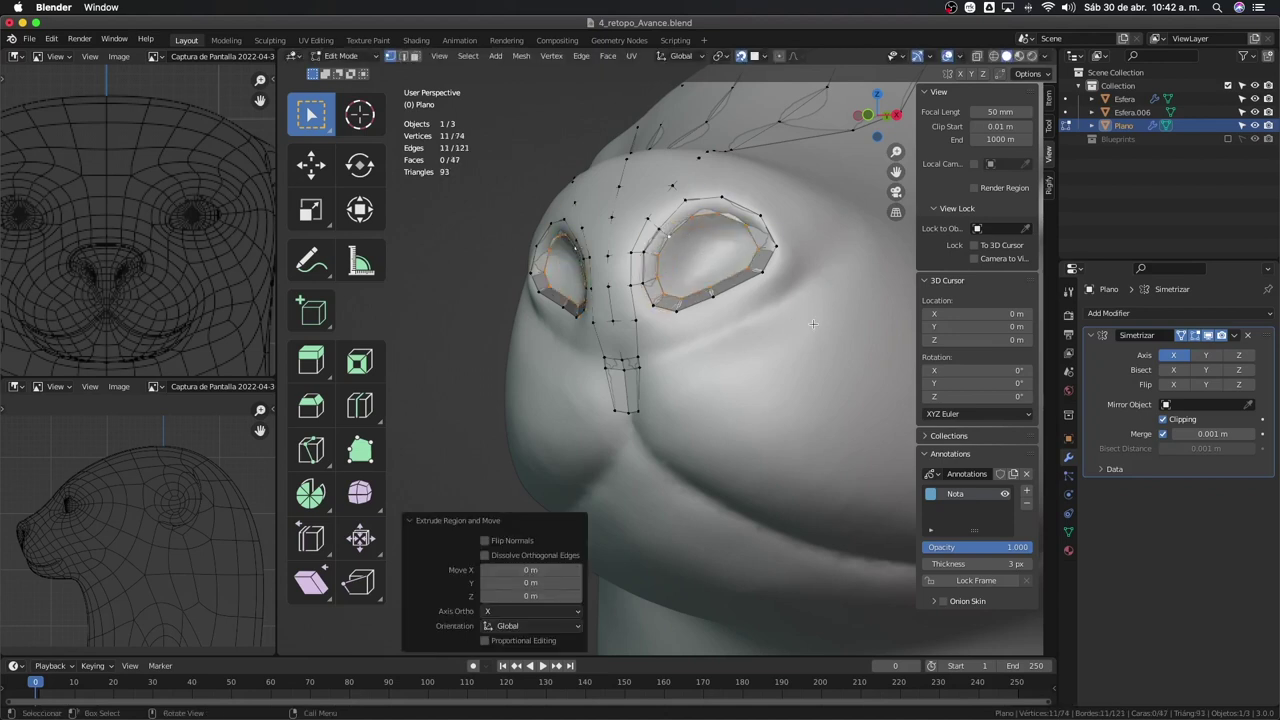
{"action": "key", "text": "s"}
{"action": "left_click", "coordinate": [778, 307]}
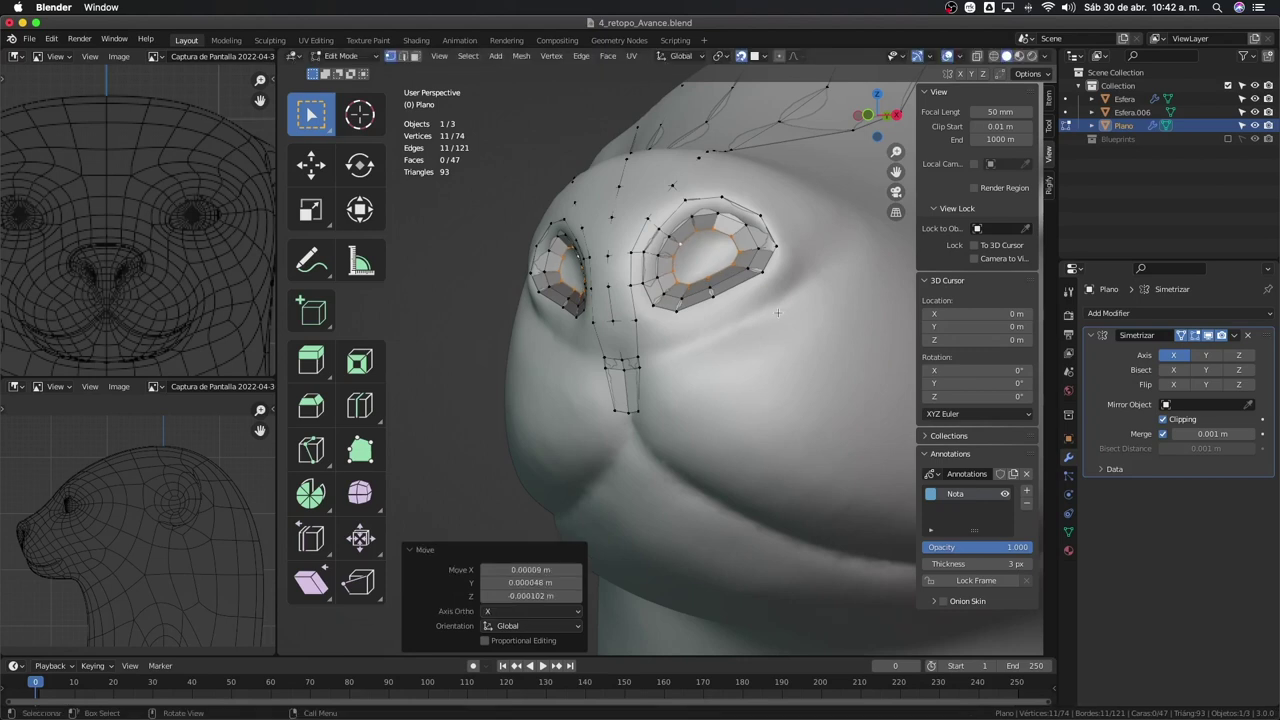
{"action": "mouse_move", "coordinate": [797, 322]}
{"action": "middle_mouse_down"}
{"action": "mouse_move", "coordinate": [753, 318]}
{"action": "mouse_move", "coordinate": [678, 226]}
{"action": "middle_mouse_up"}
{"action": "key", "text": "g"}
{"action": "left_click", "coordinate": [755, 318]}
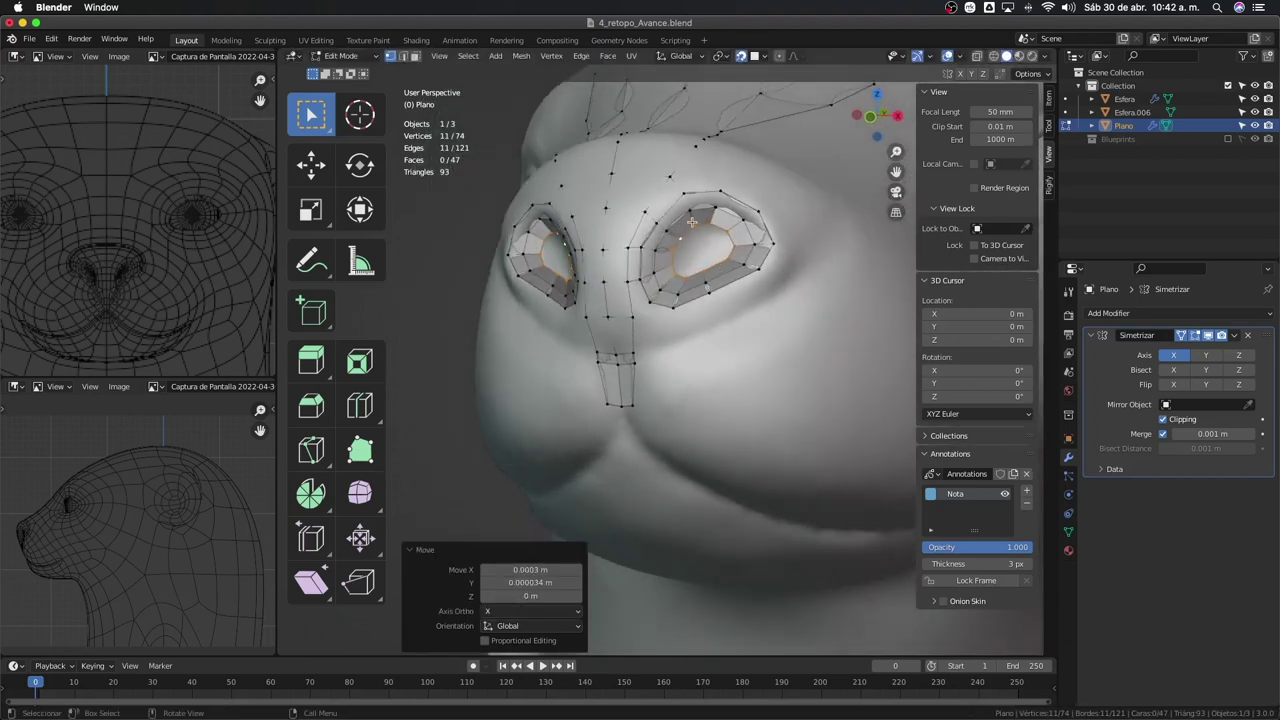
{"action": "left_click", "coordinate": [704, 255]}
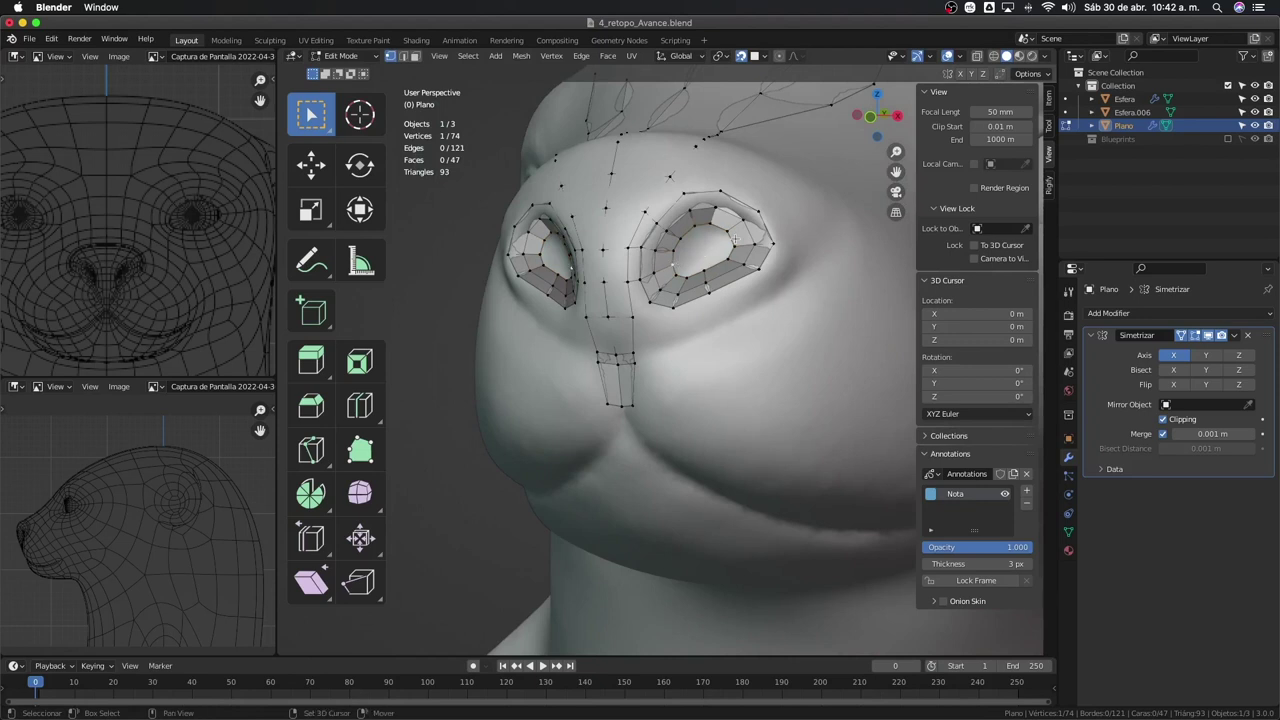
{"action": "key", "text": "f"}
Fill a quad face across the eye opening, replacing an unwanted triangular fill
{"action": "middle_click_drag", "start_coordinate": [699, 240], "coordinate": [705, 258]}
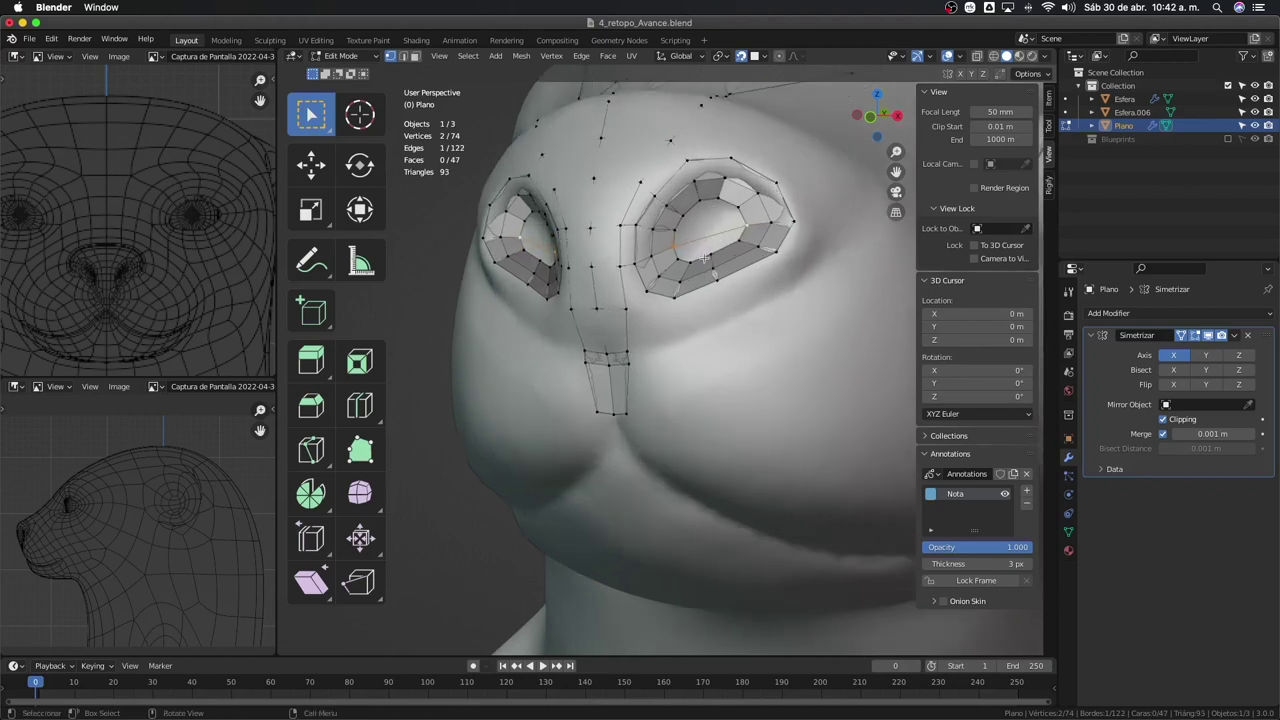
{"action": "key", "text": "f"}
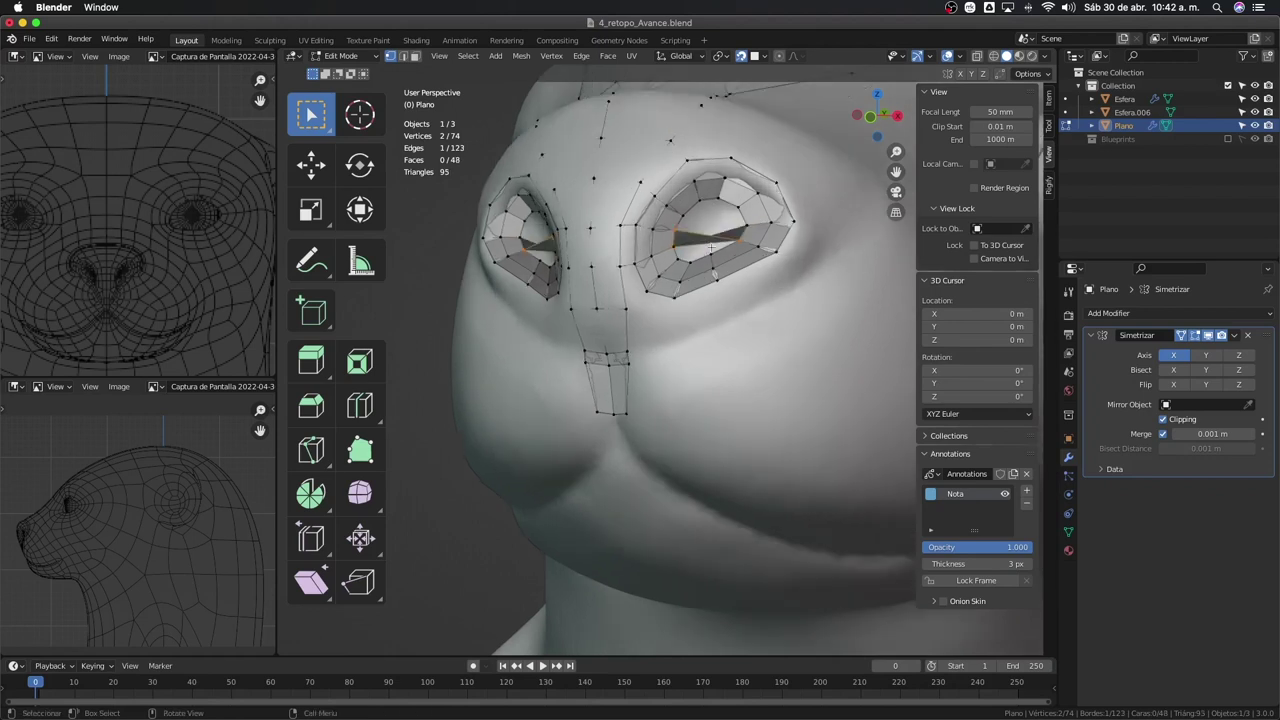
{"action": "key", "text": "ctrl+z"}
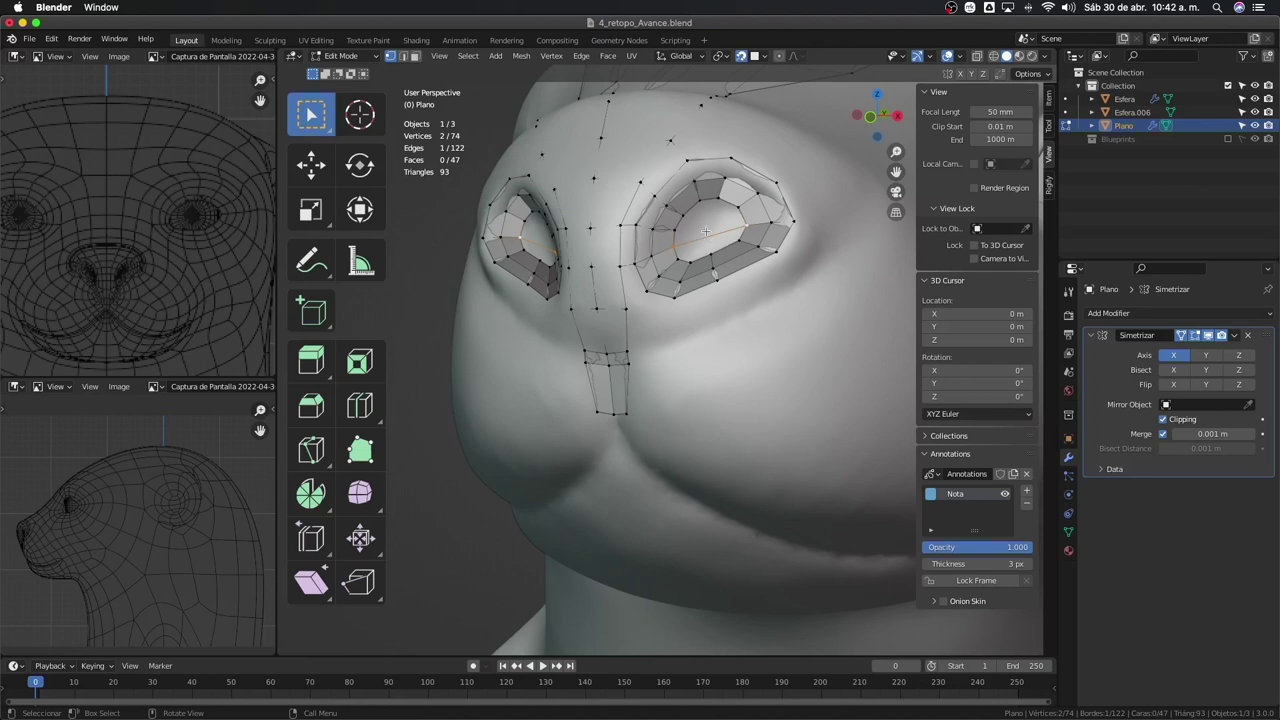
{"action": "key", "text": "f"}
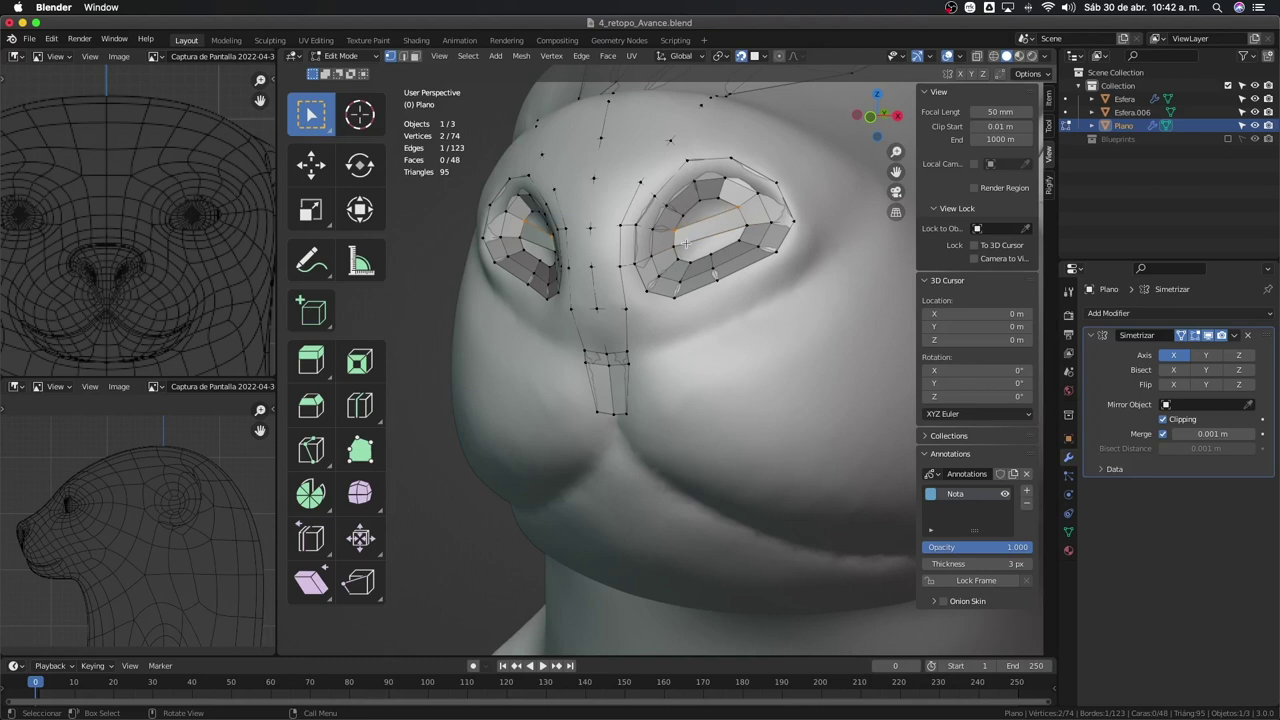
{"action": "left_click", "coordinate": [731, 237], "text": "shift"}
{"action": "left_click", "coordinate": [704, 207], "text": "shift"}
{"action": "left_click", "coordinate": [676, 232], "text": "shift"}
{"action": "left_click", "coordinate": [709, 240], "text": "shift"}
{"action": "key", "text": "f"}
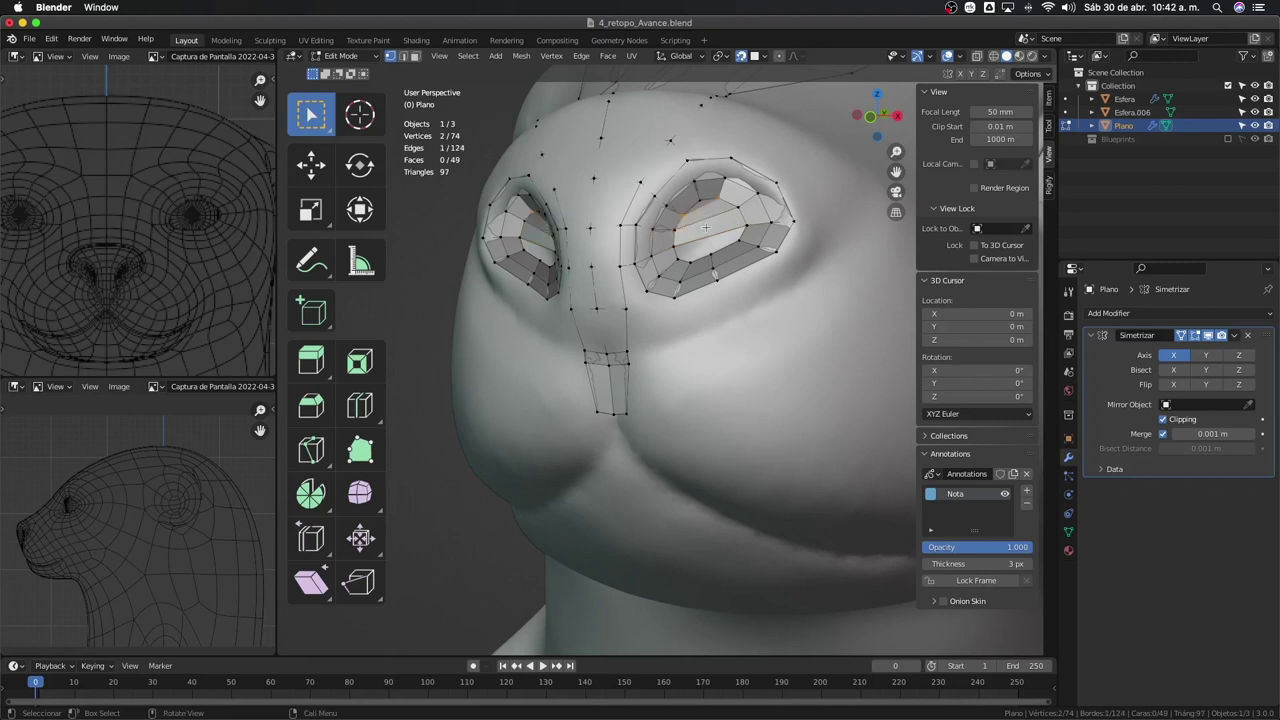
Sketch two annotation guide strokes over the eye loop, toggling X-ray to view the mesh
{"action": "scroll", "coordinate": [706, 228], "scroll_direction": "up", "scroll_amount": 4}
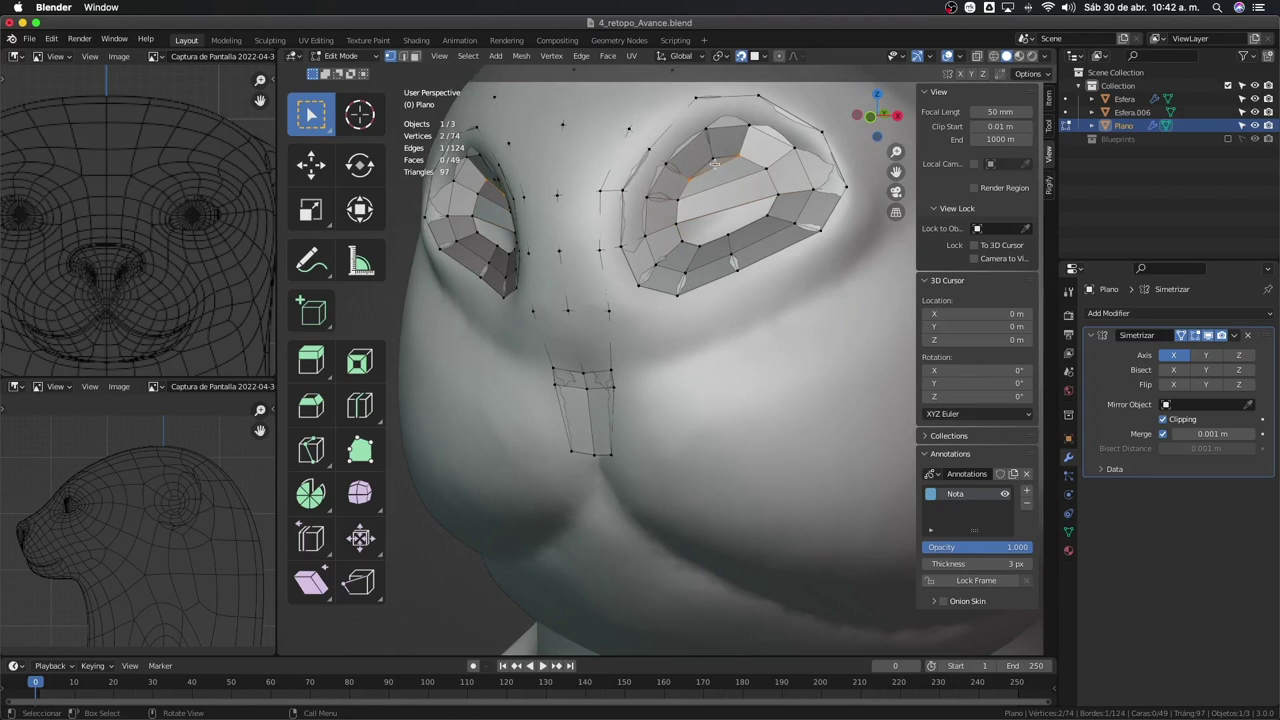
{"action": "key", "text": "alt+z"}
{"action": "key", "text": "alt+z"}
{"action": "key", "text": "alt+z"}
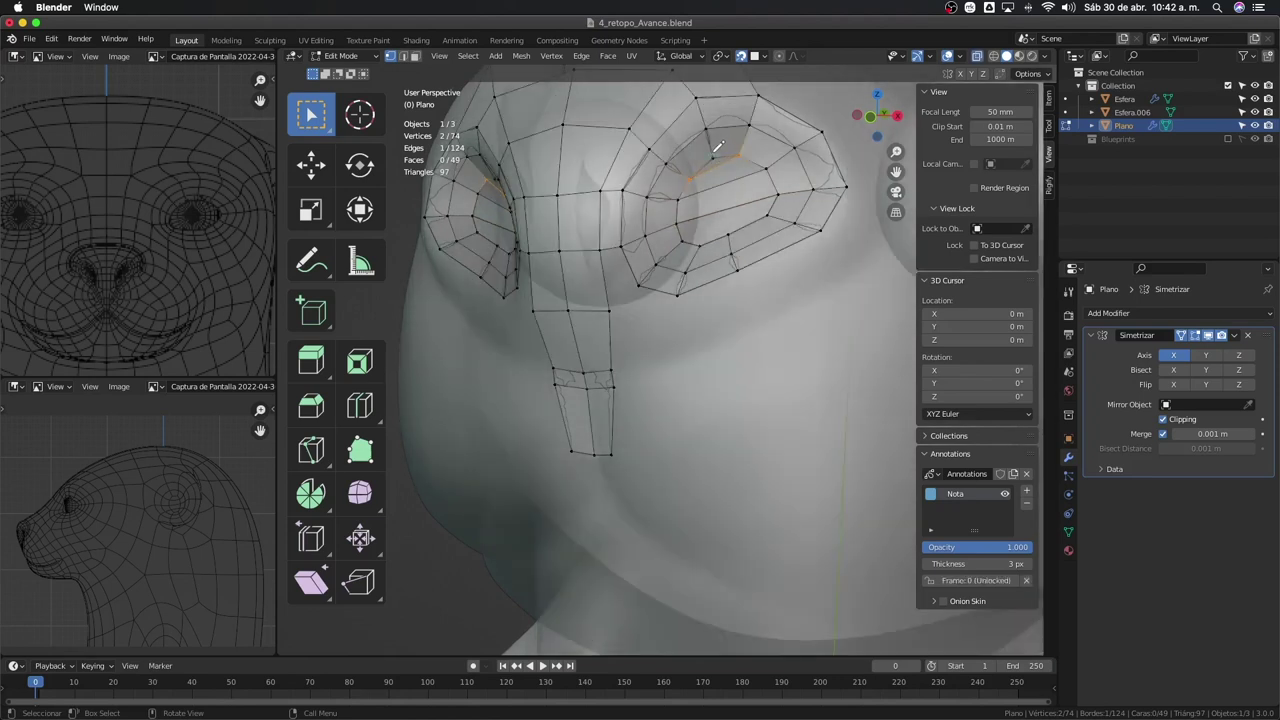
{"action": "left_click_drag", "start_coordinate": [714, 155], "coordinate": [734, 227]}
{"action": "key", "text": "alt+z"}
{"action": "left_click_drag", "start_coordinate": [692, 138], "coordinate": [713, 242]}
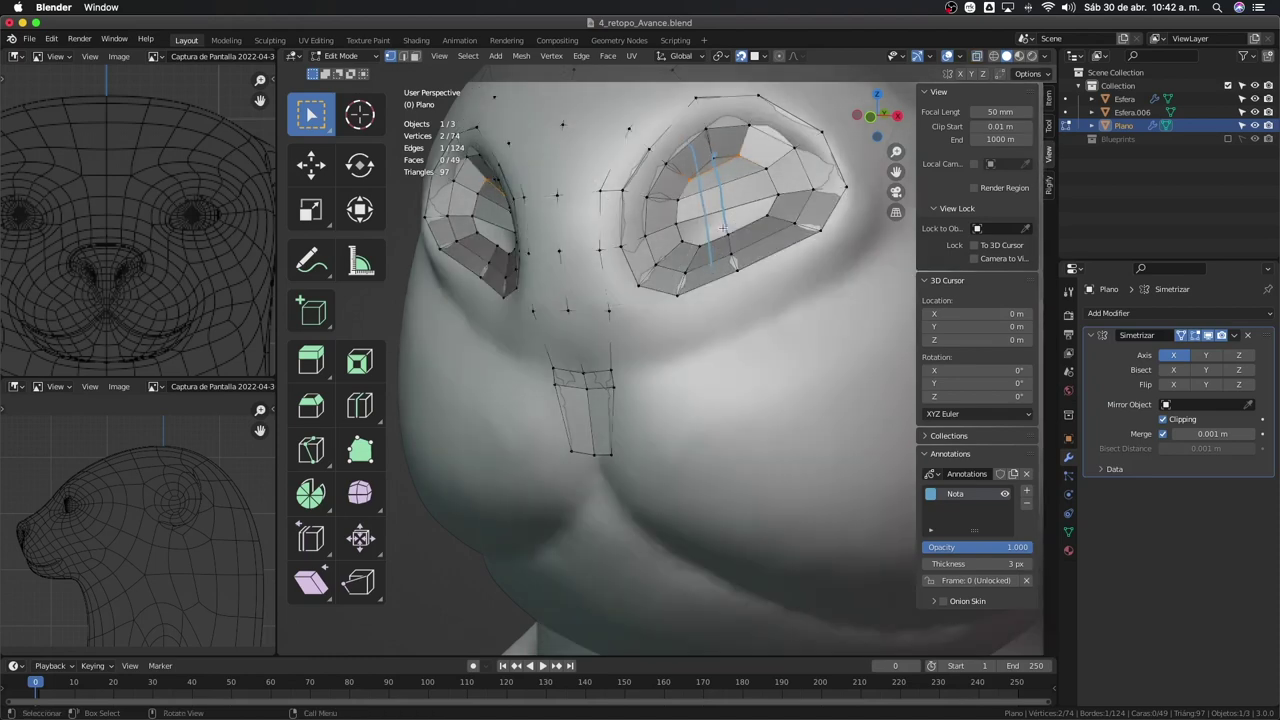
{"action": "right_click", "coordinate": [716, 215]}
{"action": "key", "text": "alt+z"}
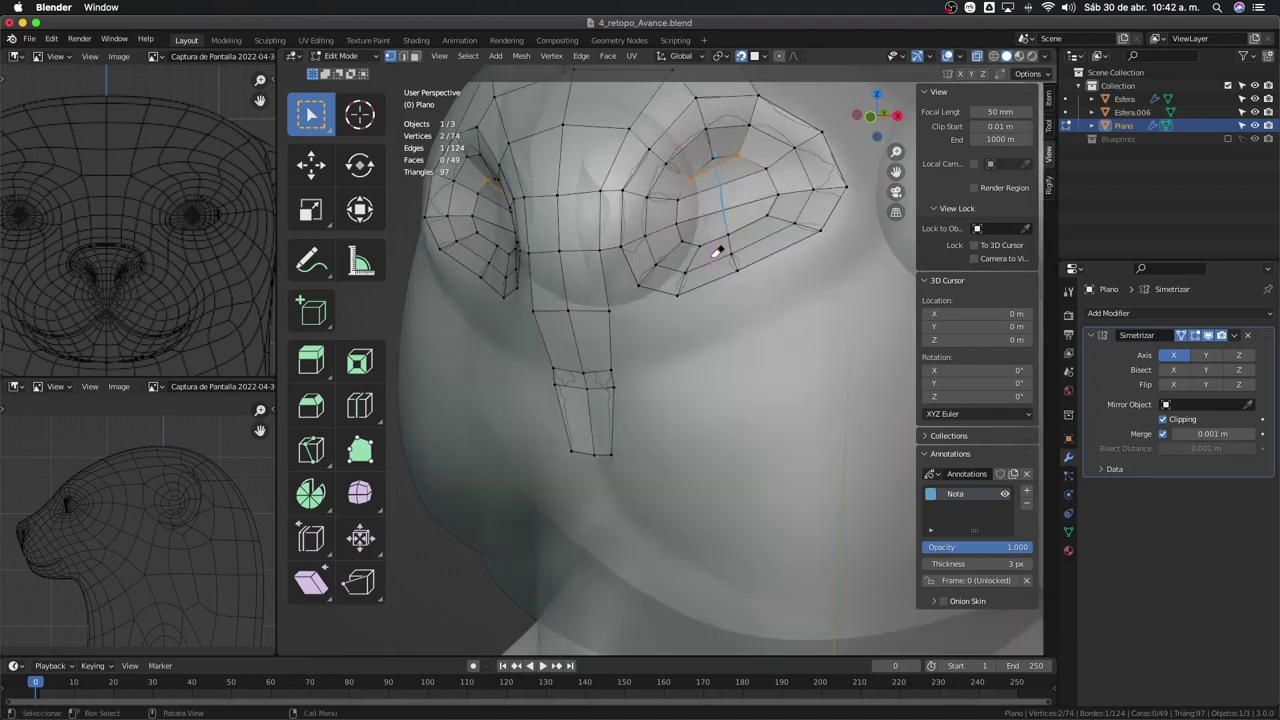
{"action": "key", "text": "alt+z"}
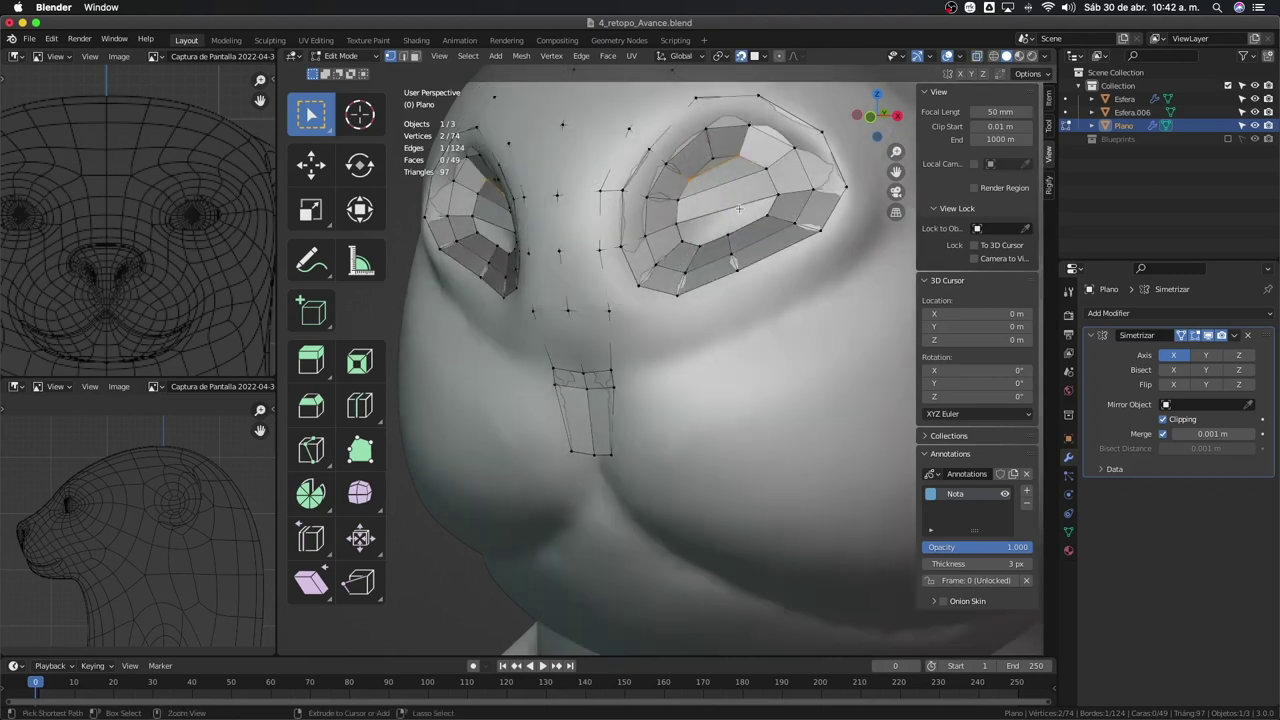
{"action": "key", "text": "ctrl+r"}
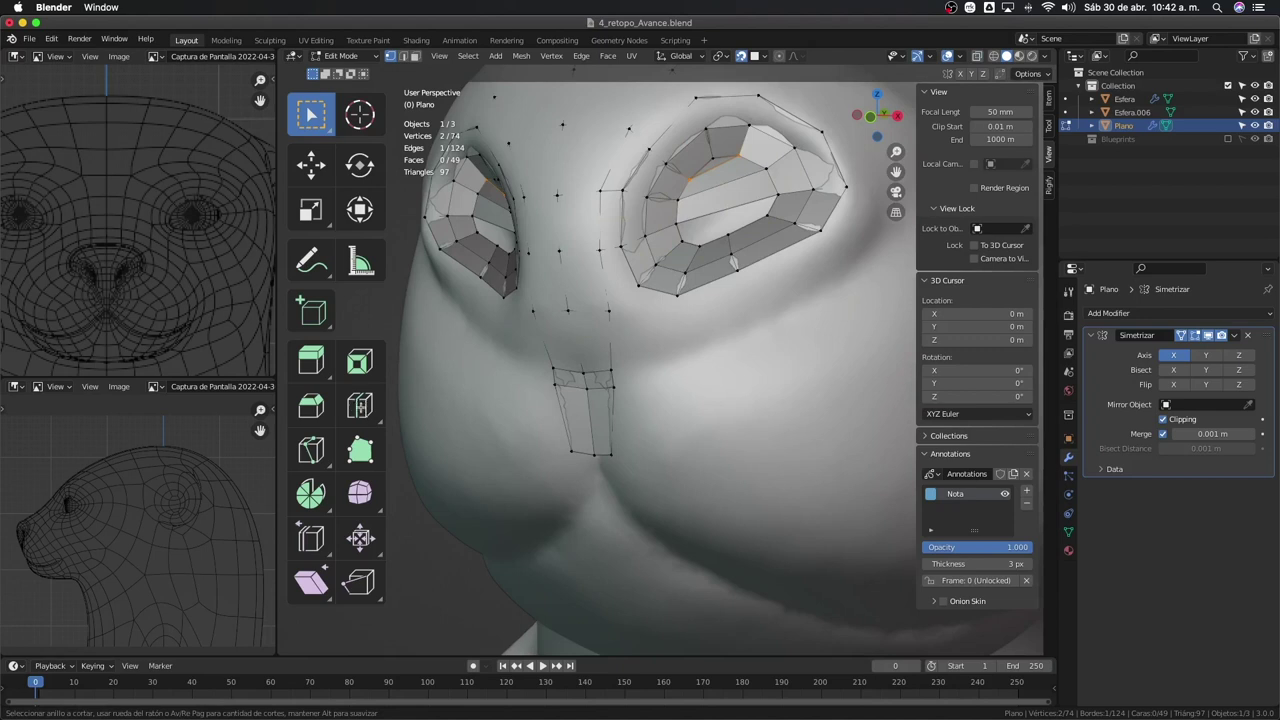
Cut a centred edge loop across the eye faces and nudge an eye-ring vertex into place
{"action": "left_click", "coordinate": [733, 185]}
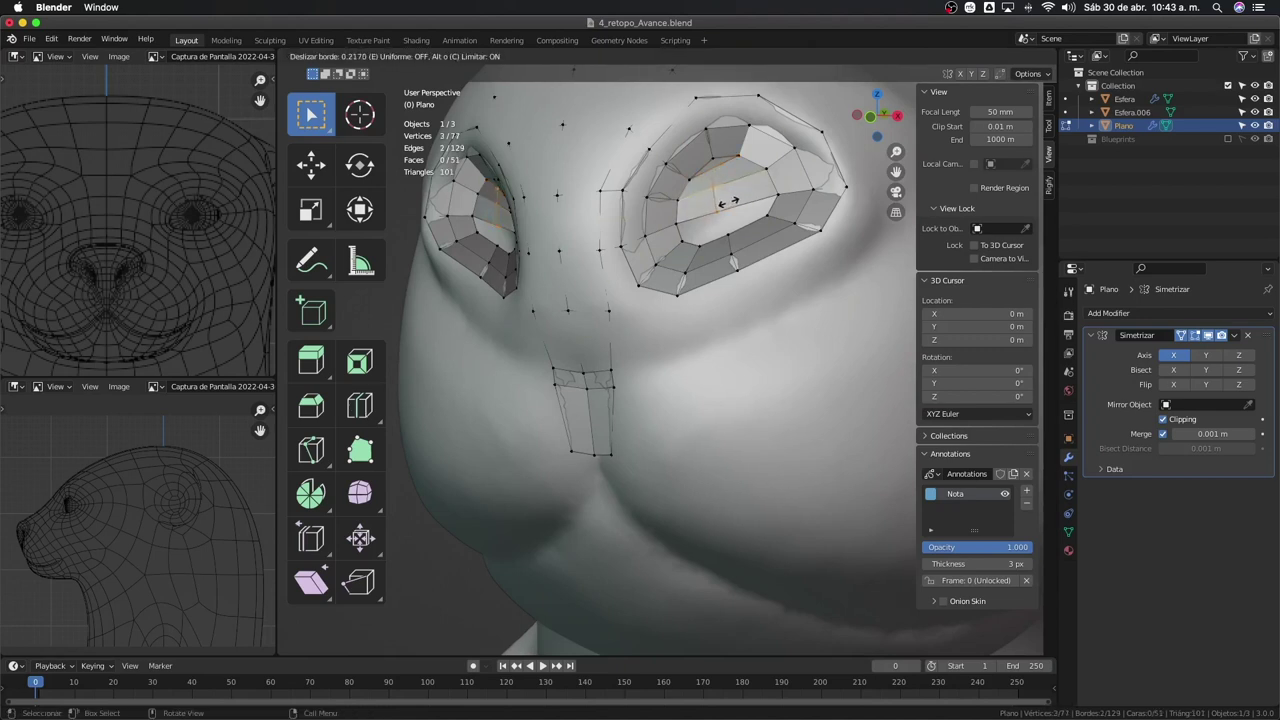
{"action": "right_click", "coordinate": [733, 201]}
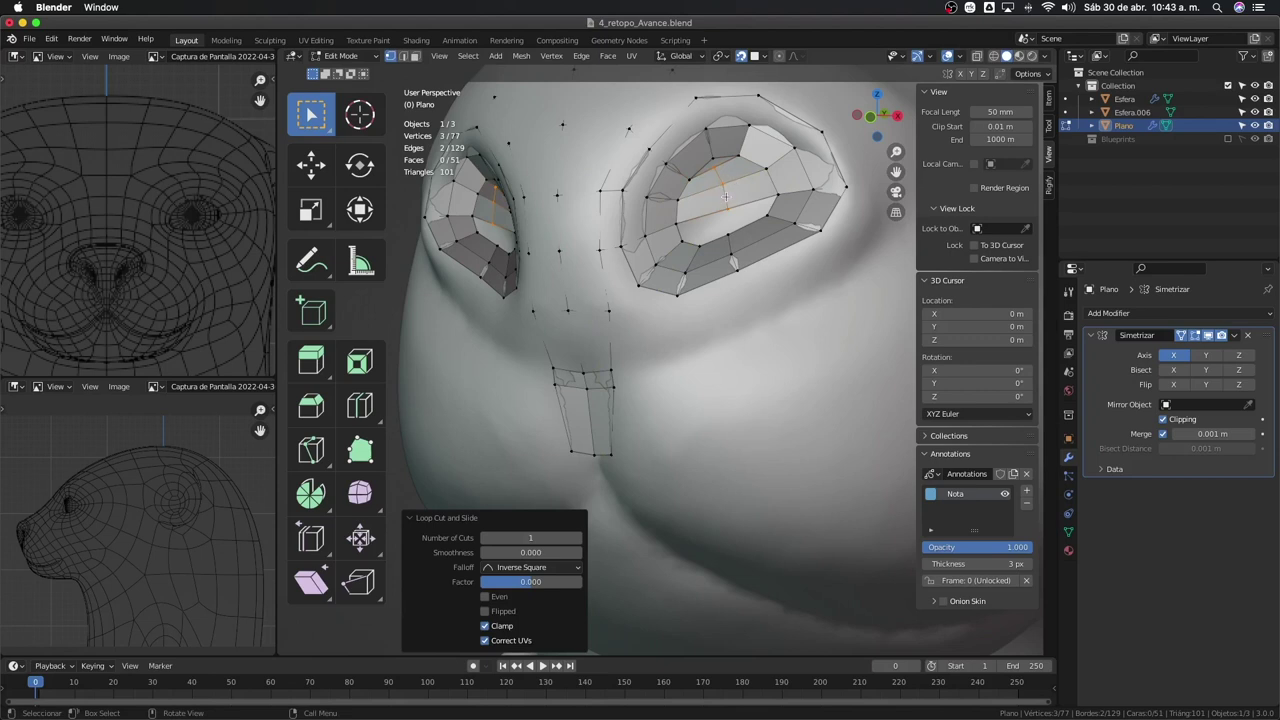
{"action": "key", "text": "g"}
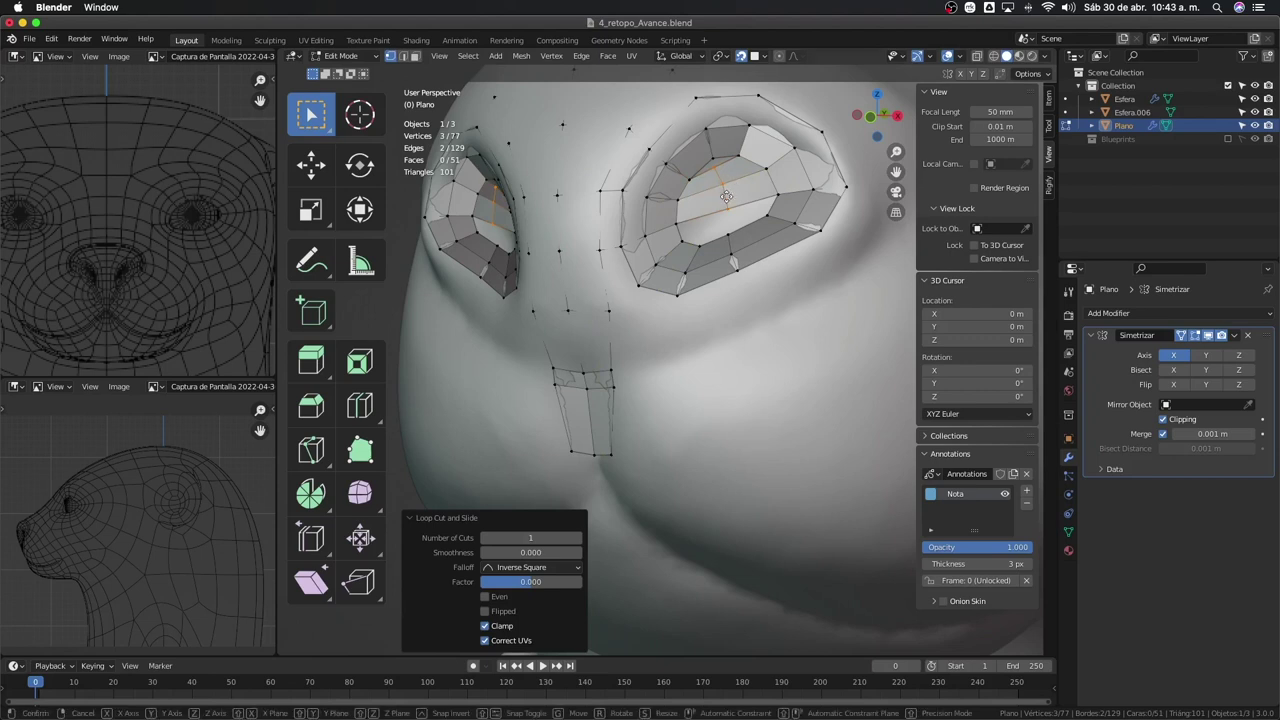
{"action": "right_click", "coordinate": [727, 197]}
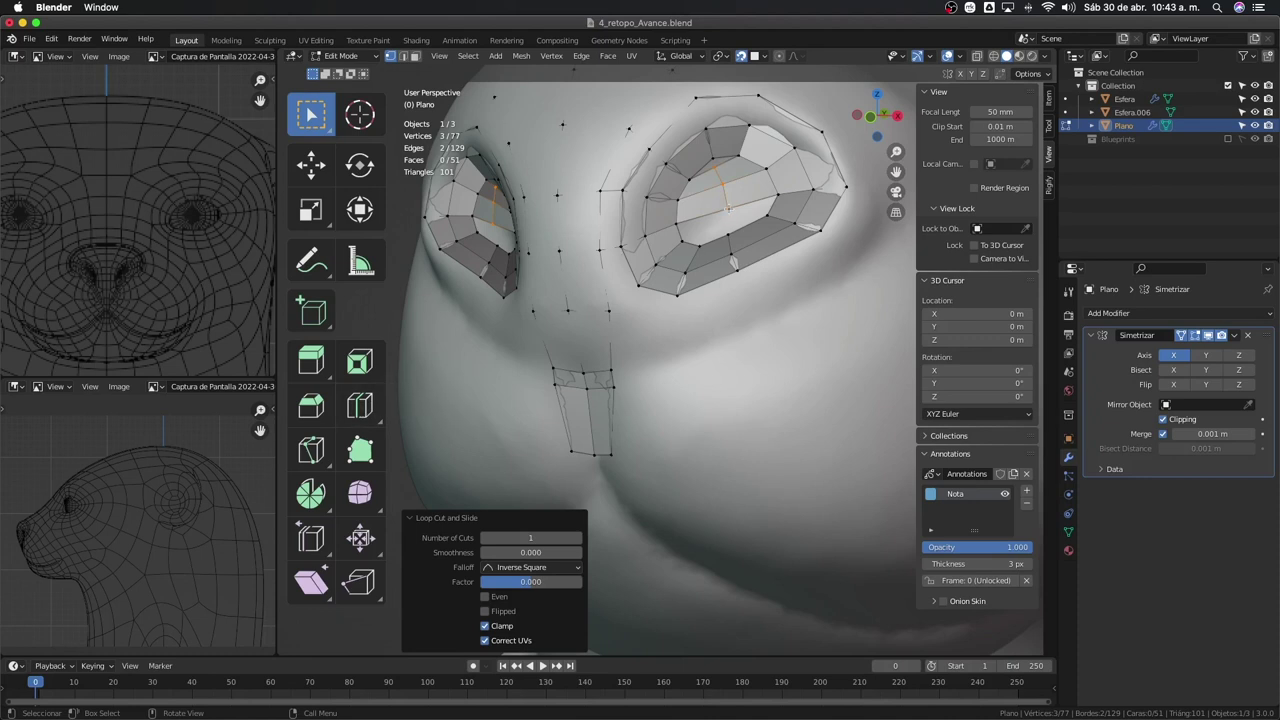
{"action": "left_click", "coordinate": [763, 56]}
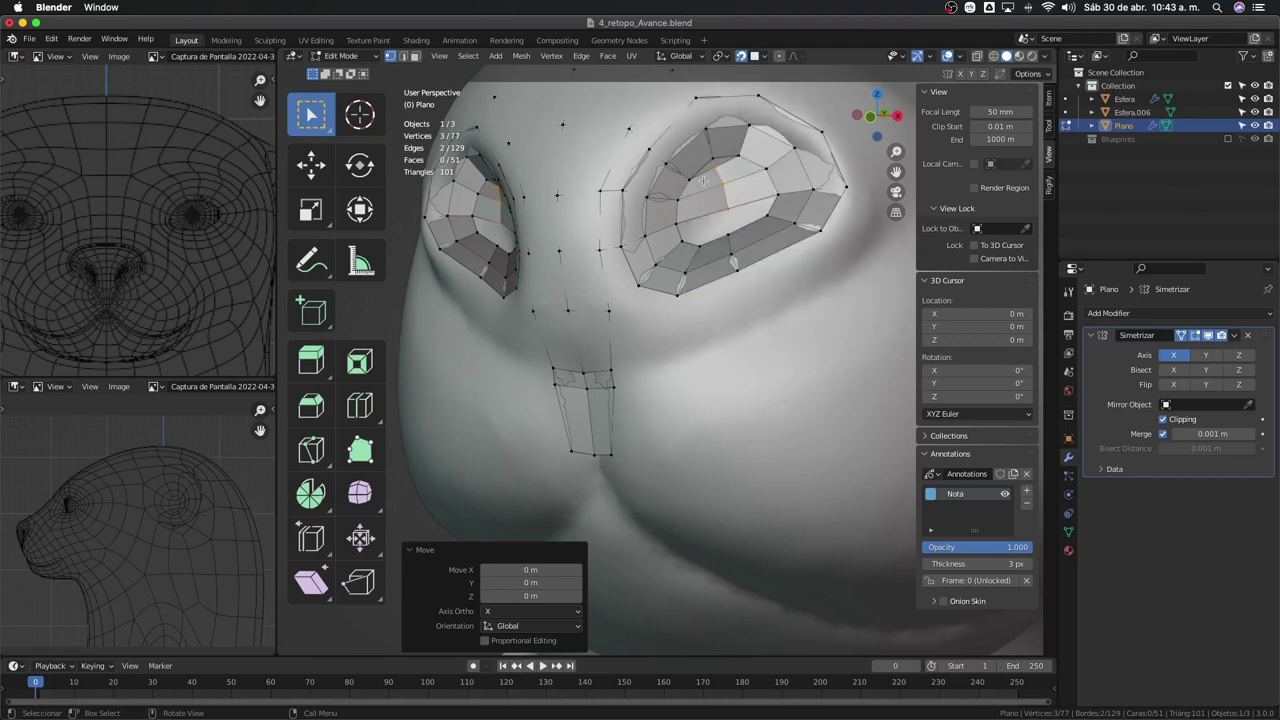
{"action": "left_click_drag", "start_coordinate": [722, 181], "coordinate": [737, 226]}
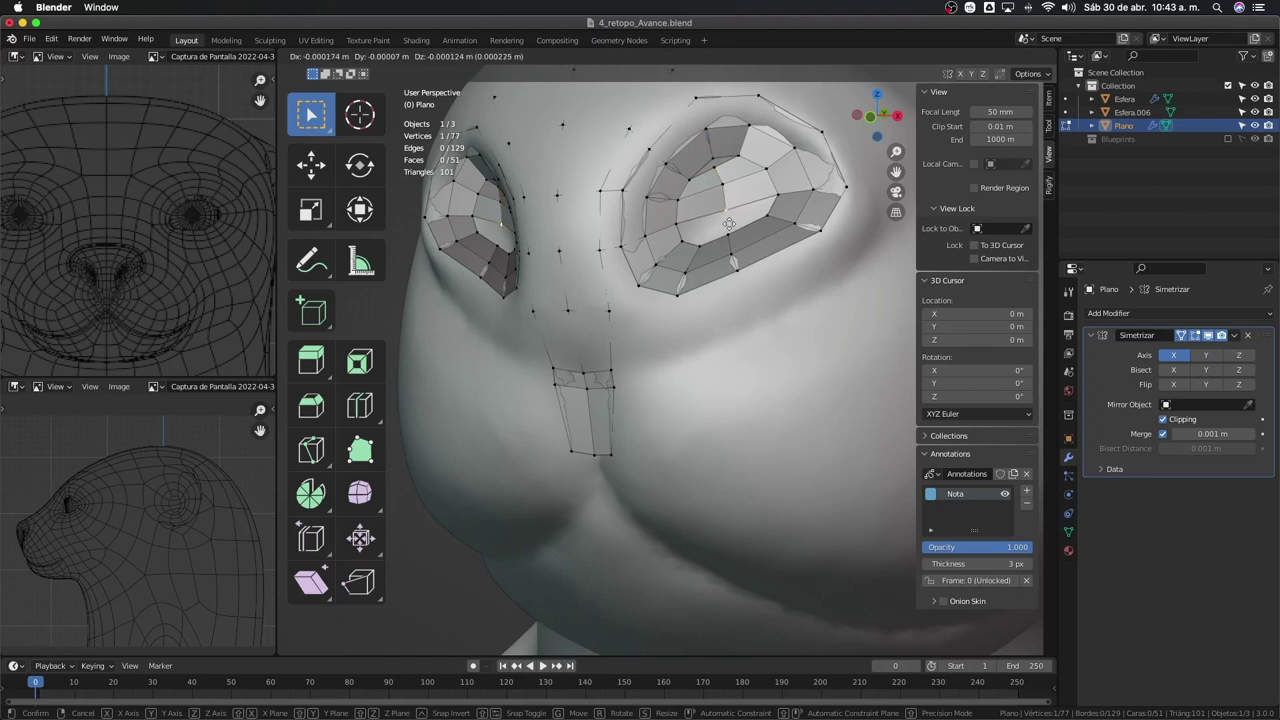
Merge two neighbouring eye-ring vertices At Center
{"action": "left_click", "coordinate": [760, 220], "text": "shift"}
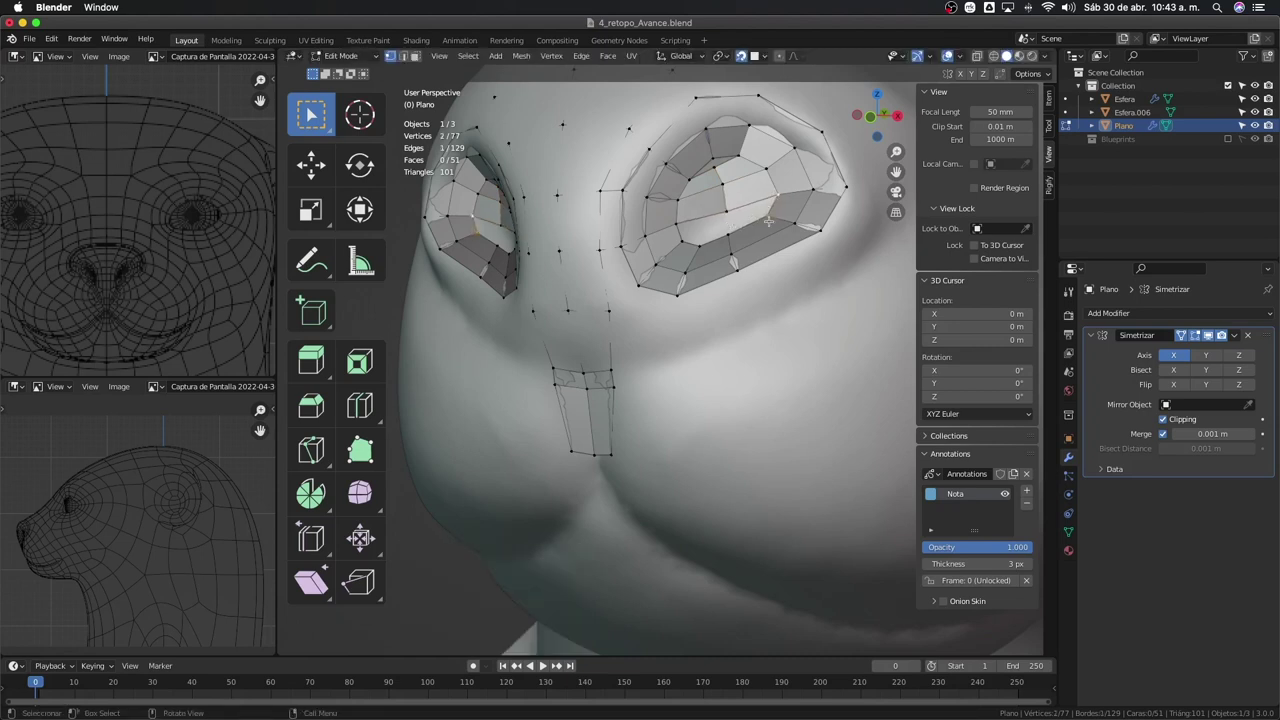
{"action": "left_click_drag", "start_coordinate": [734, 244], "coordinate": [738, 250]}
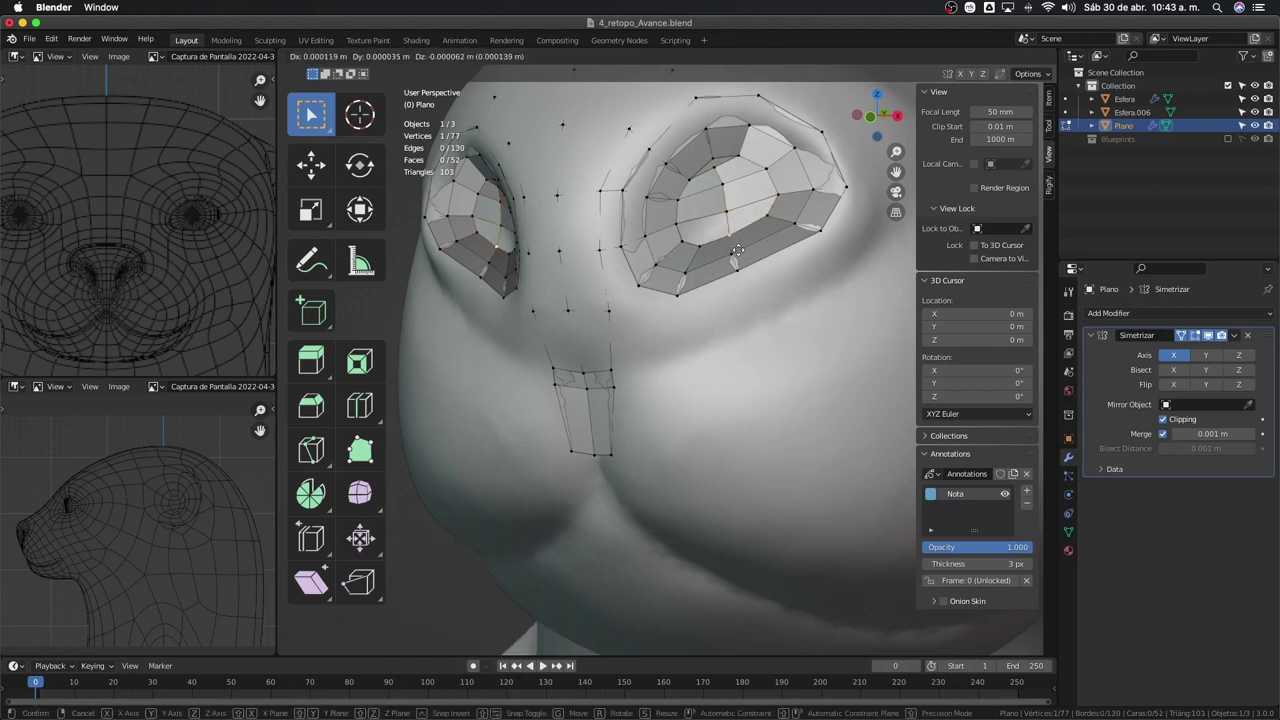
{"action": "left_click", "coordinate": [714, 156]}
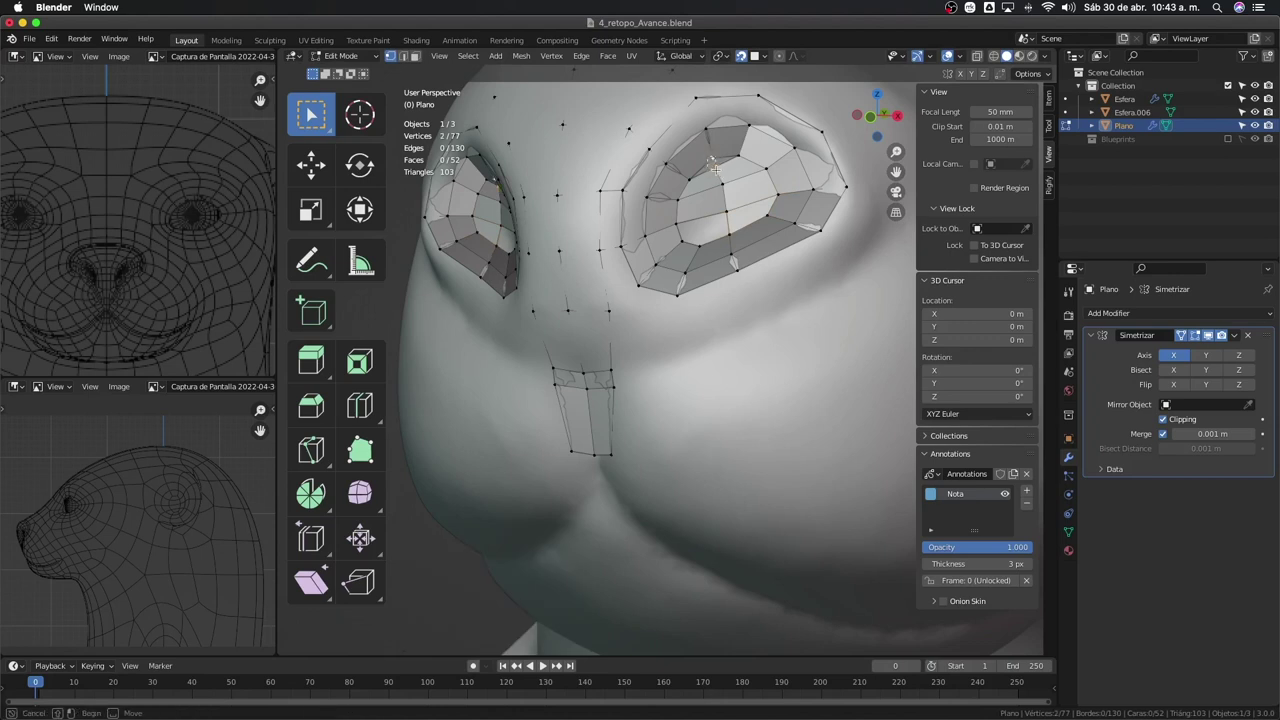
{"action": "key", "text": "m"}
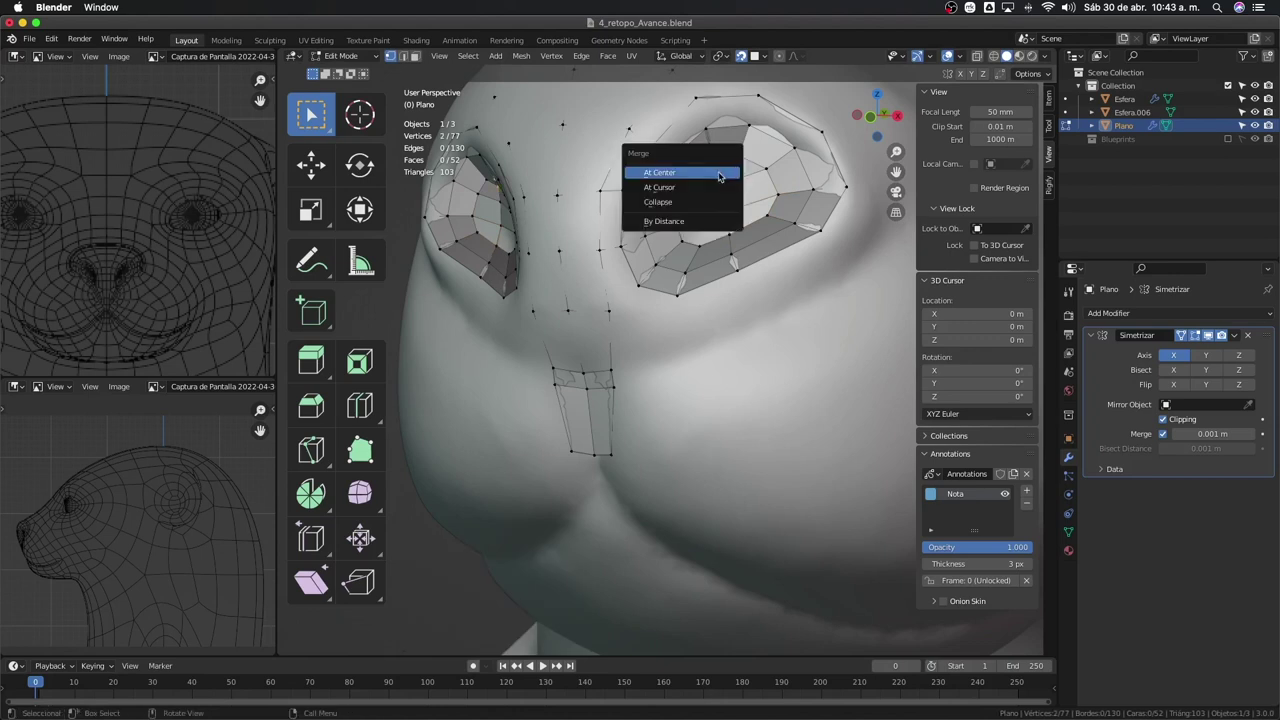
{"action": "left_click", "coordinate": [658, 172]}
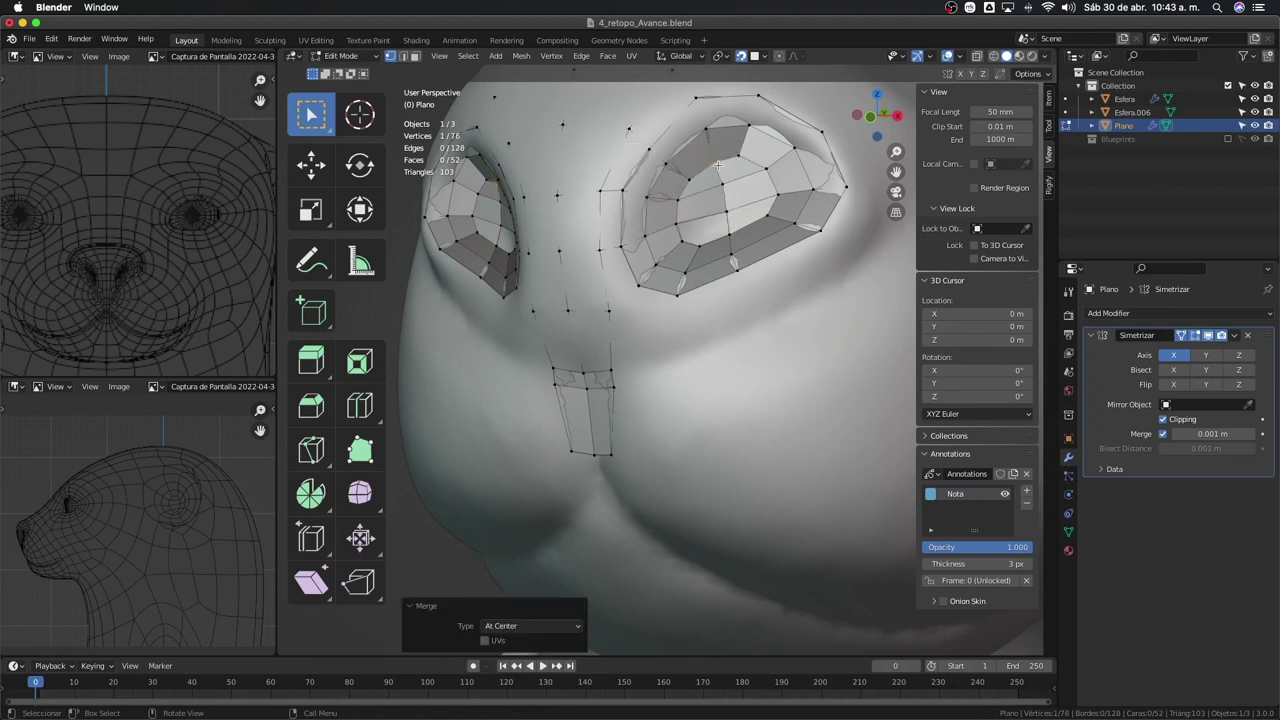
Nudge the merged vertex and nearby eye-ring vertices into position
{"action": "key", "text": "g"}
{"action": "left_click", "coordinate": [723, 190]}
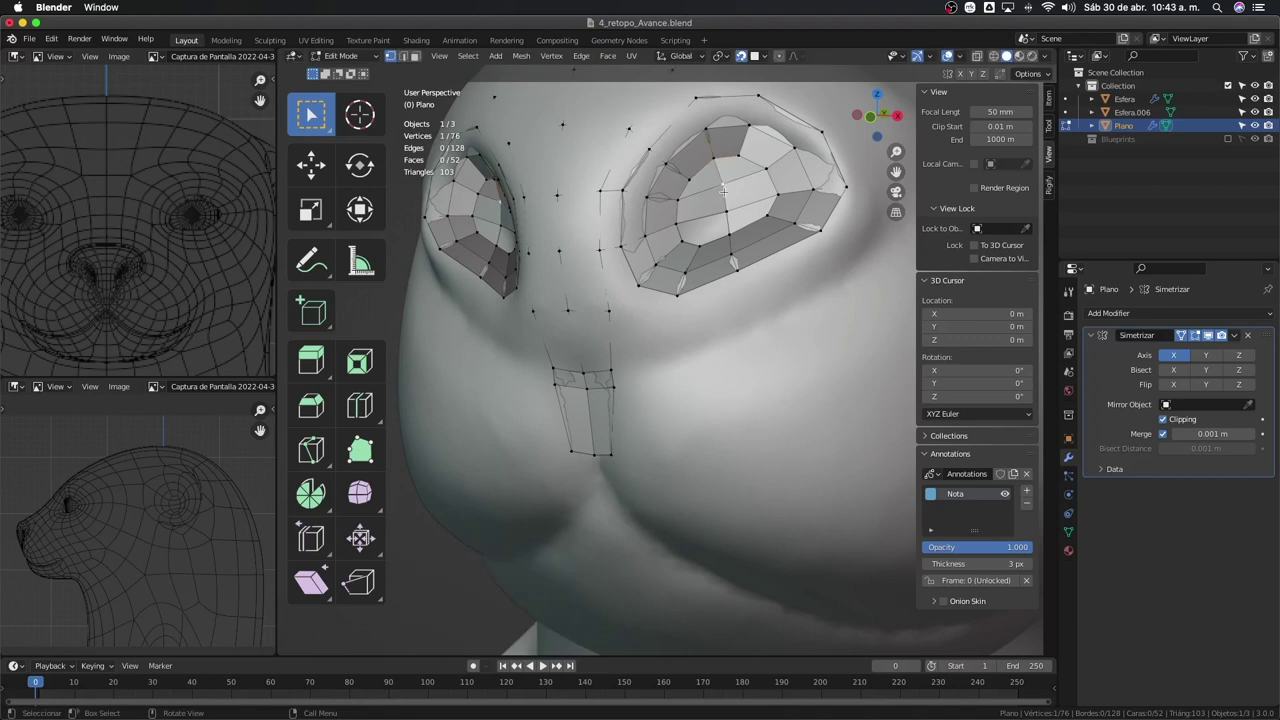
{"action": "key", "text": "g"}
{"action": "left_click", "coordinate": [718, 180]}
{"action": "key", "text": "g"}
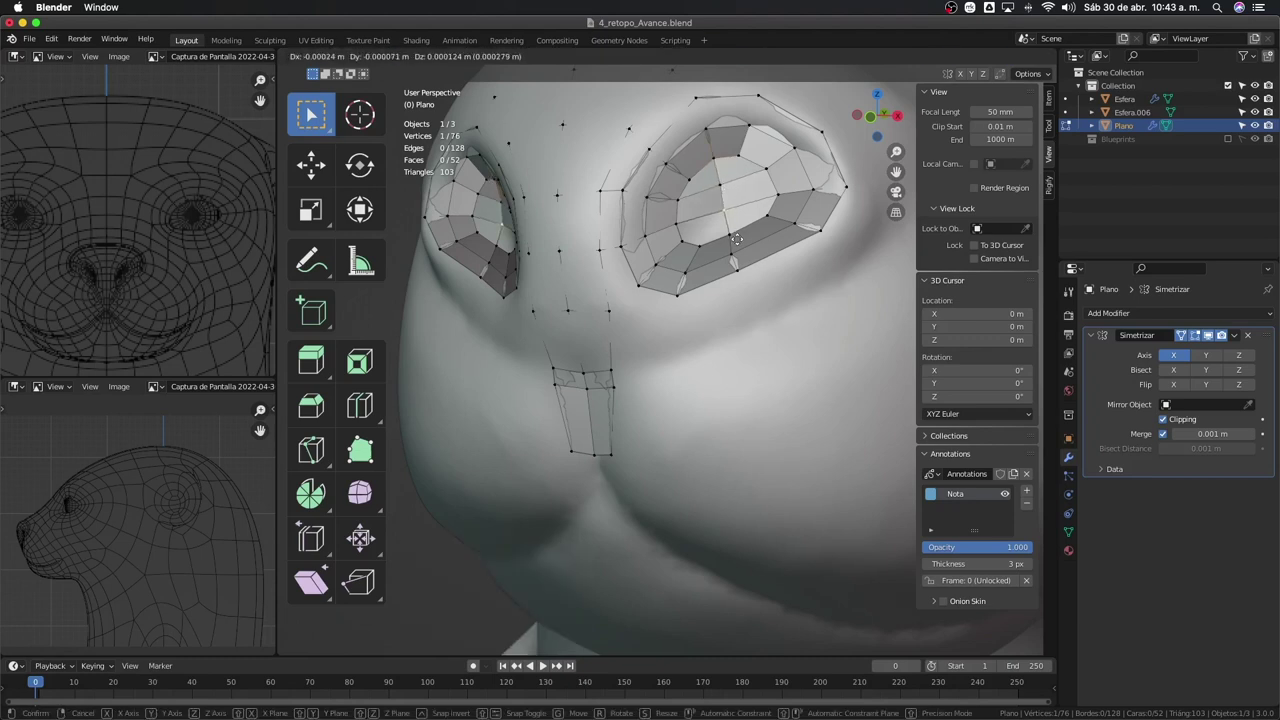
{"action": "left_click", "coordinate": [736, 240]}
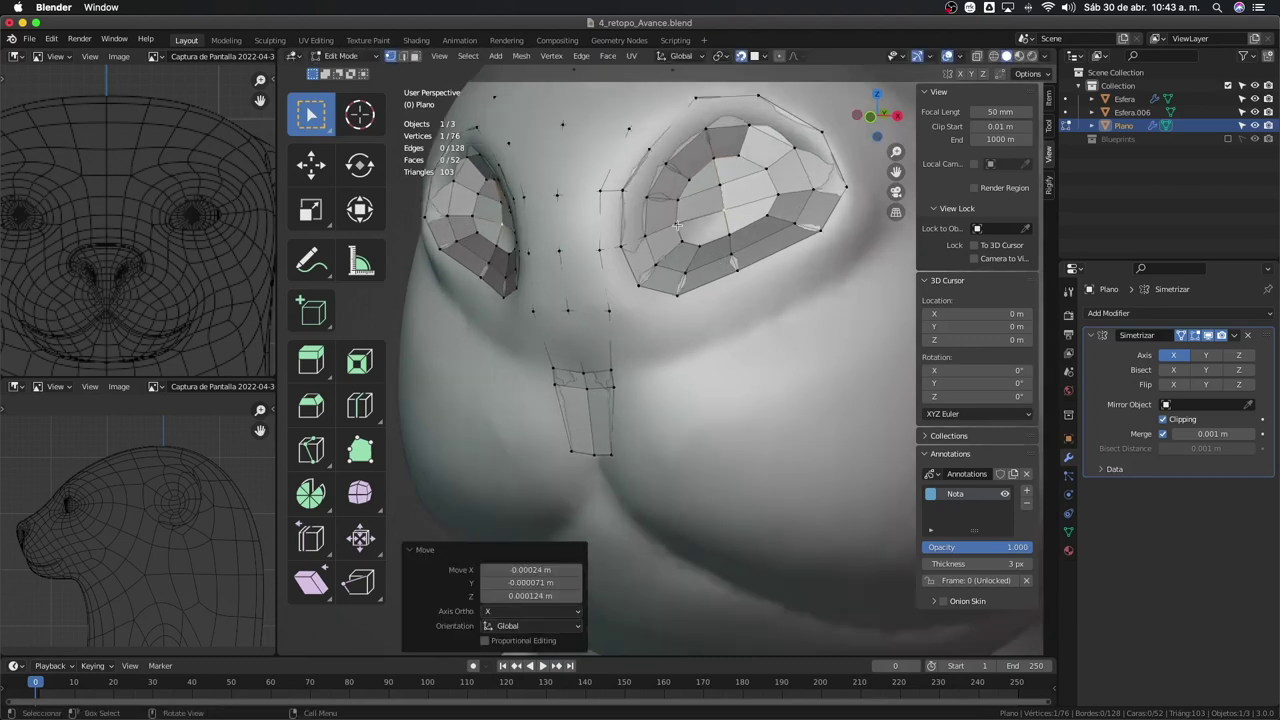
{"action": "left_click", "coordinate": [679, 228], "text": "alt"}
{"action": "middle_click_drag", "start_coordinate": [679, 228], "coordinate": [696, 199]}
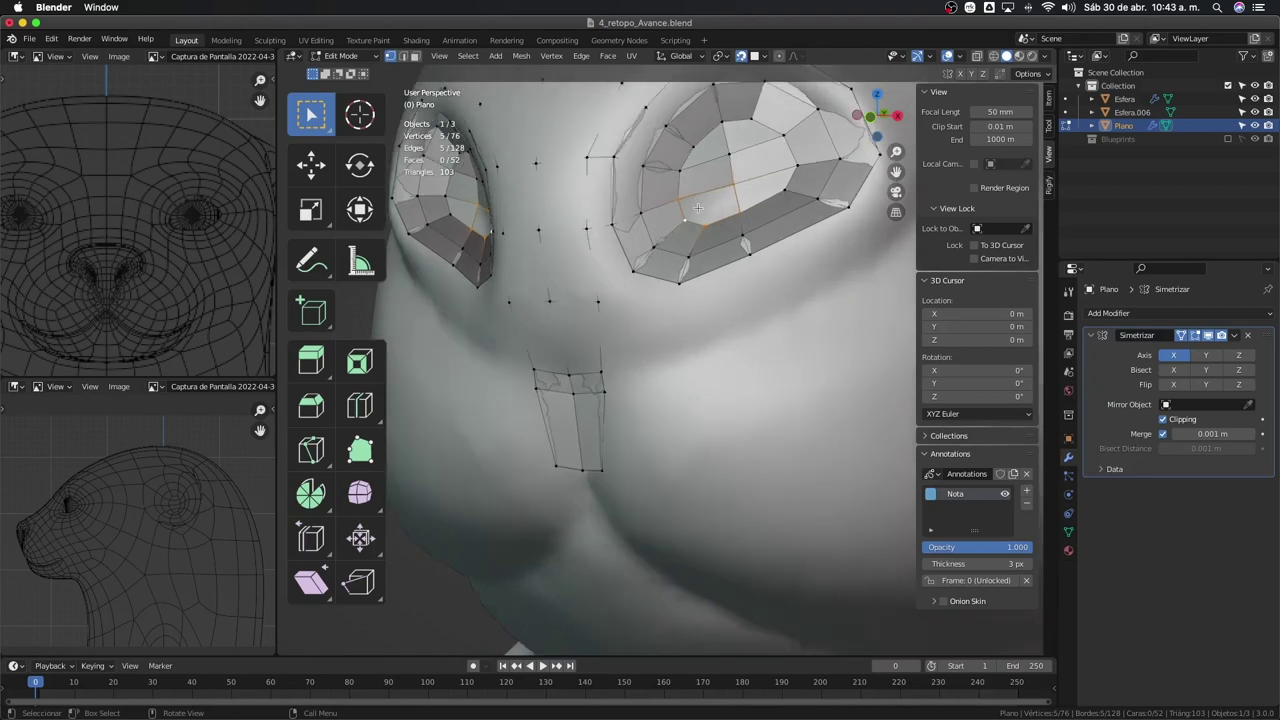
{"action": "key", "text": "KP_Divide"}
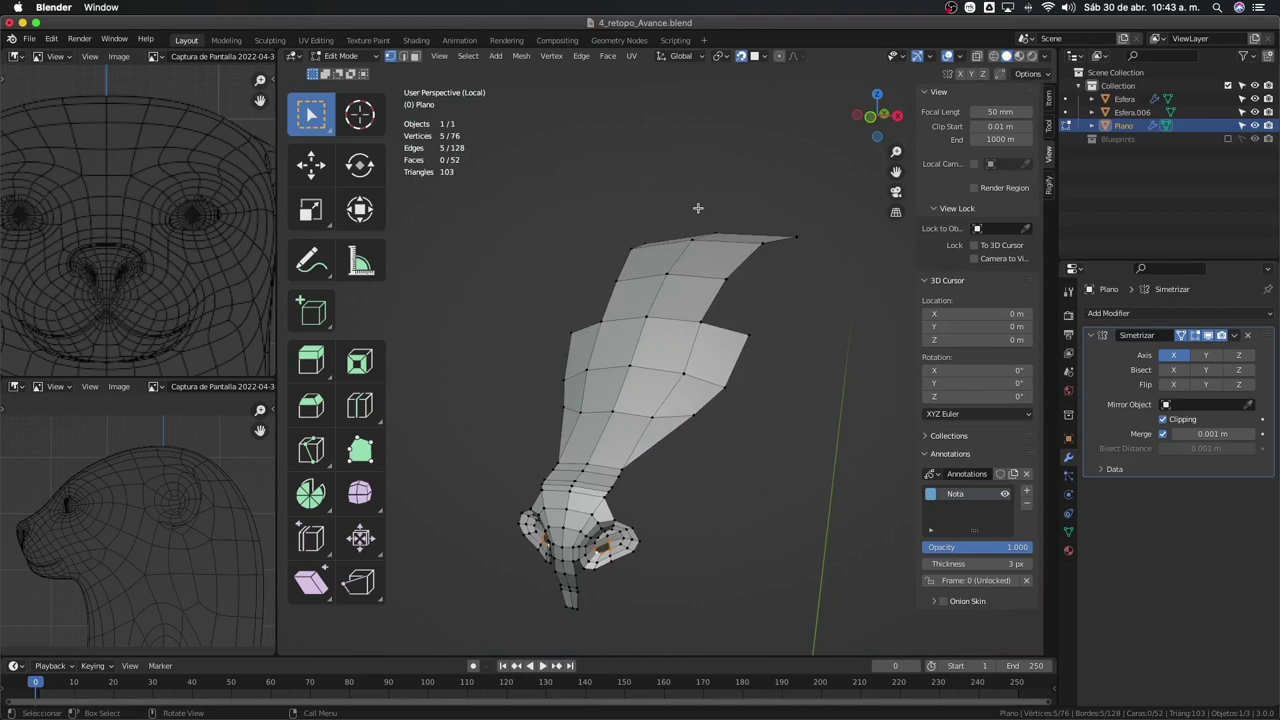
{"action": "key", "text": "KP_Decimal"}
{"action": "scroll", "coordinate": [718, 296], "scroll_direction": "down", "scroll_amount": 3}
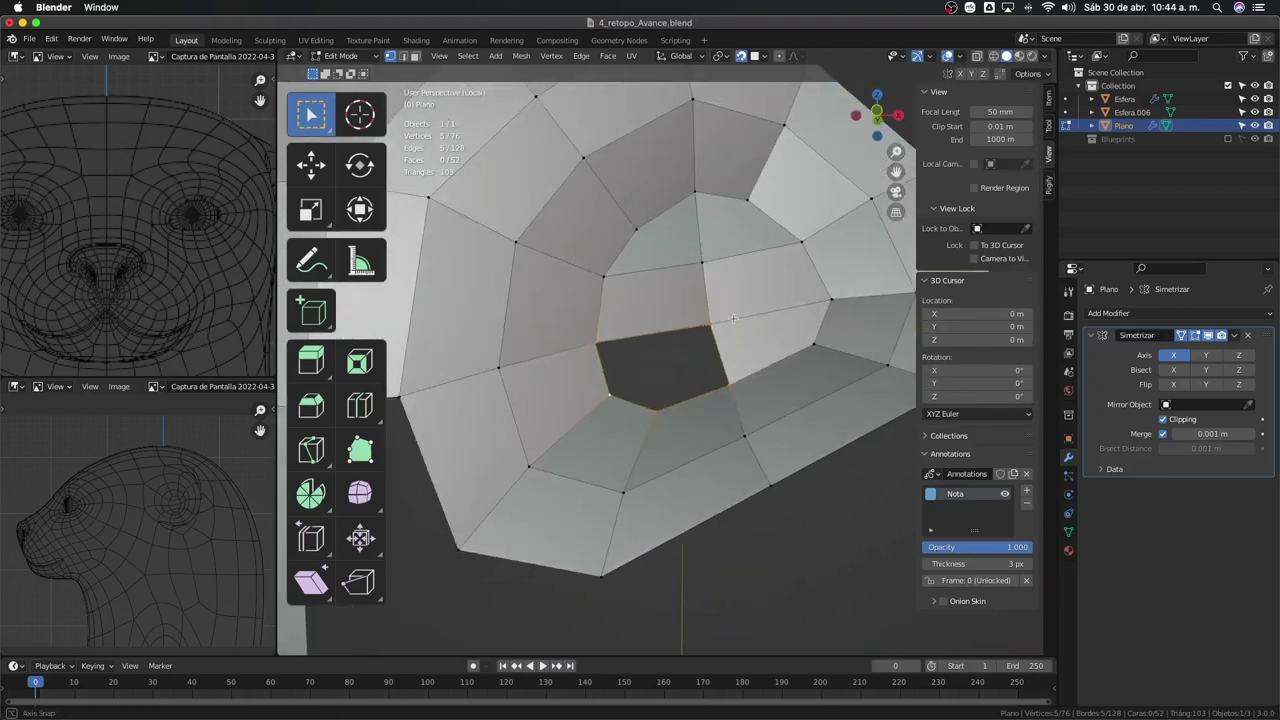
{"action": "middle_click_drag", "start_coordinate": [718, 296], "coordinate": [694, 337]}
{"action": "scroll", "coordinate": [699, 351], "scroll_direction": "up", "scroll_amount": 2}
{"action": "left_click", "coordinate": [688, 361]}
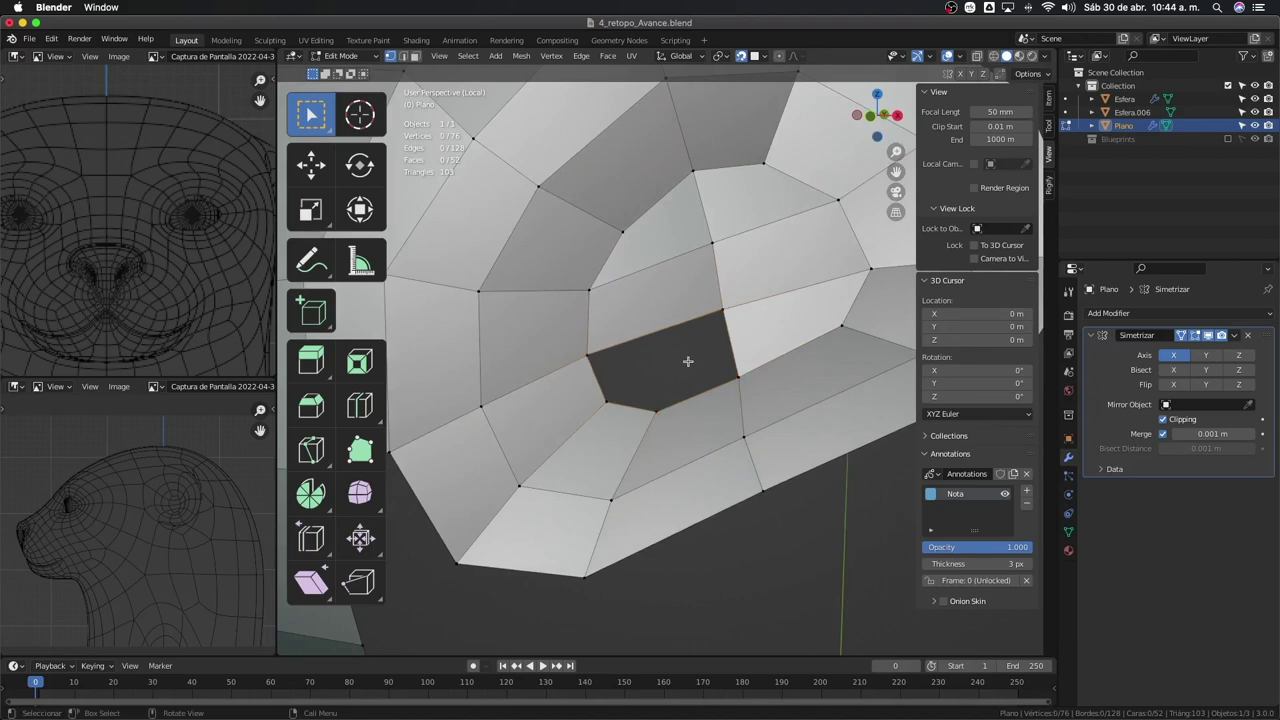
{"action": "left_click", "coordinate": [597, 346]}
{"action": "left_click", "coordinate": [726, 310], "text": "shift"}
{"action": "left_click", "coordinate": [739, 377], "text": "shift"}
{"action": "left_click", "coordinate": [651, 410], "text": "shift"}
{"action": "left_click", "coordinate": [606, 402], "text": "shift"}
{"action": "mouse_move", "coordinate": [610, 408]}
{"action": "middle_mouse_down"}
{"action": "mouse_move", "coordinate": [585, 413]}
{"action": "mouse_move", "coordinate": [602, 443]}
{"action": "mouse_move", "coordinate": [640, 380]}
{"action": "middle_mouse_up"}
{"action": "scroll", "coordinate": [654, 355], "scroll_direction": "up", "scroll_amount": 3}
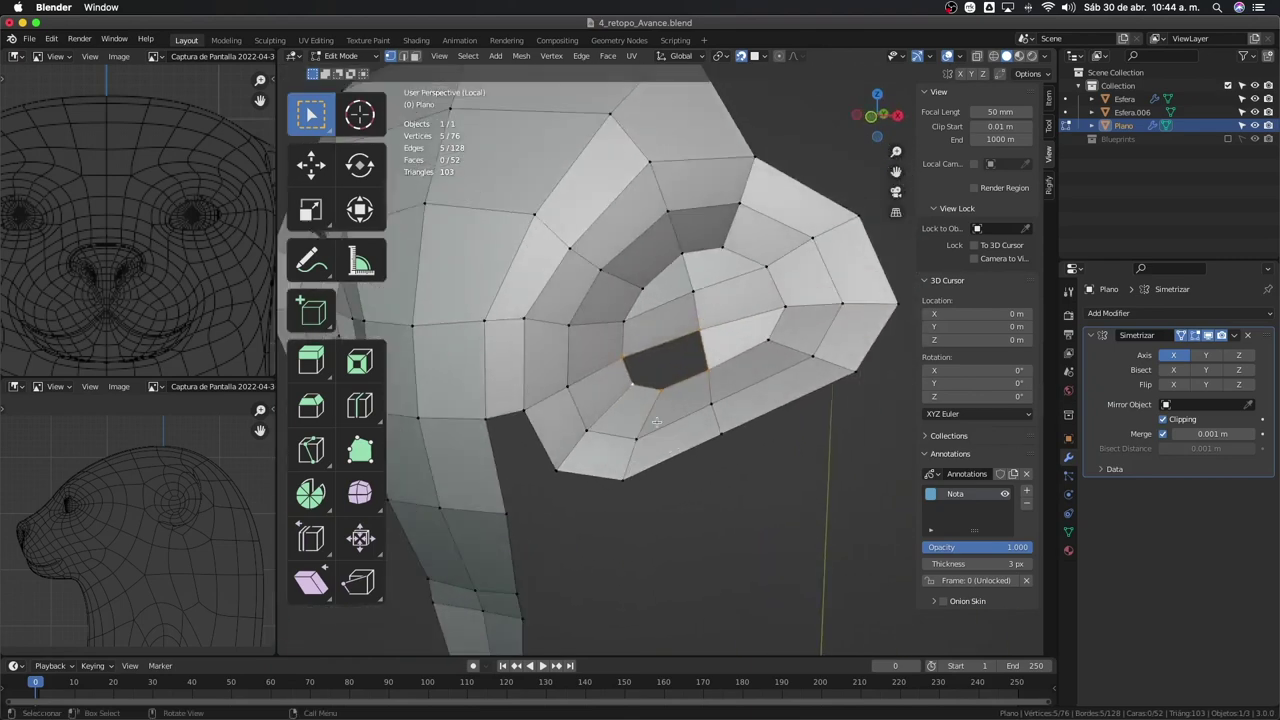
{"action": "left_click", "coordinate": [712, 350]}
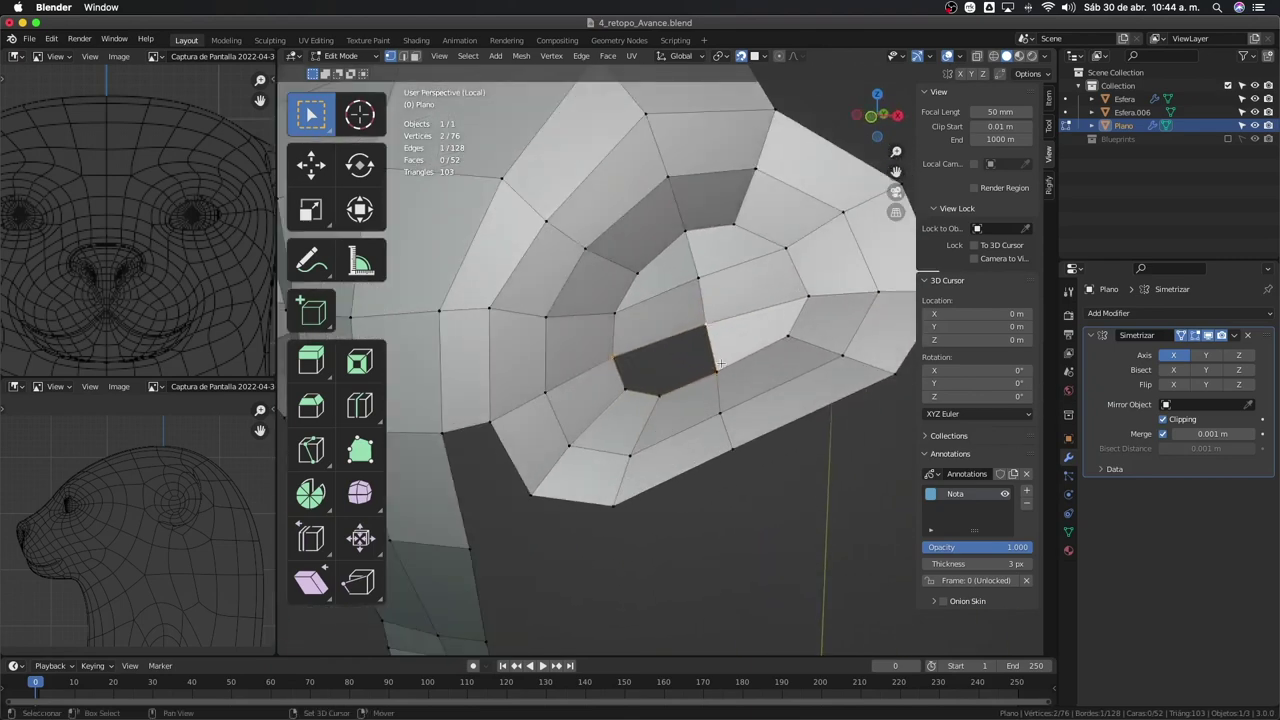
{"action": "key", "text": "f"}
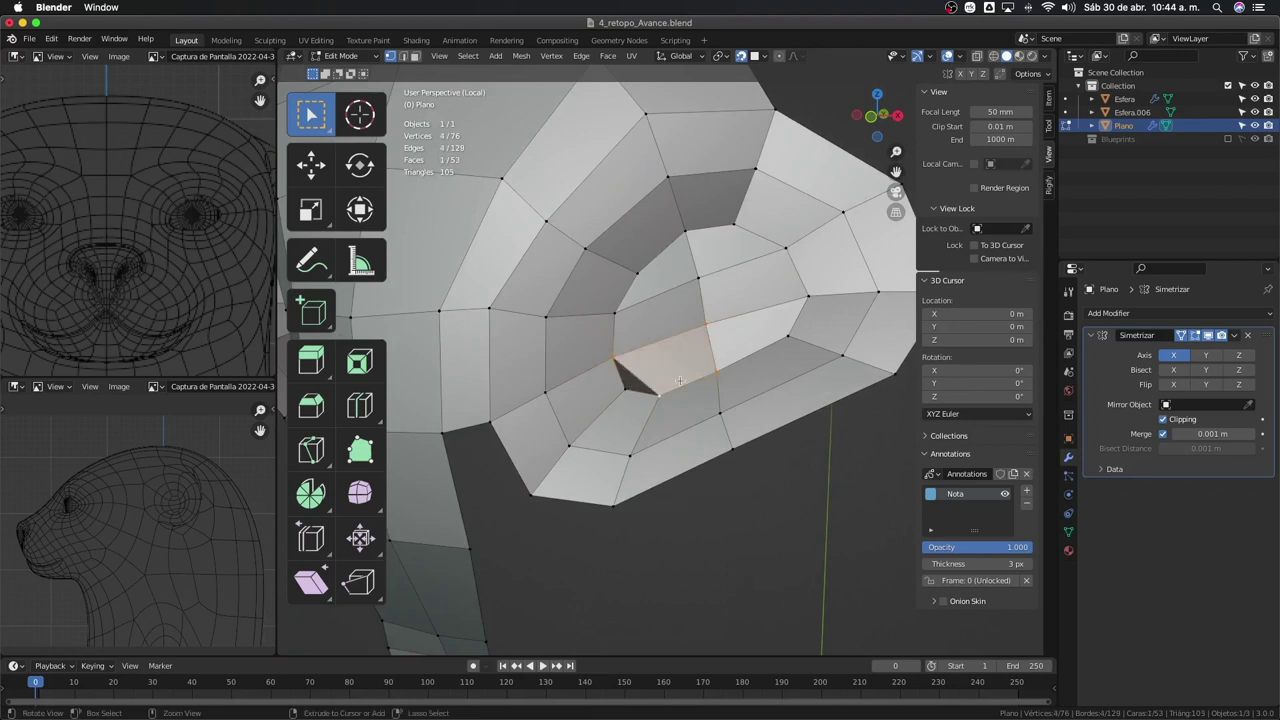
{"action": "key", "text": "ctrl+z"}
{"action": "key", "text": "ctrl+z"}
{"action": "key", "text": "ctrl+z"}
{"action": "left_click", "coordinate": [625, 389]}
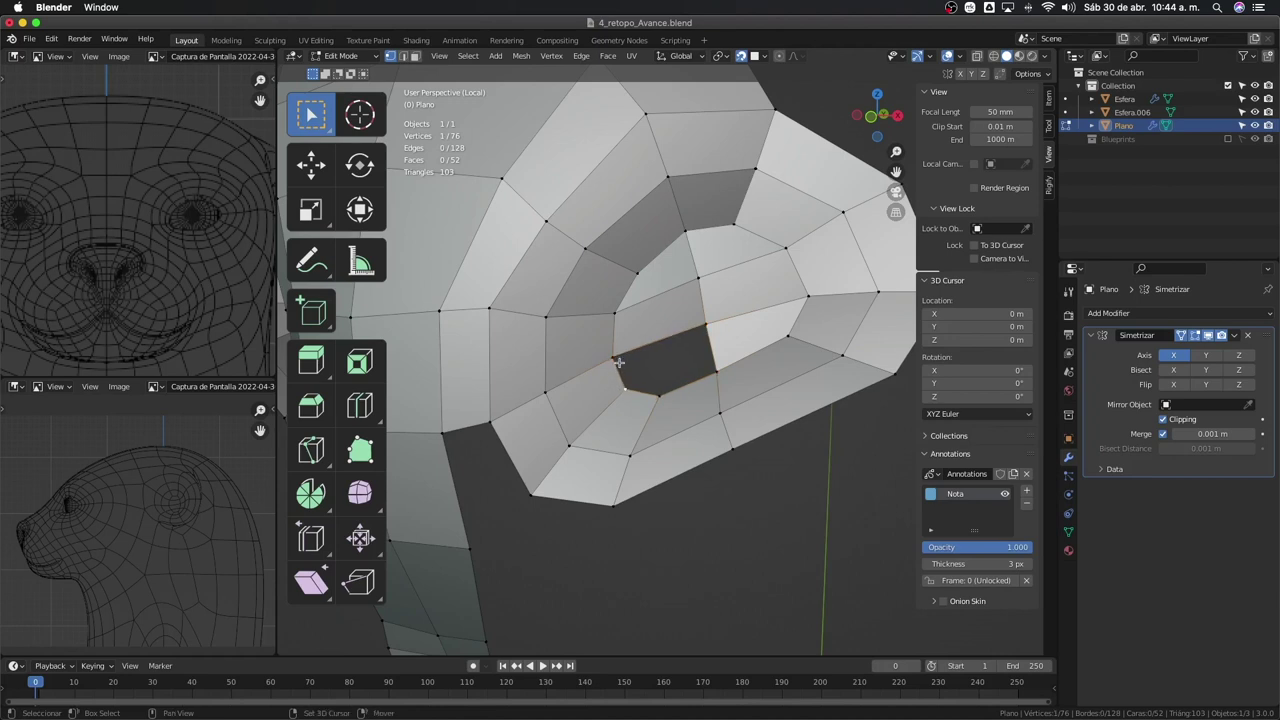
{"action": "left_click", "coordinate": [613, 357], "text": "shift"}
{"action": "left_click", "coordinate": [705, 324], "text": "shift"}
{"action": "key", "text": "f"}
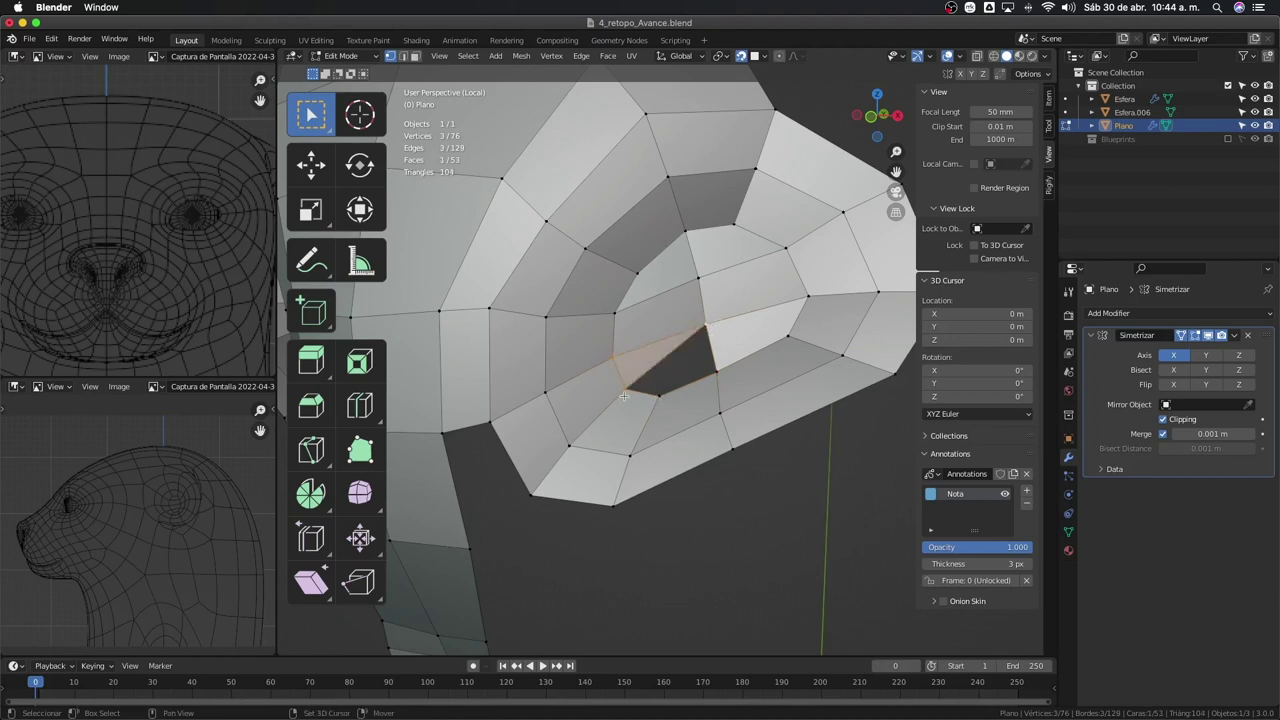
{"action": "key", "text": "ctrl+z"}
{"action": "key", "text": "ctrl+z"}
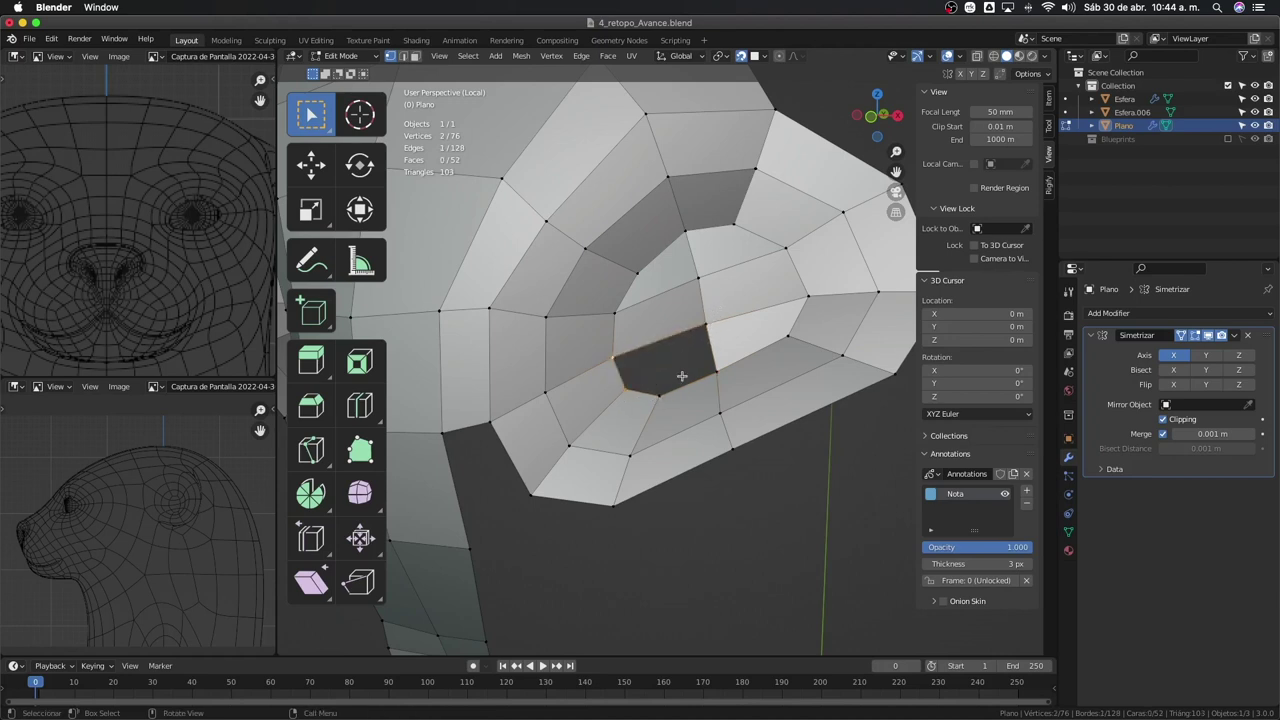
{"action": "middle_click_drag", "start_coordinate": [681, 375], "coordinate": [683, 374]}
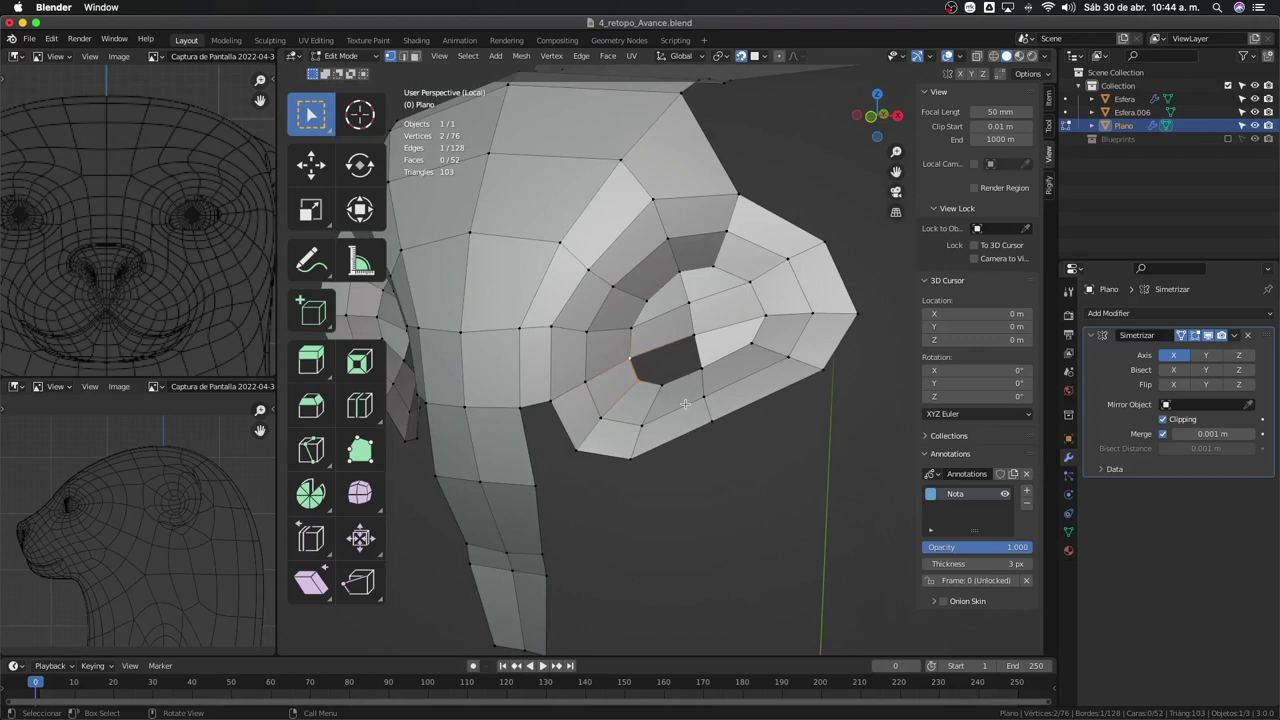
{"action": "key", "text": "KP_Divide"}
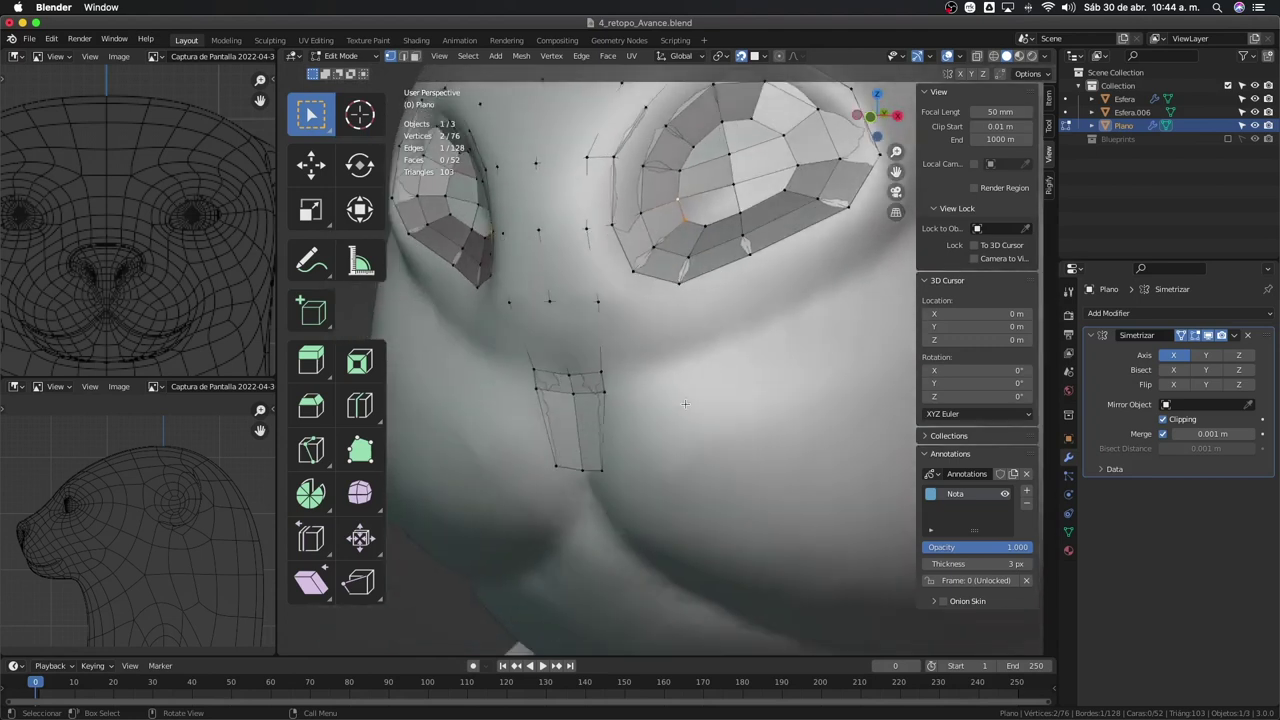
Add a centred loop cut across the eye ring
{"action": "middle_click_drag", "start_coordinate": [685, 403], "coordinate": [690, 360]}
{"action": "key", "text": "ctrl+r"}
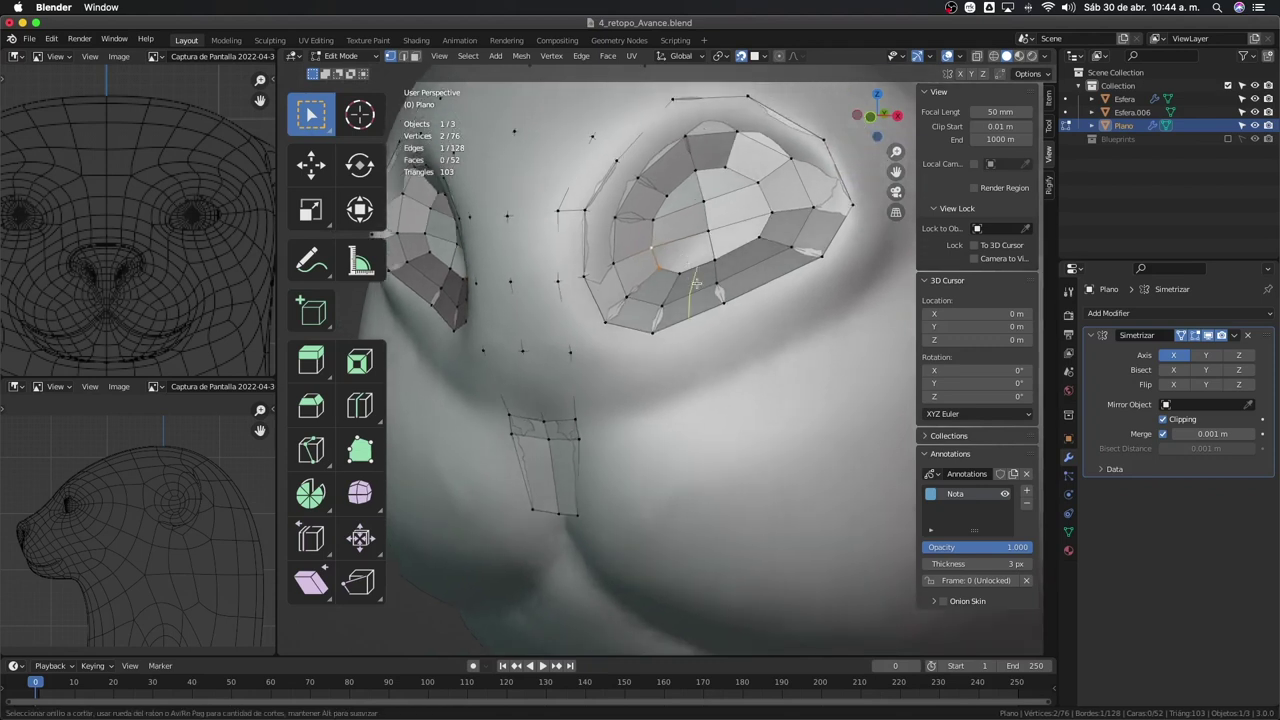
{"action": "left_click", "coordinate": [695, 283]}
{"action": "right_click", "coordinate": [695, 283]}
Fill new faces between vertices near the cut, then undo the fills
{"action": "left_click", "coordinate": [705, 266]}
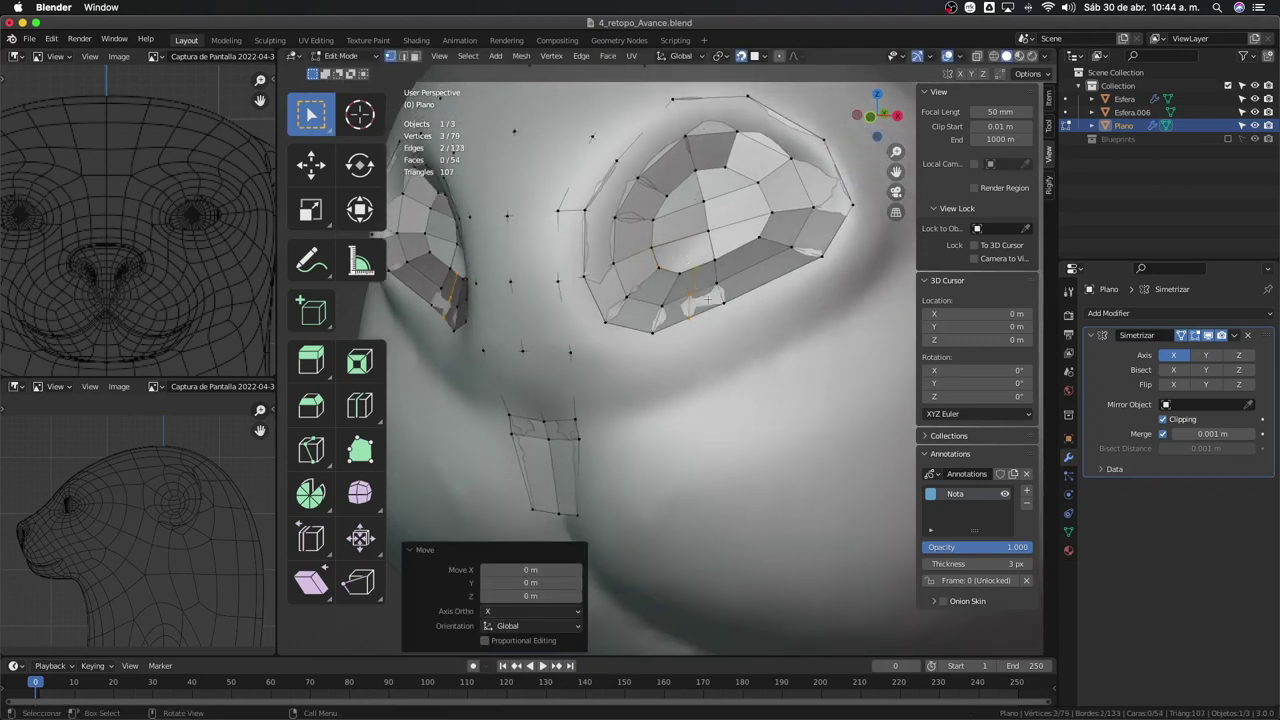
{"action": "left_click", "coordinate": [709, 234], "text": "shift"}
{"action": "left_click", "coordinate": [695, 267], "text": "shift"}
{"action": "key", "text": "f"}
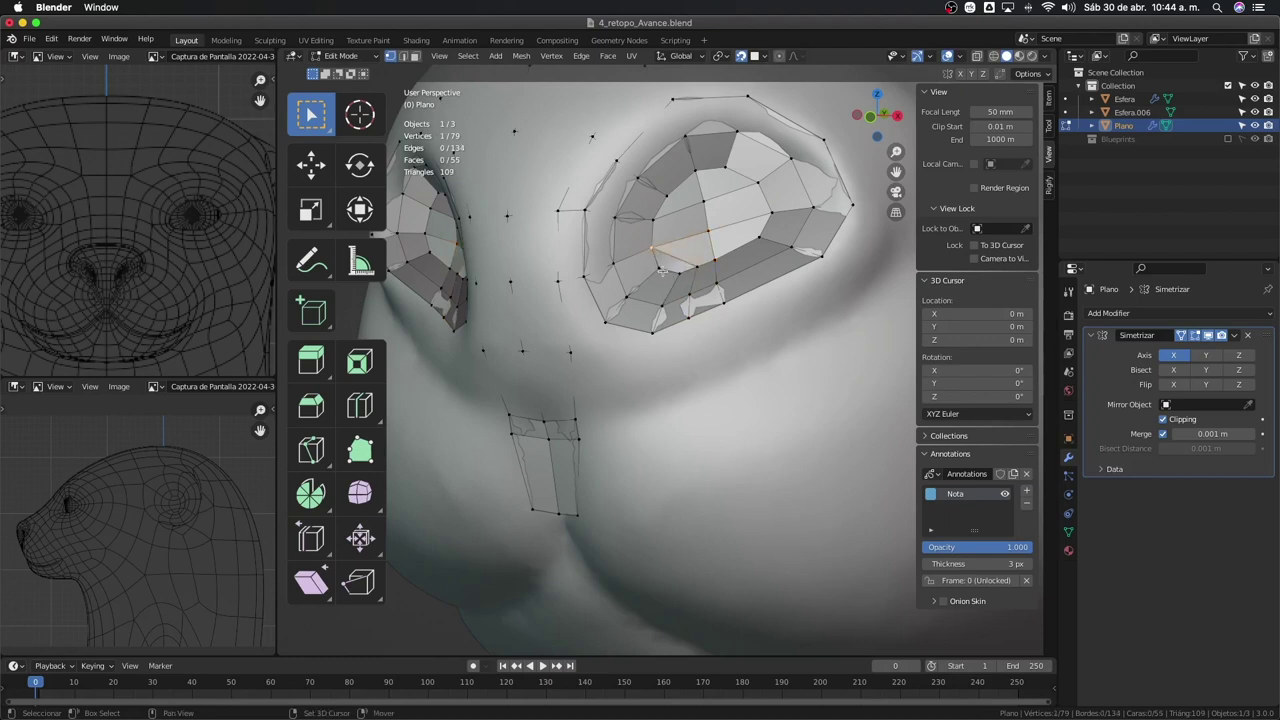
{"action": "left_click", "coordinate": [669, 271]}
{"action": "key", "text": "f"}
{"action": "key", "text": "ctrl+z"}
{"action": "key", "text": "ctrl+z"}
{"action": "key", "text": "ctrl+z"}
{"action": "key", "text": "ctrl+z"}
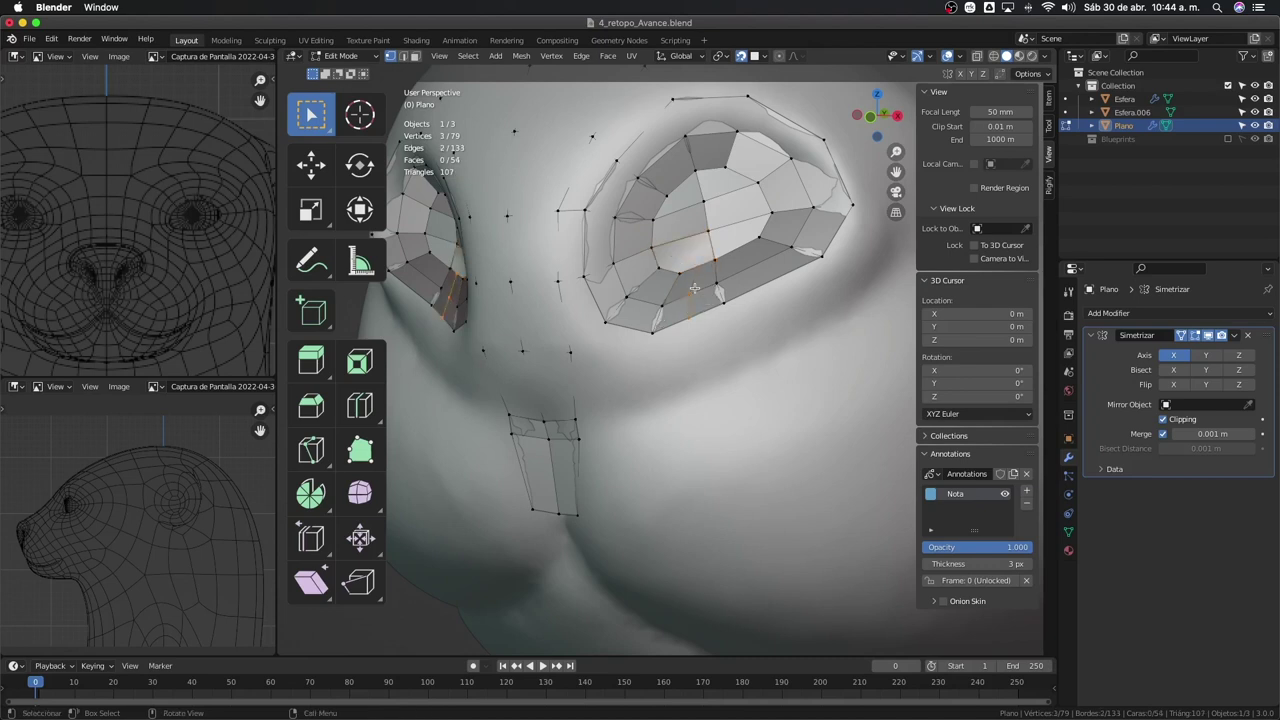
{"action": "key", "text": "ctrl+z"}
Dissolve the extra edge and vertices left by the loop cut
{"action": "key", "text": "x"}
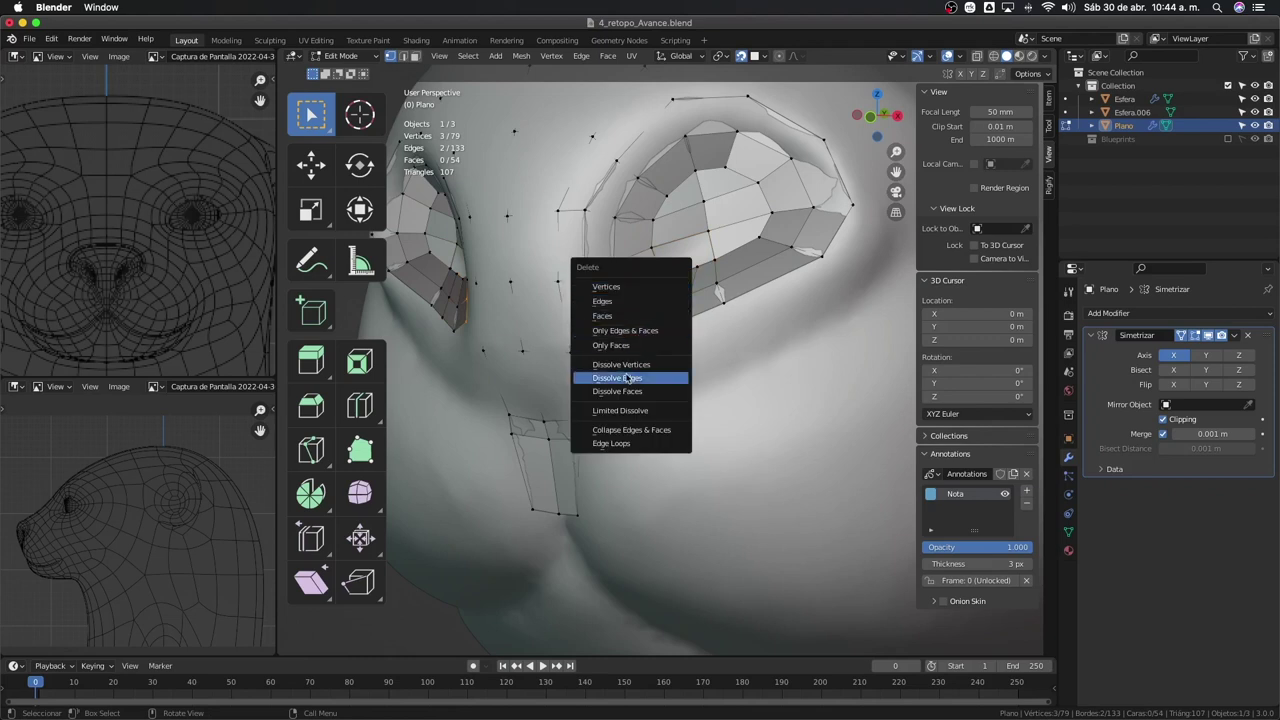
{"action": "left_click", "coordinate": [607, 380]}
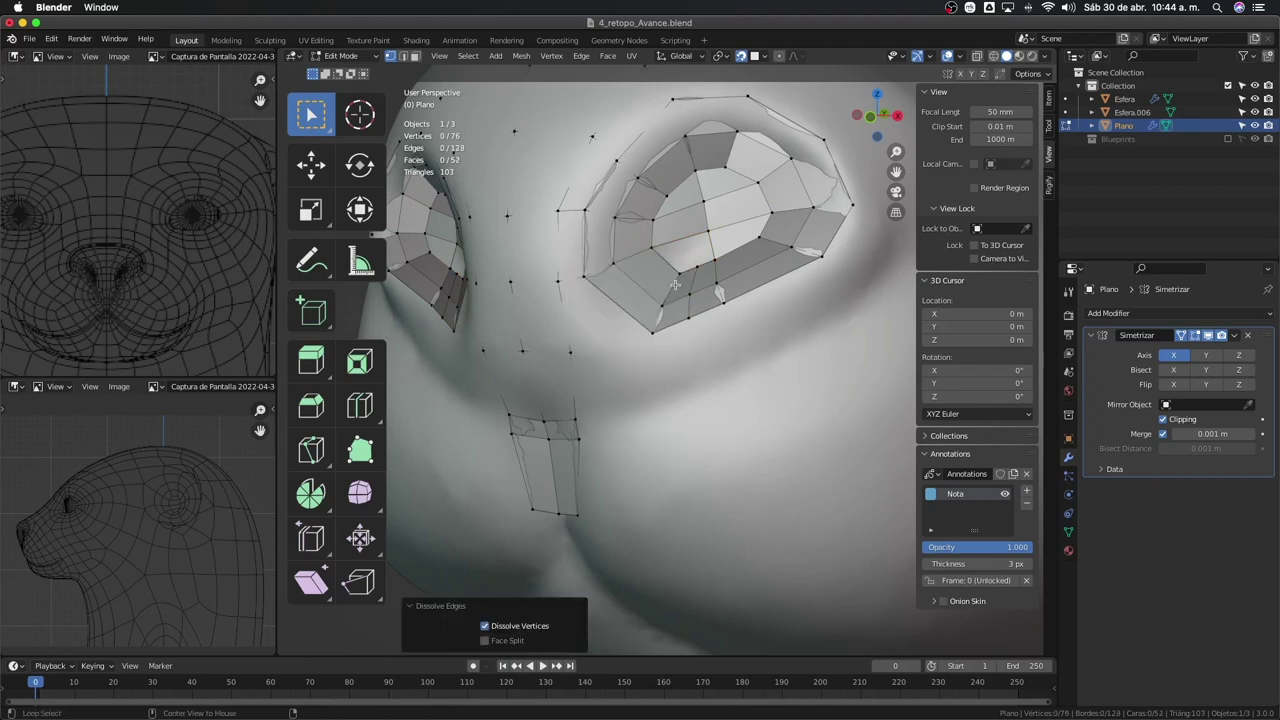
{"action": "key", "text": "g"}
{"action": "key", "text": "Escape"}
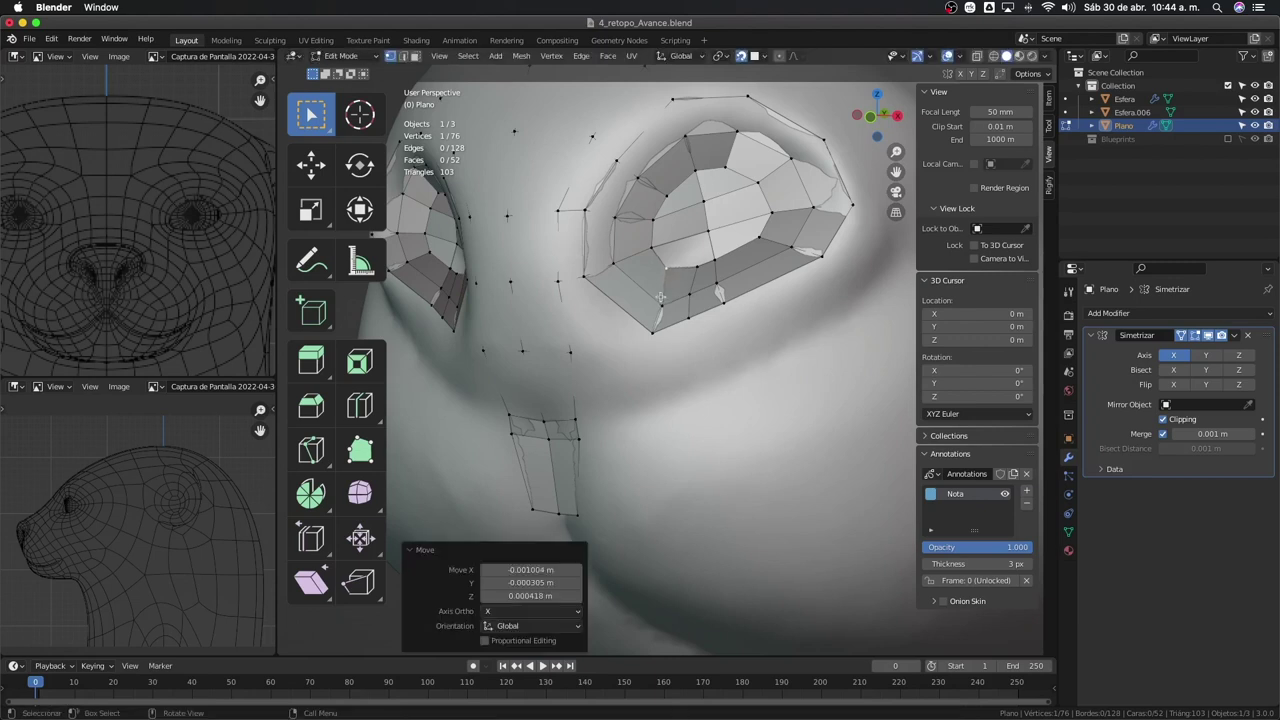
{"action": "key", "text": "ctrl+z"}
{"action": "key", "text": "ctrl+z"}
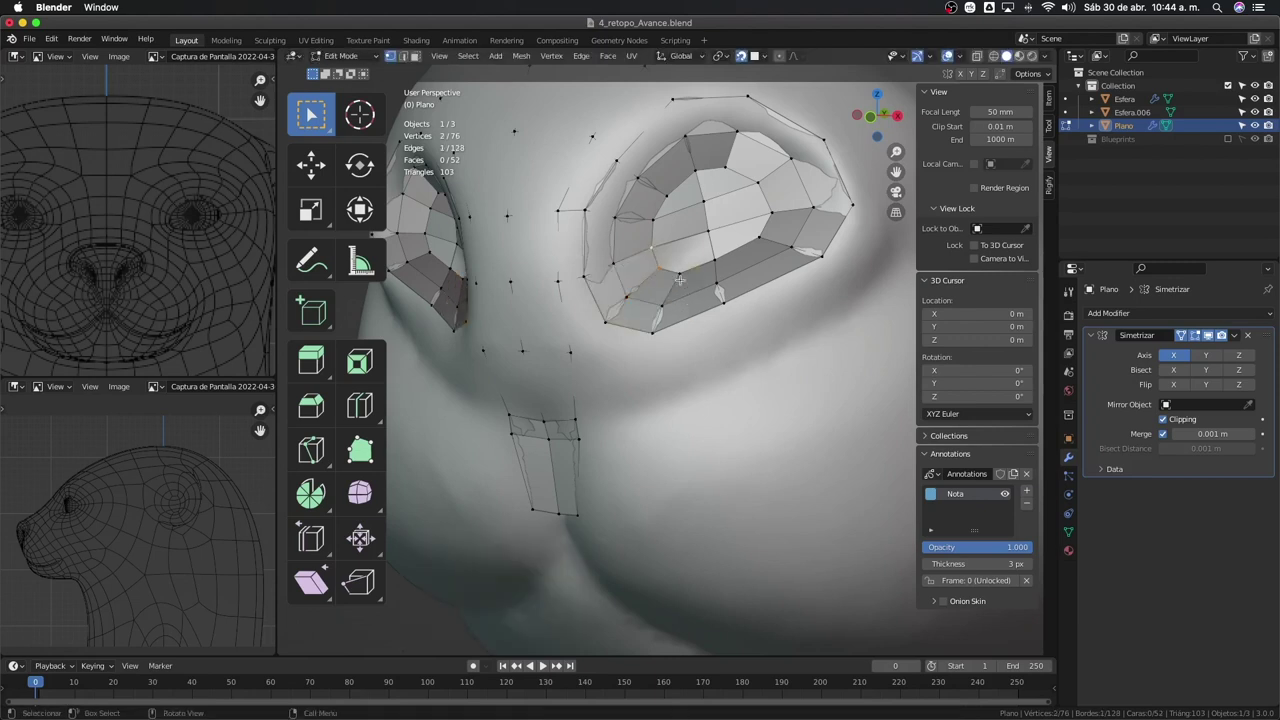
{"action": "key", "text": "x"}
{"action": "left_click", "coordinate": [654, 287]}
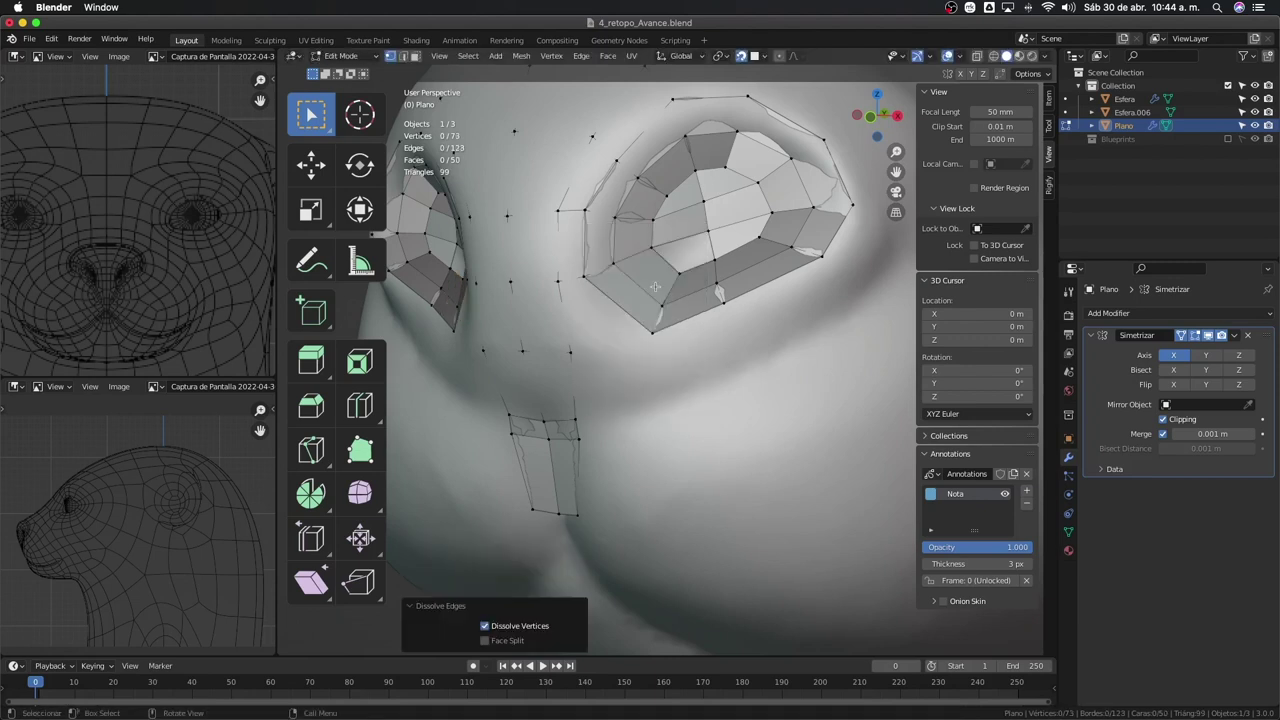
Reposition a lower corner vertex of the eye ring onto the head surface
{"action": "left_click", "coordinate": [652, 331]}
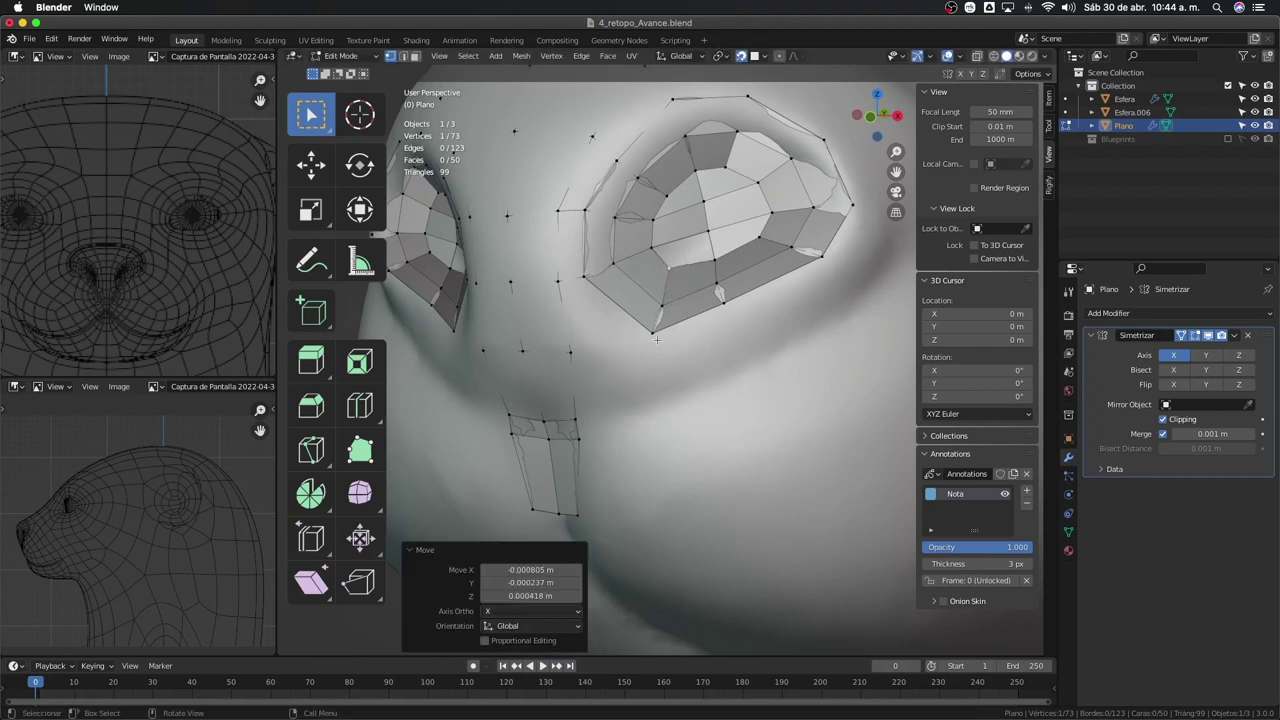
{"action": "key", "text": "g"}
{"action": "left_click", "coordinate": [623, 338]}
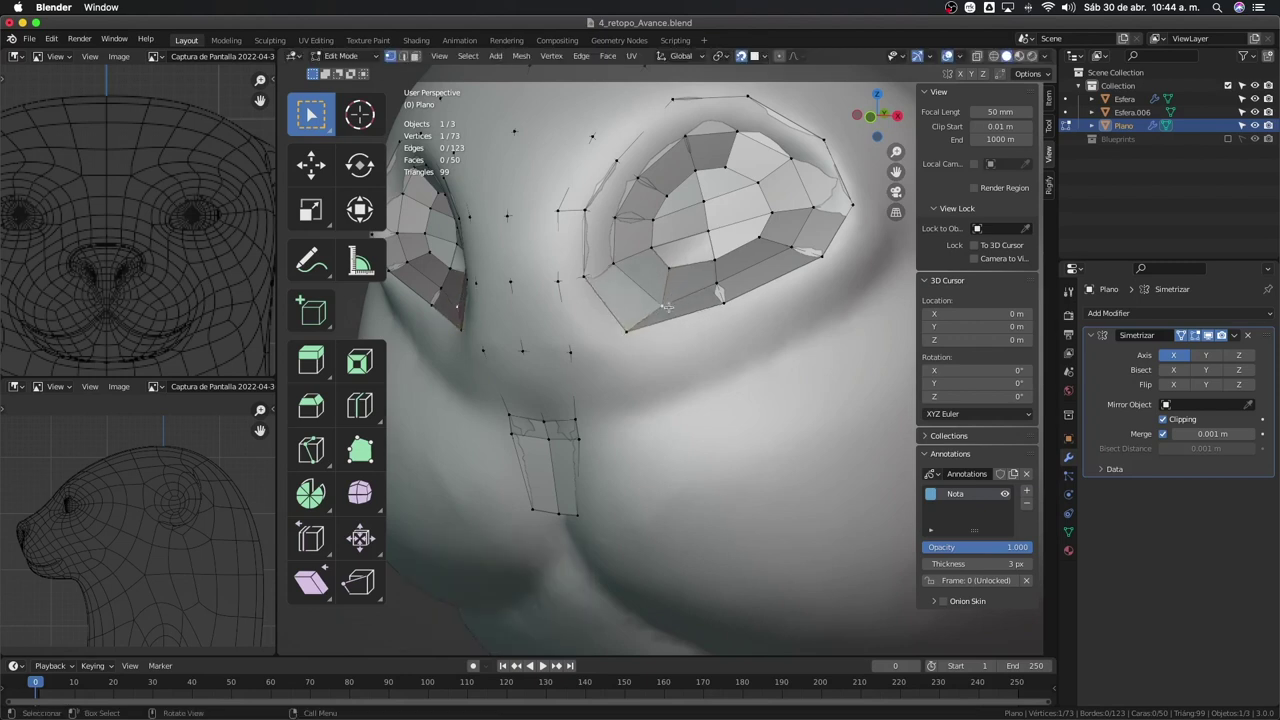
{"action": "key", "text": "g"}
{"action": "left_click", "coordinate": [668, 309]}
{"action": "mouse_move", "coordinate": [668, 309]}
{"action": "middle_mouse_down"}
{"action": "mouse_move", "coordinate": [694, 326]}
{"action": "mouse_move", "coordinate": [689, 340]}
{"action": "mouse_move", "coordinate": [678, 291]}
{"action": "middle_mouse_up"}
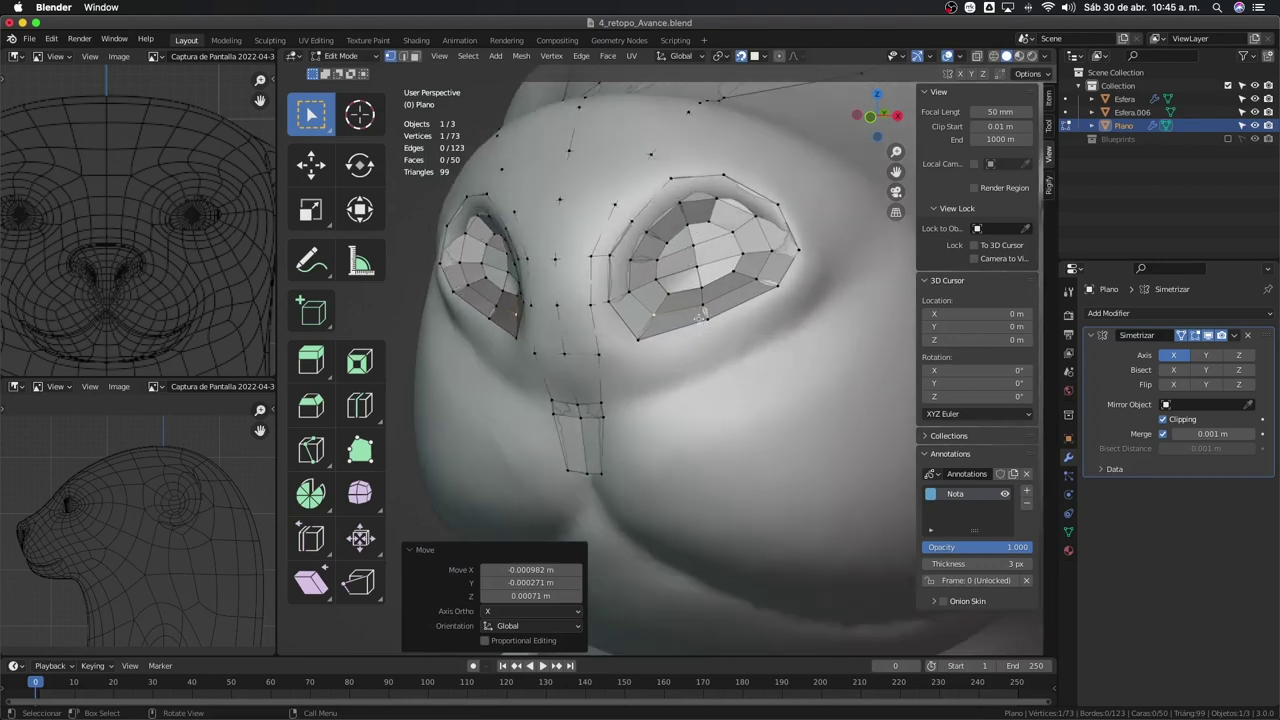
Fine-tune the eye-corner vertex with several small moves from a frontal view
{"action": "key", "text": "g"}
{"action": "left_click", "coordinate": [654, 372]}
{"action": "key", "text": "g"}
{"action": "left_click", "coordinate": [705, 317]}
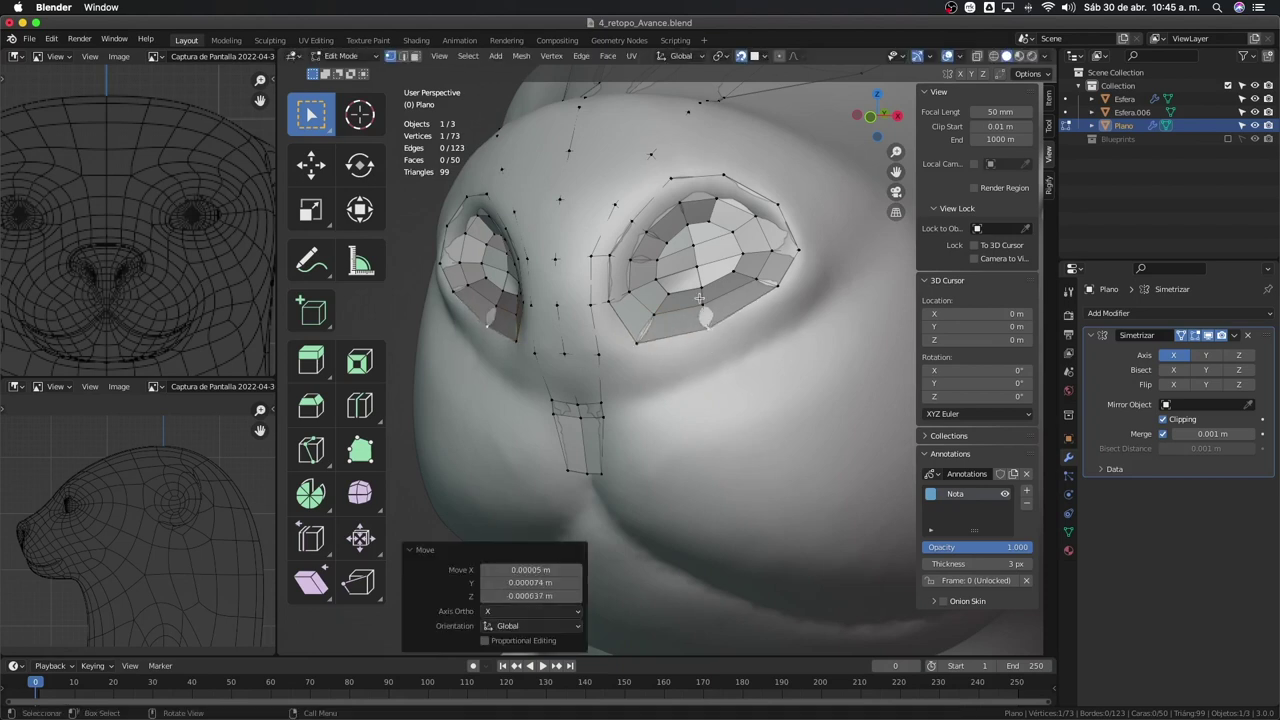
{"action": "key", "text": "g"}
{"action": "left_click", "coordinate": [708, 318]}
{"action": "key", "text": "g"}
{"action": "left_click", "coordinate": [720, 329]}
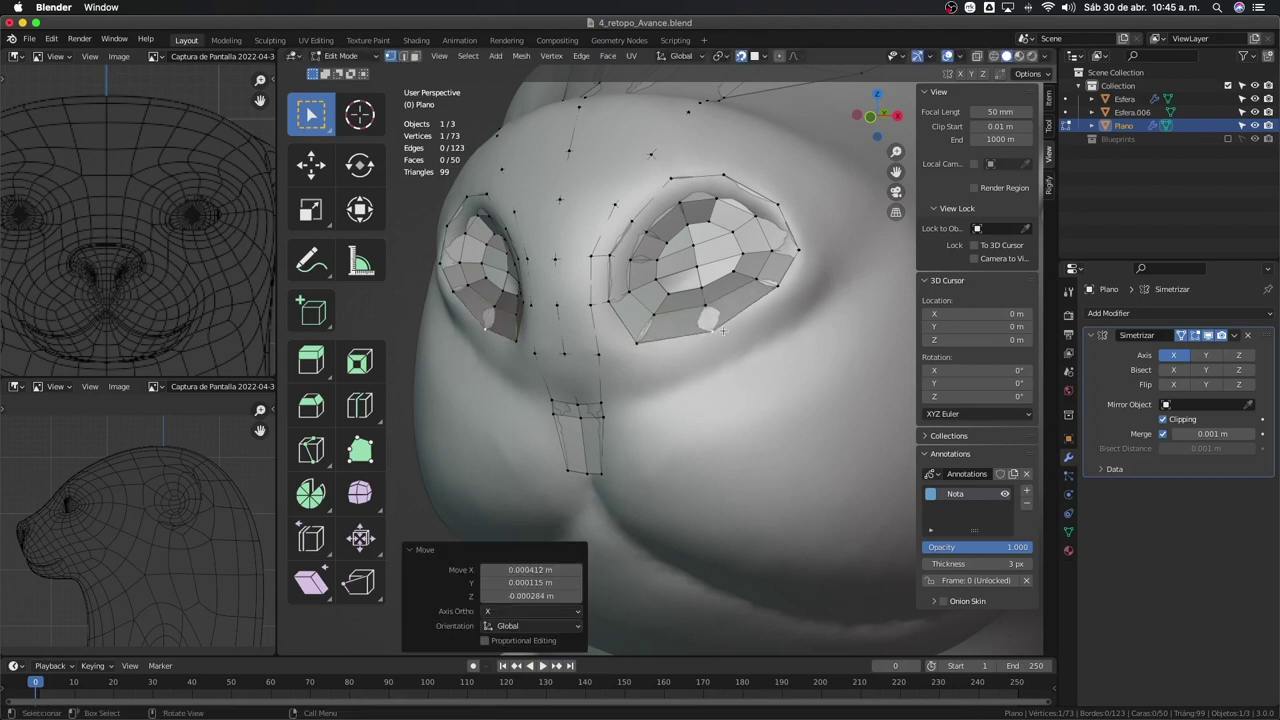
{"action": "middle_click_drag", "start_coordinate": [723, 332], "coordinate": [672, 356]}
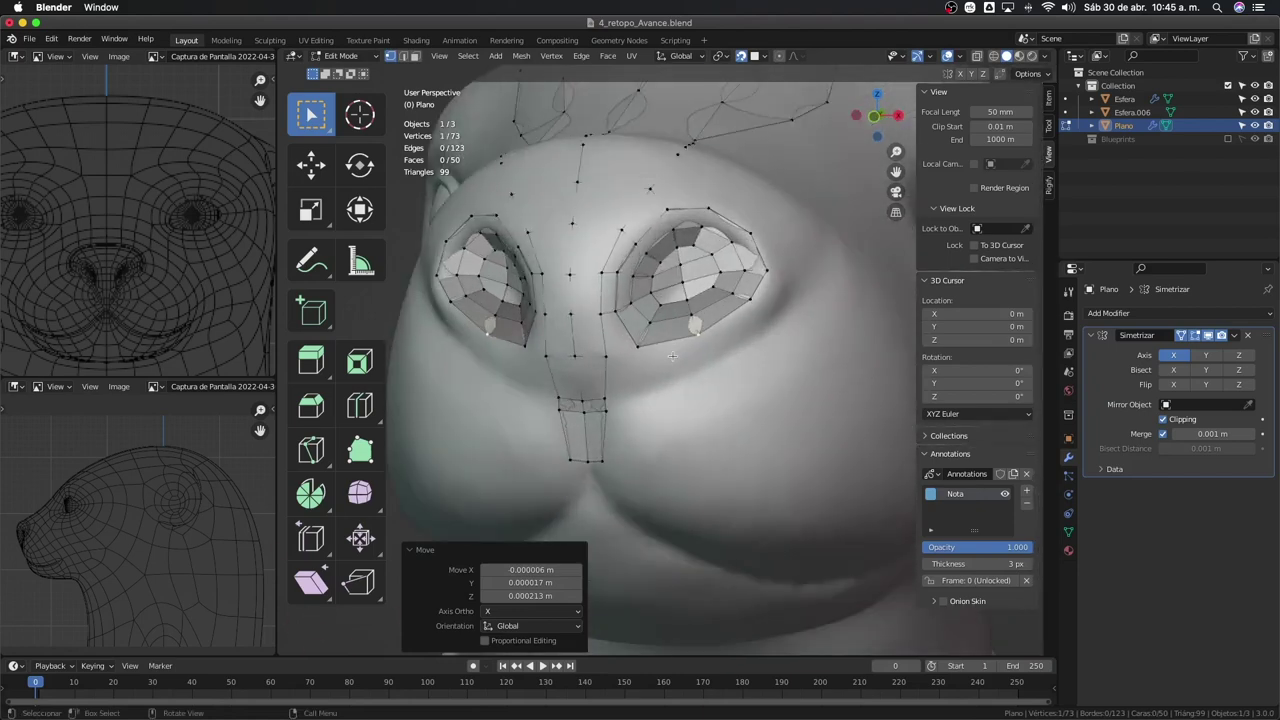
Fill new quads under the eye, extruding a vertex below it
{"action": "key", "text": "g"}
{"action": "left_click", "coordinate": [637, 347]}
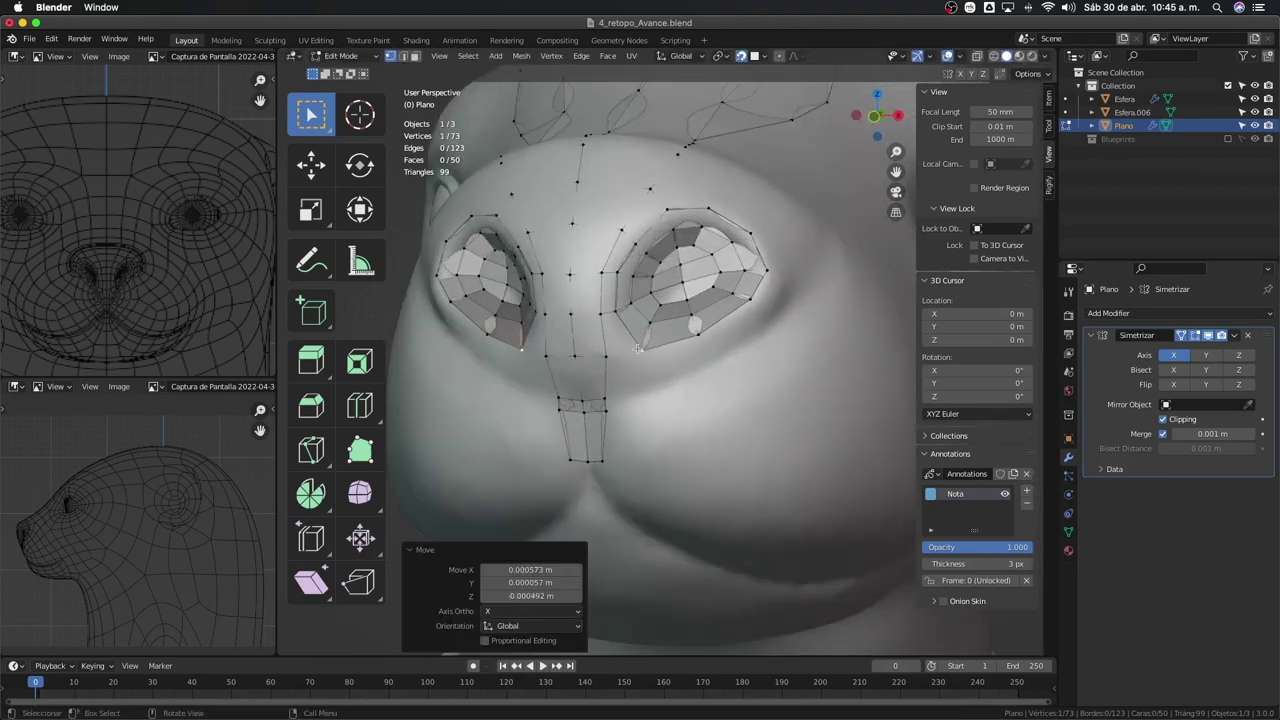
{"action": "key", "text": "f"}
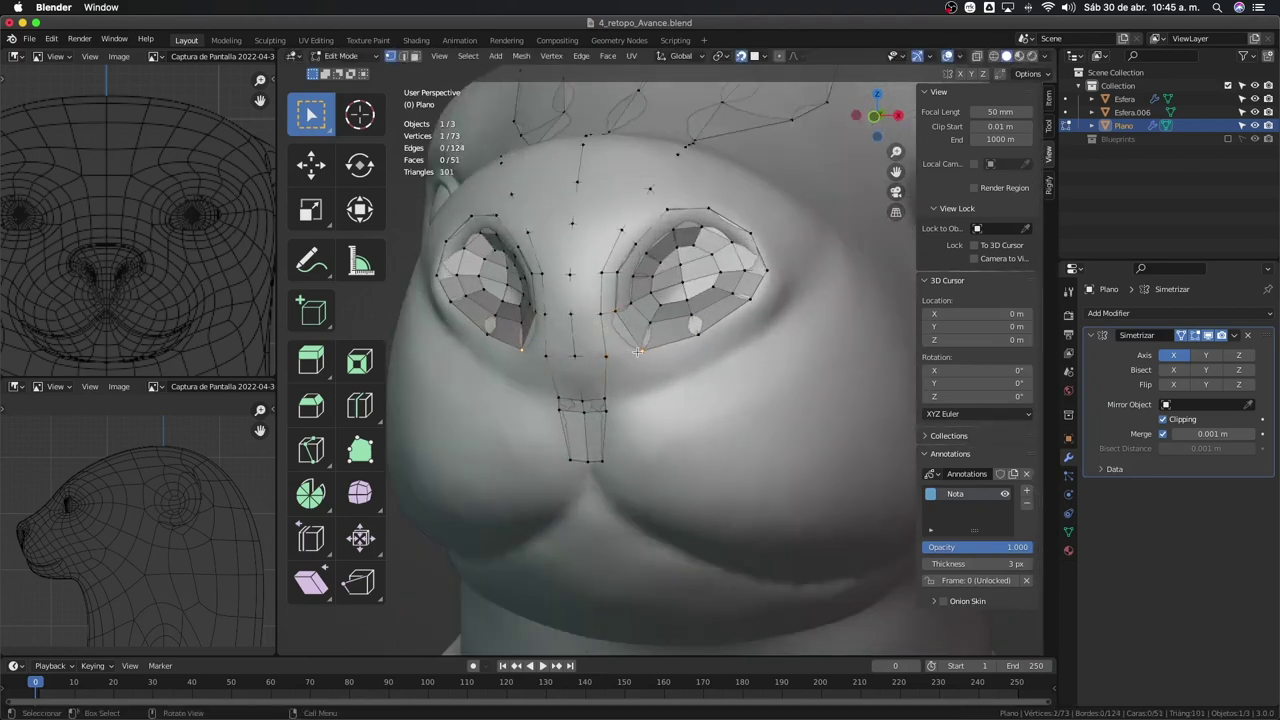
{"action": "key", "text": "f"}
{"action": "key", "text": "e"}
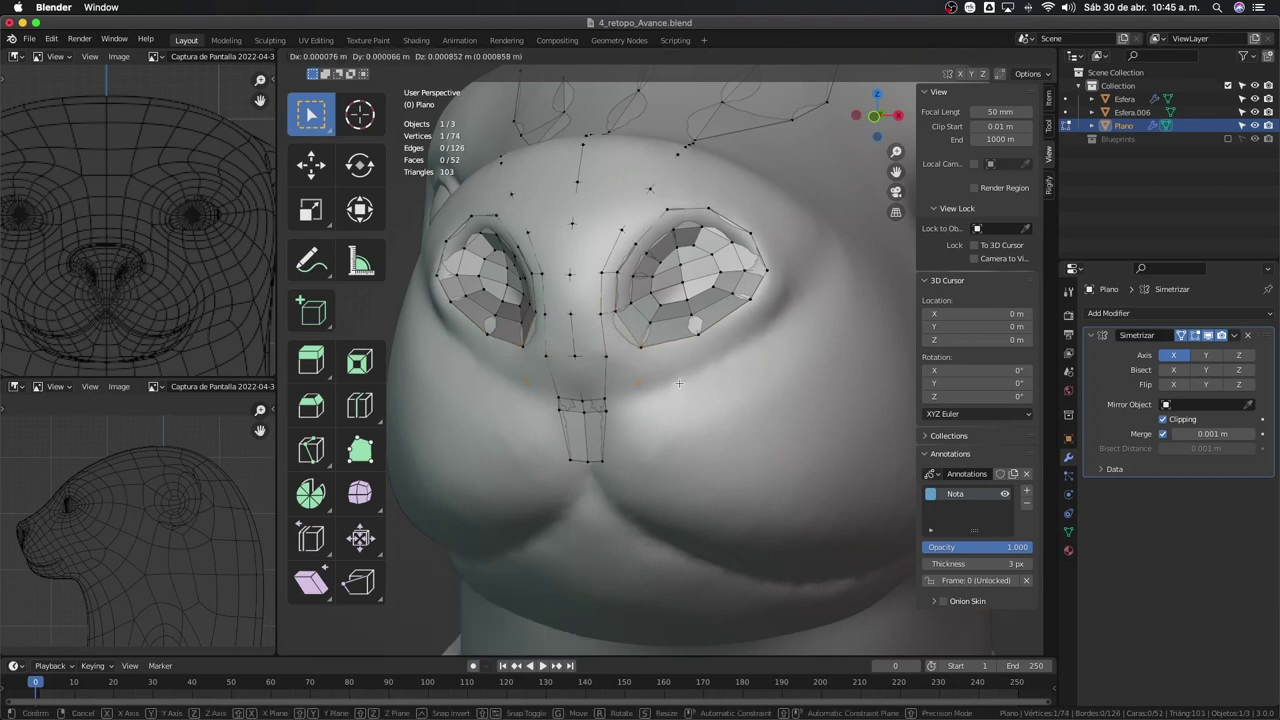
{"action": "left_click", "coordinate": [697, 383]}
{"action": "key", "text": "f"}
Add quads beside the eye's outer corner with vertices extruded from the rim
{"action": "key", "text": "g"}
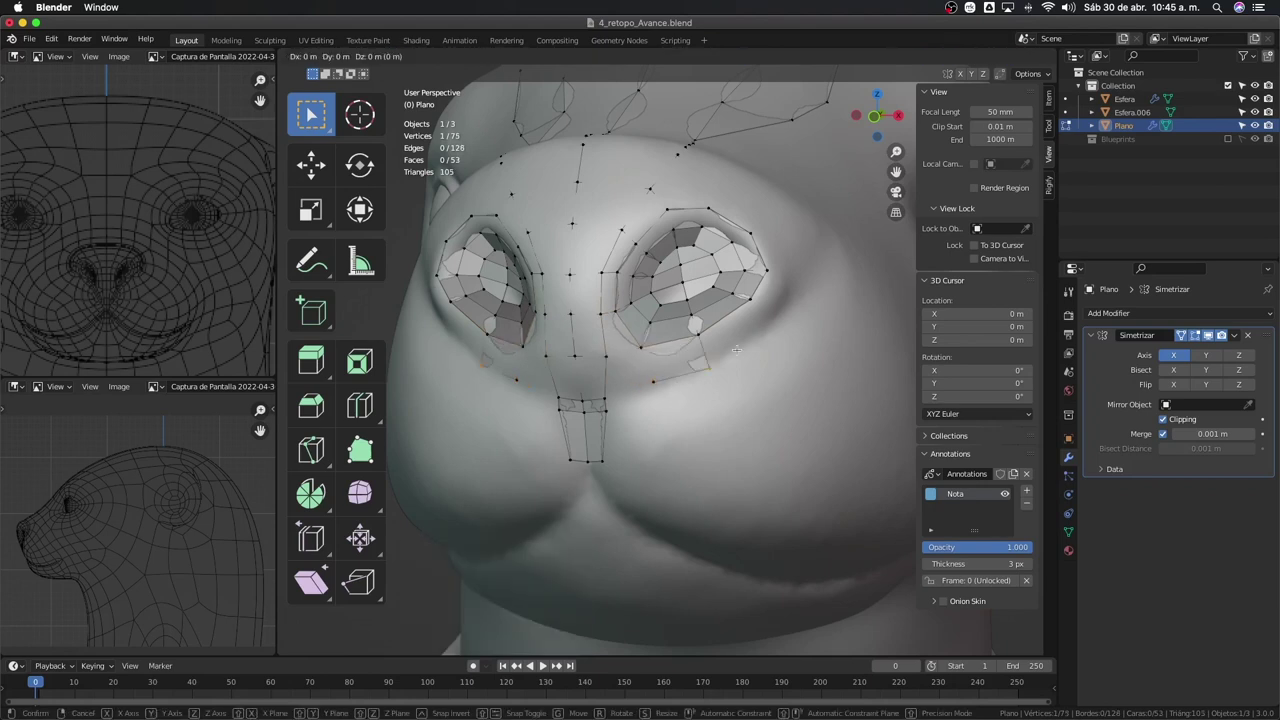
{"action": "left_click", "coordinate": [736, 349]}
{"action": "key", "text": "f"}
{"action": "key", "text": "e"}
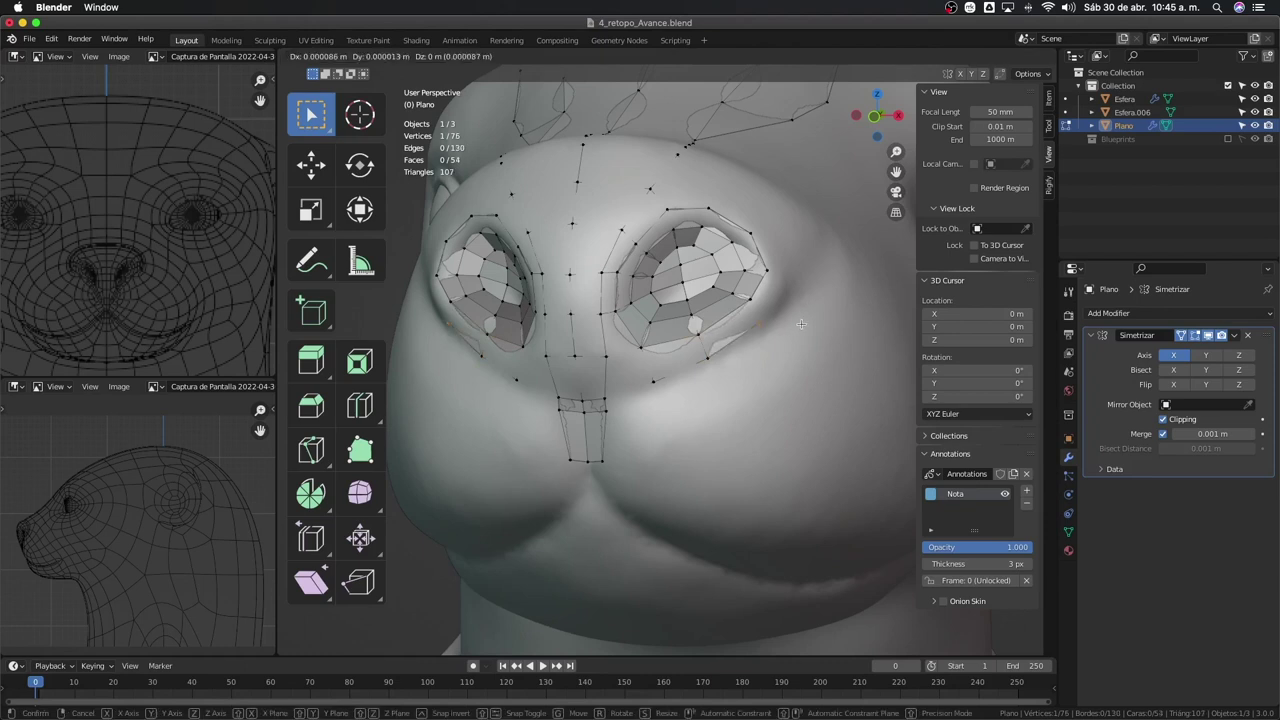
{"action": "left_click", "coordinate": [801, 324]}
{"action": "mouse_move", "coordinate": [801, 324]}
{"action": "middle_mouse_down"}
{"action": "mouse_move", "coordinate": [763, 336]}
{"action": "mouse_move", "coordinate": [760, 372]}
{"action": "middle_mouse_up"}
{"action": "key", "text": "g"}
{"action": "left_click", "coordinate": [757, 372]}
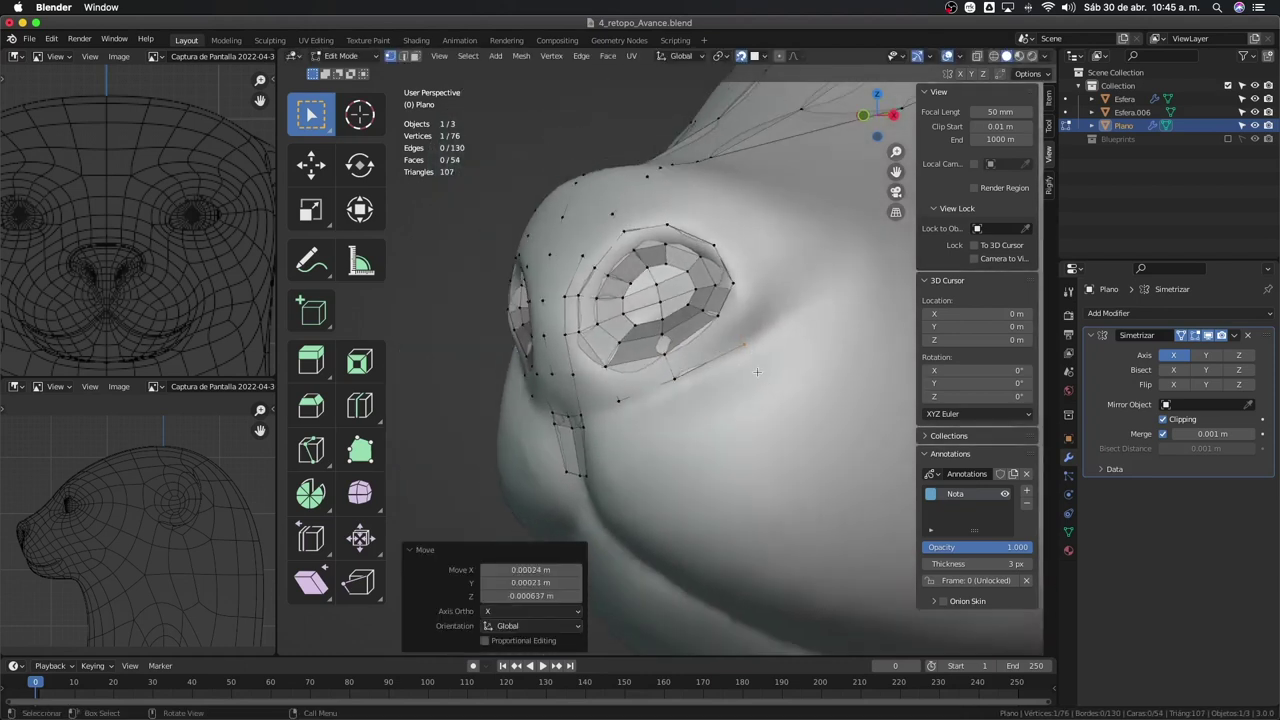
Extrude a vertex above the eye rim, then enable X-ray to see the mesh through the head
{"action": "key", "text": "f"}
{"action": "left_click", "coordinate": [790, 291]}
{"action": "mouse_move", "coordinate": [790, 291]}
{"action": "middle_mouse_down"}
{"action": "mouse_move", "coordinate": [767, 308]}
{"action": "mouse_move", "coordinate": [764, 267]}
{"action": "middle_mouse_up"}
{"action": "left_click", "coordinate": [764, 267]}
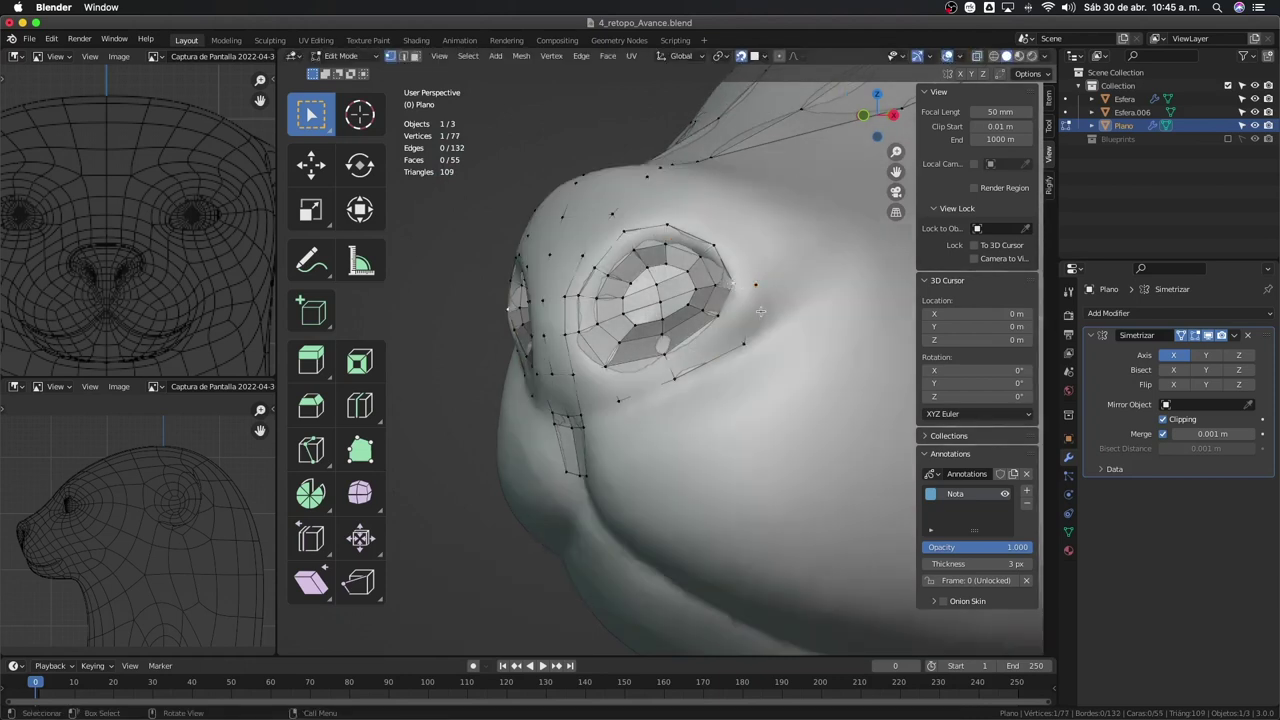
{"action": "key", "text": "alt+z"}
{"action": "key", "text": "alt+z"}
{"action": "key", "text": "alt+z"}
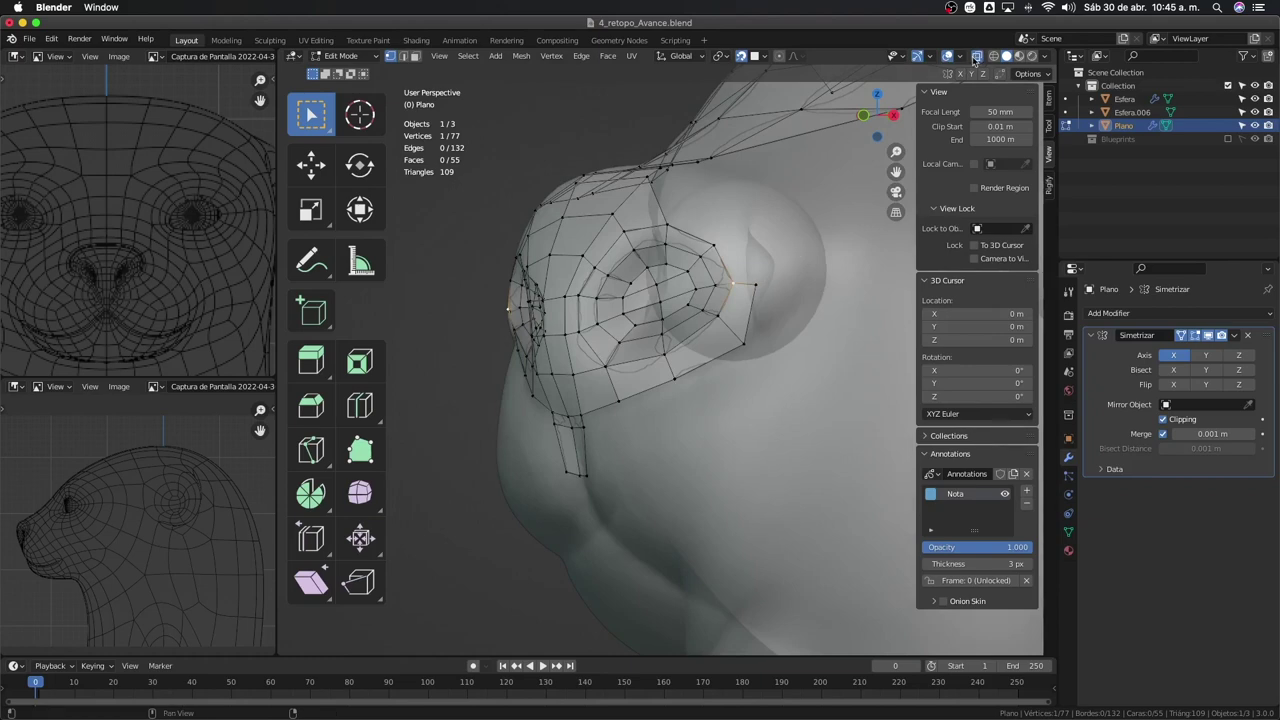
Orbit around the eye and toggle the mirrored half's viewport display
{"action": "mouse_move", "coordinate": [760, 300]}
{"action": "middle_mouse_down"}
{"action": "mouse_move", "coordinate": [678, 385]}
{"action": "mouse_move", "coordinate": [594, 386]}
{"action": "mouse_move", "coordinate": [740, 395]}
{"action": "mouse_move", "coordinate": [571, 400]}
{"action": "mouse_move", "coordinate": [758, 369]}
{"action": "middle_mouse_up"}
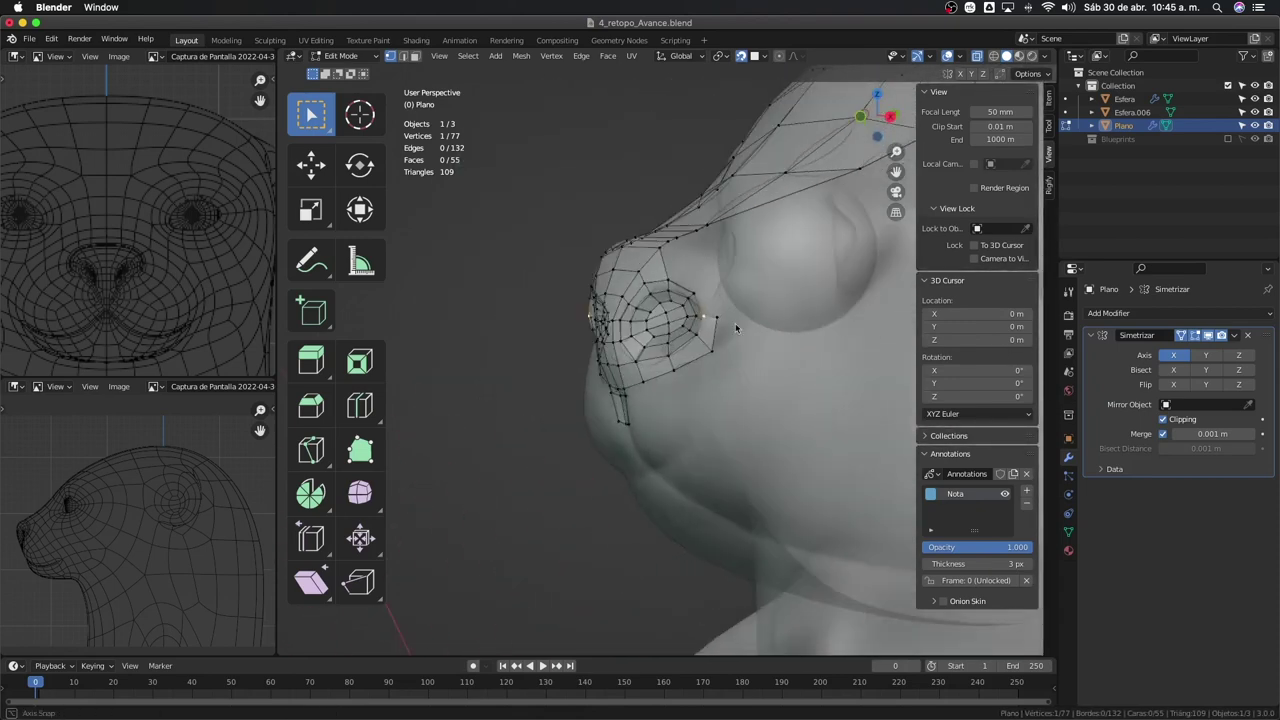
{"action": "middle_click_drag", "start_coordinate": [735, 323], "coordinate": [658, 300]}
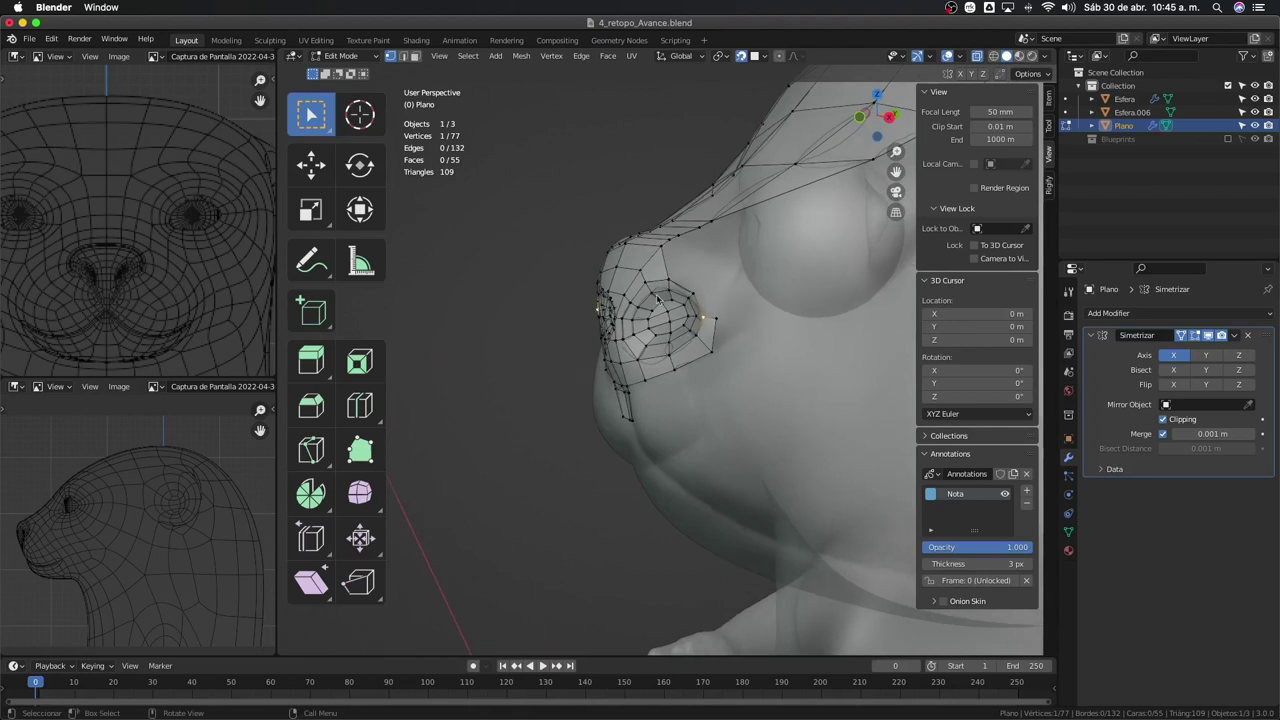
{"action": "left_click", "coordinate": [1209, 336]}
{"action": "left_click", "coordinate": [1209, 336]}
{"action": "left_click", "coordinate": [1209, 336]}
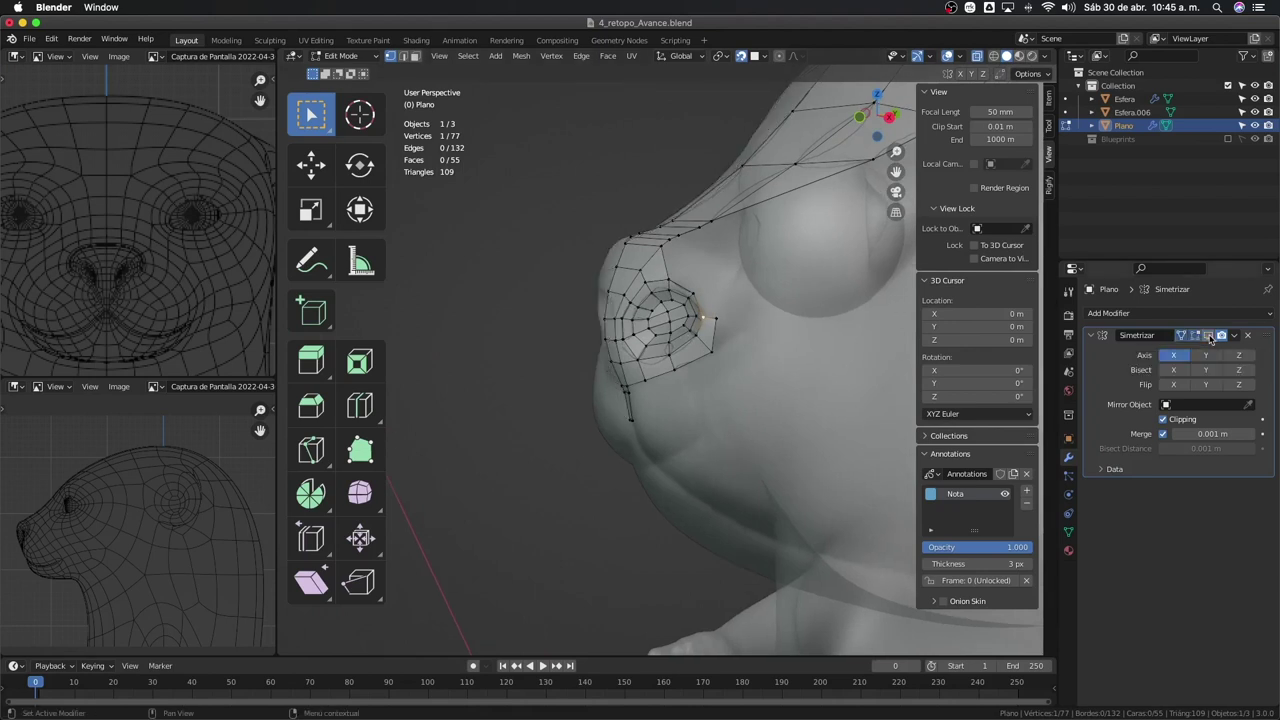
{"action": "left_click", "coordinate": [1209, 336]}
{"action": "left_click", "coordinate": [1209, 336]}
{"action": "left_click", "coordinate": [1209, 336]}
{"action": "left_click", "coordinate": [1209, 336]}
{"action": "mouse_move", "coordinate": [740, 368]}
{"action": "middle_mouse_down"}
{"action": "mouse_move", "coordinate": [793, 364]}
{"action": "mouse_move", "coordinate": [734, 362]}
{"action": "mouse_move", "coordinate": [762, 262]}
{"action": "middle_mouse_up"}
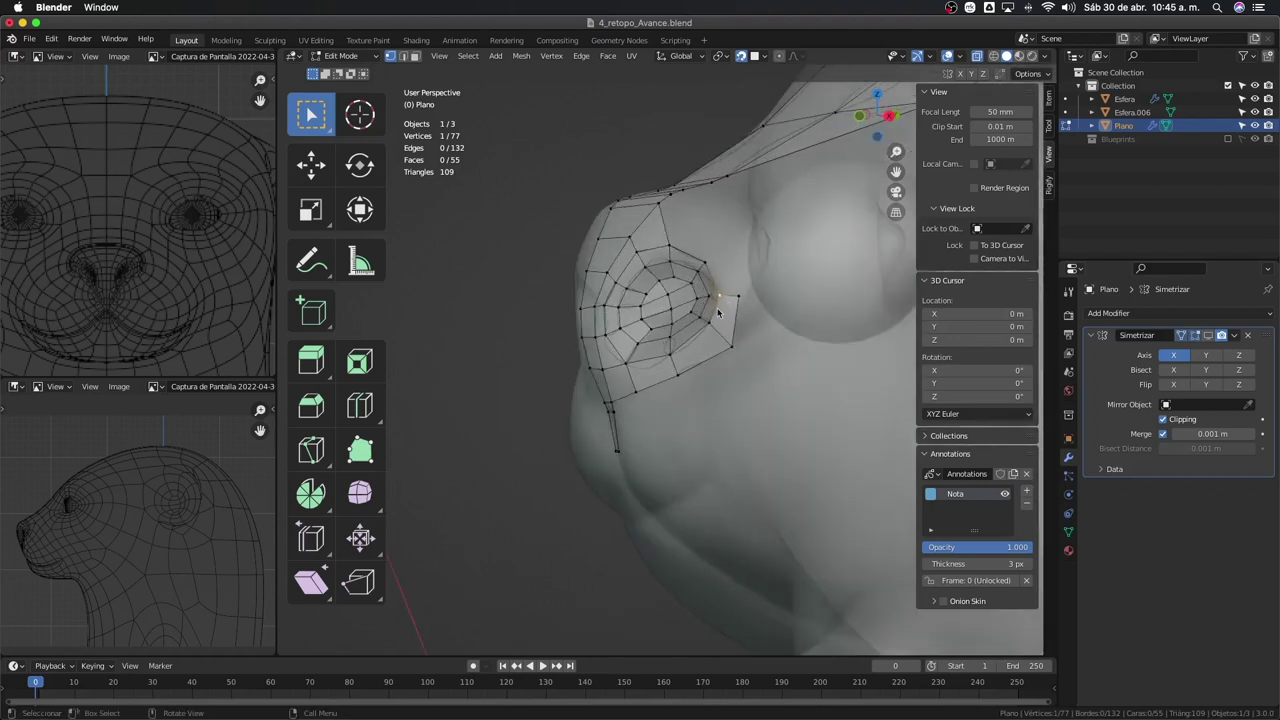
Add new vertices and faces along the eye rim with F and E
{"action": "key", "text": "f"}
{"action": "left_click", "coordinate": [768, 250]}
{"action": "left_click", "coordinate": [706, 272]}
{"action": "key", "text": "f"}
{"action": "left_click", "coordinate": [724, 264]}
{"action": "middle_click_drag", "start_coordinate": [724, 264], "coordinate": [725, 285]}
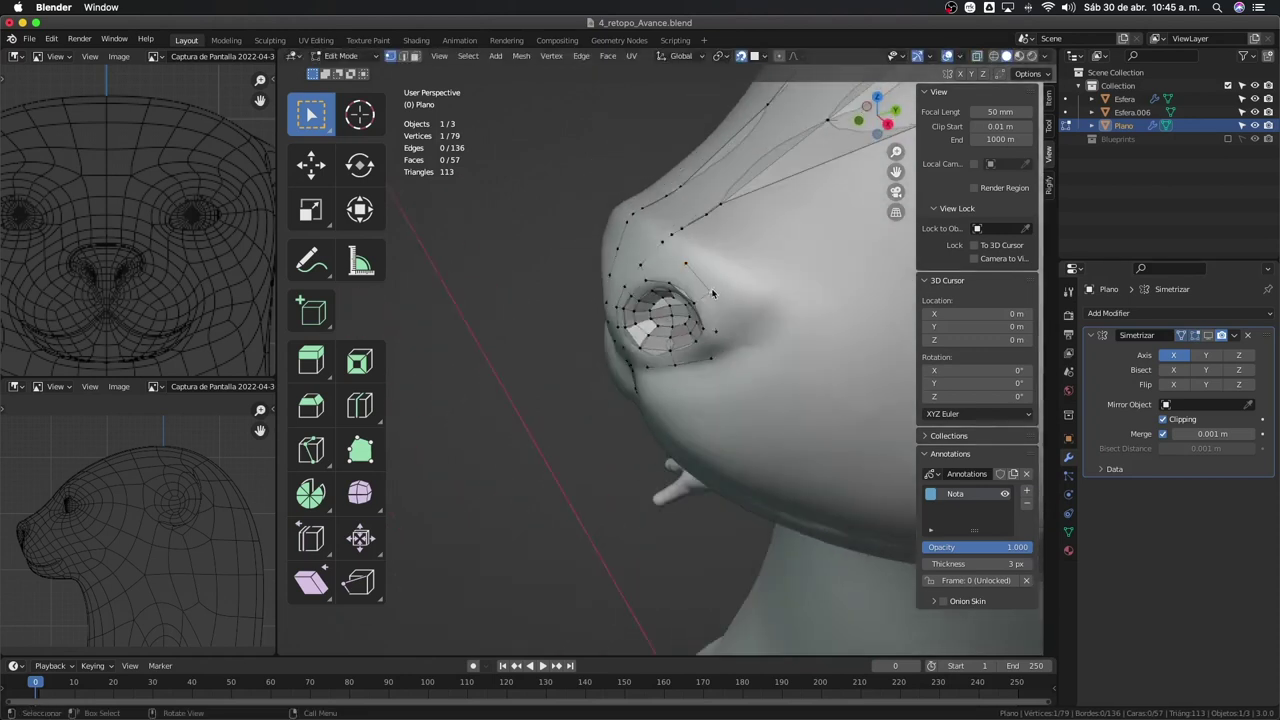
{"action": "key", "text": "e"}
{"action": "left_click", "coordinate": [725, 285]}
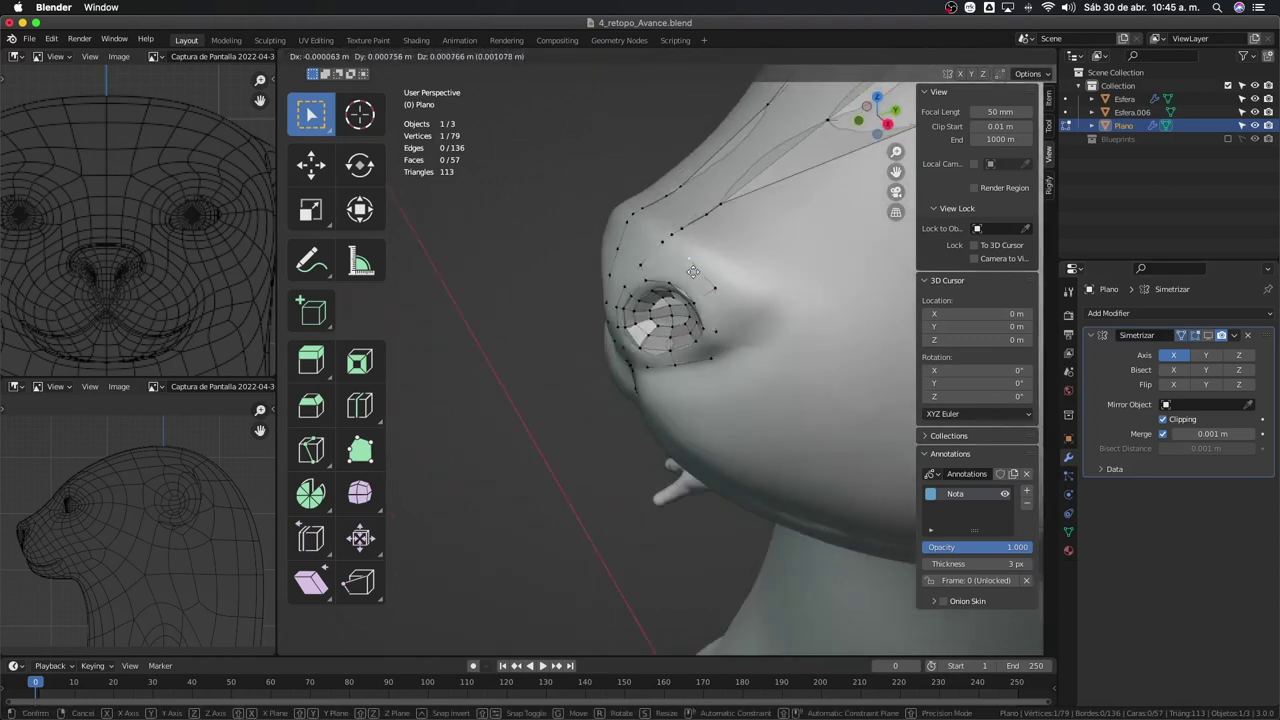
Reposition vertices near the eye and dissolve an unwanted edge between two of them
{"action": "key", "text": "g"}
{"action": "left_click", "coordinate": [721, 300]}
{"action": "mouse_move", "coordinate": [721, 300]}
{"action": "middle_mouse_down"}
{"action": "mouse_move", "coordinate": [721, 327]}
{"action": "mouse_move", "coordinate": [735, 305]}
{"action": "mouse_move", "coordinate": [732, 318]}
{"action": "mouse_move", "coordinate": [681, 340]}
{"action": "mouse_move", "coordinate": [672, 300]}
{"action": "middle_mouse_up"}
{"action": "key", "text": "g"}
{"action": "left_click", "coordinate": [745, 296]}
{"action": "left_click", "coordinate": [765, 262], "text": "shift"}
{"action": "key", "text": "x"}
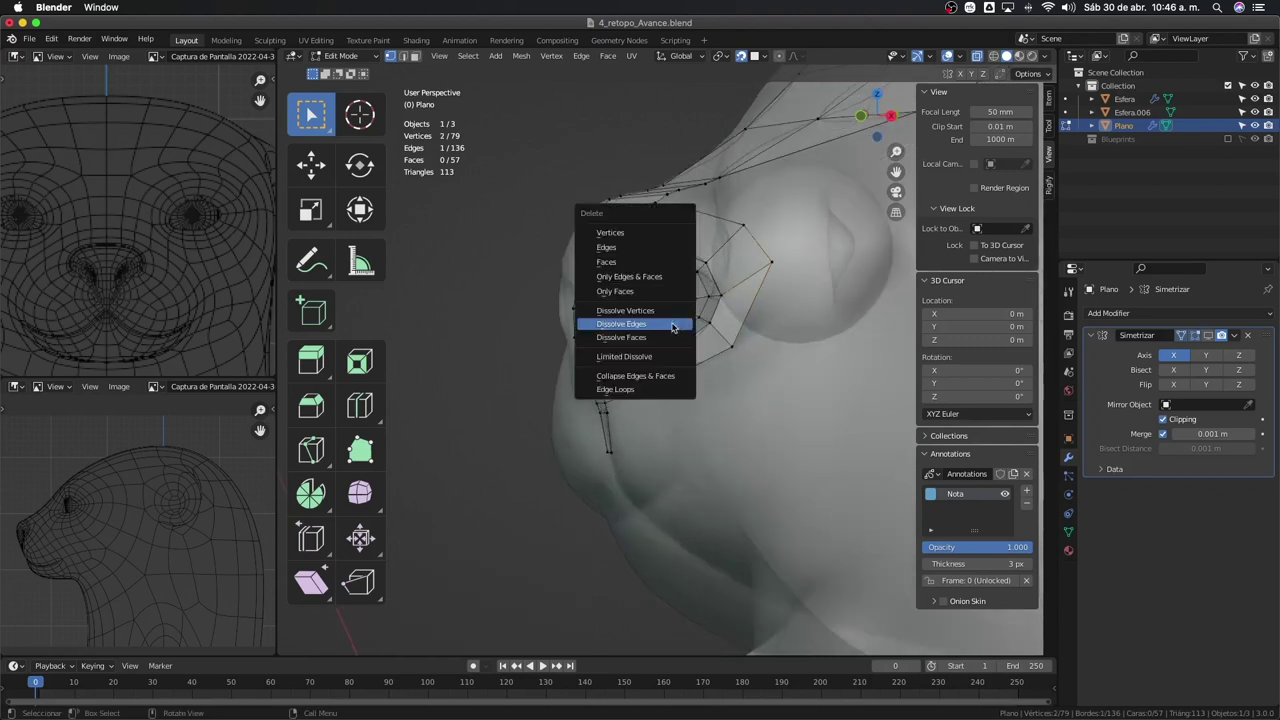
{"action": "left_click", "coordinate": [636, 248]}
Tweak the vertex near the eye into place with a series of small moves
{"action": "middle_click_drag", "start_coordinate": [698, 297], "coordinate": [701, 316]}
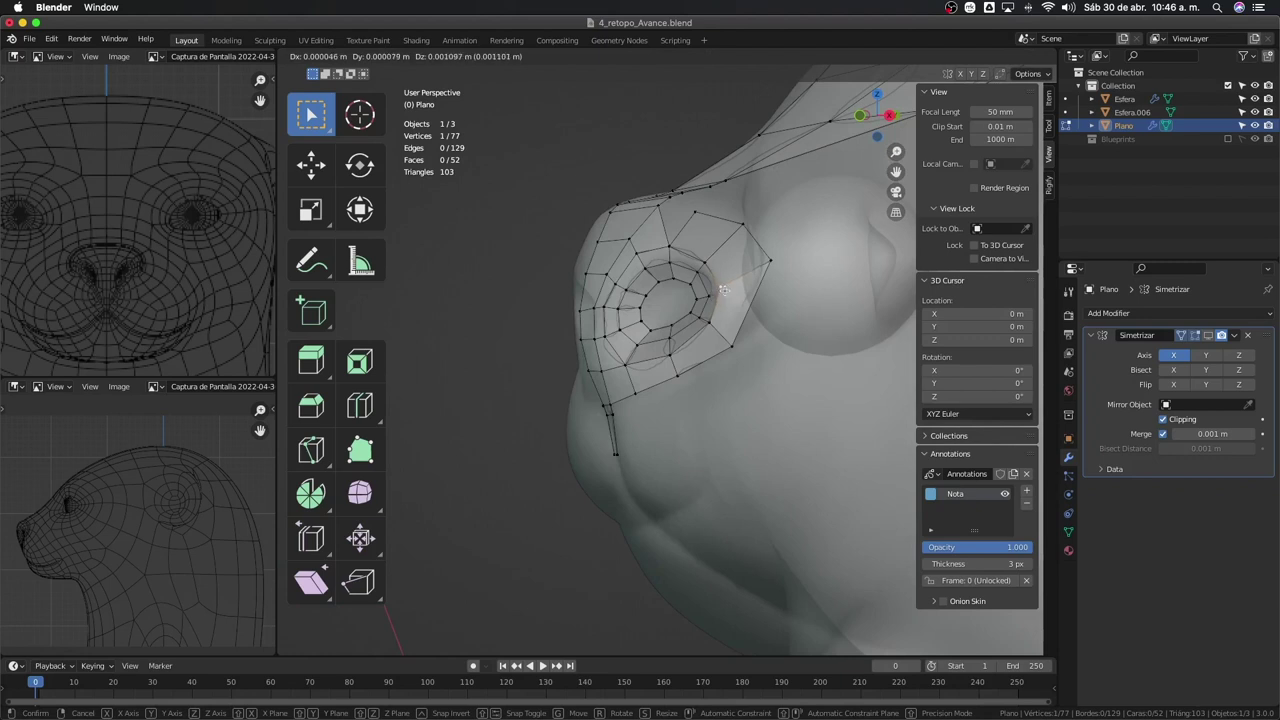
{"action": "left_click", "coordinate": [711, 321]}
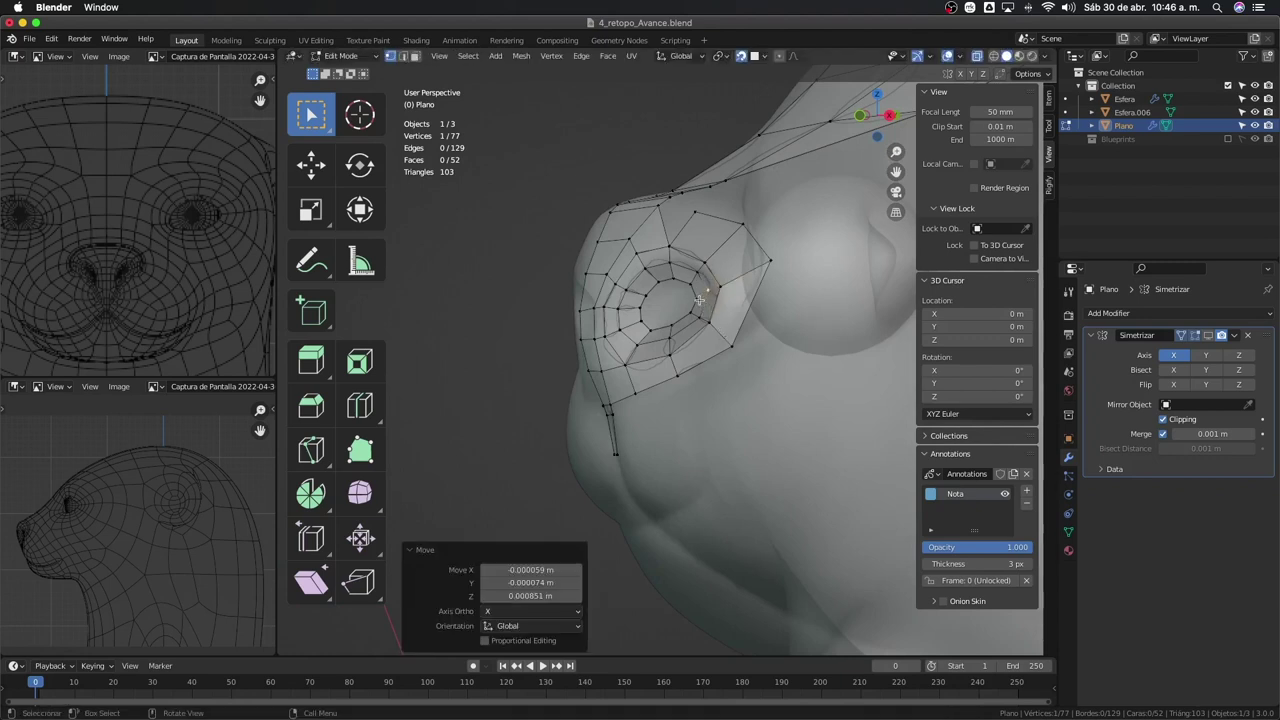
{"action": "key", "text": "g"}
{"action": "left_click", "coordinate": [718, 310]}
{"action": "key", "text": "g"}
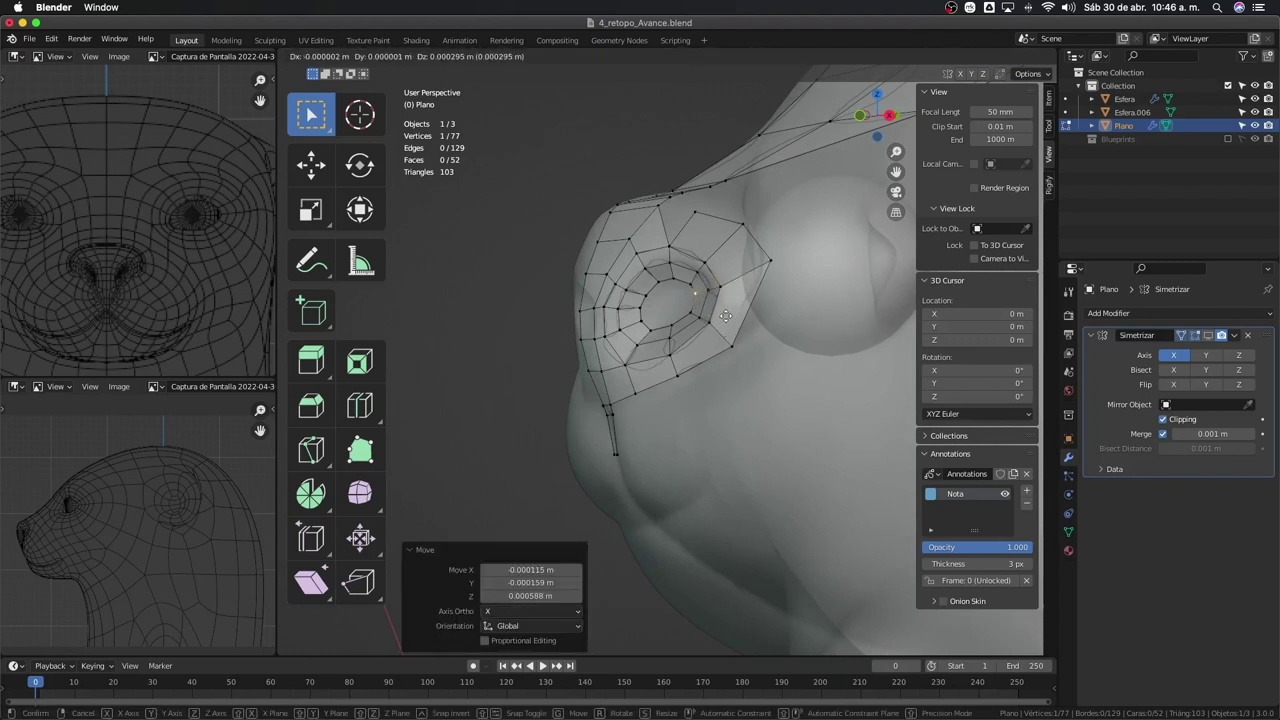
{"action": "left_click", "coordinate": [725, 316]}
{"action": "key", "text": "g"}
{"action": "left_click", "coordinate": [742, 300]}
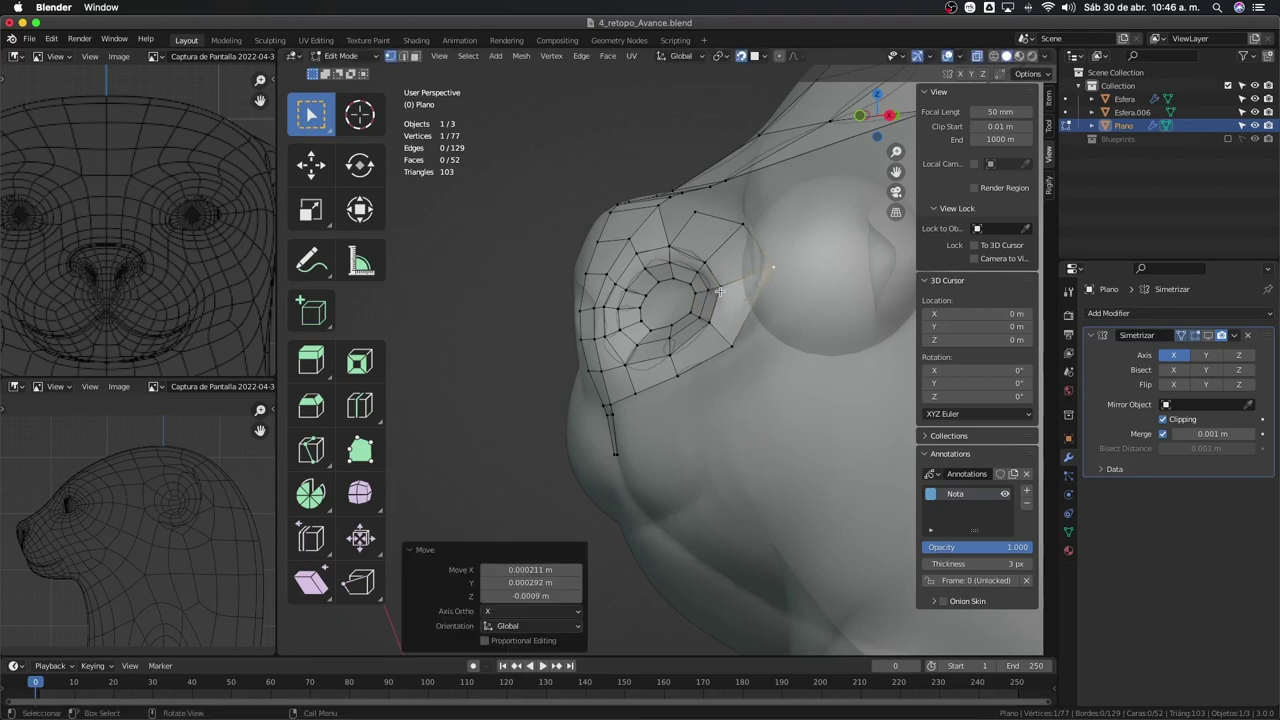
{"action": "key", "text": "g"}
{"action": "left_click", "coordinate": [727, 298]}
{"action": "mouse_move", "coordinate": [774, 272]}
{"action": "middle_mouse_down"}
{"action": "mouse_move", "coordinate": [744, 304]}
{"action": "mouse_move", "coordinate": [764, 298]}
{"action": "mouse_move", "coordinate": [737, 343]}
{"action": "mouse_move", "coordinate": [716, 327]}
{"action": "middle_mouse_up"}
{"action": "key", "text": "g"}
{"action": "left_click", "coordinate": [764, 298]}
Add an edge loop below the eye and move one of its vertices
{"action": "key", "text": "ctrl+r"}
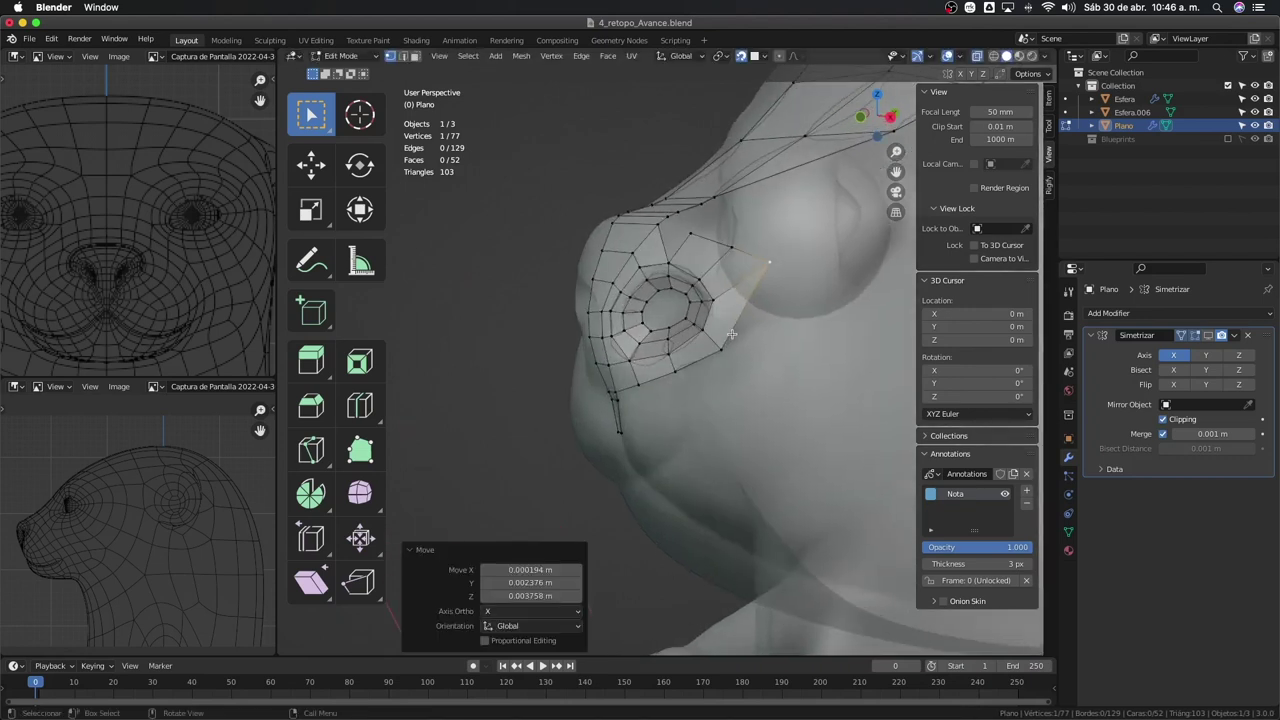
{"action": "left_click", "coordinate": [720, 326]}
{"action": "left_click", "coordinate": [744, 316]}
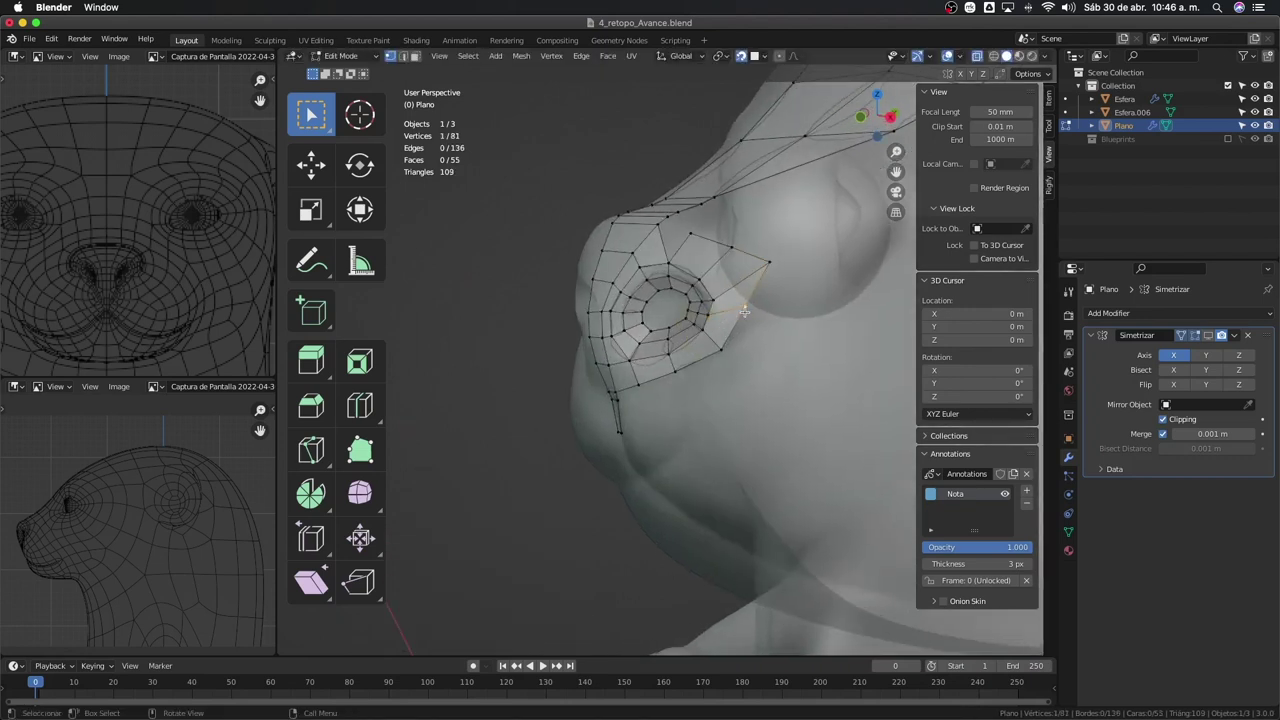
{"action": "mouse_move", "coordinate": [744, 316]}
{"action": "middle_mouse_down"}
{"action": "mouse_move", "coordinate": [788, 338]}
{"action": "mouse_move", "coordinate": [718, 333]}
{"action": "middle_mouse_up"}
{"action": "key", "text": "g"}
{"action": "left_click", "coordinate": [786, 338]}
Slide the short loop below the eye and reposition a vertex beneath it
{"action": "left_click", "coordinate": [718, 333], "text": "alt"}
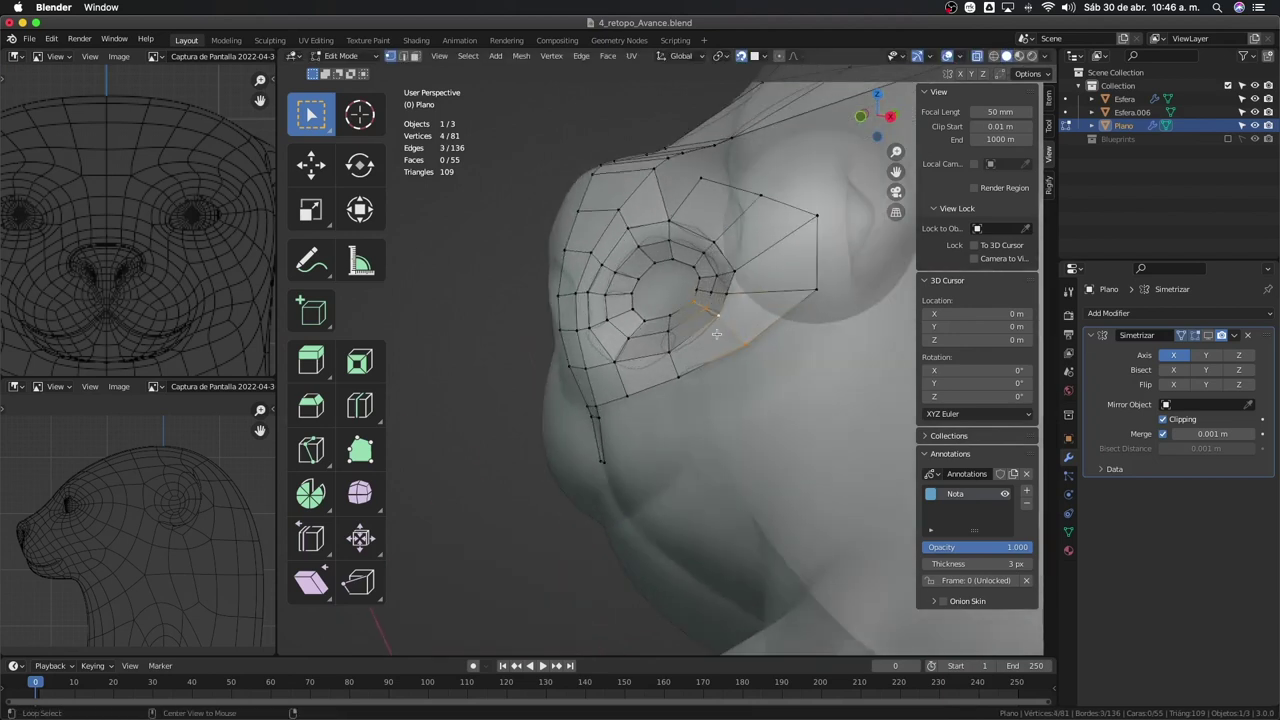
{"action": "key", "text": "g"}
{"action": "key", "text": "g"}
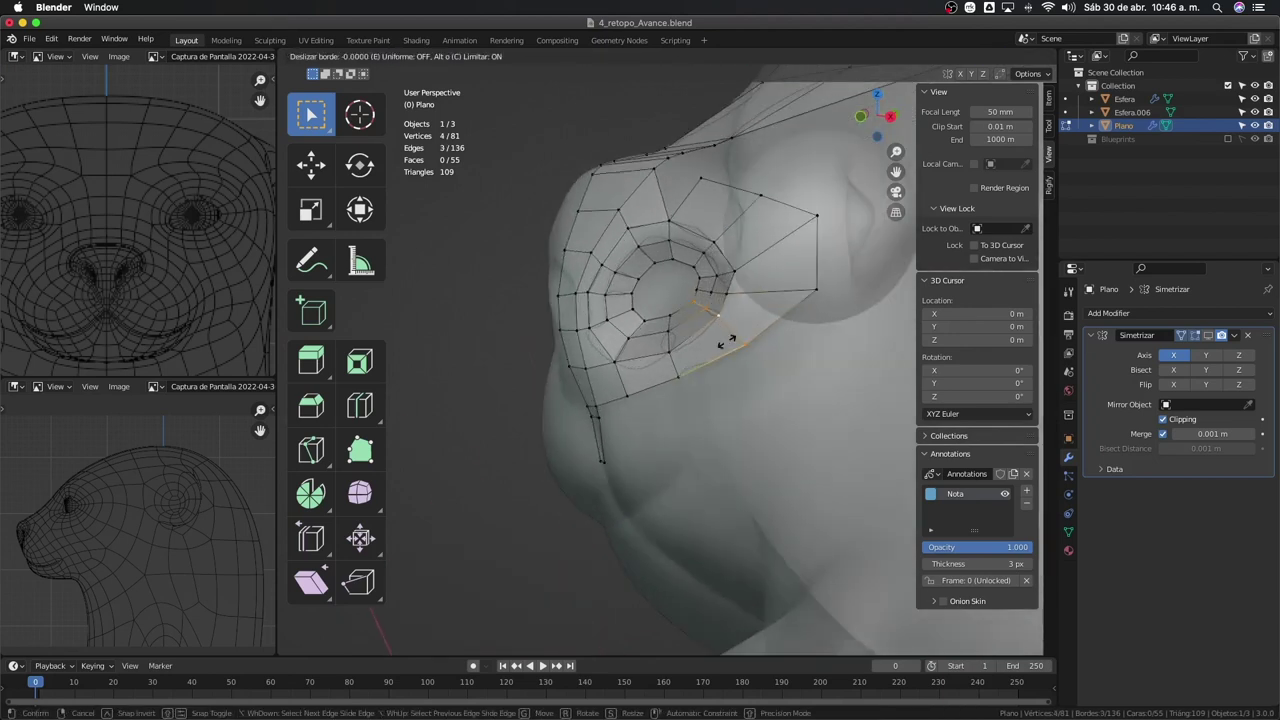
{"action": "left_click", "coordinate": [740, 342]}
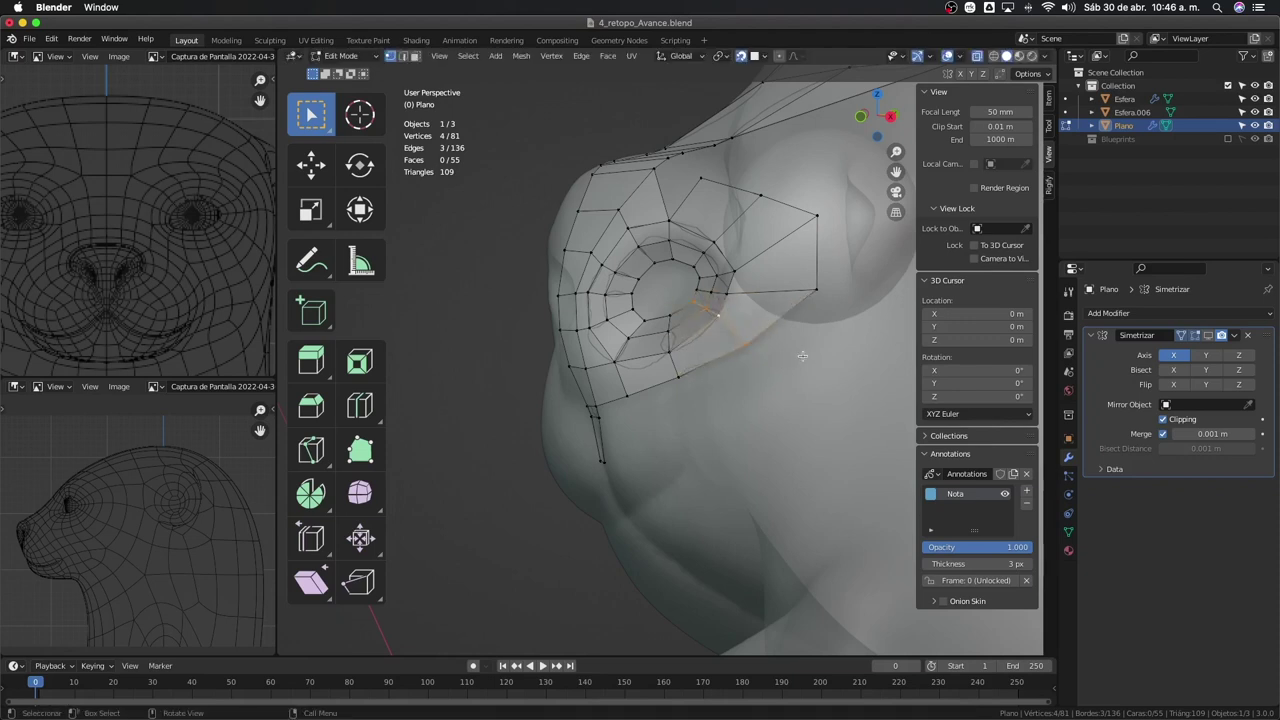
{"action": "key", "text": "g"}
{"action": "key", "text": "g"}
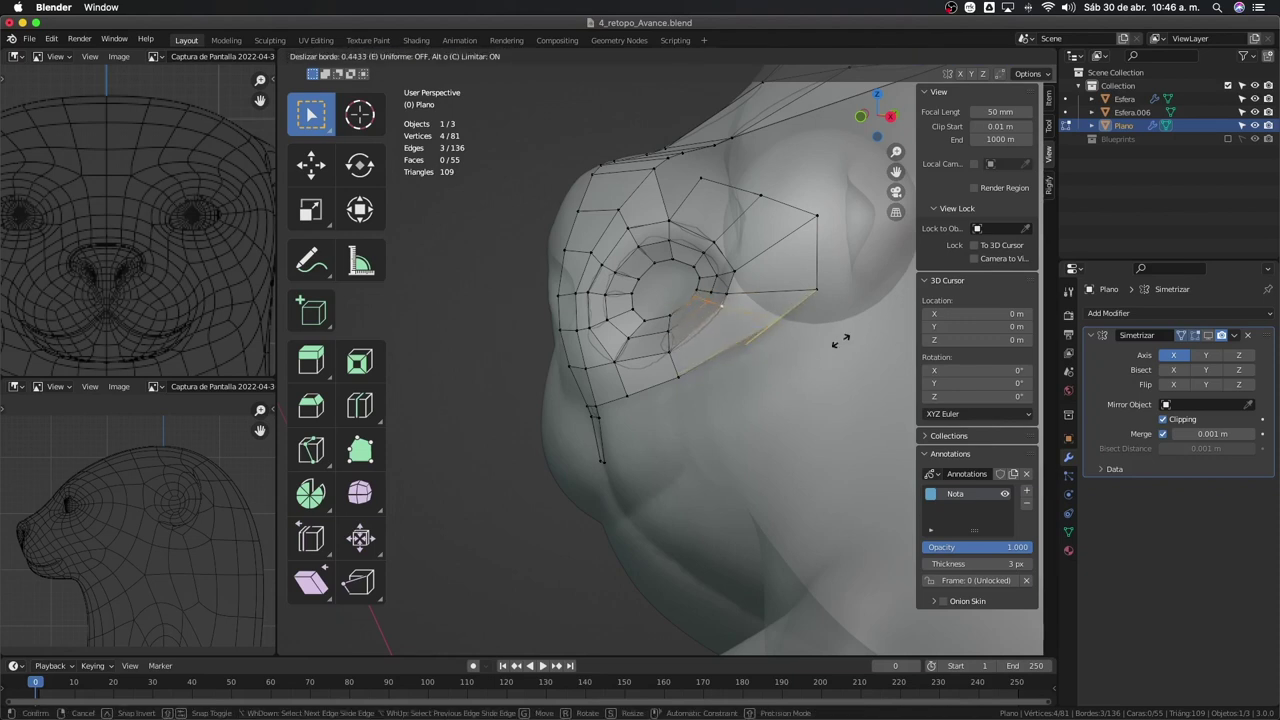
{"action": "left_click", "coordinate": [804, 390]}
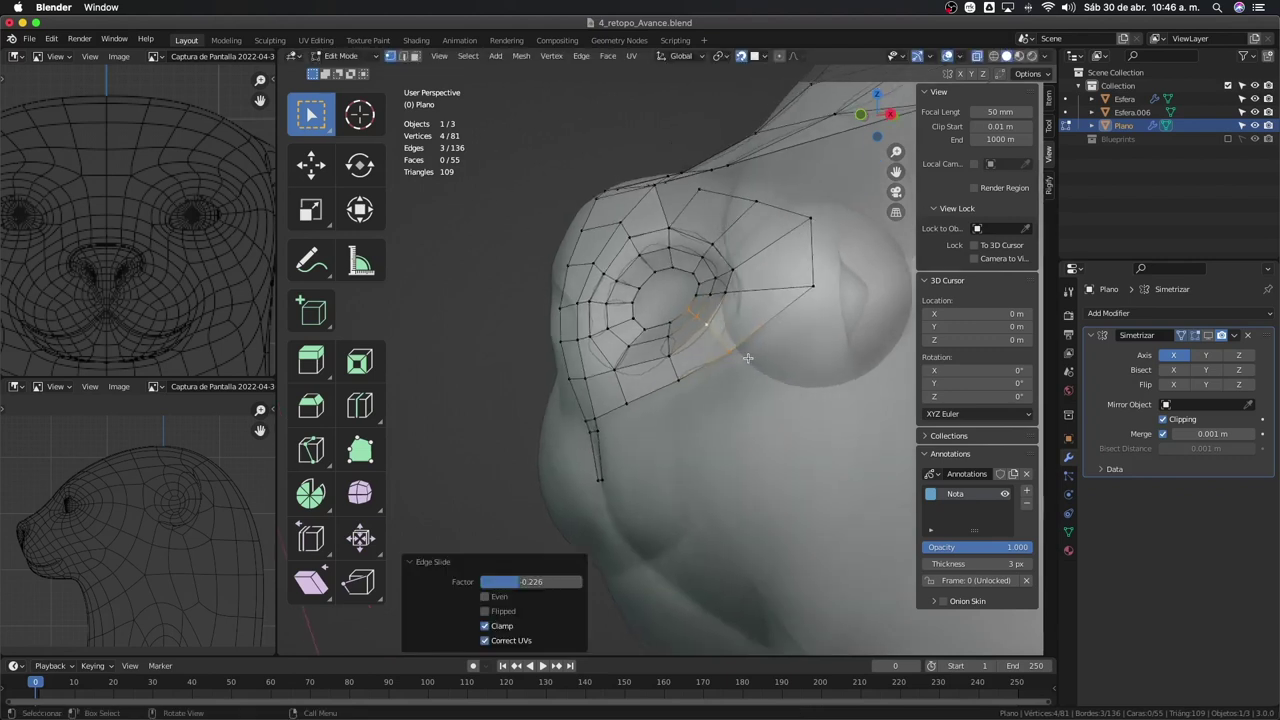
{"action": "left_click", "coordinate": [728, 350]}
{"action": "key", "text": "g"}
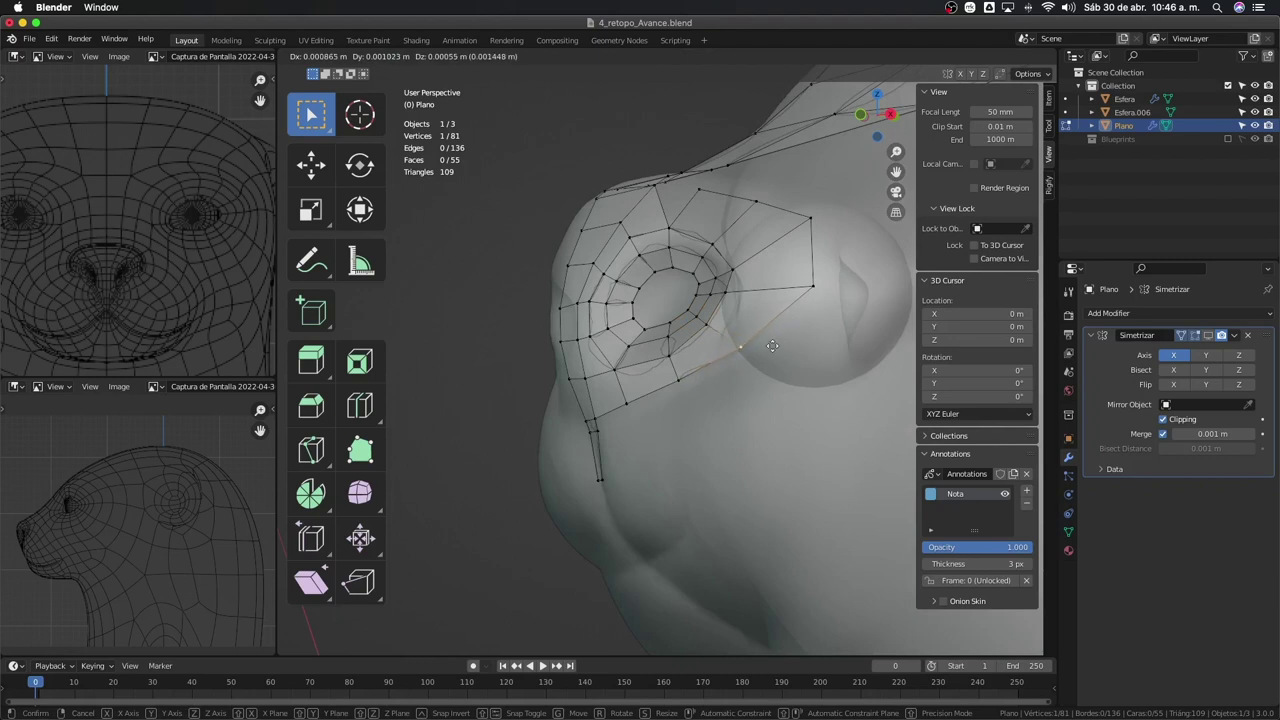
{"action": "left_click", "coordinate": [772, 346]}
Slide the edge chain and single edge below the eye into better positions
{"action": "mouse_move", "coordinate": [772, 346]}
{"action": "middle_mouse_down"}
{"action": "mouse_move", "coordinate": [700, 360]}
{"action": "mouse_move", "coordinate": [625, 405]}
{"action": "middle_mouse_up"}
{"action": "left_click", "coordinate": [700, 360], "text": "ctrl"}
{"action": "key", "text": "g"}
{"action": "key", "text": "g"}
{"action": "left_click", "coordinate": [690, 372]}
{"action": "left_click", "coordinate": [618, 412]}
{"action": "key", "text": "g"}
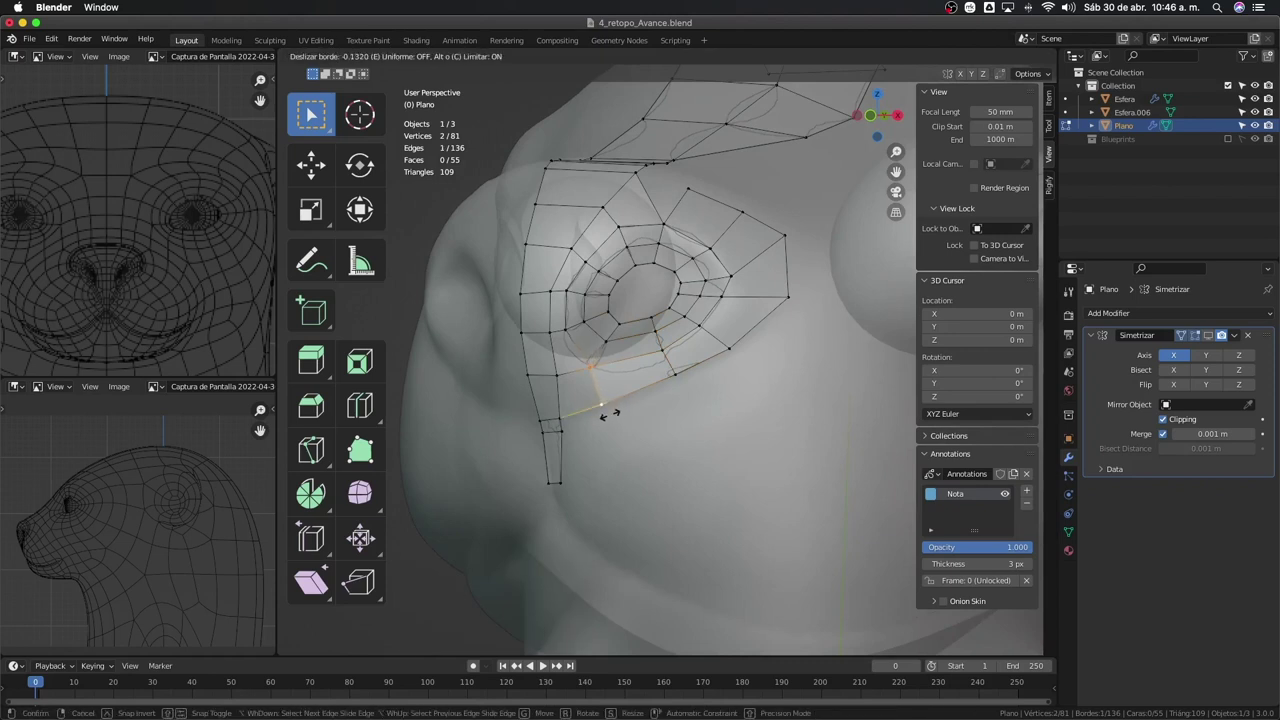
{"action": "left_click", "coordinate": [610, 408]}
{"action": "left_click", "coordinate": [634, 335]}
Nudge a vertex pair, then add a centred loop cut through the quads below the eye
{"action": "left_click", "coordinate": [620, 324], "text": "shift"}
{"action": "key", "text": "g"}
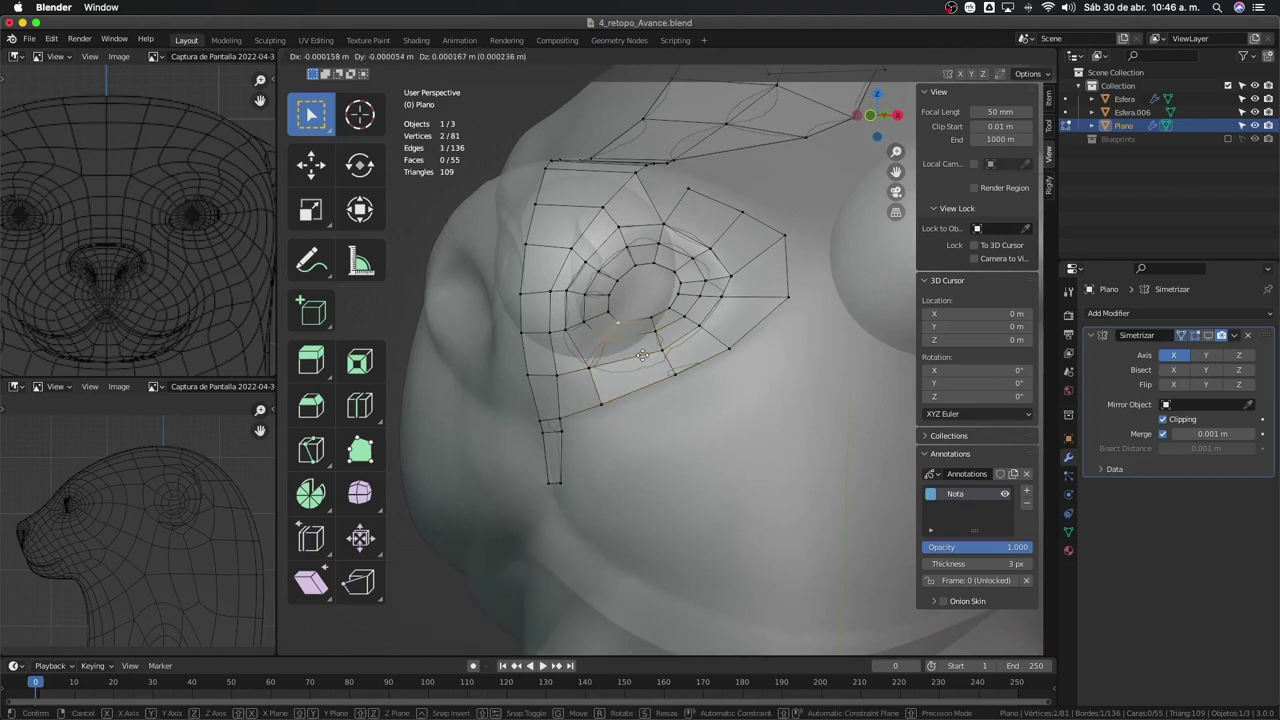
{"action": "left_click", "coordinate": [641, 355]}
{"action": "key", "text": "ctrl+r"}
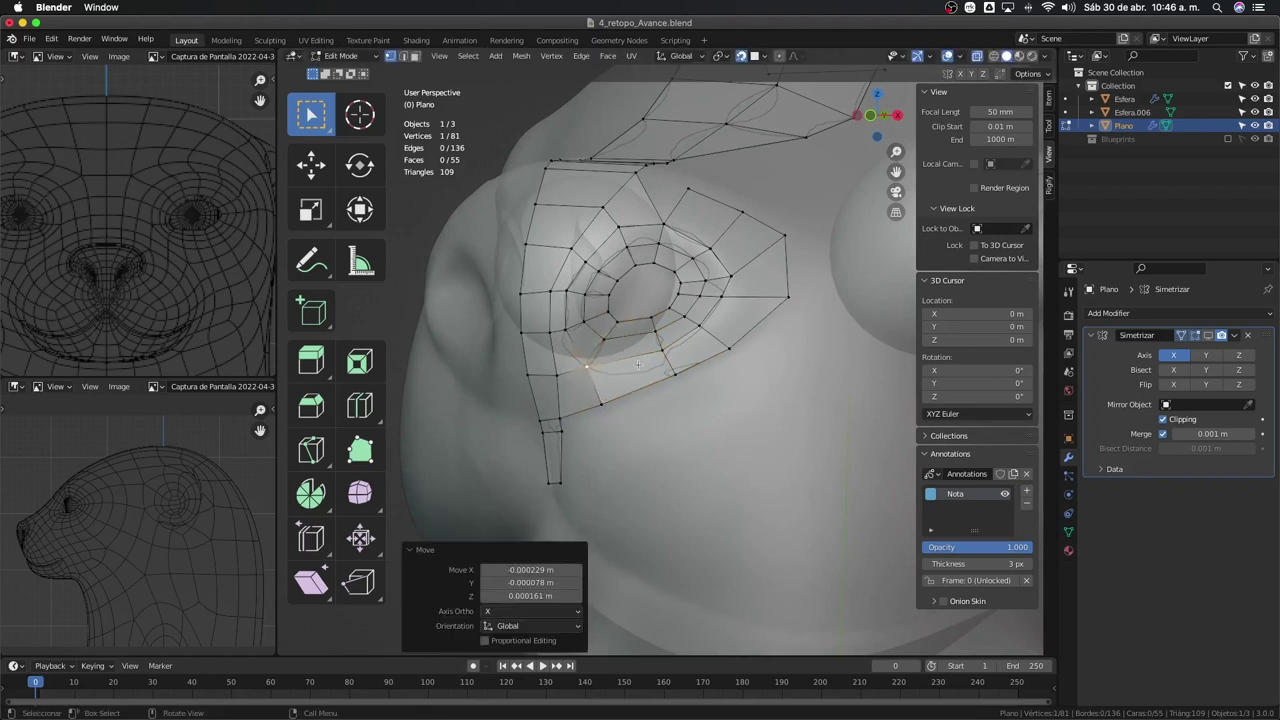
{"action": "left_click", "coordinate": [645, 354]}
{"action": "right_click", "coordinate": [670, 403]}
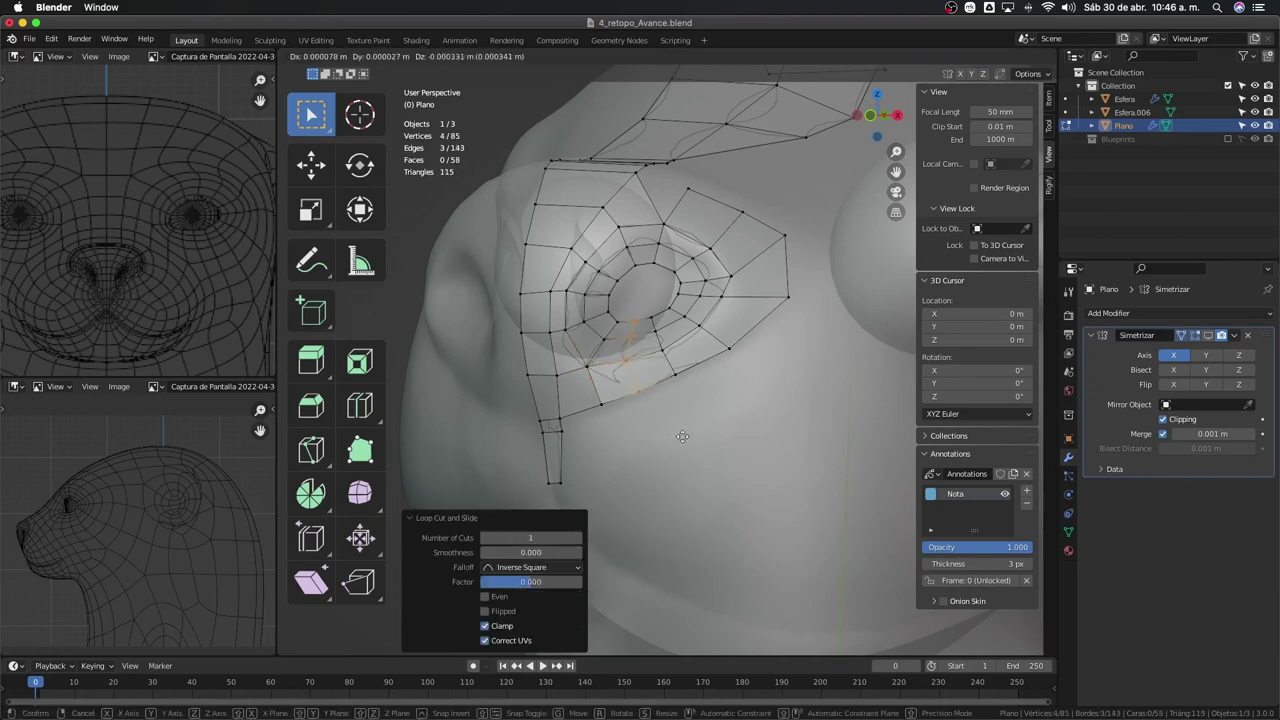
Drag the new loop's vertices below the eye onto the sculpted head surface
{"action": "key", "text": "g"}
{"action": "left_click", "coordinate": [683, 435]}
{"action": "mouse_move", "coordinate": [683, 435]}
{"action": "middle_mouse_down"}
{"action": "mouse_move", "coordinate": [697, 406]}
{"action": "mouse_move", "coordinate": [614, 420]}
{"action": "middle_mouse_up"}
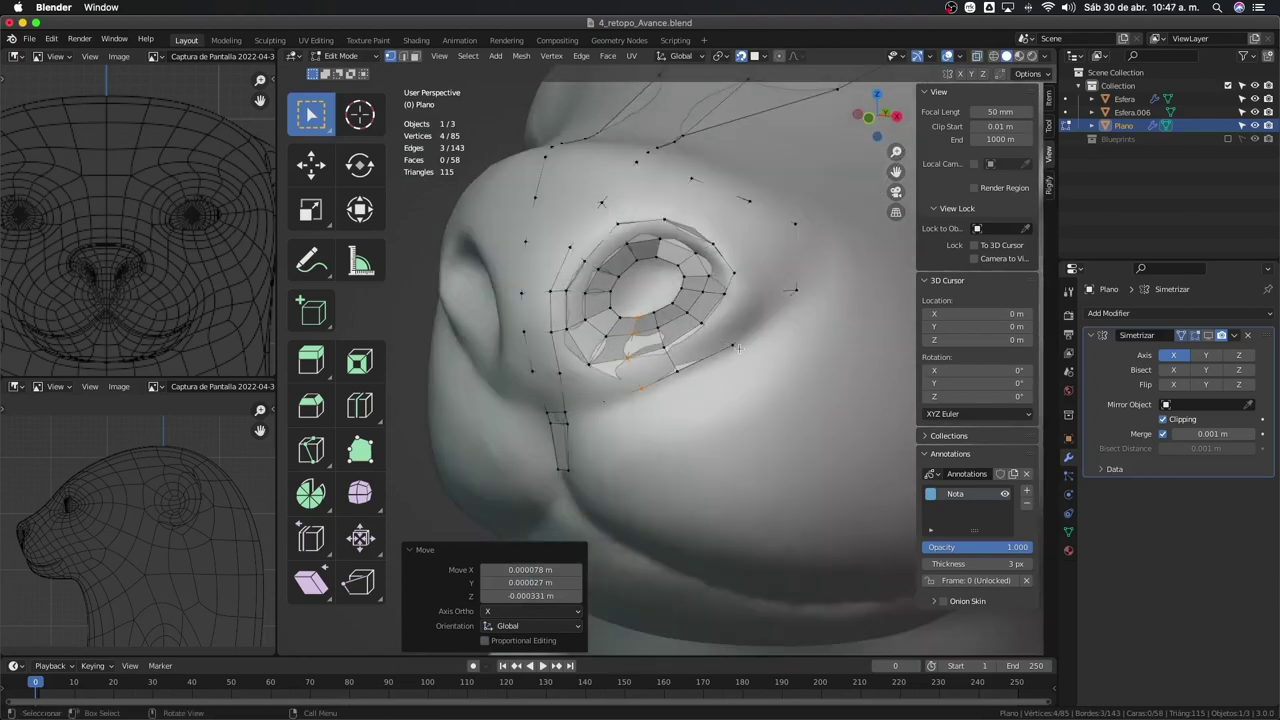
{"action": "mouse_move", "coordinate": [738, 347]}
{"action": "left_mouse_down"}
{"action": "mouse_move", "coordinate": [785, 333]}
{"action": "mouse_move", "coordinate": [793, 293]}
{"action": "left_mouse_up"}
{"action": "left_click_drag", "start_coordinate": [584, 396], "coordinate": [582, 399]}
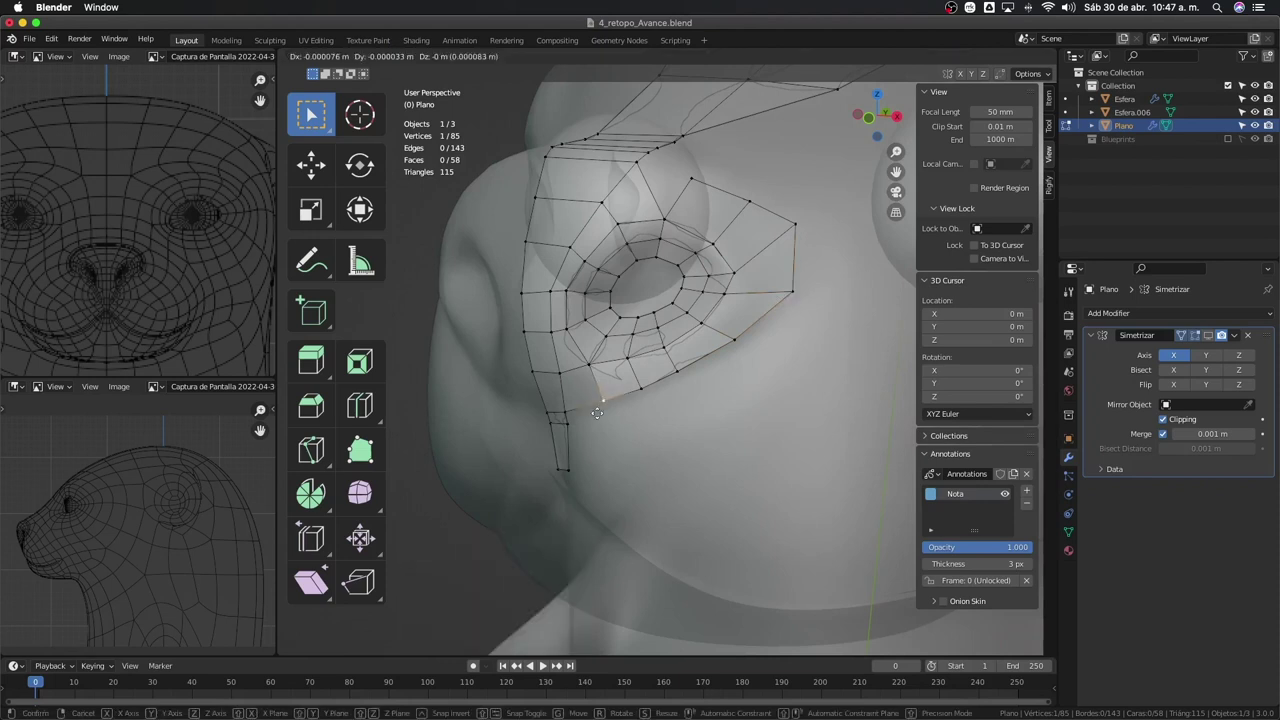
{"action": "middle_click_drag", "start_coordinate": [582, 399], "coordinate": [580, 412]}
{"action": "left_click_drag", "start_coordinate": [562, 419], "coordinate": [558, 415]}
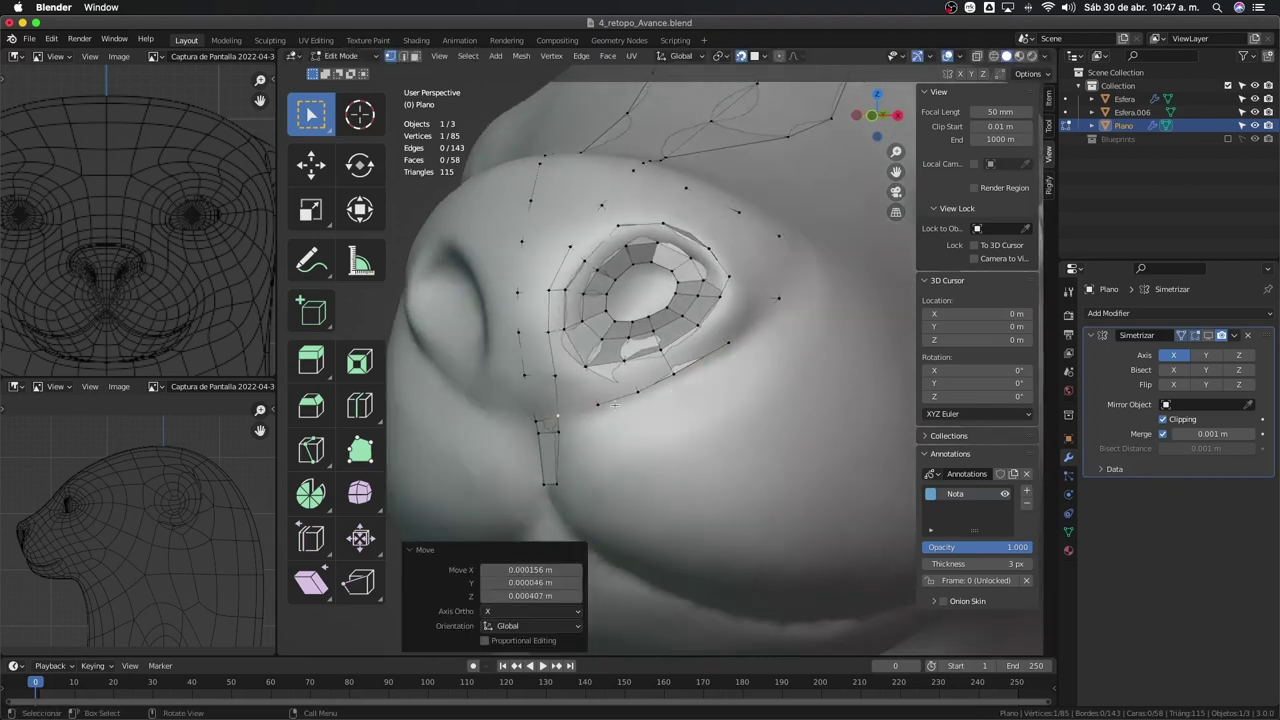
{"action": "left_click", "coordinate": [600, 403]}
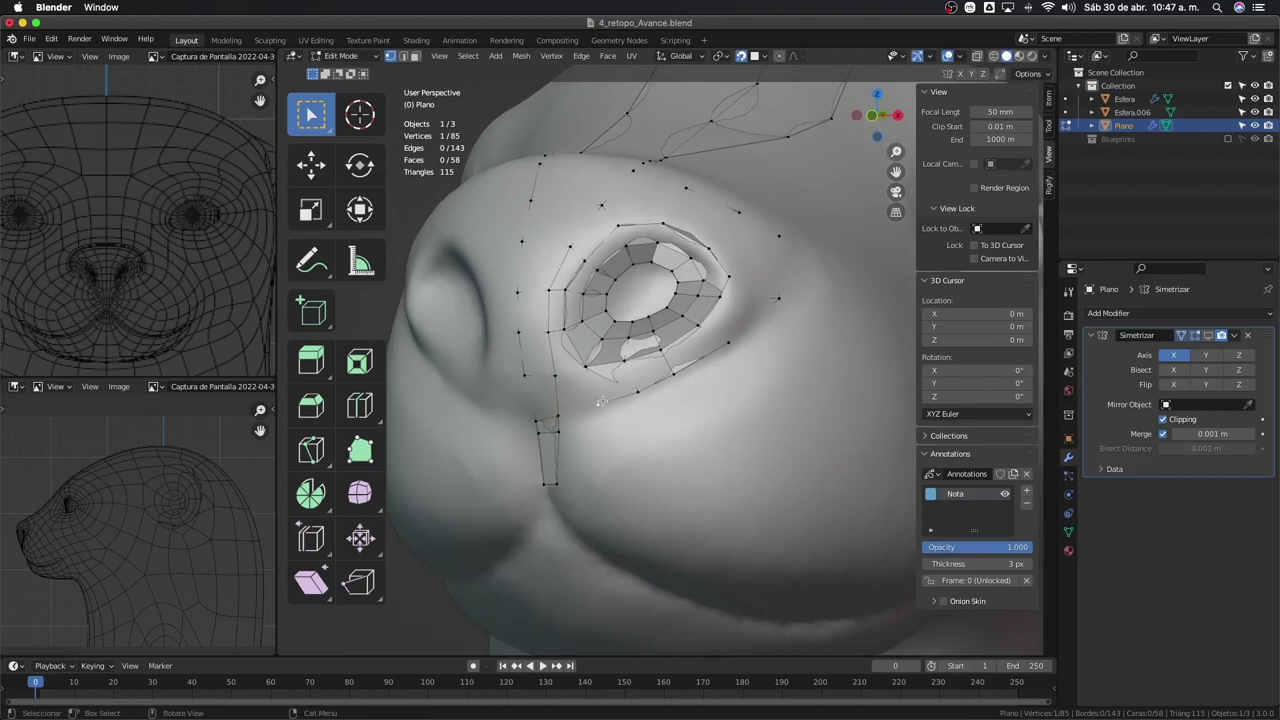
Extrude the edge path toward the eye corner into a new strip and enable X-ray
{"action": "left_click", "coordinate": [782, 304], "text": "ctrl"}
{"action": "key", "text": "e"}
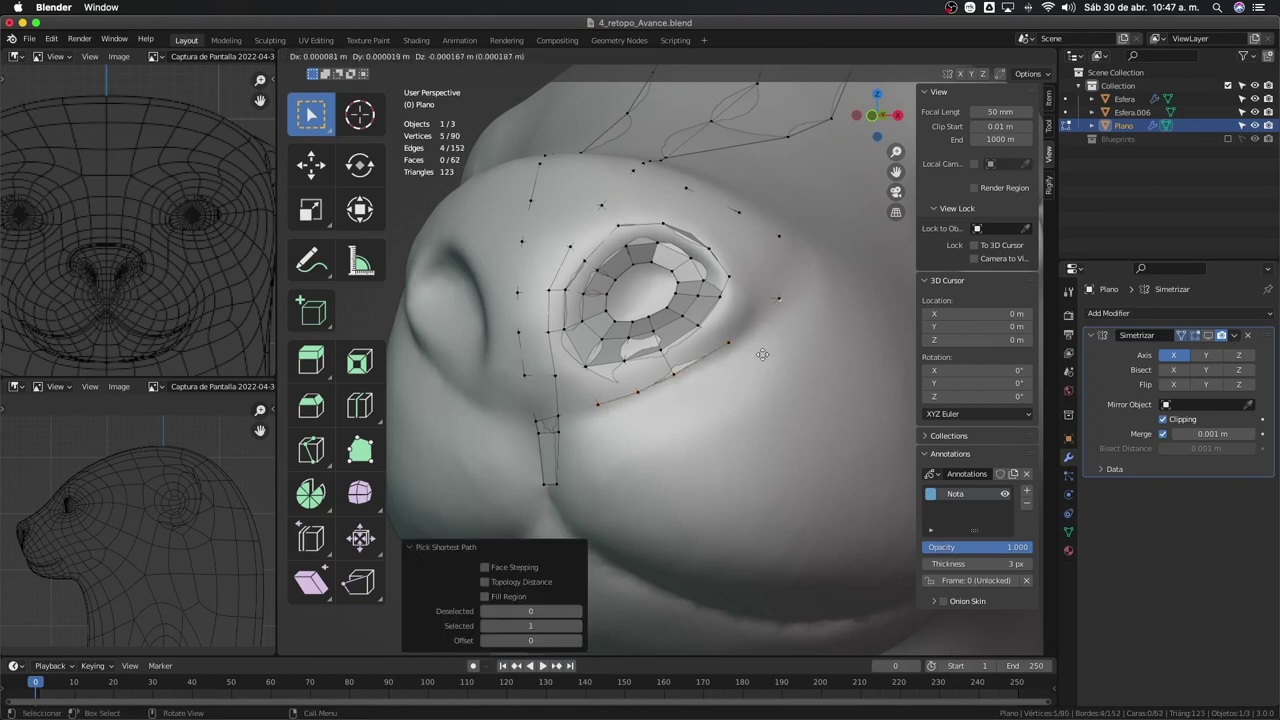
{"action": "left_click", "coordinate": [768, 356]}
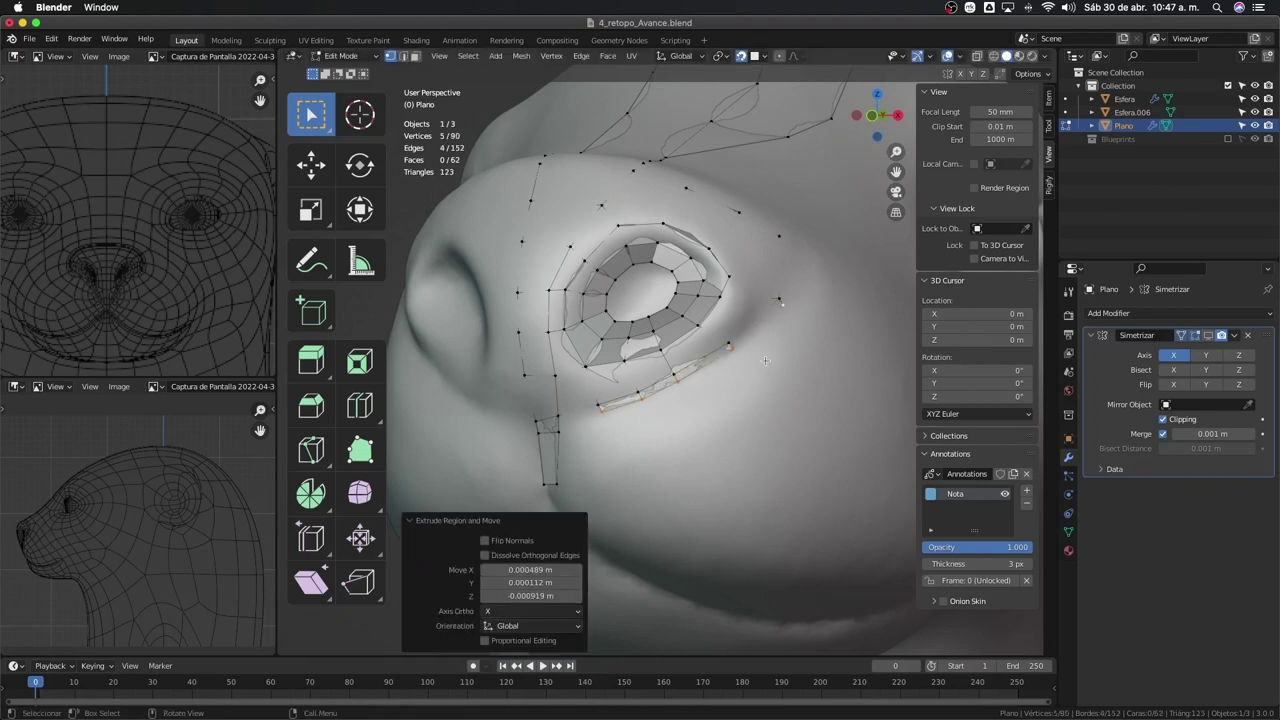
{"action": "key", "text": "alt+z"}
Move a vertex of the new strip step by step onto the head surface
{"action": "left_click", "coordinate": [800, 323]}
{"action": "key", "text": "g"}
{"action": "left_click", "coordinate": [800, 323]}
{"action": "key", "text": "g"}
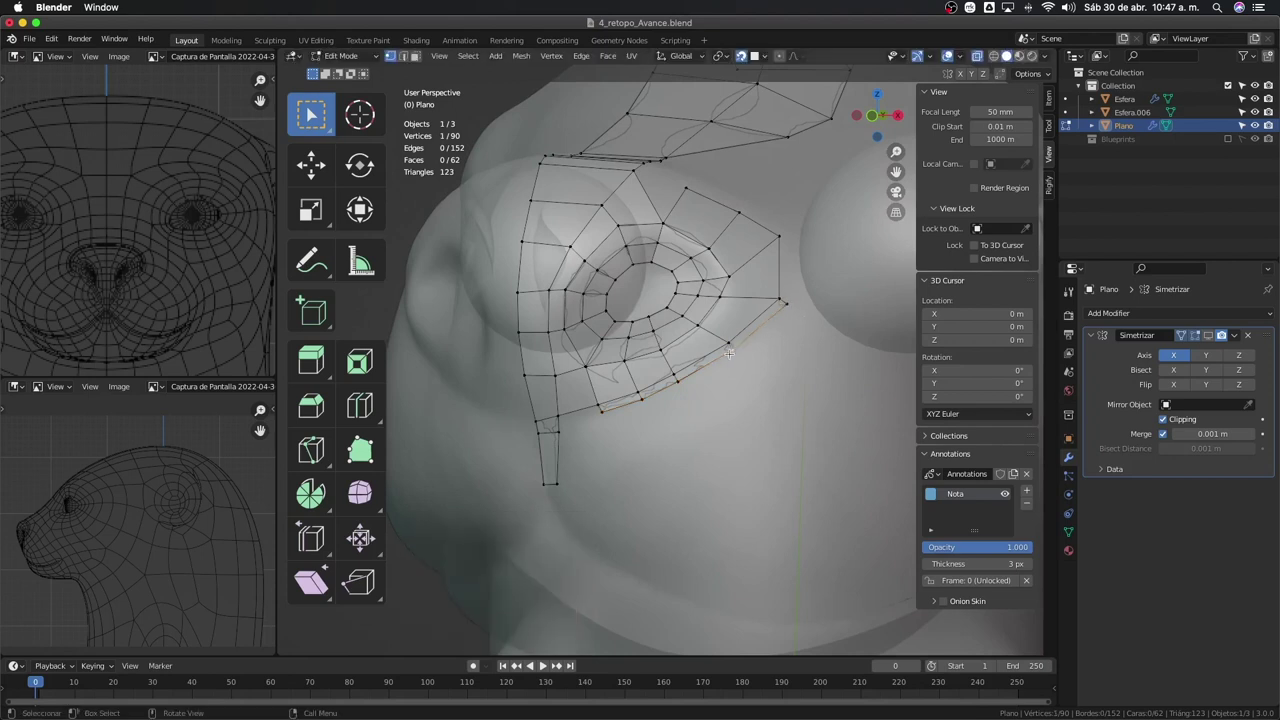
{"action": "left_click", "coordinate": [731, 347]}
{"action": "key", "text": "g"}
{"action": "left_click", "coordinate": [723, 372]}
{"action": "key", "text": "g"}
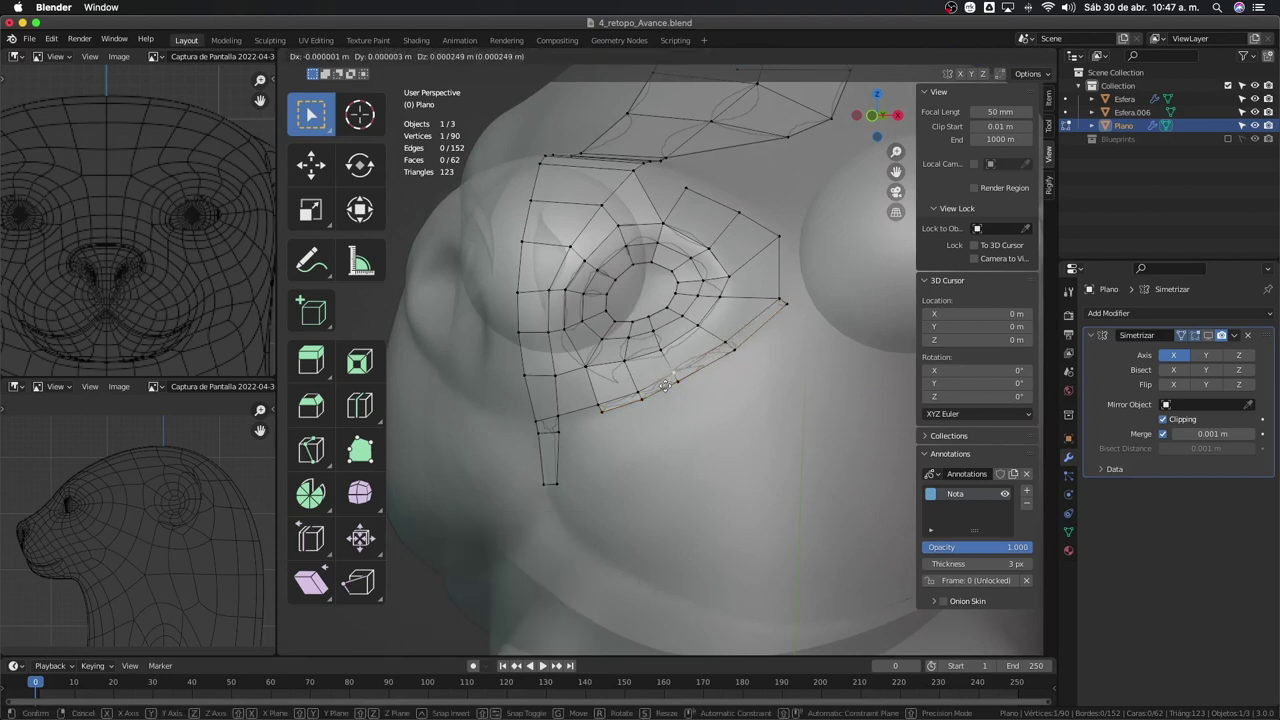
{"action": "left_click", "coordinate": [631, 387]}
{"action": "key", "text": "g"}
{"action": "left_click", "coordinate": [558, 407]}
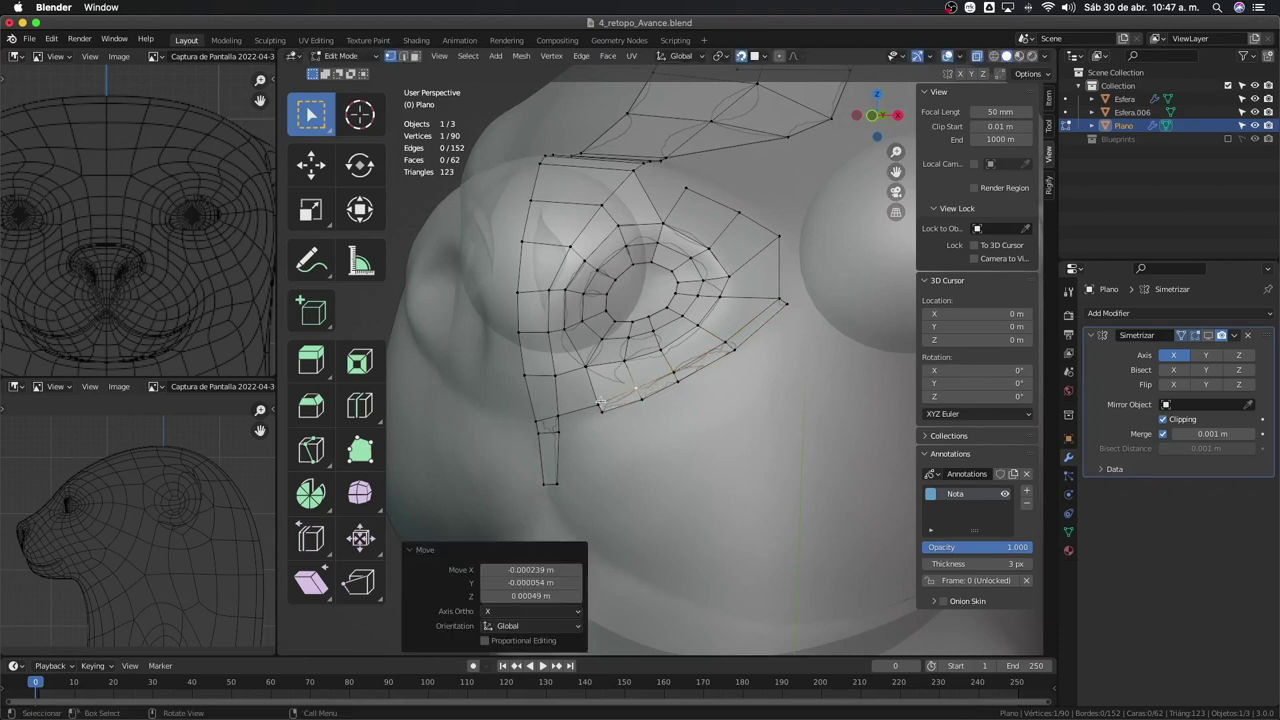
Fill a new quad between two vertices and adjust a neighbouring vertex
{"action": "left_click", "coordinate": [600, 403], "text": "shift"}
{"action": "key", "text": "f"}
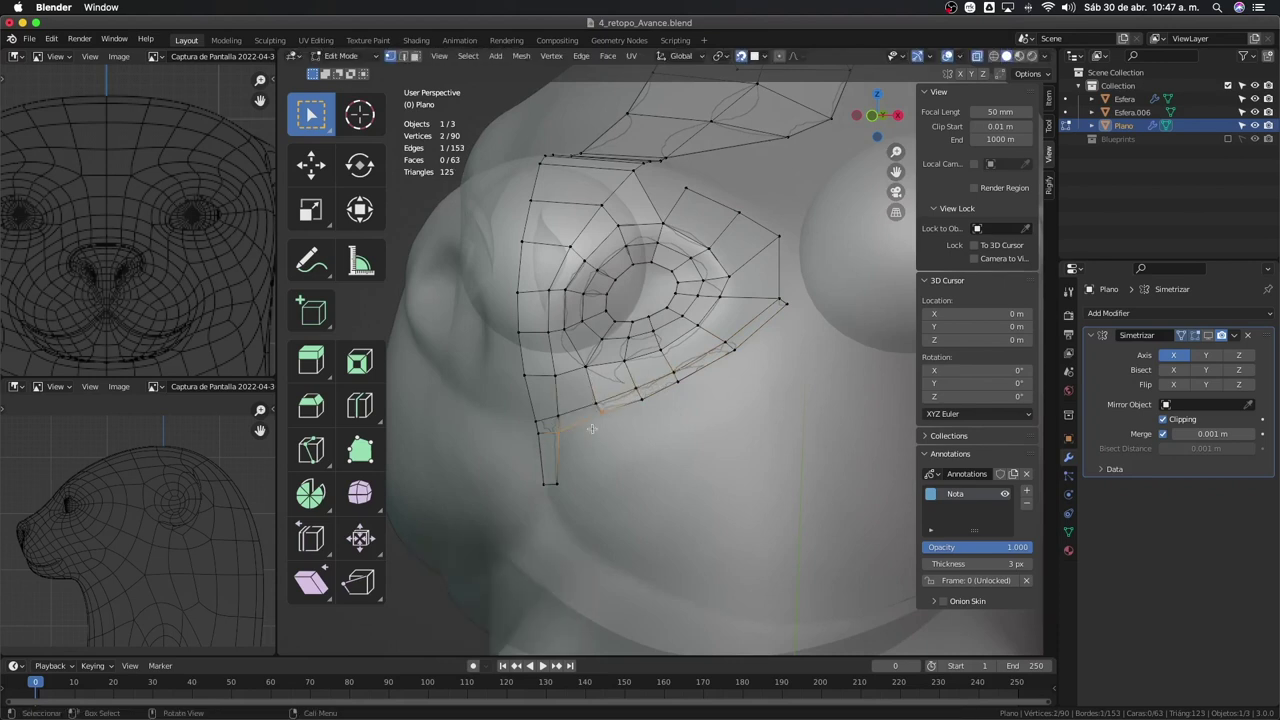
{"action": "left_click", "coordinate": [592, 428]}
{"action": "key", "text": "g"}
{"action": "left_click", "coordinate": [612, 430]}
{"action": "mouse_move", "coordinate": [612, 430]}
{"action": "middle_mouse_down"}
{"action": "mouse_move", "coordinate": [667, 401]}
{"action": "mouse_move", "coordinate": [701, 404]}
{"action": "middle_mouse_up"}
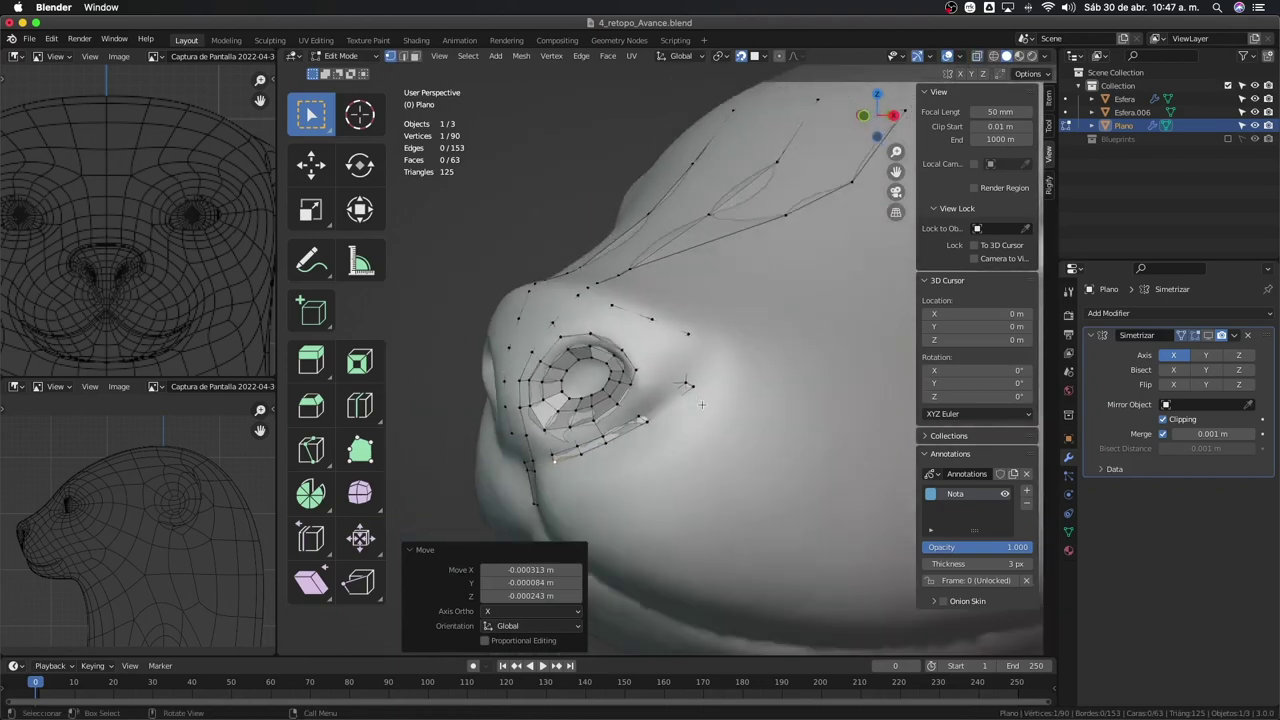
{"action": "key", "text": "g"}
{"action": "left_click", "coordinate": [683, 381]}
Extrude another vertex outward and position it using X-ray, then turn X-ray off
{"action": "key", "text": "e"}
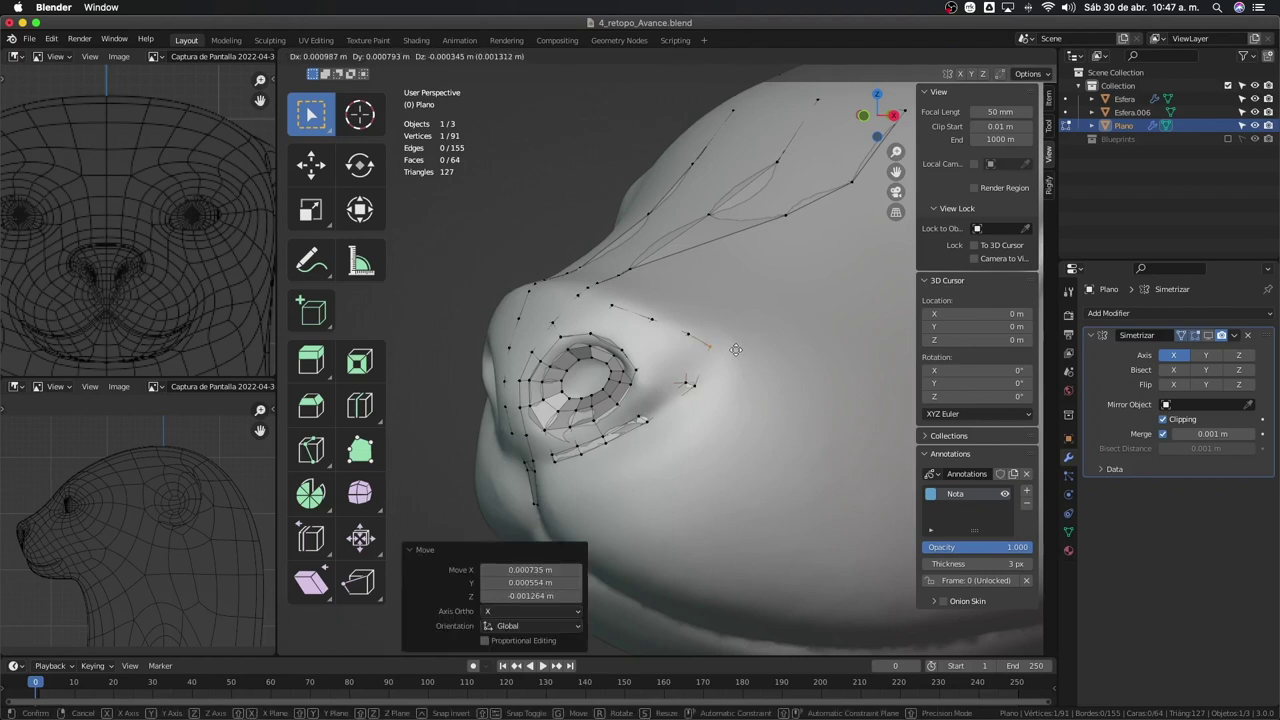
{"action": "left_click", "coordinate": [735, 349]}
{"action": "key", "text": "alt+z"}
{"action": "key", "text": "g"}
{"action": "left_click", "coordinate": [714, 356]}
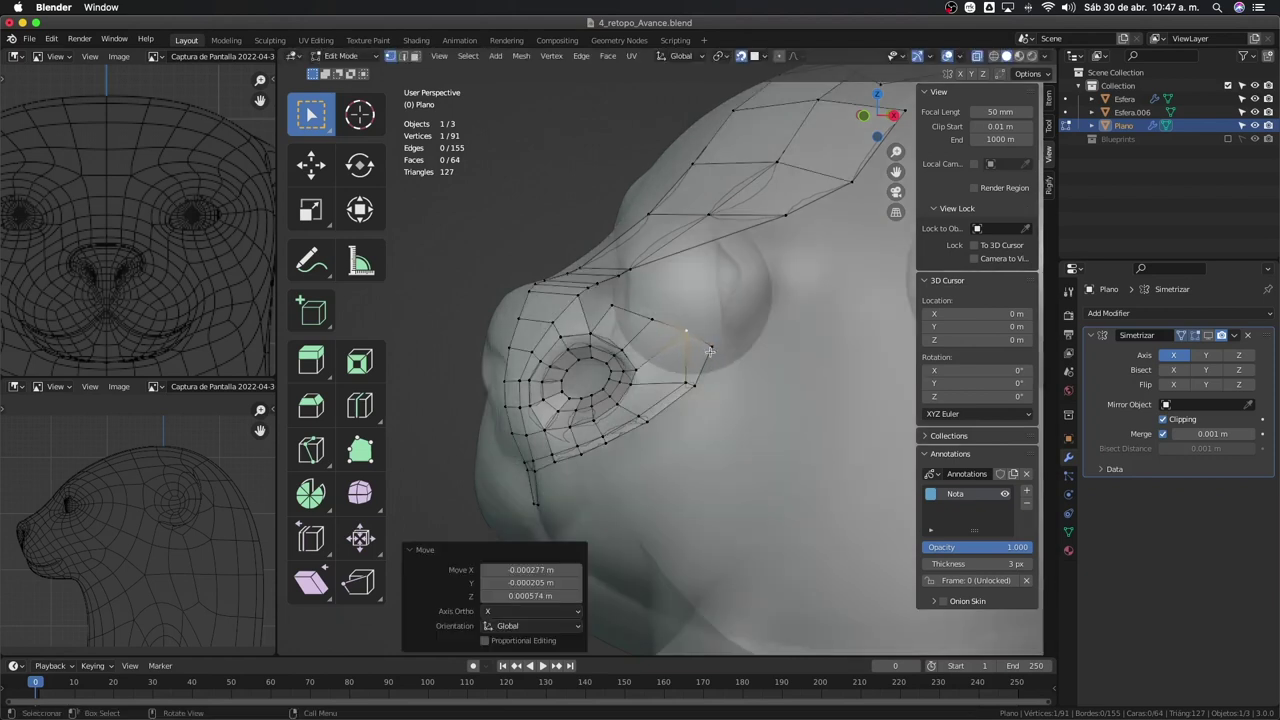
{"action": "key", "text": "alt+z"}
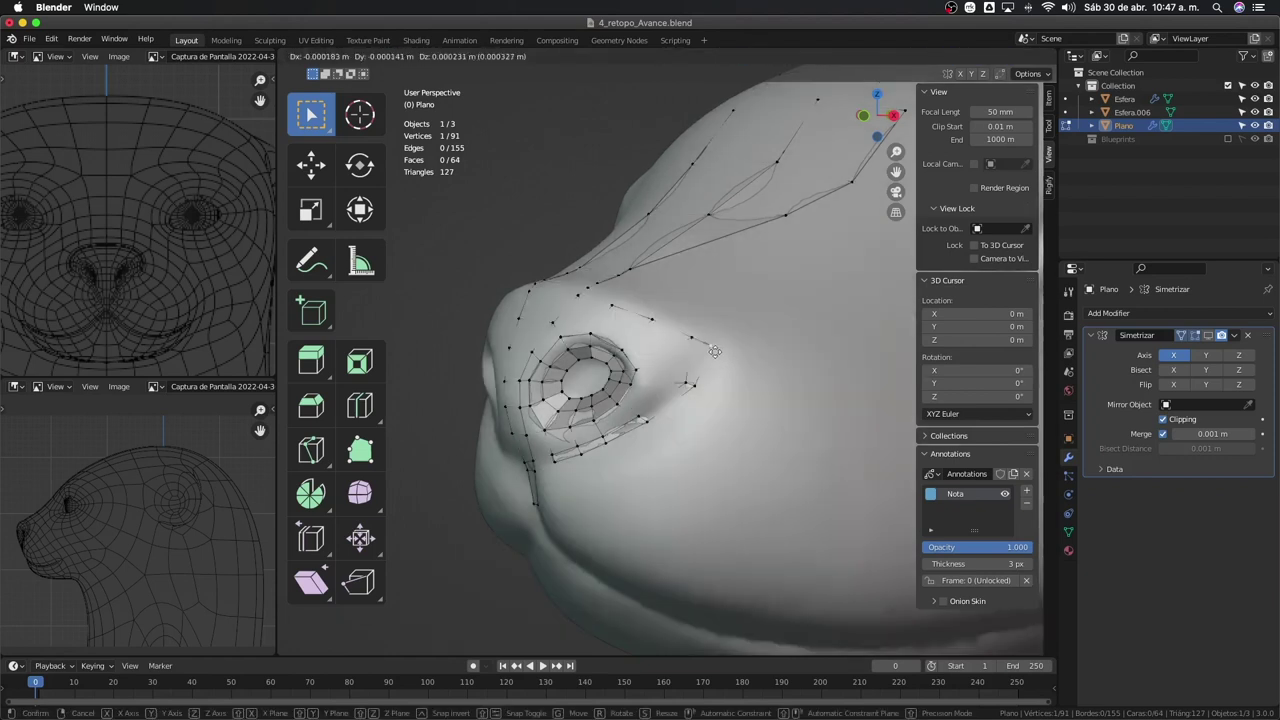
{"action": "middle_click_drag", "start_coordinate": [715, 352], "coordinate": [658, 385]}
{"action": "key", "text": "ctrl+r"}
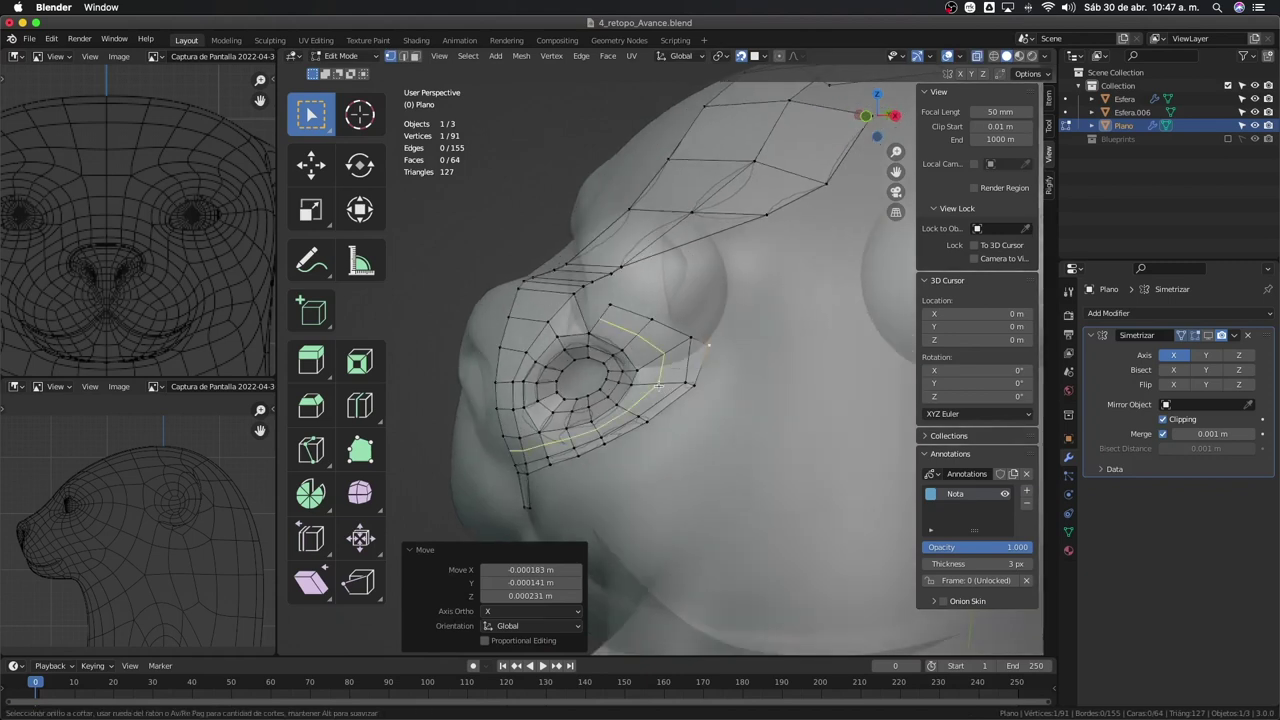
Add a centred edge loop across the eye patch
{"action": "left_click", "coordinate": [658, 385]}
{"action": "right_click", "coordinate": [660, 387]}
{"action": "mouse_move", "coordinate": [662, 388]}
{"action": "middle_mouse_down"}
{"action": "mouse_move", "coordinate": [672, 395]}
{"action": "mouse_move", "coordinate": [645, 400]}
{"action": "mouse_move", "coordinate": [676, 389]}
{"action": "mouse_move", "coordinate": [649, 262]}
{"action": "middle_mouse_up"}
{"action": "key", "text": "g"}
{"action": "left_click", "coordinate": [672, 395]}
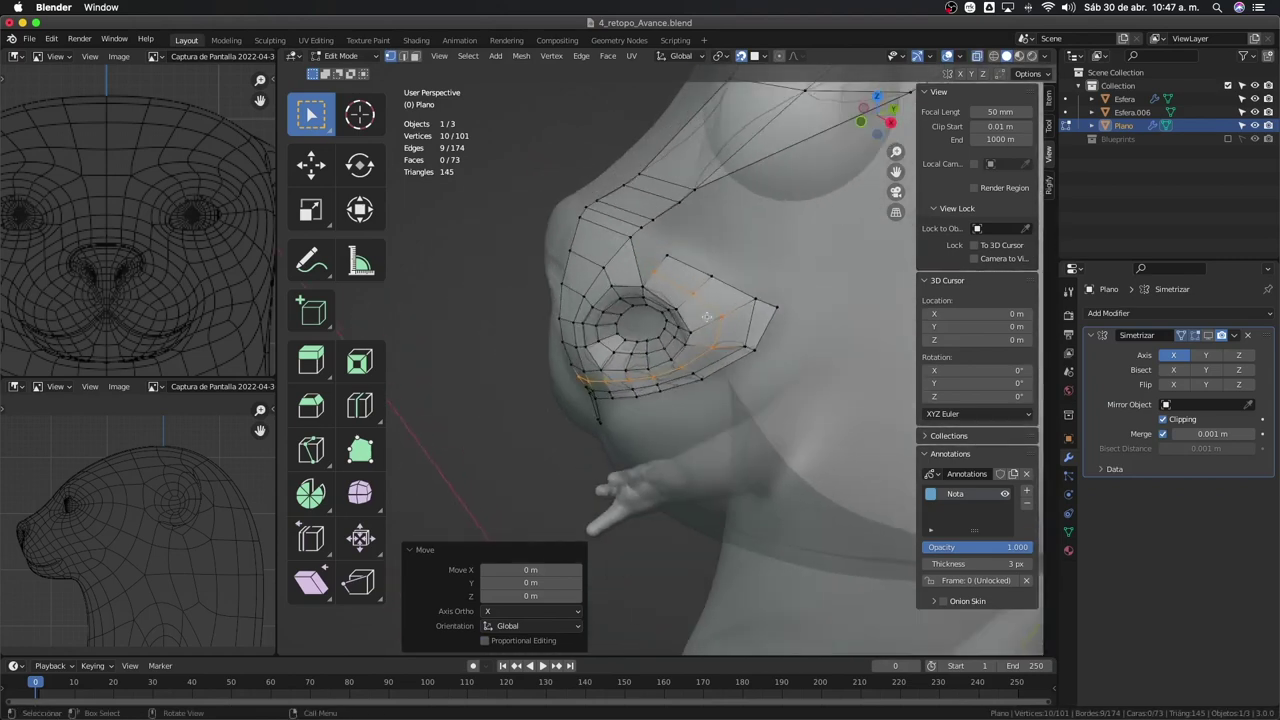
Delete an edge in the upper patch and fill the gap with new faces
{"action": "left_click", "coordinate": [640, 267]}
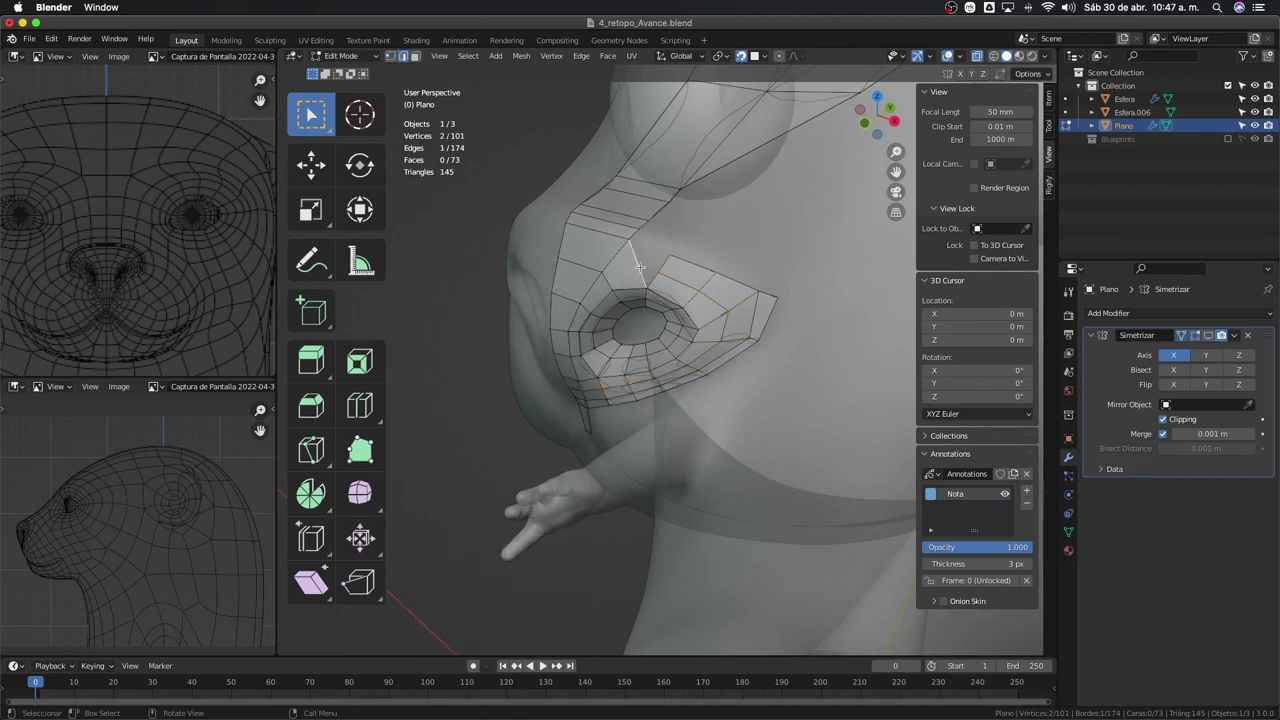
{"action": "key", "text": "x"}
{"action": "left_click", "coordinate": [579, 315]}
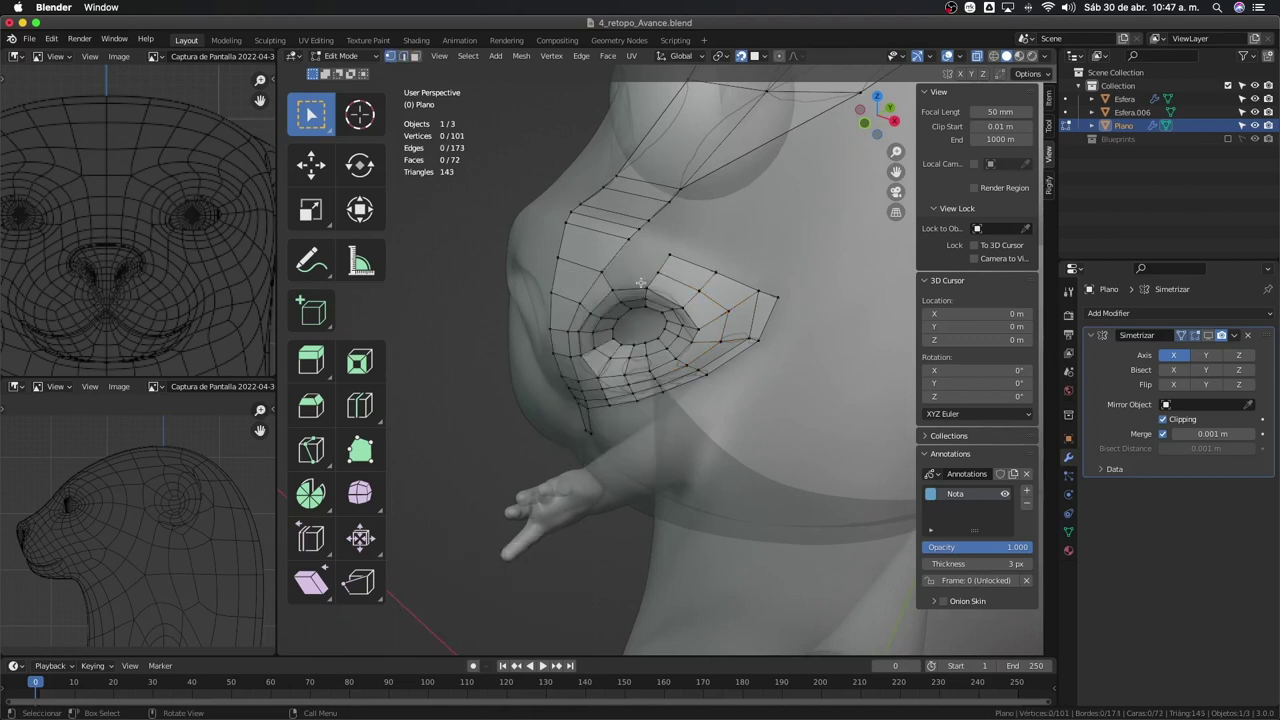
{"action": "key", "text": "f"}
{"action": "key", "text": "f"}
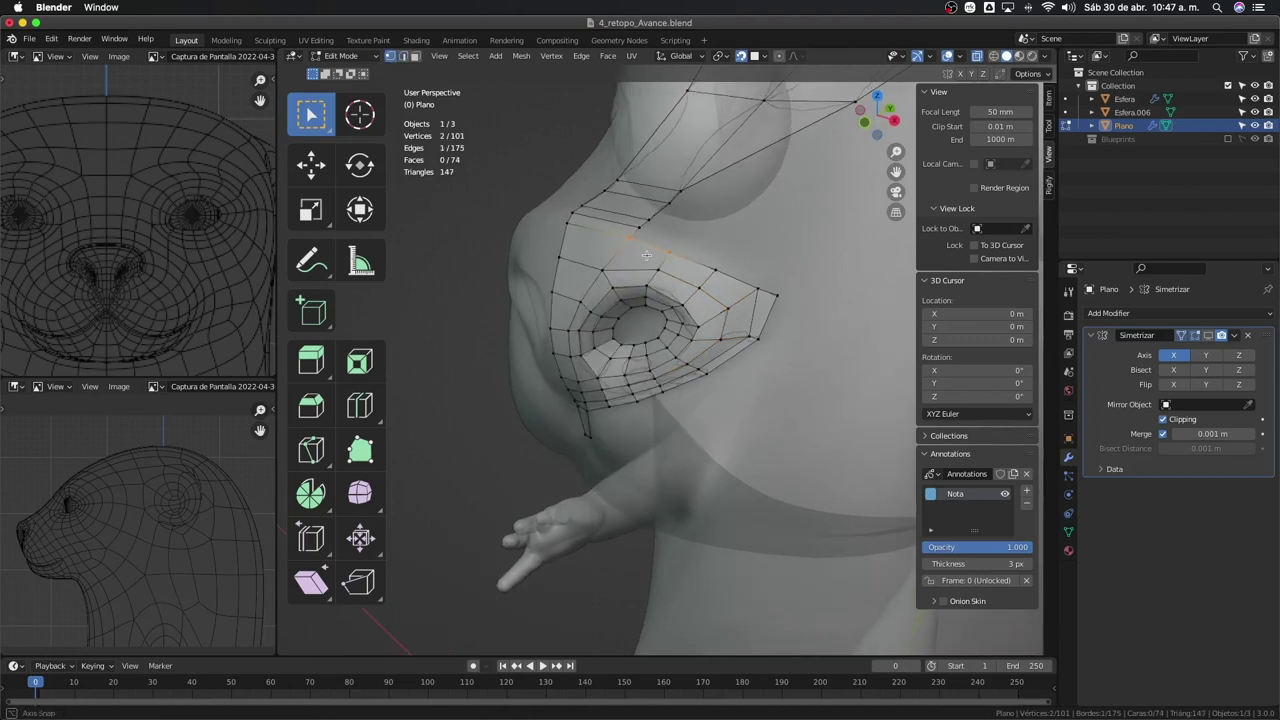
{"action": "mouse_move", "coordinate": [626, 272]}
{"action": "middle_mouse_down"}
{"action": "mouse_move", "coordinate": [650, 267]}
{"action": "mouse_move", "coordinate": [625, 285]}
{"action": "middle_mouse_up"}
Tweak the patch vertices into place, undoing one stray move
{"action": "key", "text": "g"}
{"action": "left_click", "coordinate": [615, 292]}
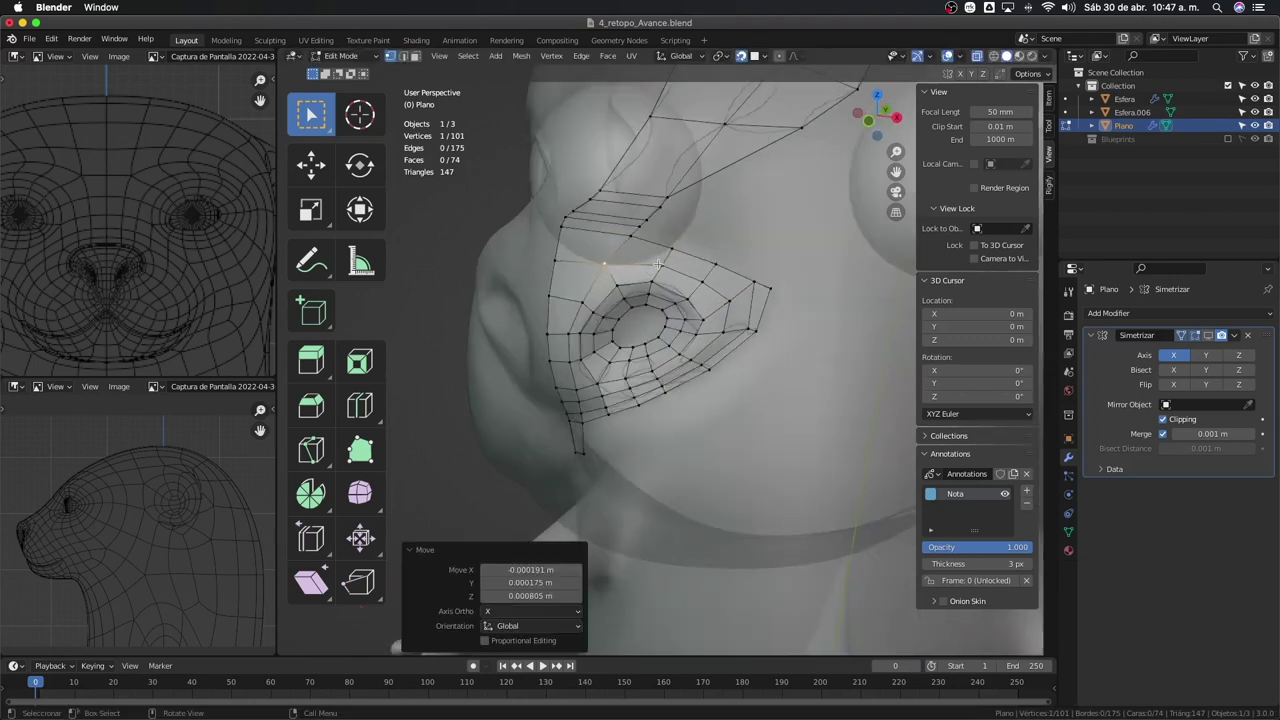
{"action": "key", "text": "g"}
{"action": "left_click", "coordinate": [611, 296]}
{"action": "left_click", "coordinate": [577, 307]}
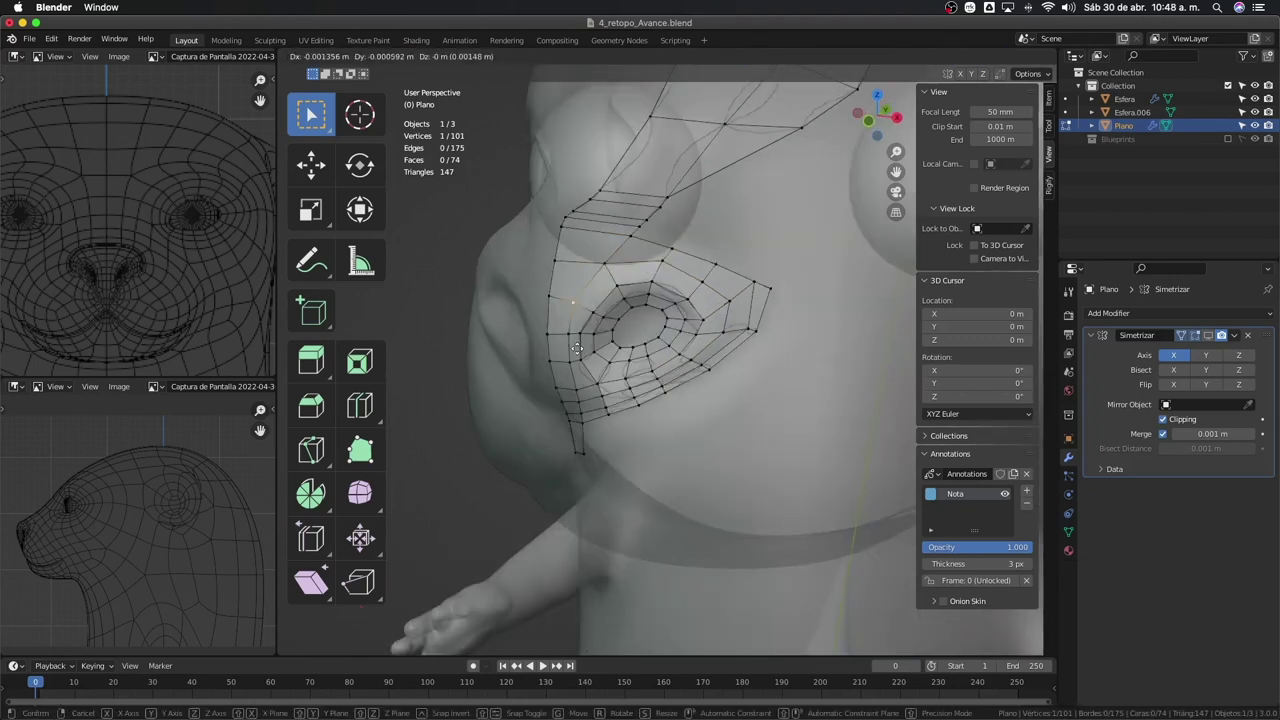
{"action": "key", "text": "ctrl+z"}
{"action": "left_click", "coordinate": [572, 342]}
{"action": "key", "text": "g"}
{"action": "left_click", "coordinate": [579, 350]}
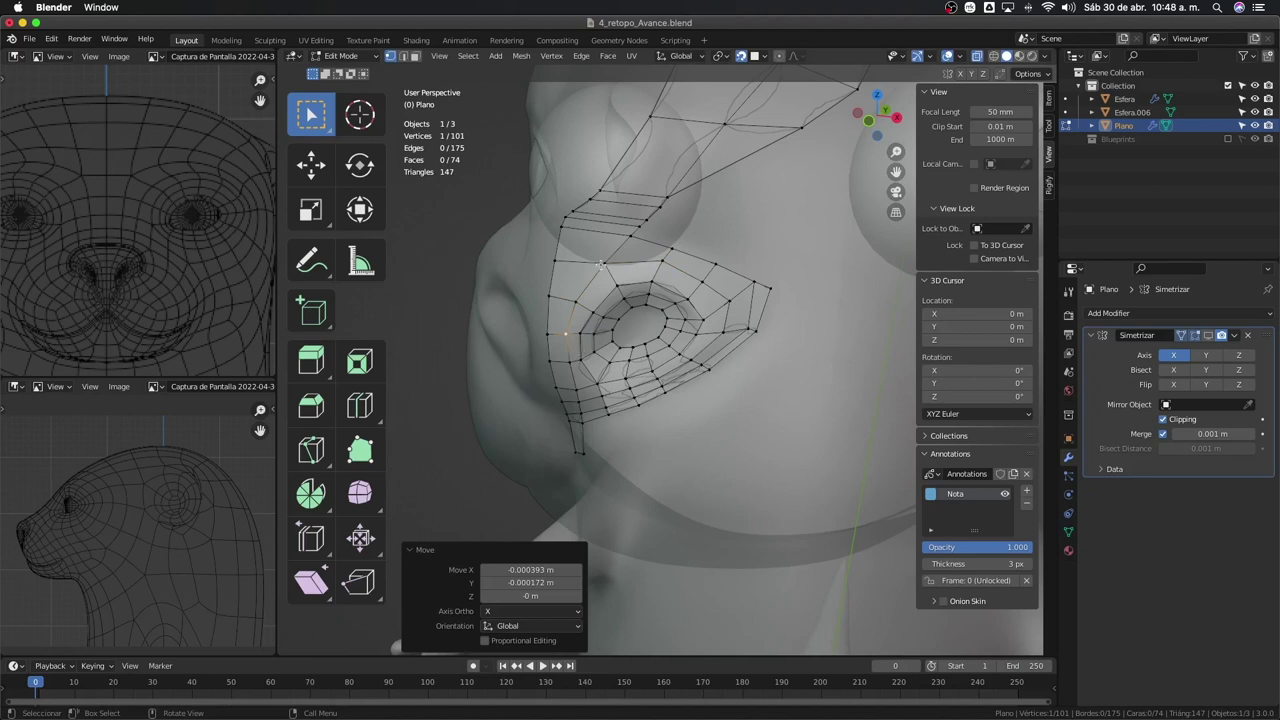
{"action": "middle_click_drag", "start_coordinate": [601, 264], "coordinate": [670, 378]}
Isolate the Plano mesh in Local View from Object Mode, then show the whole scene again
{"action": "key", "text": "Tab"}
{"action": "key", "text": "KP_Divide"}
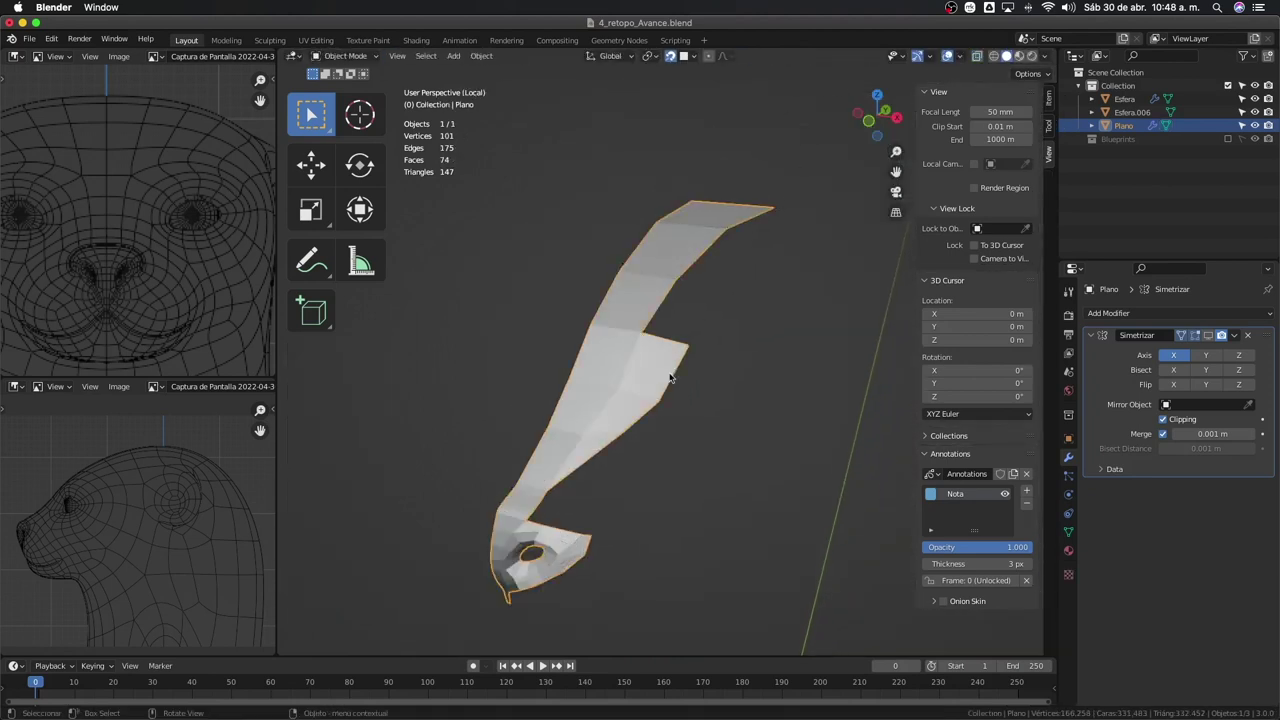
{"action": "mouse_move", "coordinate": [701, 511]}
{"action": "middle_mouse_down"}
{"action": "mouse_move", "coordinate": [728, 371]}
{"action": "mouse_move", "coordinate": [646, 420]}
{"action": "mouse_move", "coordinate": [724, 440]}
{"action": "mouse_move", "coordinate": [644, 366]}
{"action": "middle_mouse_up"}
{"action": "left_click", "coordinate": [728, 371]}
{"action": "left_click", "coordinate": [644, 366]}
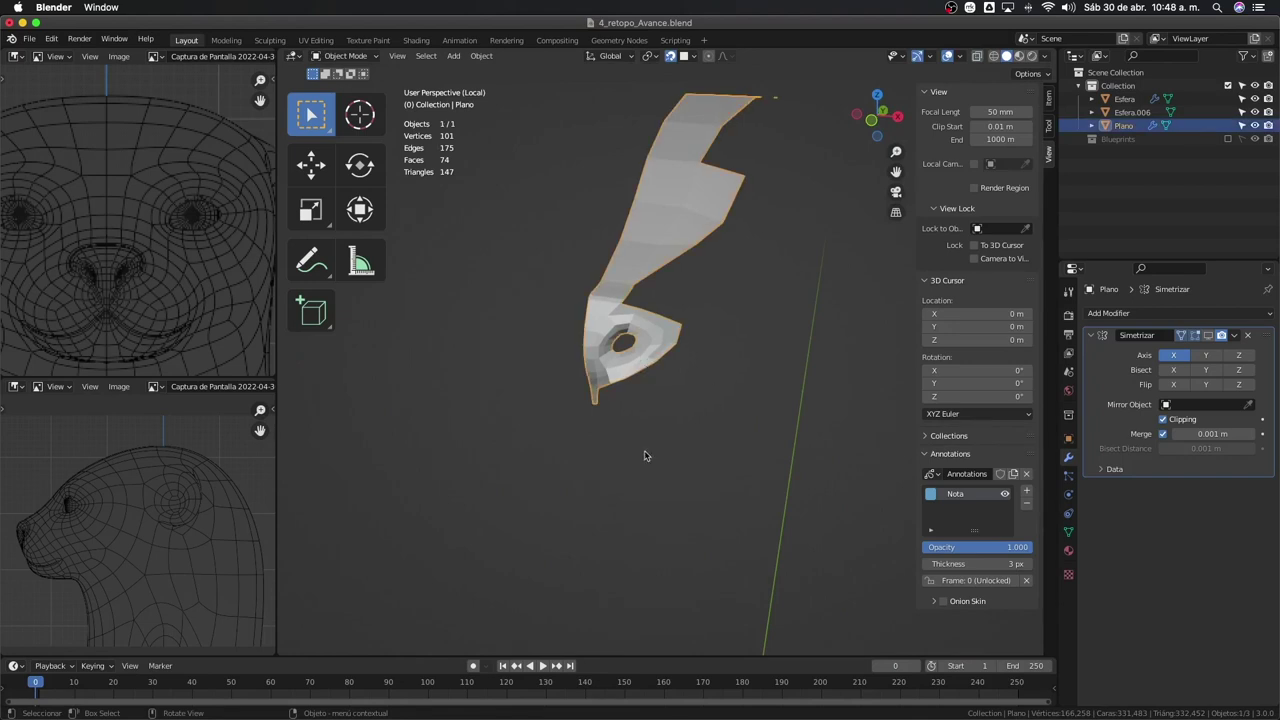
{"action": "key", "text": "KP_Divide"}
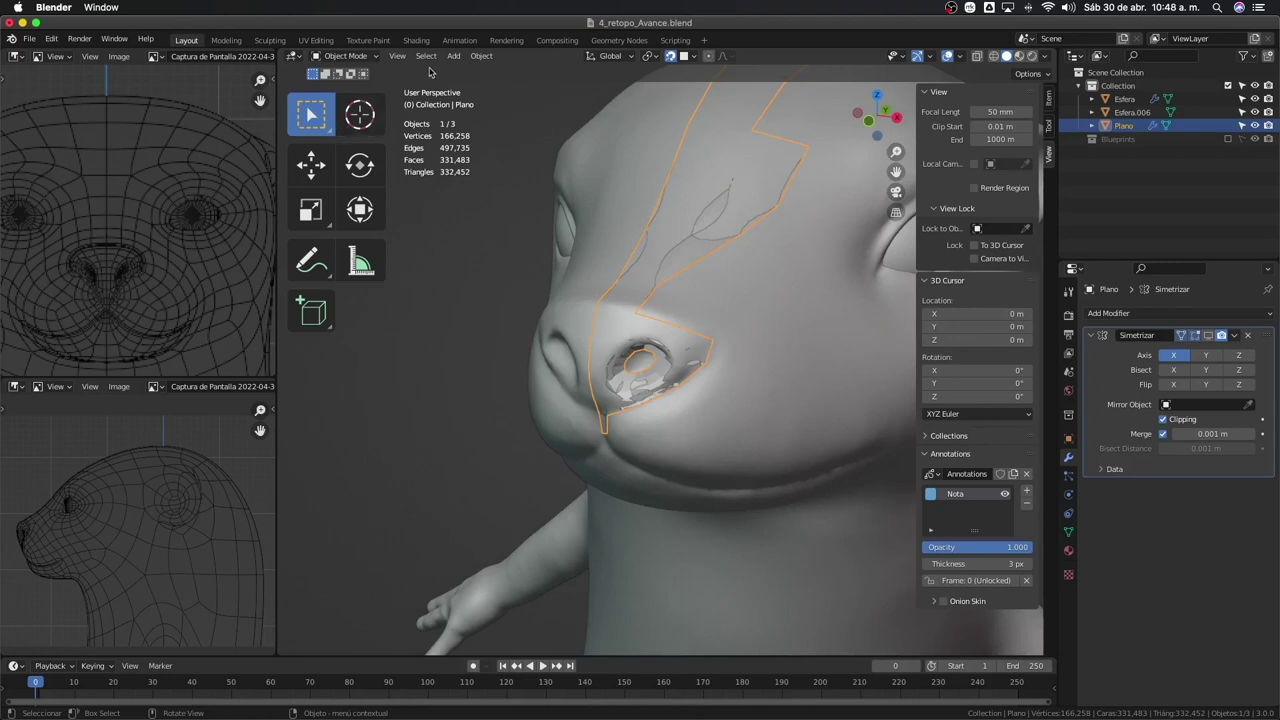
Check the Toggle Local View shortcut in the View menu and go back to Edit Mode
{"action": "left_click", "coordinate": [398, 56]}
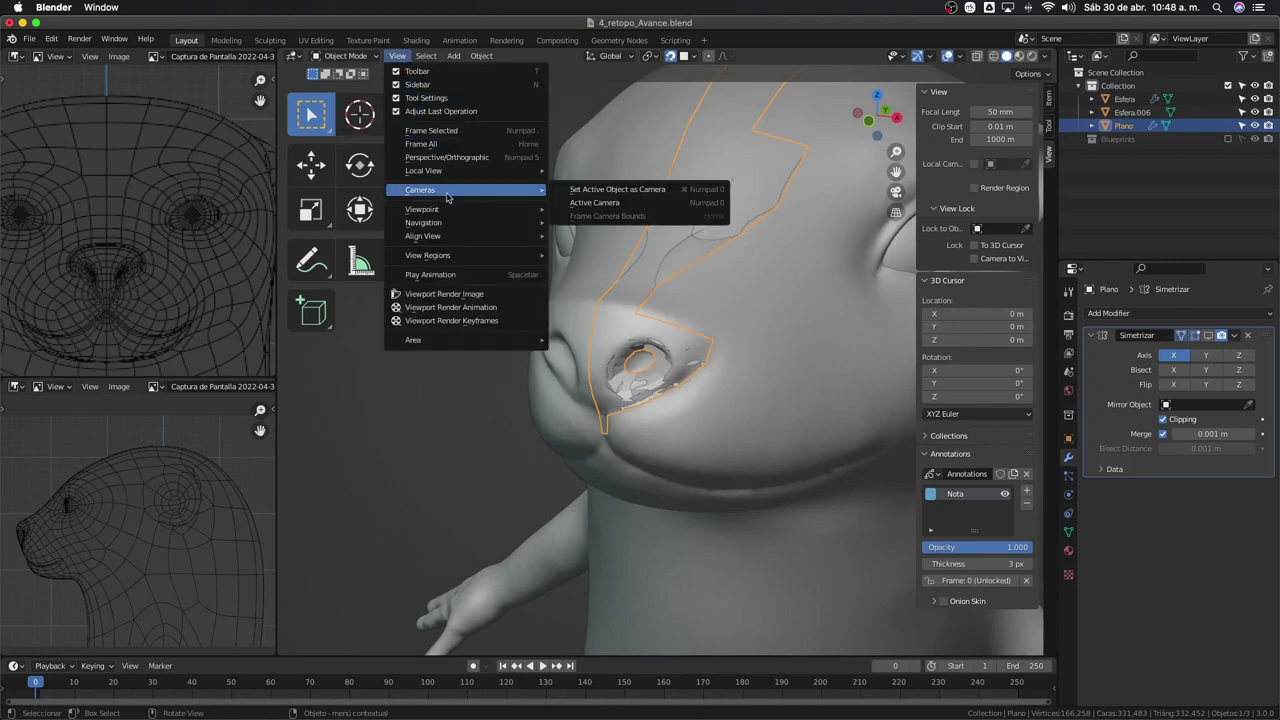
{"action": "mouse_move", "coordinate": [423, 170]}
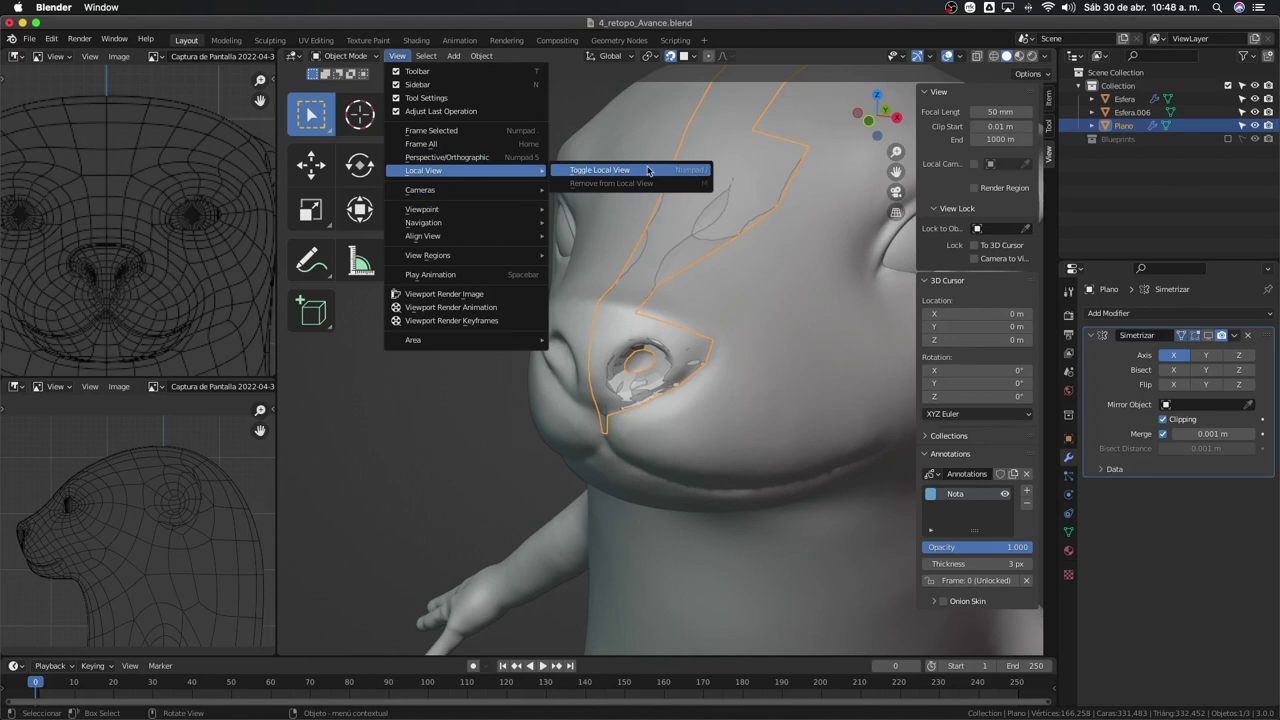
{"action": "right_click", "coordinate": [692, 177]}
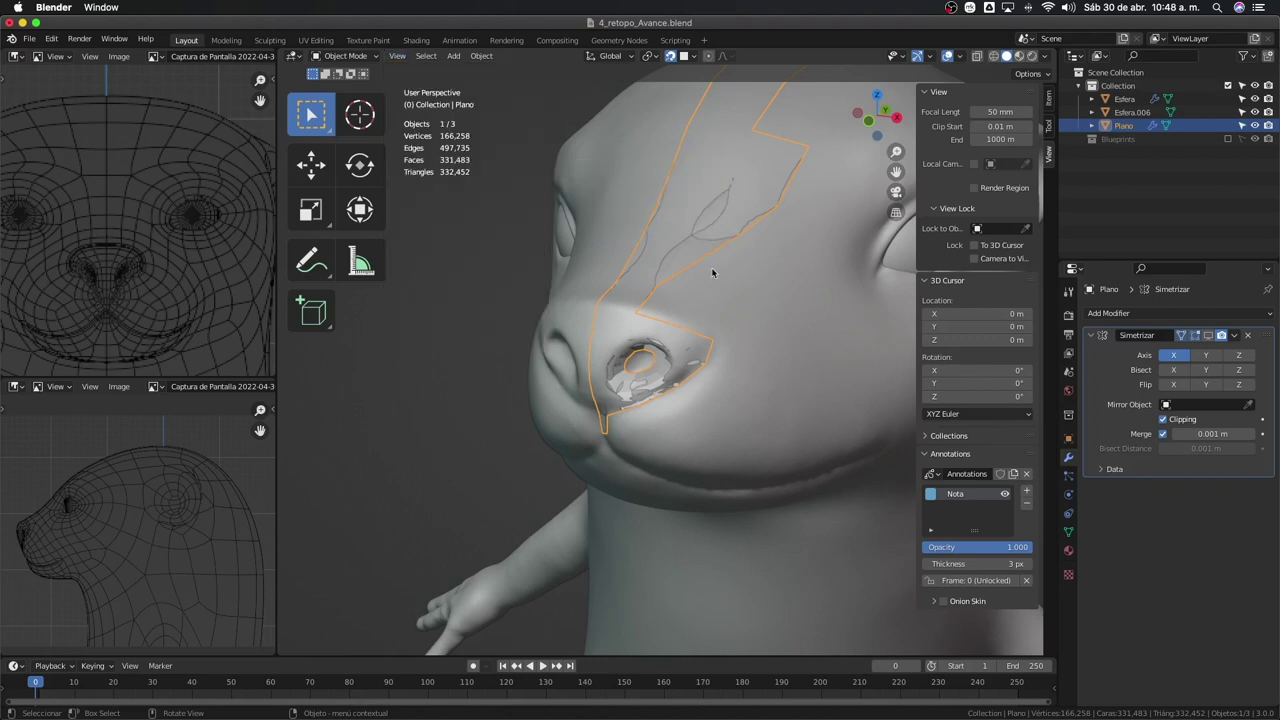
{"action": "mouse_move", "coordinate": [722, 272]}
{"action": "middle_mouse_down"}
{"action": "mouse_move", "coordinate": [691, 286]}
{"action": "mouse_move", "coordinate": [725, 346]}
{"action": "mouse_move", "coordinate": [700, 320]}
{"action": "mouse_move", "coordinate": [636, 326]}
{"action": "mouse_move", "coordinate": [603, 297]}
{"action": "mouse_move", "coordinate": [634, 366]}
{"action": "mouse_move", "coordinate": [738, 370]}
{"action": "middle_mouse_up"}
{"action": "key", "text": "Tab"}
{"action": "scroll", "coordinate": [634, 366], "scroll_direction": "down", "scroll_amount": 3}
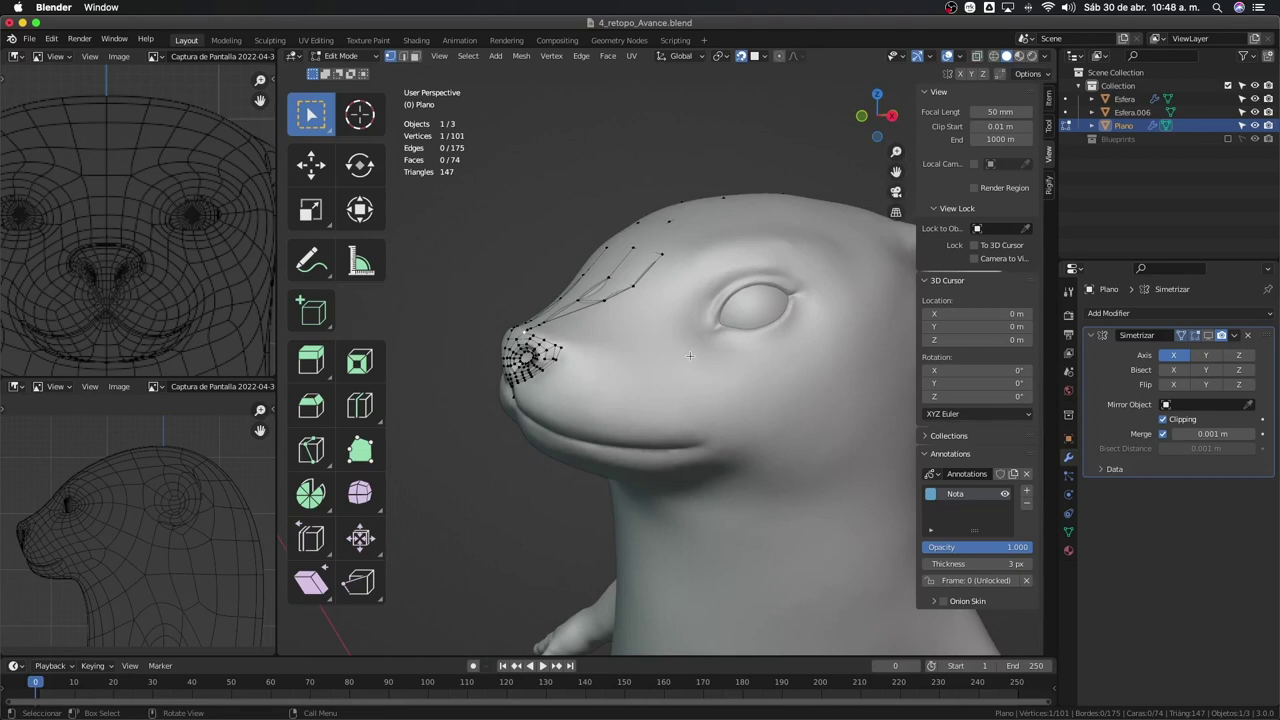
Add a circle to the 'Plano' retopology mesh and set it to 14 vertices
{"action": "middle_click_drag", "start_coordinate": [689, 355], "coordinate": [690, 398]}
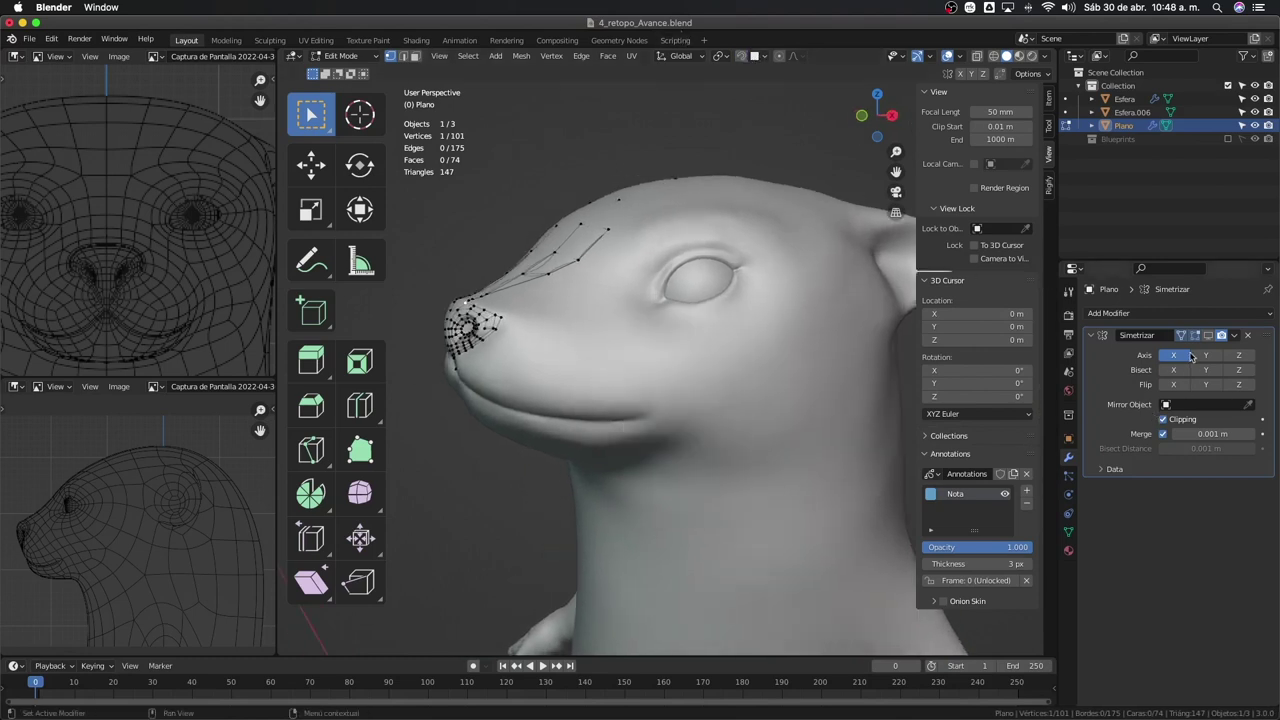
{"action": "left_click", "coordinate": [1163, 419]}
{"action": "middle_click_drag", "start_coordinate": [866, 390], "coordinate": [657, 328]}
{"action": "key", "text": "shift+a"}
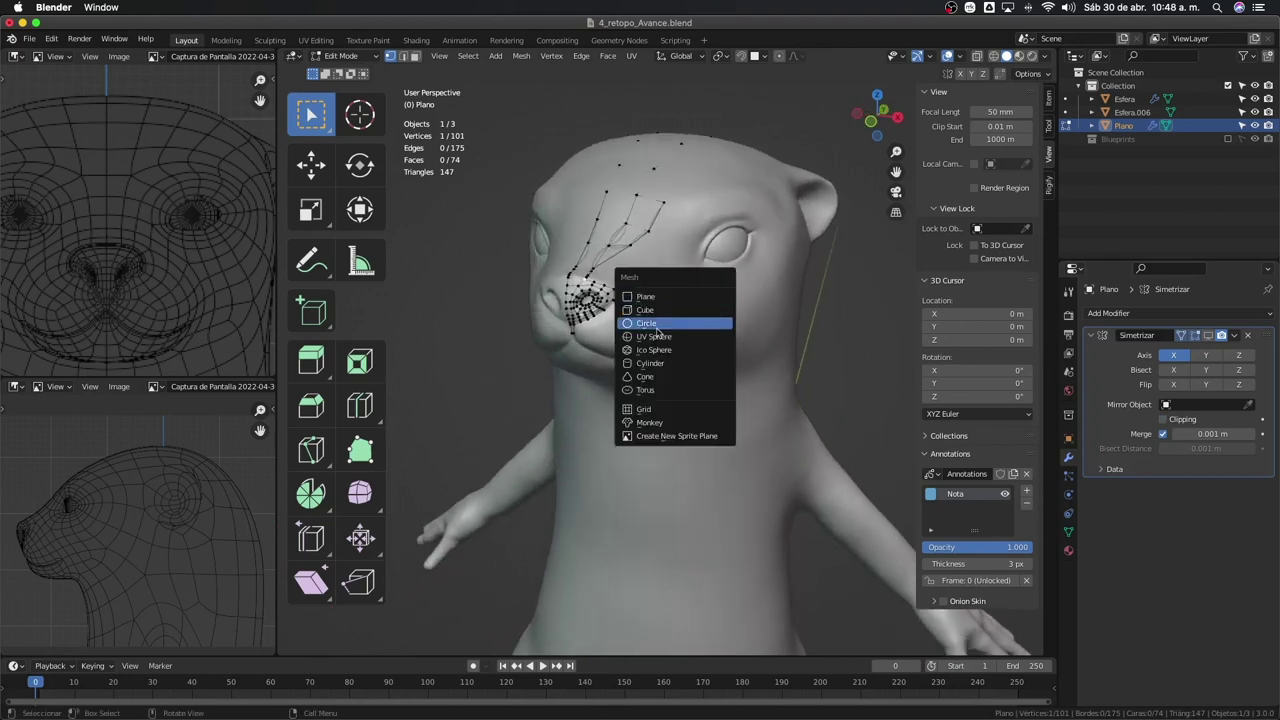
{"action": "left_click", "coordinate": [656, 326]}
{"action": "scroll", "coordinate": [656, 329], "scroll_direction": "down", "scroll_amount": 3}
{"action": "scroll", "coordinate": [656, 329], "scroll_direction": "down", "scroll_amount": 2}
{"action": "scroll", "coordinate": [656, 329], "scroll_direction": "down", "scroll_amount": 2}
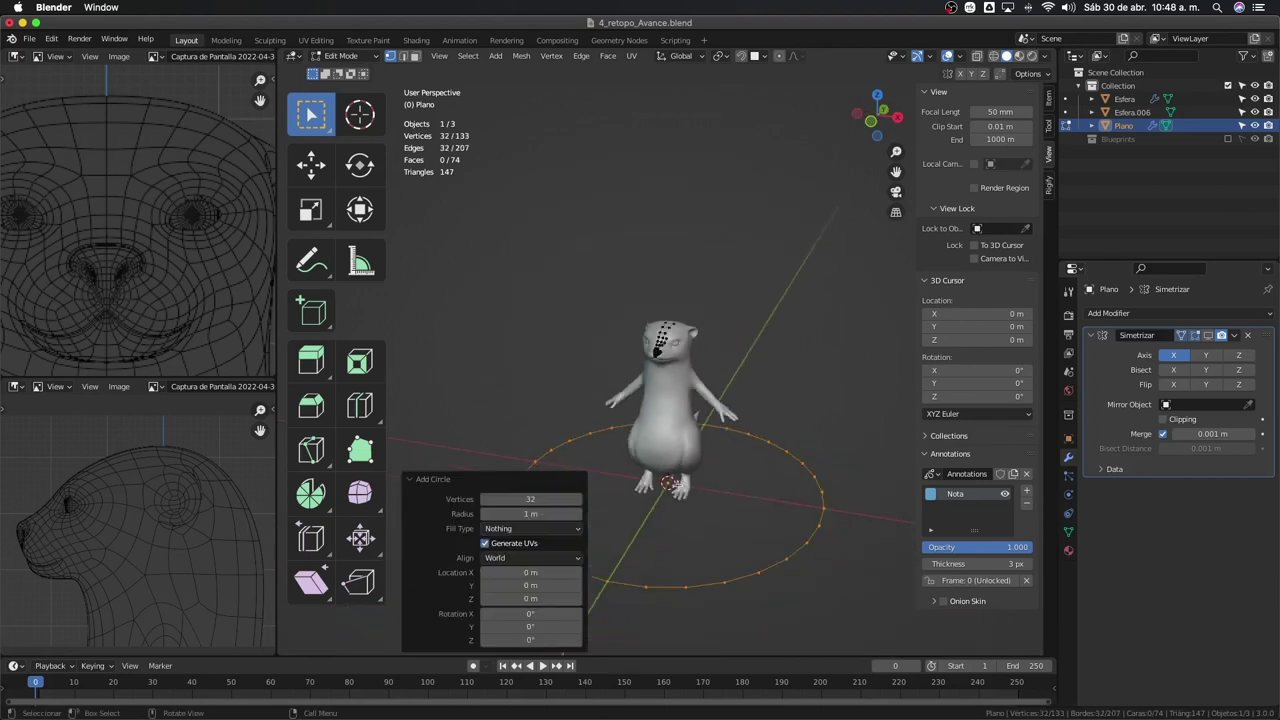
{"action": "left_click", "coordinate": [414, 480]}
{"action": "left_click", "coordinate": [416, 645]}
{"action": "left_click", "coordinate": [546, 499]}
{"action": "type", "text": "14"}
{"action": "key", "text": "Return"}
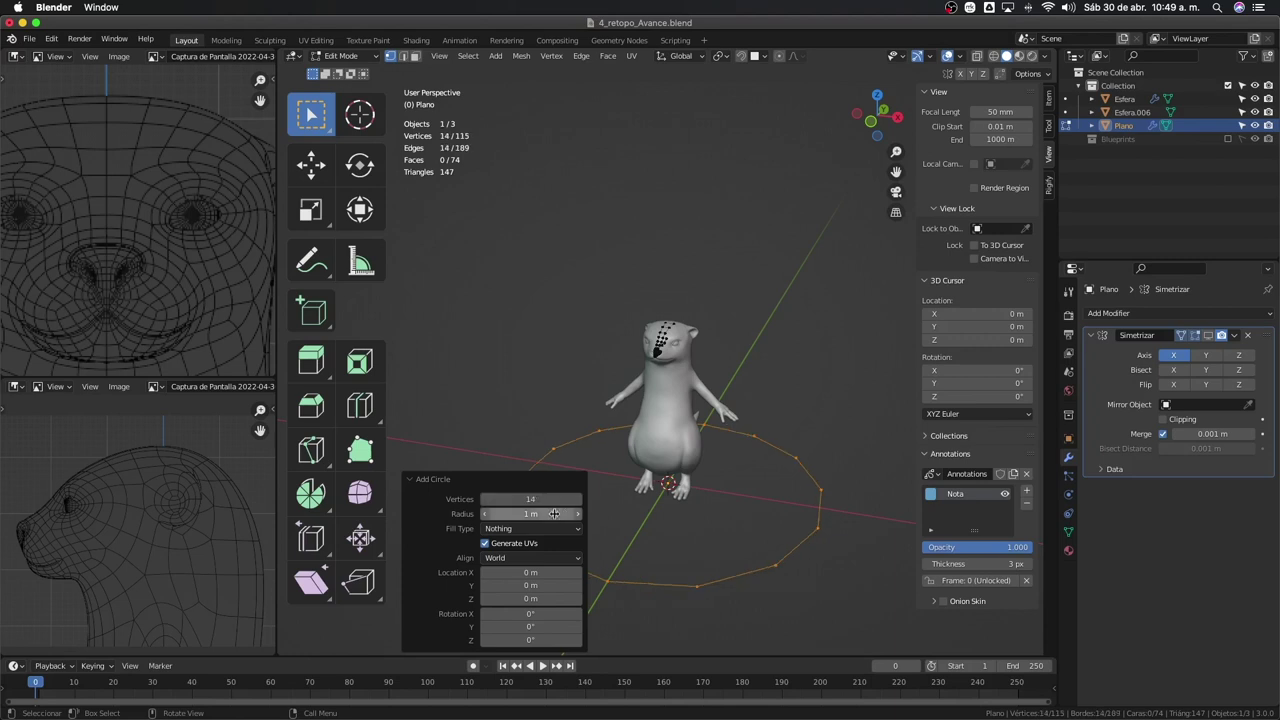
Turn on mirror clipping and on-cage mirror display, then move the ring to the right
{"action": "mouse_move", "coordinate": [654, 482]}
{"action": "middle_mouse_down"}
{"action": "mouse_move", "coordinate": [680, 497]}
{"action": "mouse_move", "coordinate": [652, 490]}
{"action": "middle_mouse_up"}
{"action": "left_click", "coordinate": [680, 497]}
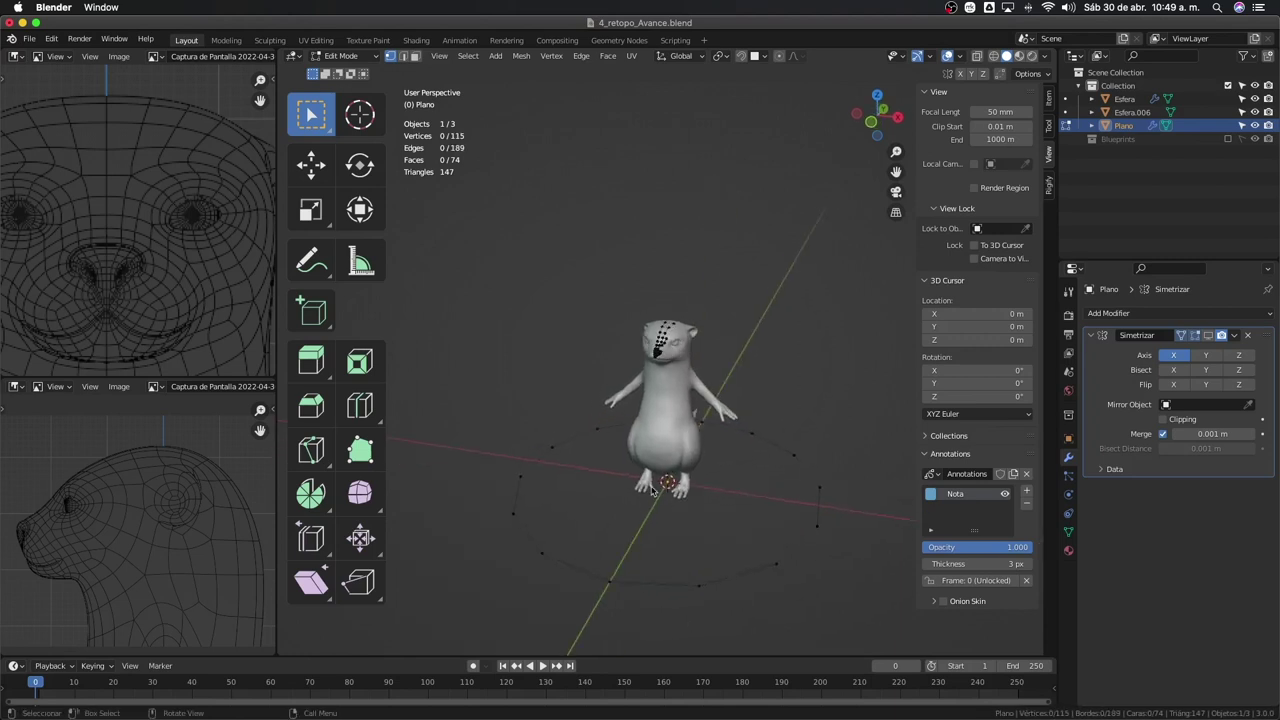
{"action": "key", "text": "shift+a"}
{"action": "middle_click_drag", "start_coordinate": [752, 528], "coordinate": [668, 303]}
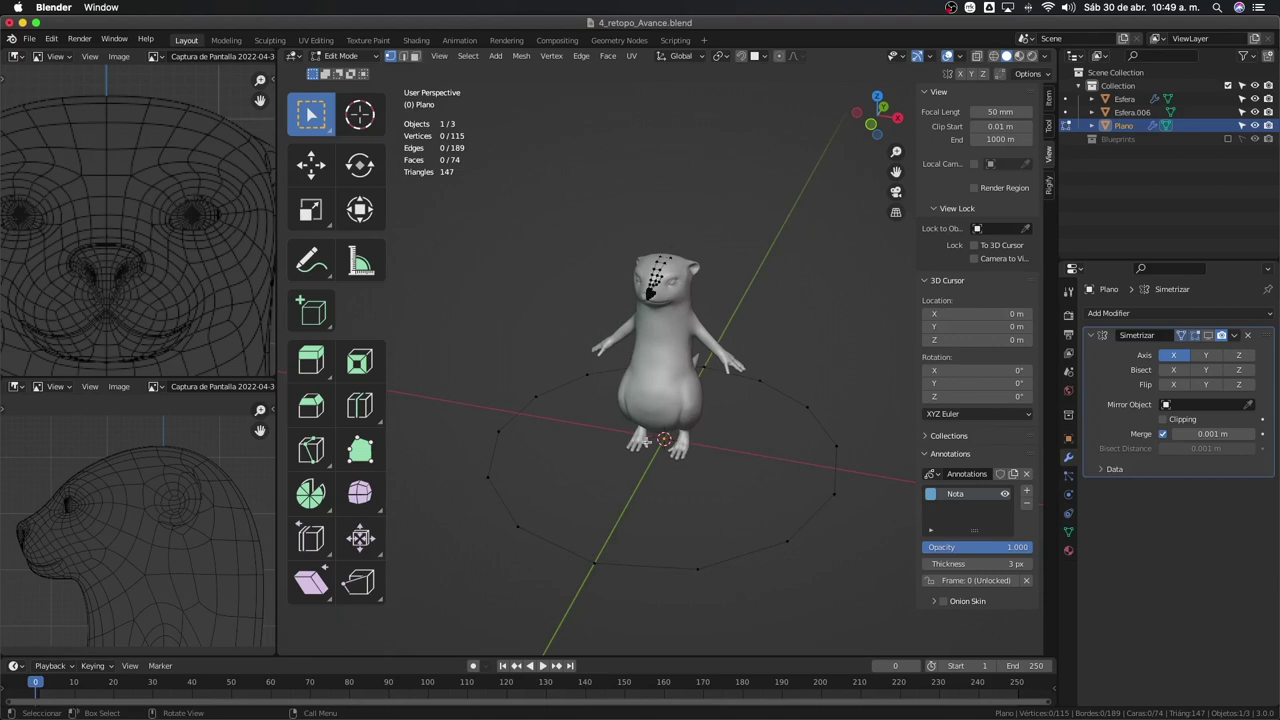
{"action": "left_click", "coordinate": [608, 562], "text": "alt"}
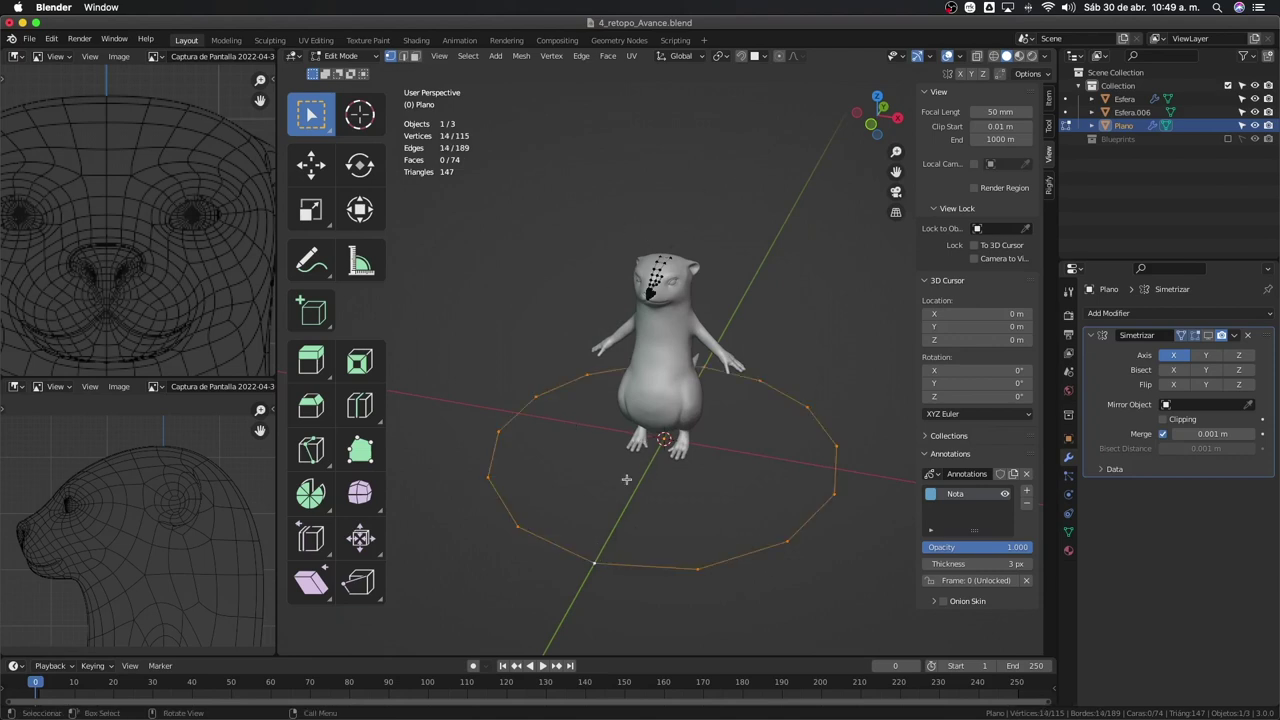
{"action": "key", "text": "g"}
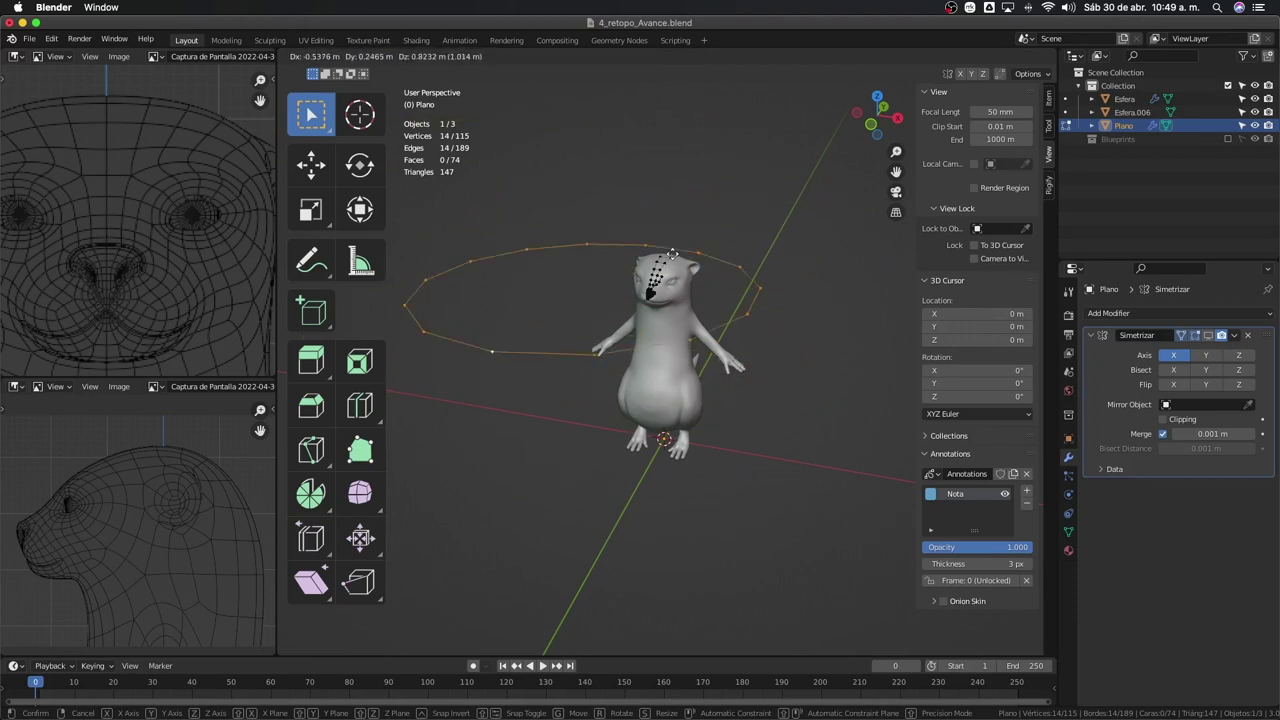
{"action": "right_click", "coordinate": [686, 258]}
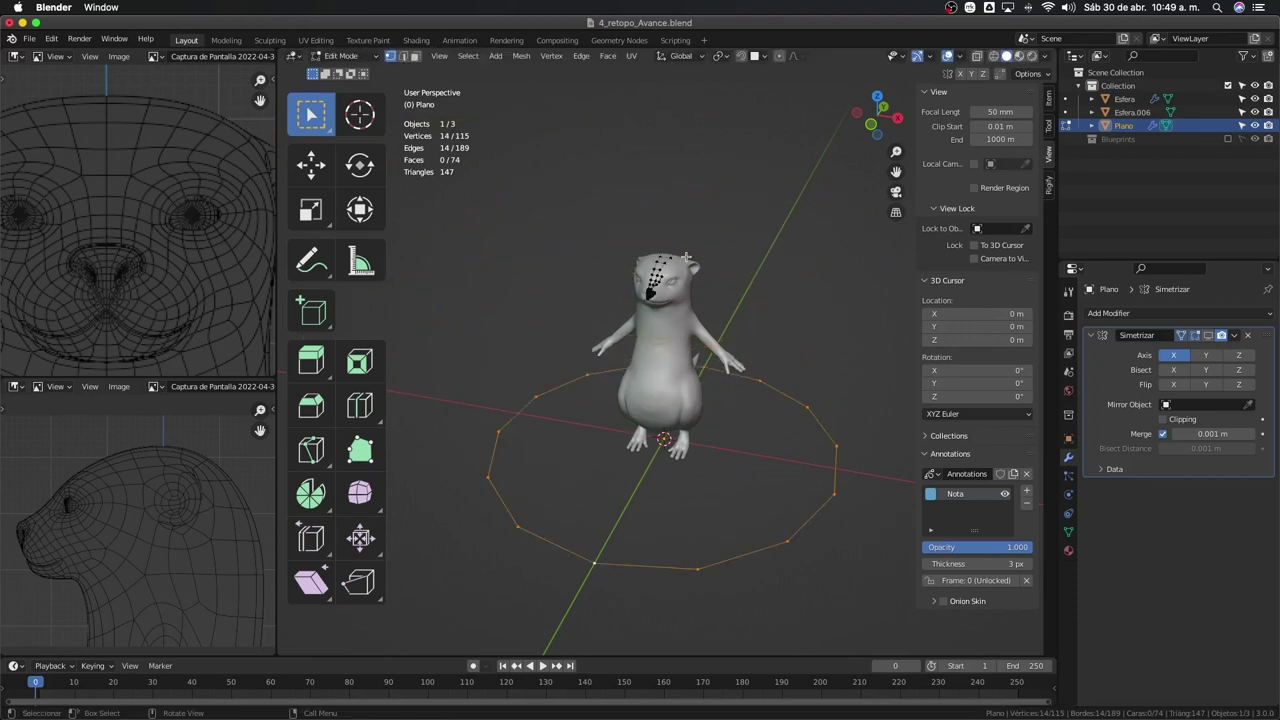
{"action": "left_click", "coordinate": [1164, 420]}
{"action": "key", "text": "g"}
{"action": "right_click", "coordinate": [585, 512]}
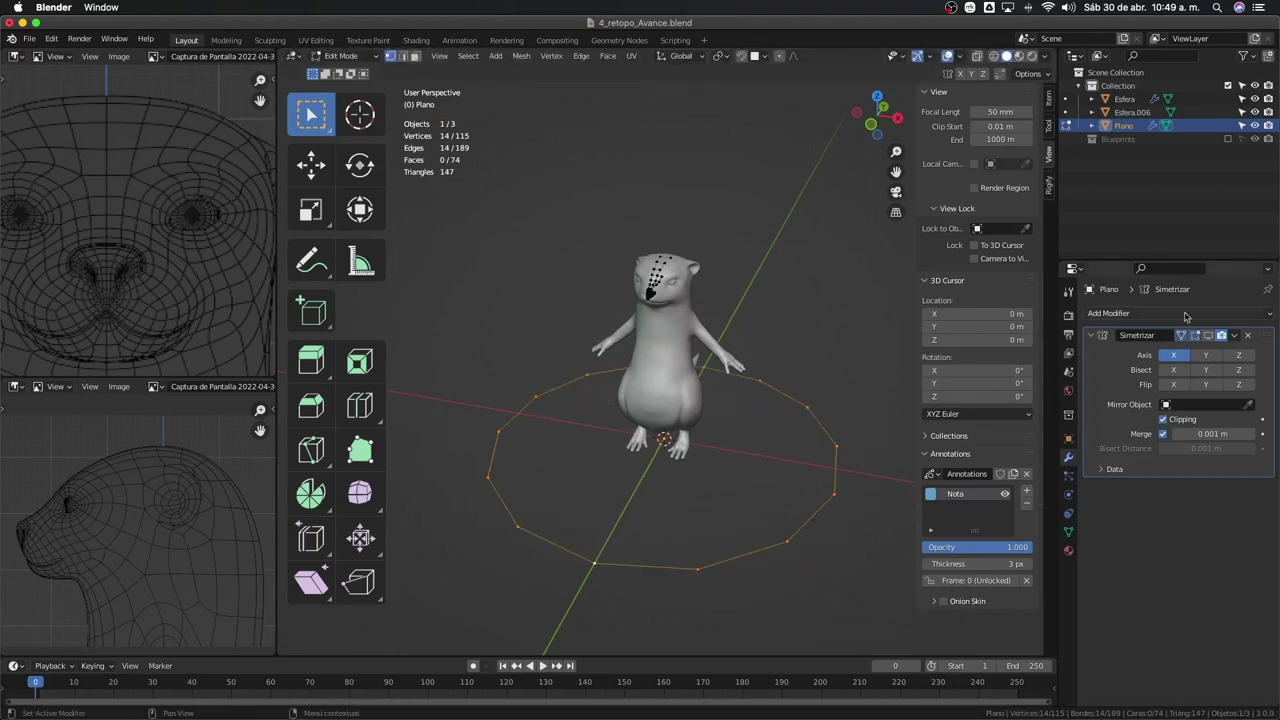
{"action": "left_click", "coordinate": [1208, 336]}
{"action": "key", "text": "g"}
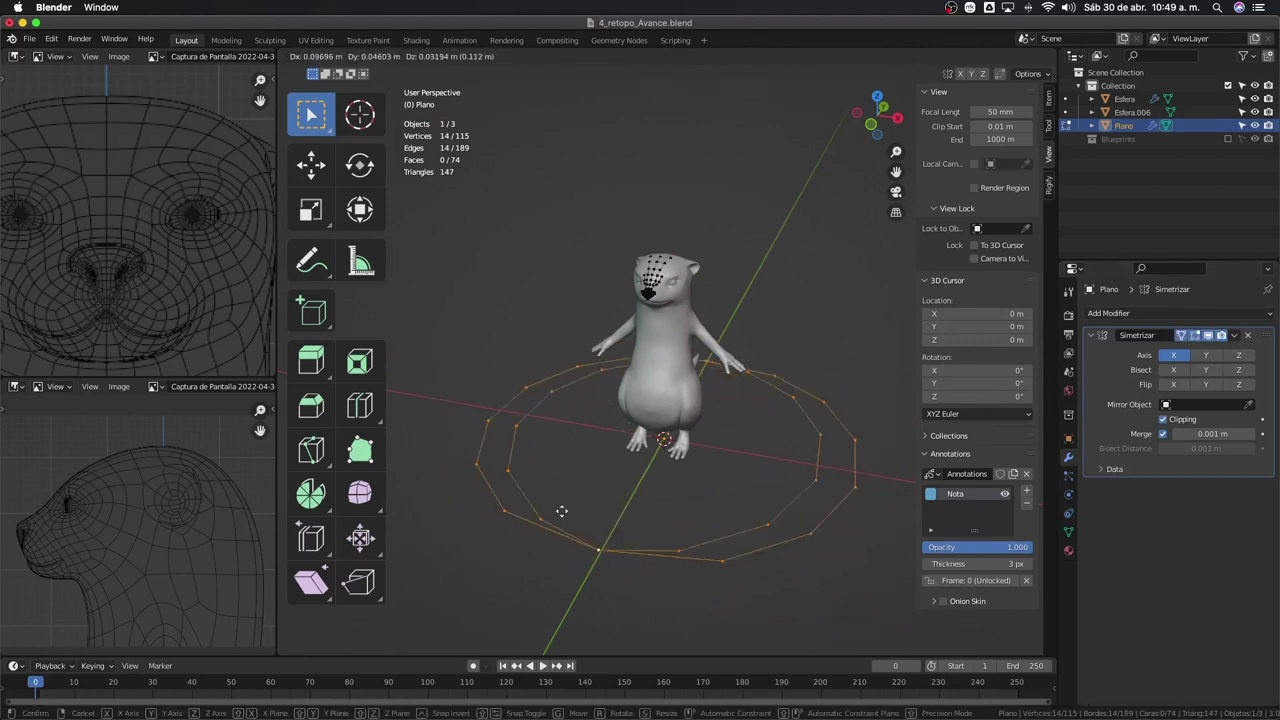
{"action": "right_click", "coordinate": [714, 514]}
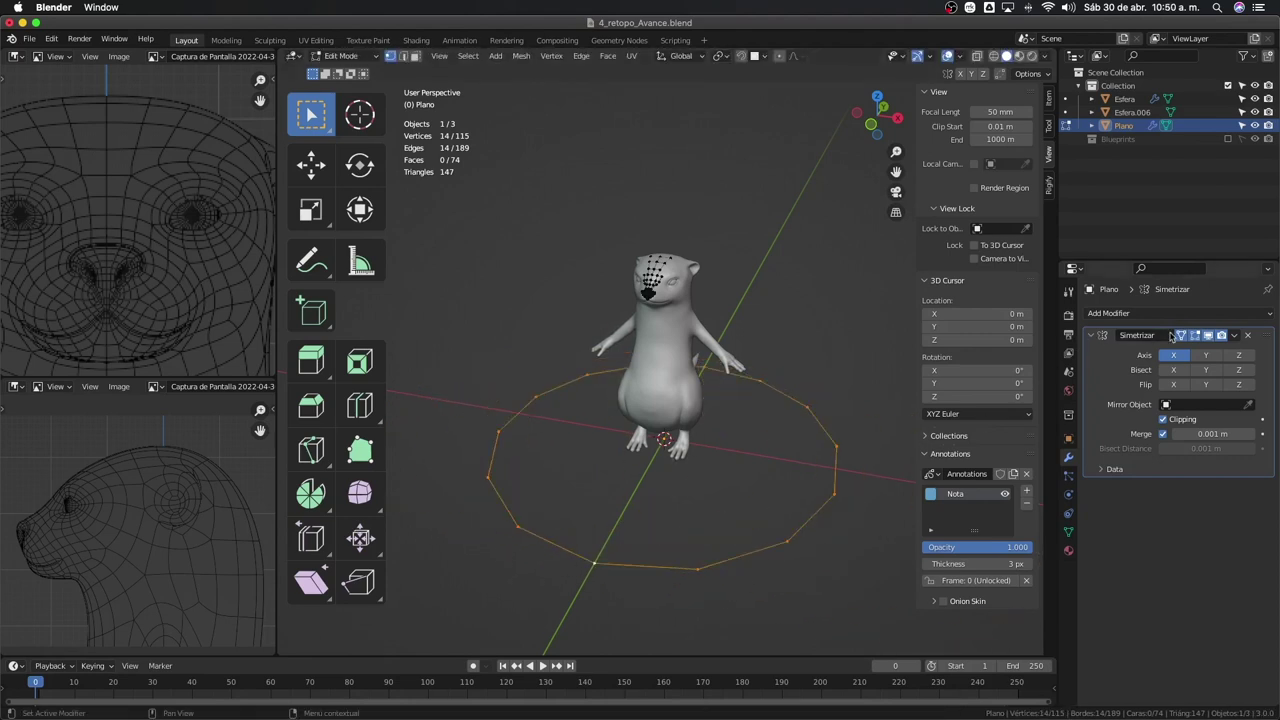
{"action": "key", "text": "g"}
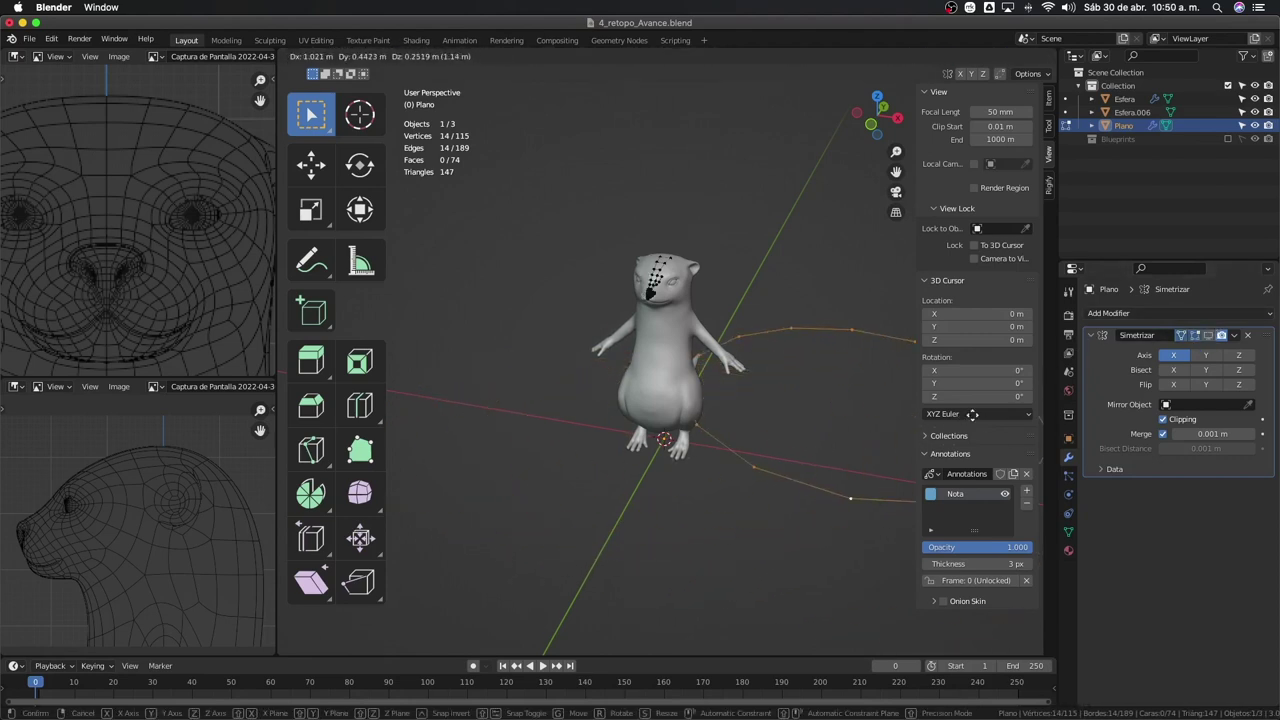
{"action": "left_click", "coordinate": [1030, 417]}
In front view, rotate the ring 90° on X and shrink it to 0.198 beside the head
{"action": "middle_click_drag", "start_coordinate": [829, 429], "coordinate": [743, 409]}
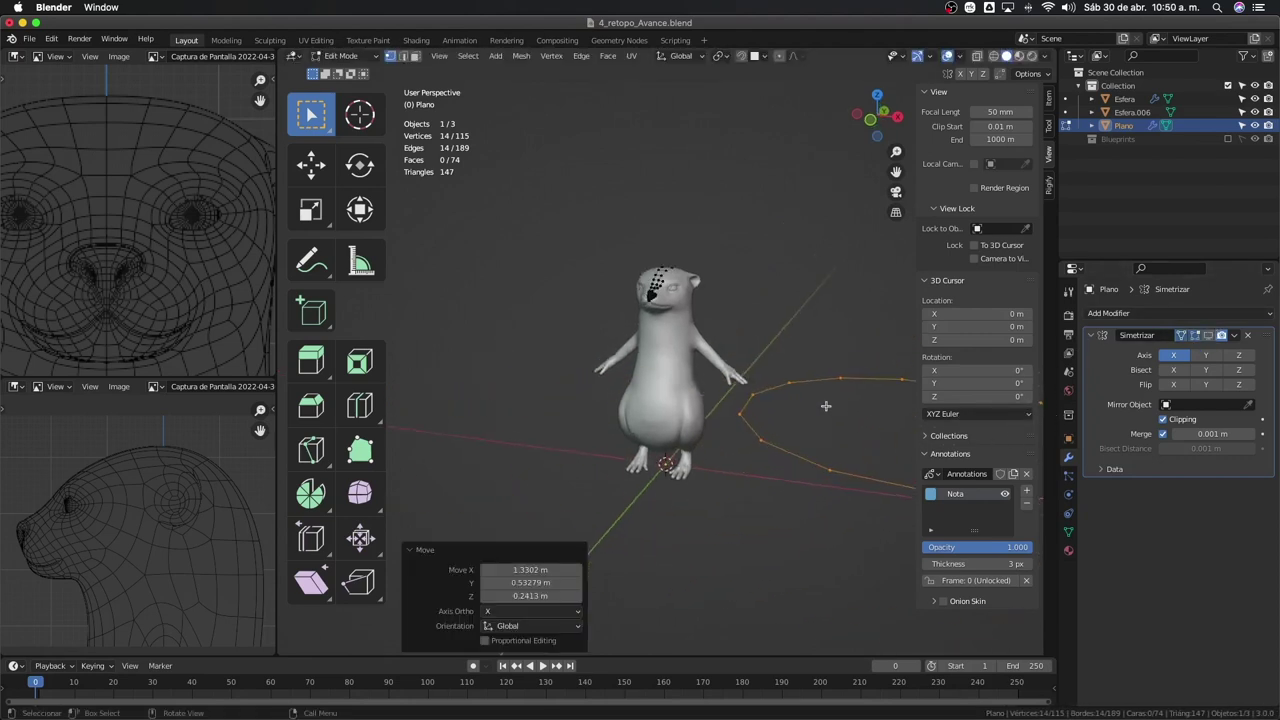
{"action": "key", "text": "KP_1"}
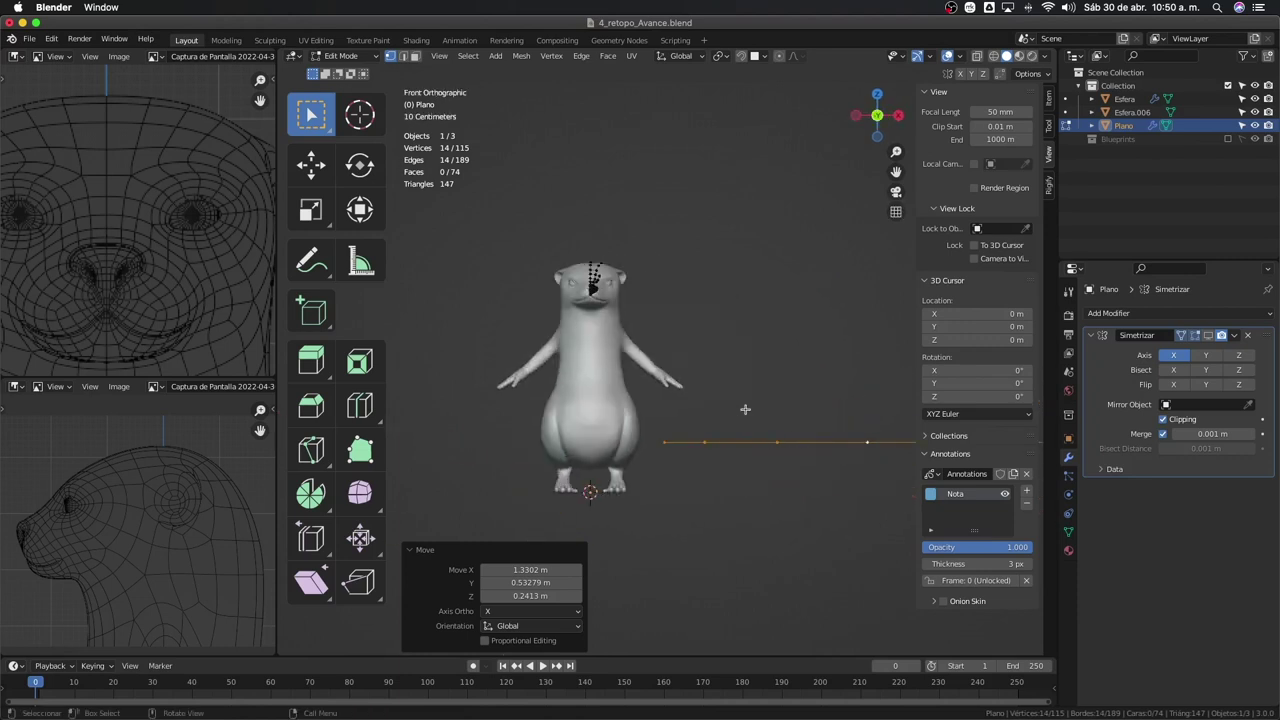
{"action": "type", "text": "rx90"}
{"action": "key", "text": "Return"}
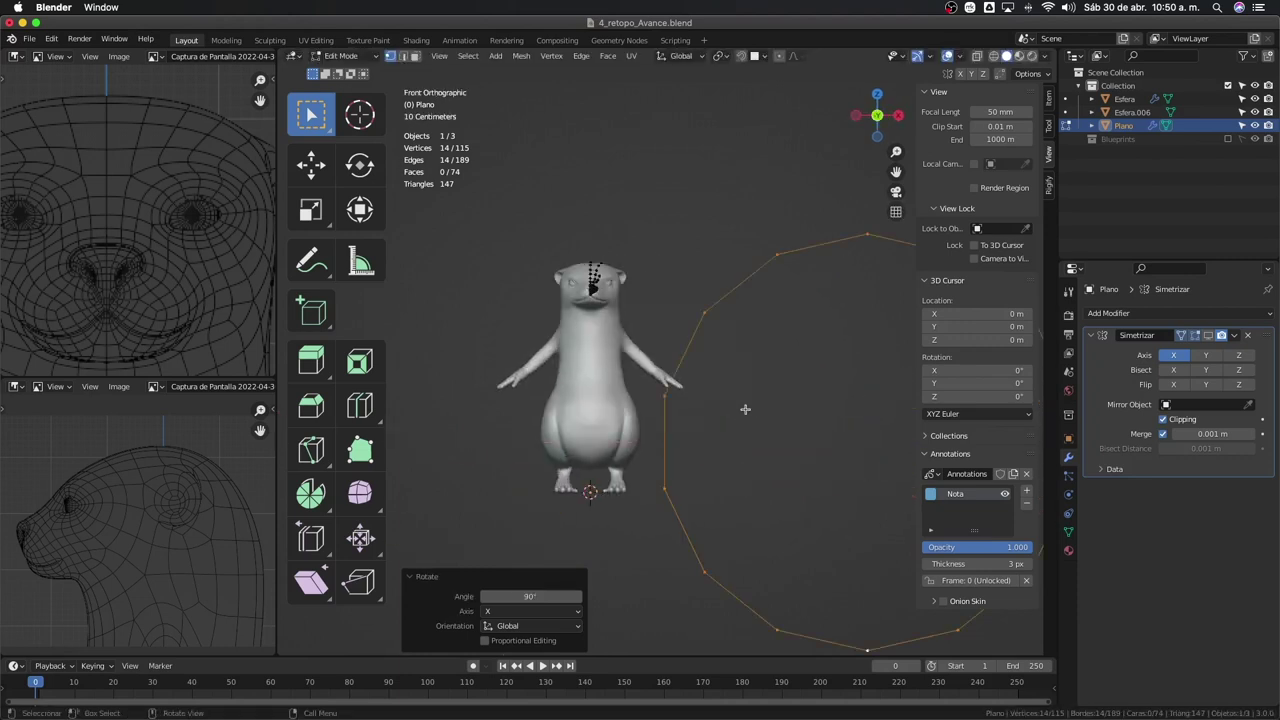
{"action": "key", "text": "s"}
{"action": "left_click", "coordinate": [814, 460]}
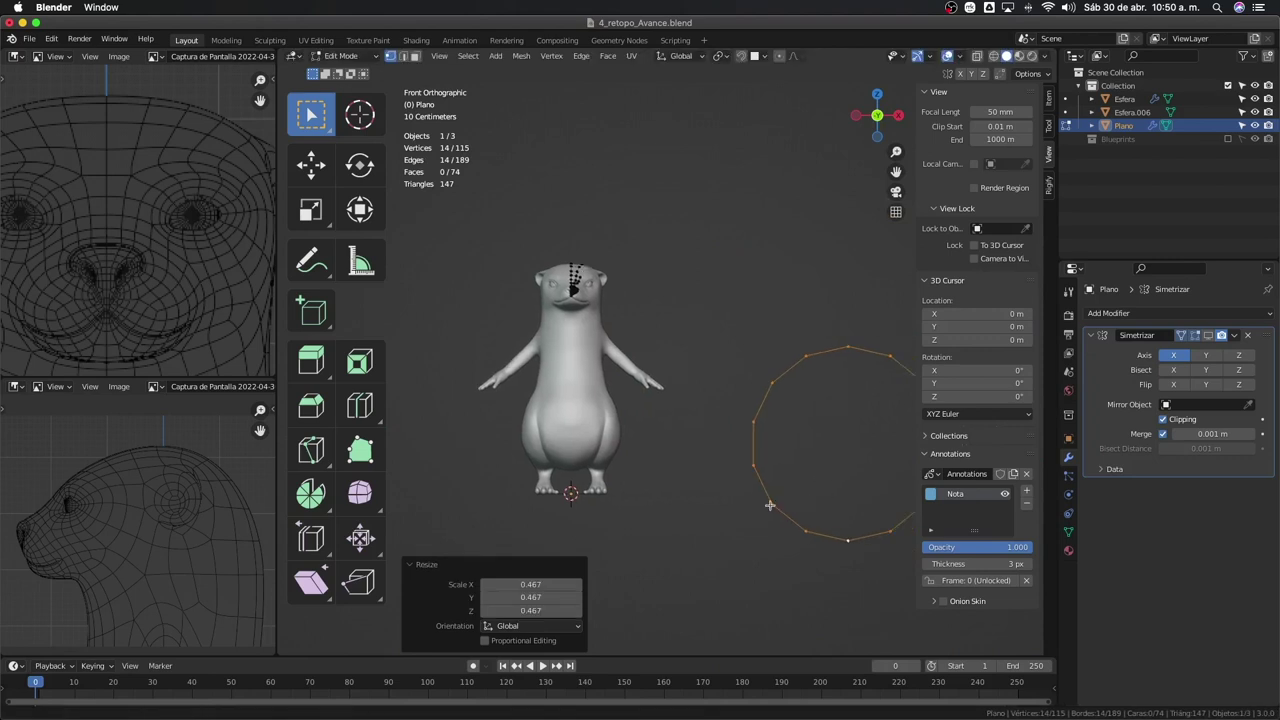
{"action": "key", "text": "g"}
{"action": "left_click", "coordinate": [500, 330]}
{"action": "key", "text": "s"}
{"action": "left_click", "coordinate": [594, 363]}
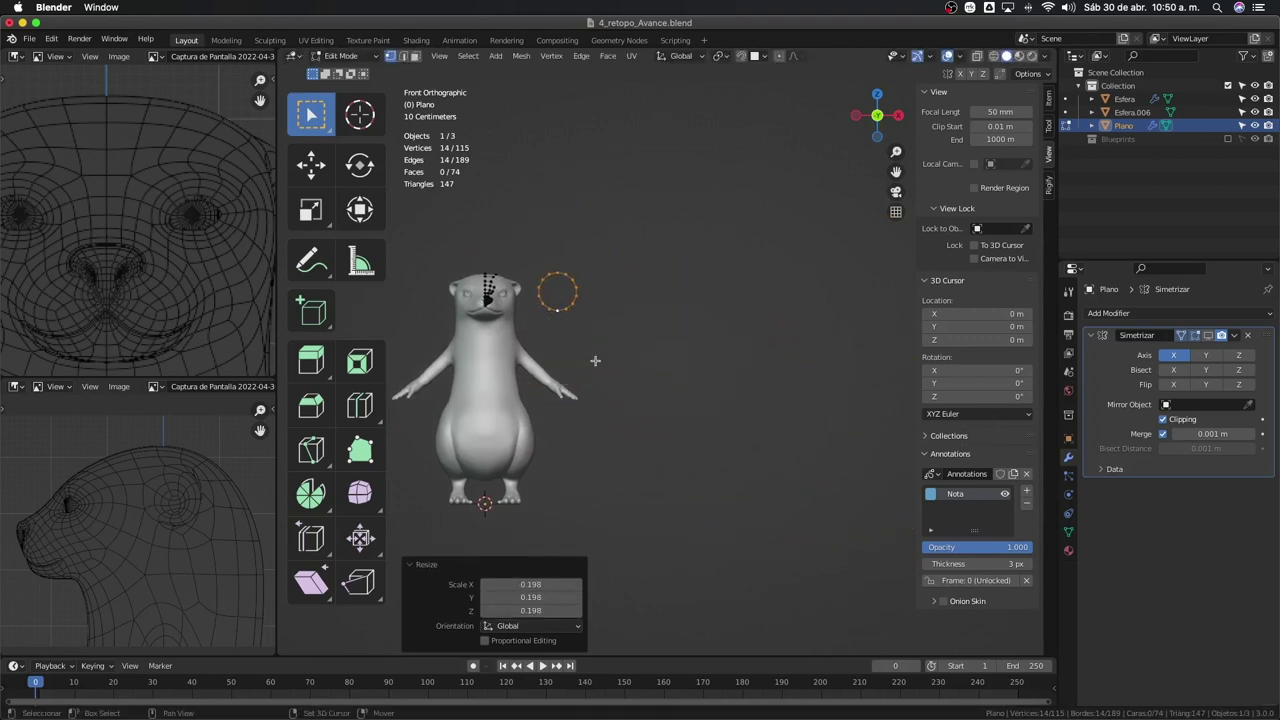
{"action": "mouse_move", "coordinate": [594, 363]}
{"action": "middle_mouse_down"}
{"action": "mouse_move", "coordinate": [709, 424]}
{"action": "mouse_move", "coordinate": [766, 437]}
{"action": "middle_mouse_up"}
Resize the ring and move it toward the seal's eye
{"action": "key", "text": "s"}
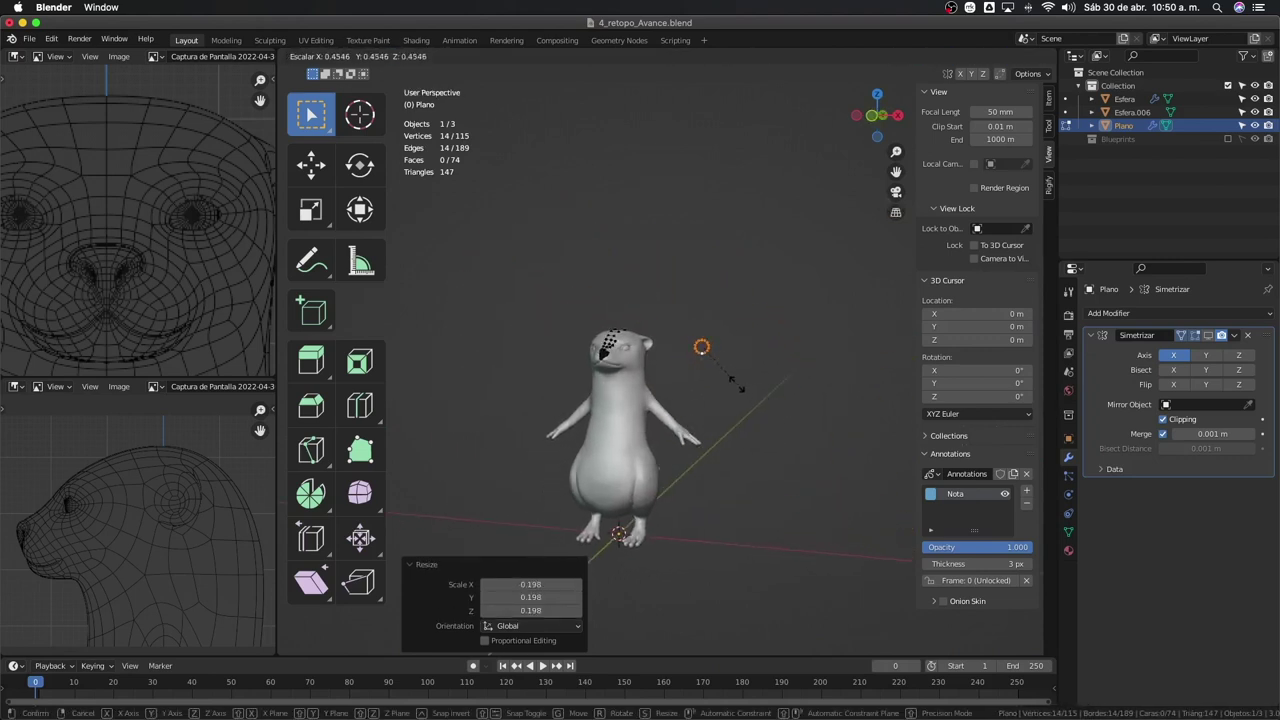
{"action": "left_click", "coordinate": [729, 403]}
{"action": "key", "text": "g"}
{"action": "left_click", "coordinate": [676, 385]}
{"action": "scroll", "coordinate": [700, 395], "scroll_direction": "up", "scroll_amount": 2}
{"action": "scroll", "coordinate": [740, 400], "scroll_direction": "up", "scroll_amount": 3}
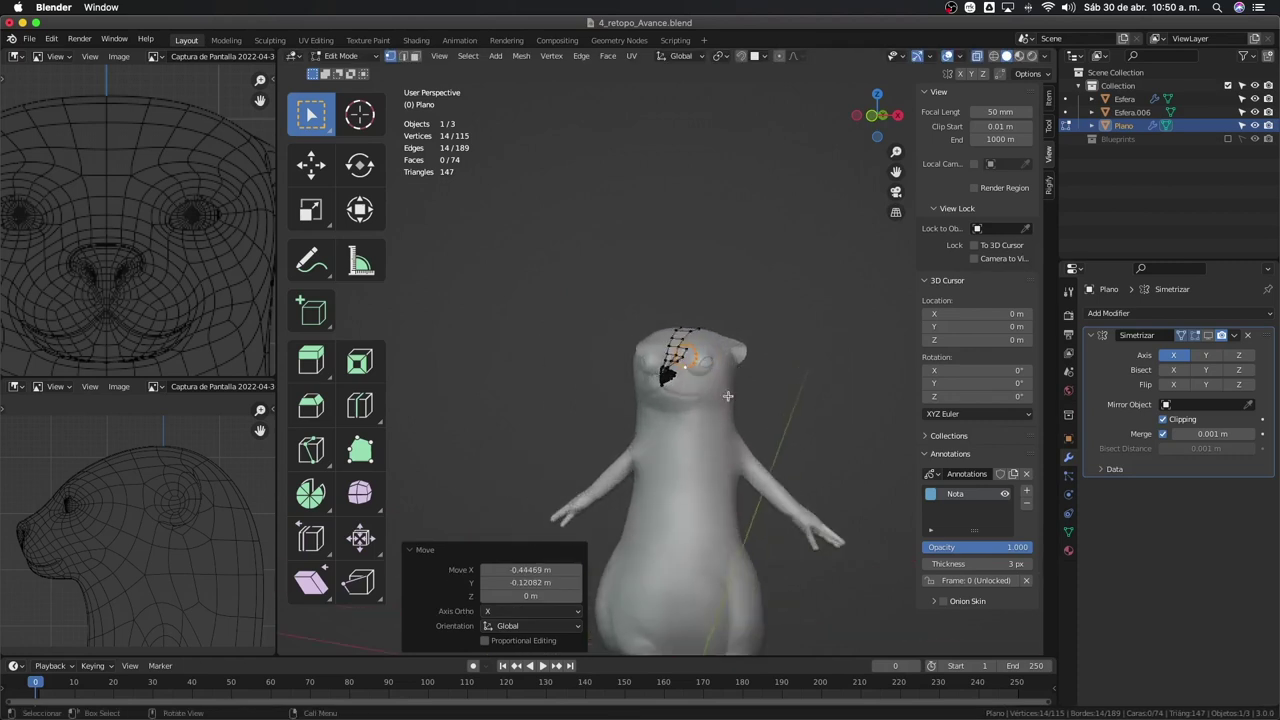
{"action": "scroll", "coordinate": [784, 409], "scroll_direction": "up", "scroll_amount": 3}
{"action": "mouse_move", "coordinate": [784, 409]}
{"action": "middle_mouse_down"}
{"action": "mouse_move", "coordinate": [760, 418]}
{"action": "mouse_move", "coordinate": [790, 425]}
{"action": "middle_mouse_up"}
Enlarge and nudge the ring onto the eye socket, enable surface snapping, and frame it
{"action": "key", "text": "s"}
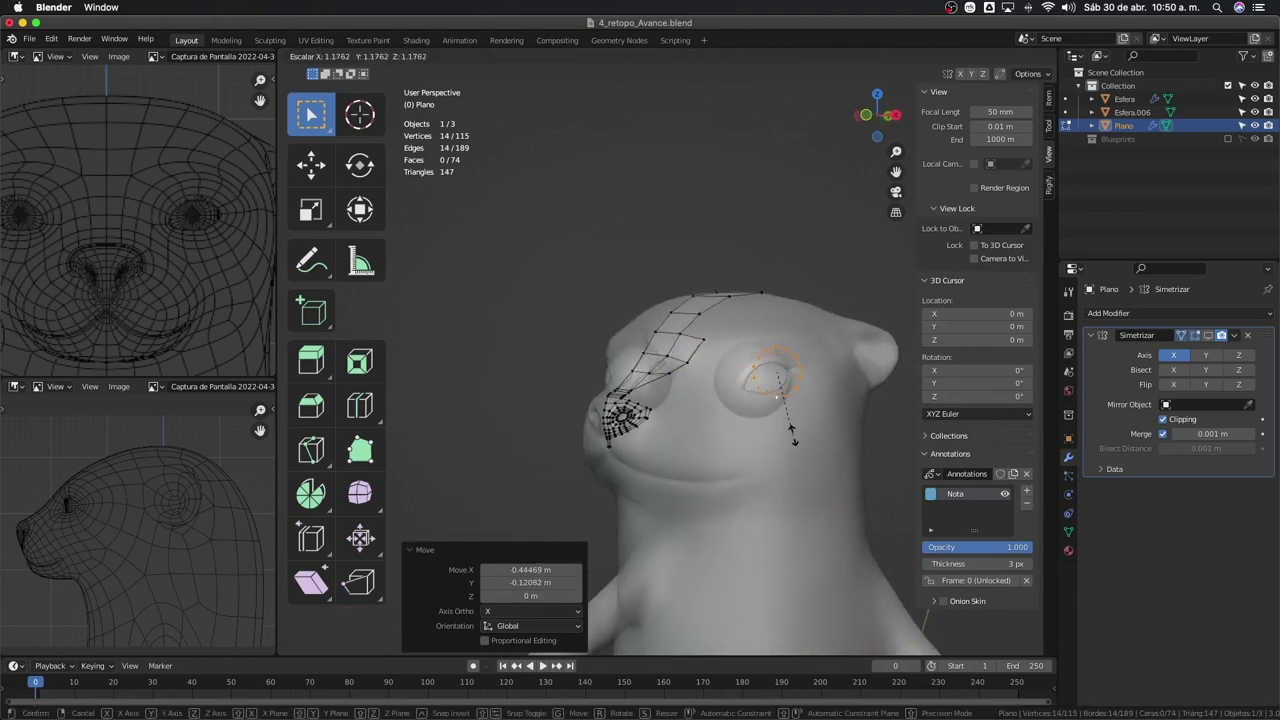
{"action": "left_click", "coordinate": [816, 439]}
{"action": "key", "text": "g"}
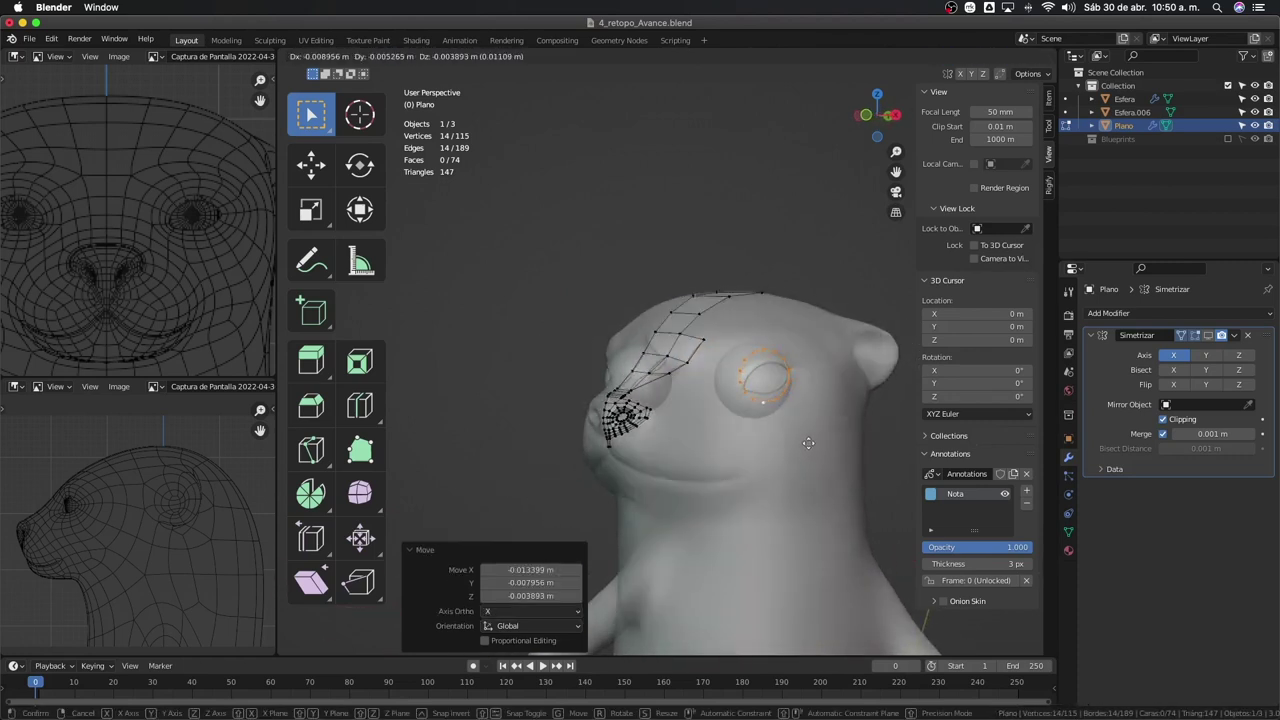
{"action": "left_click", "coordinate": [810, 444]}
{"action": "key", "text": "g"}
{"action": "left_click", "coordinate": [813, 447]}
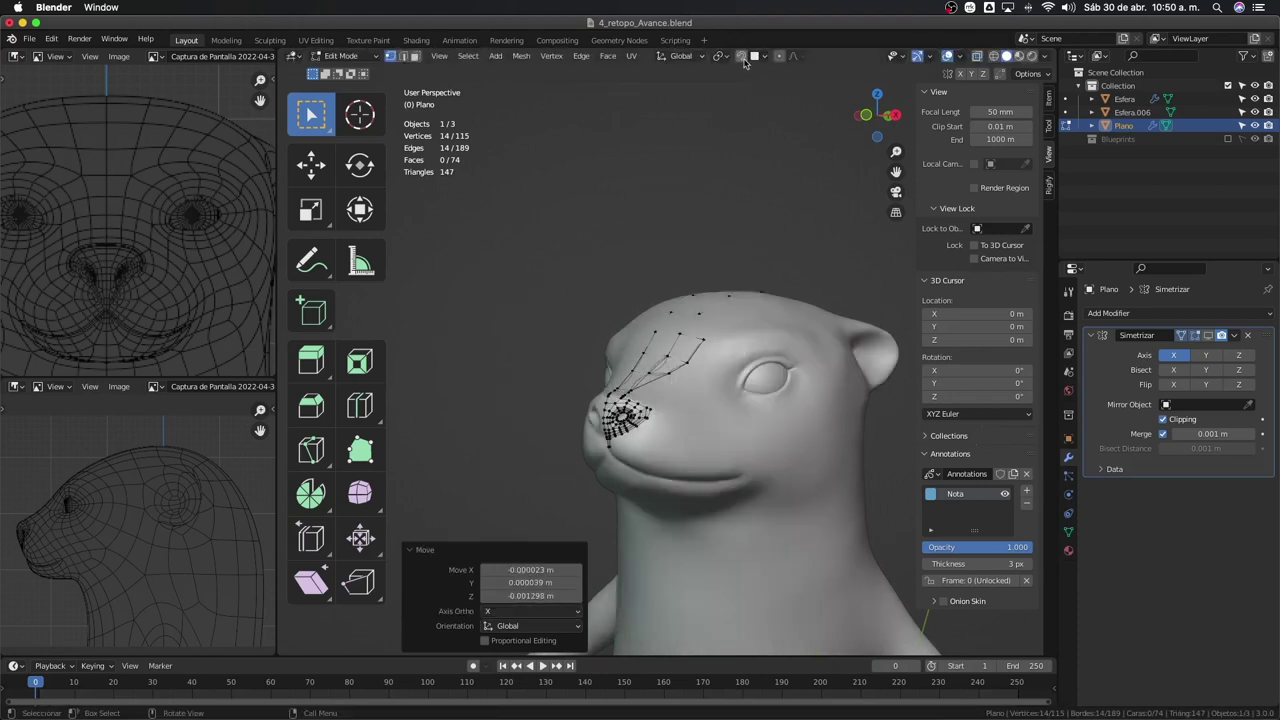
{"action": "key", "text": "g"}
{"action": "left_click", "coordinate": [795, 462]}
{"action": "mouse_move", "coordinate": [785, 440]}
{"action": "middle_mouse_down"}
{"action": "mouse_move", "coordinate": [670, 441]}
{"action": "mouse_move", "coordinate": [764, 453]}
{"action": "mouse_move", "coordinate": [717, 490]}
{"action": "mouse_move", "coordinate": [654, 417]}
{"action": "mouse_move", "coordinate": [678, 391]}
{"action": "mouse_move", "coordinate": [697, 419]}
{"action": "middle_mouse_up"}
{"action": "key", "text": "KP_Decimal"}
{"action": "scroll", "coordinate": [668, 443], "scroll_direction": "down", "scroll_amount": 3}
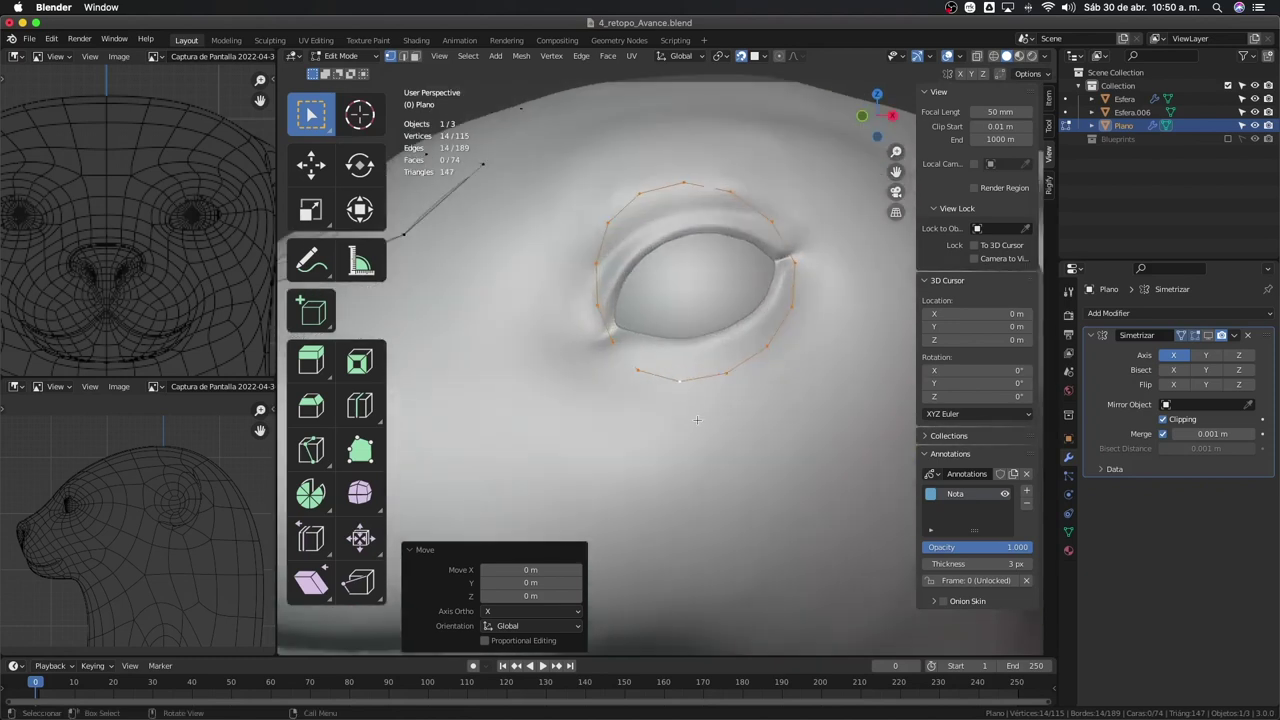
Pull the upper eye-loop vertices down onto the upper eyelid rim, placing the corner vertex
{"action": "left_click_drag", "start_coordinate": [593, 299], "coordinate": [600, 342]}
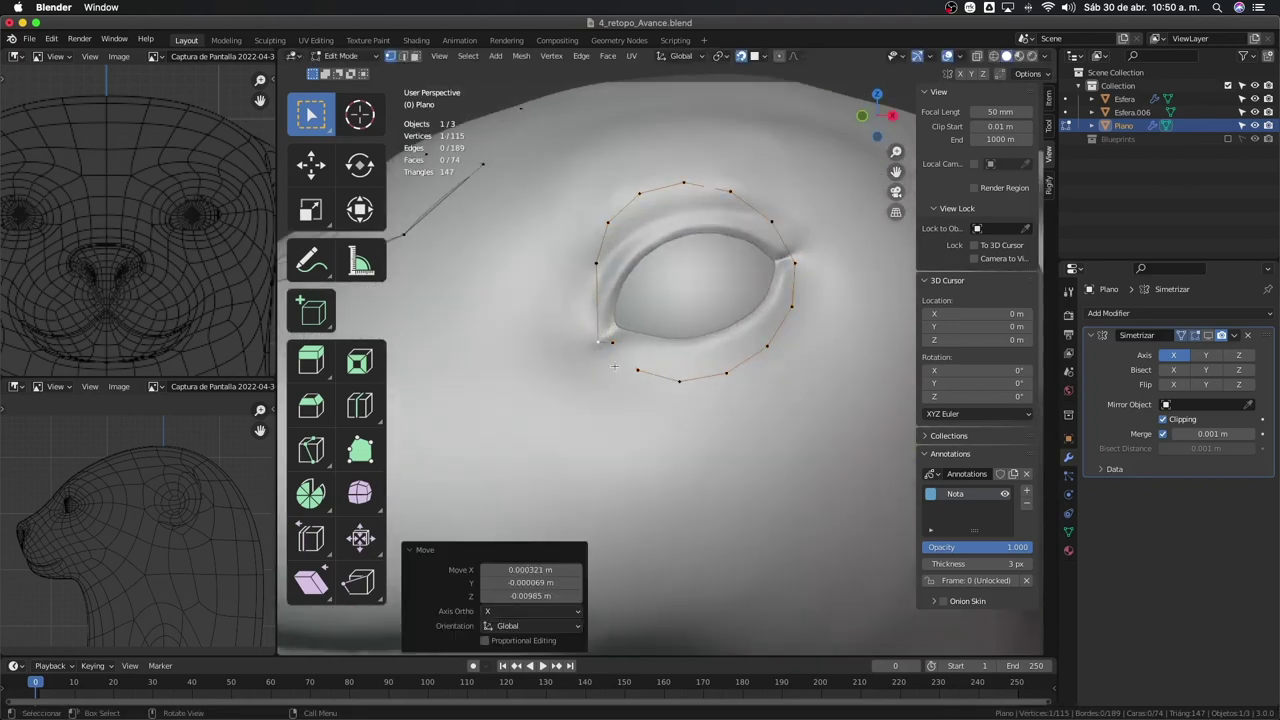
{"action": "left_click_drag", "start_coordinate": [603, 267], "coordinate": [616, 313]}
{"action": "left_click_drag", "start_coordinate": [607, 225], "coordinate": [648, 290]}
{"action": "left_click", "coordinate": [641, 195]}
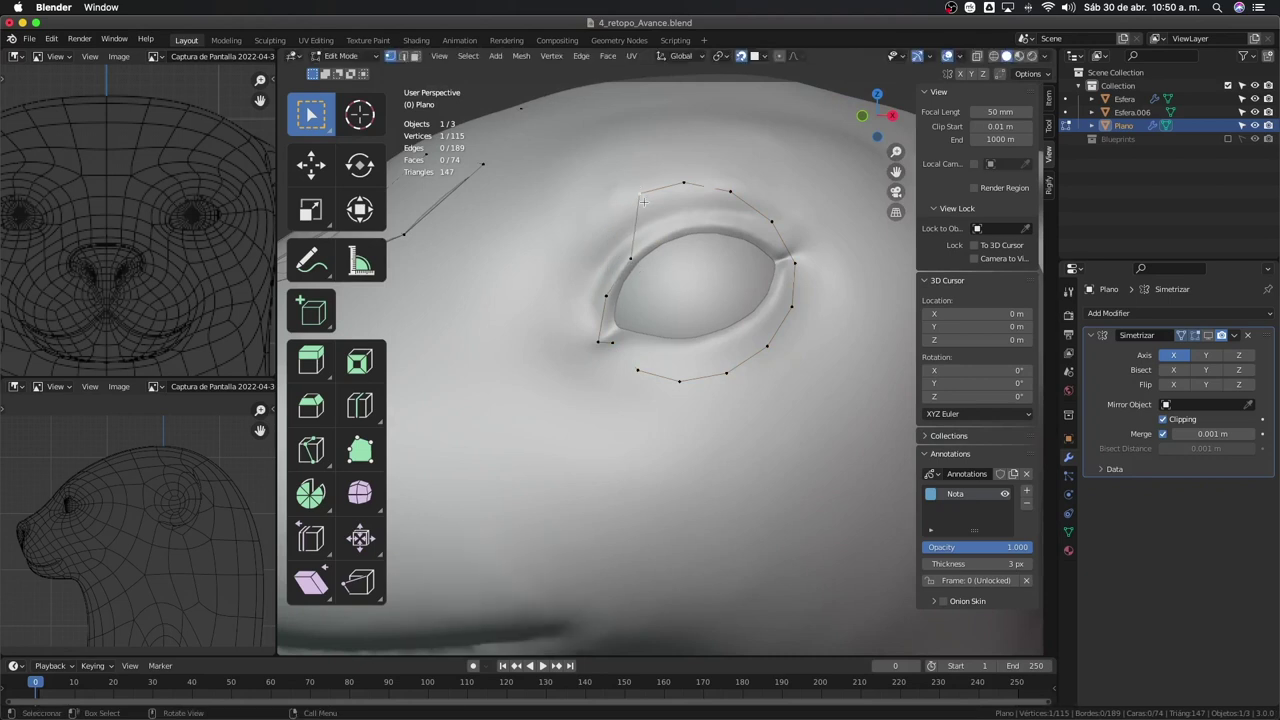
{"action": "left_click_drag", "start_coordinate": [643, 202], "coordinate": [662, 234]}
{"action": "key", "text": "g"}
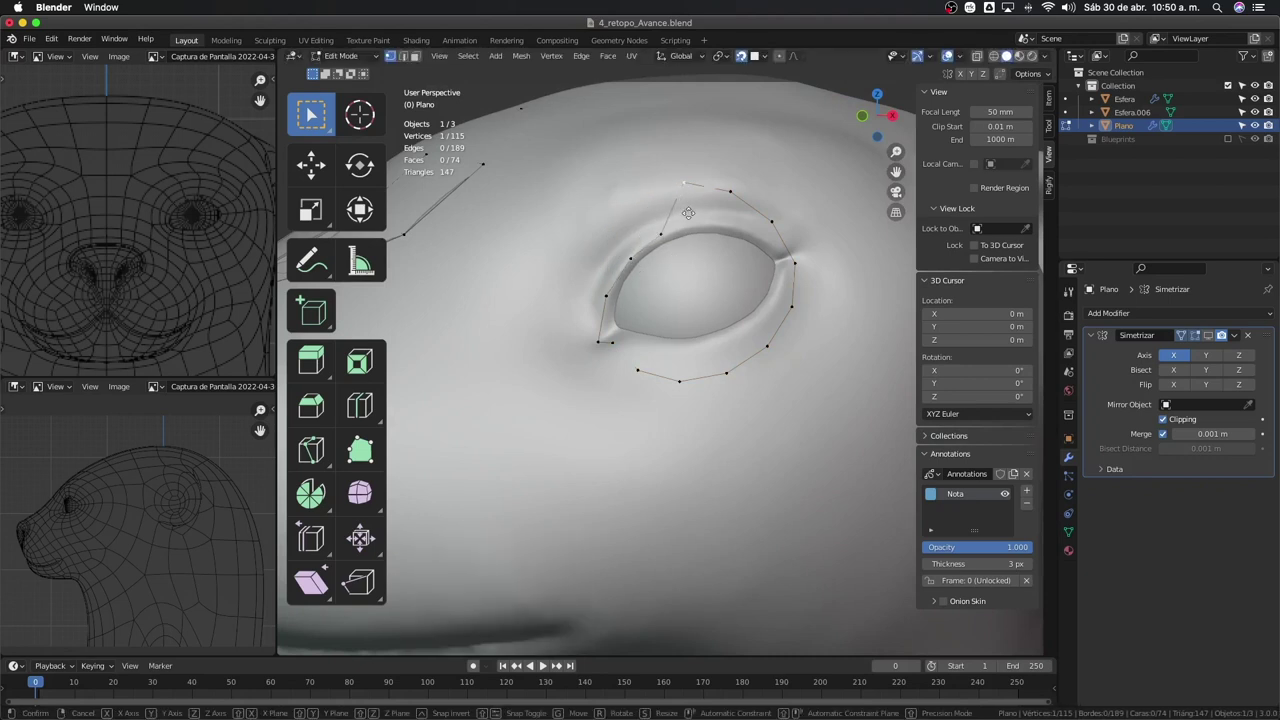
{"action": "left_click", "coordinate": [700, 250]}
{"action": "left_click", "coordinate": [730, 190]}
{"action": "key", "text": "g"}
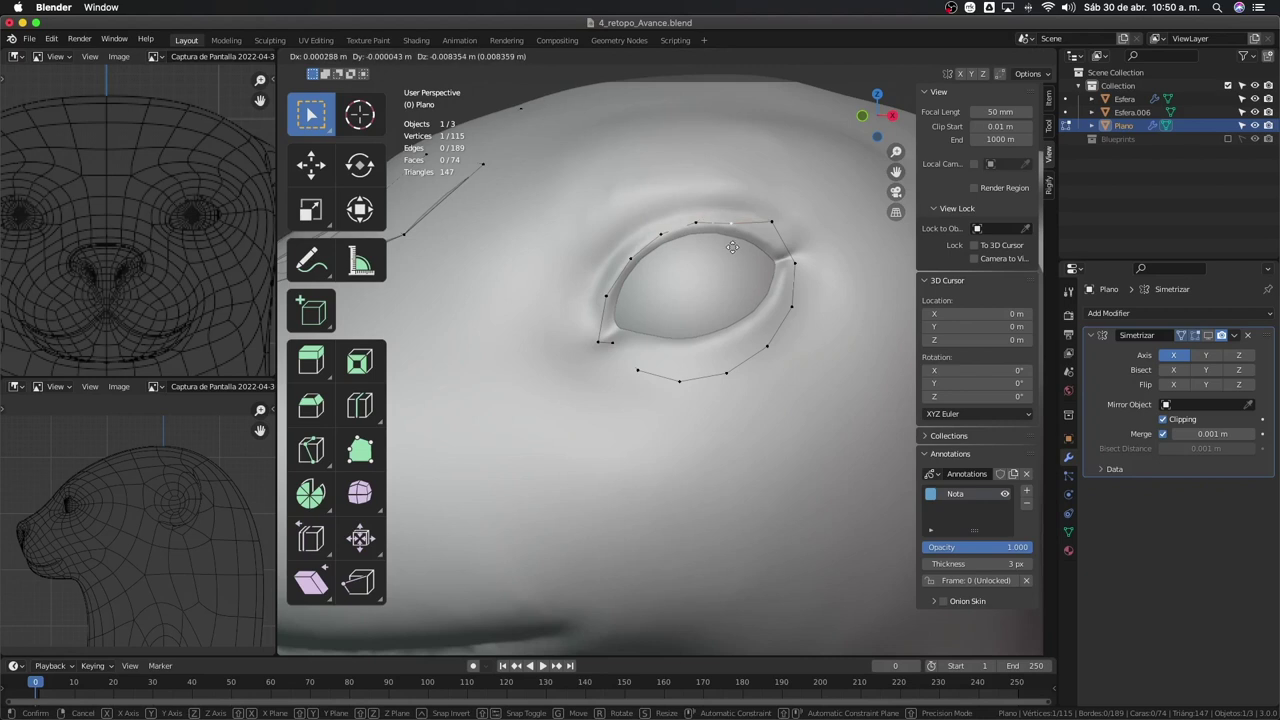
{"action": "left_click", "coordinate": [734, 249]}
{"action": "left_click", "coordinate": [770, 222]}
{"action": "key", "text": "g"}
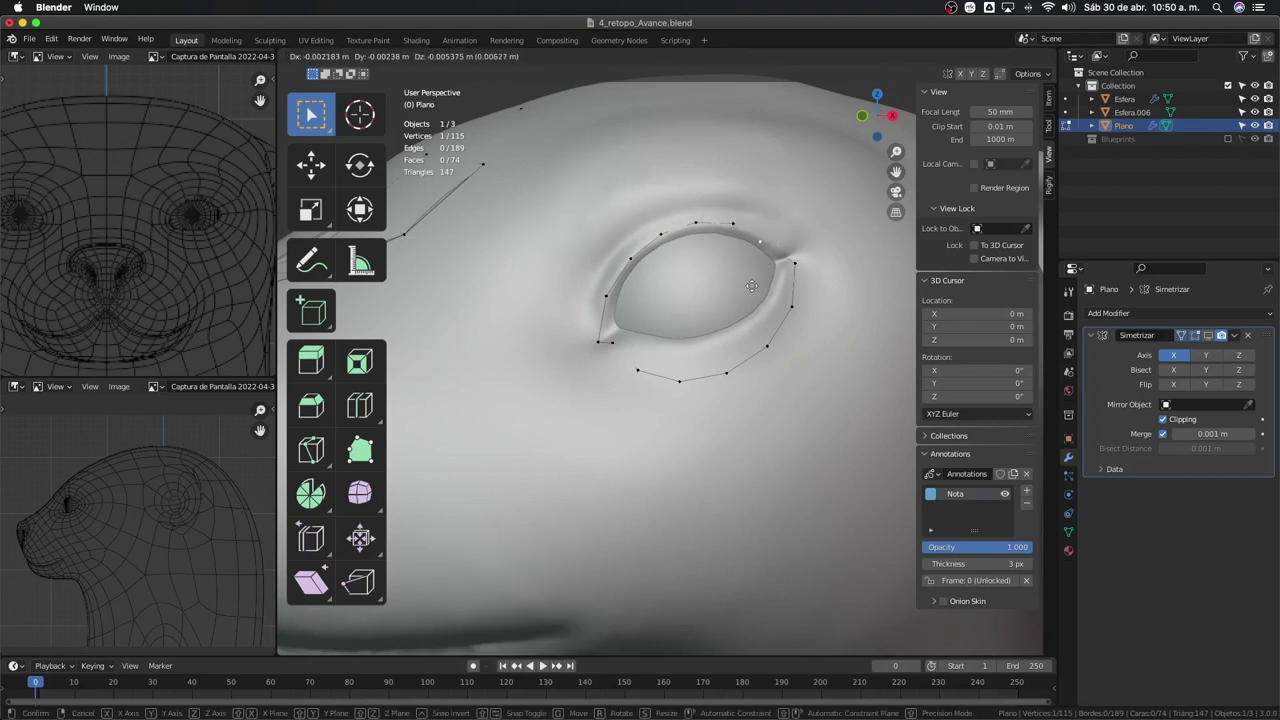
{"action": "left_click", "coordinate": [752, 286]}
{"action": "key", "text": "g"}
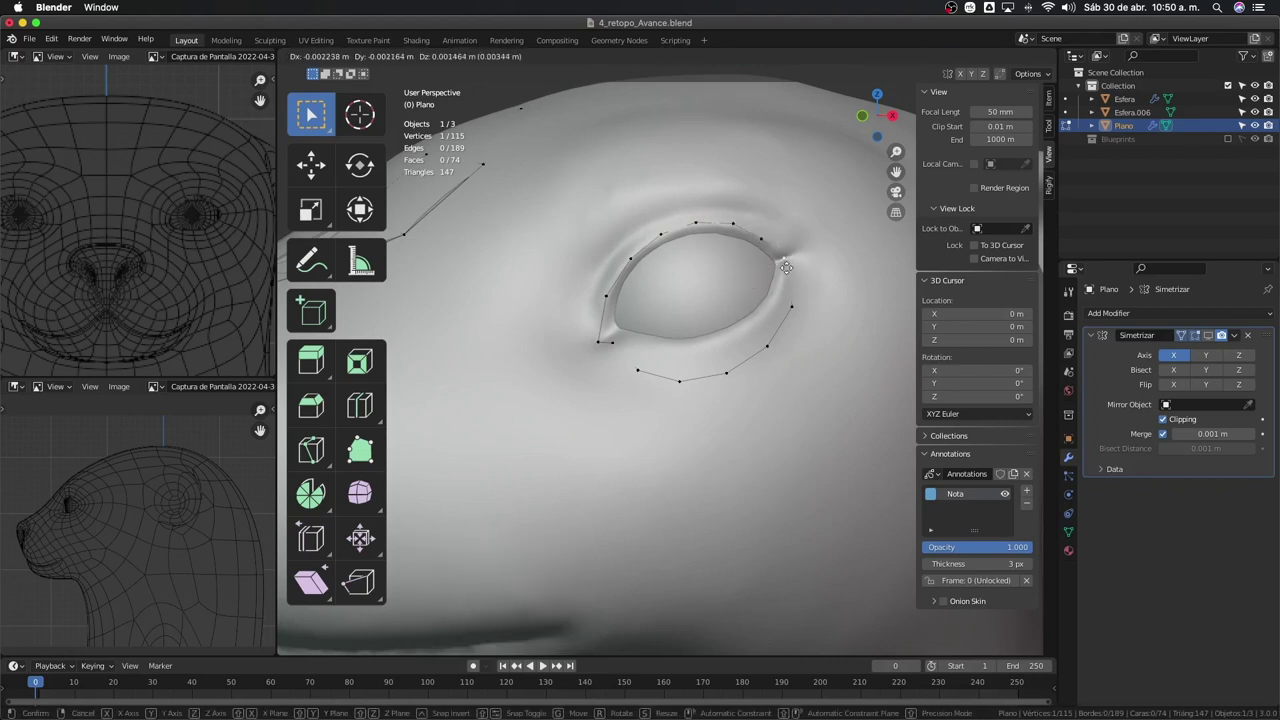
{"action": "left_click", "coordinate": [790, 266]}
{"action": "key", "text": "g"}
{"action": "left_click", "coordinate": [801, 267]}
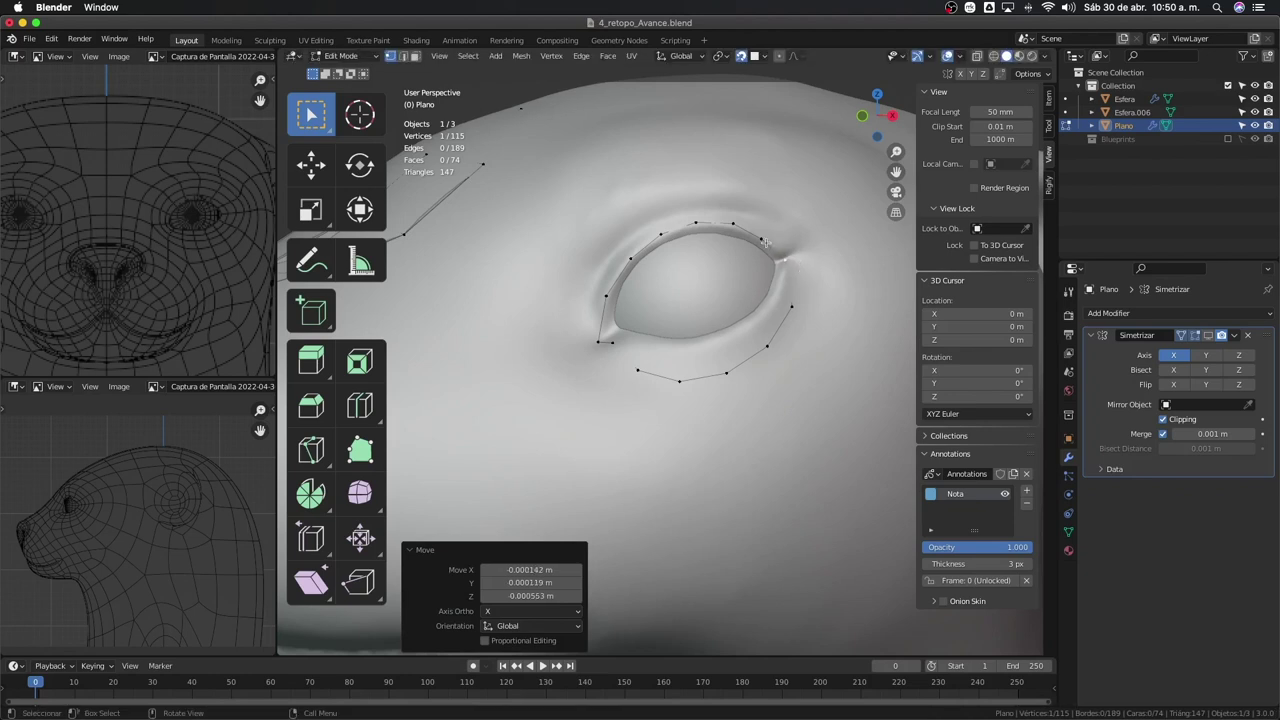
{"action": "key", "text": "g"}
{"action": "left_click", "coordinate": [768, 246]}
Refine the upper and upper-left vertices so they follow the eyelid rim
{"action": "key", "text": "g"}
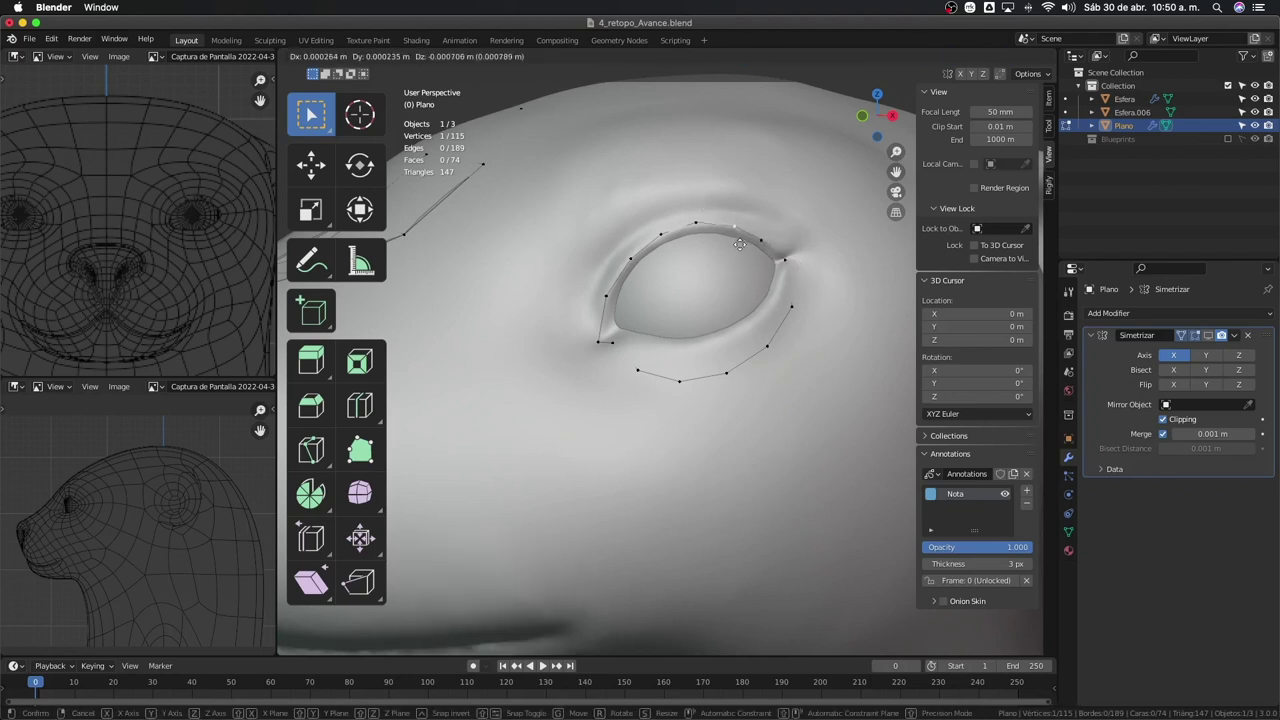
{"action": "left_click", "coordinate": [740, 243]}
{"action": "key", "text": "g"}
{"action": "left_click", "coordinate": [708, 233]}
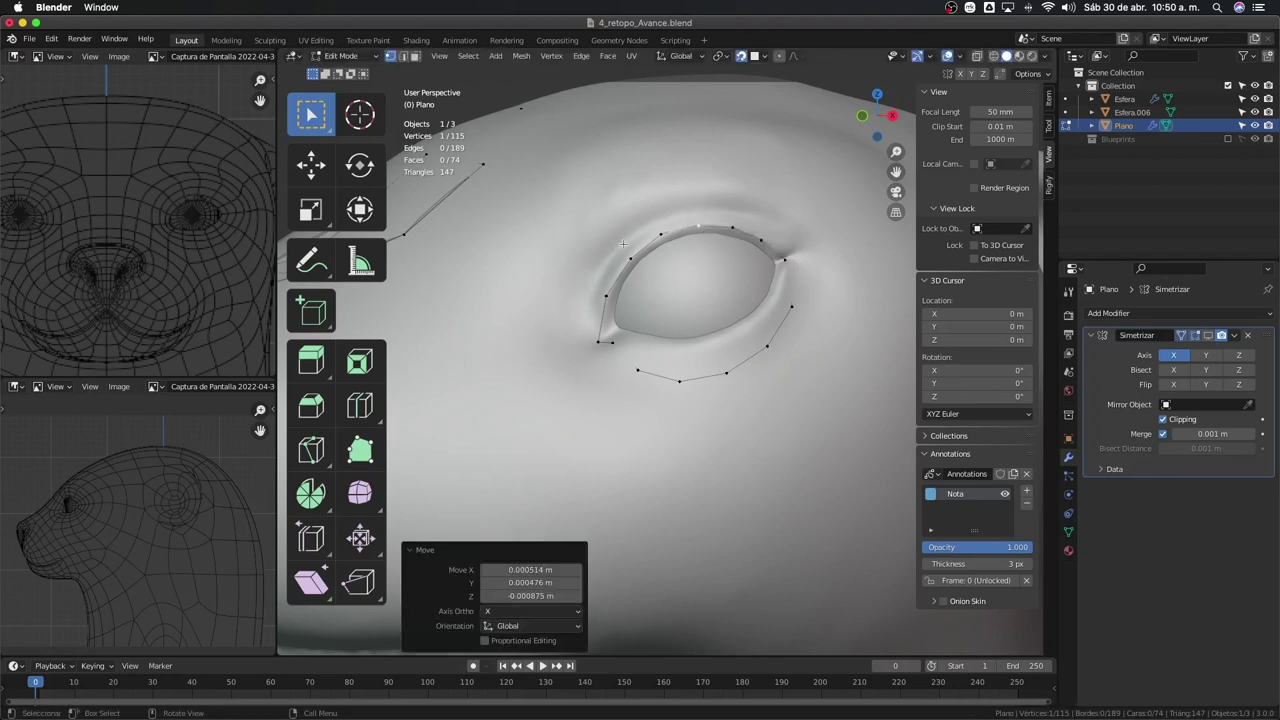
{"action": "key", "text": "g"}
{"action": "left_click", "coordinate": [669, 254]}
{"action": "key", "text": "g"}
{"action": "left_click", "coordinate": [632, 262]}
{"action": "key", "text": "g"}
{"action": "left_click", "coordinate": [606, 303]}
{"action": "key", "text": "g"}
{"action": "left_click", "coordinate": [606, 342]}
Pull the vertices below the eye up against the lower eyelid
{"action": "key", "text": "g"}
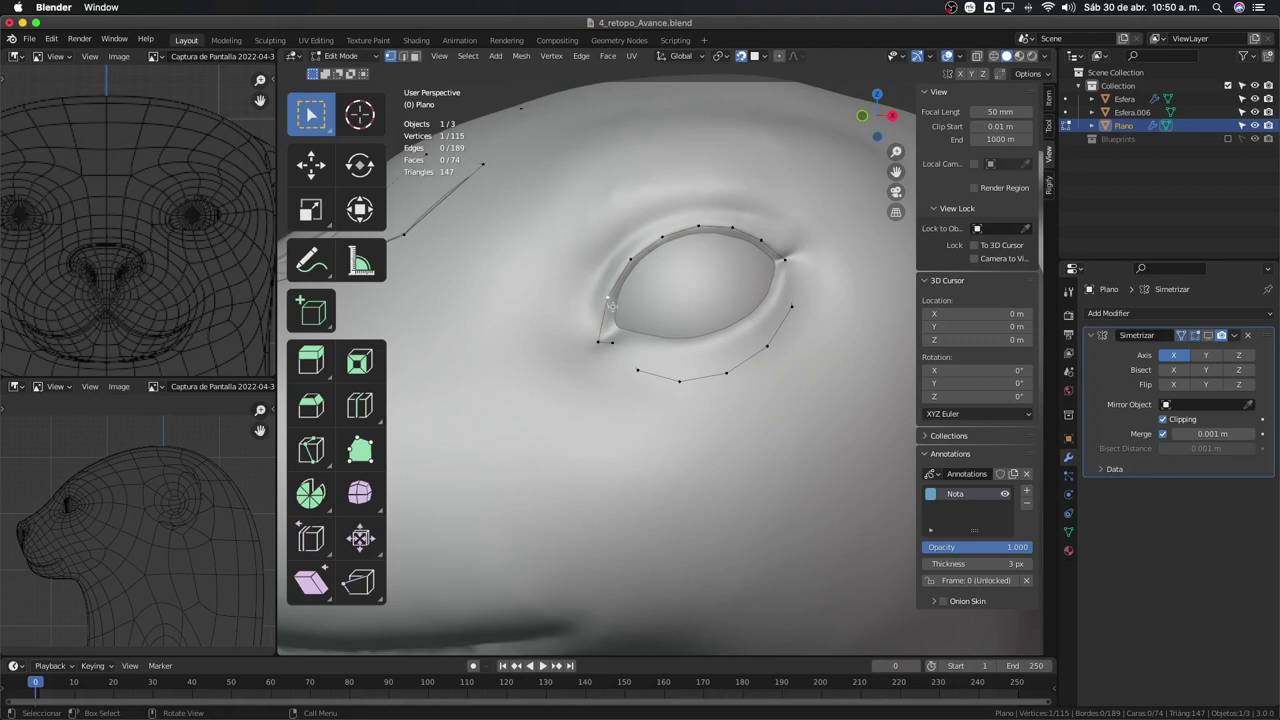
{"action": "left_click", "coordinate": [616, 346]}
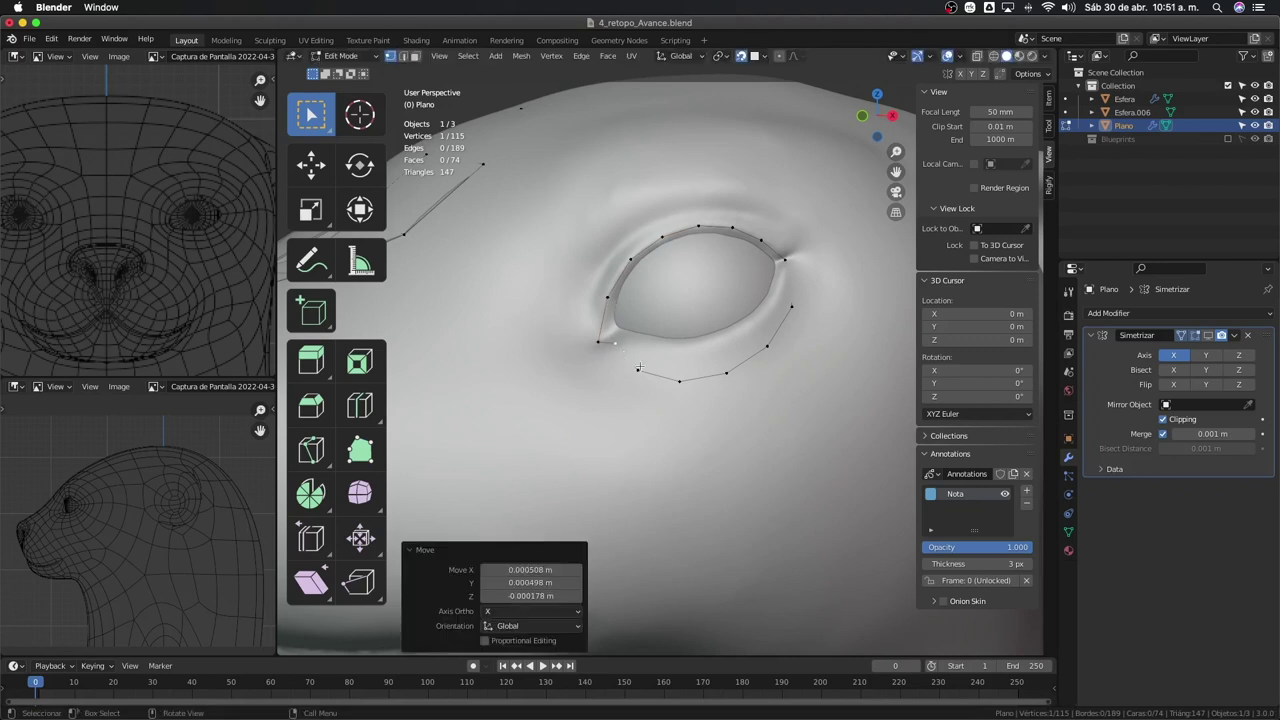
{"action": "left_click", "coordinate": [637, 373]}
{"action": "key", "text": "g"}
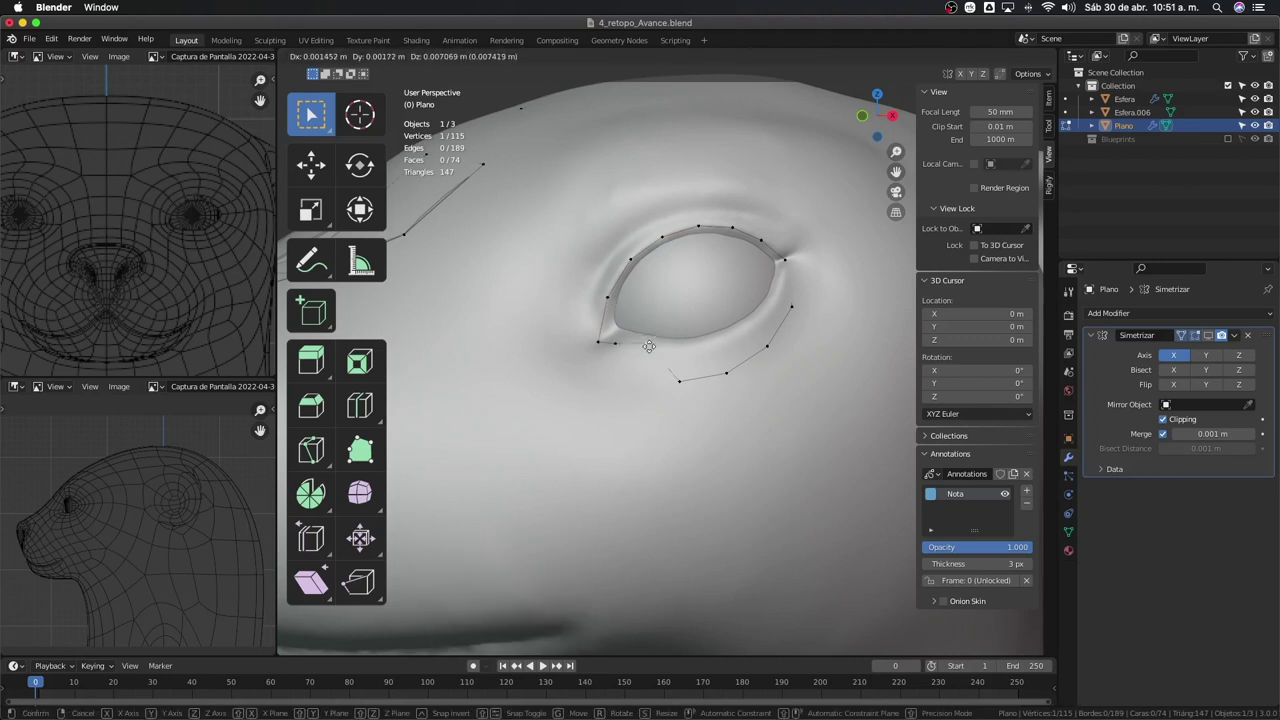
{"action": "left_click", "coordinate": [650, 348]}
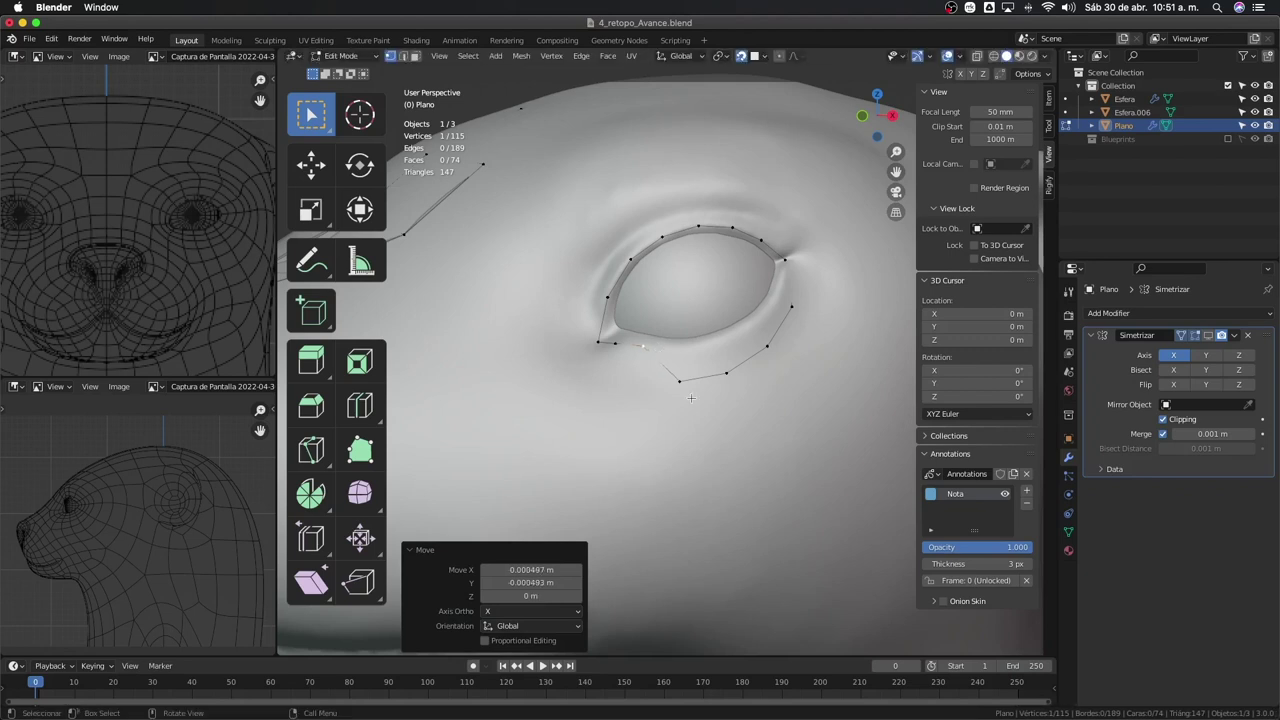
{"action": "left_click", "coordinate": [683, 382]}
{"action": "key", "text": "g"}
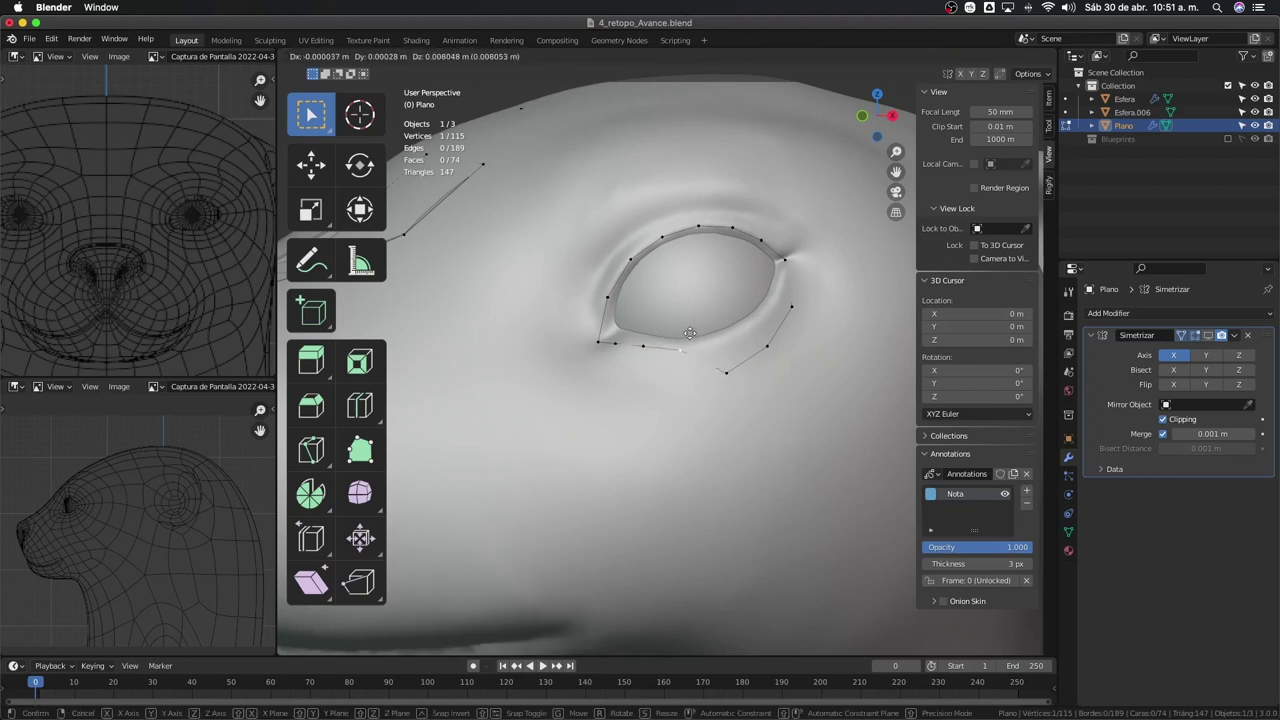
{"action": "left_click", "coordinate": [690, 333]}
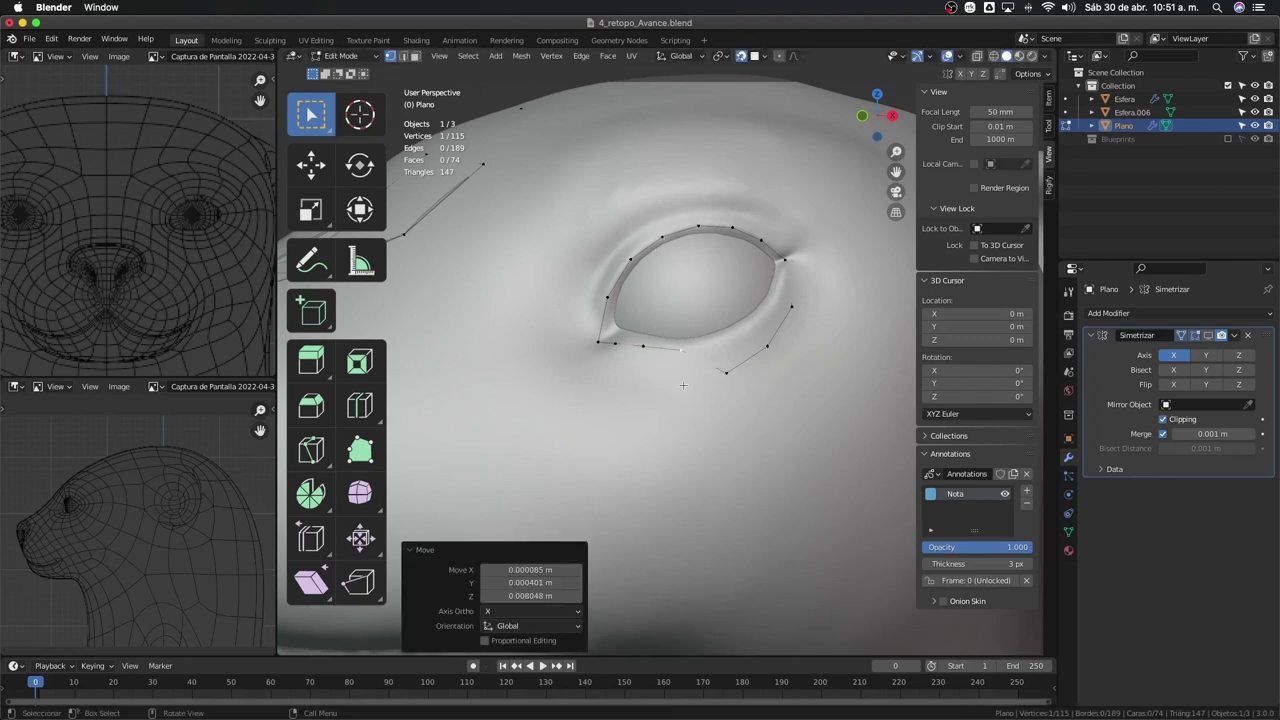
{"action": "key", "text": "g"}
{"action": "left_click", "coordinate": [722, 375]}
{"action": "key", "text": "g"}
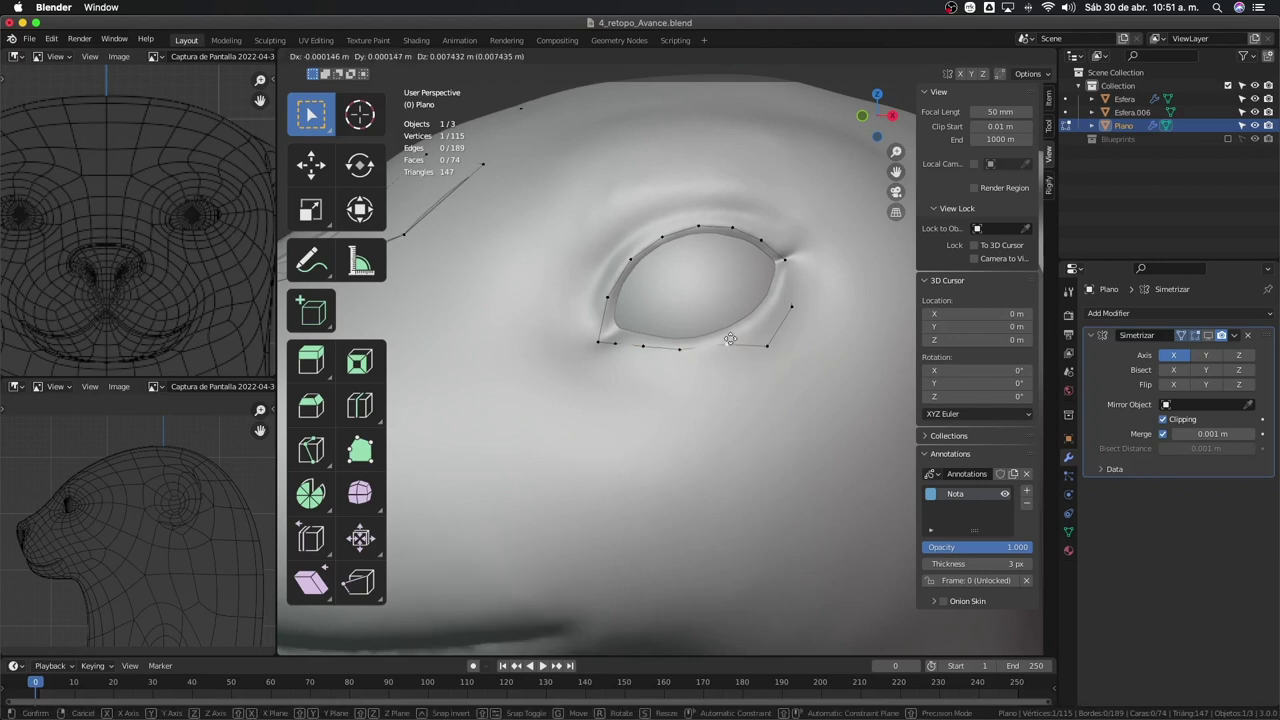
{"action": "left_click", "coordinate": [722, 342]}
{"action": "key", "text": "g"}
{"action": "left_click", "coordinate": [758, 375]}
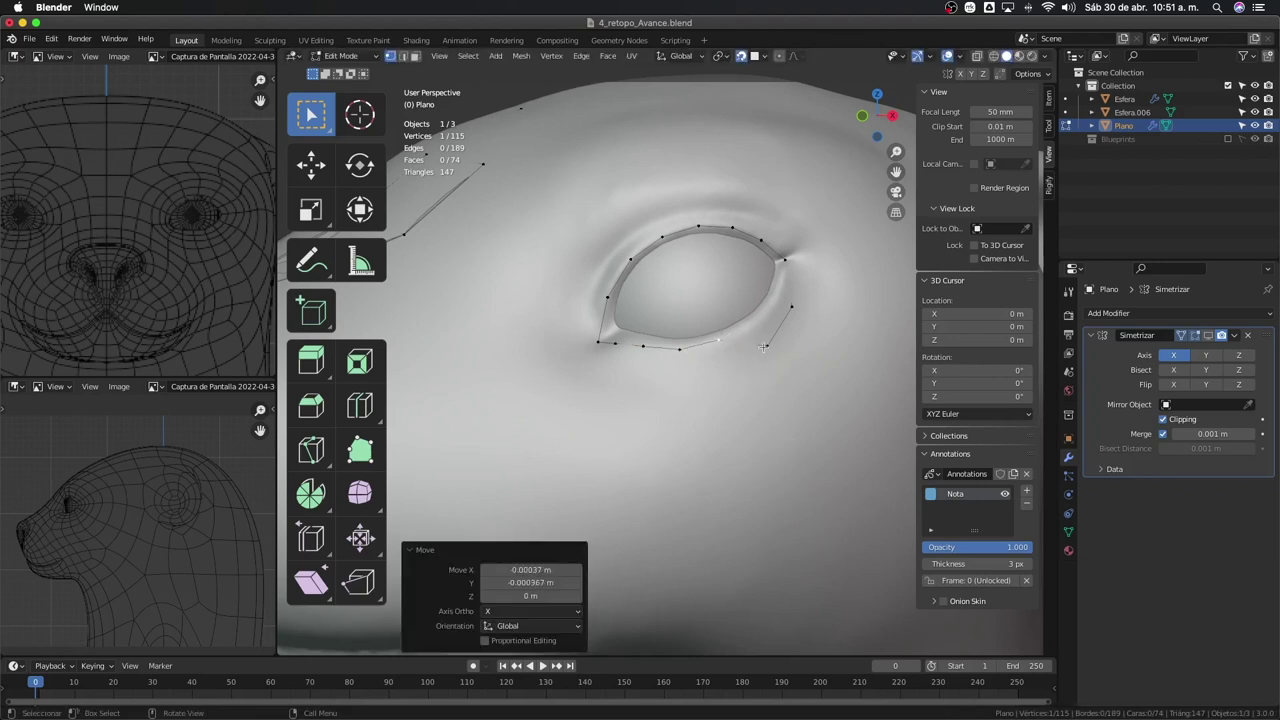
Settle the outer eye-corner vertices snugly against the eyelid
{"action": "left_click", "coordinate": [765, 347]}
{"action": "key", "text": "g"}
{"action": "left_click", "coordinate": [766, 347]}
{"action": "key", "text": "g"}
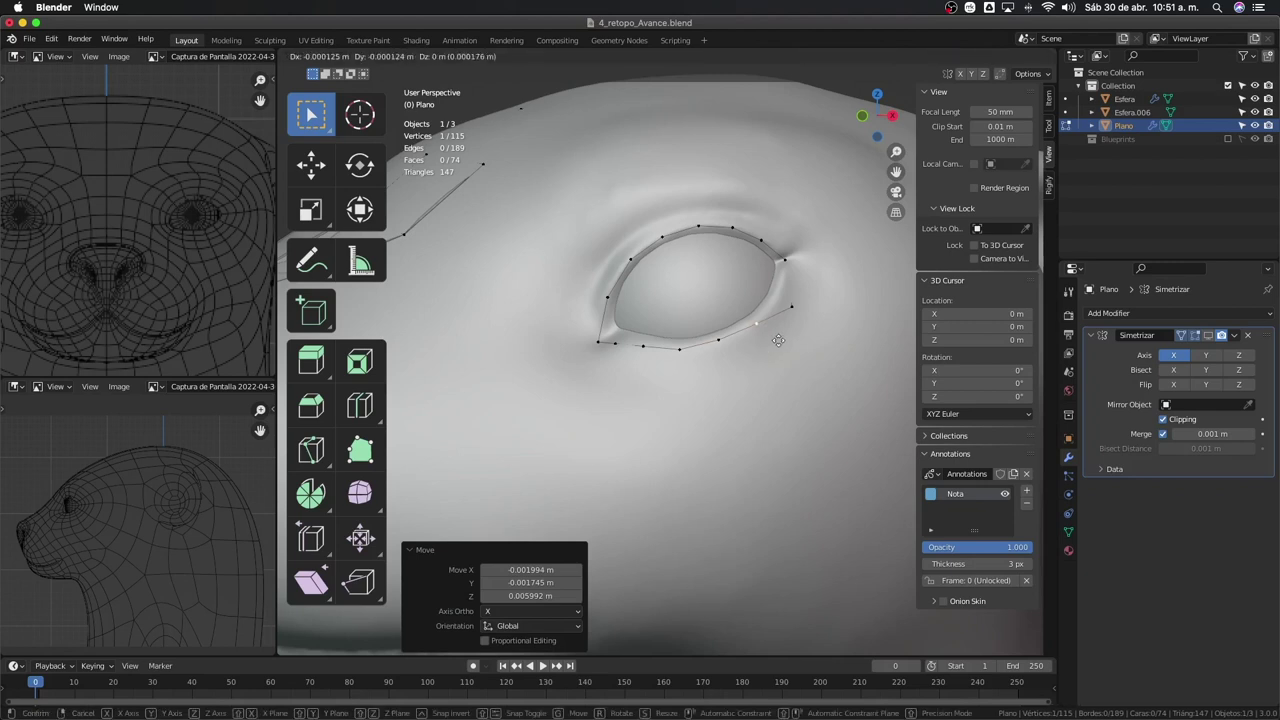
{"action": "left_click", "coordinate": [806, 306]}
{"action": "key", "text": "g"}
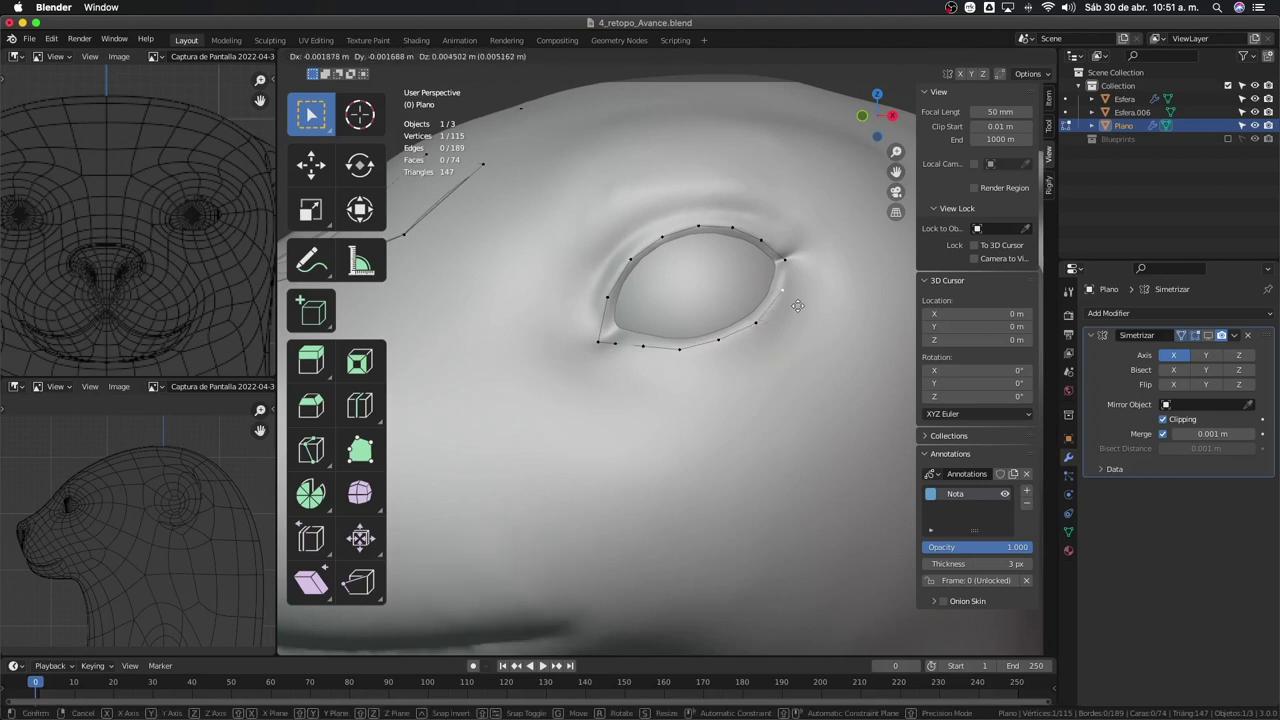
{"action": "left_click", "coordinate": [796, 305]}
{"action": "left_click", "coordinate": [755, 326]}
{"action": "key", "text": "g"}
{"action": "left_click", "coordinate": [757, 325]}
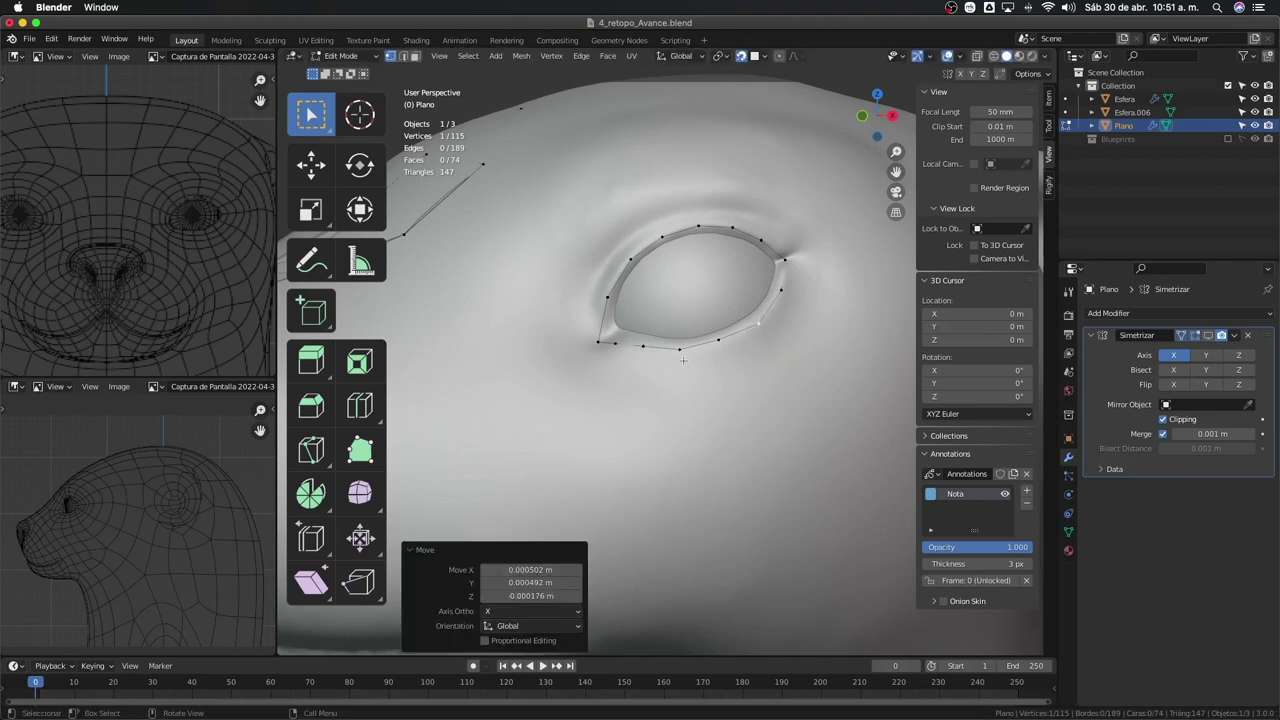
{"action": "key", "text": "g"}
{"action": "left_click", "coordinate": [718, 345]}
{"action": "scroll", "coordinate": [649, 327], "scroll_direction": "down", "scroll_amount": 3}
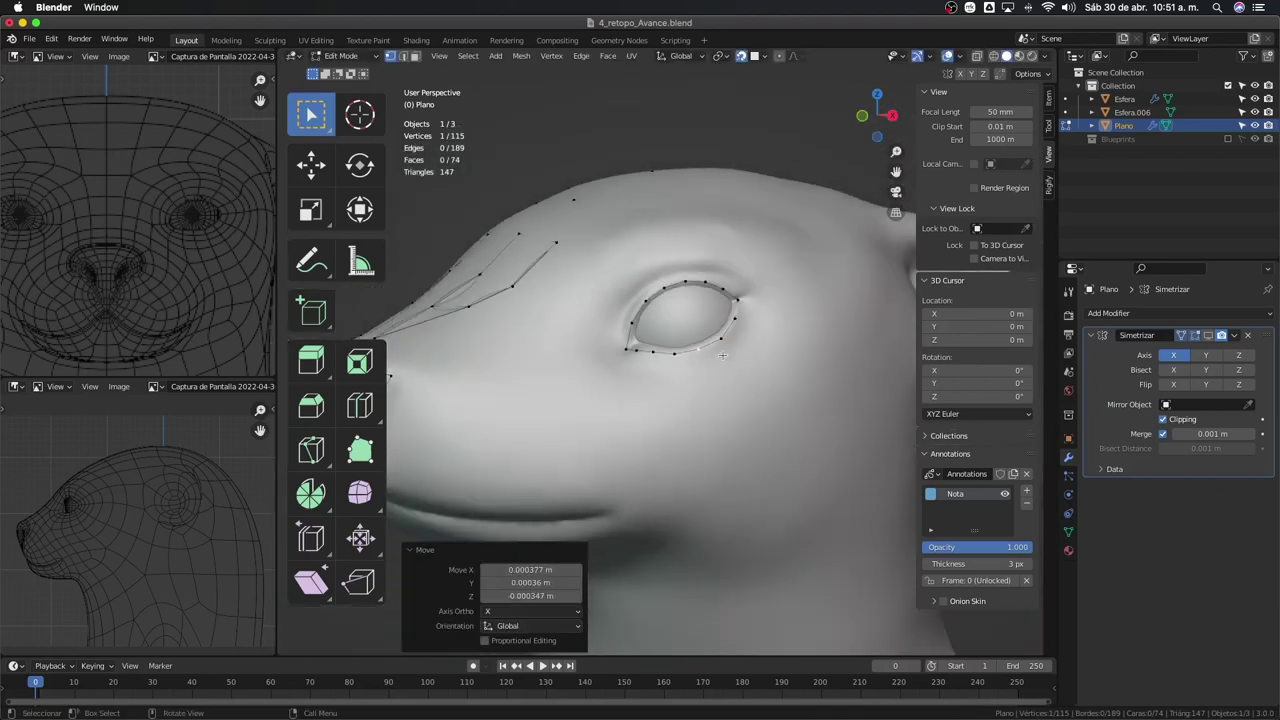
{"action": "scroll", "coordinate": [649, 327], "scroll_direction": "up", "scroll_amount": 1}
{"action": "middle_click_drag", "start_coordinate": [649, 327], "coordinate": [610, 349]}
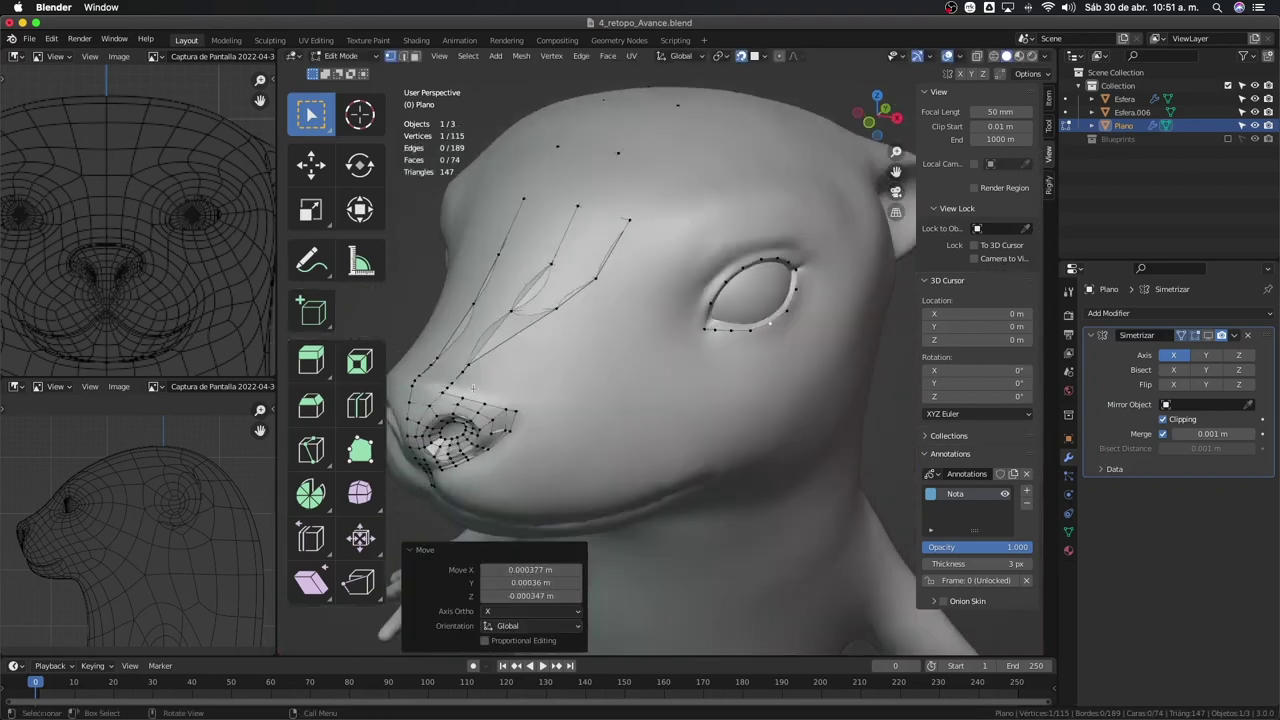
{"action": "mouse_move", "coordinate": [473, 388]}
{"action": "middle_mouse_down"}
{"action": "mouse_move", "coordinate": [535, 322]}
{"action": "mouse_move", "coordinate": [537, 349]}
{"action": "middle_mouse_up"}
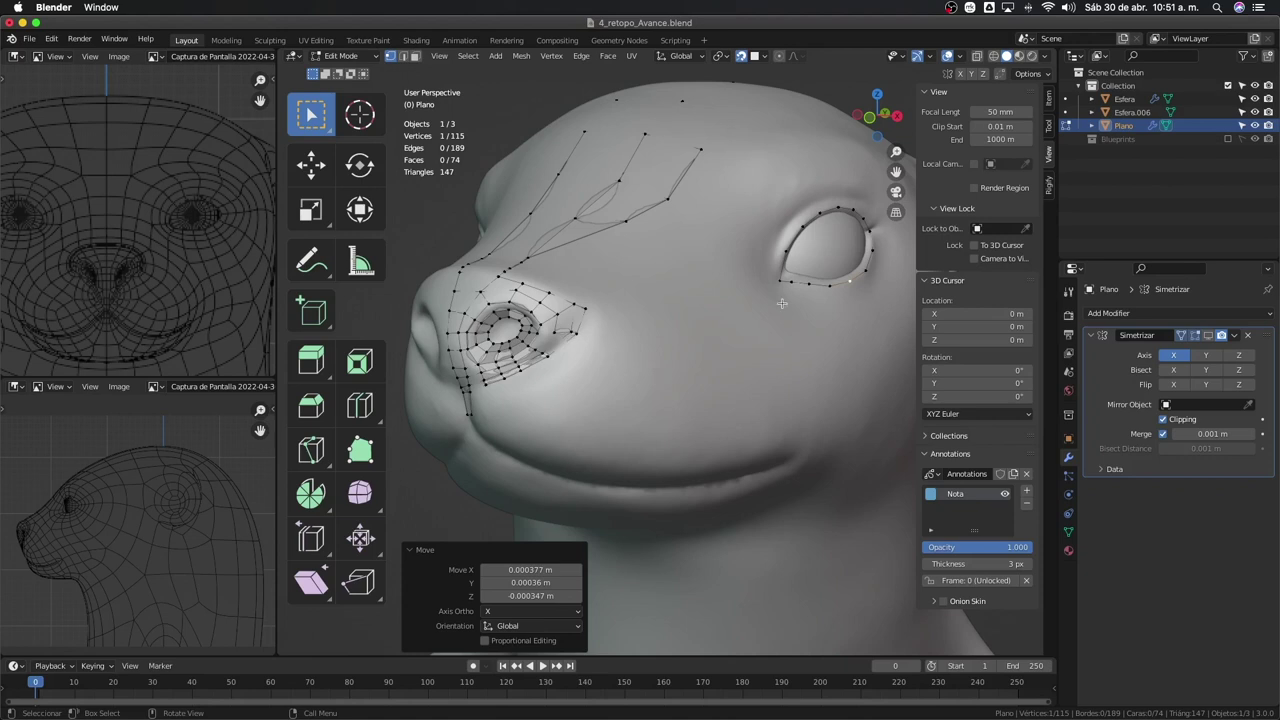
{"action": "middle_click_drag", "start_coordinate": [782, 303], "coordinate": [746, 314]}
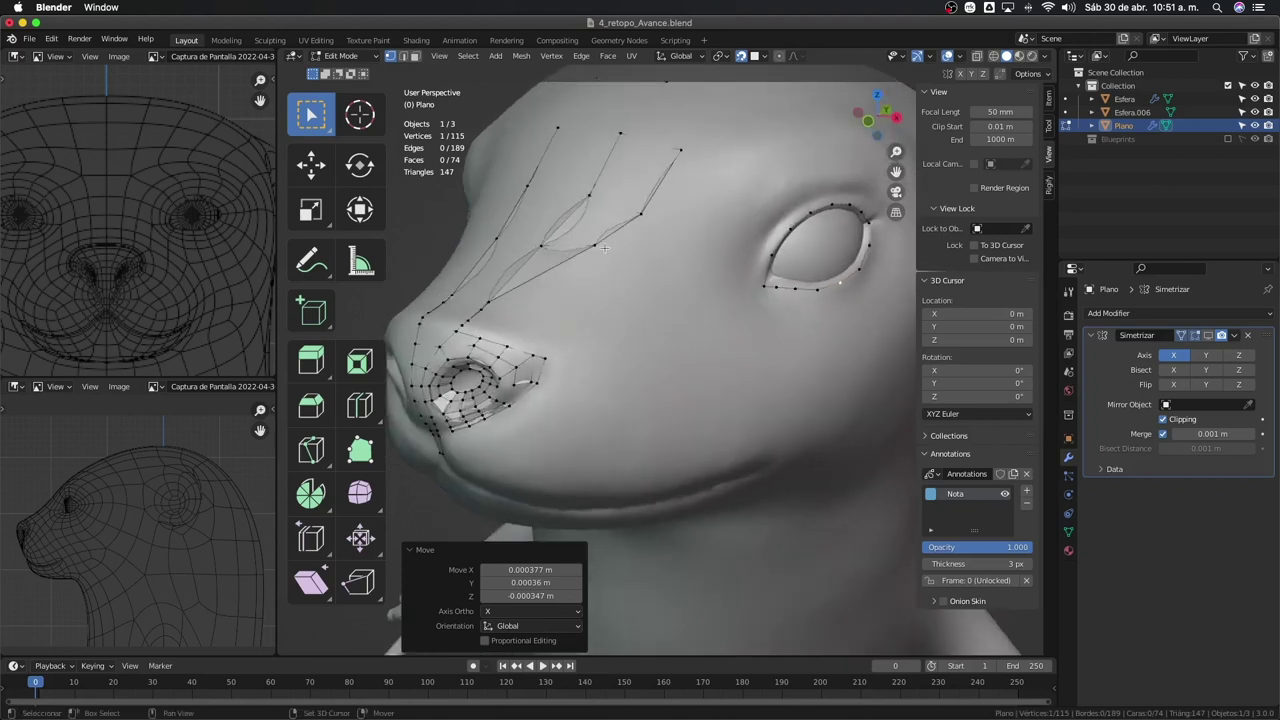
{"action": "left_click", "coordinate": [641, 213], "text": "shift"}
{"action": "key", "text": "e"}
{"action": "left_click", "coordinate": [660, 300]}
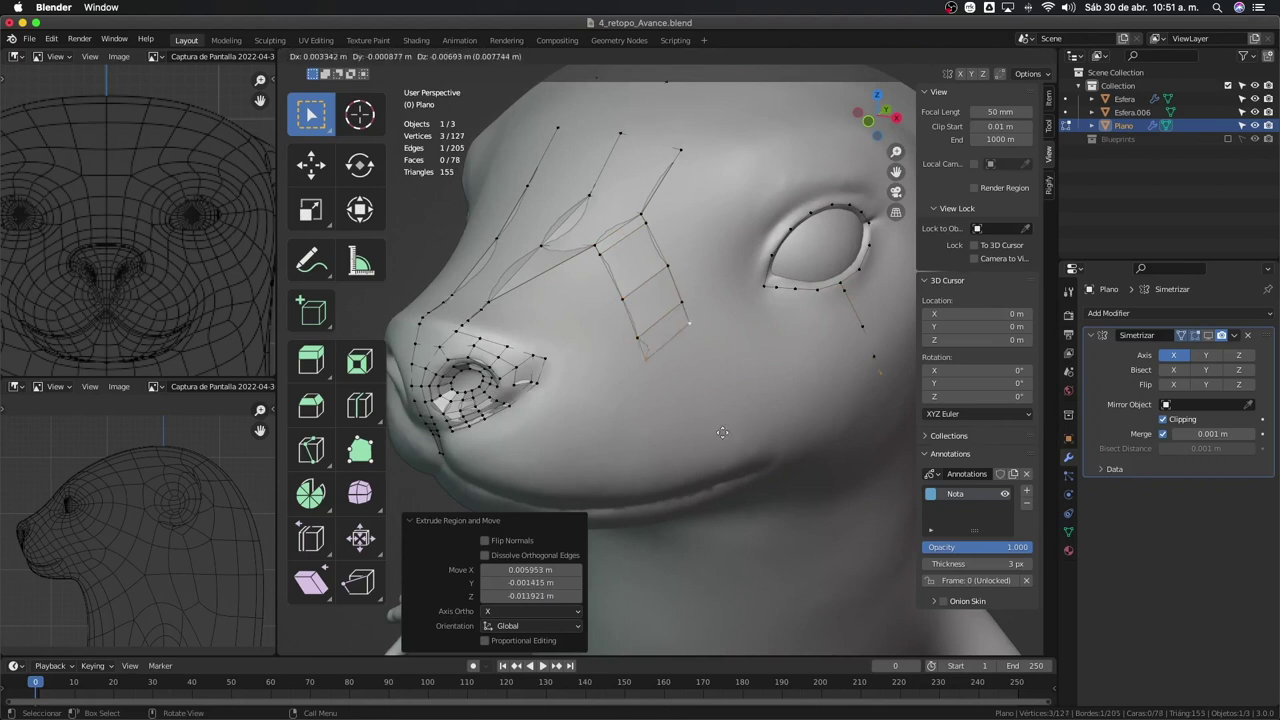
{"action": "key", "text": "e"}
{"action": "left_click", "coordinate": [697, 380]}
{"action": "key", "text": "e"}
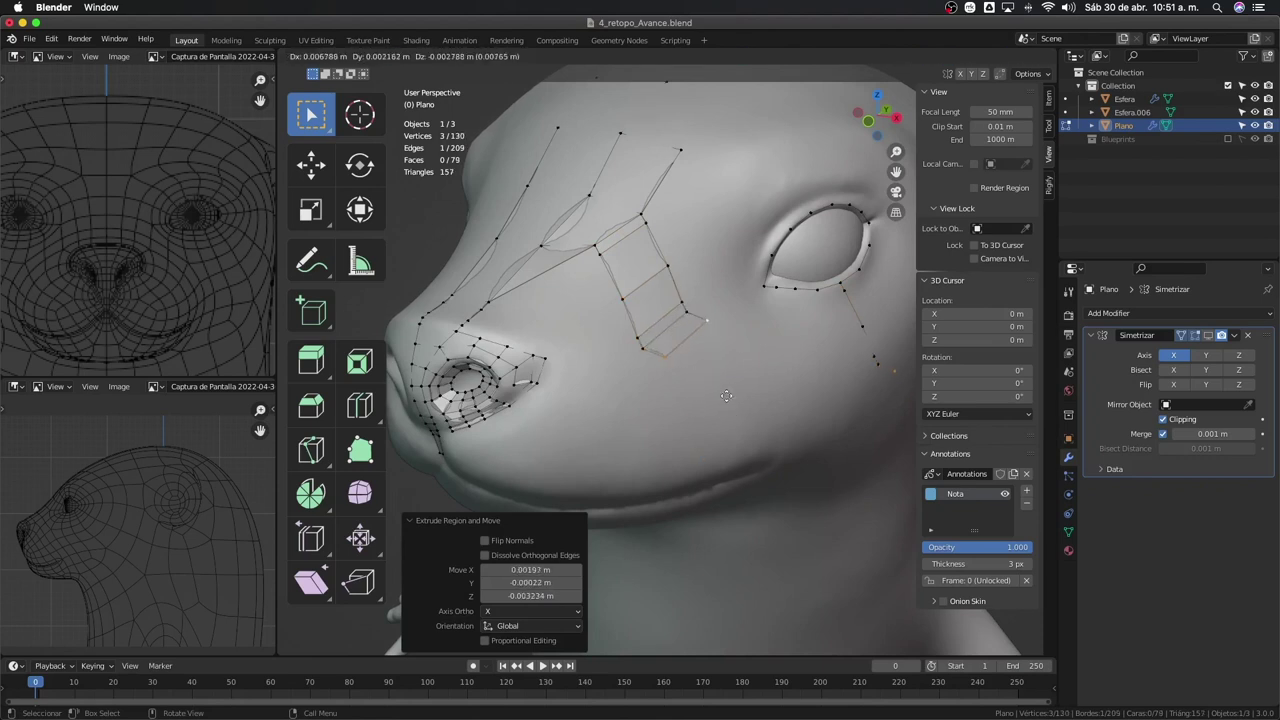
{"action": "left_click", "coordinate": [753, 421]}
{"action": "key", "text": "ctrl+z"}
{"action": "key", "text": "ctrl+z"}
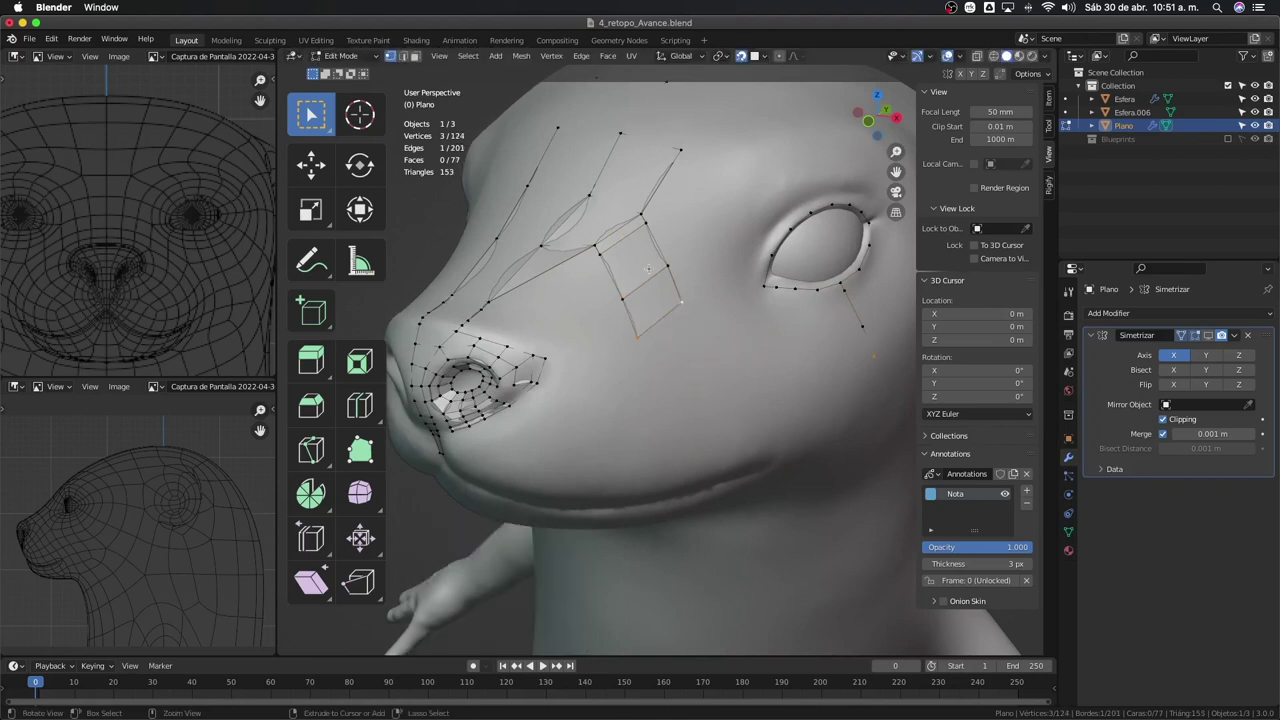
{"action": "key", "text": "ctrl+z"}
{"action": "key", "text": "ctrl+z"}
{"action": "key", "text": "alt+z"}
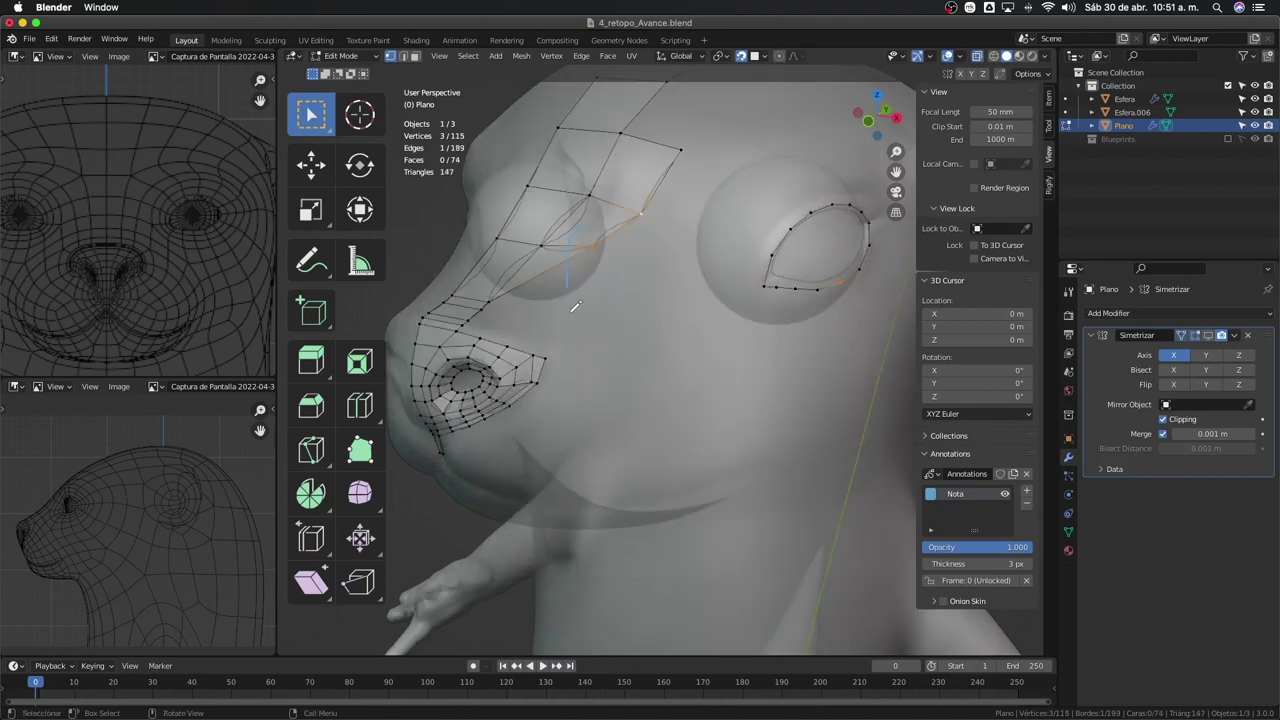
{"action": "key", "text": "alt+z"}
{"action": "key", "text": "alt+z"}
{"action": "key", "text": "alt+z"}
{"action": "key", "text": "alt+z"}
{"action": "key", "text": "alt+z"}
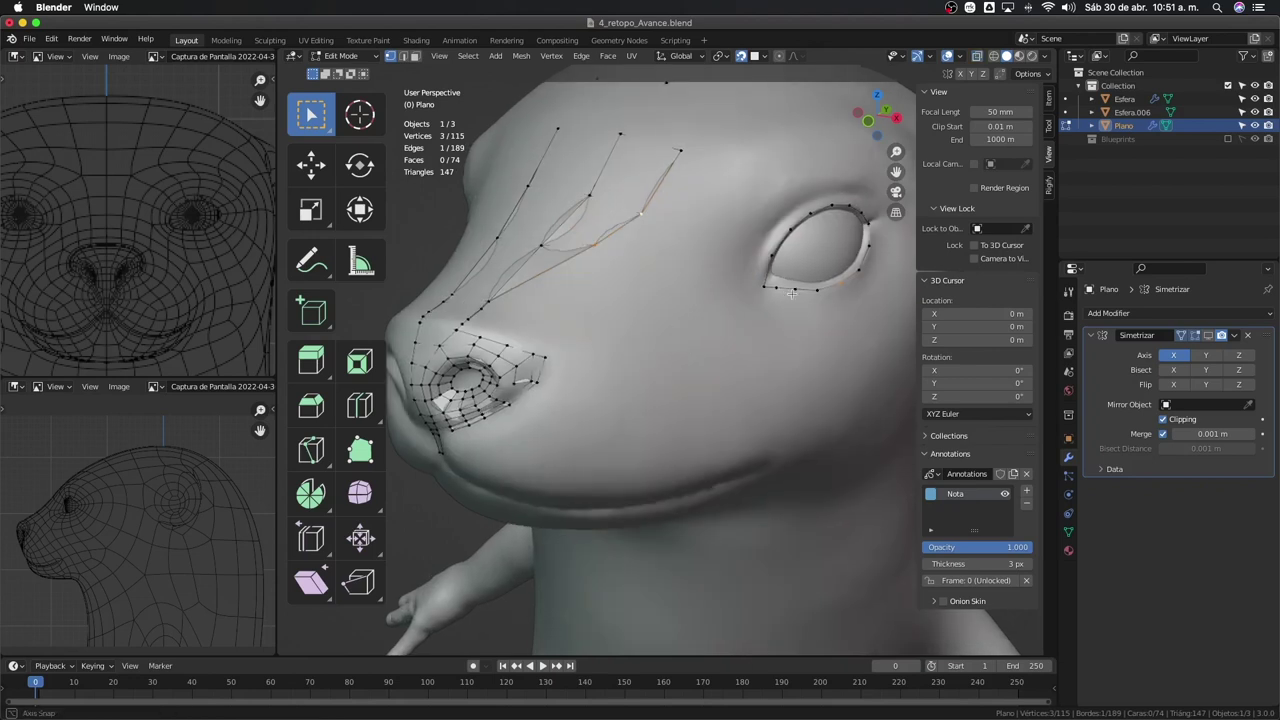
{"action": "middle_click_drag", "start_coordinate": [603, 267], "coordinate": [754, 287]}
{"action": "middle_click_drag", "start_coordinate": [844, 245], "coordinate": [683, 223], "text": "shift"}
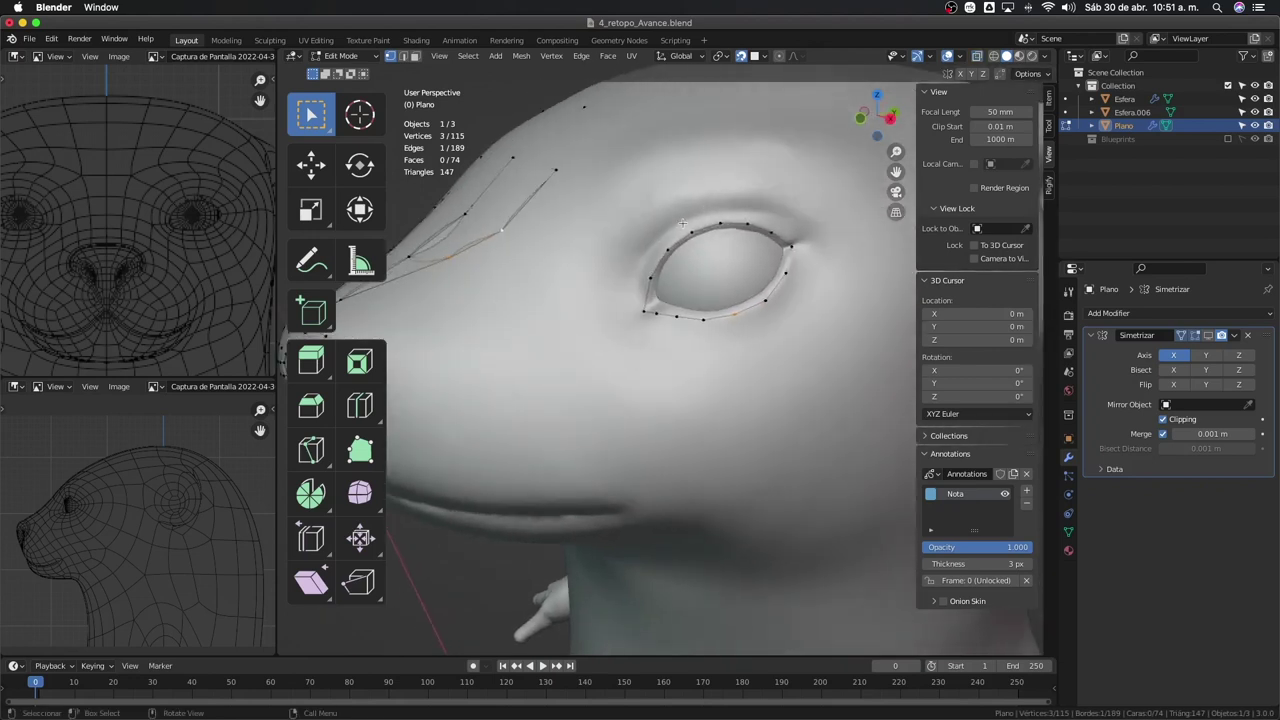
Extrude the eye loop and scale it outward into a second ring
{"action": "scroll", "coordinate": [708, 228], "scroll_direction": "up", "scroll_amount": 2}
{"action": "scroll", "coordinate": [693, 274], "scroll_direction": "up", "scroll_amount": 1}
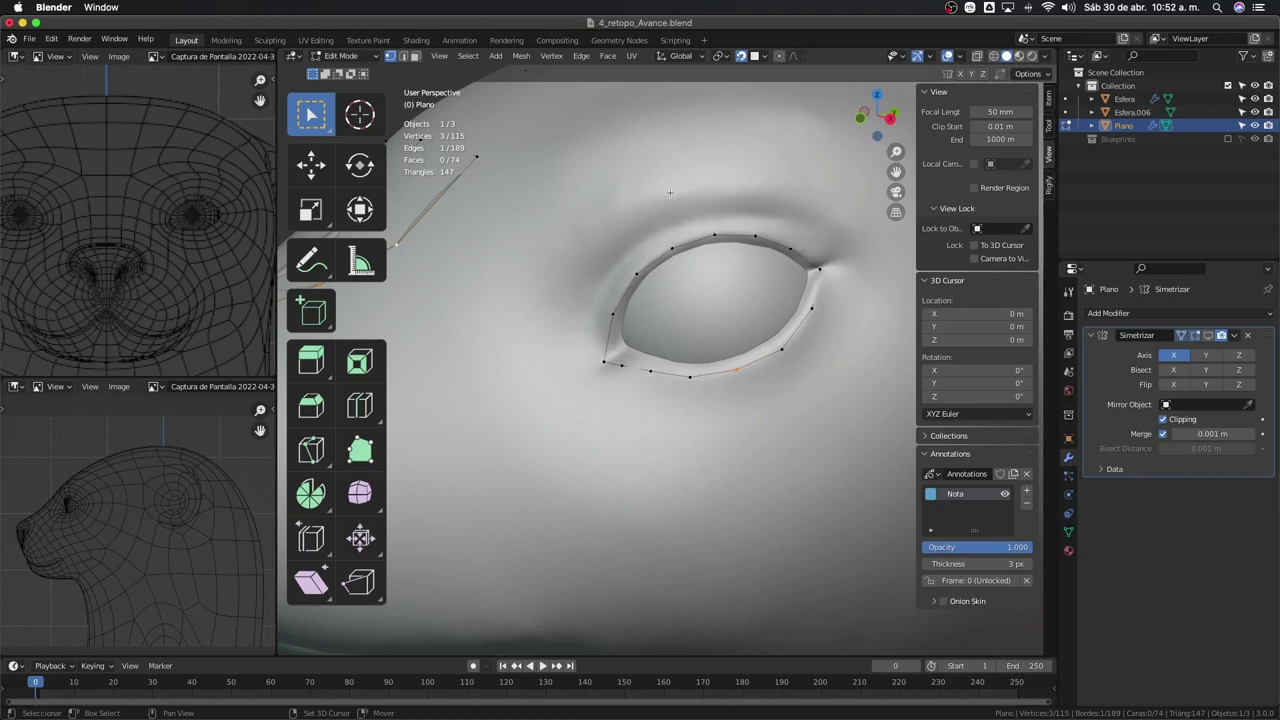
{"action": "middle_click_drag", "start_coordinate": [669, 262], "coordinate": [598, 256]}
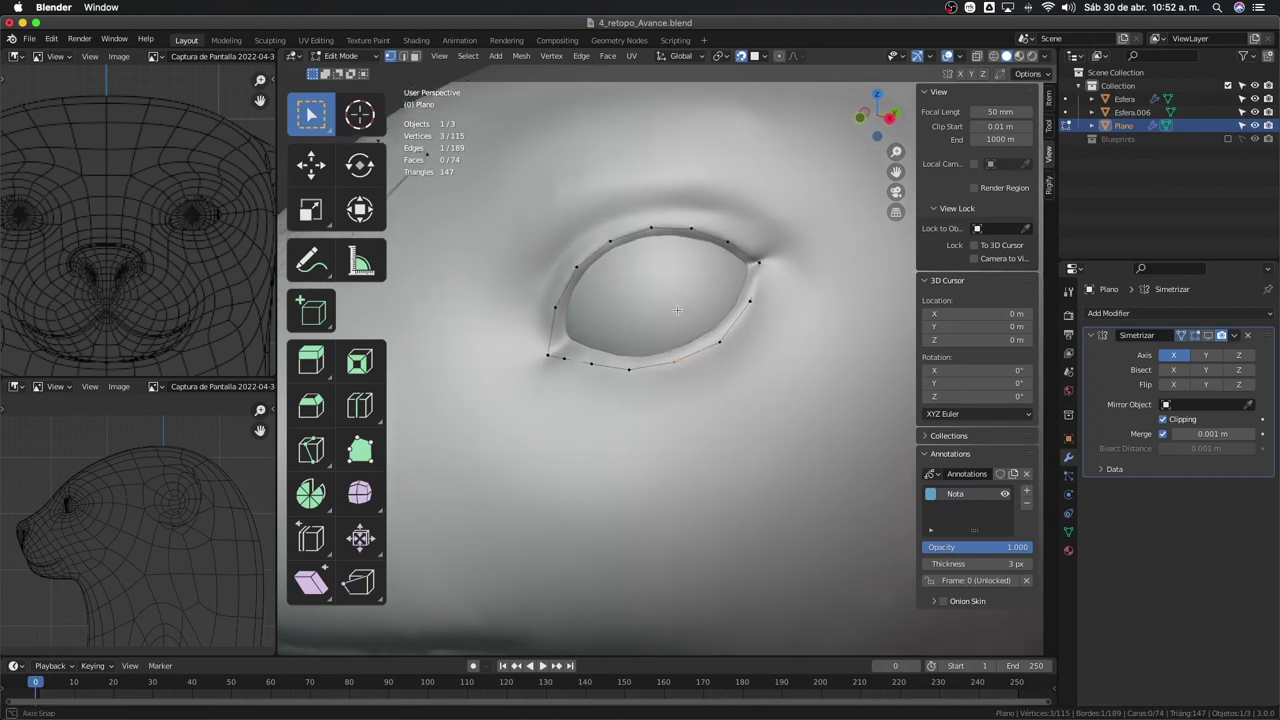
{"action": "left_click", "coordinate": [598, 256], "text": "alt"}
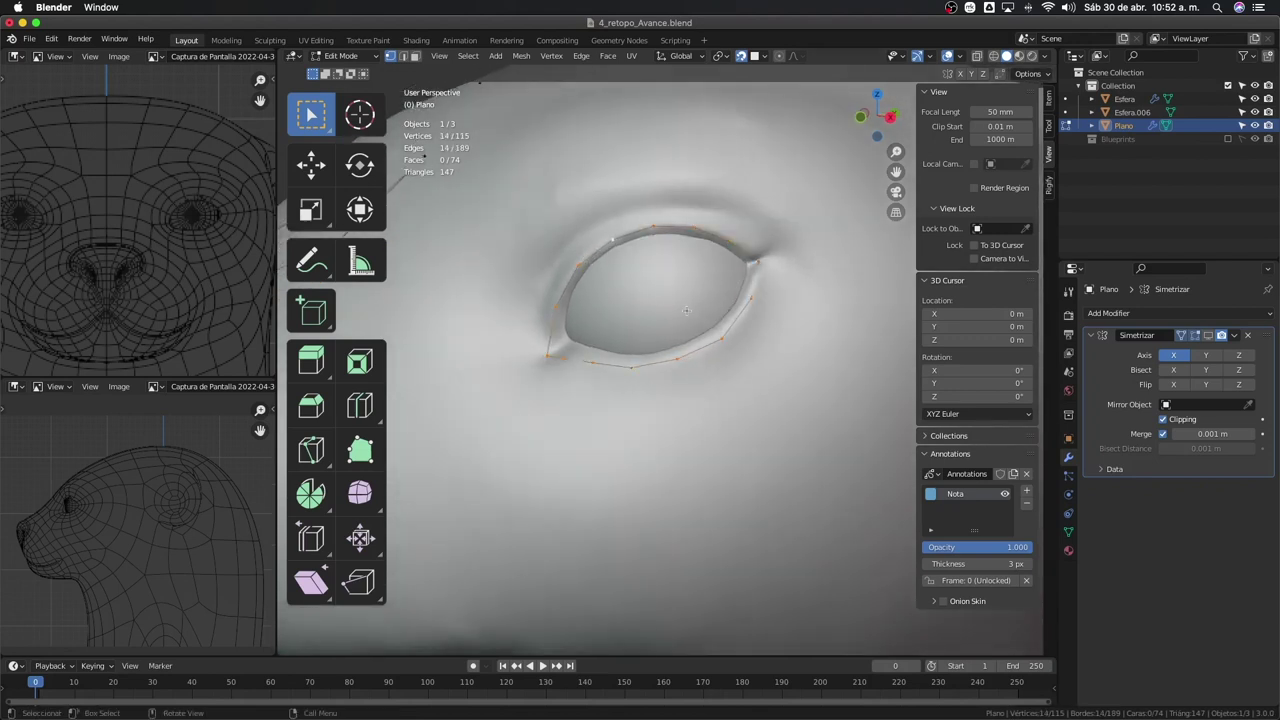
{"action": "key", "text": "e"}
{"action": "key", "text": "Escape"}
{"action": "key", "text": "s"}
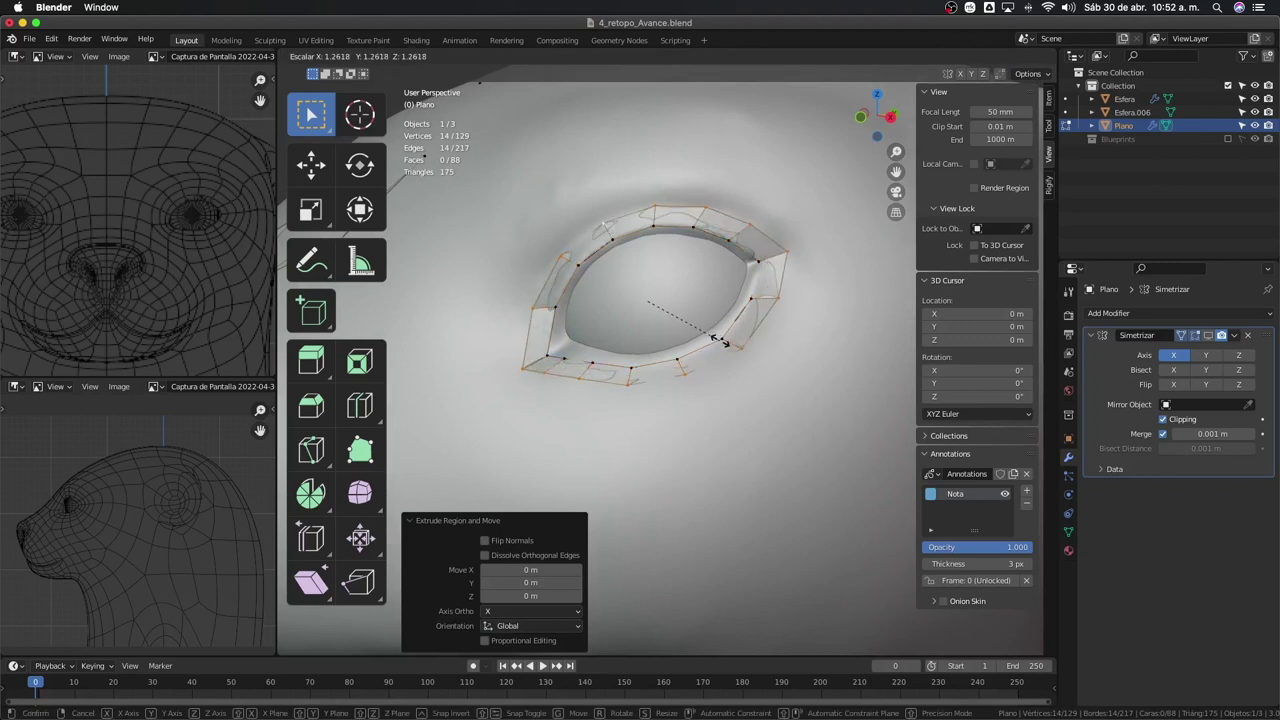
{"action": "left_click", "coordinate": [716, 338]}
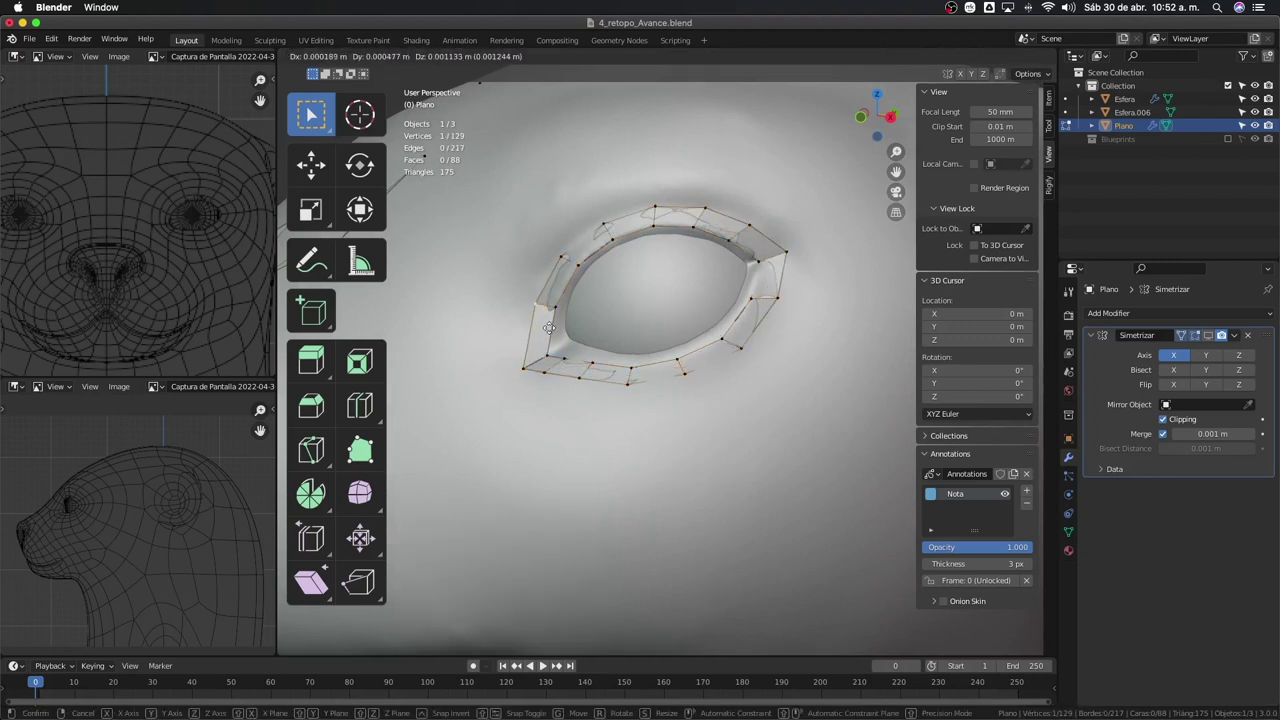
Adjust inner eye-rim vertices along the top, outer corner and lower rim
{"action": "left_click", "coordinate": [560, 264]}
{"action": "left_click_drag", "start_coordinate": [575, 283], "coordinate": [576, 278]}
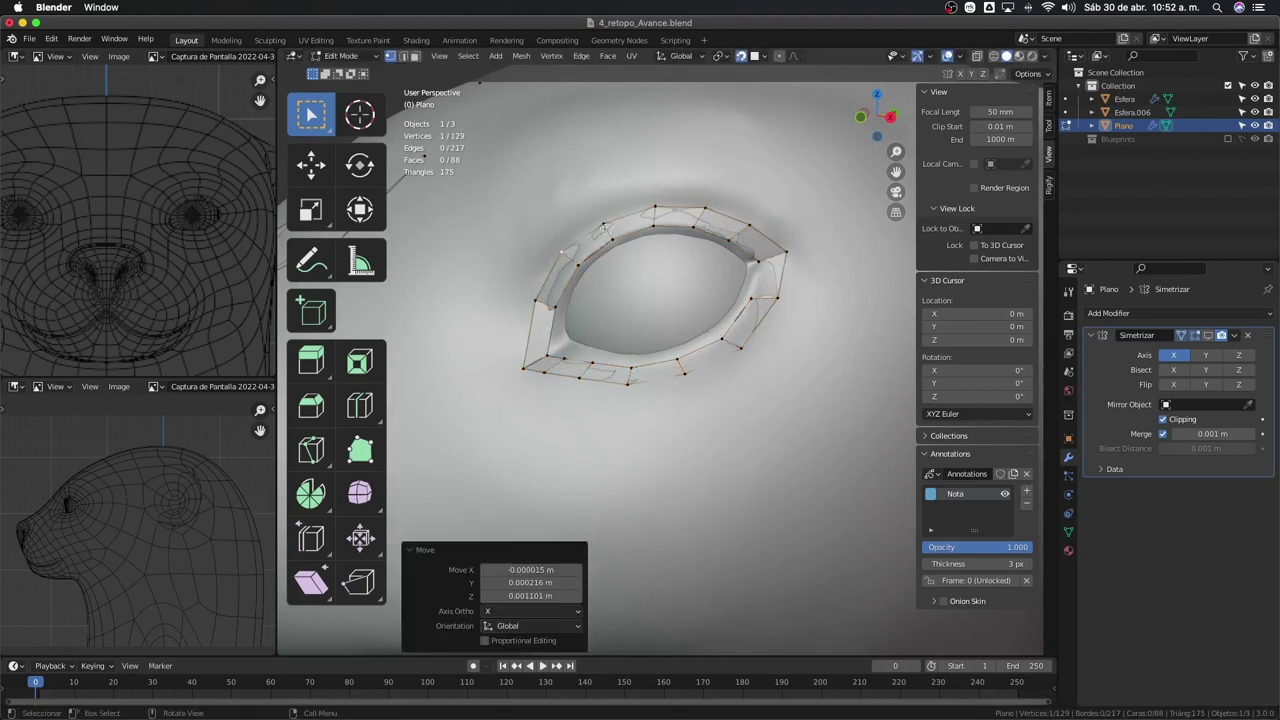
{"action": "left_click_drag", "start_coordinate": [603, 226], "coordinate": [660, 207]}
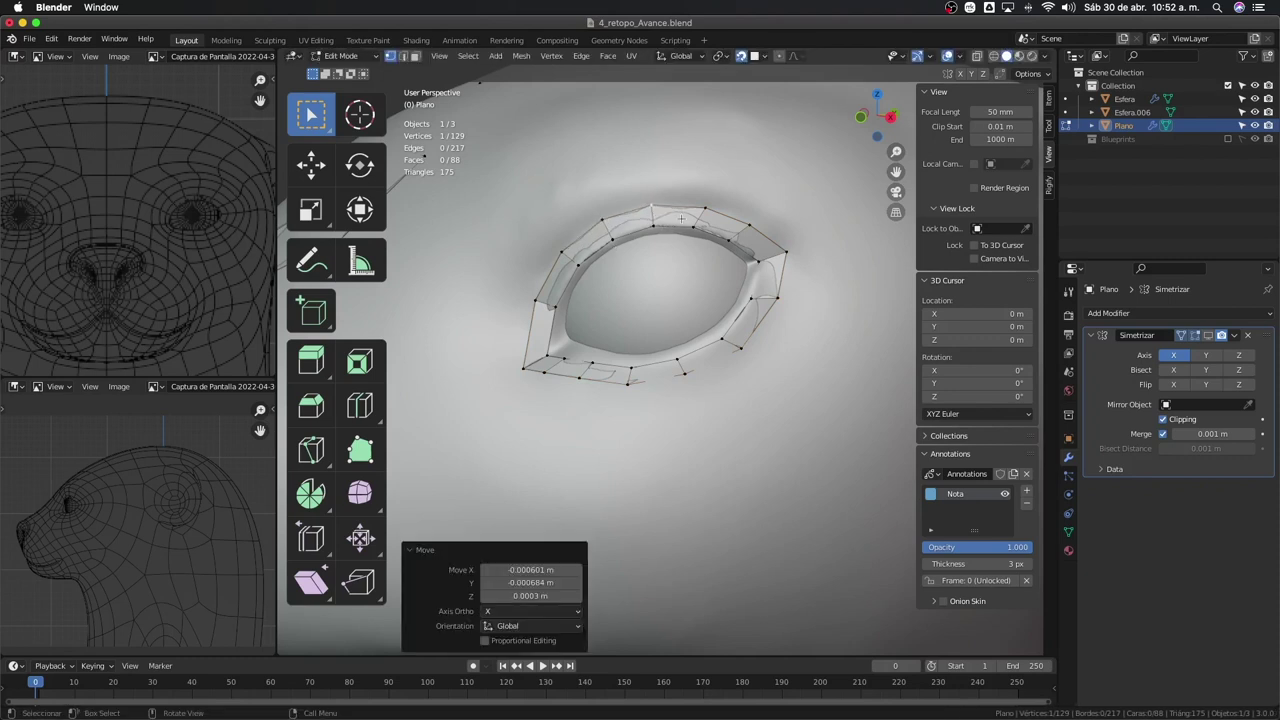
{"action": "left_click", "coordinate": [711, 206]}
{"action": "right_click", "coordinate": [777, 257]}
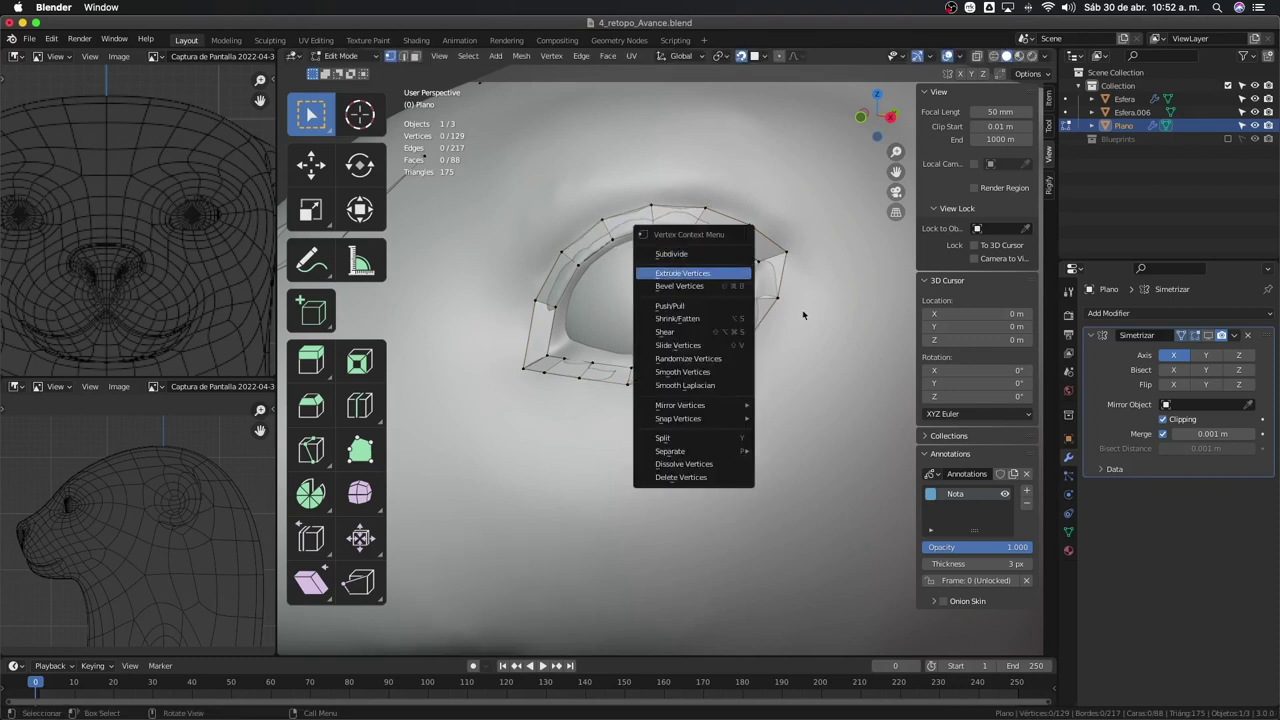
{"action": "key", "text": "Escape"}
{"action": "left_click_drag", "start_coordinate": [706, 210], "coordinate": [700, 208]}
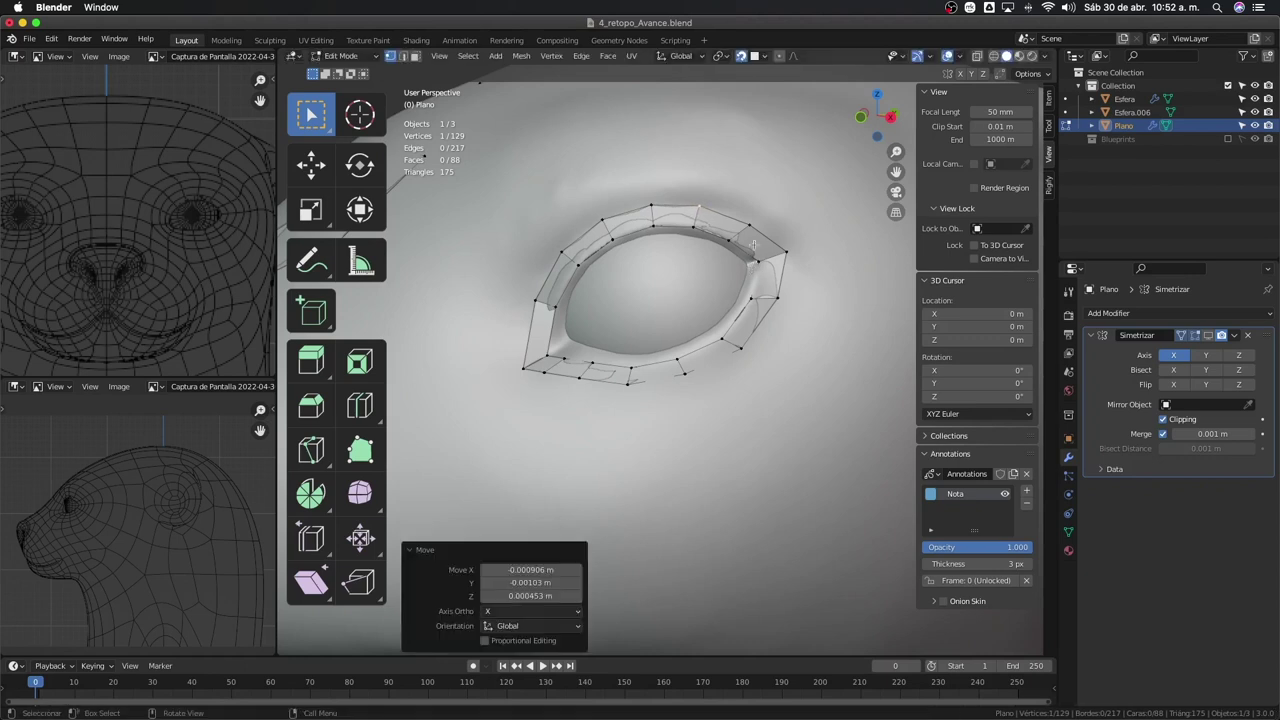
{"action": "mouse_move", "coordinate": [755, 245]}
{"action": "left_mouse_down"}
{"action": "mouse_move", "coordinate": [759, 235]}
{"action": "mouse_move", "coordinate": [785, 248]}
{"action": "left_mouse_up"}
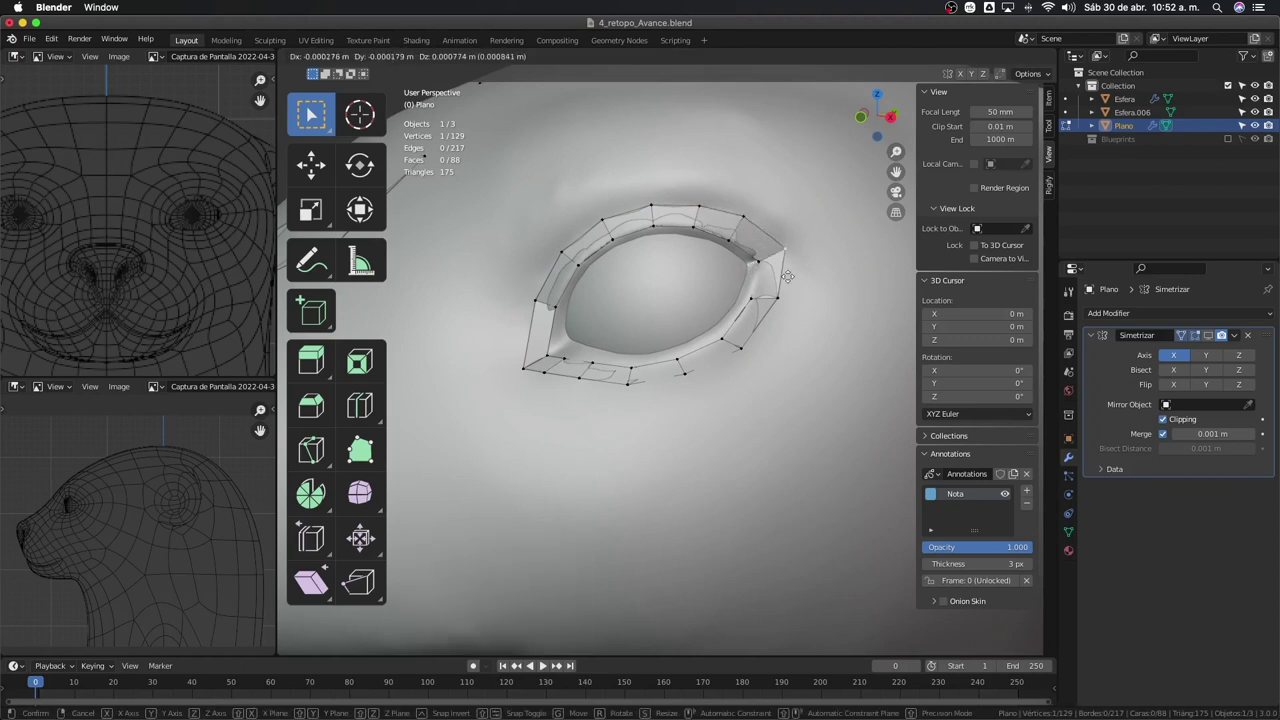
{"action": "mouse_move", "coordinate": [784, 305]}
{"action": "left_mouse_down"}
{"action": "mouse_move", "coordinate": [784, 338]}
{"action": "mouse_move", "coordinate": [717, 370]}
{"action": "mouse_move", "coordinate": [691, 403]}
{"action": "left_mouse_up"}
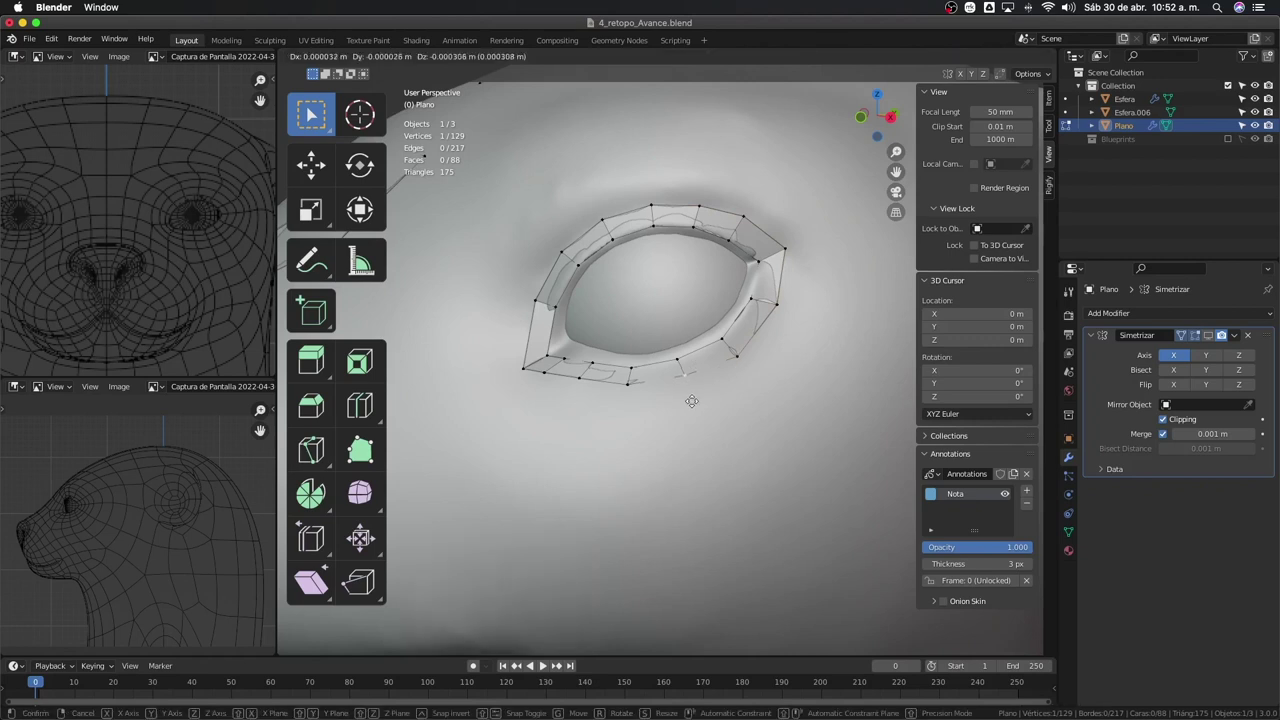
{"action": "mouse_move", "coordinate": [613, 386]}
{"action": "left_mouse_down"}
{"action": "mouse_move", "coordinate": [627, 407]}
{"action": "mouse_move", "coordinate": [551, 366]}
{"action": "mouse_move", "coordinate": [526, 374]}
{"action": "left_mouse_up"}
Nudge an upper-right rim vertex outward and select the eye ring's outer edge loop
{"action": "mouse_move", "coordinate": [524, 374]}
{"action": "middle_mouse_down"}
{"action": "mouse_move", "coordinate": [628, 276]}
{"action": "mouse_move", "coordinate": [699, 291]}
{"action": "middle_mouse_up"}
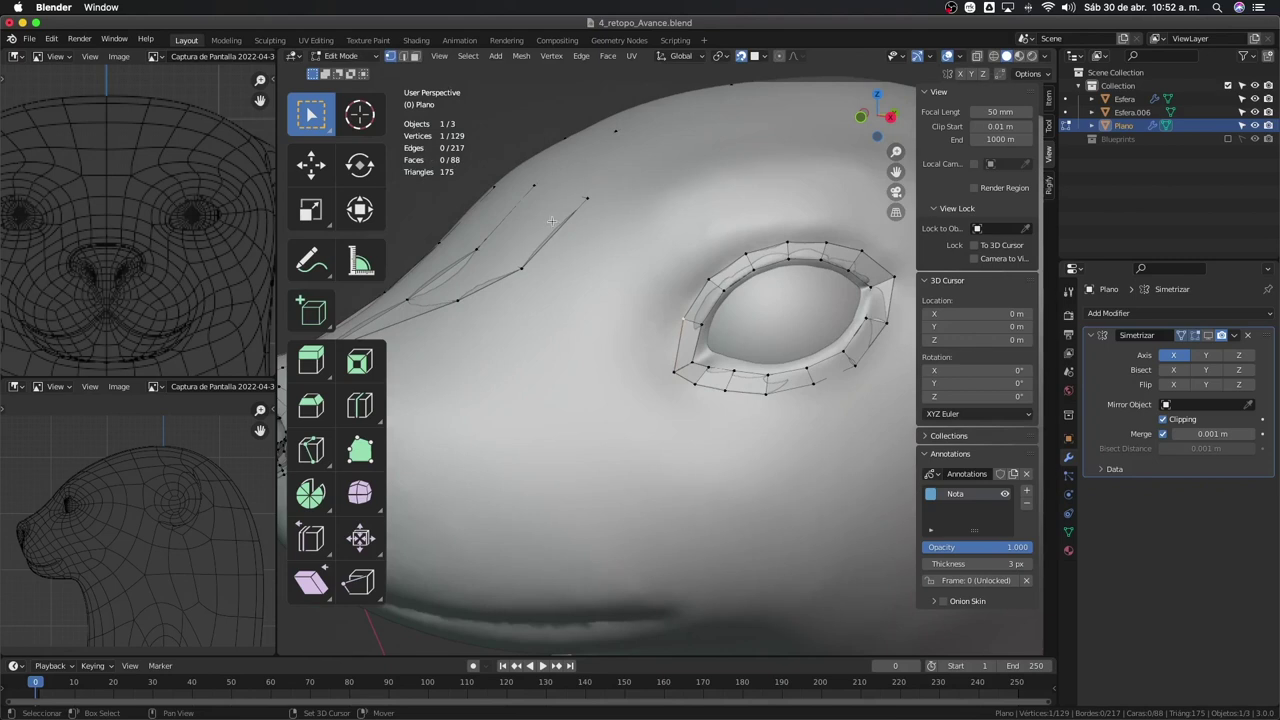
{"action": "middle_click_drag", "start_coordinate": [774, 321], "coordinate": [736, 289], "text": "shift"}
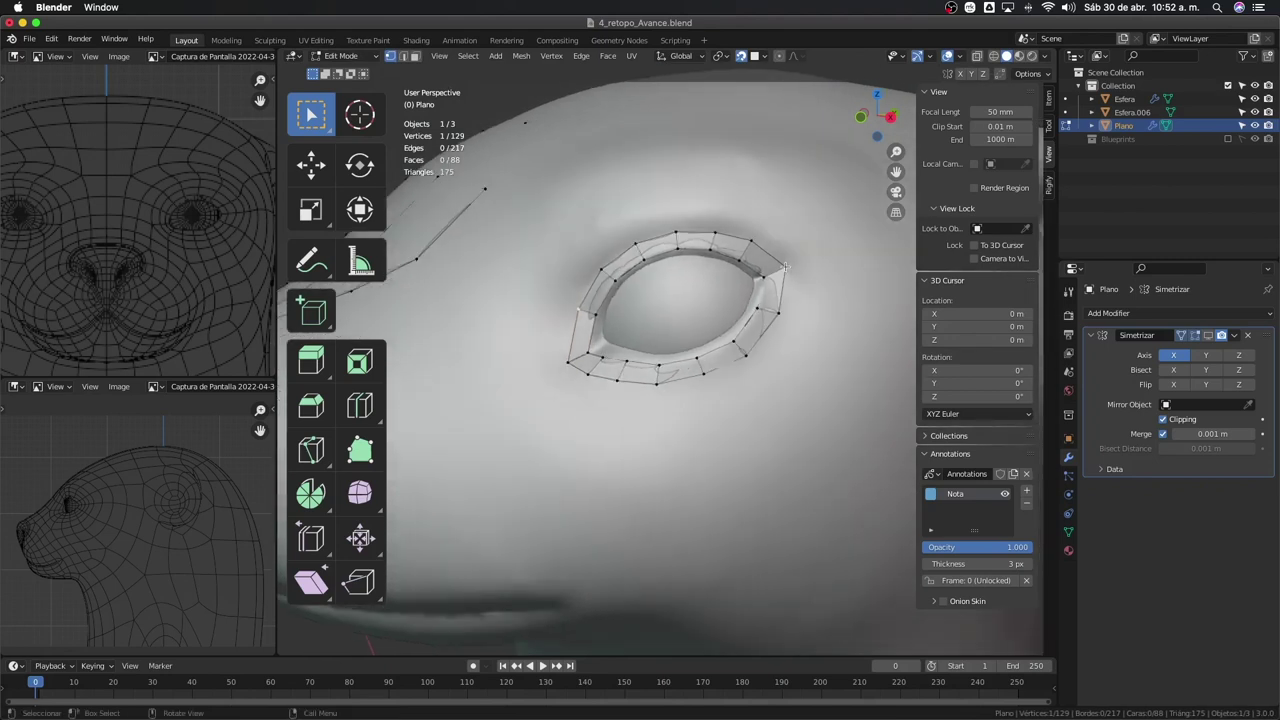
{"action": "left_click_drag", "start_coordinate": [785, 267], "coordinate": [789, 269]}
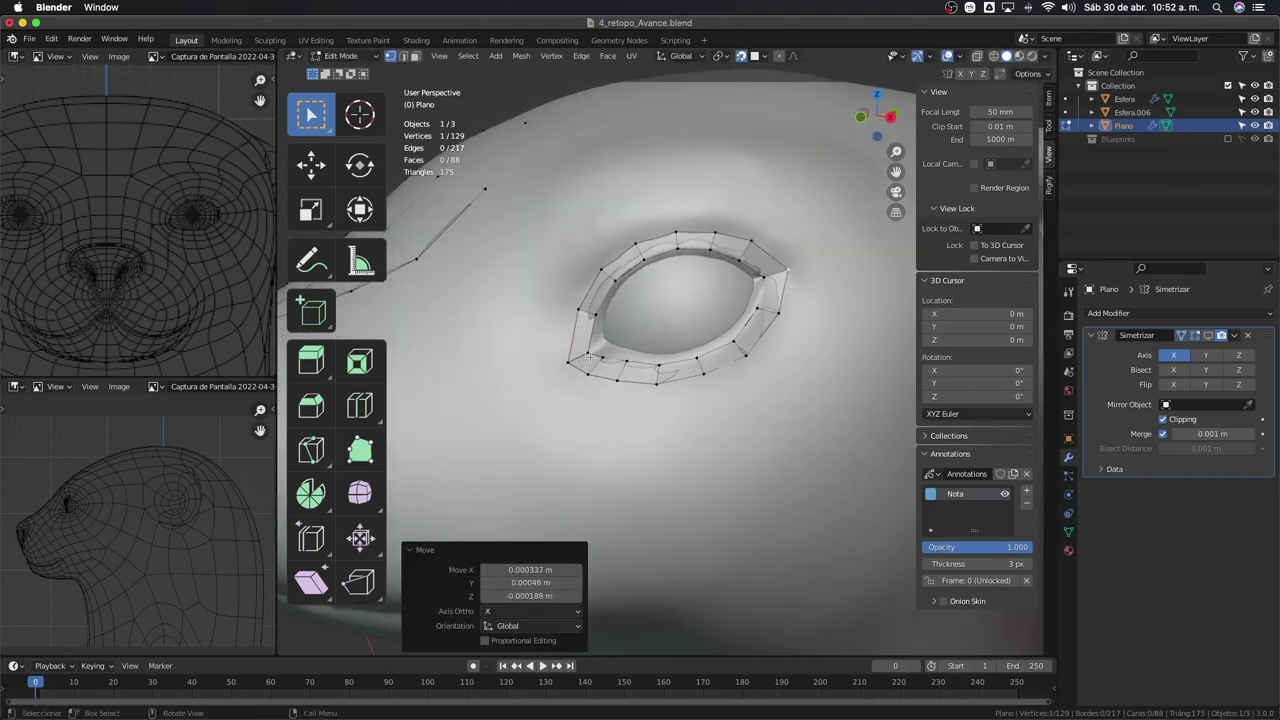
{"action": "middle_click_drag", "start_coordinate": [590, 357], "coordinate": [560, 345]}
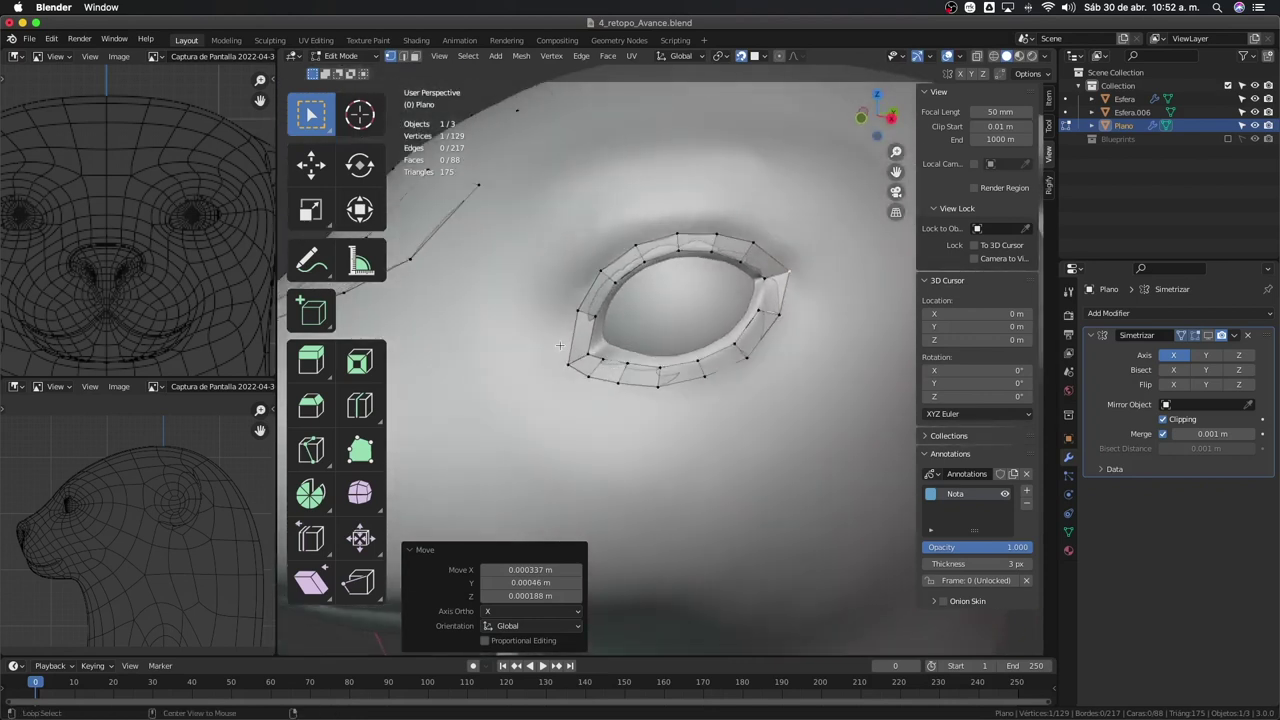
{"action": "left_click", "coordinate": [571, 350], "text": "alt"}
Extrude the outer eye loop in place and scale the new ring to 1.25
{"action": "key", "text": "e"}
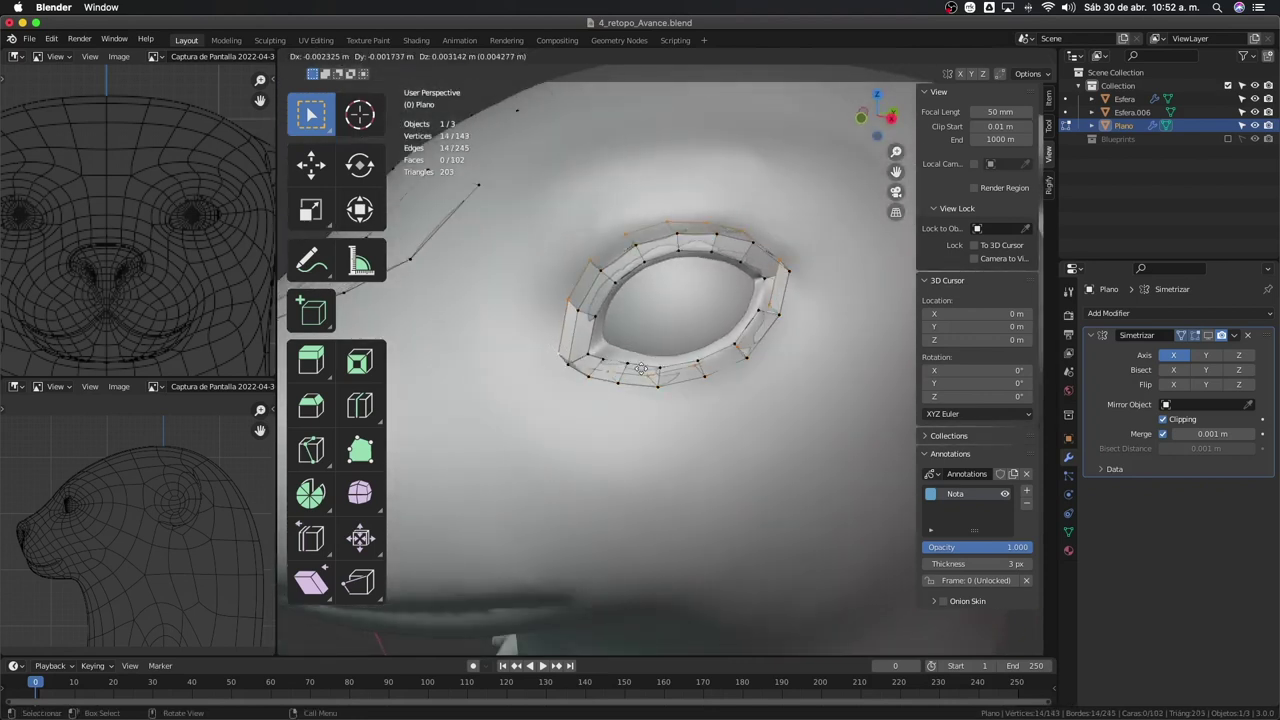
{"action": "right_click", "coordinate": [649, 378]}
{"action": "key", "text": "s"}
{"action": "left_click", "coordinate": [688, 440]}
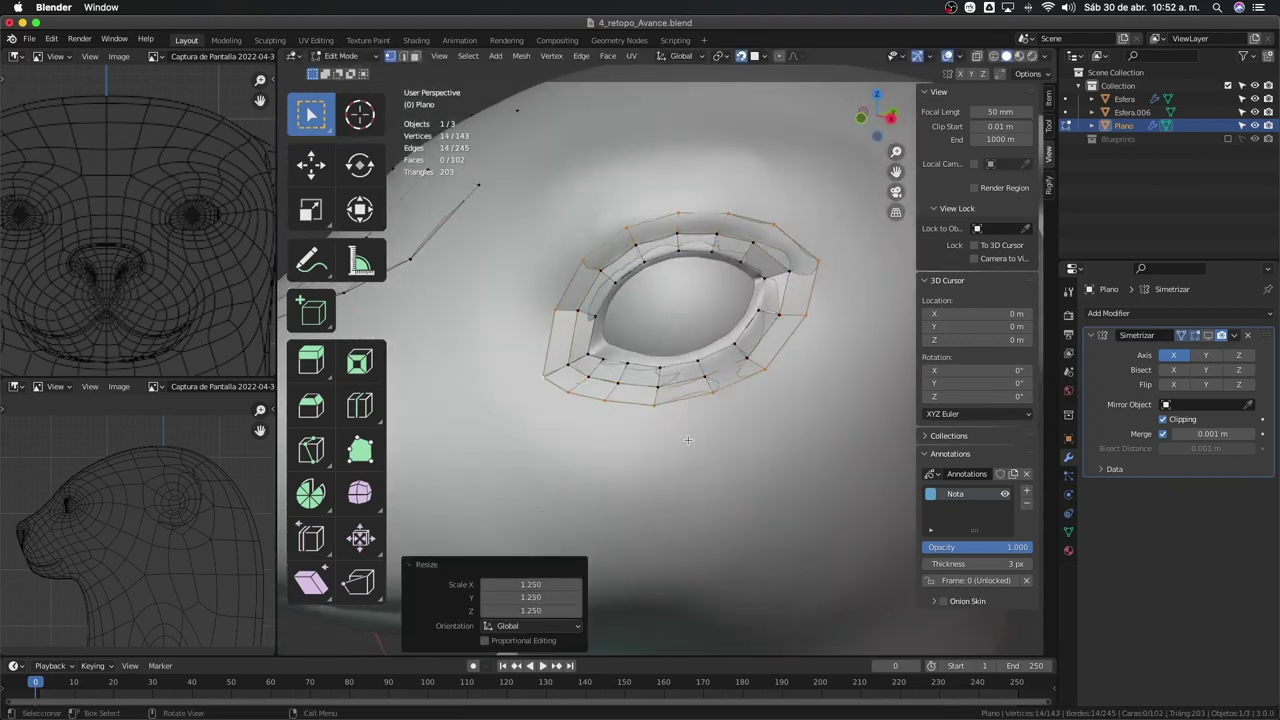
Move the top and right-side vertices of the new ring onto the head surface
{"action": "mouse_move", "coordinate": [581, 264]}
{"action": "left_mouse_down"}
{"action": "mouse_move", "coordinate": [627, 231]}
{"action": "mouse_move", "coordinate": [681, 217]}
{"action": "left_mouse_up"}
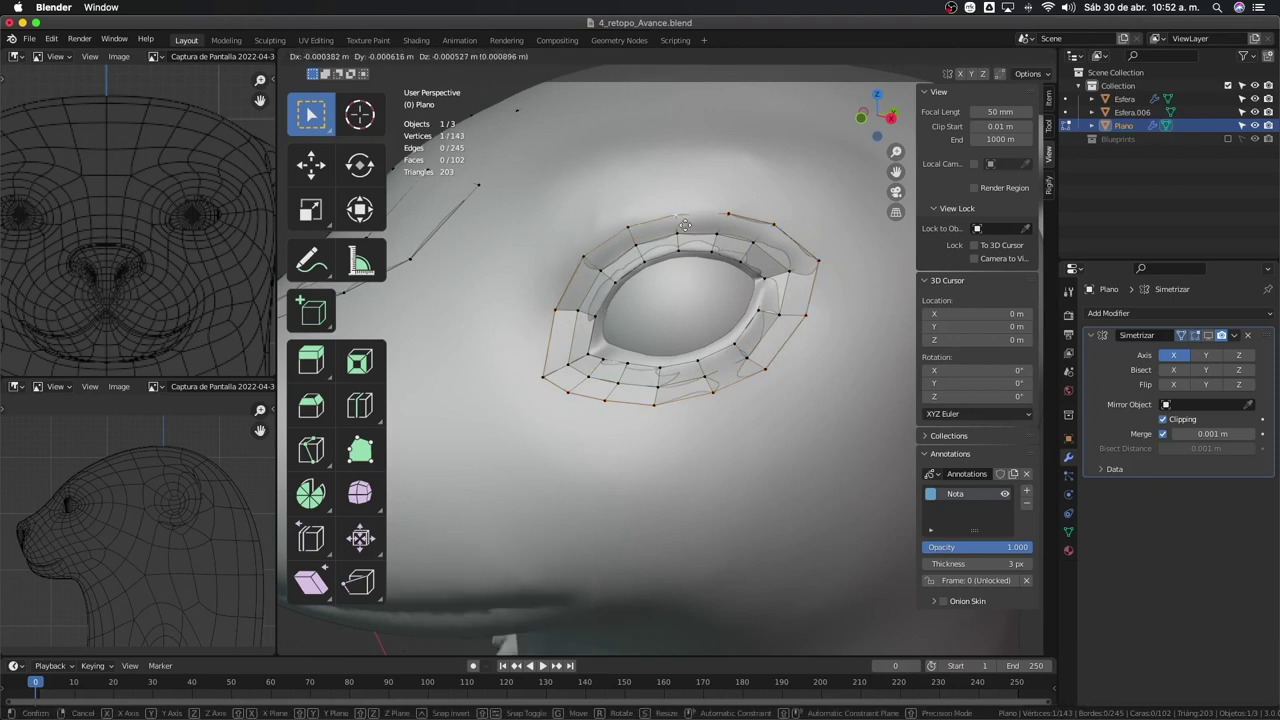
{"action": "left_click", "coordinate": [729, 212]}
{"action": "left_click", "coordinate": [736, 242]}
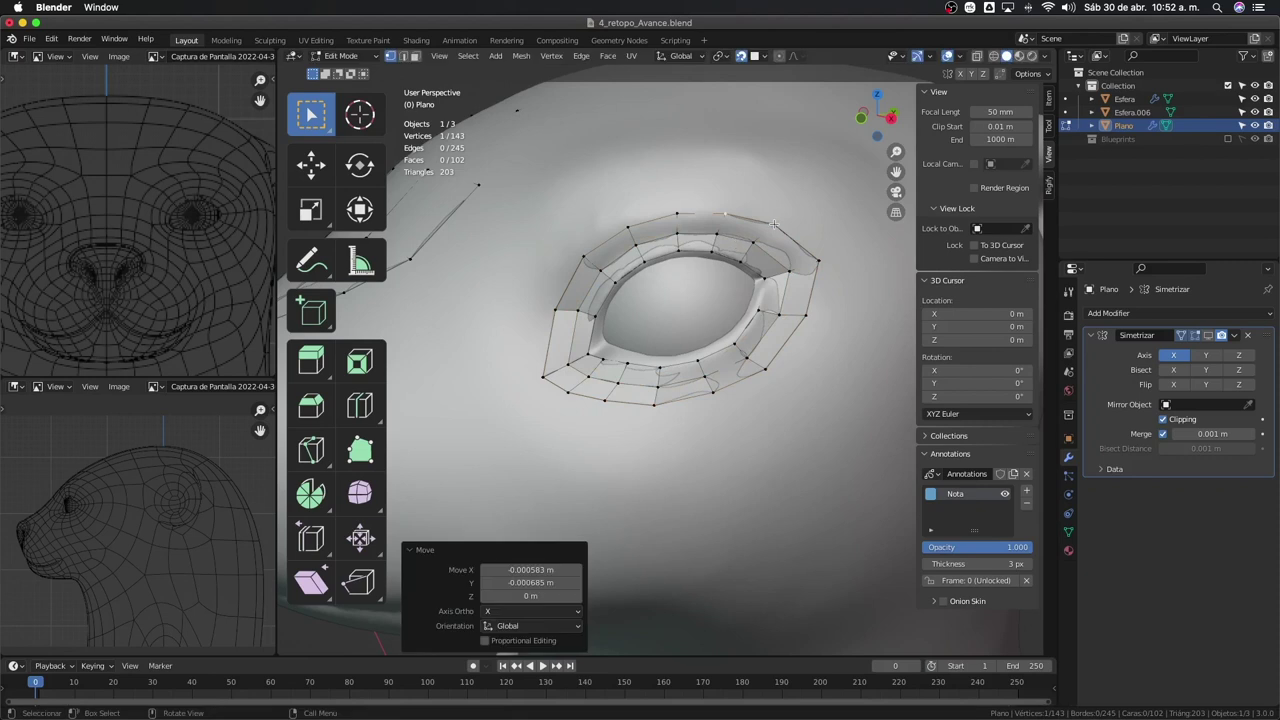
{"action": "key", "text": "g"}
{"action": "left_click", "coordinate": [787, 259]}
{"action": "left_click", "coordinate": [818, 264]}
{"action": "key", "text": "g"}
{"action": "left_click", "coordinate": [825, 281]}
{"action": "left_click", "coordinate": [806, 315]}
{"action": "key", "text": "g"}
{"action": "left_click", "coordinate": [805, 341]}
Fit the lower-right and bottom ring vertices to the head, then select the ring's outer edge loop
{"action": "left_click", "coordinate": [770, 370]}
{"action": "key", "text": "g"}
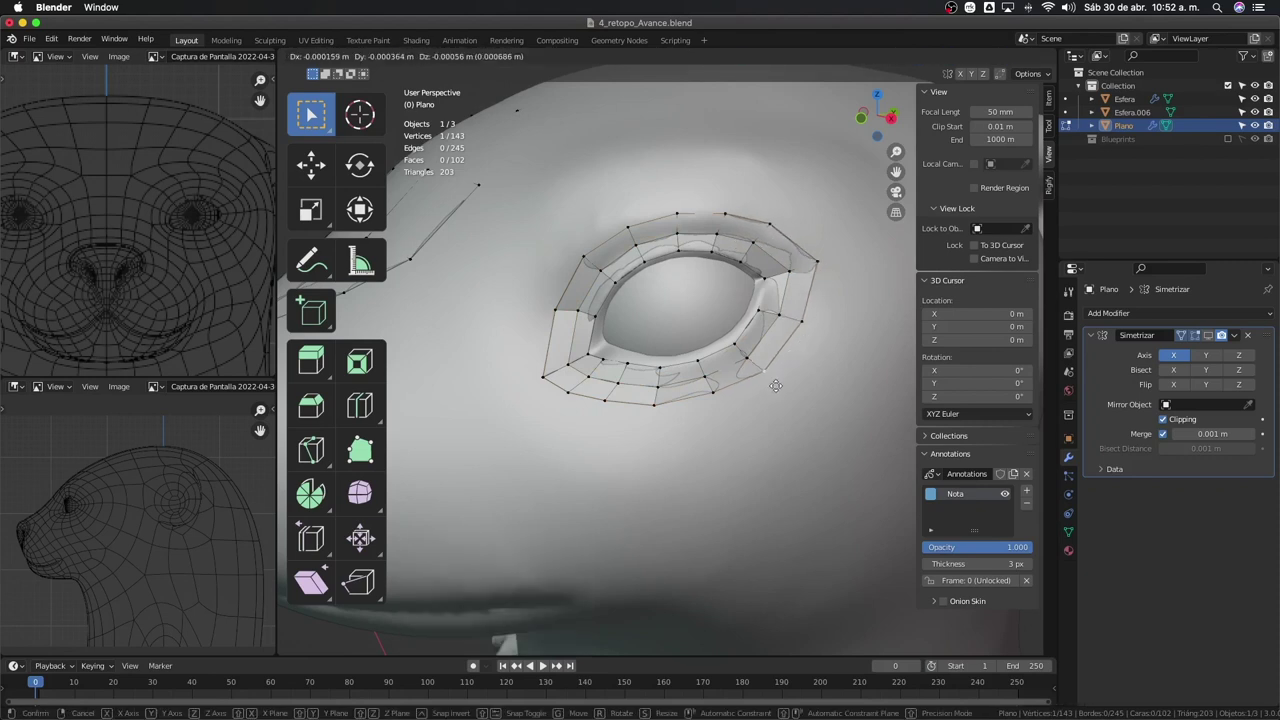
{"action": "left_click", "coordinate": [766, 374]}
{"action": "key", "text": "g"}
{"action": "left_click", "coordinate": [717, 394]}
{"action": "left_click", "coordinate": [717, 394]}
{"action": "key", "text": "g"}
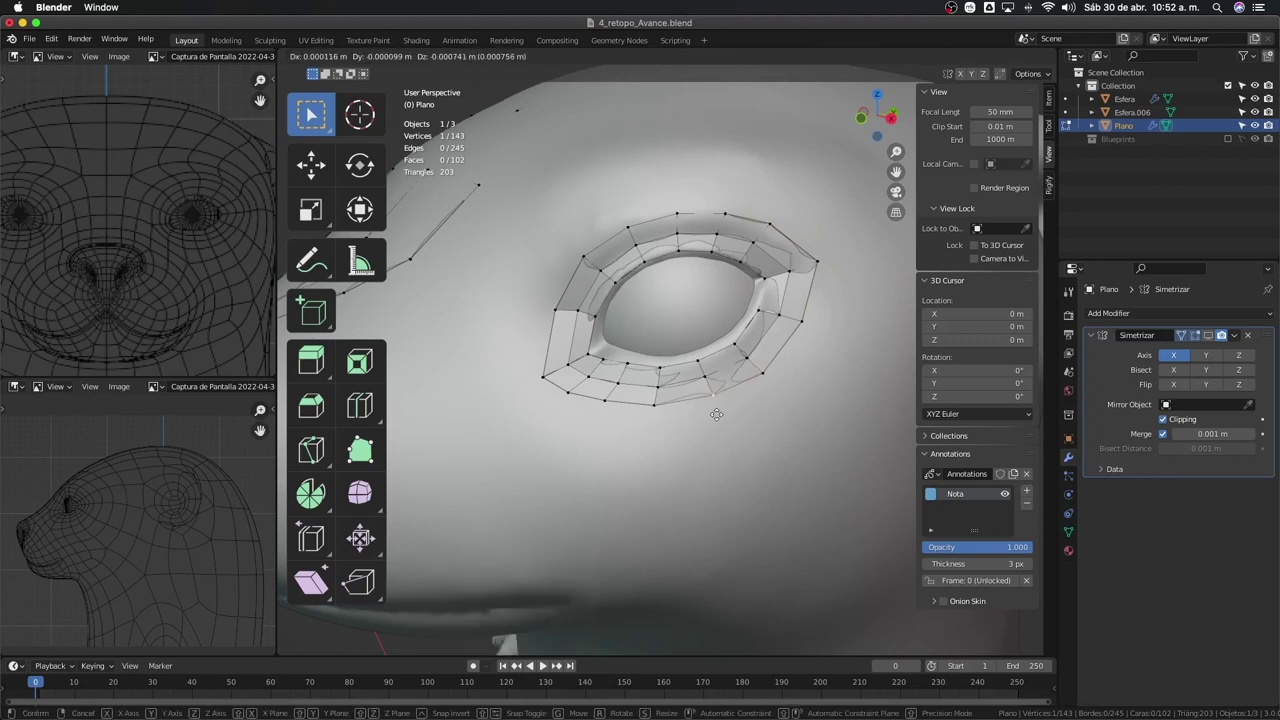
{"action": "left_click", "coordinate": [716, 414]}
{"action": "left_click", "coordinate": [645, 406]}
{"action": "key", "text": "g"}
{"action": "left_click", "coordinate": [646, 406]}
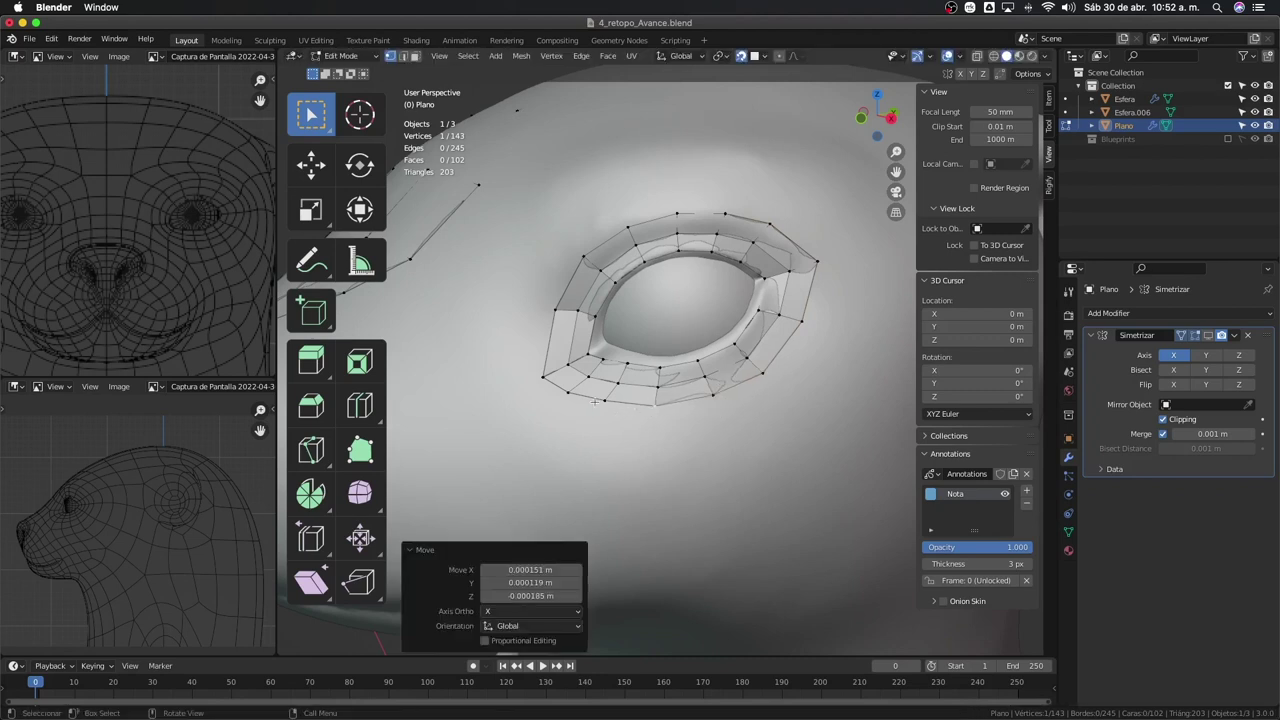
{"action": "left_click", "coordinate": [610, 428]}
{"action": "key", "text": "g"}
{"action": "left_click", "coordinate": [610, 428]}
{"action": "left_click", "coordinate": [540, 380]}
{"action": "key", "text": "g"}
{"action": "left_click", "coordinate": [540, 382]}
{"action": "mouse_move", "coordinate": [540, 382]}
{"action": "middle_mouse_down"}
{"action": "mouse_move", "coordinate": [630, 288]}
{"action": "mouse_move", "coordinate": [685, 335]}
{"action": "mouse_move", "coordinate": [692, 286]}
{"action": "middle_mouse_up"}
{"action": "left_click", "coordinate": [640, 268], "text": "alt"}
Extrude the outer loop in place into a third ring scaled to 1.555
{"action": "key", "text": "e"}
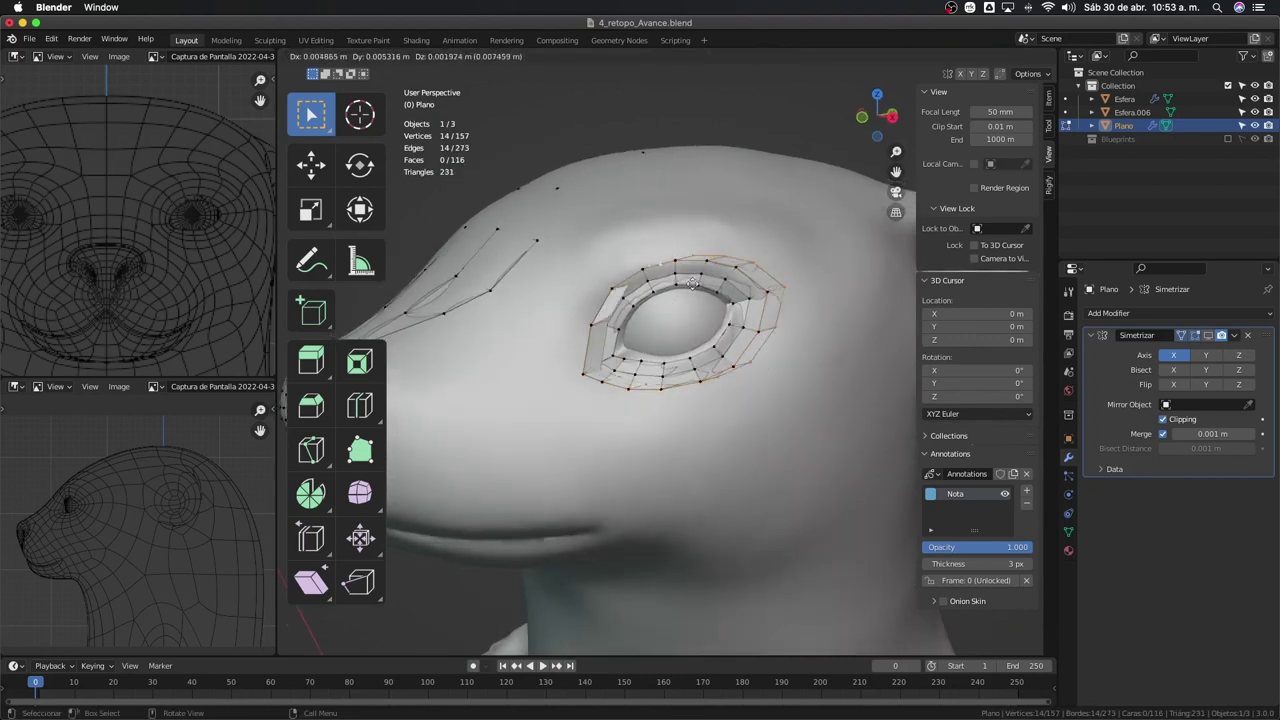
{"action": "right_click", "coordinate": [692, 284]}
{"action": "key", "text": "s"}
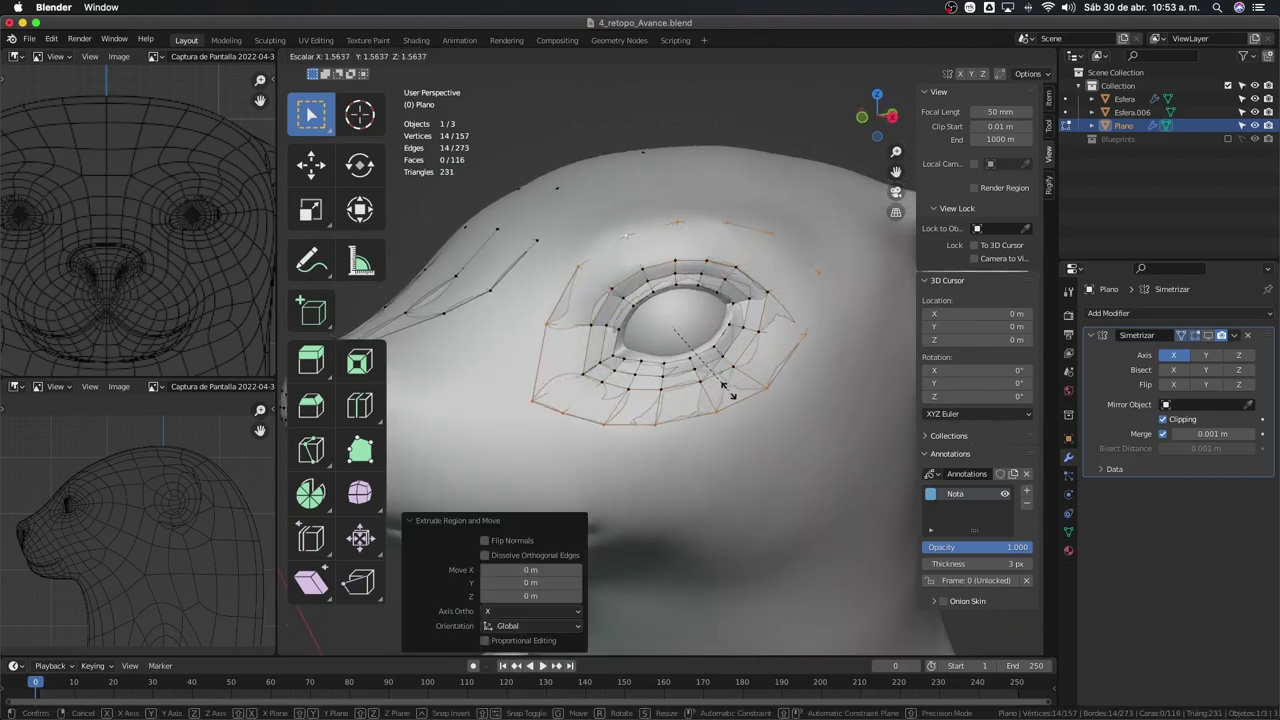
{"action": "left_click", "coordinate": [728, 393]}
{"action": "middle_click_drag", "start_coordinate": [728, 393], "coordinate": [690, 325]}
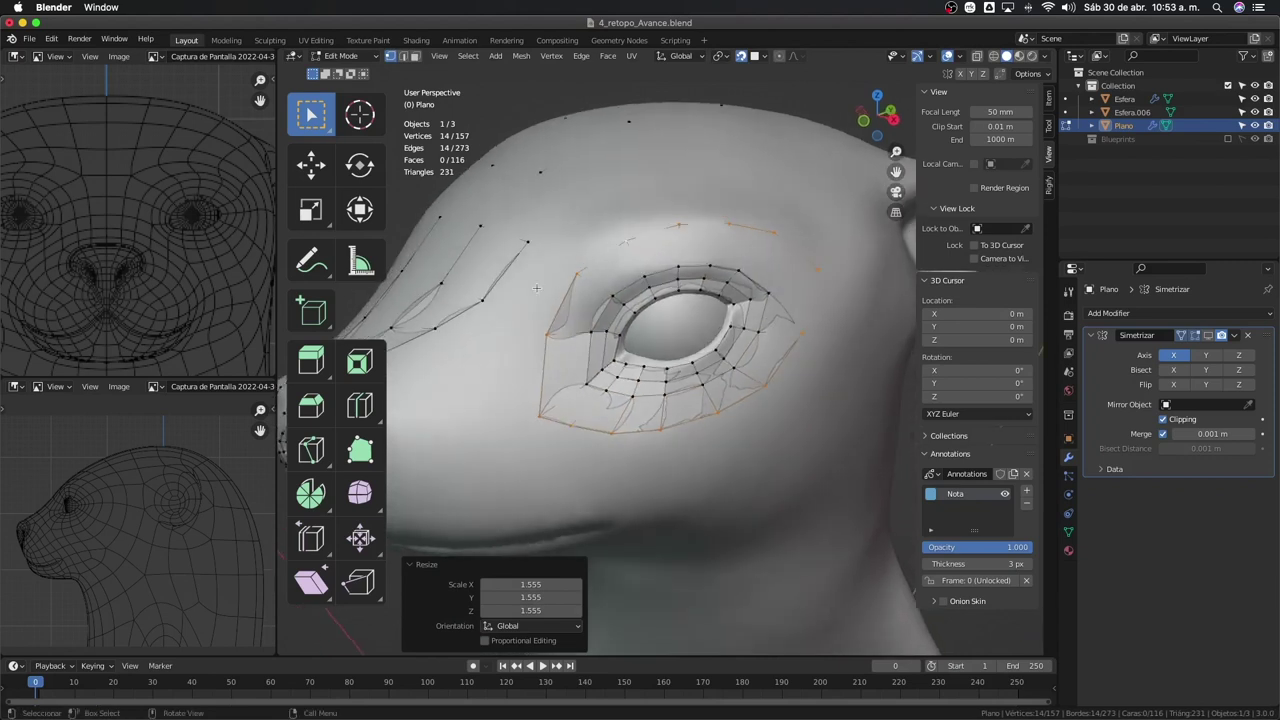
Reshape the upper vertices of the new ring along the brow, edge-sliding one into place
{"action": "left_click", "coordinate": [576, 275]}
{"action": "key", "text": "g"}
{"action": "left_click", "coordinate": [572, 256]}
{"action": "left_click", "coordinate": [626, 241]}
{"action": "key", "text": "g"}
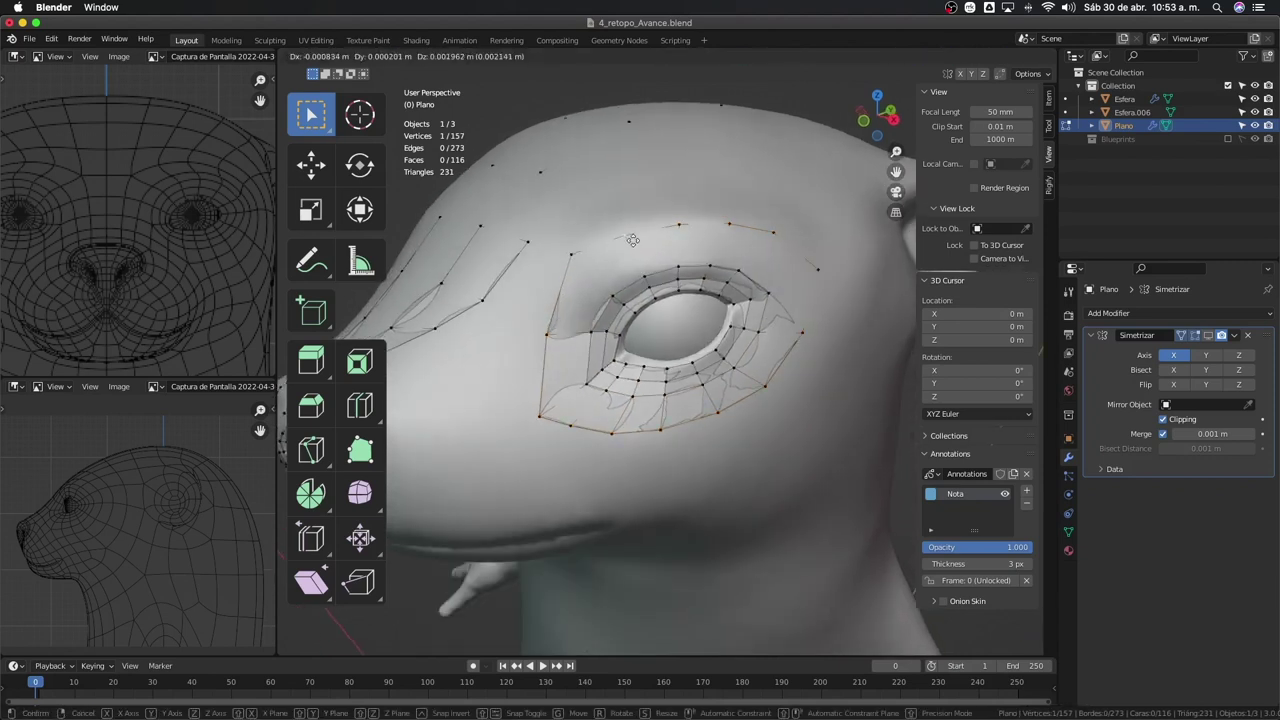
{"action": "left_click", "coordinate": [629, 232]}
{"action": "key", "text": "g"}
{"action": "left_click", "coordinate": [682, 222]}
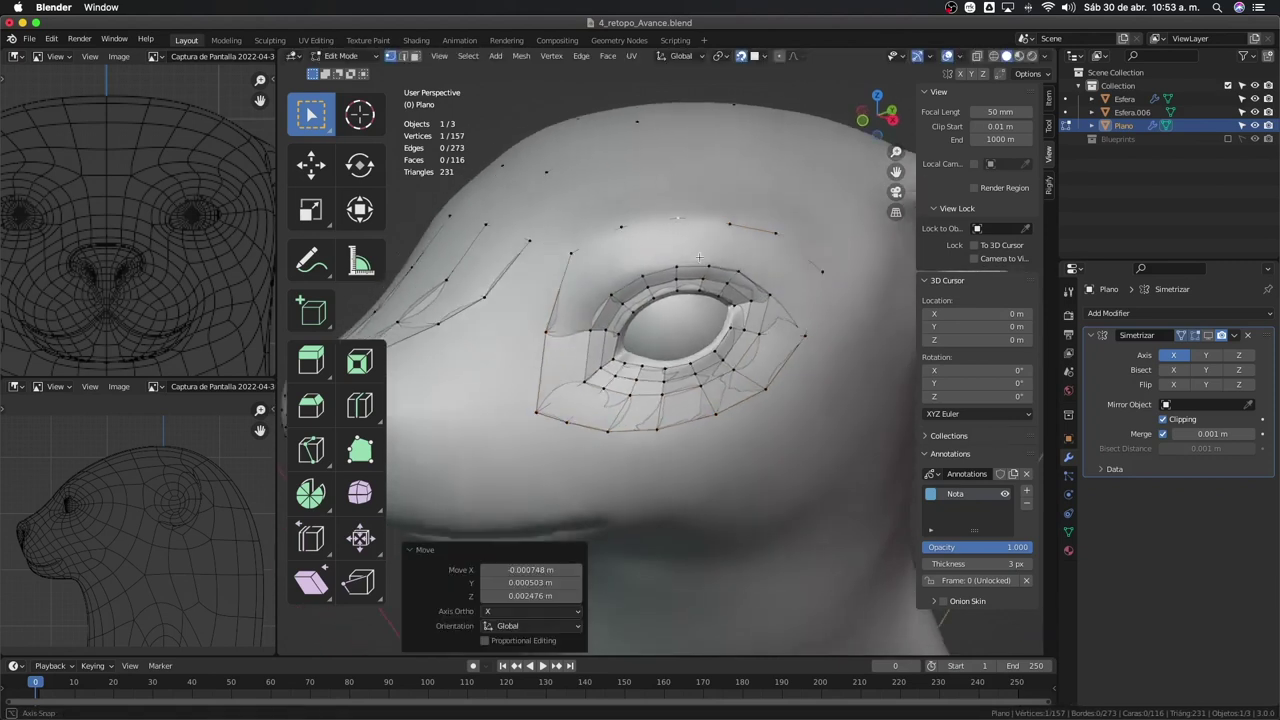
{"action": "mouse_move", "coordinate": [682, 222]}
{"action": "middle_mouse_down"}
{"action": "mouse_move", "coordinate": [728, 227]}
{"action": "mouse_move", "coordinate": [726, 253]}
{"action": "middle_mouse_up"}
{"action": "key", "text": "g"}
{"action": "left_click", "coordinate": [728, 228]}
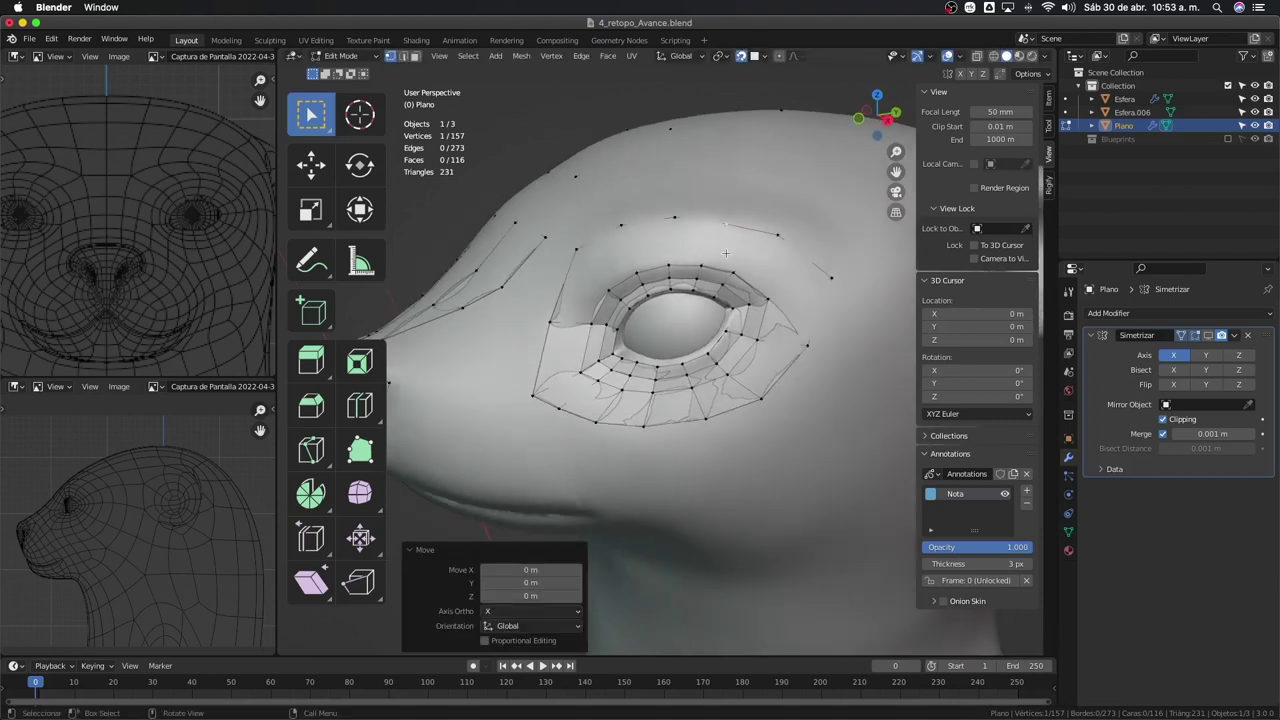
{"action": "key", "text": "g"}
{"action": "left_click", "coordinate": [777, 242]}
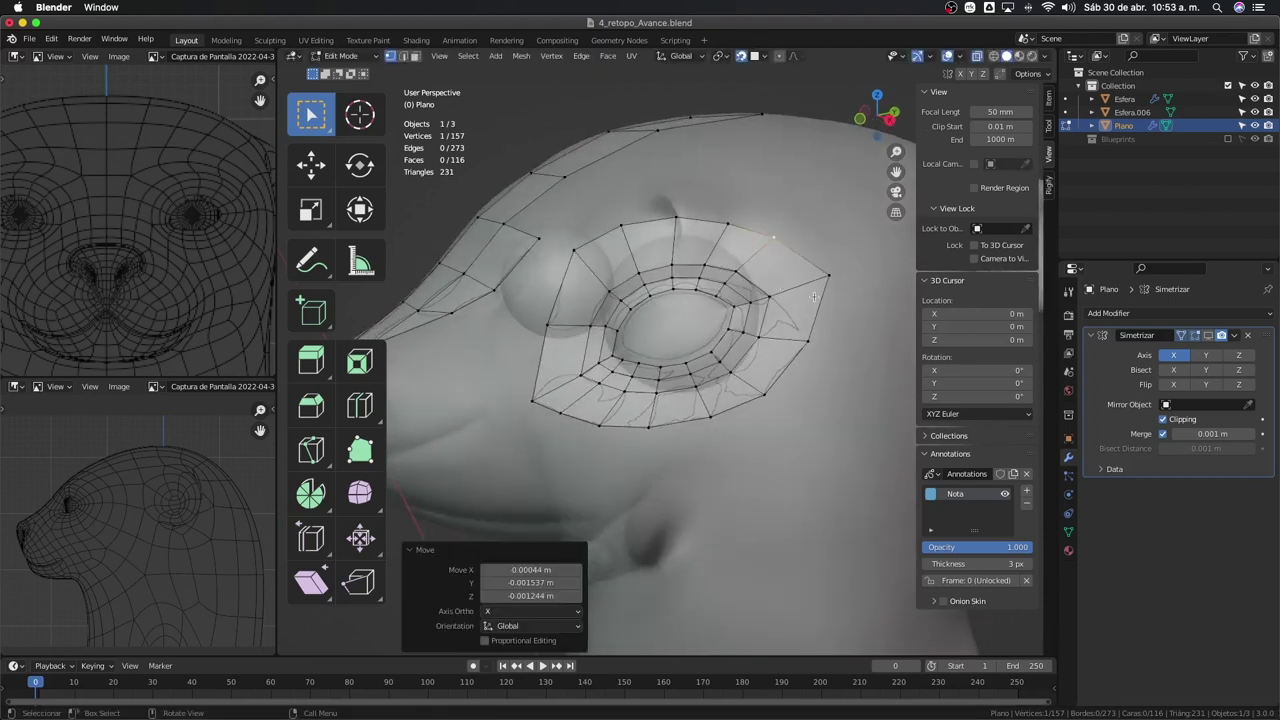
{"action": "left_click", "coordinate": [721, 287], "text": "shift"}
{"action": "key", "text": "g"}
{"action": "key", "text": "g"}
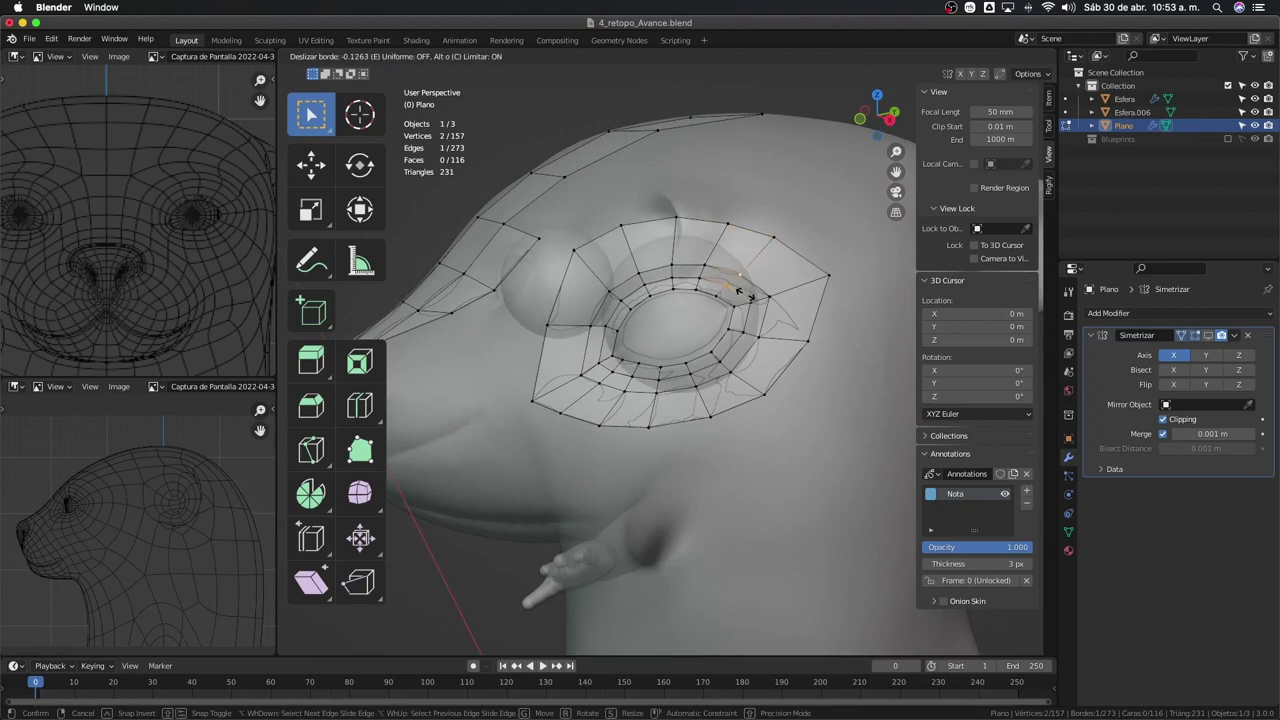
{"action": "left_click", "coordinate": [744, 293]}
Move the right-side and lower outer-ring vertices down around the eye socket
{"action": "mouse_move", "coordinate": [744, 293]}
{"action": "middle_mouse_down"}
{"action": "mouse_move", "coordinate": [790, 272]}
{"action": "mouse_move", "coordinate": [806, 314]}
{"action": "mouse_move", "coordinate": [790, 415]}
{"action": "middle_mouse_up"}
{"action": "left_click", "coordinate": [790, 272]}
{"action": "key", "text": "g"}
{"action": "left_click", "coordinate": [810, 331]}
{"action": "key", "text": "g"}
{"action": "left_click", "coordinate": [800, 370]}
{"action": "key", "text": "g"}
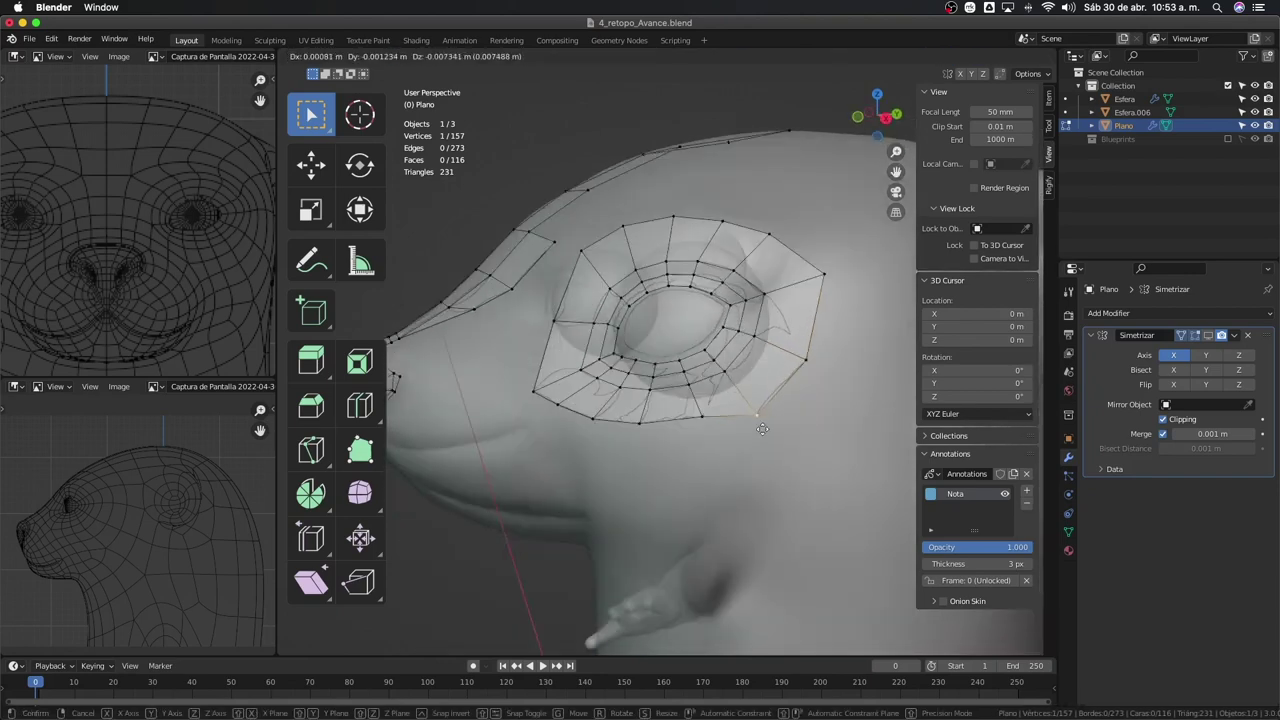
{"action": "left_click", "coordinate": [764, 430]}
{"action": "key", "text": "g"}
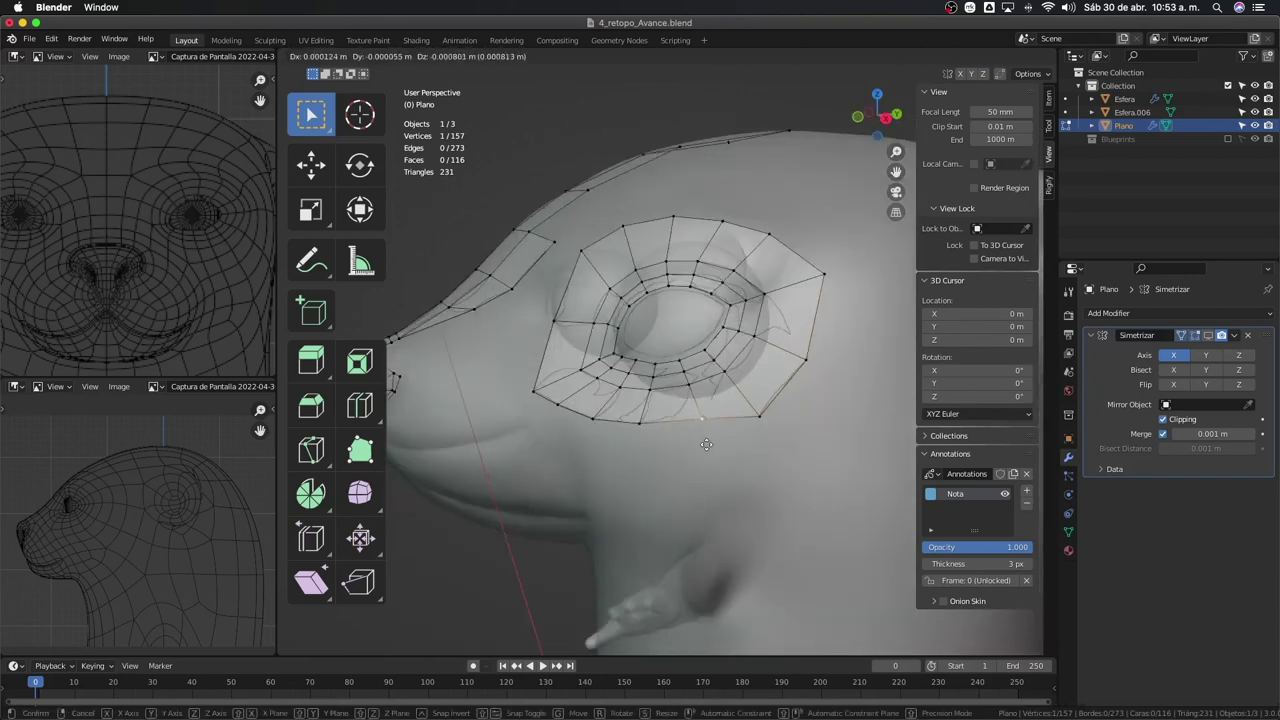
{"action": "left_click", "coordinate": [688, 427]}
Shift the lower ring vertices leftward onto the head surface
{"action": "middle_click_drag", "start_coordinate": [688, 427], "coordinate": [684, 430]}
{"action": "key", "text": "g"}
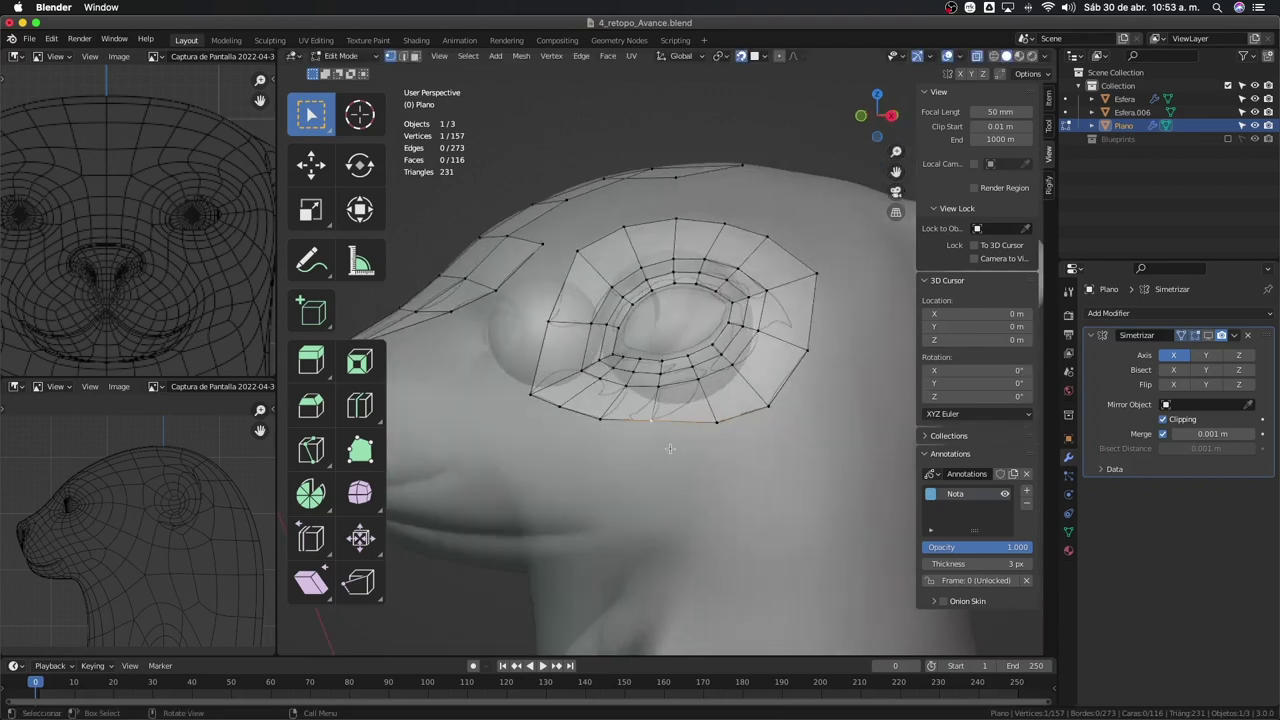
{"action": "left_click", "coordinate": [618, 438]}
{"action": "key", "text": "g"}
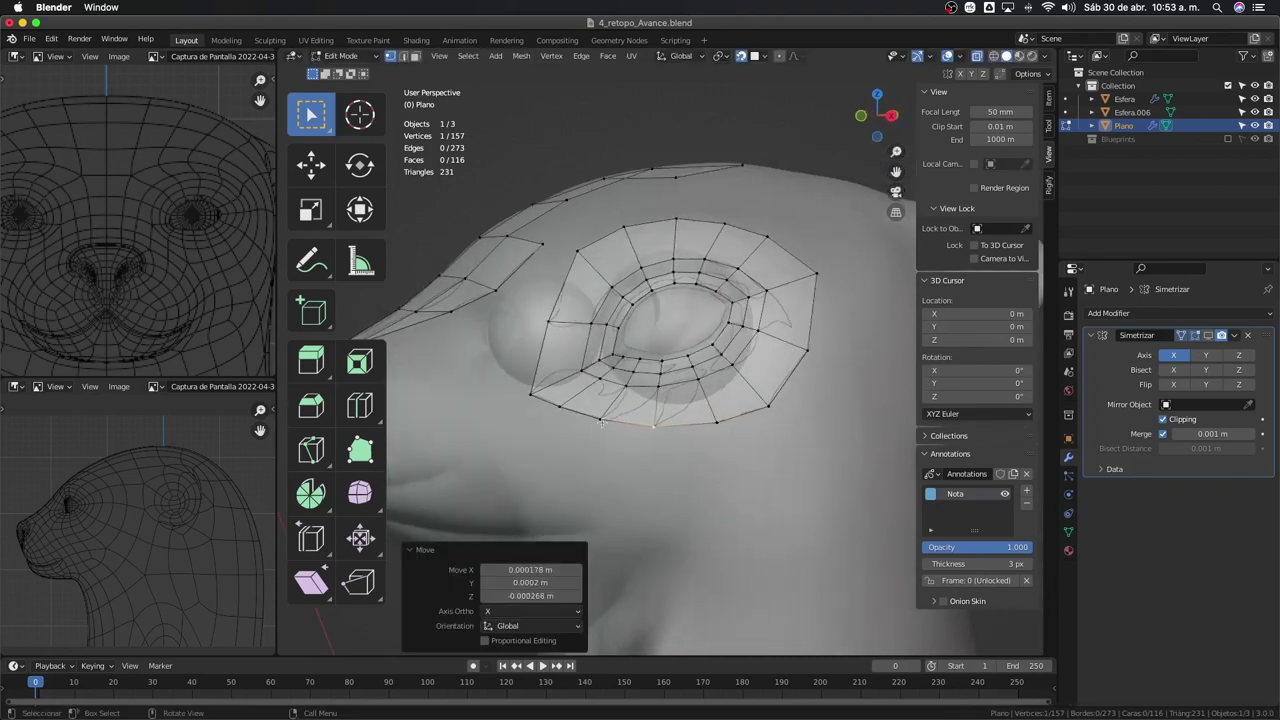
{"action": "left_click", "coordinate": [598, 419]}
{"action": "key", "text": "g"}
{"action": "left_click", "coordinate": [572, 392]}
{"action": "key", "text": "g"}
{"action": "left_click", "coordinate": [531, 392]}
Nudge the lower-left and cheek vertices into place and select the Annotate tool
{"action": "key", "text": "g"}
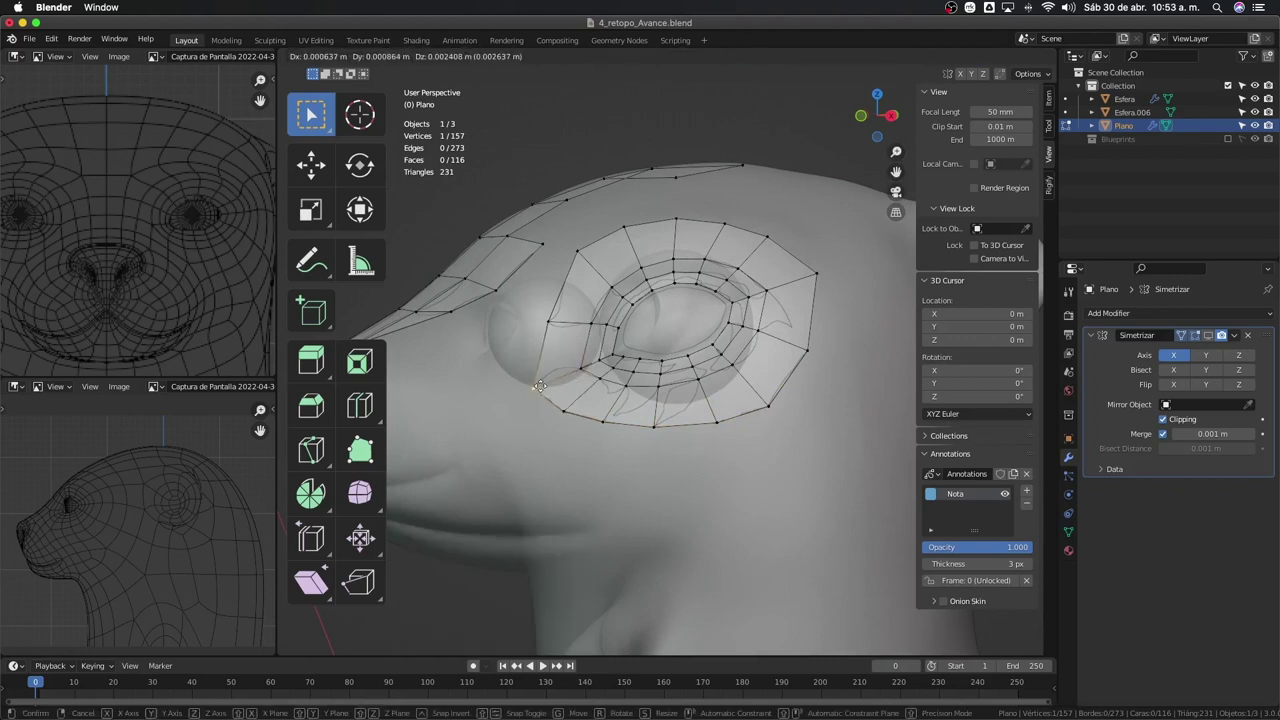
{"action": "left_click", "coordinate": [537, 385]}
{"action": "left_click", "coordinate": [548, 322]}
{"action": "key", "text": "g"}
{"action": "left_click", "coordinate": [551, 325]}
{"action": "middle_click_drag", "start_coordinate": [551, 325], "coordinate": [770, 347]}
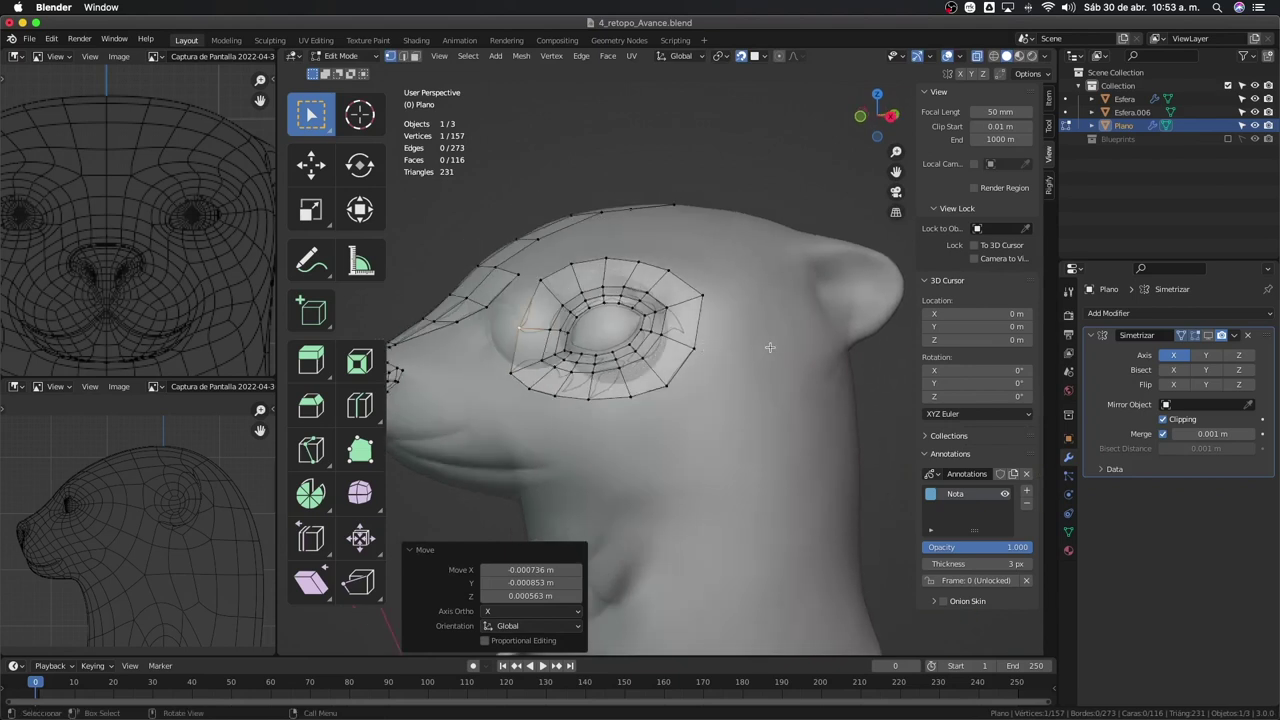
{"action": "left_click", "coordinate": [310, 260]}
Sketch vertical guide strokes above the head and cross them with two horizontal lines into a grid
{"action": "left_click_drag", "start_coordinate": [684, 232], "coordinate": [713, 224]}
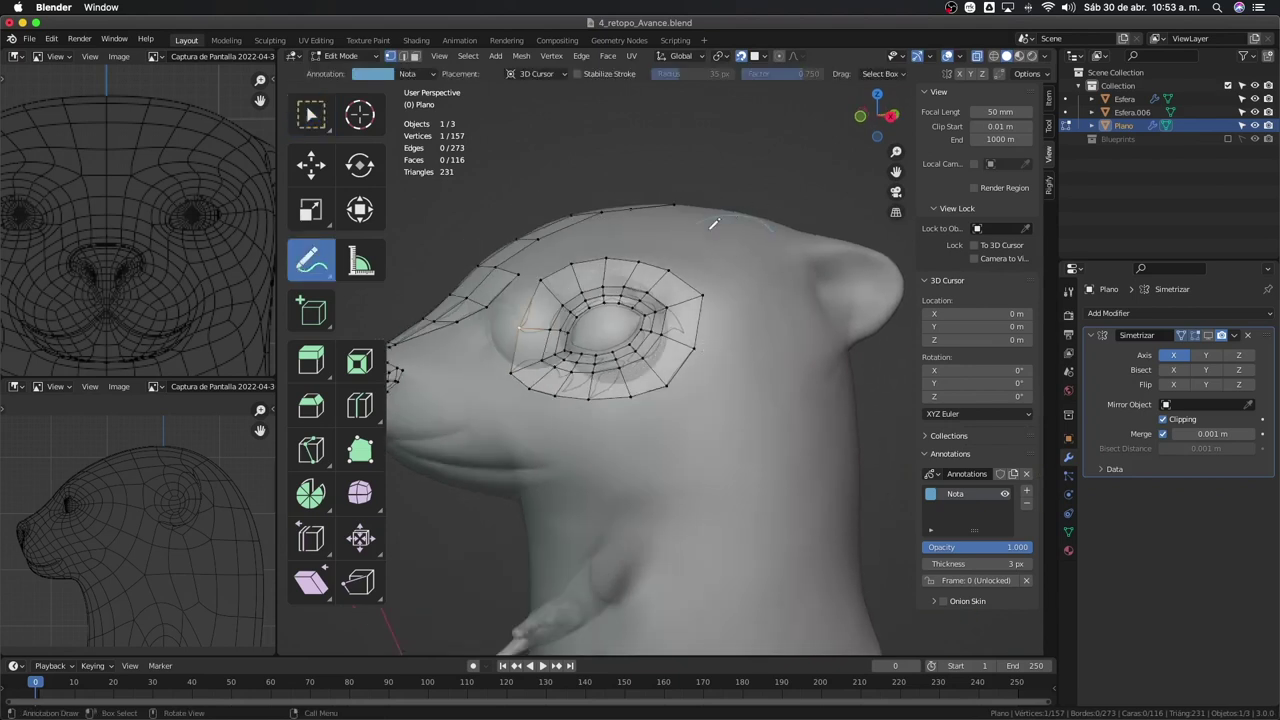
{"action": "mouse_move", "coordinate": [684, 170]}
{"action": "left_mouse_down"}
{"action": "mouse_move", "coordinate": [684, 210]}
{"action": "mouse_move", "coordinate": [709, 212]}
{"action": "left_mouse_up"}
{"action": "mouse_move", "coordinate": [732, 165]}
{"action": "left_mouse_down"}
{"action": "mouse_move", "coordinate": [732, 212]}
{"action": "mouse_move", "coordinate": [757, 182]}
{"action": "mouse_move", "coordinate": [757, 212]}
{"action": "left_mouse_up"}
{"action": "left_click_drag", "start_coordinate": [777, 168], "coordinate": [784, 295]}
{"action": "left_click_drag", "start_coordinate": [671, 167], "coordinate": [670, 210]}
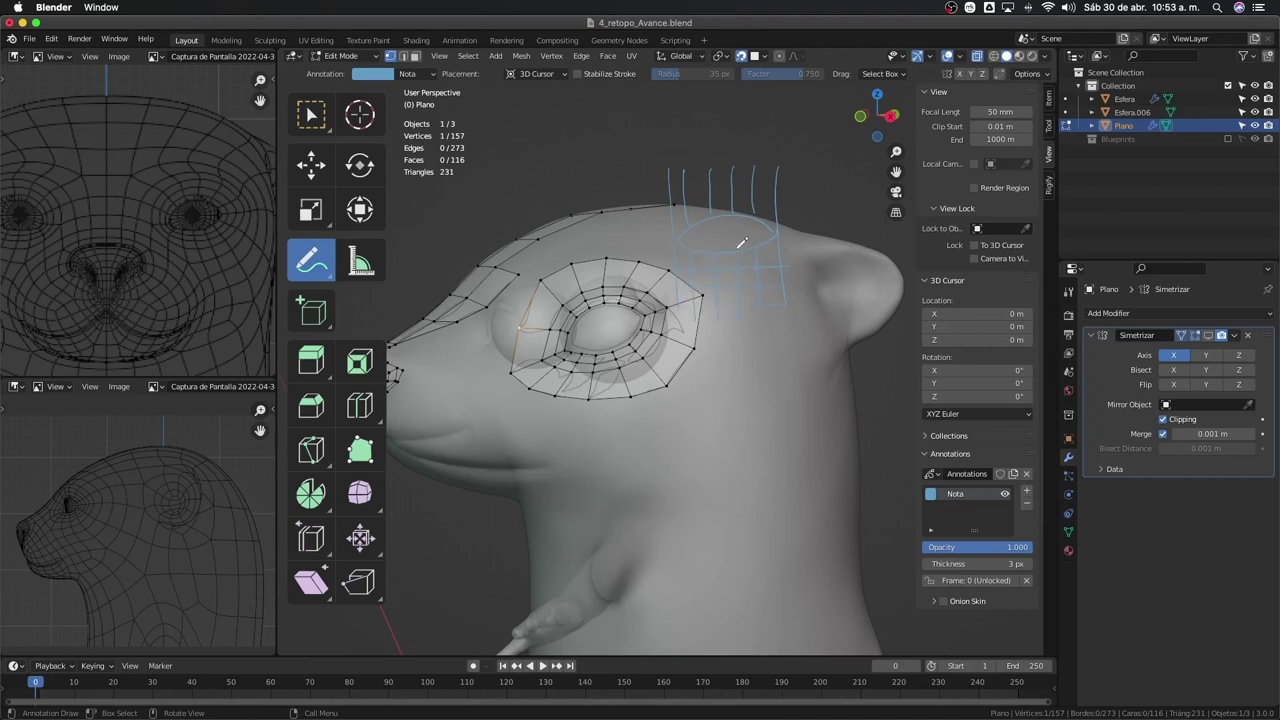
{"action": "mouse_move", "coordinate": [670, 206]}
{"action": "left_mouse_down"}
{"action": "mouse_move", "coordinate": [783, 204]}
{"action": "mouse_move", "coordinate": [788, 188]}
{"action": "left_mouse_up"}
{"action": "left_click_drag", "start_coordinate": [665, 172], "coordinate": [792, 170]}
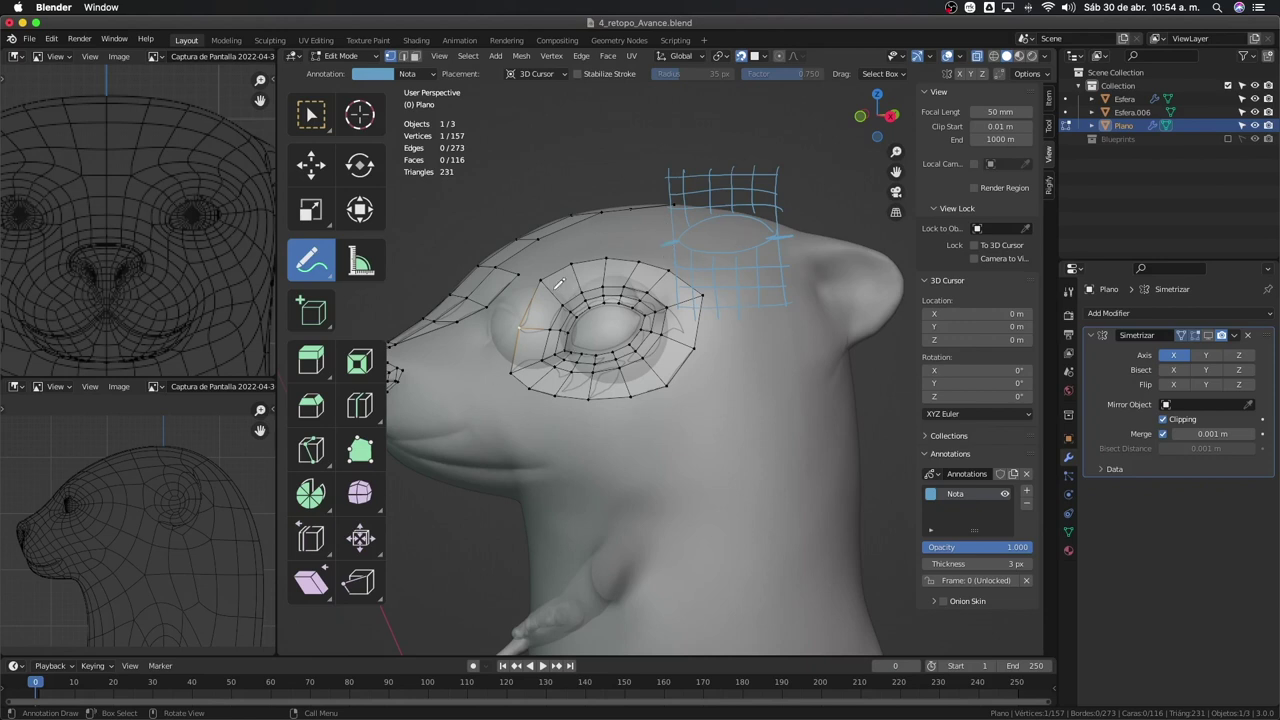
Delete the Nota annotation layer to clear the blue guide sketch around the eye
{"action": "left_click_drag", "start_coordinate": [676, 339], "coordinate": [631, 295]}
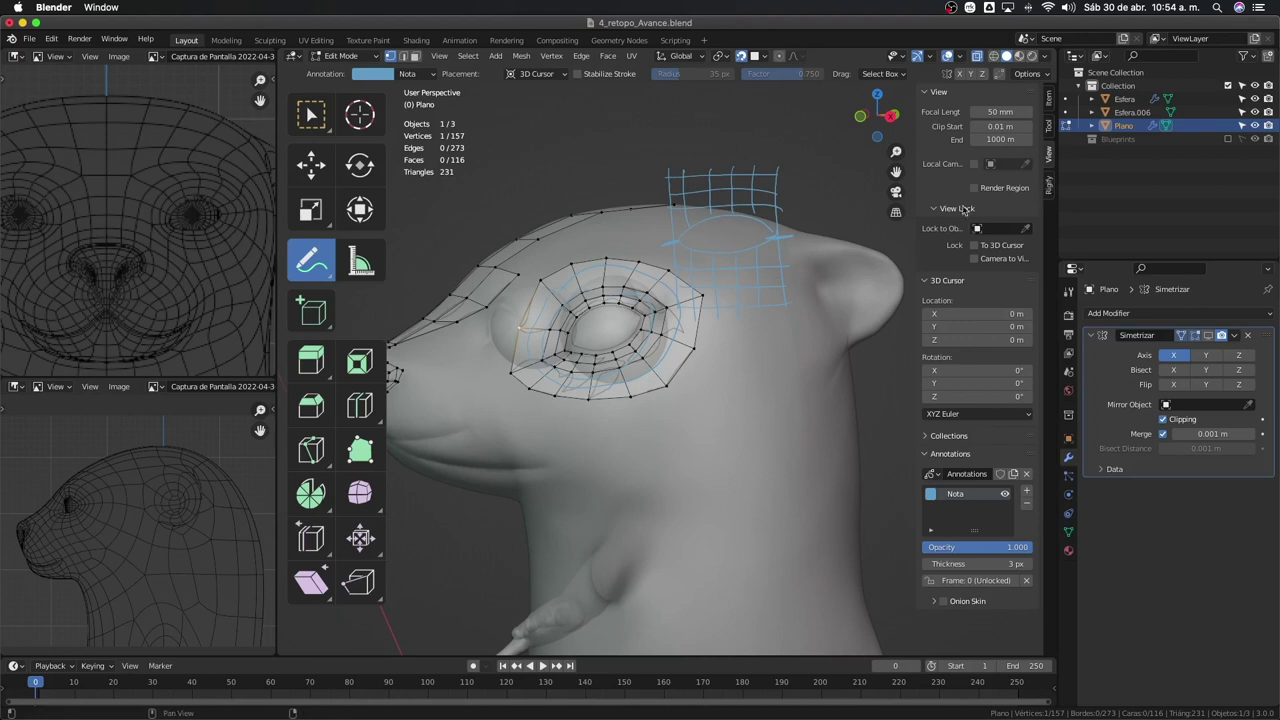
{"action": "left_click", "coordinate": [1052, 188]}
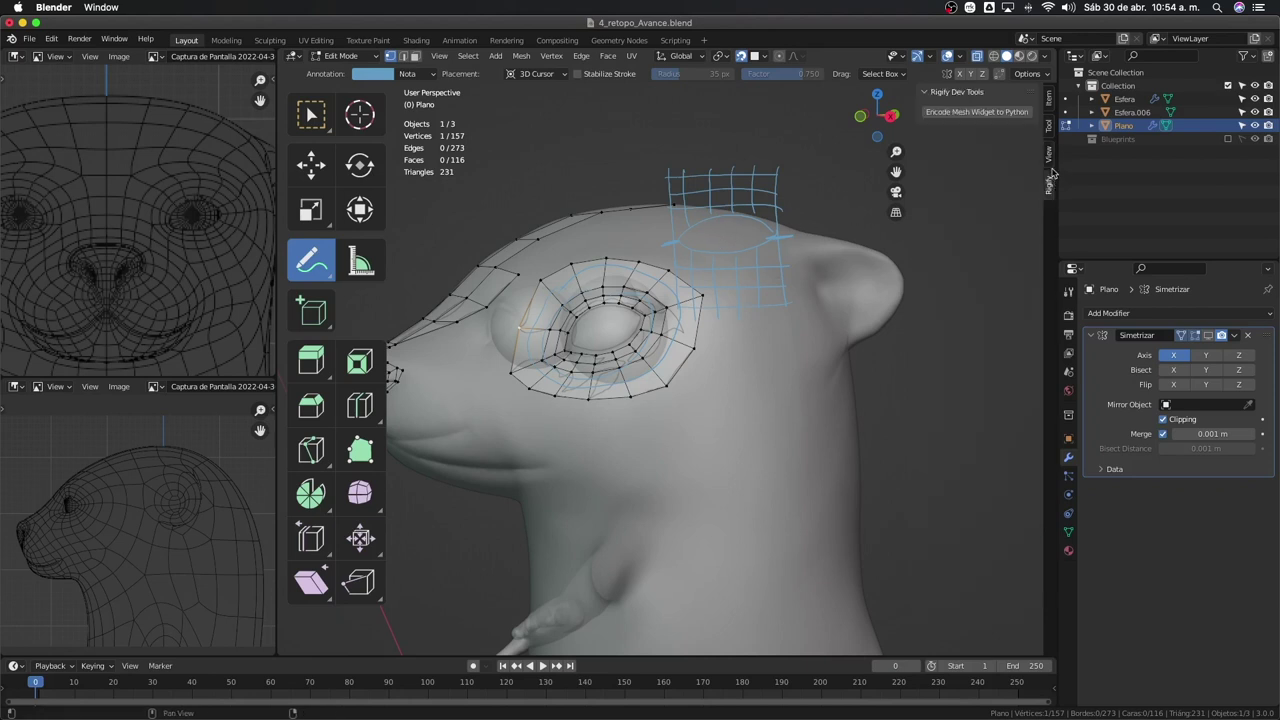
{"action": "left_click", "coordinate": [1052, 160]}
{"action": "left_click", "coordinate": [1026, 503]}
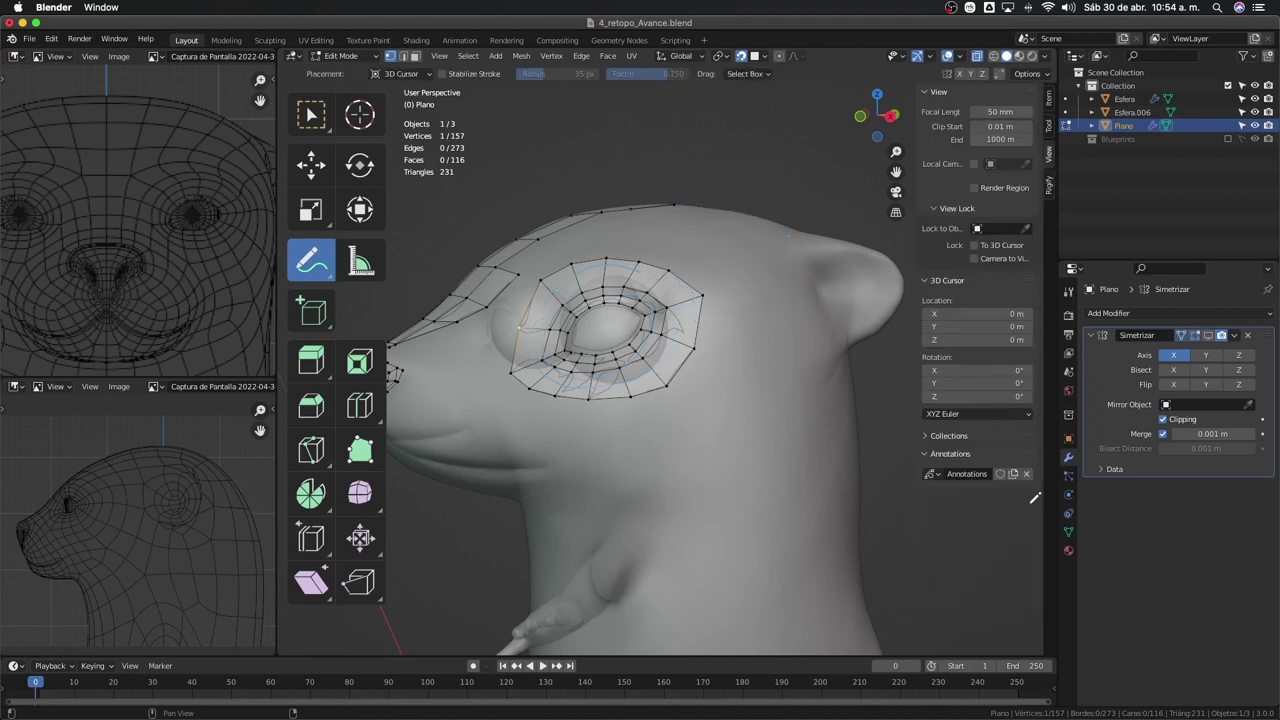
Switch the sidebar to the Item tab and orbit toward a frontal view of the head
{"action": "left_click", "coordinate": [1049, 96]}
{"action": "scroll", "coordinate": [660, 360], "scroll_direction": "up", "scroll_amount": 1}
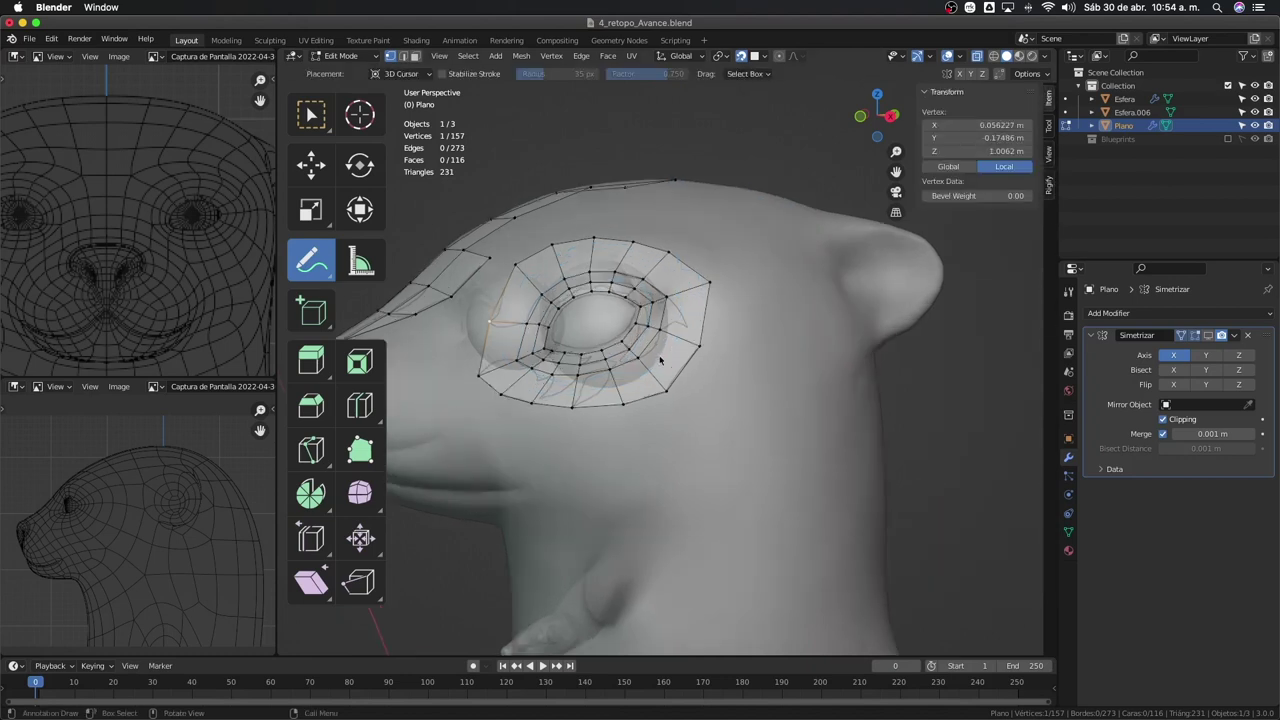
{"action": "mouse_move", "coordinate": [485, 278]}
{"action": "middle_mouse_down"}
{"action": "mouse_move", "coordinate": [615, 342]}
{"action": "mouse_move", "coordinate": [611, 319]}
{"action": "mouse_move", "coordinate": [578, 334]}
{"action": "middle_mouse_up"}
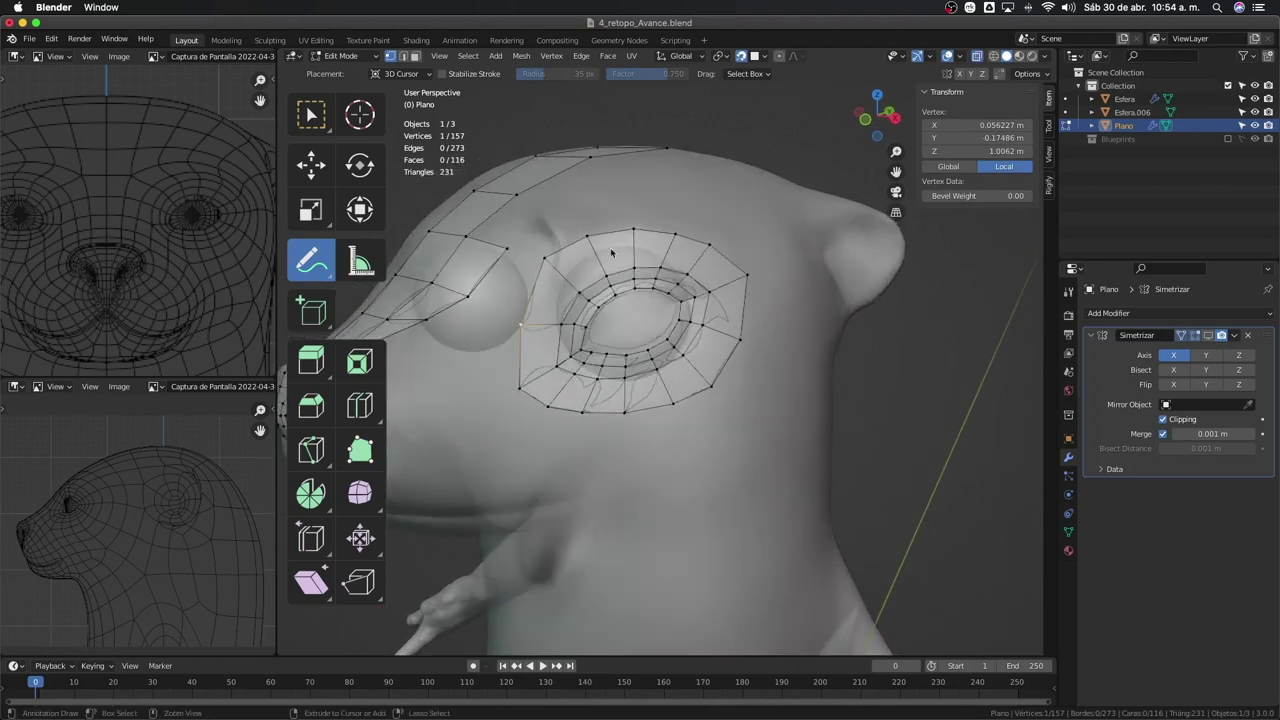
Add a centred edge loop around the eye ring with Ctrl+R
{"action": "key", "text": "ctrl+r"}
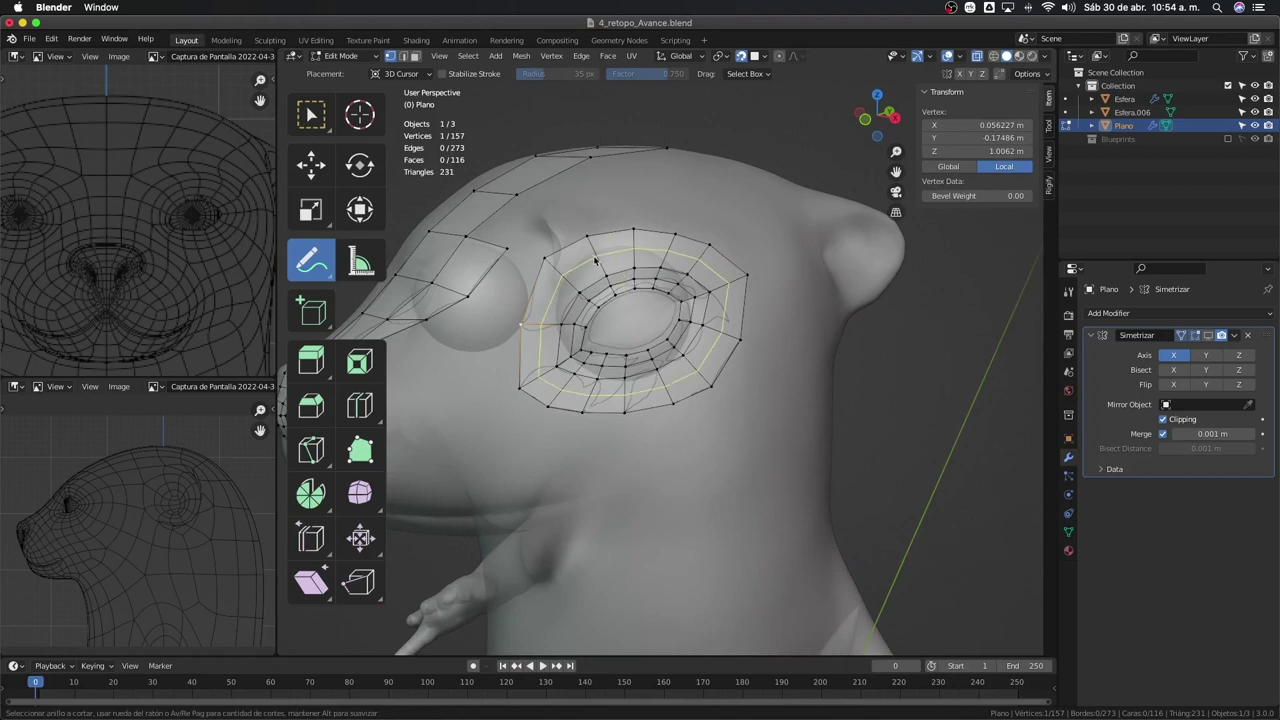
{"action": "left_click", "coordinate": [594, 259]}
{"action": "right_click", "coordinate": [594, 259]}
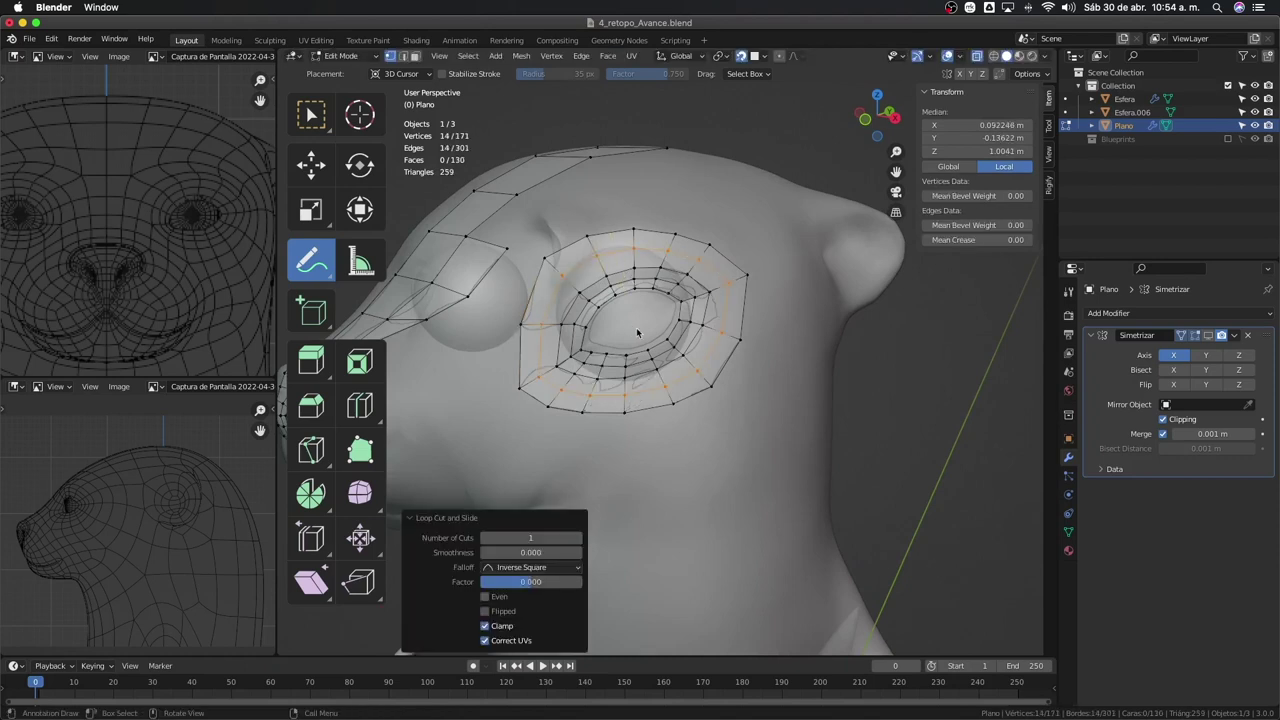
{"action": "key", "text": "g"}
{"action": "left_click", "coordinate": [683, 368]}
{"action": "mouse_move", "coordinate": [683, 368]}
{"action": "middle_mouse_down"}
{"action": "mouse_move", "coordinate": [628, 370]}
{"action": "mouse_move", "coordinate": [677, 372]}
{"action": "mouse_move", "coordinate": [630, 305]}
{"action": "middle_mouse_up"}
{"action": "scroll", "coordinate": [580, 265], "scroll_direction": "up", "scroll_amount": 3}
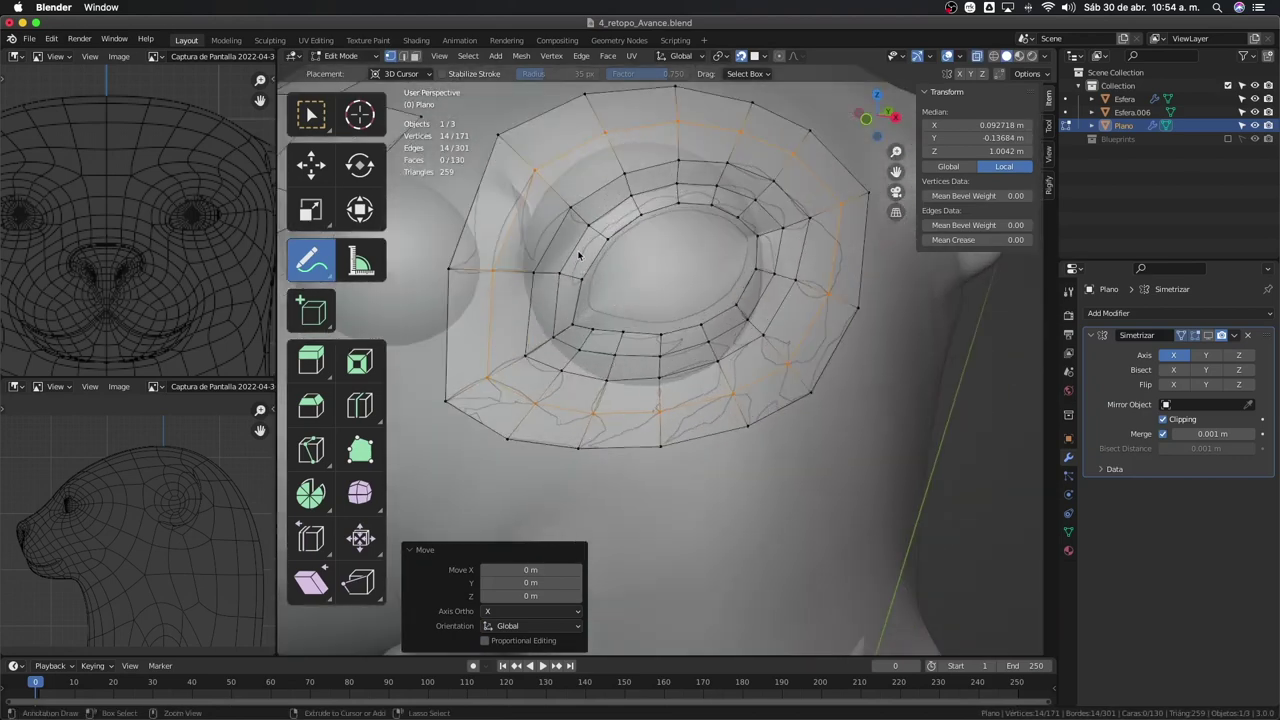
Cut a second centred loop inside the eye ring and cancel an unwanted extra cut
{"action": "key", "text": "ctrl+r"}
{"action": "left_click", "coordinate": [572, 284]}
{"action": "right_click", "coordinate": [600, 297]}
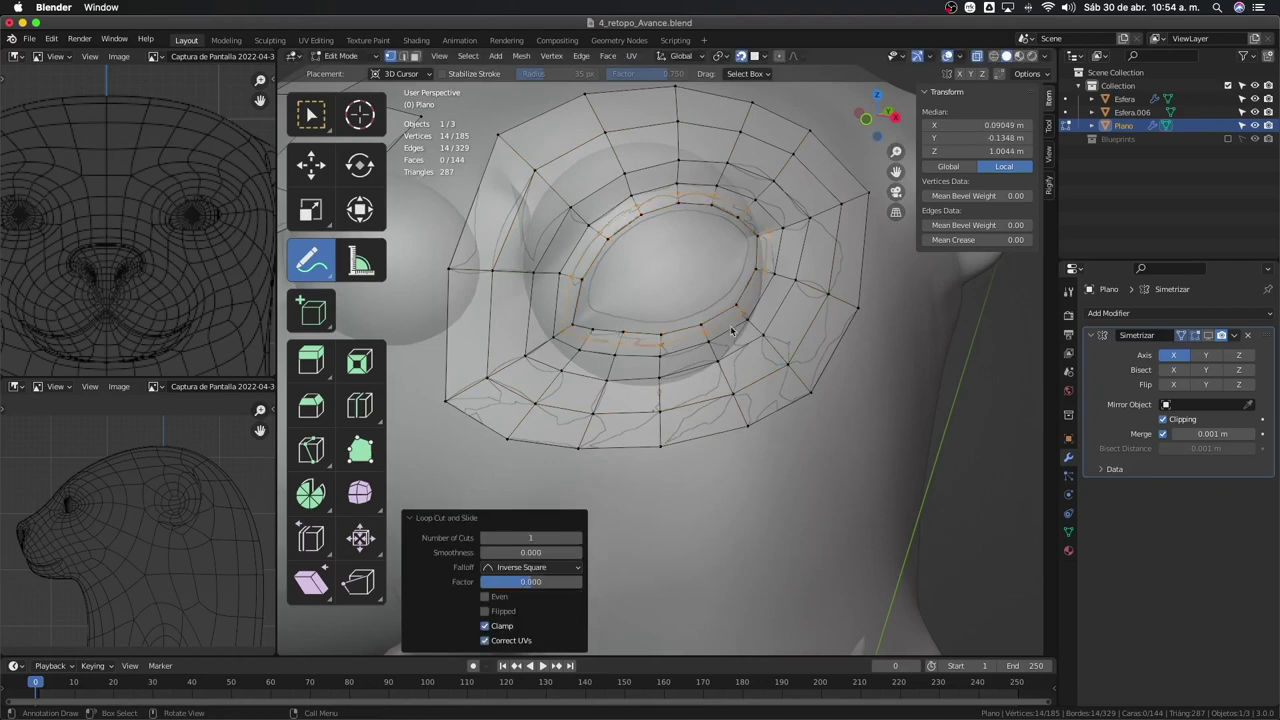
{"action": "mouse_move", "coordinate": [600, 297]}
{"action": "middle_mouse_down"}
{"action": "mouse_move", "coordinate": [712, 325]}
{"action": "mouse_move", "coordinate": [690, 310]}
{"action": "middle_mouse_up"}
{"action": "key", "text": "ctrl+r"}
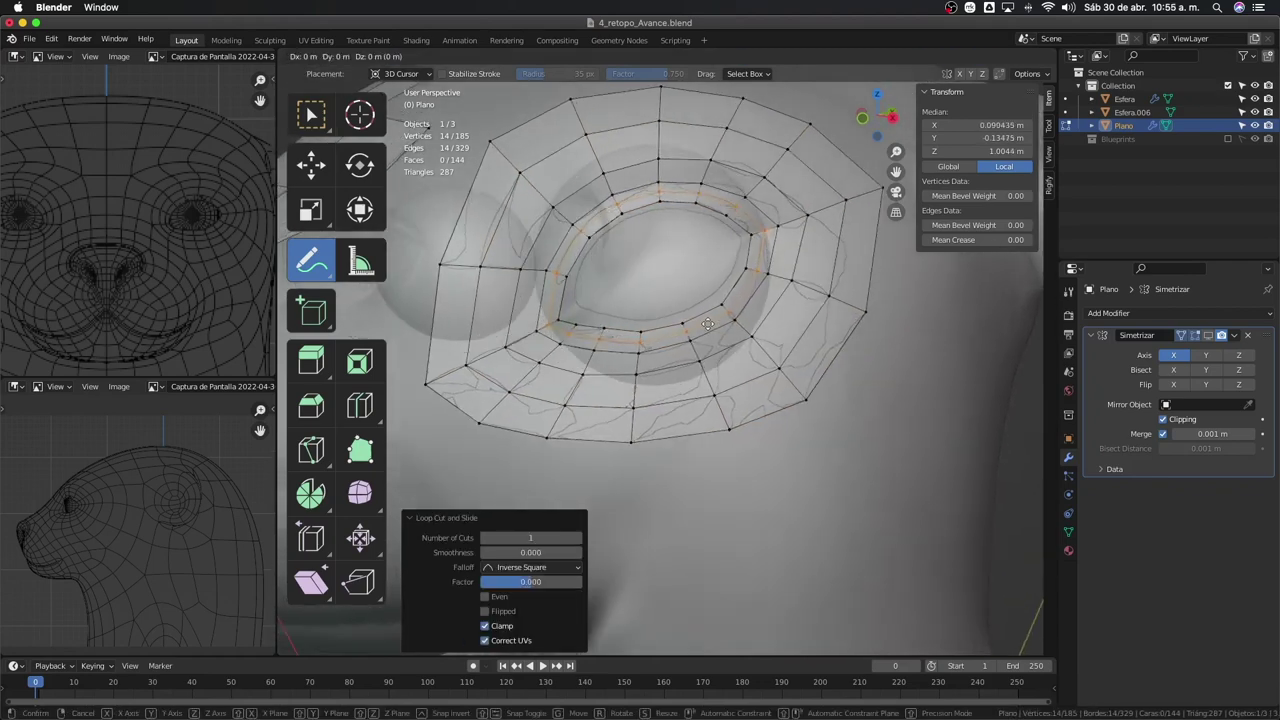
{"action": "right_click", "coordinate": [650, 178]}
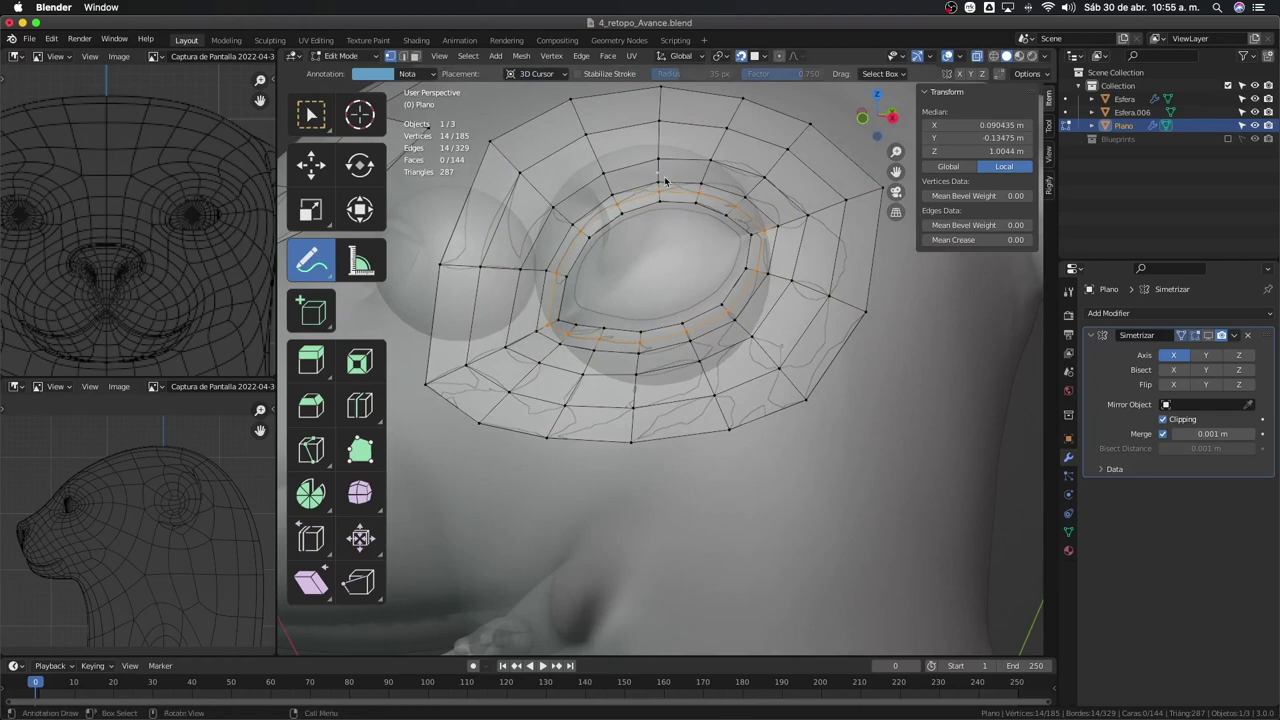
Turn off see-through display and undo the last mesh change
{"action": "left_click", "coordinate": [322, 133]}
{"action": "key", "text": "alt+z"}
{"action": "right_click", "coordinate": [726, 320]}
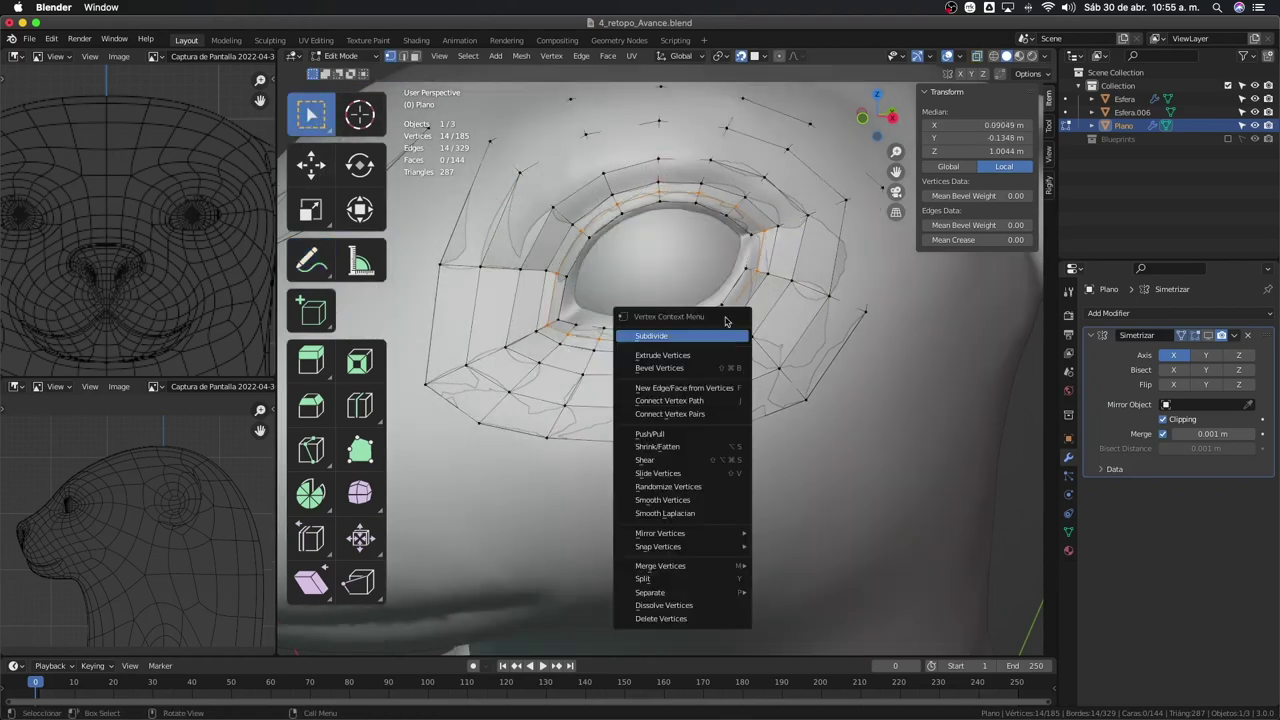
{"action": "key", "text": "Escape"}
{"action": "key", "text": "ctrl+z"}
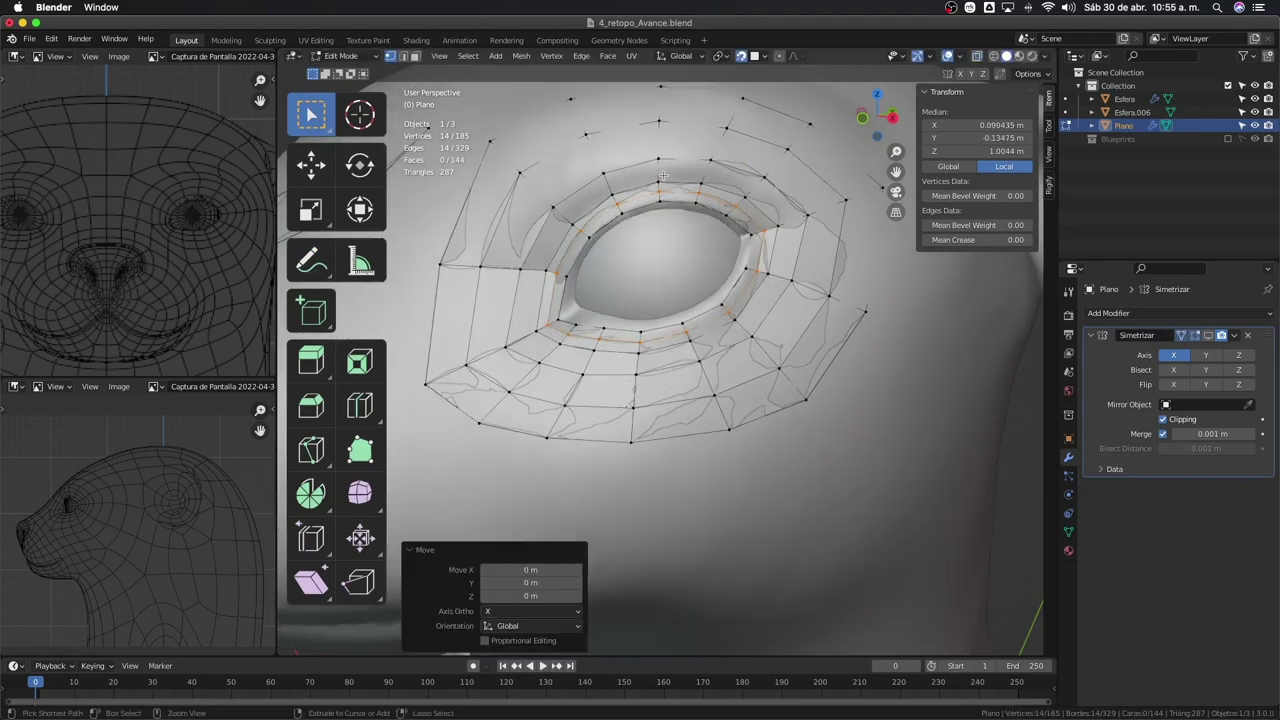
Add another loop around the eye ring and slide it into position
{"action": "key", "text": "ctrl+r"}
{"action": "left_click", "coordinate": [660, 176]}
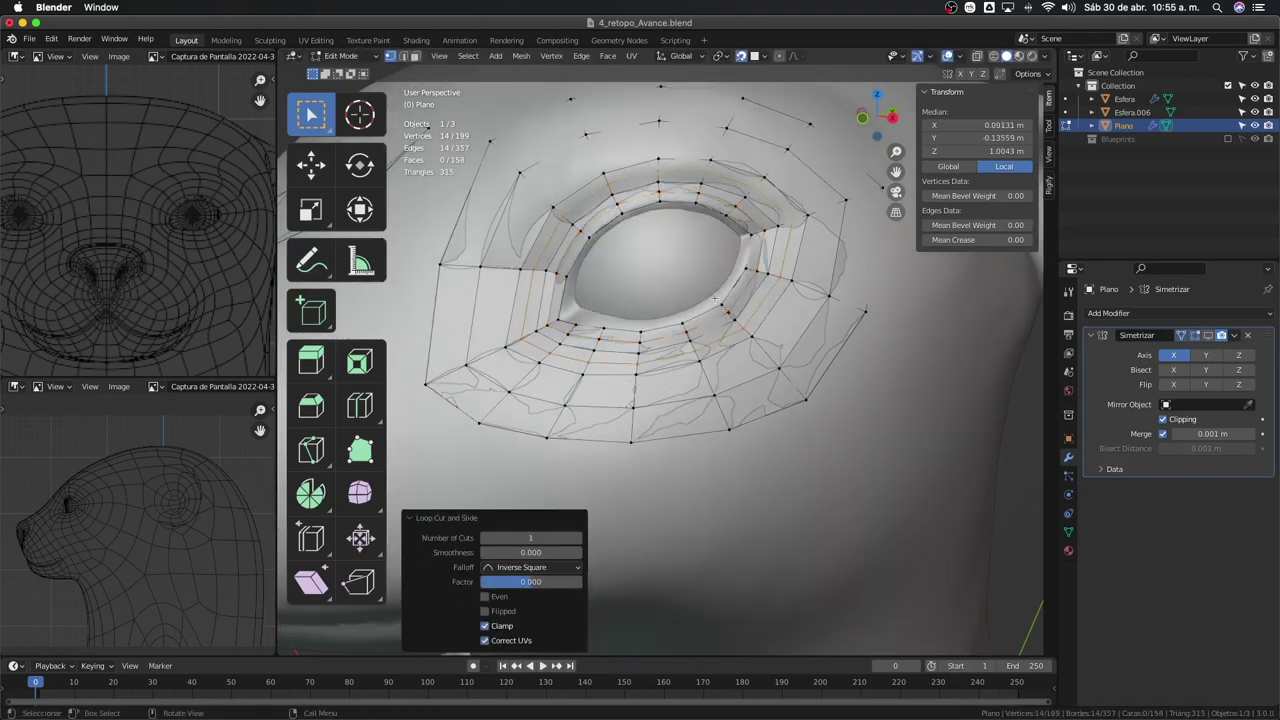
{"action": "key", "text": "alt+z"}
{"action": "key", "text": "alt+z"}
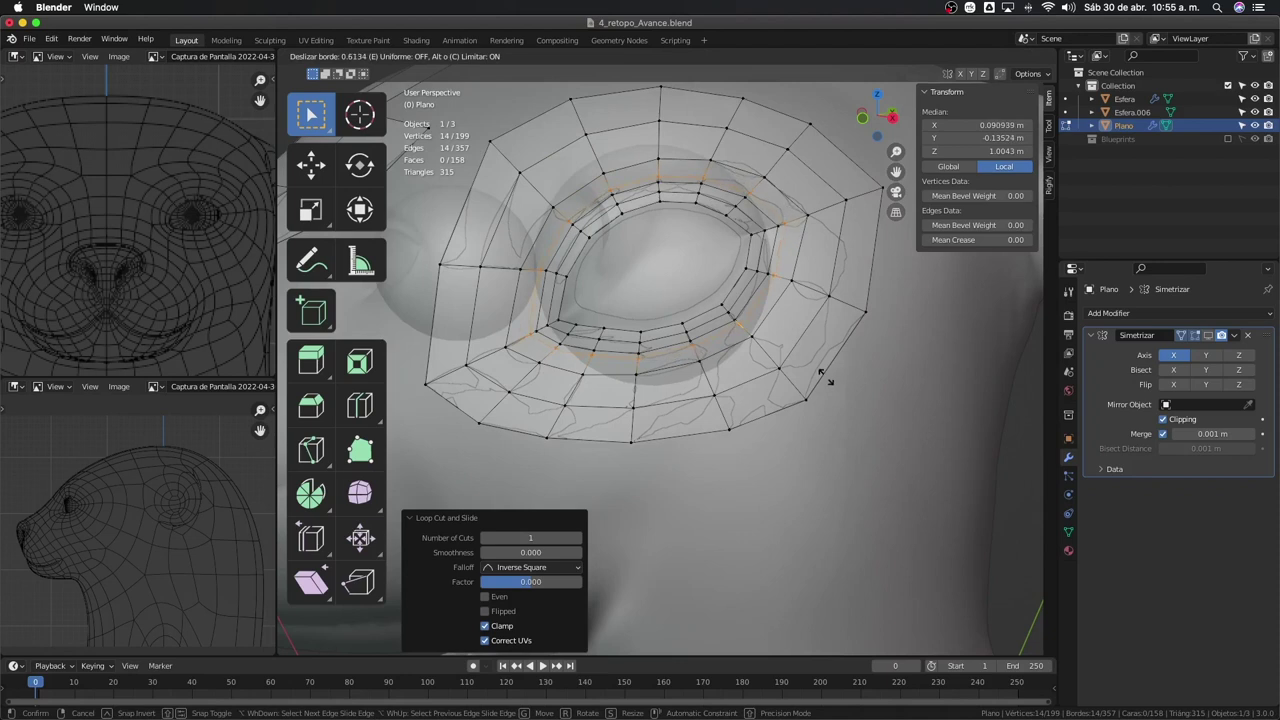
{"action": "key", "text": "alt+z"}
{"action": "key", "text": "g"}
{"action": "key", "text": "g"}
{"action": "left_click", "coordinate": [835, 393]}
{"action": "key", "text": "g"}
{"action": "left_click", "coordinate": [706, 313]}
{"action": "middle_click_drag", "start_coordinate": [706, 313], "coordinate": [682, 362]}
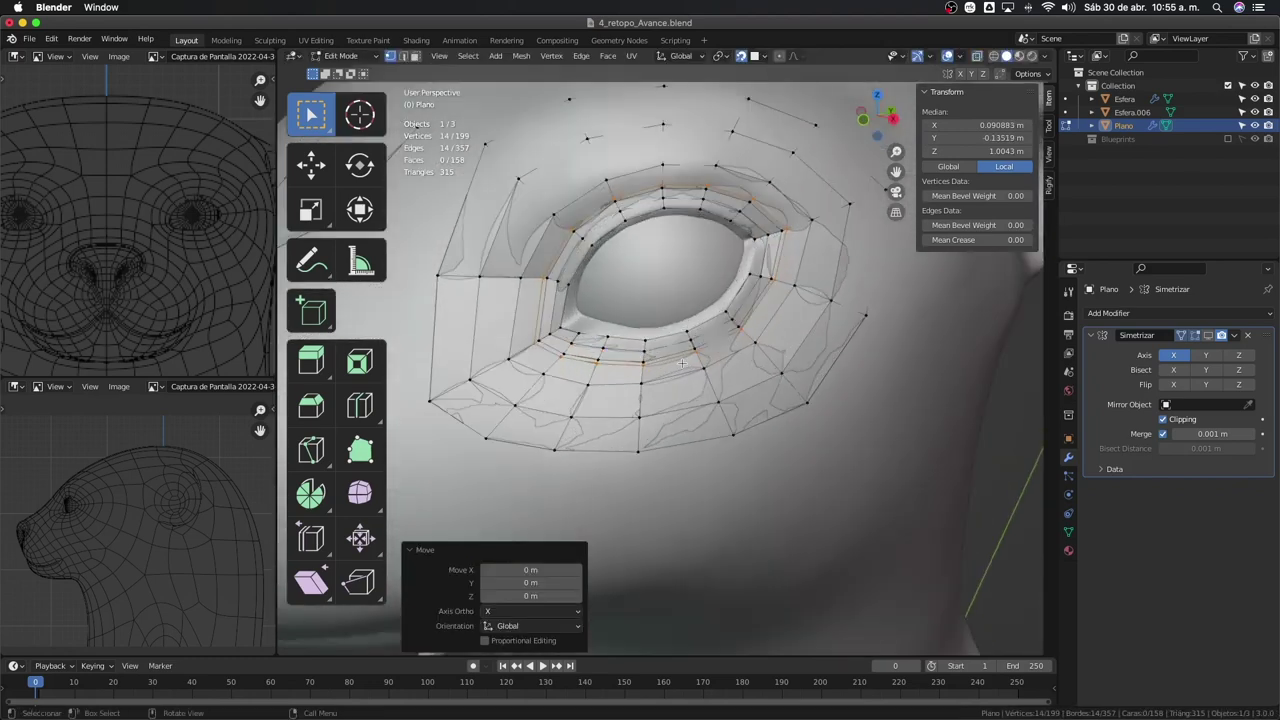
{"action": "middle_click_drag", "start_coordinate": [611, 336], "coordinate": [566, 197]}
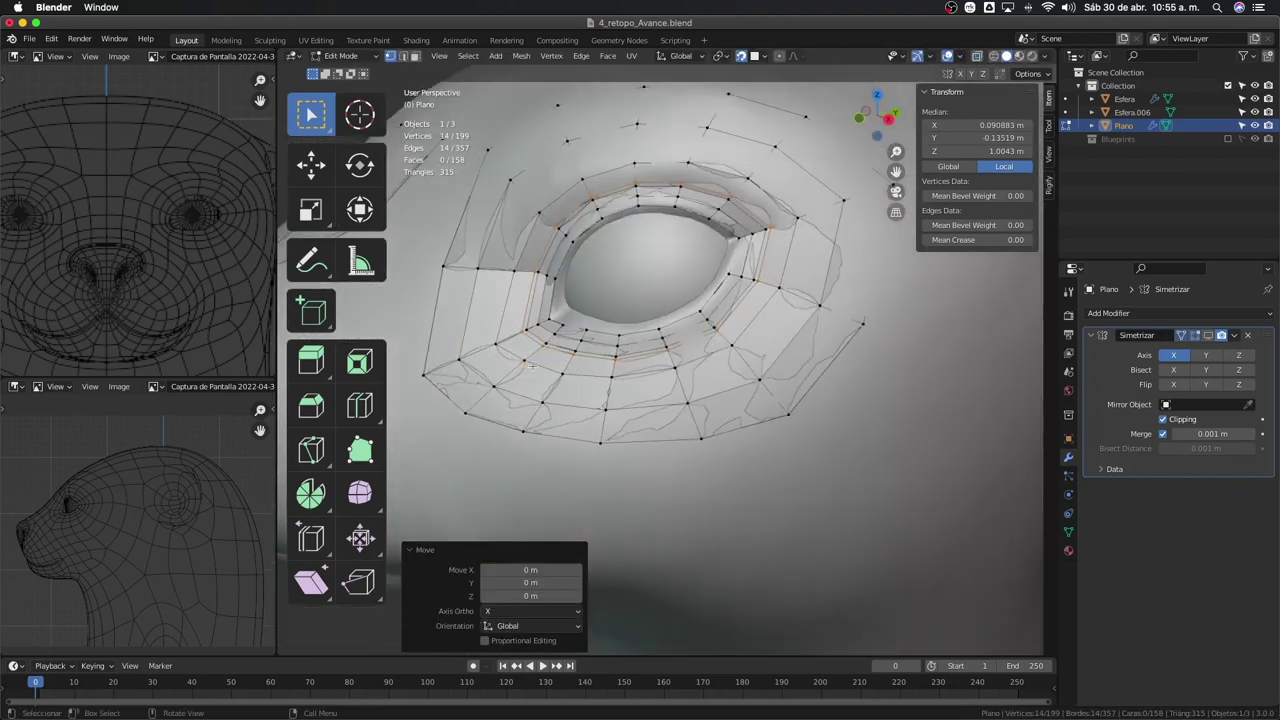
Select the lower eye-ring vertex path, slide it along the ring, and return to Object Mode
{"action": "left_click", "coordinate": [614, 323]}
{"action": "left_click", "coordinate": [778, 231], "text": "ctrl"}
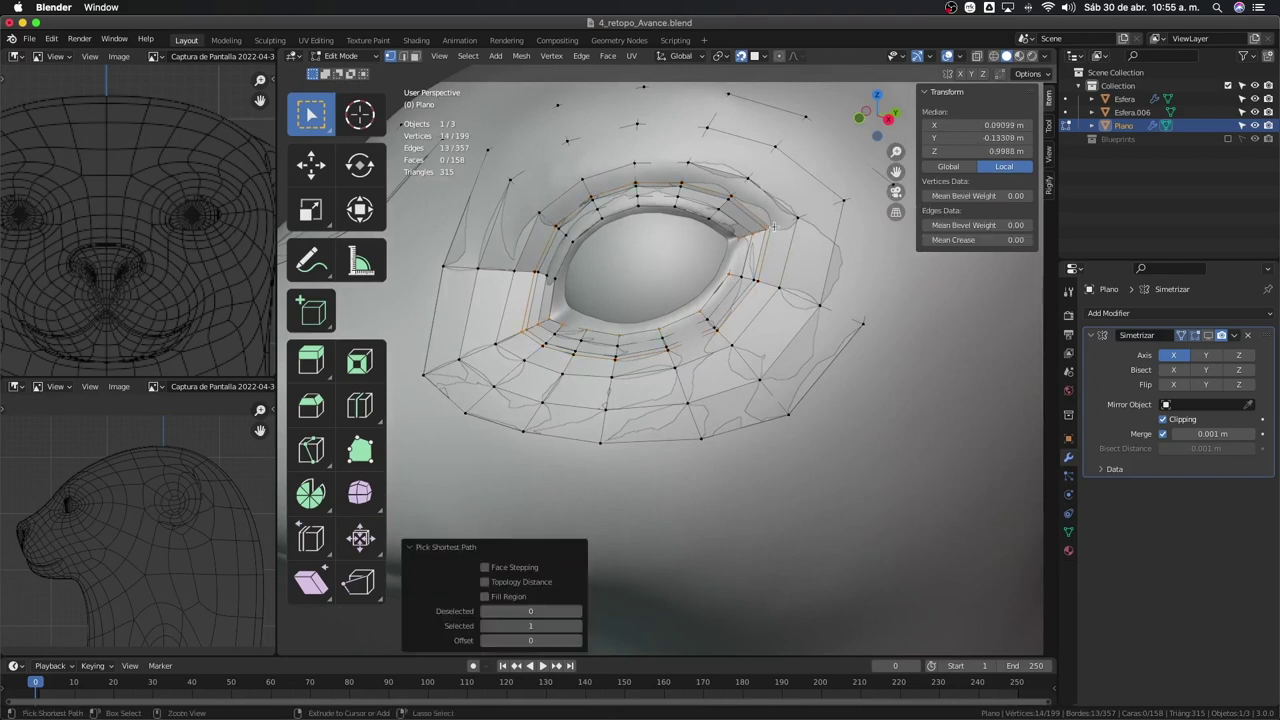
{"action": "left_click", "coordinate": [682, 370]}
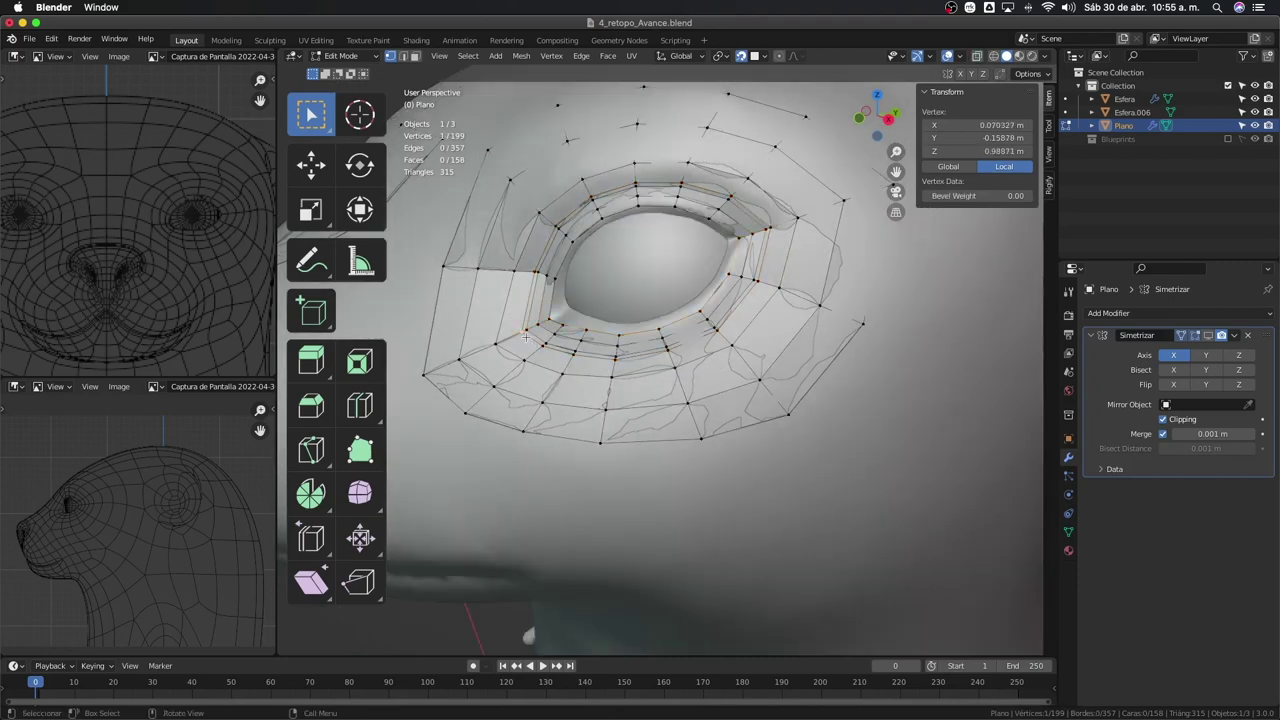
{"action": "left_click", "coordinate": [671, 355], "text": "ctrl"}
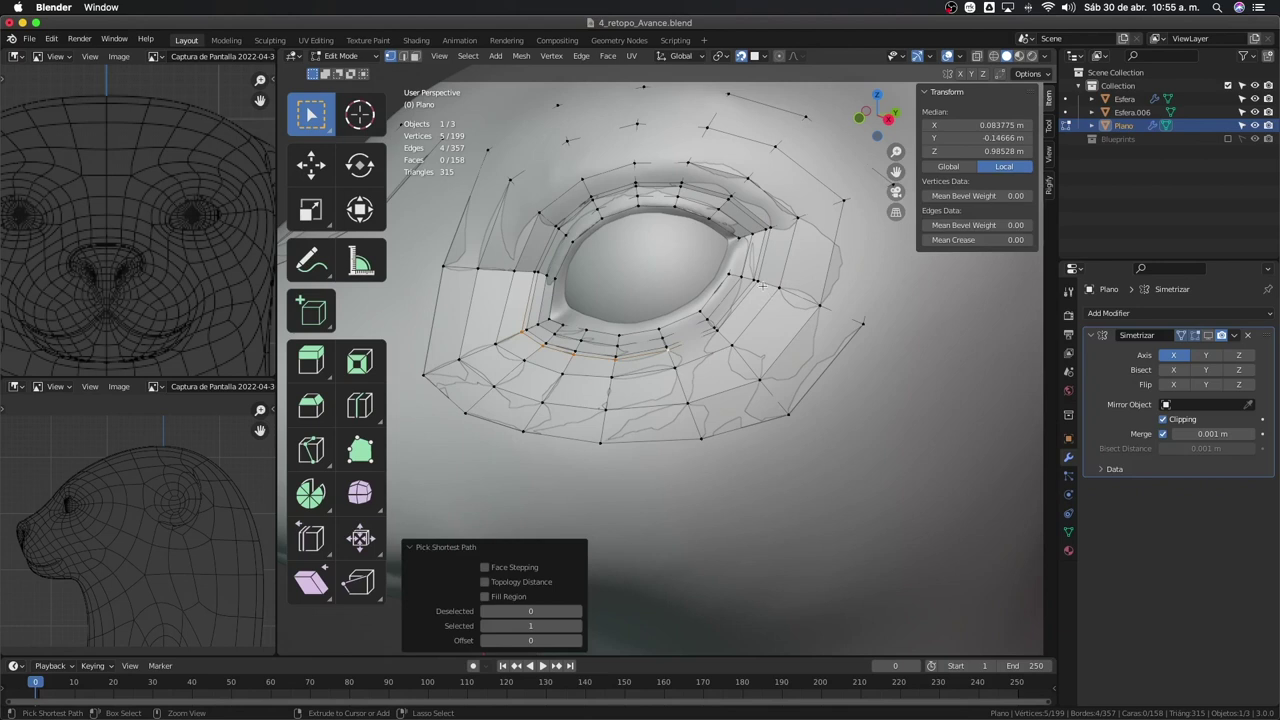
{"action": "left_click", "coordinate": [778, 233], "text": "ctrl"}
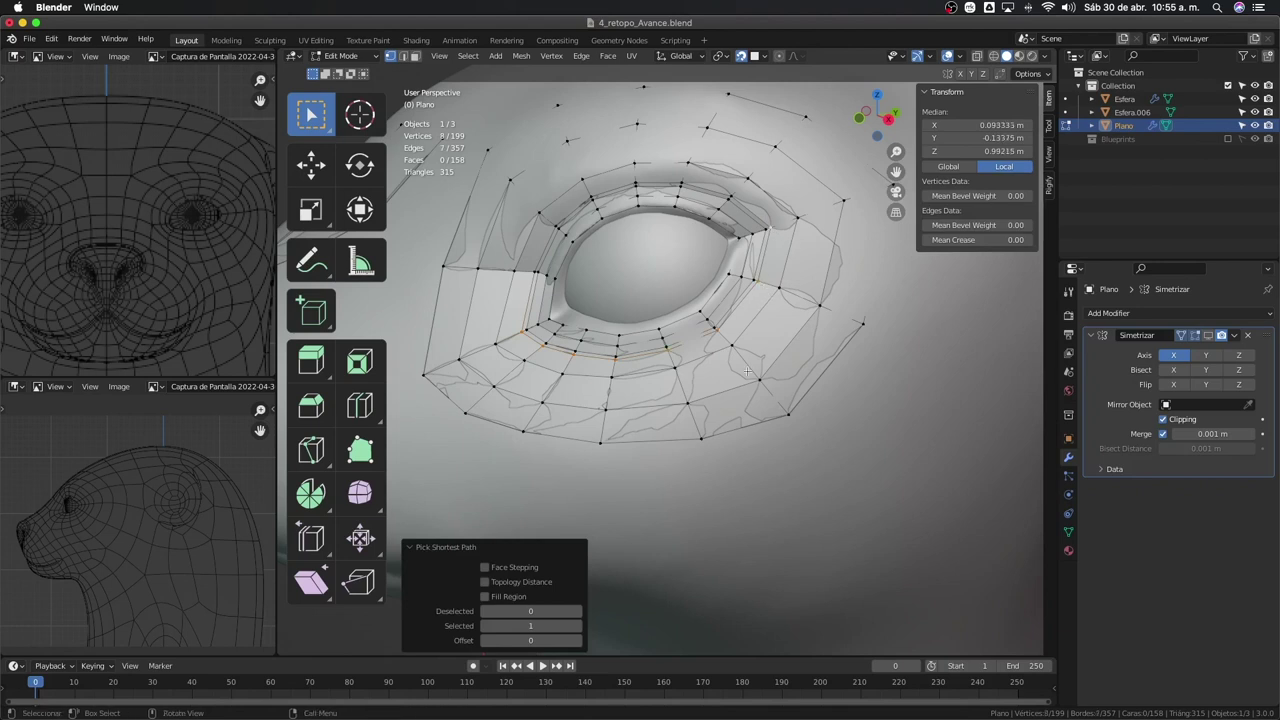
{"action": "key", "text": "g"}
{"action": "key", "text": "g"}
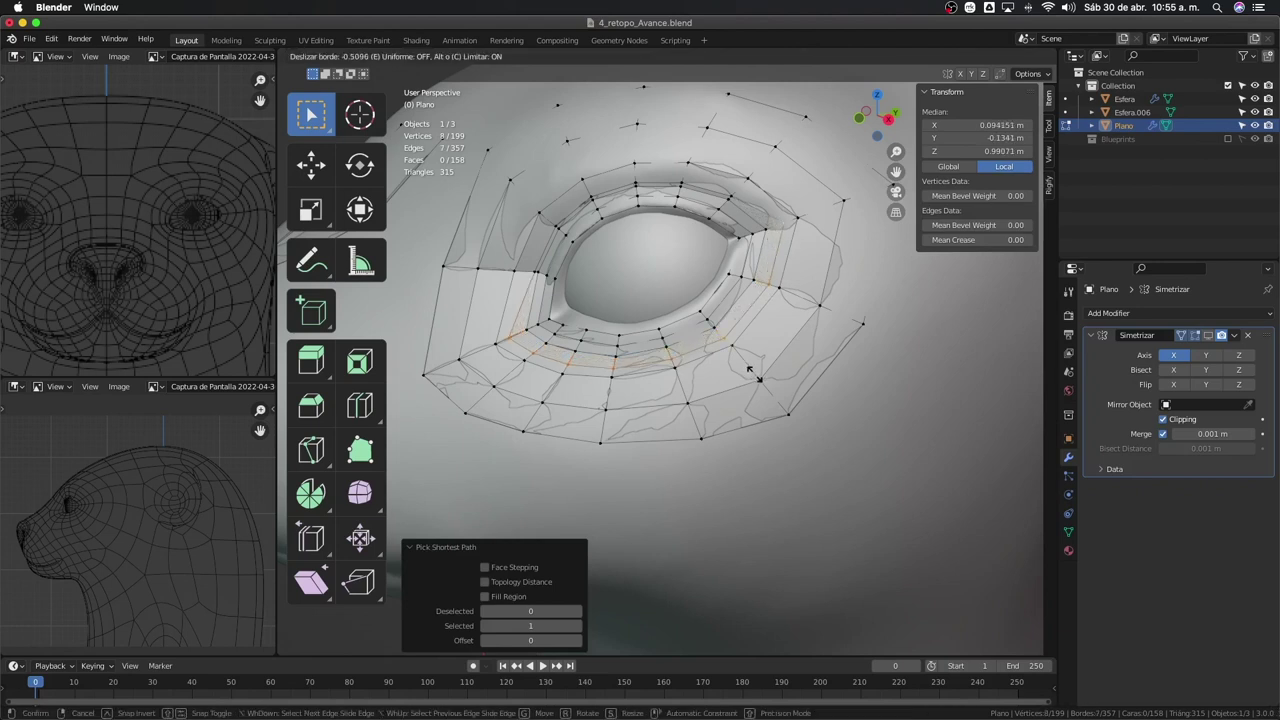
{"action": "left_click", "coordinate": [748, 375]}
{"action": "key", "text": "Tab"}
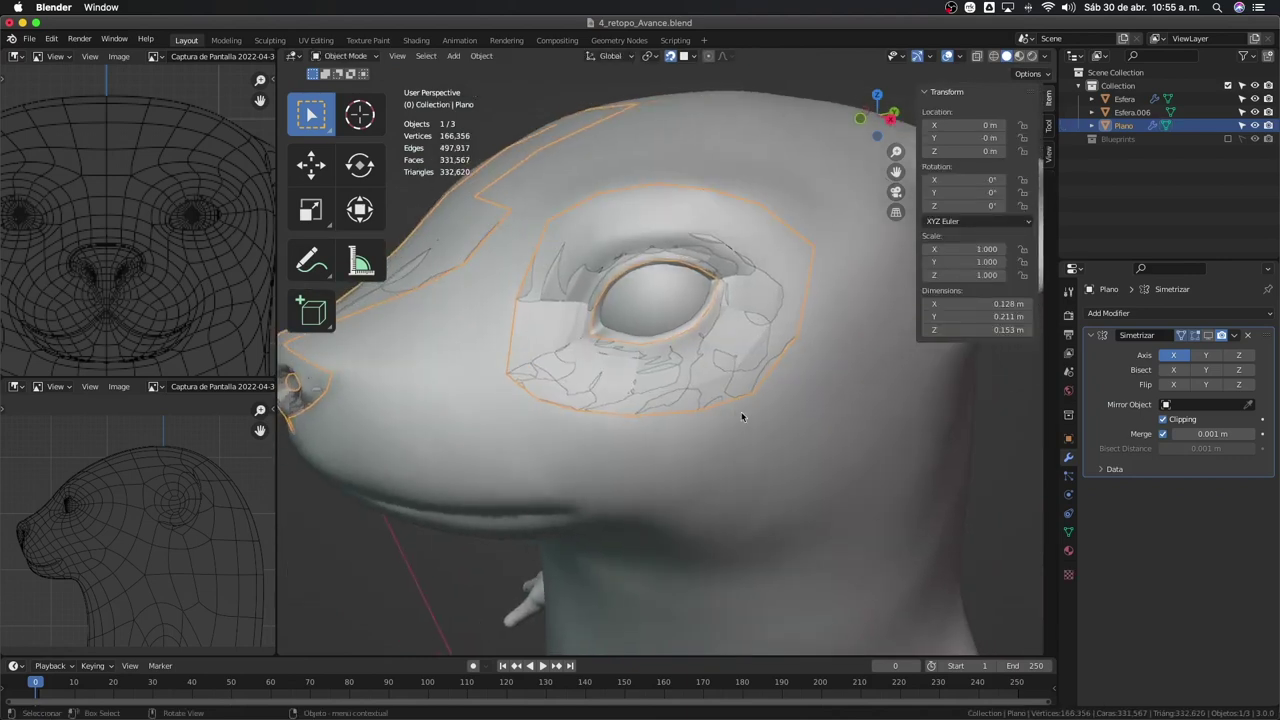
Isolate the eye mesh in Local View and orbit around it
{"action": "key", "text": "KP_Divide"}
{"action": "mouse_move", "coordinate": [740, 416]}
{"action": "middle_mouse_down"}
{"action": "mouse_move", "coordinate": [795, 512]}
{"action": "mouse_move", "coordinate": [731, 500]}
{"action": "mouse_move", "coordinate": [686, 543]}
{"action": "mouse_move", "coordinate": [814, 517]}
{"action": "mouse_move", "coordinate": [720, 528]}
{"action": "mouse_move", "coordinate": [826, 420]}
{"action": "mouse_move", "coordinate": [880, 390]}
{"action": "middle_mouse_up"}
{"action": "mouse_move", "coordinate": [732, 386]}
{"action": "middle_mouse_down"}
{"action": "mouse_move", "coordinate": [743, 417]}
{"action": "mouse_move", "coordinate": [641, 401]}
{"action": "mouse_move", "coordinate": [727, 360]}
{"action": "mouse_move", "coordinate": [714, 383]}
{"action": "middle_mouse_up"}
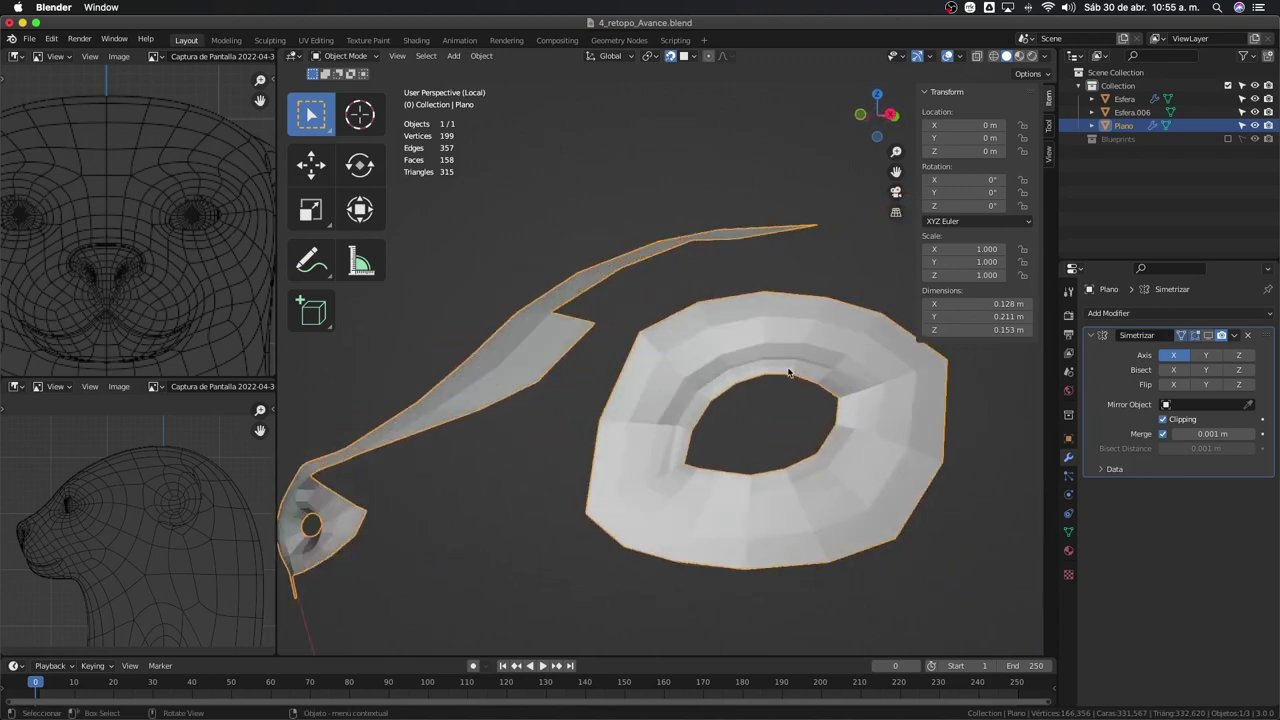
{"action": "key", "text": "Tab"}
{"action": "key", "text": "Tab"}
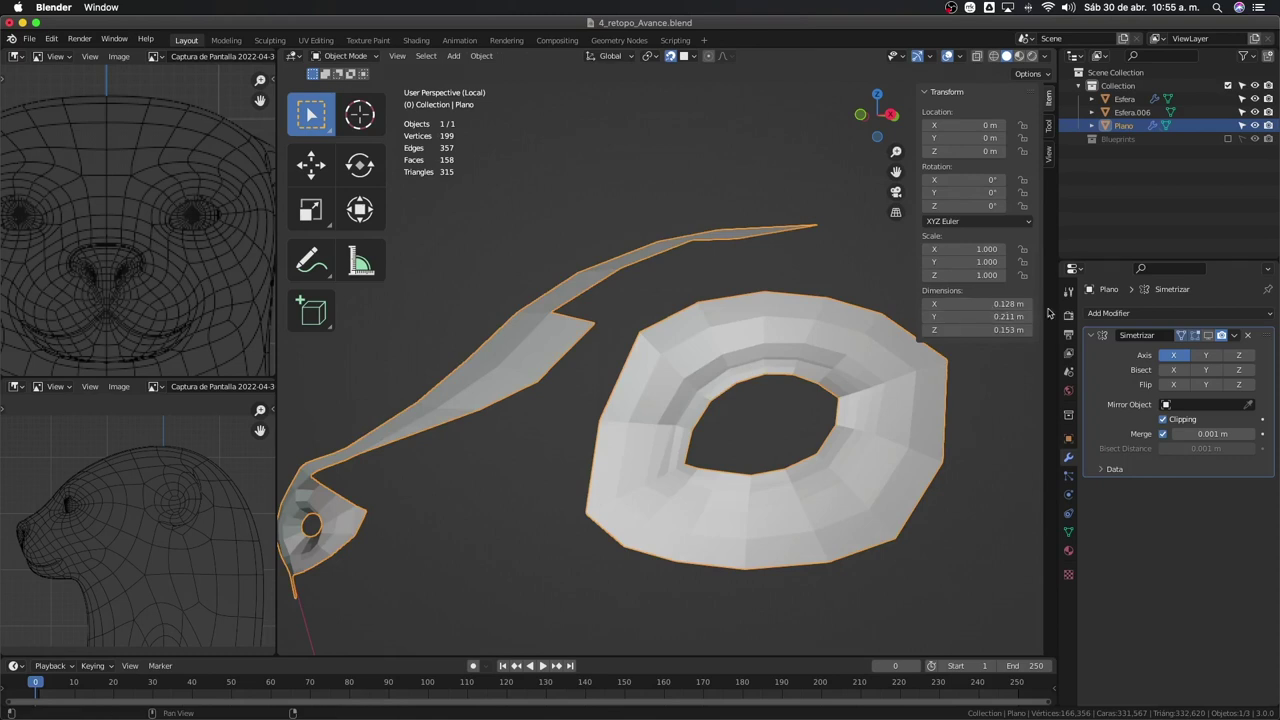
Add a Subdivision Surface modifier with viewport level 2 and compare edit and smoothed views
{"action": "left_click", "coordinate": [1152, 313]}
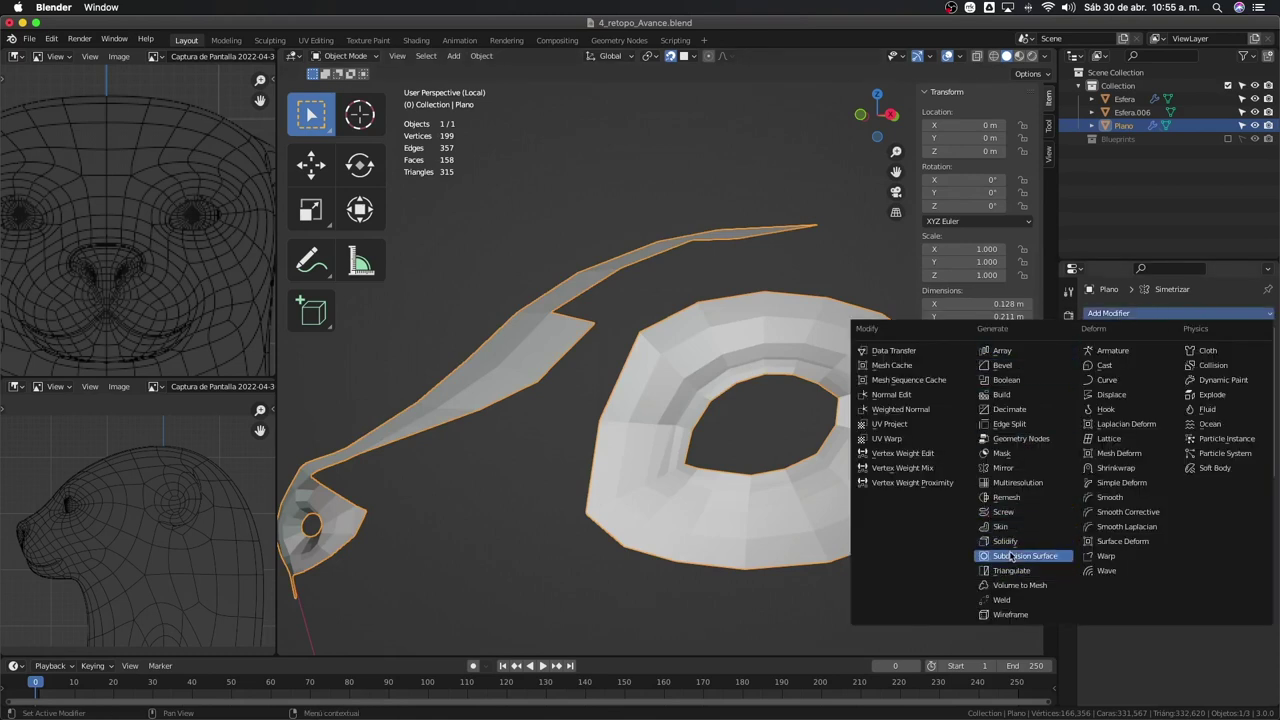
{"action": "left_click", "coordinate": [1035, 558]}
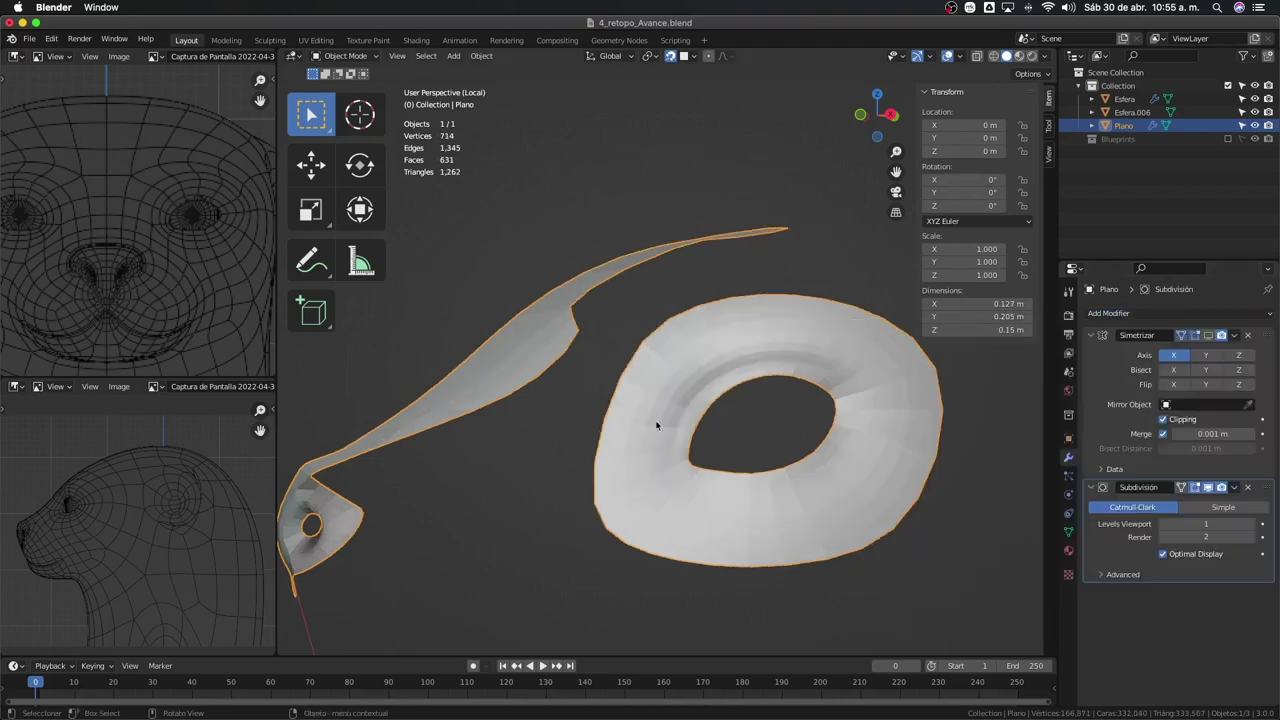
{"action": "middle_click_drag", "start_coordinate": [654, 423], "coordinate": [637, 412]}
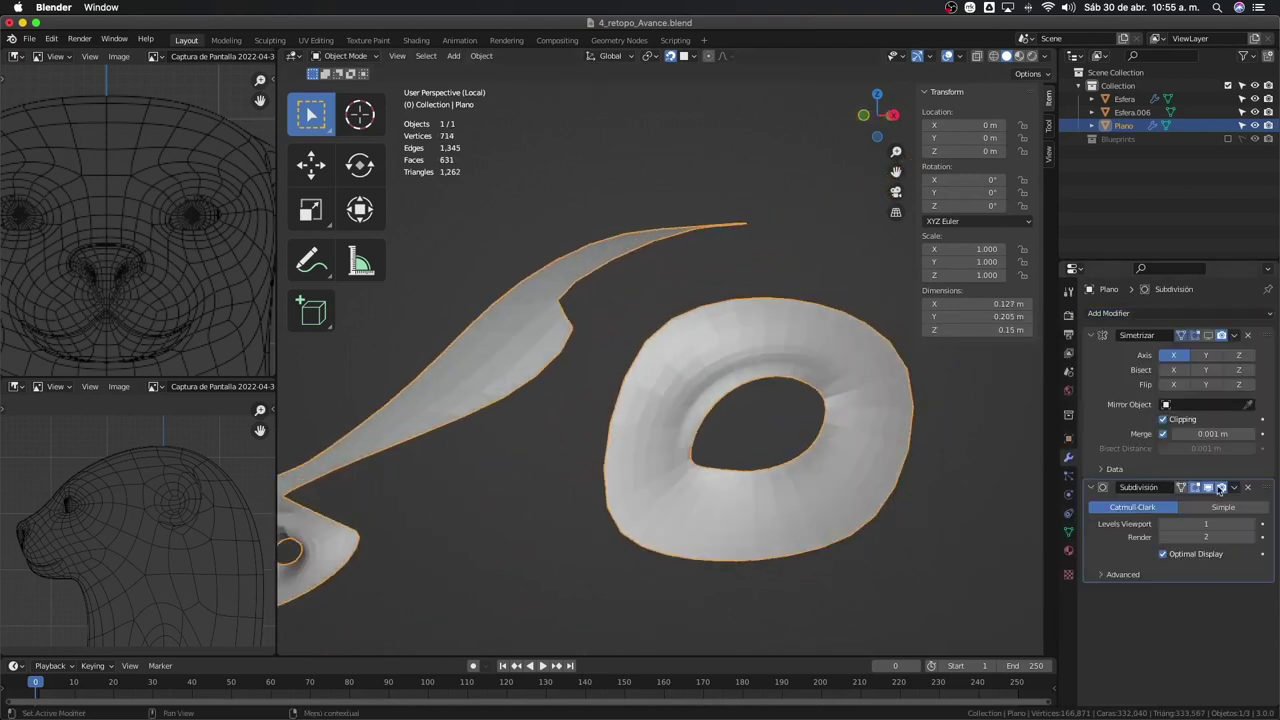
{"action": "left_click", "coordinate": [1252, 524]}
{"action": "middle_click_drag", "start_coordinate": [811, 420], "coordinate": [702, 407]}
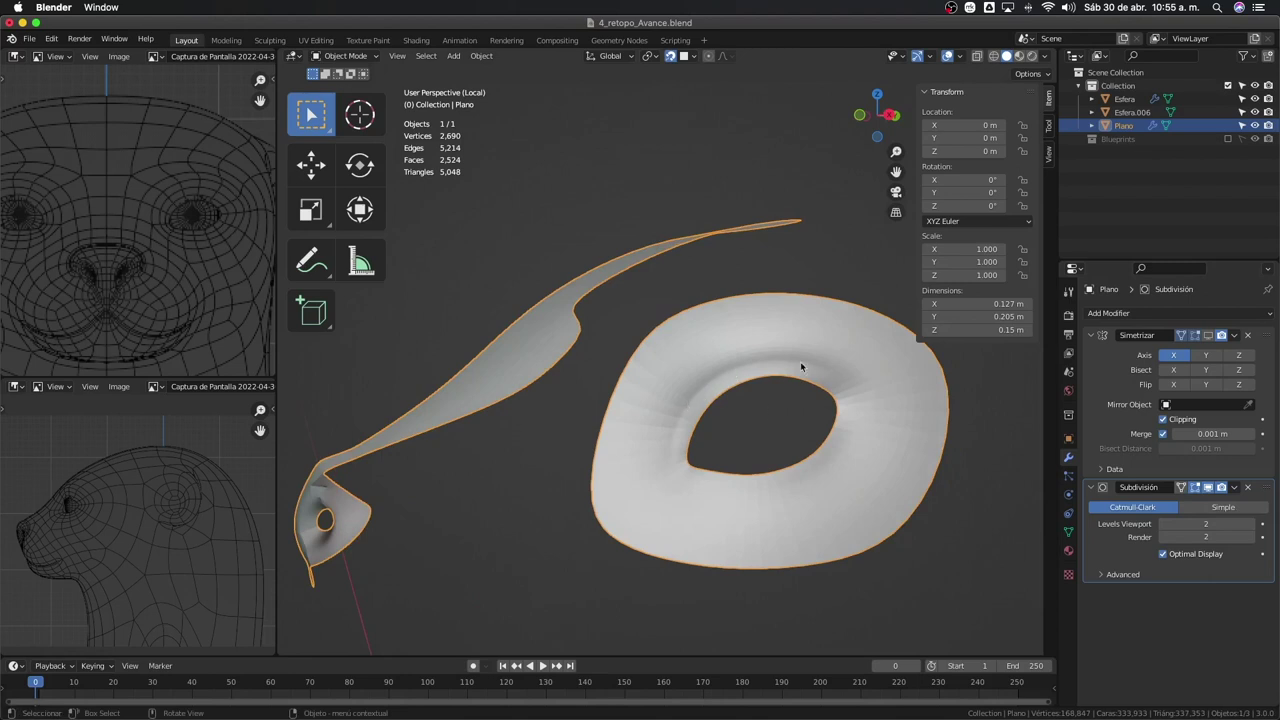
{"action": "mouse_move", "coordinate": [789, 357]}
{"action": "middle_mouse_down"}
{"action": "mouse_move", "coordinate": [700, 371]}
{"action": "mouse_move", "coordinate": [831, 369]}
{"action": "mouse_move", "coordinate": [751, 413]}
{"action": "mouse_move", "coordinate": [752, 378]}
{"action": "mouse_move", "coordinate": [737, 414]}
{"action": "middle_mouse_up"}
{"action": "key", "text": "Tab"}
{"action": "key", "text": "Tab"}
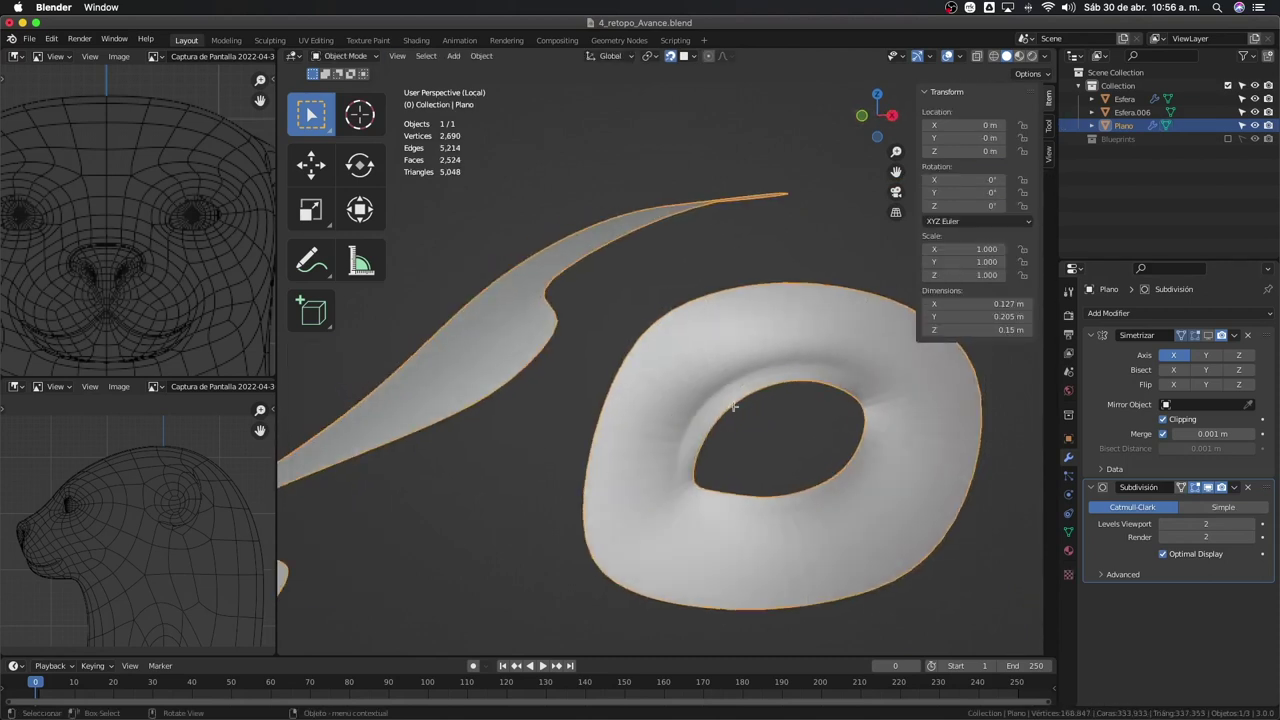
{"action": "key", "text": "Tab"}
Select the inner eye loop path and give it a crease of 1
{"action": "left_click", "coordinate": [678, 438]}
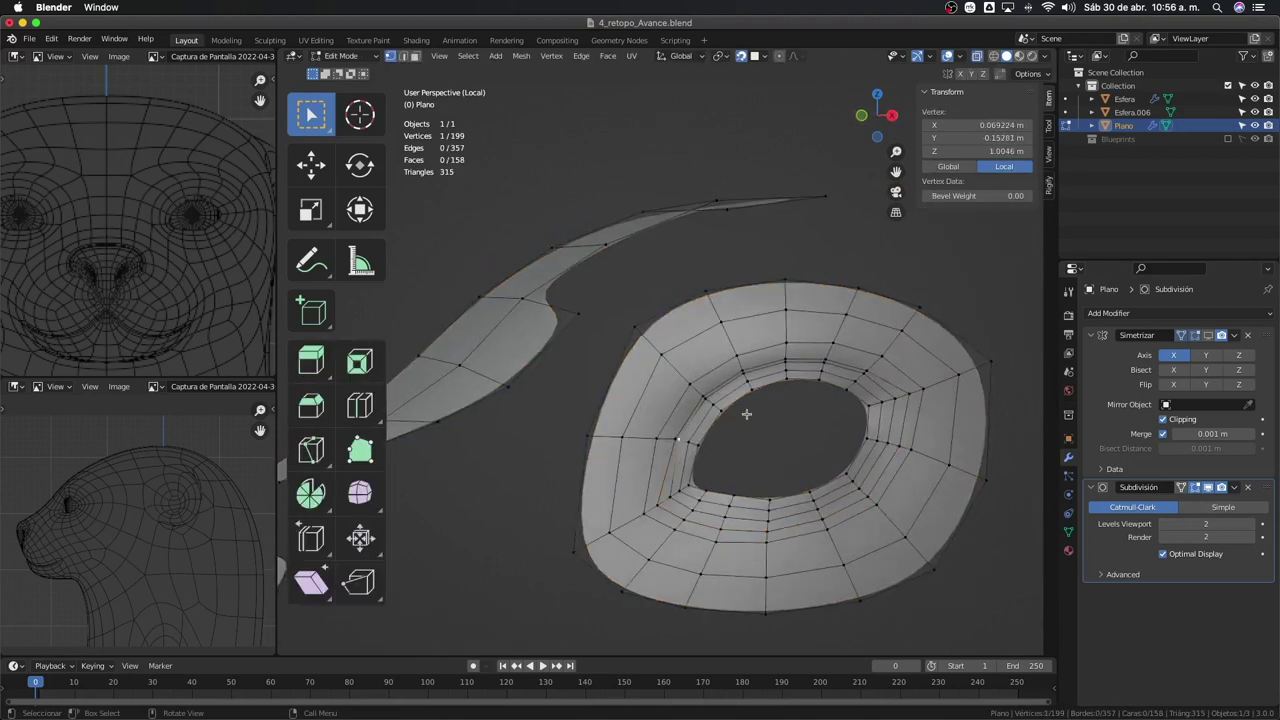
{"action": "left_click", "coordinate": [868, 376], "text": "ctrl"}
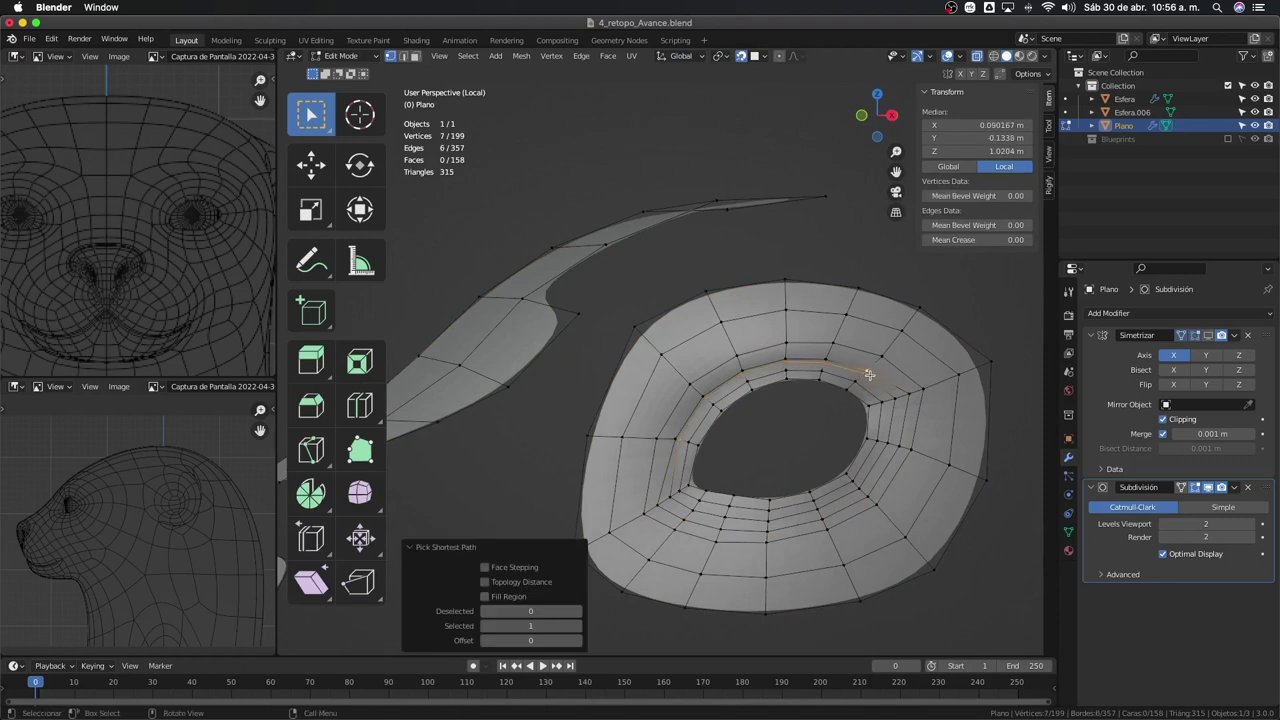
{"action": "key", "text": "c"}
{"action": "key", "text": "shift+e"}
{"action": "type", "text": "1"}
{"action": "key", "text": "Return"}
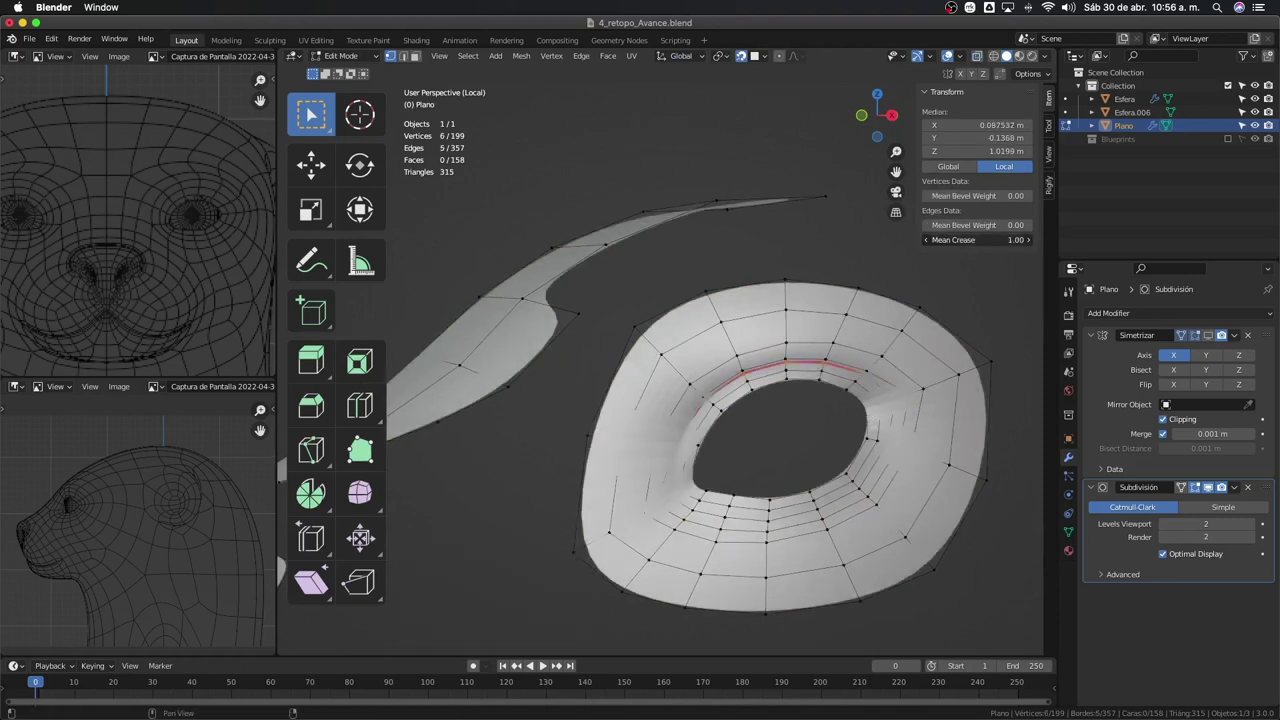
{"action": "key", "text": "Tab"}
{"action": "middle_click_drag", "start_coordinate": [780, 409], "coordinate": [733, 388]}
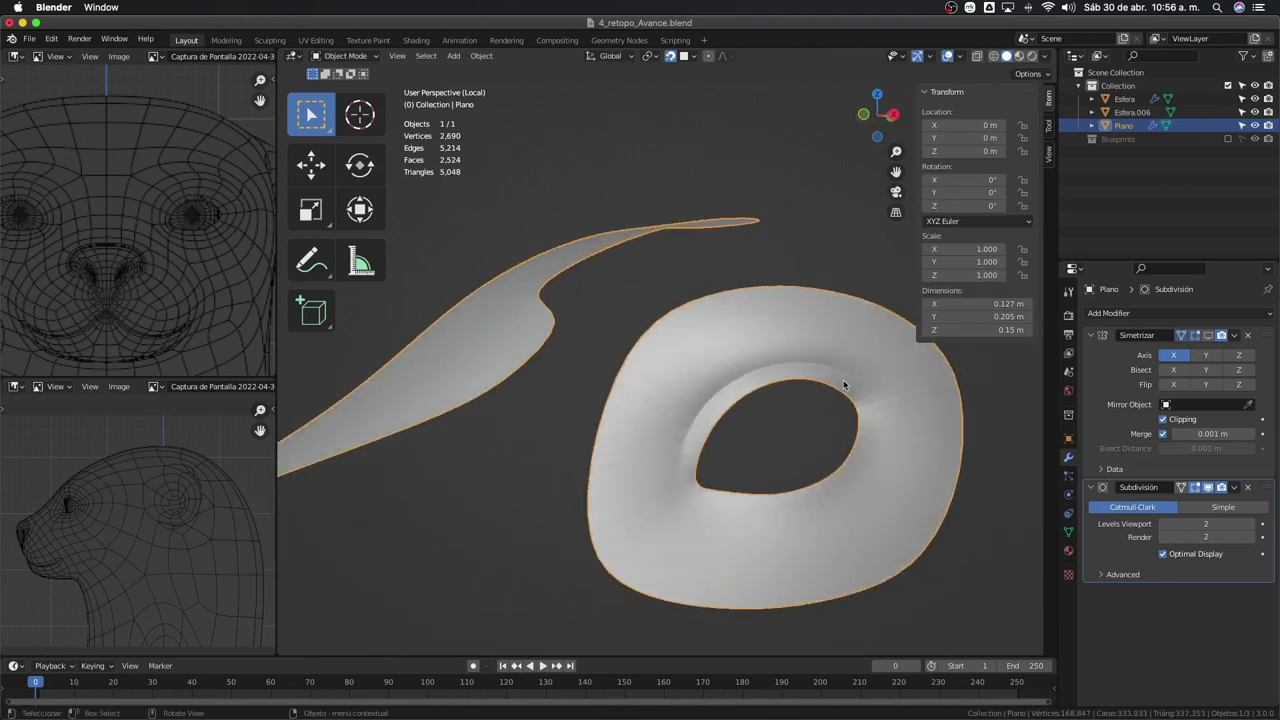
Try lowering the crease on the whole mesh, undo it, and compare the smoothed preview
{"action": "key", "text": "Tab"}
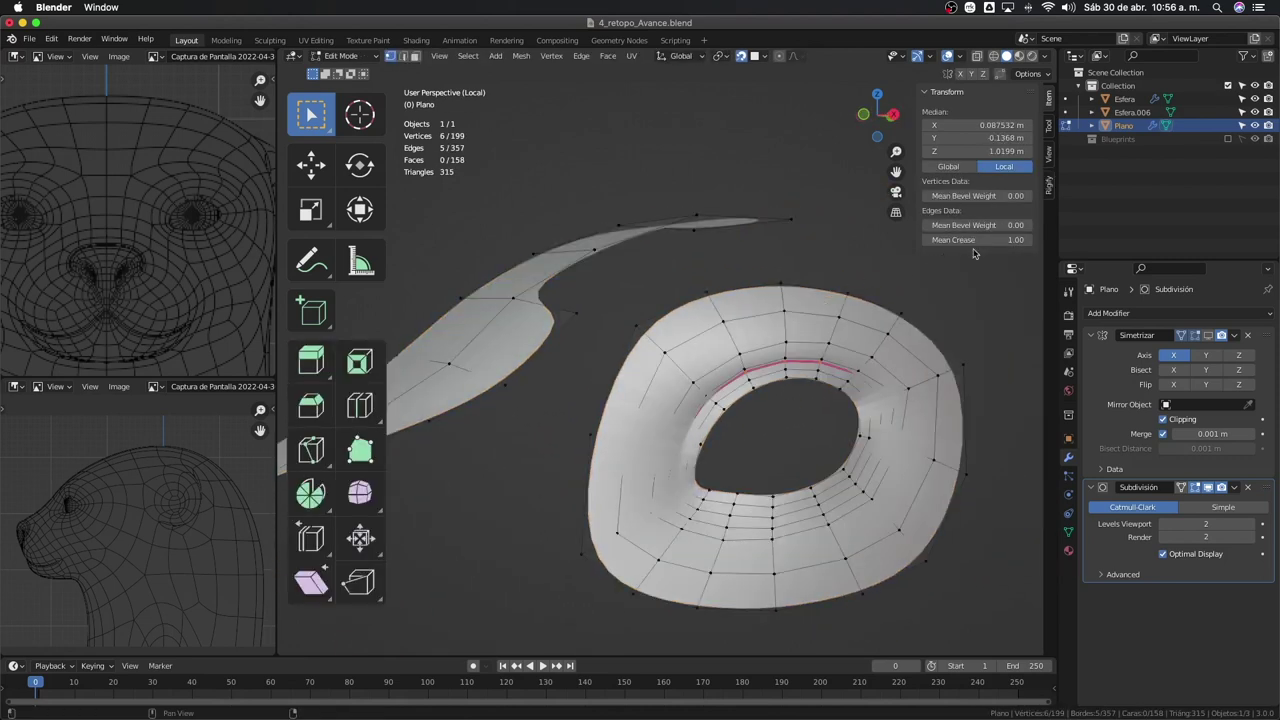
{"action": "key", "text": "a"}
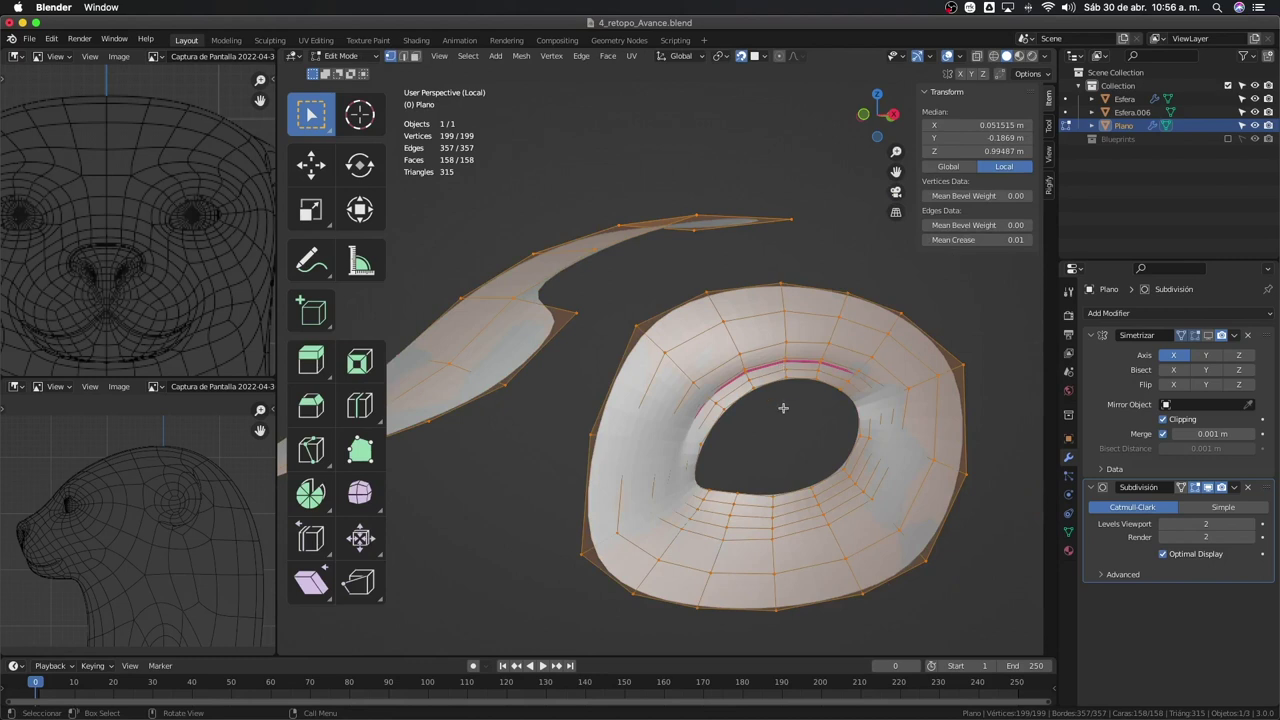
{"action": "left_click_drag", "start_coordinate": [985, 240], "coordinate": [960, 240]}
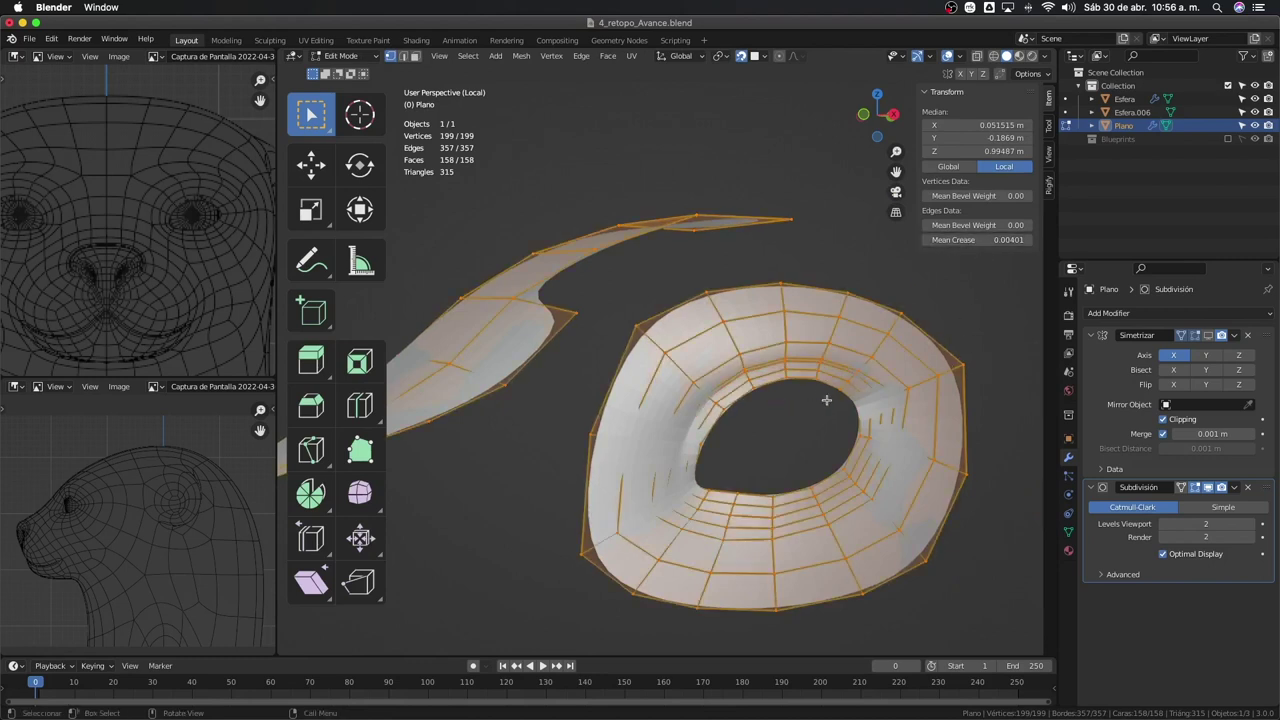
{"action": "key", "text": "ctrl+z"}
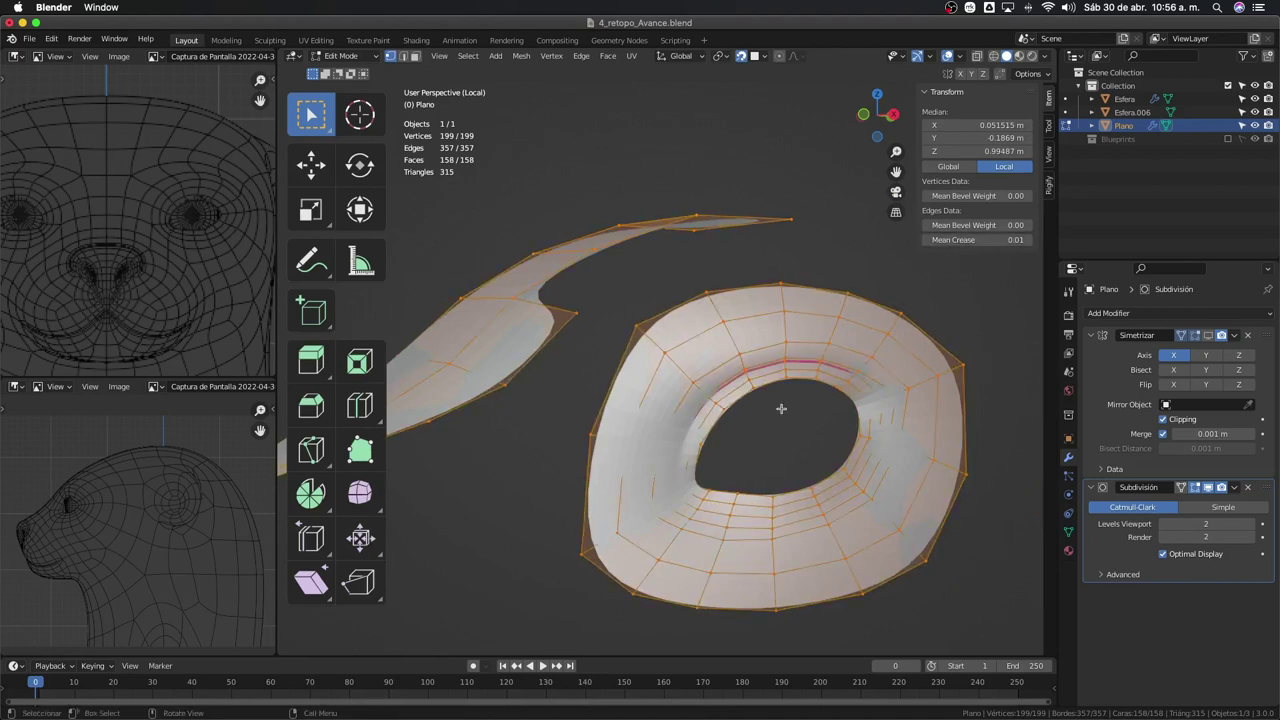
{"action": "key", "text": "Tab"}
{"action": "key", "text": "Tab"}
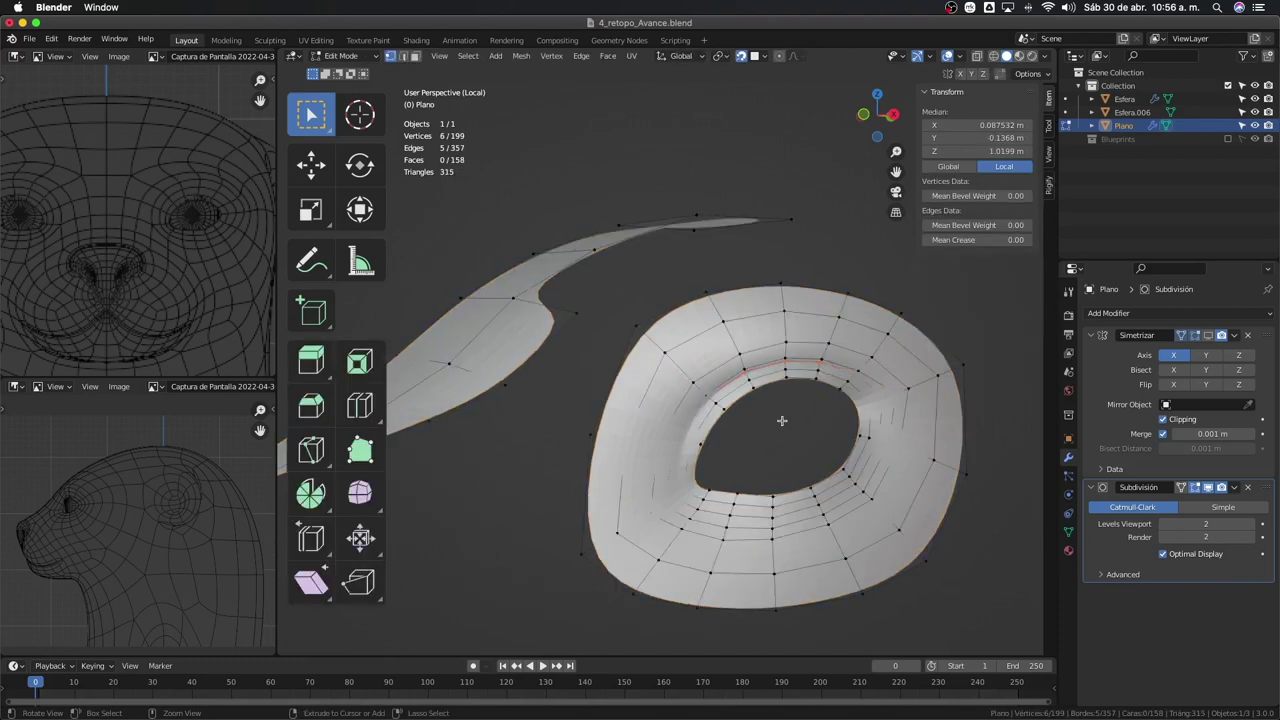
{"action": "key", "text": "Tab"}
{"action": "middle_click_drag", "start_coordinate": [783, 425], "coordinate": [707, 445]}
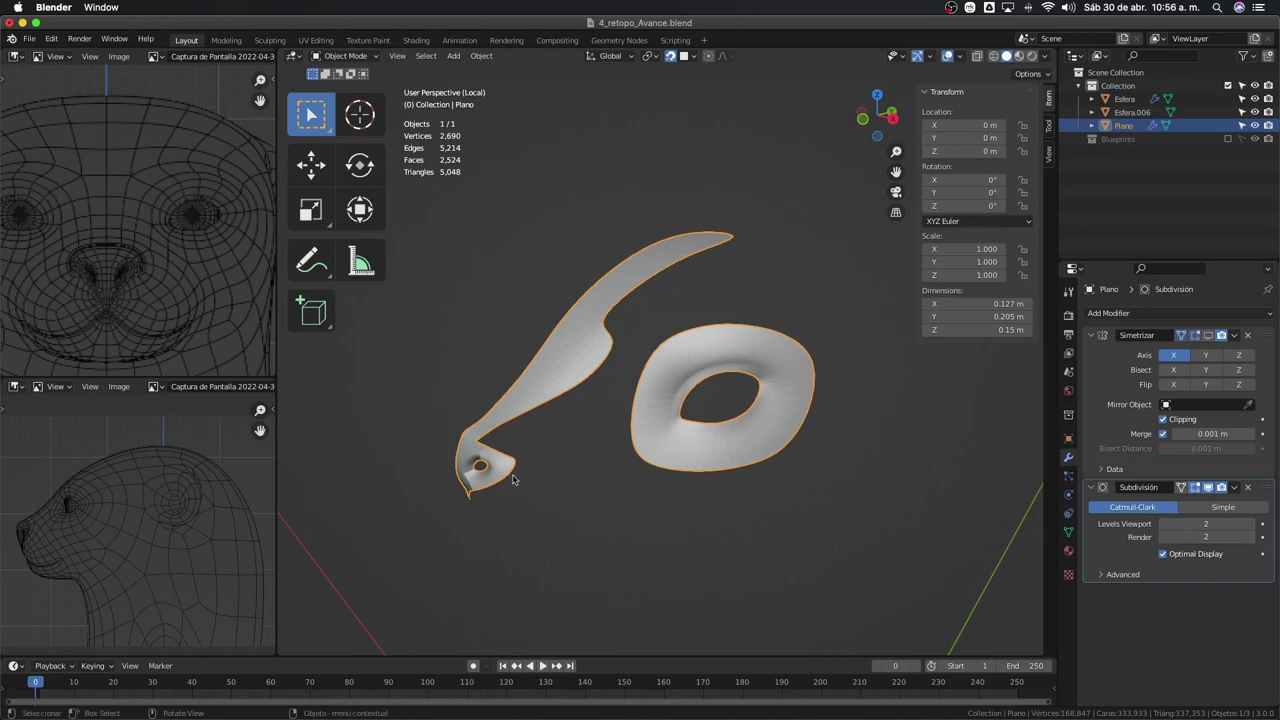
Show the Mirror modifier in the viewport and display face normals on the whole mesh
{"action": "mouse_move", "coordinate": [549, 497]}
{"action": "middle_mouse_down"}
{"action": "mouse_move", "coordinate": [651, 434]}
{"action": "mouse_move", "coordinate": [720, 420]}
{"action": "mouse_move", "coordinate": [632, 388]}
{"action": "mouse_move", "coordinate": [626, 343]}
{"action": "mouse_move", "coordinate": [597, 391]}
{"action": "mouse_move", "coordinate": [626, 363]}
{"action": "mouse_move", "coordinate": [543, 313]}
{"action": "mouse_move", "coordinate": [571, 337]}
{"action": "middle_mouse_up"}
{"action": "left_click", "coordinate": [1208, 337]}
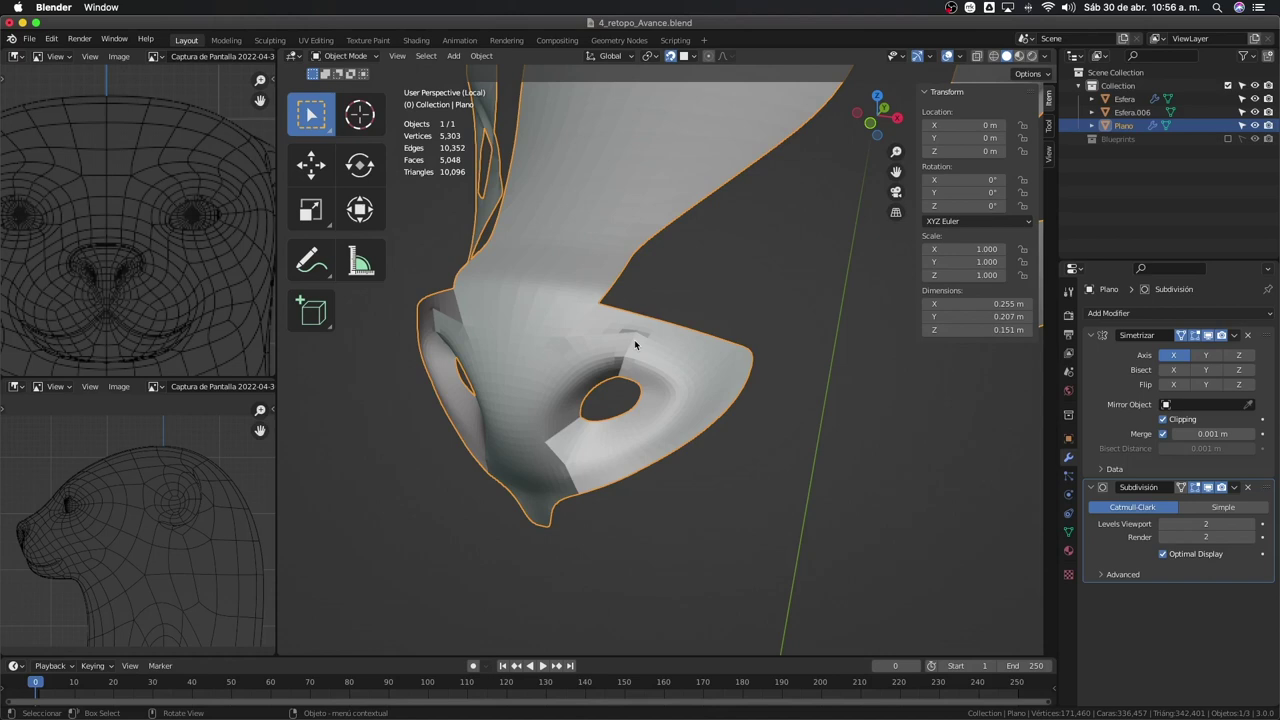
{"action": "key", "text": "Tab"}
{"action": "key", "text": "a"}
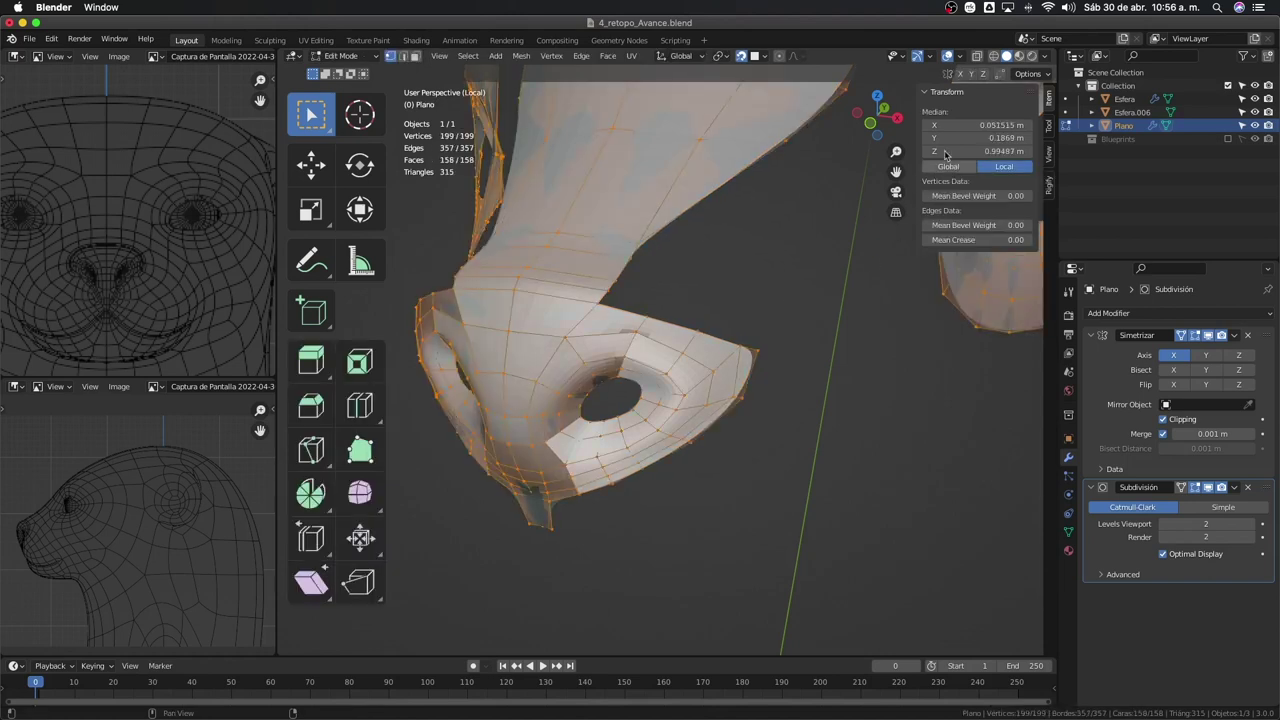
{"action": "left_click", "coordinate": [960, 57]}
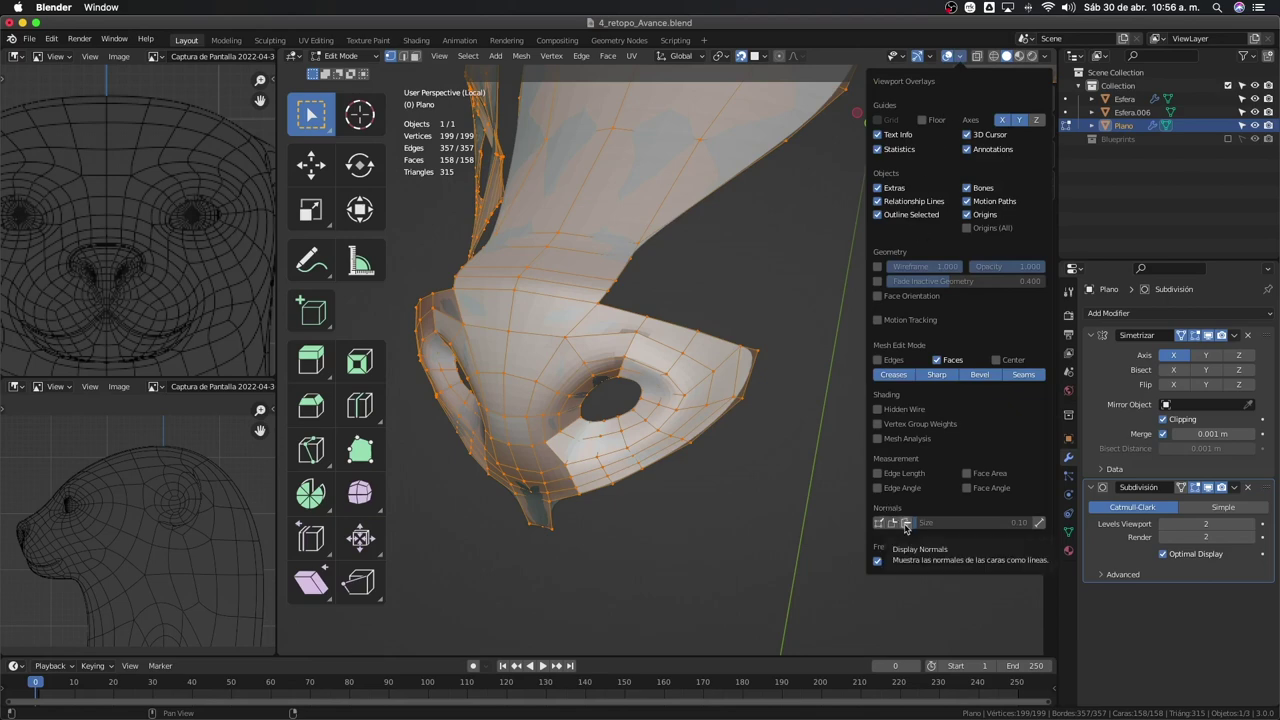
{"action": "left_click", "coordinate": [906, 524]}
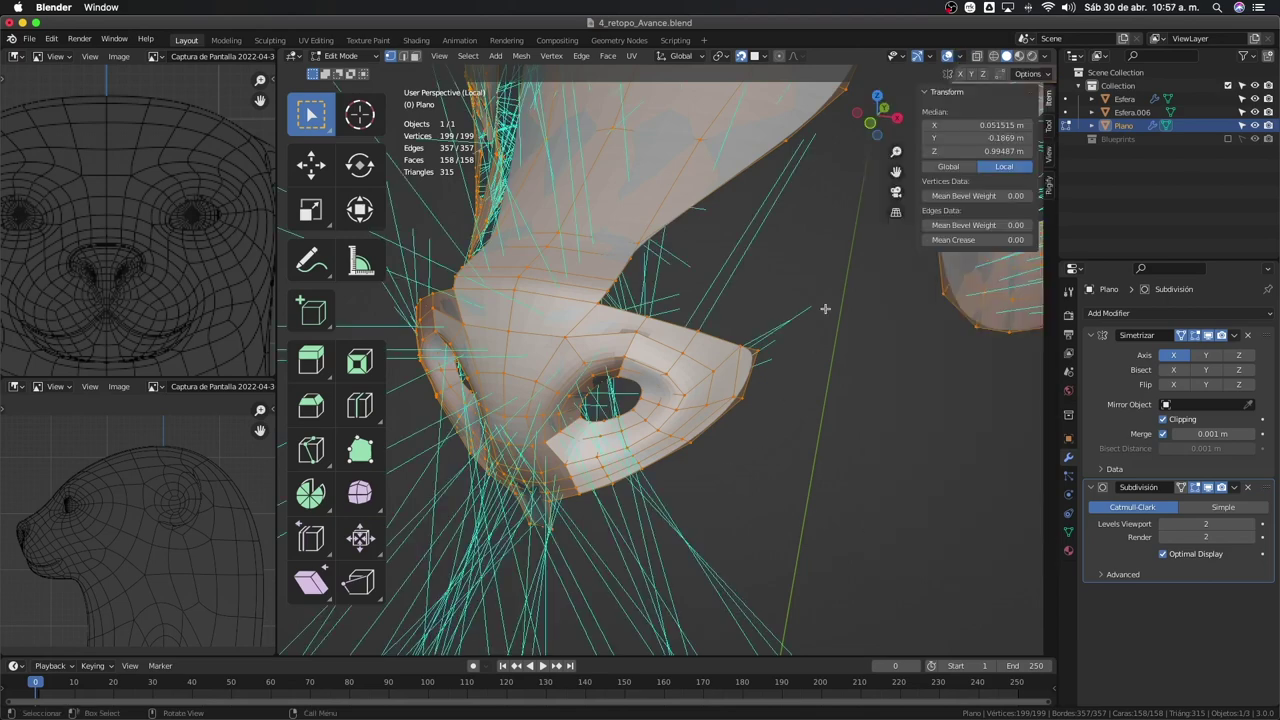
{"action": "mouse_move", "coordinate": [776, 303]}
{"action": "middle_mouse_down"}
{"action": "mouse_move", "coordinate": [847, 308]}
{"action": "mouse_move", "coordinate": [797, 311]}
{"action": "mouse_move", "coordinate": [749, 283]}
{"action": "mouse_move", "coordinate": [677, 309]}
{"action": "middle_mouse_up"}
Select the three muzzle-edge faces and shrink the normal display size to 0.01
{"action": "left_click", "coordinate": [674, 316]}
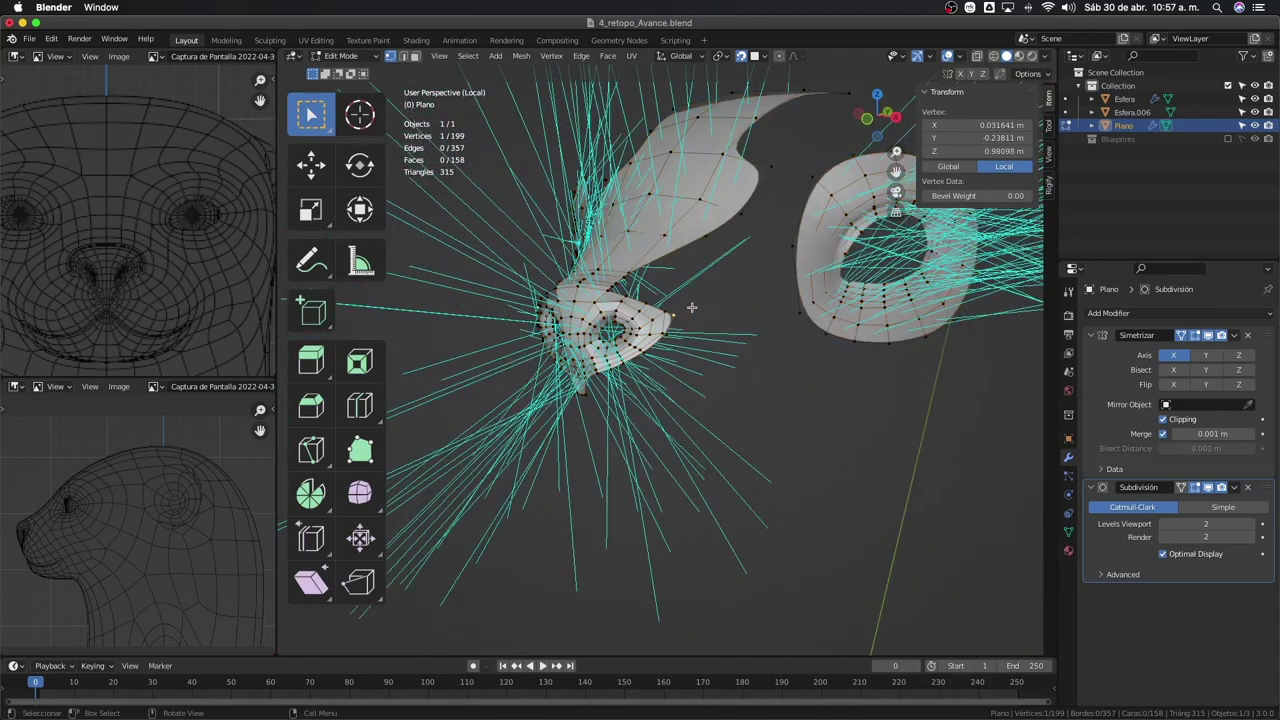
{"action": "left_click_drag", "start_coordinate": [690, 308], "coordinate": [643, 350]}
{"action": "middle_click_drag", "start_coordinate": [643, 350], "coordinate": [973, 125]}
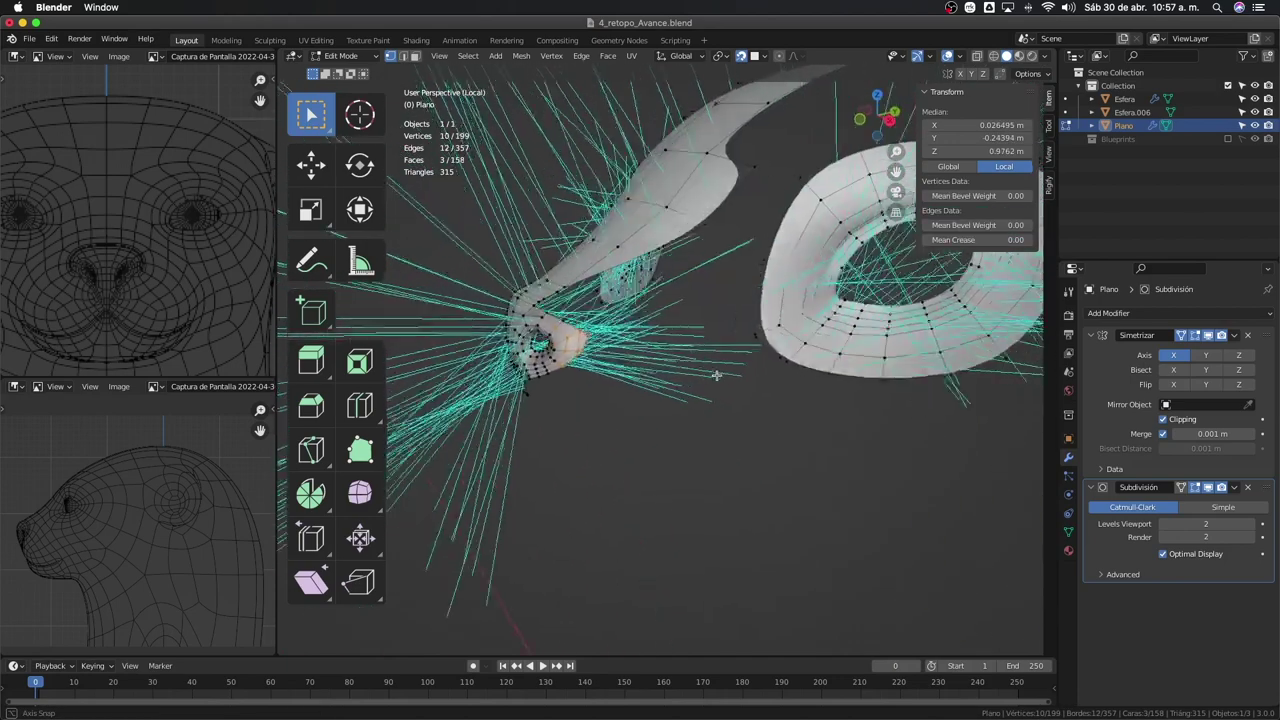
{"action": "left_click", "coordinate": [962, 58]}
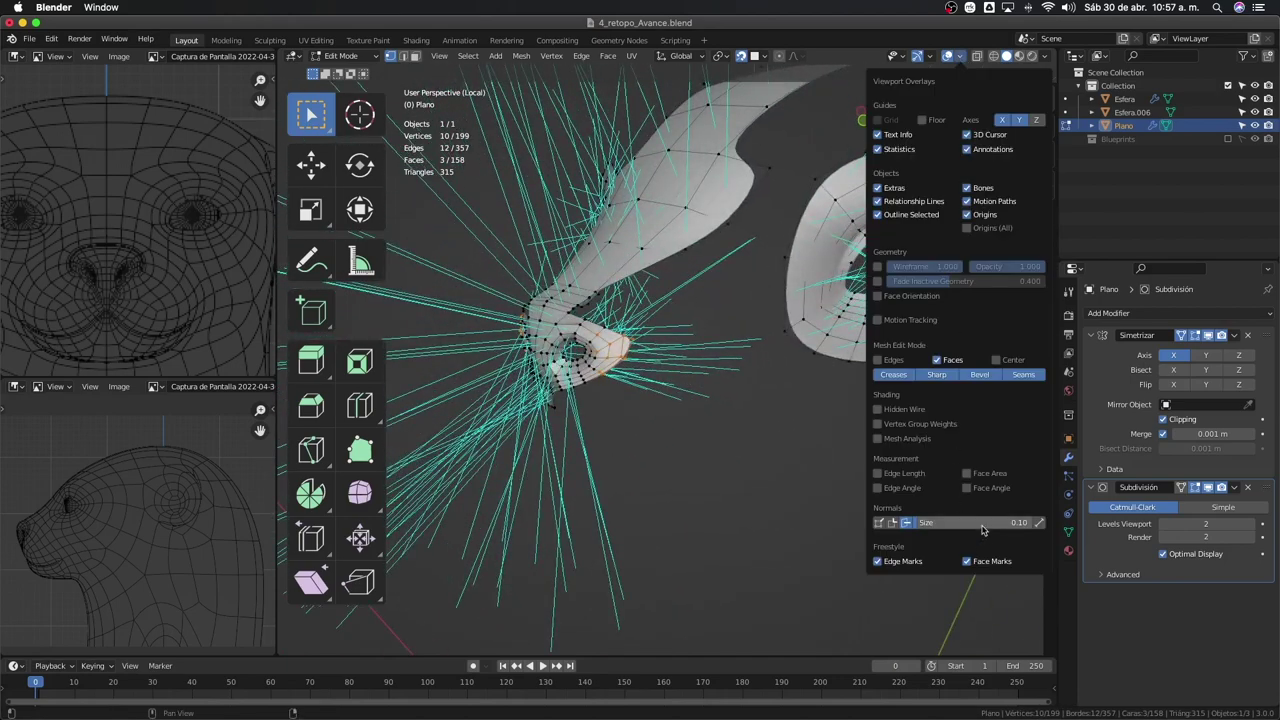
{"action": "left_click_drag", "start_coordinate": [990, 522], "coordinate": [930, 522]}
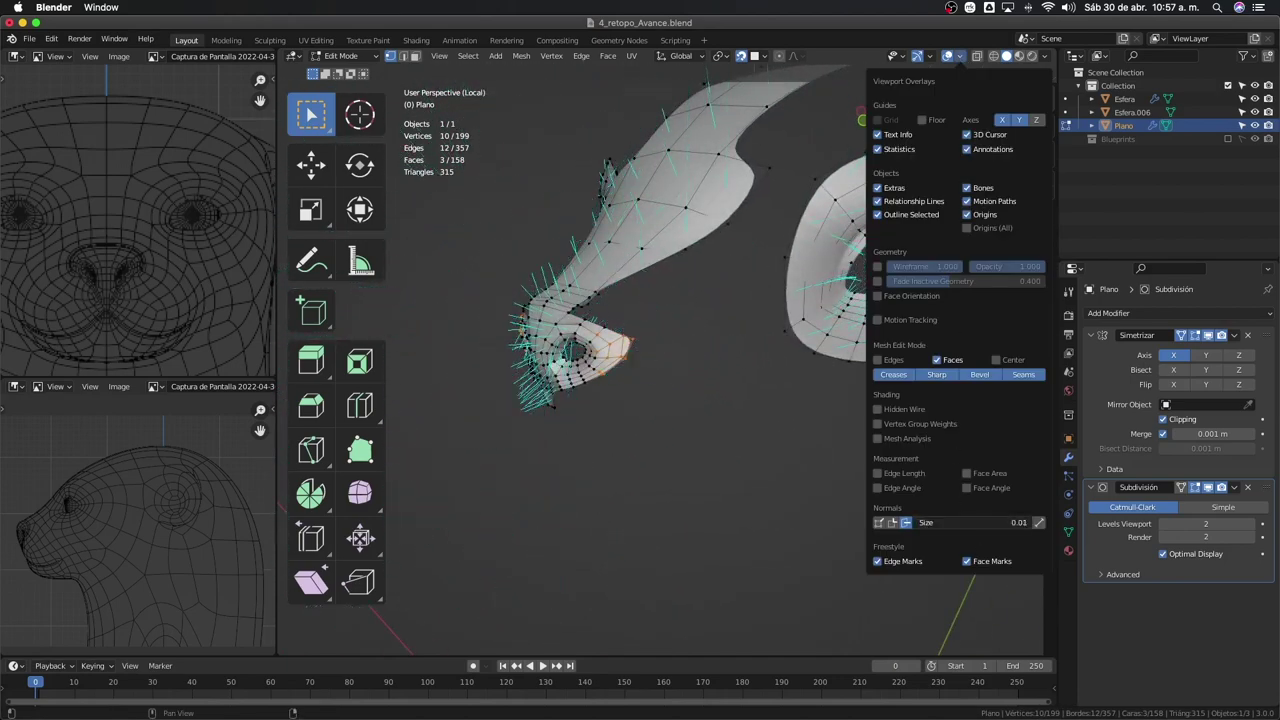
{"action": "mouse_move", "coordinate": [625, 472]}
{"action": "middle_mouse_down"}
{"action": "mouse_move", "coordinate": [543, 449]}
{"action": "mouse_move", "coordinate": [643, 491]}
{"action": "mouse_move", "coordinate": [549, 488]}
{"action": "mouse_move", "coordinate": [671, 477]}
{"action": "mouse_move", "coordinate": [546, 477]}
{"action": "mouse_move", "coordinate": [686, 486]}
{"action": "mouse_move", "coordinate": [710, 460]}
{"action": "middle_mouse_up"}
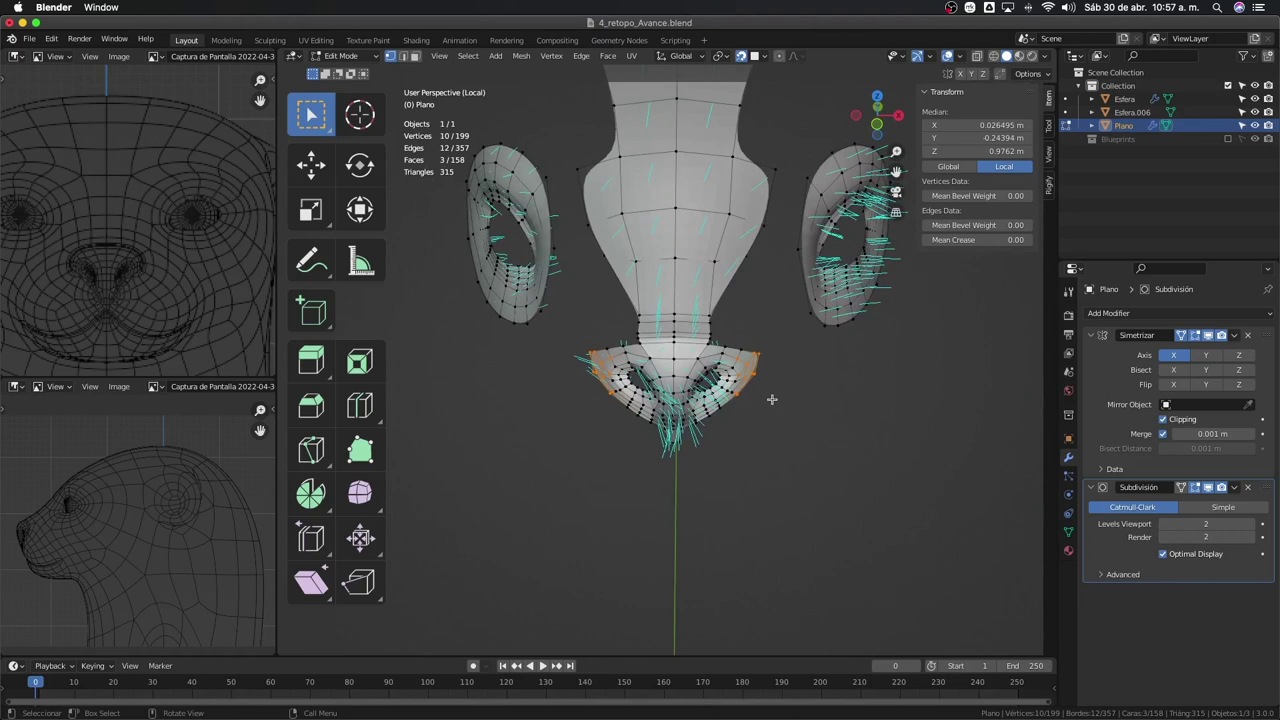
{"action": "mouse_move", "coordinate": [771, 399]}
{"action": "middle_mouse_down"}
{"action": "mouse_move", "coordinate": [757, 391]}
{"action": "mouse_move", "coordinate": [743, 434]}
{"action": "mouse_move", "coordinate": [693, 398]}
{"action": "middle_mouse_up"}
{"action": "key", "text": "Tab"}
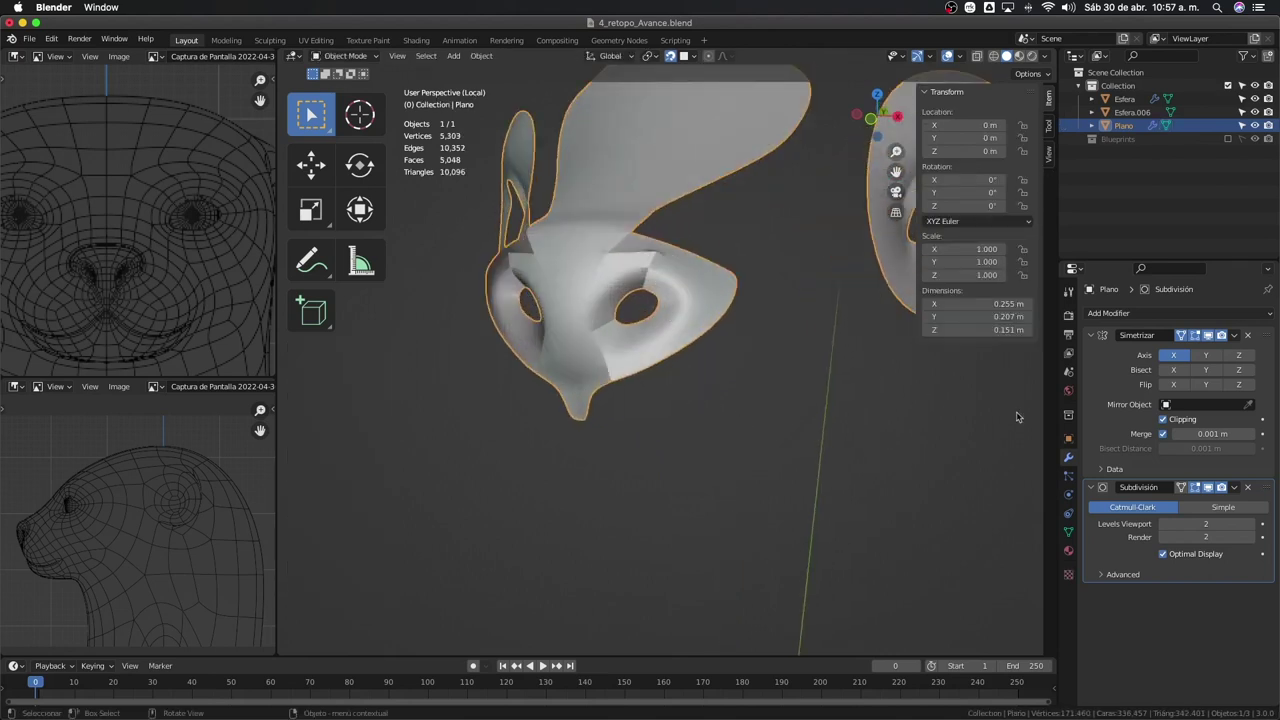
Toggle the Subdivision modifier's viewport display off and back on to compare the low-poly mask
{"action": "left_click", "coordinate": [1209, 487]}
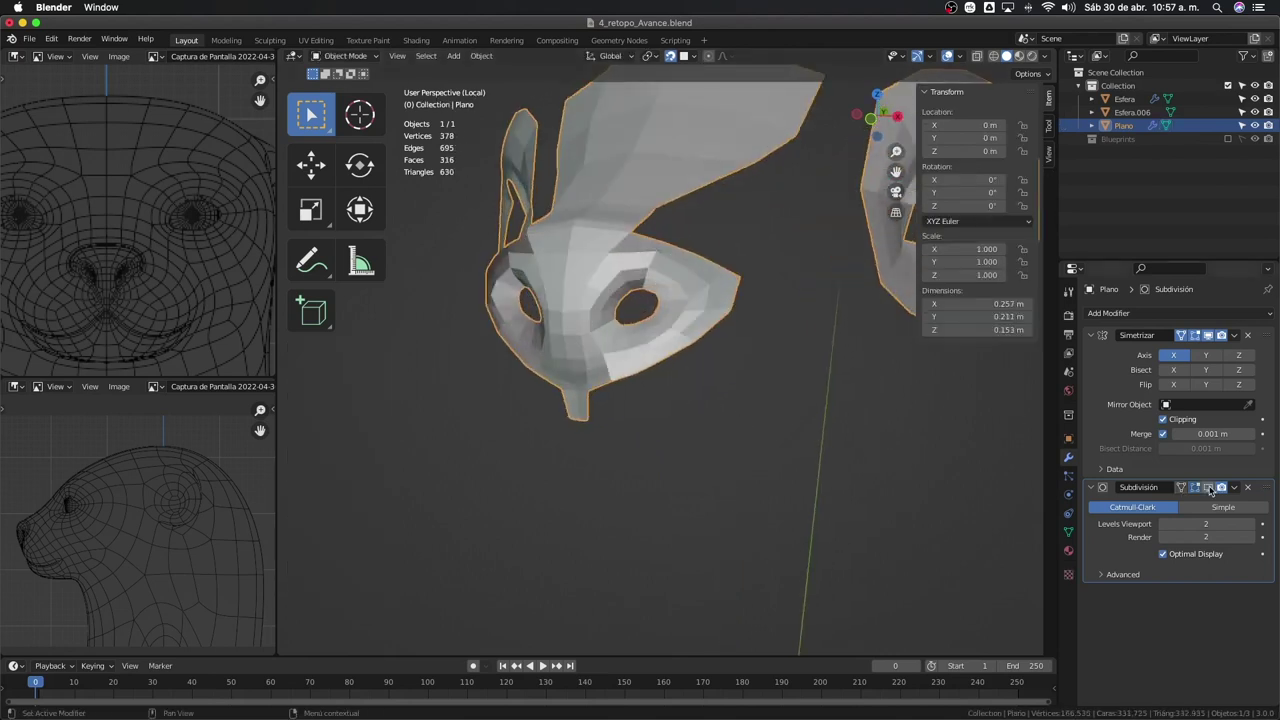
{"action": "left_click", "coordinate": [1209, 487]}
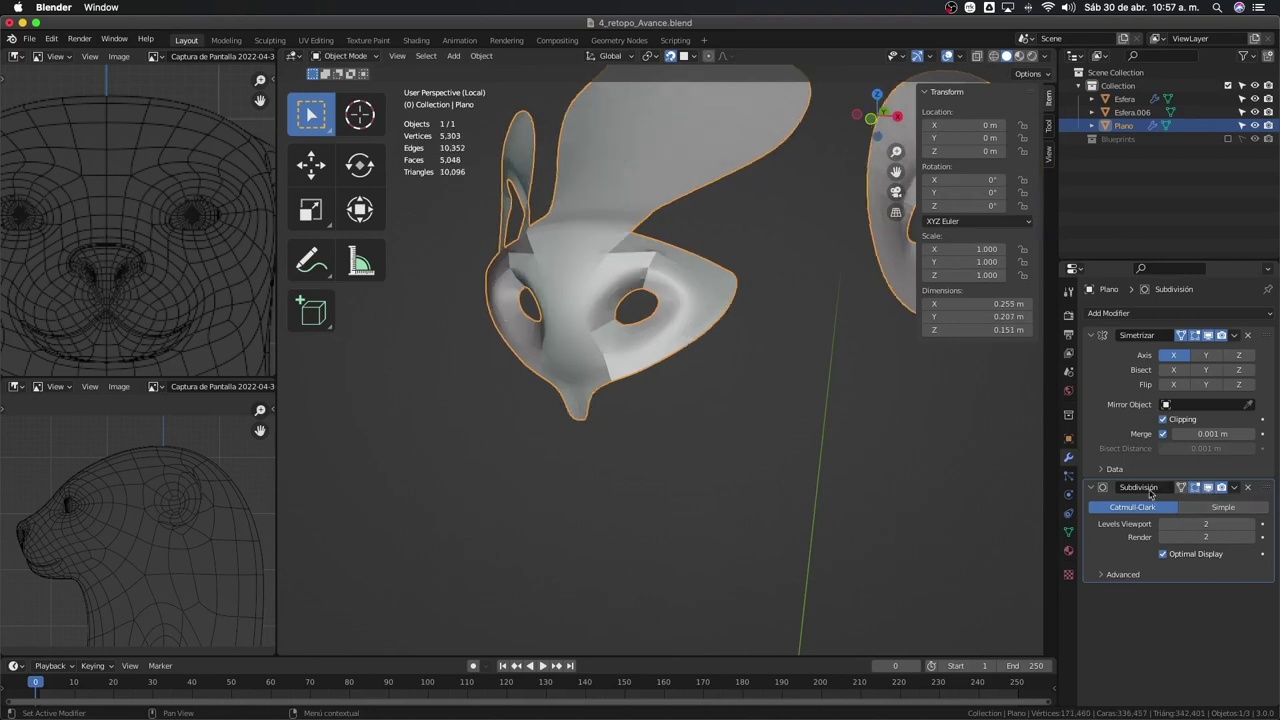
{"action": "middle_click_drag", "start_coordinate": [641, 295], "coordinate": [666, 291]}
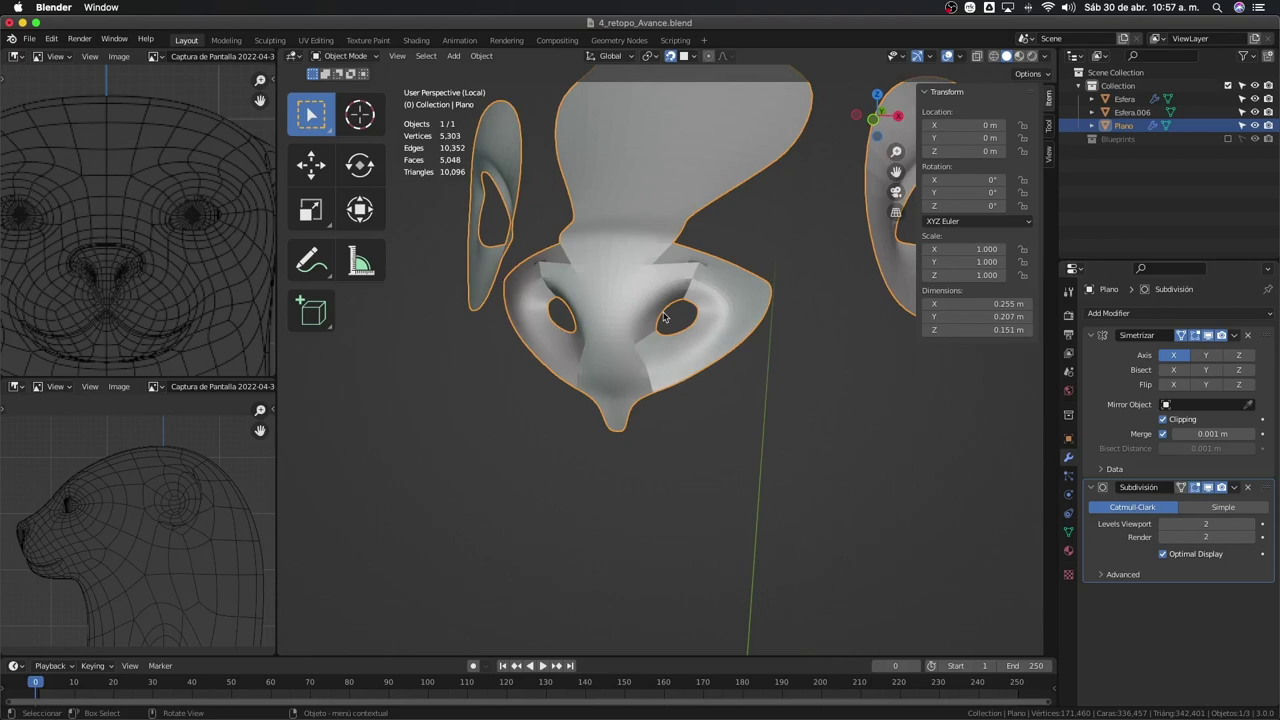
Recalculate the mask's normals outward with Shift+N, then clear the selection
{"action": "key", "text": "Tab"}
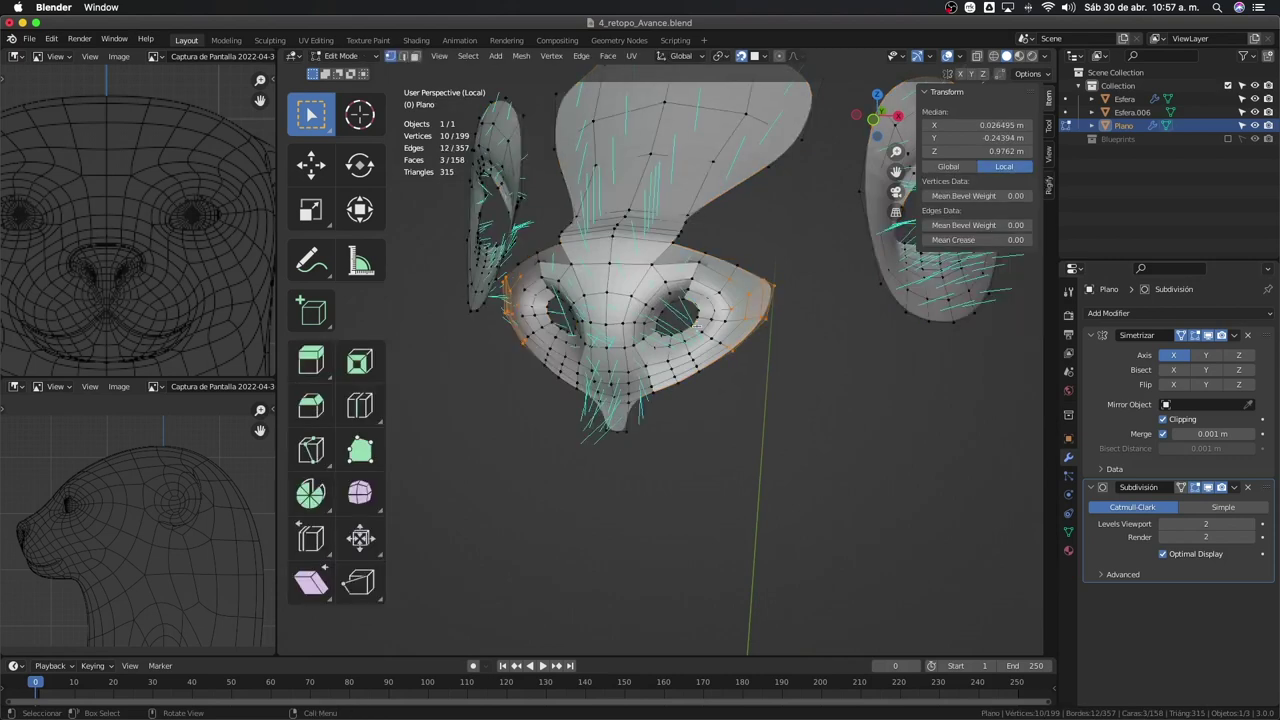
{"action": "middle_click_drag", "start_coordinate": [640, 312], "coordinate": [698, 374]}
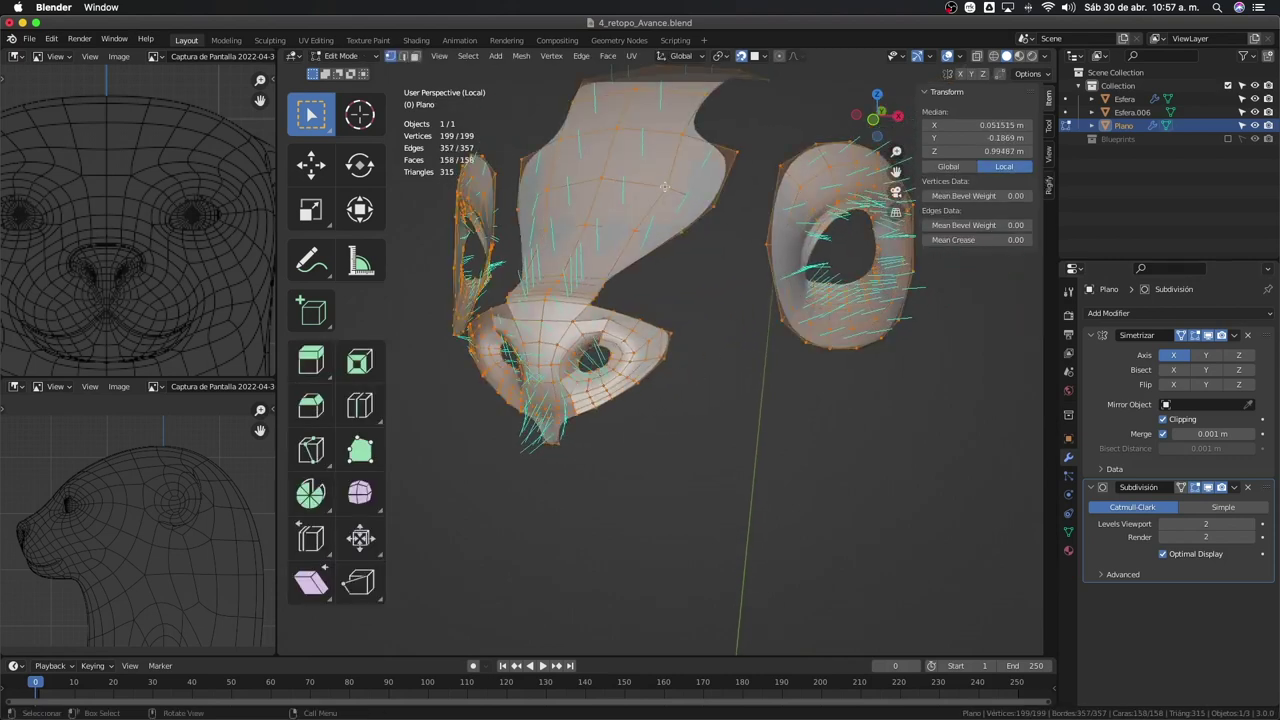
{"action": "key", "text": "shift+n"}
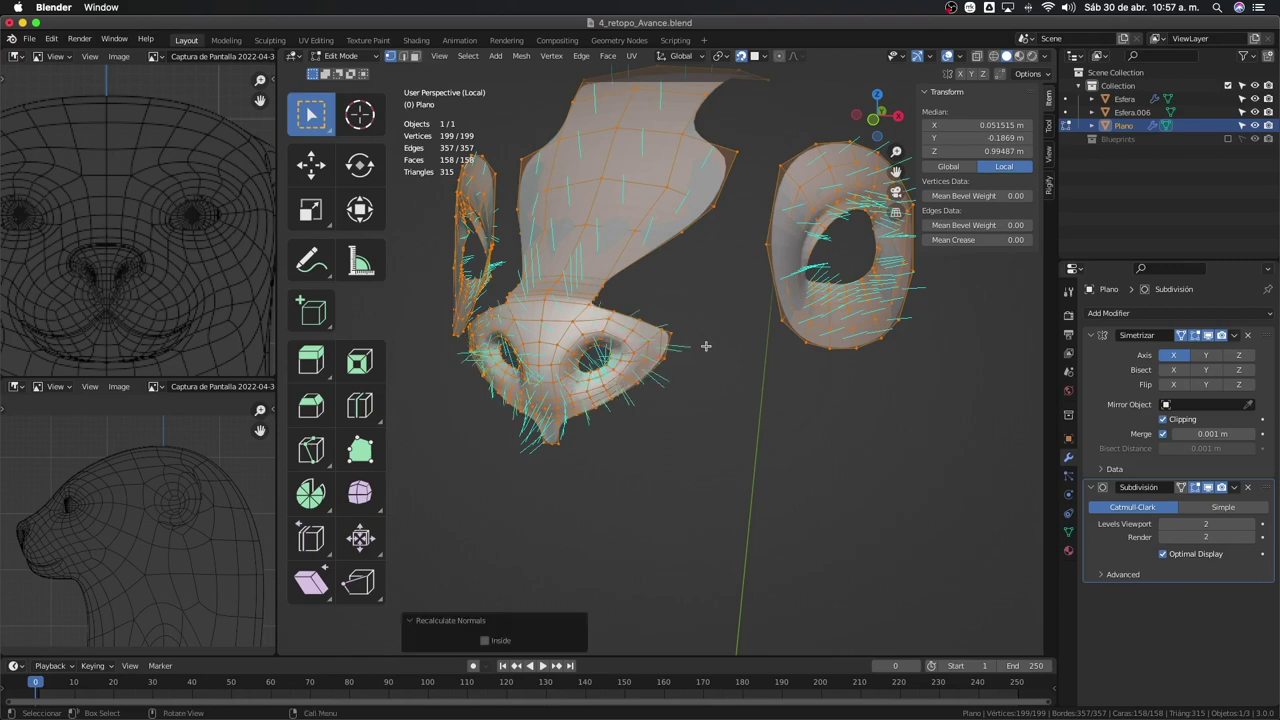
{"action": "mouse_move", "coordinate": [706, 345]}
{"action": "middle_mouse_down"}
{"action": "mouse_move", "coordinate": [760, 352]}
{"action": "mouse_move", "coordinate": [674, 378]}
{"action": "mouse_move", "coordinate": [708, 392]}
{"action": "mouse_move", "coordinate": [706, 351]}
{"action": "mouse_move", "coordinate": [754, 380]}
{"action": "mouse_move", "coordinate": [663, 377]}
{"action": "mouse_move", "coordinate": [754, 386]}
{"action": "mouse_move", "coordinate": [851, 371]}
{"action": "mouse_move", "coordinate": [623, 389]}
{"action": "mouse_move", "coordinate": [685, 395]}
{"action": "middle_mouse_up"}
{"action": "left_click", "coordinate": [705, 435]}
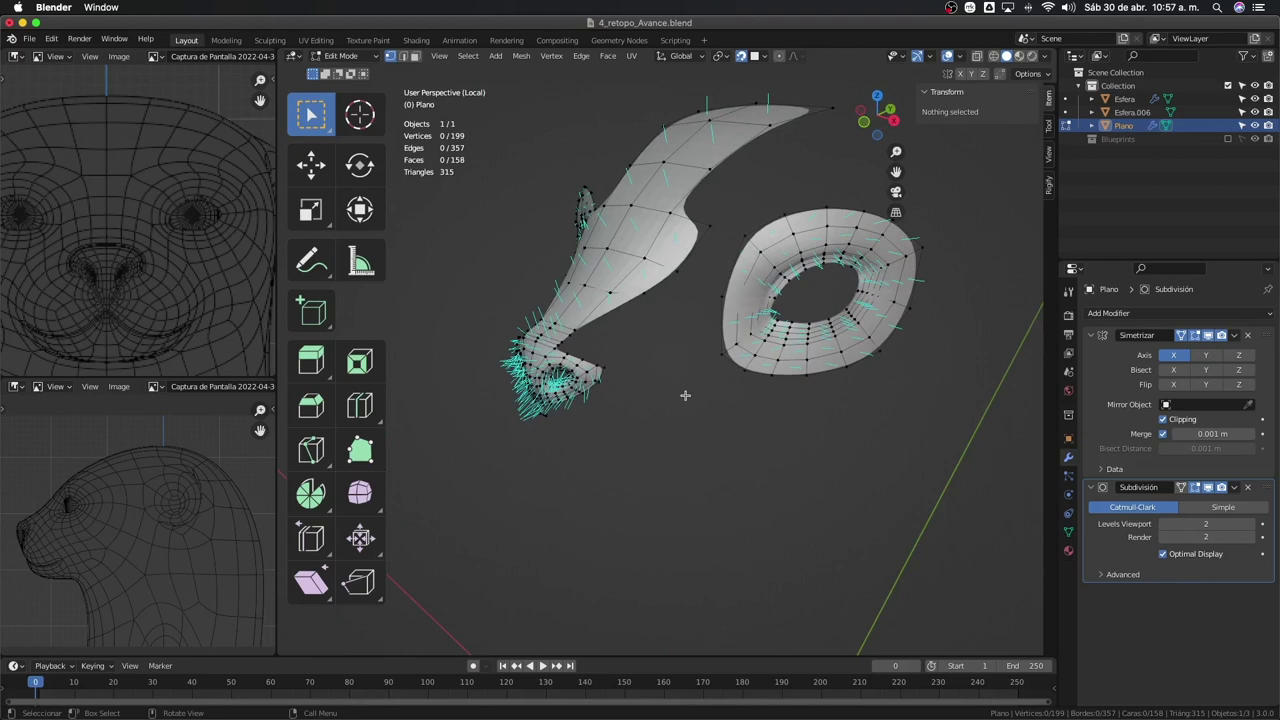
Hide the face normals overlay and return to Object Mode
{"action": "left_click", "coordinate": [957, 57]}
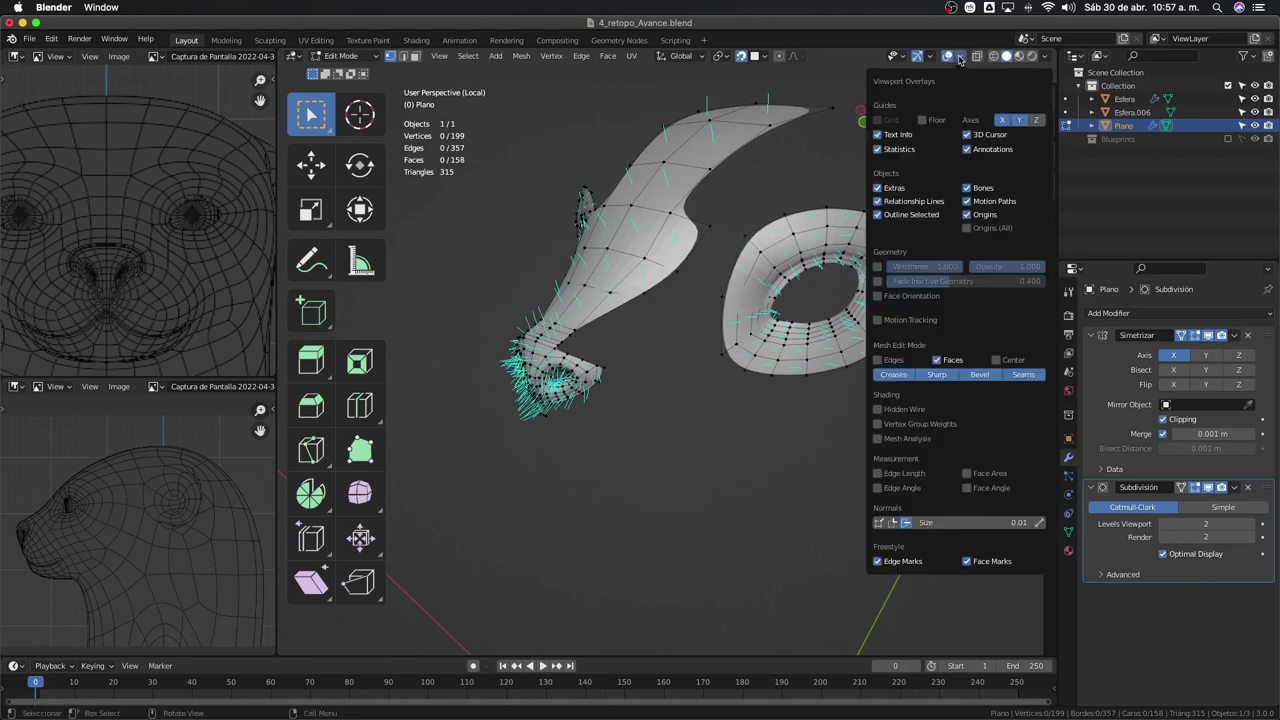
{"action": "left_click", "coordinate": [905, 522]}
{"action": "mouse_move", "coordinate": [666, 351]}
{"action": "middle_mouse_down"}
{"action": "mouse_move", "coordinate": [685, 357]}
{"action": "mouse_move", "coordinate": [686, 300]}
{"action": "mouse_move", "coordinate": [709, 374]}
{"action": "mouse_move", "coordinate": [703, 351]}
{"action": "mouse_move", "coordinate": [673, 395]}
{"action": "middle_mouse_up"}
{"action": "key", "text": "Tab"}
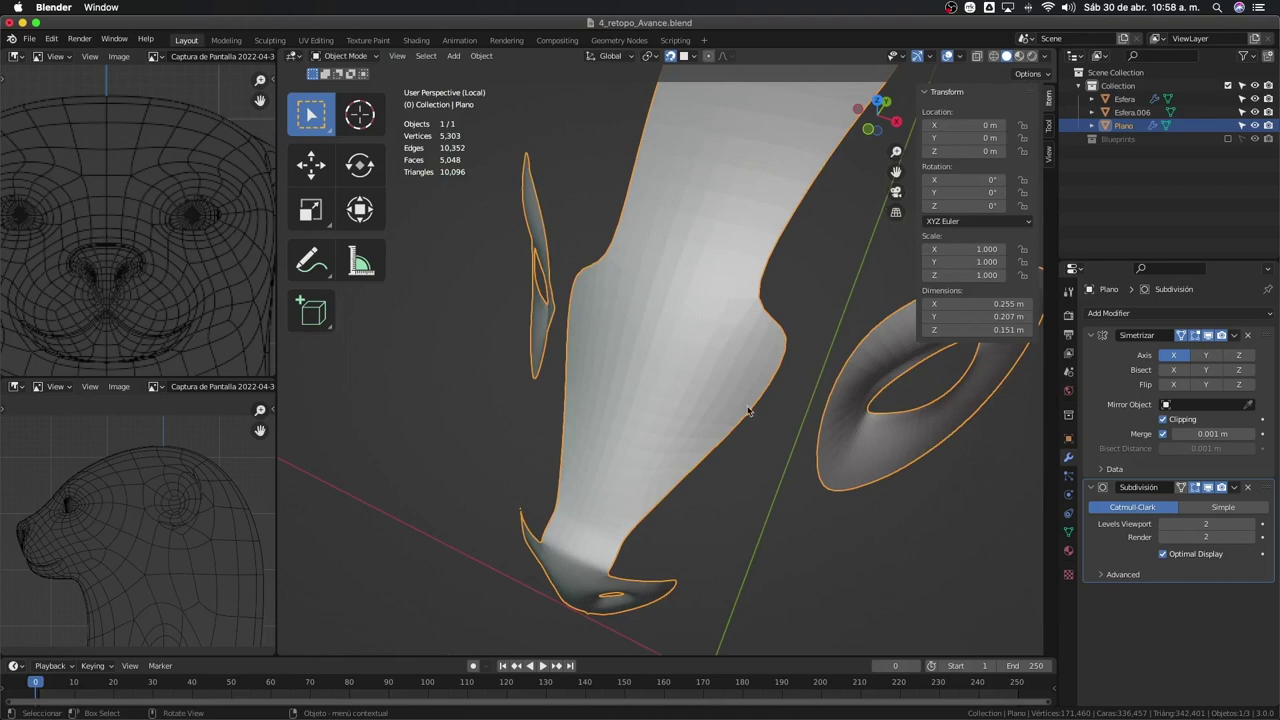
Switch to Wireframe shading and turn off the Subdivision modifier's Optimal Display
{"action": "key", "text": "z"}
{"action": "left_click", "coordinate": [492, 368]}
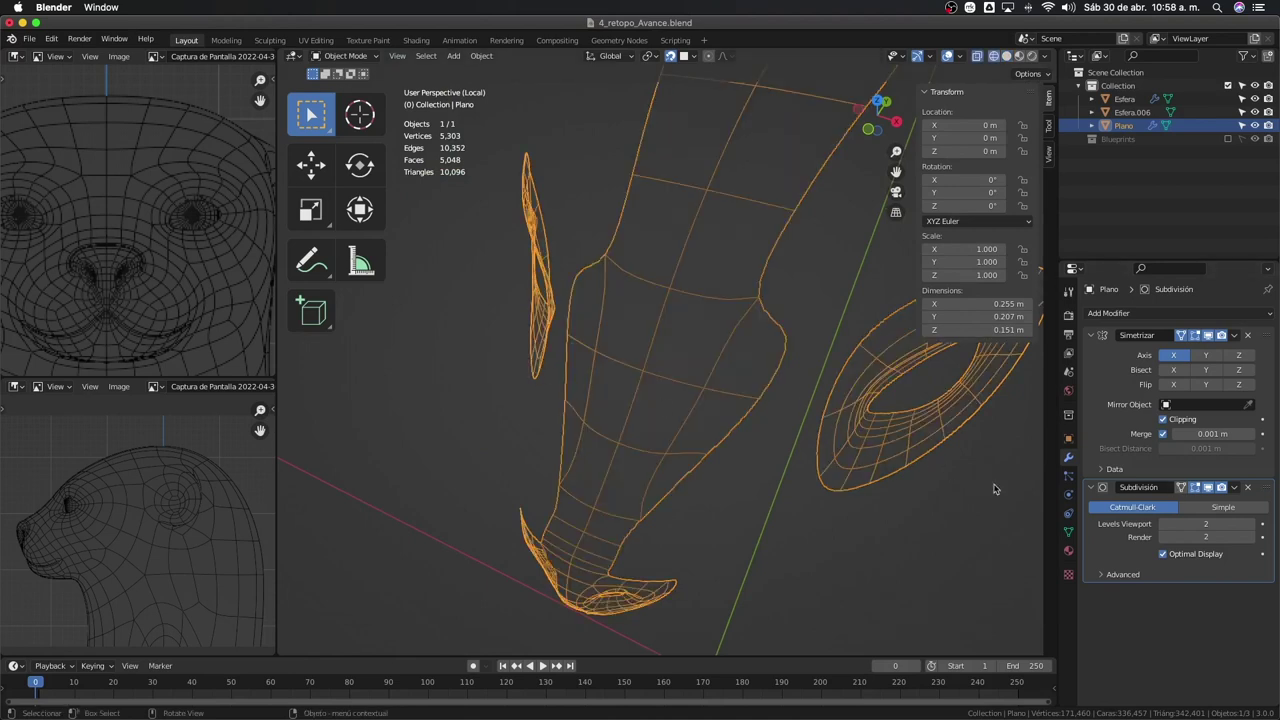
{"action": "left_click", "coordinate": [1164, 554]}
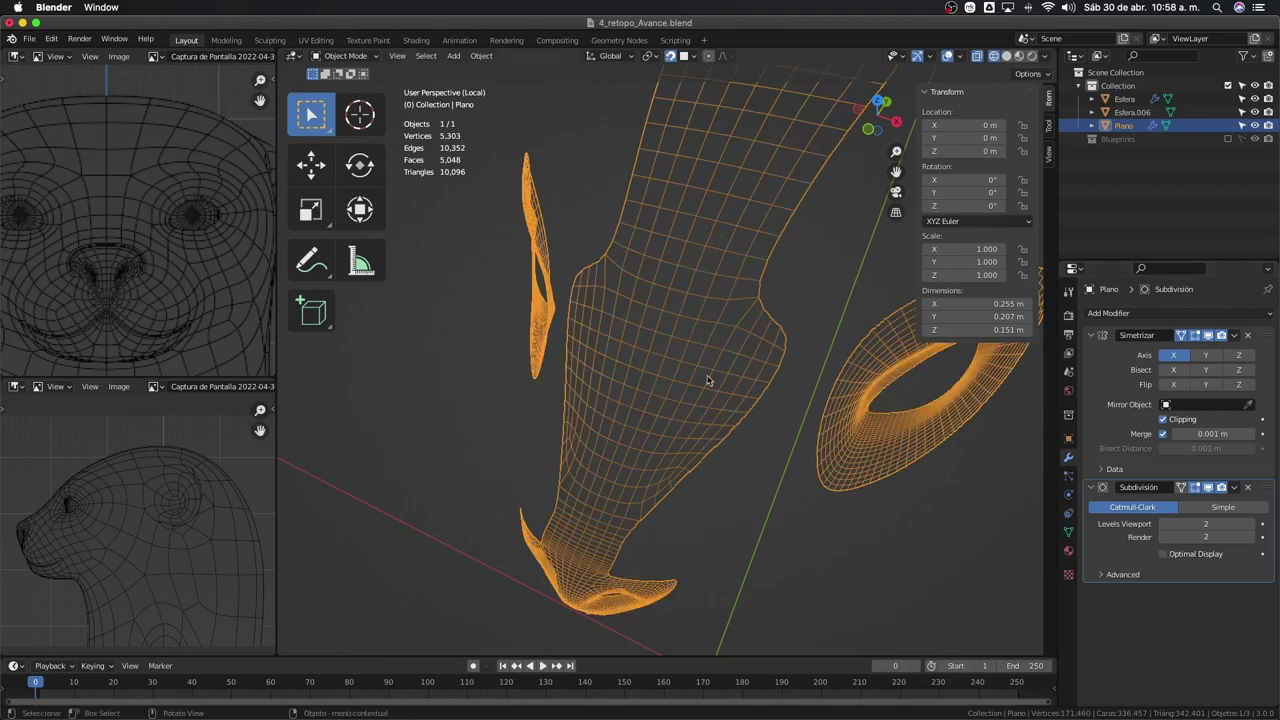
{"action": "left_click", "coordinate": [1164, 558]}
{"action": "left_click", "coordinate": [1164, 558]}
{"action": "left_click", "coordinate": [1164, 558]}
{"action": "left_click", "coordinate": [1164, 558]}
{"action": "middle_click_drag", "start_coordinate": [683, 301], "coordinate": [745, 289]}
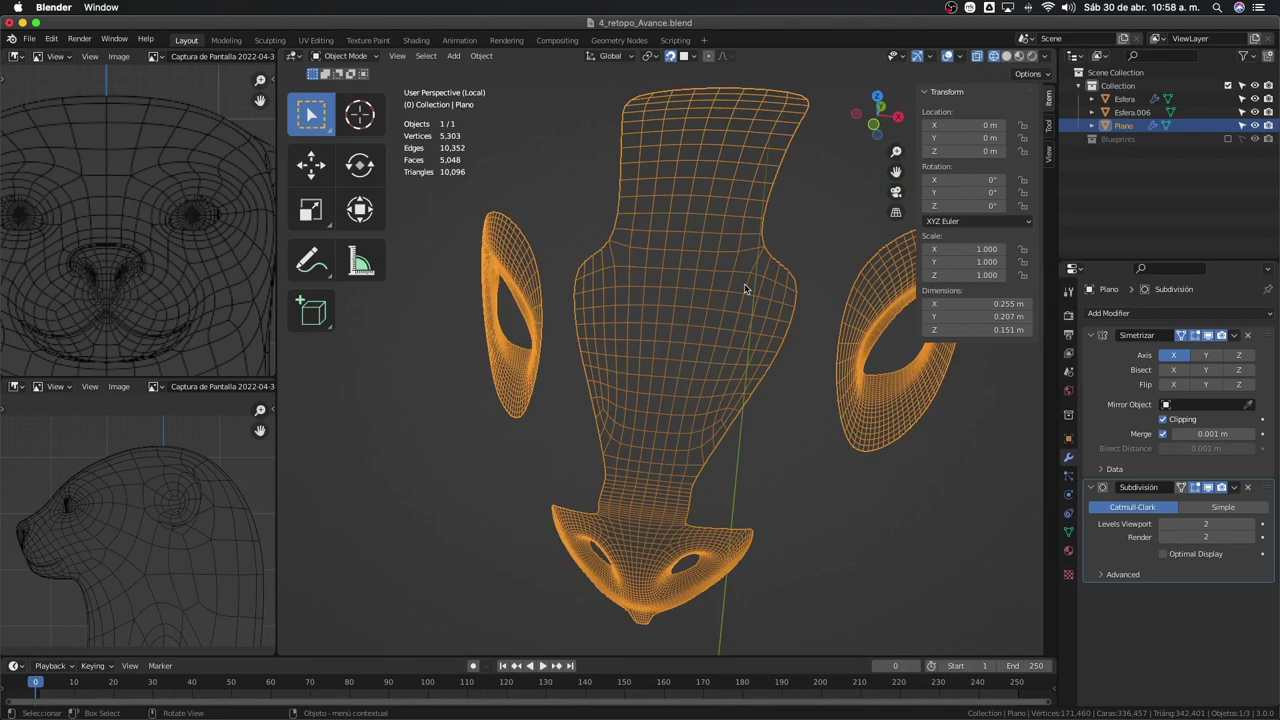
Preview viewport subdivision level 4, then set it back to 2
{"action": "left_click", "coordinate": [1251, 525]}
{"action": "left_click", "coordinate": [1251, 525]}
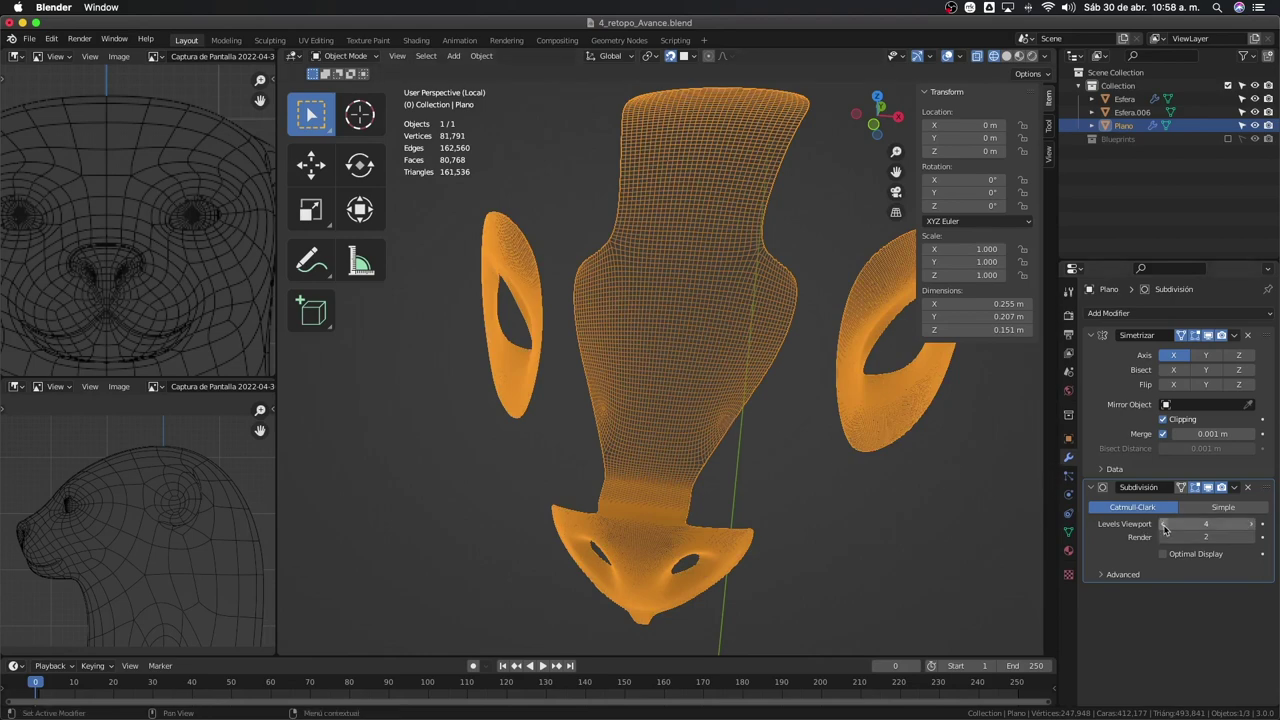
{"action": "left_click", "coordinate": [1163, 525]}
{"action": "left_click", "coordinate": [1163, 525]}
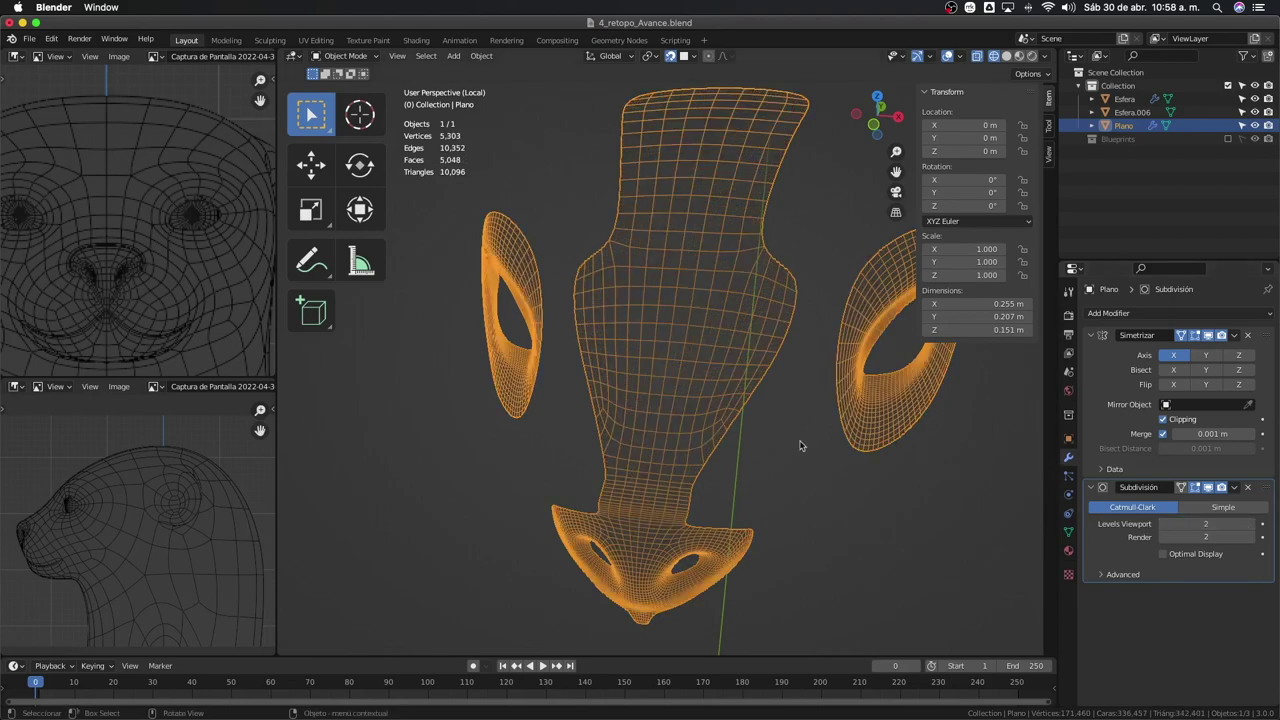
{"action": "mouse_move", "coordinate": [640, 420]}
{"action": "middle_mouse_down"}
{"action": "mouse_move", "coordinate": [707, 444]}
{"action": "mouse_move", "coordinate": [766, 440]}
{"action": "mouse_move", "coordinate": [824, 468]}
{"action": "middle_mouse_up"}
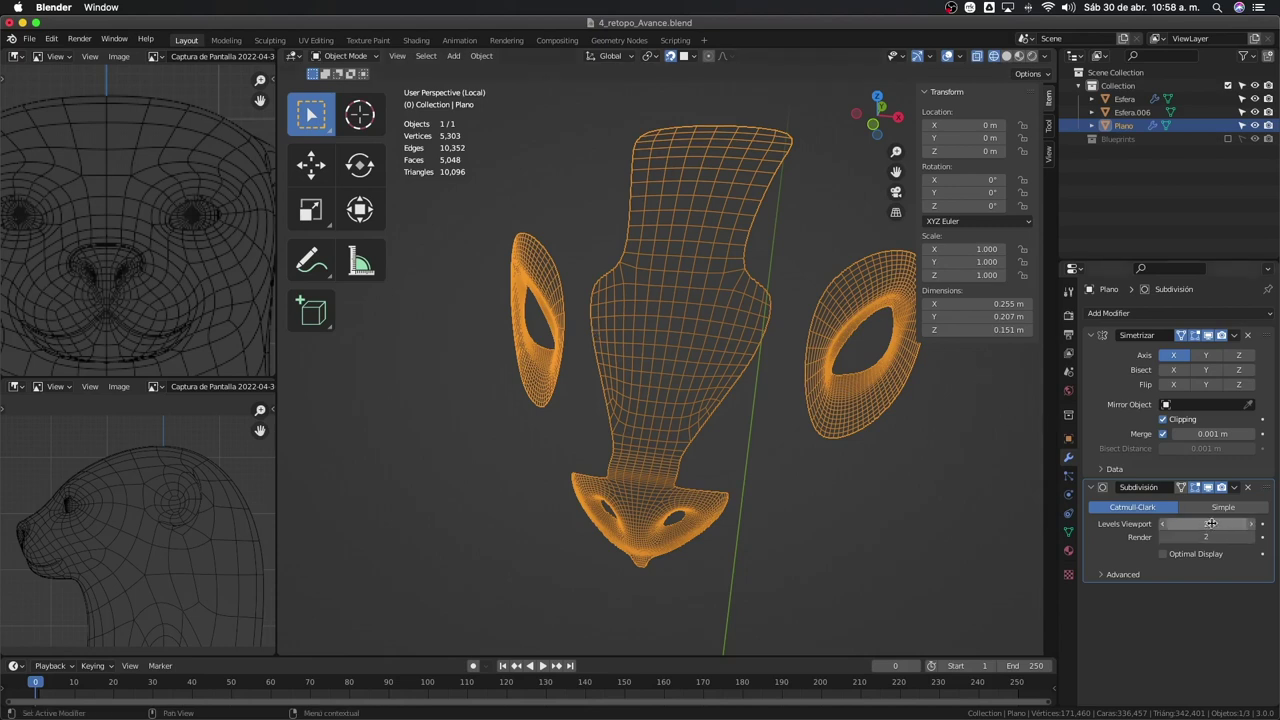
{"action": "mouse_move", "coordinate": [1207, 523]}
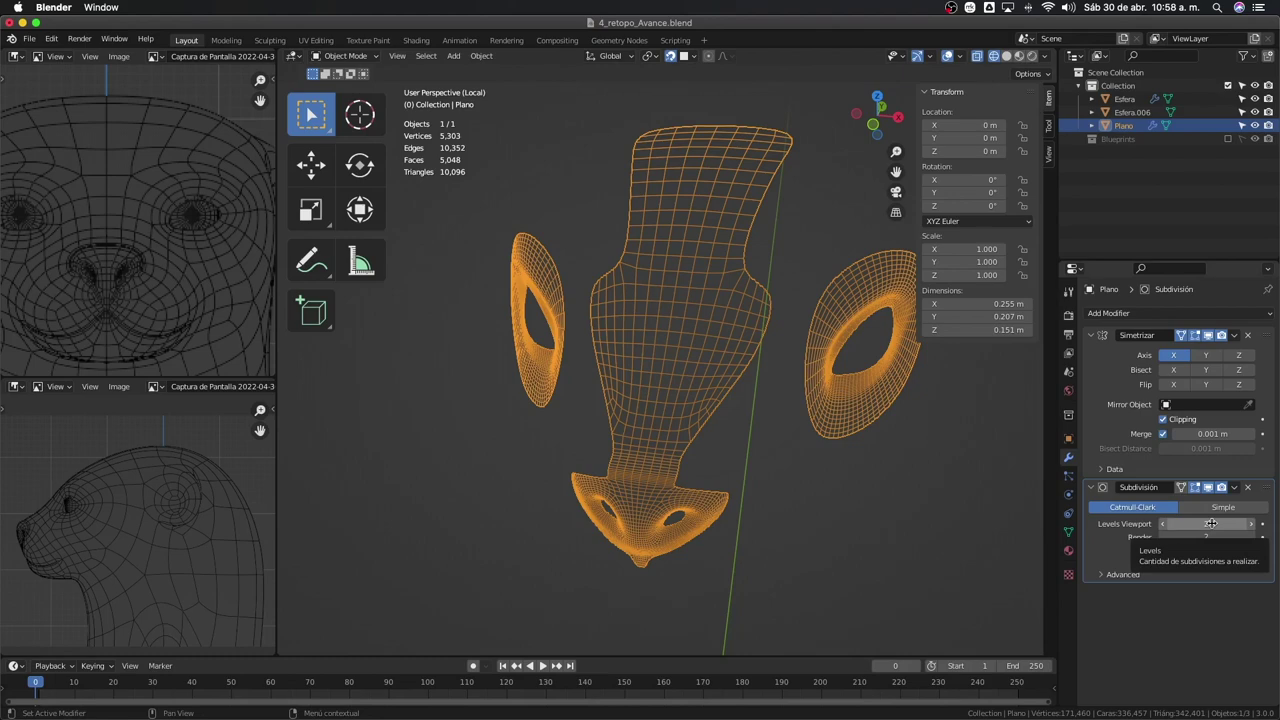
{"action": "mouse_move", "coordinate": [806, 517]}
{"action": "middle_mouse_down"}
{"action": "mouse_move", "coordinate": [737, 503]}
{"action": "mouse_move", "coordinate": [784, 512]}
{"action": "mouse_move", "coordinate": [786, 527]}
{"action": "middle_mouse_up"}
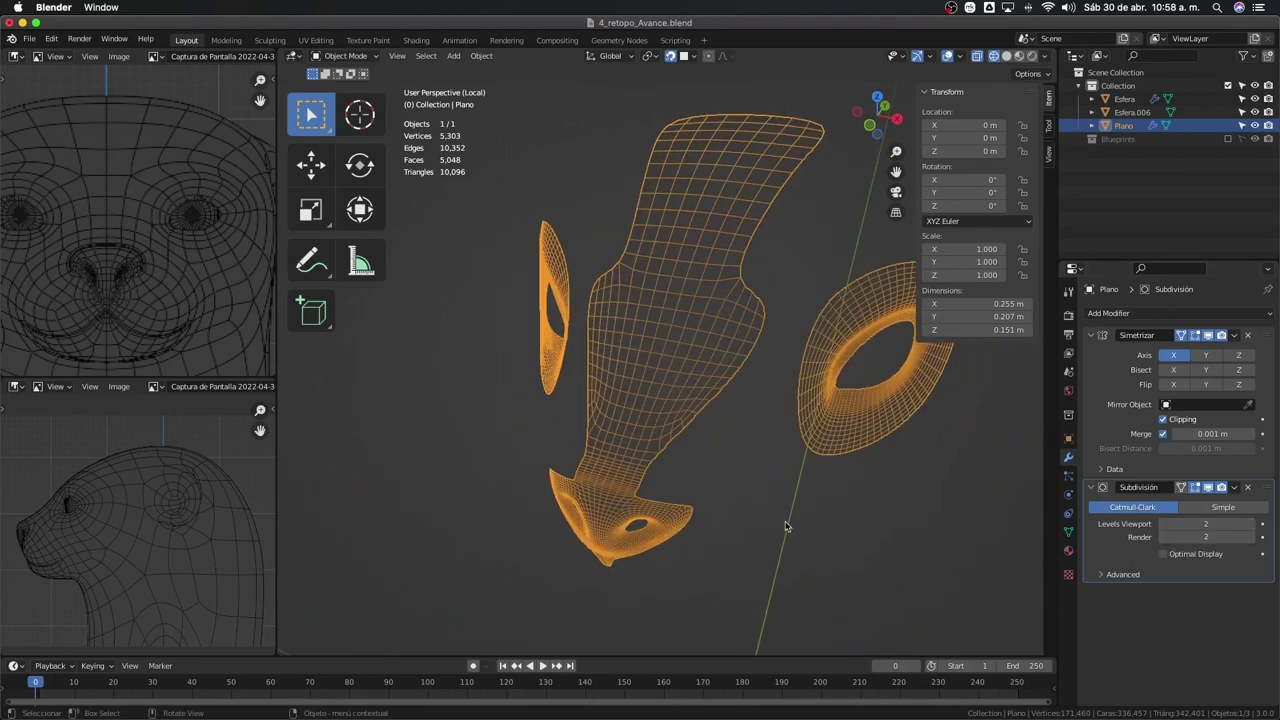
{"action": "mouse_move", "coordinate": [896, 557]}
{"action": "middle_mouse_down"}
{"action": "mouse_move", "coordinate": [754, 400]}
{"action": "mouse_move", "coordinate": [757, 355]}
{"action": "mouse_move", "coordinate": [743, 380]}
{"action": "mouse_move", "coordinate": [766, 389]}
{"action": "middle_mouse_up"}
{"action": "scroll", "coordinate": [754, 397], "scroll_direction": "up", "scroll_amount": 2}
Switch the viewport back to Solid shading and pick a vertex on the mesh
{"action": "key", "text": "Tab"}
{"action": "key", "text": "shift+z"}
{"action": "left_click", "coordinate": [757, 355]}
{"action": "scroll", "coordinate": [749, 371], "scroll_direction": "down", "scroll_amount": 2}
Apply Shade Smooth to the retopo mesh
{"action": "key", "text": "Tab"}
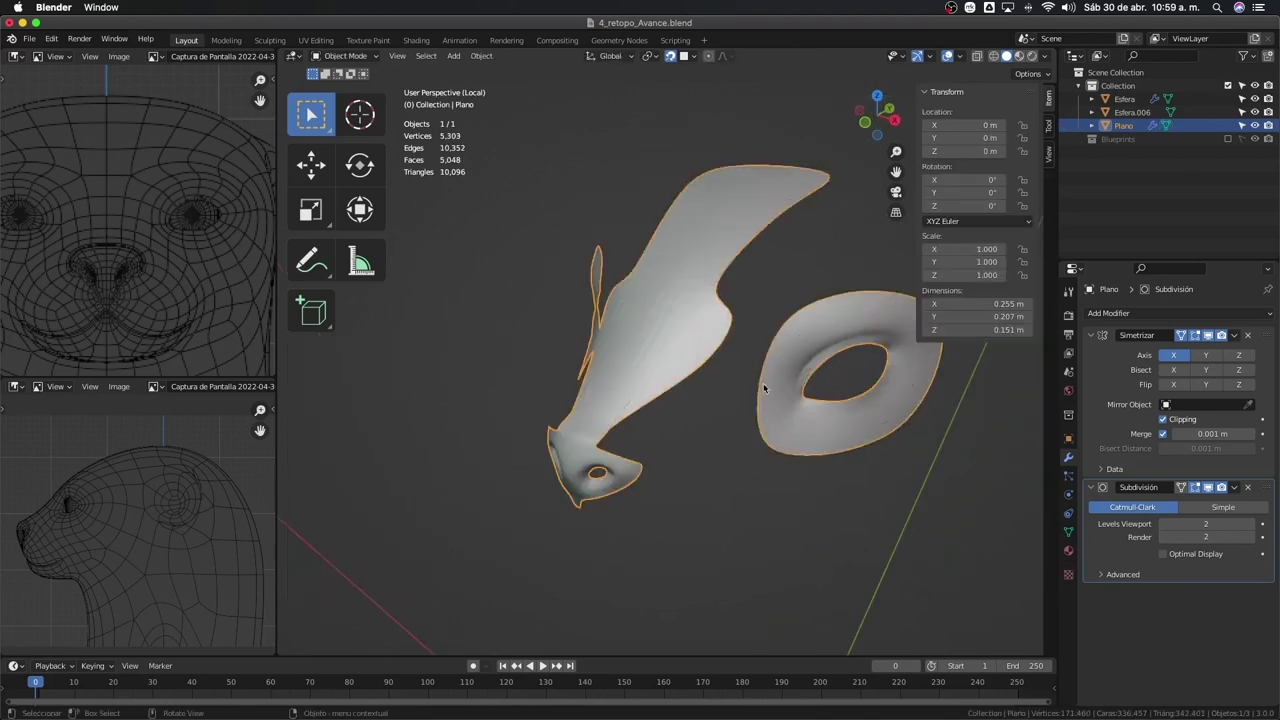
{"action": "scroll", "coordinate": [646, 328], "scroll_direction": "up", "scroll_amount": 4}
{"action": "middle_click_drag", "start_coordinate": [646, 328], "coordinate": [680, 339]}
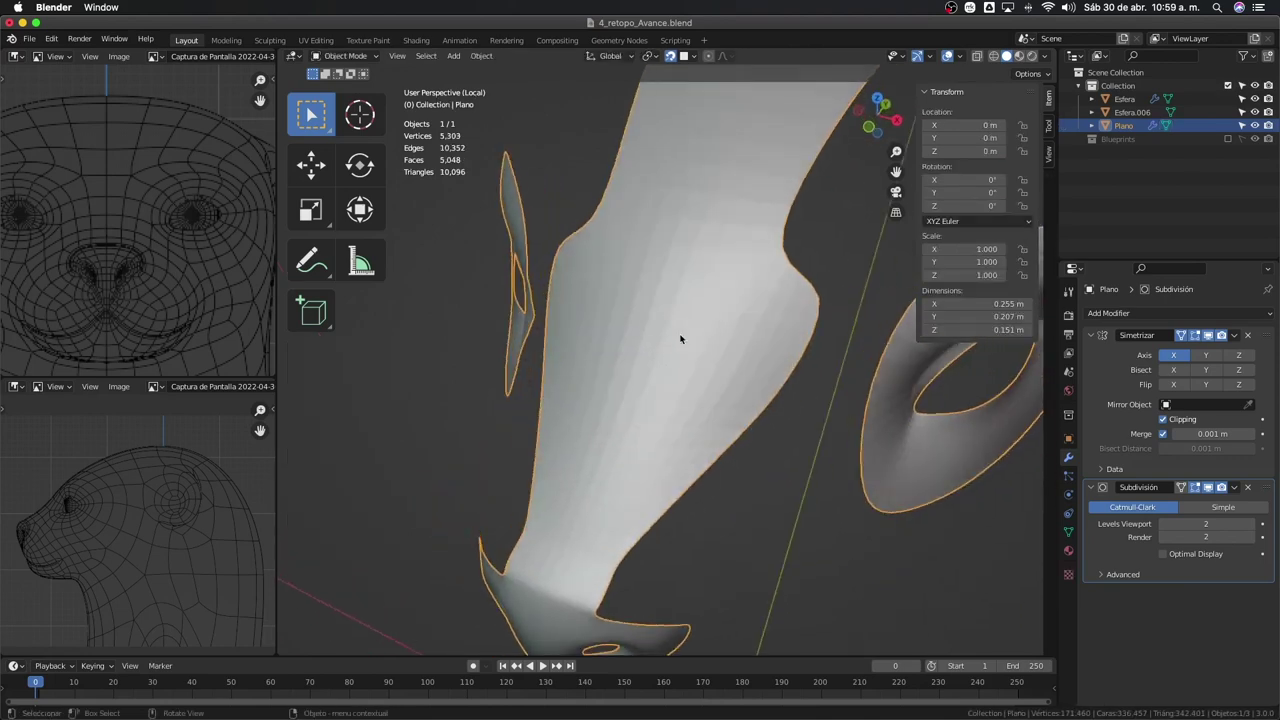
{"action": "right_click", "coordinate": [742, 315]}
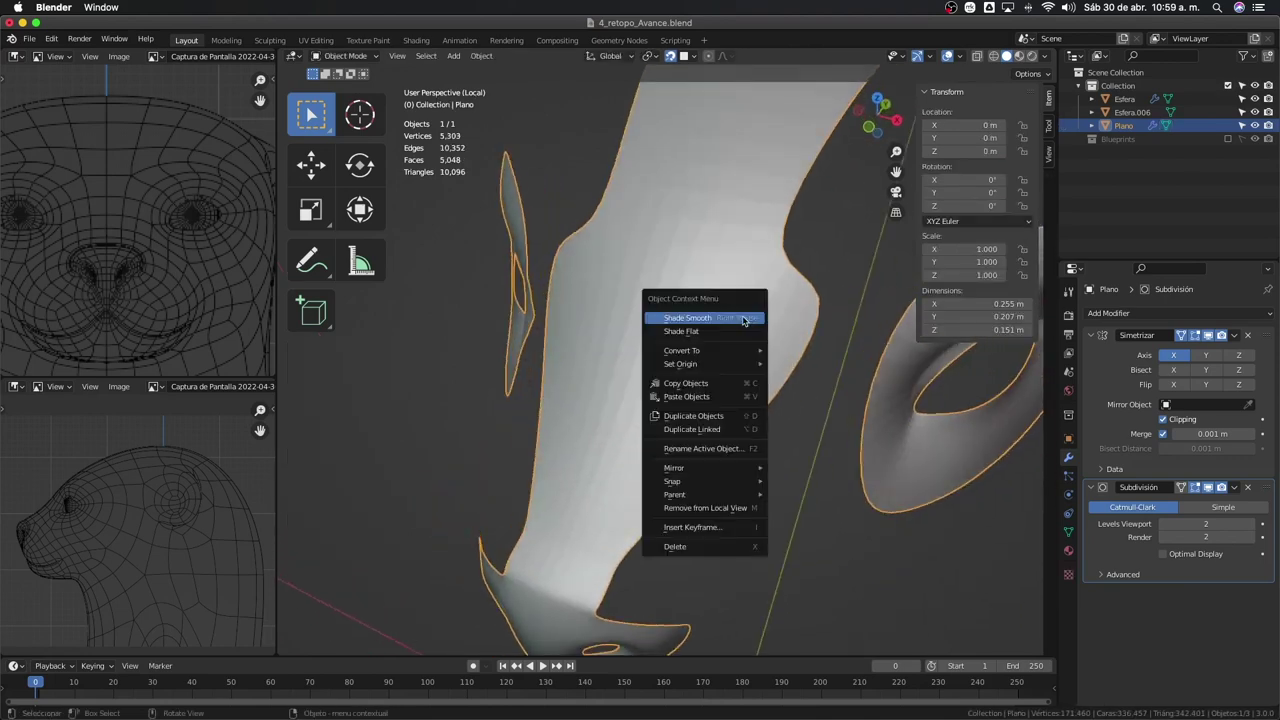
{"action": "left_click", "coordinate": [691, 322]}
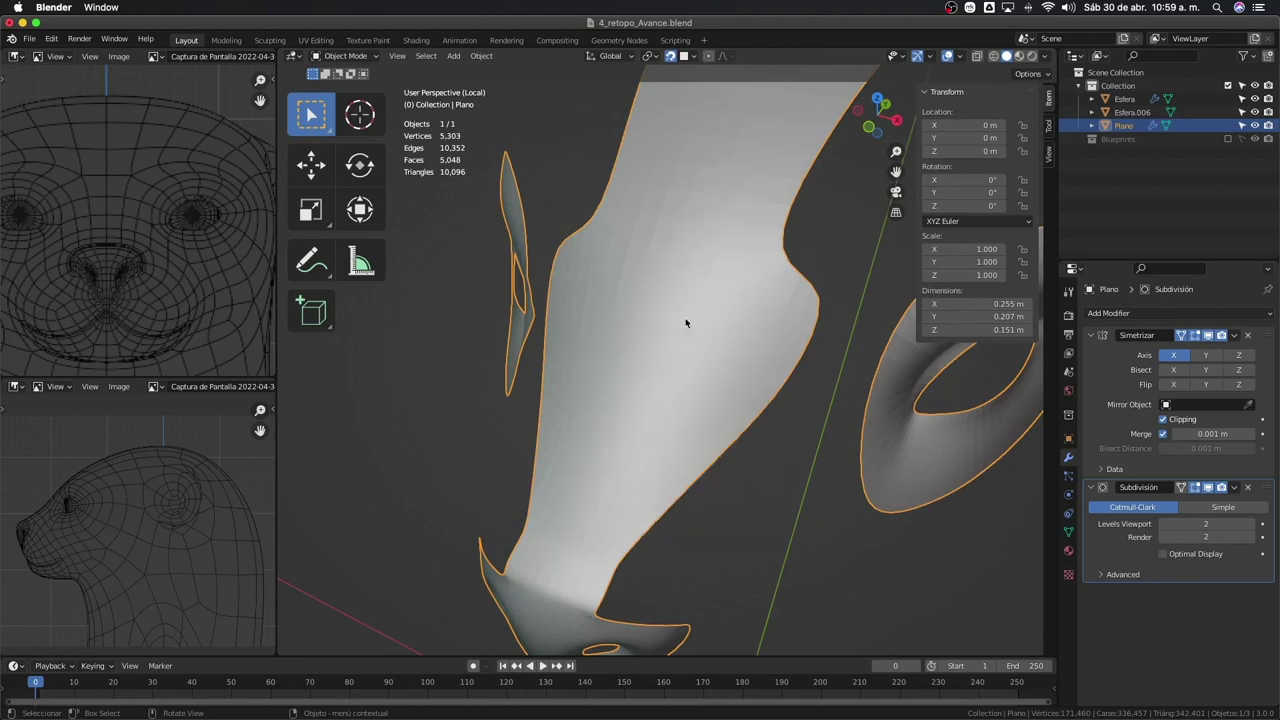
{"action": "mouse_move", "coordinate": [688, 322]}
{"action": "middle_mouse_down"}
{"action": "mouse_move", "coordinate": [750, 355]}
{"action": "mouse_move", "coordinate": [690, 337]}
{"action": "mouse_move", "coordinate": [651, 437]}
{"action": "middle_mouse_up"}
{"action": "scroll", "coordinate": [620, 415], "scroll_direction": "up", "scroll_amount": 4}
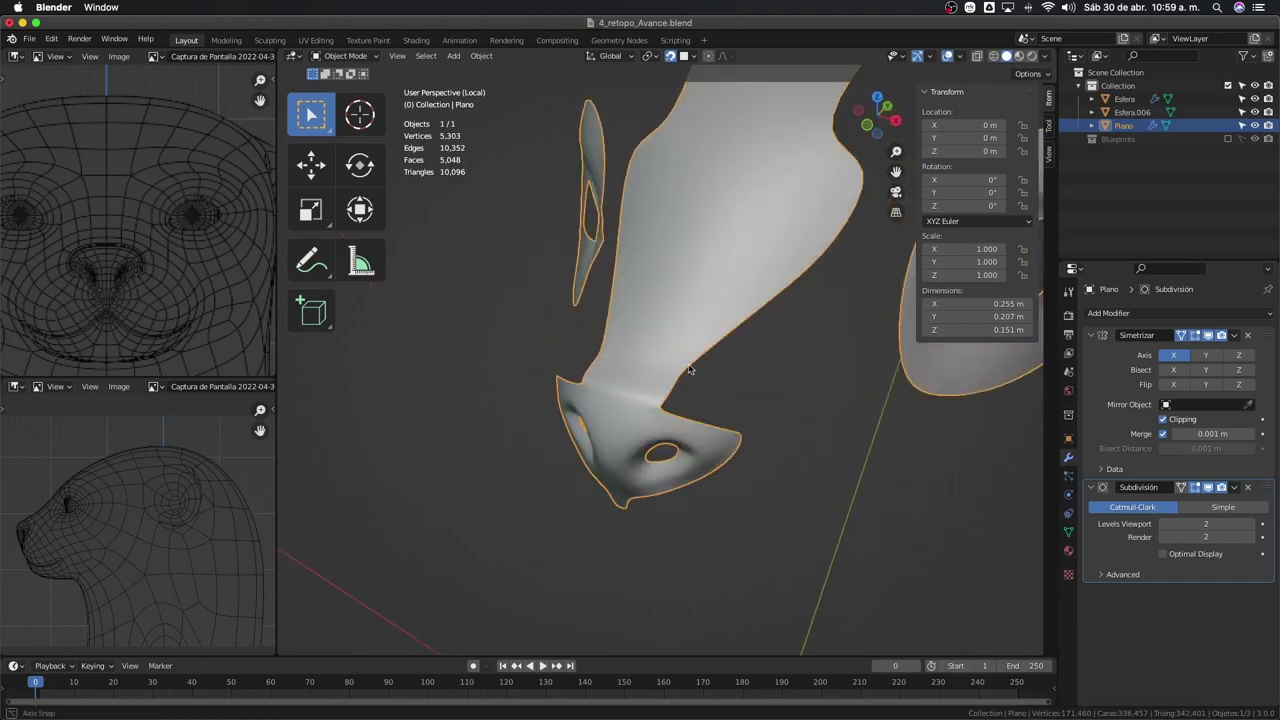
Dissolve a test edge loop near the muzzle, check it, then undo the dissolve
{"action": "key", "text": "Tab"}
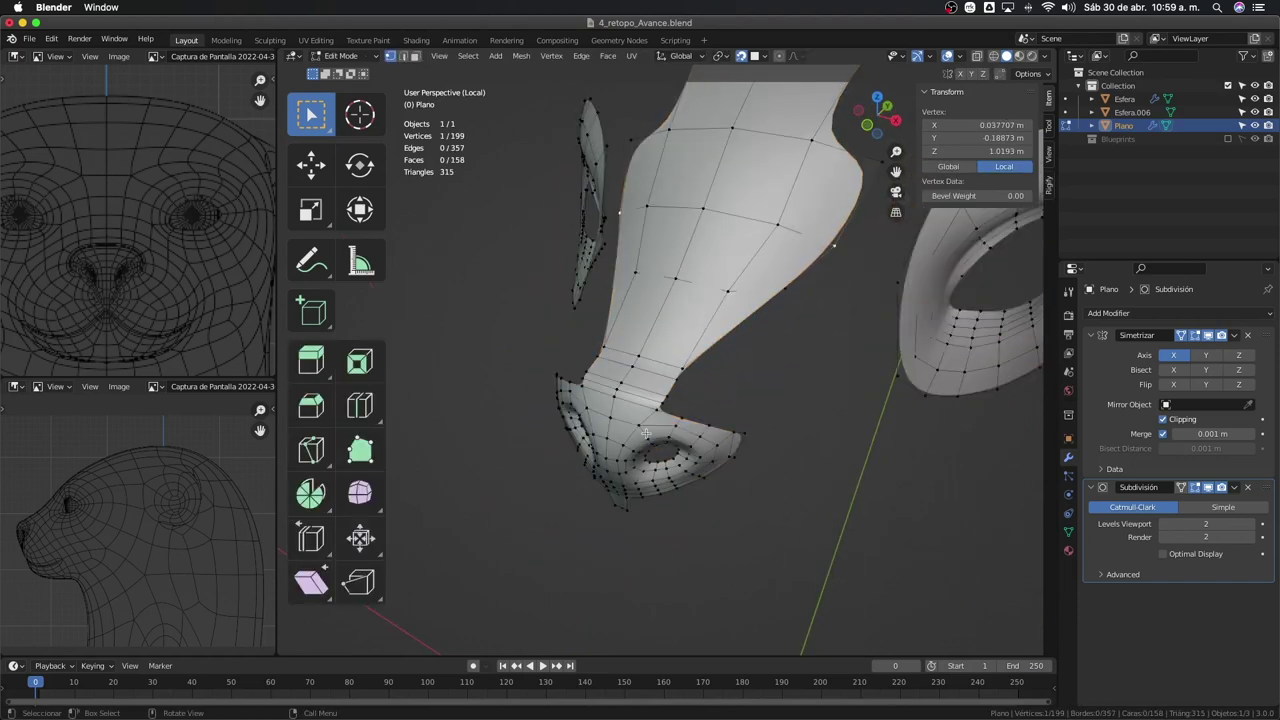
{"action": "left_click", "coordinate": [638, 395], "text": "alt"}
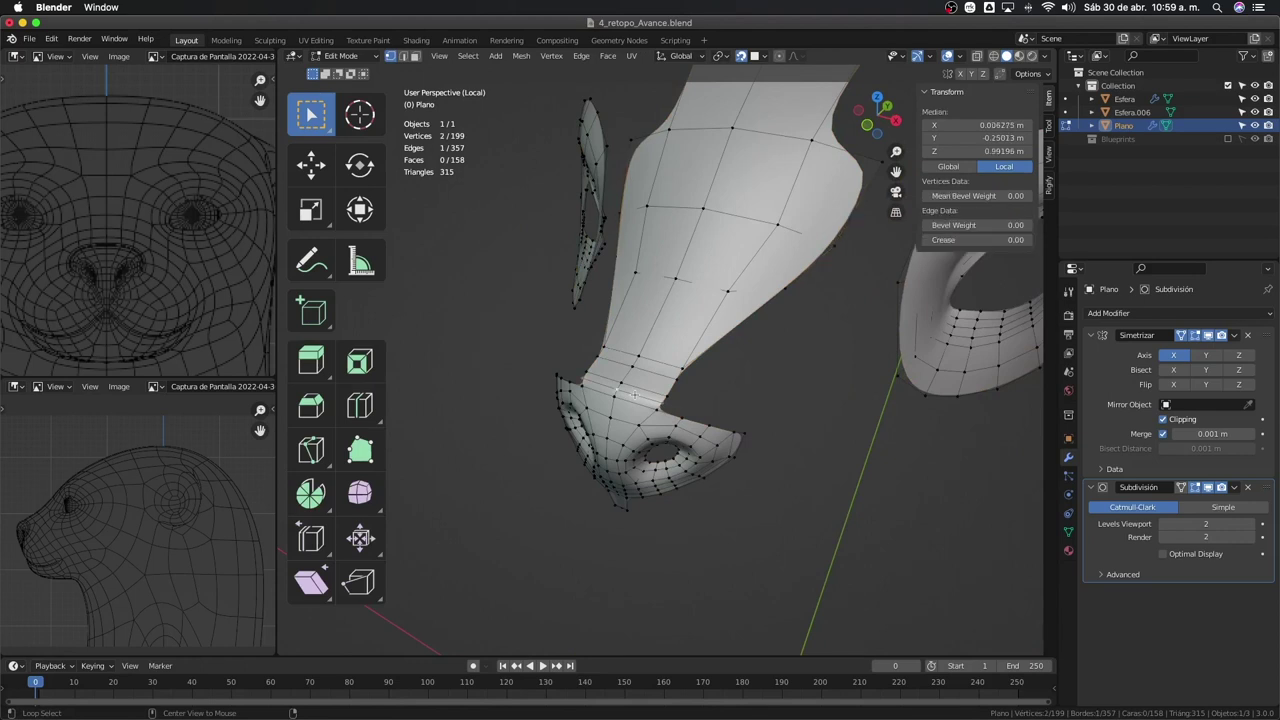
{"action": "key", "text": "2"}
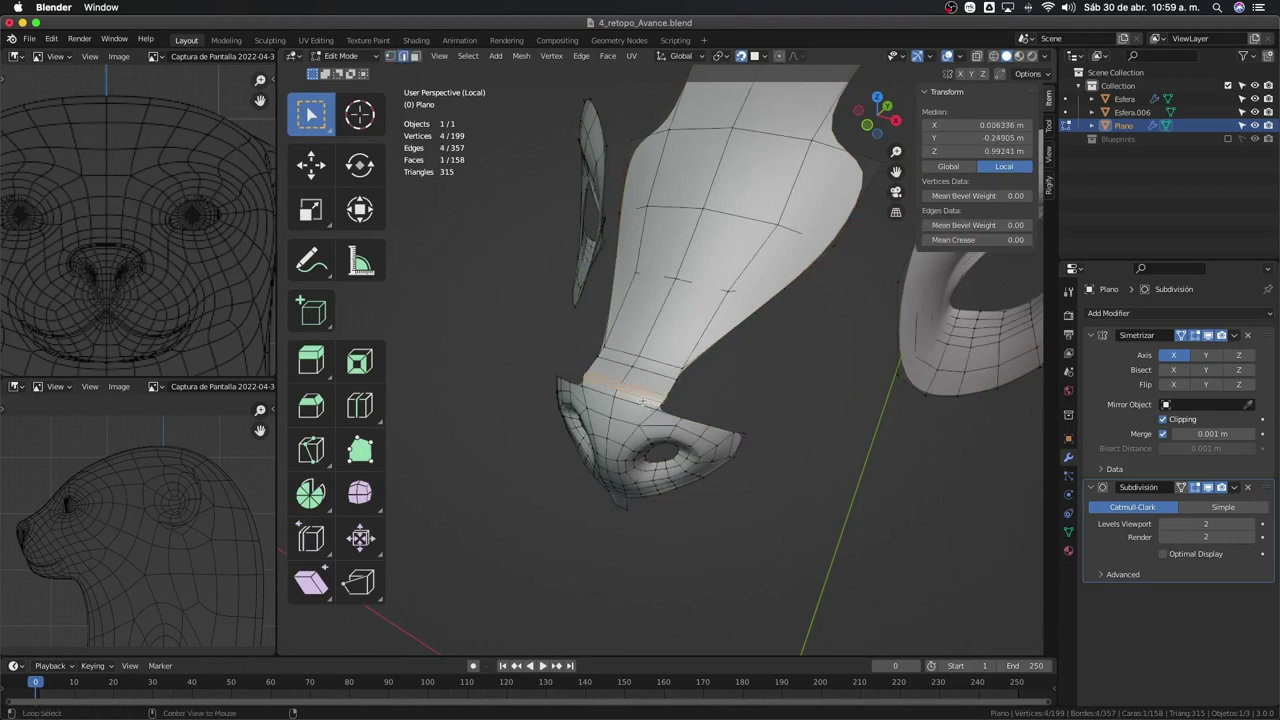
{"action": "key", "text": "x"}
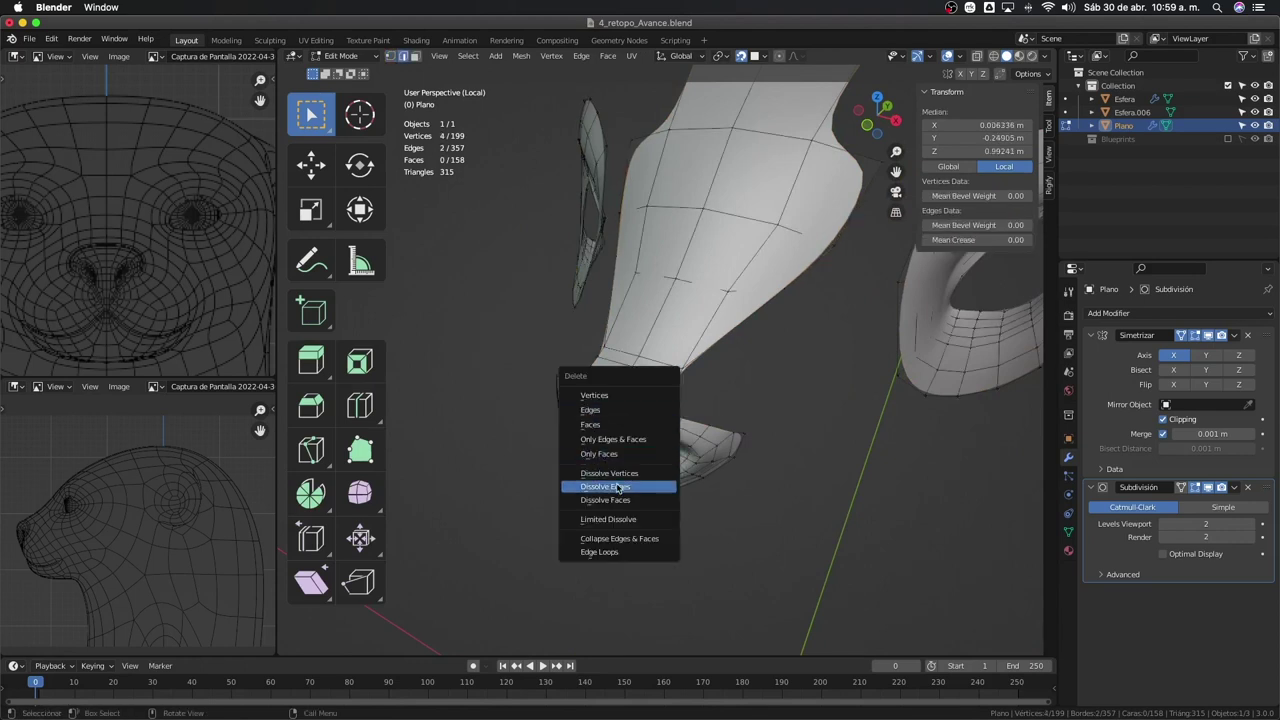
{"action": "left_click", "coordinate": [612, 486]}
{"action": "key", "text": "Tab"}
{"action": "mouse_move", "coordinate": [737, 445]}
{"action": "middle_mouse_down"}
{"action": "mouse_move", "coordinate": [625, 418]}
{"action": "mouse_move", "coordinate": [774, 437]}
{"action": "middle_mouse_up"}
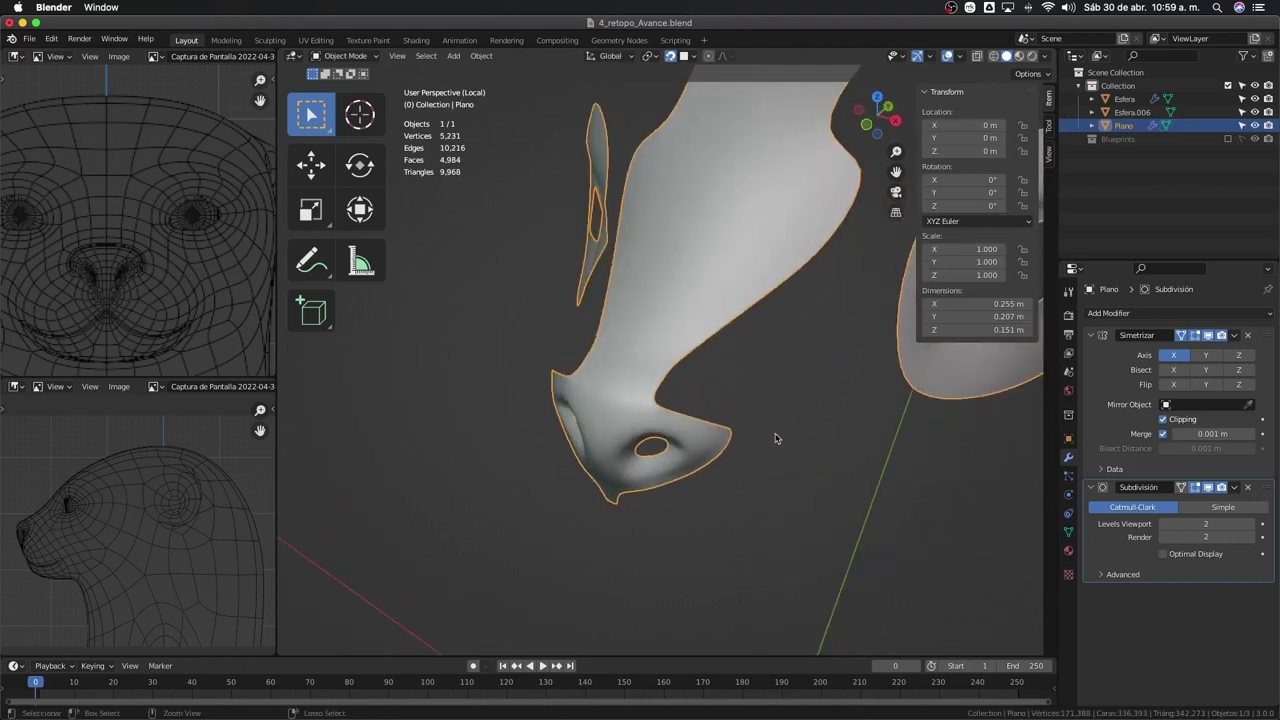
{"action": "key", "text": "Tab"}
{"action": "key", "text": "Tab"}
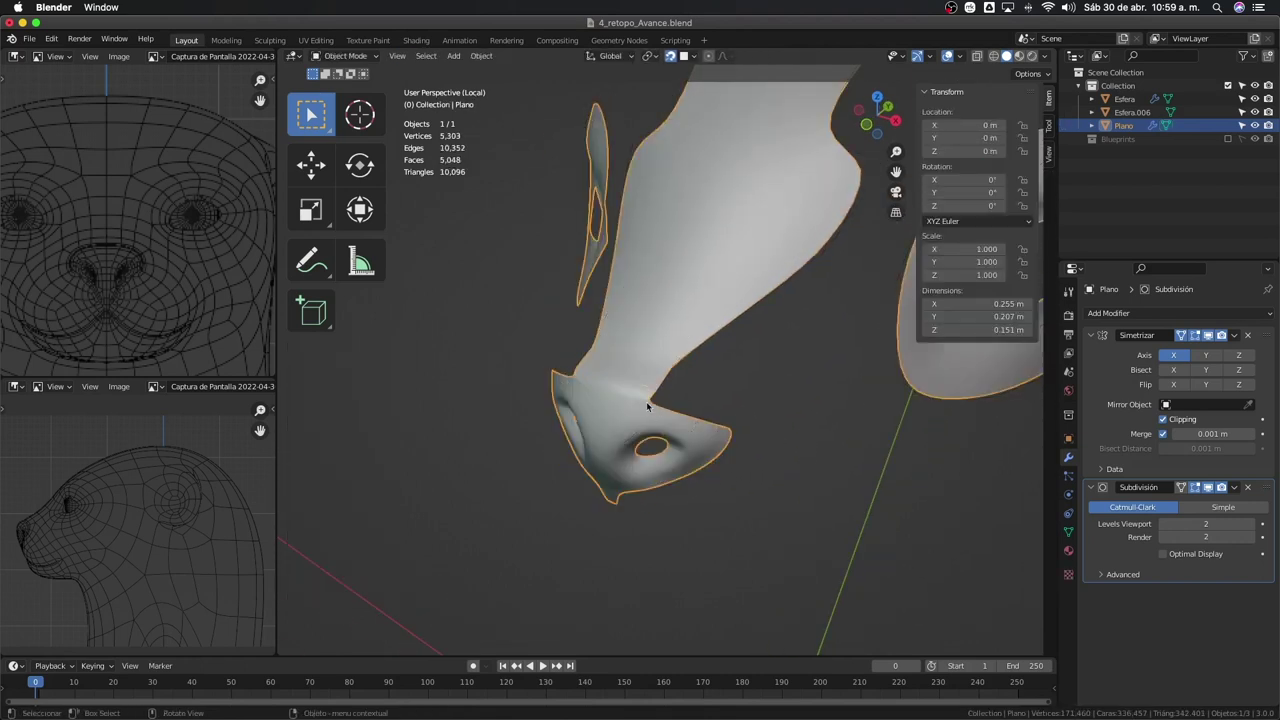
{"action": "middle_click_drag", "start_coordinate": [657, 352], "coordinate": [668, 347]}
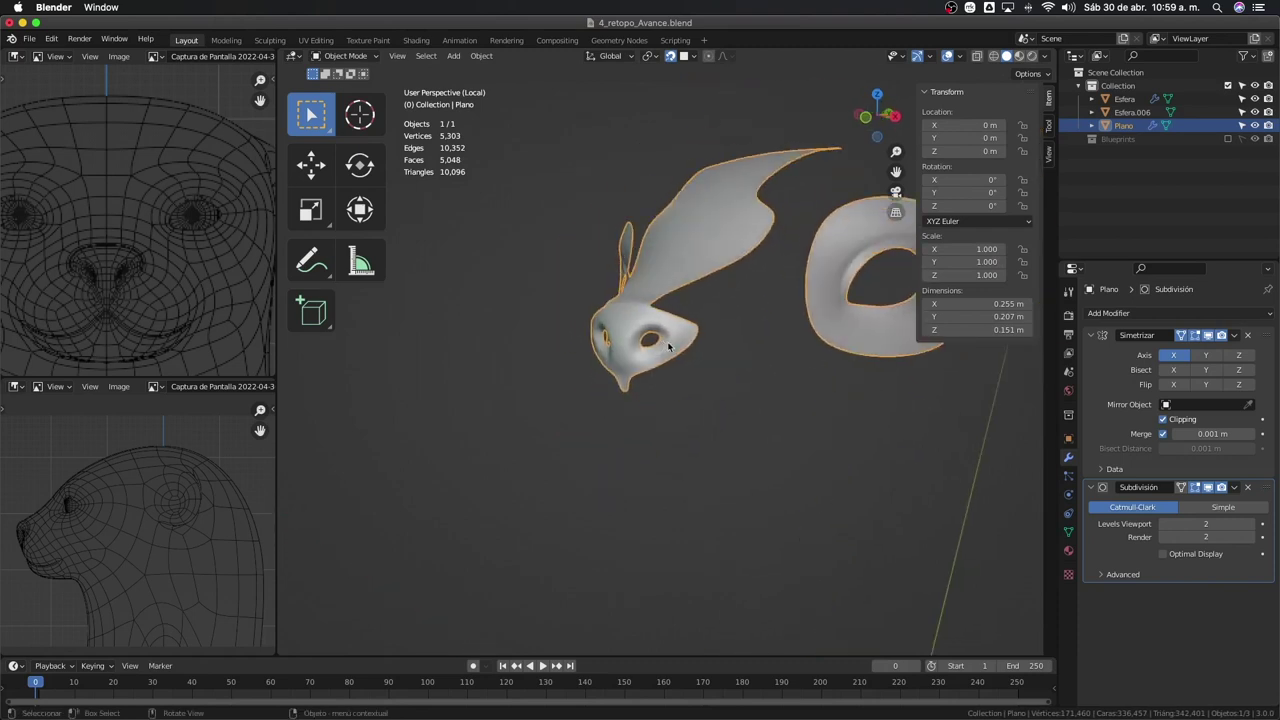
{"action": "mouse_move", "coordinate": [702, 346]}
{"action": "middle_mouse_down"}
{"action": "mouse_move", "coordinate": [686, 374]}
{"action": "mouse_move", "coordinate": [680, 343]}
{"action": "mouse_move", "coordinate": [717, 340]}
{"action": "mouse_move", "coordinate": [678, 326]}
{"action": "mouse_move", "coordinate": [757, 347]}
{"action": "mouse_move", "coordinate": [751, 368]}
{"action": "middle_mouse_up"}
Fill a new face between the two border vertices beside the muzzle
{"action": "key", "text": "KP_Divide"}
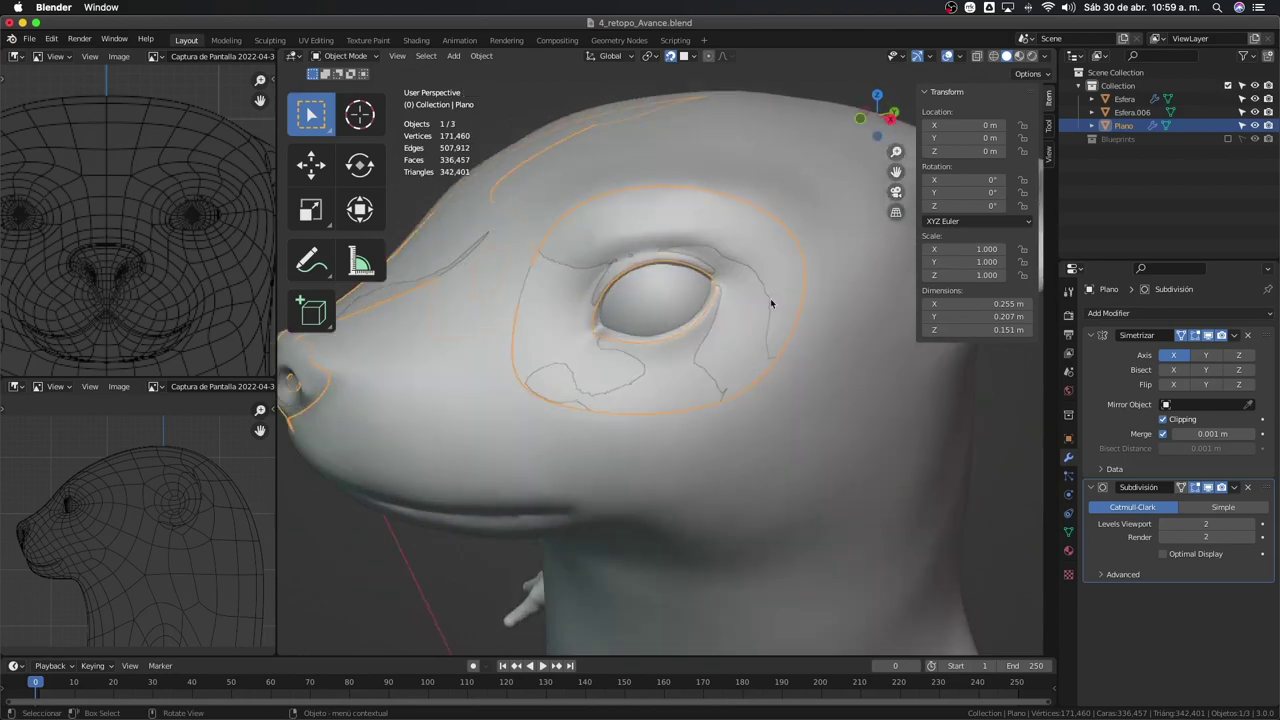
{"action": "key", "text": "Tab"}
{"action": "mouse_move", "coordinate": [771, 303]}
{"action": "middle_mouse_down"}
{"action": "mouse_move", "coordinate": [580, 304]}
{"action": "mouse_move", "coordinate": [601, 308]}
{"action": "middle_mouse_up"}
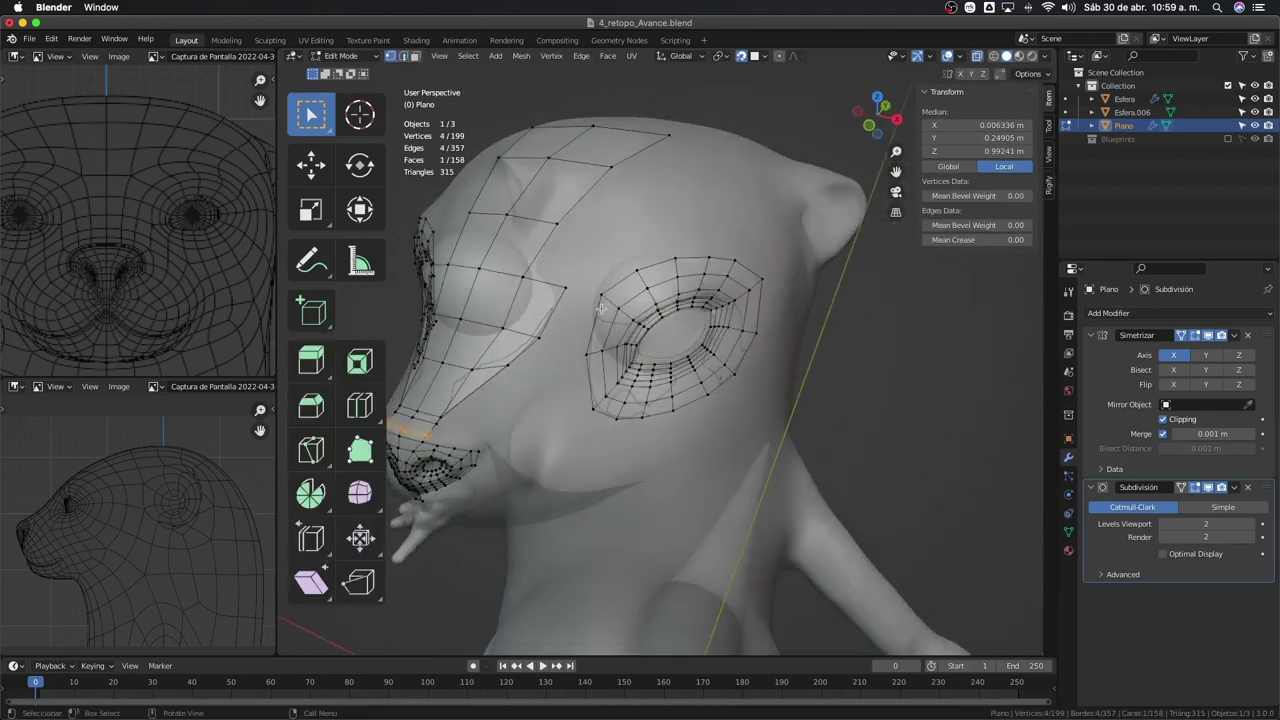
{"action": "left_click", "coordinate": [595, 294]}
{"action": "left_click", "coordinate": [583, 351], "text": "shift"}
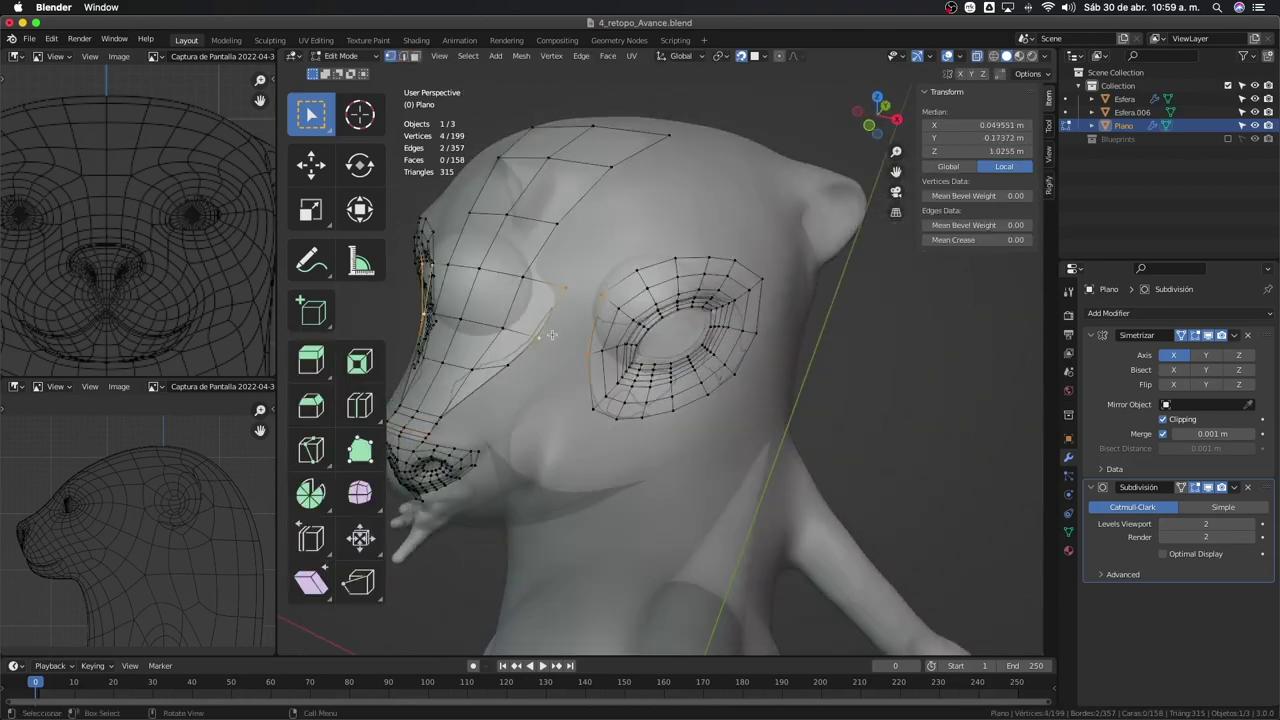
{"action": "key", "text": "f"}
Nudge a nearby vertex to fit the head, then return to Object Mode
{"action": "mouse_move", "coordinate": [552, 334]}
{"action": "middle_mouse_down"}
{"action": "mouse_move", "coordinate": [651, 335]}
{"action": "mouse_move", "coordinate": [593, 410]}
{"action": "mouse_move", "coordinate": [612, 450]}
{"action": "mouse_move", "coordinate": [633, 410]}
{"action": "mouse_move", "coordinate": [609, 402]}
{"action": "middle_mouse_up"}
{"action": "left_click", "coordinate": [651, 335]}
{"action": "key", "text": "g"}
{"action": "left_click", "coordinate": [651, 335]}
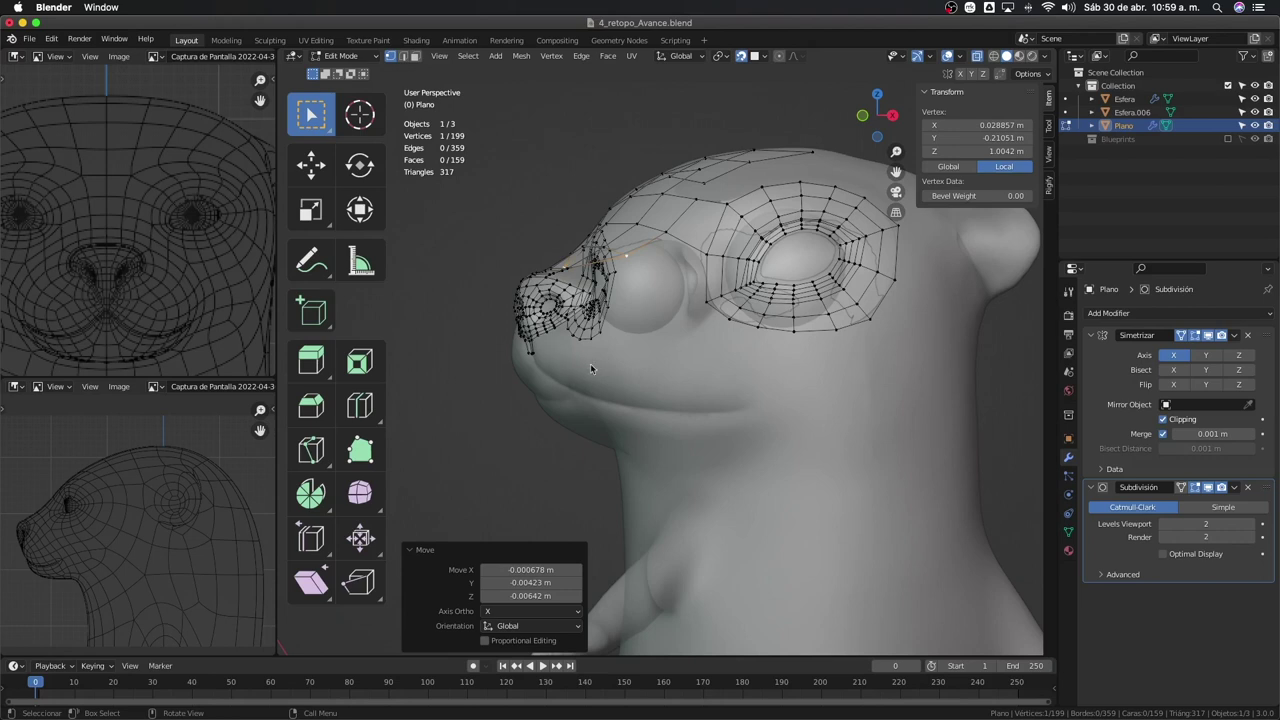
{"action": "key", "text": "Tab"}
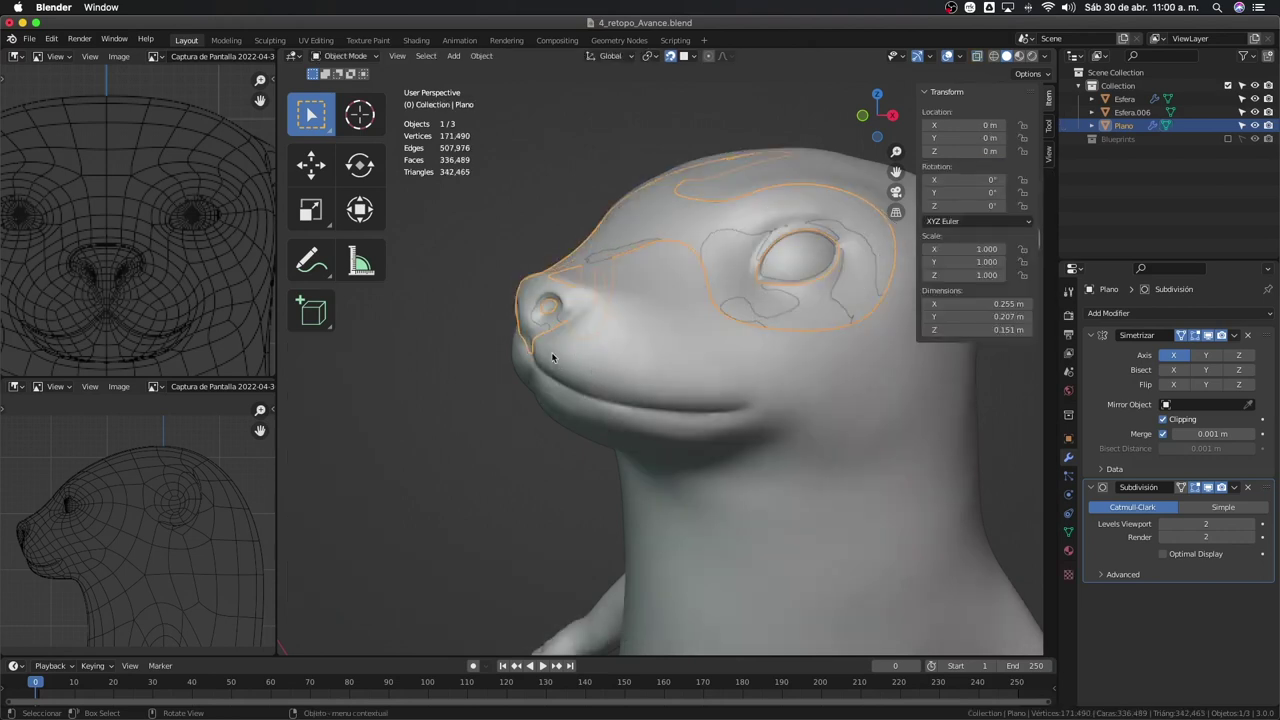
Toggle X-ray on and off to inspect the retopo mesh's hidden edges from side and front
{"action": "key", "text": "alt+z"}
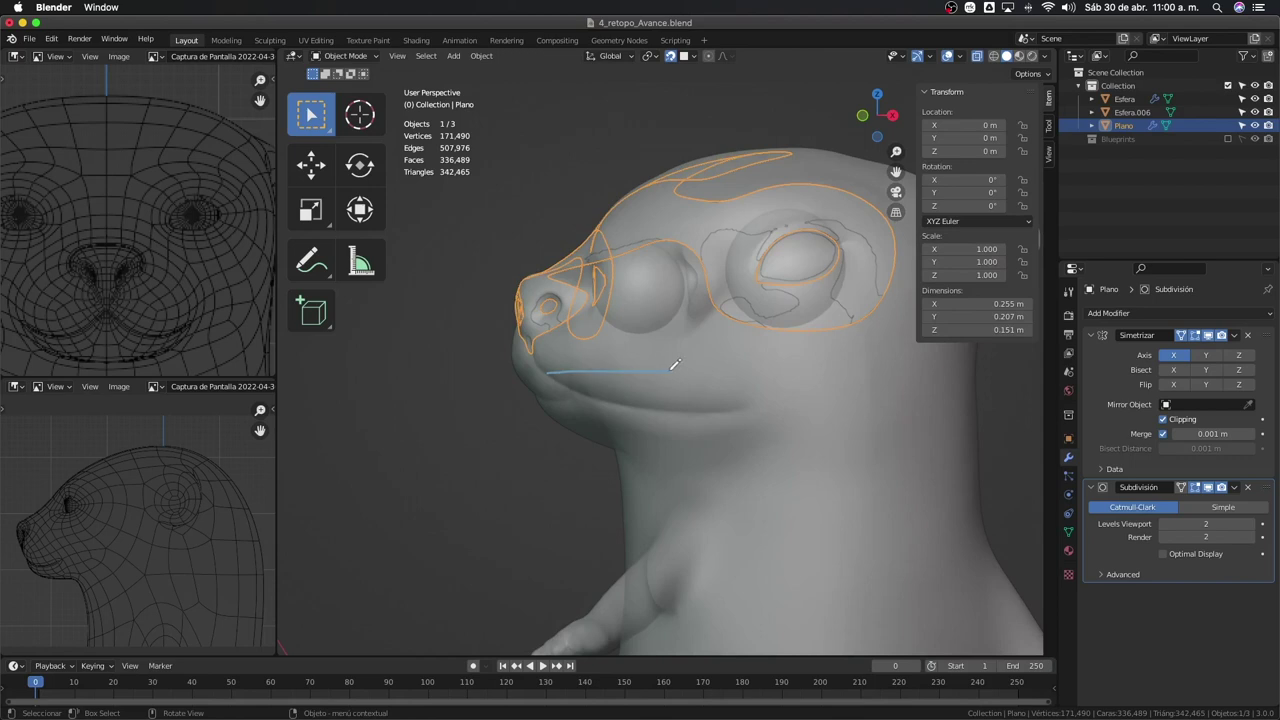
{"action": "key", "text": "alt+z"}
{"action": "key", "text": "alt+z"}
{"action": "key", "text": "alt+z"}
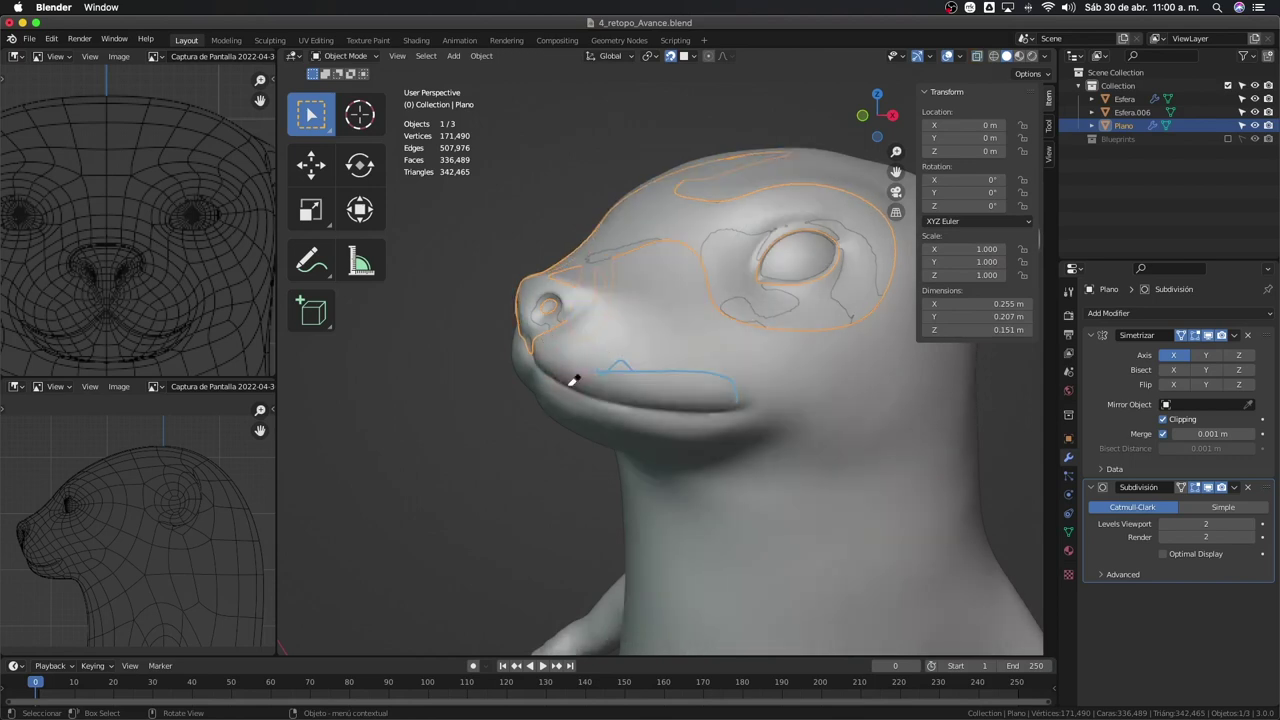
{"action": "key", "text": "alt+z"}
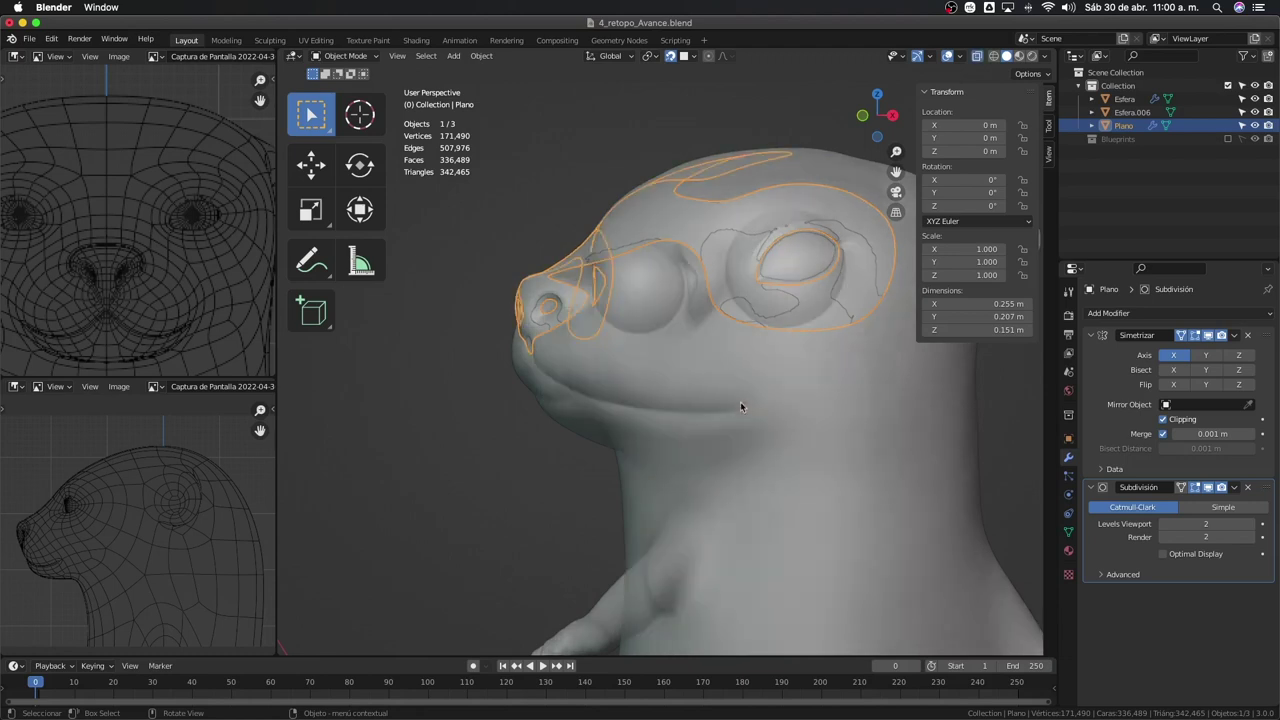
{"action": "key", "text": "alt+z"}
{"action": "mouse_move", "coordinate": [722, 397]}
{"action": "middle_mouse_down"}
{"action": "mouse_move", "coordinate": [671, 363]}
{"action": "mouse_move", "coordinate": [743, 368]}
{"action": "mouse_move", "coordinate": [651, 374]}
{"action": "mouse_move", "coordinate": [673, 378]}
{"action": "mouse_move", "coordinate": [644, 357]}
{"action": "middle_mouse_up"}
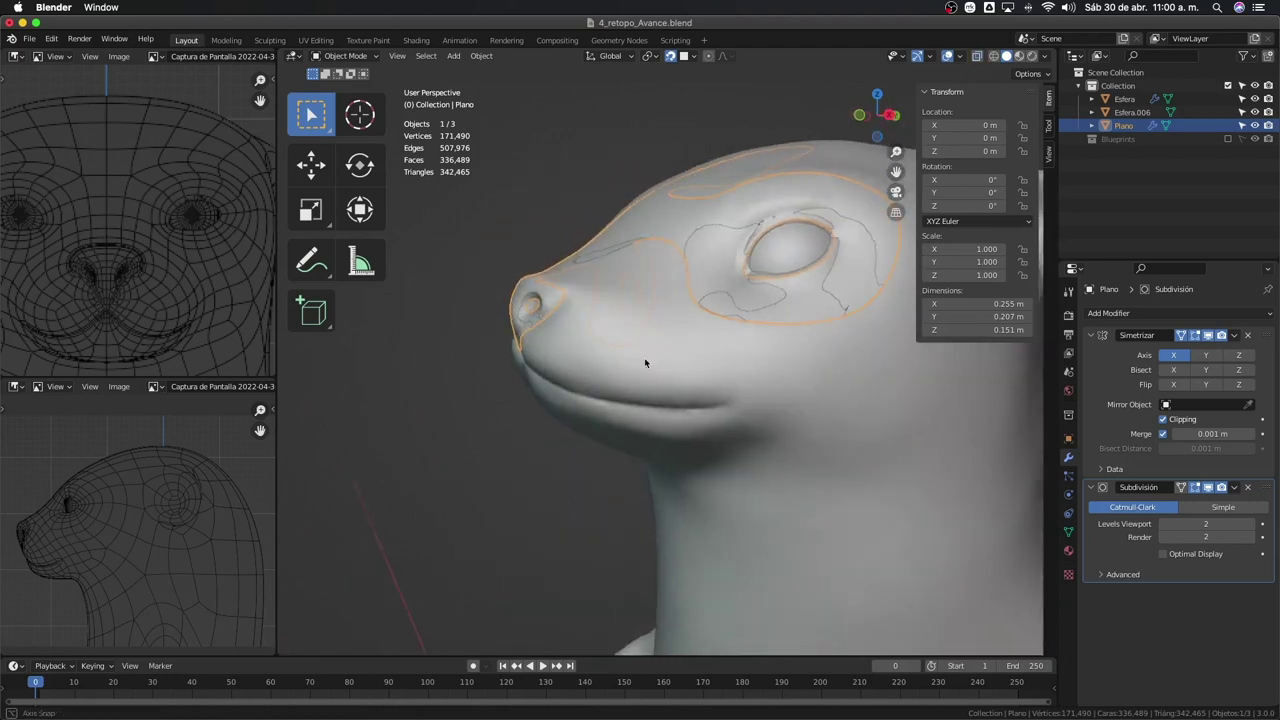
{"action": "mouse_move", "coordinate": [554, 380]}
{"action": "middle_mouse_down"}
{"action": "mouse_move", "coordinate": [692, 390]}
{"action": "mouse_move", "coordinate": [676, 410]}
{"action": "mouse_move", "coordinate": [748, 371]}
{"action": "mouse_move", "coordinate": [623, 371]}
{"action": "mouse_move", "coordinate": [634, 366]}
{"action": "mouse_move", "coordinate": [588, 317]}
{"action": "mouse_move", "coordinate": [626, 336]}
{"action": "mouse_move", "coordinate": [707, 317]}
{"action": "middle_mouse_up"}
In Edit Mode, move the cheek vertex into place and add a second vertex to the selection
{"action": "key", "text": "Tab"}
{"action": "key", "text": "g"}
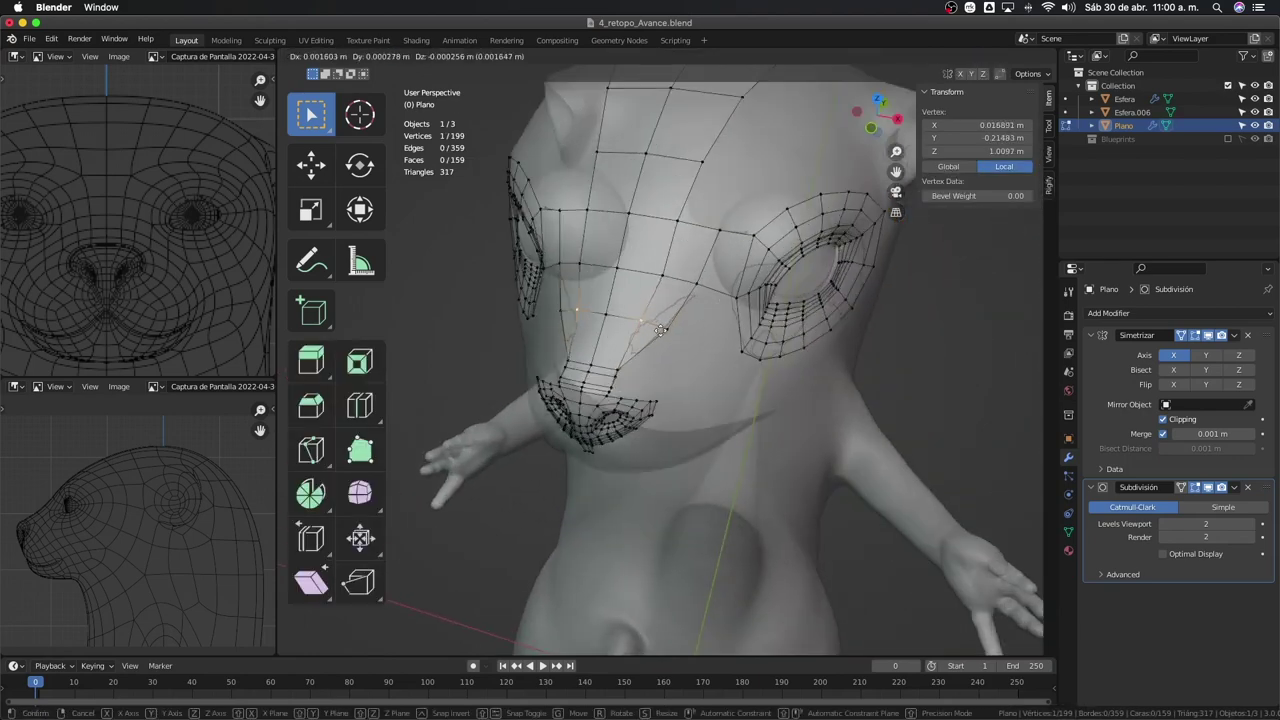
{"action": "left_click", "coordinate": [652, 340]}
{"action": "key", "text": "g"}
{"action": "left_click", "coordinate": [649, 354]}
{"action": "left_click", "coordinate": [653, 372], "text": "shift"}
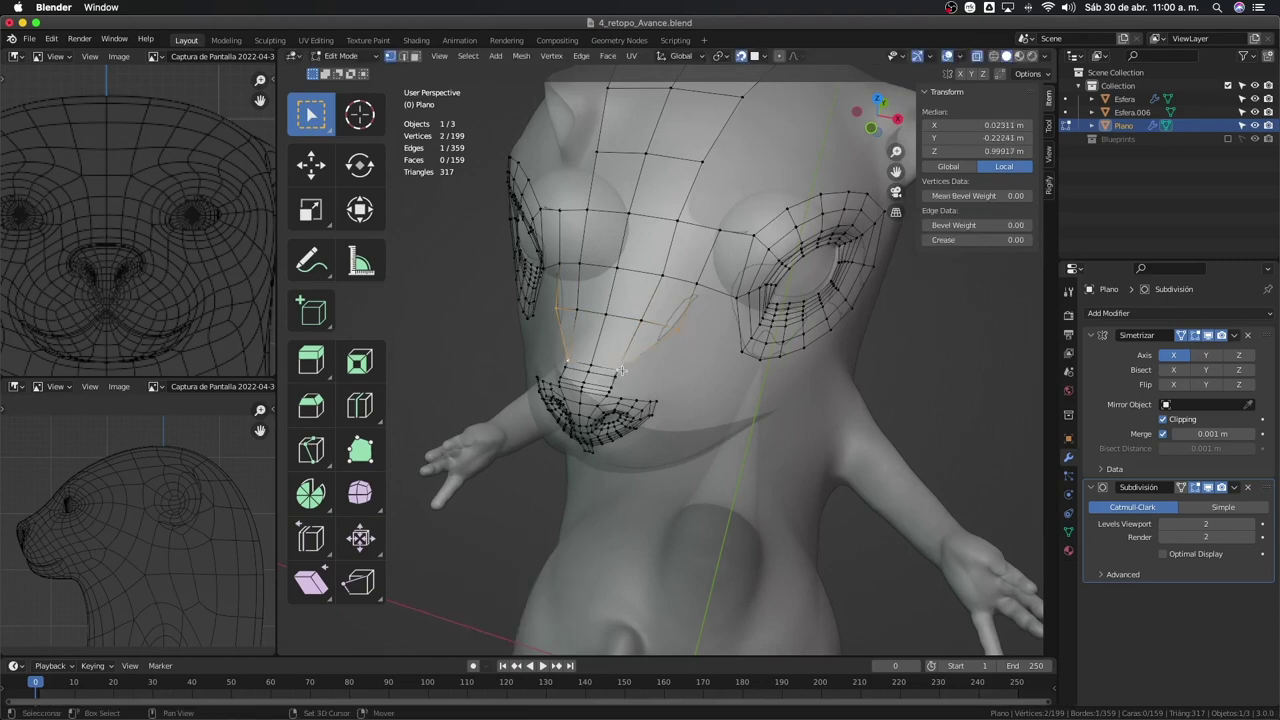
Delete the stray edges and reposition a vertex on the mesh border
{"action": "key", "text": "x"}
{"action": "left_click", "coordinate": [633, 304]}
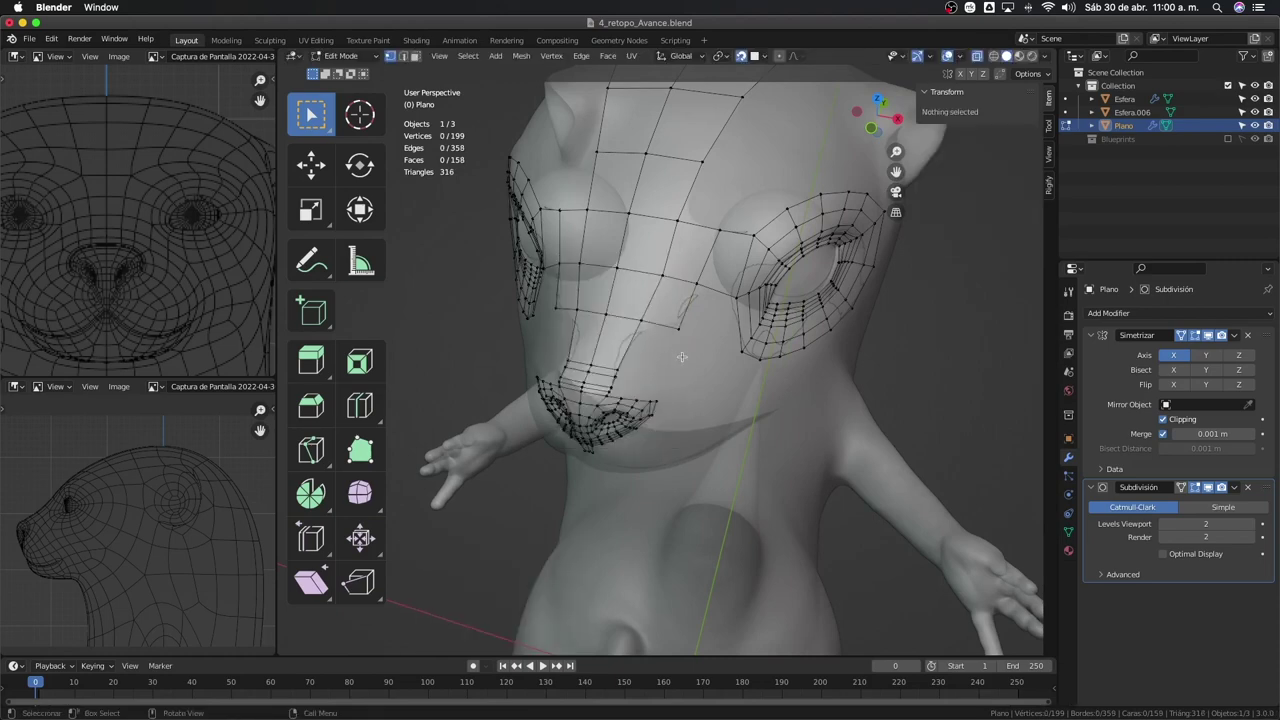
{"action": "left_click", "coordinate": [680, 355]}
{"action": "middle_click_drag", "start_coordinate": [680, 355], "coordinate": [700, 374]}
{"action": "key", "text": "g"}
{"action": "left_click", "coordinate": [675, 374]}
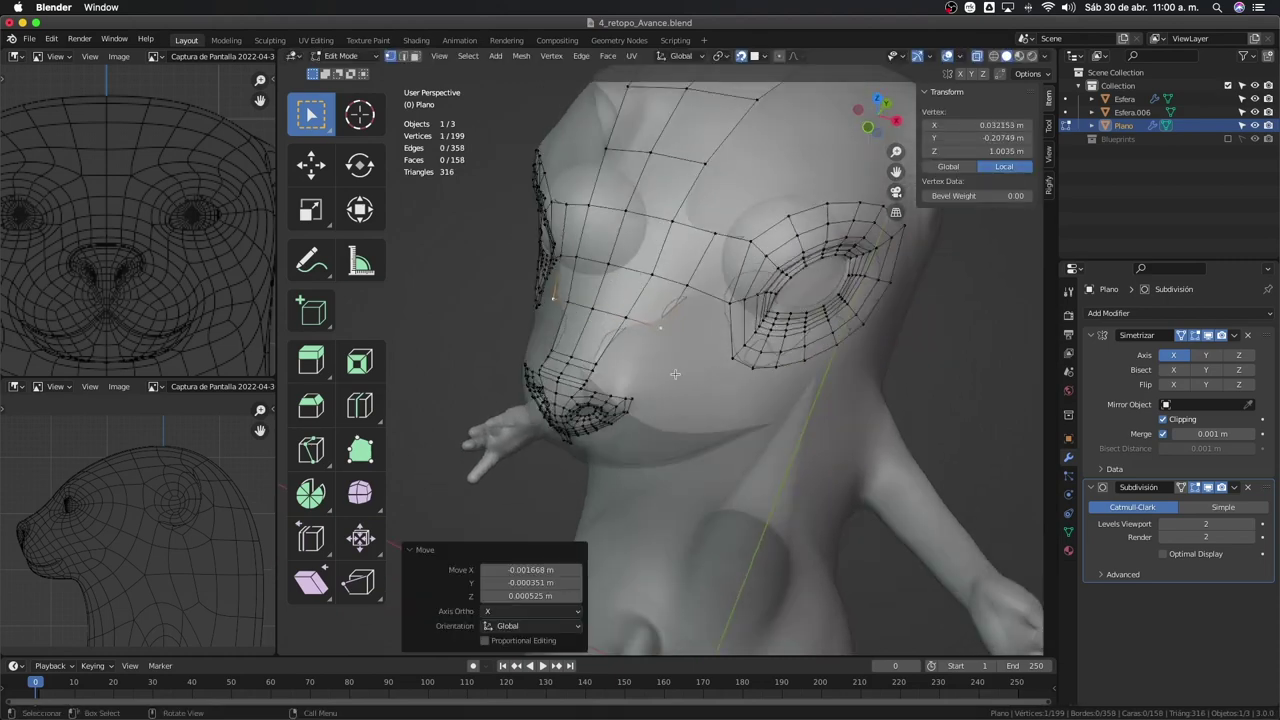
Fill a new quad from the border vertex and place its corner on the head
{"action": "key", "text": "f"}
{"action": "key", "text": "g"}
{"action": "mouse_move", "coordinate": [611, 311]}
{"action": "middle_mouse_down"}
{"action": "mouse_move", "coordinate": [680, 340]}
{"action": "mouse_move", "coordinate": [723, 272]}
{"action": "mouse_move", "coordinate": [689, 388]}
{"action": "mouse_move", "coordinate": [742, 333]}
{"action": "mouse_move", "coordinate": [717, 354]}
{"action": "middle_mouse_up"}
{"action": "left_click", "coordinate": [707, 353]}
{"action": "key", "text": "g"}
{"action": "left_click", "coordinate": [723, 272]}
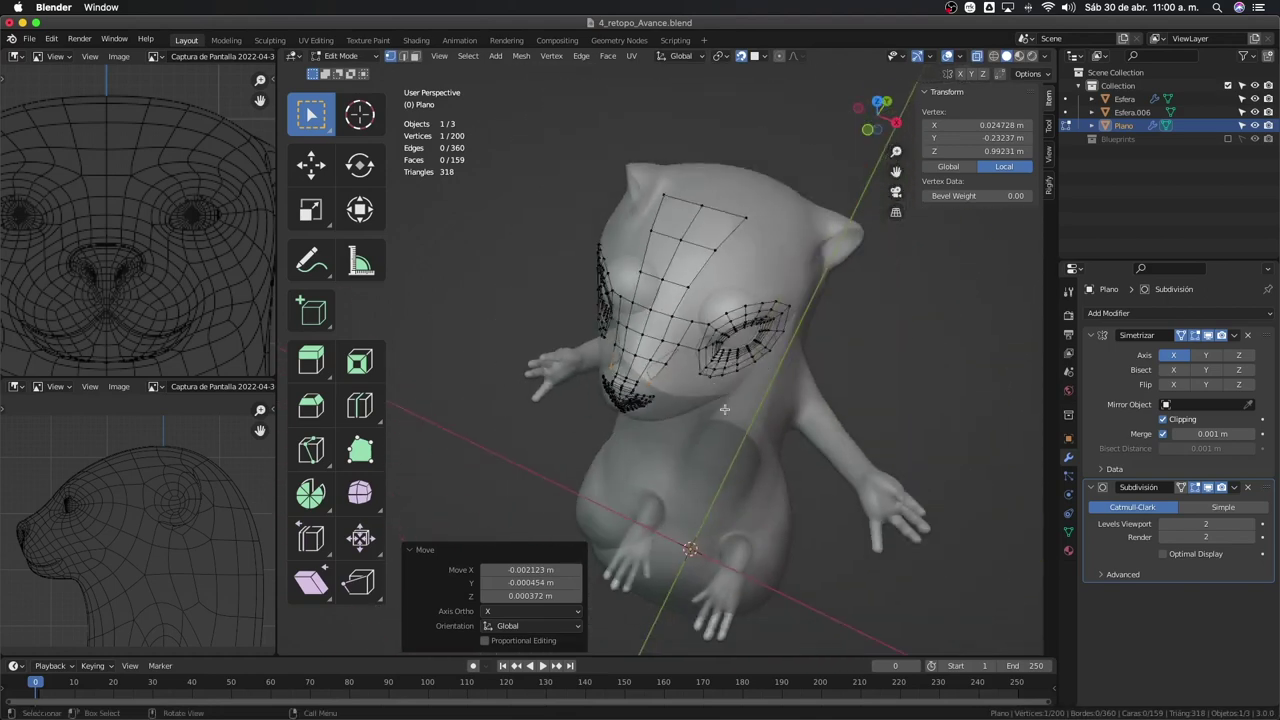
From the side profile, extrude a new vertex from the eye loop onto the head
{"action": "middle_click_drag", "start_coordinate": [822, 453], "coordinate": [775, 413], "text": "alt"}
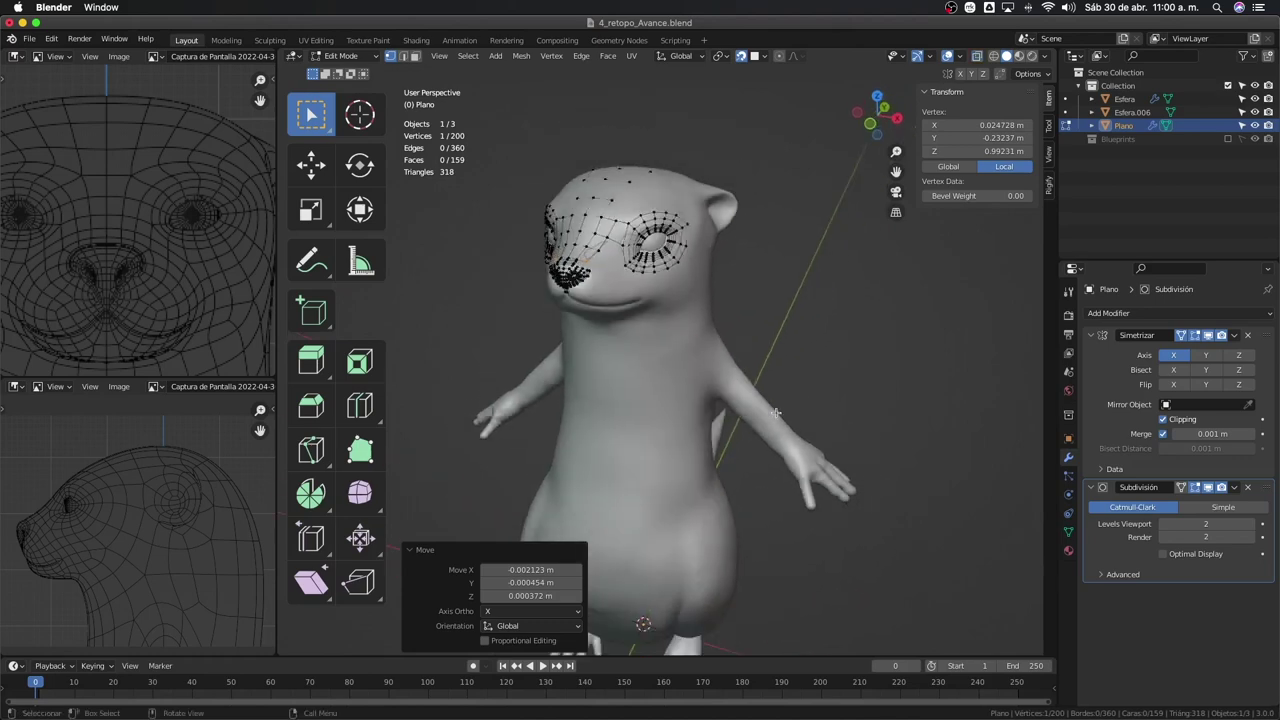
{"action": "scroll", "coordinate": [775, 413], "scroll_direction": "up", "scroll_amount": 3}
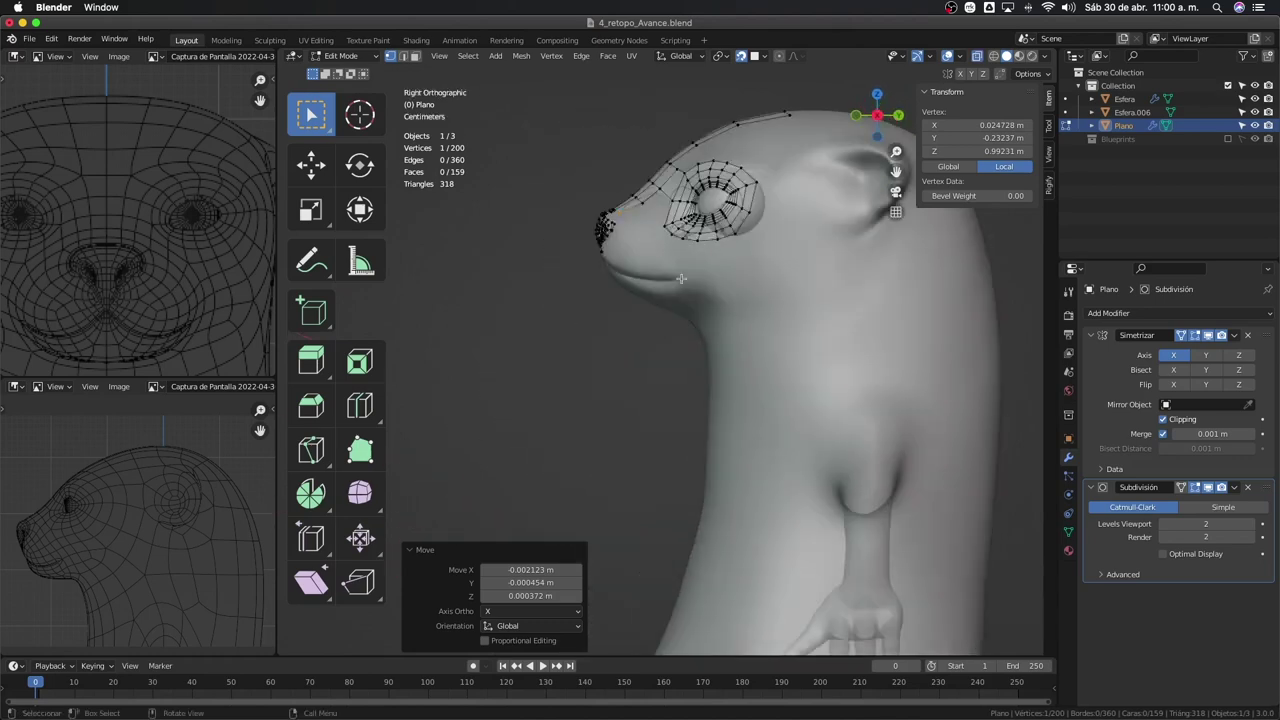
{"action": "mouse_move", "coordinate": [775, 413]}
{"action": "middle_mouse_down"}
{"action": "mouse_move", "coordinate": [712, 360]}
{"action": "mouse_move", "coordinate": [737, 282]}
{"action": "middle_mouse_up"}
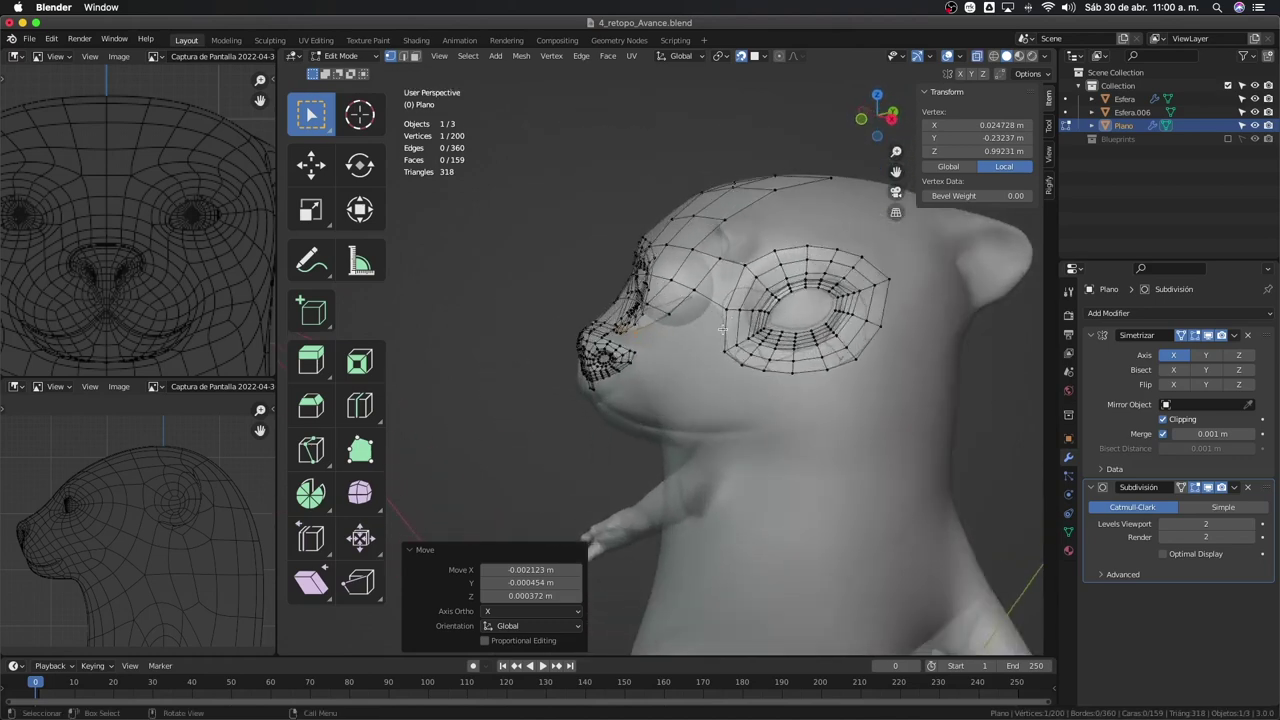
{"action": "left_click", "coordinate": [737, 282]}
{"action": "key", "text": "e"}
{"action": "left_click", "coordinate": [740, 276]}
{"action": "key", "text": "g"}
{"action": "left_click", "coordinate": [780, 234]}
Extrude another vertex toward the forehead and slide a vertex along its edge
{"action": "mouse_move", "coordinate": [780, 234]}
{"action": "middle_mouse_down"}
{"action": "mouse_move", "coordinate": [765, 265]}
{"action": "mouse_move", "coordinate": [811, 233]}
{"action": "middle_mouse_up"}
{"action": "key", "text": "e"}
{"action": "left_click", "coordinate": [760, 258]}
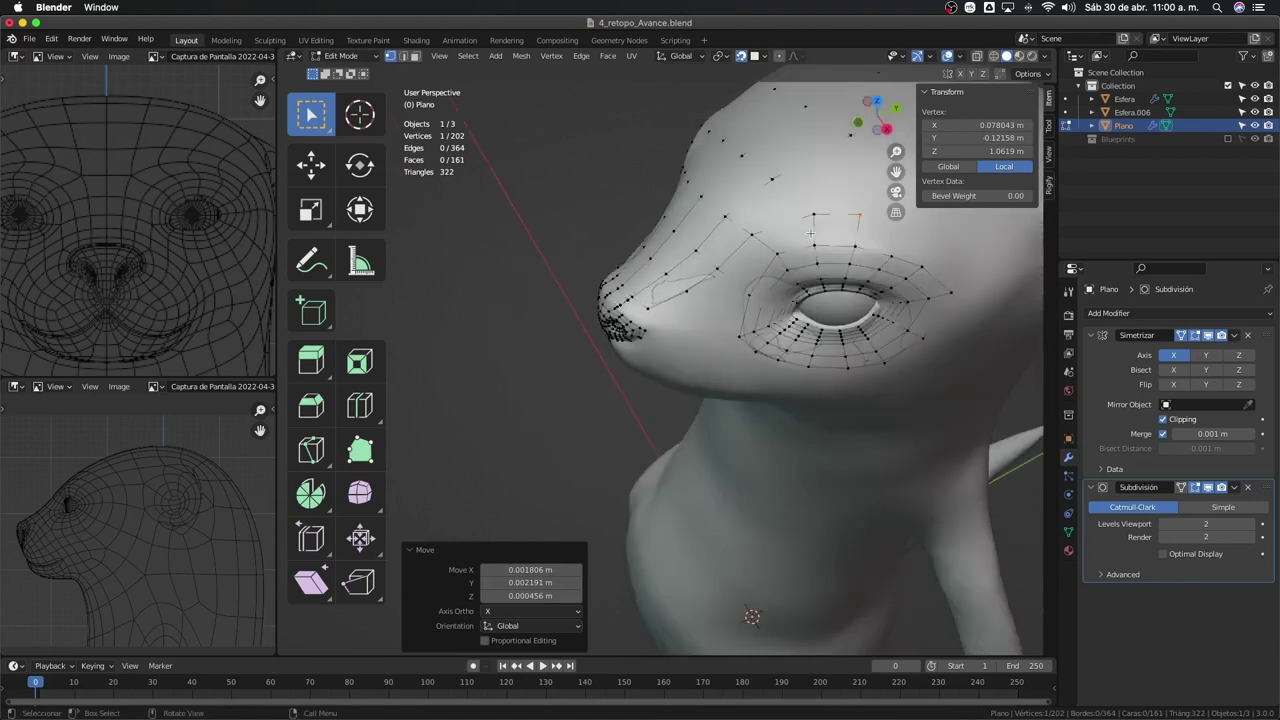
{"action": "left_click", "coordinate": [814, 215], "text": "shift"}
{"action": "key", "text": "shift+v"}
{"action": "left_click", "coordinate": [783, 263]}
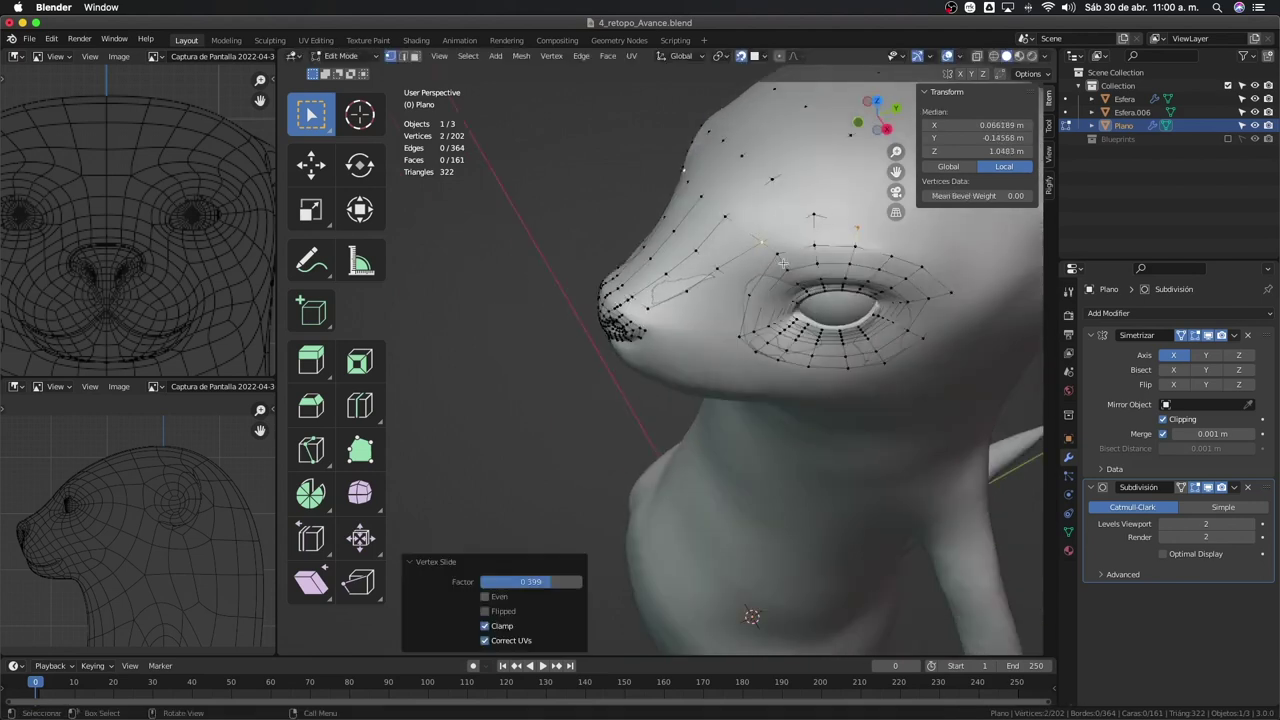
Add two quads along the border toward the brow, placing each new corner
{"action": "key", "text": "f"}
{"action": "key", "text": "g"}
{"action": "left_click", "coordinate": [936, 272]}
{"action": "middle_click_drag", "start_coordinate": [896, 255], "coordinate": [809, 313]}
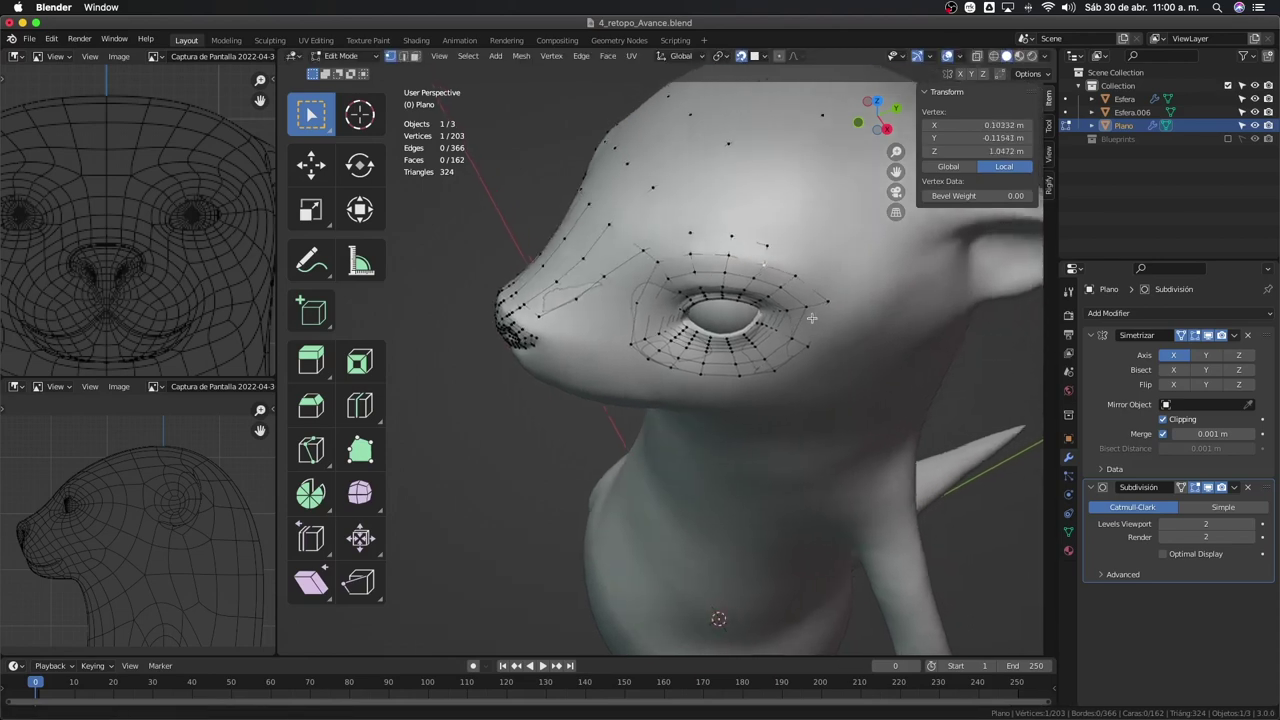
{"action": "key", "text": "f"}
{"action": "key", "text": "g"}
{"action": "left_click", "coordinate": [808, 313]}
Add another quad toward the temple and fine-tune its corner vertex positions
{"action": "key", "text": "g"}
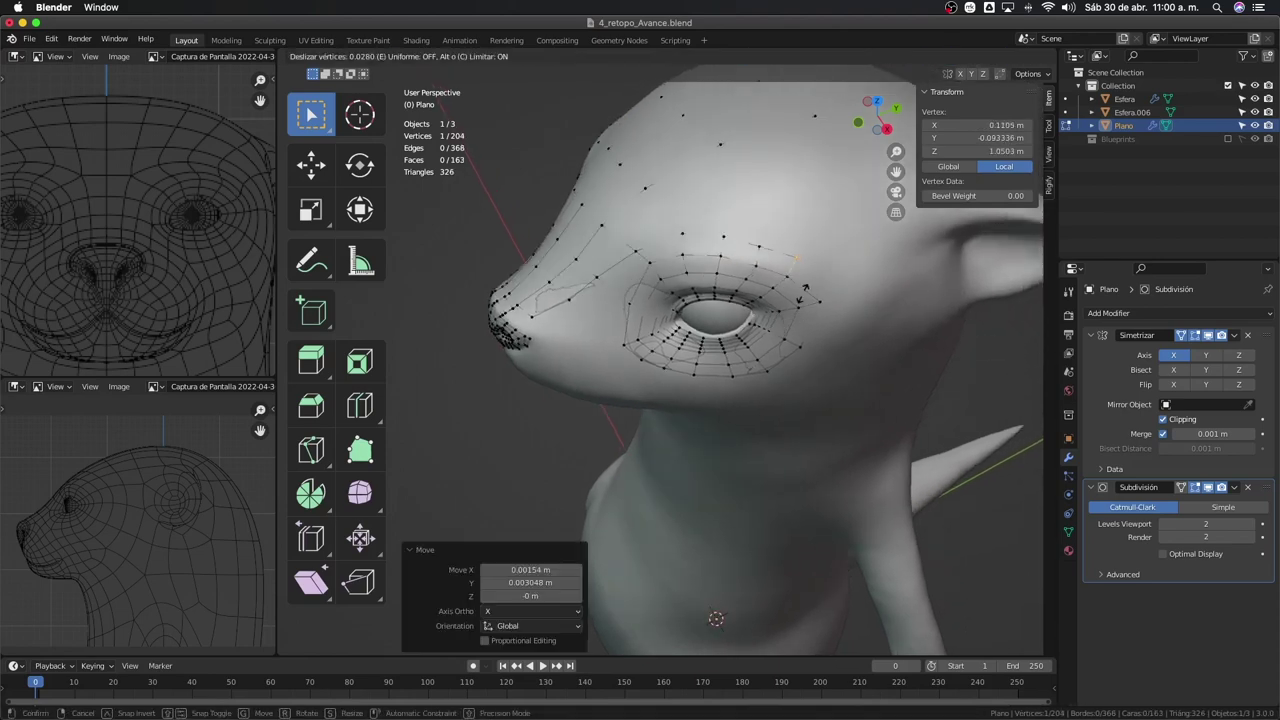
{"action": "left_click", "coordinate": [856, 293]}
{"action": "key", "text": "f"}
{"action": "middle_click_drag", "start_coordinate": [856, 293], "coordinate": [867, 374]}
{"action": "key", "text": "g"}
{"action": "left_click", "coordinate": [859, 313]}
Add three quads behind and beside the eye loop, placing each corner on the head
{"action": "key", "text": "f"}
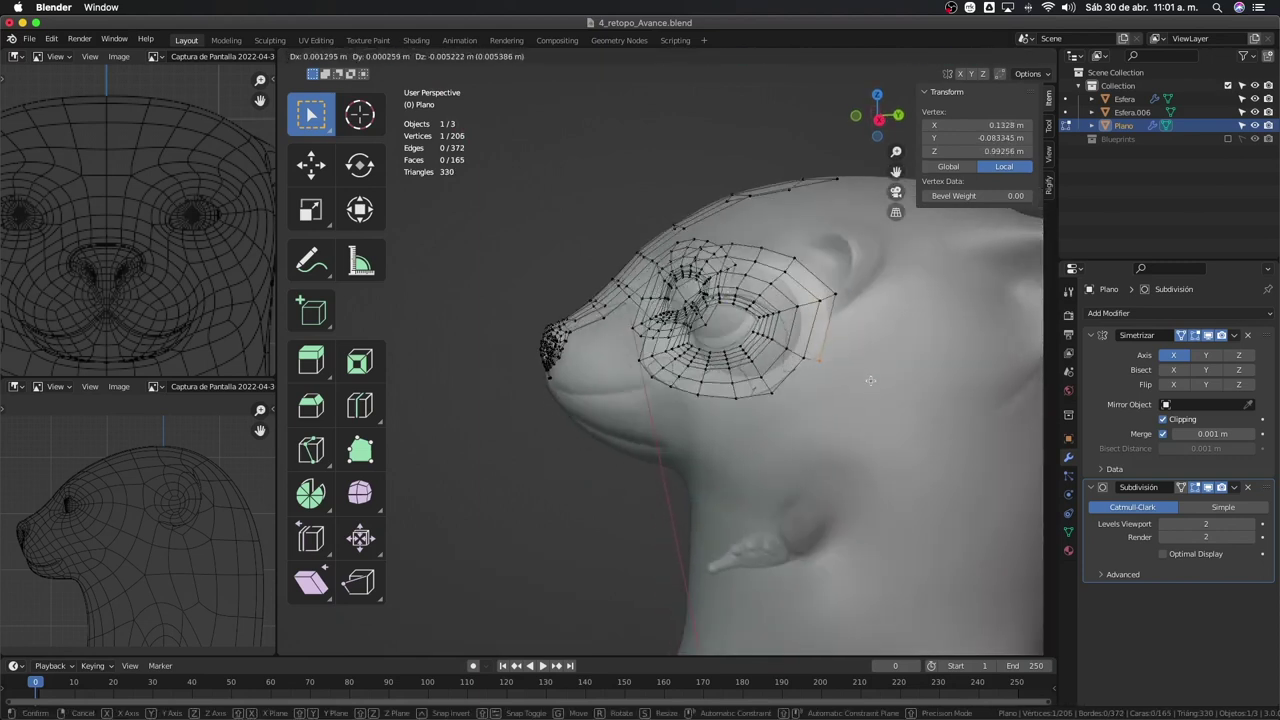
{"action": "left_click", "coordinate": [843, 377]}
{"action": "key", "text": "f"}
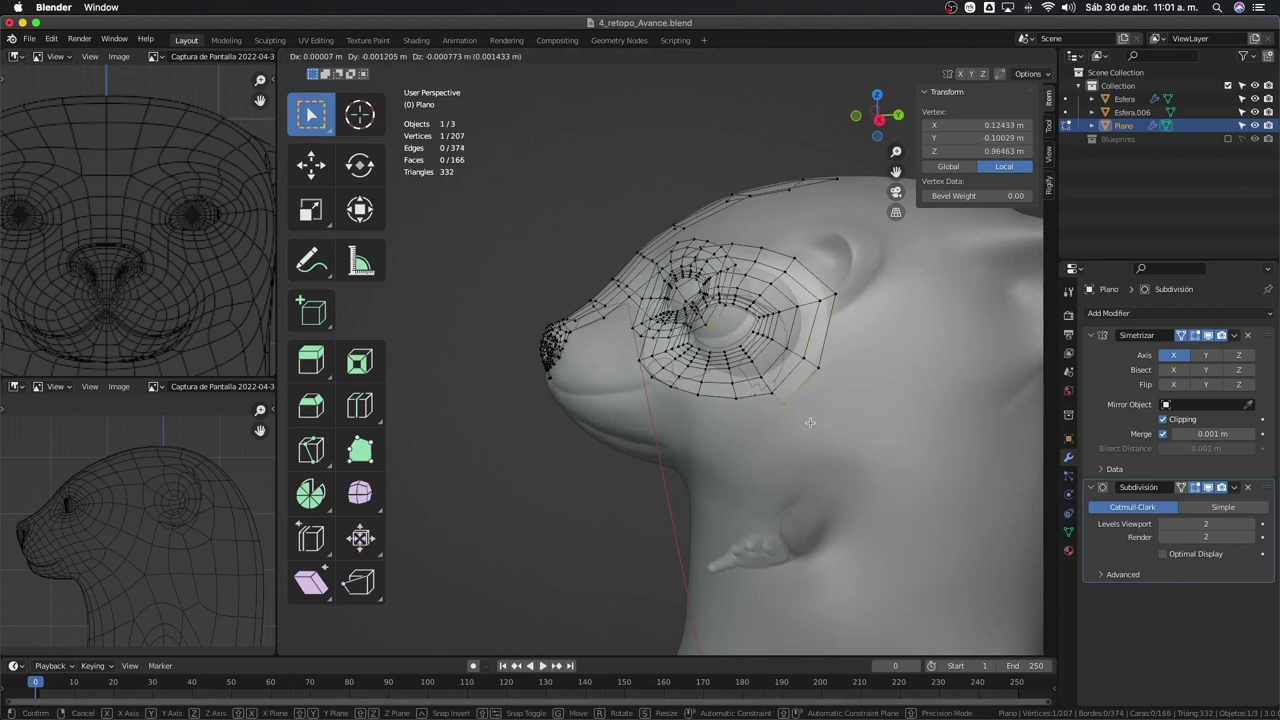
{"action": "left_click", "coordinate": [808, 421]}
{"action": "key", "text": "f"}
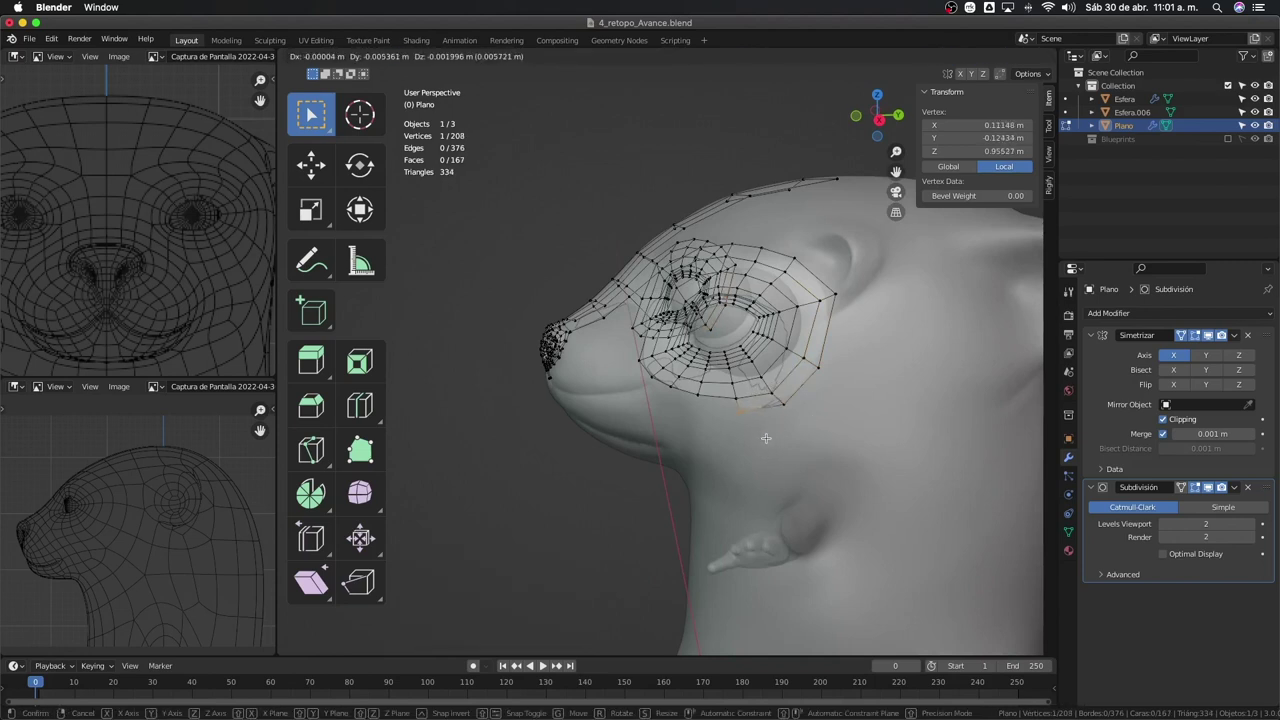
{"action": "left_click", "coordinate": [748, 404]}
{"action": "middle_click_drag", "start_coordinate": [730, 385], "coordinate": [776, 429]}
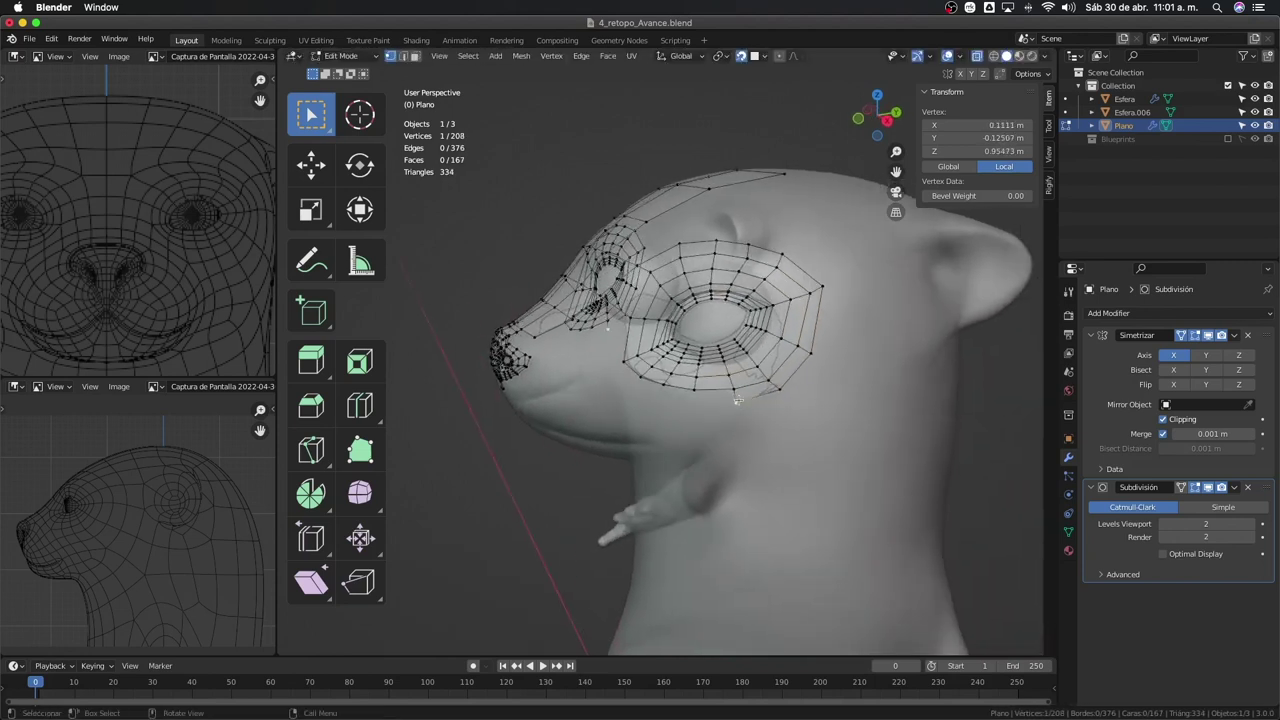
Continue adding quads below the eye loop along the cheek
{"action": "key", "text": "f"}
{"action": "left_click", "coordinate": [741, 422]}
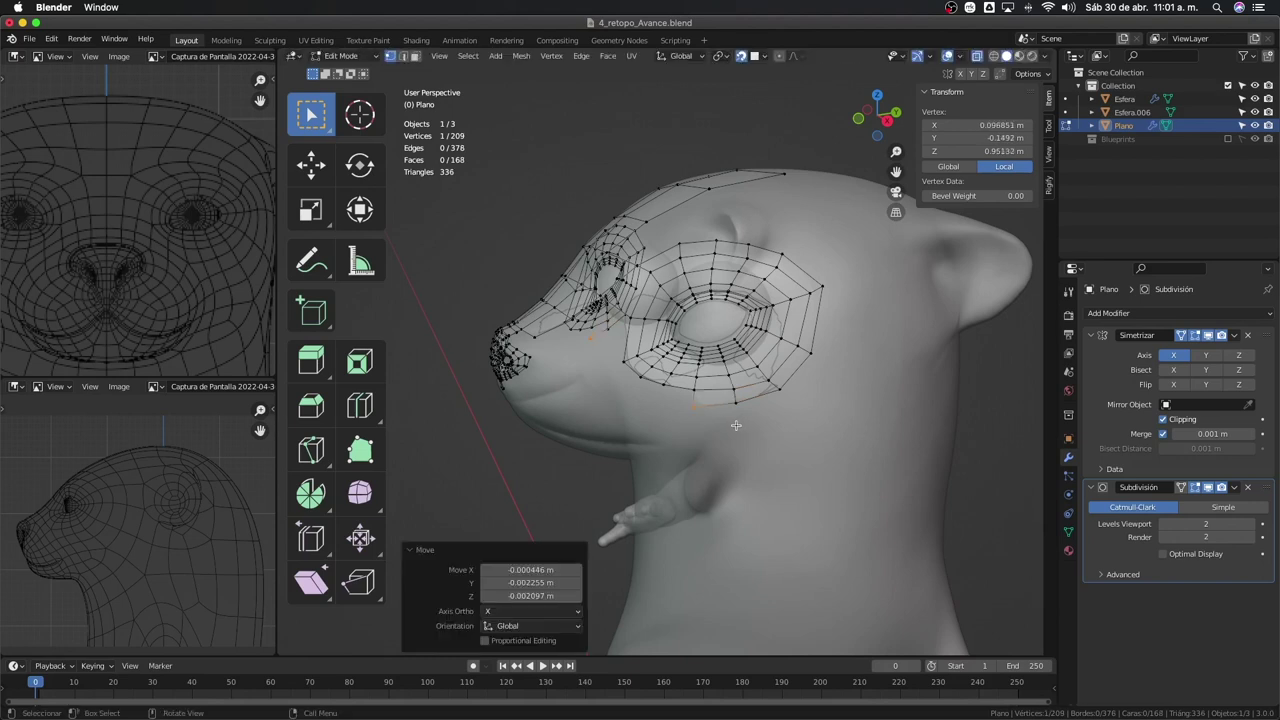
{"action": "key", "text": "g"}
{"action": "left_click", "coordinate": [706, 410]}
{"action": "key", "text": "f"}
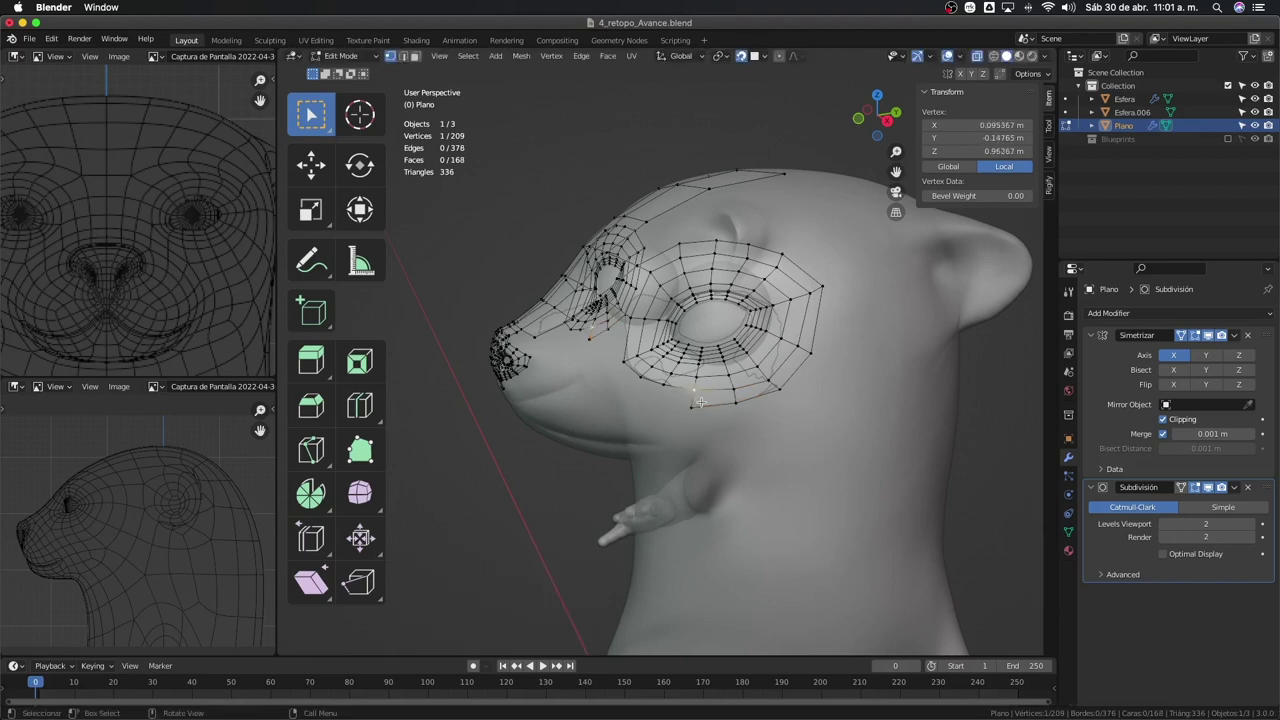
{"action": "left_click", "coordinate": [698, 402]}
{"action": "key", "text": "g"}
Add two more quads approaching the muzzle, positioning their new corners
{"action": "key", "text": "f"}
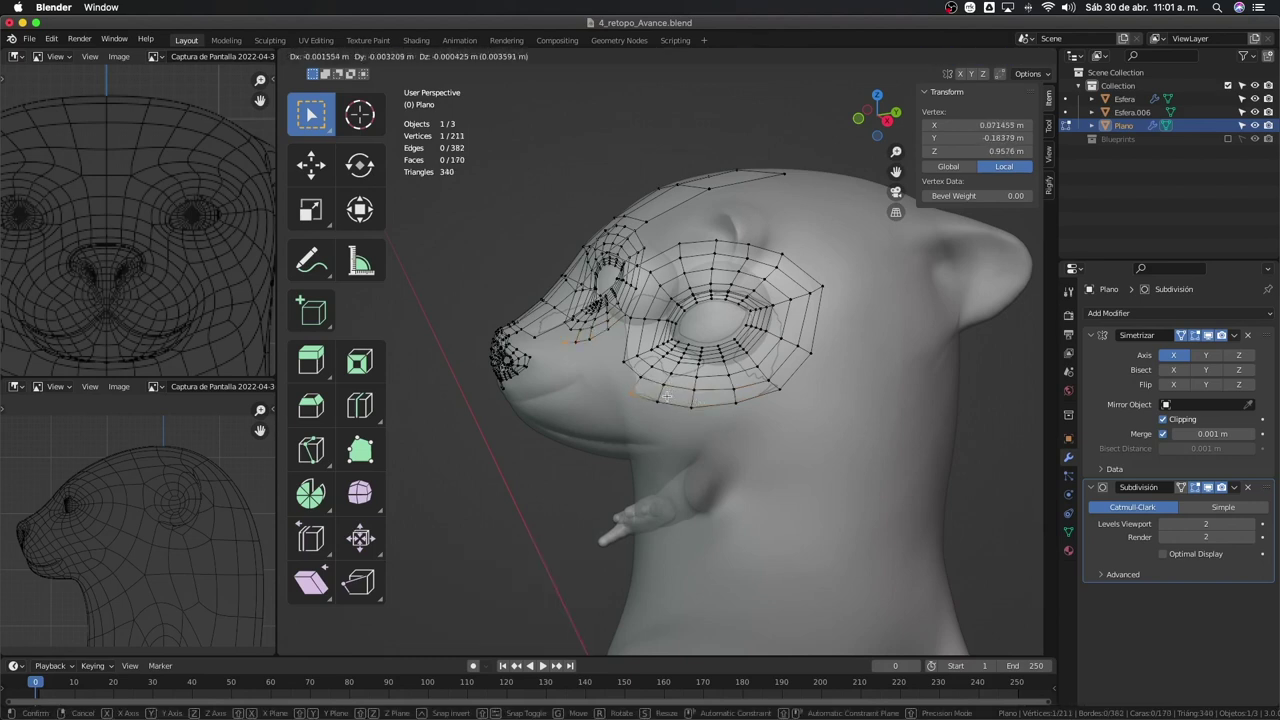
{"action": "left_click", "coordinate": [659, 389]}
{"action": "key", "text": "f"}
{"action": "key", "text": "g"}
{"action": "left_click", "coordinate": [648, 380]}
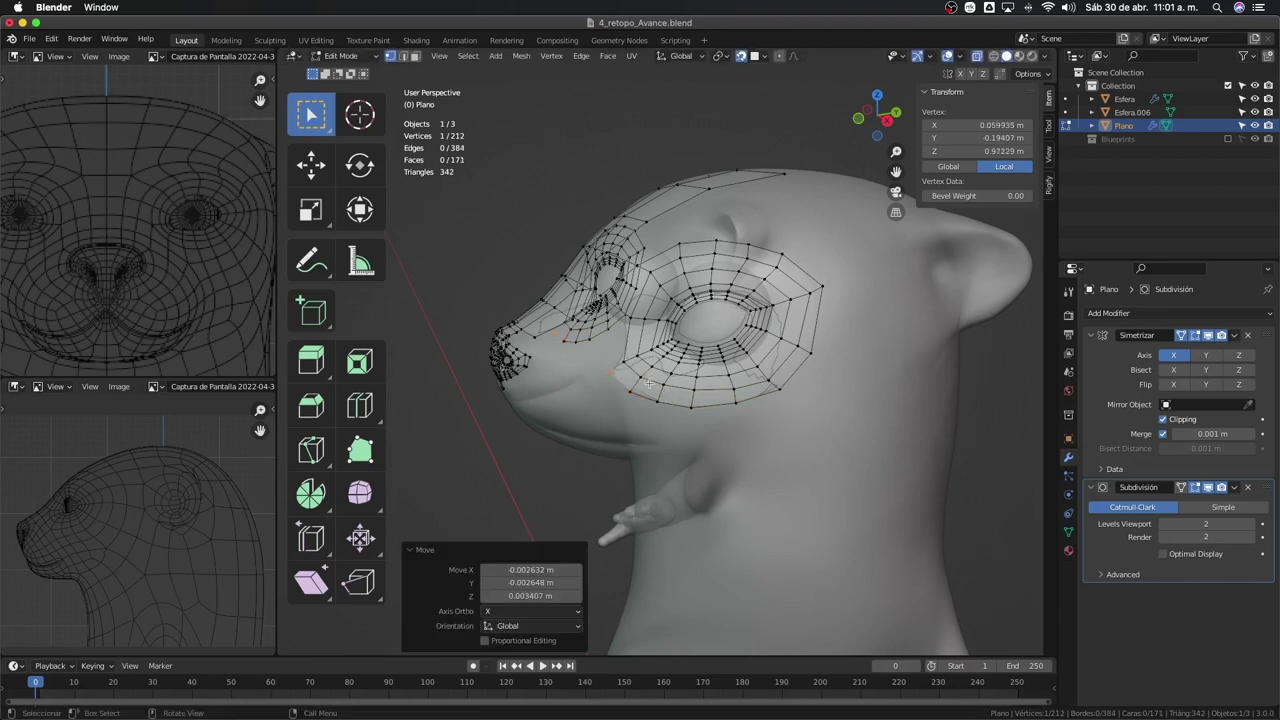
{"action": "mouse_move", "coordinate": [648, 380]}
{"action": "middle_mouse_down"}
{"action": "mouse_move", "coordinate": [659, 381]}
{"action": "mouse_move", "coordinate": [593, 335]}
{"action": "middle_mouse_up"}
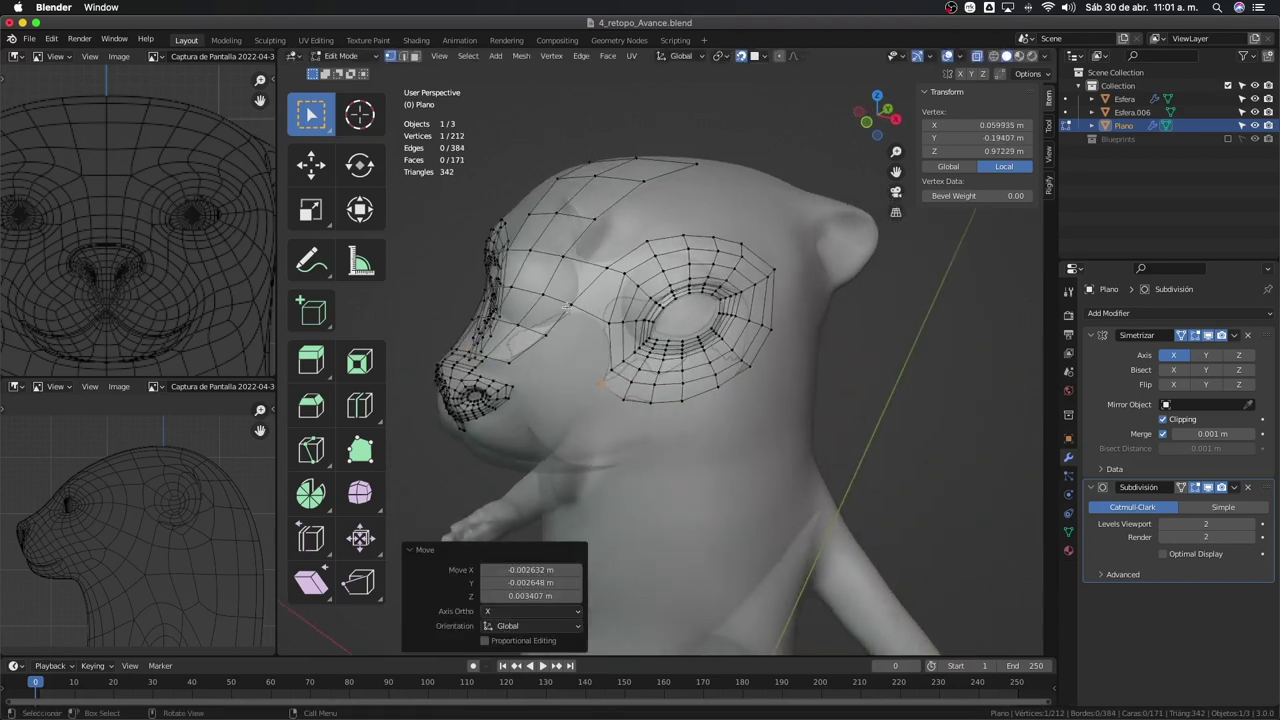
Add a quad beside the muzzle and fill the last remaining cheek gap
{"action": "key", "text": "f"}
{"action": "key", "text": "g"}
{"action": "left_click", "coordinate": [584, 344]}
{"action": "left_click", "coordinate": [607, 327], "text": "shift"}
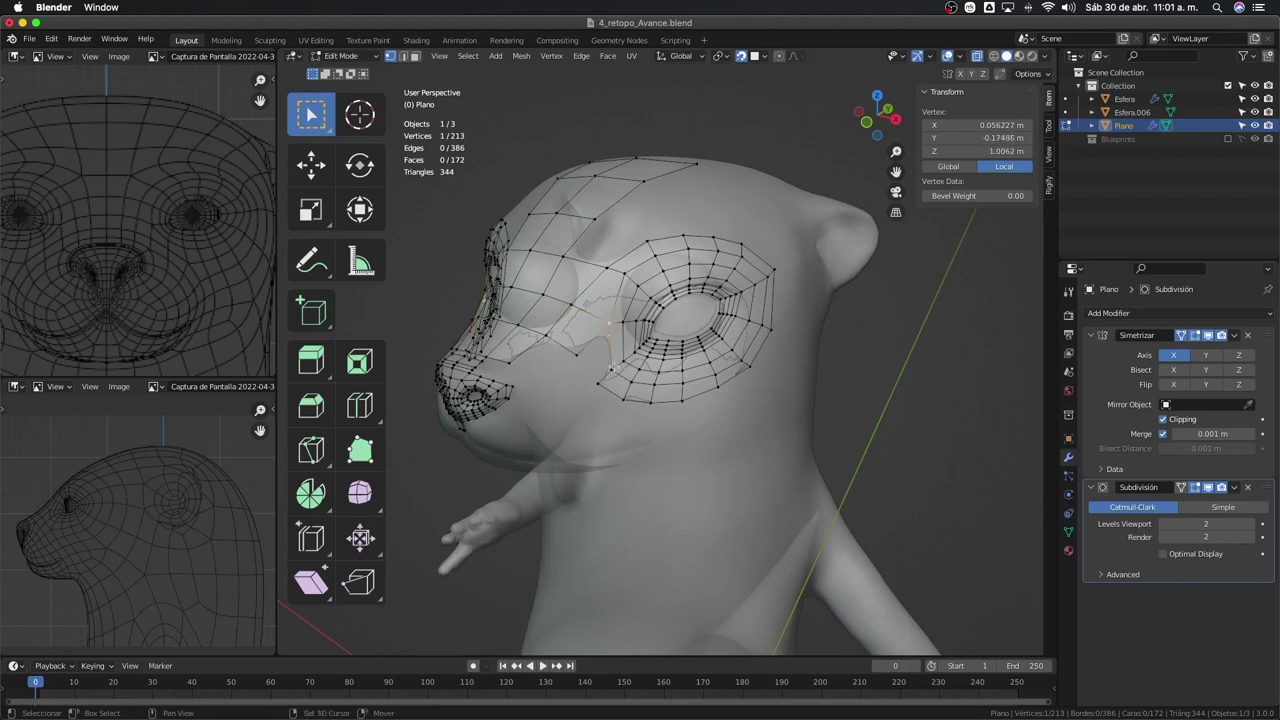
{"action": "key", "text": "f"}
{"action": "middle_click_drag", "start_coordinate": [620, 370], "coordinate": [604, 356]}
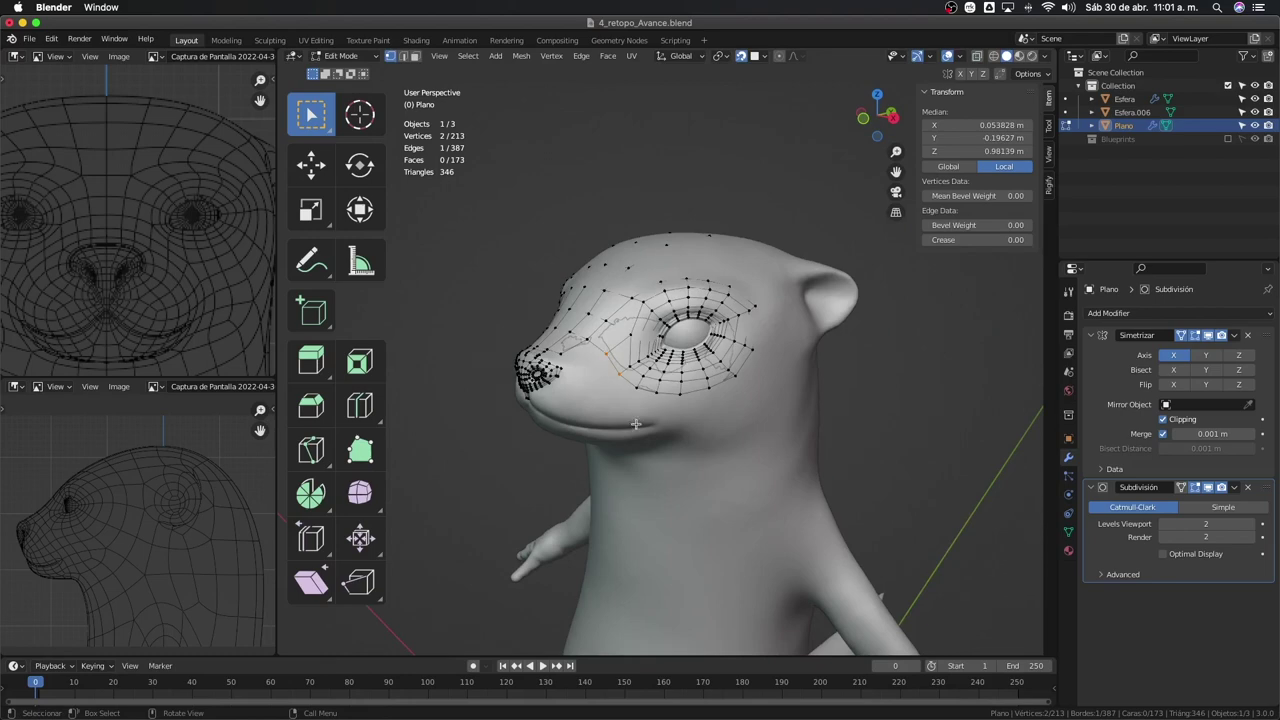
{"action": "mouse_move", "coordinate": [635, 424]}
{"action": "middle_mouse_down"}
{"action": "mouse_move", "coordinate": [789, 449]}
{"action": "mouse_move", "coordinate": [817, 378]}
{"action": "middle_mouse_up"}
Deselect all, exit Edit Mode, and inspect the retopology mask alone in local view
{"action": "key", "text": "alt+a"}
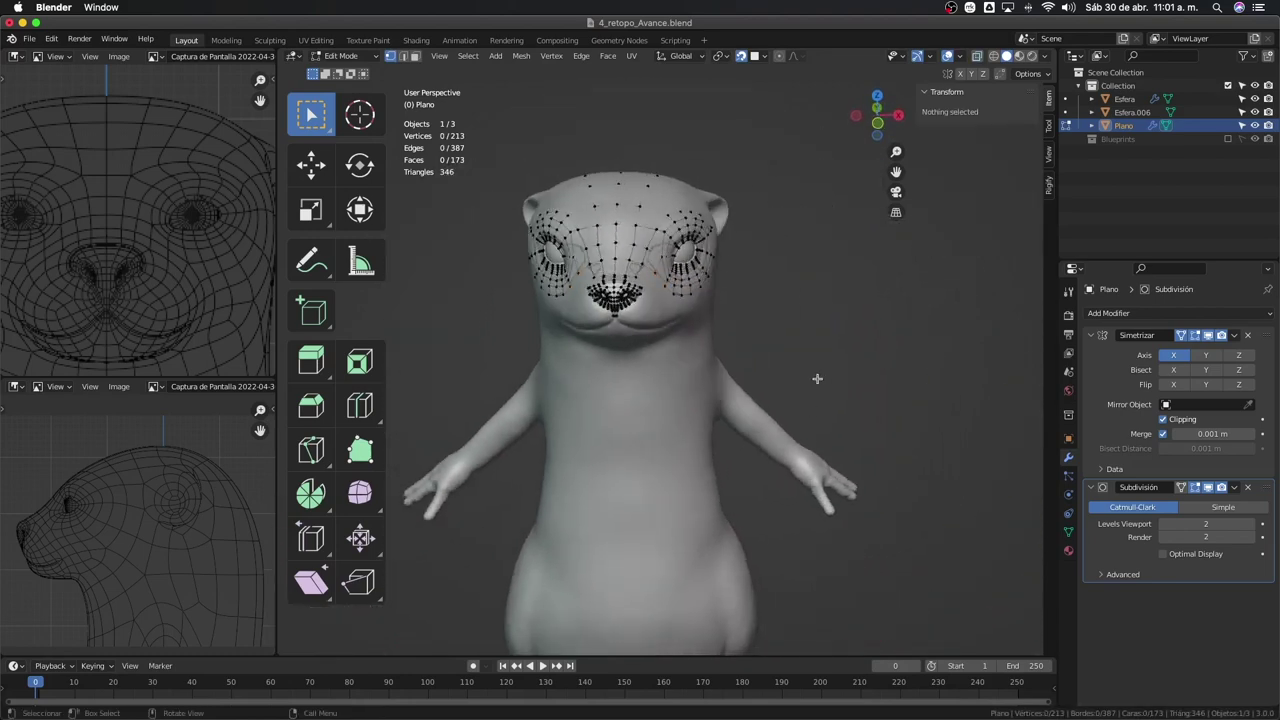
{"action": "scroll", "coordinate": [817, 378], "scroll_direction": "up", "scroll_amount": 3}
{"action": "scroll", "coordinate": [815, 384], "scroll_direction": "up", "scroll_amount": 2}
{"action": "key", "text": "KP_3"}
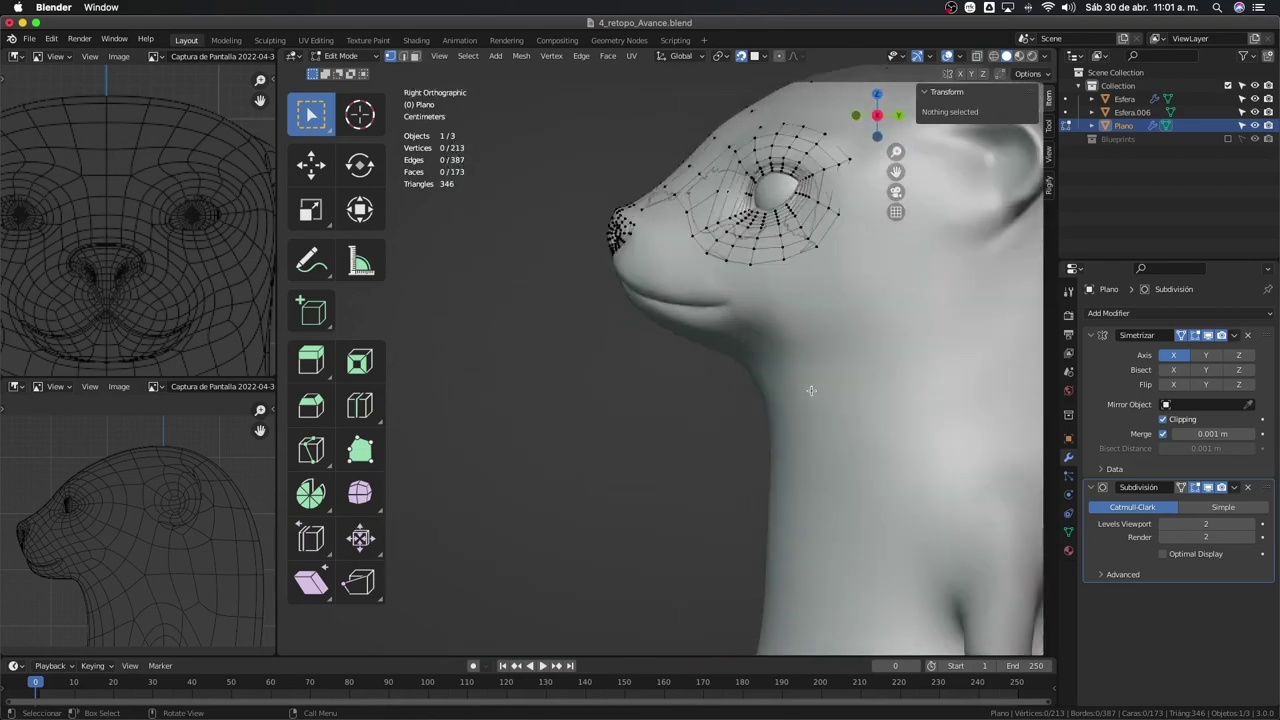
{"action": "key", "text": "Tab"}
{"action": "key", "text": "KP_Divide"}
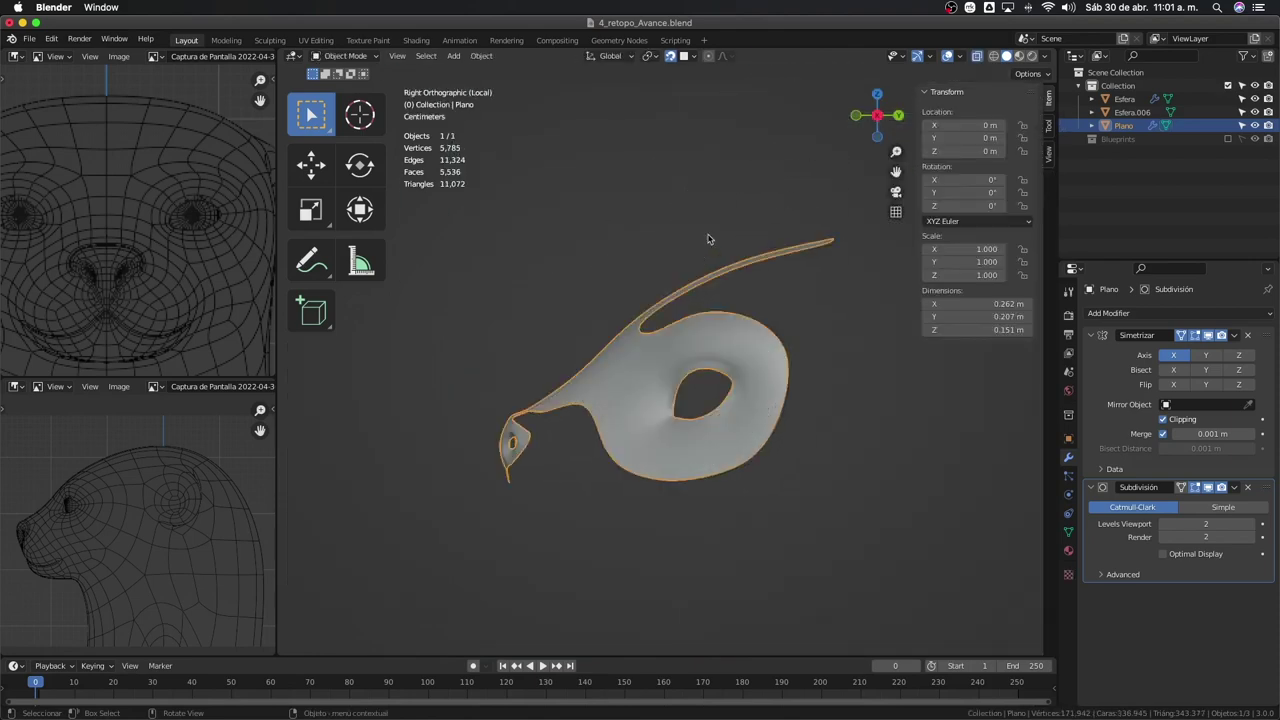
{"action": "mouse_move", "coordinate": [778, 278]}
{"action": "middle_mouse_down"}
{"action": "mouse_move", "coordinate": [816, 456]}
{"action": "mouse_move", "coordinate": [830, 417]}
{"action": "mouse_move", "coordinate": [685, 473]}
{"action": "mouse_move", "coordinate": [837, 486]}
{"action": "mouse_move", "coordinate": [677, 514]}
{"action": "mouse_move", "coordinate": [660, 494]}
{"action": "mouse_move", "coordinate": [664, 294]}
{"action": "mouse_move", "coordinate": [674, 369]}
{"action": "mouse_move", "coordinate": [714, 403]}
{"action": "mouse_move", "coordinate": [700, 410]}
{"action": "mouse_move", "coordinate": [705, 400]}
{"action": "middle_mouse_up"}
{"action": "key", "text": "KP_3"}
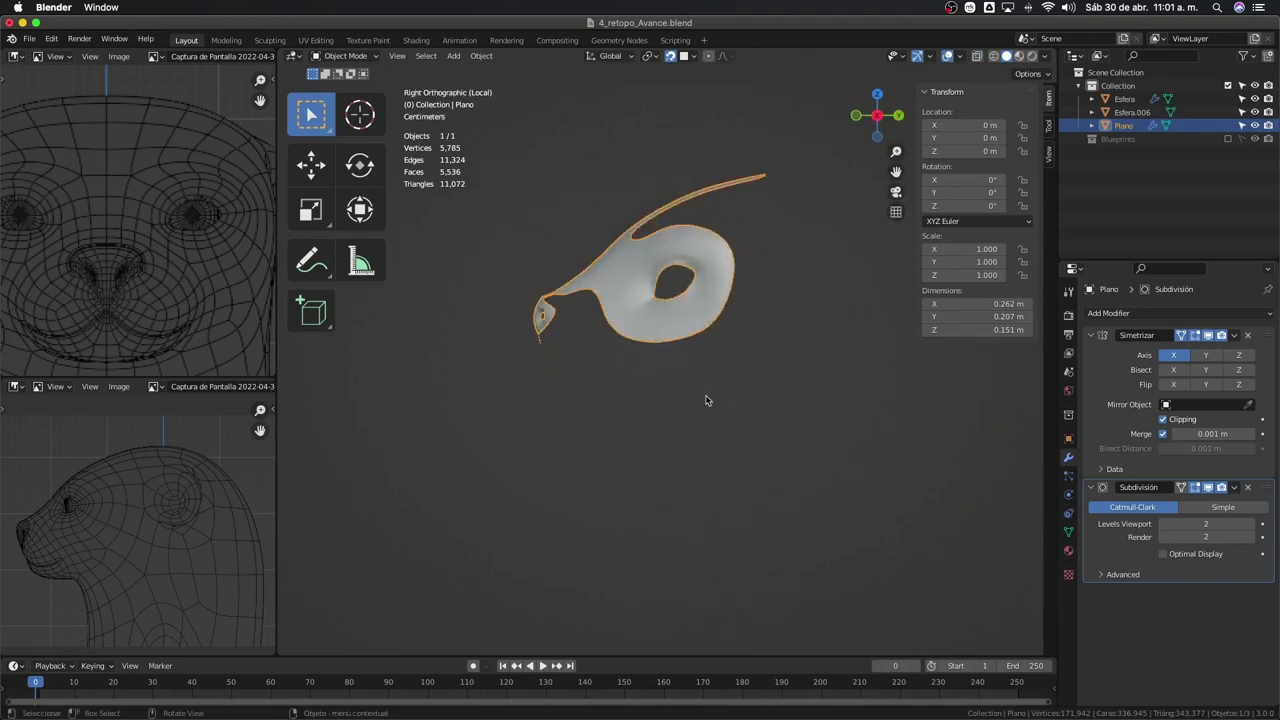
{"action": "key", "text": "KP_Divide"}
In front view, select the sculpted otter body Esfera.006 and check the snapping options
{"action": "key", "text": "KP_1"}
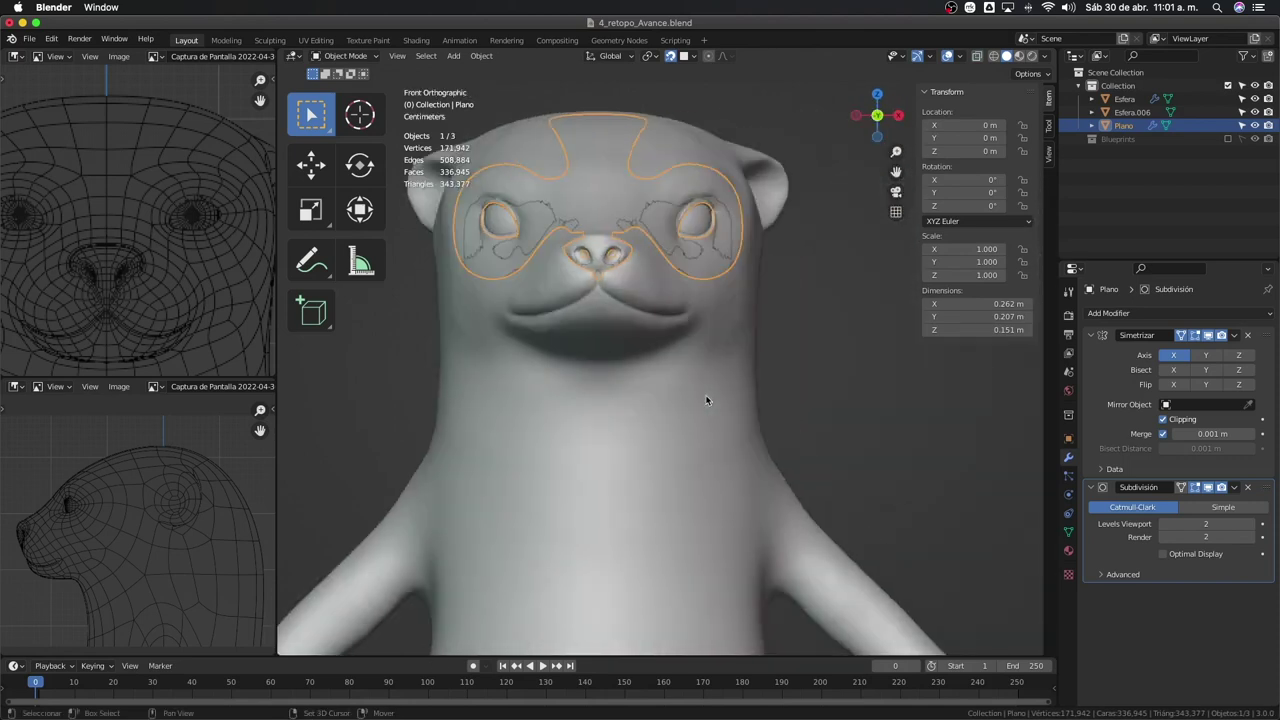
{"action": "scroll", "coordinate": [733, 335], "scroll_direction": "up", "scroll_amount": 2}
{"action": "scroll", "coordinate": [733, 335], "scroll_direction": "down", "scroll_amount": 2}
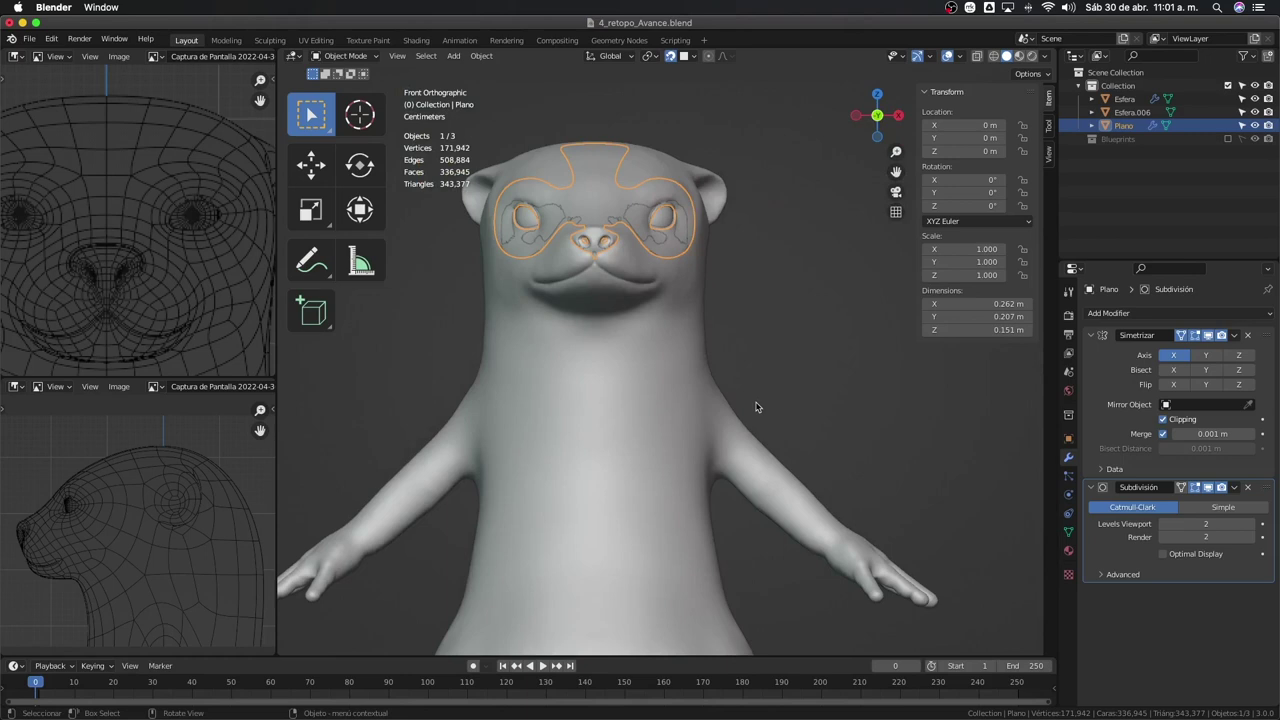
{"action": "left_click", "coordinate": [722, 490]}
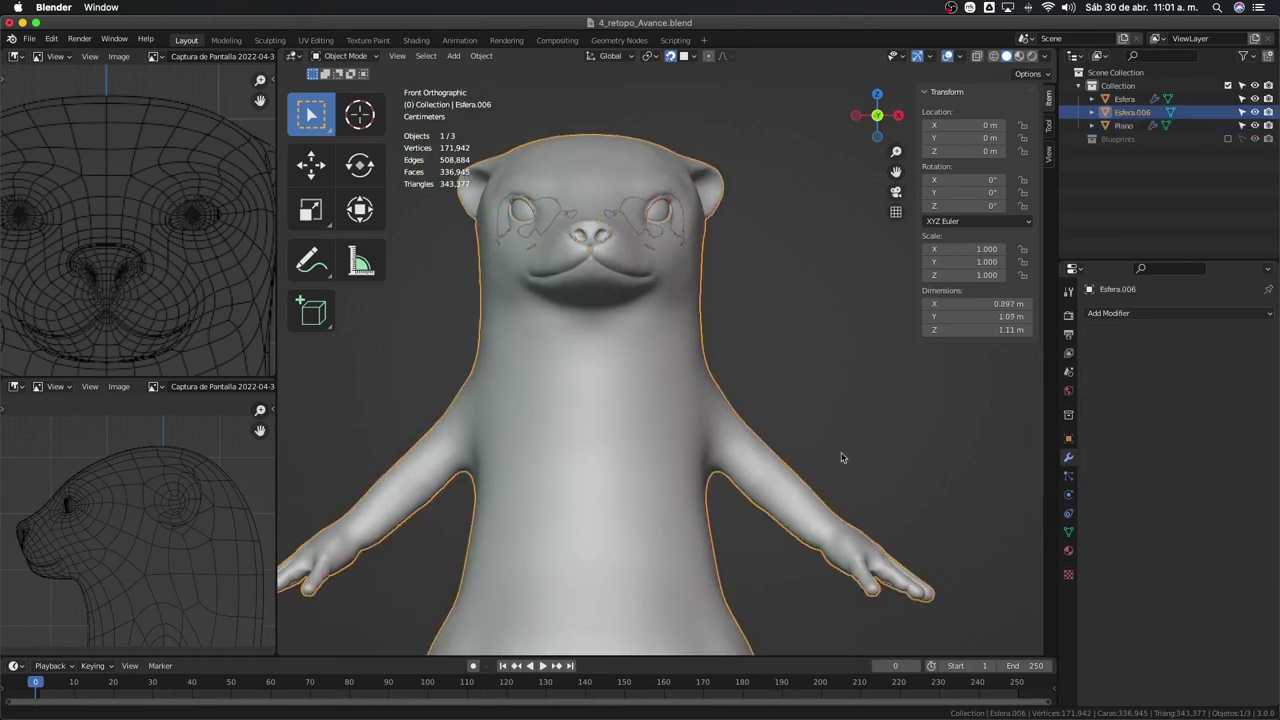
{"action": "middle_click_drag", "start_coordinate": [840, 451], "coordinate": [825, 296], "text": "shift"}
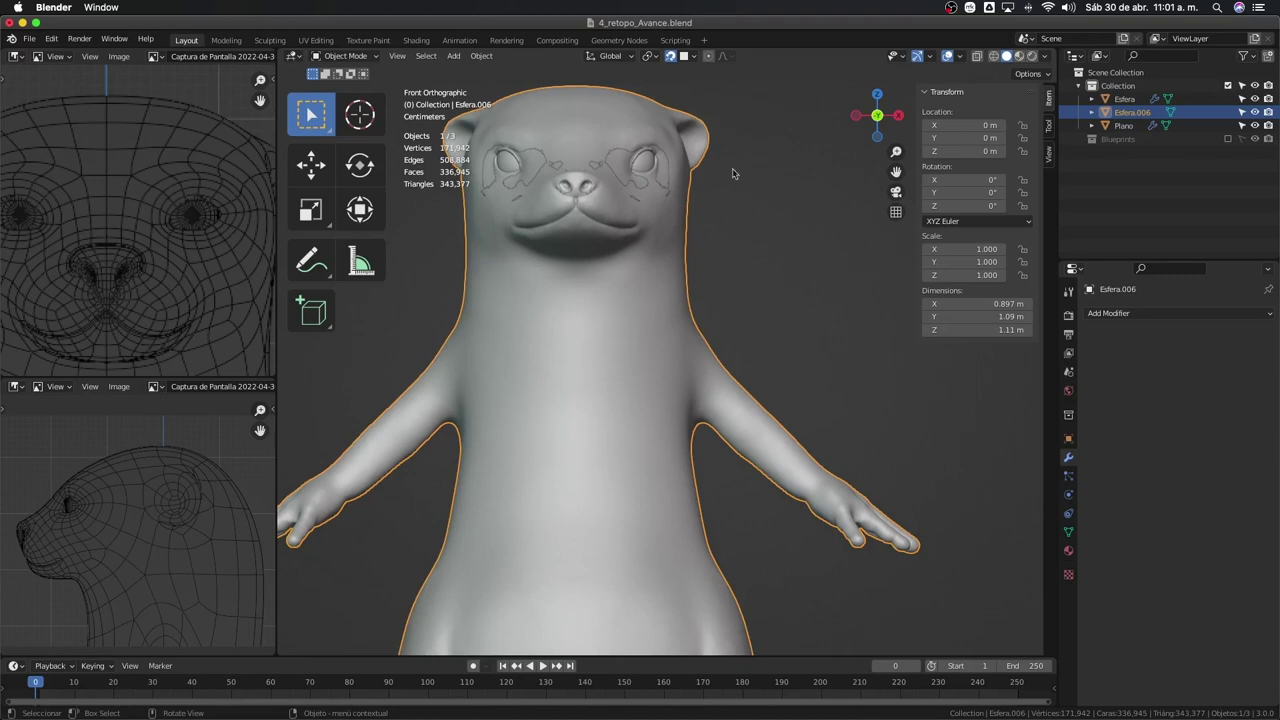
{"action": "left_click", "coordinate": [684, 56]}
Add a mesh circle, reduce it from 14 to 12 vertices, and enter Edit Mode
{"action": "key", "text": "shift+a"}
{"action": "left_click", "coordinate": [790, 247]}
{"action": "scroll", "coordinate": [766, 349], "scroll_direction": "down", "scroll_amount": 2}
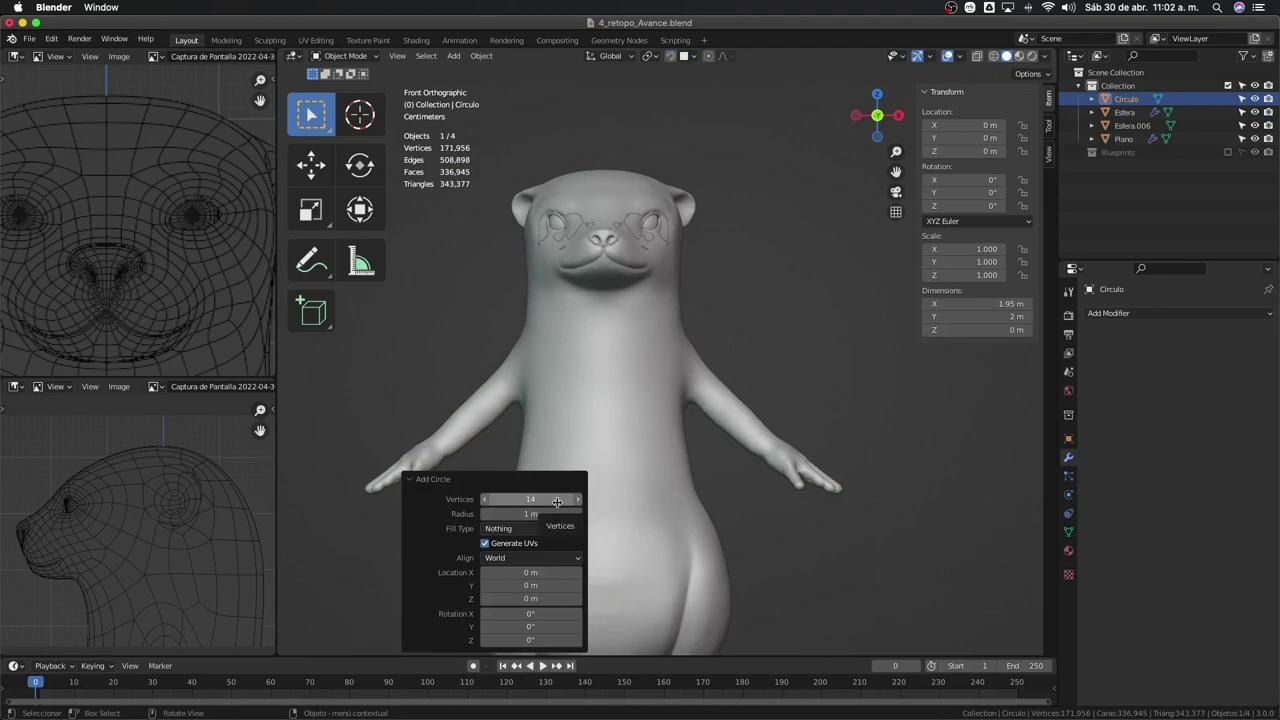
{"action": "scroll", "coordinate": [127, 487], "scroll_direction": "down", "scroll_amount": 2}
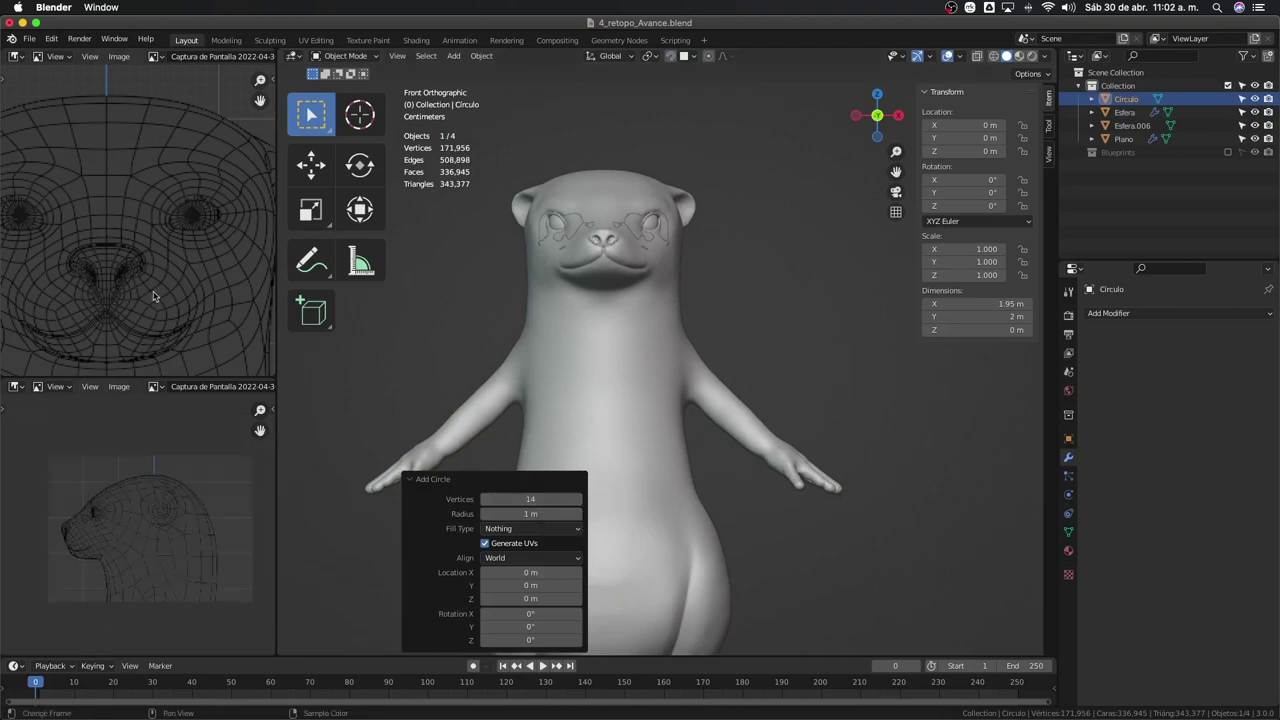
{"action": "scroll", "coordinate": [153, 296], "scroll_direction": "down", "scroll_amount": 3}
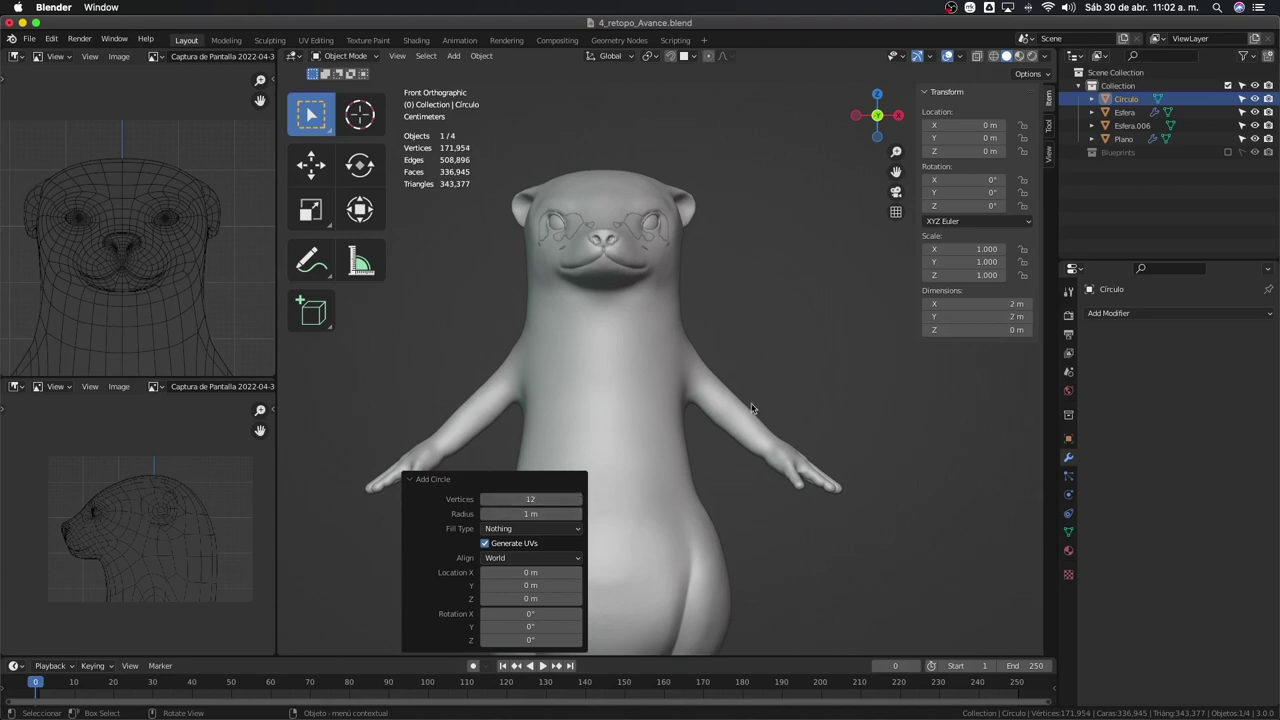
{"action": "scroll", "coordinate": [752, 408], "scroll_direction": "down", "scroll_amount": 5}
{"action": "scroll", "coordinate": [740, 430], "scroll_direction": "down", "scroll_amount": 3}
{"action": "mouse_move", "coordinate": [720, 440]}
{"action": "middle_mouse_down"}
{"action": "mouse_move", "coordinate": [713, 471]}
{"action": "mouse_move", "coordinate": [708, 434]}
{"action": "middle_mouse_up"}
{"action": "key", "text": "Tab"}
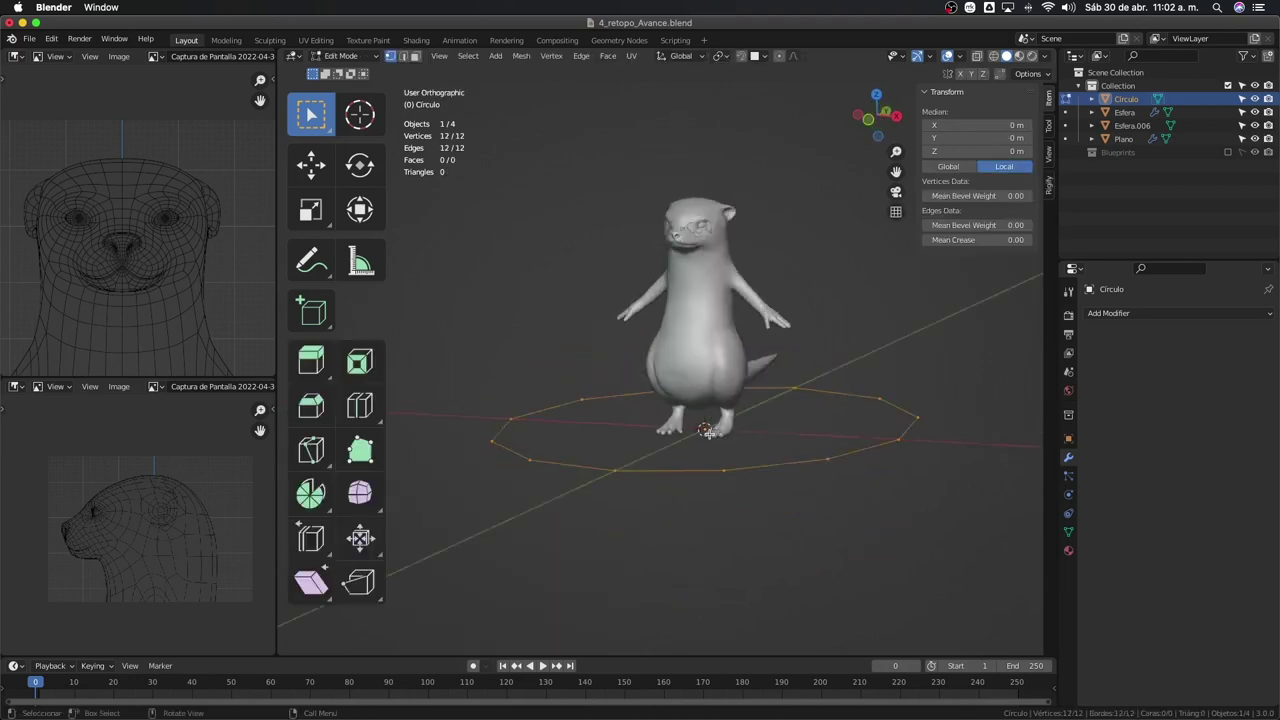
Raise the 12-vertex circle toward the arm and rotate it 105 degrees
{"action": "key", "text": "g"}
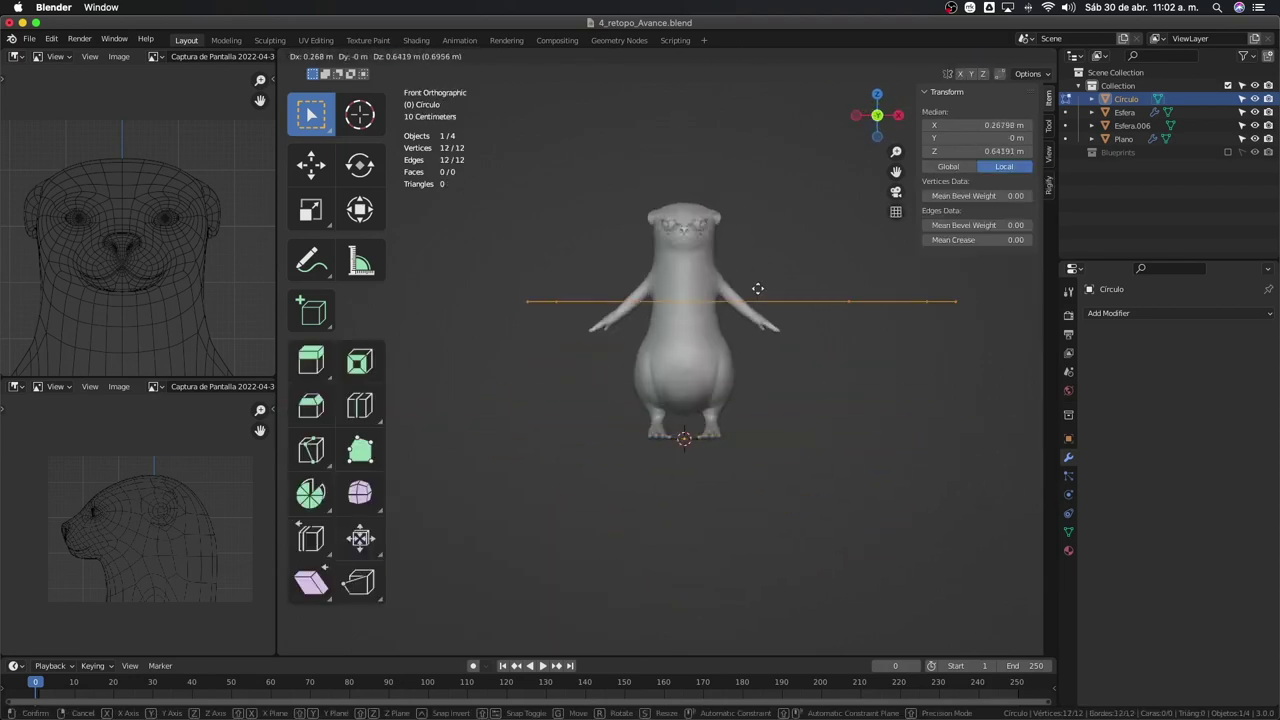
{"action": "left_click", "coordinate": [762, 276]}
{"action": "scroll", "coordinate": [762, 276], "scroll_direction": "up", "scroll_amount": 3}
{"action": "middle_click_drag", "start_coordinate": [824, 310], "coordinate": [700, 380], "text": "shift"}
{"action": "type", "text": "r"}
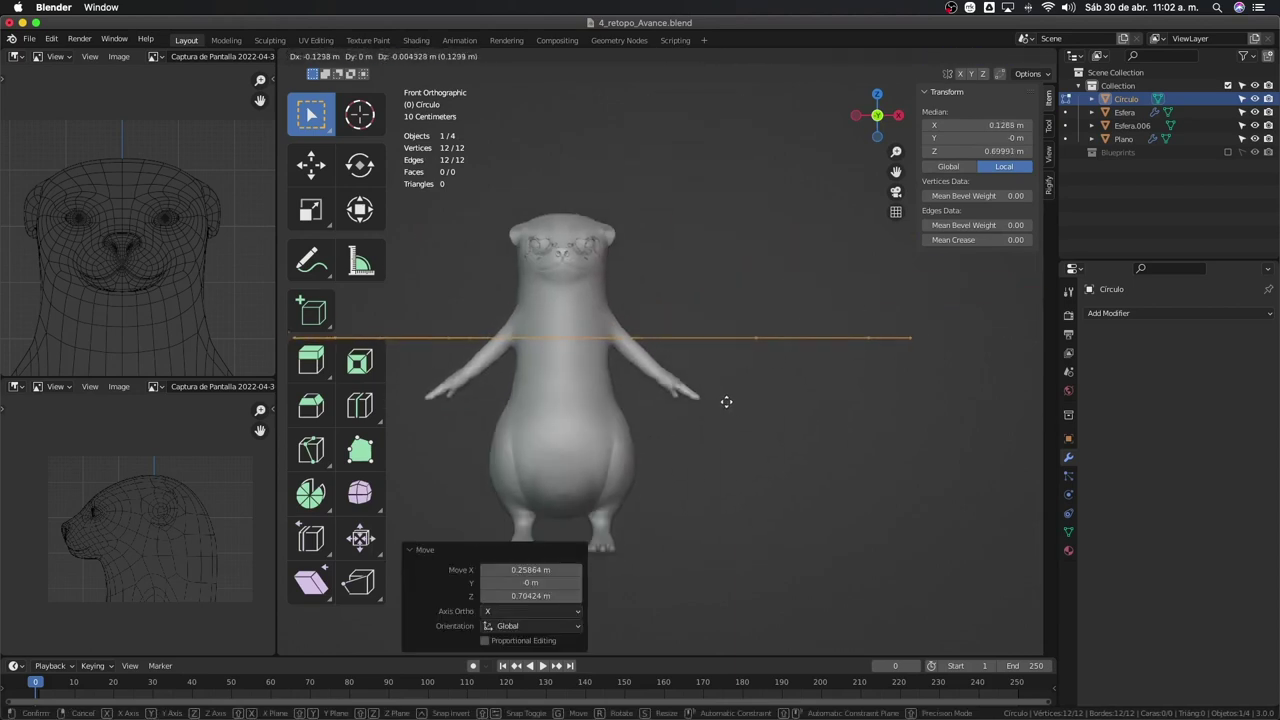
{"action": "type", "text": "105"}
{"action": "key", "text": "Return"}
Shrink the circle down to roughly the arm's thickness
{"action": "key", "text": "s"}
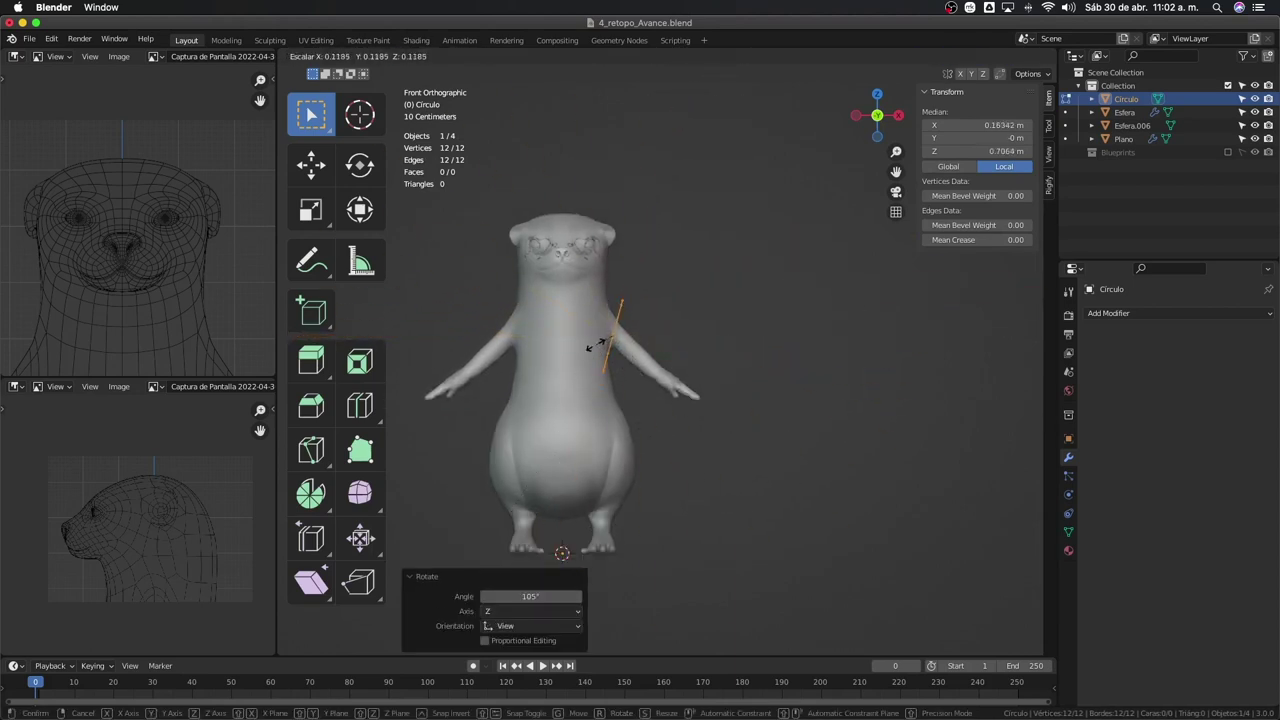
{"action": "left_click", "coordinate": [628, 338]}
{"action": "scroll", "coordinate": [640, 350], "scroll_direction": "up", "scroll_amount": 2}
{"action": "scroll", "coordinate": [650, 360], "scroll_direction": "up", "scroll_amount": 2}
{"action": "key", "text": "s"}
{"action": "left_click", "coordinate": [636, 374]}
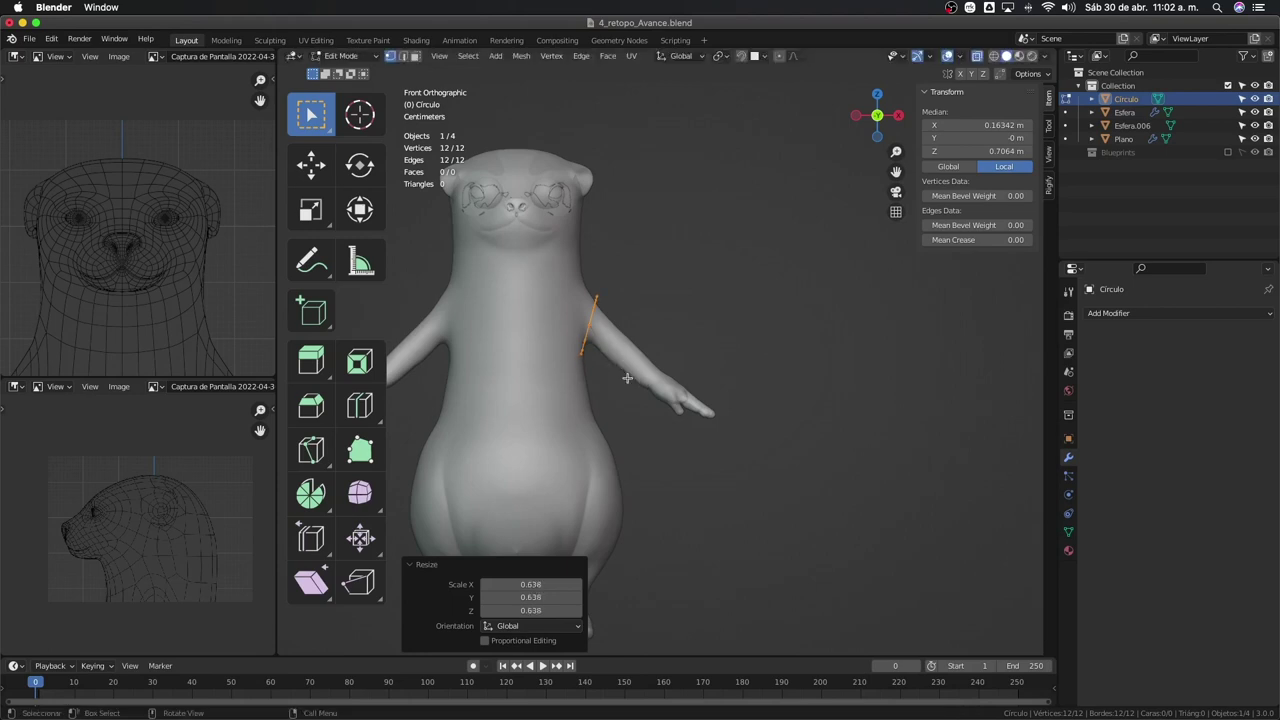
Frame the circle in side view and move it onto the upper arm
{"action": "middle_click_drag", "start_coordinate": [672, 410], "coordinate": [635, 416]}
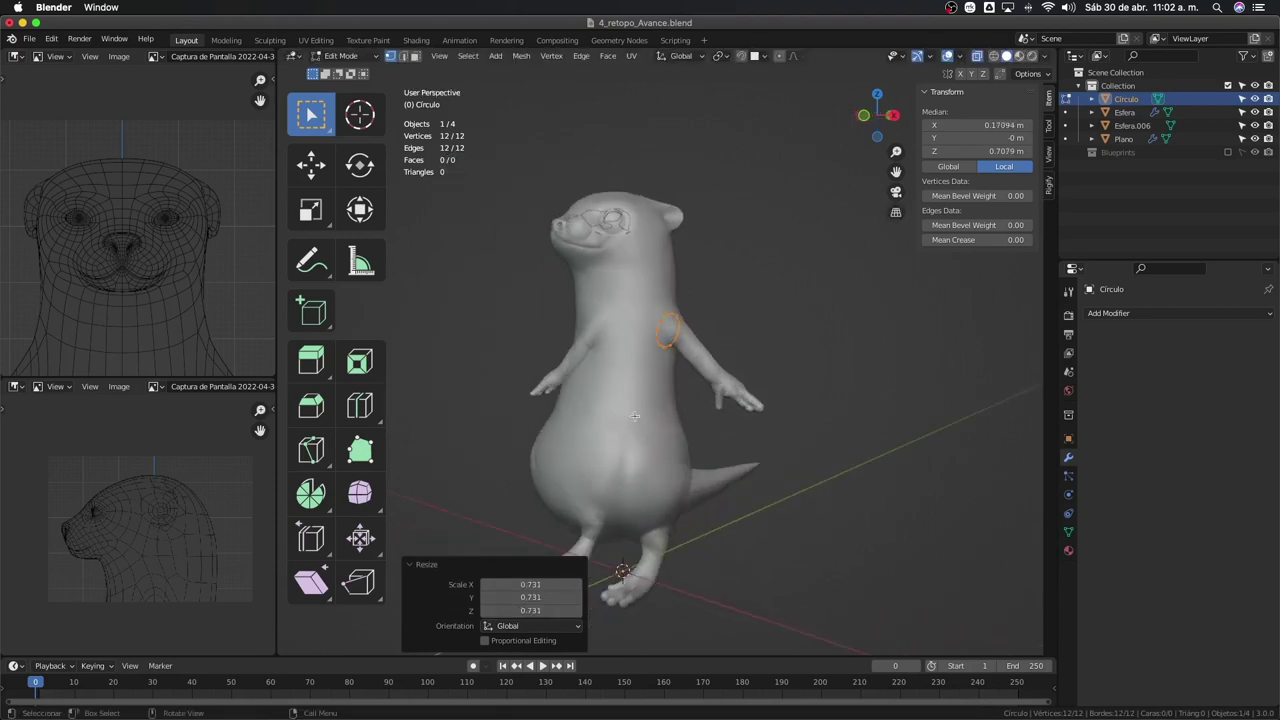
{"action": "key", "text": "KP_Decimal"}
{"action": "key", "text": "KP_3"}
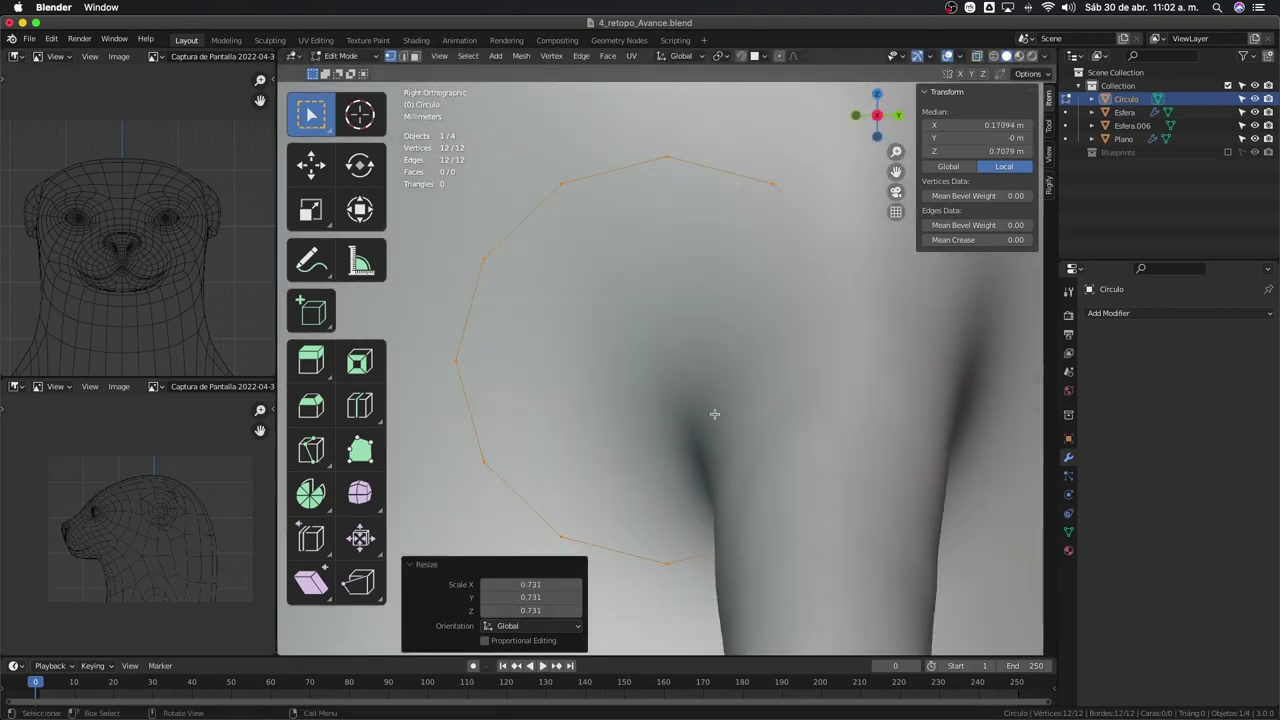
{"action": "scroll", "coordinate": [714, 413], "scroll_direction": "down", "scroll_amount": 6}
{"action": "key", "text": "g"}
{"action": "left_click", "coordinate": [750, 408]}
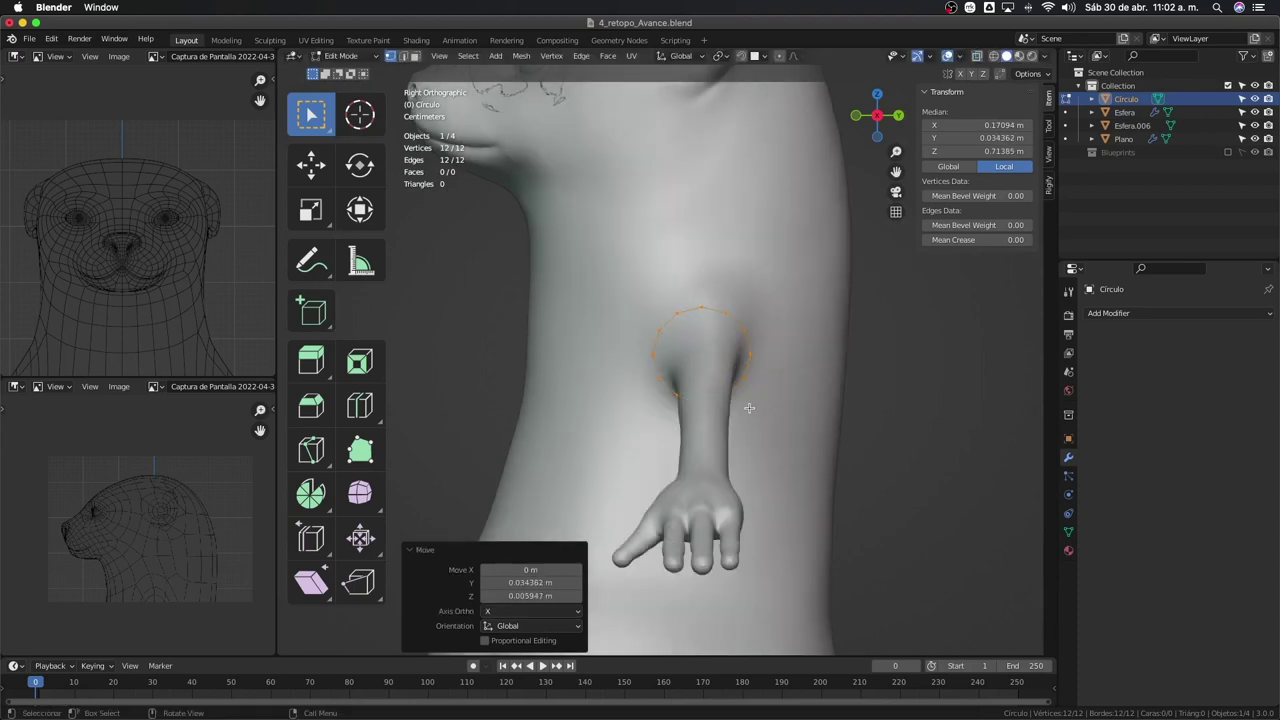
{"action": "middle_click_drag", "start_coordinate": [750, 408], "coordinate": [879, 408]}
{"action": "key", "text": "KP_1"}
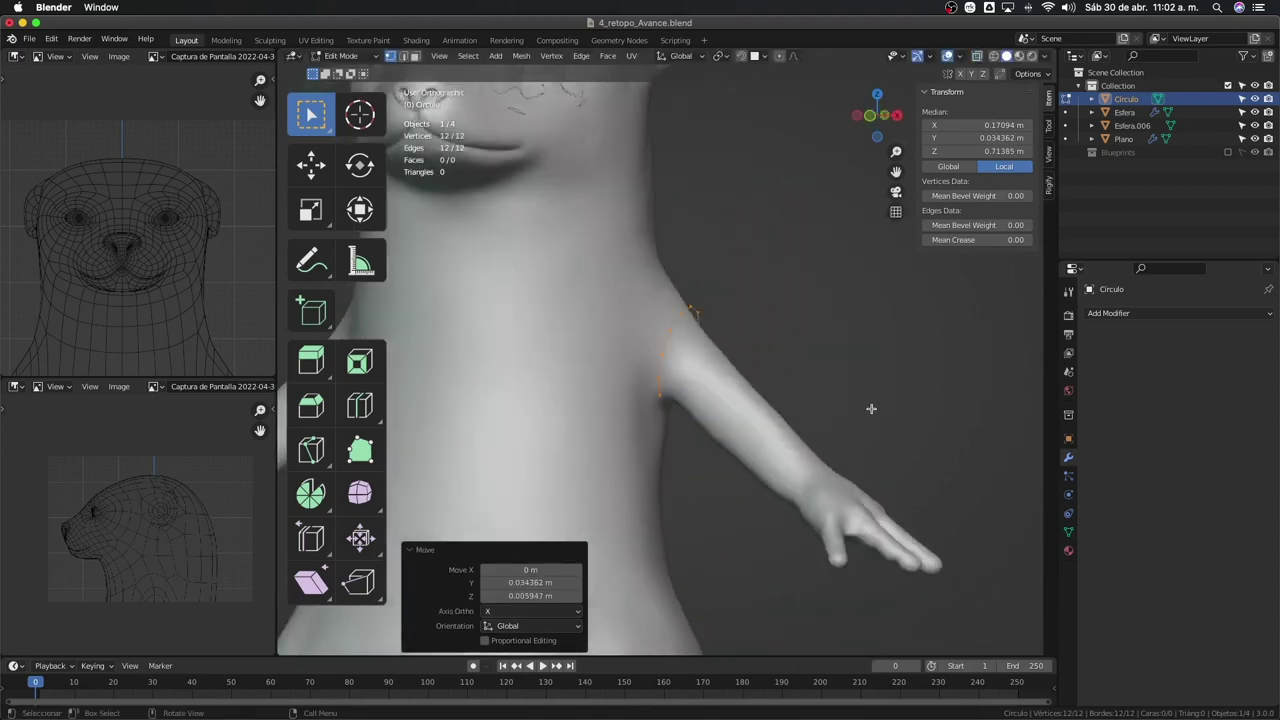
In front view, reposition the ring at the shoulder and tilt it slightly
{"action": "key", "text": "g"}
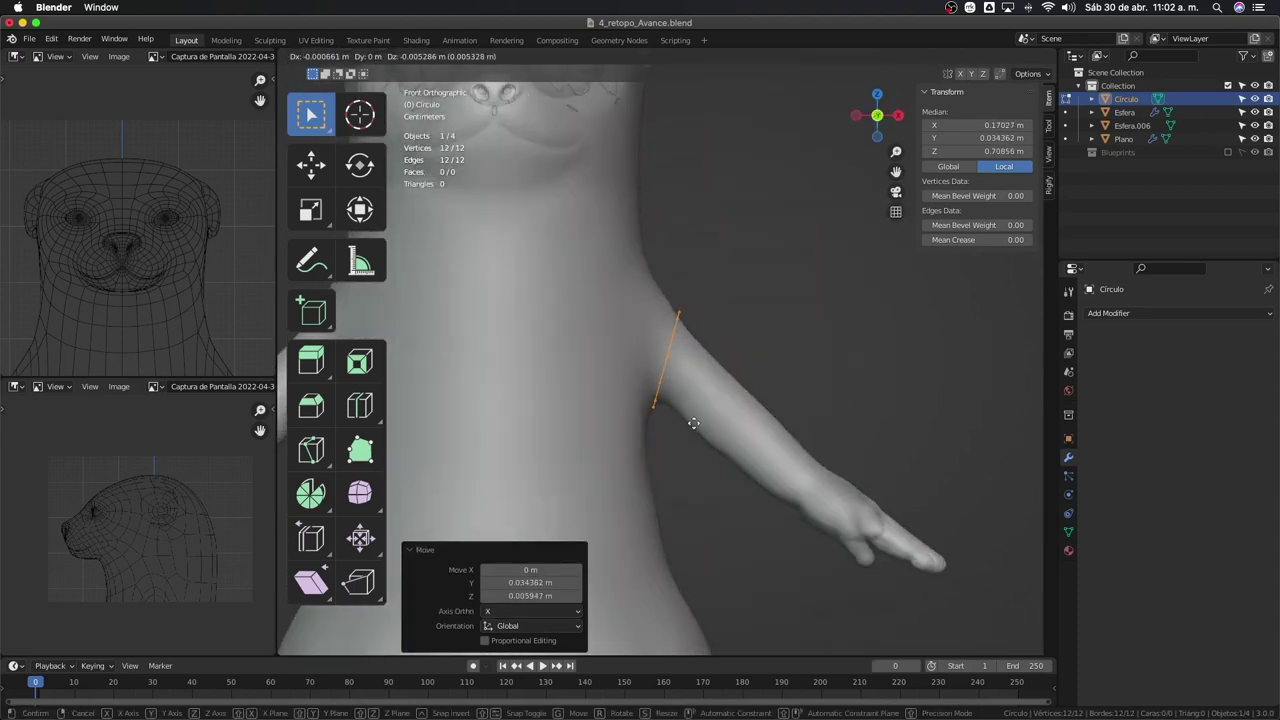
{"action": "key", "text": "g"}
{"action": "left_click", "coordinate": [734, 494]}
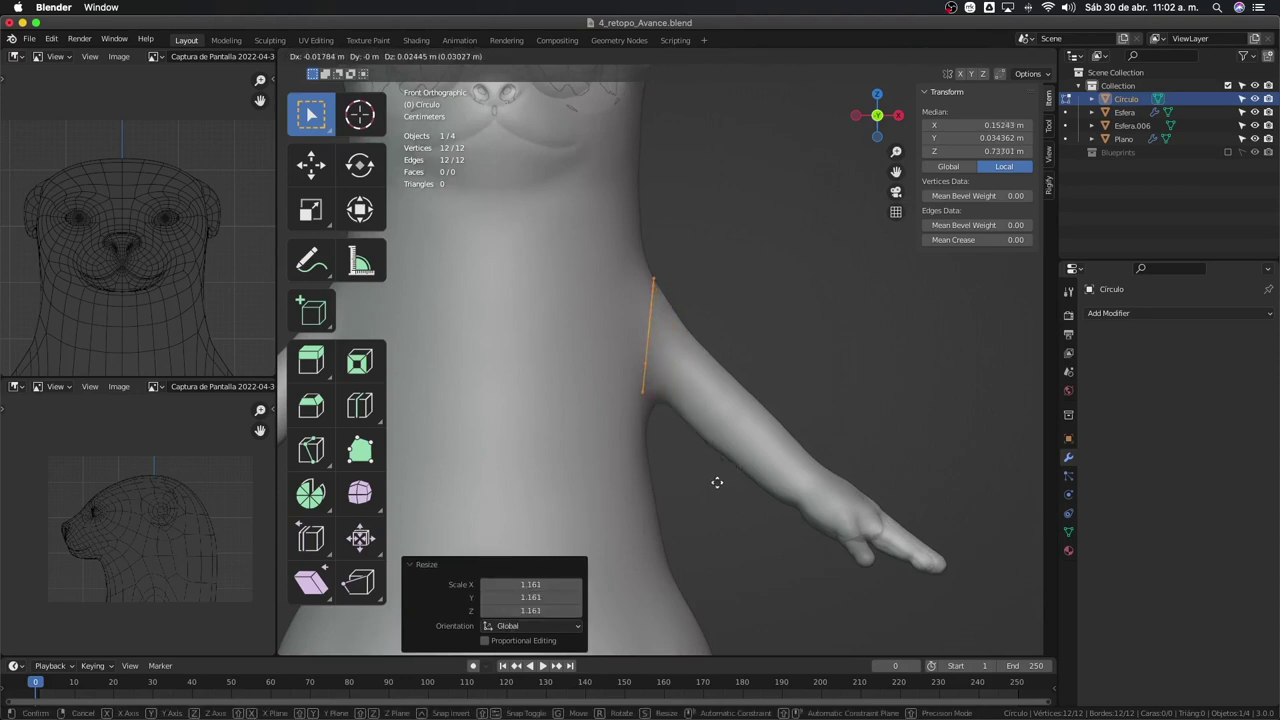
{"action": "key", "text": "s"}
{"action": "right_click", "coordinate": [727, 502]}
{"action": "key", "text": "r"}
{"action": "left_click", "coordinate": [727, 515]}
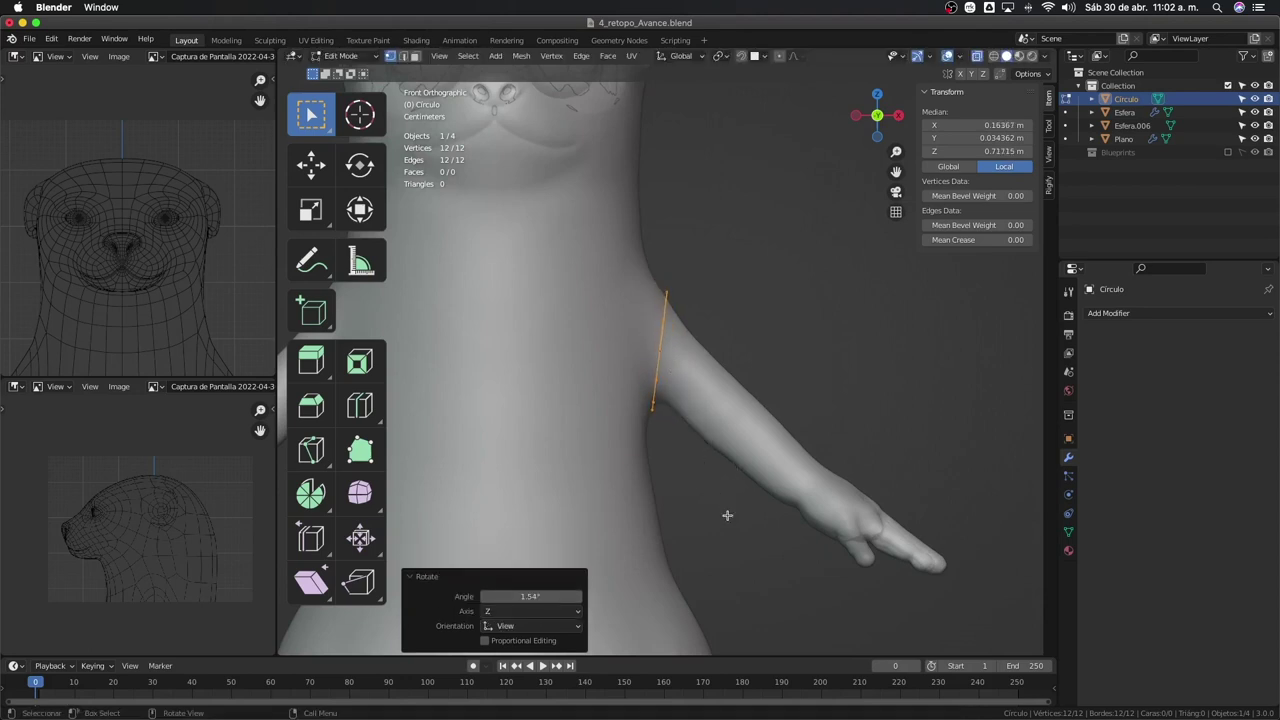
Begin flattening the ring by scaling it along the Y axis
{"action": "mouse_move", "coordinate": [669, 404]}
{"action": "middle_mouse_down"}
{"action": "mouse_move", "coordinate": [751, 488]}
{"action": "mouse_move", "coordinate": [880, 449]}
{"action": "middle_mouse_up"}
{"action": "key", "text": "s"}
{"action": "key", "text": "y"}
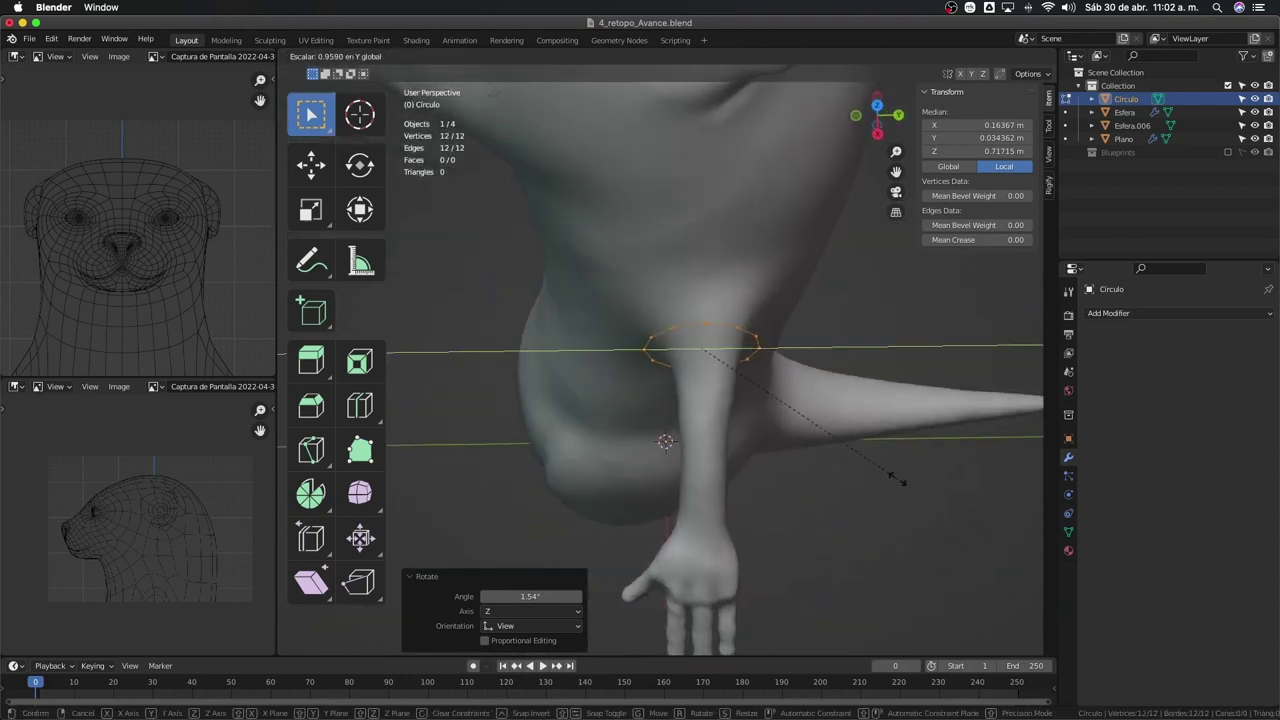
Finish the Y flattening, then position and resize the first ring along the arm
{"action": "left_click", "coordinate": [845, 462]}
{"action": "middle_click_drag", "start_coordinate": [845, 462], "coordinate": [872, 475]}
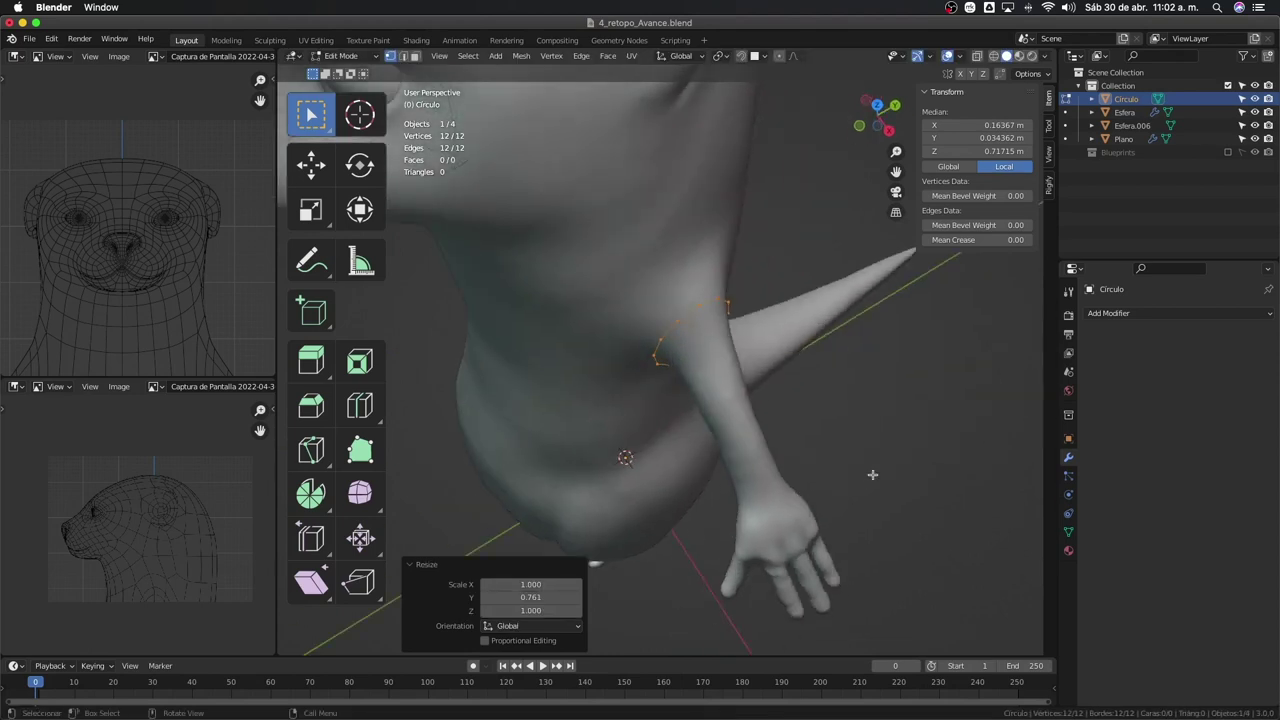
{"action": "key", "text": "KP_1"}
{"action": "left_click", "coordinate": [826, 442]}
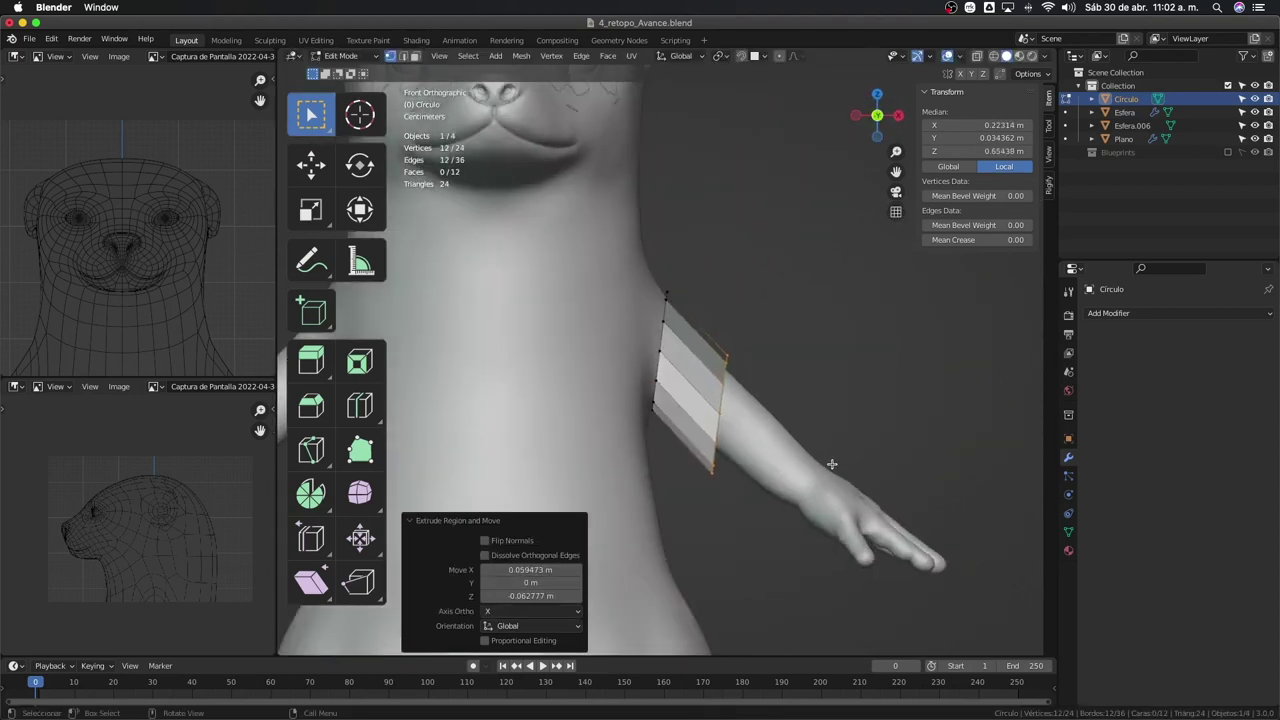
{"action": "key", "text": "s"}
{"action": "left_click", "coordinate": [794, 486]}
{"action": "key", "text": "s"}
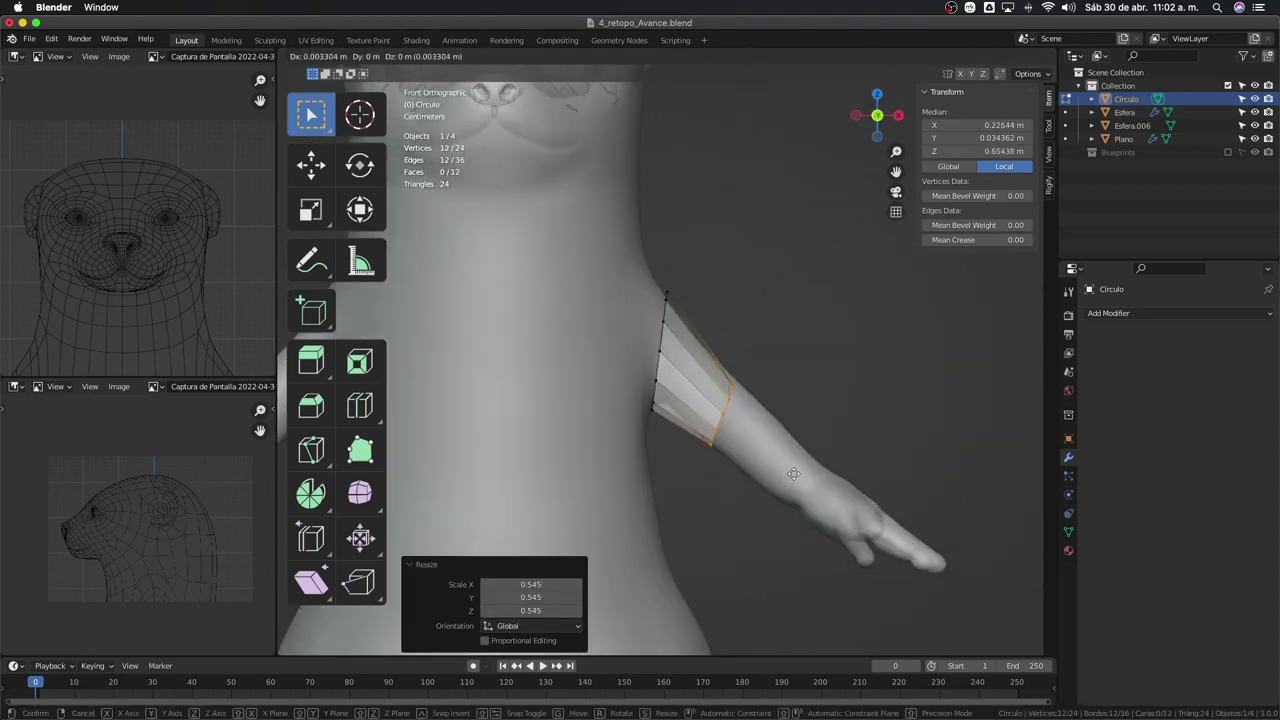
{"action": "left_click", "coordinate": [800, 472]}
Extrude an end ring down the arm and tilt it to follow the arm
{"action": "key", "text": "e"}
{"action": "left_click", "coordinate": [801, 485]}
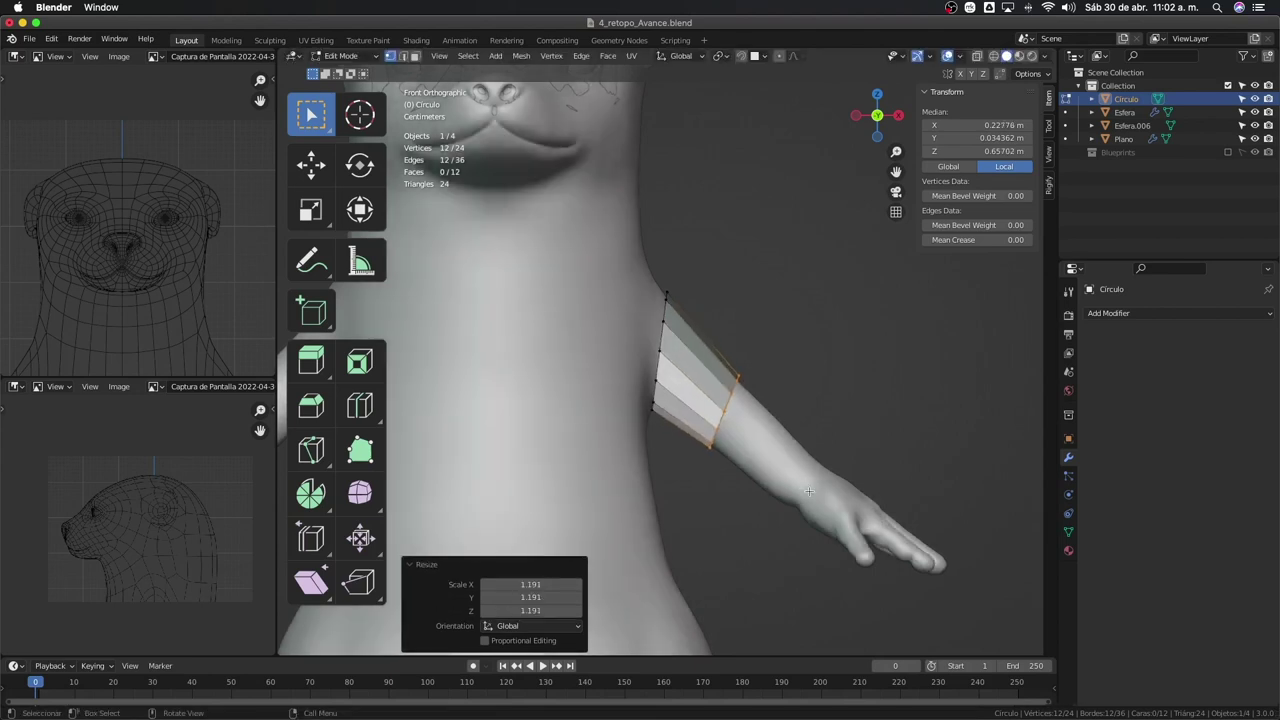
{"action": "scroll", "coordinate": [798, 488], "scroll_direction": "up", "scroll_amount": 1}
{"action": "key", "text": "g"}
{"action": "left_click", "coordinate": [796, 490]}
{"action": "scroll", "coordinate": [795, 491], "scroll_direction": "up", "scroll_amount": 1}
{"action": "key", "text": "r"}
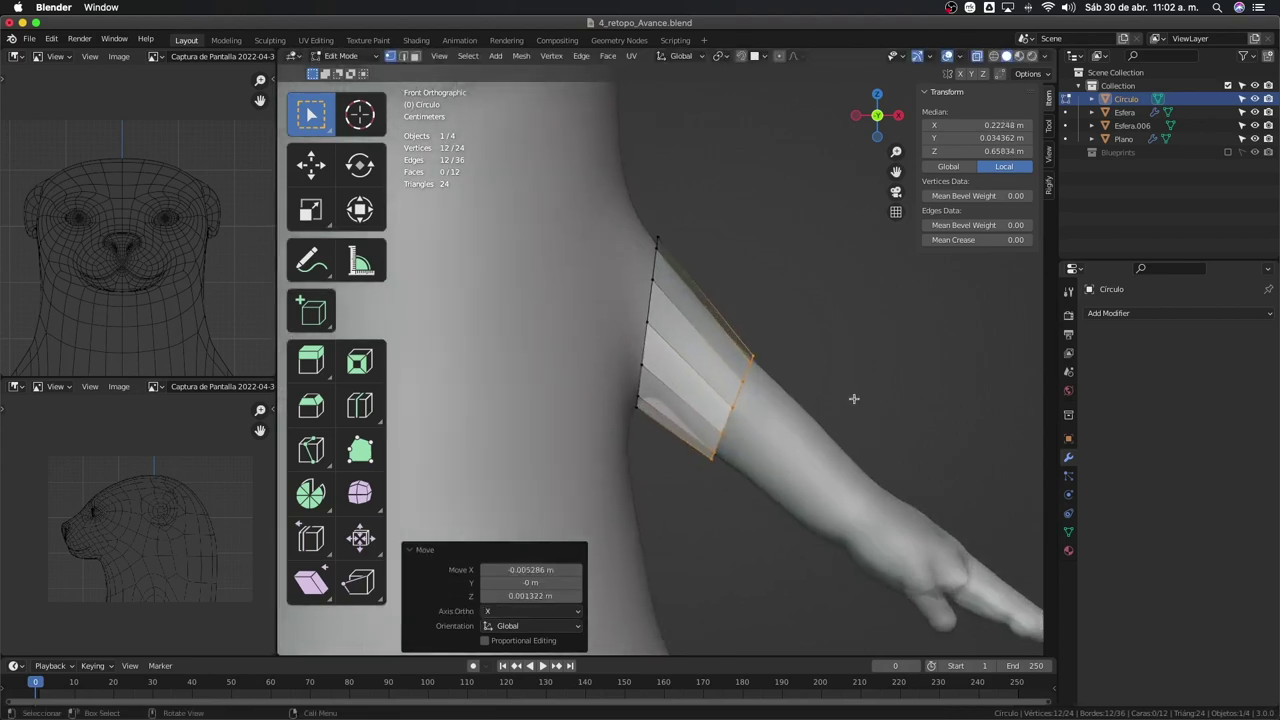
{"action": "left_click", "coordinate": [855, 418]}
Fine-tune the end ring's position and size until it sits against the arm
{"action": "key", "text": "g"}
{"action": "left_click", "coordinate": [873, 430]}
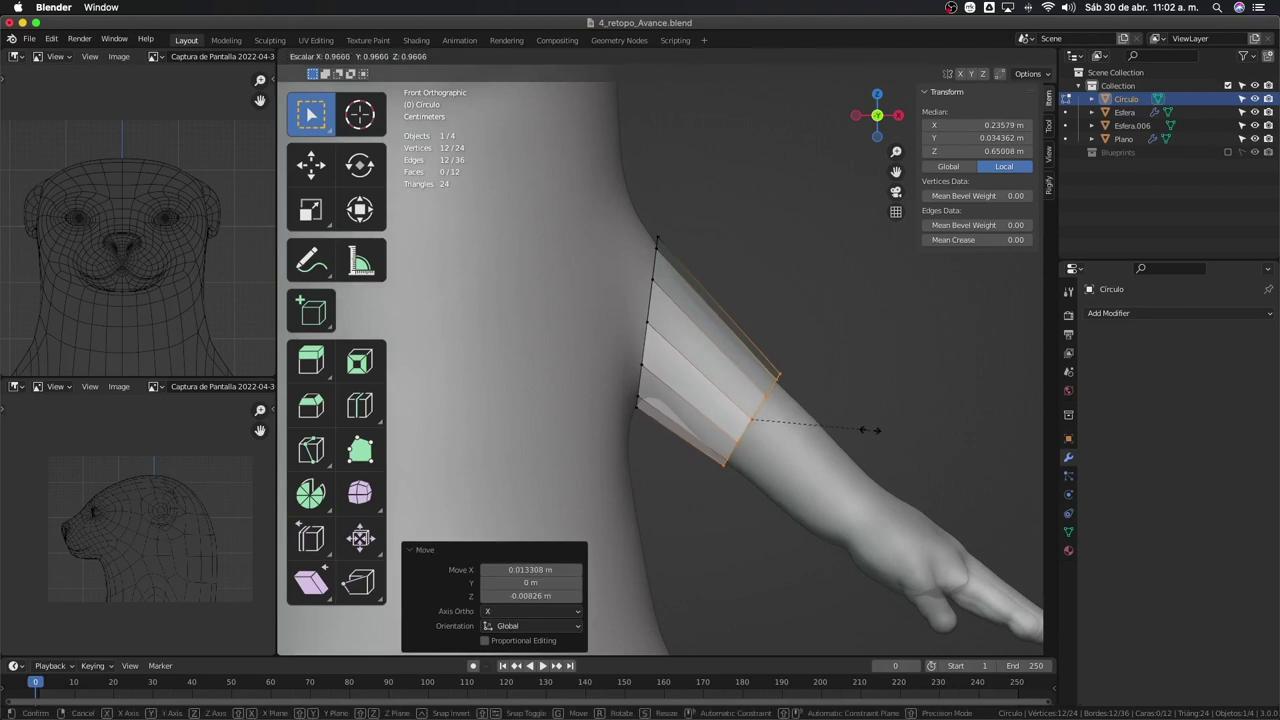
{"action": "key", "text": "s"}
{"action": "left_click", "coordinate": [860, 425]}
{"action": "key", "text": "g"}
{"action": "left_click", "coordinate": [840, 421]}
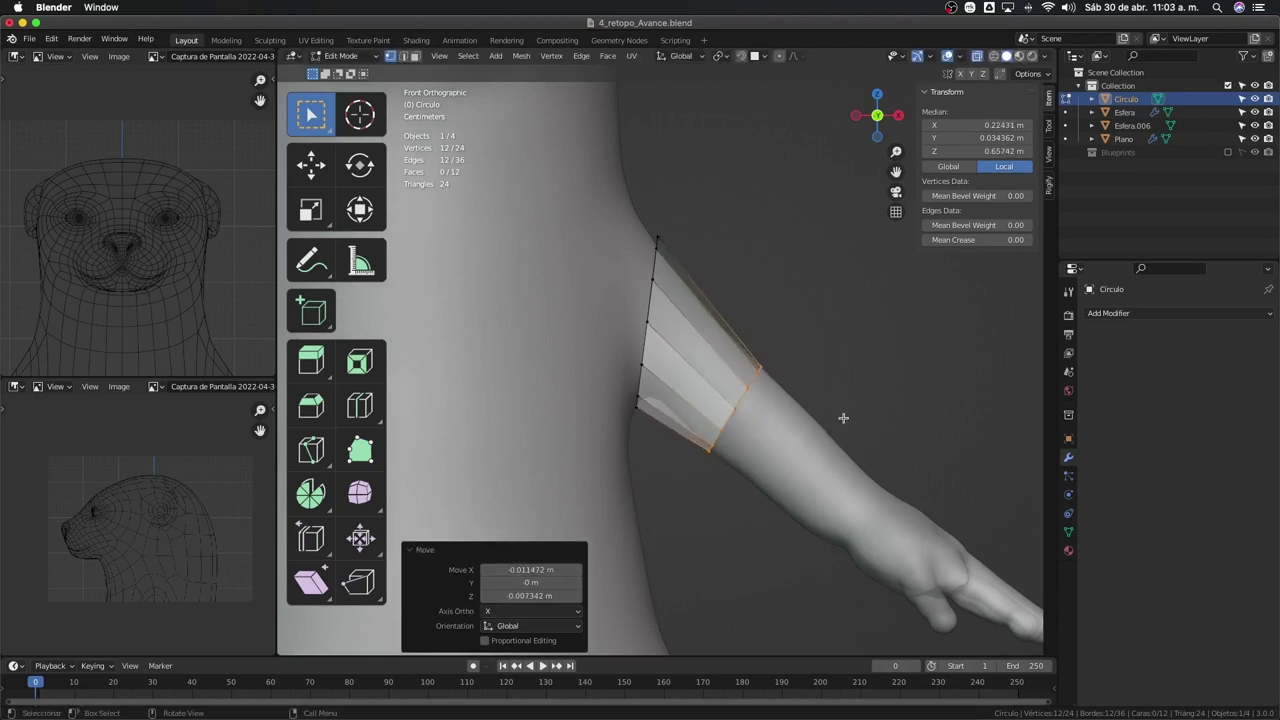
{"action": "key", "text": "g"}
{"action": "left_click", "coordinate": [797, 409]}
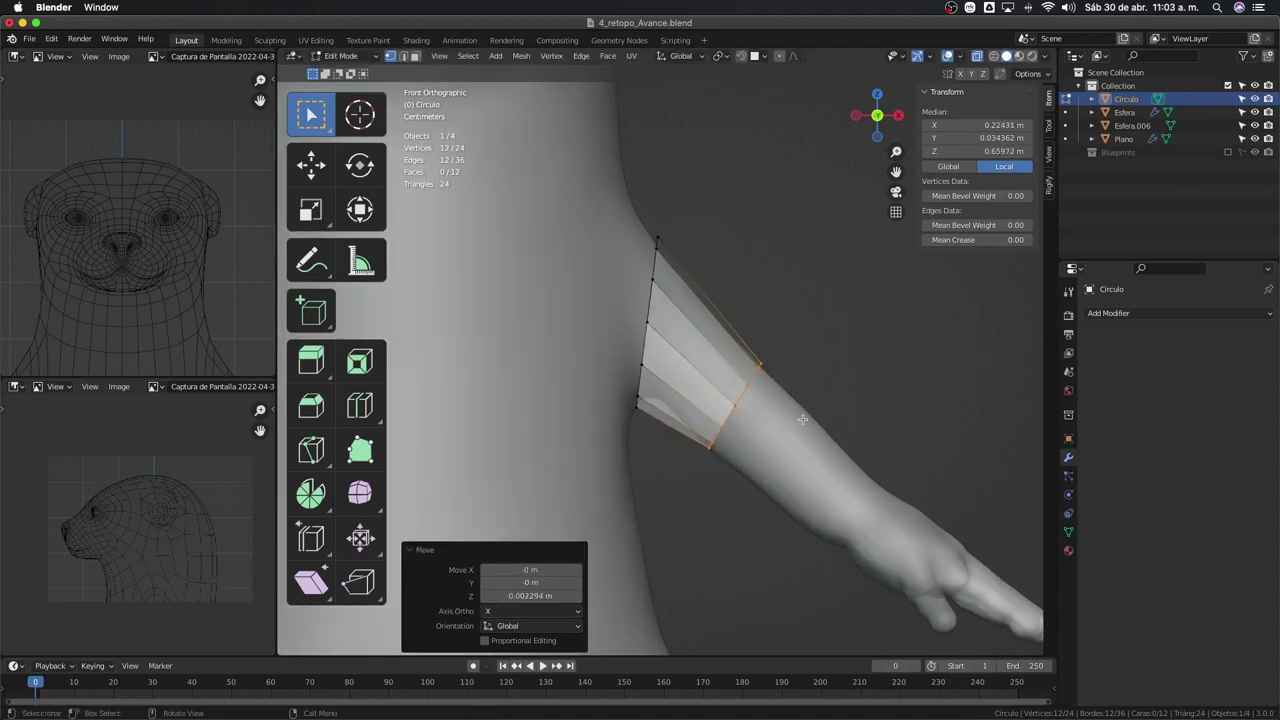
{"action": "key", "text": "g"}
{"action": "left_click", "coordinate": [799, 413]}
{"action": "key", "text": "g"}
{"action": "left_click", "coordinate": [802, 419]}
Extrude two more rings further down the upper arm
{"action": "key", "text": "e"}
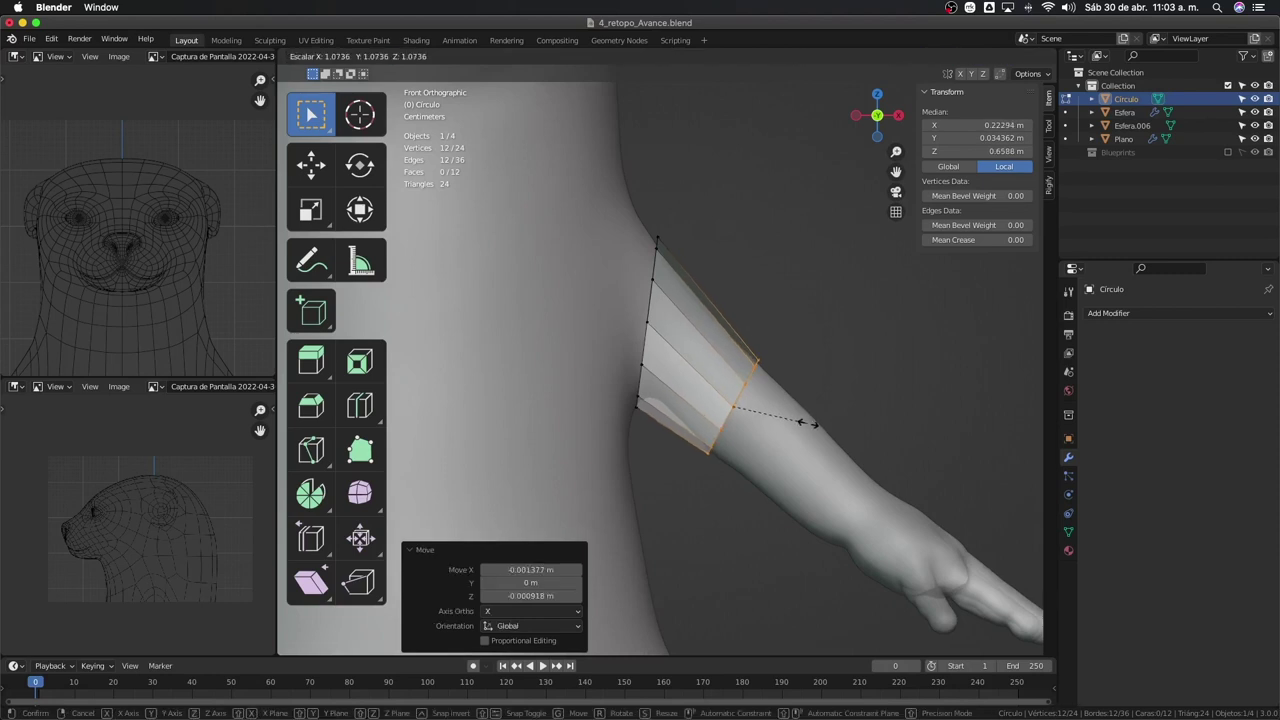
{"action": "key", "text": "s"}
{"action": "left_click", "coordinate": [808, 425]}
{"action": "key", "text": "g"}
{"action": "left_click", "coordinate": [816, 432]}
{"action": "key", "text": "e"}
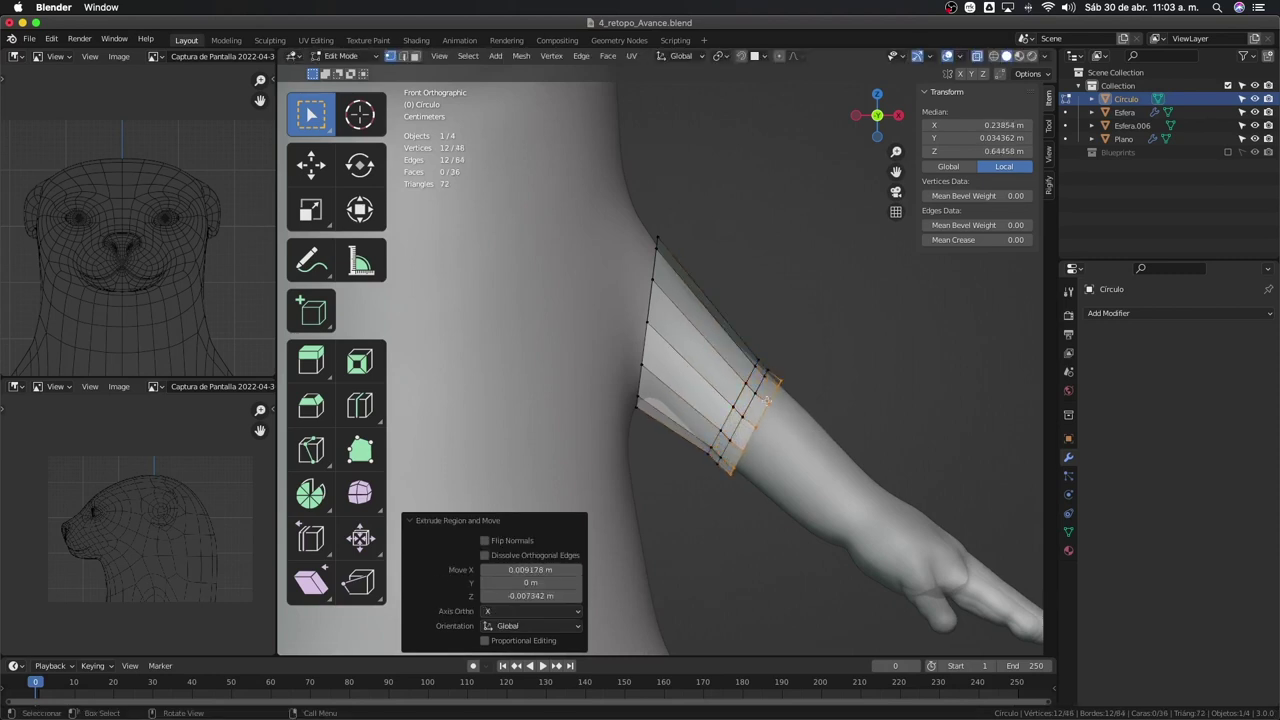
{"action": "left_click", "coordinate": [766, 400]}
Slide the last ring along the arm and add a centred loop cut around the tube
{"action": "key", "text": "g"}
{"action": "key", "text": "g"}
{"action": "left_click", "coordinate": [752, 398]}
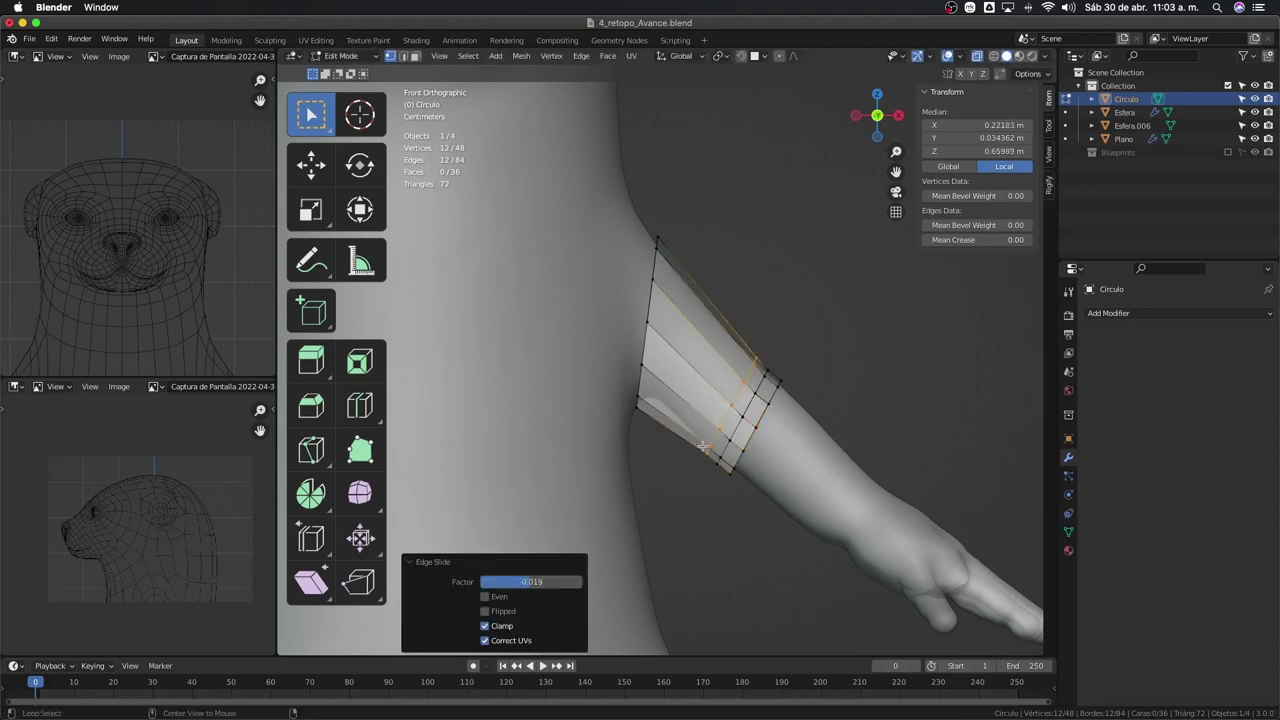
{"action": "key", "text": "ctrl+r"}
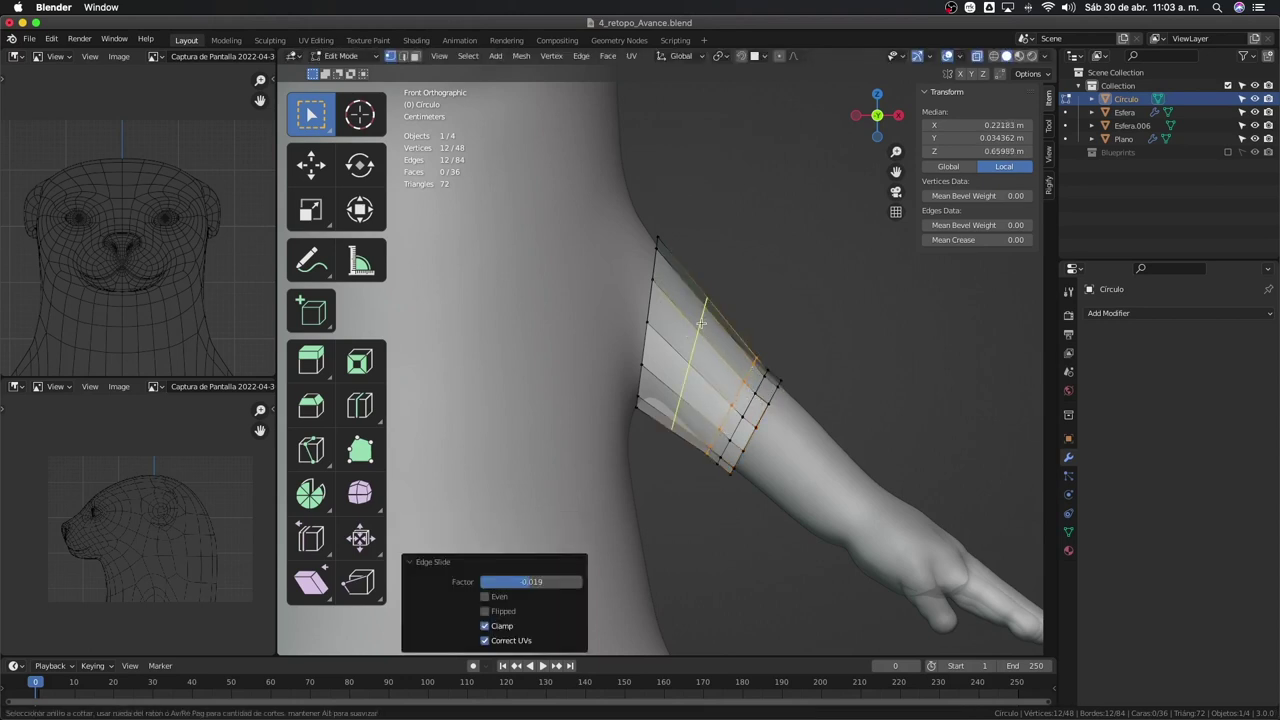
{"action": "left_click", "coordinate": [701, 323]}
{"action": "right_click", "coordinate": [701, 323]}
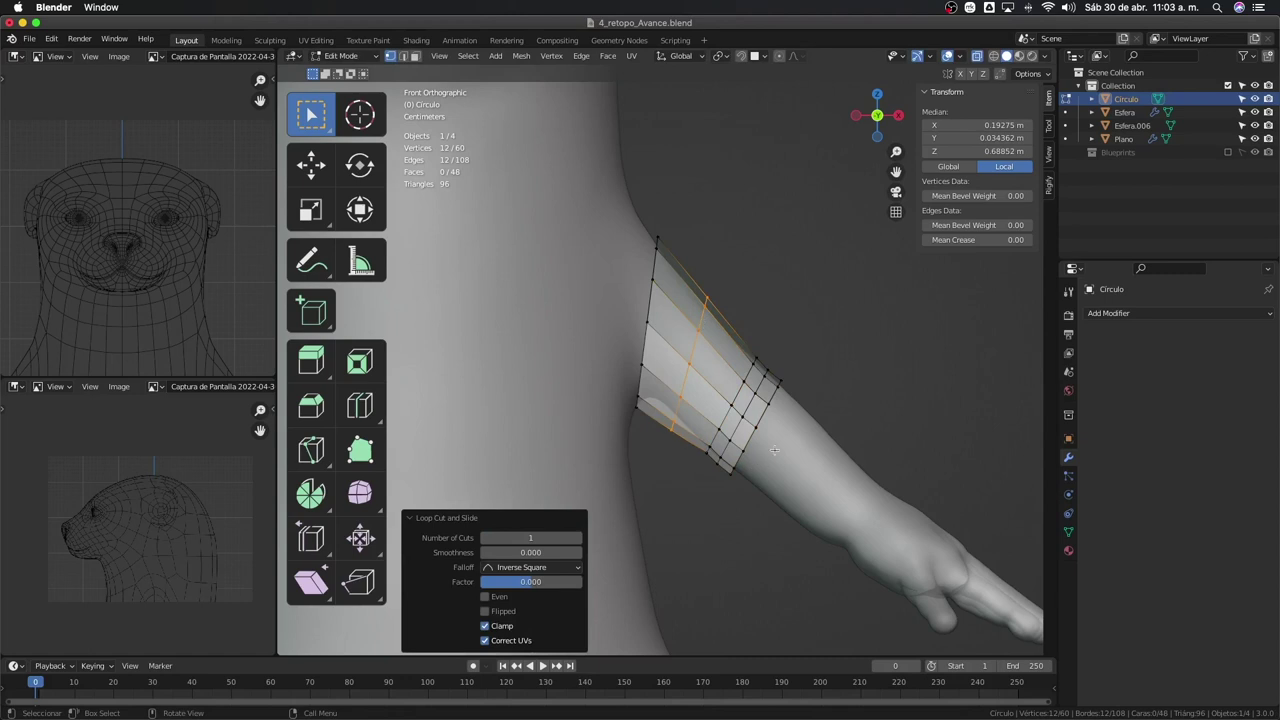
Extrude three more rings toward the wrist, tilting the first to follow the arm
{"action": "key", "text": "e"}
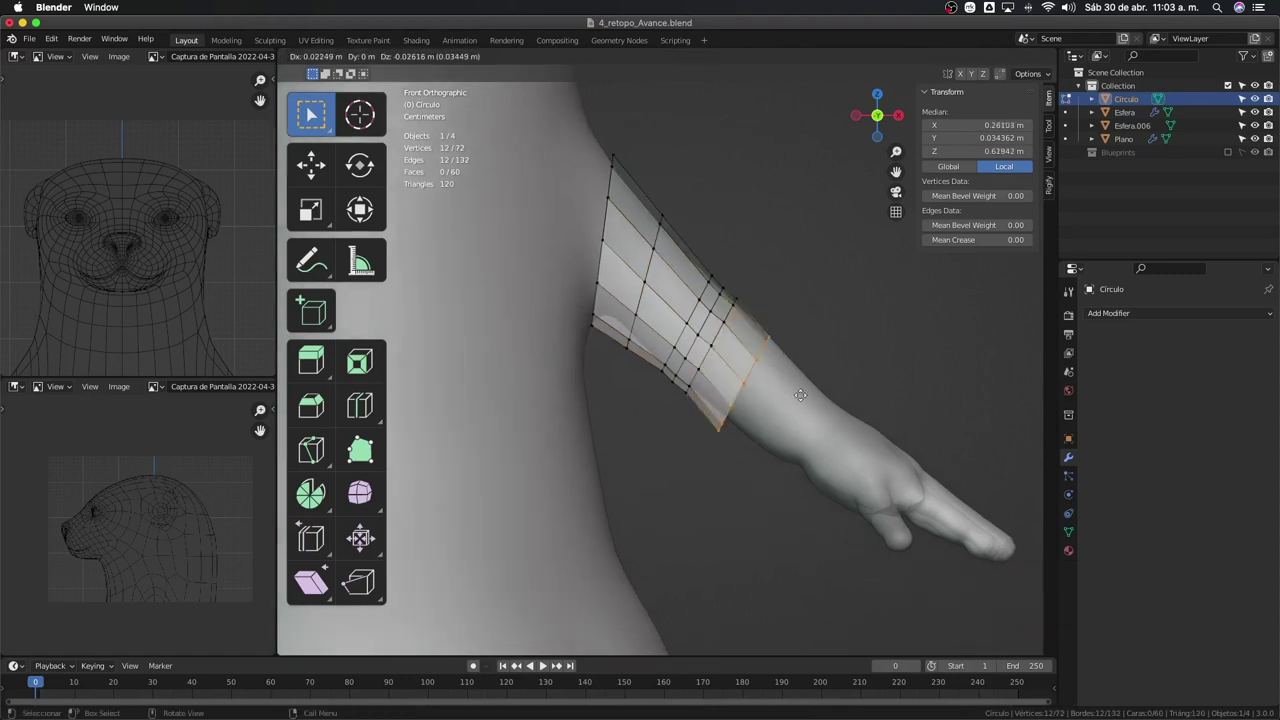
{"action": "key", "text": "r"}
{"action": "left_click", "coordinate": [915, 462]}
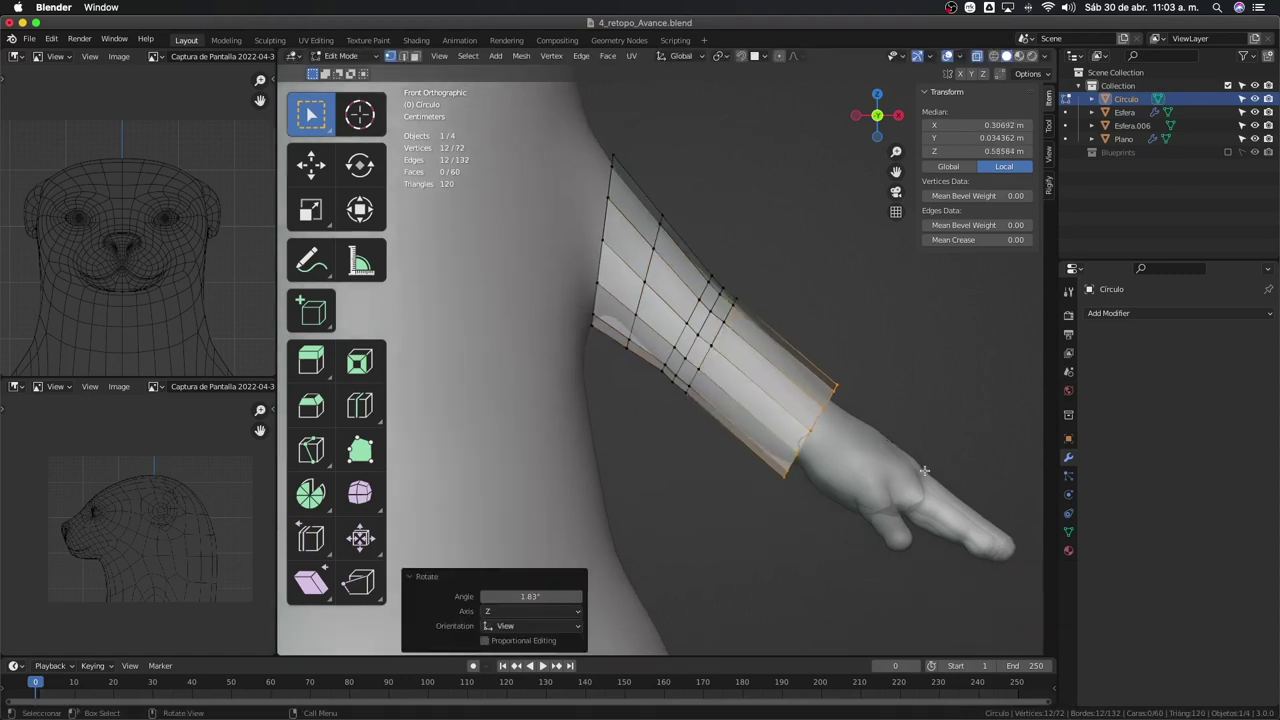
{"action": "key", "text": "e"}
{"action": "left_click", "coordinate": [908, 466]}
{"action": "key", "text": "e"}
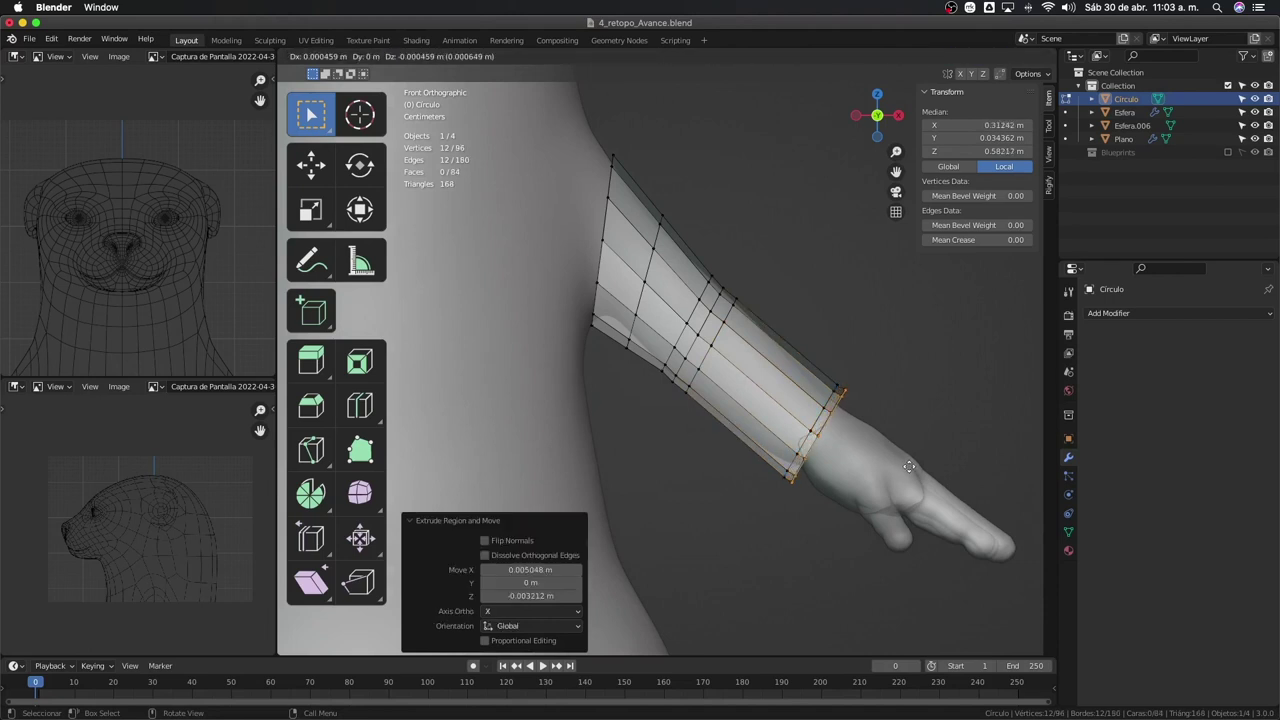
{"action": "left_click", "coordinate": [892, 466]}
Select the last three rings and shrink them to fit the wrist
{"action": "key", "text": "alt+z"}
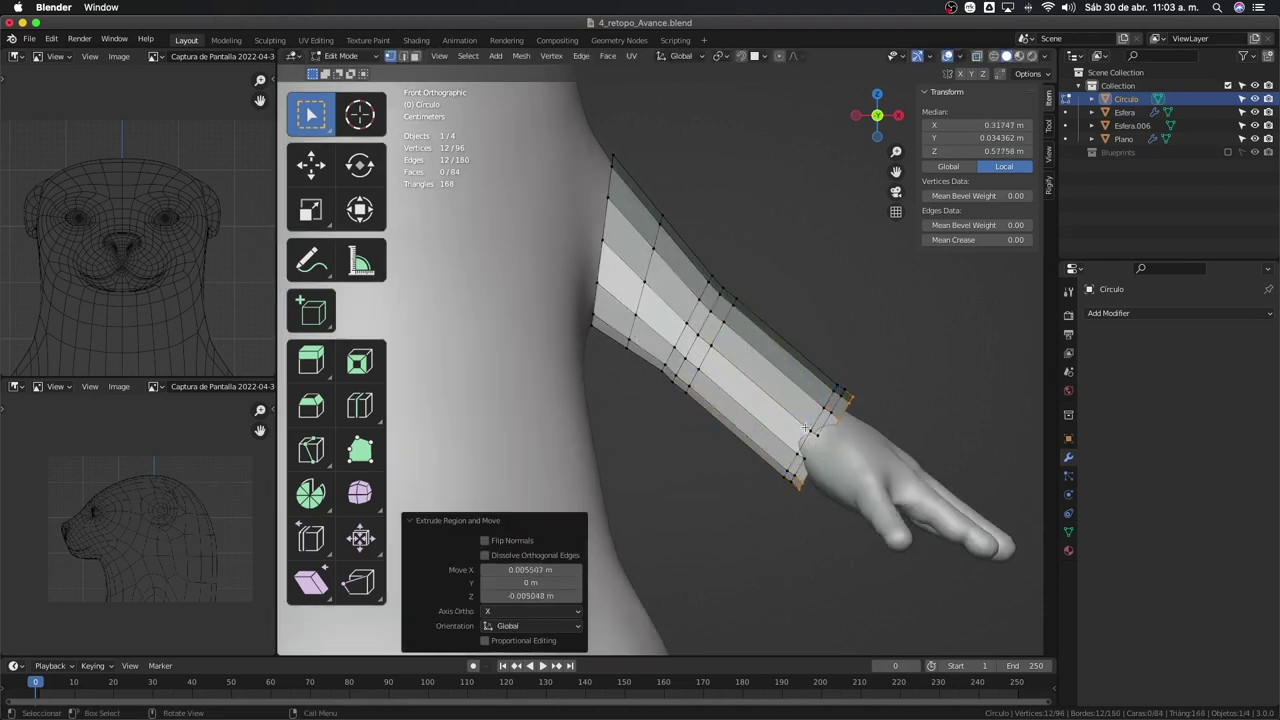
{"action": "key", "text": "alt+z"}
{"action": "left_click_drag", "start_coordinate": [920, 366], "coordinate": [757, 523]}
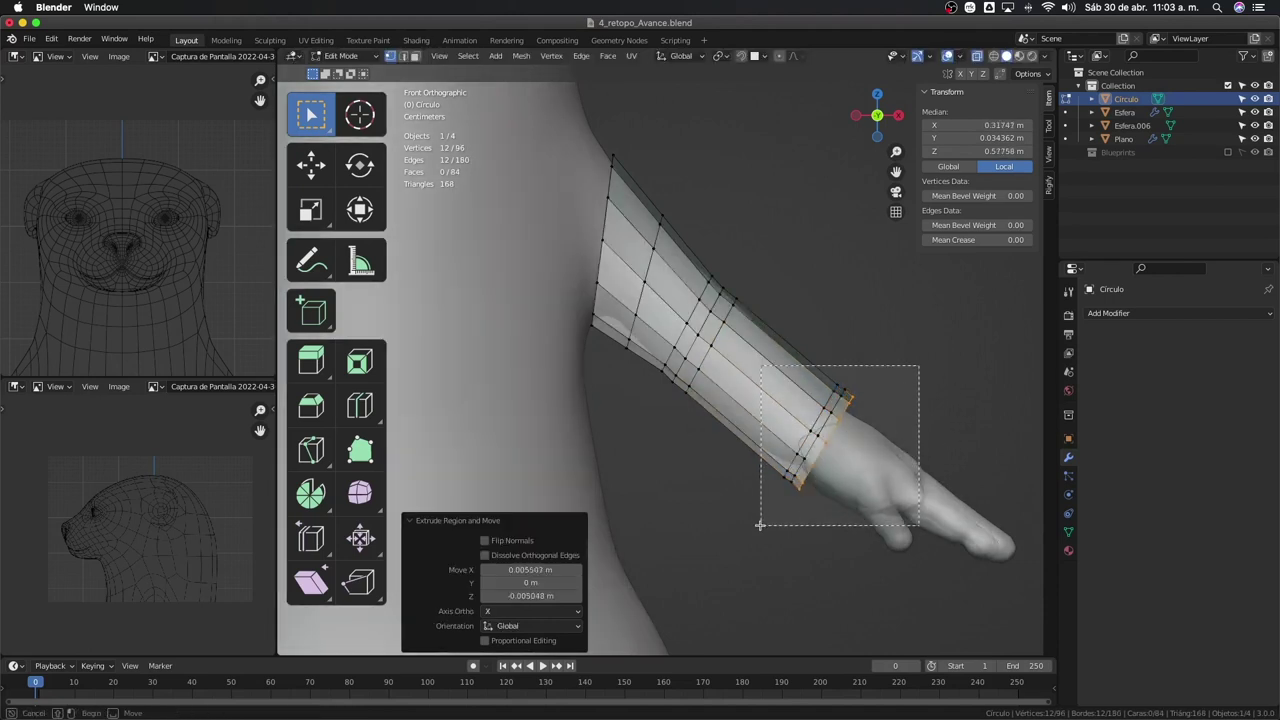
{"action": "key", "text": "s"}
{"action": "left_click", "coordinate": [829, 517]}
Add another centred loop cut and enlarge the wrist rings to match the arm
{"action": "key", "text": "ctrl+r"}
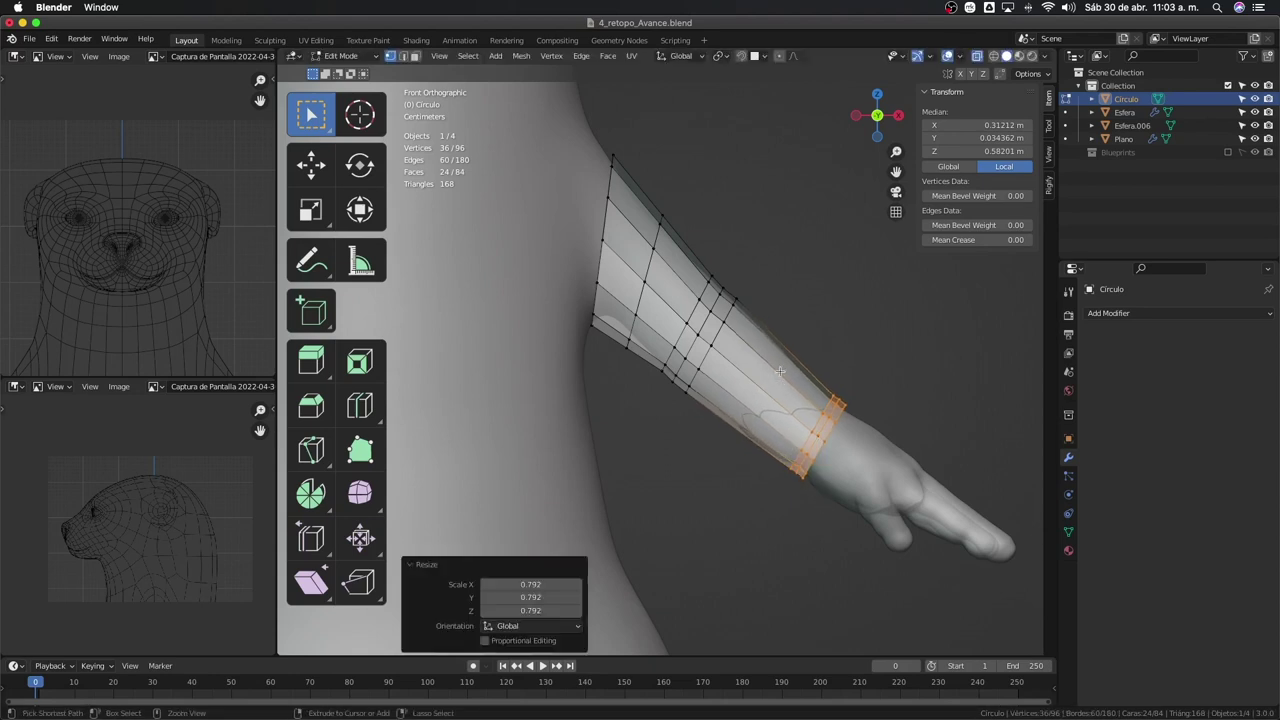
{"action": "left_click", "coordinate": [779, 370]}
{"action": "right_click", "coordinate": [779, 370]}
{"action": "mouse_move", "coordinate": [779, 370]}
{"action": "middle_mouse_down"}
{"action": "mouse_move", "coordinate": [688, 515]}
{"action": "mouse_move", "coordinate": [655, 455]}
{"action": "middle_mouse_up"}
{"action": "key", "text": "ctrl+KP_Add"}
{"action": "key", "text": "alt+z"}
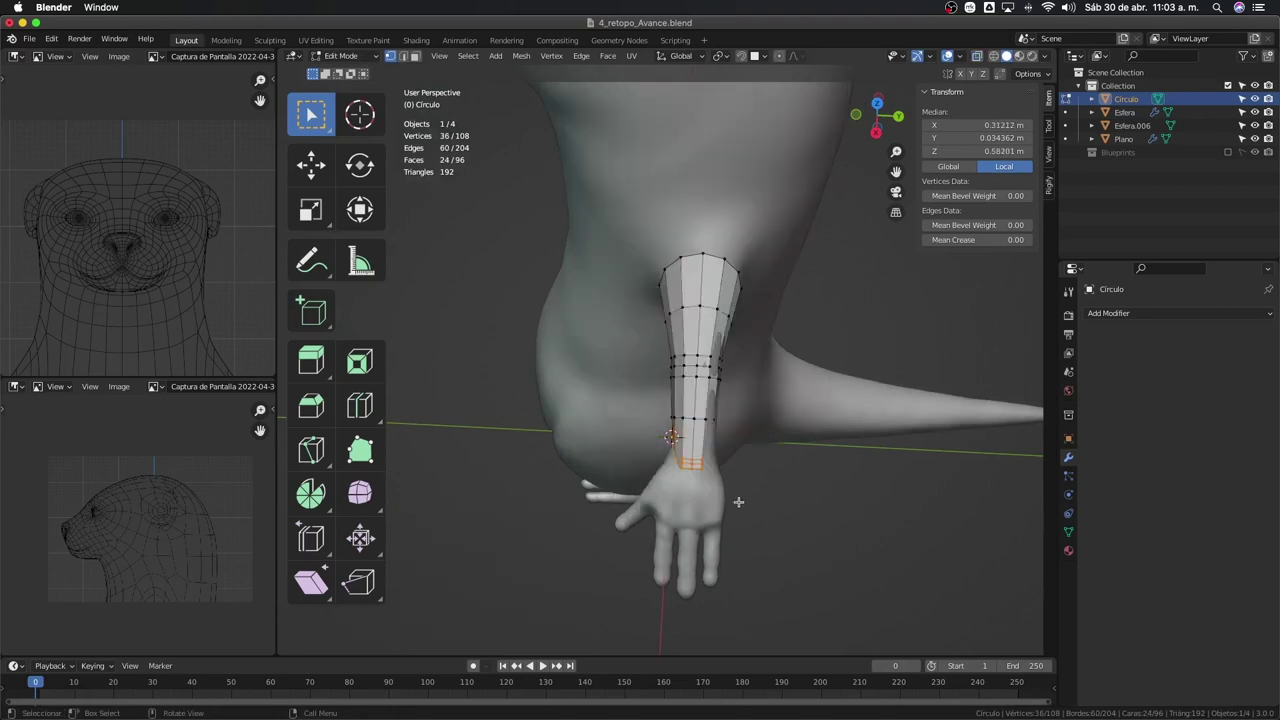
{"action": "key", "text": "s"}
{"action": "left_click", "coordinate": [749, 508]}
Return to Object Mode and briefly isolate the arm tube before showing the whole otter
{"action": "mouse_move", "coordinate": [749, 508]}
{"action": "middle_mouse_down"}
{"action": "mouse_move", "coordinate": [754, 459]}
{"action": "mouse_move", "coordinate": [908, 449]}
{"action": "mouse_move", "coordinate": [577, 423]}
{"action": "mouse_move", "coordinate": [631, 463]}
{"action": "mouse_move", "coordinate": [803, 386]}
{"action": "mouse_move", "coordinate": [720, 448]}
{"action": "mouse_move", "coordinate": [740, 394]}
{"action": "middle_mouse_up"}
{"action": "key", "text": "Tab"}
{"action": "key", "text": "KP_Divide"}
{"action": "scroll", "coordinate": [751, 457], "scroll_direction": "down", "scroll_amount": 3}
{"action": "key", "text": "KP_Divide"}
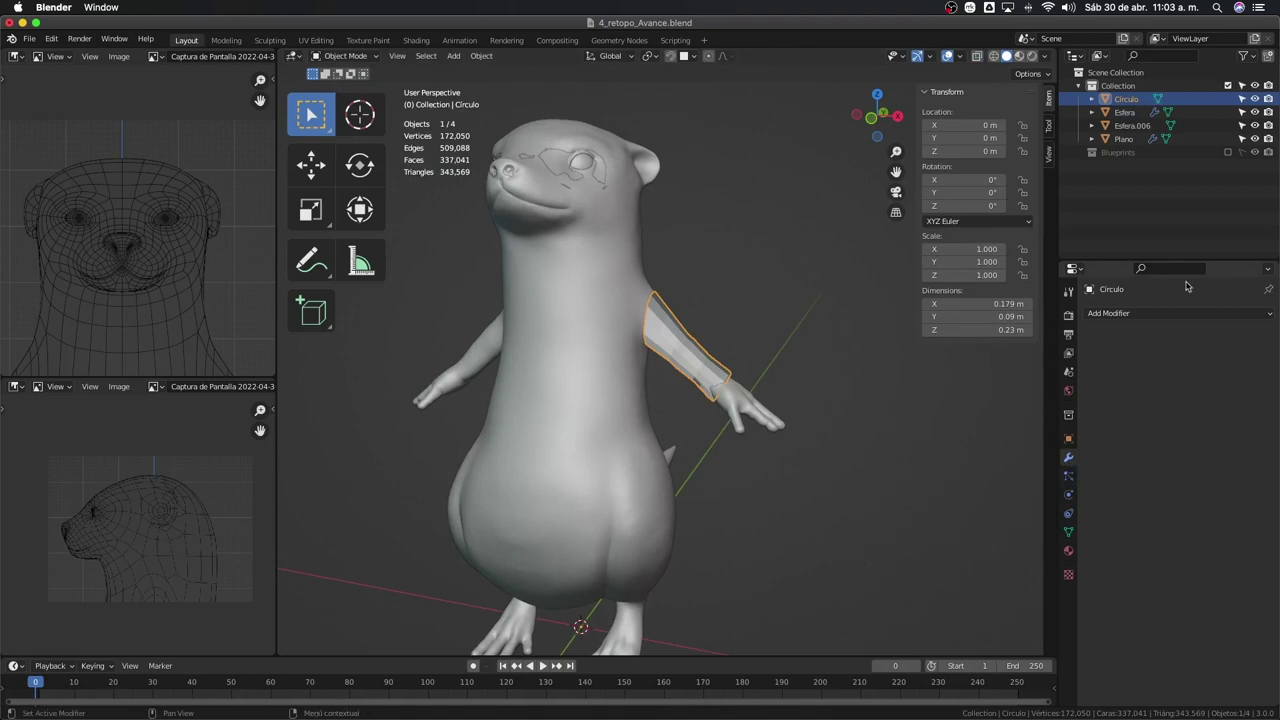
Add a Shrinkwrap modifier to the arm tube, using the eyedropper to target Esfera.006
{"action": "left_click", "coordinate": [1127, 314]}
{"action": "middle_click_drag", "start_coordinate": [614, 385], "coordinate": [754, 337]}
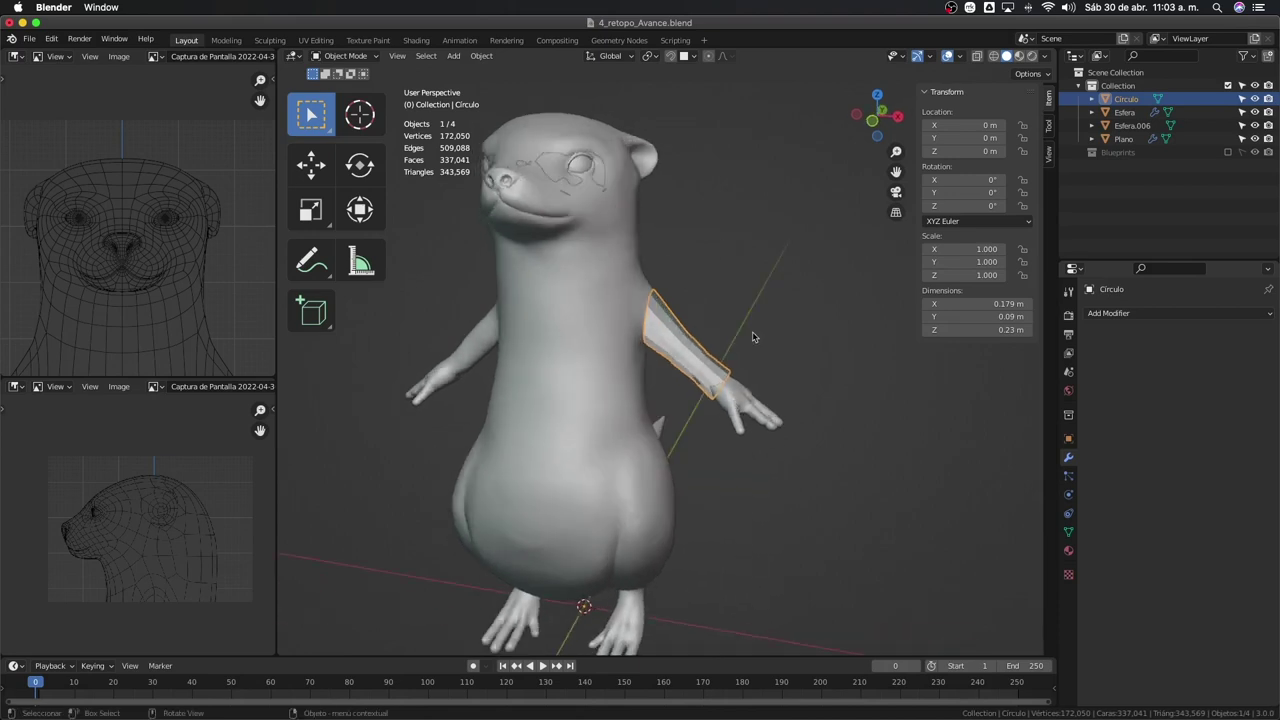
{"action": "left_click", "coordinate": [1127, 314]}
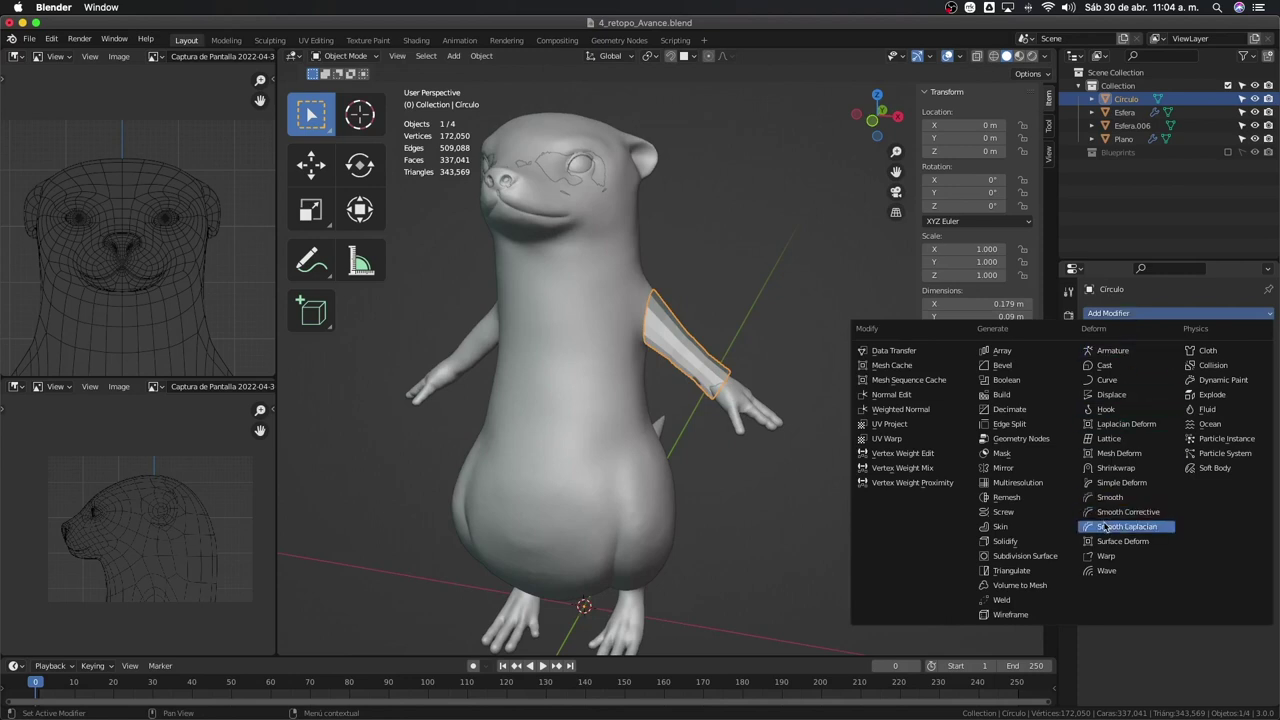
{"action": "left_click", "coordinate": [1118, 468]}
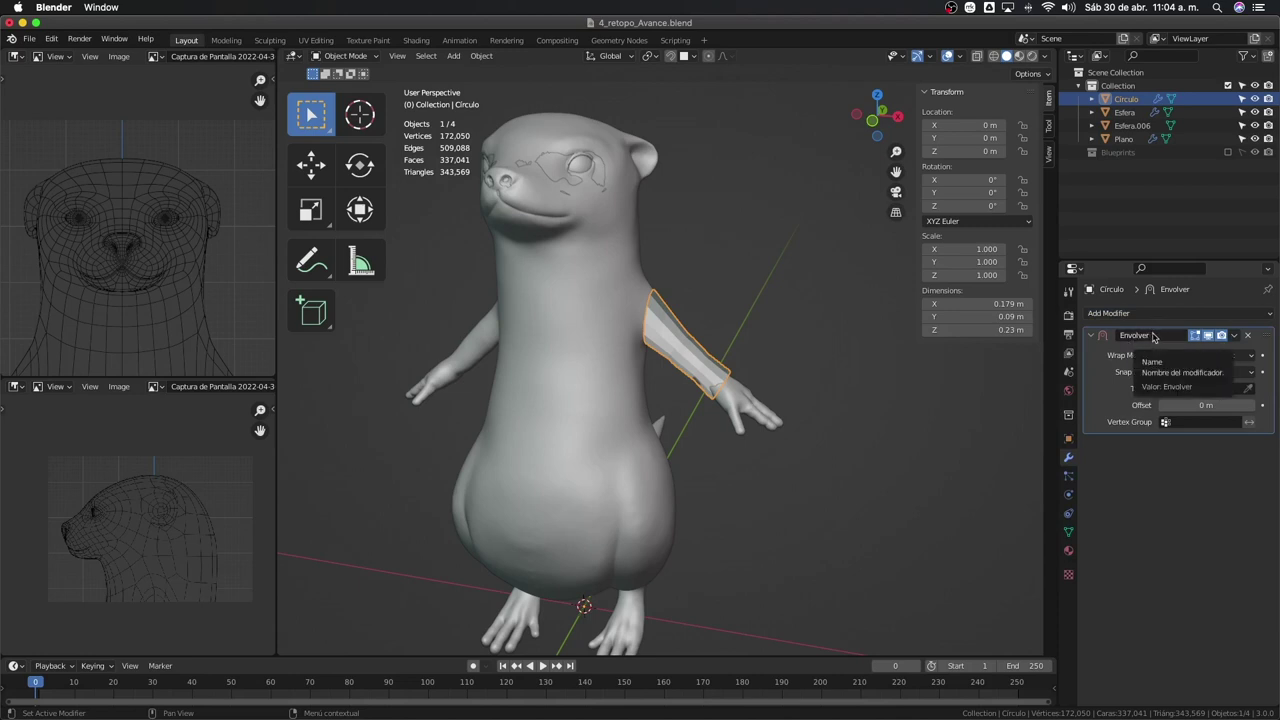
{"action": "left_click", "coordinate": [1249, 390]}
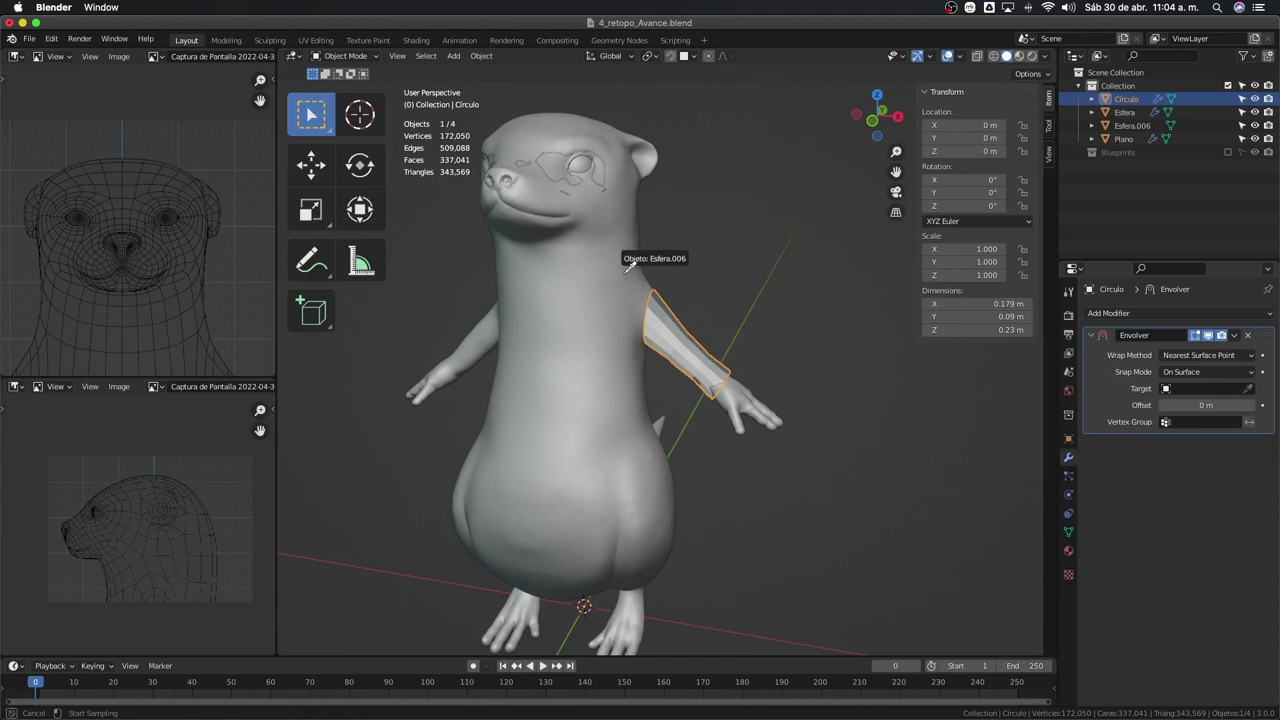
{"action": "left_click", "coordinate": [626, 270]}
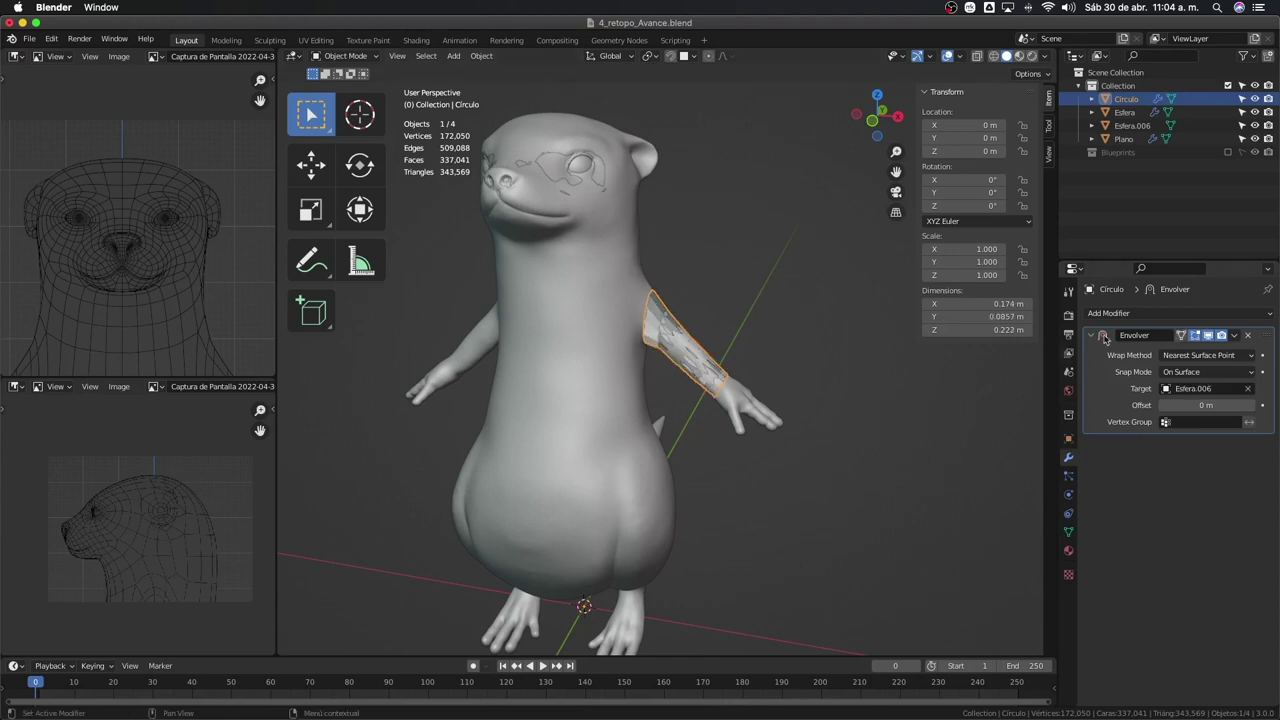
{"action": "mouse_move", "coordinate": [831, 390]}
{"action": "middle_mouse_down"}
{"action": "mouse_move", "coordinate": [698, 398]}
{"action": "mouse_move", "coordinate": [740, 395]}
{"action": "middle_mouse_up"}
{"action": "left_click", "coordinate": [1236, 337]}
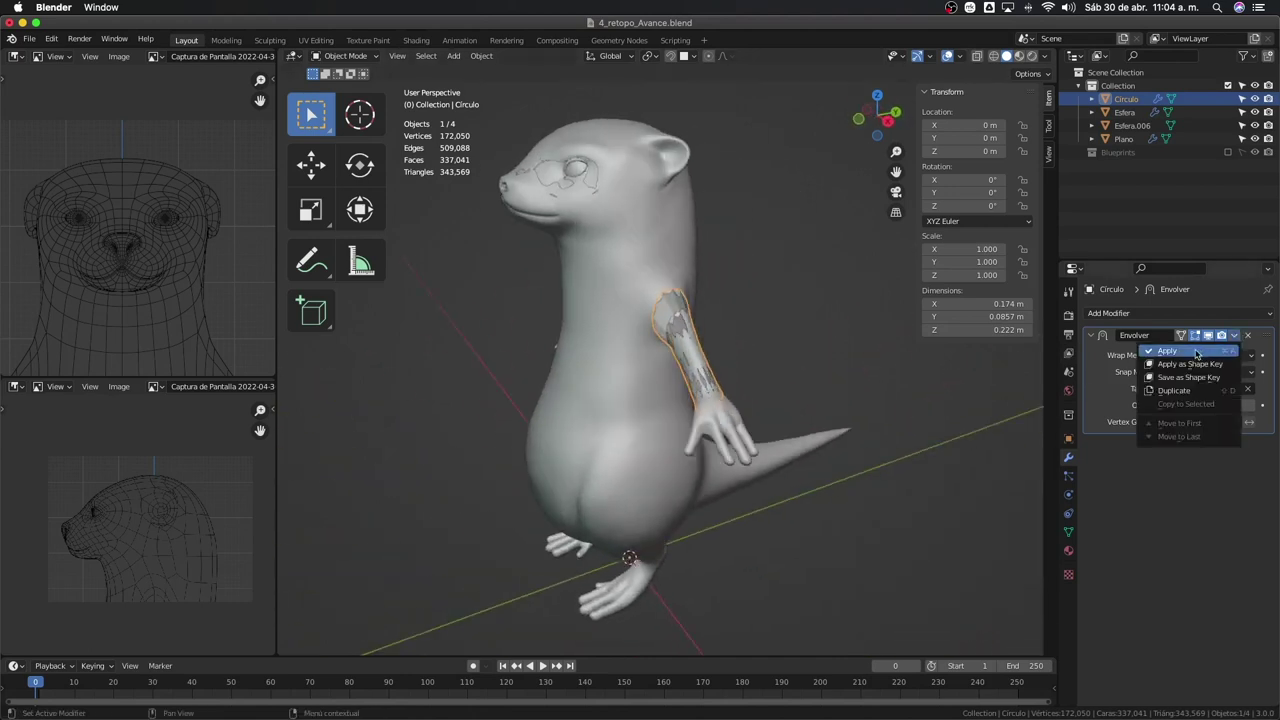
Apply the Shrinkwrap modifier and enter Edit Mode on the arm mesh
{"action": "left_click", "coordinate": [1180, 350]}
{"action": "mouse_move", "coordinate": [901, 414]}
{"action": "middle_mouse_down"}
{"action": "mouse_move", "coordinate": [946, 457]}
{"action": "mouse_move", "coordinate": [811, 454]}
{"action": "mouse_move", "coordinate": [589, 313]}
{"action": "mouse_move", "coordinate": [509, 360]}
{"action": "mouse_move", "coordinate": [695, 300]}
{"action": "mouse_move", "coordinate": [703, 311]}
{"action": "middle_mouse_up"}
{"action": "key", "text": "Tab"}
{"action": "scroll", "coordinate": [811, 454], "scroll_direction": "up", "scroll_amount": 3}
Select three top vertices of the arm and extrude them toward the shoulder
{"action": "left_click", "coordinate": [695, 300]}
{"action": "left_click", "coordinate": [703, 314], "text": "shift"}
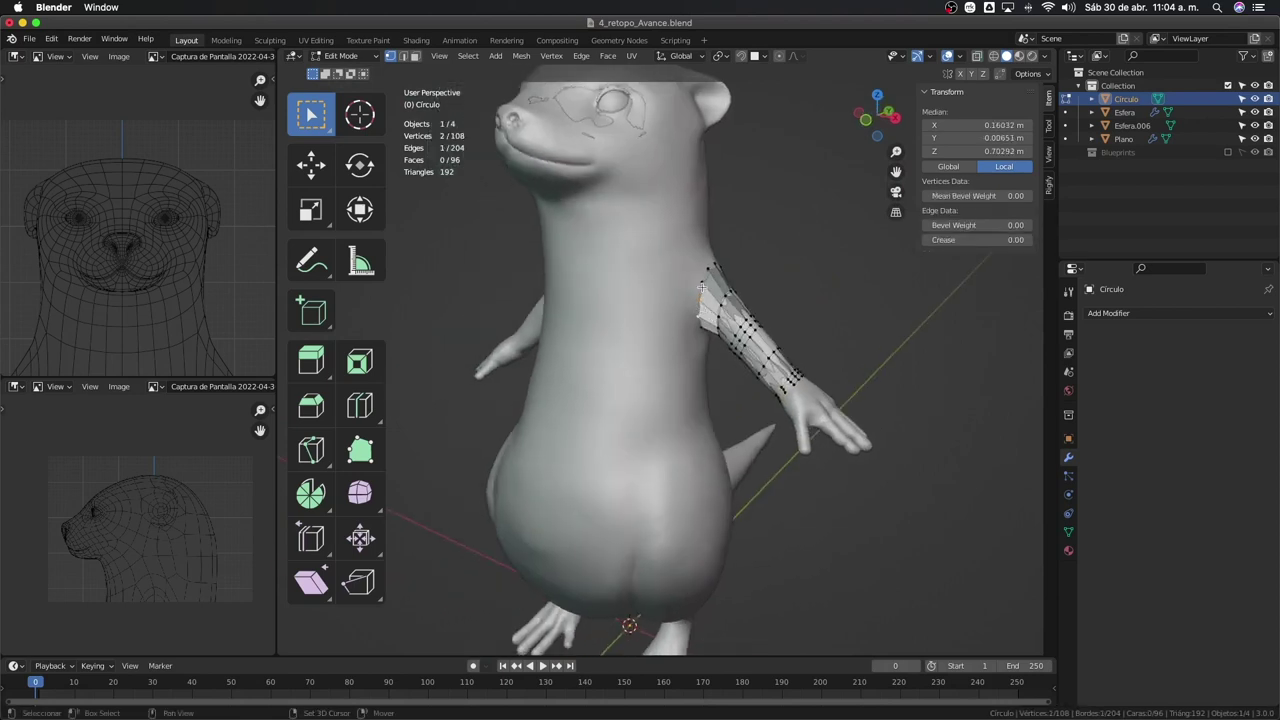
{"action": "left_click", "coordinate": [702, 289], "text": "shift"}
{"action": "key", "text": "e"}
{"action": "left_click", "coordinate": [685, 309]}
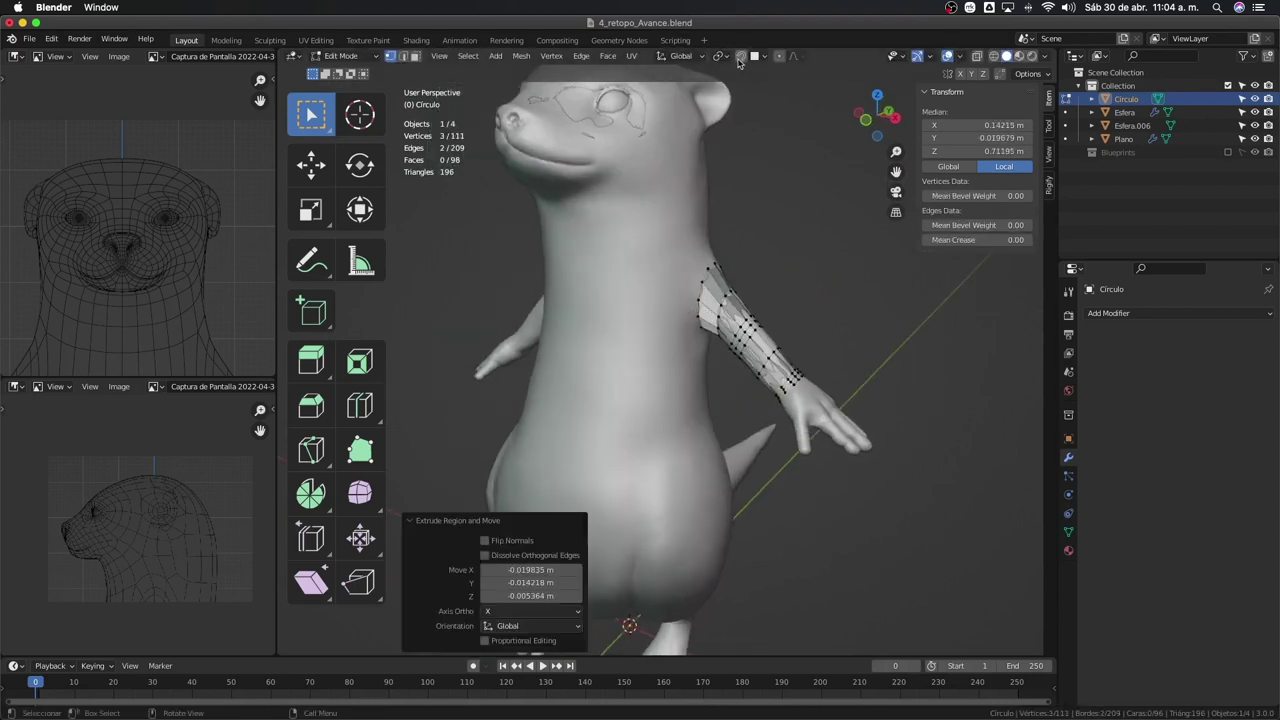
{"action": "key", "text": "g"}
{"action": "key", "text": "Escape"}
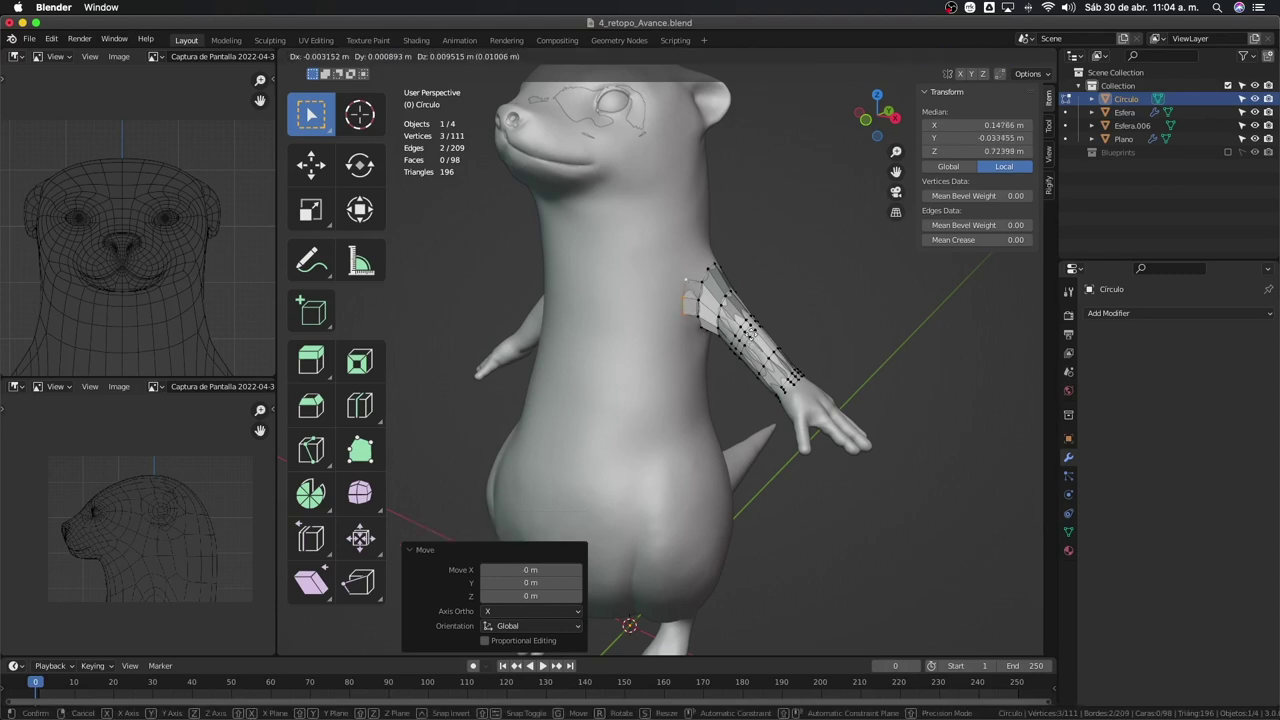
Move one of the new vertices higher onto the shoulder
{"action": "left_click", "coordinate": [685, 310]}
{"action": "key", "text": "g"}
{"action": "left_click", "coordinate": [688, 333]}
{"action": "left_click", "coordinate": [684, 292]}
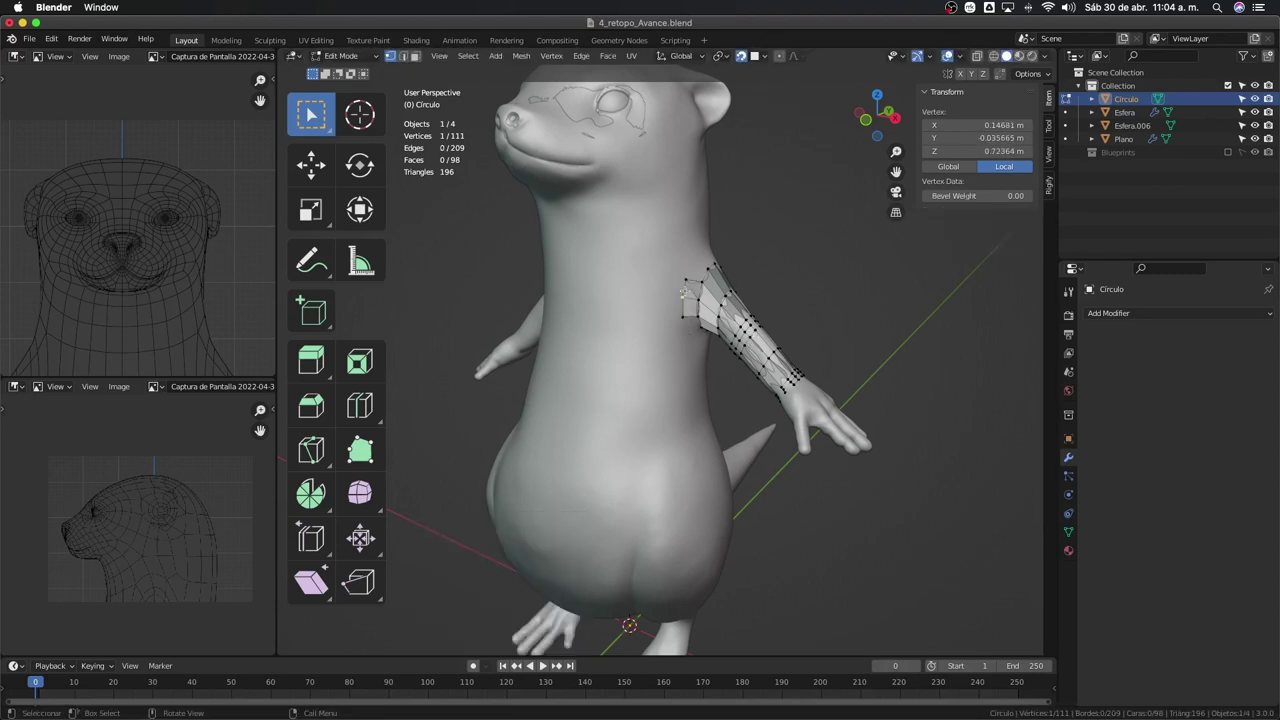
Return to Object Mode and hide the otter body Esfera.006
{"action": "key", "text": "Tab"}
{"action": "scroll", "coordinate": [681, 282], "scroll_direction": "down", "scroll_amount": 3}
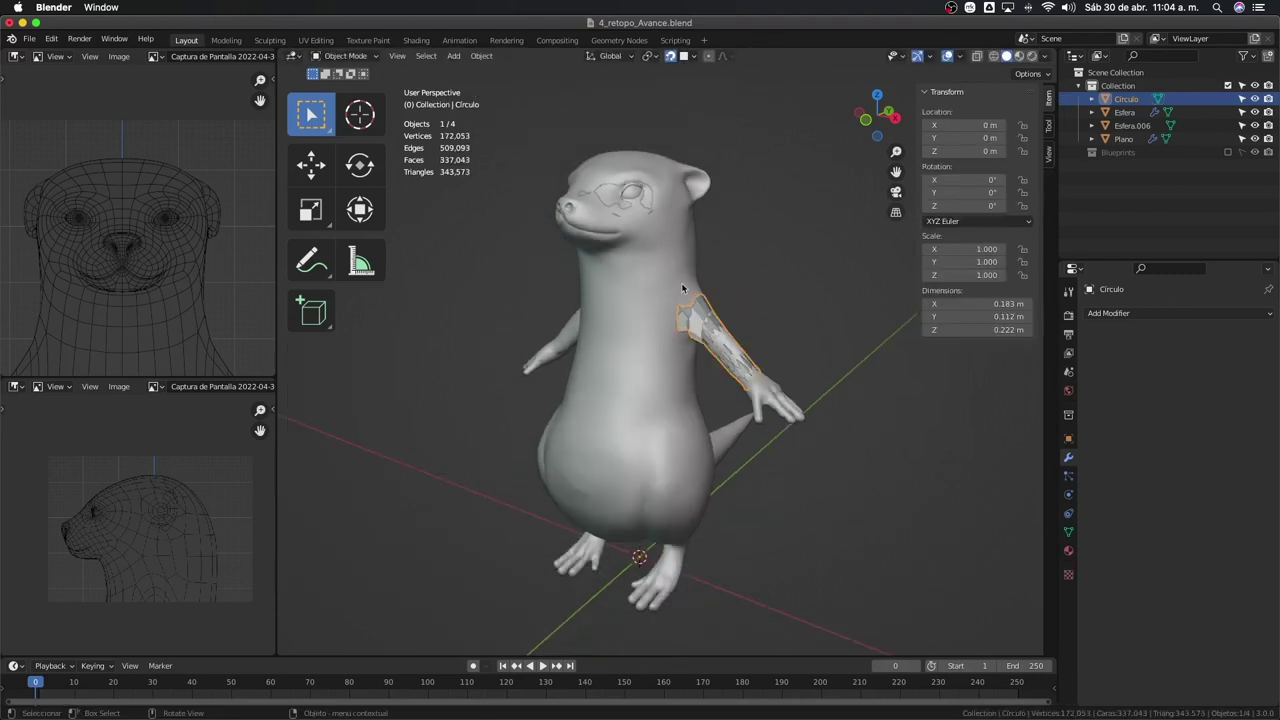
{"action": "left_click", "coordinate": [642, 270]}
{"action": "key", "text": "h"}
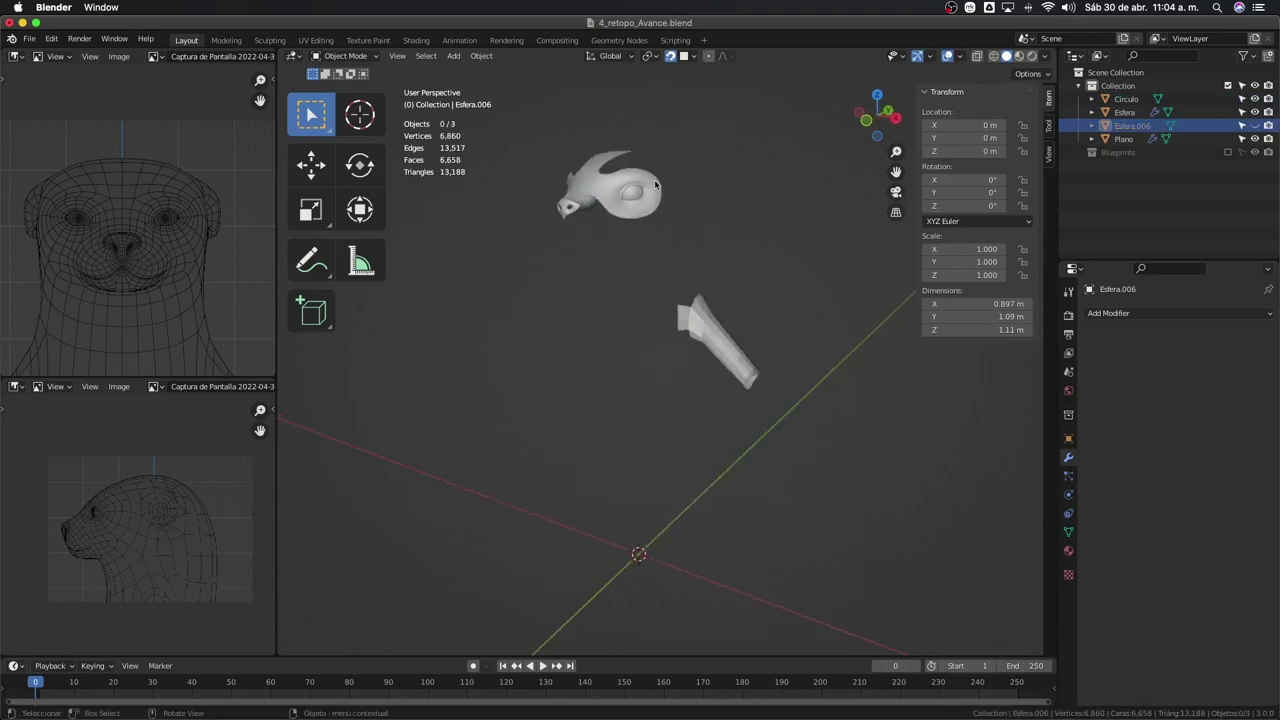
Join the head and arm pieces with Ctrl+J, undo it, and reselect both pieces
{"action": "left_click", "coordinate": [686, 320]}
{"action": "middle_click_drag", "start_coordinate": [655, 297], "coordinate": [688, 233]}
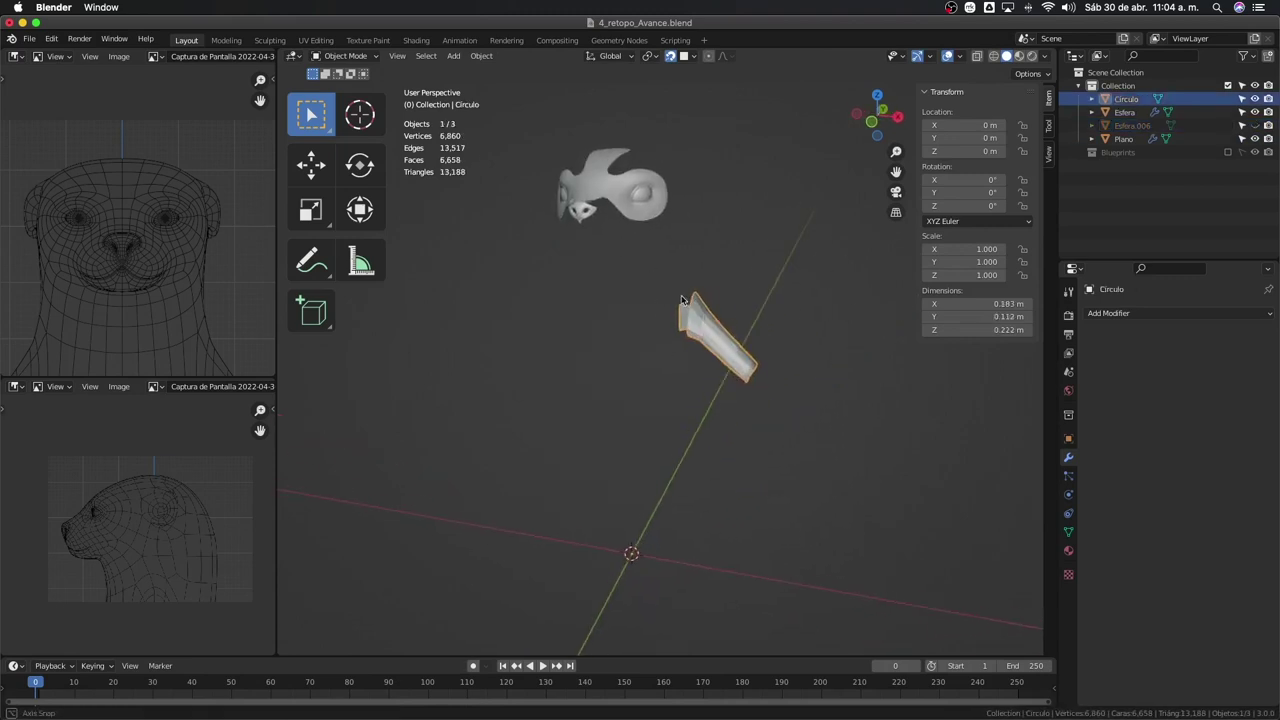
{"action": "left_click", "coordinate": [653, 220]}
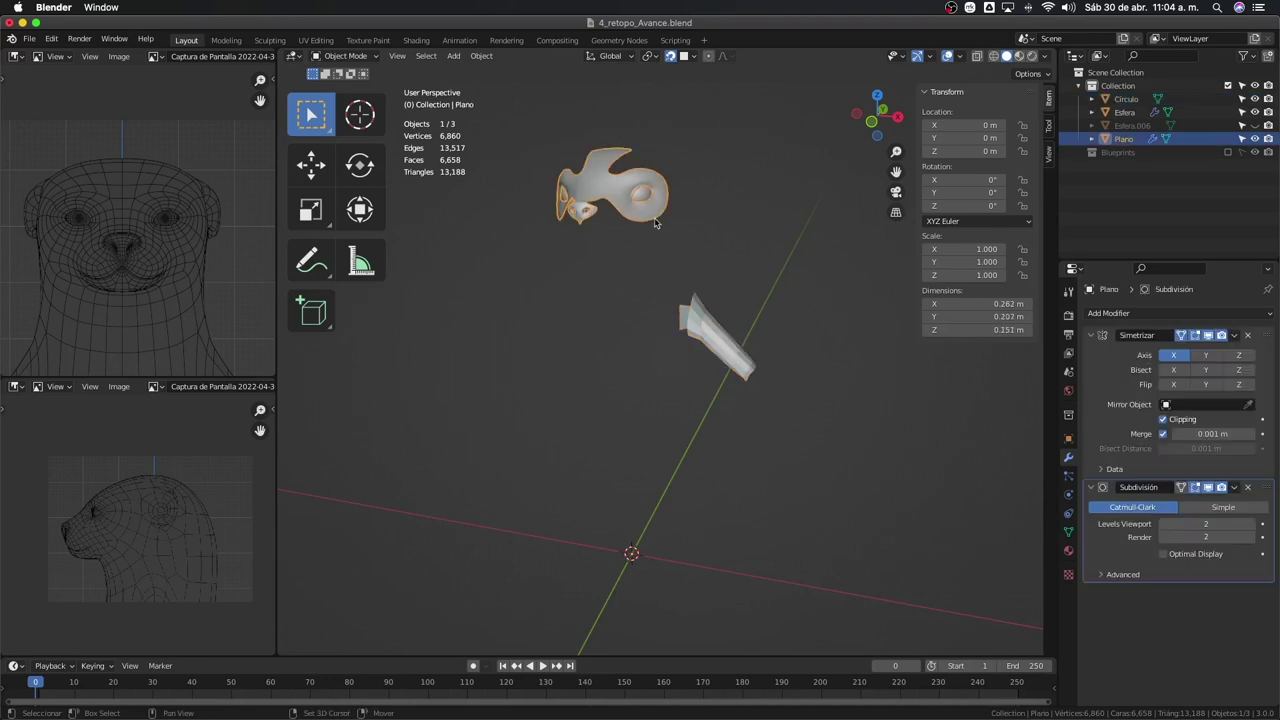
{"action": "left_click", "coordinate": [680, 310], "text": "shift"}
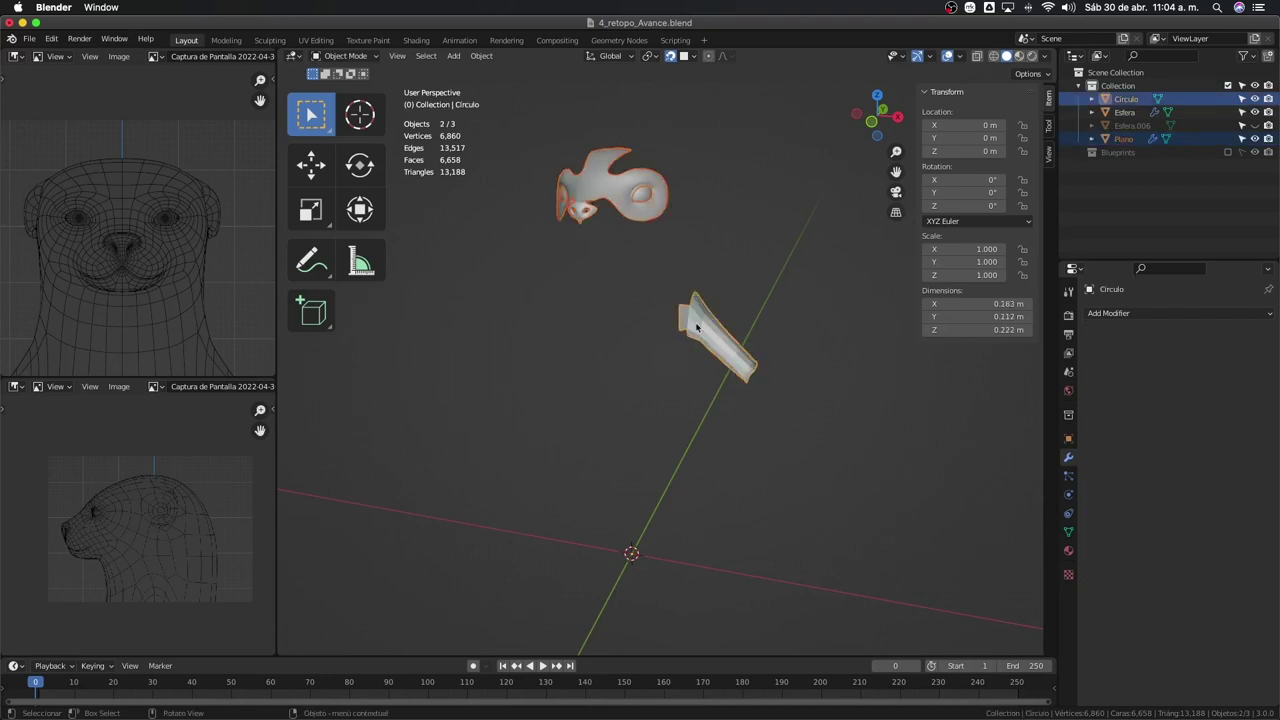
{"action": "key", "text": "ctrl+j"}
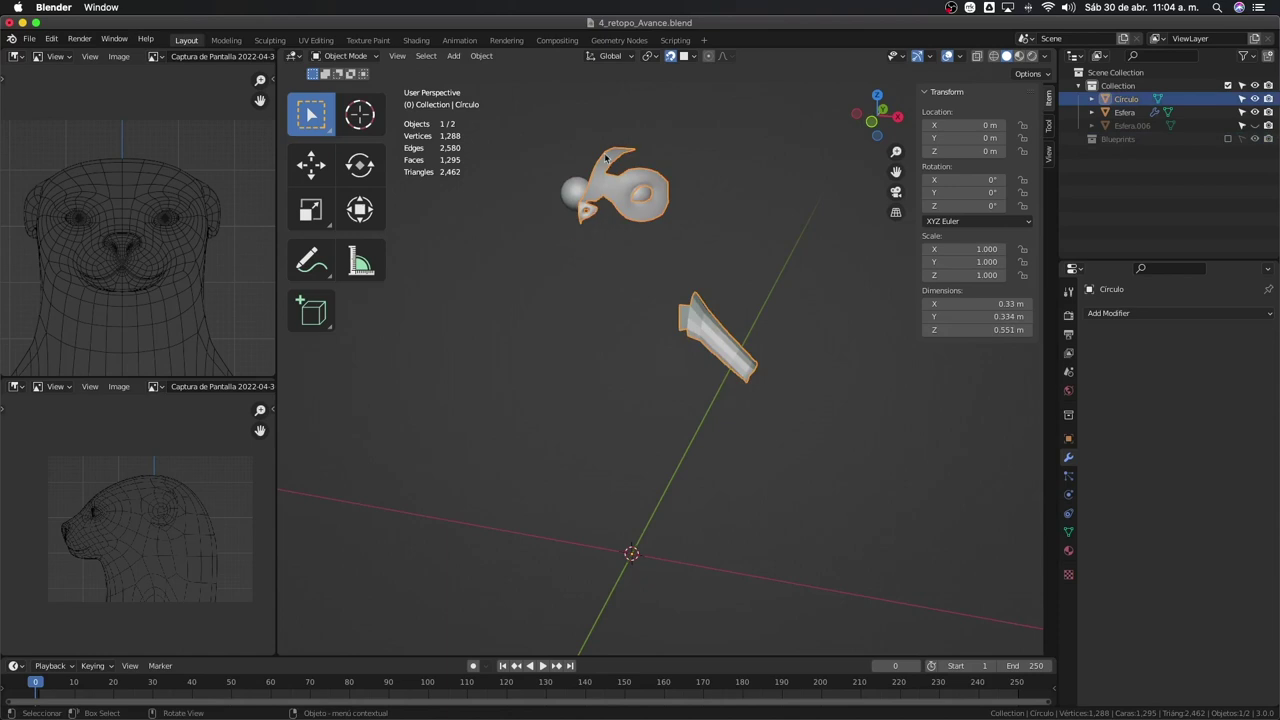
{"action": "key", "text": "ctrl+z"}
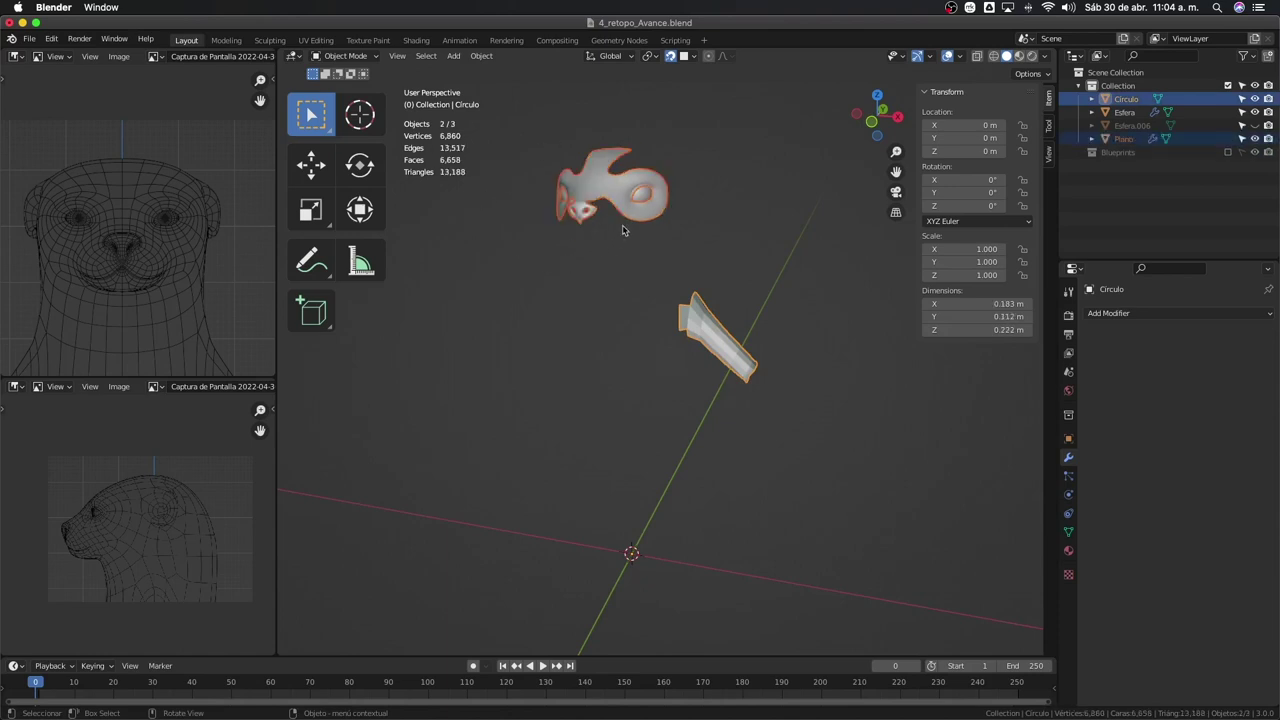
{"action": "left_click", "coordinate": [626, 221]}
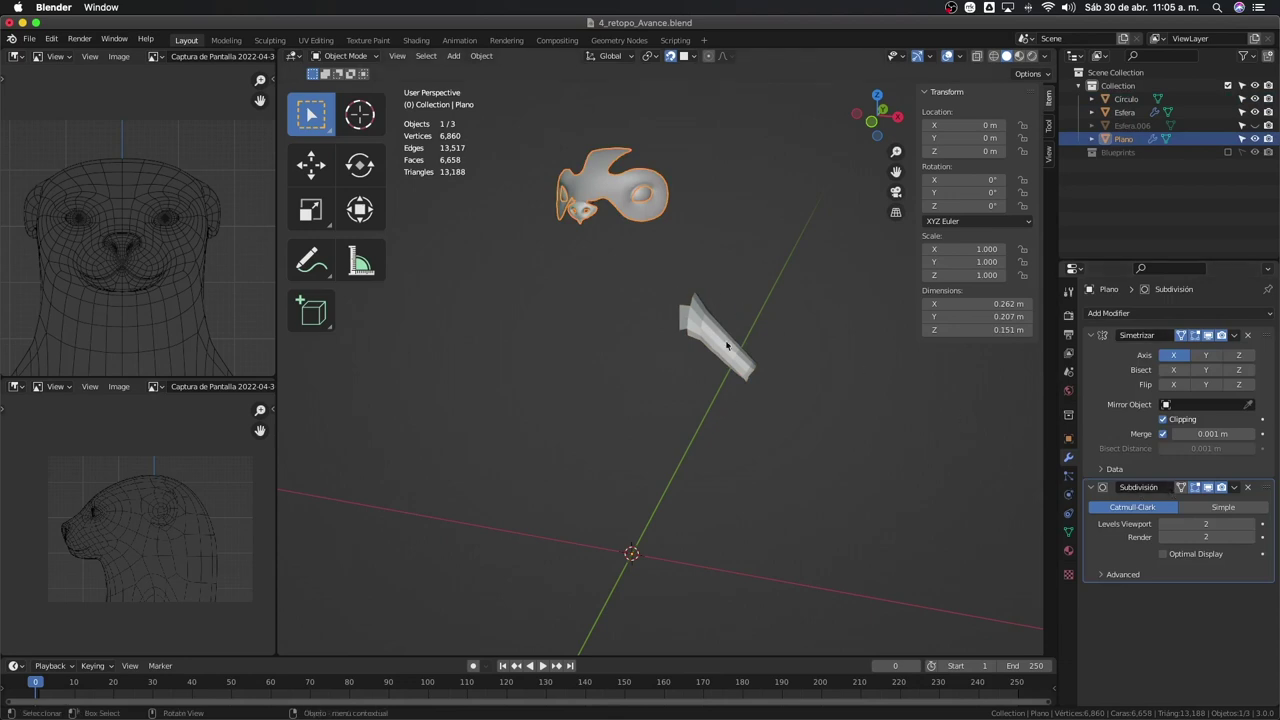
{"action": "left_click", "coordinate": [632, 141], "text": "shift"}
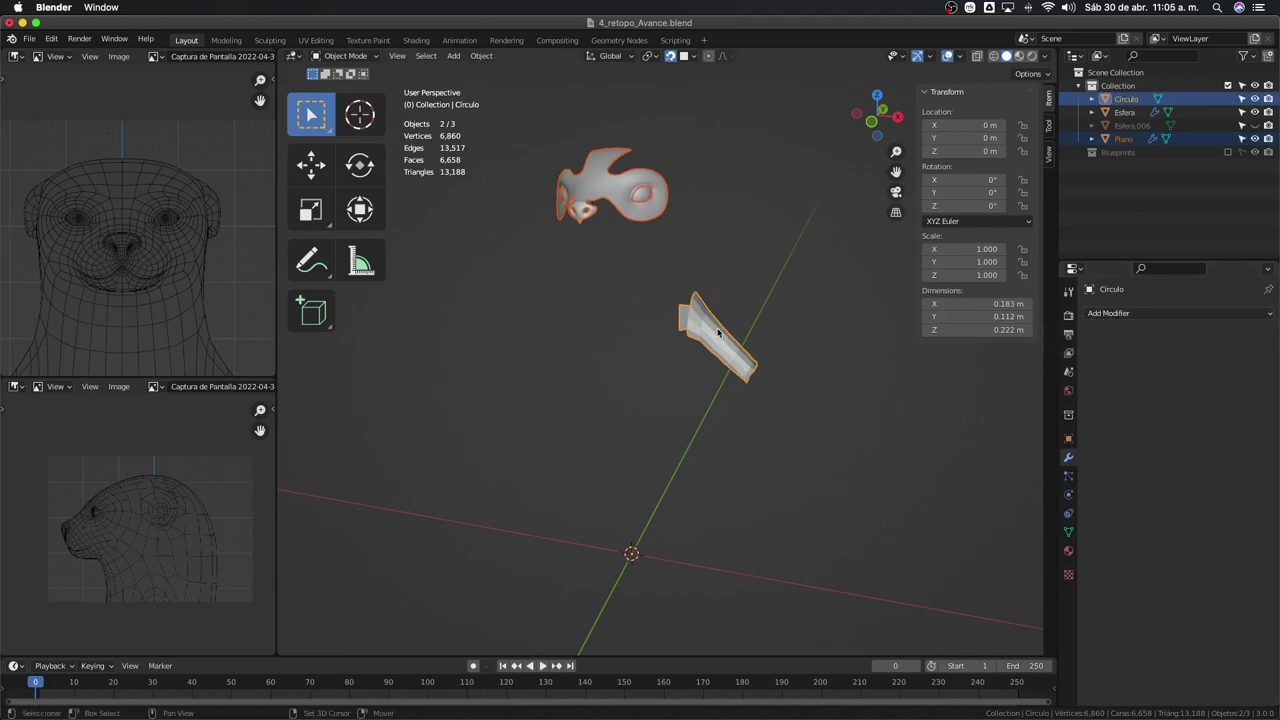
Join the arm piece into the active head piece with Ctrl+J
{"action": "left_click", "coordinate": [649, 201], "text": "shift"}
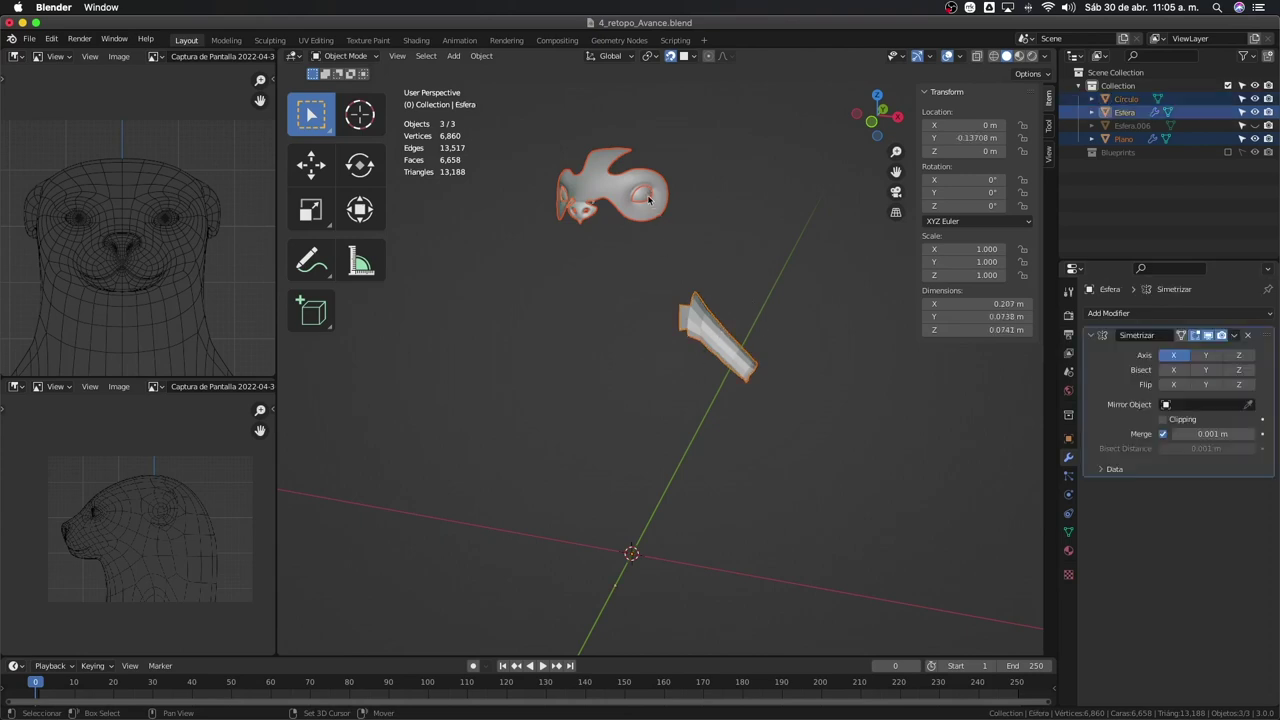
{"action": "left_click", "coordinate": [717, 352]}
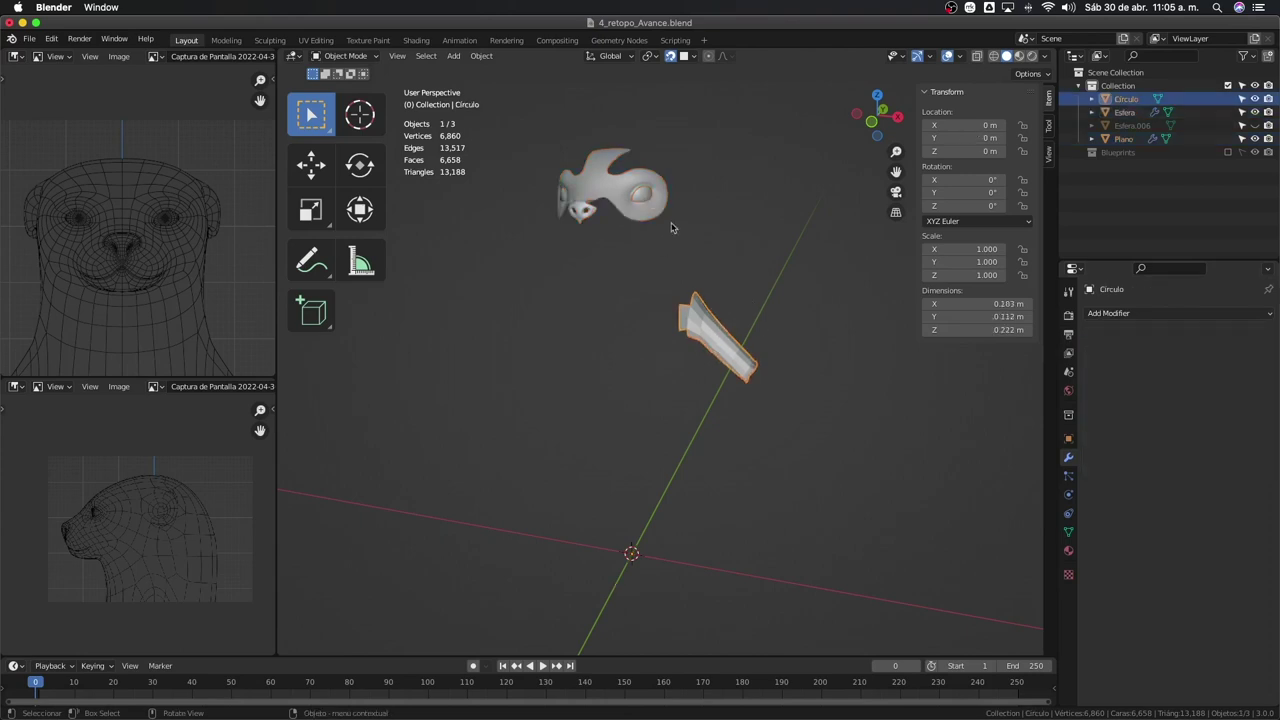
{"action": "left_click", "coordinate": [652, 200], "text": "shift"}
{"action": "left_click", "coordinate": [698, 336], "text": "shift"}
{"action": "left_click", "coordinate": [657, 221], "text": "shift"}
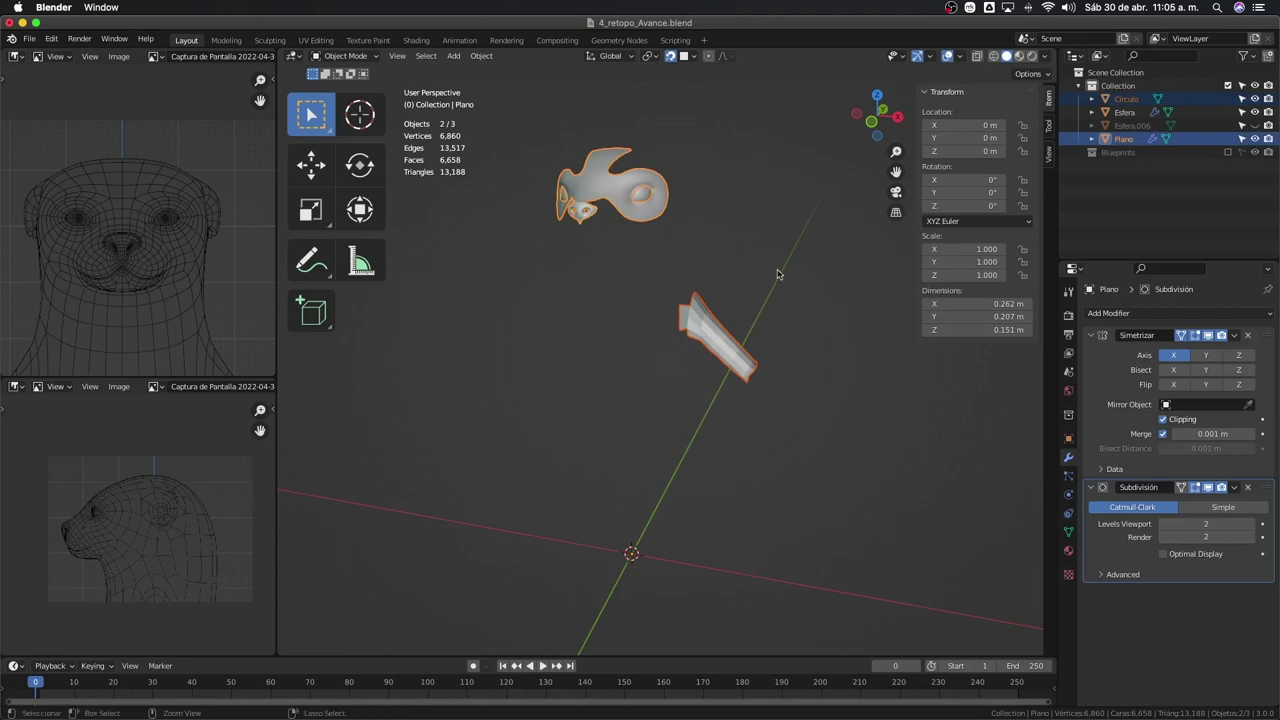
{"action": "key", "text": "ctrl+j"}
Enter Edit Mode on the merged mesh and turn on face normals in Overlays
{"action": "mouse_move", "coordinate": [778, 273]}
{"action": "middle_mouse_down"}
{"action": "mouse_move", "coordinate": [597, 360]}
{"action": "mouse_move", "coordinate": [668, 356]}
{"action": "mouse_move", "coordinate": [803, 380]}
{"action": "mouse_move", "coordinate": [777, 351]}
{"action": "mouse_move", "coordinate": [751, 363]}
{"action": "mouse_move", "coordinate": [928, 357]}
{"action": "mouse_move", "coordinate": [688, 368]}
{"action": "middle_mouse_up"}
{"action": "right_click", "coordinate": [729, 302]}
{"action": "key", "text": "Escape"}
{"action": "mouse_move", "coordinate": [729, 302]}
{"action": "middle_mouse_down"}
{"action": "mouse_move", "coordinate": [763, 291]}
{"action": "mouse_move", "coordinate": [742, 318]}
{"action": "middle_mouse_up"}
{"action": "key", "text": "Tab"}
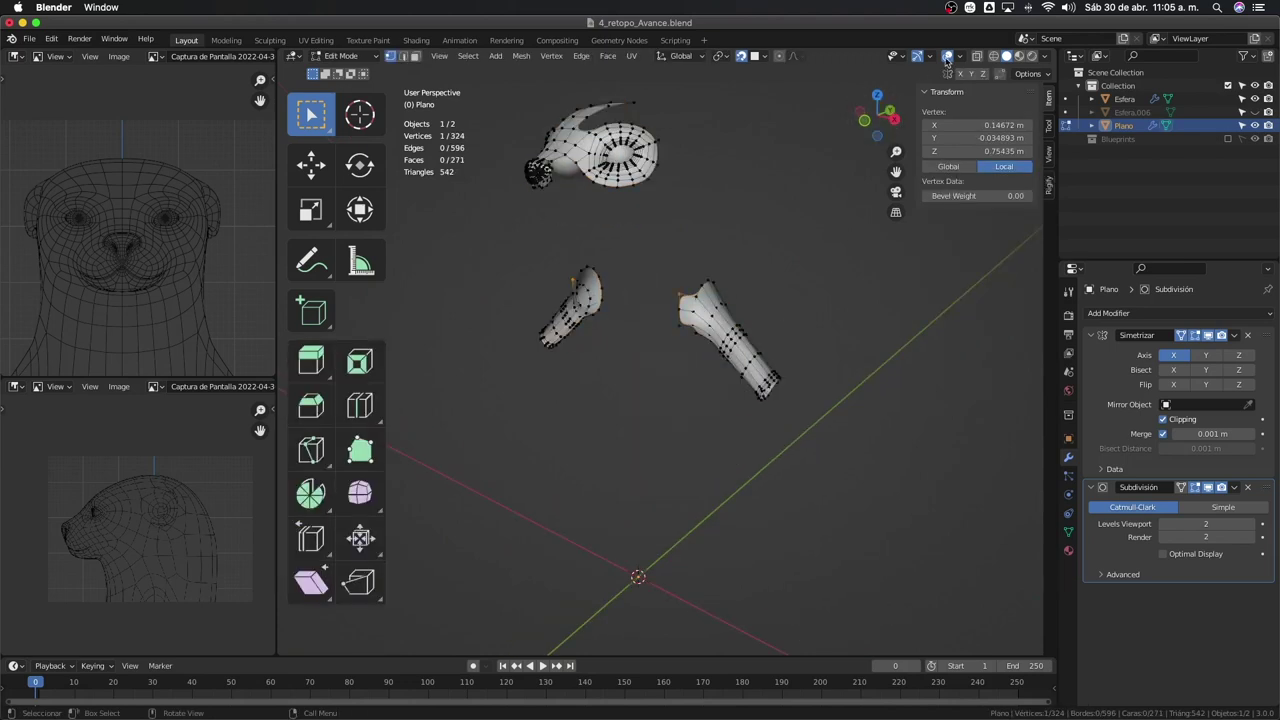
{"action": "left_click", "coordinate": [956, 57]}
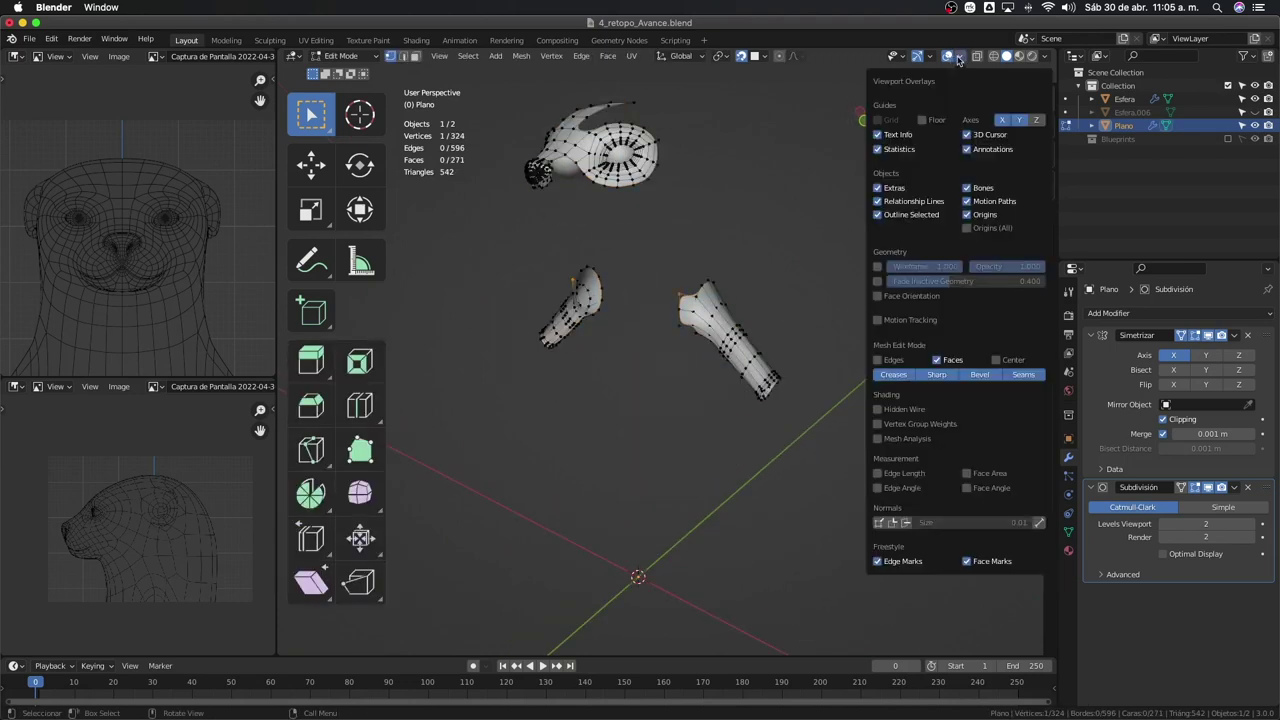
{"action": "left_click", "coordinate": [906, 523]}
{"action": "mouse_move", "coordinate": [640, 400]}
{"action": "middle_mouse_down"}
{"action": "mouse_move", "coordinate": [573, 347]}
{"action": "mouse_move", "coordinate": [677, 391]}
{"action": "middle_mouse_up"}
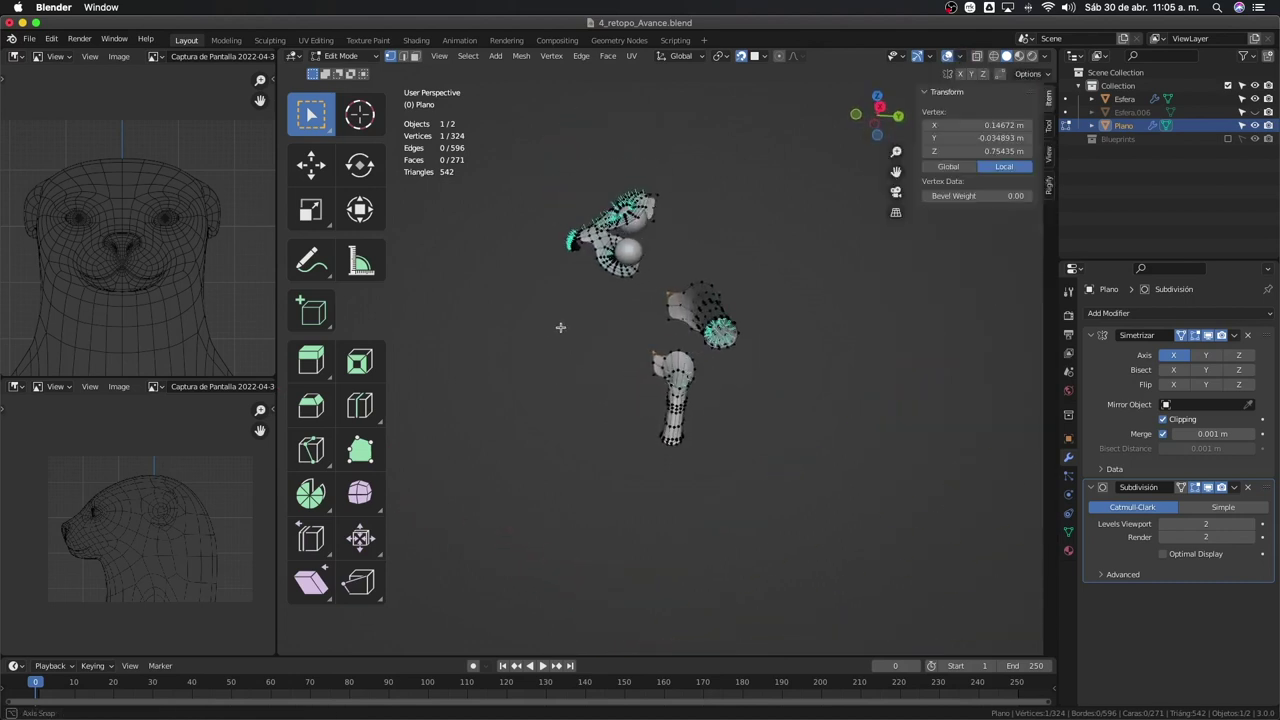
Recalculate the whole mesh's normals to point outside, then return to Object Mode
{"action": "key", "text": "a"}
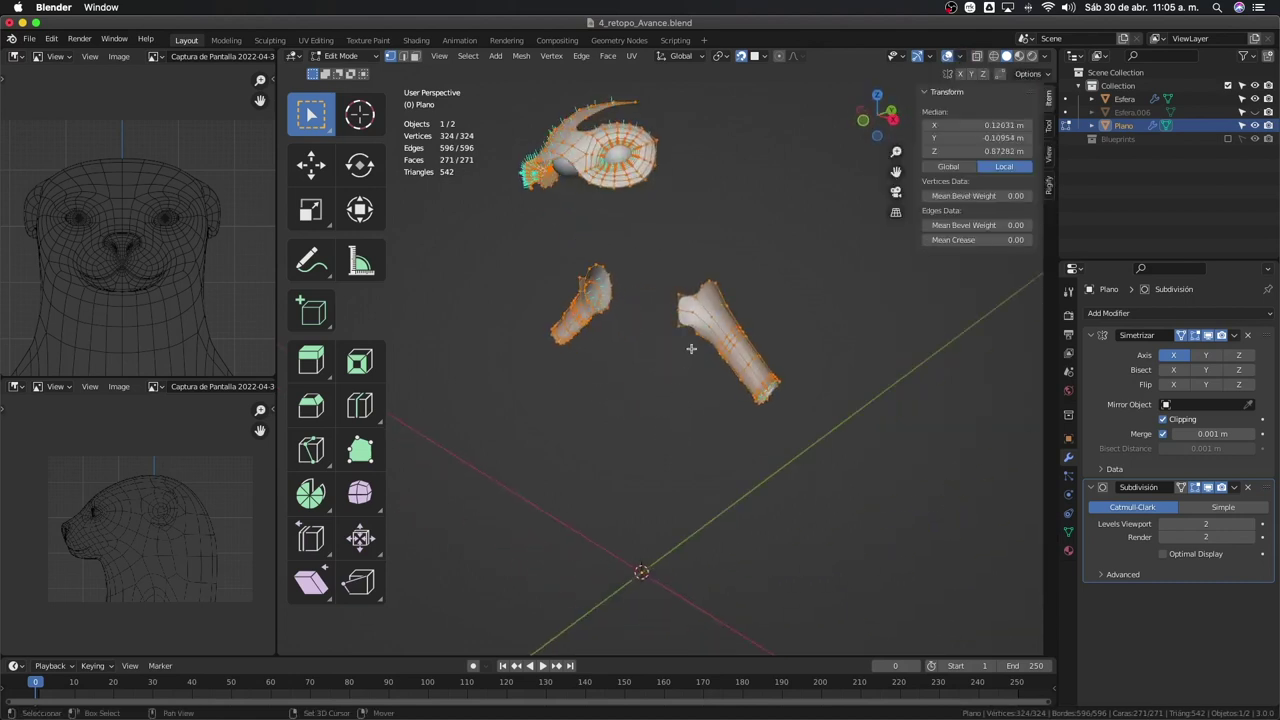
{"action": "key", "text": "shift+n"}
{"action": "key", "text": "Tab"}
{"action": "middle_click_drag", "start_coordinate": [691, 348], "coordinate": [720, 330]}
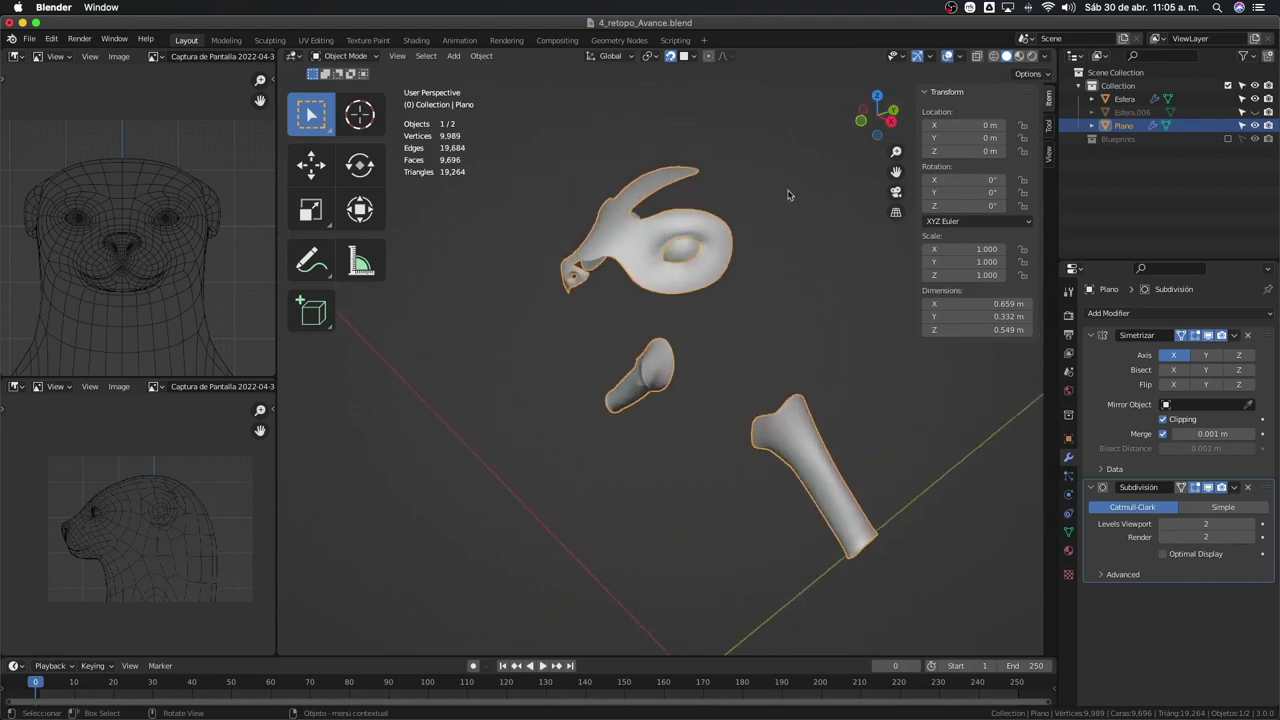
Unhide the otter body and re-enter Edit Mode on Plano, zoomed on the head
{"action": "key", "text": "alt+a"}
{"action": "key", "text": "alt+h"}
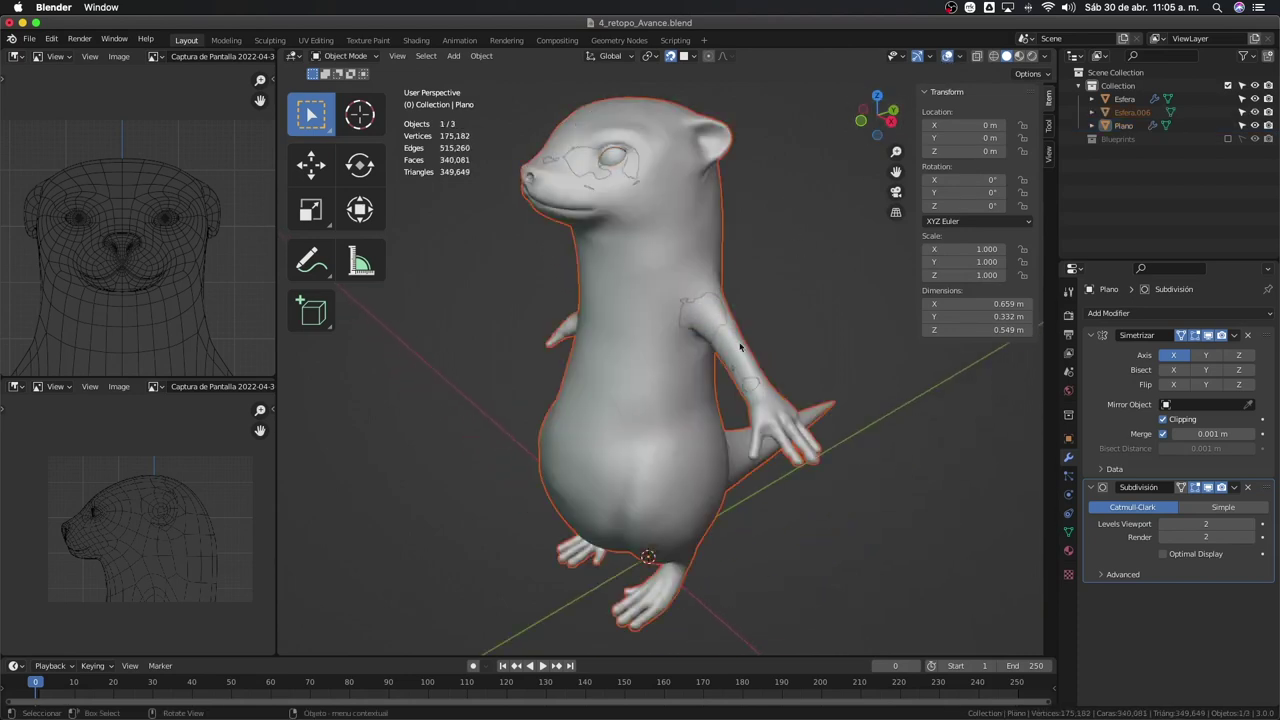
{"action": "left_click", "coordinate": [718, 320]}
{"action": "scroll", "coordinate": [722, 298], "scroll_direction": "up", "scroll_amount": 1}
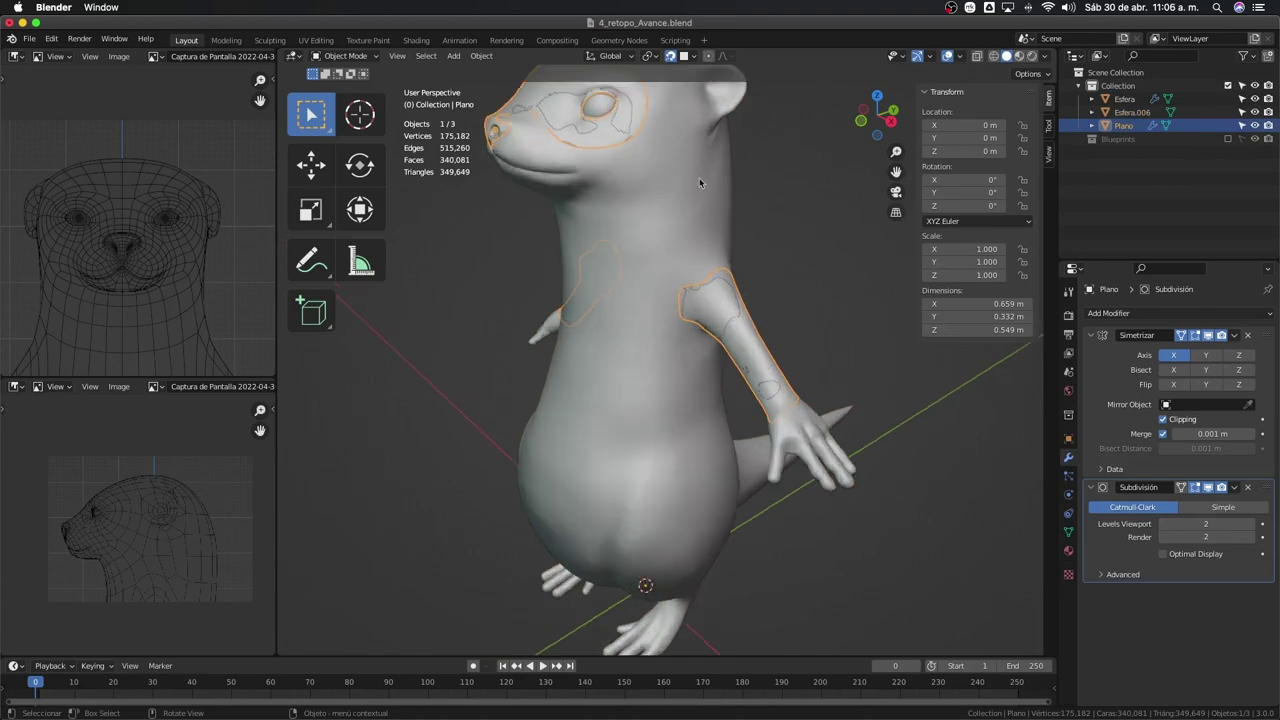
{"action": "middle_click_drag", "start_coordinate": [700, 182], "coordinate": [722, 227]}
{"action": "key", "text": "Tab"}
{"action": "scroll", "coordinate": [722, 240], "scroll_direction": "up", "scroll_amount": 3}
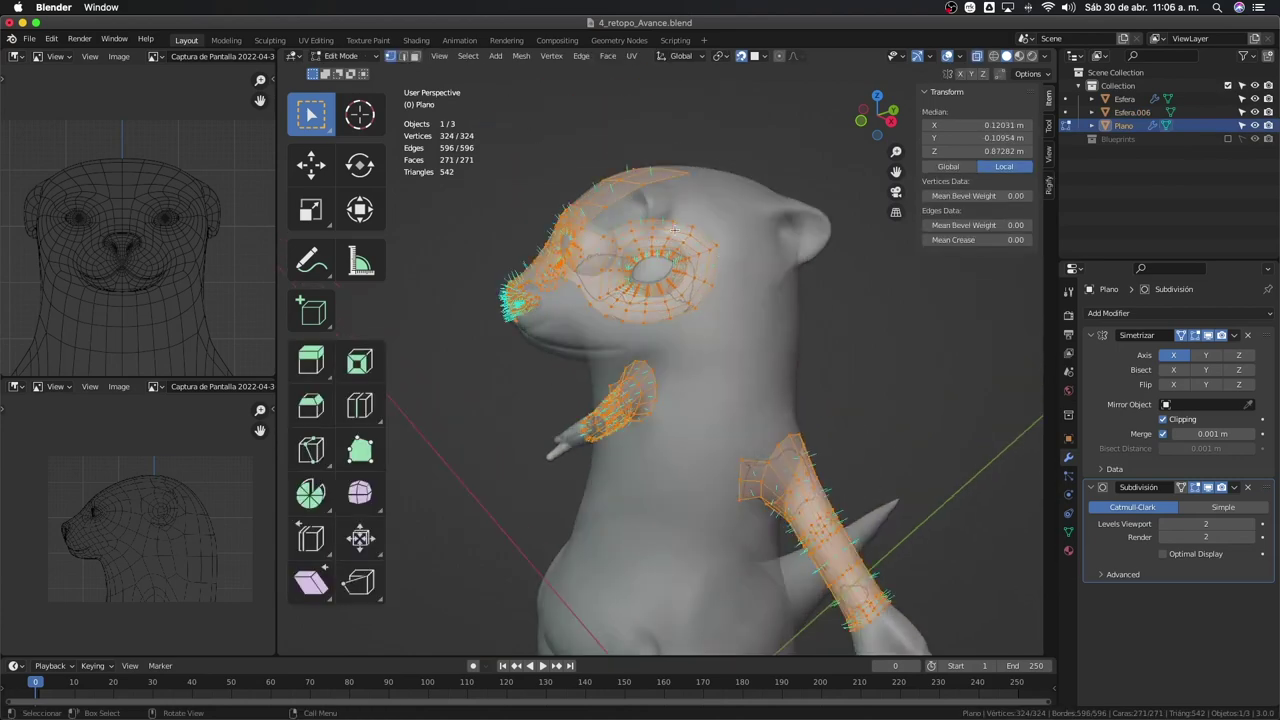
{"action": "left_click", "coordinate": [637, 226]}
{"action": "mouse_move", "coordinate": [637, 226]}
{"action": "middle_mouse_down"}
{"action": "mouse_move", "coordinate": [664, 290]}
{"action": "mouse_move", "coordinate": [691, 246]}
{"action": "middle_mouse_up"}
{"action": "scroll", "coordinate": [664, 290], "scroll_direction": "up", "scroll_amount": 3}
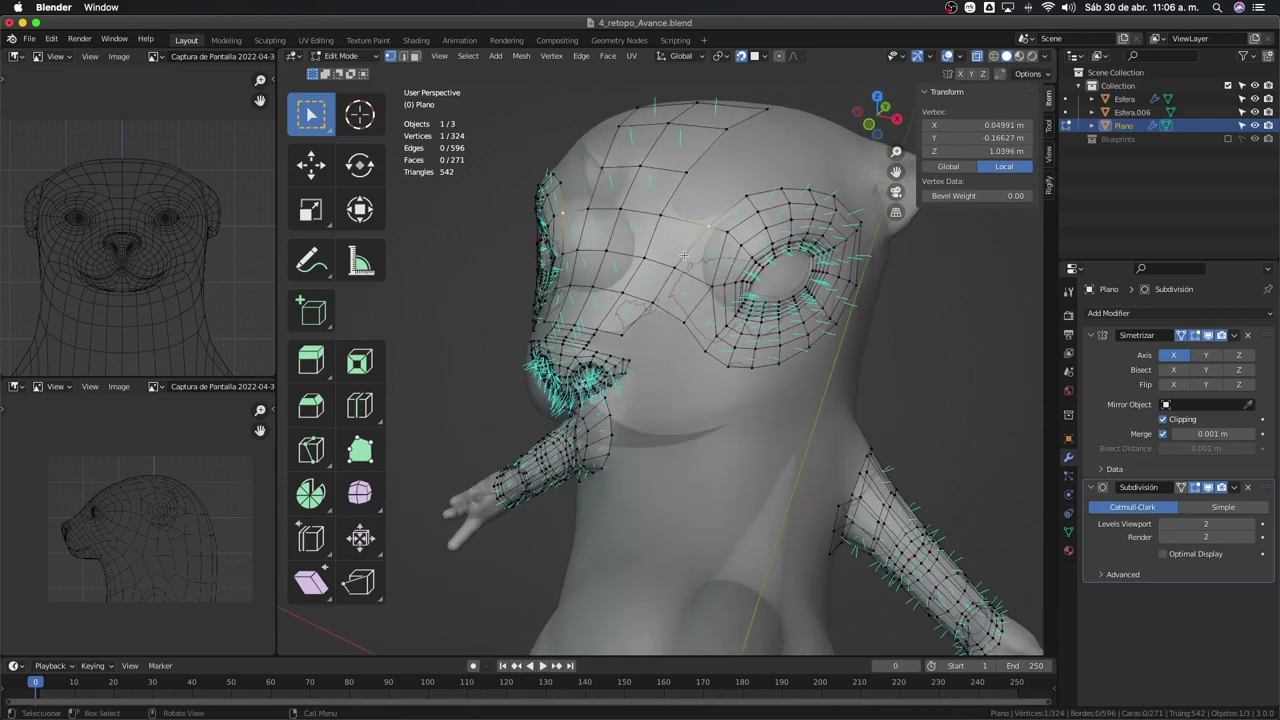
Turn off the face normals overlay and pick a brow vertex
{"action": "left_click", "coordinate": [961, 58]}
{"action": "left_click", "coordinate": [963, 59]}
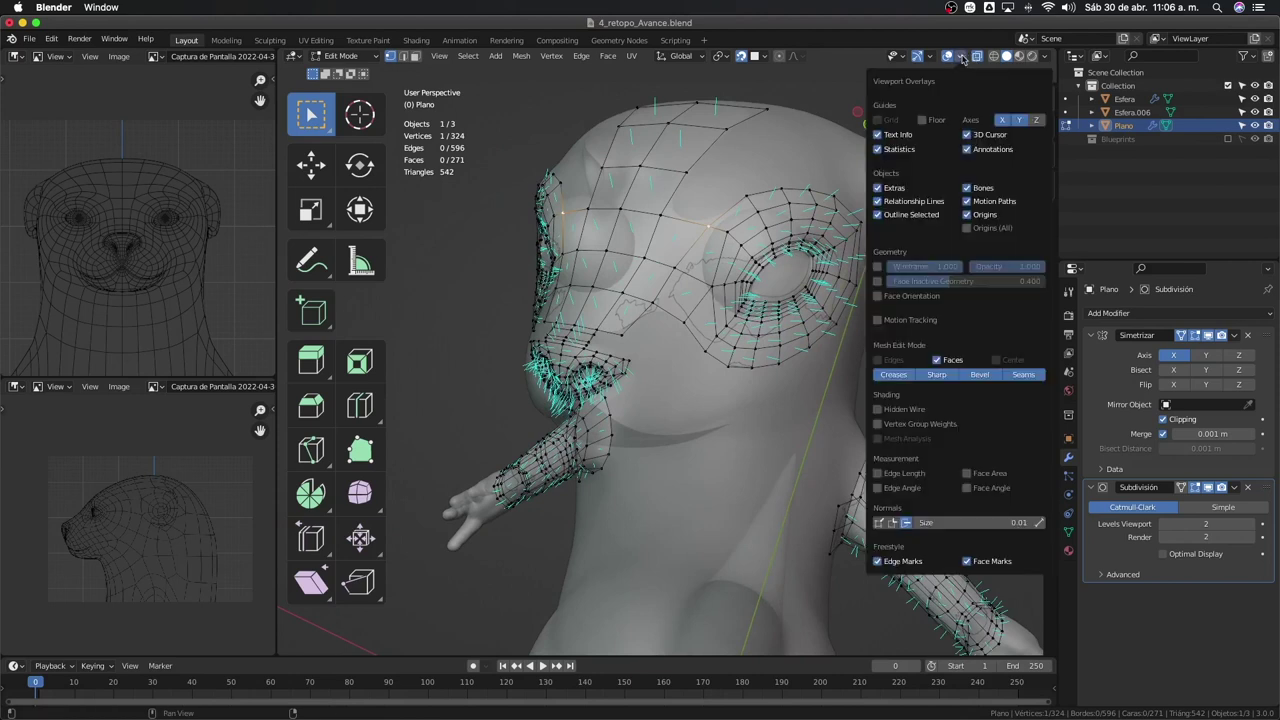
{"action": "left_click", "coordinate": [906, 523]}
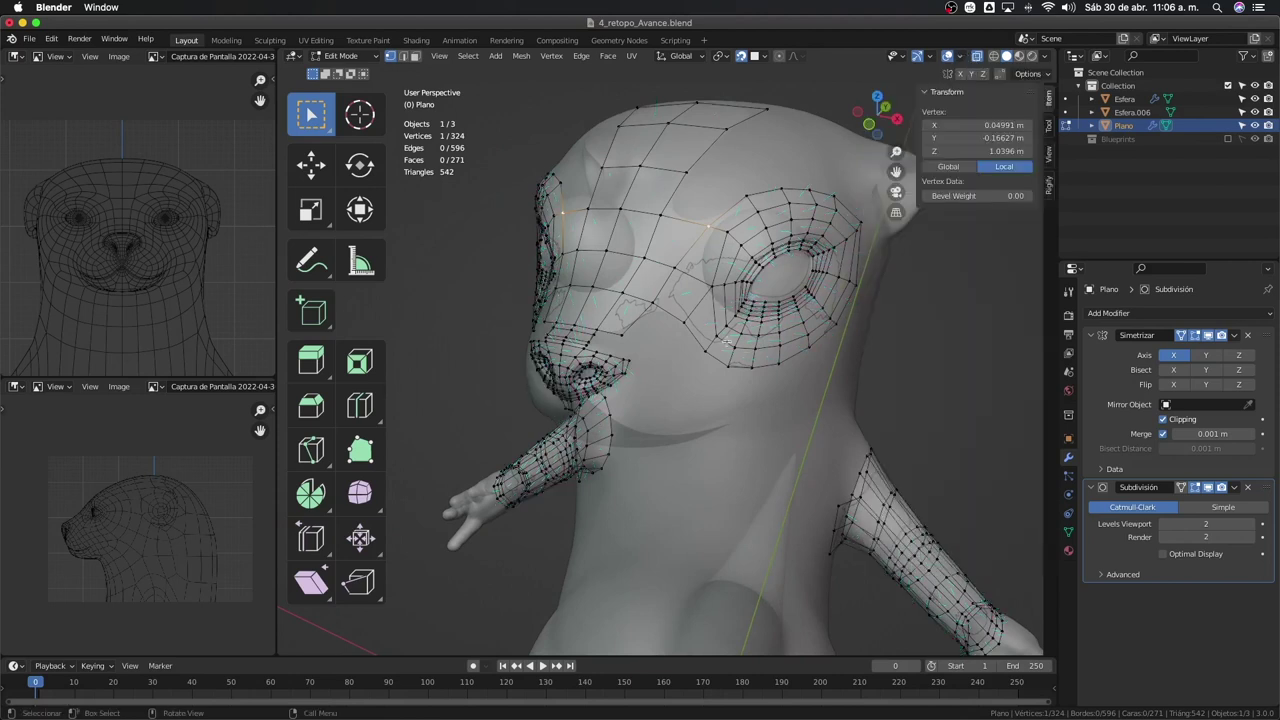
{"action": "left_click", "coordinate": [658, 226]}
Extrude the edge between two brow vertices toward the eye patch
{"action": "middle_click_drag", "start_coordinate": [658, 226], "coordinate": [672, 243]}
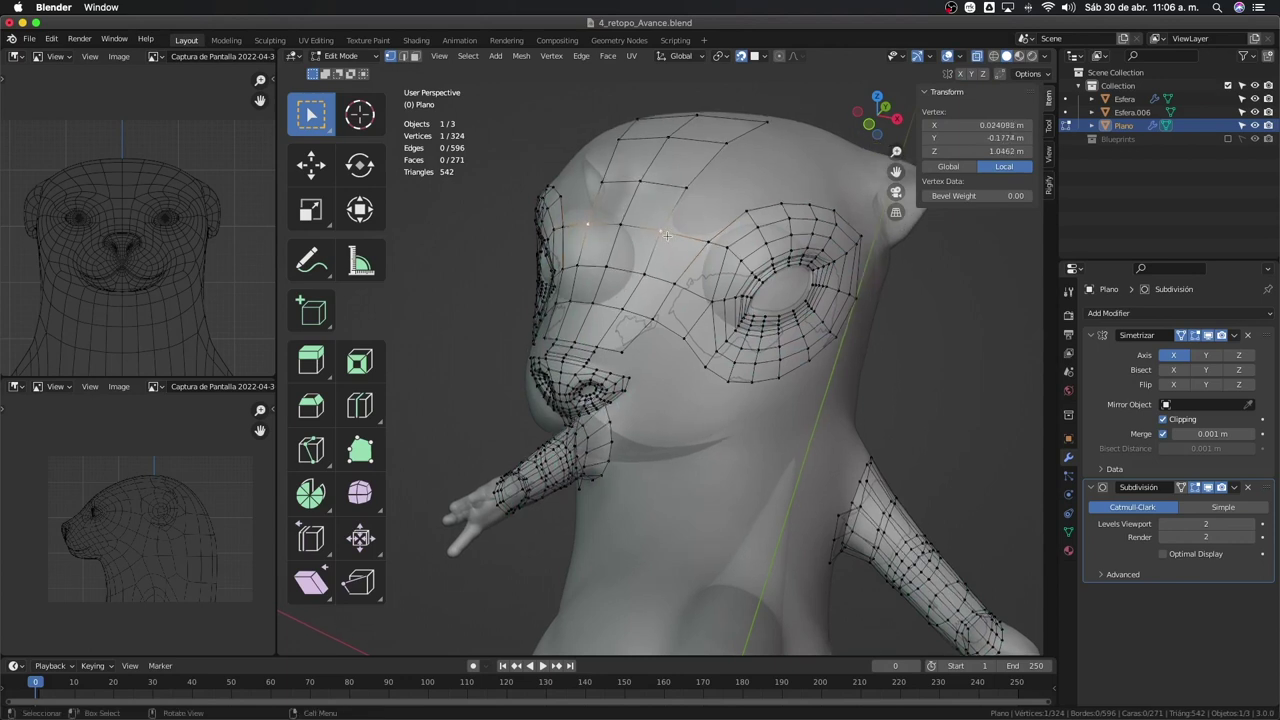
{"action": "left_click", "coordinate": [695, 243], "text": "shift"}
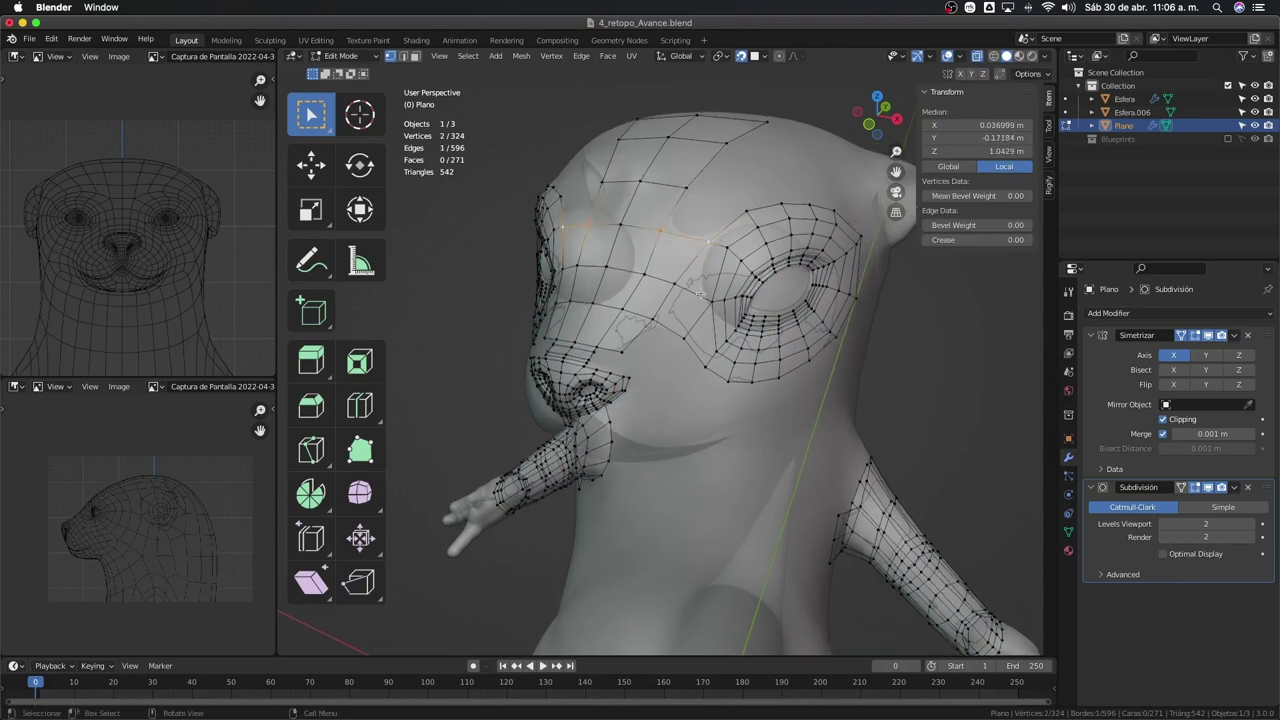
{"action": "key", "text": "e"}
{"action": "left_click", "coordinate": [731, 250]}
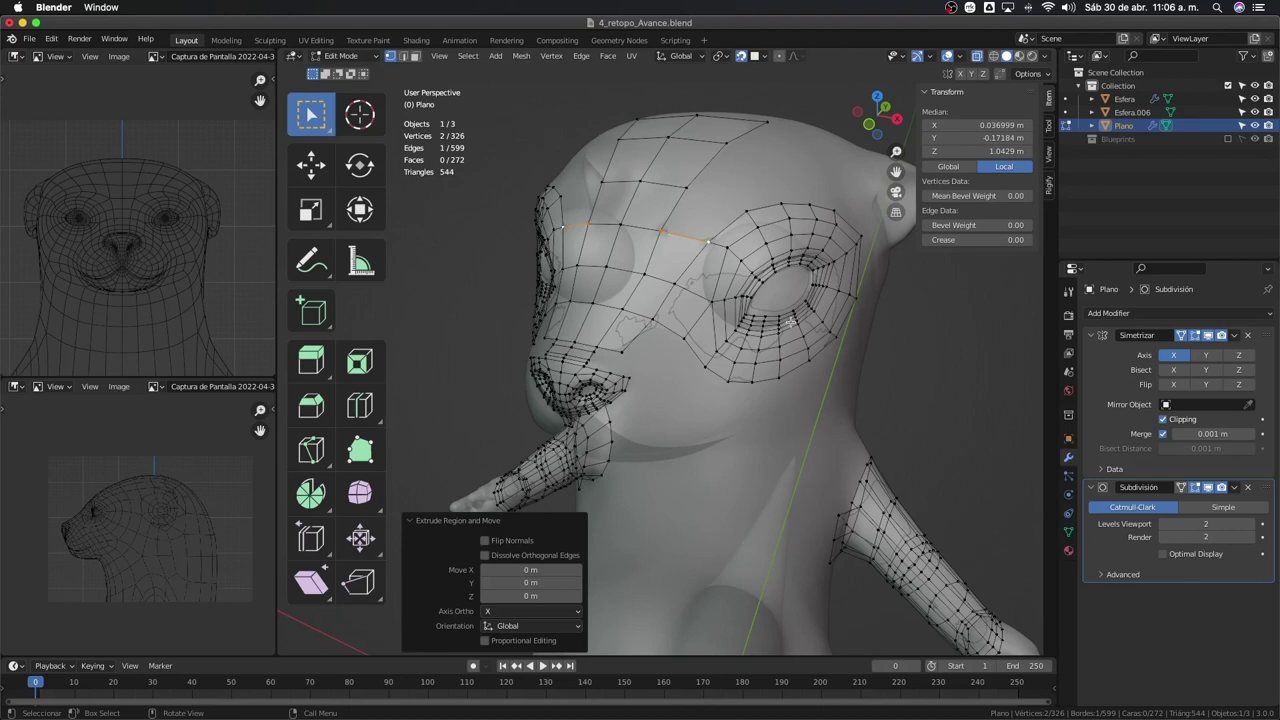
Extrude the brow edge repeatedly, cancelling each move so the copies stay in place
{"action": "key", "text": "e"}
{"action": "right_click", "coordinate": [820, 360]}
{"action": "key", "text": "Escape"}
{"action": "key", "text": "e"}
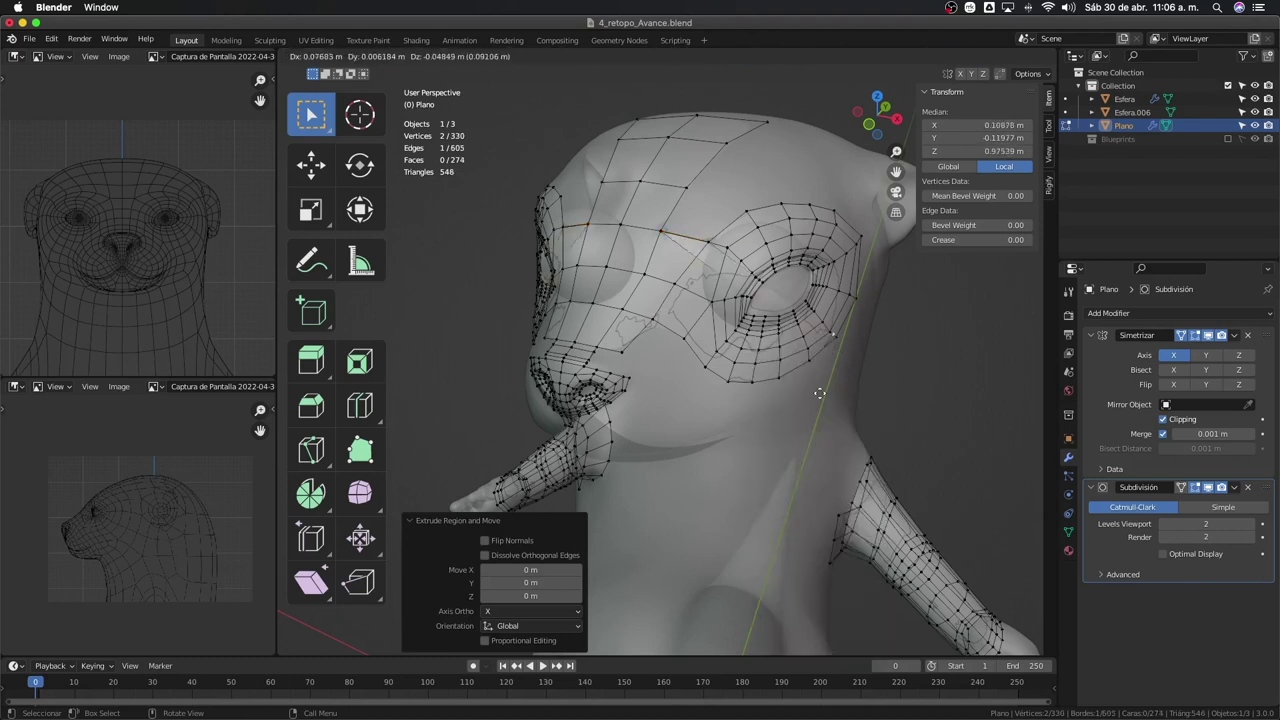
{"action": "right_click", "coordinate": [819, 393]}
{"action": "key", "text": "e"}
{"action": "right_click", "coordinate": [843, 252]}
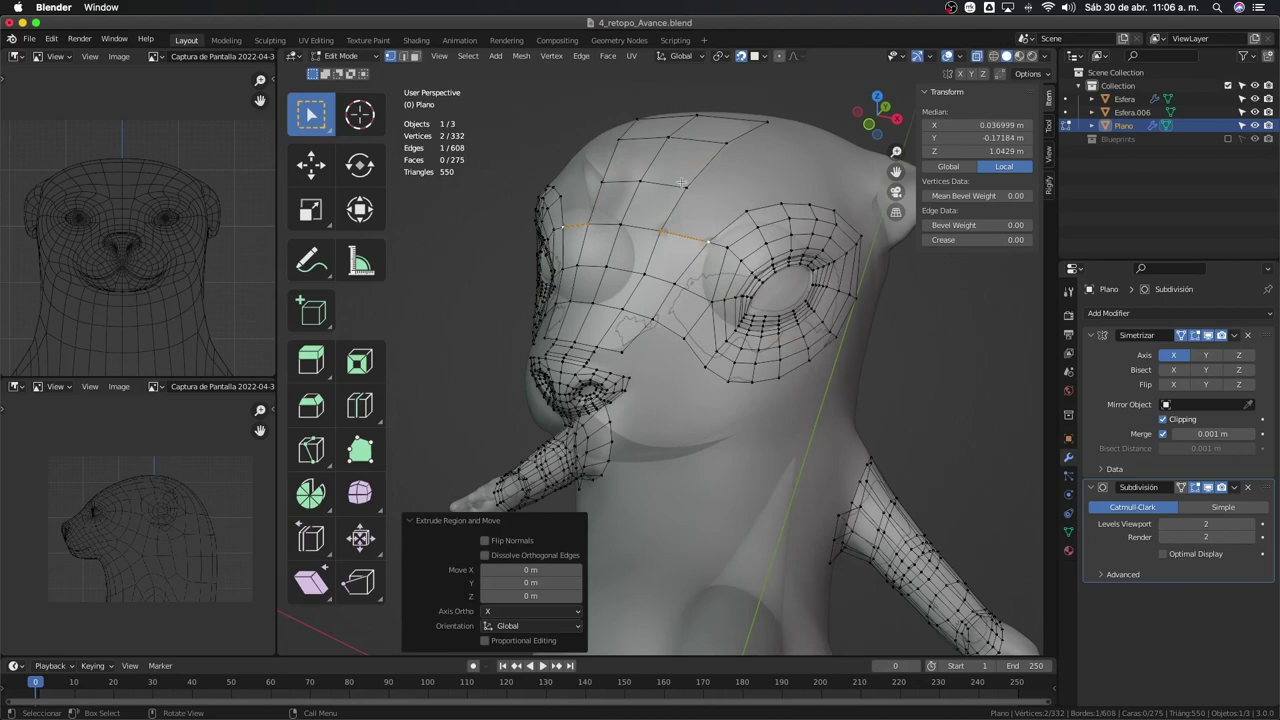
{"action": "key", "text": "e"}
{"action": "right_click", "coordinate": [740, 195]}
{"action": "key", "text": "e"}
{"action": "right_click", "coordinate": [735, 150]}
{"action": "key", "text": "e"}
{"action": "right_click", "coordinate": [735, 208]}
Reposition a single brow vertex, undoing the last move
{"action": "mouse_move", "coordinate": [666, 224]}
{"action": "middle_mouse_down"}
{"action": "mouse_move", "coordinate": [752, 303]}
{"action": "mouse_move", "coordinate": [691, 273]}
{"action": "middle_mouse_up"}
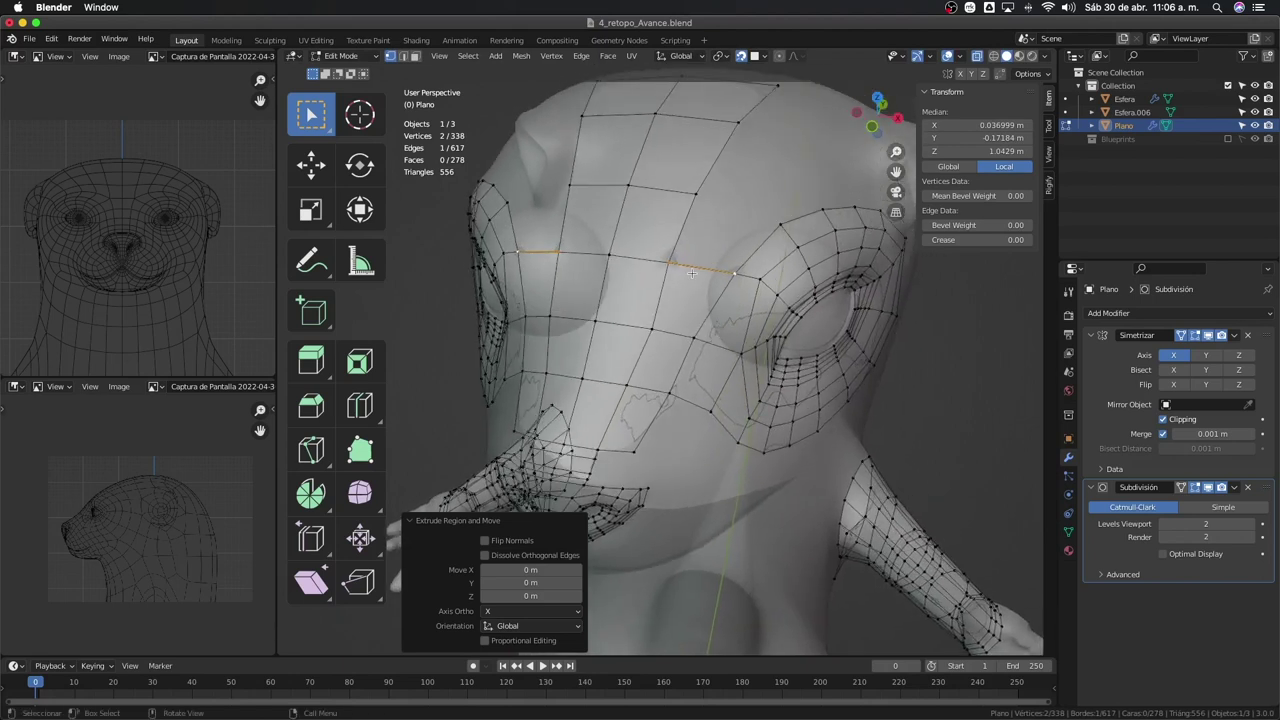
{"action": "left_click_drag", "start_coordinate": [643, 245], "coordinate": [668, 278]}
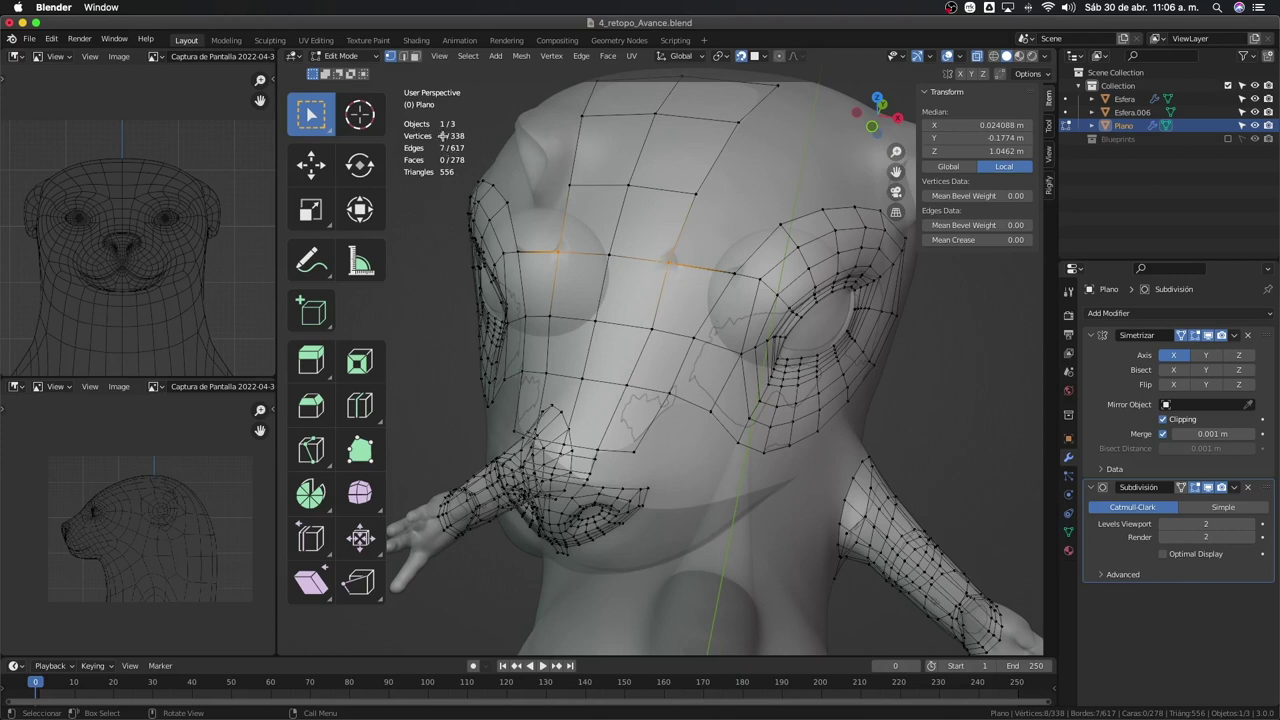
{"action": "left_click", "coordinate": [667, 260]}
{"action": "key", "text": "g"}
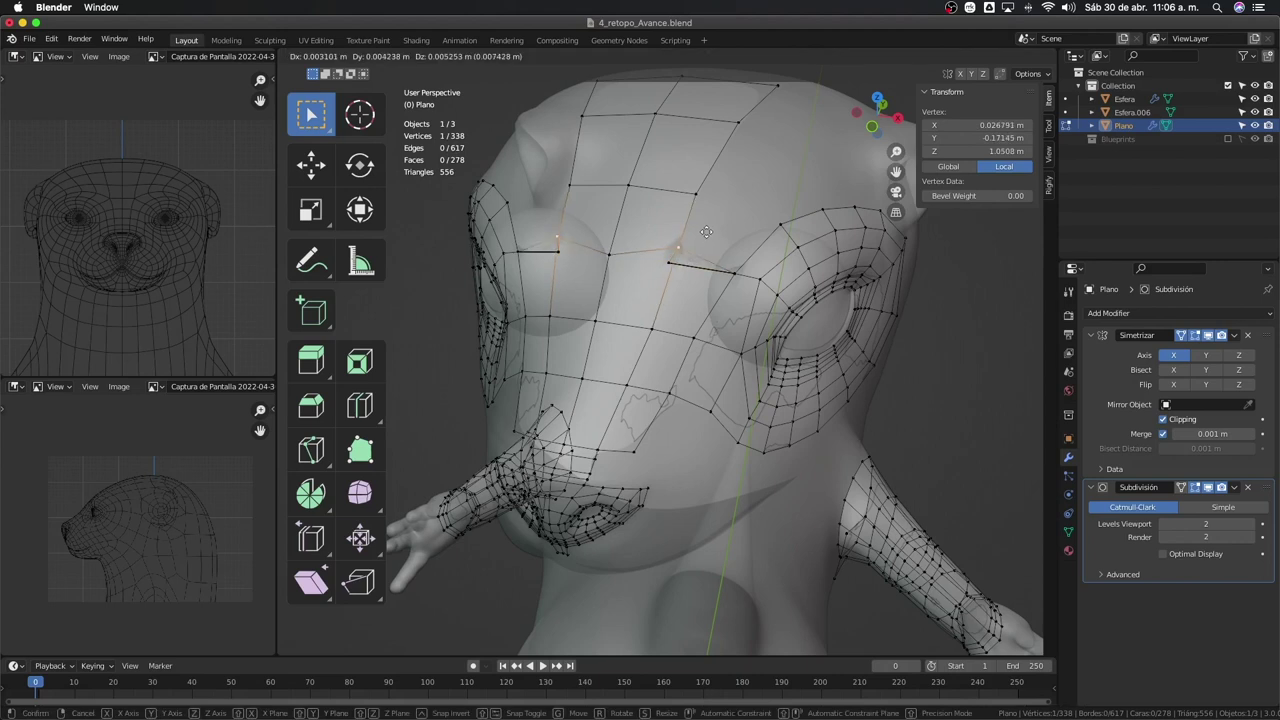
{"action": "left_click", "coordinate": [683, 251]}
{"action": "key", "text": "g"}
{"action": "left_click", "coordinate": [674, 262]}
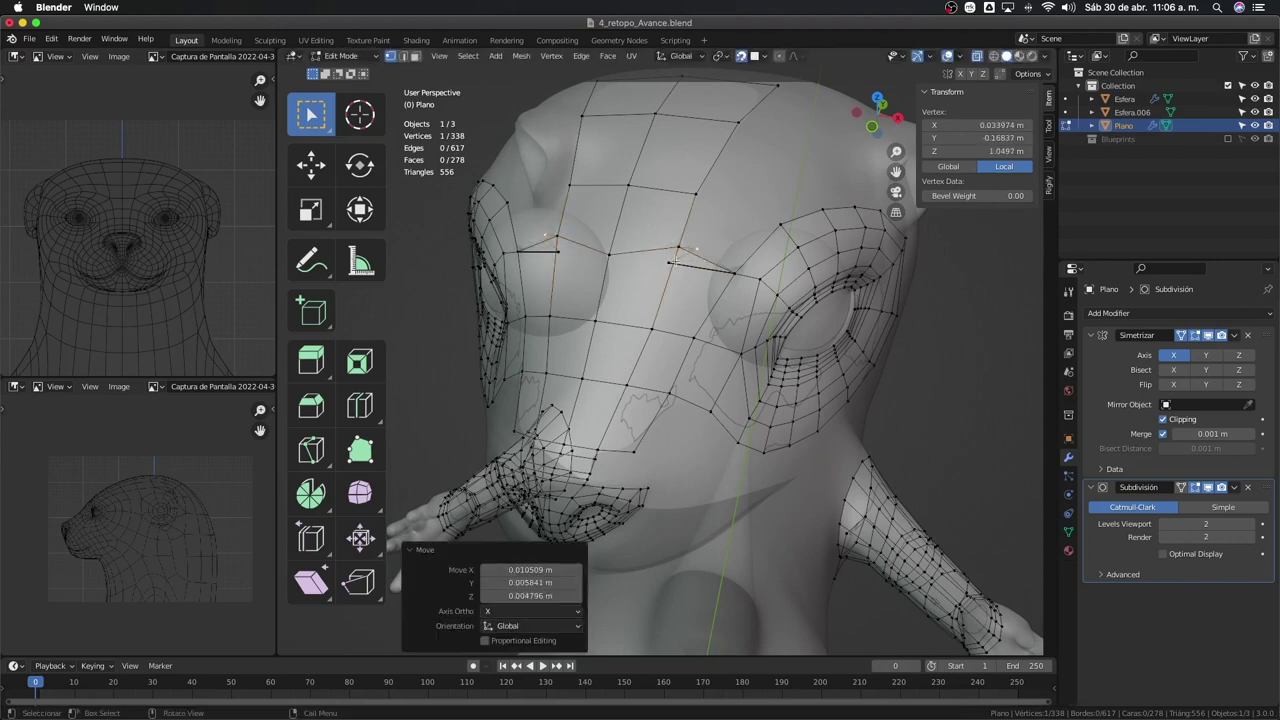
{"action": "key", "text": "g"}
{"action": "left_click", "coordinate": [662, 268]}
{"action": "key", "text": "g"}
{"action": "left_click", "coordinate": [705, 250]}
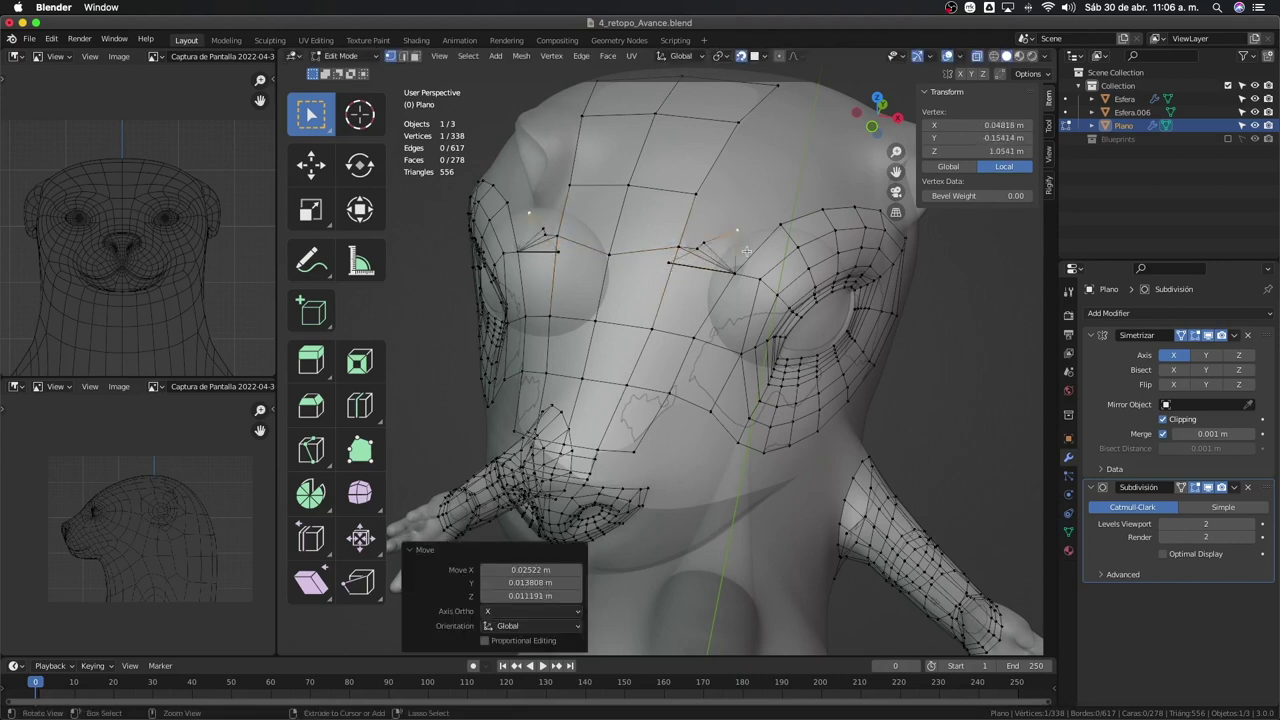
{"action": "key", "text": "ctrl+z"}
{"action": "key", "text": "ctrl+z"}
Select all and merge by distance, removing 14 duplicate vertices
{"action": "left_click", "coordinate": [746, 256], "text": "alt"}
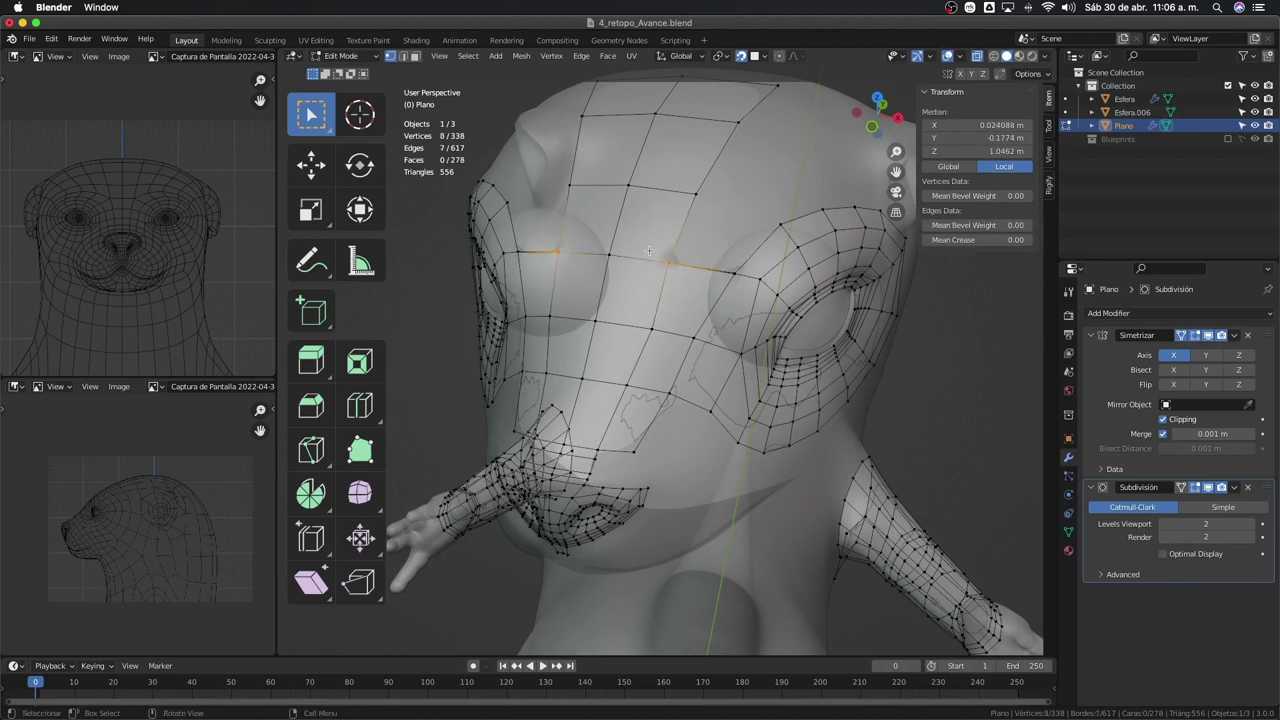
{"action": "key", "text": "a"}
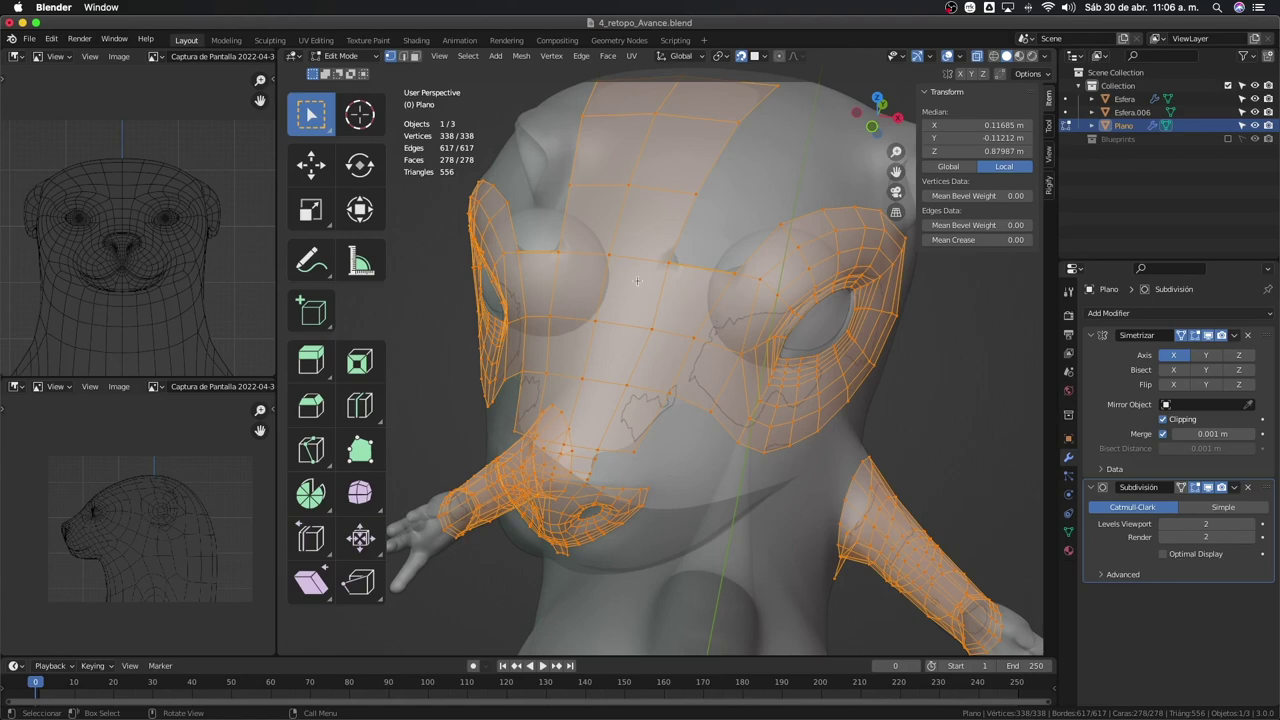
{"action": "key", "text": "m"}
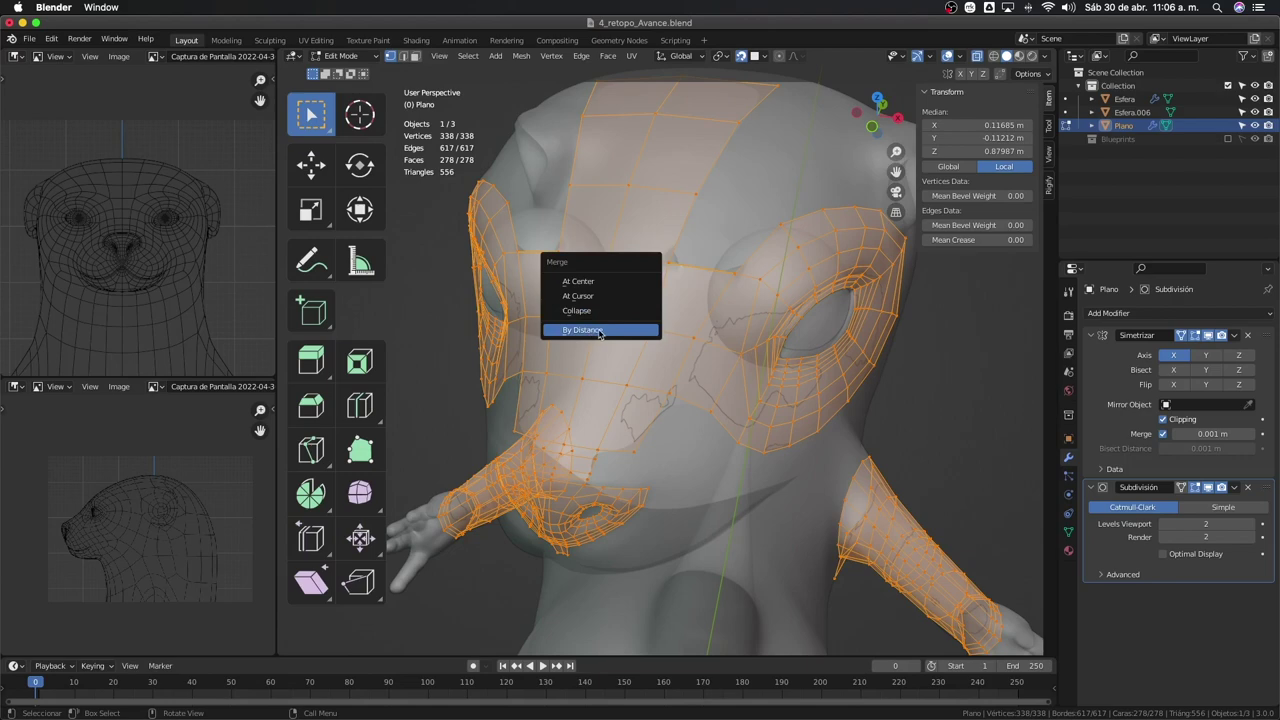
{"action": "left_click", "coordinate": [599, 331]}
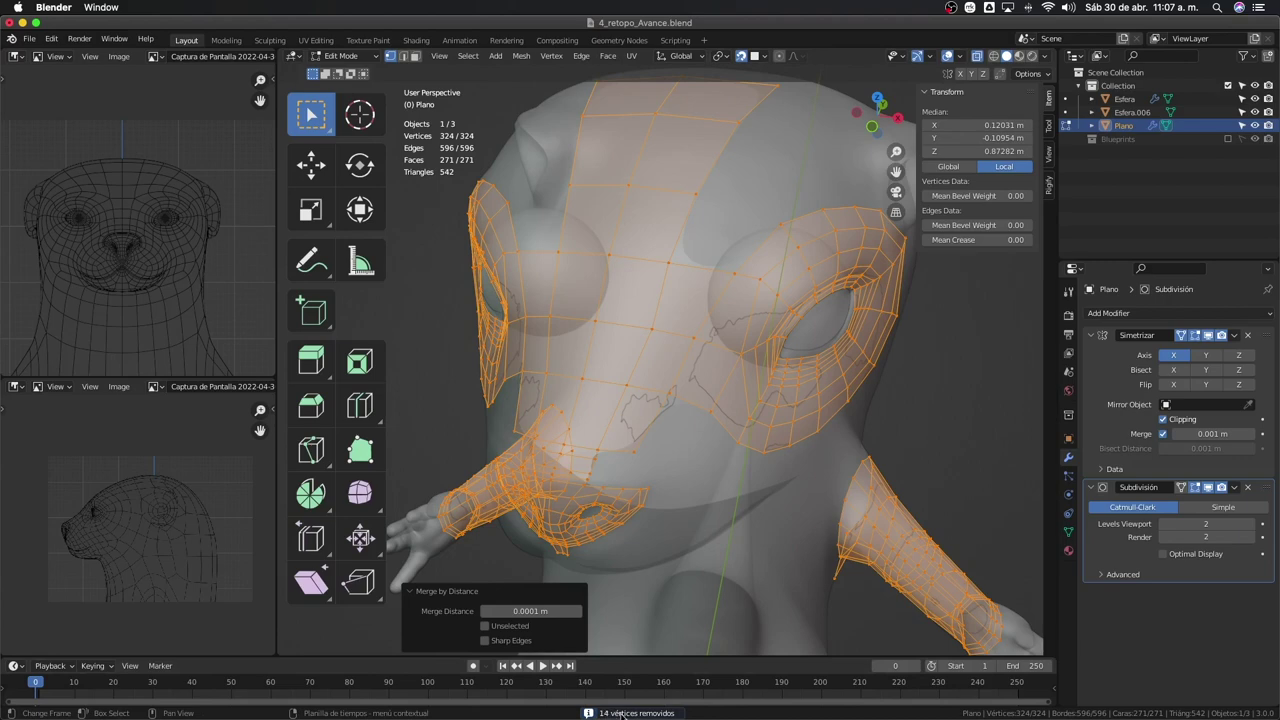
{"action": "middle_click_drag", "start_coordinate": [732, 401], "coordinate": [721, 403]}
Extrude the nostril edge loop in place and scale it to about half size
{"action": "left_click", "coordinate": [637, 271]}
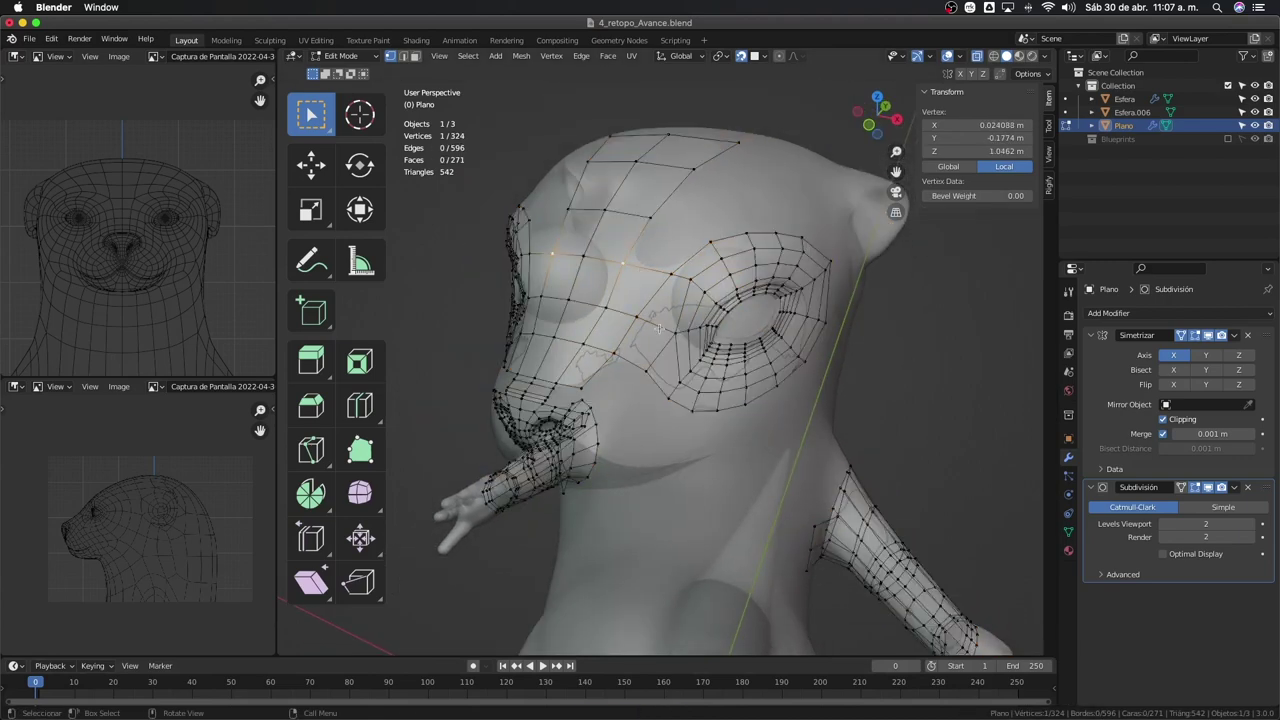
{"action": "mouse_move", "coordinate": [659, 328]}
{"action": "middle_mouse_down"}
{"action": "mouse_move", "coordinate": [699, 352]}
{"action": "mouse_move", "coordinate": [697, 290]}
{"action": "middle_mouse_up"}
{"action": "scroll", "coordinate": [690, 348], "scroll_direction": "up", "scroll_amount": 5}
{"action": "scroll", "coordinate": [699, 352], "scroll_direction": "up", "scroll_amount": 2}
{"action": "scroll", "coordinate": [697, 286], "scroll_direction": "up", "scroll_amount": 3}
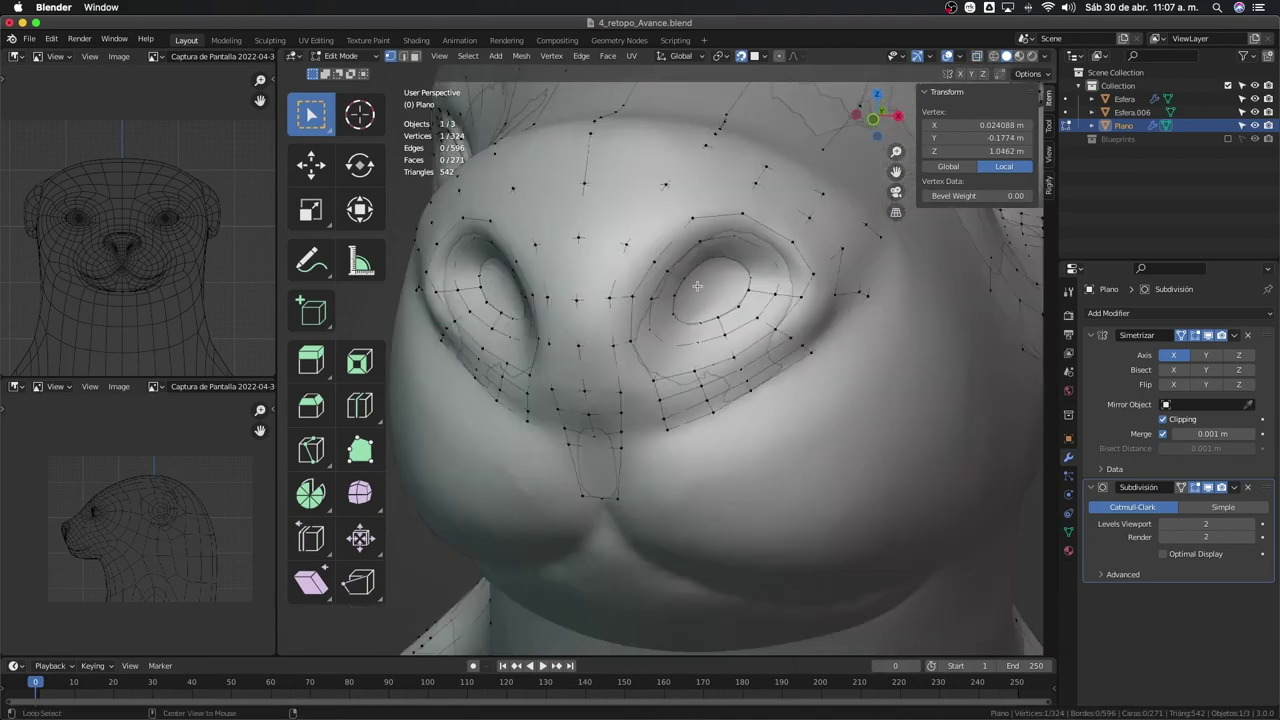
{"action": "left_click", "coordinate": [705, 300], "text": "alt"}
{"action": "key", "text": "e"}
{"action": "key", "text": "Escape"}
{"action": "key", "text": "s"}
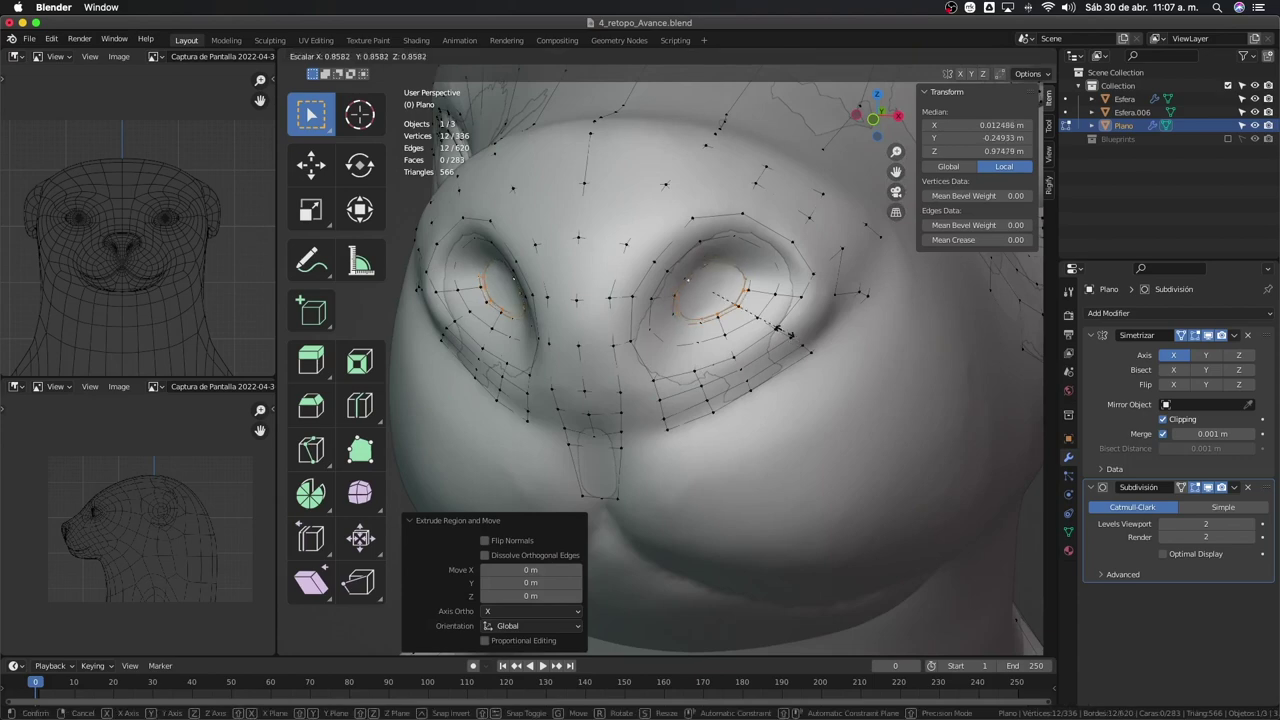
{"action": "left_click", "coordinate": [740, 318]}
Connect two opposite inner nostril vertices and add a centred loop cut across the nostril
{"action": "middle_click_drag", "start_coordinate": [730, 318], "coordinate": [649, 353]}
{"action": "scroll", "coordinate": [722, 322], "scroll_direction": "up", "scroll_amount": 3}
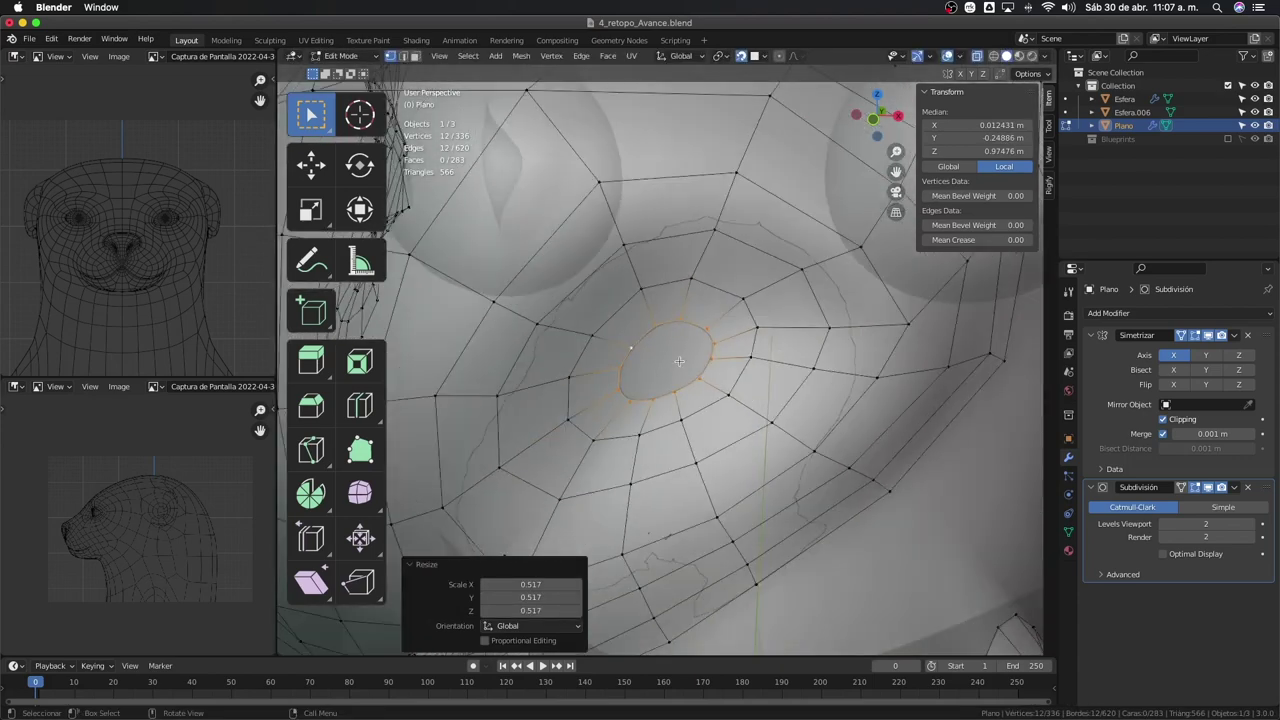
{"action": "scroll", "coordinate": [649, 353], "scroll_direction": "down", "scroll_amount": 1}
{"action": "left_click", "coordinate": [649, 353]}
{"action": "left_click", "coordinate": [664, 355], "text": "shift"}
{"action": "key", "text": "j"}
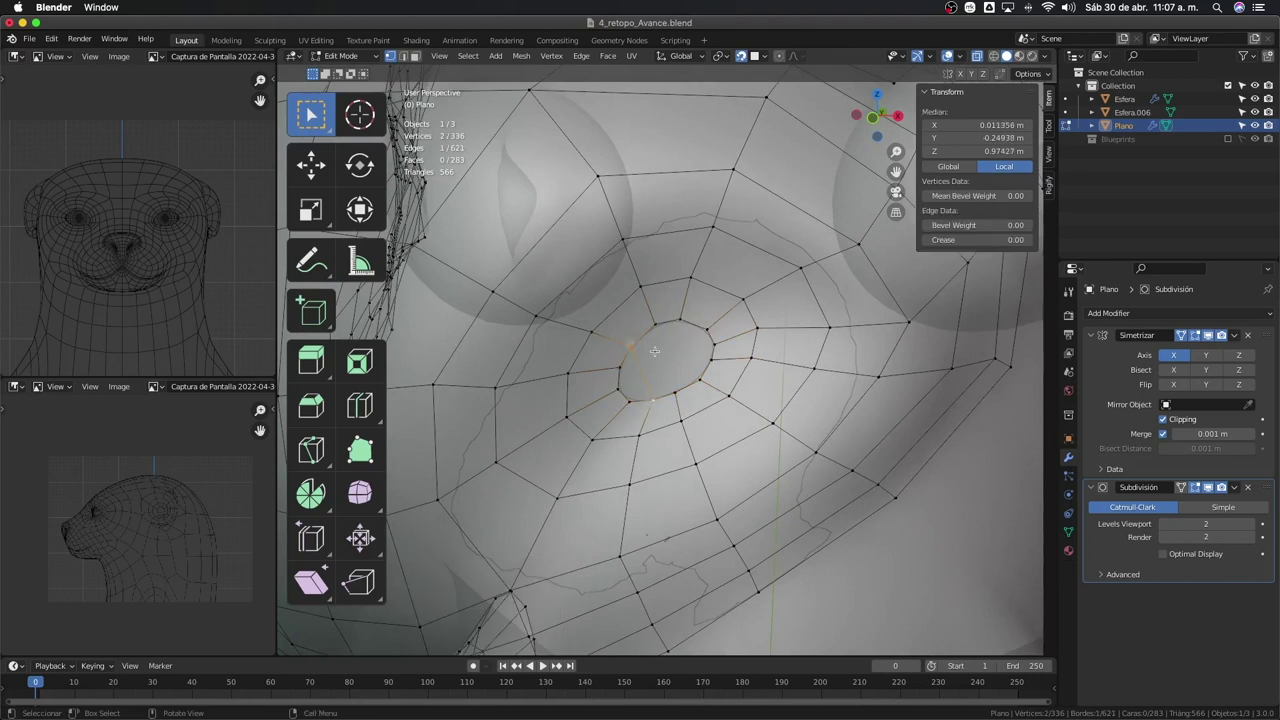
{"action": "key", "text": "ctrl+r"}
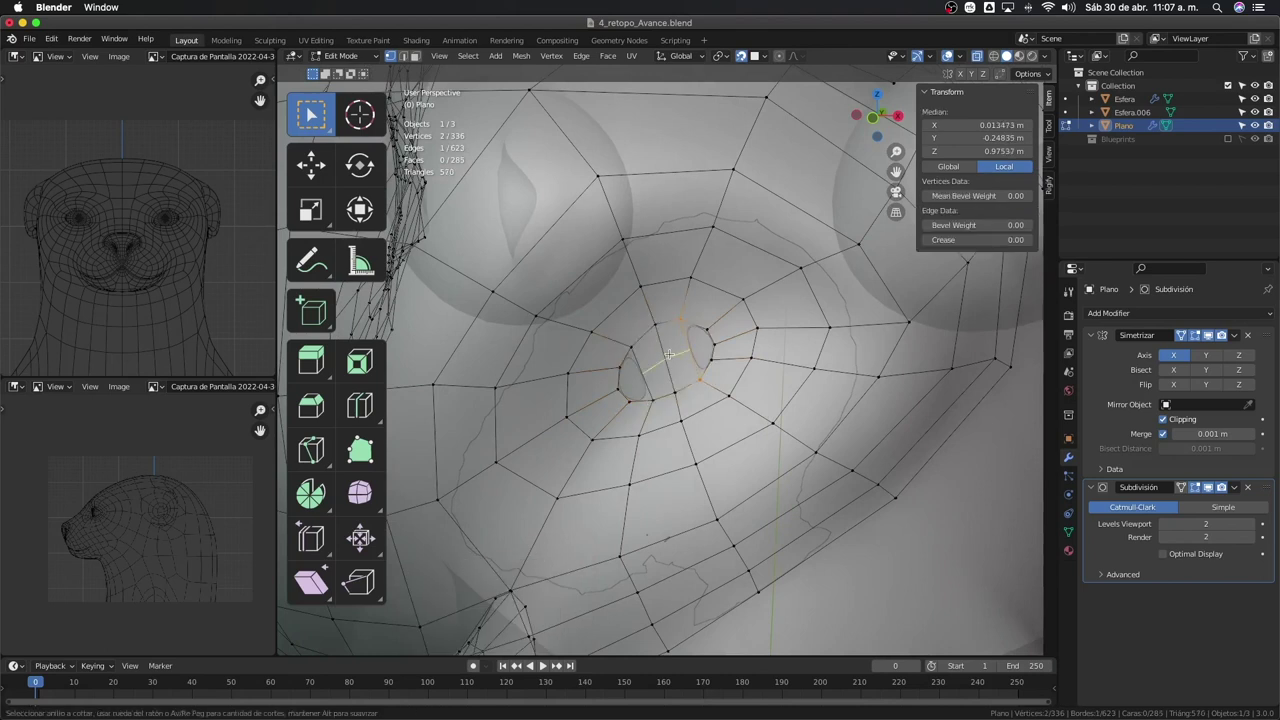
{"action": "left_click", "coordinate": [689, 368]}
{"action": "right_click", "coordinate": [689, 368]}
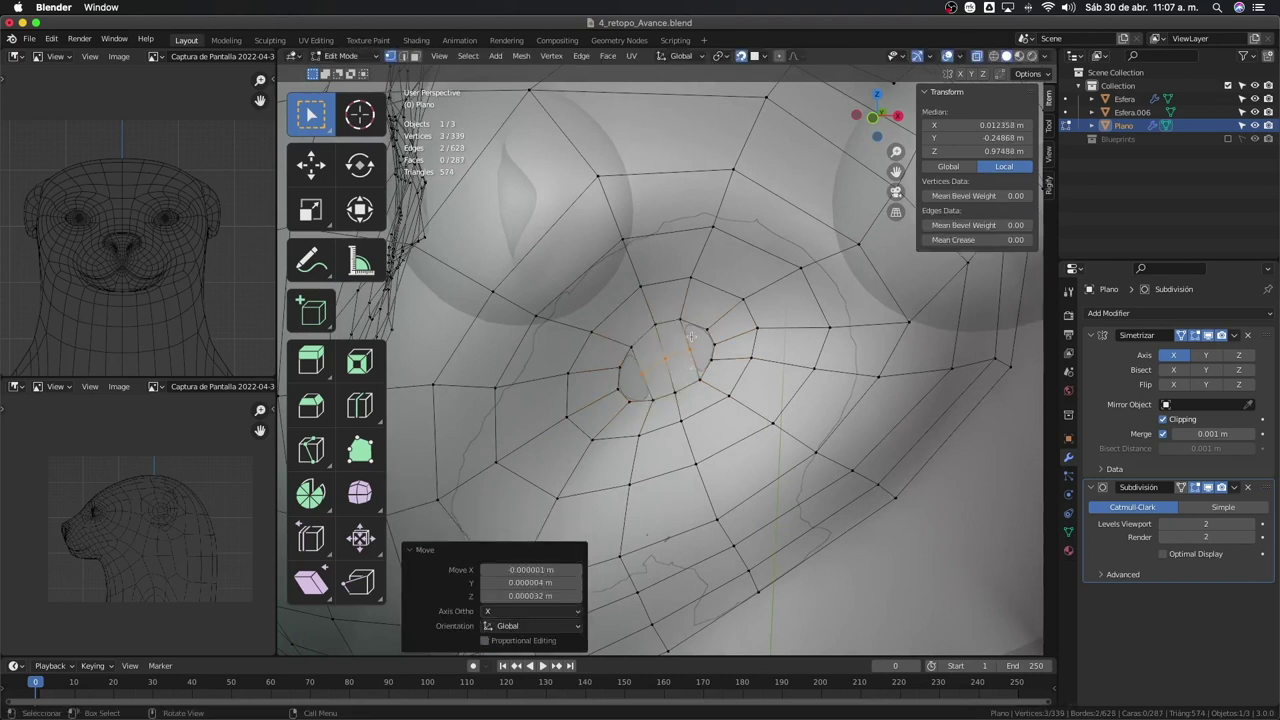
Join nostril vertices with J to fill the remaining gap with new faces
{"action": "left_click", "coordinate": [692, 326]}
{"action": "left_click", "coordinate": [698, 382], "text": "shift"}
{"action": "key", "text": "j"}
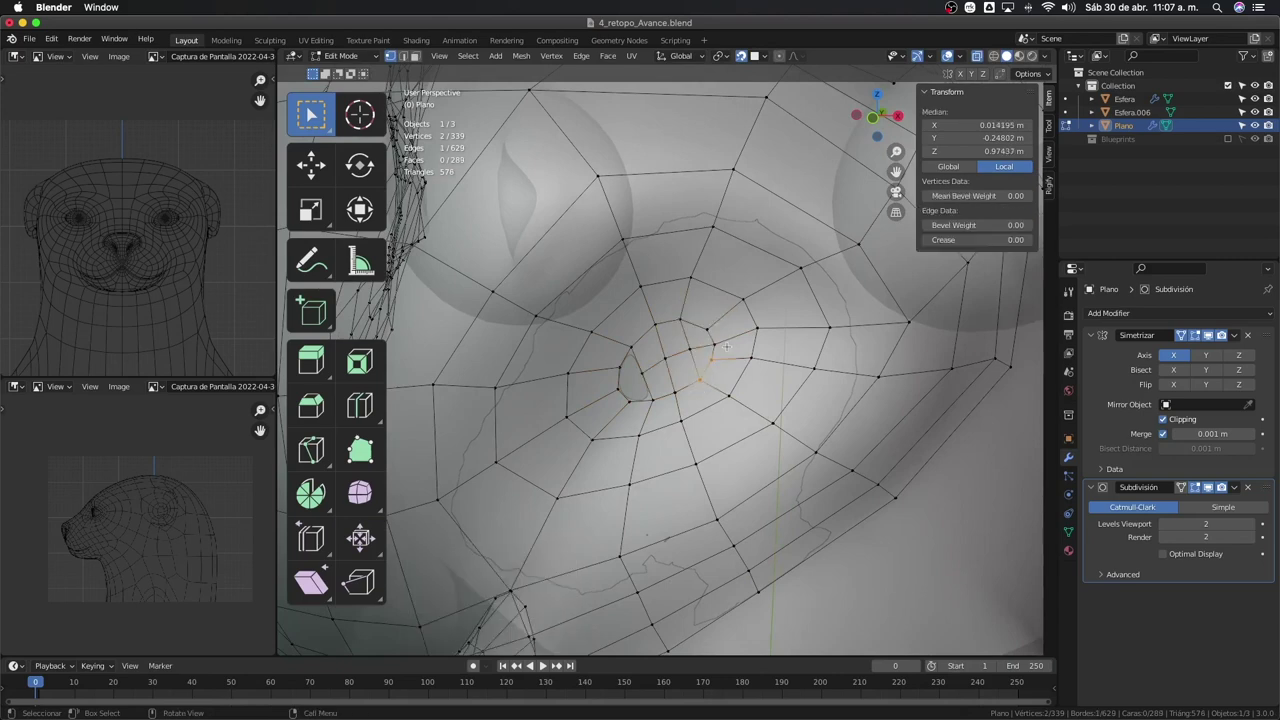
{"action": "left_click_drag", "start_coordinate": [720, 358], "coordinate": [723, 370]}
{"action": "left_click", "coordinate": [630, 347], "text": "shift"}
{"action": "key", "text": "j"}
{"action": "mouse_move", "coordinate": [630, 400]}
{"action": "middle_mouse_down"}
{"action": "mouse_move", "coordinate": [702, 399]}
{"action": "mouse_move", "coordinate": [800, 342]}
{"action": "mouse_move", "coordinate": [723, 397]}
{"action": "mouse_move", "coordinate": [735, 340]}
{"action": "middle_mouse_up"}
{"action": "scroll", "coordinate": [702, 399], "scroll_direction": "down", "scroll_amount": 5}
{"action": "left_click", "coordinate": [749, 288]}
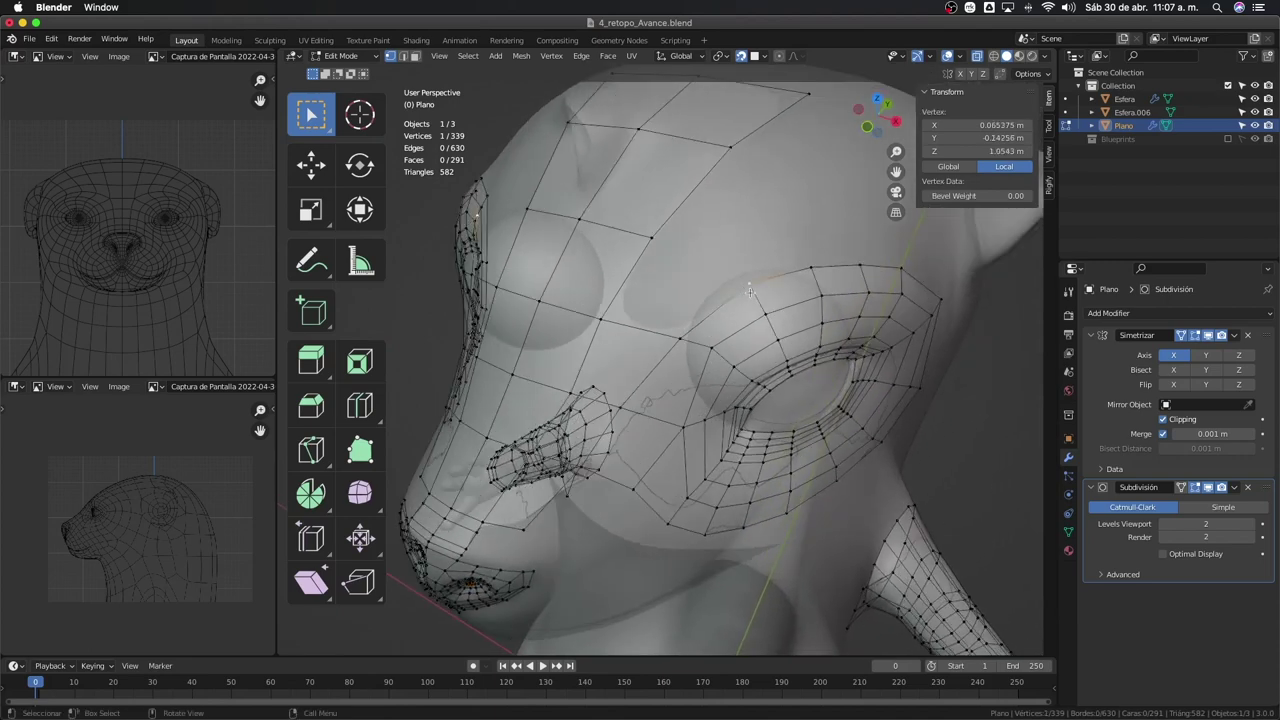
{"action": "mouse_move", "coordinate": [749, 288]}
{"action": "middle_mouse_down"}
{"action": "mouse_move", "coordinate": [764, 265]}
{"action": "mouse_move", "coordinate": [604, 394]}
{"action": "mouse_move", "coordinate": [654, 346]}
{"action": "mouse_move", "coordinate": [640, 311]}
{"action": "mouse_move", "coordinate": [652, 290]}
{"action": "middle_mouse_up"}
Select the edge beside the muzzle in edge mode, toggling X-ray briefly
{"action": "key", "text": "2"}
{"action": "left_click", "coordinate": [658, 291]}
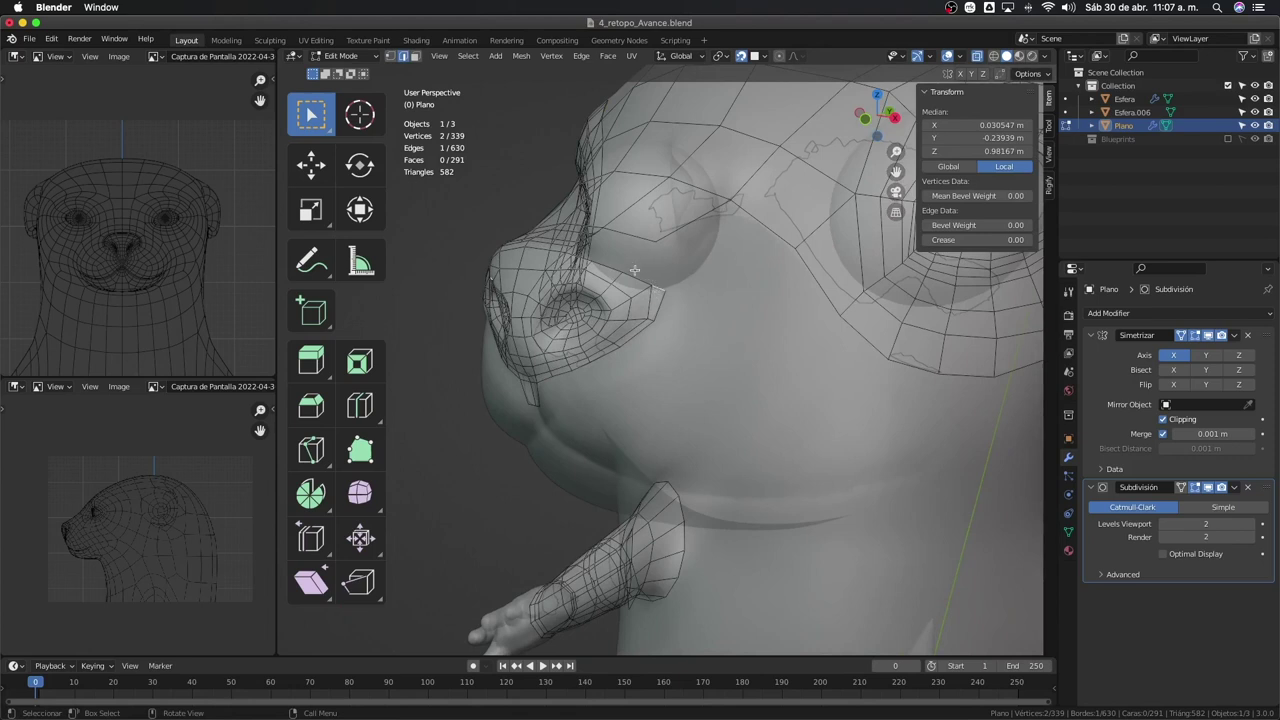
{"action": "middle_click_drag", "start_coordinate": [676, 320], "coordinate": [790, 258]}
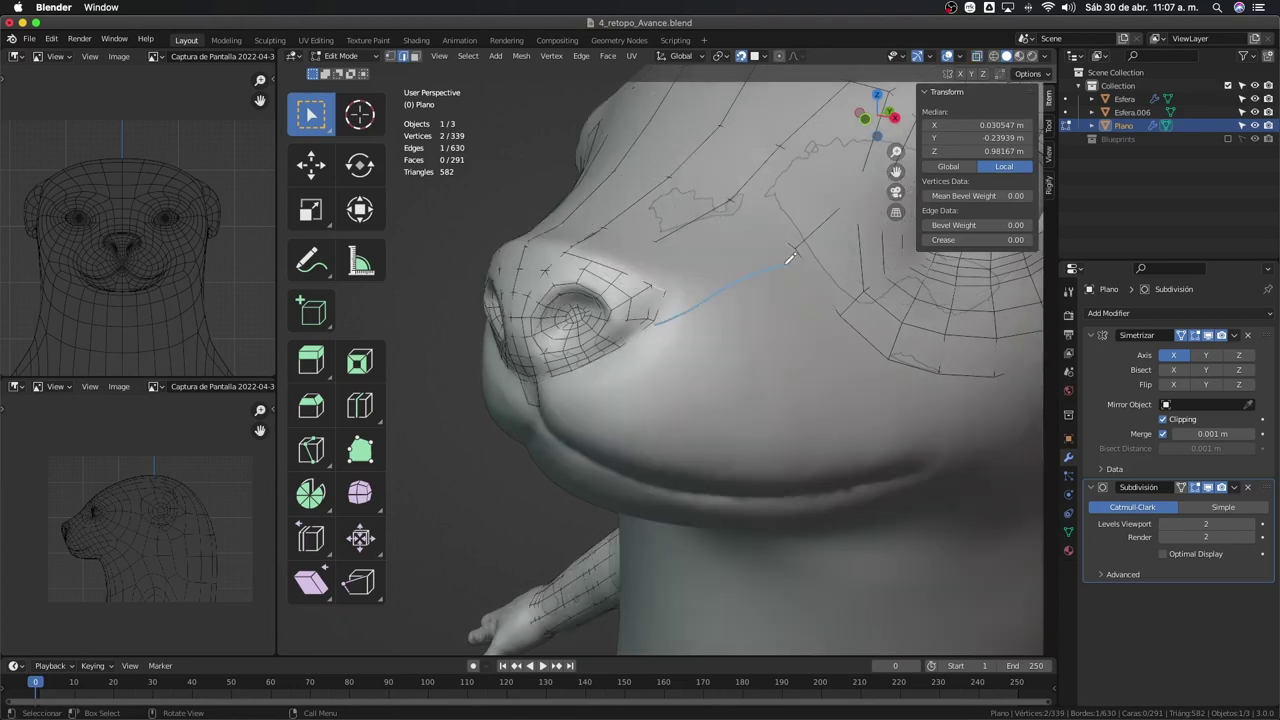
{"action": "key", "text": "alt+z"}
{"action": "key", "text": "alt+z"}
{"action": "scroll", "coordinate": [649, 325], "scroll_direction": "up", "scroll_amount": 3}
{"action": "key", "text": "alt+z"}
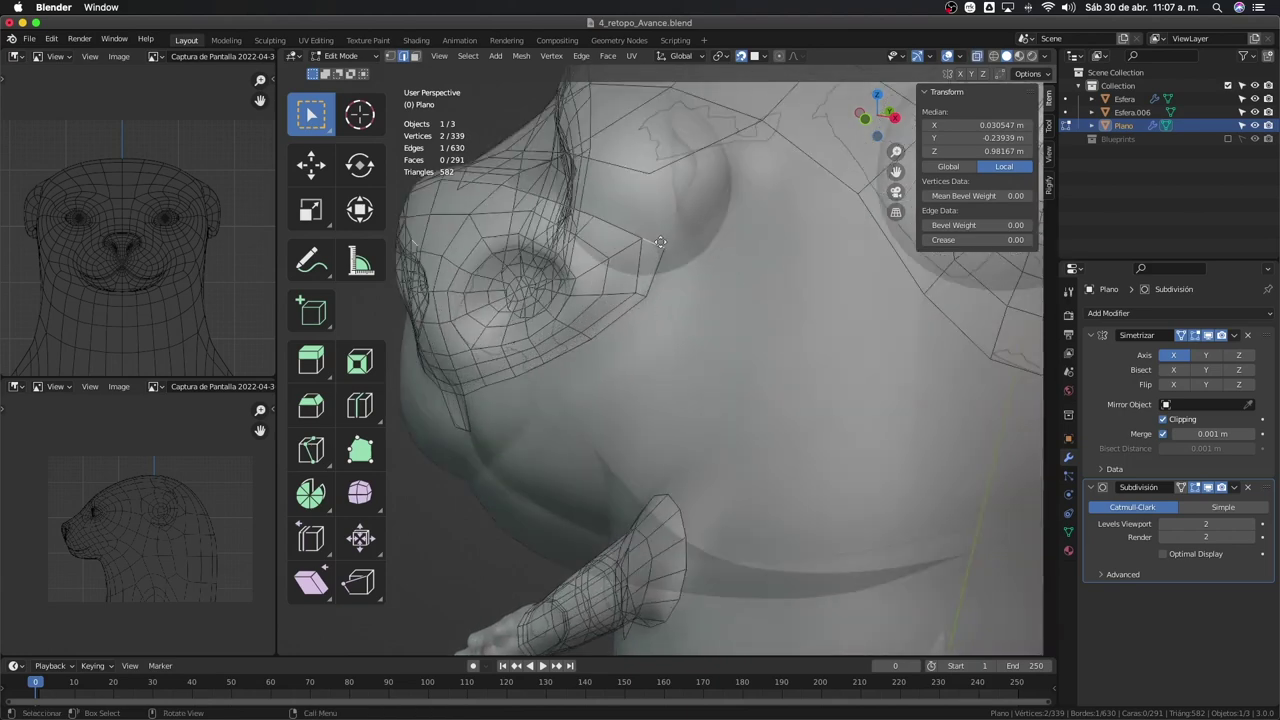
Rip the muzzle-side vertex away, undoing an extra extrude and a 43.5° rotation
{"action": "key", "text": "v"}
{"action": "right_click", "coordinate": [690, 263]}
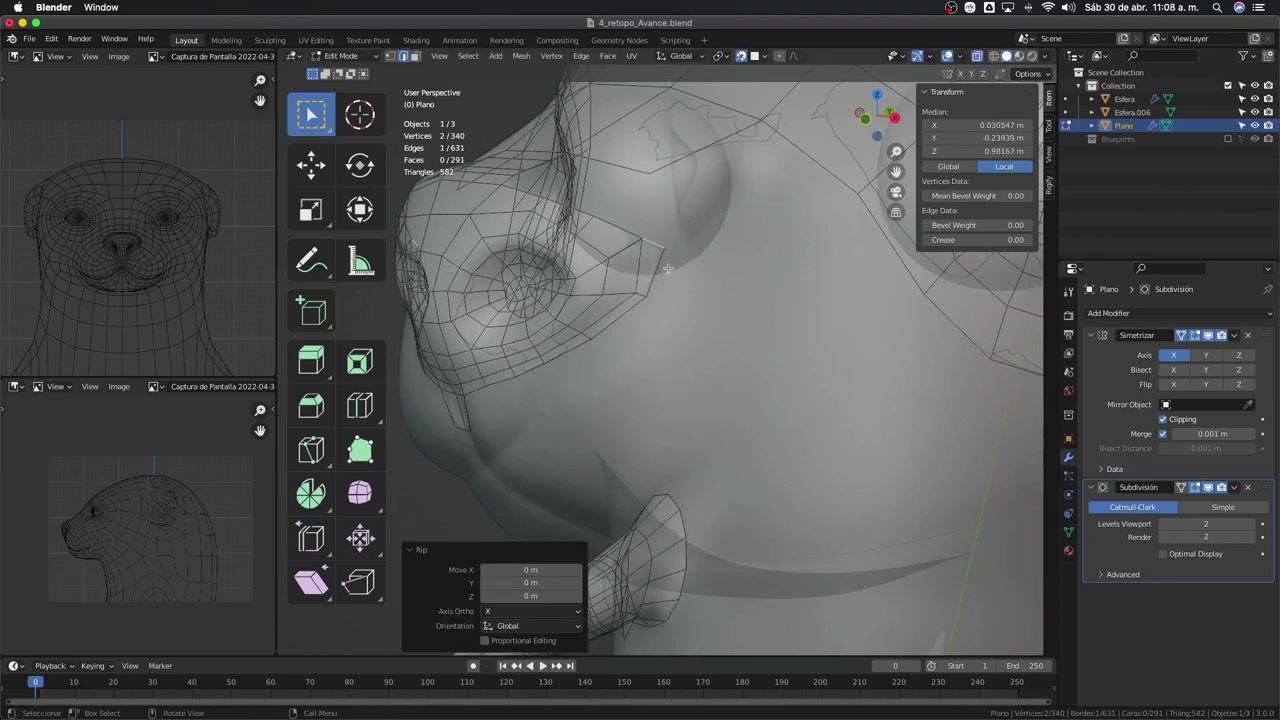
{"action": "key", "text": "v"}
{"action": "left_click", "coordinate": [765, 290]}
{"action": "key", "text": "e"}
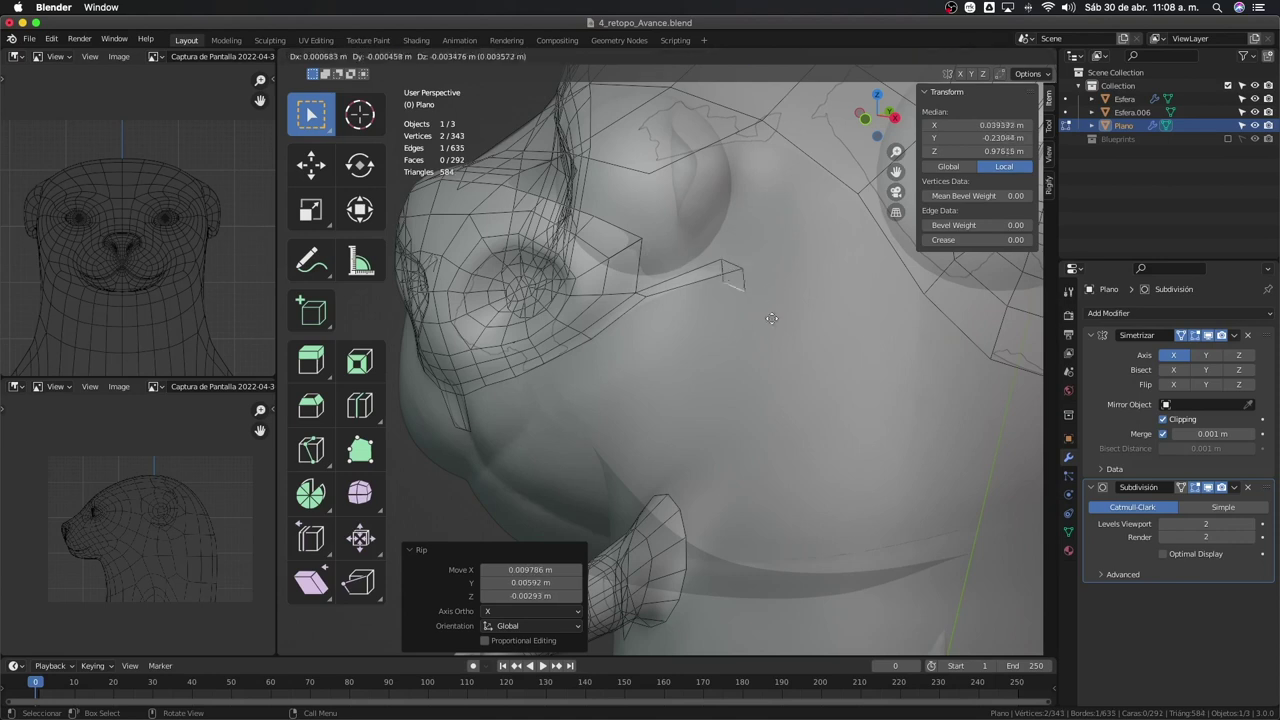
{"action": "key", "text": "Escape"}
{"action": "key", "text": "ctrl+z"}
{"action": "key", "text": "r"}
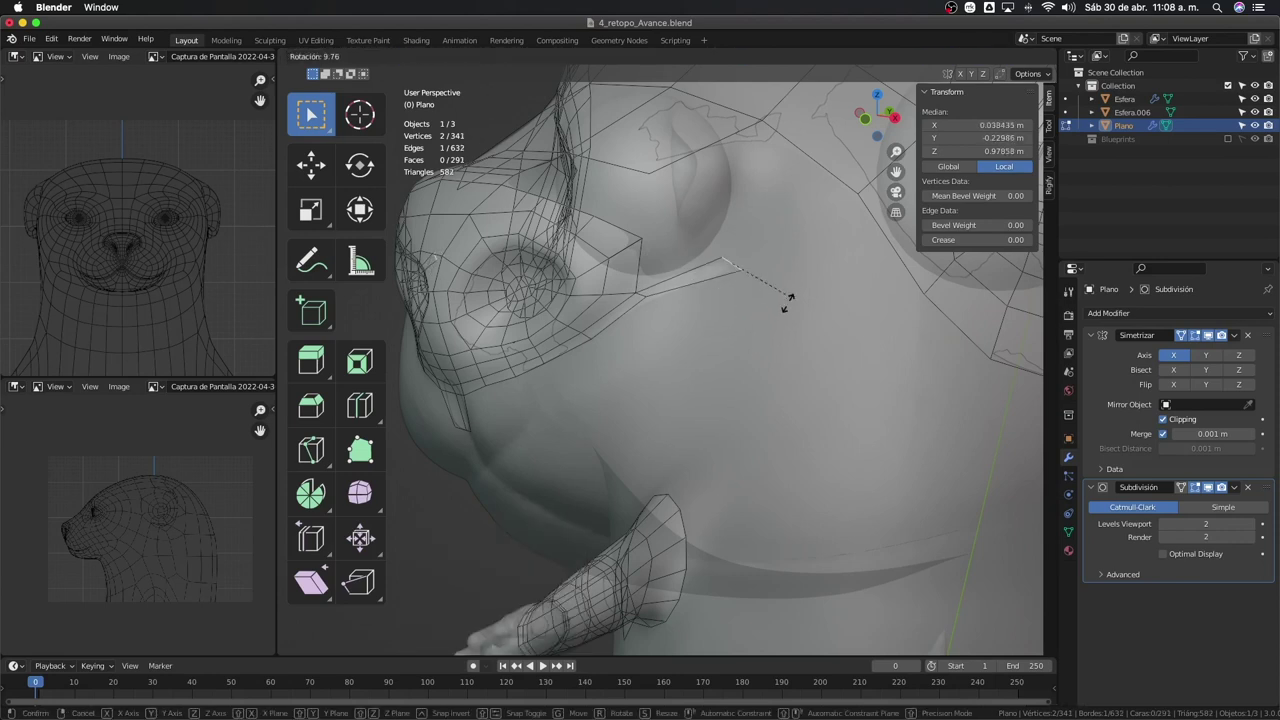
{"action": "left_click", "coordinate": [765, 333]}
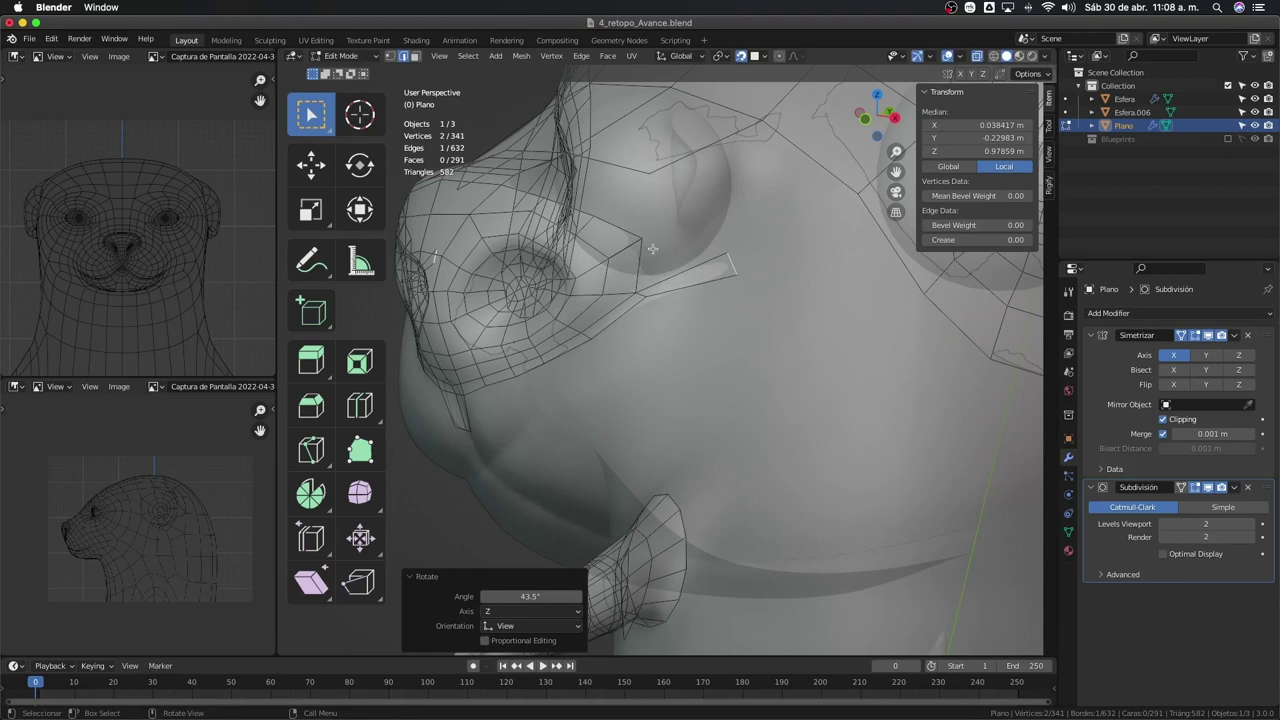
{"action": "key", "text": "ctrl+z"}
Move the loose vertex onto its neighbour and merge by distance to remove the duplicate
{"action": "key", "text": "1"}
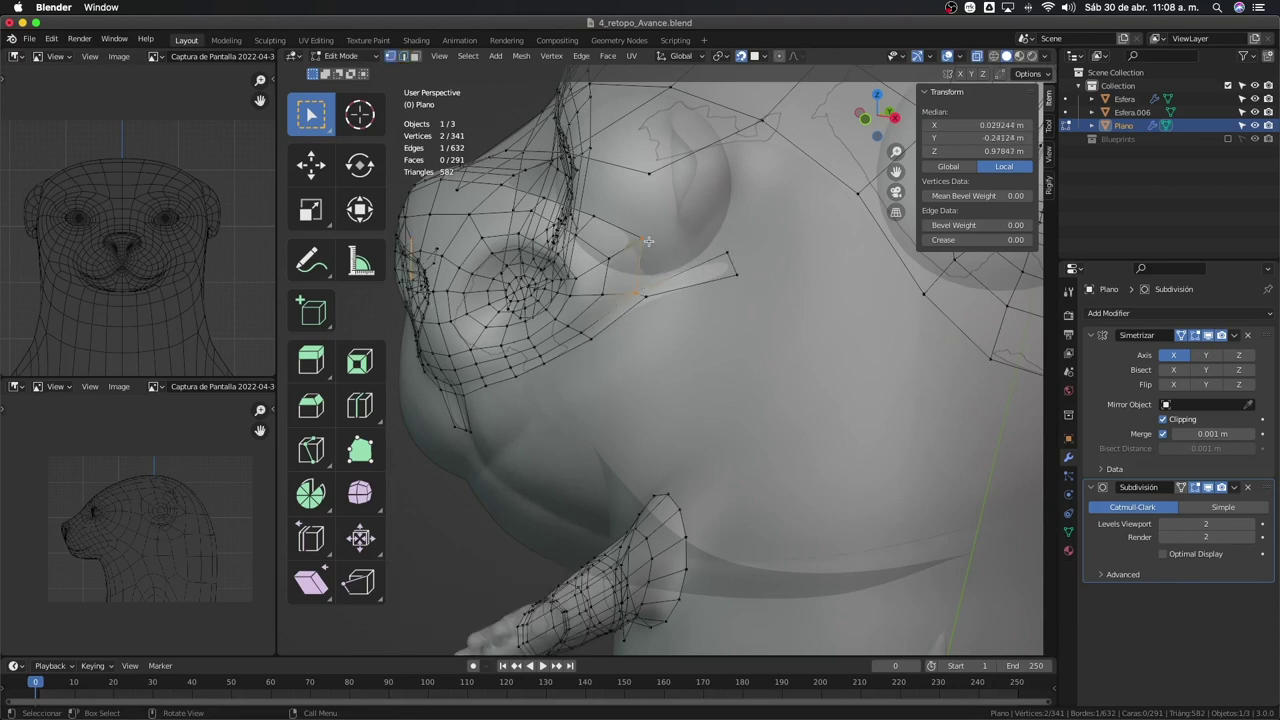
{"action": "left_click", "coordinate": [648, 244]}
{"action": "key", "text": "g"}
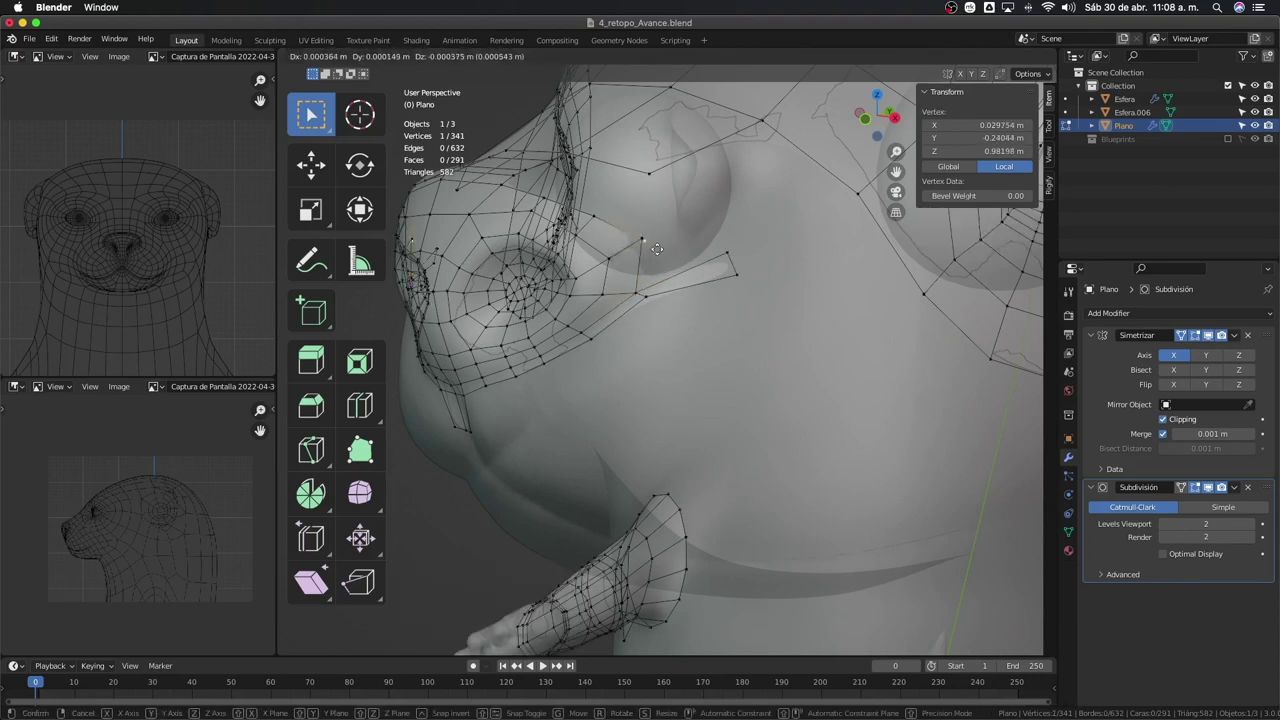
{"action": "left_click", "coordinate": [643, 233]}
{"action": "left_click", "coordinate": [646, 245], "text": "shift"}
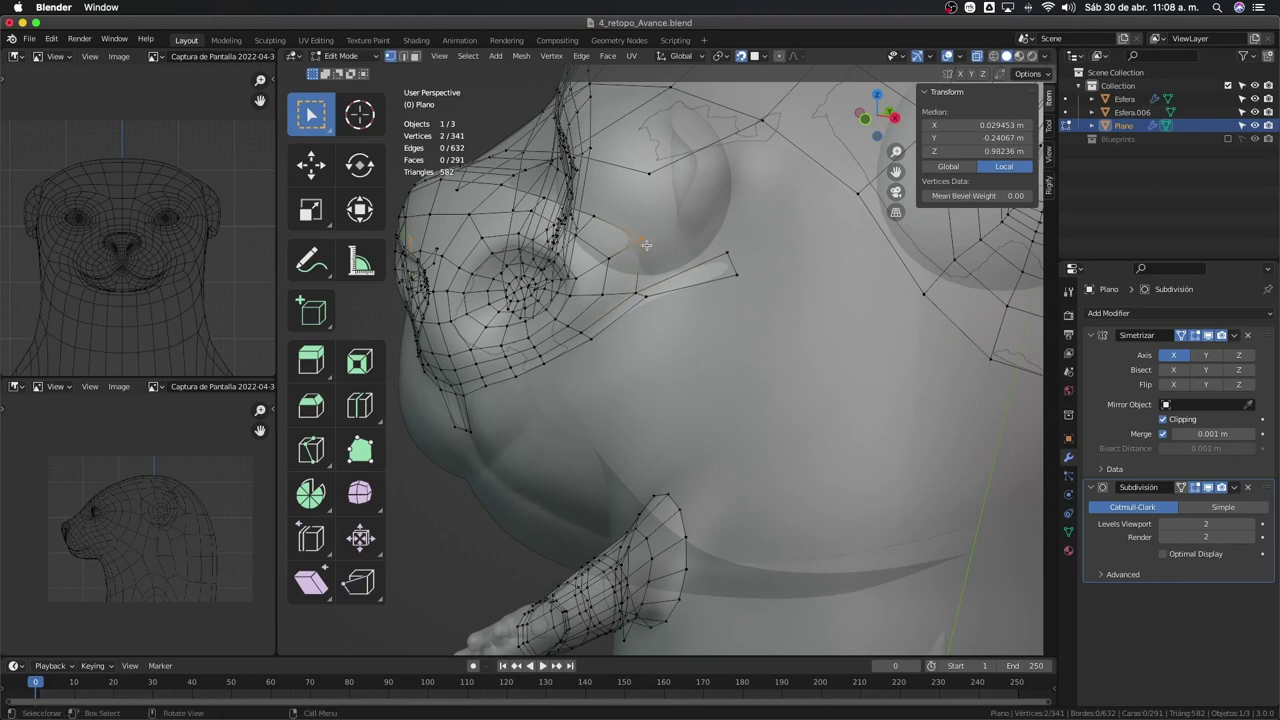
{"action": "key", "text": "a"}
{"action": "key", "text": "m"}
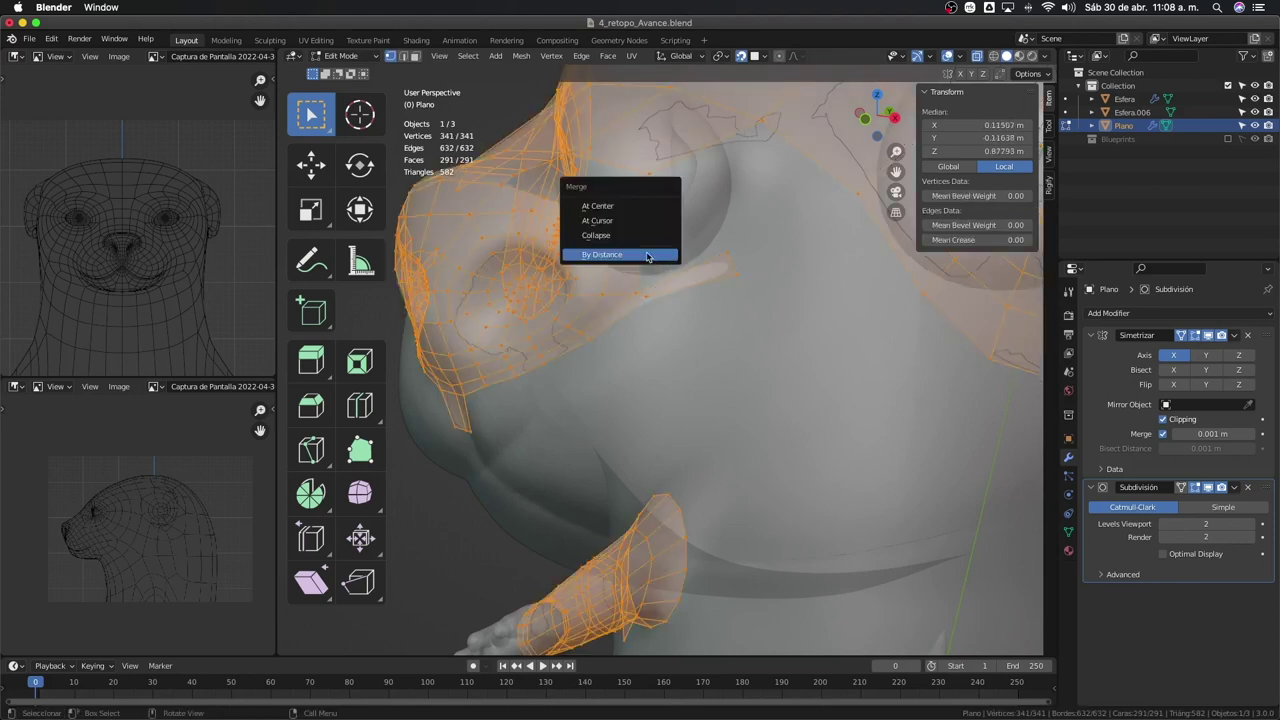
{"action": "left_click", "coordinate": [646, 255]}
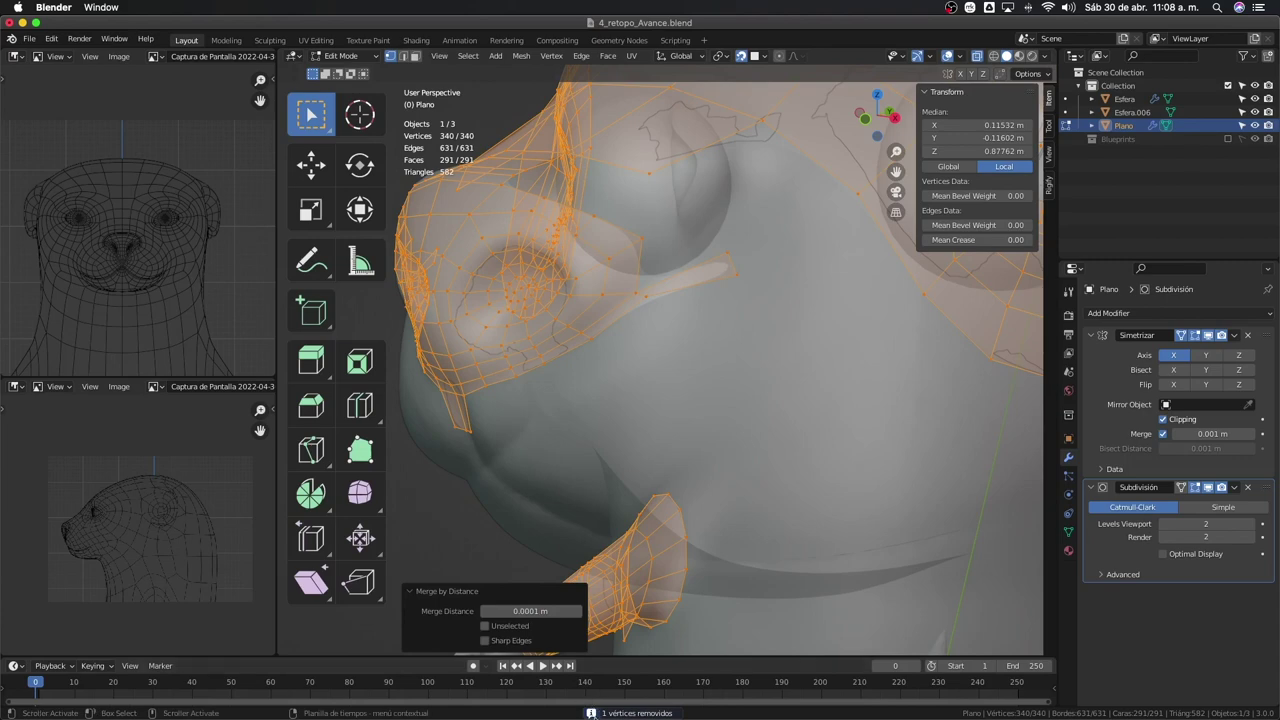
Delete two stray vertices and nudge the eye-corner vertex slightly
{"action": "left_click", "coordinate": [714, 280]}
{"action": "mouse_move", "coordinate": [714, 280]}
{"action": "middle_mouse_down"}
{"action": "mouse_move", "coordinate": [721, 341]}
{"action": "mouse_move", "coordinate": [700, 295]}
{"action": "mouse_move", "coordinate": [710, 310]}
{"action": "mouse_move", "coordinate": [608, 363]}
{"action": "mouse_move", "coordinate": [796, 266]}
{"action": "mouse_move", "coordinate": [800, 248]}
{"action": "middle_mouse_up"}
{"action": "left_click", "coordinate": [722, 322], "text": "shift"}
{"action": "key", "text": "x"}
{"action": "left_click", "coordinate": [723, 320]}
{"action": "left_click", "coordinate": [801, 244]}
{"action": "left_click_drag", "start_coordinate": [801, 244], "coordinate": [798, 247]}
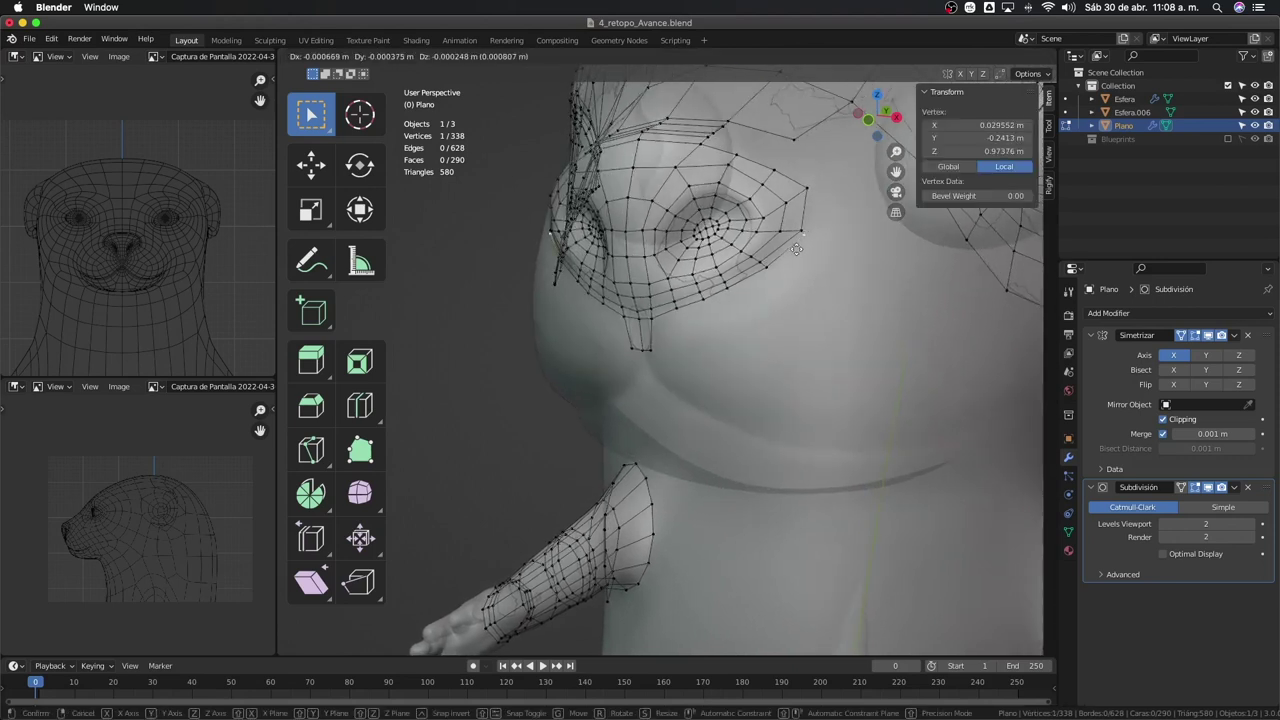
Add a loop cut across the strip below the eye
{"action": "key", "text": "ctrl+r"}
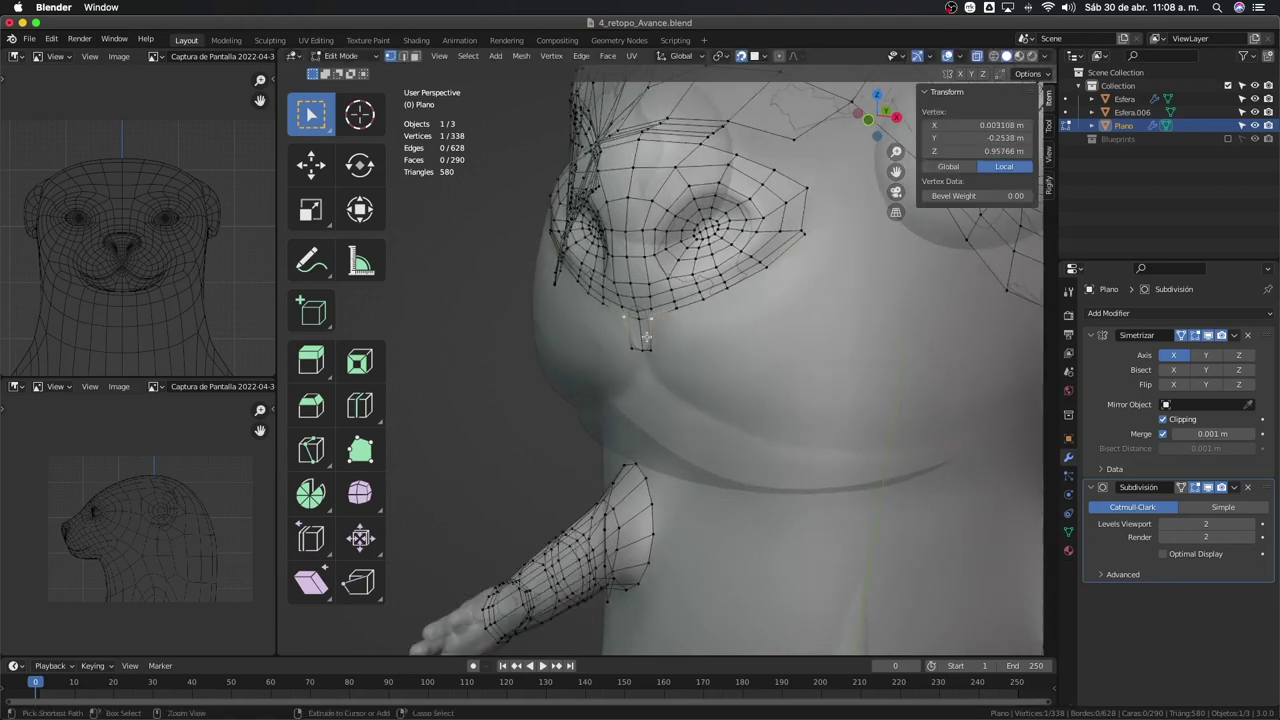
{"action": "left_click", "coordinate": [648, 331]}
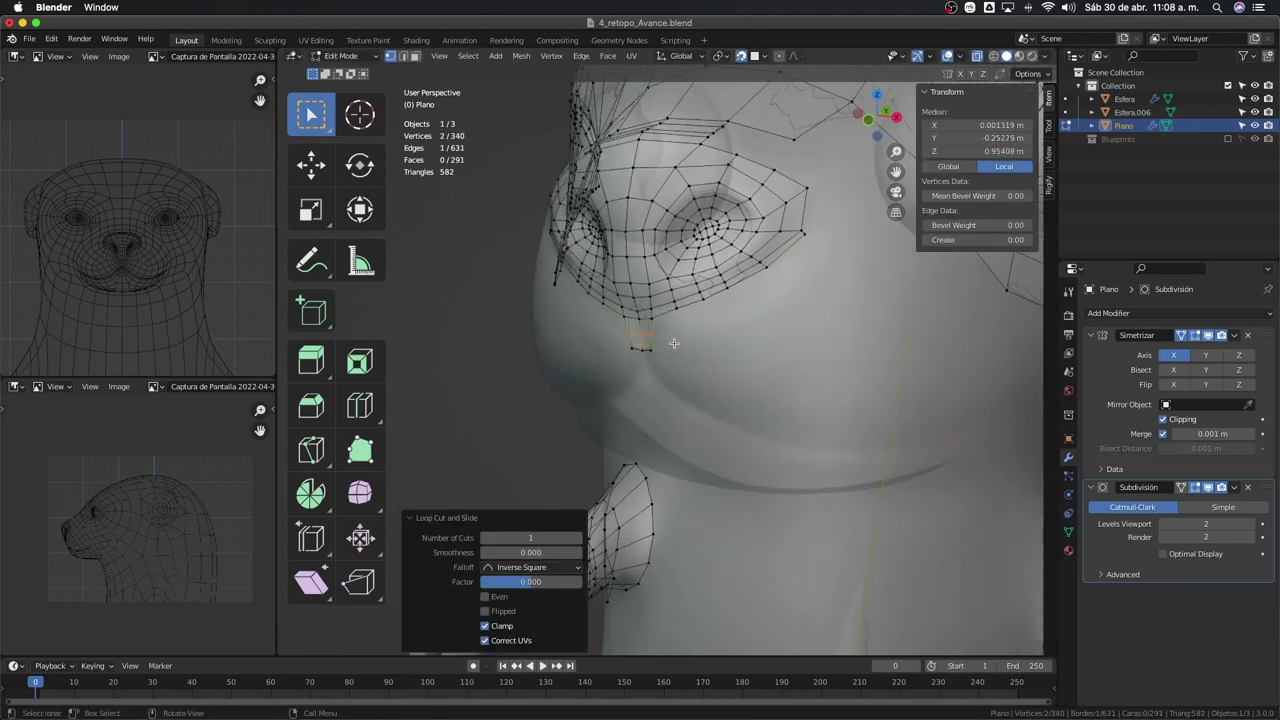
{"action": "left_click", "coordinate": [775, 343]}
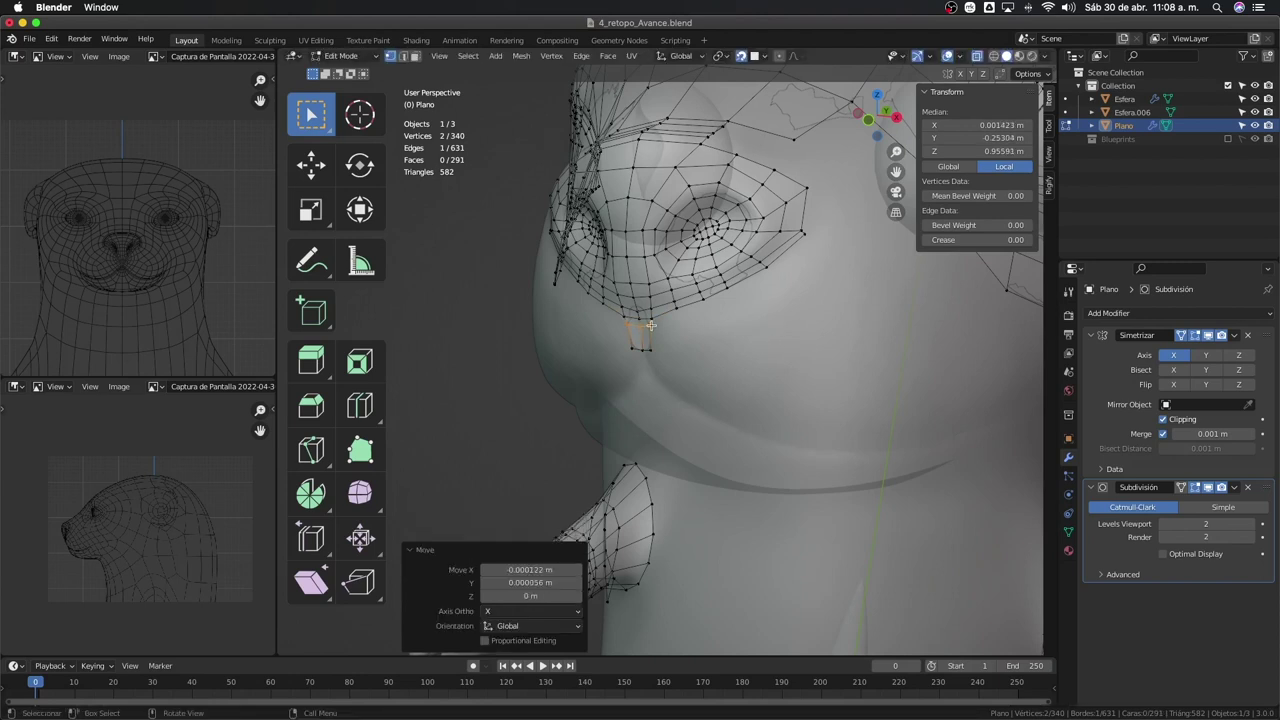
Extrude the eye patch's lower rim vertices into a new row of faces
{"action": "left_click", "coordinate": [652, 320]}
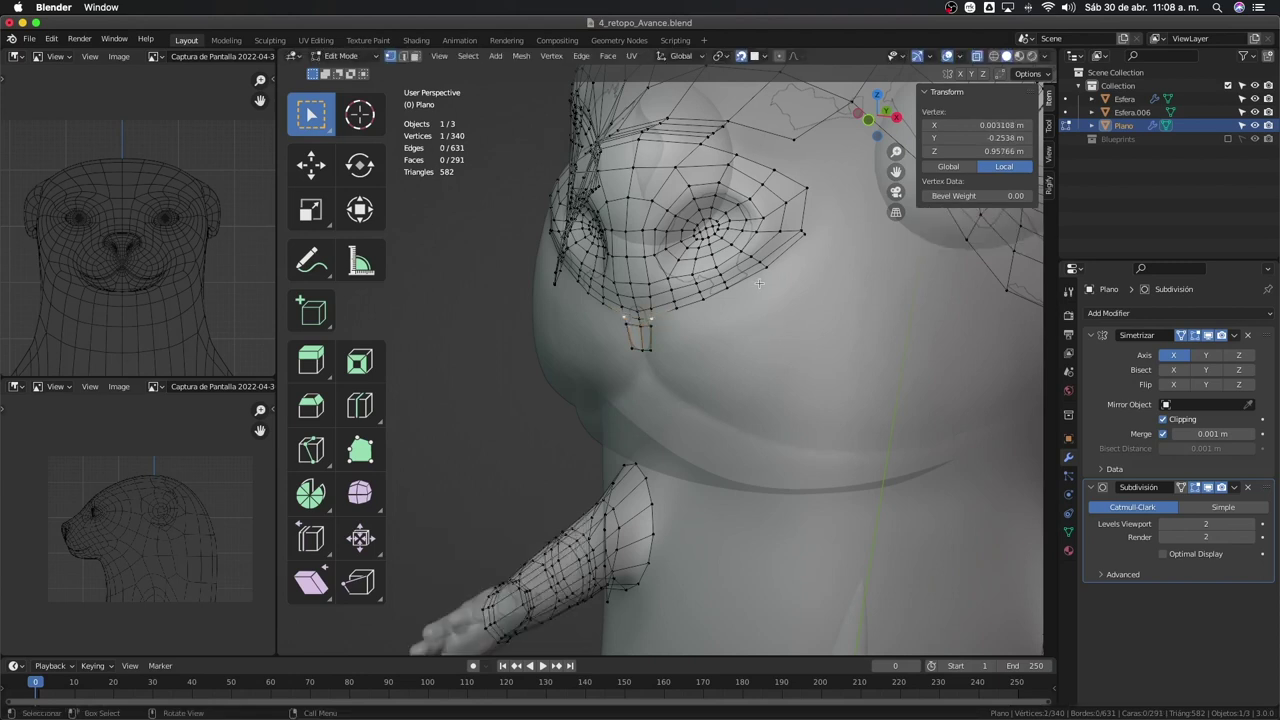
{"action": "left_click", "coordinate": [803, 236], "text": "ctrl"}
{"action": "key", "text": "e"}
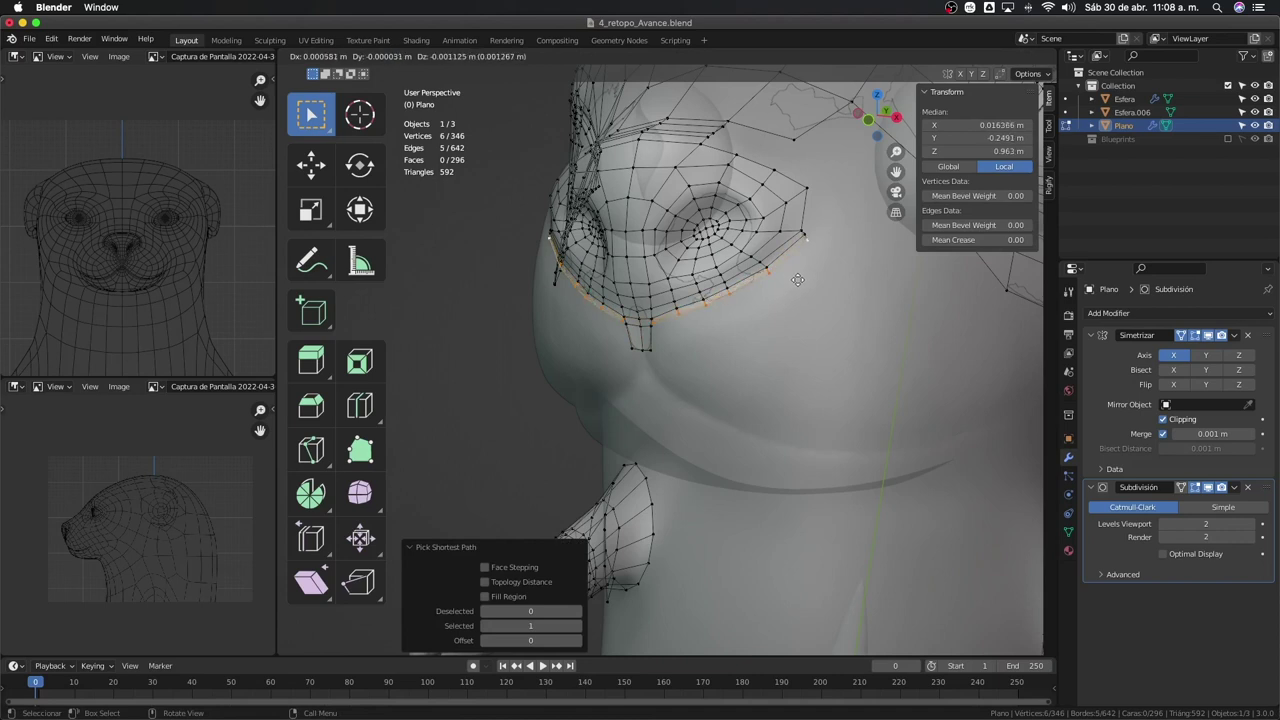
{"action": "left_click", "coordinate": [797, 279]}
{"action": "middle_click_drag", "start_coordinate": [797, 279], "coordinate": [764, 272]}
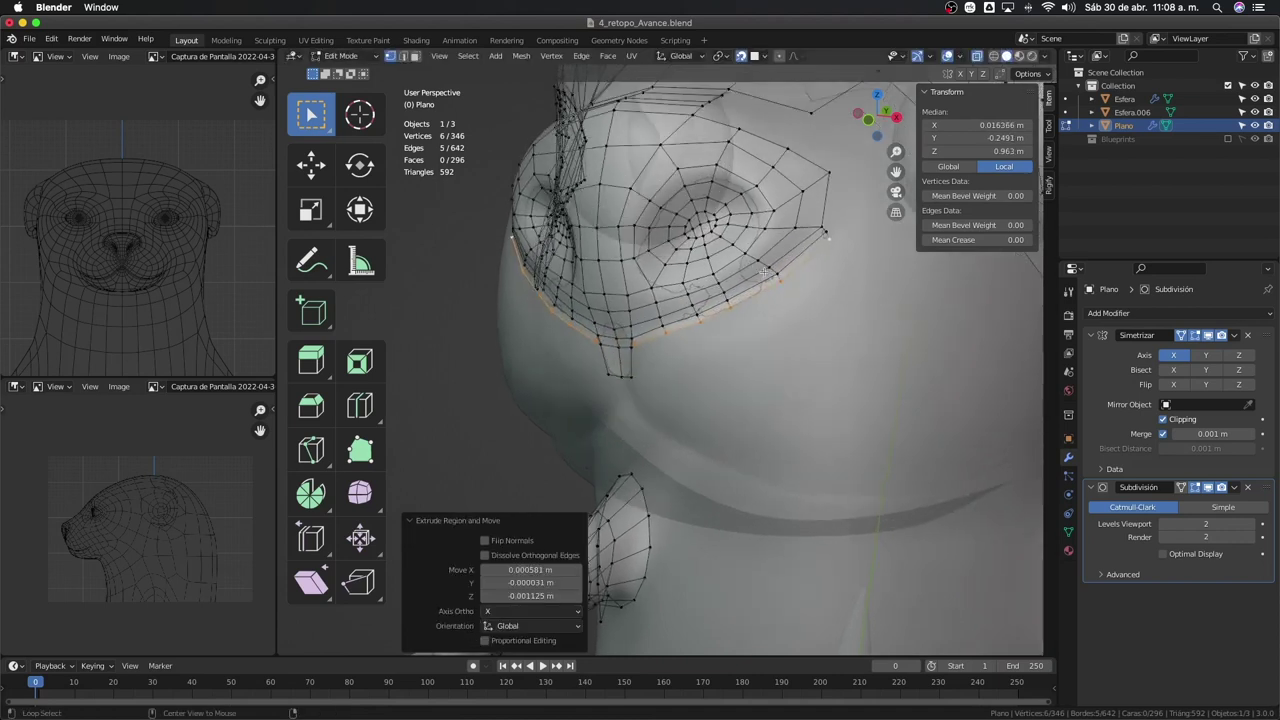
Edge-slide the new rim row to 0.5, halfway between the existing loops
{"action": "left_click", "coordinate": [631, 340]}
{"action": "left_click", "coordinate": [630, 325], "text": "ctrl"}
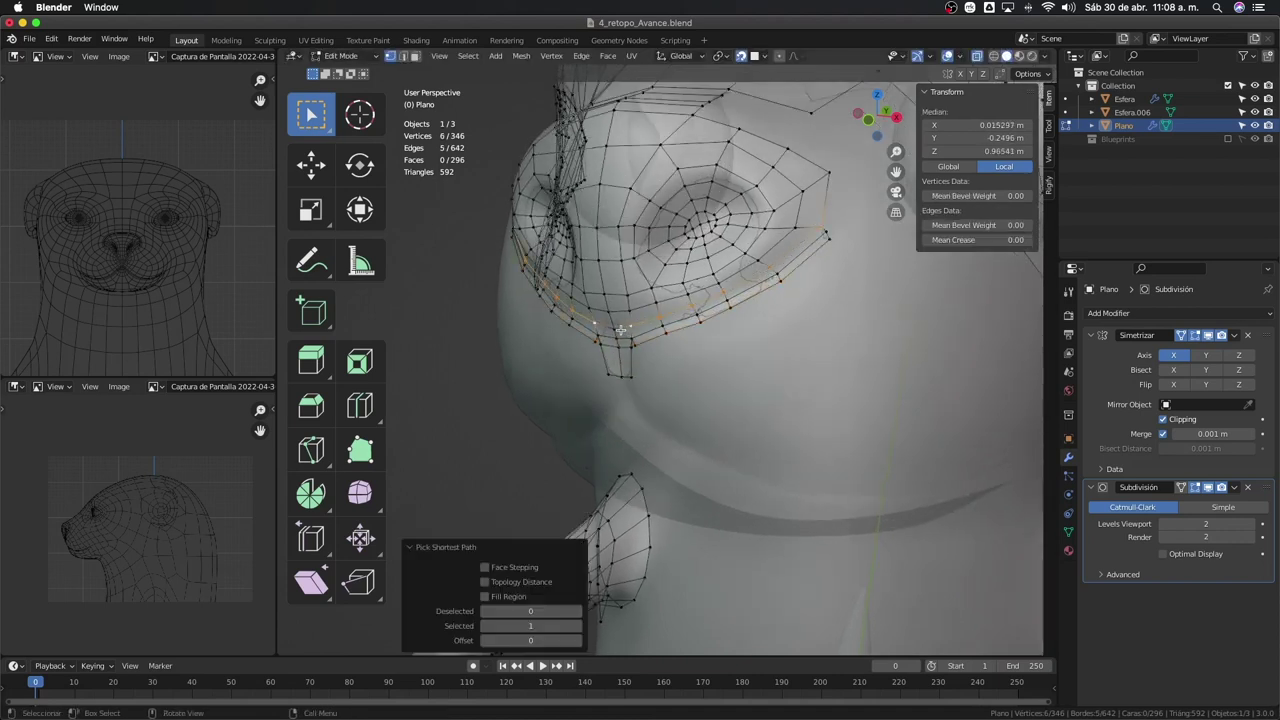
{"action": "left_click", "coordinate": [617, 332], "text": "shift"}
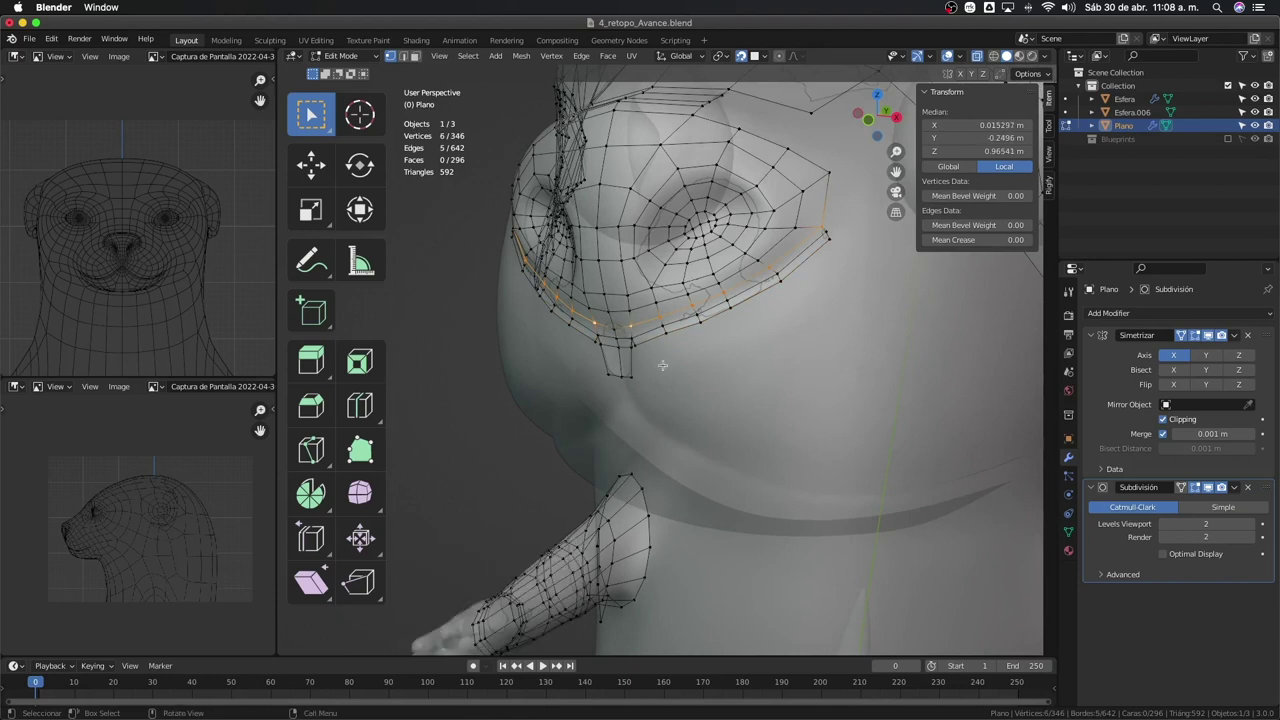
{"action": "key", "text": "g"}
{"action": "key", "text": "g"}
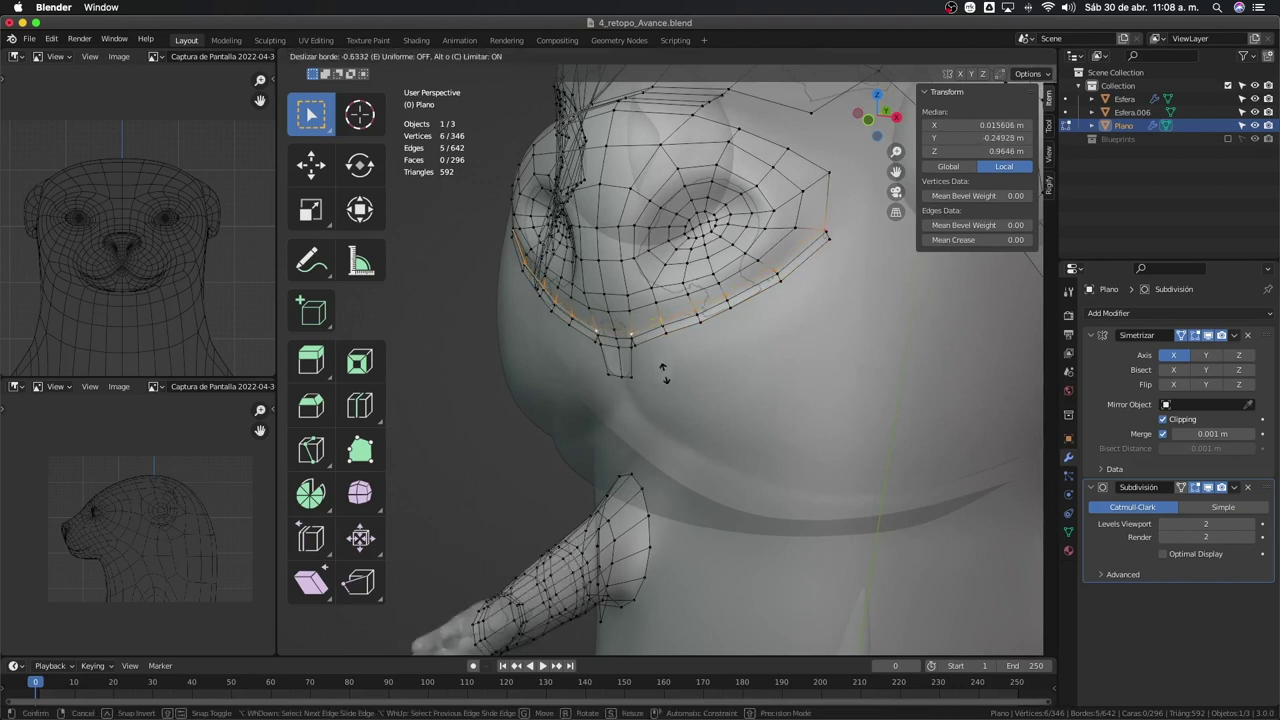
{"action": "left_click", "coordinate": [664, 370]}
{"action": "left_click", "coordinate": [828, 254]}
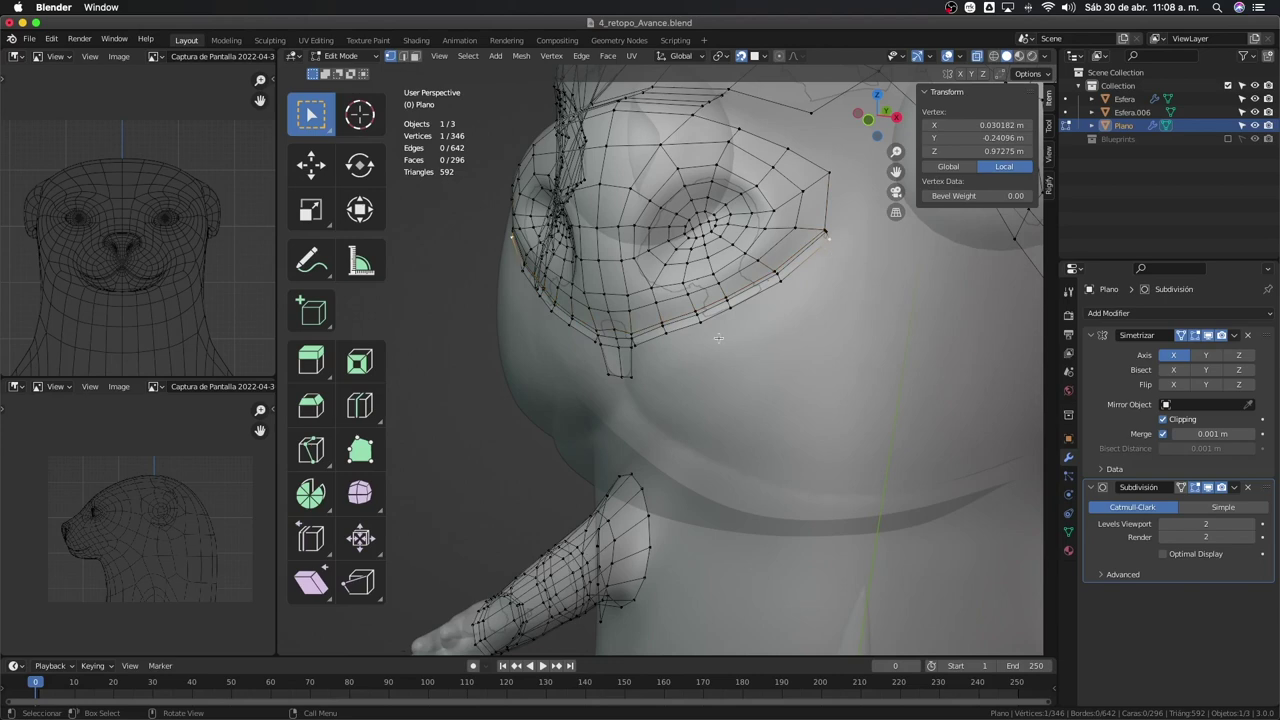
{"action": "left_click", "coordinate": [644, 351], "text": "ctrl"}
{"action": "key", "text": "g"}
{"action": "key", "text": "g"}
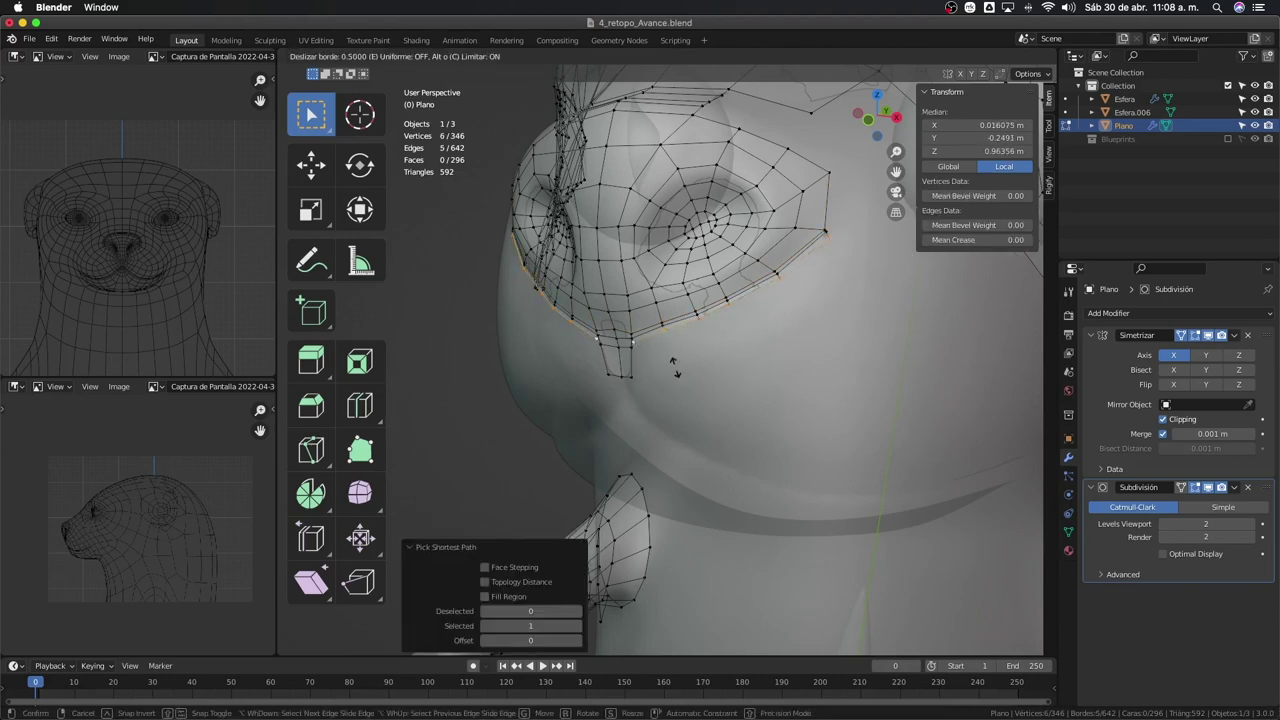
{"action": "left_click", "coordinate": [674, 367]}
{"action": "mouse_move", "coordinate": [802, 272]}
{"action": "middle_mouse_down"}
{"action": "mouse_move", "coordinate": [722, 311]}
{"action": "mouse_move", "coordinate": [707, 341]}
{"action": "mouse_move", "coordinate": [682, 350]}
{"action": "middle_mouse_up"}
{"action": "scroll", "coordinate": [707, 341], "scroll_direction": "up", "scroll_amount": 3}
Merge the two tip vertices below the eye ring At Last, then check the eye area
{"action": "left_click", "coordinate": [670, 333], "text": "shift"}
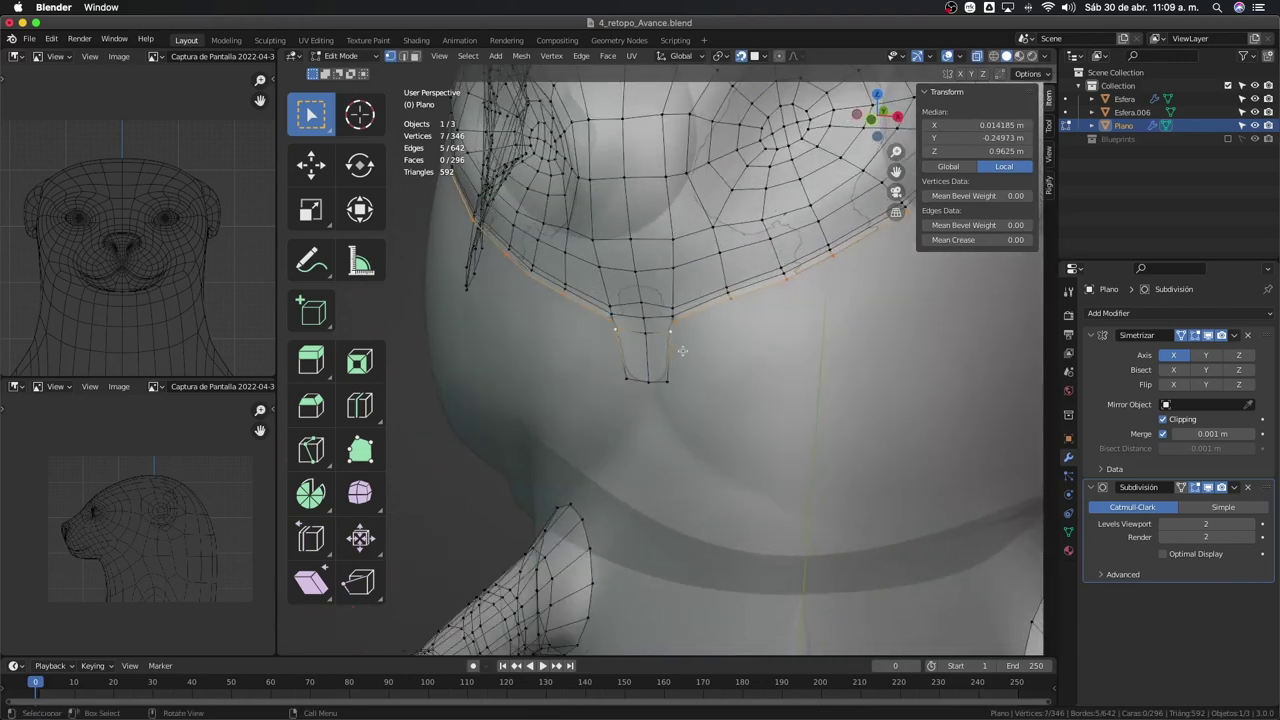
{"action": "key", "text": "m"}
{"action": "left_click", "coordinate": [683, 352]}
{"action": "key", "text": "m"}
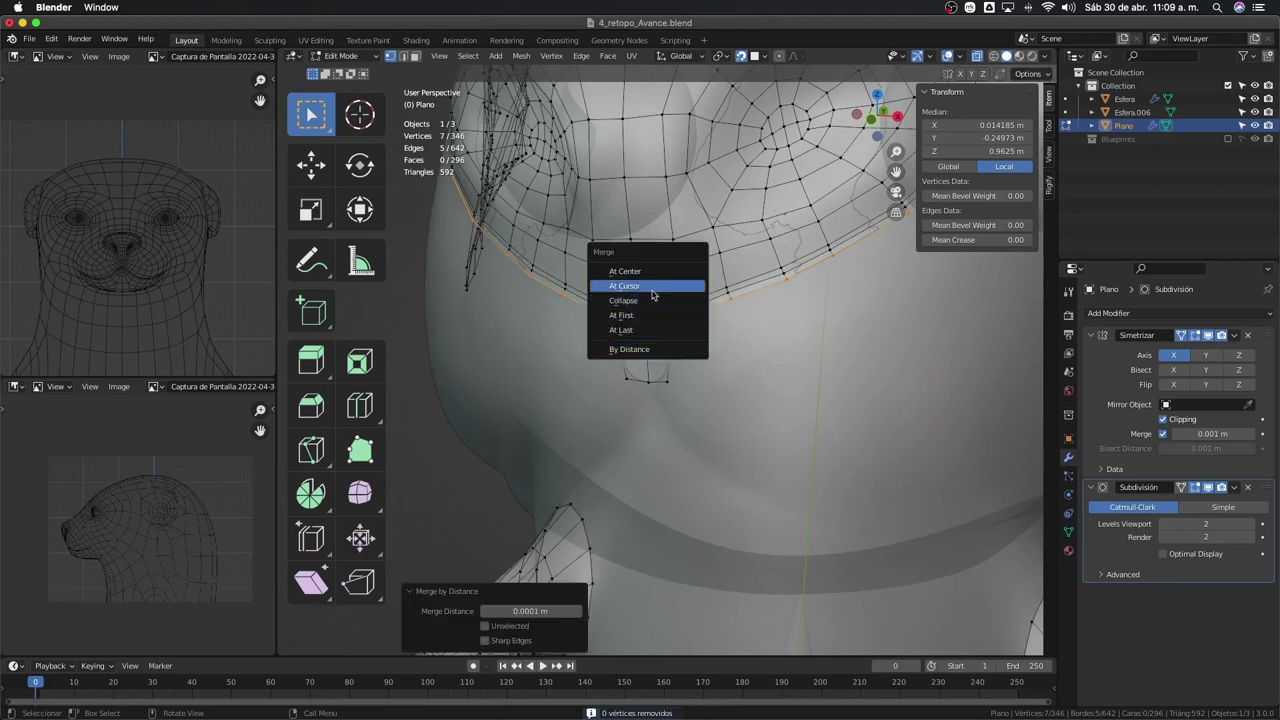
{"action": "left_click", "coordinate": [645, 330]}
{"action": "middle_click_drag", "start_coordinate": [668, 338], "coordinate": [670, 330]}
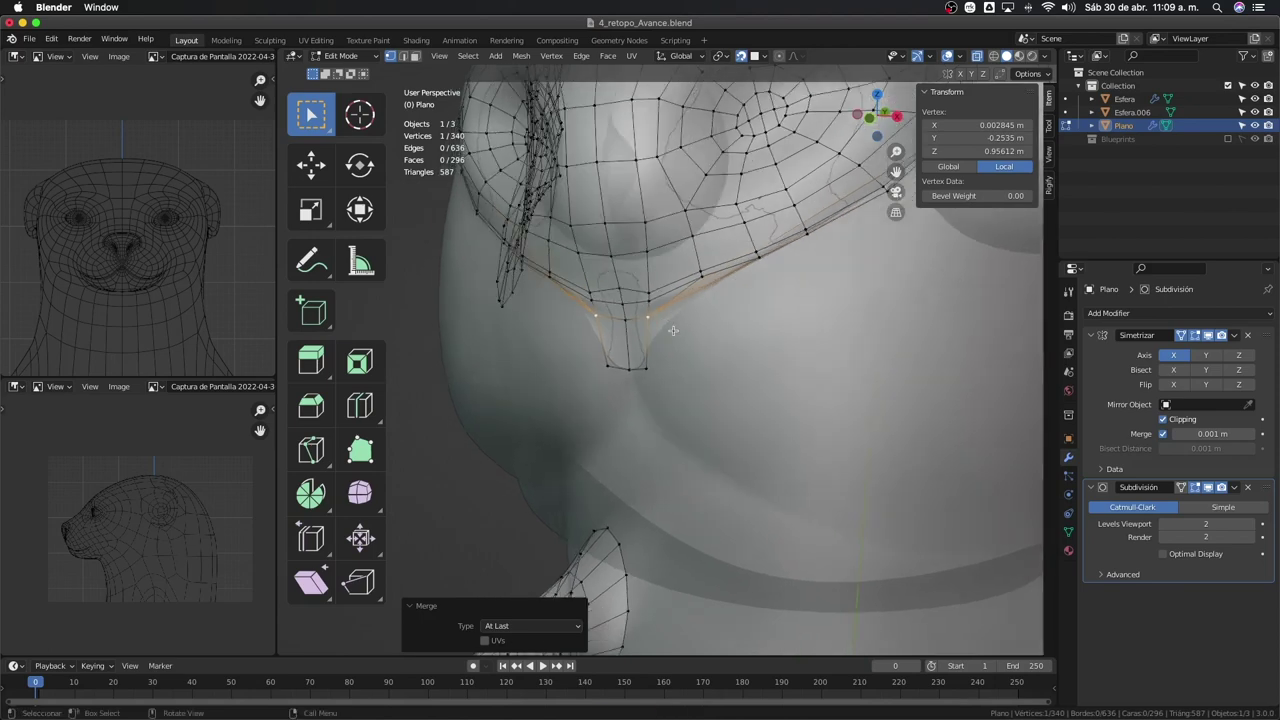
{"action": "key", "text": "ctrl+z"}
{"action": "key", "text": "ctrl+z"}
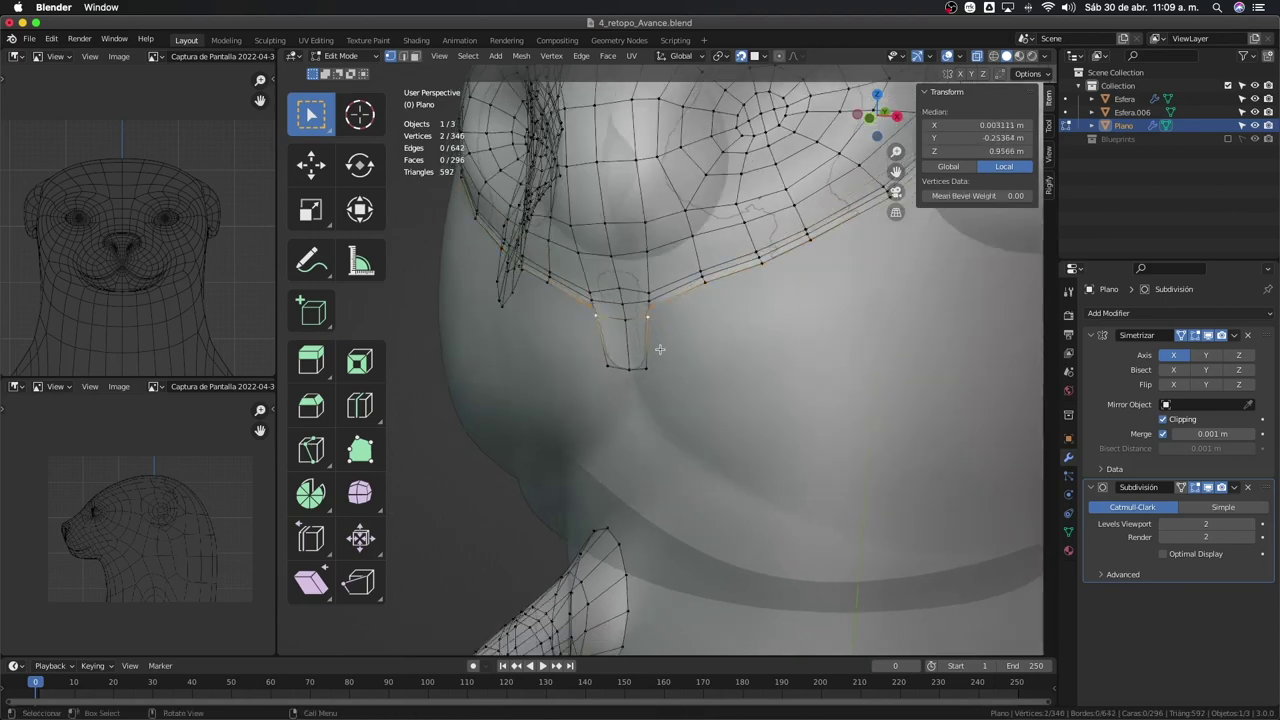
{"action": "key", "text": "m"}
{"action": "left_click", "coordinate": [659, 348]}
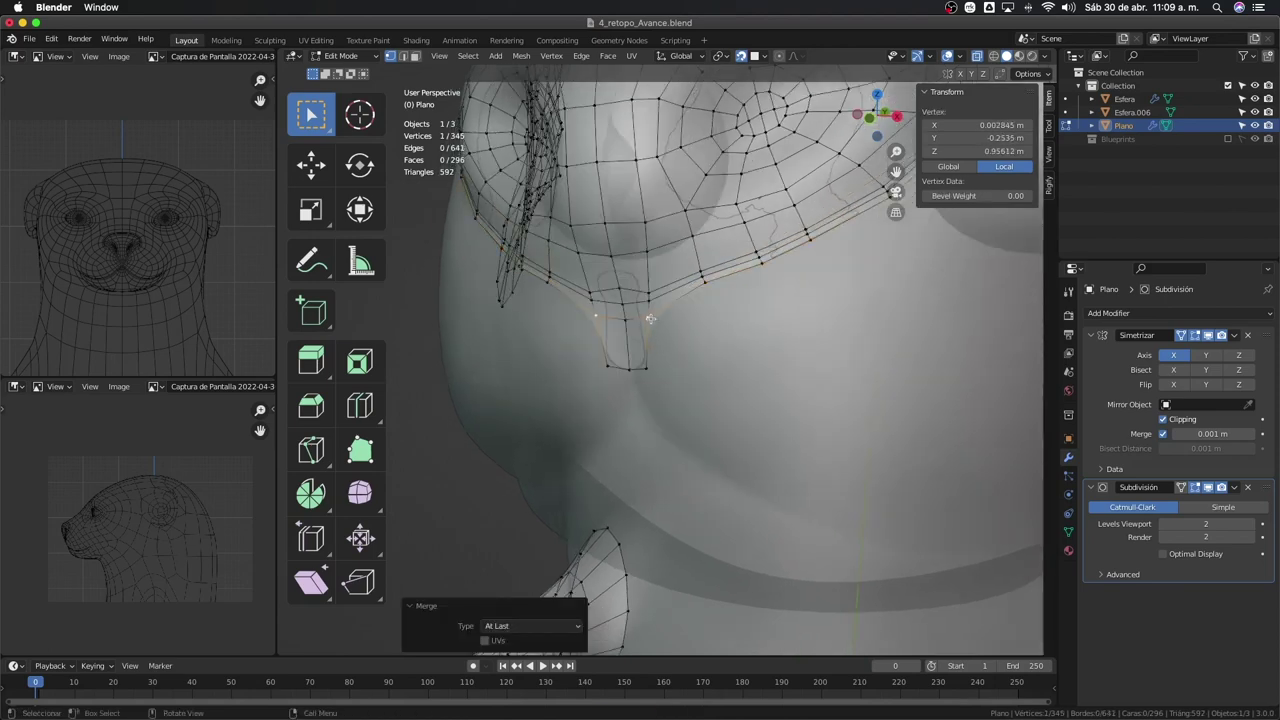
{"action": "mouse_move", "coordinate": [660, 340]}
{"action": "middle_mouse_down"}
{"action": "mouse_move", "coordinate": [829, 287]}
{"action": "mouse_move", "coordinate": [824, 262]}
{"action": "middle_mouse_up"}
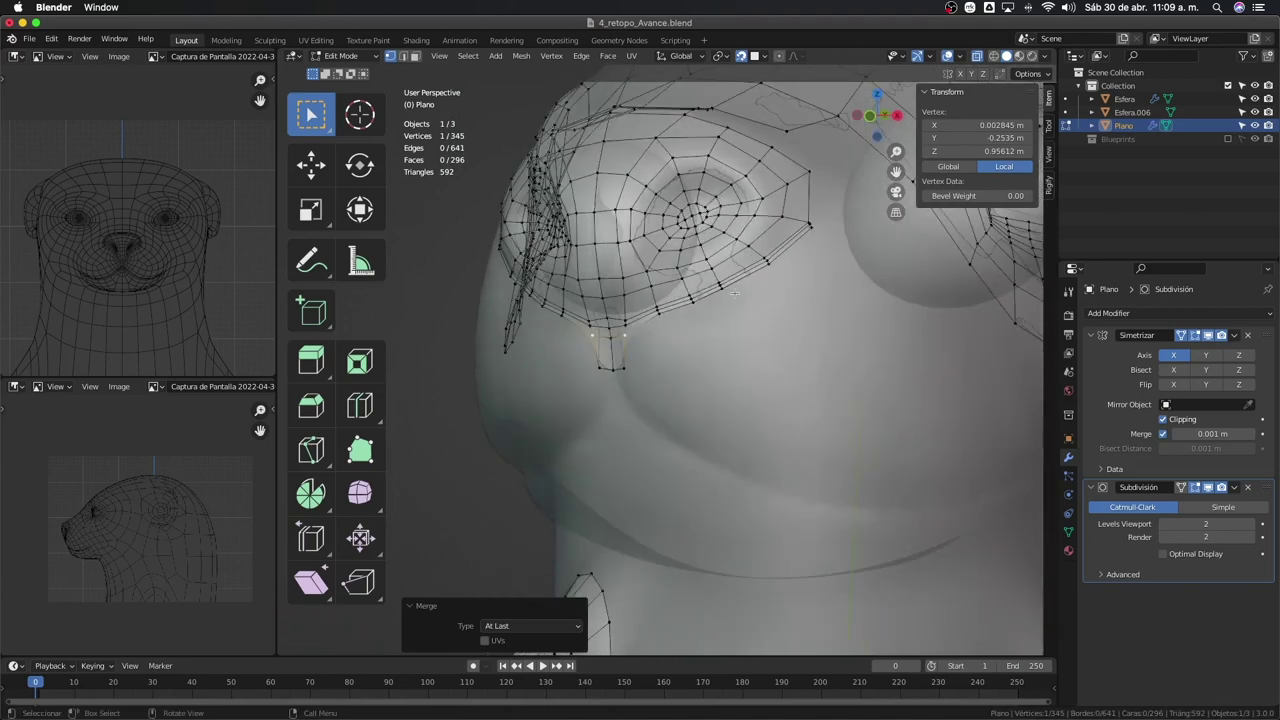
{"action": "middle_click_drag", "start_coordinate": [630, 324], "coordinate": [632, 326]}
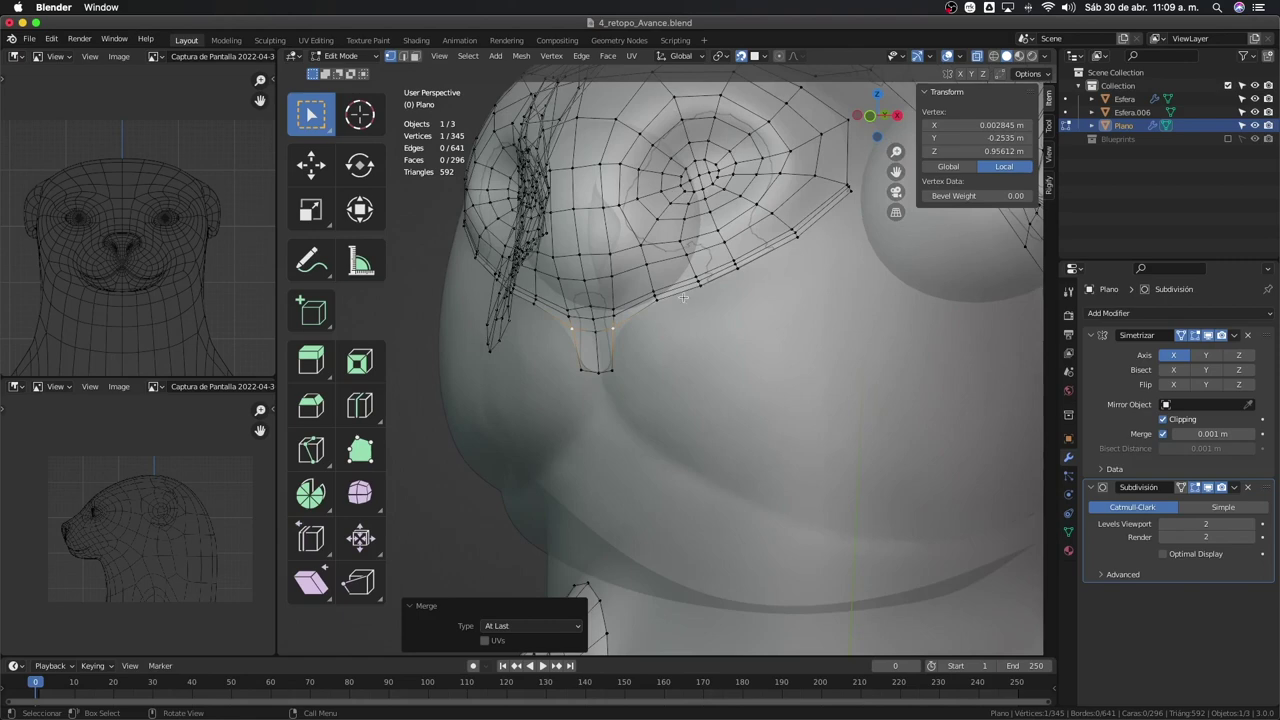
{"action": "mouse_move", "coordinate": [713, 278]}
{"action": "middle_mouse_down"}
{"action": "mouse_move", "coordinate": [849, 307]}
{"action": "mouse_move", "coordinate": [870, 260]}
{"action": "mouse_move", "coordinate": [727, 323]}
{"action": "middle_mouse_up"}
Extrude two rows of faces from the three border vertices beside the eye toward the cheek
{"action": "left_click", "coordinate": [712, 326]}
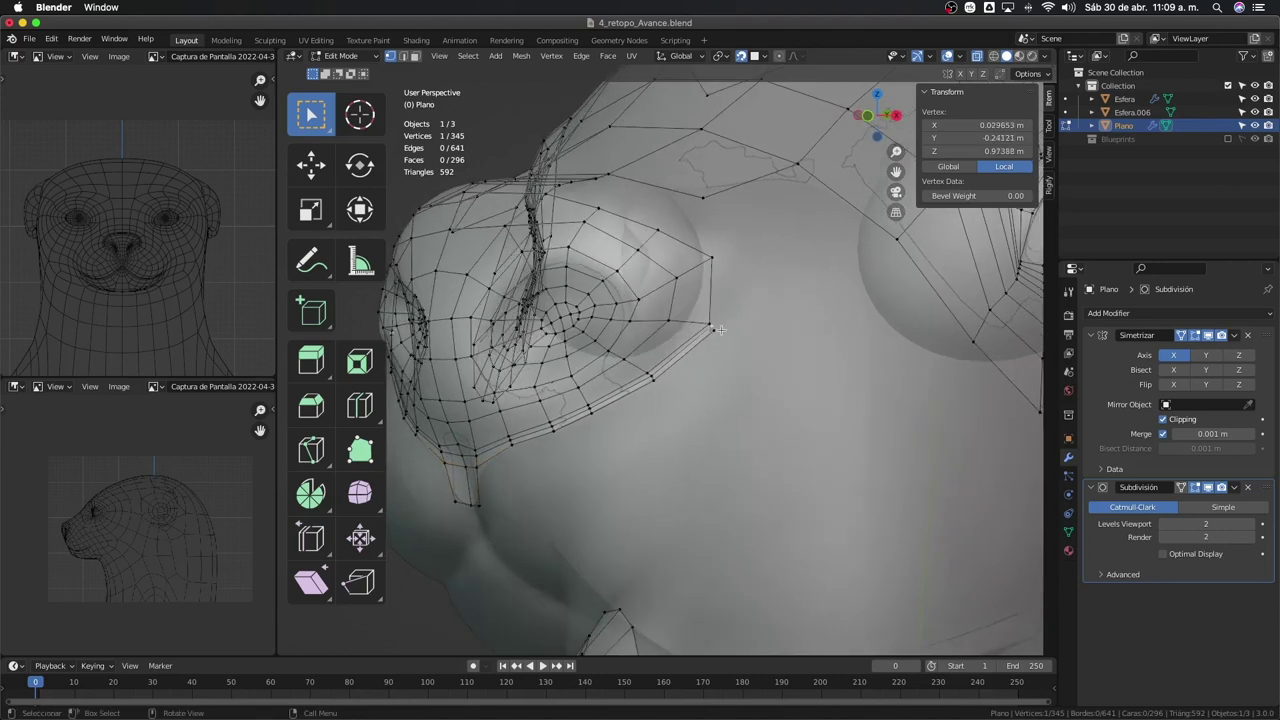
{"action": "left_click", "coordinate": [712, 332], "text": "shift"}
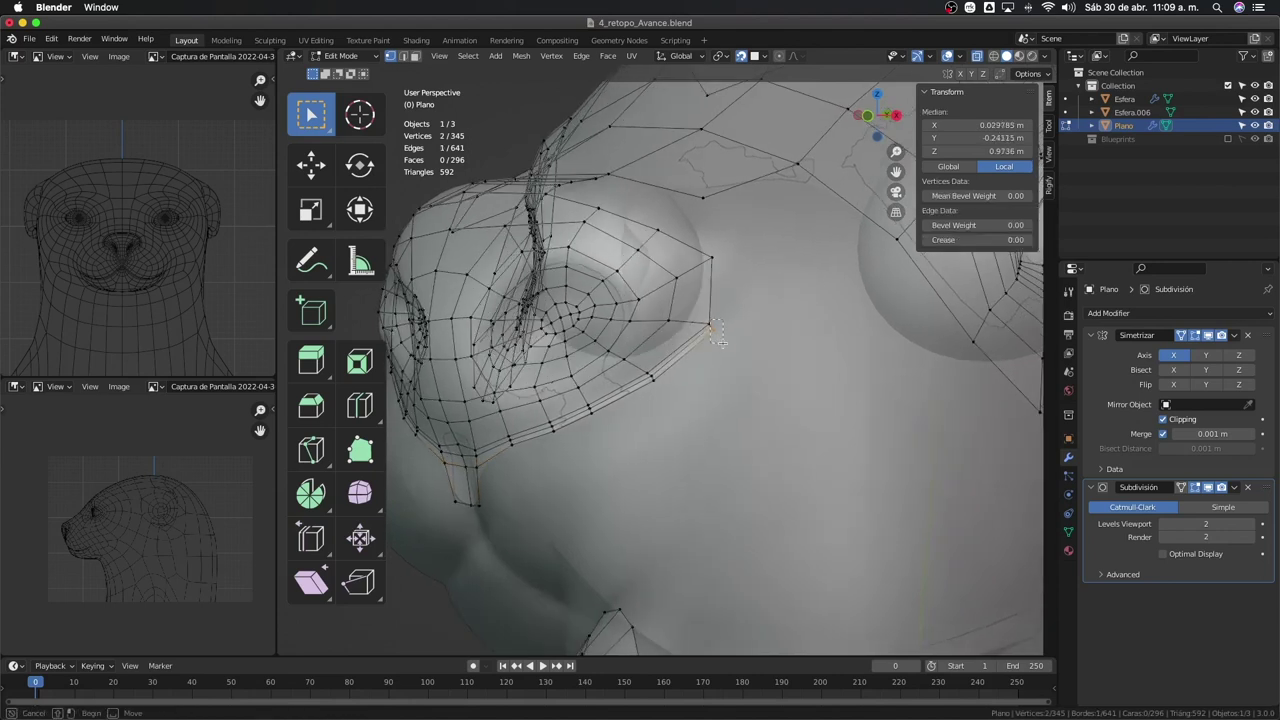
{"action": "left_click", "coordinate": [695, 313], "text": "shift"}
{"action": "middle_click_drag", "start_coordinate": [695, 313], "coordinate": [740, 330]}
{"action": "key", "text": "e"}
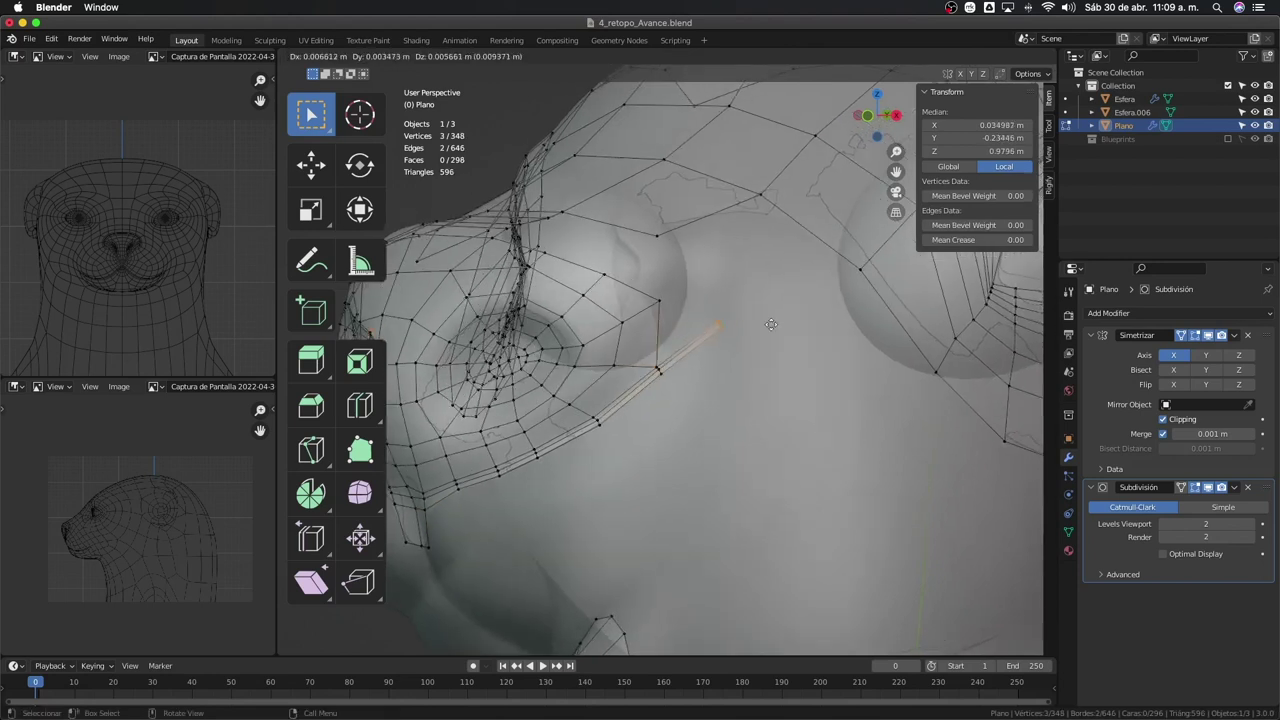
{"action": "left_click", "coordinate": [804, 305]}
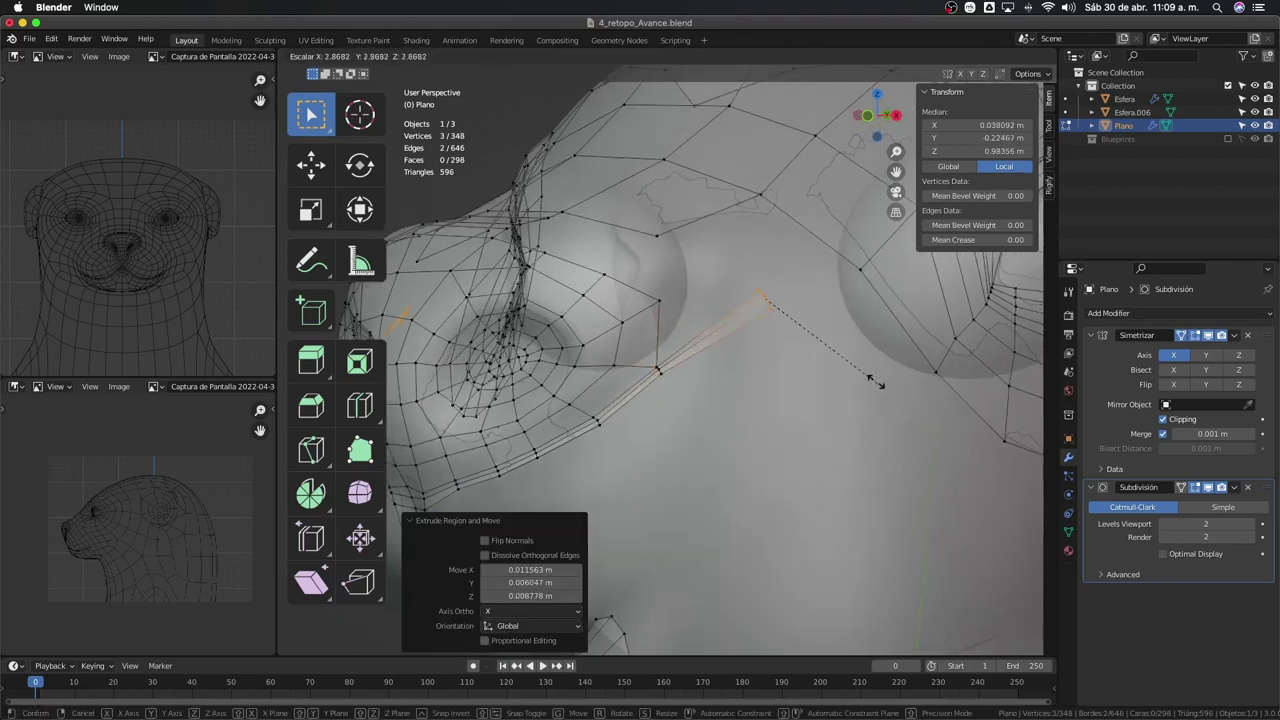
{"action": "left_click", "coordinate": [885, 348]}
{"action": "key", "text": "g"}
{"action": "left_click", "coordinate": [926, 340]}
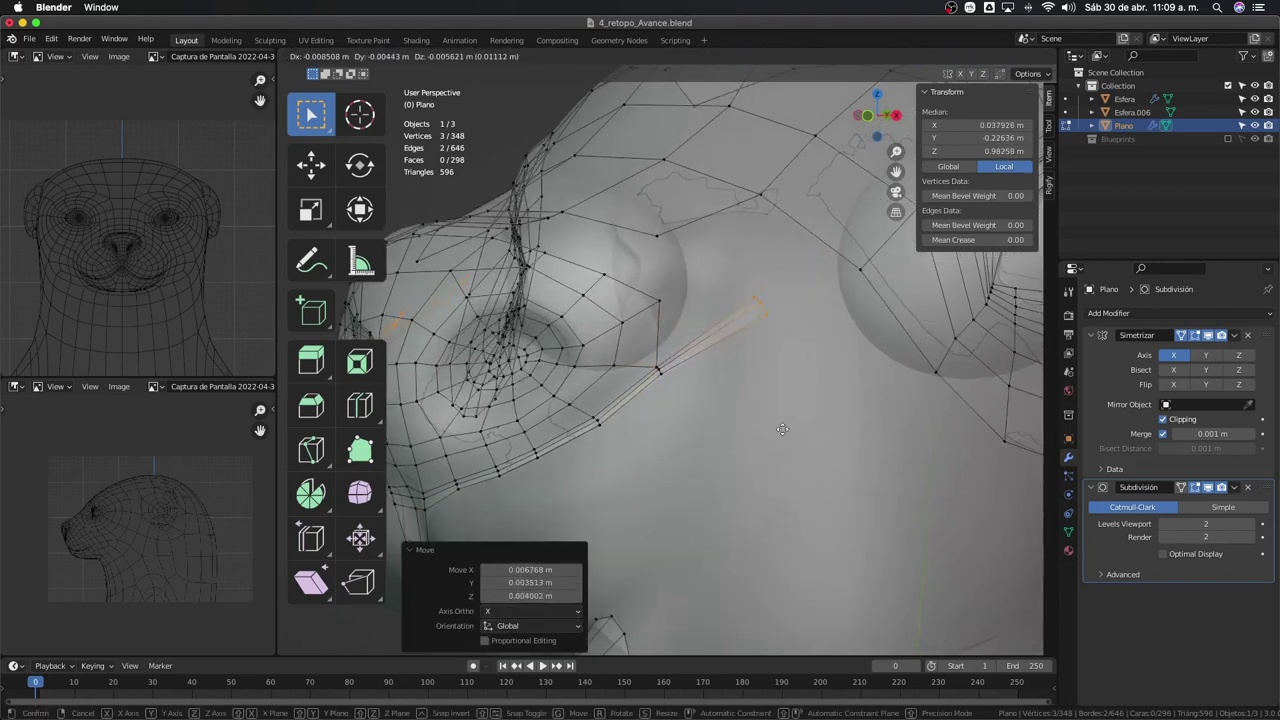
{"action": "key", "text": "e"}
{"action": "left_click", "coordinate": [885, 371]}
{"action": "middle_click_drag", "start_coordinate": [885, 371], "coordinate": [771, 343]}
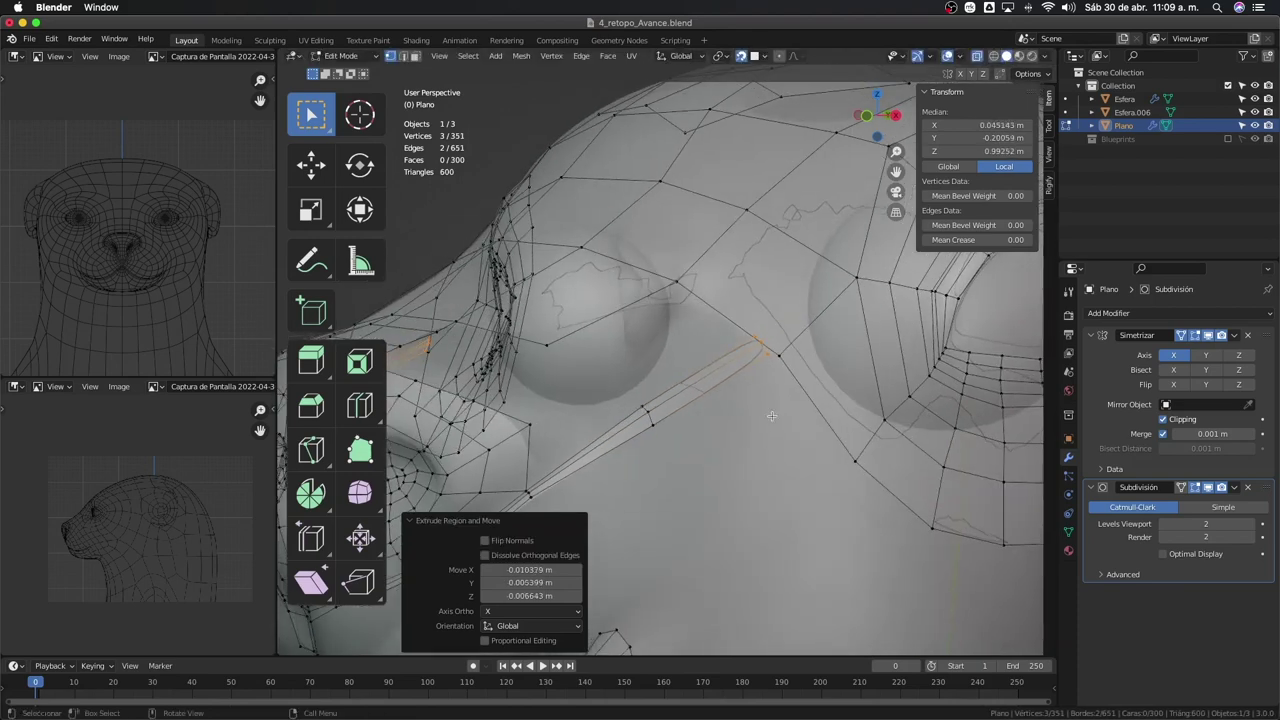
Try two loop cuts across the new strip, then undo them
{"action": "key", "text": "ctrl+r"}
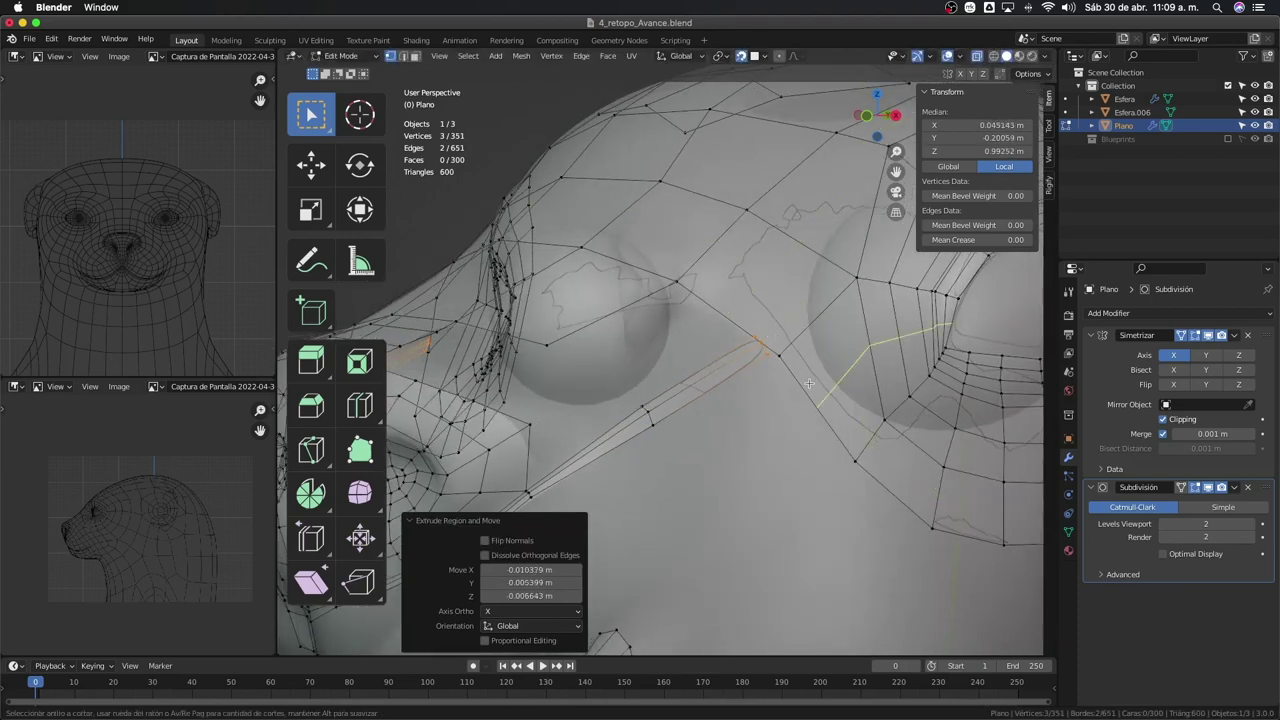
{"action": "left_click", "coordinate": [809, 383]}
{"action": "left_click", "coordinate": [797, 362]}
{"action": "key", "text": "ctrl+r"}
{"action": "left_click", "coordinate": [920, 295]}
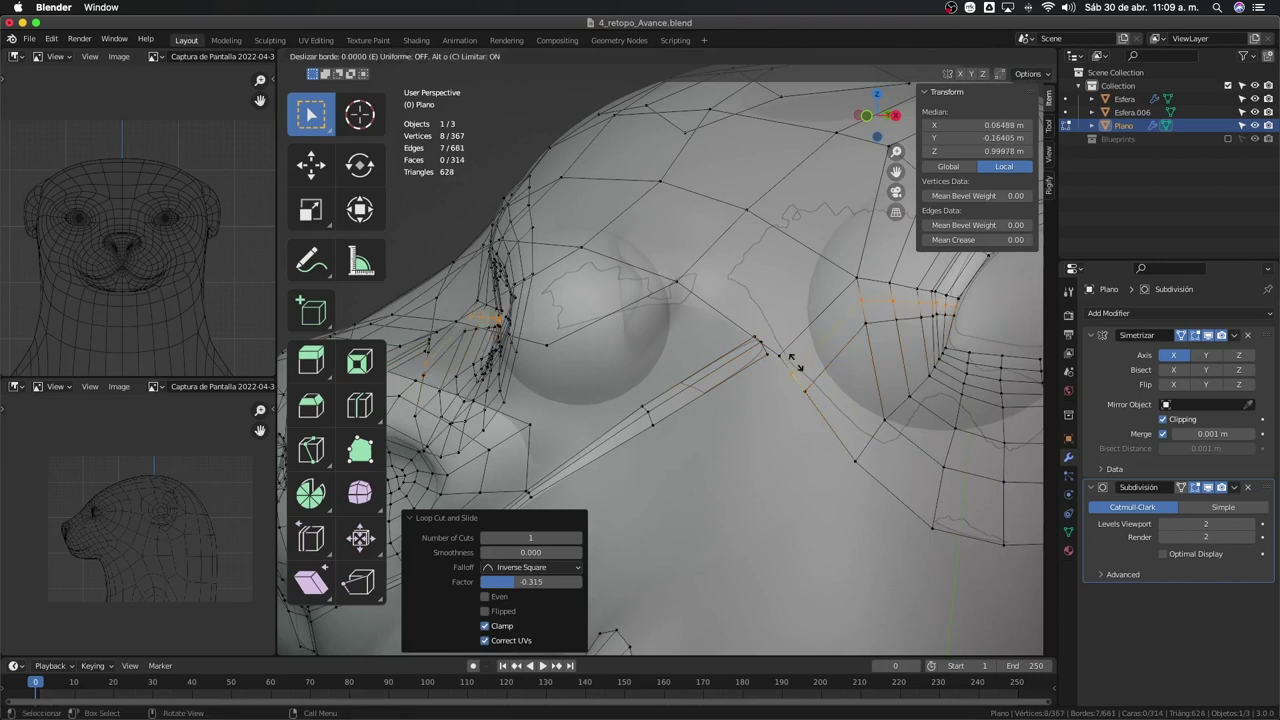
{"action": "right_click", "coordinate": [922, 293]}
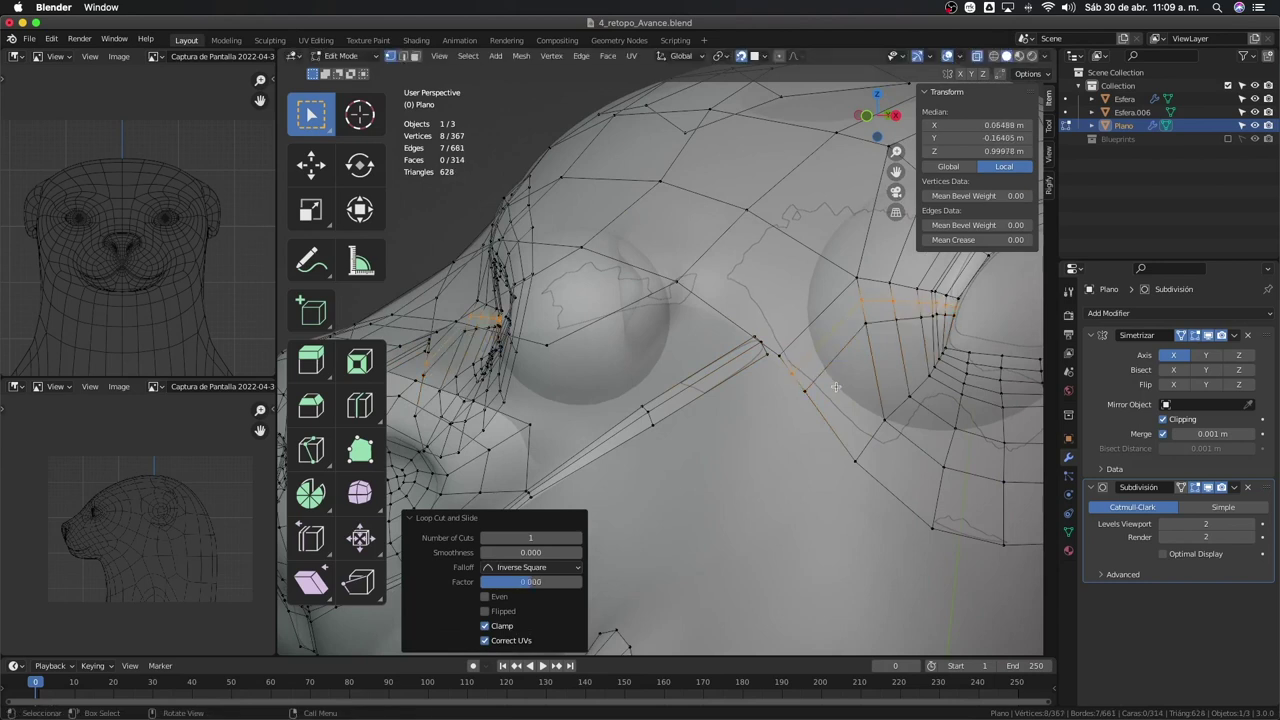
{"action": "key", "text": "ctrl+z"}
{"action": "key", "text": "ctrl+z"}
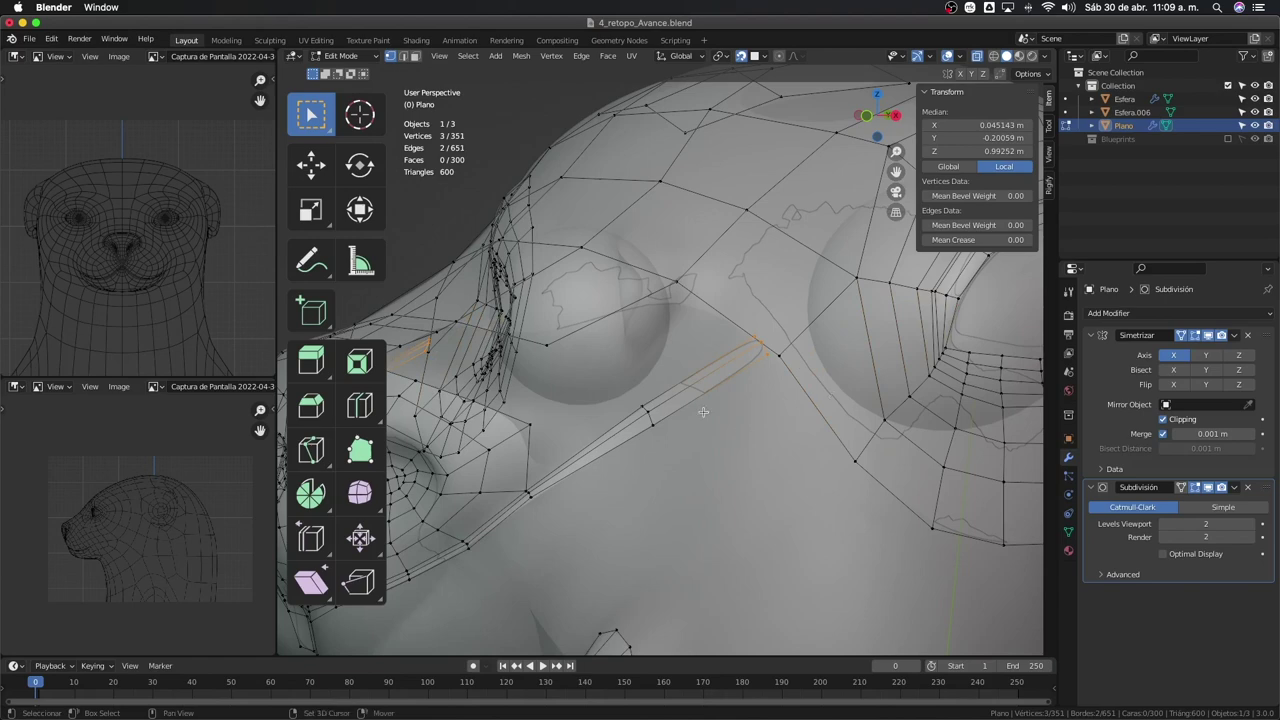
Delete the extruded strip and the three leftover vertices by the eye
{"action": "middle_click_drag", "start_coordinate": [703, 411], "coordinate": [761, 340], "text": "shift"}
{"action": "key", "text": "x"}
{"action": "left_click", "coordinate": [730, 305]}
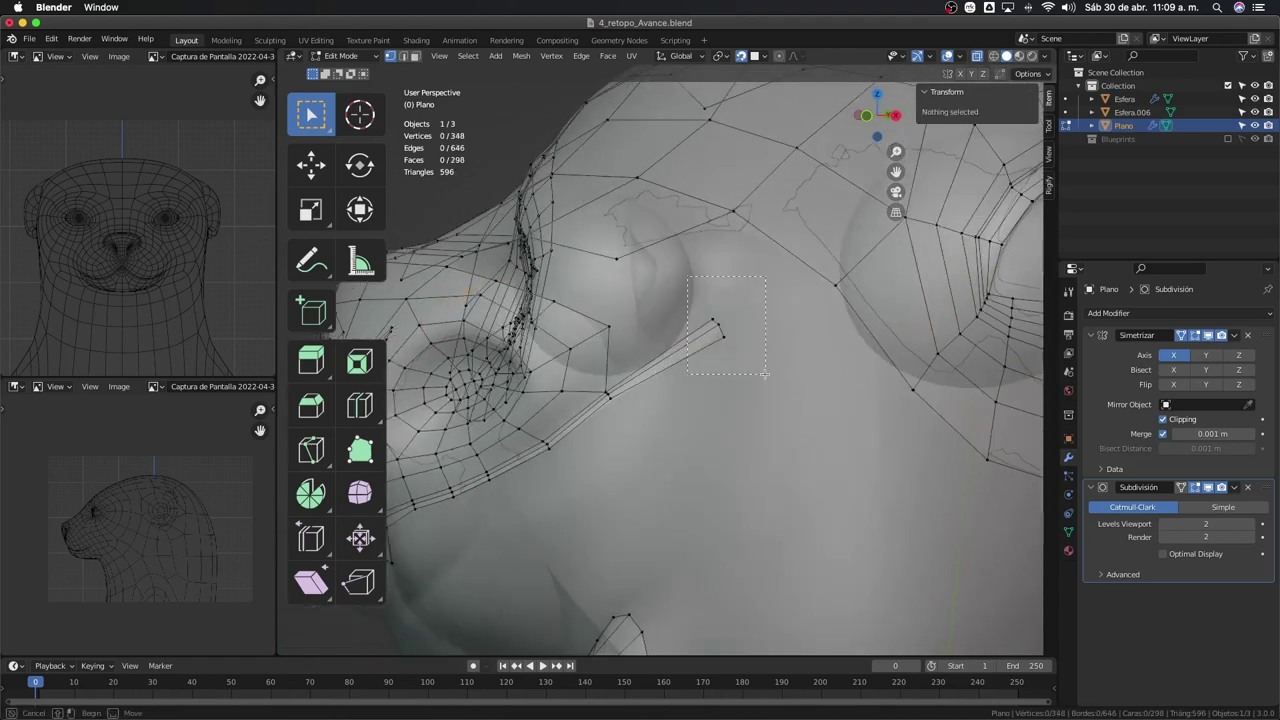
{"action": "left_click_drag", "start_coordinate": [765, 373], "coordinate": [766, 375]}
{"action": "key", "text": "x"}
{"action": "left_click", "coordinate": [729, 376]}
Delete the stray vertex beside the eye's lower border
{"action": "middle_click_drag", "start_coordinate": [729, 379], "coordinate": [693, 349]}
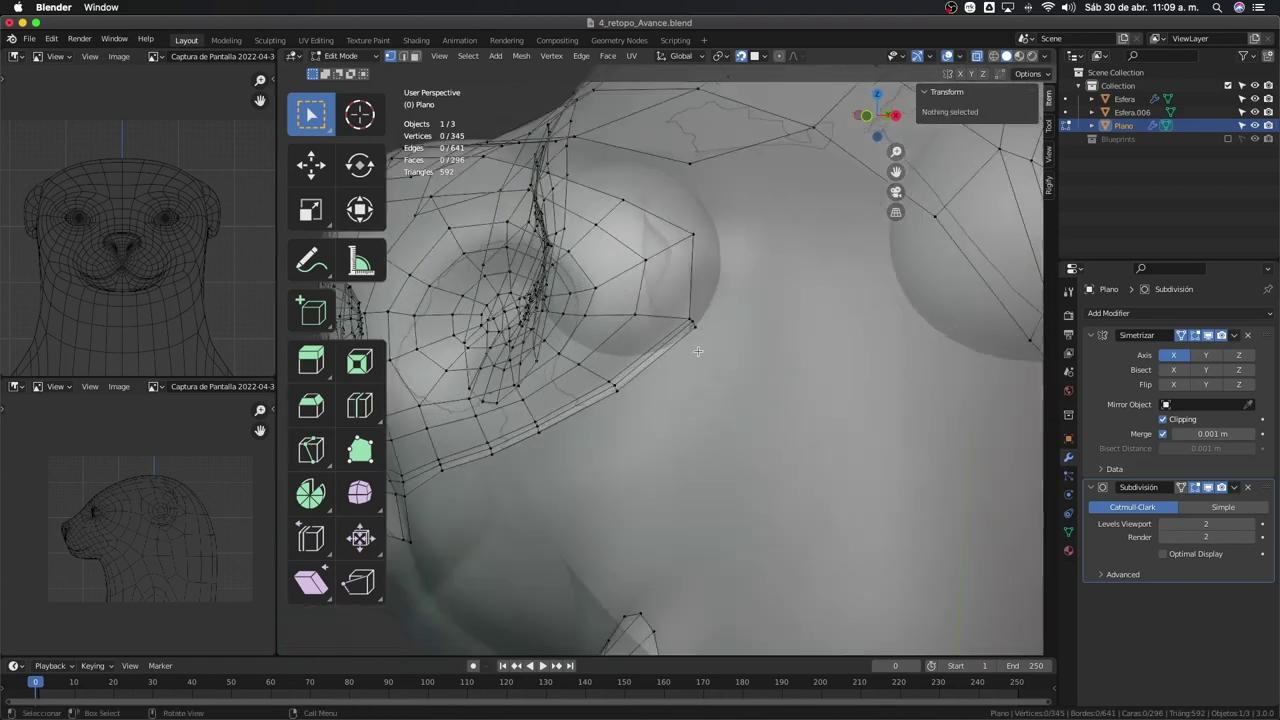
{"action": "left_click", "coordinate": [699, 325]}
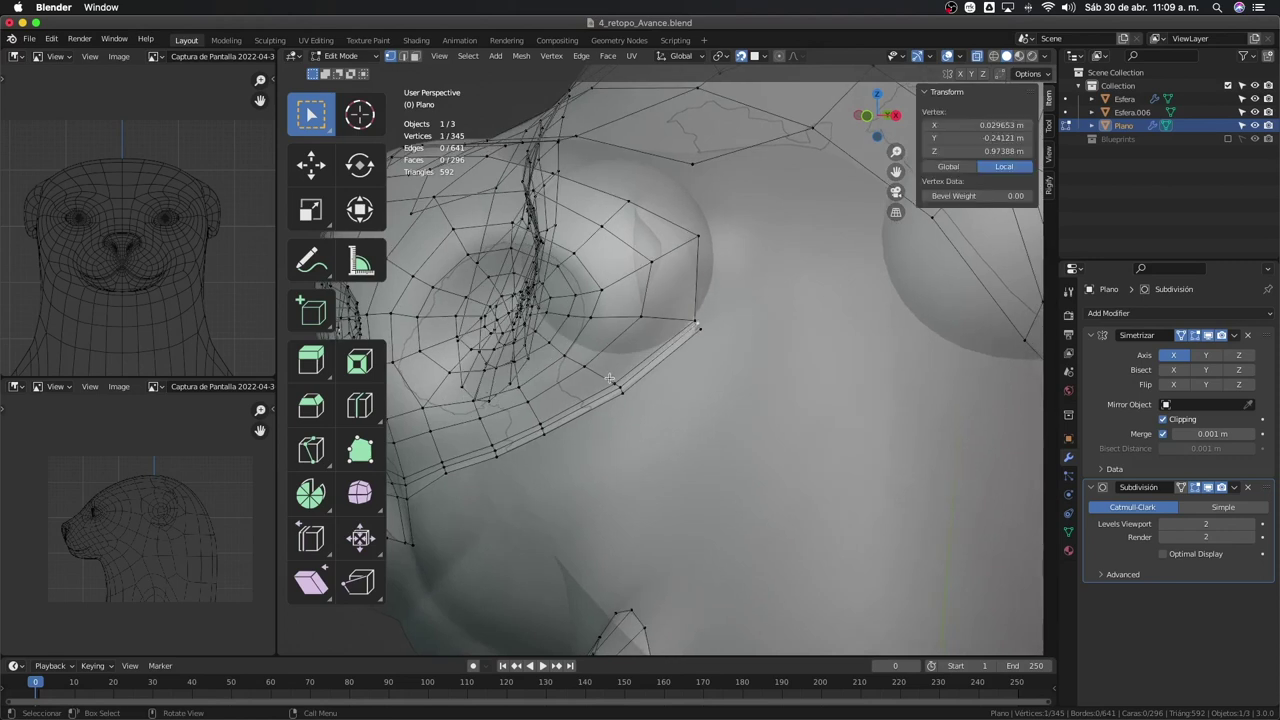
{"action": "left_click", "coordinate": [618, 392], "text": "alt"}
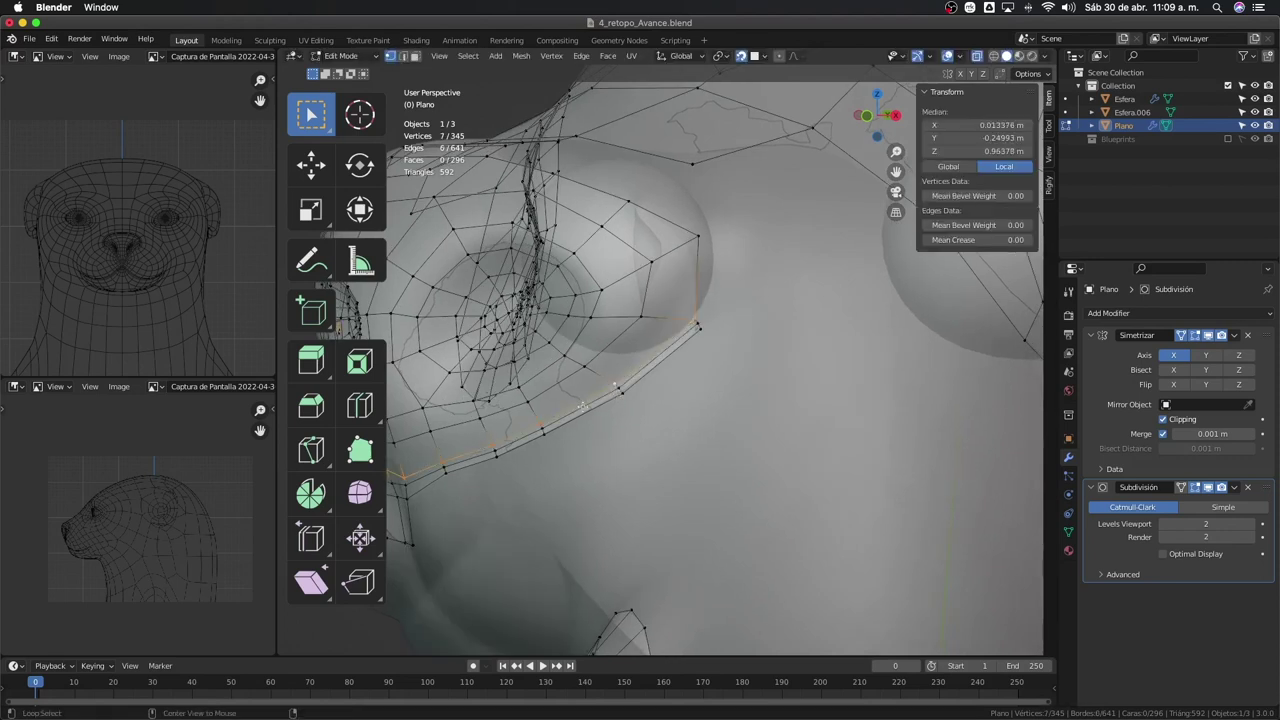
{"action": "left_click", "coordinate": [663, 385]}
{"action": "left_click", "coordinate": [701, 321]}
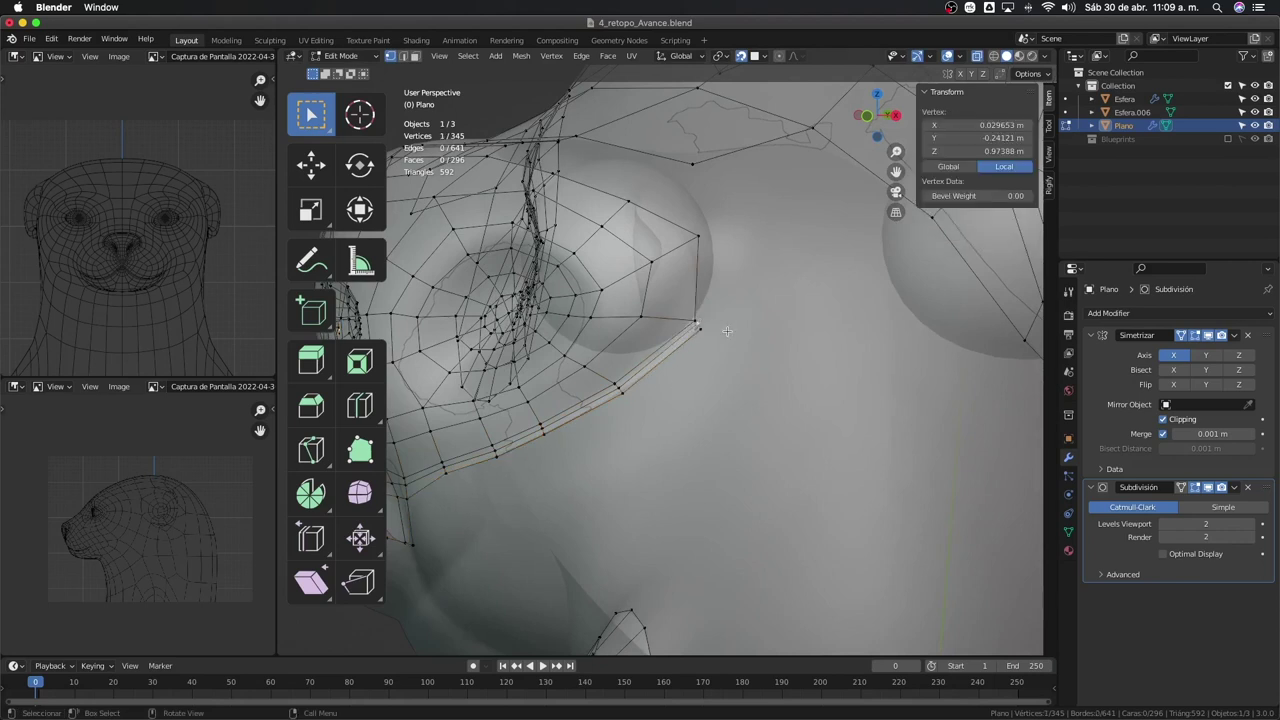
{"action": "key", "text": "x"}
{"action": "left_click", "coordinate": [716, 332]}
Merge the corner vertex At Last and move it to close the border
{"action": "left_click", "coordinate": [707, 332]}
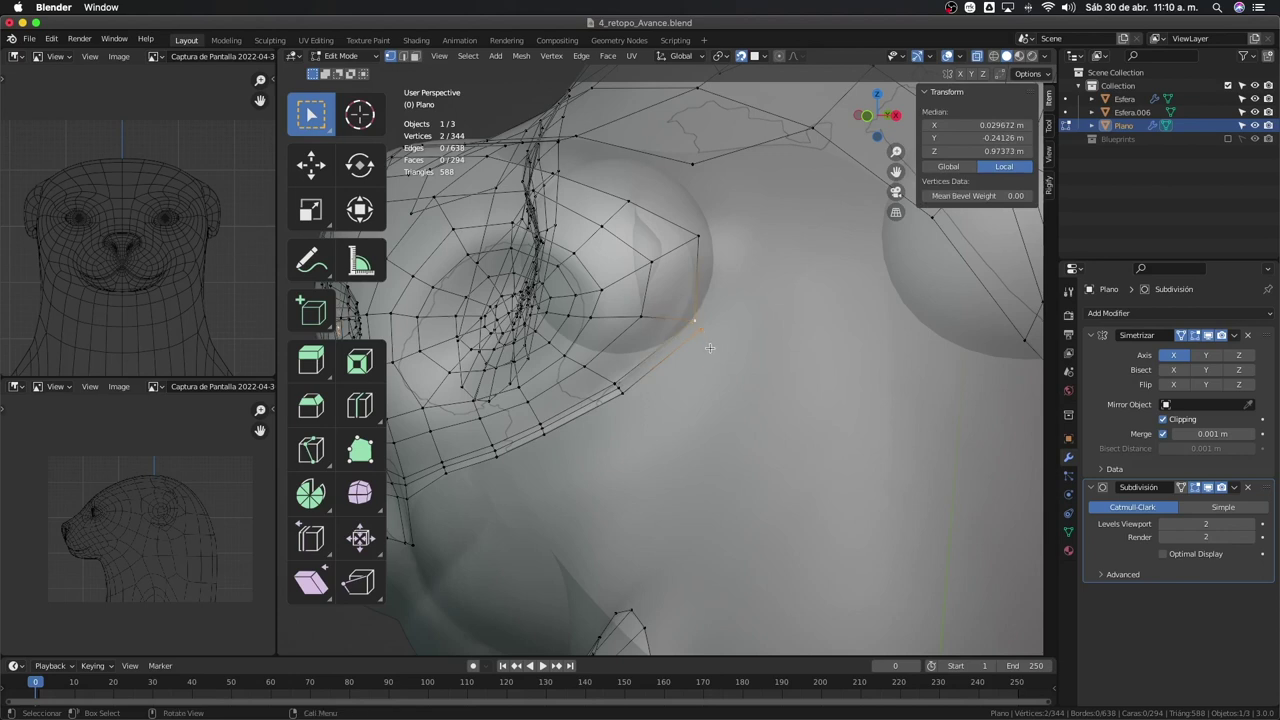
{"action": "key", "text": "m"}
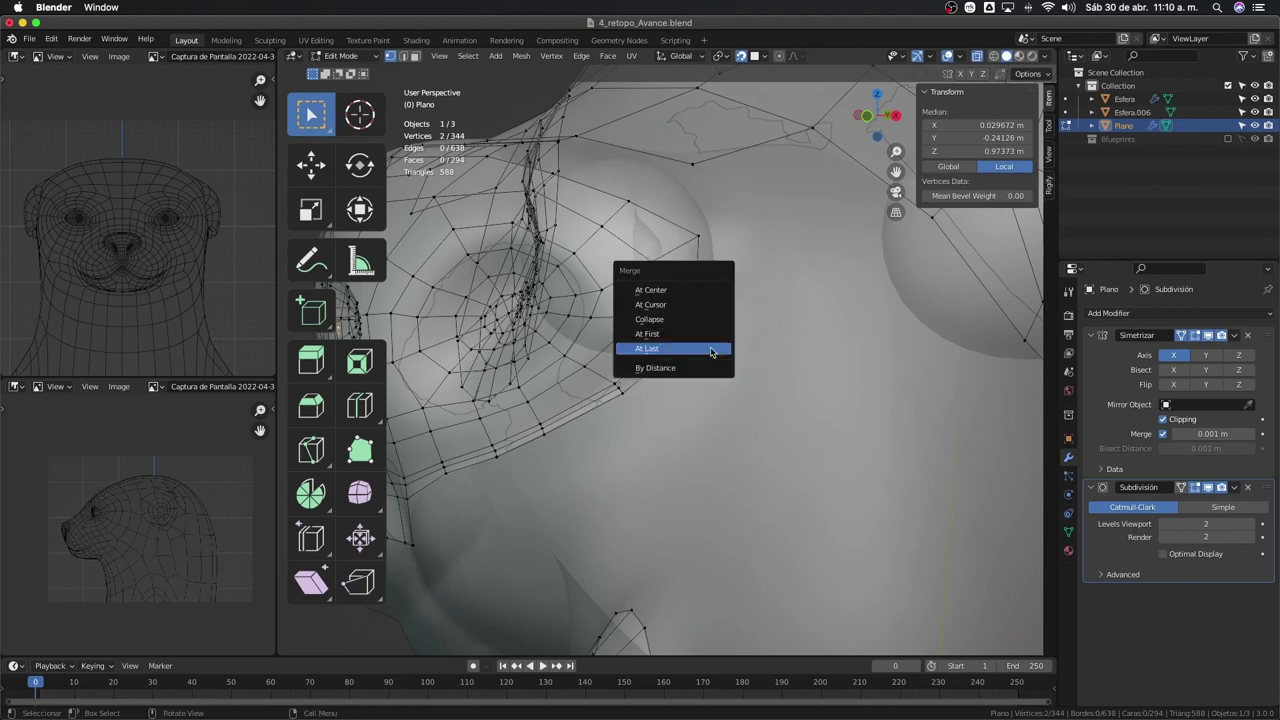
{"action": "left_click", "coordinate": [711, 352]}
{"action": "key", "text": "g"}
{"action": "left_click", "coordinate": [662, 387]}
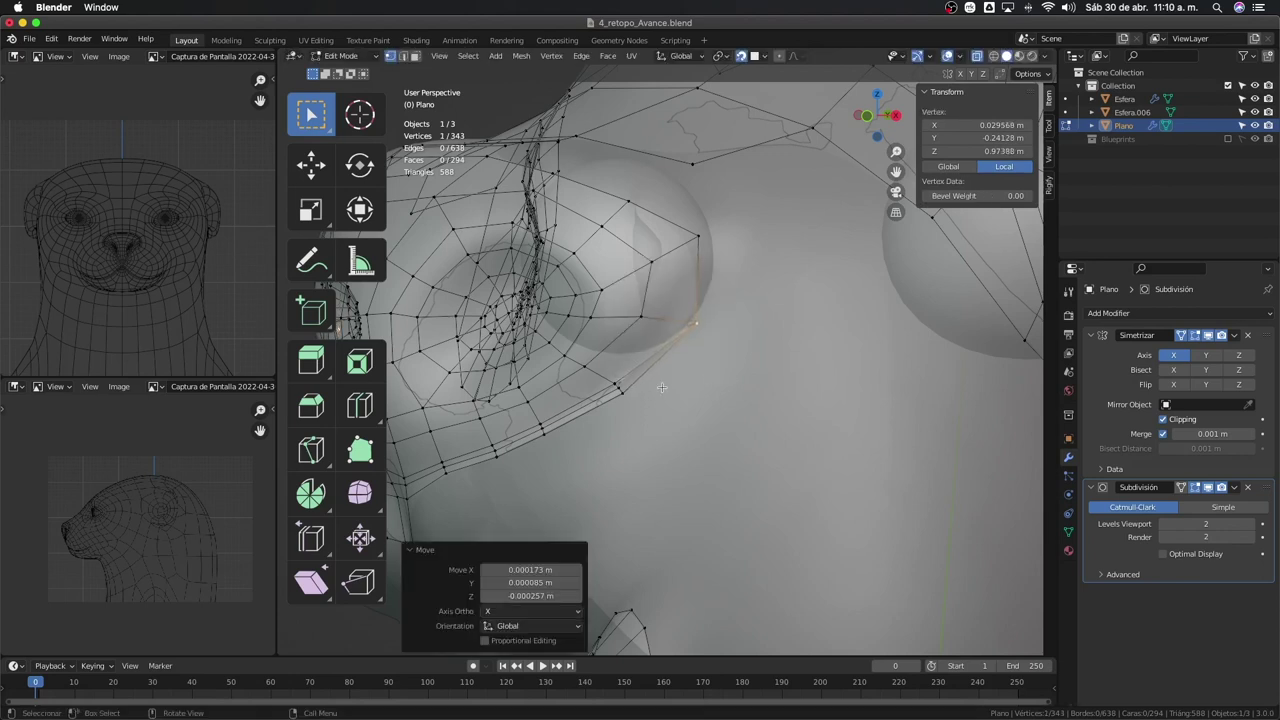
{"action": "key", "text": "g"}
{"action": "left_click", "coordinate": [610, 400]}
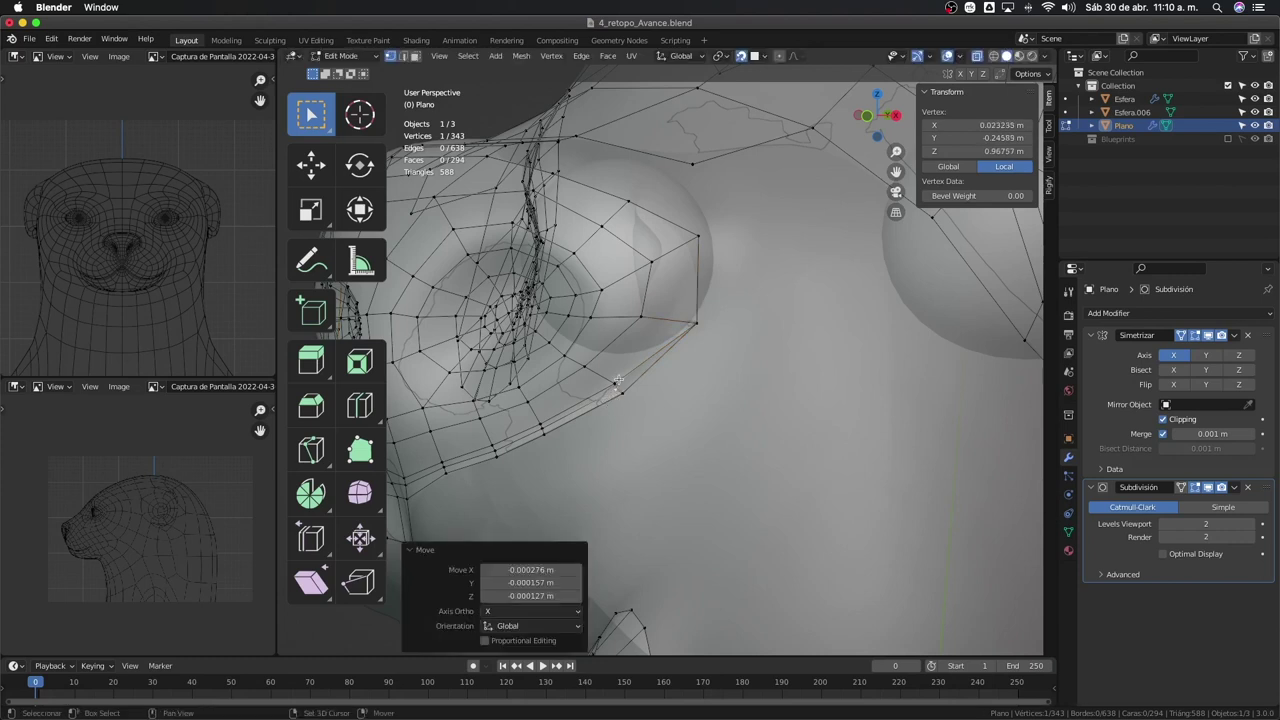
Select the three corner vertices of the thin face beside the eye
{"action": "left_click", "coordinate": [617, 383], "text": "shift"}
{"action": "left_click", "coordinate": [634, 388], "text": "shift"}
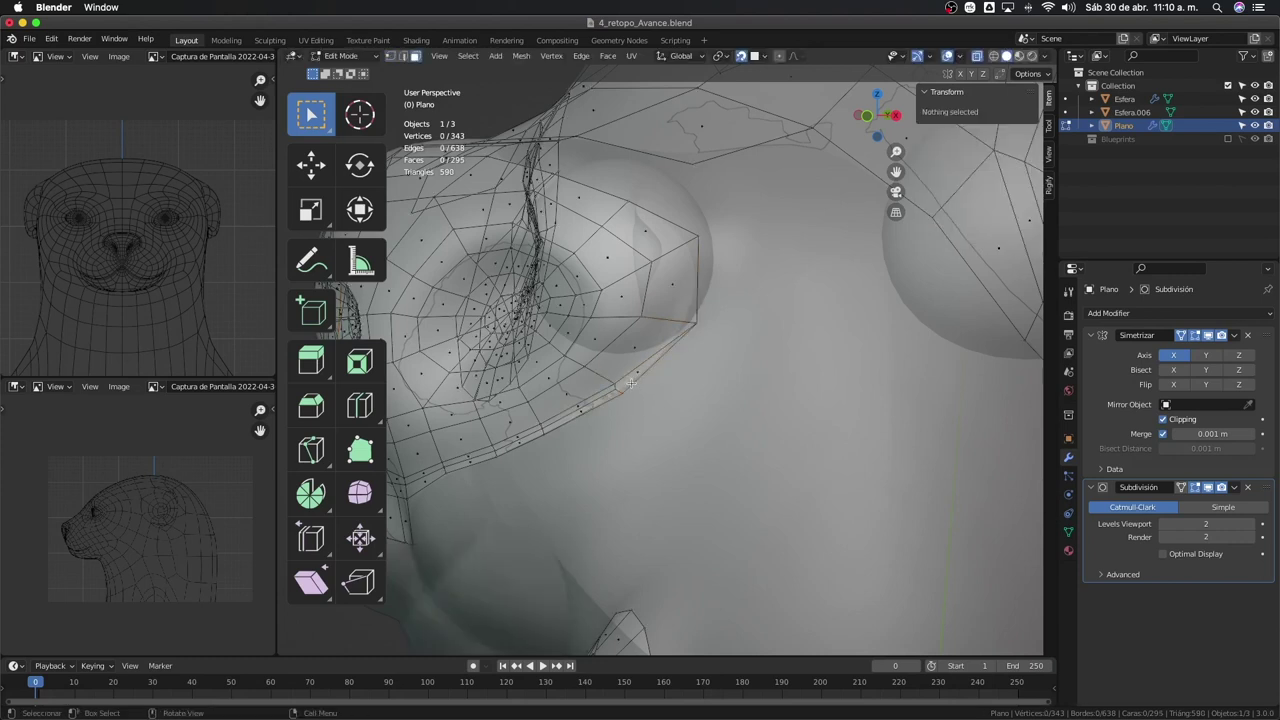
{"action": "left_click", "coordinate": [639, 386], "text": "shift"}
{"action": "scroll", "coordinate": [617, 387], "scroll_direction": "up", "scroll_amount": 2}
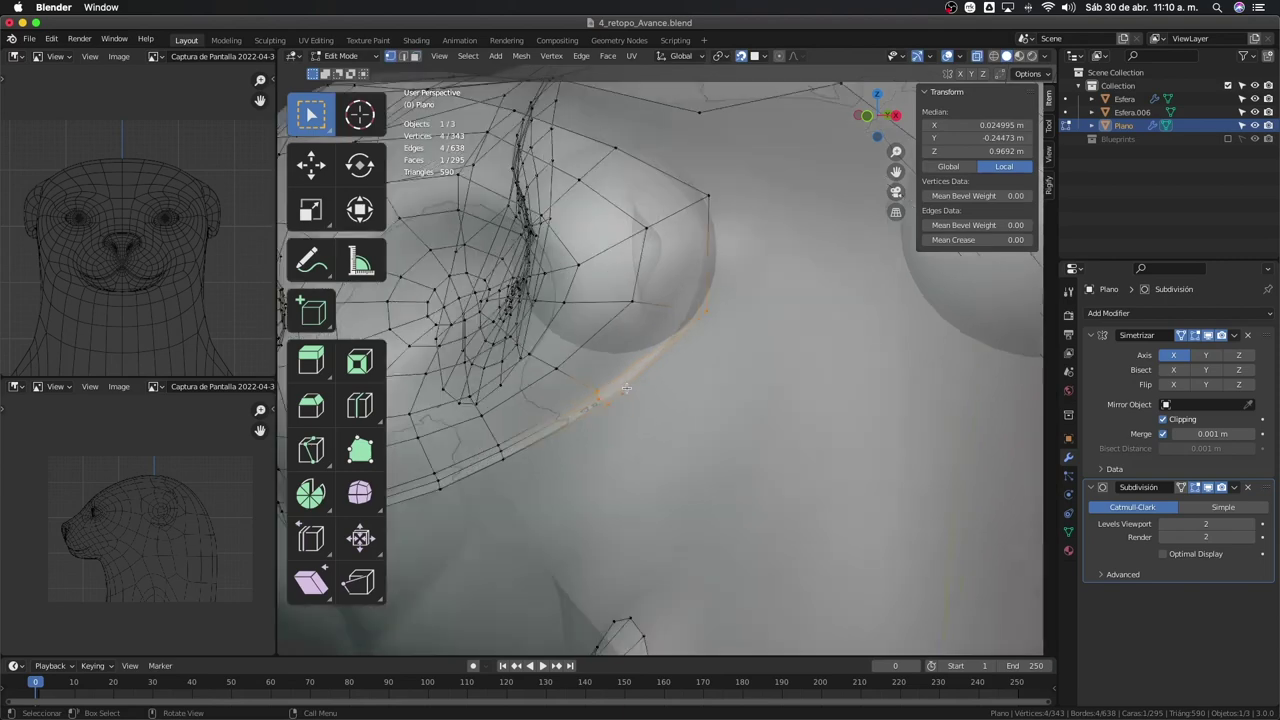
{"action": "scroll", "coordinate": [627, 388], "scroll_direction": "up", "scroll_amount": 3}
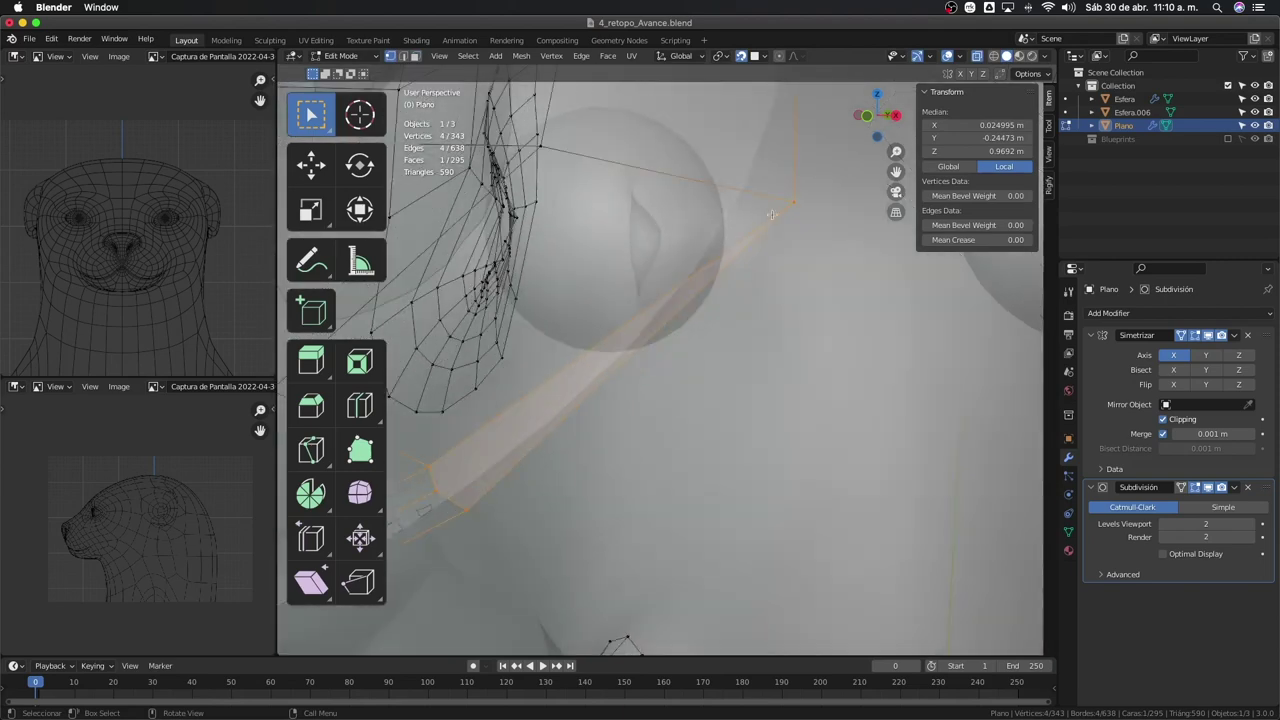
{"action": "scroll", "coordinate": [771, 214], "scroll_direction": "down", "scroll_amount": 3}
{"action": "scroll", "coordinate": [771, 250], "scroll_direction": "down", "scroll_amount": 2}
{"action": "mouse_move", "coordinate": [771, 300]}
{"action": "middle_mouse_down"}
{"action": "mouse_move", "coordinate": [770, 407]}
{"action": "mouse_move", "coordinate": [743, 433]}
{"action": "middle_mouse_up"}
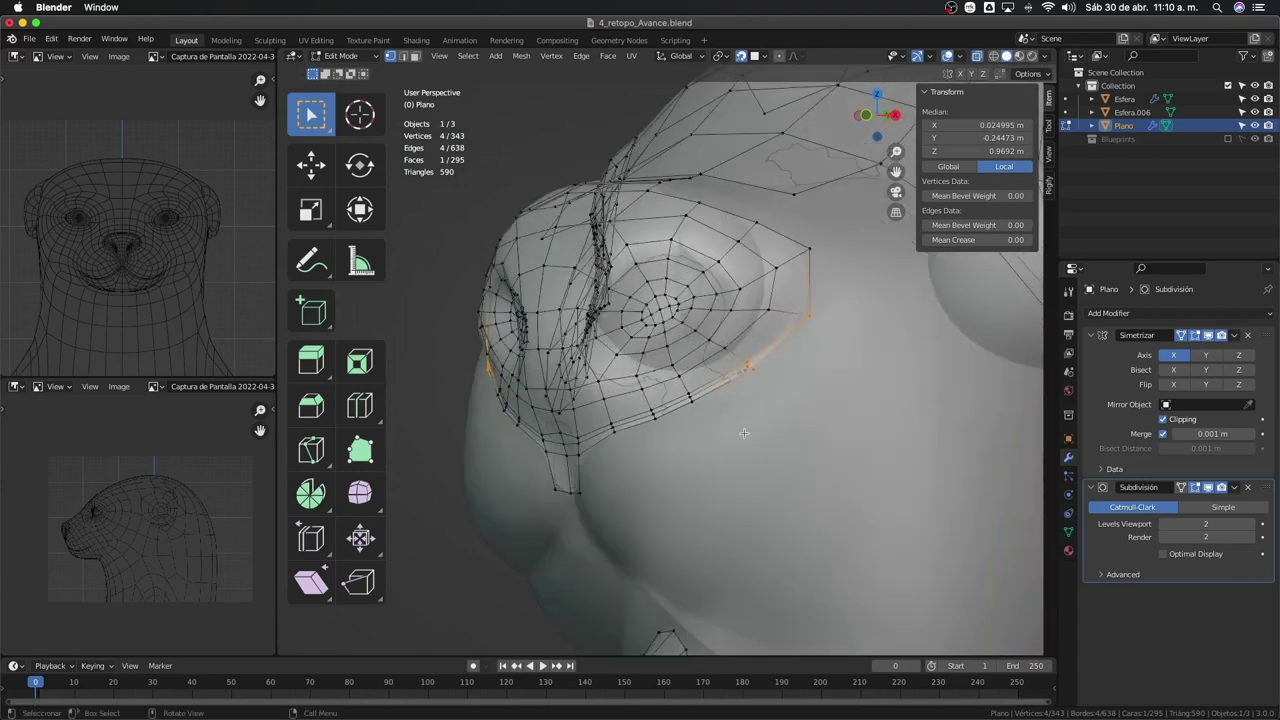
{"action": "middle_click_drag", "start_coordinate": [575, 426], "coordinate": [621, 422]}
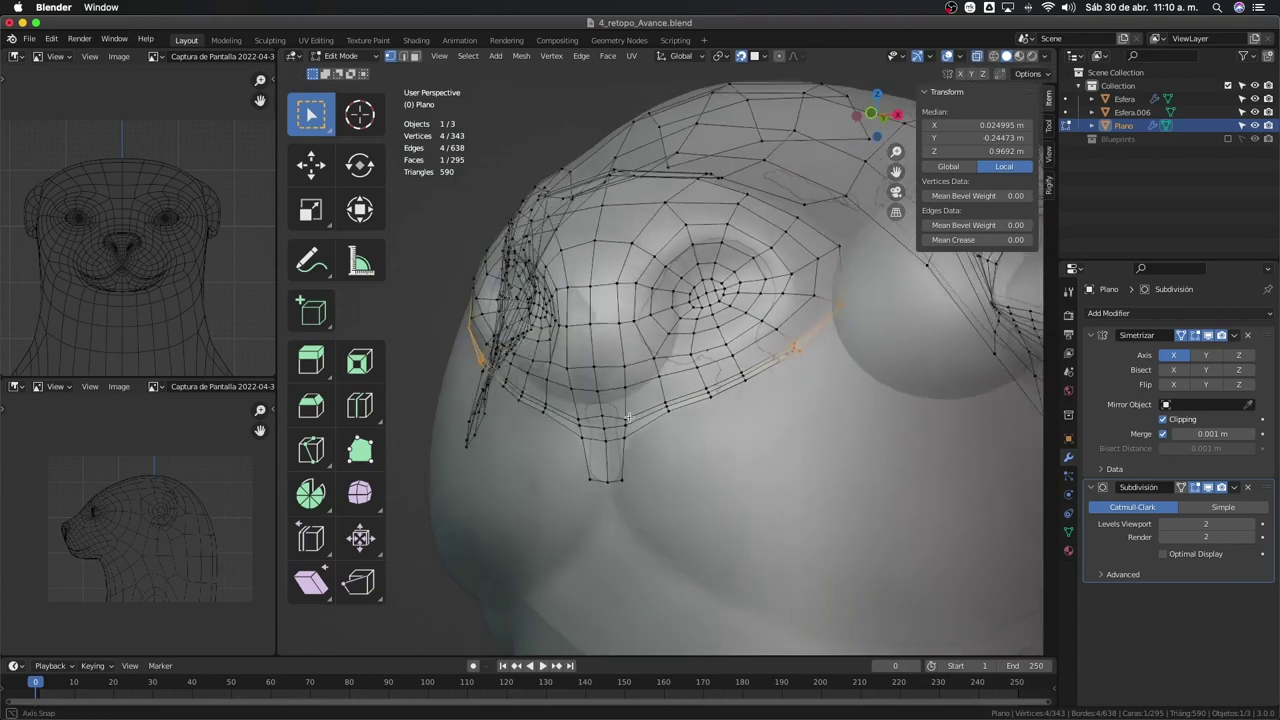
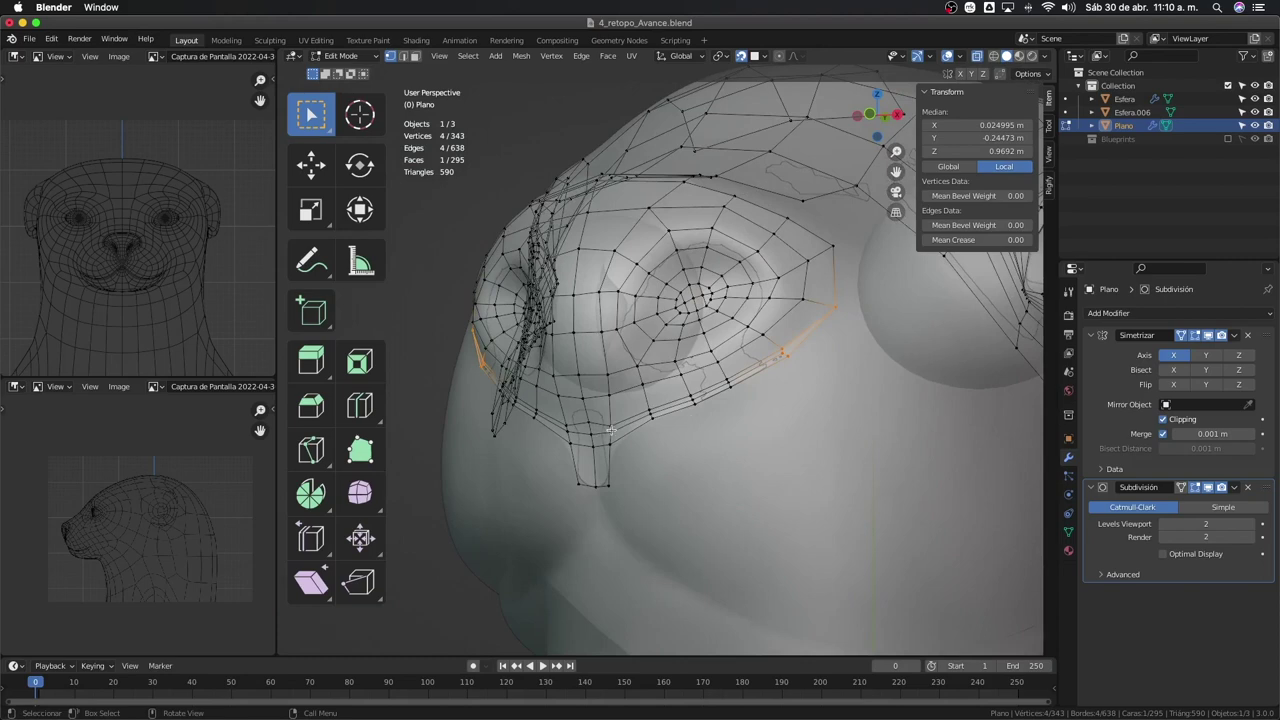
Fill new faces along the otter's lower eye border and reselect the border vertices
{"action": "middle_click_drag", "start_coordinate": [849, 304], "coordinate": [816, 318]}
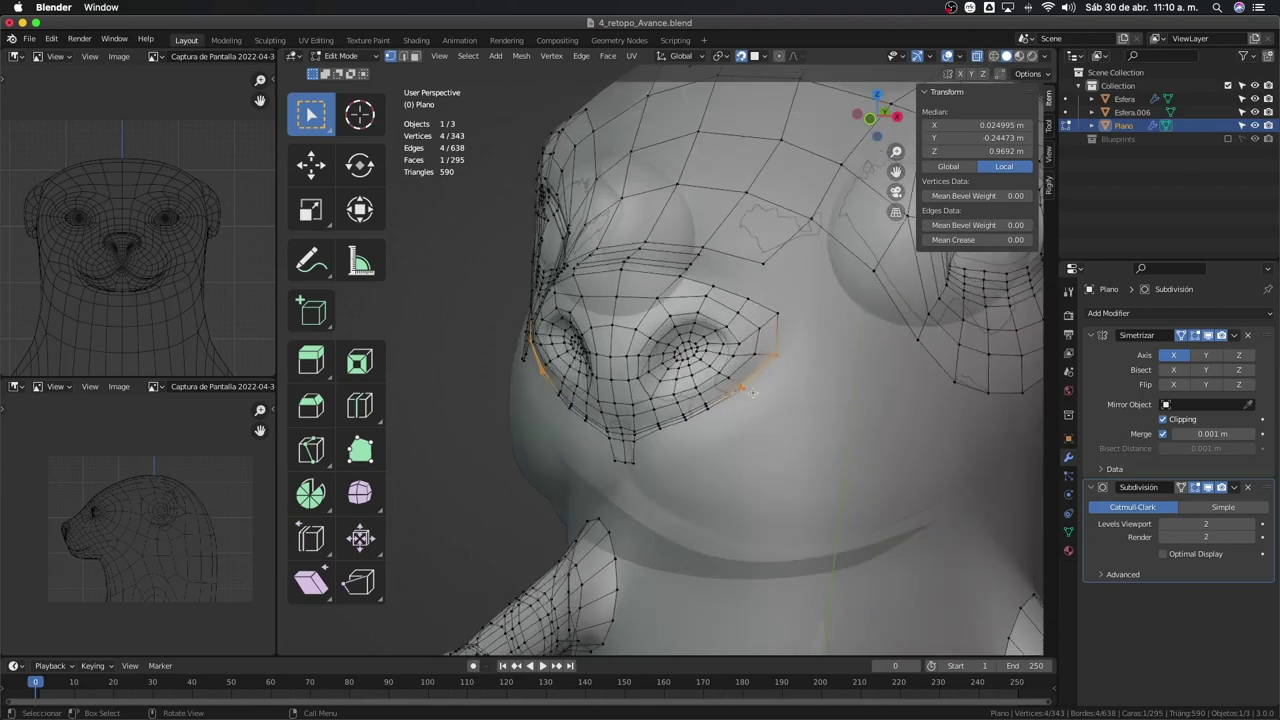
{"action": "scroll", "coordinate": [797, 340], "scroll_direction": "up", "scroll_amount": 3}
{"action": "scroll", "coordinate": [693, 428], "scroll_direction": "up", "scroll_amount": 2}
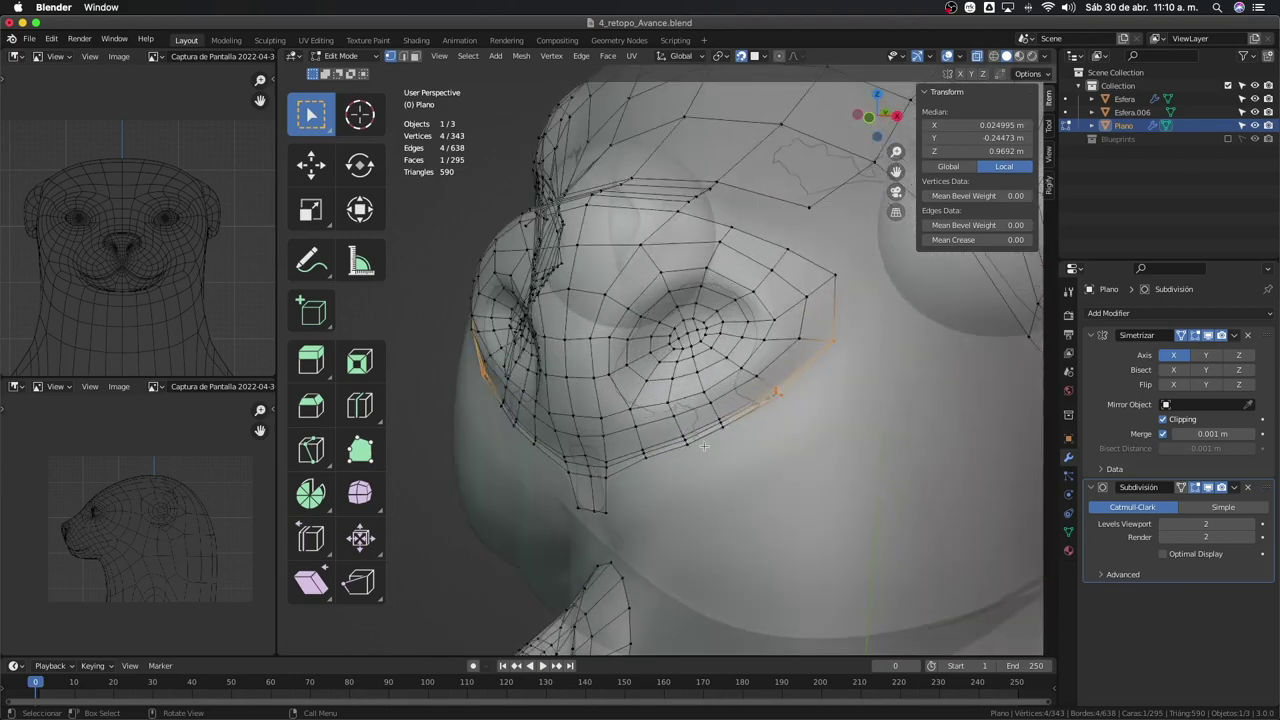
{"action": "key", "text": "ctrl+z"}
{"action": "key", "text": "ctrl+shift+z"}
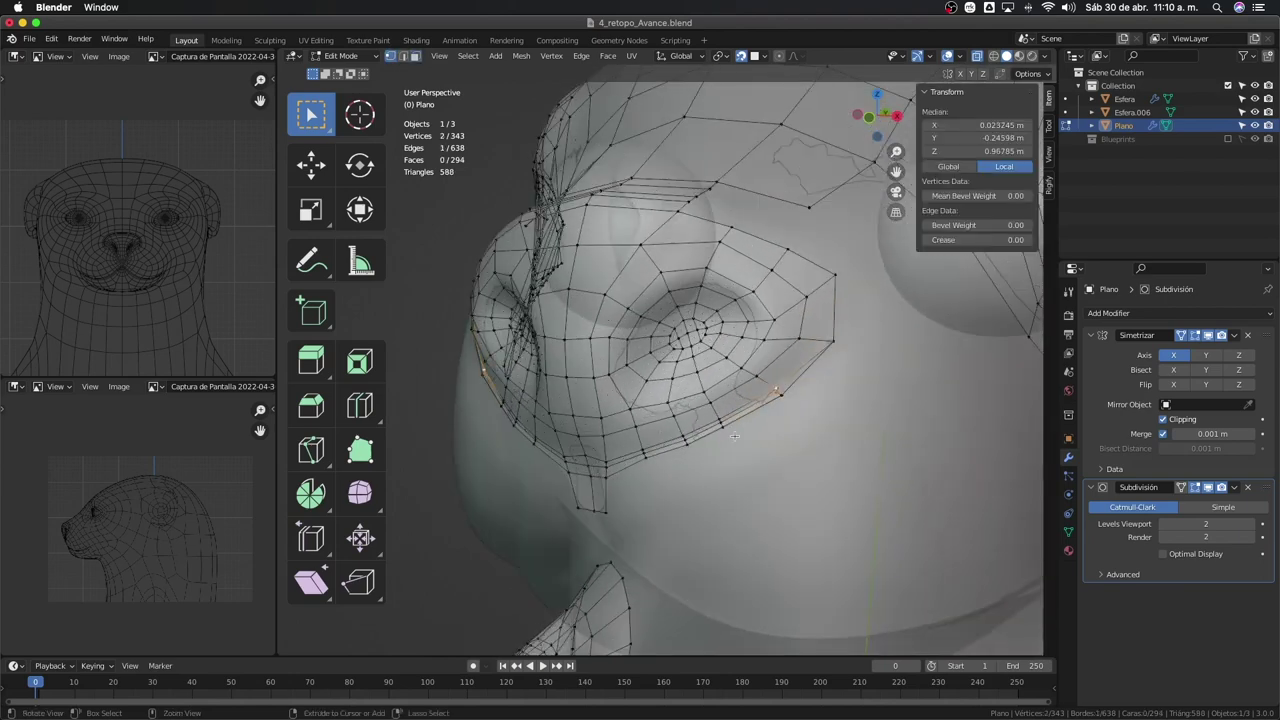
{"action": "key", "text": "ctrl+shift+z"}
{"action": "key", "text": "ctrl+shift+z"}
{"action": "key", "text": "ctrl+z"}
{"action": "key", "text": "ctrl+shift+z"}
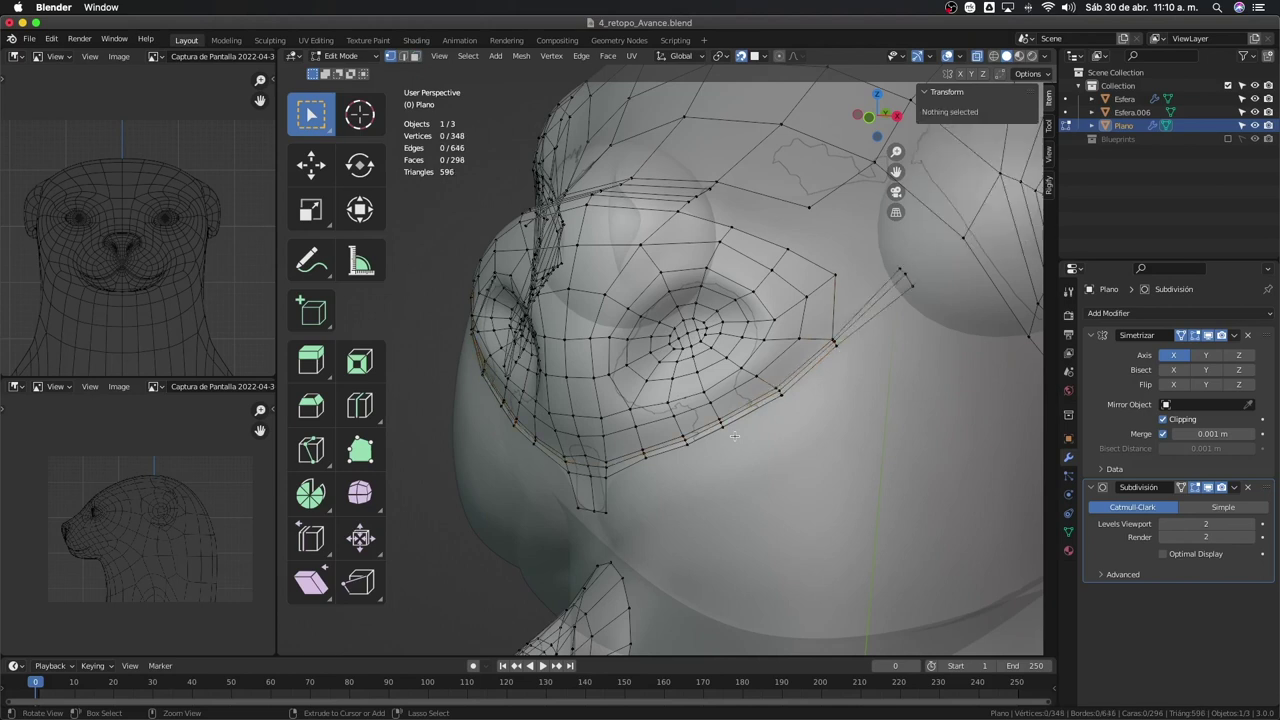
{"action": "key", "text": "ctrl+z"}
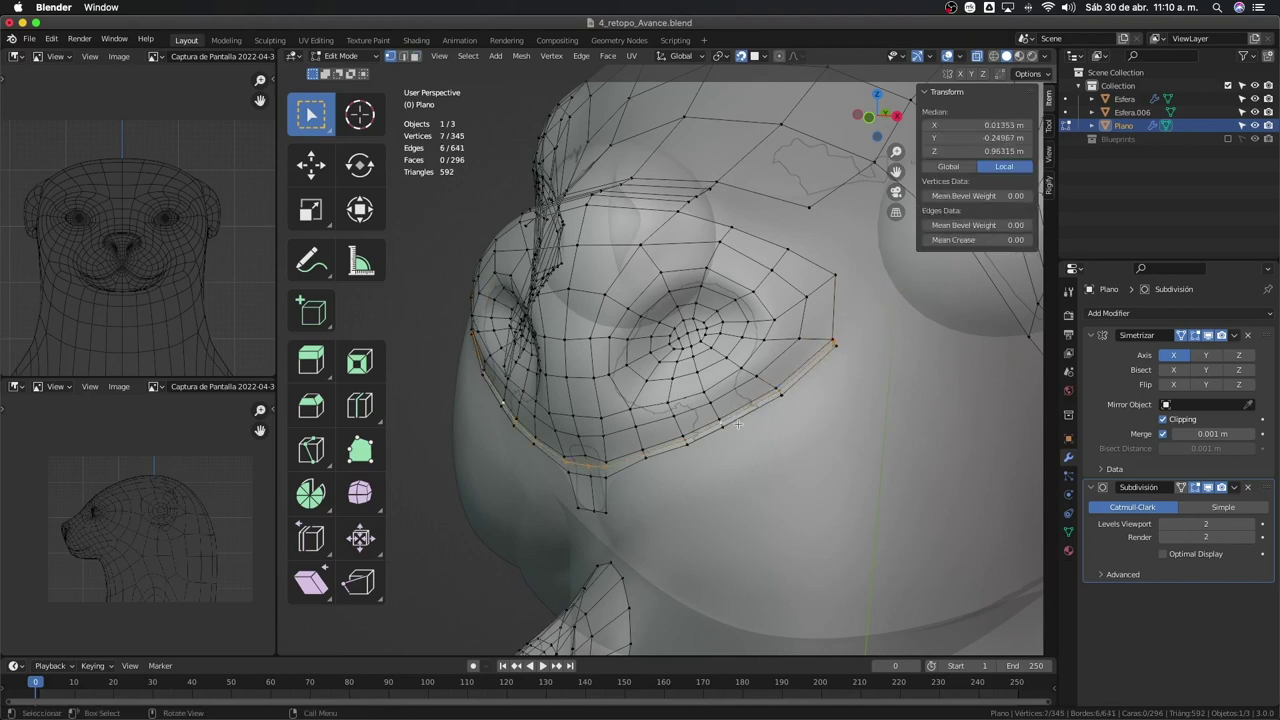
Adjust the lower border vertices, then dissolve the extra edges along the border
{"action": "right_click", "coordinate": [739, 422]}
{"action": "left_click", "coordinate": [690, 470]}
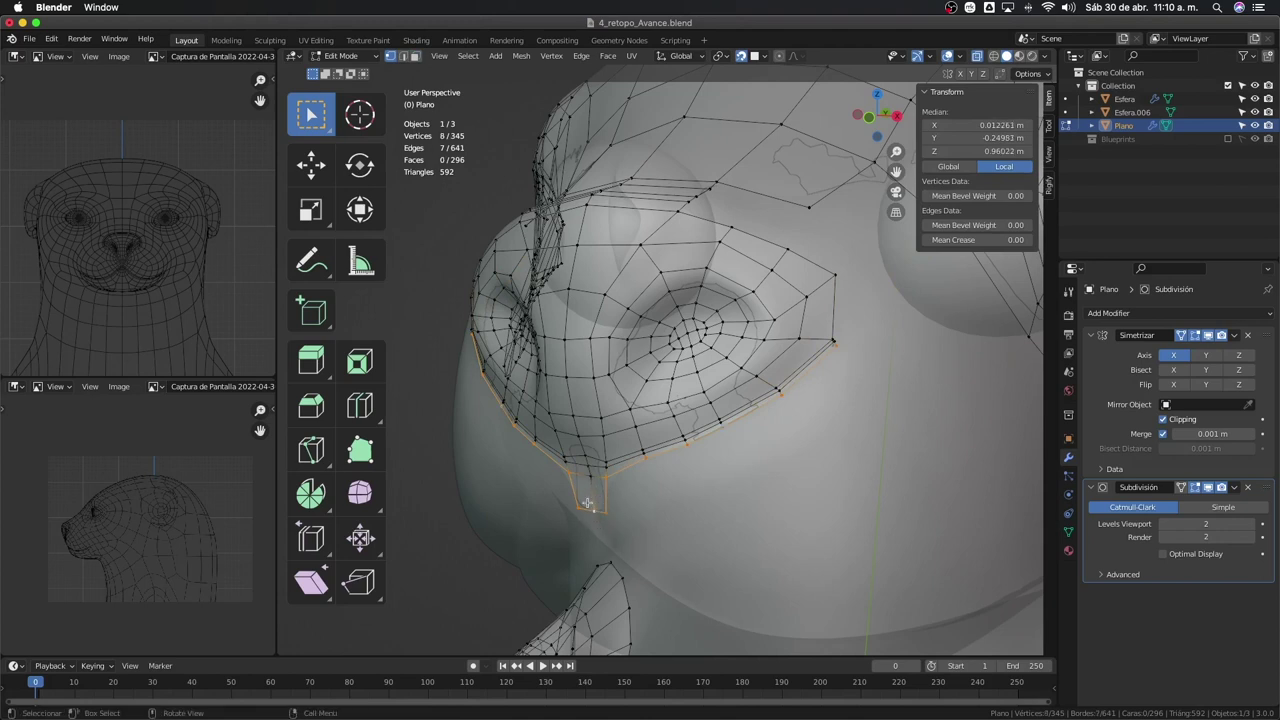
{"action": "left_click", "coordinate": [592, 486], "text": "shift"}
{"action": "key", "text": "x"}
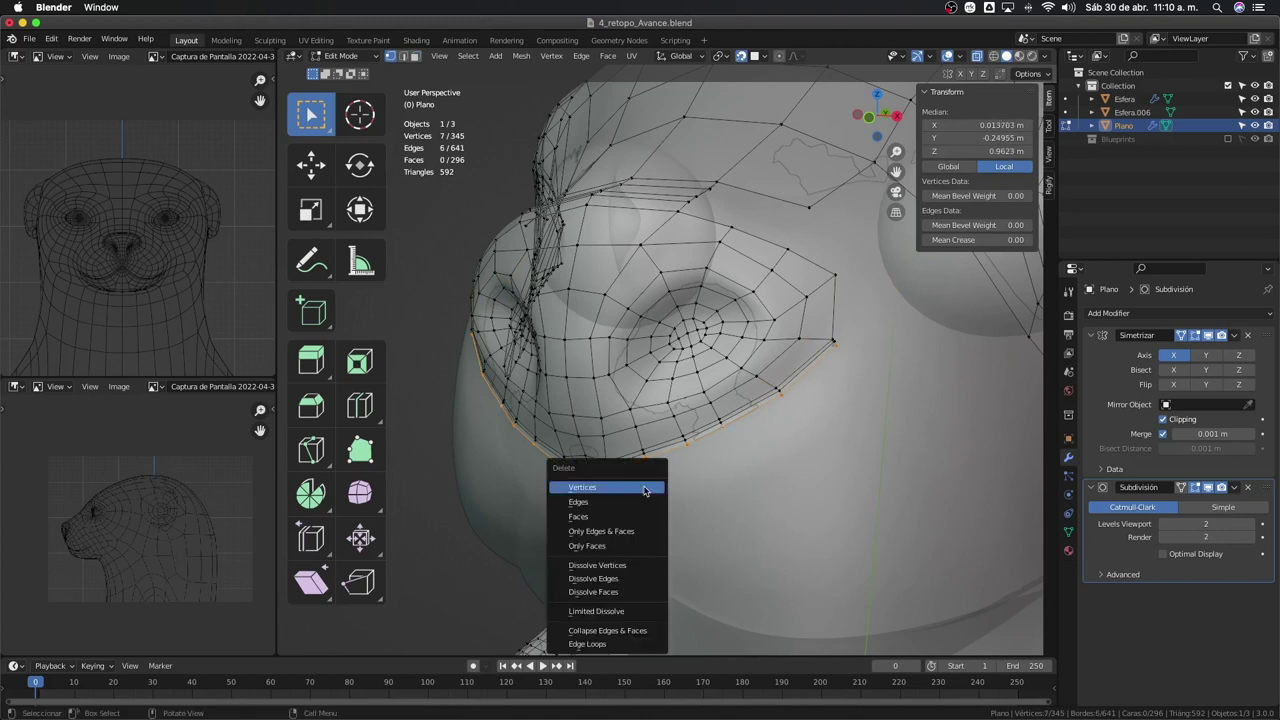
{"action": "key", "text": "Escape"}
{"action": "key", "text": "x"}
{"action": "key", "text": "Escape"}
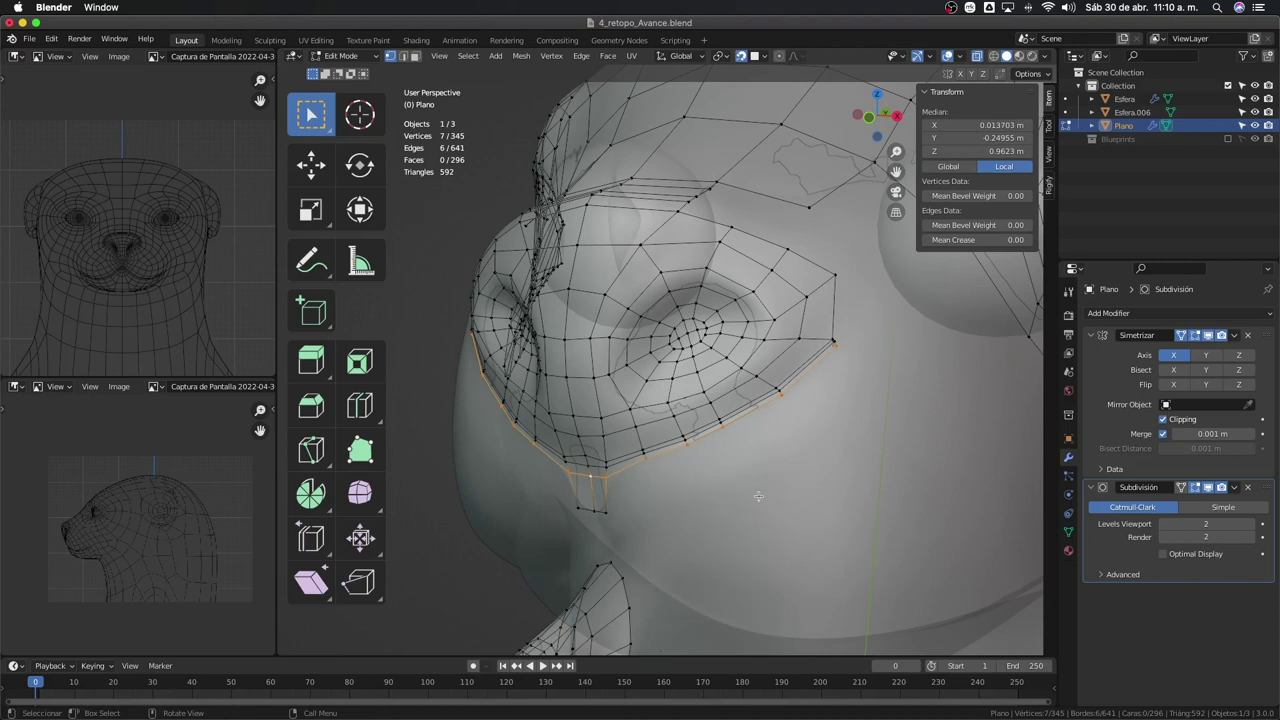
{"action": "key", "text": "x"}
{"action": "left_click", "coordinate": [599, 579]}
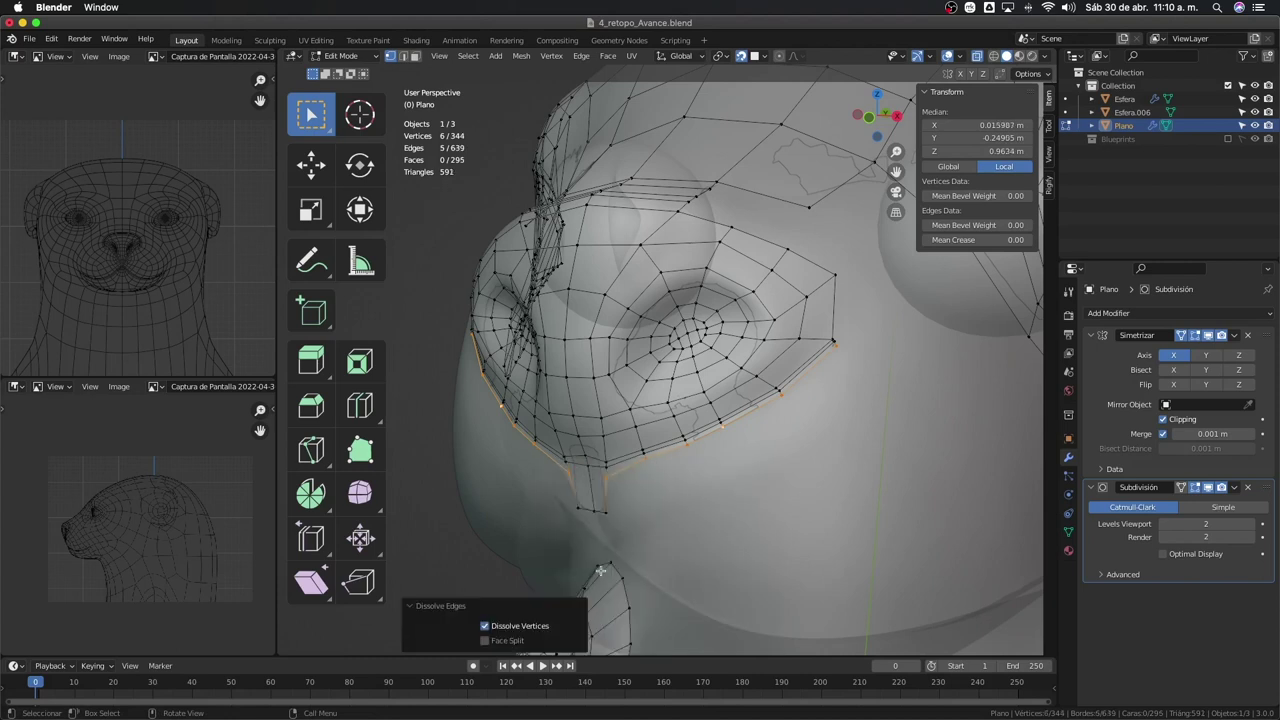
Delete the stray vertices under the cheek
{"action": "left_click", "coordinate": [617, 491]}
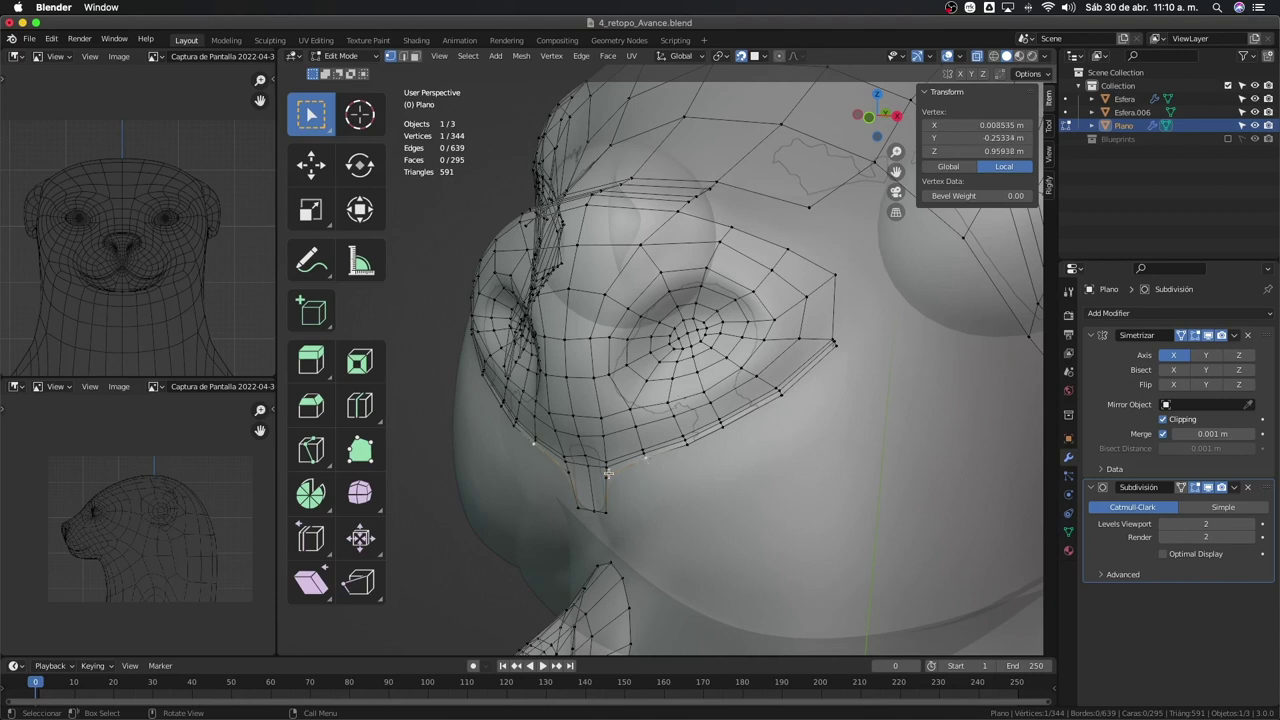
{"action": "left_click", "coordinate": [854, 361], "text": "ctrl"}
{"action": "key", "text": "x"}
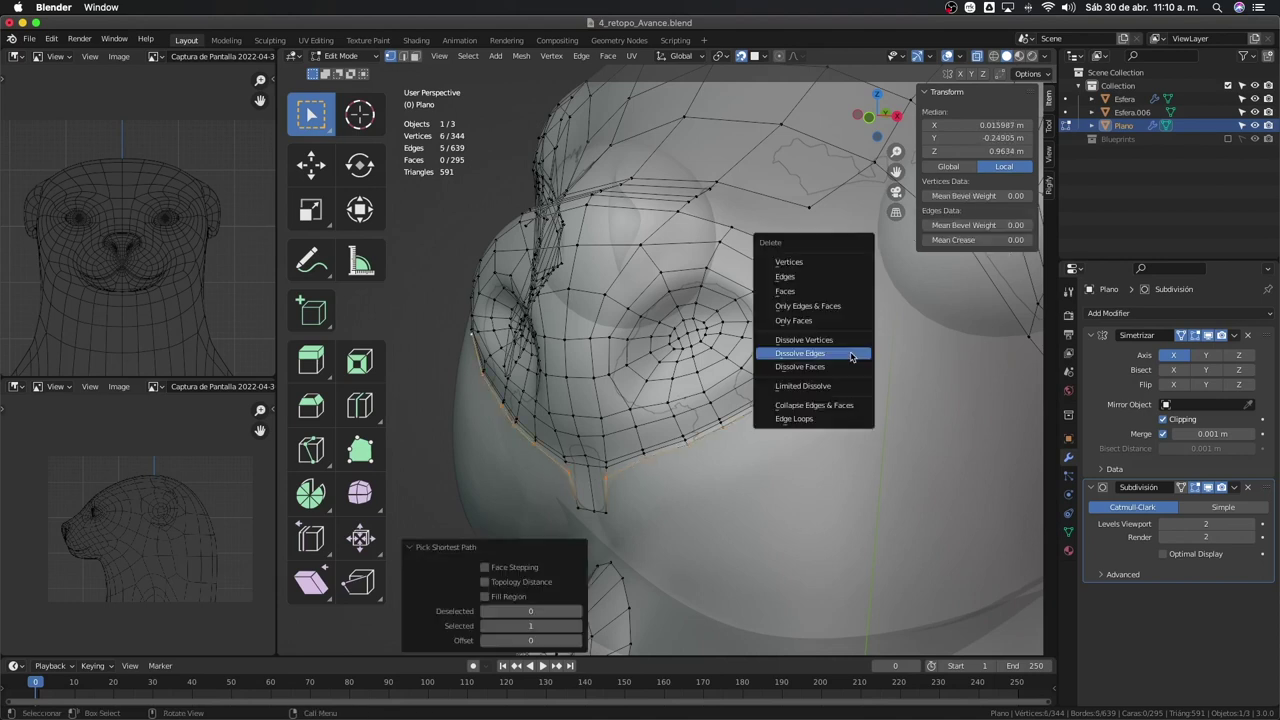
{"action": "left_click", "coordinate": [819, 263]}
Refit the nose strip by moving its bottom vertex into place
{"action": "left_click", "coordinate": [586, 466]}
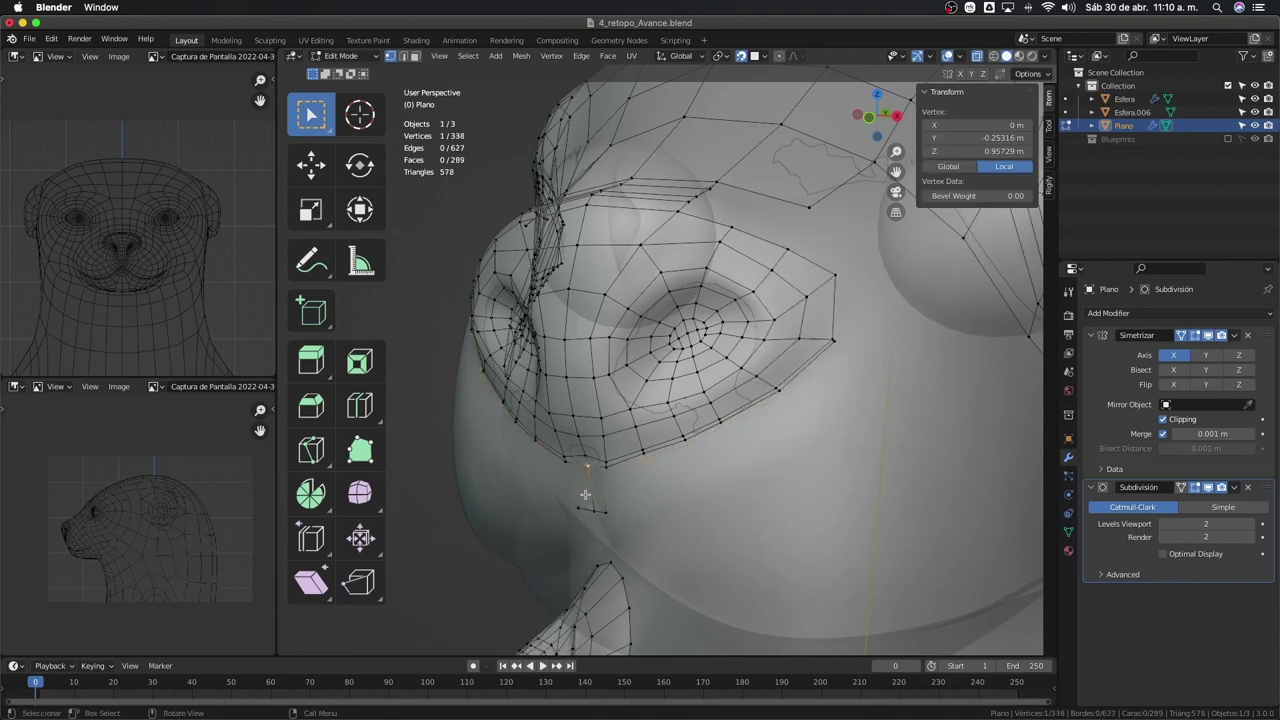
{"action": "left_click", "coordinate": [590, 510], "text": "shift"}
{"action": "mouse_move", "coordinate": [605, 515]}
{"action": "middle_mouse_down"}
{"action": "mouse_move", "coordinate": [662, 492]}
{"action": "mouse_move", "coordinate": [668, 505]}
{"action": "middle_mouse_up"}
{"action": "left_click_drag", "start_coordinate": [670, 486], "coordinate": [664, 480]}
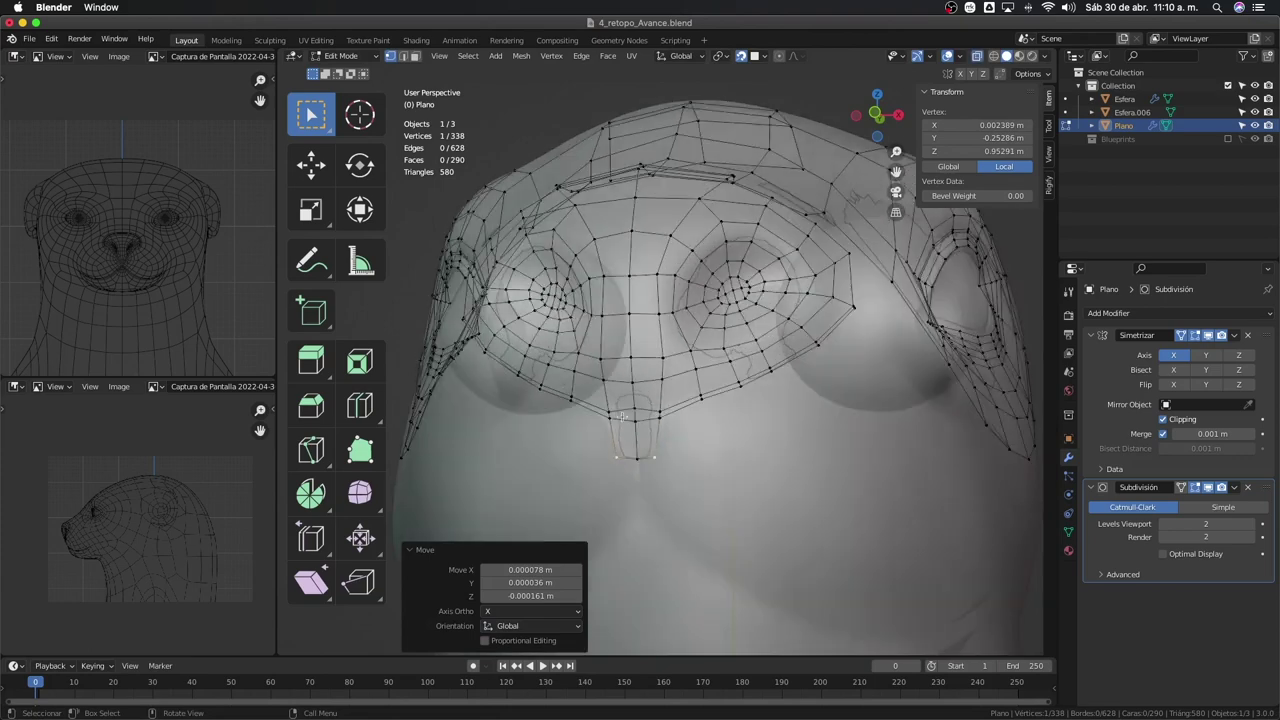
{"action": "key", "text": "g"}
{"action": "left_click", "coordinate": [641, 445]}
{"action": "middle_click_drag", "start_coordinate": [641, 445], "coordinate": [672, 452]}
Isolate the retopology mesh in local view and inspect it from front and side
{"action": "key", "text": "KP_Divide"}
{"action": "key", "text": "Tab"}
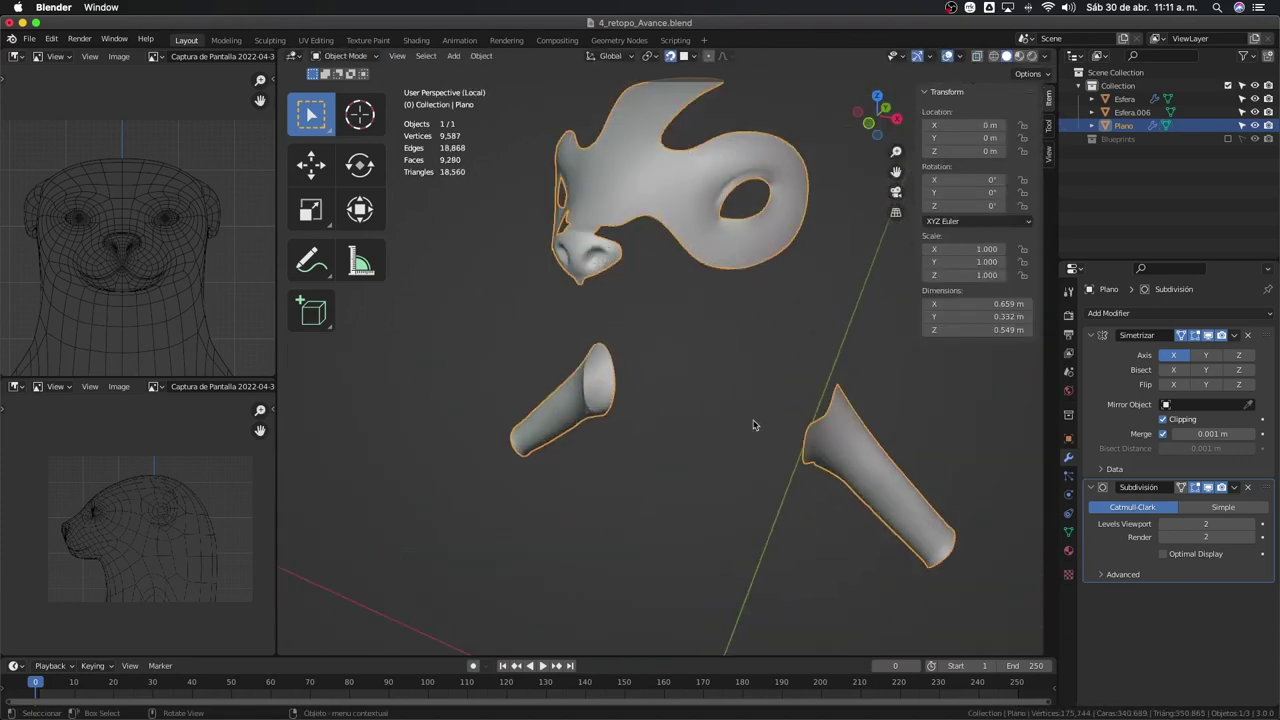
{"action": "mouse_move", "coordinate": [754, 423]}
{"action": "middle_mouse_down"}
{"action": "mouse_move", "coordinate": [746, 387]}
{"action": "mouse_move", "coordinate": [778, 400]}
{"action": "middle_mouse_up"}
{"action": "key", "text": "KP_1"}
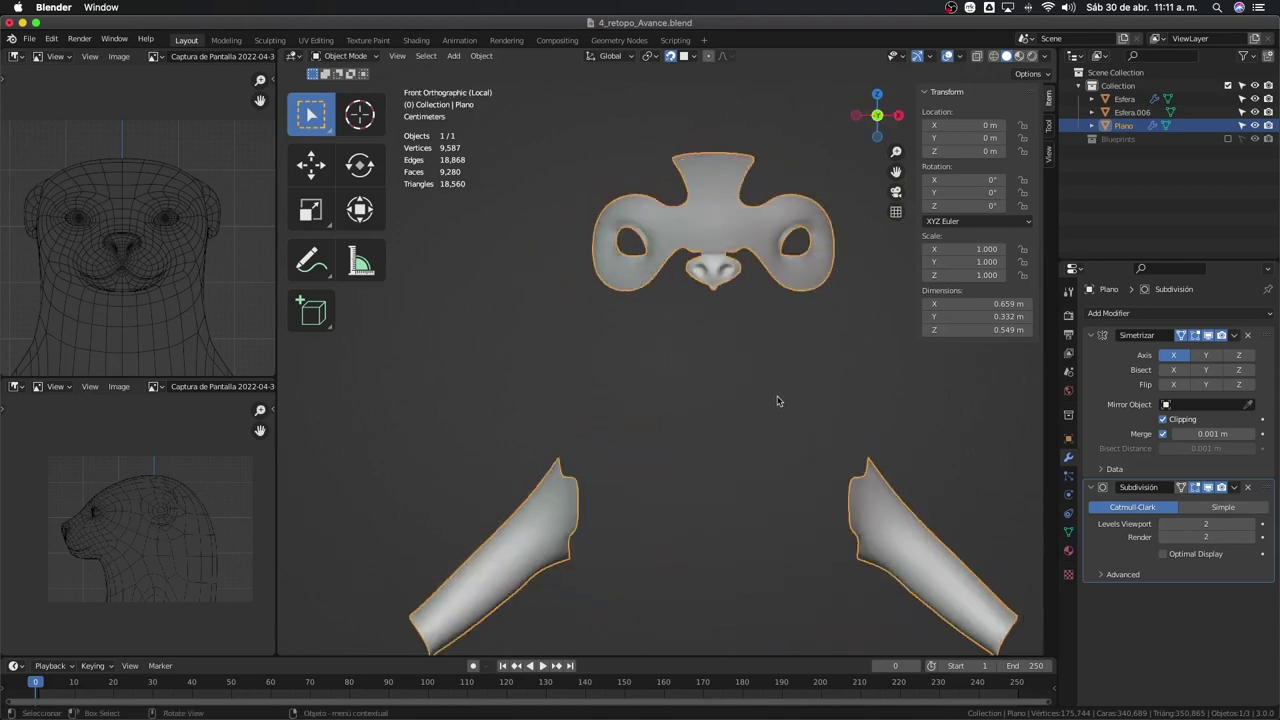
{"action": "key", "text": "KP_Divide"}
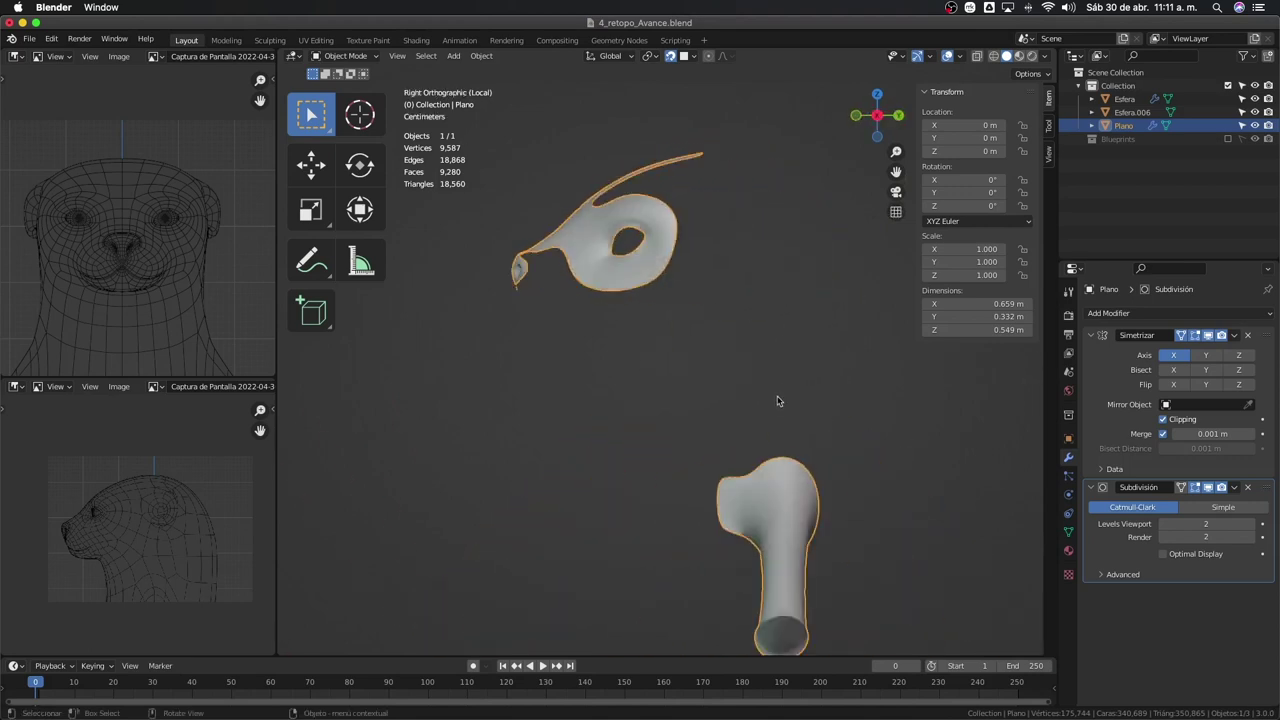
{"action": "key", "text": "KP_1"}
Back in Edit Mode, reposition two vertices on the forehead grid
{"action": "key", "text": "Tab"}
{"action": "scroll", "coordinate": [777, 397], "scroll_direction": "down", "scroll_amount": 3}
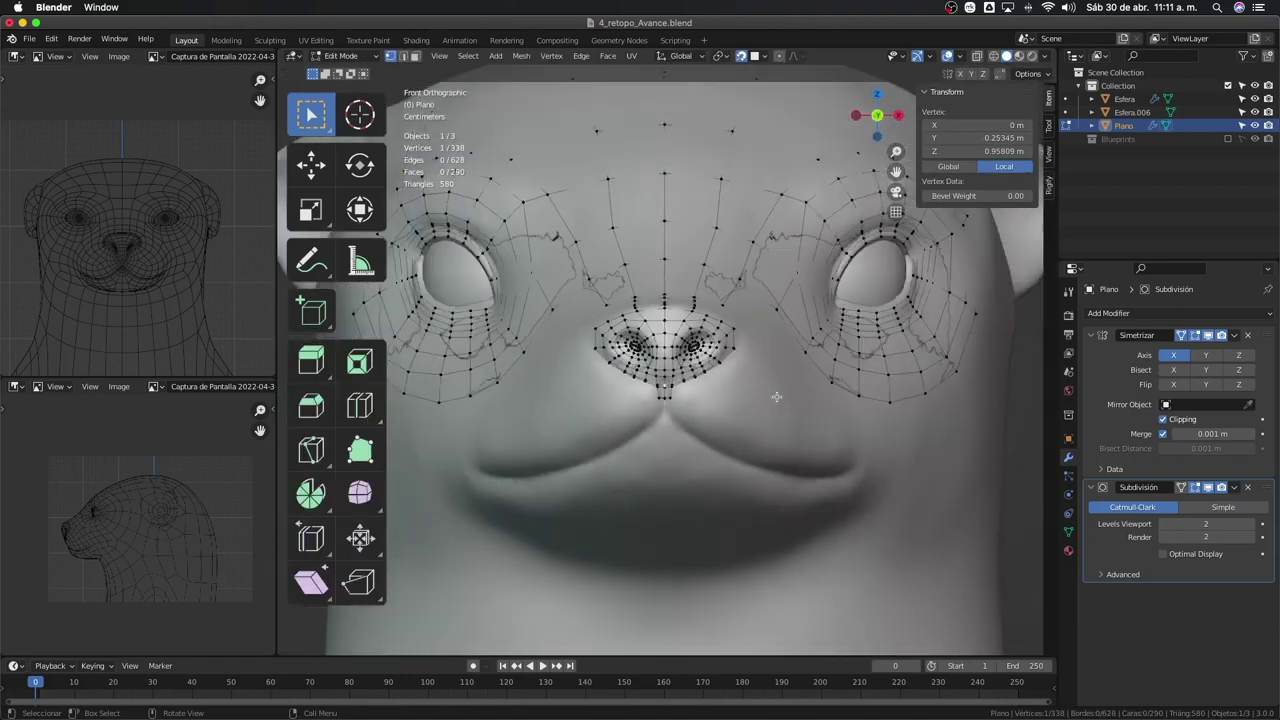
{"action": "scroll", "coordinate": [777, 397], "scroll_direction": "down", "scroll_amount": 2}
{"action": "mouse_move", "coordinate": [777, 397]}
{"action": "middle_mouse_down"}
{"action": "mouse_move", "coordinate": [761, 453]}
{"action": "mouse_move", "coordinate": [720, 448]}
{"action": "middle_mouse_up"}
{"action": "mouse_move", "coordinate": [777, 346]}
{"action": "middle_mouse_down"}
{"action": "mouse_move", "coordinate": [727, 362]}
{"action": "mouse_move", "coordinate": [775, 318]}
{"action": "middle_mouse_up"}
{"action": "middle_click_drag", "start_coordinate": [663, 312], "coordinate": [686, 314]}
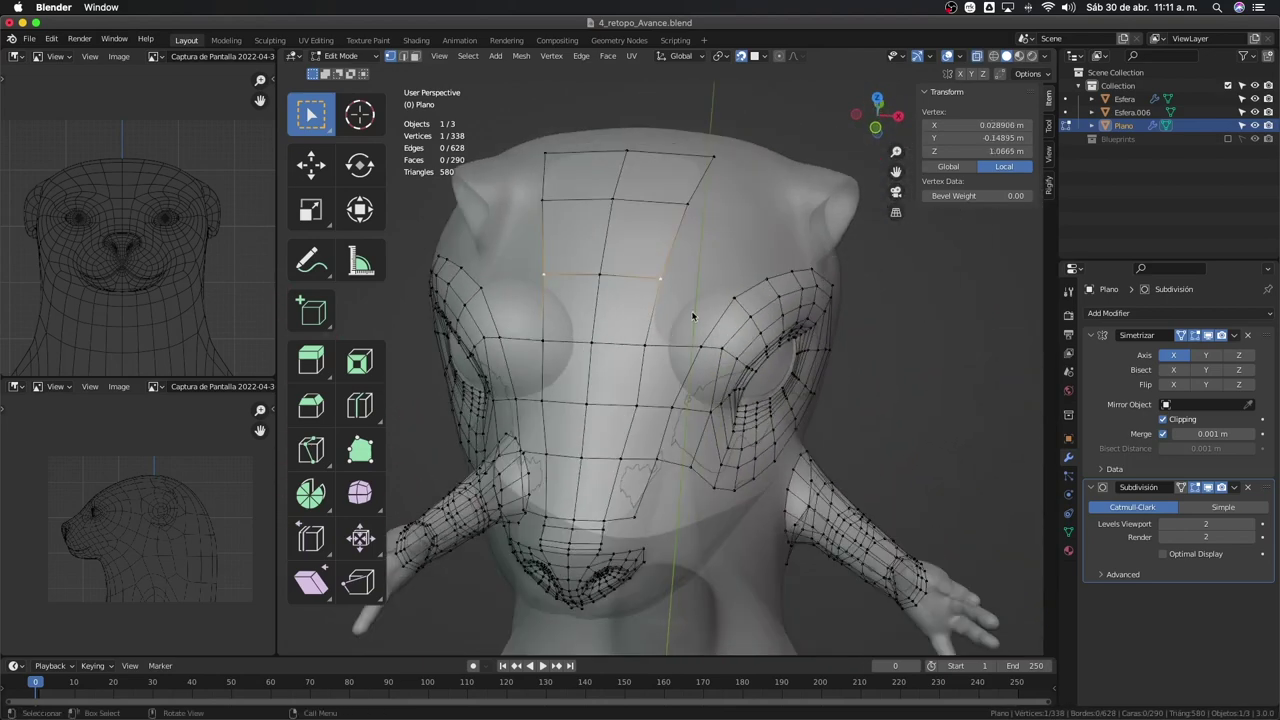
{"action": "key", "text": "g"}
{"action": "left_click", "coordinate": [686, 314]}
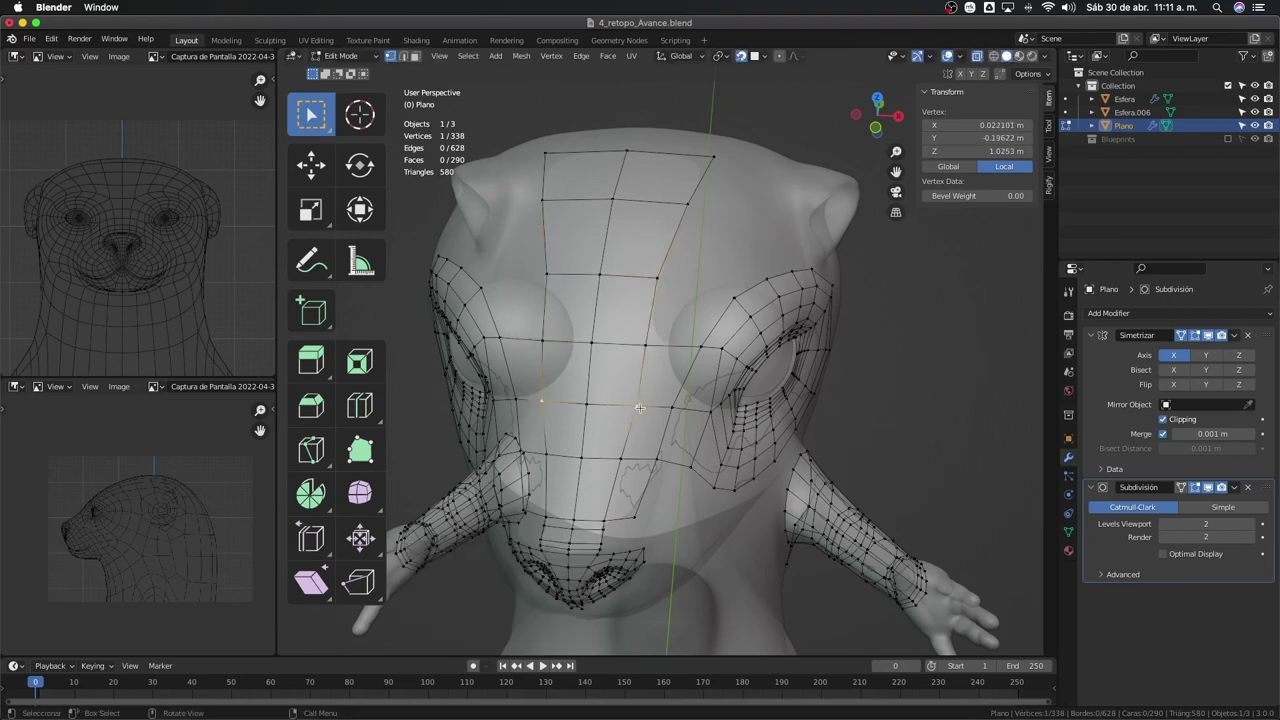
{"action": "left_click", "coordinate": [588, 402], "text": "alt"}
{"action": "key", "text": "g"}
{"action": "left_click", "coordinate": [674, 340]}
Orbit and zoom to review the whole otter, ending on a front three-quarter view of the head
{"action": "mouse_move", "coordinate": [662, 345]}
{"action": "middle_mouse_down"}
{"action": "mouse_move", "coordinate": [734, 388]}
{"action": "mouse_move", "coordinate": [738, 539]}
{"action": "middle_mouse_up"}
{"action": "scroll", "coordinate": [738, 539], "scroll_direction": "down", "scroll_amount": 4}
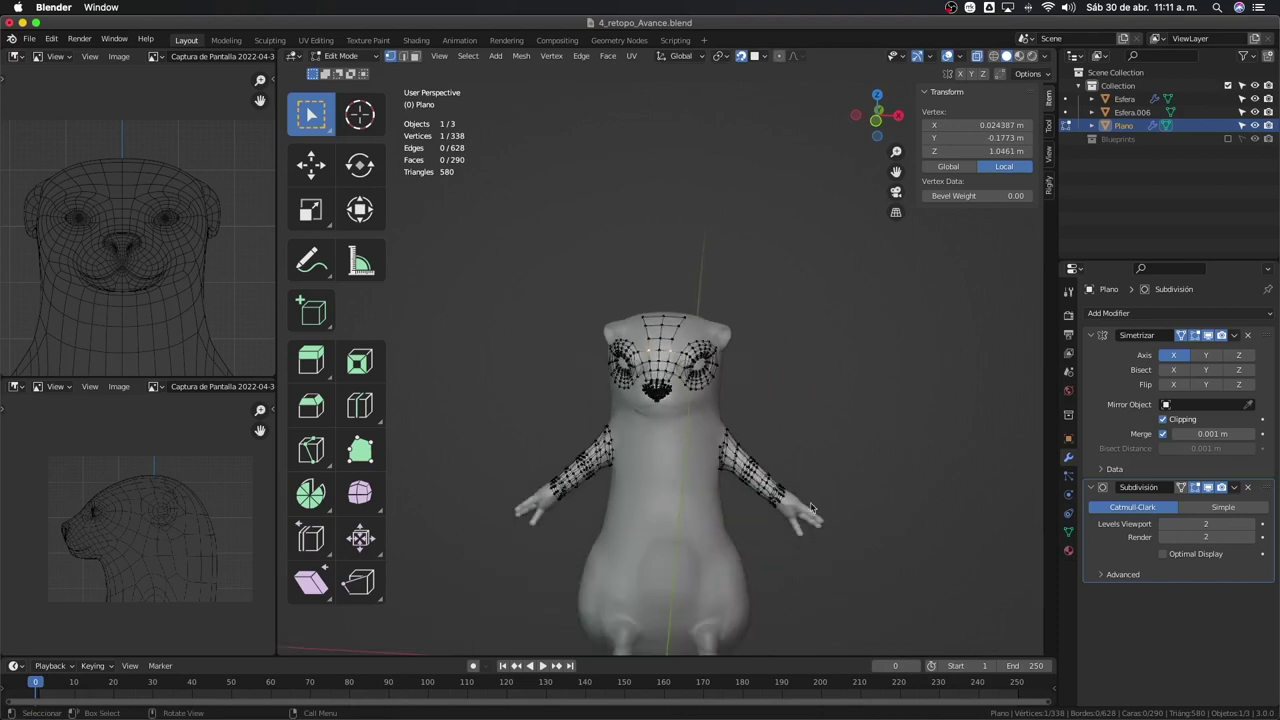
{"action": "mouse_move", "coordinate": [811, 508]}
{"action": "middle_mouse_down"}
{"action": "mouse_move", "coordinate": [814, 449]}
{"action": "mouse_move", "coordinate": [708, 527]}
{"action": "middle_mouse_up"}
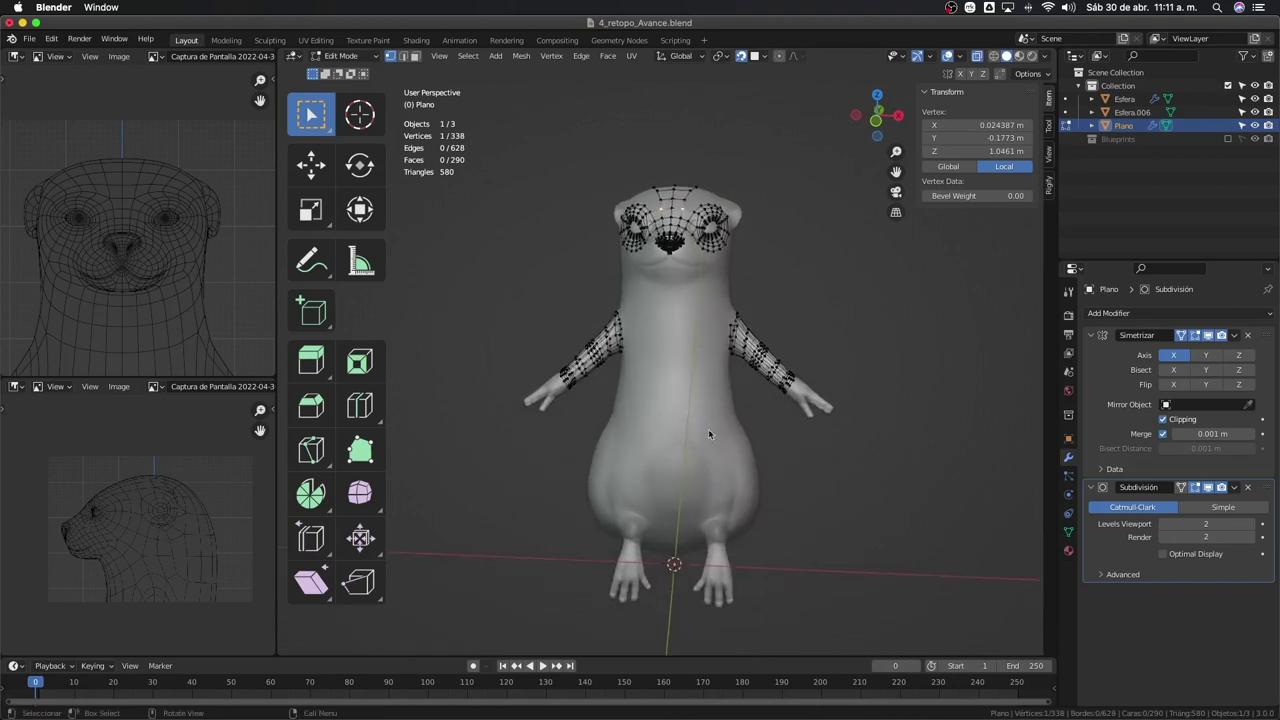
{"action": "mouse_move", "coordinate": [708, 429]}
{"action": "middle_mouse_down"}
{"action": "mouse_move", "coordinate": [721, 425]}
{"action": "mouse_move", "coordinate": [717, 340]}
{"action": "middle_mouse_up"}
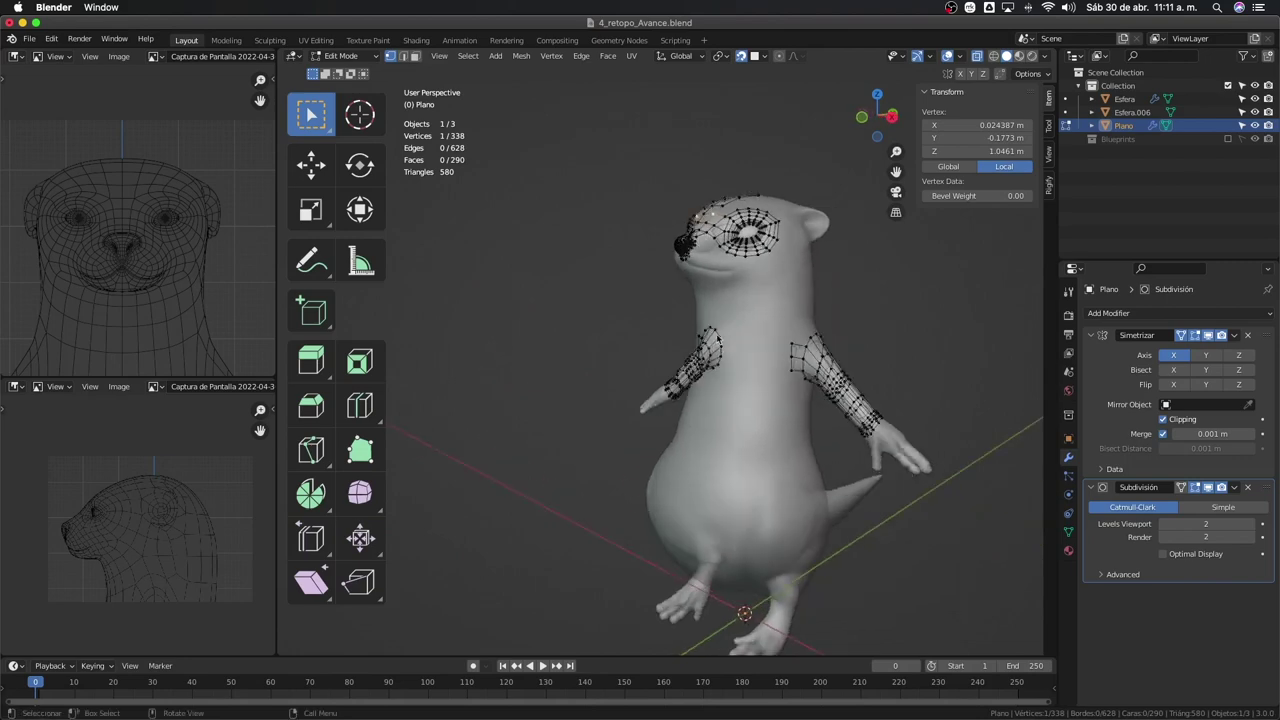
{"action": "scroll", "coordinate": [710, 428], "scroll_direction": "up", "scroll_amount": 1}
{"action": "scroll", "coordinate": [710, 428], "scroll_direction": "up", "scroll_amount": 2}
{"action": "scroll", "coordinate": [710, 428], "scroll_direction": "up", "scroll_amount": 2}
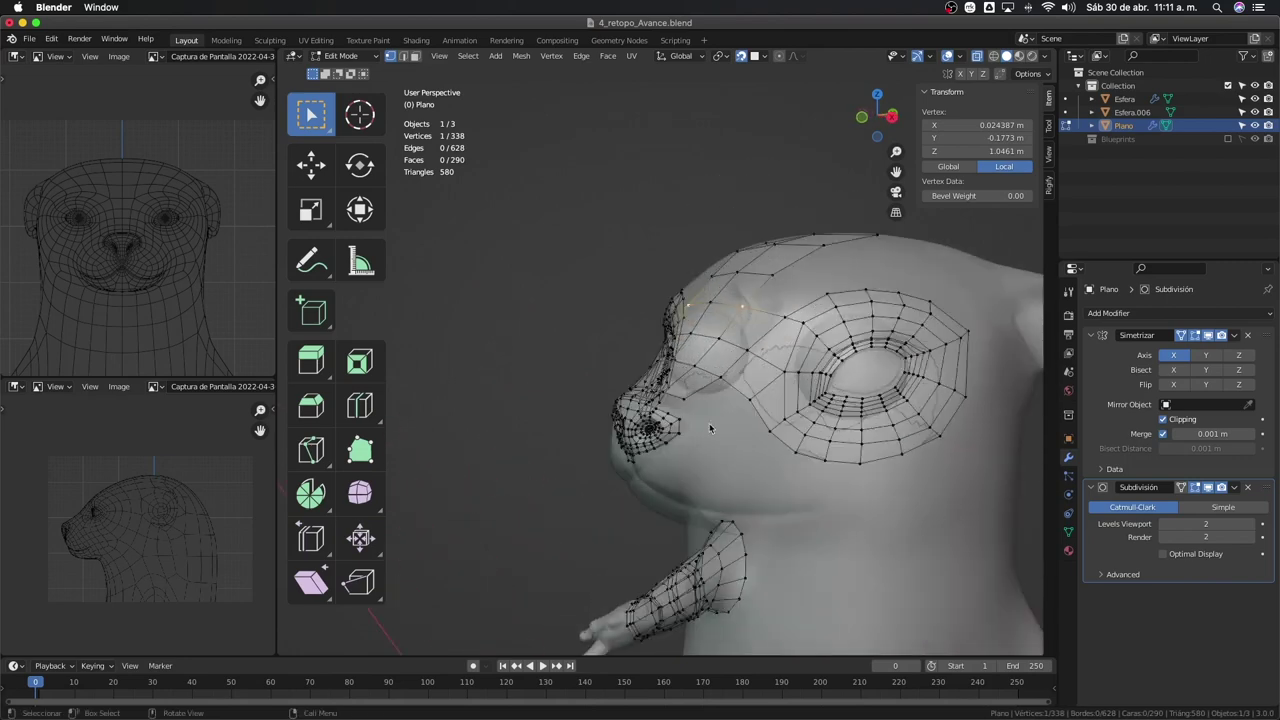
{"action": "mouse_move", "coordinate": [710, 428]}
{"action": "middle_mouse_down"}
{"action": "mouse_move", "coordinate": [692, 402]}
{"action": "mouse_move", "coordinate": [712, 380]}
{"action": "mouse_move", "coordinate": [700, 410]}
{"action": "middle_mouse_up"}
Refine the position of the selected head vertex
{"action": "key", "text": "g"}
{"action": "left_click", "coordinate": [715, 378]}
{"action": "key", "text": "g"}
{"action": "left_click", "coordinate": [700, 410]}
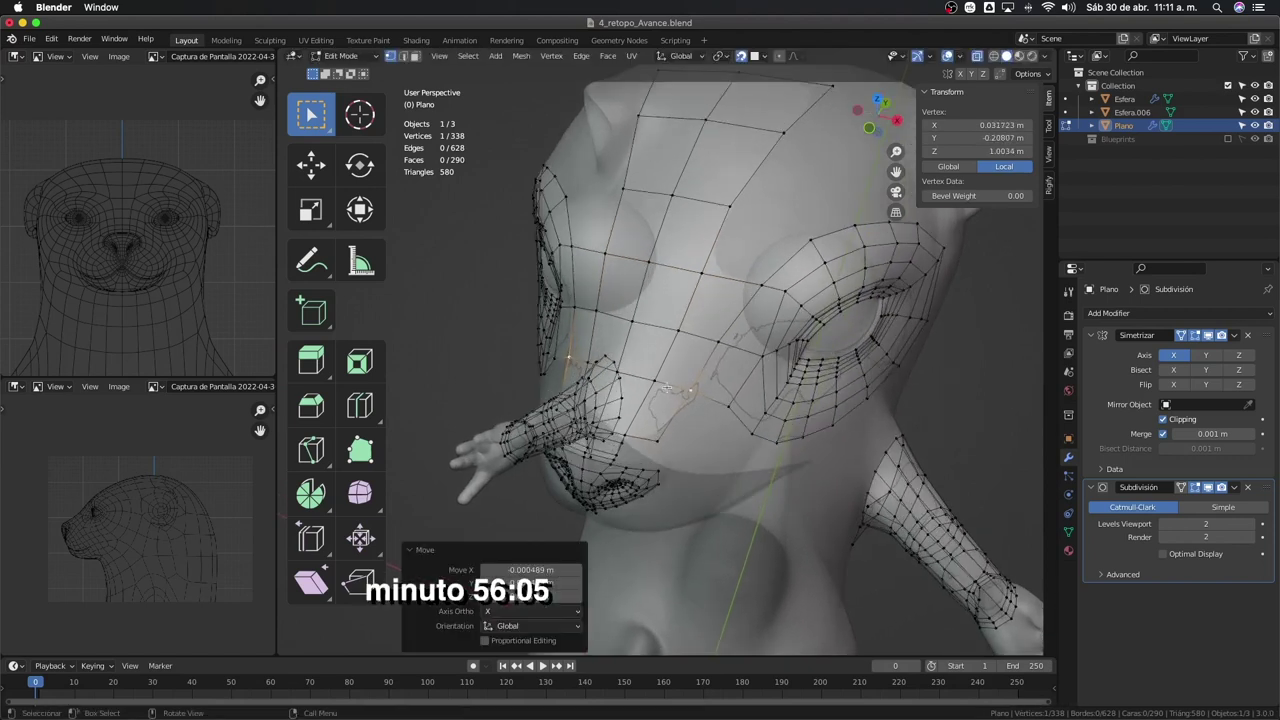
{"action": "key", "text": "g"}
{"action": "left_click", "coordinate": [684, 409]}
Fill a new face from the selection and fit its vertex to the surface
{"action": "key", "text": "f"}
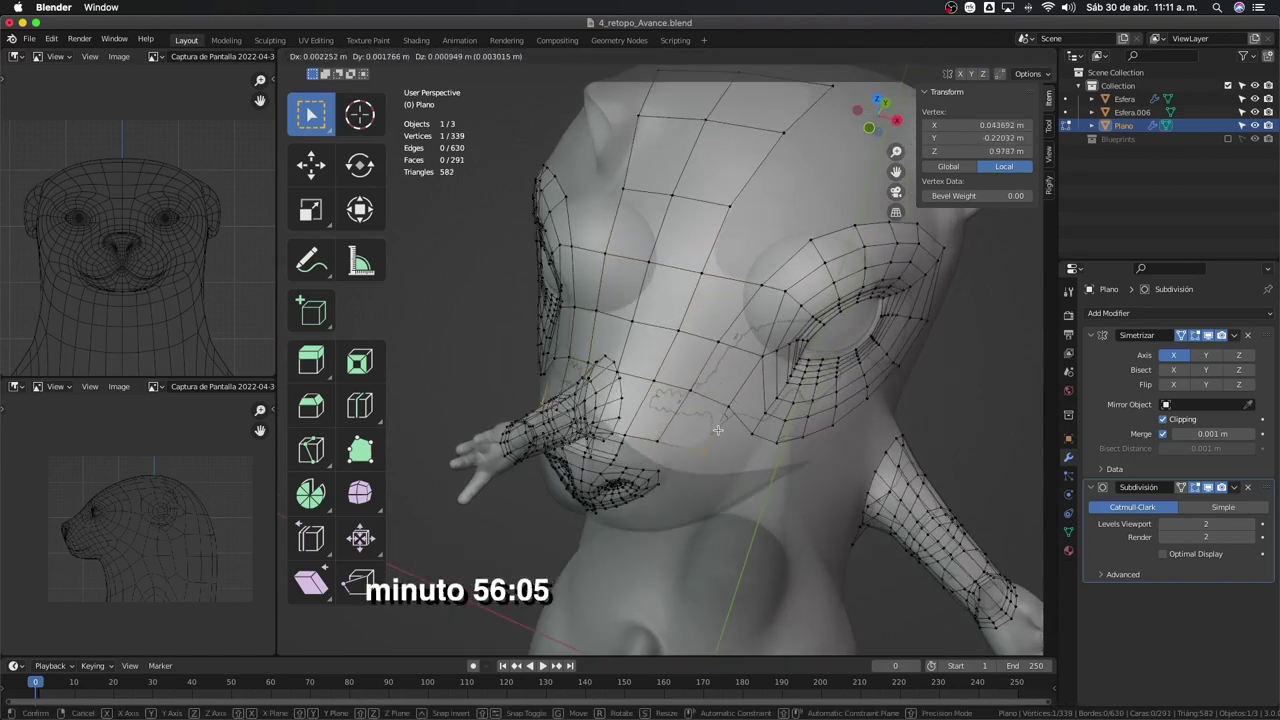
{"action": "left_click", "coordinate": [718, 428]}
{"action": "mouse_move", "coordinate": [718, 428]}
{"action": "middle_mouse_down"}
{"action": "mouse_move", "coordinate": [724, 442]}
{"action": "mouse_move", "coordinate": [609, 327]}
{"action": "mouse_move", "coordinate": [713, 360]}
{"action": "mouse_move", "coordinate": [748, 340]}
{"action": "mouse_move", "coordinate": [753, 303]}
{"action": "mouse_move", "coordinate": [770, 330]}
{"action": "middle_mouse_up"}
{"action": "key", "text": "g"}
{"action": "left_click", "coordinate": [724, 442]}
Extrude new vertices from the head toward the snout and cheek, using X-ray to place them
{"action": "left_click", "coordinate": [746, 327]}
{"action": "key", "text": "e"}
{"action": "left_click", "coordinate": [759, 305]}
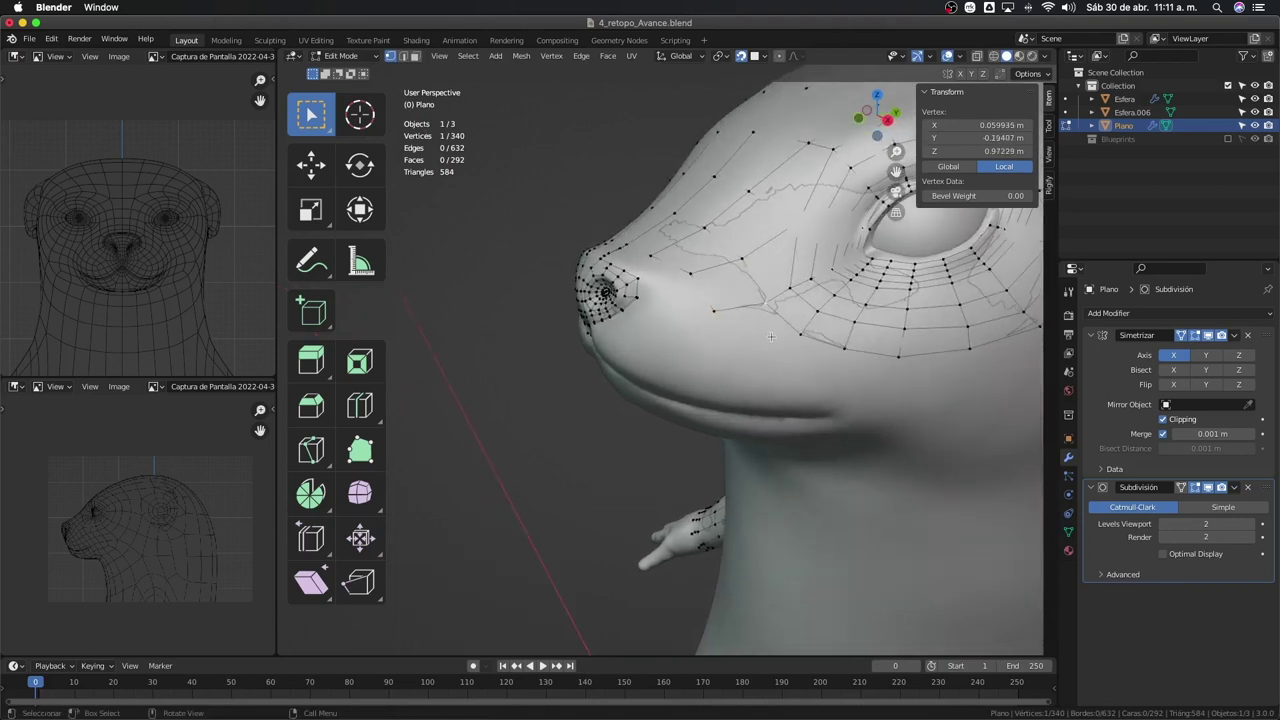
{"action": "key", "text": "e"}
{"action": "left_click", "coordinate": [714, 311]}
{"action": "key", "text": "g"}
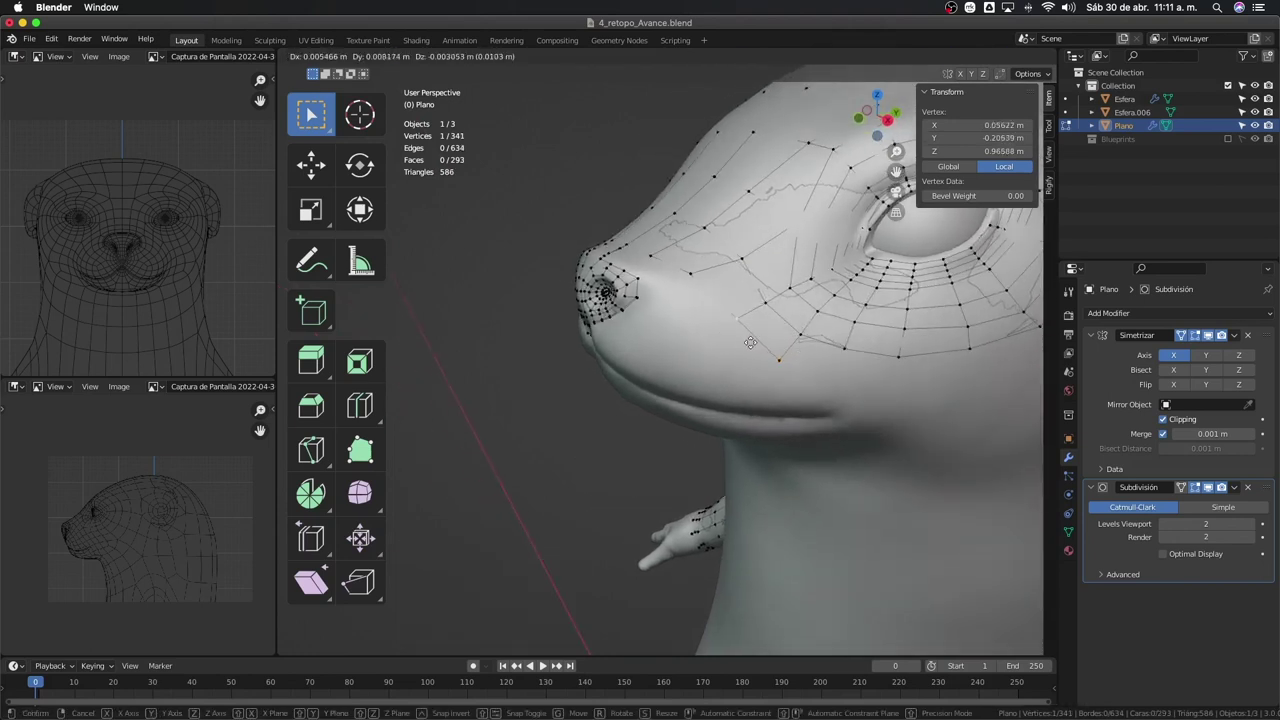
{"action": "left_click", "coordinate": [745, 335]}
{"action": "key", "text": "alt+z"}
{"action": "key", "text": "alt+z"}
{"action": "key", "text": "g"}
{"action": "left_click", "coordinate": [706, 303]}
{"action": "middle_click_drag", "start_coordinate": [808, 342], "coordinate": [806, 395]}
Extrude more vertices along the cheek, nudging them onto the surface
{"action": "key", "text": "e"}
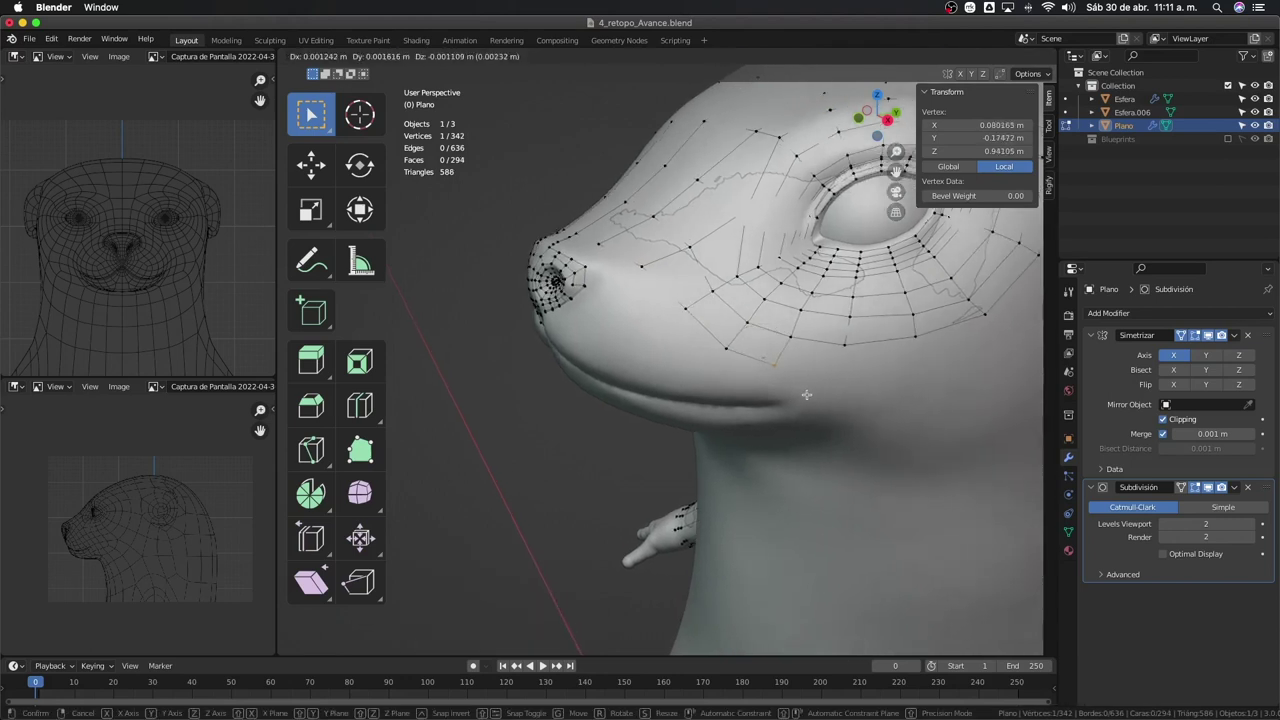
{"action": "left_click", "coordinate": [812, 396]}
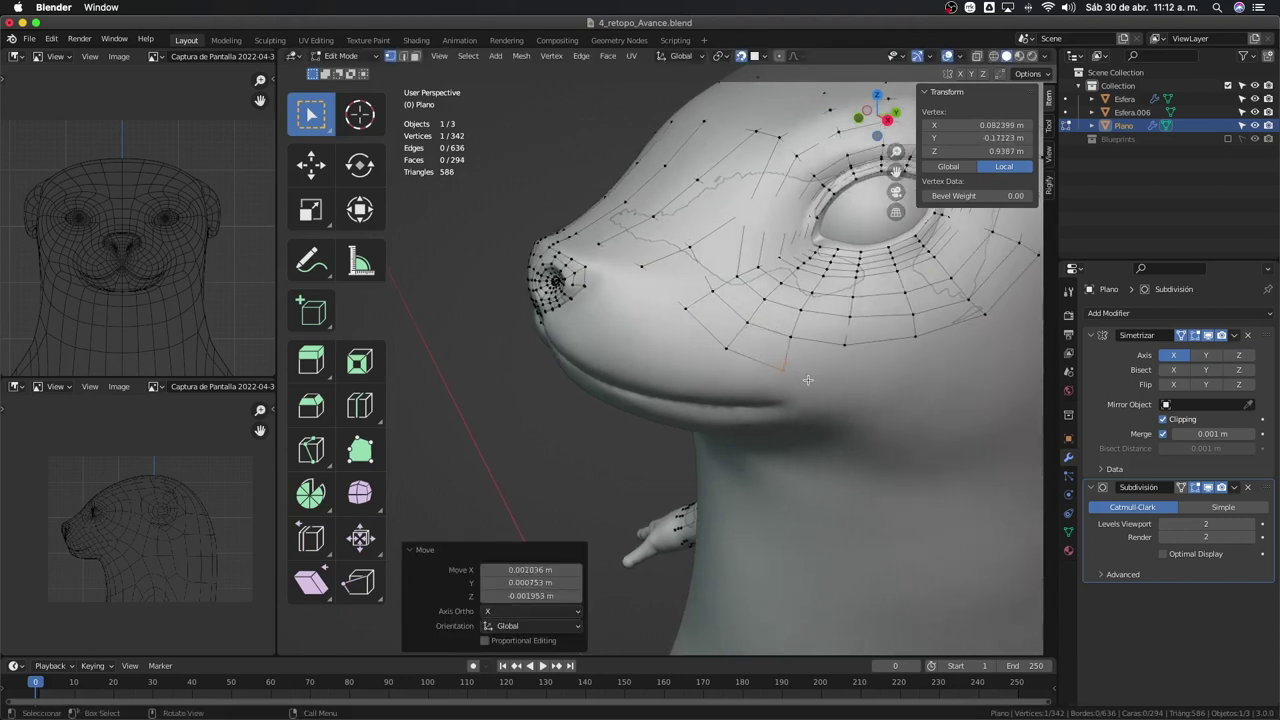
{"action": "middle_click_drag", "start_coordinate": [812, 396], "coordinate": [818, 344]}
{"action": "key", "text": "e"}
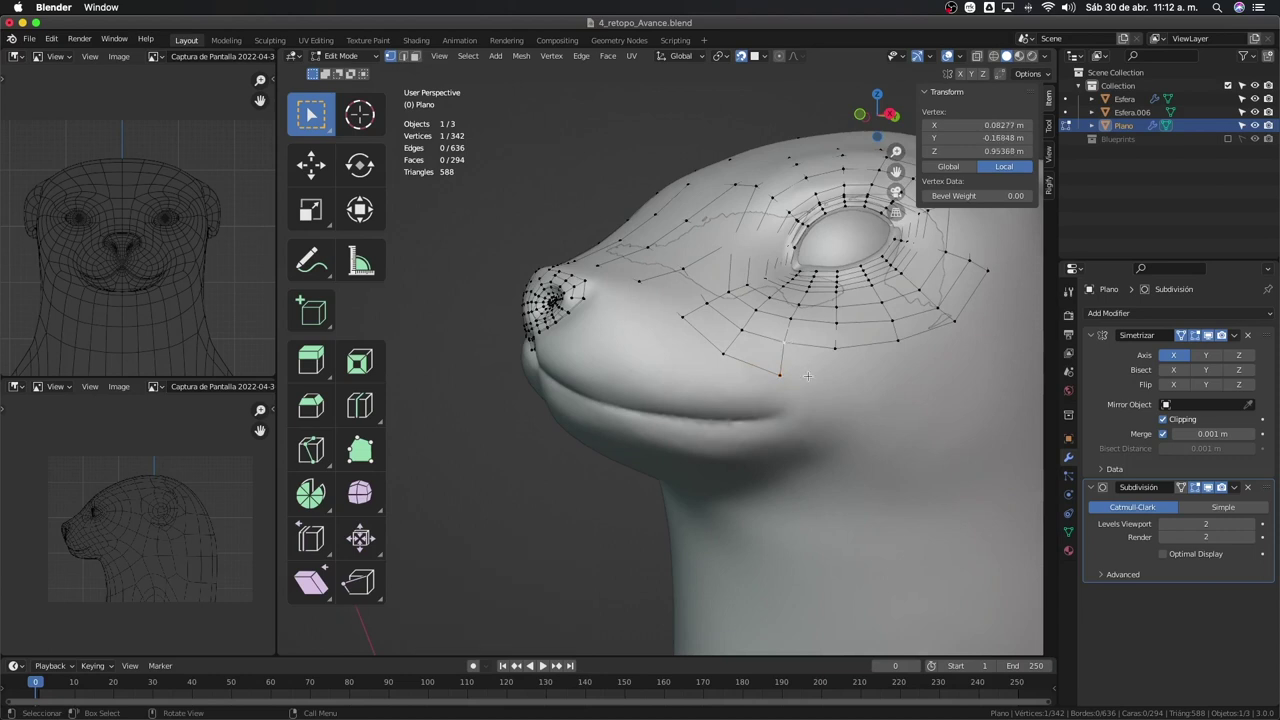
{"action": "left_click", "coordinate": [824, 378]}
{"action": "key", "text": "g"}
{"action": "left_click", "coordinate": [867, 389]}
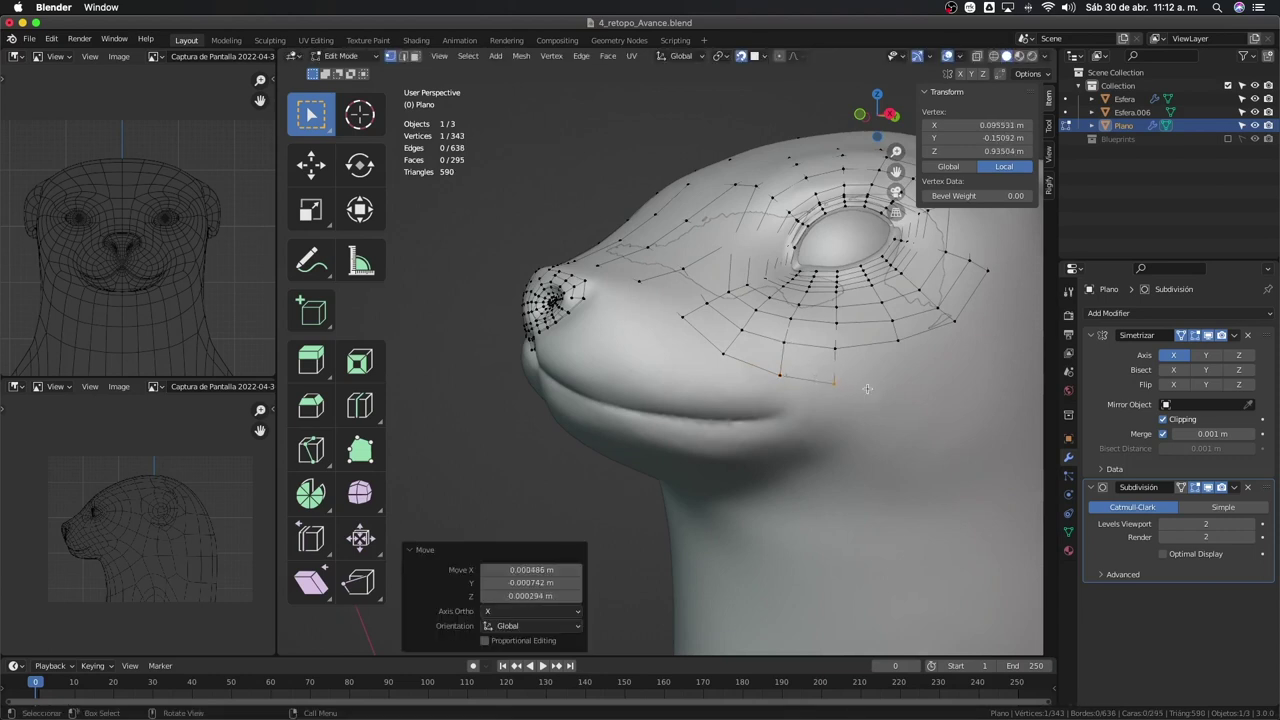
{"action": "key", "text": "g"}
{"action": "left_click", "coordinate": [886, 356]}
Extend the cheek edge with two more extruded vertices, adjusting the last one
{"action": "key", "text": "e"}
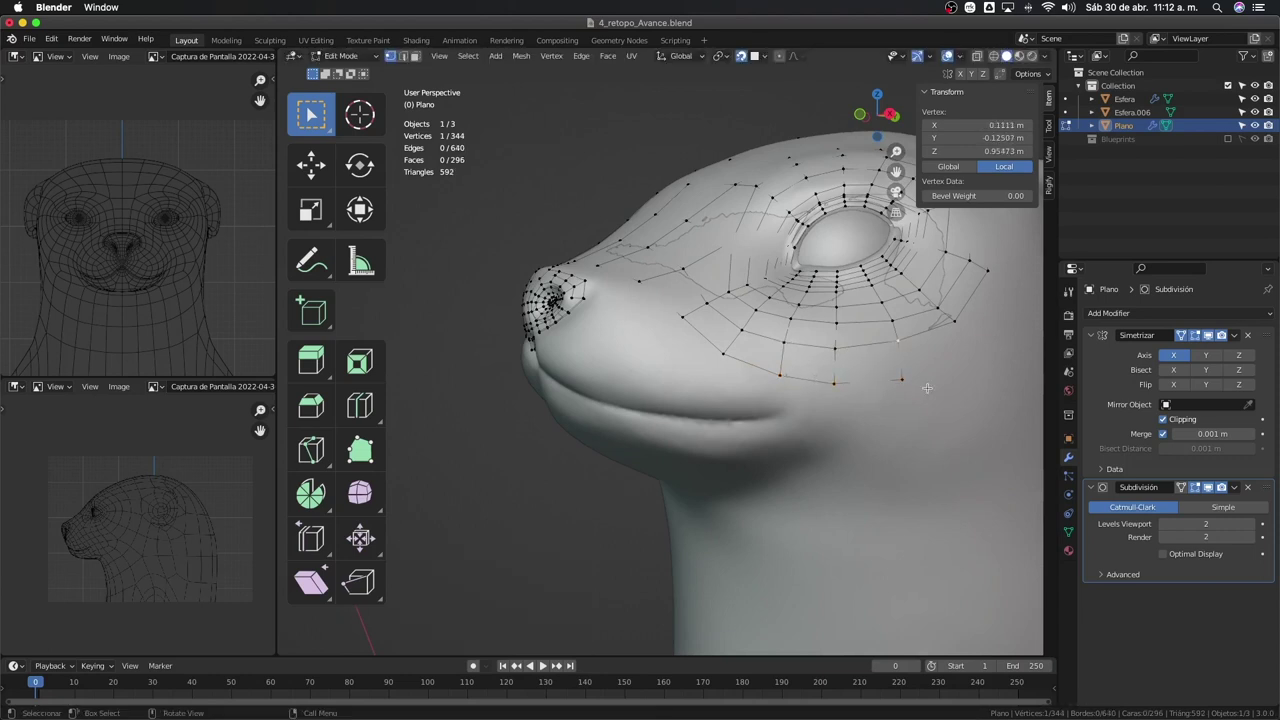
{"action": "left_click", "coordinate": [927, 390]}
{"action": "middle_click_drag", "start_coordinate": [927, 390], "coordinate": [897, 370]}
{"action": "key", "text": "e"}
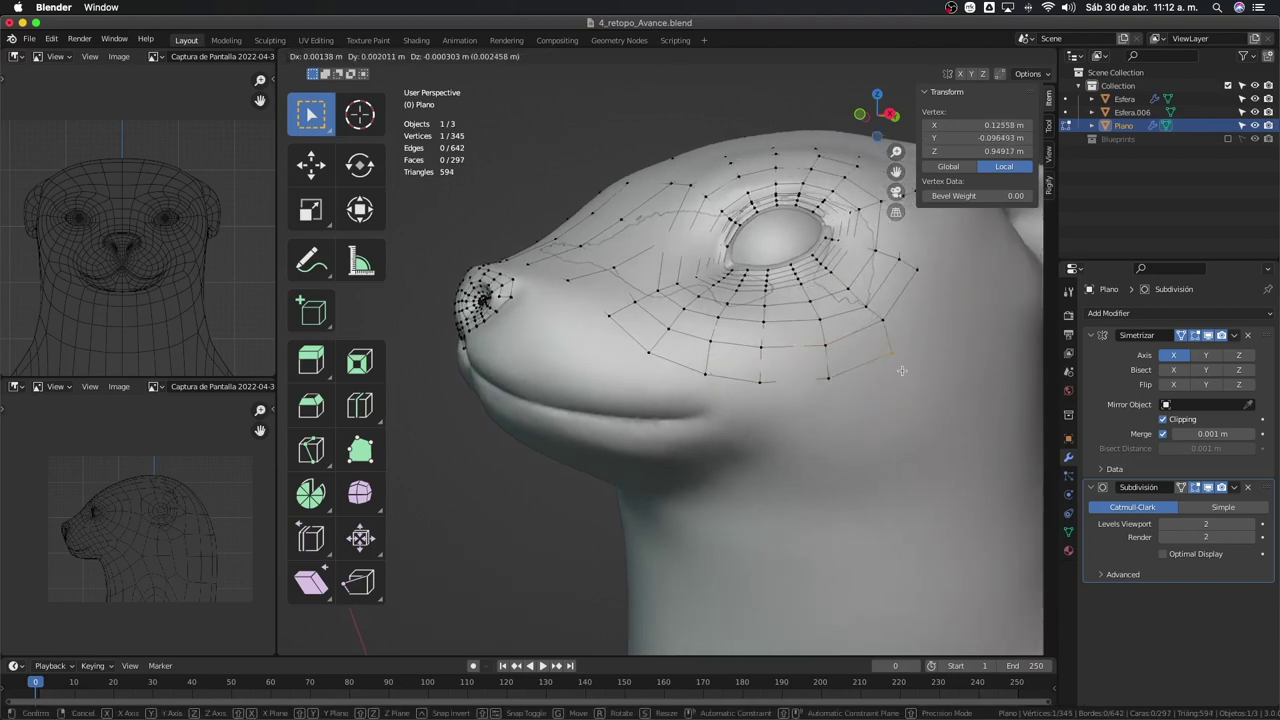
{"action": "left_click", "coordinate": [912, 363]}
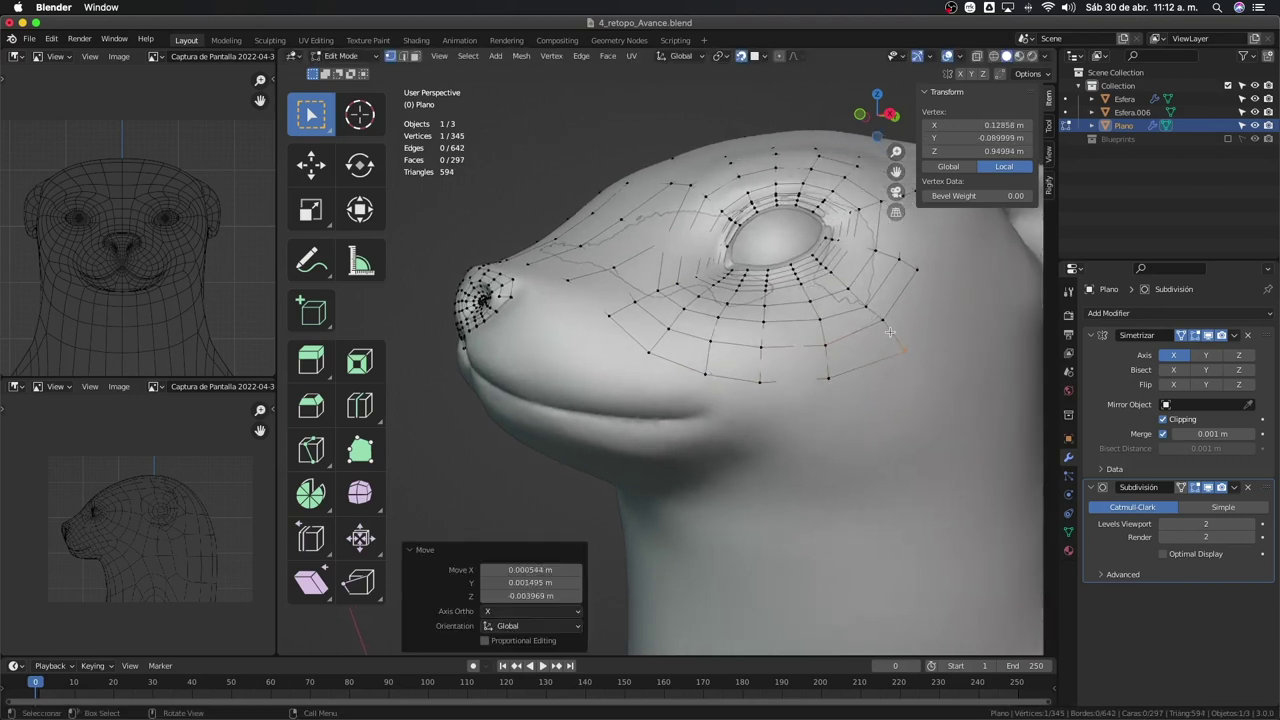
{"action": "key", "text": "g"}
{"action": "left_click", "coordinate": [890, 350]}
{"action": "mouse_move", "coordinate": [890, 350]}
{"action": "middle_mouse_down"}
{"action": "mouse_move", "coordinate": [735, 419]}
{"action": "mouse_move", "coordinate": [768, 315]}
{"action": "mouse_move", "coordinate": [790, 315]}
{"action": "mouse_move", "coordinate": [756, 322]}
{"action": "mouse_move", "coordinate": [834, 355]}
{"action": "mouse_move", "coordinate": [815, 250]}
{"action": "middle_mouse_up"}
Extrude new vertices and edges onto the head surface and fill a face between them
{"action": "key", "text": "e"}
{"action": "left_click", "coordinate": [768, 315]}
{"action": "key", "text": "e"}
{"action": "left_click", "coordinate": [795, 315]}
{"action": "key", "text": "e"}
{"action": "left_click", "coordinate": [770, 318]}
{"action": "key", "text": "f"}
Extrude more vertices across the side of the head and fill the gaps with faces
{"action": "key", "text": "e"}
{"action": "left_click", "coordinate": [834, 355]}
{"action": "key", "text": "f"}
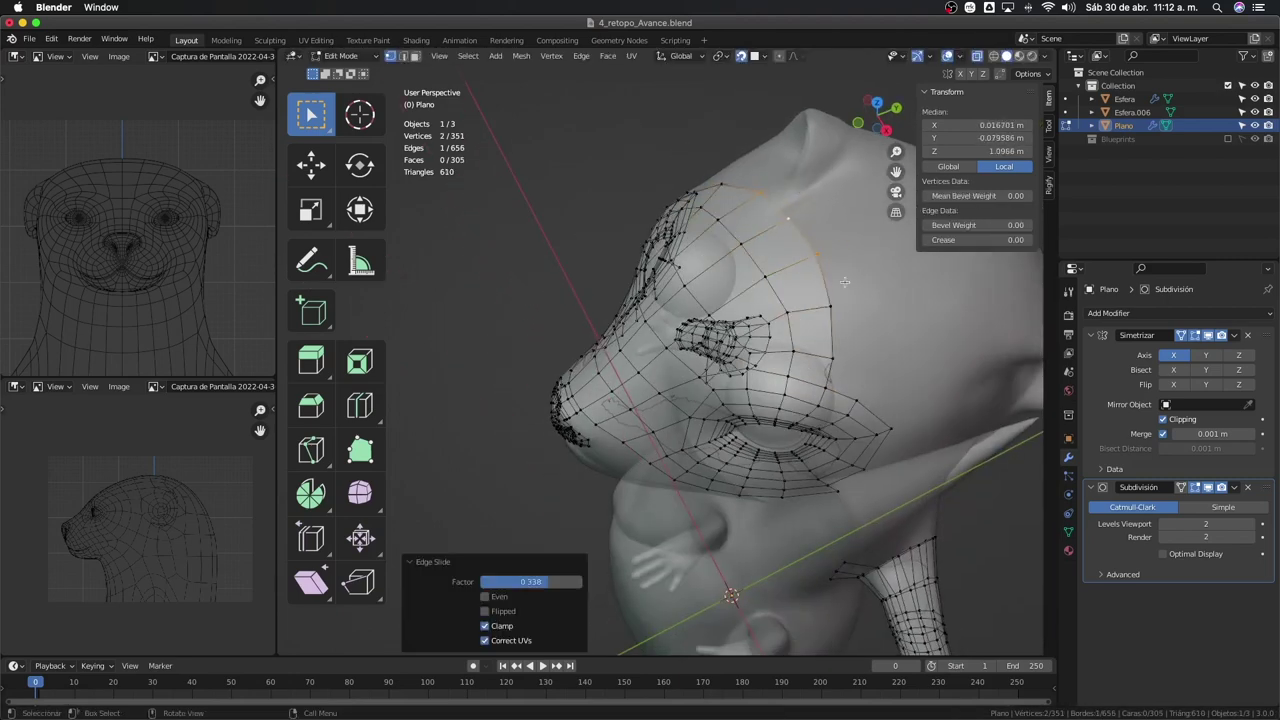
{"action": "key", "text": "e"}
{"action": "left_click", "coordinate": [815, 244]}
{"action": "key", "text": "e"}
Extend the edge strip over the top of the head with further extrusions and fills
{"action": "left_click", "coordinate": [784, 210]}
{"action": "middle_click_drag", "start_coordinate": [784, 210], "coordinate": [670, 210]}
{"action": "key", "text": "f"}
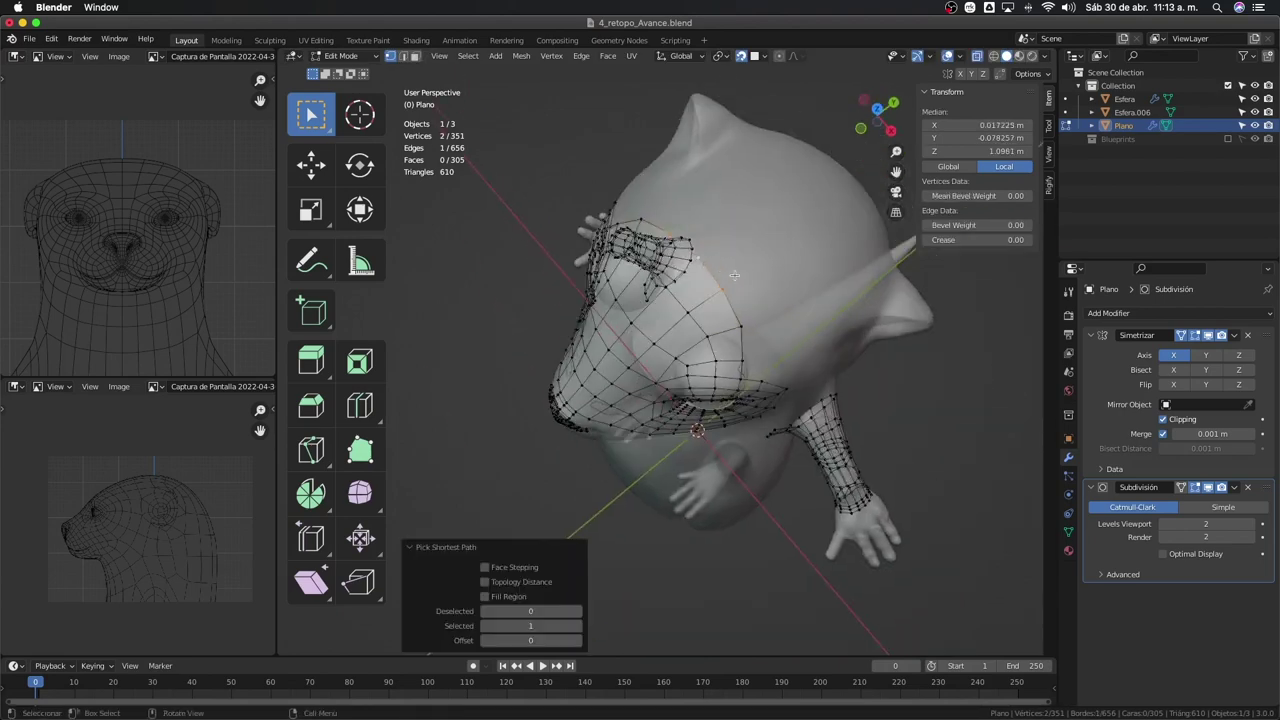
{"action": "key", "text": "e"}
{"action": "left_click", "coordinate": [783, 262]}
{"action": "mouse_move", "coordinate": [783, 262]}
{"action": "middle_mouse_down"}
{"action": "mouse_move", "coordinate": [815, 410]}
{"action": "mouse_move", "coordinate": [792, 263]}
{"action": "mouse_move", "coordinate": [672, 286]}
{"action": "mouse_move", "coordinate": [616, 263]}
{"action": "mouse_move", "coordinate": [697, 320]}
{"action": "mouse_move", "coordinate": [620, 281]}
{"action": "middle_mouse_up"}
{"action": "left_click", "coordinate": [815, 410]}
Extrude the selected edges and add a loop cut across the new faces
{"action": "key", "text": "e"}
{"action": "left_click", "coordinate": [794, 265]}
{"action": "key", "text": "e"}
{"action": "left_click", "coordinate": [792, 263]}
{"action": "key", "text": "ctrl+r"}
{"action": "left_click", "coordinate": [792, 263]}
Start the neck band by extruding a new edge into a face on the neck
{"action": "left_click", "coordinate": [672, 286]}
{"action": "key", "text": "e"}
{"action": "left_click", "coordinate": [672, 286]}
{"action": "key", "text": "e"}
{"action": "left_click", "coordinate": [616, 263]}
{"action": "scroll", "coordinate": [697, 320], "scroll_direction": "up", "scroll_amount": 3}
Extrude more faces along the neck and move the new vertices into place
{"action": "key", "text": "e"}
{"action": "left_click", "coordinate": [620, 281]}
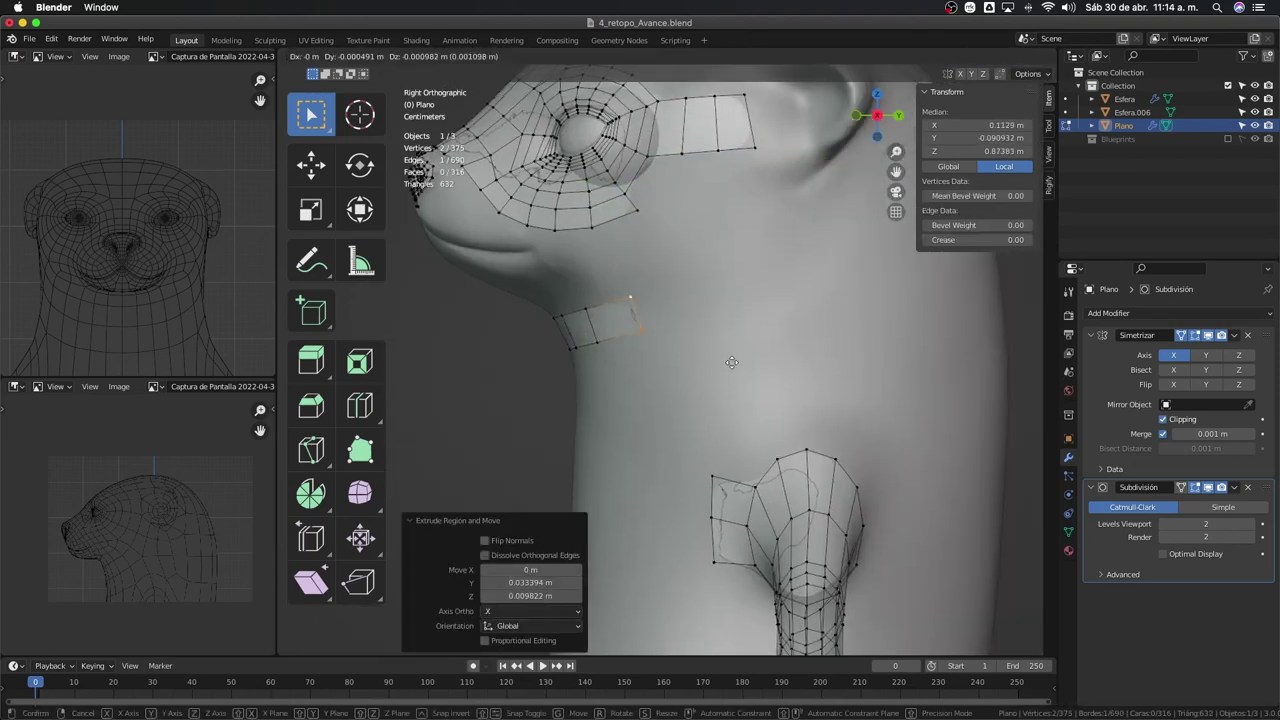
{"action": "scroll", "coordinate": [620, 281], "scroll_direction": "up", "scroll_amount": 2}
{"action": "key", "text": "e"}
{"action": "left_click", "coordinate": [590, 383]}
{"action": "key", "text": "g"}
{"action": "left_click", "coordinate": [590, 383]}
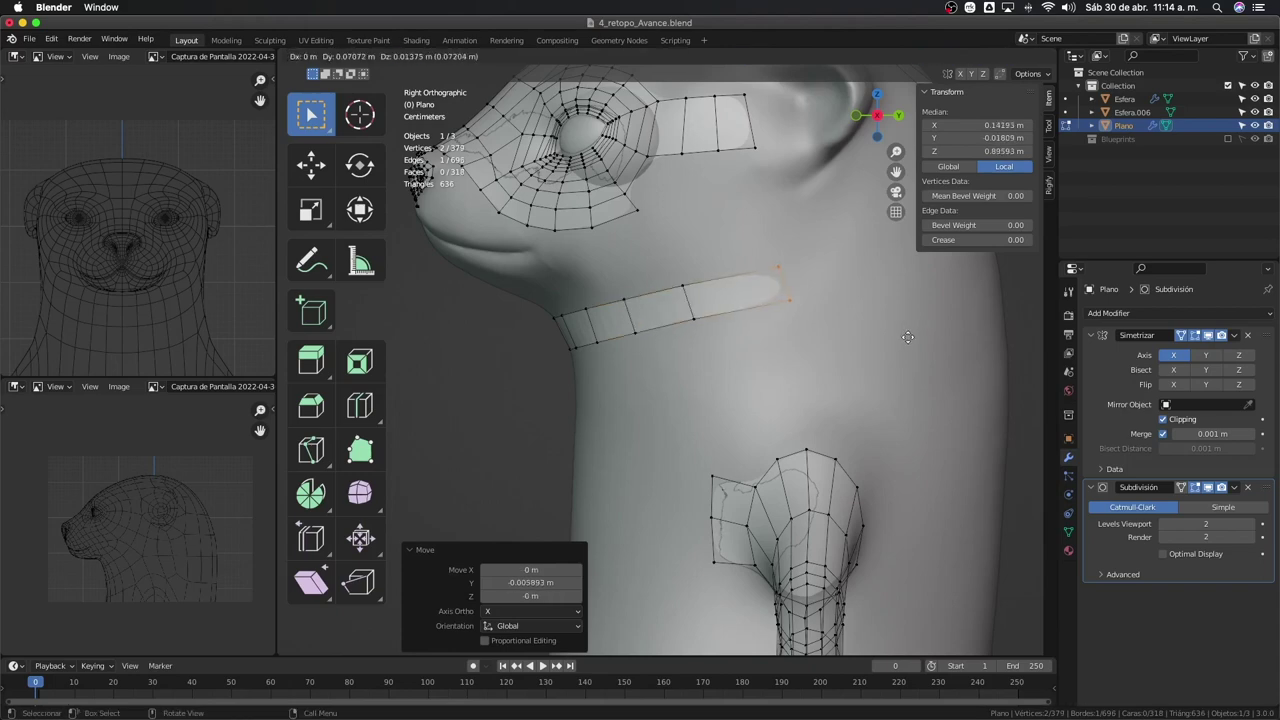
Adjust a neck vertex, then extrude the band around the back of the neck
{"action": "mouse_move", "coordinate": [590, 383]}
{"action": "middle_mouse_down"}
{"action": "mouse_move", "coordinate": [796, 382]}
{"action": "mouse_move", "coordinate": [760, 300]}
{"action": "mouse_move", "coordinate": [718, 347]}
{"action": "mouse_move", "coordinate": [789, 378]}
{"action": "mouse_move", "coordinate": [800, 330]}
{"action": "mouse_move", "coordinate": [762, 290]}
{"action": "mouse_move", "coordinate": [788, 310]}
{"action": "middle_mouse_up"}
{"action": "left_click", "coordinate": [730, 320]}
{"action": "key", "text": "g"}
{"action": "left_click", "coordinate": [718, 347]}
{"action": "key", "text": "e"}
{"action": "left_click", "coordinate": [789, 378]}
{"action": "key", "text": "e"}
{"action": "left_click", "coordinate": [805, 320]}
Save the blend file, then undo back to an earlier state of the neck mesh
{"action": "key", "text": "g"}
{"action": "key", "text": "g"}
{"action": "left_click", "coordinate": [813, 302]}
{"action": "key", "text": "ctrl+s"}
{"action": "key", "text": "g"}
{"action": "middle_click_drag", "start_coordinate": [687, 345], "coordinate": [660, 328]}
{"action": "key", "text": "ctrl+z"}
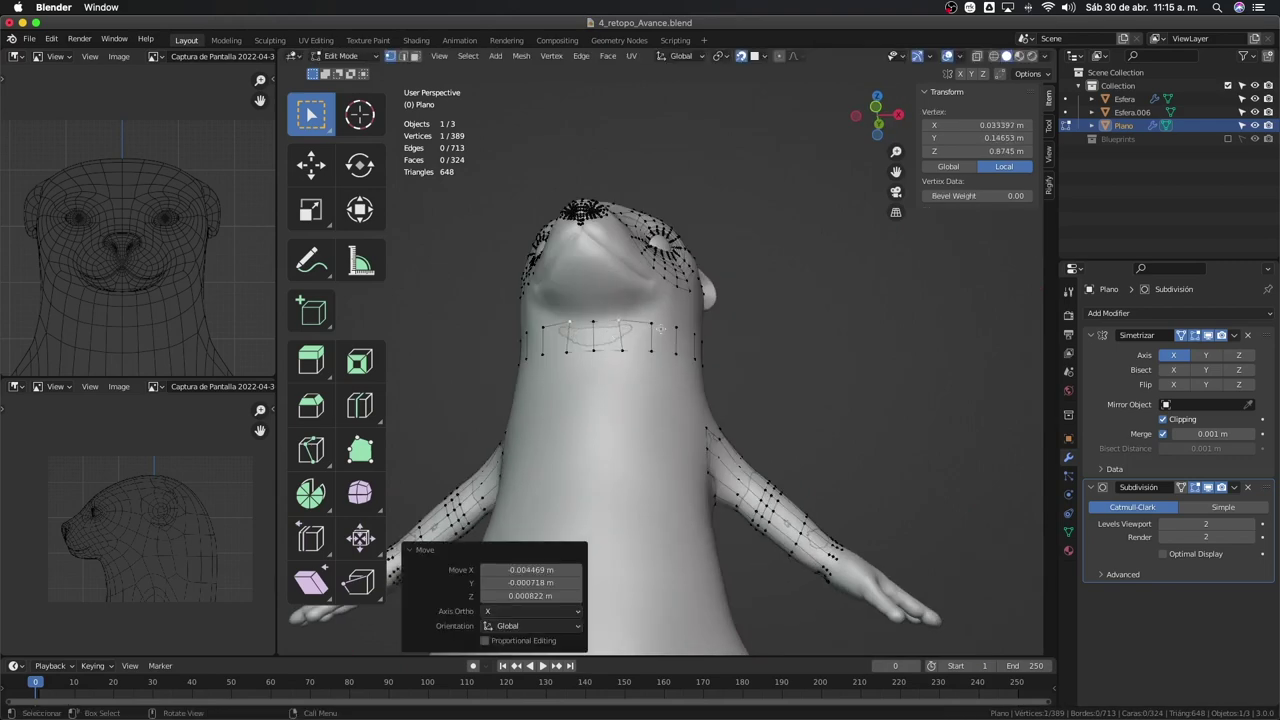
{"action": "key", "text": "ctrl+z"}
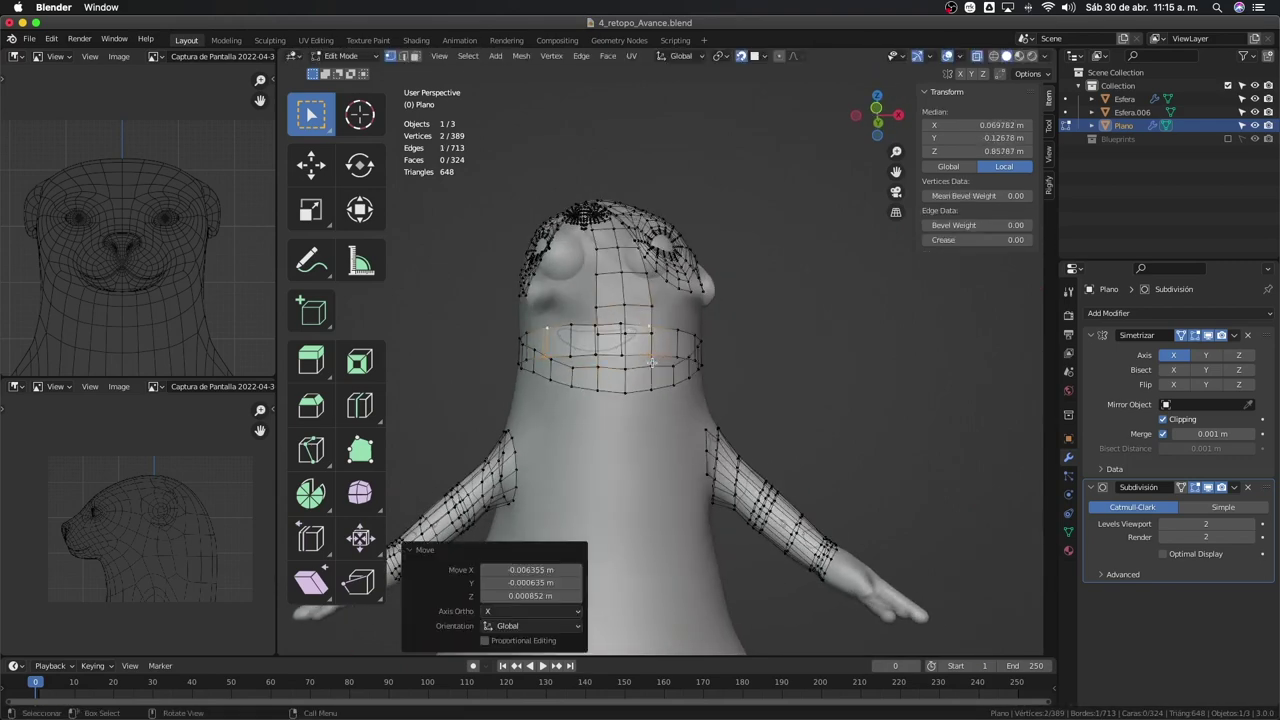
{"action": "key", "text": "ctrl+z"}
{"action": "key", "text": "ctrl+z"}
{"action": "key", "text": "ctrl+z"}
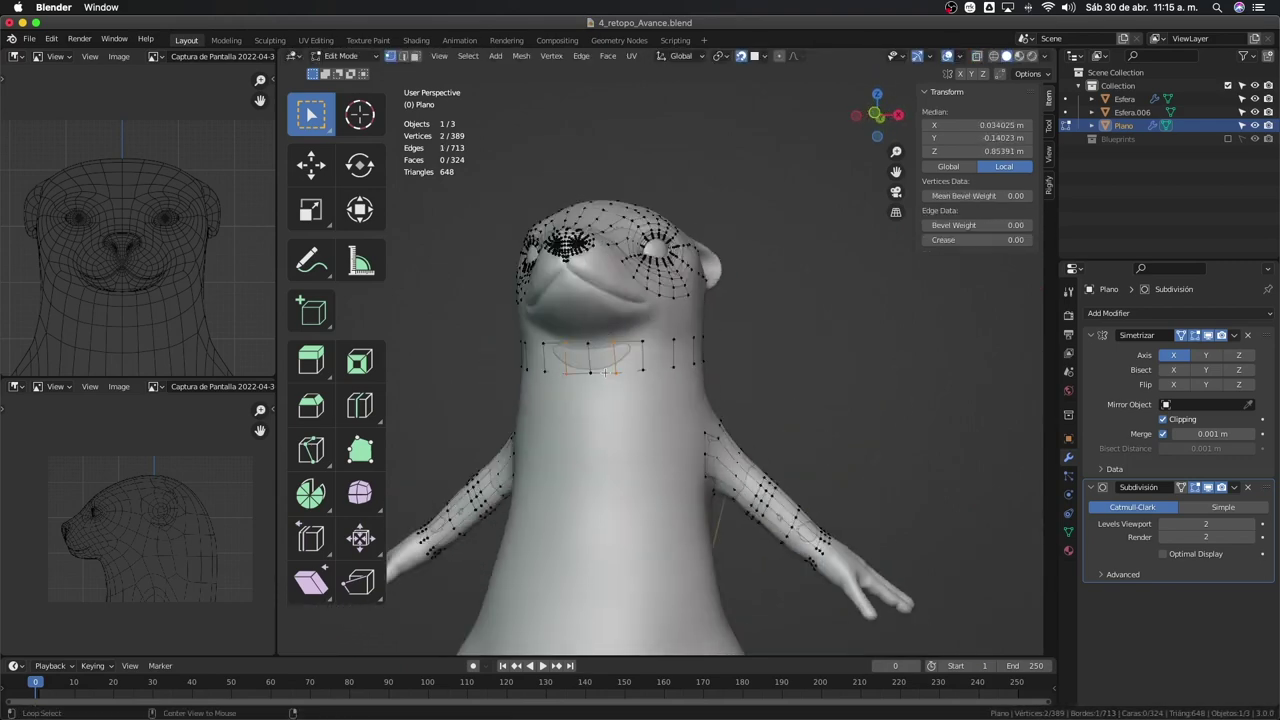
{"action": "key", "text": "ctrl+z"}
Extrude another edge of the neck band up toward the chin
{"action": "mouse_move", "coordinate": [654, 376]}
{"action": "middle_mouse_down"}
{"action": "mouse_move", "coordinate": [605, 345]}
{"action": "mouse_move", "coordinate": [625, 369]}
{"action": "mouse_move", "coordinate": [630, 330]}
{"action": "middle_mouse_up"}
{"action": "key", "text": "g"}
{"action": "key", "text": "Escape"}
{"action": "left_click", "coordinate": [651, 384]}
{"action": "scroll", "coordinate": [629, 318], "scroll_direction": "up", "scroll_amount": 2}
{"action": "key", "text": "e"}
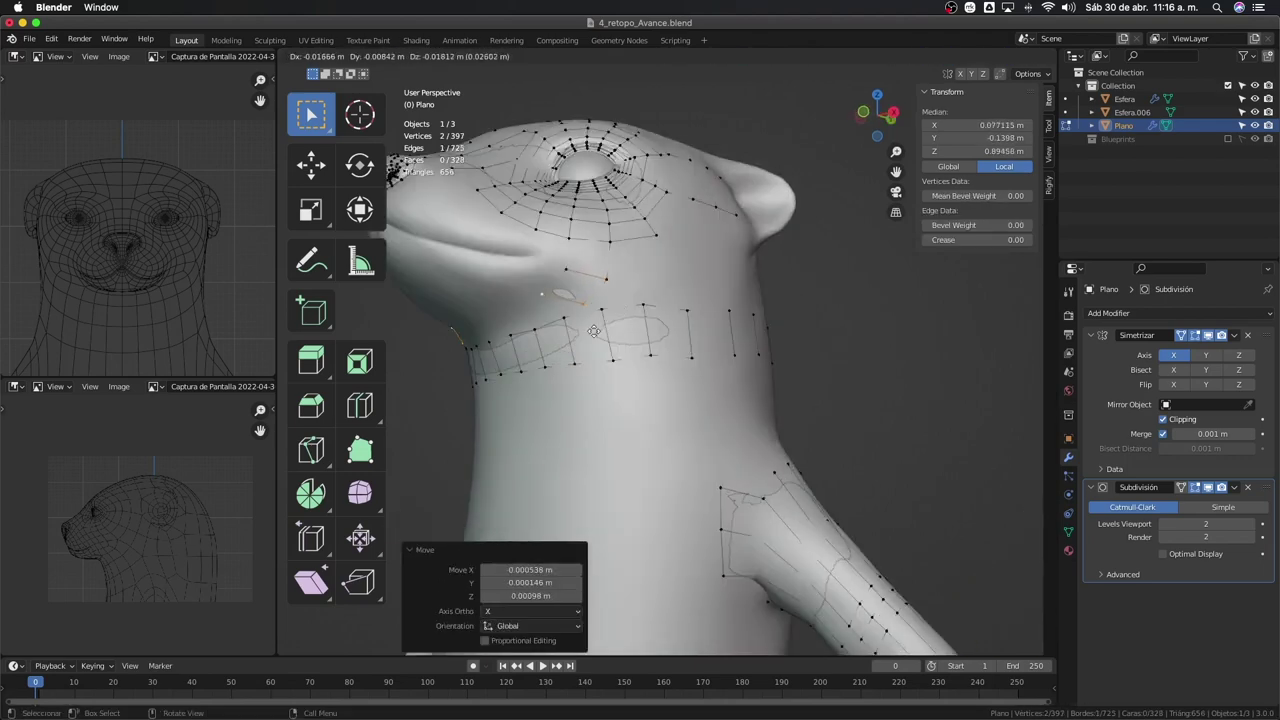
{"action": "left_click", "coordinate": [551, 297]}
{"action": "middle_click_drag", "start_coordinate": [551, 297], "coordinate": [604, 313]}
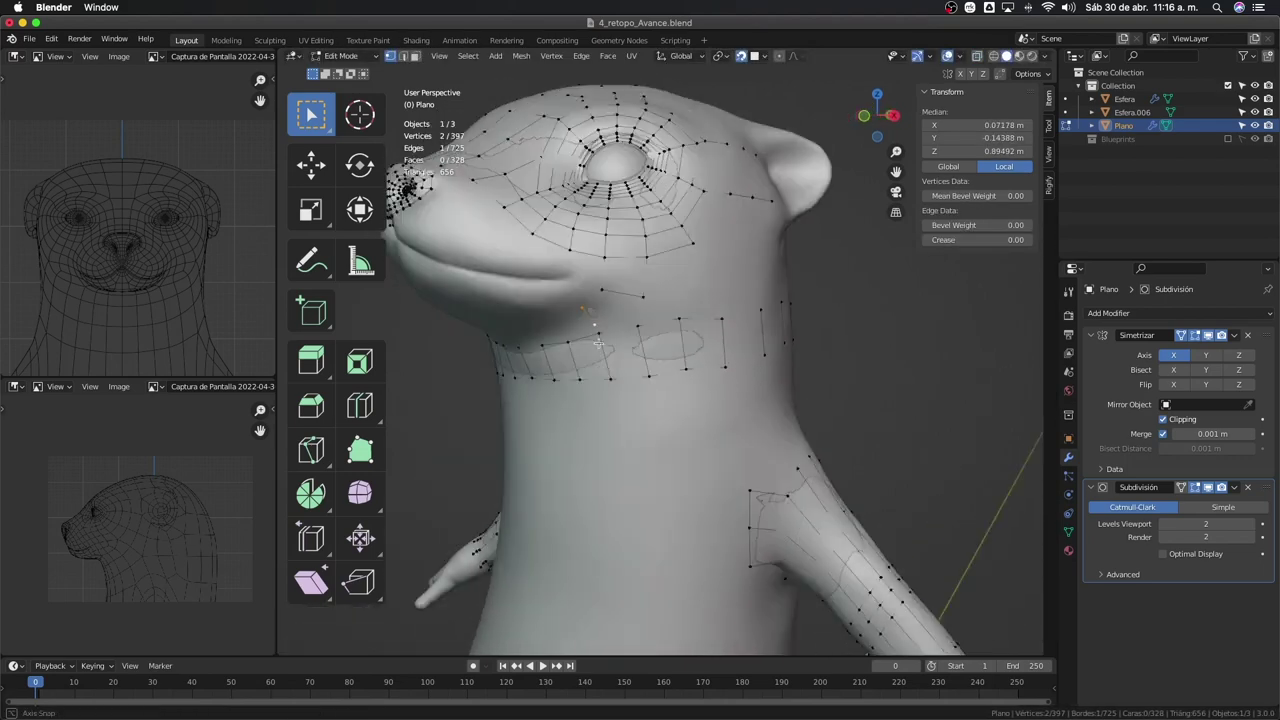
{"action": "left_click", "coordinate": [529, 329]}
{"action": "middle_click_drag", "start_coordinate": [529, 329], "coordinate": [632, 237]}
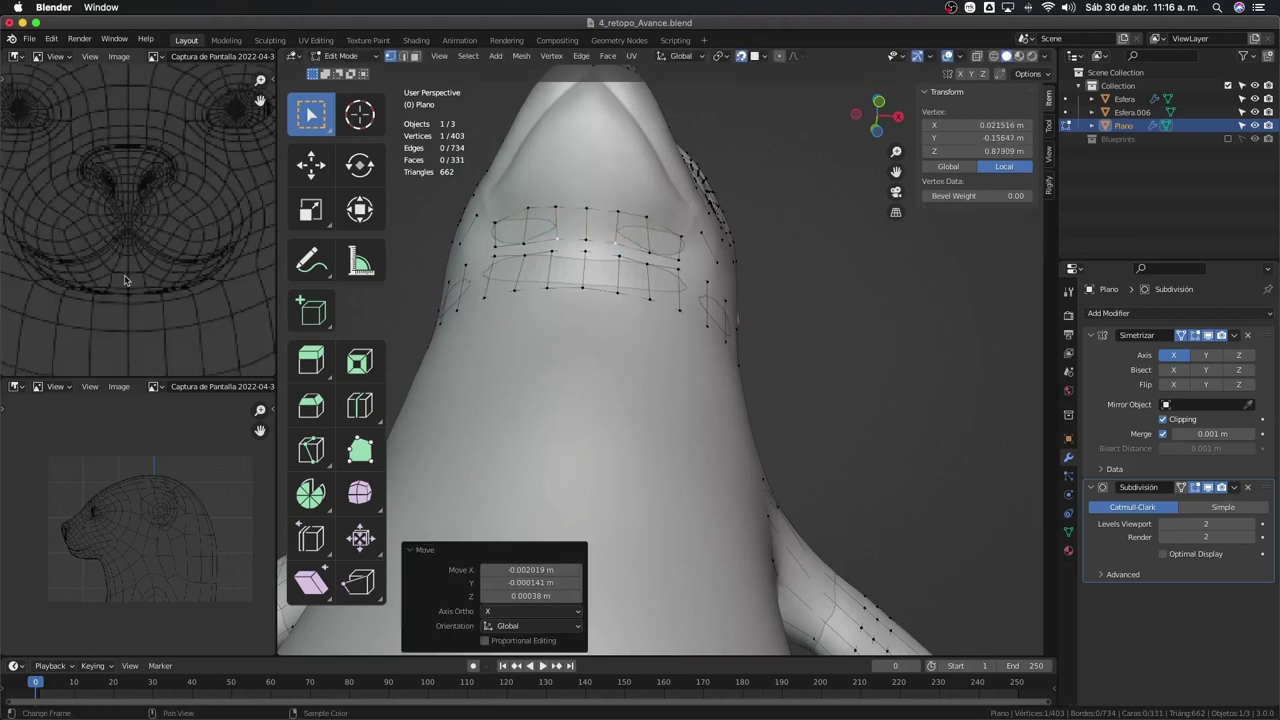
Reposition the vertices under the chin with X-ray on to see the wireframe
{"action": "key", "text": "g"}
{"action": "mouse_move", "coordinate": [614, 245]}
{"action": "middle_mouse_down"}
{"action": "mouse_move", "coordinate": [589, 250]}
{"action": "mouse_move", "coordinate": [559, 301]}
{"action": "middle_mouse_up"}
{"action": "left_click", "coordinate": [616, 280]}
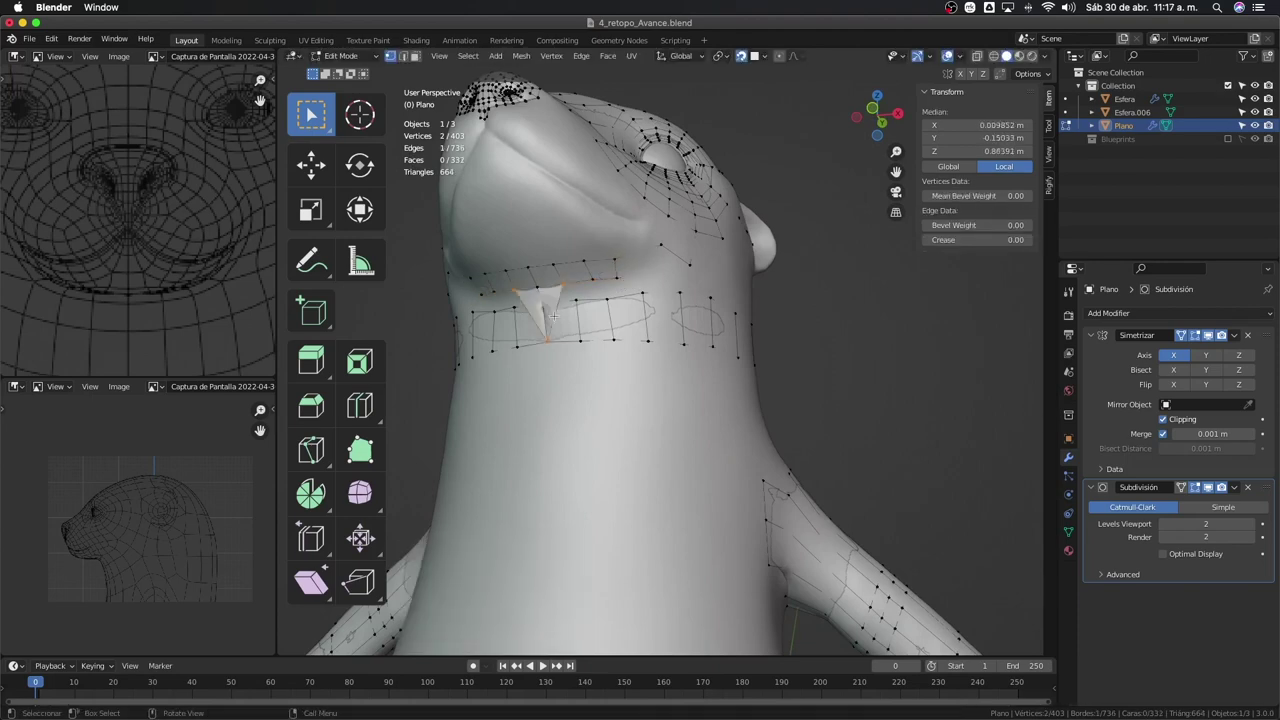
{"action": "left_click", "coordinate": [600, 333]}
{"action": "key", "text": "g"}
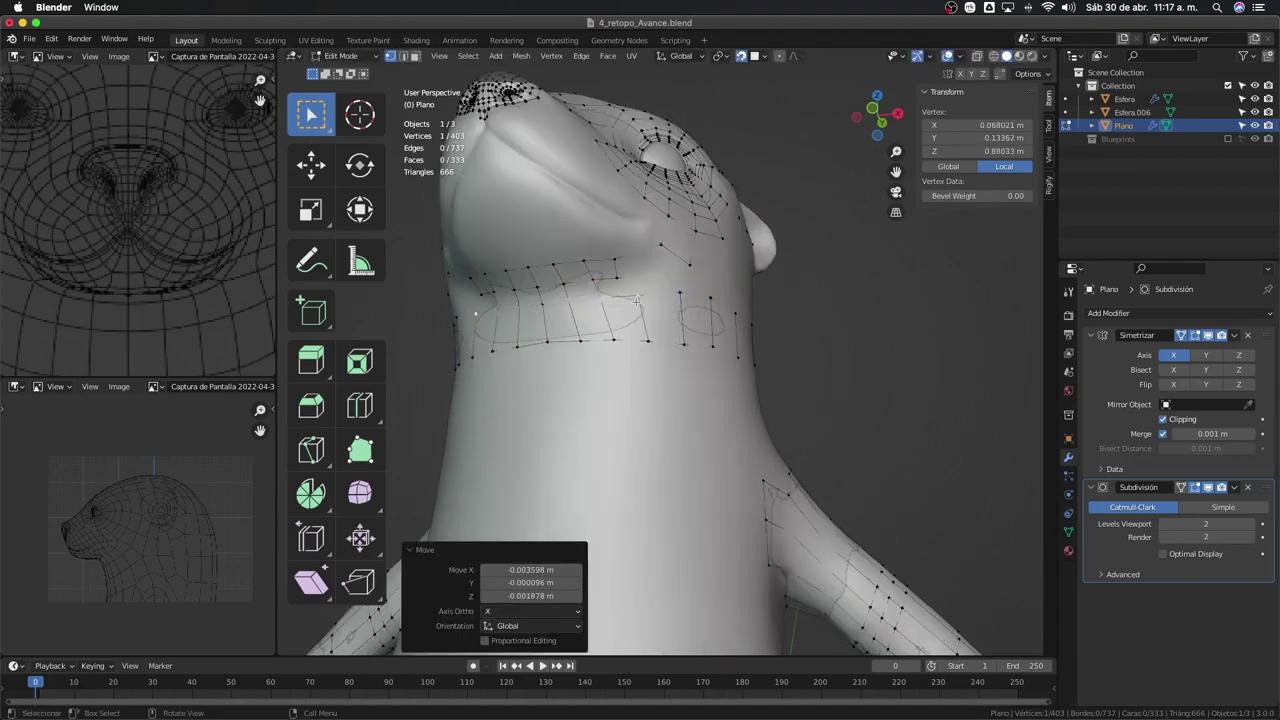
{"action": "key", "text": "alt+z"}
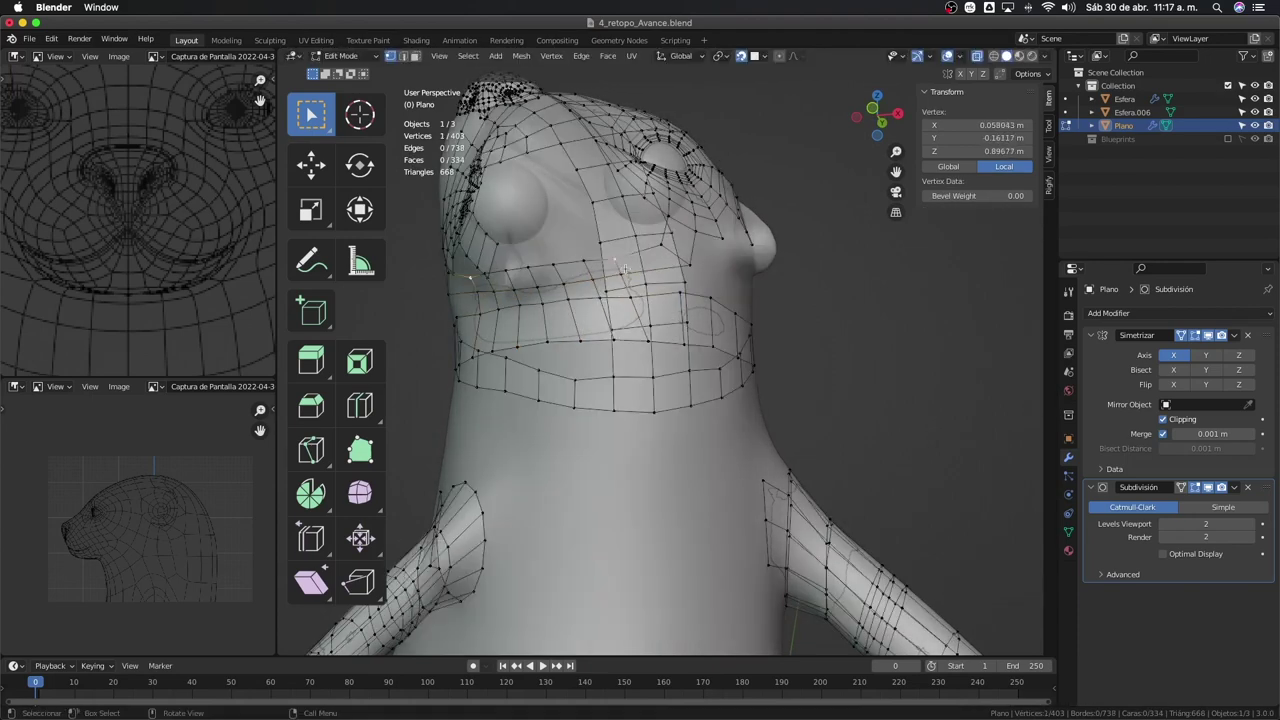
{"action": "key", "text": "g"}
{"action": "left_click", "coordinate": [624, 268]}
{"action": "mouse_move", "coordinate": [624, 268]}
{"action": "middle_mouse_down"}
{"action": "mouse_move", "coordinate": [613, 375]}
{"action": "mouse_move", "coordinate": [689, 318]}
{"action": "middle_mouse_up"}
{"action": "left_click", "coordinate": [621, 390]}
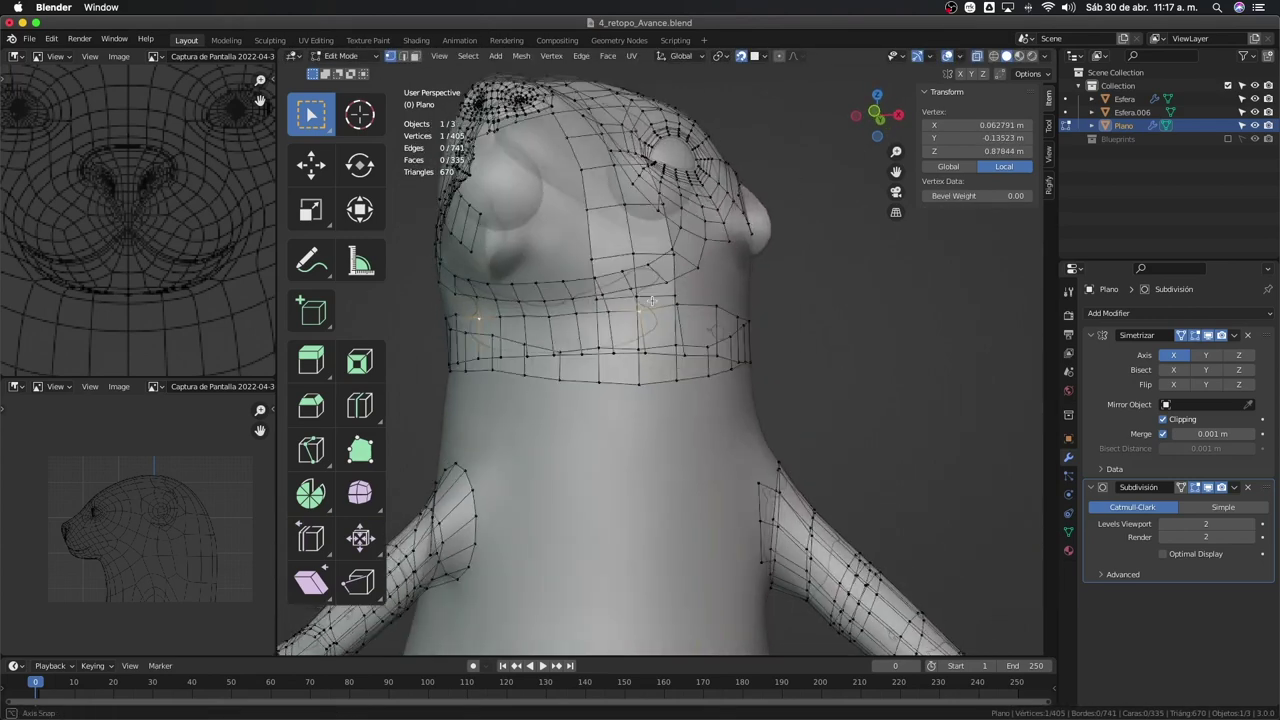
{"action": "middle_click_drag", "start_coordinate": [681, 378], "coordinate": [656, 365]}
Fill the first faces bridging the neck band to the head
{"action": "key", "text": "f"}
{"action": "key", "text": "g"}
{"action": "left_click", "coordinate": [656, 365]}
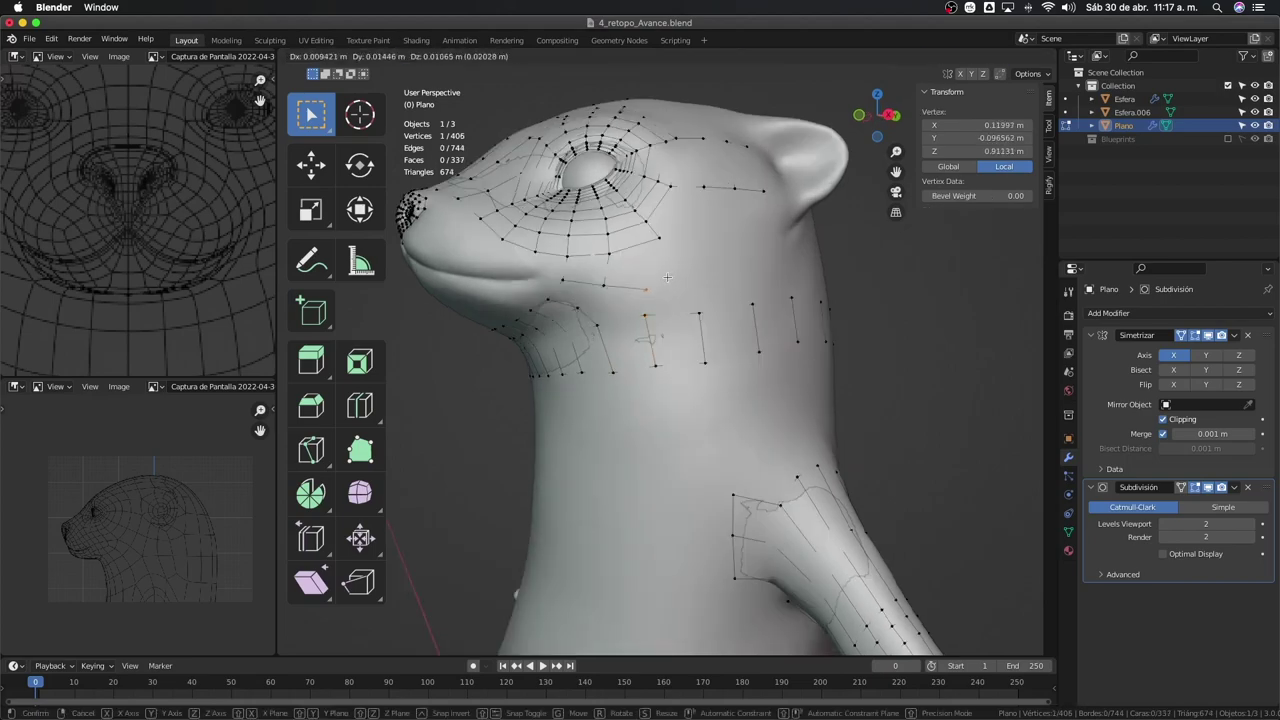
{"action": "key", "text": "f"}
{"action": "mouse_move", "coordinate": [656, 365]}
{"action": "middle_mouse_down"}
{"action": "mouse_move", "coordinate": [637, 285]}
{"action": "mouse_move", "coordinate": [660, 318]}
{"action": "middle_mouse_up"}
{"action": "key", "text": "f"}
Fill the remaining faces between the side of the head and the neck band
{"action": "left_click", "coordinate": [637, 285]}
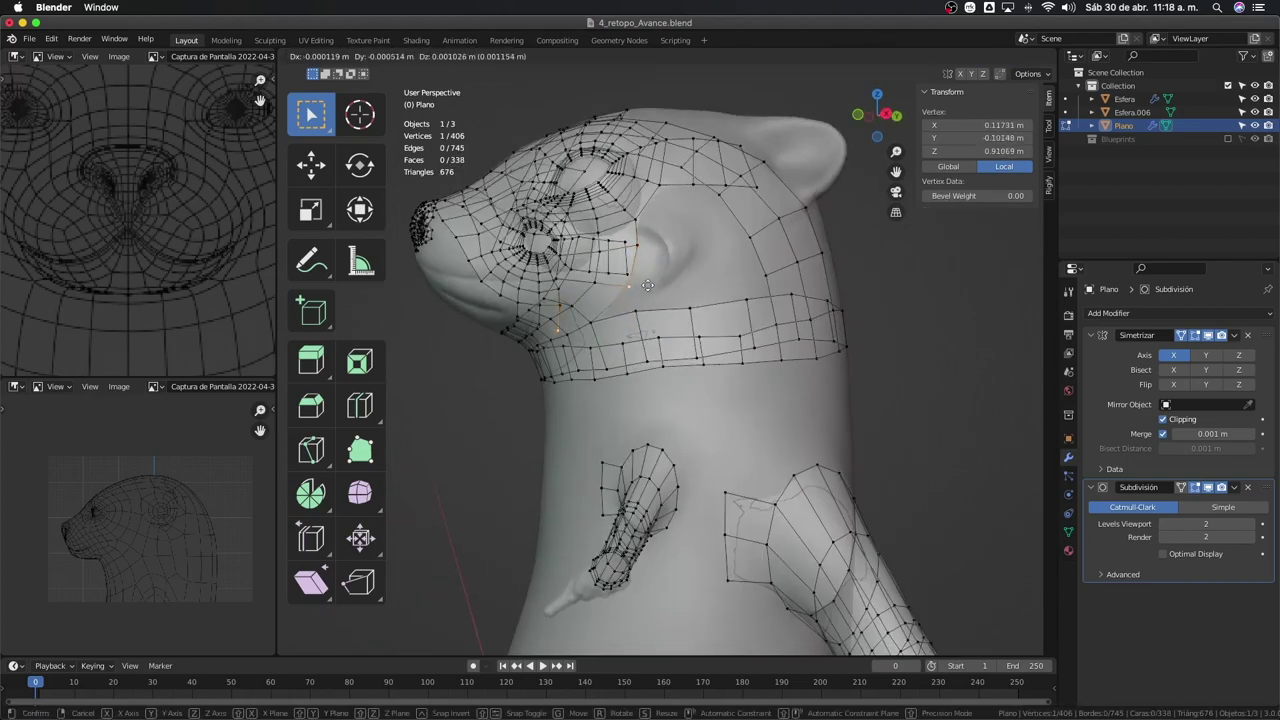
{"action": "key", "text": "f"}
{"action": "key", "text": "f"}
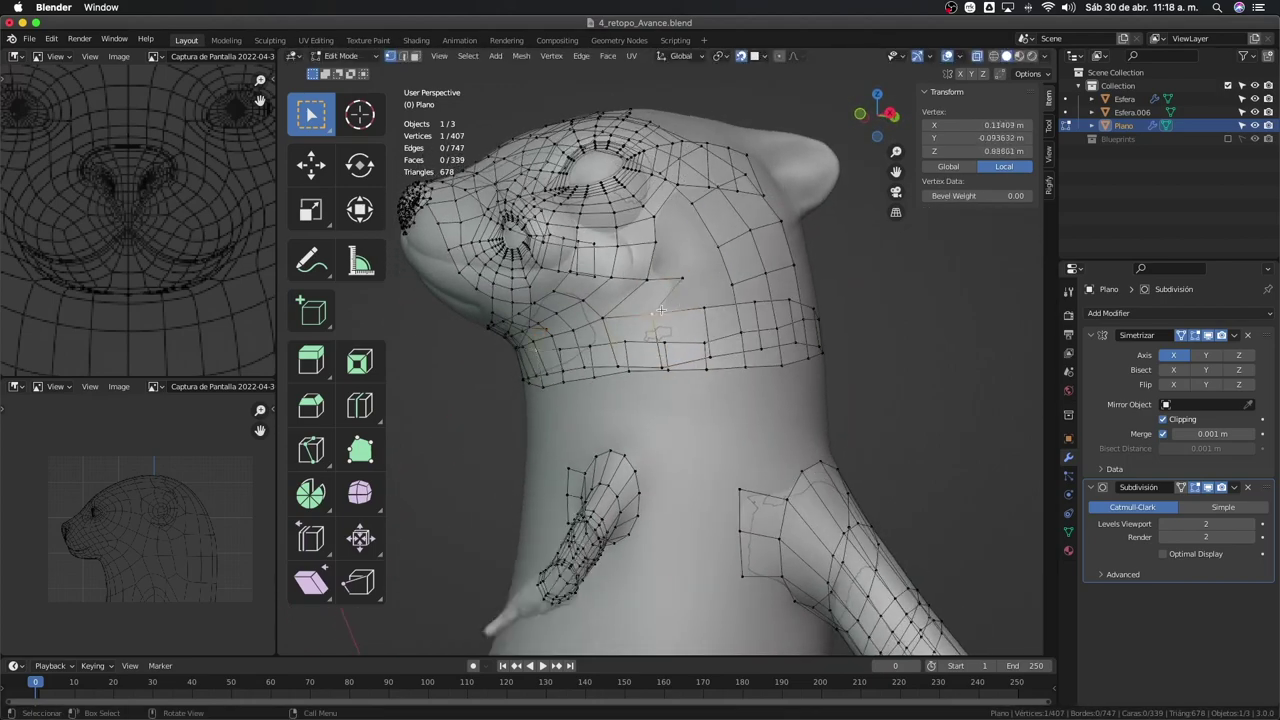
{"action": "middle_click_drag", "start_coordinate": [669, 375], "coordinate": [627, 260]}
{"action": "key", "text": "f"}
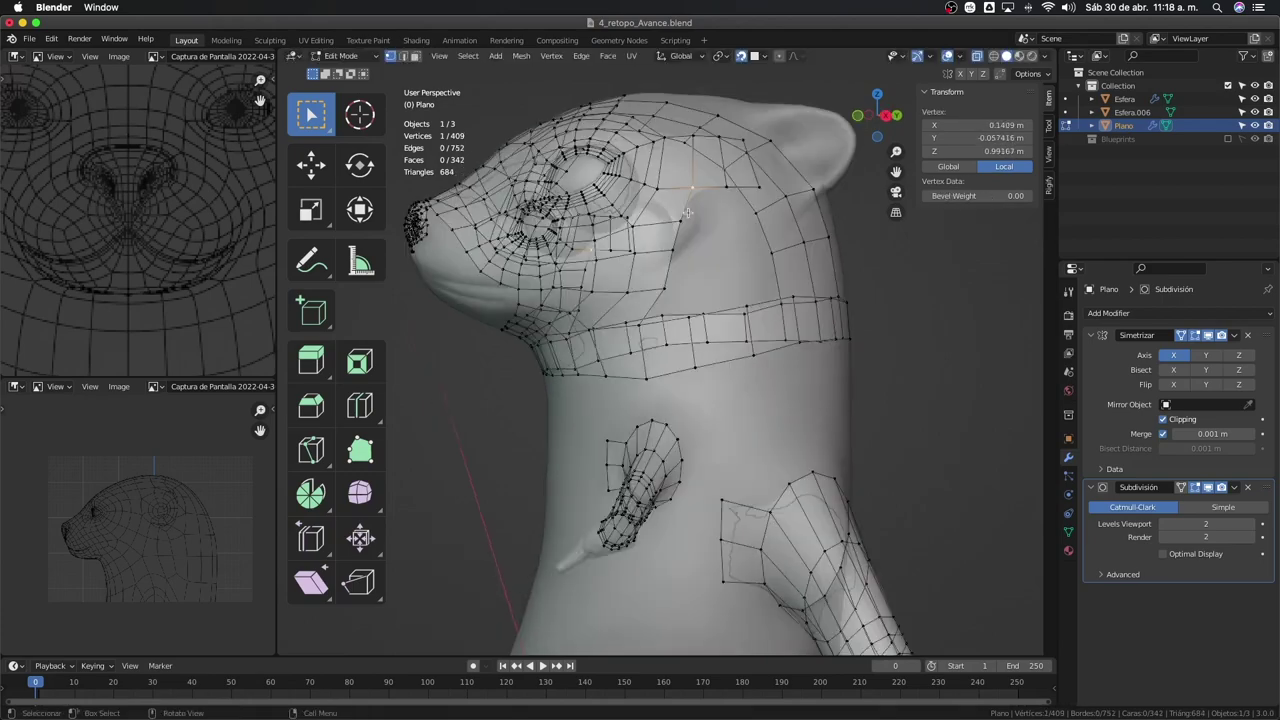
{"action": "mouse_move", "coordinate": [682, 228]}
{"action": "middle_mouse_down"}
{"action": "mouse_move", "coordinate": [713, 346]}
{"action": "mouse_move", "coordinate": [710, 211]}
{"action": "mouse_move", "coordinate": [694, 320]}
{"action": "middle_mouse_up"}
{"action": "left_click", "coordinate": [713, 346]}
{"action": "key", "text": "f"}
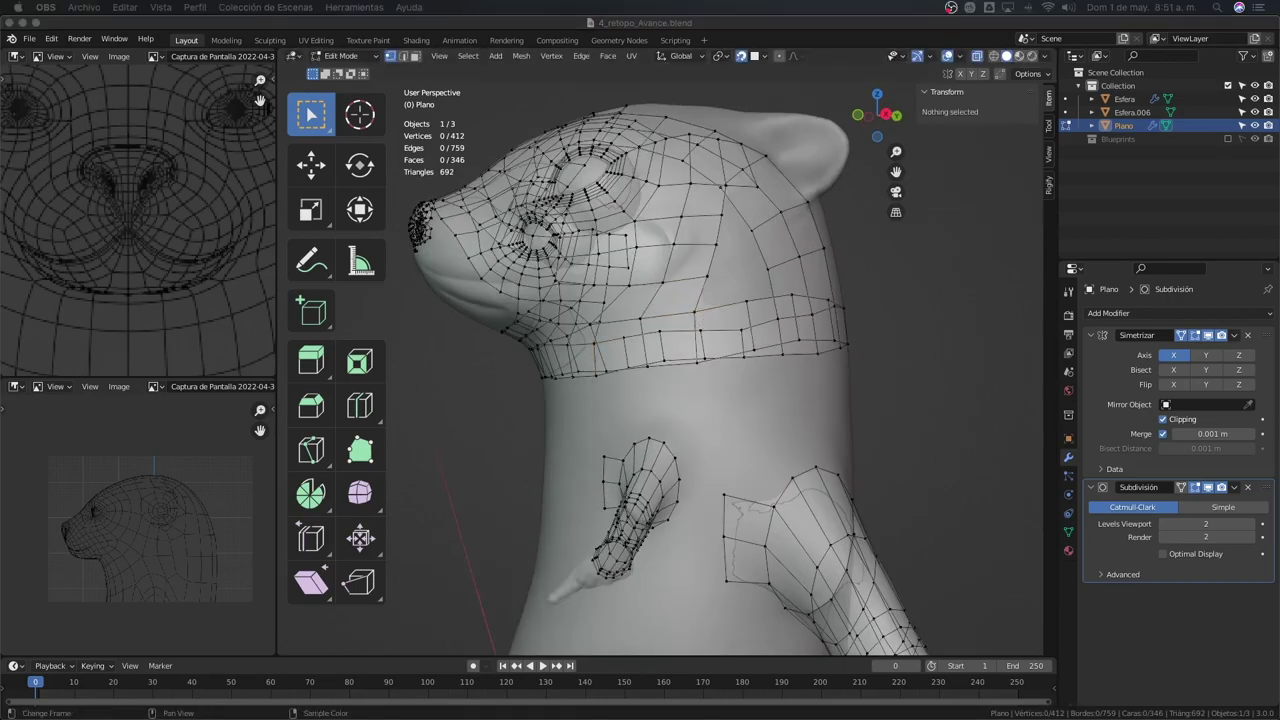
Extrude from a neck vertex and move the new vertices, snapping one to the centre line
{"action": "mouse_move", "coordinate": [640, 300]}
{"action": "middle_mouse_down"}
{"action": "mouse_move", "coordinate": [621, 258]}
{"action": "mouse_move", "coordinate": [571, 265]}
{"action": "mouse_move", "coordinate": [571, 293]}
{"action": "mouse_move", "coordinate": [589, 270]}
{"action": "mouse_move", "coordinate": [604, 340]}
{"action": "mouse_move", "coordinate": [583, 273]}
{"action": "mouse_move", "coordinate": [586, 216]}
{"action": "middle_mouse_up"}
{"action": "left_click", "coordinate": [621, 258]}
{"action": "key", "text": "e"}
{"action": "left_click", "coordinate": [571, 265]}
{"action": "key", "text": "e"}
{"action": "key", "text": "e"}
{"action": "key", "text": "g"}
{"action": "left_click", "coordinate": [629, 324]}
{"action": "key", "text": "g"}
{"action": "left_click", "coordinate": [583, 273]}
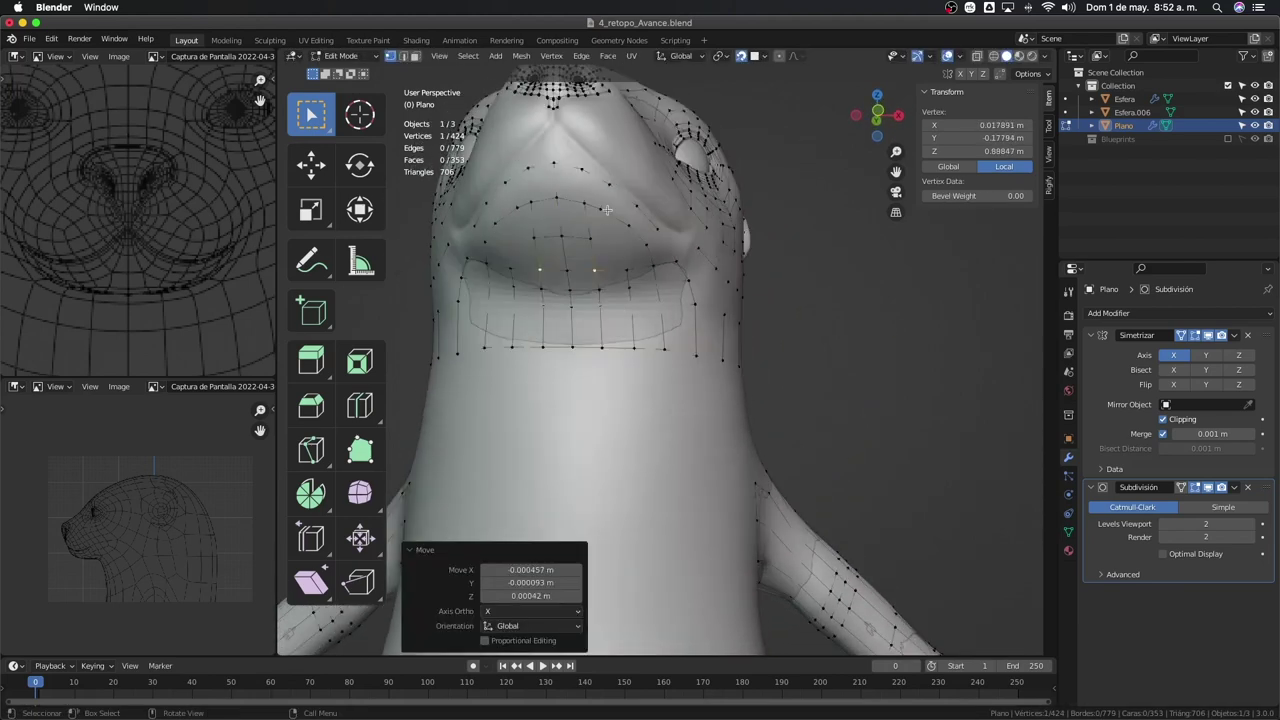
{"action": "mouse_move", "coordinate": [594, 273]}
{"action": "middle_mouse_down"}
{"action": "mouse_move", "coordinate": [631, 266]}
{"action": "mouse_move", "coordinate": [580, 352]}
{"action": "middle_mouse_up"}
{"action": "key", "text": "g"}
{"action": "left_click", "coordinate": [631, 266]}
Check the retopology mesh in isolated local view and wireframe, then return to editing
{"action": "key", "text": "Tab"}
{"action": "key", "text": "KP_Divide"}
{"action": "mouse_move", "coordinate": [753, 446]}
{"action": "middle_mouse_down"}
{"action": "mouse_move", "coordinate": [740, 379]}
{"action": "mouse_move", "coordinate": [843, 370]}
{"action": "mouse_move", "coordinate": [803, 438]}
{"action": "middle_mouse_up"}
{"action": "key", "text": "shift+z"}
{"action": "key", "text": "KP_Divide"}
{"action": "key", "text": "shift+z"}
{"action": "key", "text": "Tab"}
Reposition vertices around the face and eye area of the head
{"action": "left_click", "coordinate": [888, 372]}
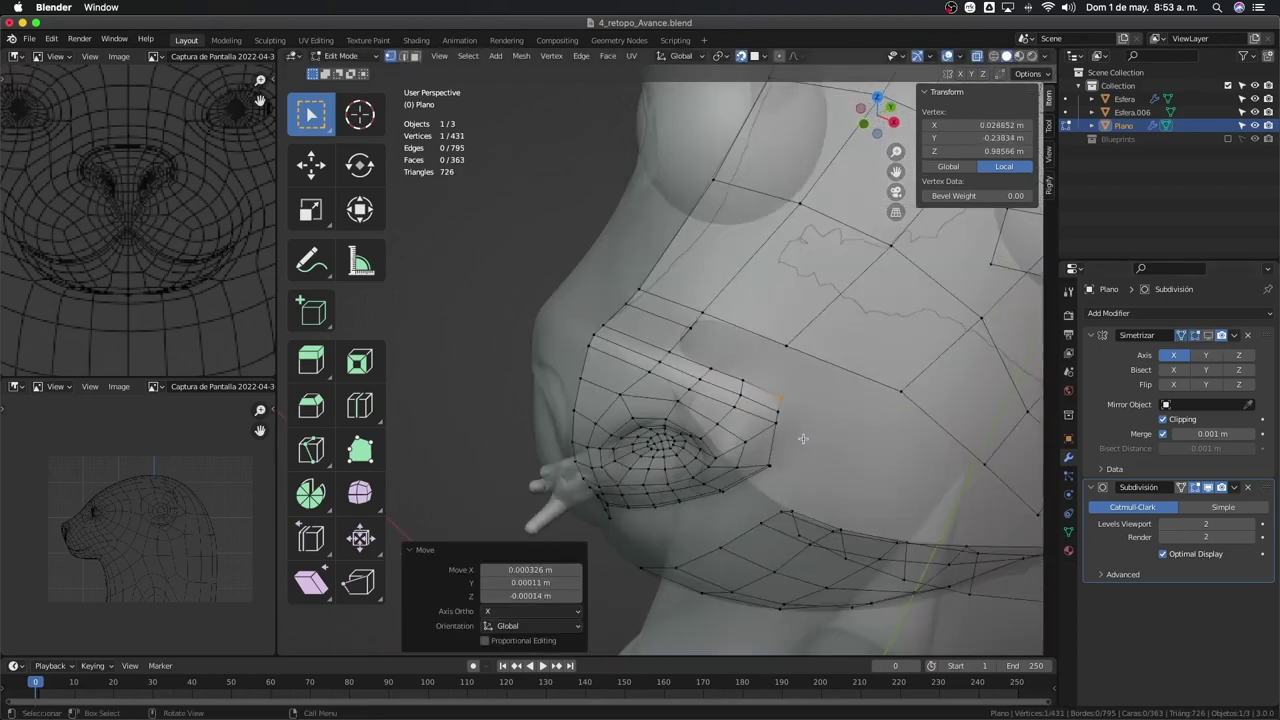
{"action": "left_click", "coordinate": [760, 402]}
{"action": "middle_click_drag", "start_coordinate": [760, 402], "coordinate": [793, 336]}
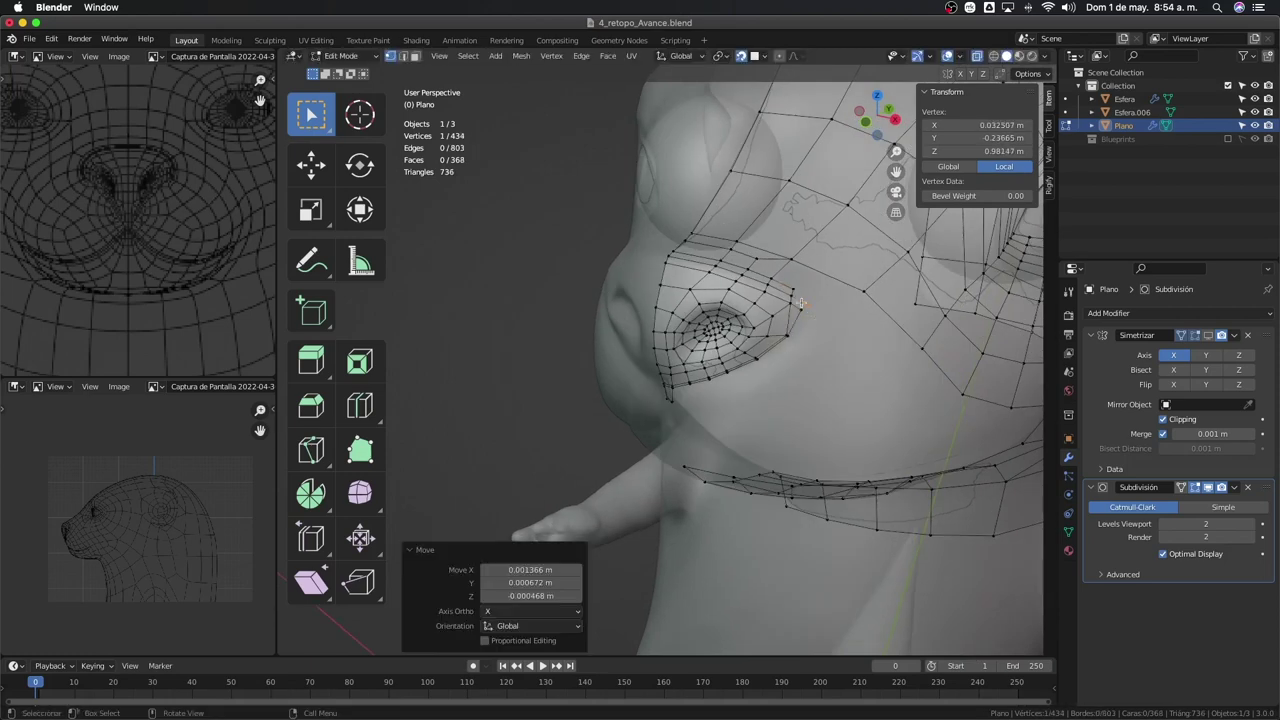
{"action": "left_click", "coordinate": [818, 312]}
{"action": "key", "text": "Tab"}
{"action": "mouse_move", "coordinate": [818, 312]}
{"action": "middle_mouse_down"}
{"action": "mouse_move", "coordinate": [751, 354]}
{"action": "mouse_move", "coordinate": [677, 450]}
{"action": "mouse_move", "coordinate": [600, 490]}
{"action": "mouse_move", "coordinate": [693, 447]}
{"action": "mouse_move", "coordinate": [686, 423]}
{"action": "mouse_move", "coordinate": [697, 457]}
{"action": "mouse_move", "coordinate": [728, 440]}
{"action": "middle_mouse_up"}
{"action": "scroll", "coordinate": [554, 520], "scroll_direction": "up", "scroll_amount": 3}
{"action": "key", "text": "Tab"}
Extrude edges along the side of the head and fill a face in the gap
{"action": "key", "text": "g"}
{"action": "left_click", "coordinate": [690, 437]}
{"action": "key", "text": "e"}
{"action": "left_click", "coordinate": [690, 437]}
{"action": "left_click", "coordinate": [669, 463]}
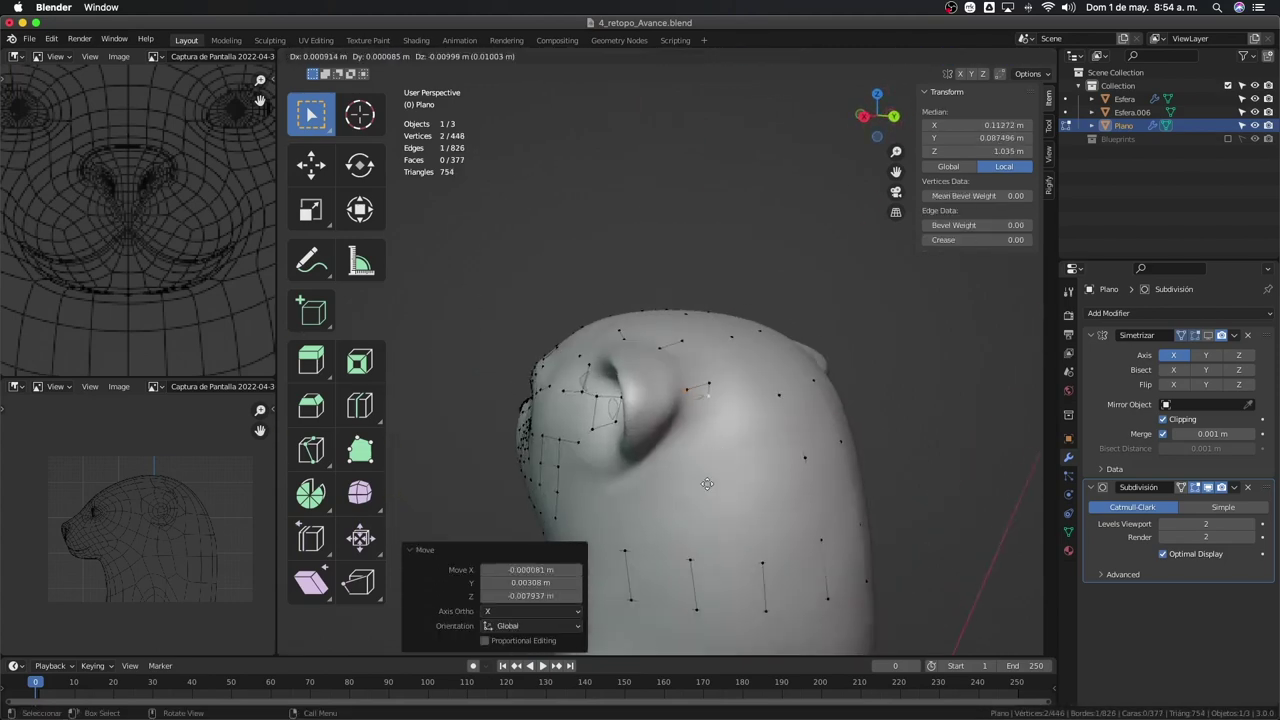
{"action": "key", "text": "e"}
{"action": "key", "text": "e"}
{"action": "mouse_move", "coordinate": [671, 507]}
{"action": "middle_mouse_down"}
{"action": "mouse_move", "coordinate": [689, 499]}
{"action": "mouse_move", "coordinate": [618, 466]}
{"action": "middle_mouse_up"}
{"action": "key", "text": "f"}
Clear the selection, view the head from below and fill another face in the cage
{"action": "key", "text": "alt+a"}
{"action": "middle_click_drag", "start_coordinate": [749, 373], "coordinate": [727, 487]}
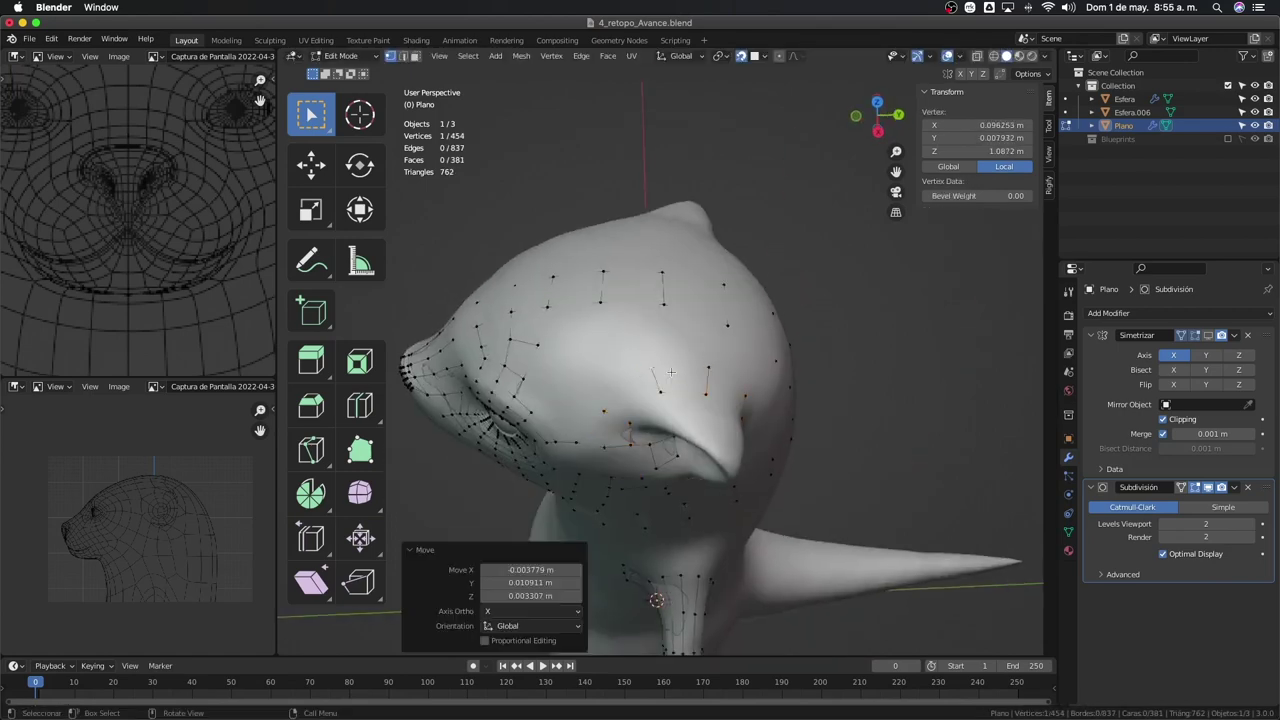
{"action": "middle_click_drag", "start_coordinate": [671, 372], "coordinate": [681, 401]}
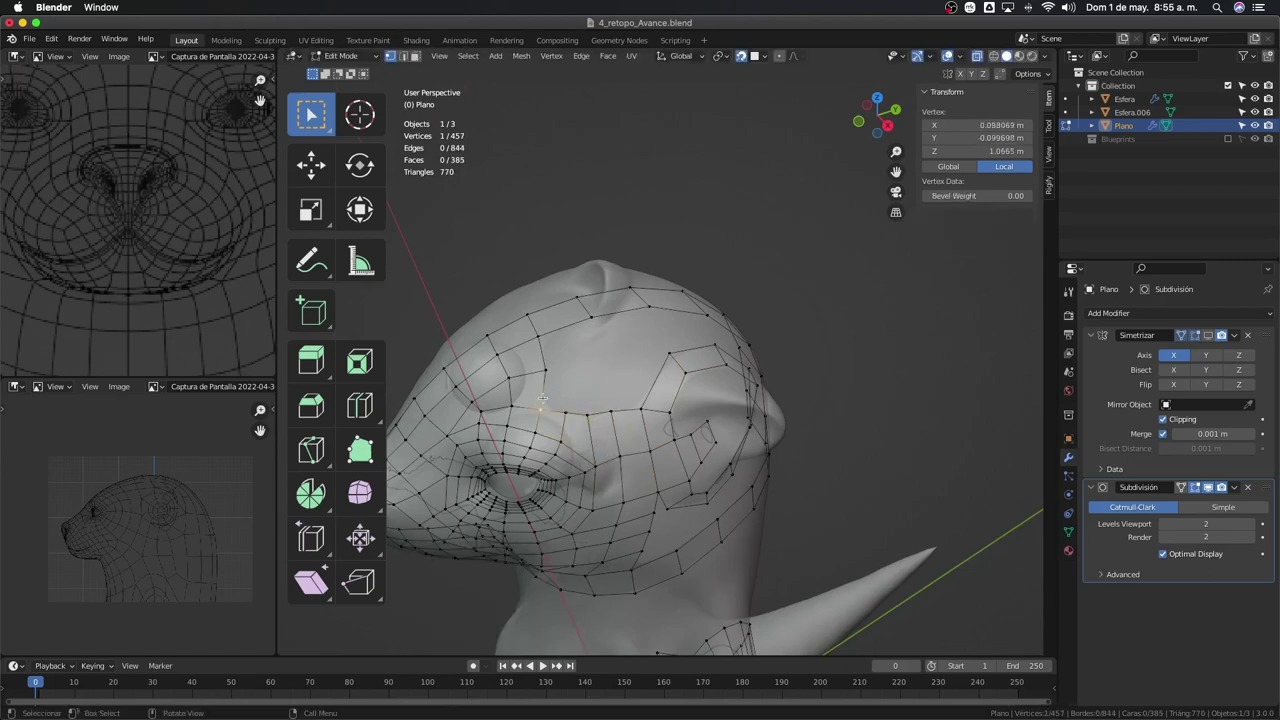
{"action": "mouse_move", "coordinate": [590, 364]}
{"action": "middle_mouse_down"}
{"action": "mouse_move", "coordinate": [634, 440]}
{"action": "mouse_move", "coordinate": [651, 397]}
{"action": "middle_mouse_up"}
{"action": "key", "text": "f"}
{"action": "key", "text": "f"}
{"action": "right_click", "coordinate": [598, 338]}
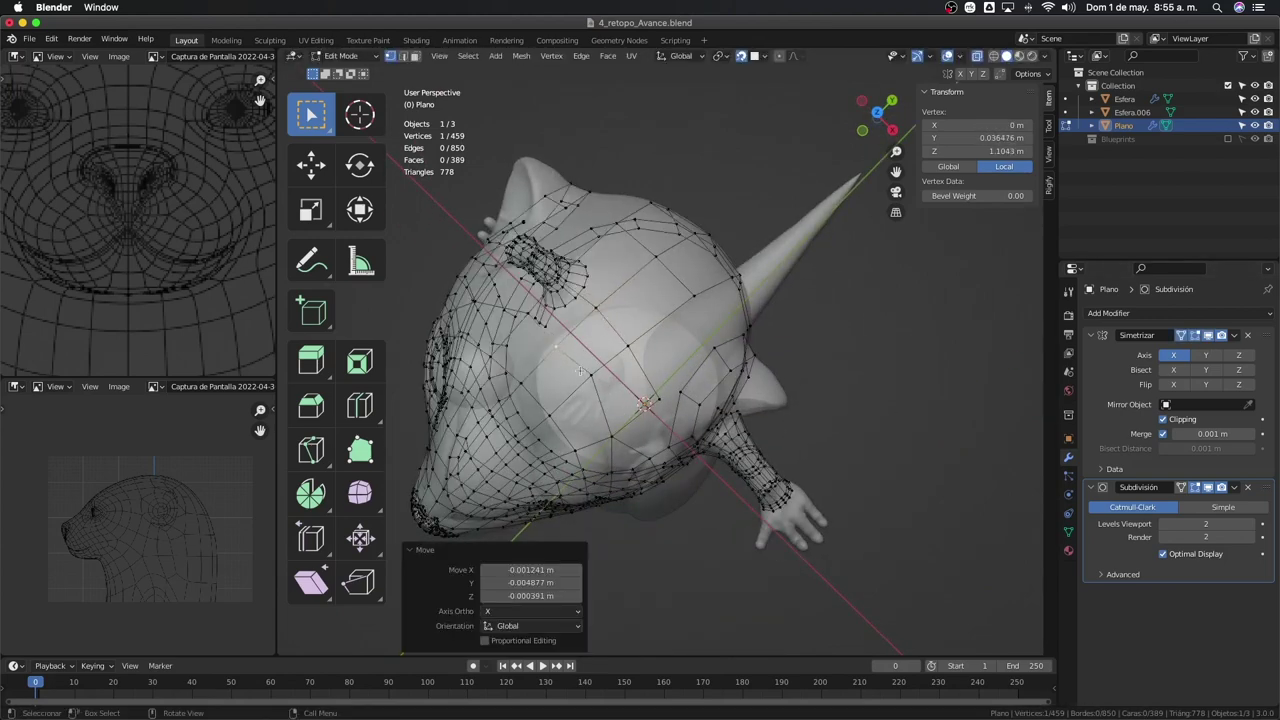
Merge two doubled vertices at center and adjust a vertex on the underside
{"action": "key", "text": "g"}
{"action": "mouse_move", "coordinate": [576, 395]}
{"action": "middle_mouse_down"}
{"action": "mouse_move", "coordinate": [630, 420]}
{"action": "mouse_move", "coordinate": [643, 341]}
{"action": "mouse_move", "coordinate": [805, 340]}
{"action": "middle_mouse_up"}
{"action": "key", "text": "m"}
{"action": "left_click", "coordinate": [649, 428]}
{"action": "left_click", "coordinate": [665, 341]}
{"action": "key", "text": "g"}
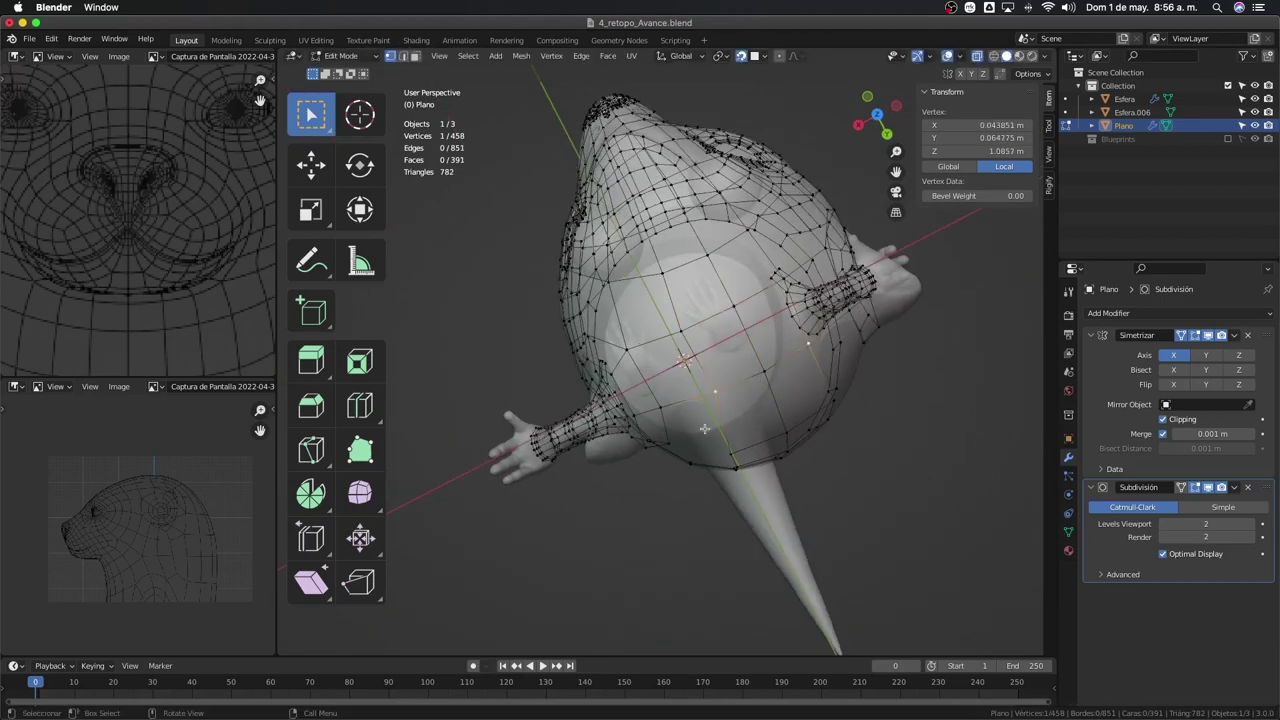
{"action": "mouse_move", "coordinate": [705, 428]}
{"action": "middle_mouse_down"}
{"action": "mouse_move", "coordinate": [760, 470]}
{"action": "mouse_move", "coordinate": [797, 532]}
{"action": "mouse_move", "coordinate": [700, 360]}
{"action": "middle_mouse_up"}
{"action": "key", "text": "f"}
Snap an edge near the eye onto the head and extrude it along the mouth line
{"action": "scroll", "coordinate": [705, 330], "scroll_direction": "up", "scroll_amount": 5}
{"action": "left_click", "coordinate": [709, 318]}
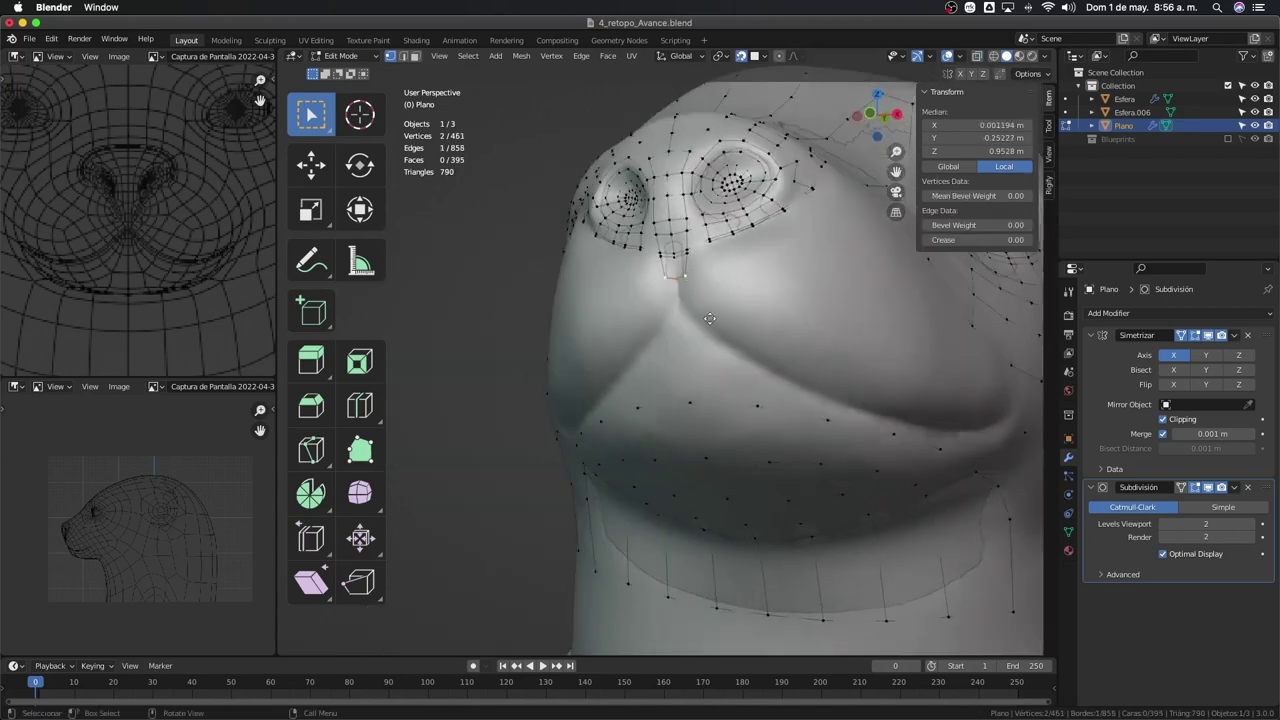
{"action": "key", "text": "m"}
{"action": "left_click", "coordinate": [770, 350]}
{"action": "mouse_move", "coordinate": [770, 350]}
{"action": "middle_mouse_down"}
{"action": "mouse_move", "coordinate": [713, 303]}
{"action": "mouse_move", "coordinate": [810, 332]}
{"action": "middle_mouse_up"}
{"action": "key", "text": "g"}
{"action": "key", "text": "e"}
{"action": "key", "text": "g"}
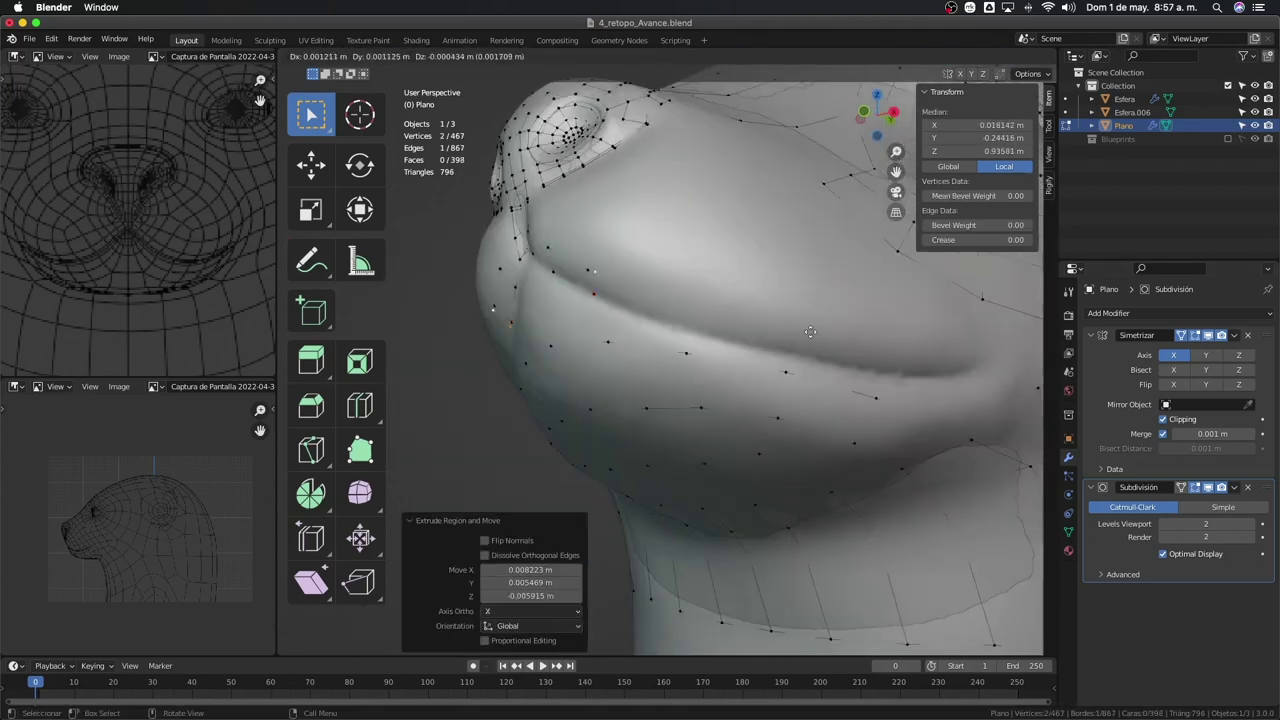
{"action": "left_click", "coordinate": [901, 383]}
Extrude more vertices along the lip crease and place them on the mouth
{"action": "key", "text": "e"}
{"action": "middle_click_drag", "start_coordinate": [901, 383], "coordinate": [676, 343]}
{"action": "left_click", "coordinate": [733, 341]}
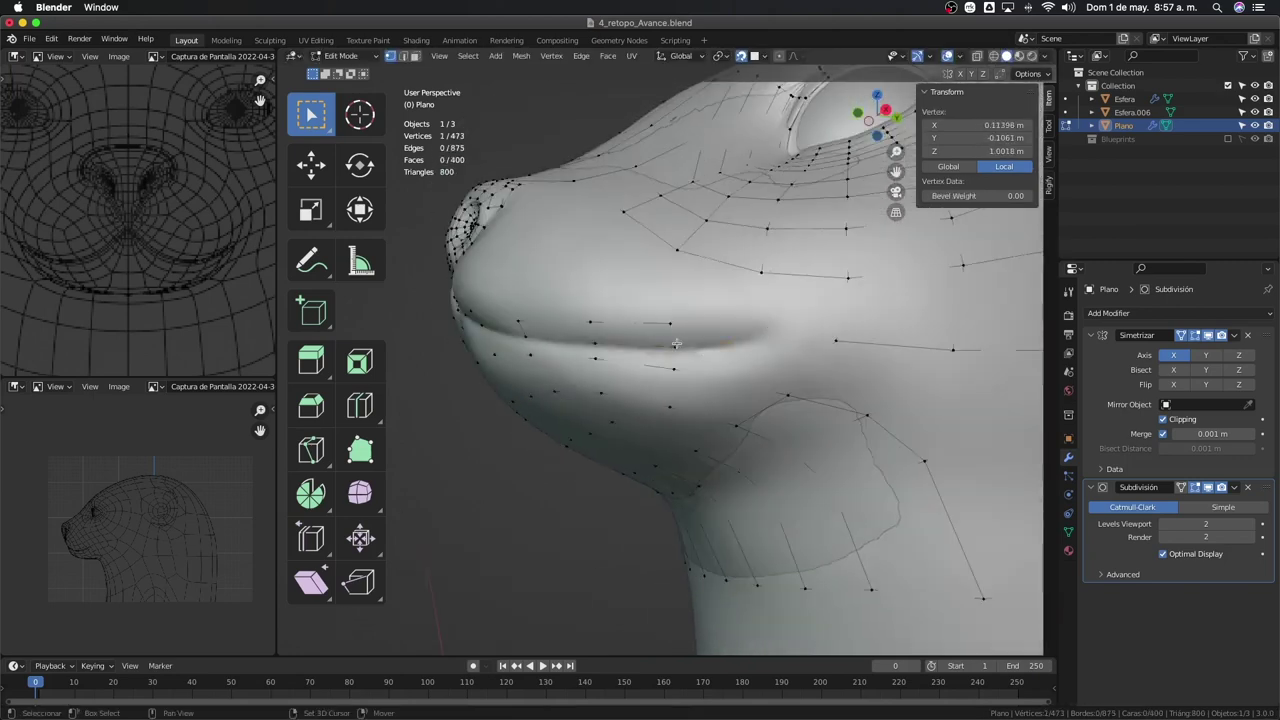
{"action": "left_click", "coordinate": [783, 370]}
{"action": "mouse_move", "coordinate": [783, 370]}
{"action": "middle_mouse_down"}
{"action": "mouse_move", "coordinate": [804, 400]}
{"action": "mouse_move", "coordinate": [700, 345]}
{"action": "mouse_move", "coordinate": [765, 413]}
{"action": "mouse_move", "coordinate": [794, 312]}
{"action": "middle_mouse_up"}
{"action": "left_click", "coordinate": [826, 423]}
{"action": "left_click", "coordinate": [727, 342]}
Isolate the retopology mesh, select it all and recalculate its normals with Shift+N
{"action": "key", "text": "KP_Divide"}
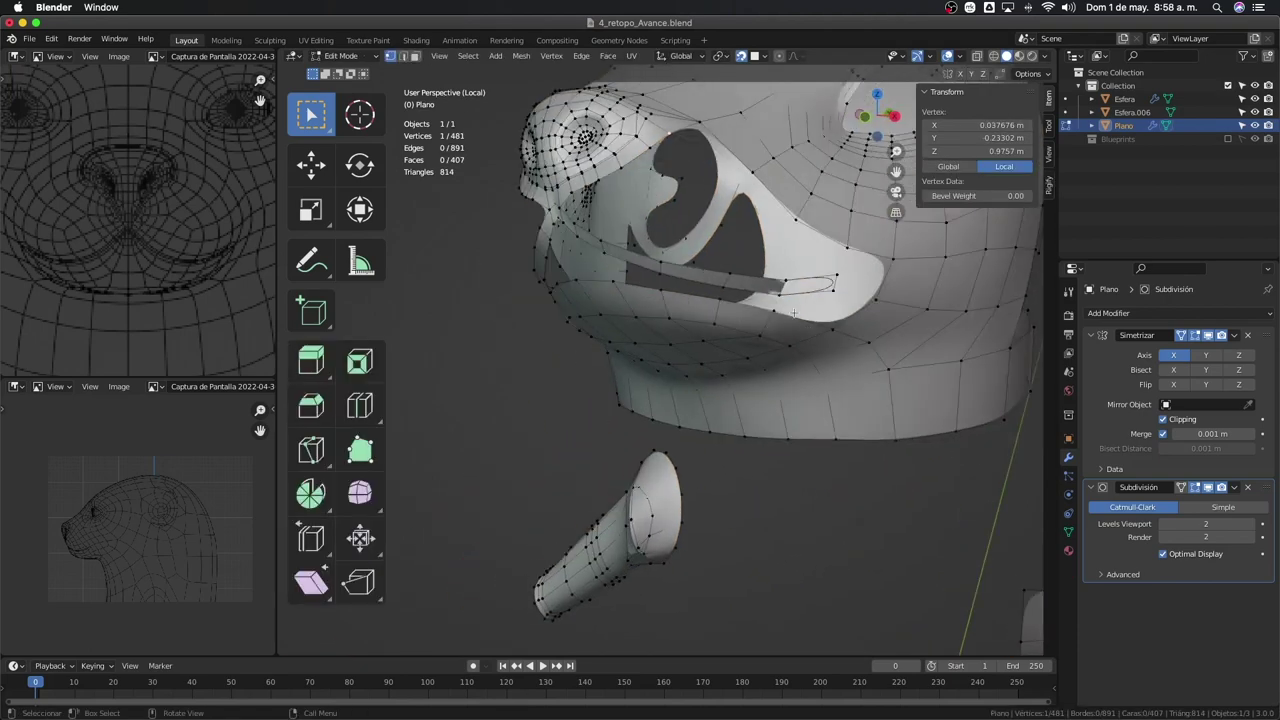
{"action": "key", "text": "a"}
{"action": "key", "text": "KP_Divide"}
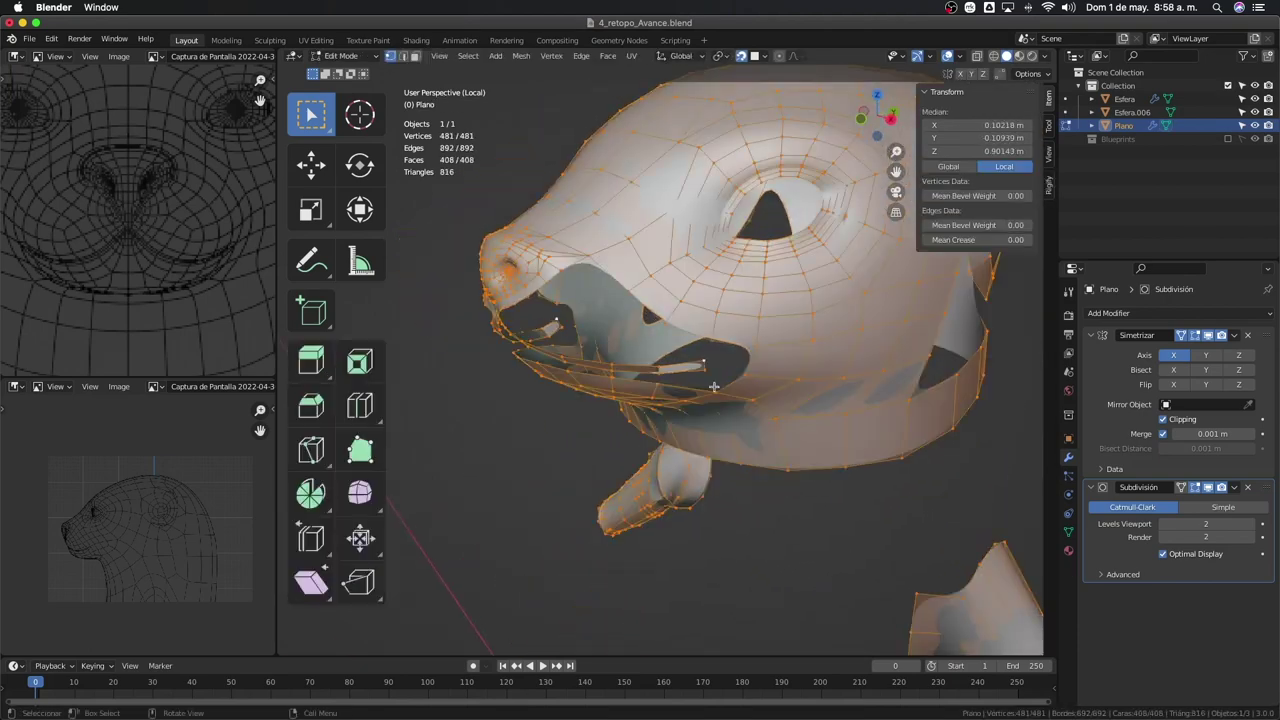
{"action": "mouse_move", "coordinate": [827, 316]}
{"action": "middle_mouse_down"}
{"action": "mouse_move", "coordinate": [823, 440]}
{"action": "mouse_move", "coordinate": [872, 369]}
{"action": "middle_mouse_up"}
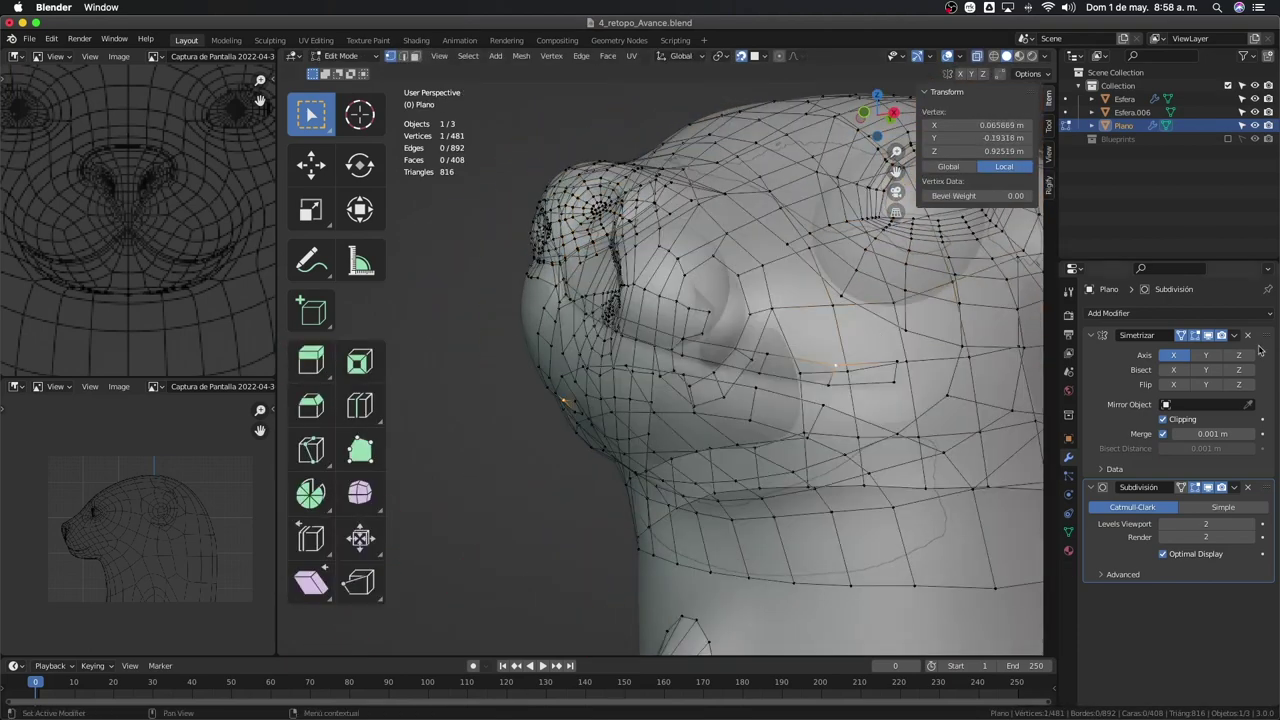
{"action": "key", "text": "f"}
{"action": "key", "text": "shift+n"}
Extend the loop from the lip corner and fill faces across the cheek vertices
{"action": "left_click", "coordinate": [872, 369]}
{"action": "key", "text": "g"}
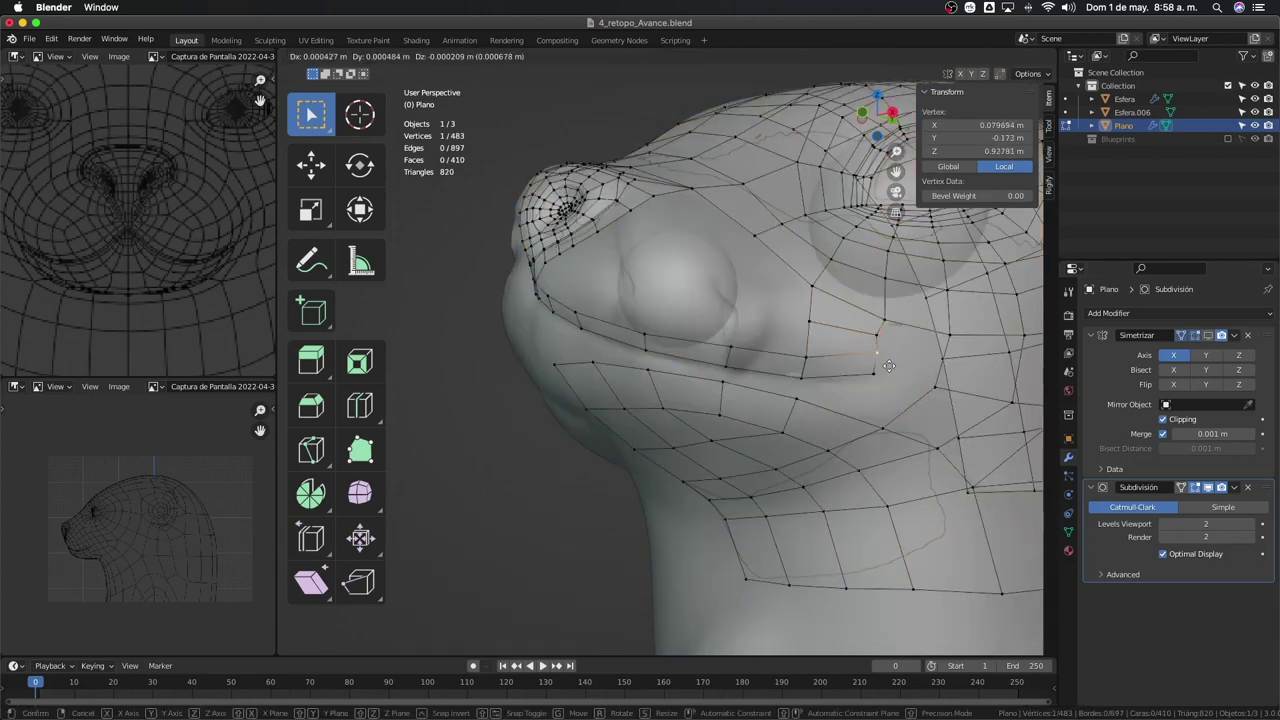
{"action": "key", "text": "f"}
{"action": "mouse_move", "coordinate": [814, 324]}
{"action": "middle_mouse_down"}
{"action": "mouse_move", "coordinate": [736, 401]}
{"action": "mouse_move", "coordinate": [662, 318]}
{"action": "middle_mouse_up"}
{"action": "key", "text": "f"}
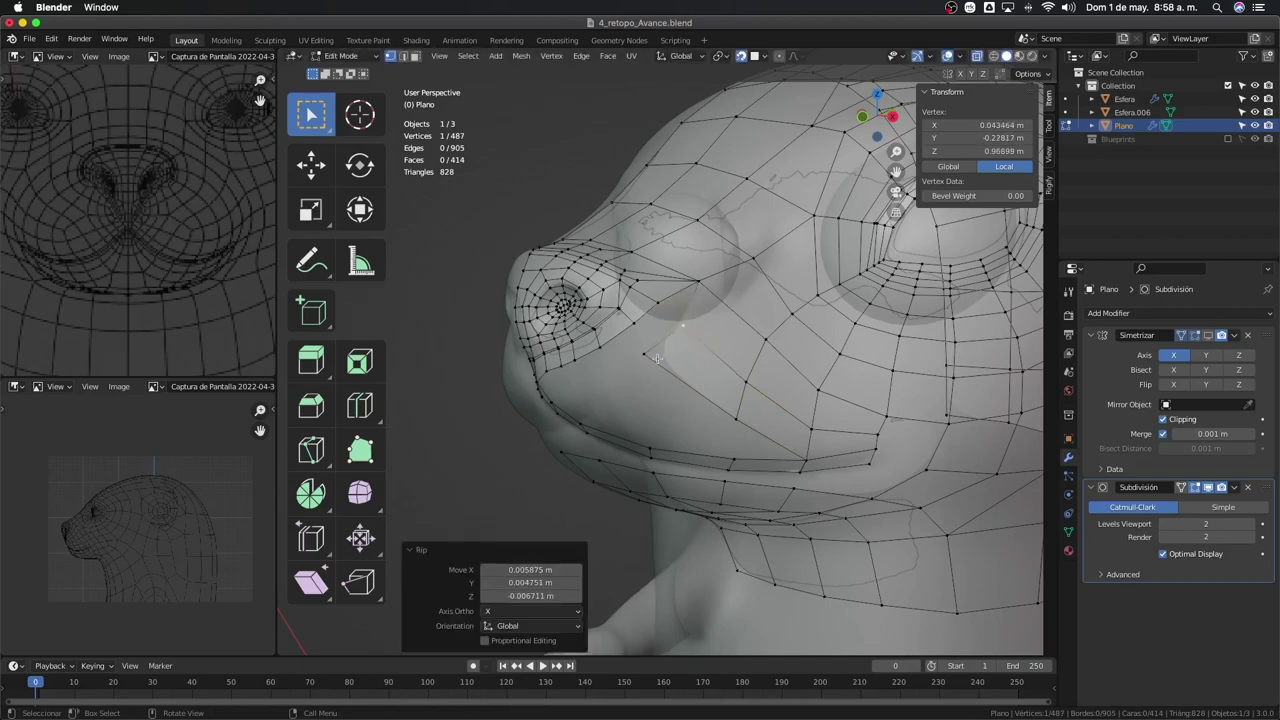
{"action": "key", "text": "g"}
{"action": "key", "text": "f"}
{"action": "left_click", "coordinate": [711, 358]}
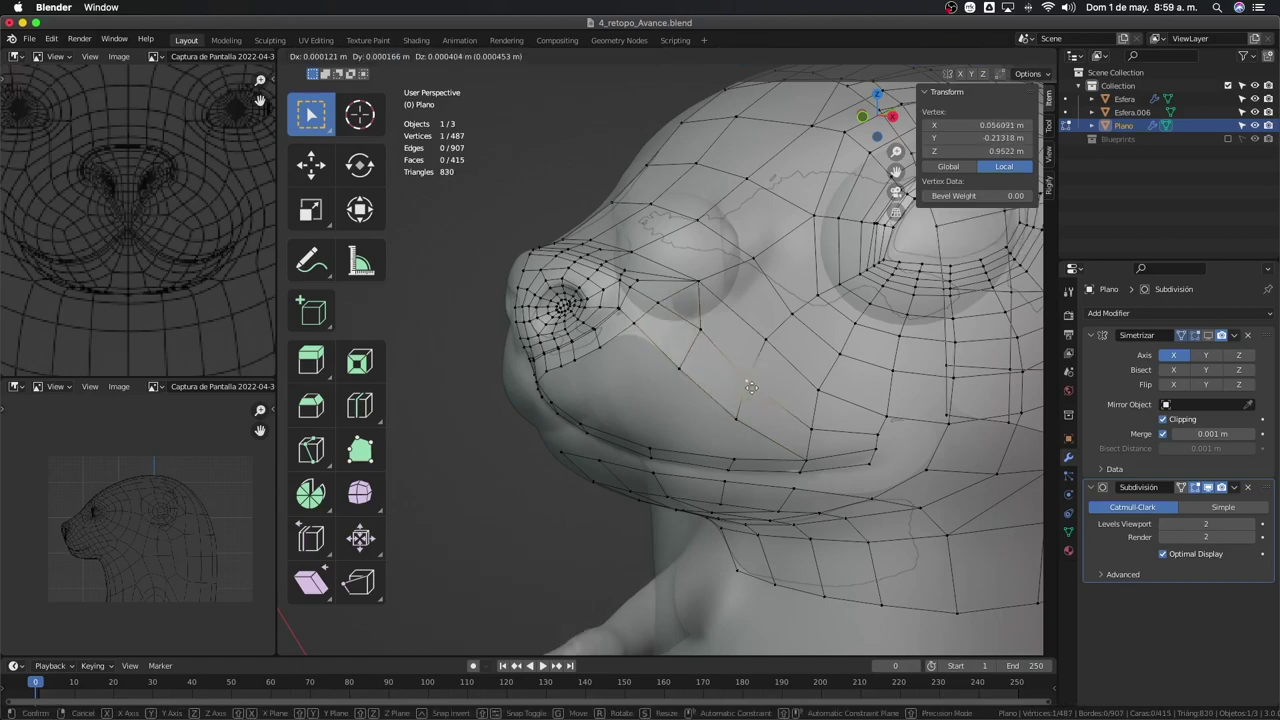
{"action": "left_click", "coordinate": [751, 387]}
{"action": "mouse_move", "coordinate": [751, 387]}
{"action": "middle_mouse_down"}
{"action": "mouse_move", "coordinate": [757, 374]}
{"action": "mouse_move", "coordinate": [797, 386]}
{"action": "mouse_move", "coordinate": [718, 355]}
{"action": "middle_mouse_up"}
Extrude rows of the cheek edge toward the eye and fill the gap between them
{"action": "key", "text": "e"}
{"action": "left_click", "coordinate": [760, 375]}
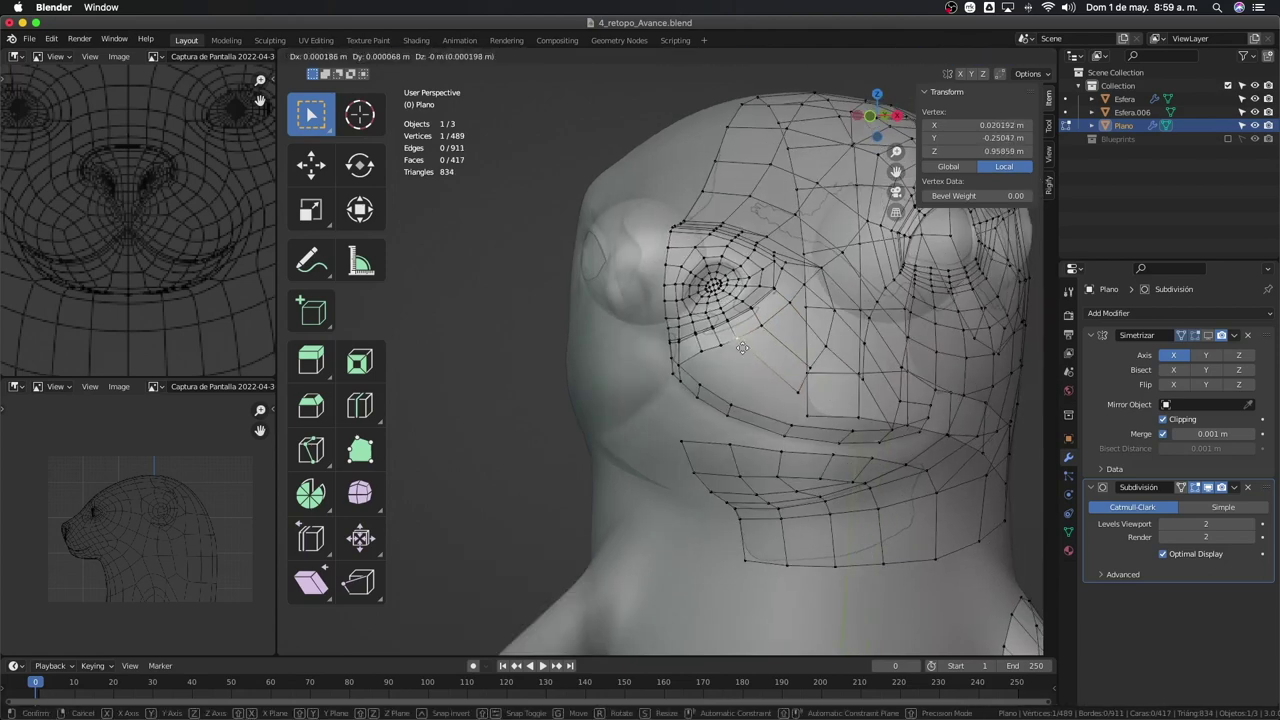
{"action": "key", "text": "e"}
{"action": "left_click", "coordinate": [718, 355]}
{"action": "key", "text": "g"}
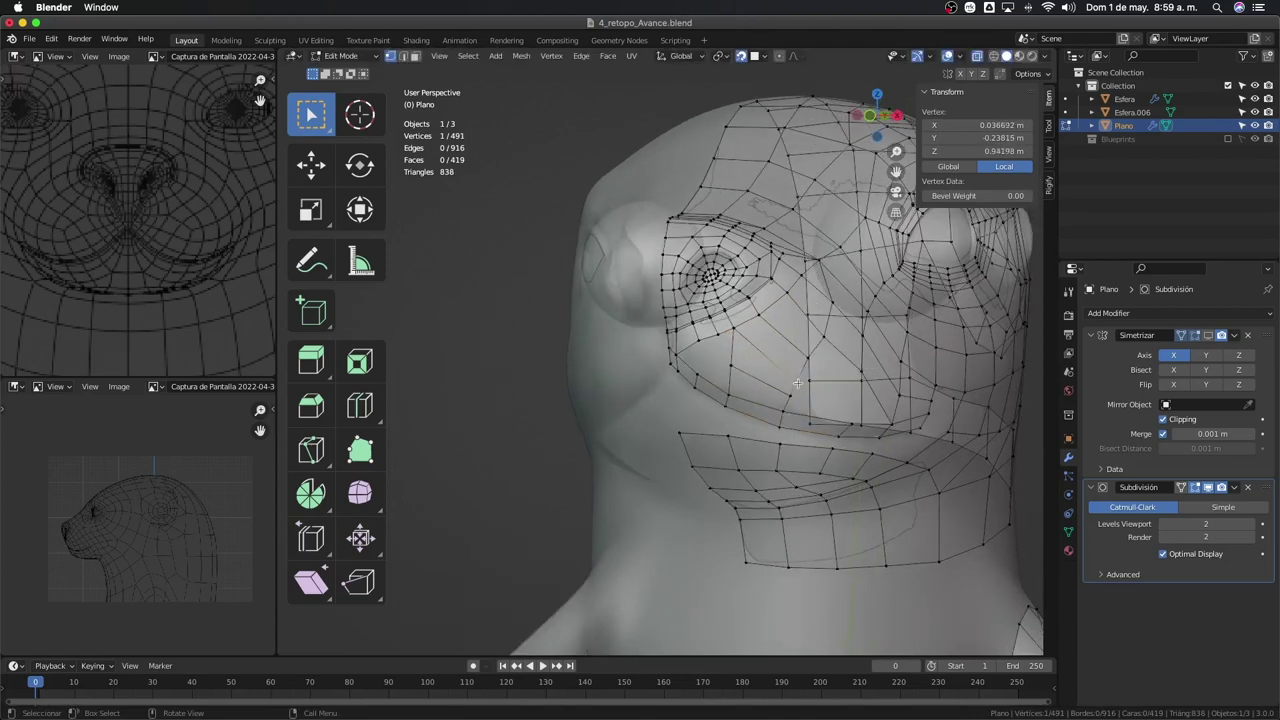
{"action": "left_click", "coordinate": [788, 438]}
{"action": "mouse_move", "coordinate": [788, 438]}
{"action": "middle_mouse_down"}
{"action": "mouse_move", "coordinate": [740, 435]}
{"action": "mouse_move", "coordinate": [773, 417]}
{"action": "mouse_move", "coordinate": [711, 402]}
{"action": "middle_mouse_up"}
{"action": "key", "text": "e"}
{"action": "left_click", "coordinate": [740, 435]}
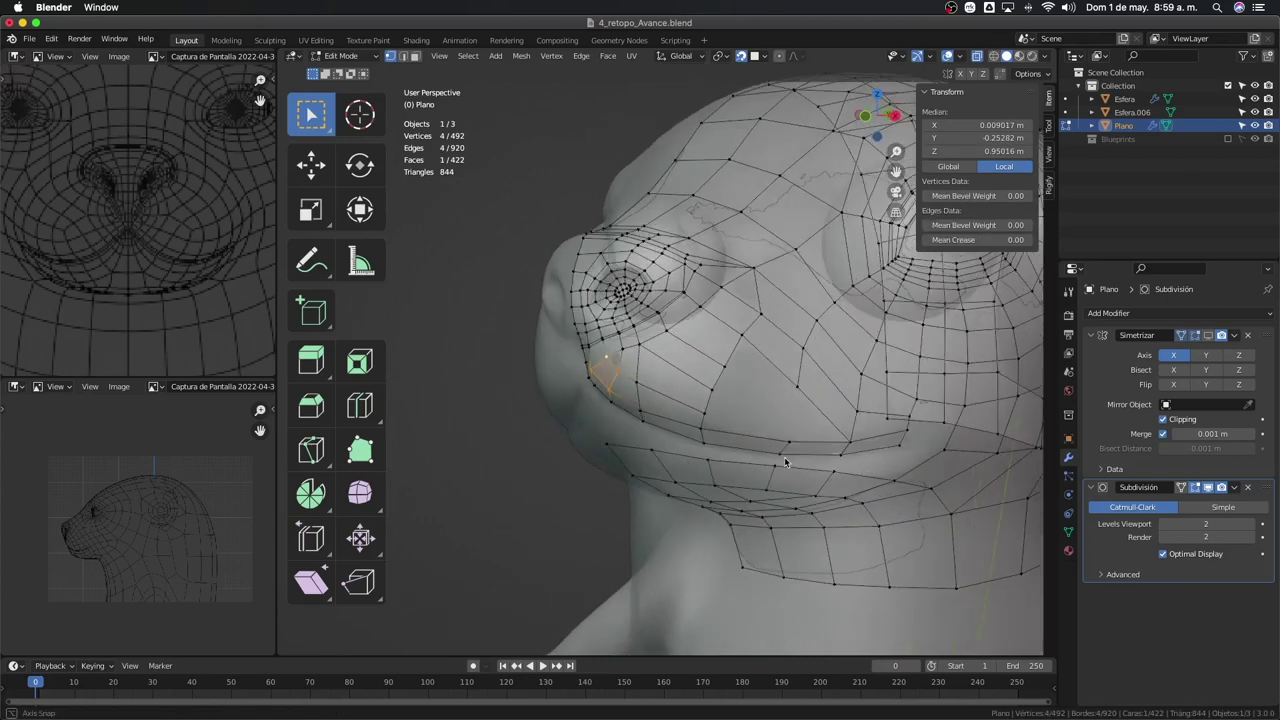
Delete three misplaced mouth vertices and fill a new face toward the snout
{"action": "key", "text": "x"}
{"action": "left_click", "coordinate": [764, 409]}
{"action": "left_click", "coordinate": [666, 346]}
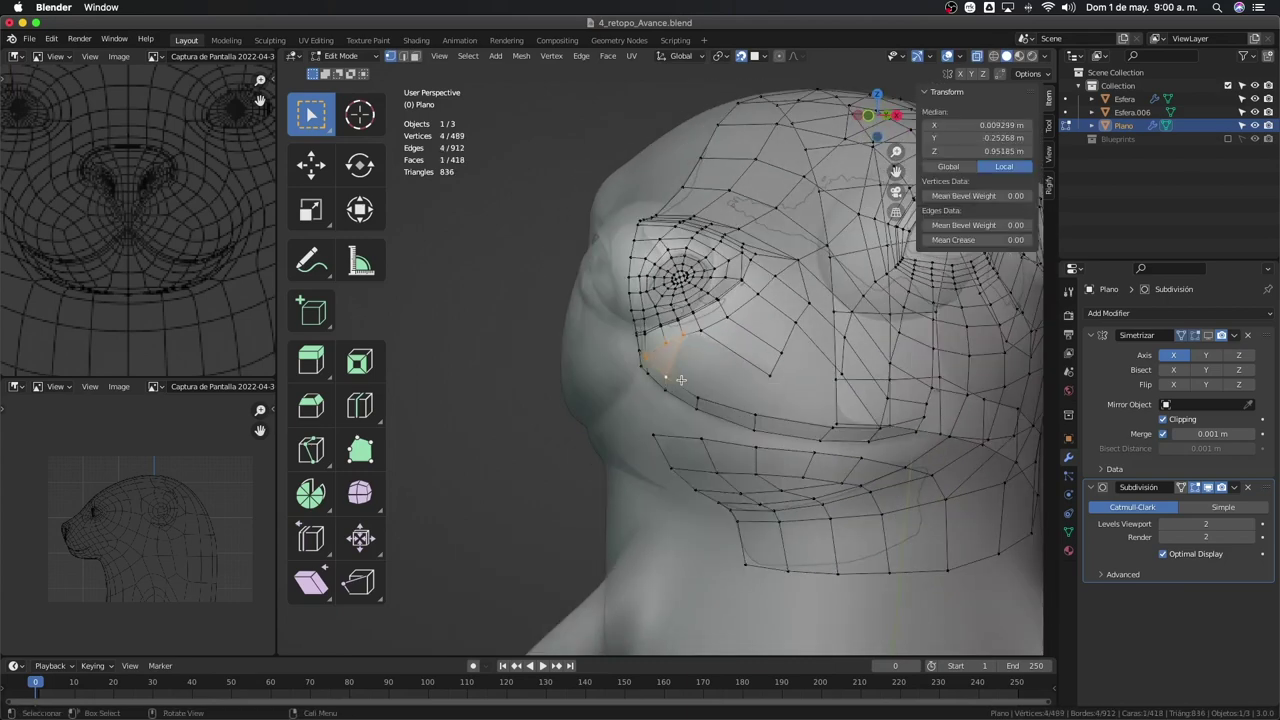
{"action": "left_click", "coordinate": [676, 363]}
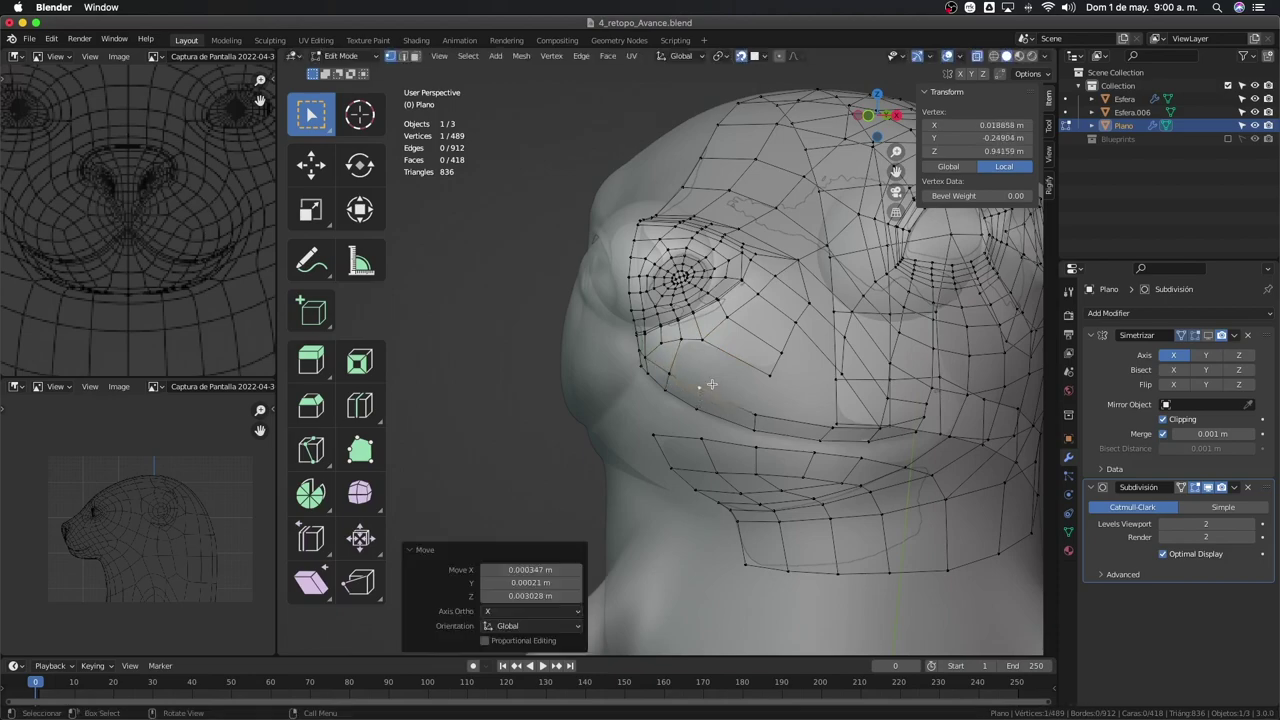
{"action": "left_click", "coordinate": [833, 418]}
{"action": "mouse_move", "coordinate": [833, 418]}
{"action": "middle_mouse_down"}
{"action": "mouse_move", "coordinate": [705, 407]}
{"action": "mouse_move", "coordinate": [735, 410]}
{"action": "mouse_move", "coordinate": [748, 376]}
{"action": "mouse_move", "coordinate": [720, 385]}
{"action": "mouse_move", "coordinate": [727, 341]}
{"action": "mouse_move", "coordinate": [730, 497]}
{"action": "mouse_move", "coordinate": [640, 320]}
{"action": "middle_mouse_up"}
{"action": "left_click", "coordinate": [693, 405], "text": "shift"}
{"action": "left_click", "coordinate": [735, 410]}
{"action": "key", "text": "g"}
{"action": "left_click", "coordinate": [725, 375]}
{"action": "key", "text": "f"}
{"action": "key", "text": "f"}
Dissolve a path of five vertices and reposition the remaining snout and cheek vertices
{"action": "left_click", "coordinate": [727, 341], "text": "ctrl"}
{"action": "key", "text": "x"}
{"action": "left_click", "coordinate": [730, 497]}
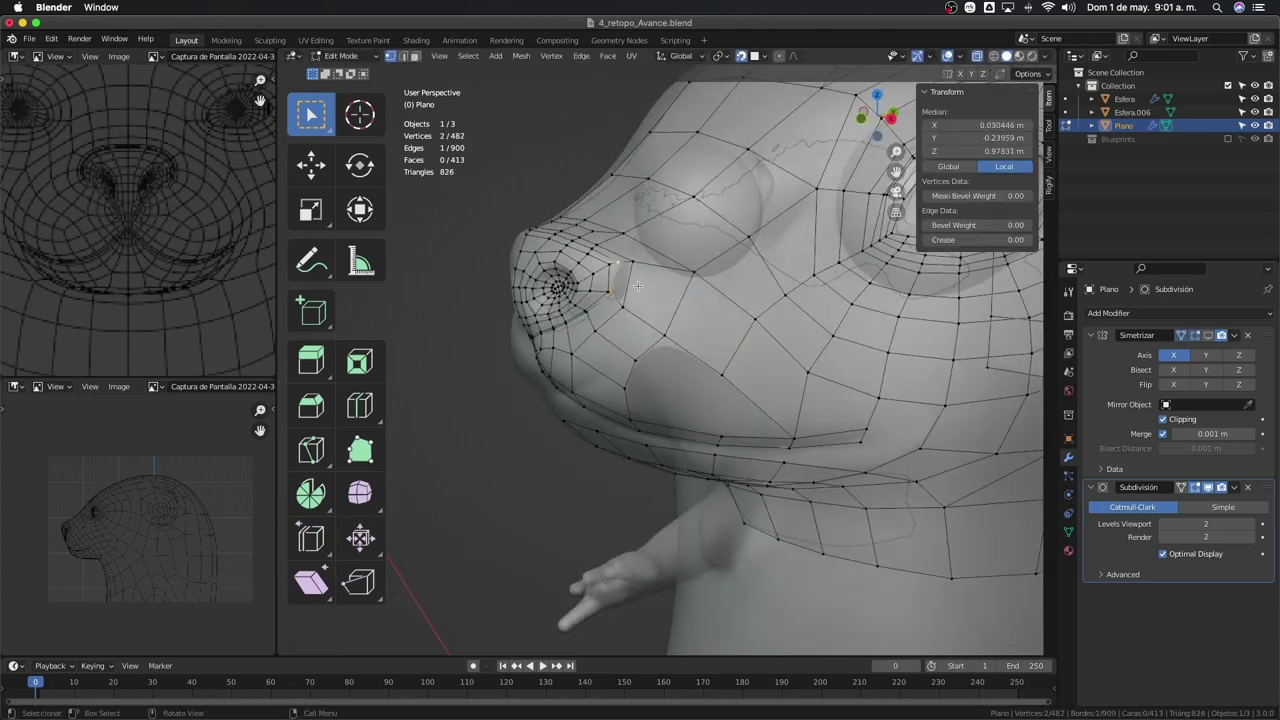
{"action": "left_click_drag", "start_coordinate": [613, 293], "coordinate": [626, 287]}
{"action": "middle_click_drag", "start_coordinate": [652, 332], "coordinate": [690, 325]}
{"action": "left_click_drag", "start_coordinate": [690, 325], "coordinate": [703, 337]}
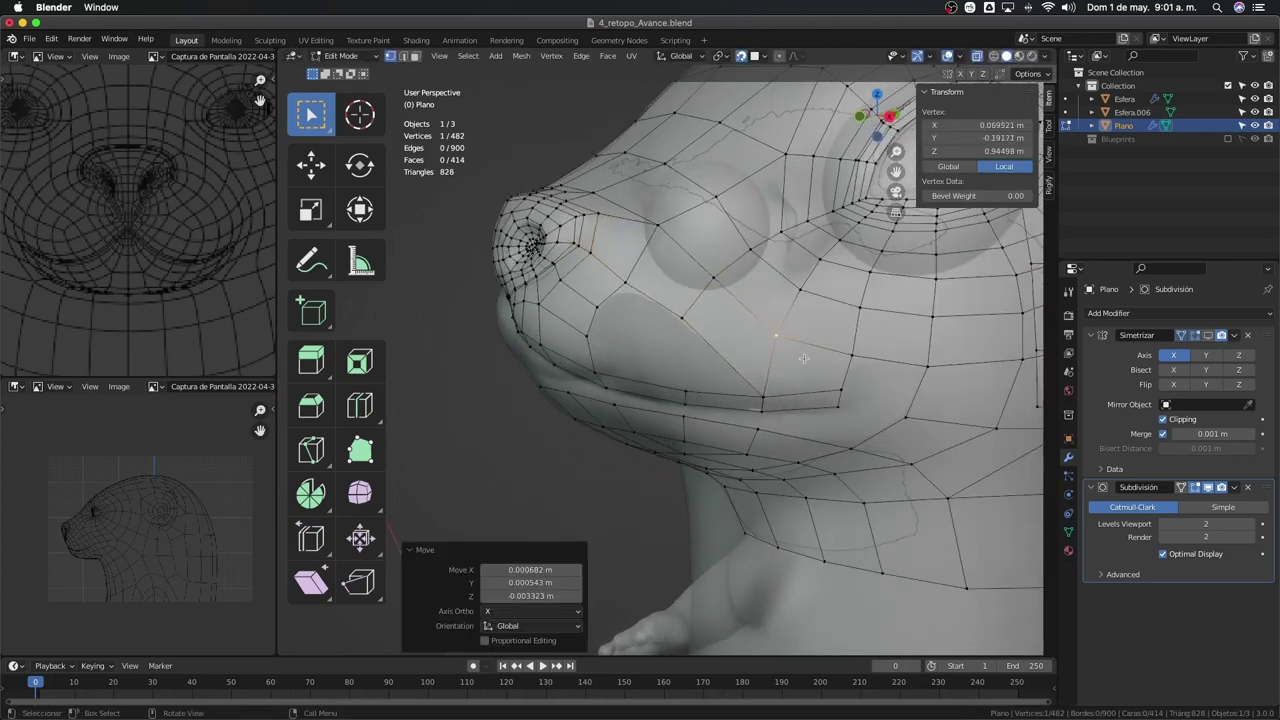
{"action": "middle_click_drag", "start_coordinate": [803, 358], "coordinate": [725, 345]}
{"action": "mouse_move", "coordinate": [725, 345]}
{"action": "left_mouse_down"}
{"action": "mouse_move", "coordinate": [736, 371]}
{"action": "mouse_move", "coordinate": [665, 395]}
{"action": "left_mouse_up"}
Join vertices to fill the face at the mouth corner and nudge it toward the jaw
{"action": "key", "text": "j"}
{"action": "middle_click_drag", "start_coordinate": [628, 343], "coordinate": [764, 386]}
{"action": "left_click", "coordinate": [745, 384]}
{"action": "key", "text": "j"}
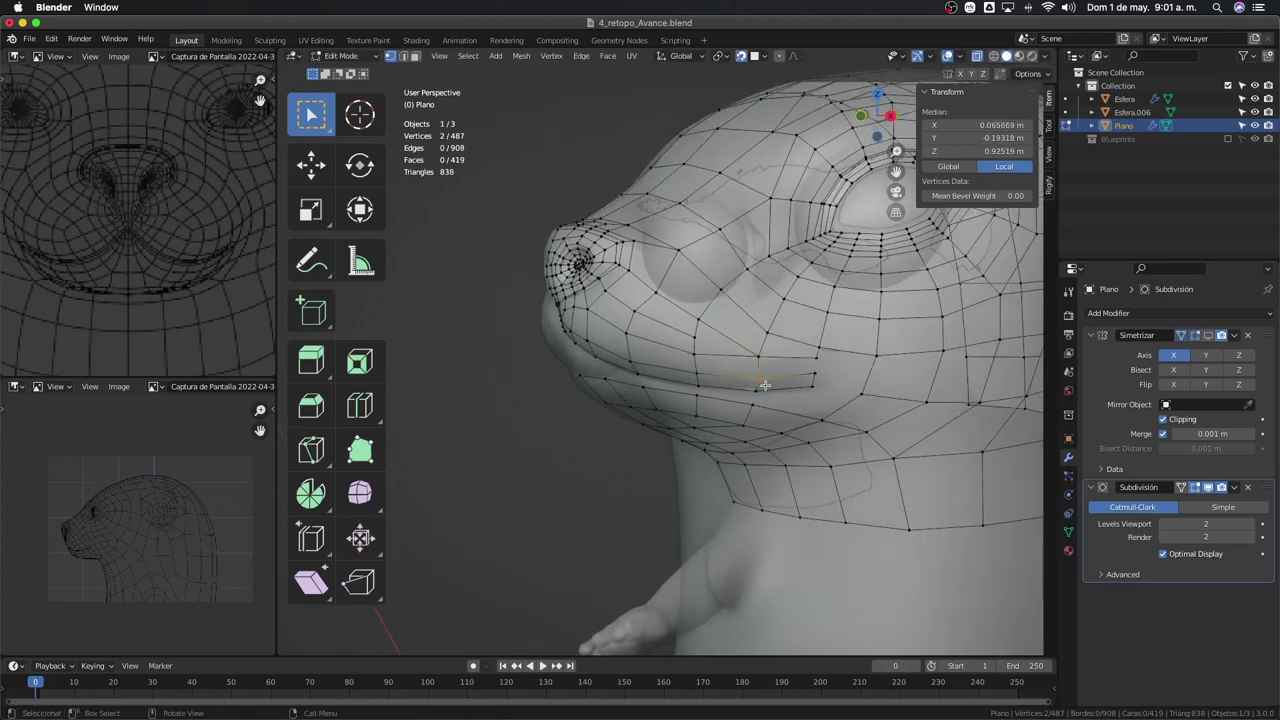
{"action": "left_click_drag", "start_coordinate": [815, 378], "coordinate": [818, 379]}
Preview the smoothed head in local view and delete a stray vertex
{"action": "key", "text": "Tab"}
{"action": "key", "text": "KP_Divide"}
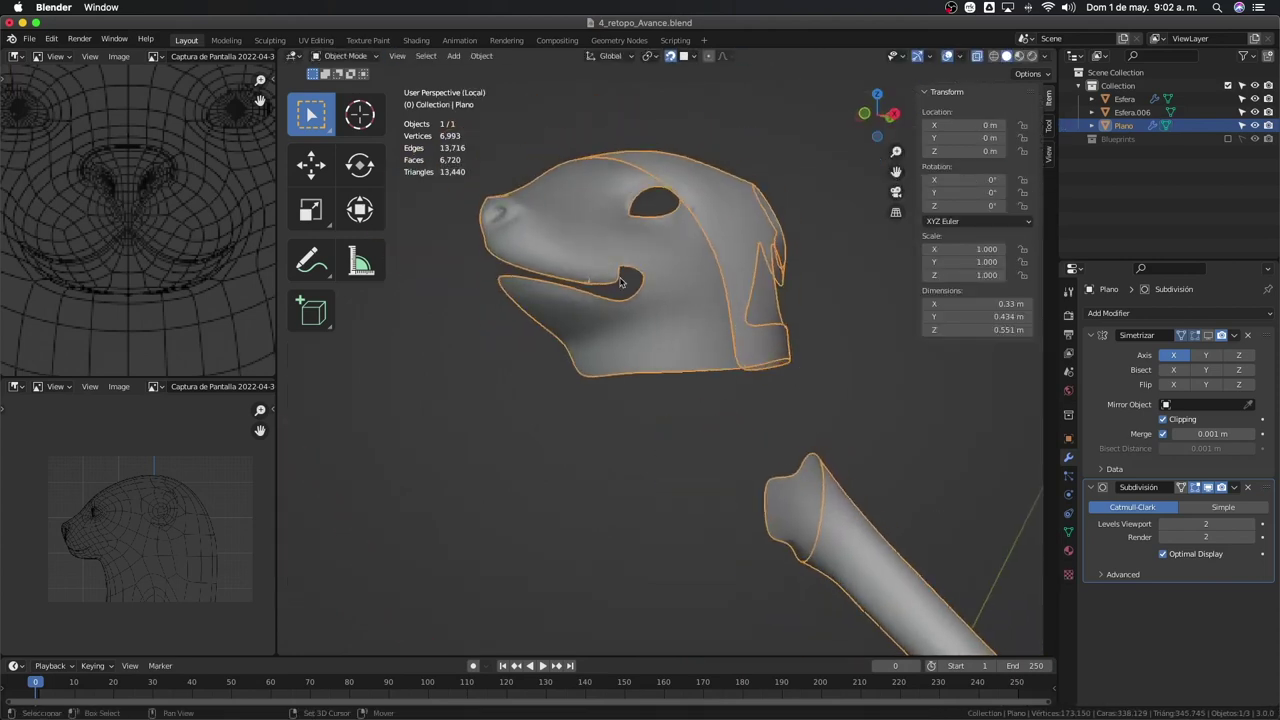
{"action": "key", "text": "Tab"}
{"action": "key", "text": "Tab"}
{"action": "key", "text": "Tab"}
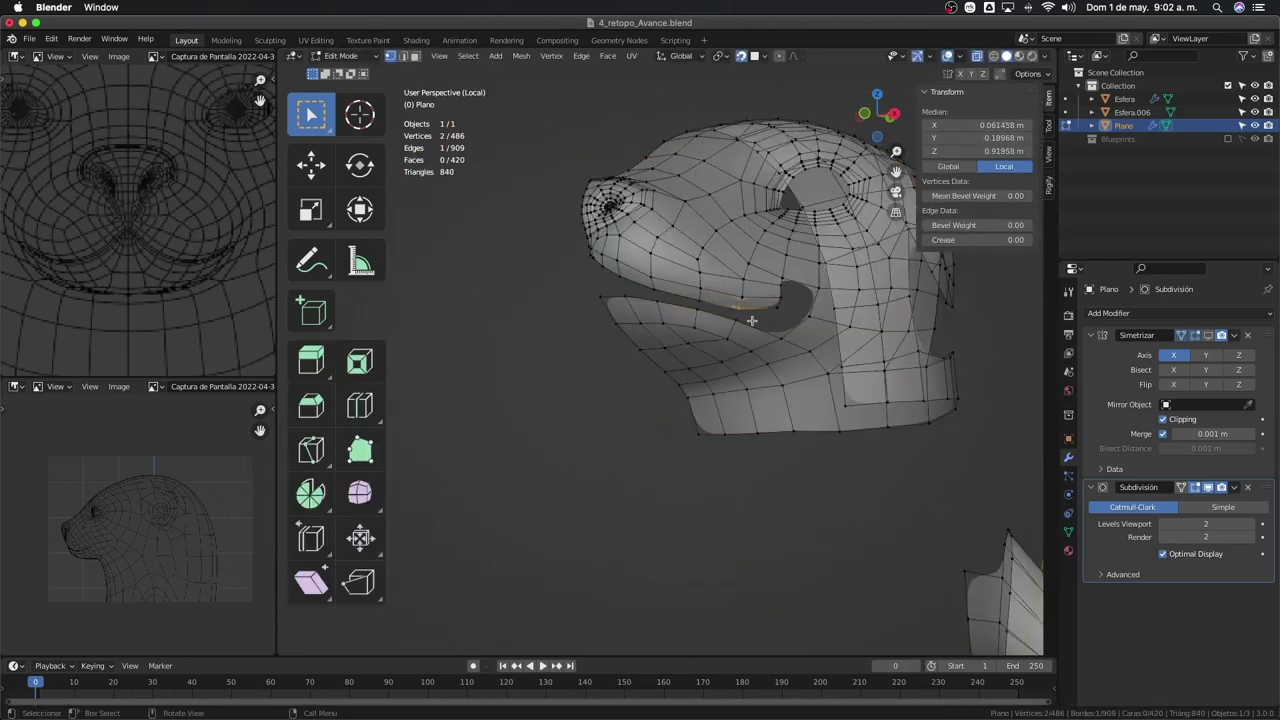
{"action": "key", "text": "Tab"}
{"action": "mouse_move", "coordinate": [751, 320]}
{"action": "middle_mouse_down"}
{"action": "mouse_move", "coordinate": [758, 254]}
{"action": "mouse_move", "coordinate": [726, 425]}
{"action": "middle_mouse_up"}
{"action": "key", "text": "Tab"}
{"action": "key", "text": "x"}
{"action": "left_click", "coordinate": [758, 248]}
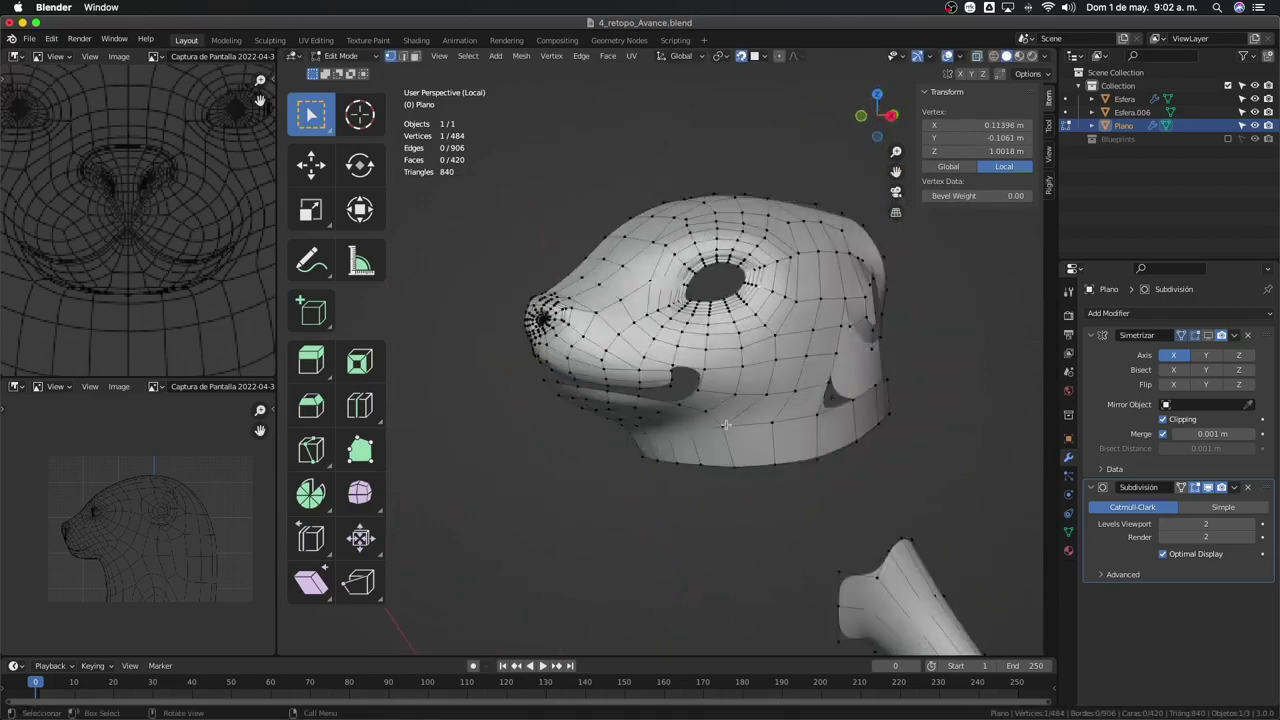
Inspect the head in wireframe, then return to solid shading and Edit Mode
{"action": "key", "text": "Tab"}
{"action": "key", "text": "shift+z"}
{"action": "scroll", "coordinate": [600, 391], "scroll_direction": "down", "scroll_amount": 3}
{"action": "mouse_move", "coordinate": [600, 391]}
{"action": "middle_mouse_down"}
{"action": "mouse_move", "coordinate": [623, 323]}
{"action": "mouse_move", "coordinate": [603, 317]}
{"action": "mouse_move", "coordinate": [789, 394]}
{"action": "mouse_move", "coordinate": [778, 318]}
{"action": "middle_mouse_up"}
{"action": "key", "text": "shift+z"}
{"action": "scroll", "coordinate": [700, 349], "scroll_direction": "up", "scroll_amount": 4}
{"action": "key", "text": "Tab"}
Extrude new edges from near the ear and move them into place
{"action": "key", "text": "e"}
{"action": "left_click", "coordinate": [780, 330]}
{"action": "key", "text": "g"}
{"action": "left_click", "coordinate": [778, 318]}
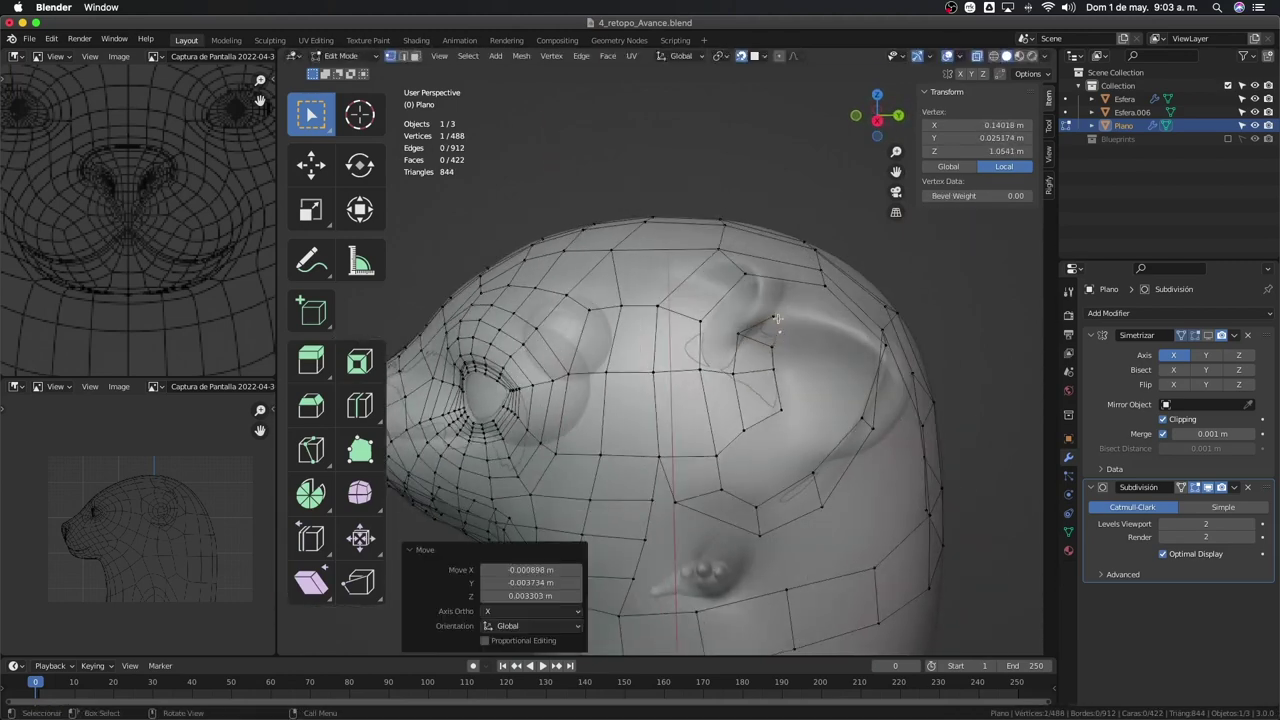
{"action": "key", "text": "e"}
{"action": "left_click", "coordinate": [840, 360]}
{"action": "key", "text": "g"}
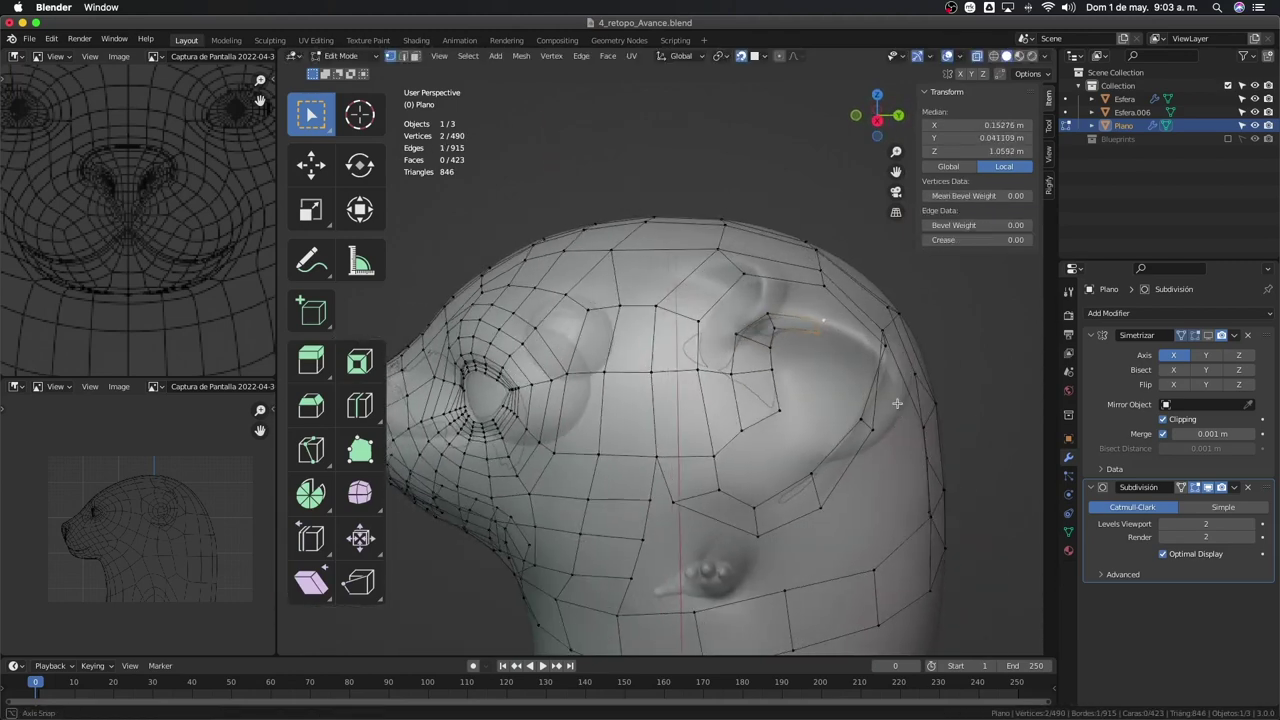
{"action": "left_click", "coordinate": [897, 403]}
Extrude along the ear rim from the side view
{"action": "mouse_move", "coordinate": [897, 403]}
{"action": "middle_mouse_down"}
{"action": "mouse_move", "coordinate": [880, 340]}
{"action": "mouse_move", "coordinate": [894, 333]}
{"action": "mouse_move", "coordinate": [781, 385]}
{"action": "mouse_move", "coordinate": [767, 419]}
{"action": "mouse_move", "coordinate": [740, 415]}
{"action": "middle_mouse_up"}
{"action": "key", "text": "e"}
{"action": "left_click", "coordinate": [880, 340]}
{"action": "key", "text": "g"}
{"action": "left_click", "coordinate": [894, 333]}
Fill a face beside the ear, undo an extra face, and add a strip behind it
{"action": "key", "text": "f"}
{"action": "left_click", "coordinate": [724, 399]}
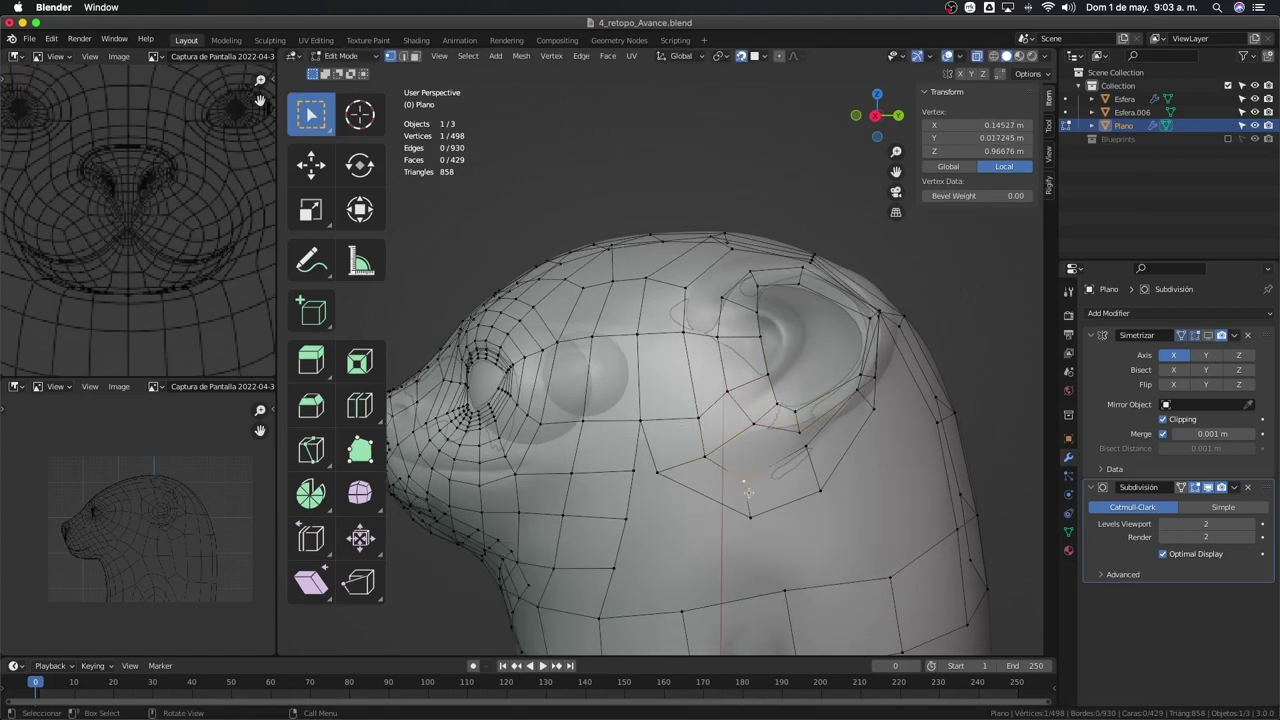
{"action": "mouse_move", "coordinate": [804, 452]}
{"action": "middle_mouse_down"}
{"action": "mouse_move", "coordinate": [758, 387]}
{"action": "mouse_move", "coordinate": [742, 415]}
{"action": "mouse_move", "coordinate": [700, 400]}
{"action": "mouse_move", "coordinate": [704, 320]}
{"action": "mouse_move", "coordinate": [715, 367]}
{"action": "mouse_move", "coordinate": [780, 360]}
{"action": "mouse_move", "coordinate": [881, 403]}
{"action": "mouse_move", "coordinate": [822, 371]}
{"action": "middle_mouse_up"}
{"action": "key", "text": "f"}
{"action": "key", "text": "f"}
{"action": "key", "text": "ctrl+z"}
{"action": "key", "text": "ctrl+r"}
{"action": "left_click", "coordinate": [680, 430]}
Move several ear-area vertices onto the head surface
{"action": "key", "text": "g"}
{"action": "left_click", "coordinate": [708, 330]}
{"action": "left_click", "coordinate": [780, 360]}
{"action": "key", "text": "g"}
{"action": "left_click", "coordinate": [881, 403]}
{"action": "key", "text": "g"}
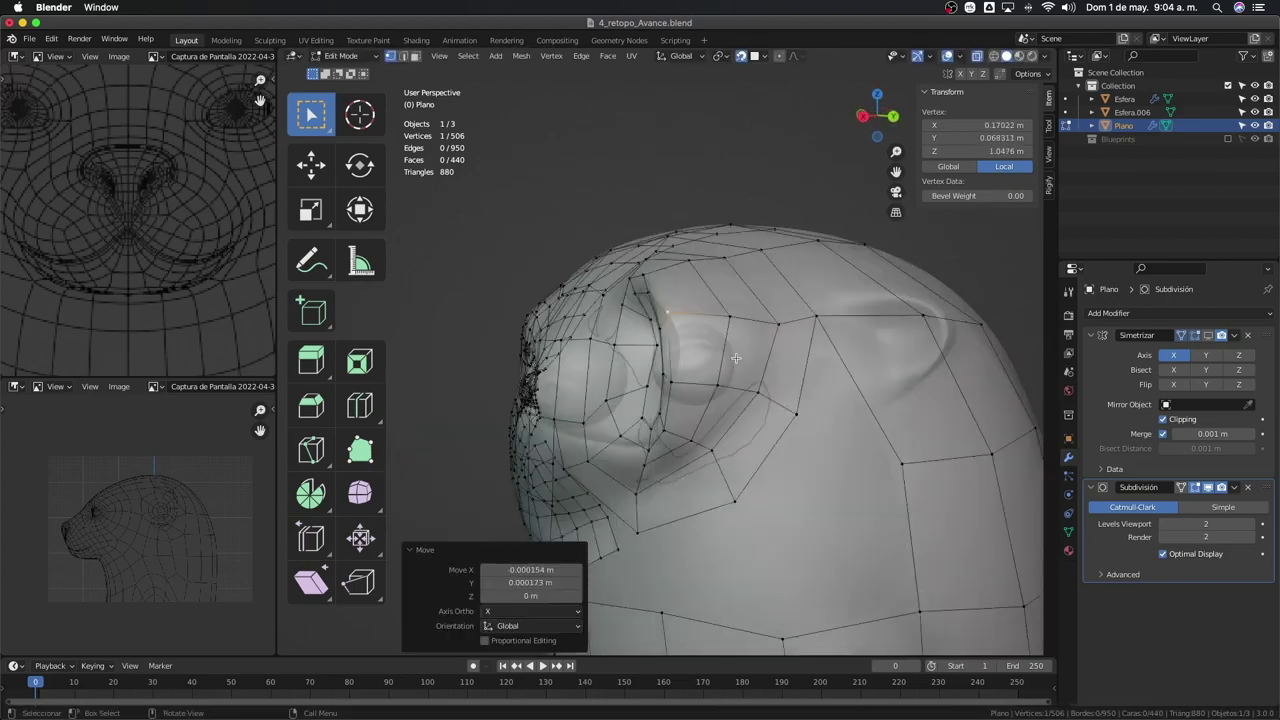
{"action": "mouse_move", "coordinate": [813, 437]}
{"action": "middle_mouse_down"}
{"action": "mouse_move", "coordinate": [777, 407]}
{"action": "mouse_move", "coordinate": [790, 432]}
{"action": "middle_mouse_up"}
{"action": "key", "text": "Escape"}
Preview the smooth subdivided head in Object Mode local view, then resume editing
{"action": "key", "text": "Tab"}
{"action": "key", "text": "KP_Divide"}
{"action": "key", "text": "KP_Divide"}
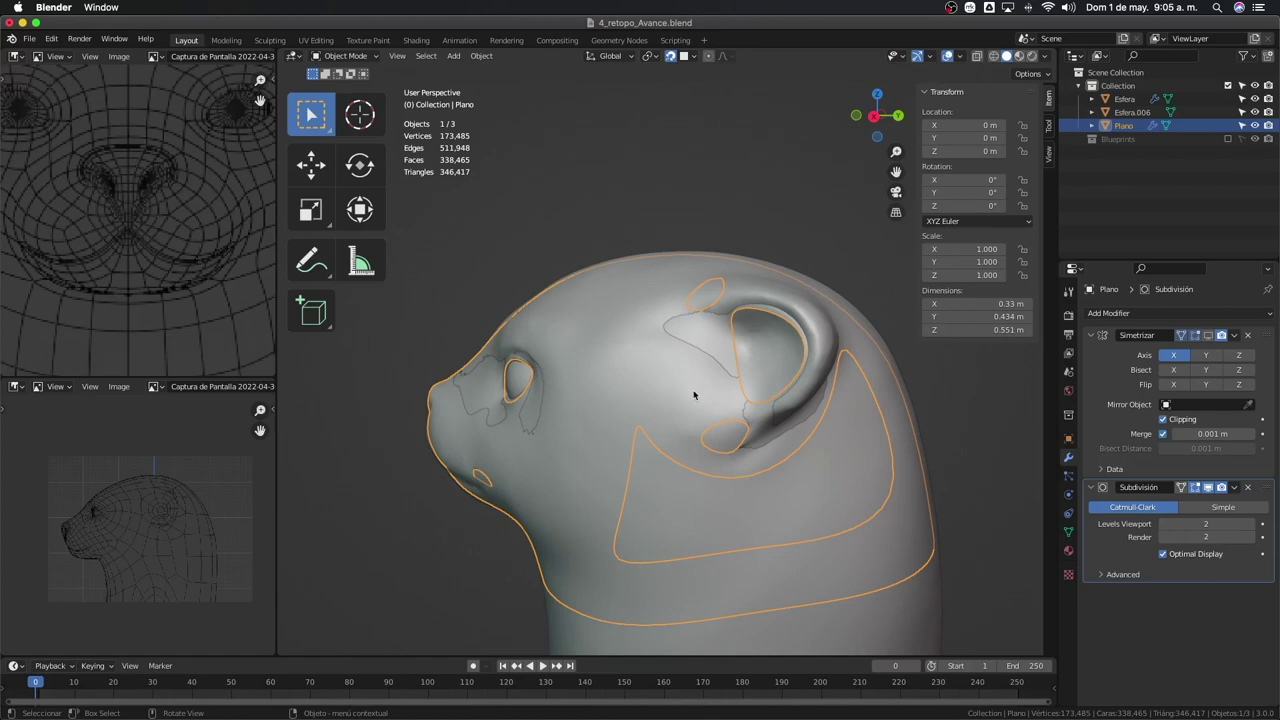
{"action": "key", "text": "Tab"}
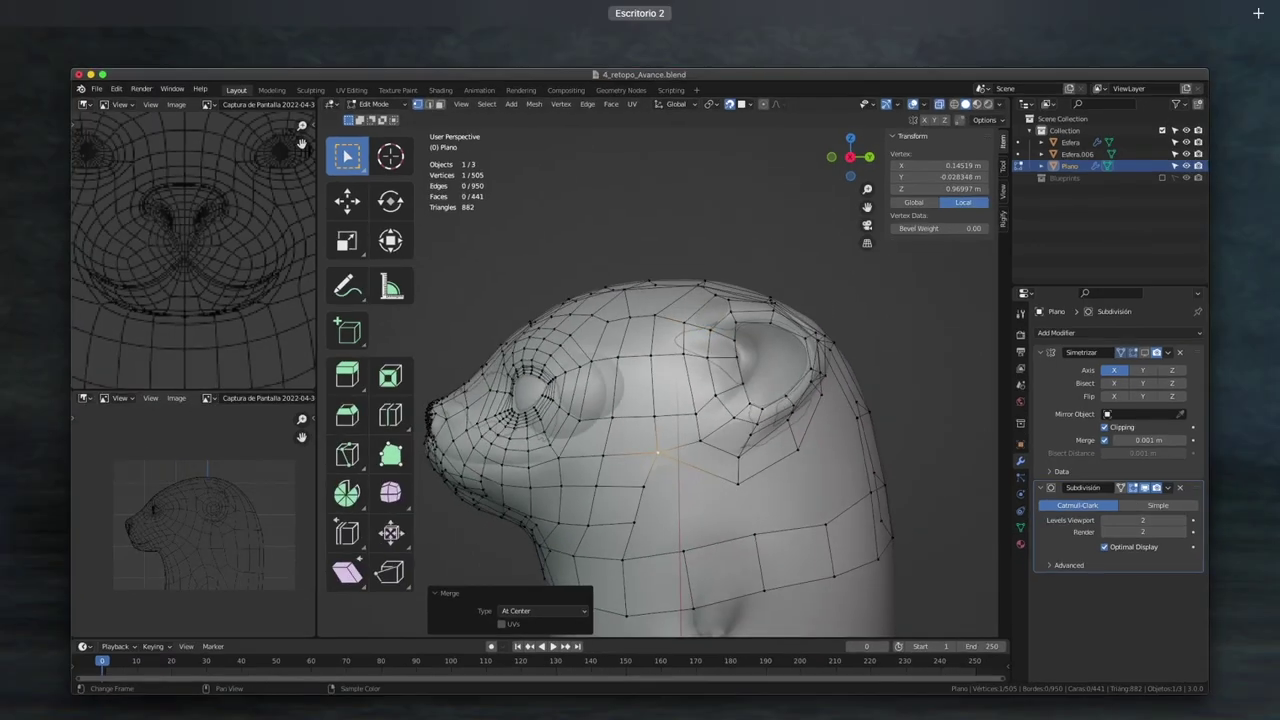
Reposition a head vertex, then extrude and fill a new face on the retopology mesh
{"action": "mouse_move", "coordinate": [613, 466]}
{"action": "middle_mouse_down"}
{"action": "mouse_move", "coordinate": [680, 450]}
{"action": "mouse_move", "coordinate": [675, 441]}
{"action": "middle_mouse_up"}
{"action": "key", "text": "g"}
{"action": "left_click", "coordinate": [724, 433]}
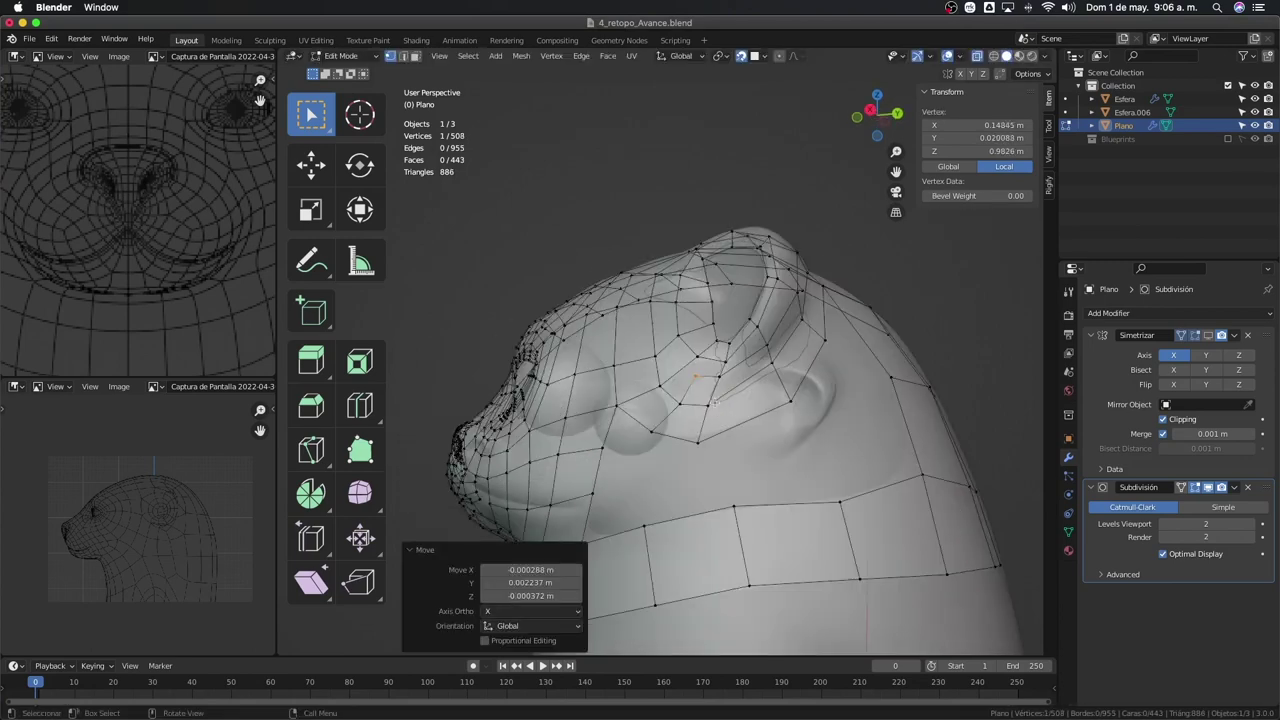
{"action": "key", "text": "e"}
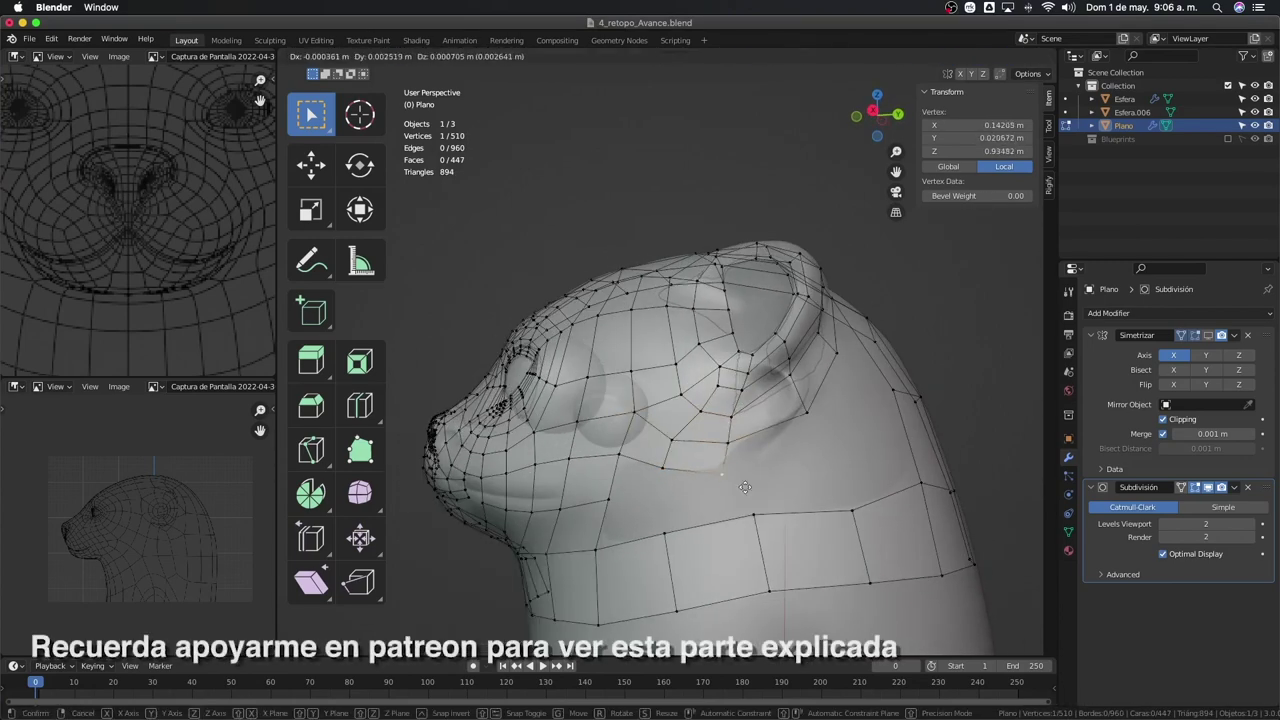
{"action": "key", "text": "f"}
{"action": "middle_click_drag", "start_coordinate": [680, 527], "coordinate": [779, 494]}
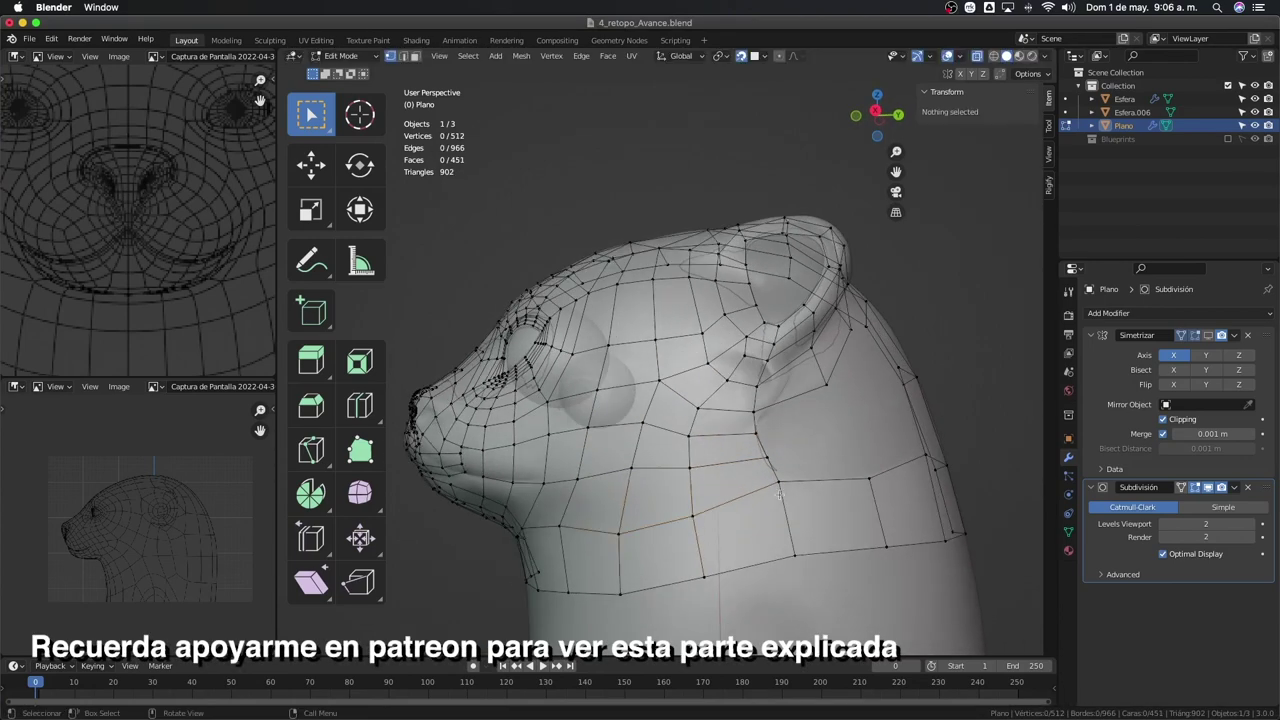
{"action": "left_click", "coordinate": [702, 541]}
{"action": "middle_click_drag", "start_coordinate": [702, 541], "coordinate": [841, 436], "text": "alt"}
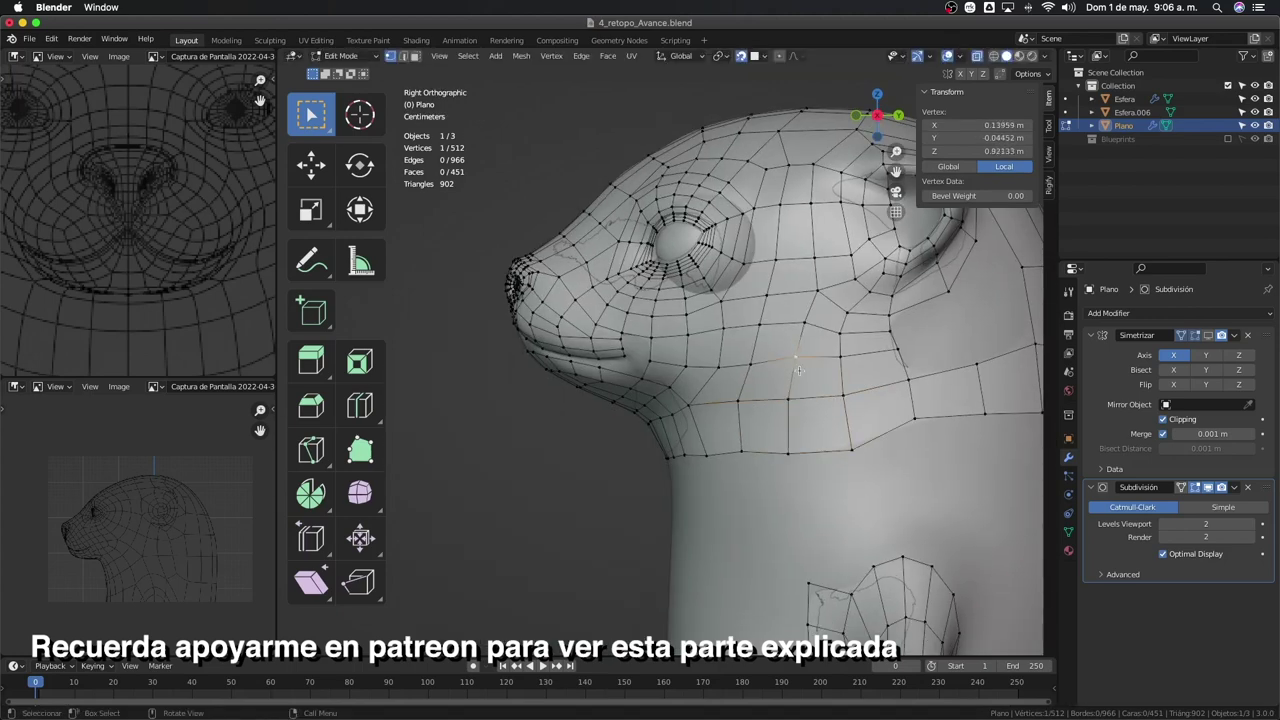
Move the neck vertices into place and slide one along its edge
{"action": "key", "text": "ctrl+Tab"}
{"action": "key", "text": "ctrl+r"}
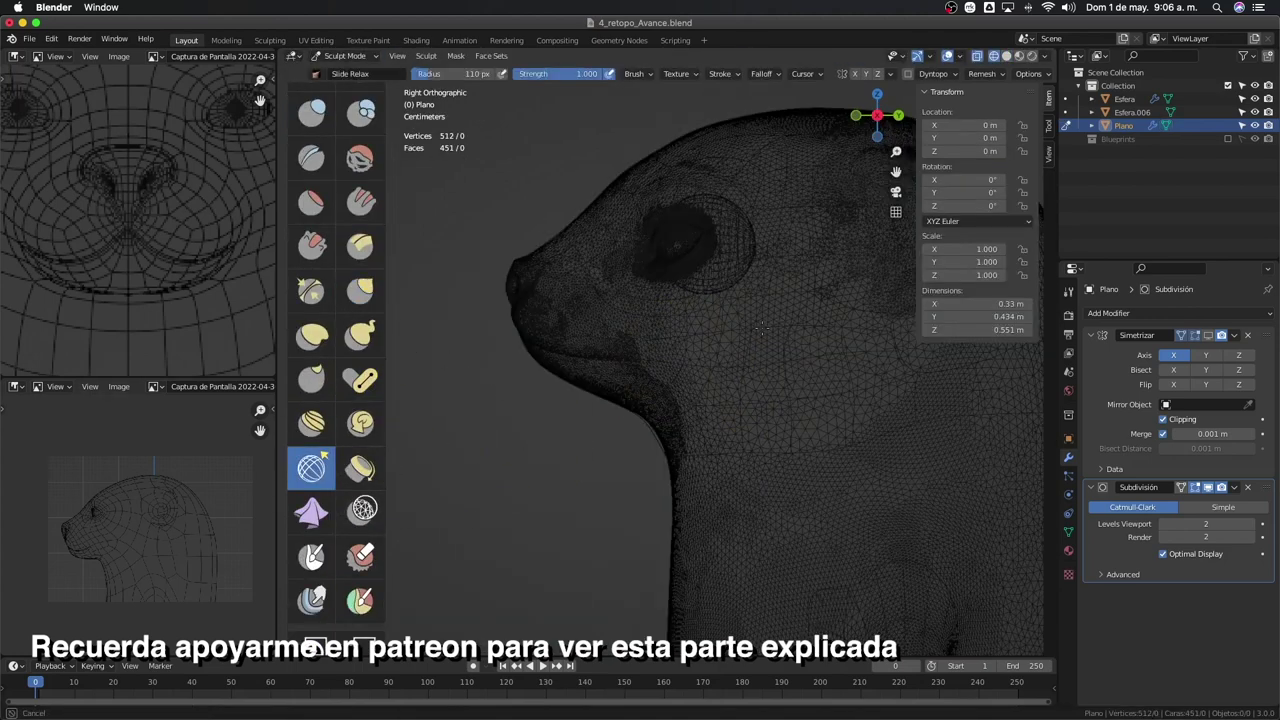
{"action": "key", "text": "Tab"}
{"action": "key", "text": "g"}
{"action": "left_click", "coordinate": [770, 328]}
{"action": "key", "text": "g"}
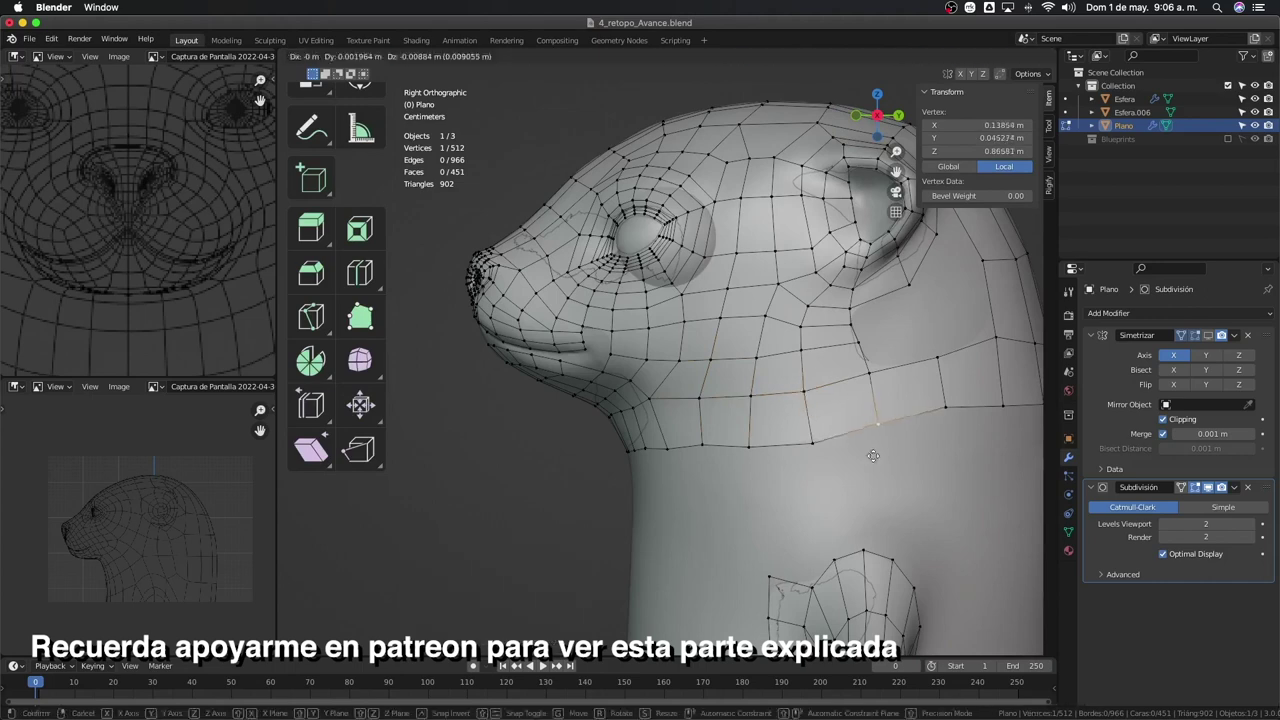
{"action": "right_click", "coordinate": [780, 320]}
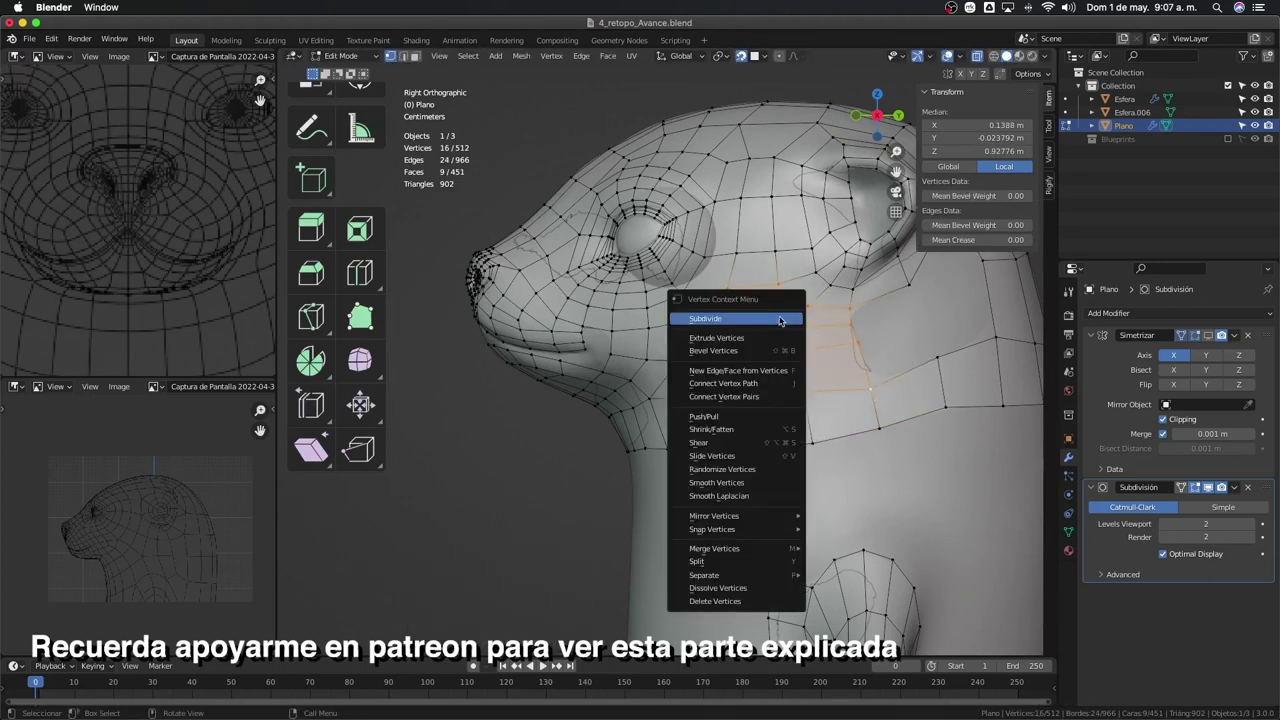
{"action": "left_click", "coordinate": [758, 458]}
{"action": "left_click", "coordinate": [848, 353]}
{"action": "key", "text": "g"}
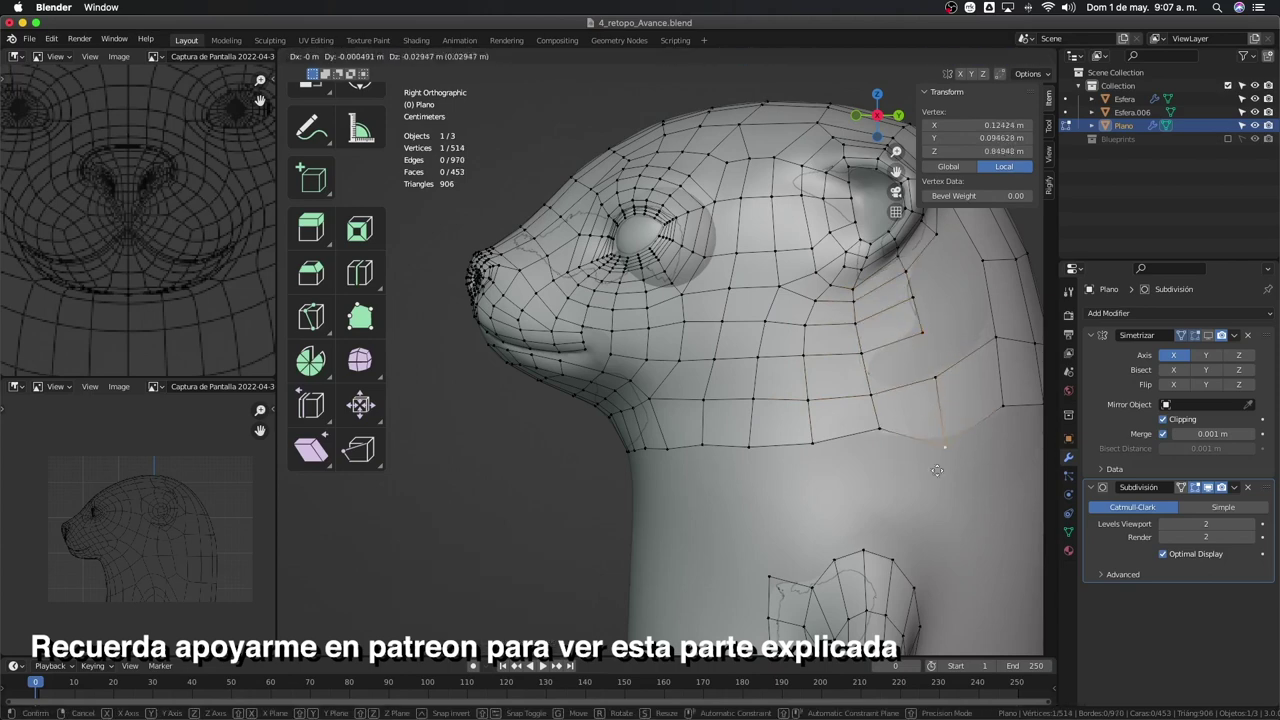
Connect neck vertices with a new edge path using J and fine-tune vertex positions
{"action": "middle_click_drag", "start_coordinate": [910, 357], "coordinate": [903, 357]}
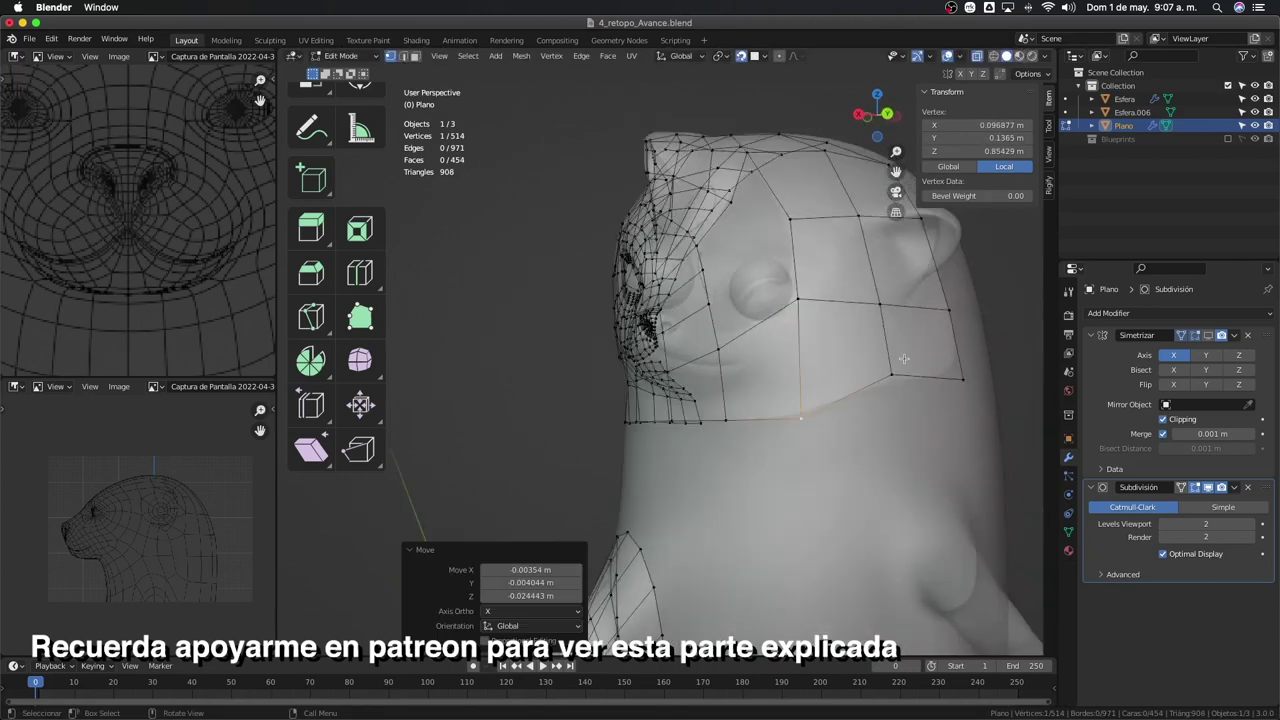
{"action": "left_click", "coordinate": [816, 362], "text": "shift"}
{"action": "key", "text": "j"}
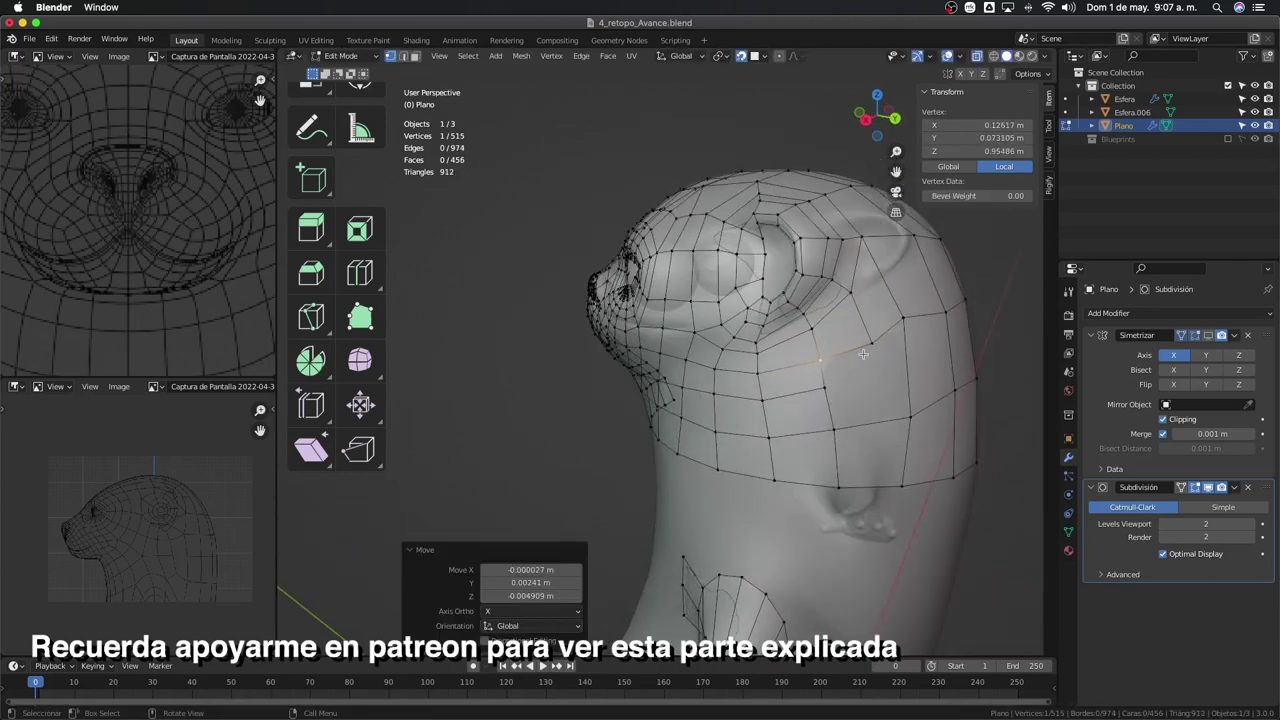
{"action": "middle_click_drag", "start_coordinate": [816, 362], "coordinate": [893, 413]}
{"action": "left_click_drag", "start_coordinate": [893, 413], "coordinate": [890, 414]}
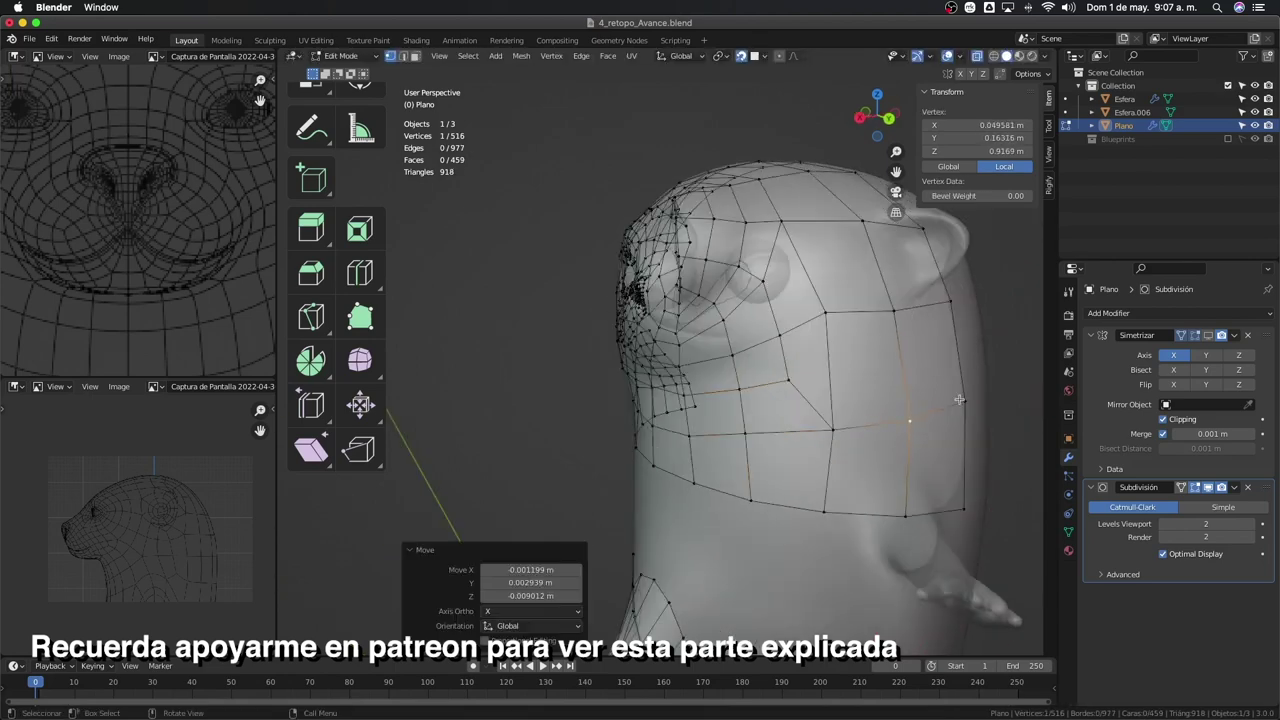
{"action": "middle_click_drag", "start_coordinate": [890, 414], "coordinate": [780, 428]}
{"action": "left_click_drag", "start_coordinate": [780, 428], "coordinate": [781, 428]}
{"action": "middle_click_drag", "start_coordinate": [781, 428], "coordinate": [770, 411]}
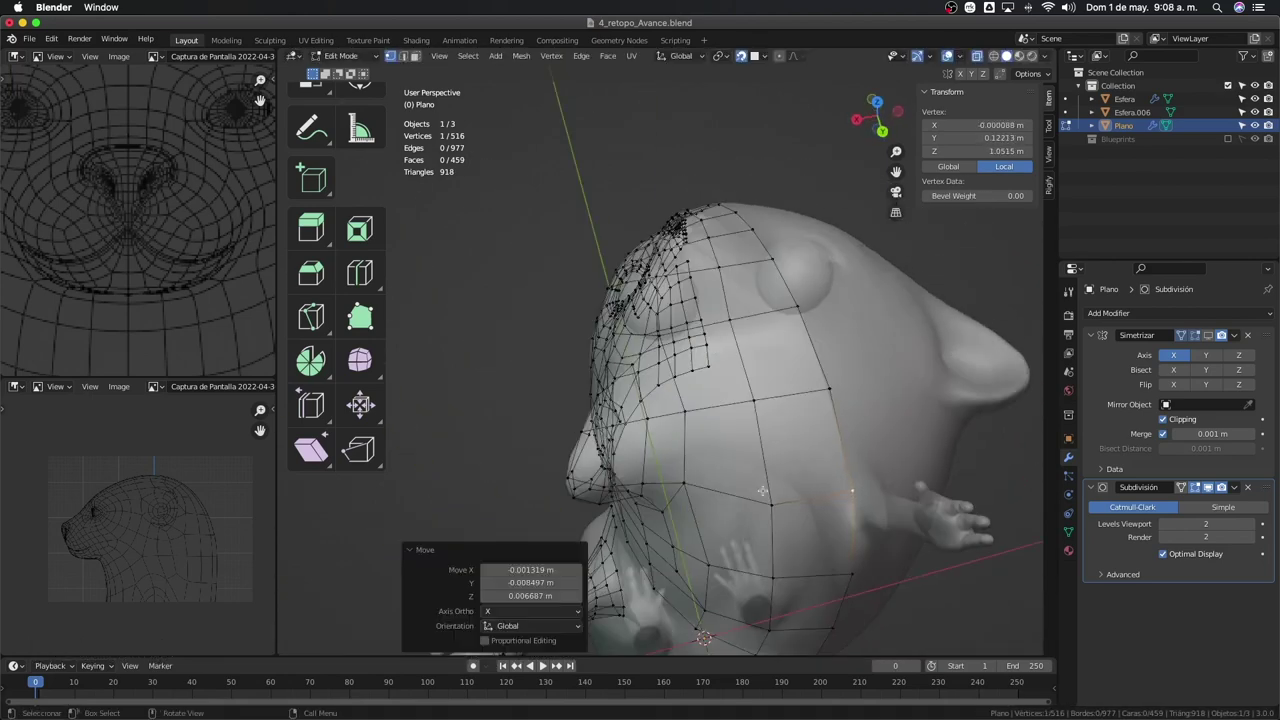
{"action": "left_click_drag", "start_coordinate": [838, 441], "coordinate": [839, 441]}
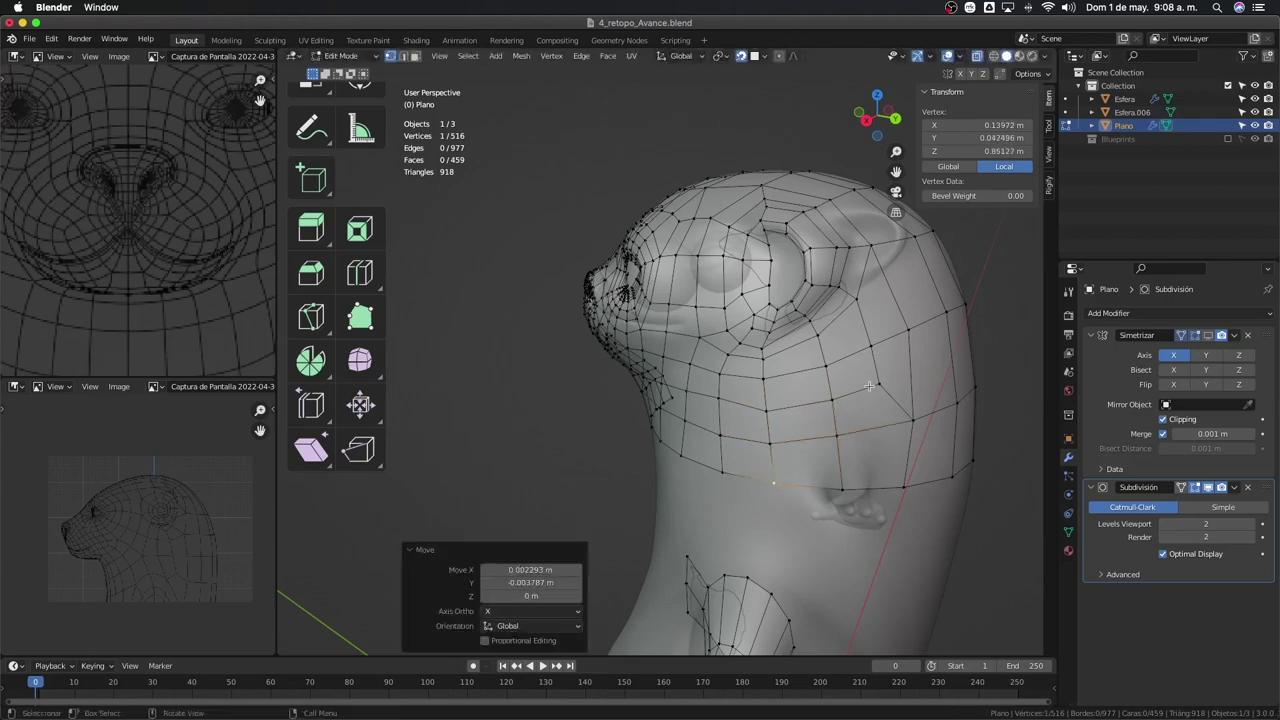
{"action": "mouse_move", "coordinate": [839, 441]}
{"action": "middle_mouse_down"}
{"action": "mouse_move", "coordinate": [832, 323]}
{"action": "mouse_move", "coordinate": [651, 200]}
{"action": "middle_mouse_up"}
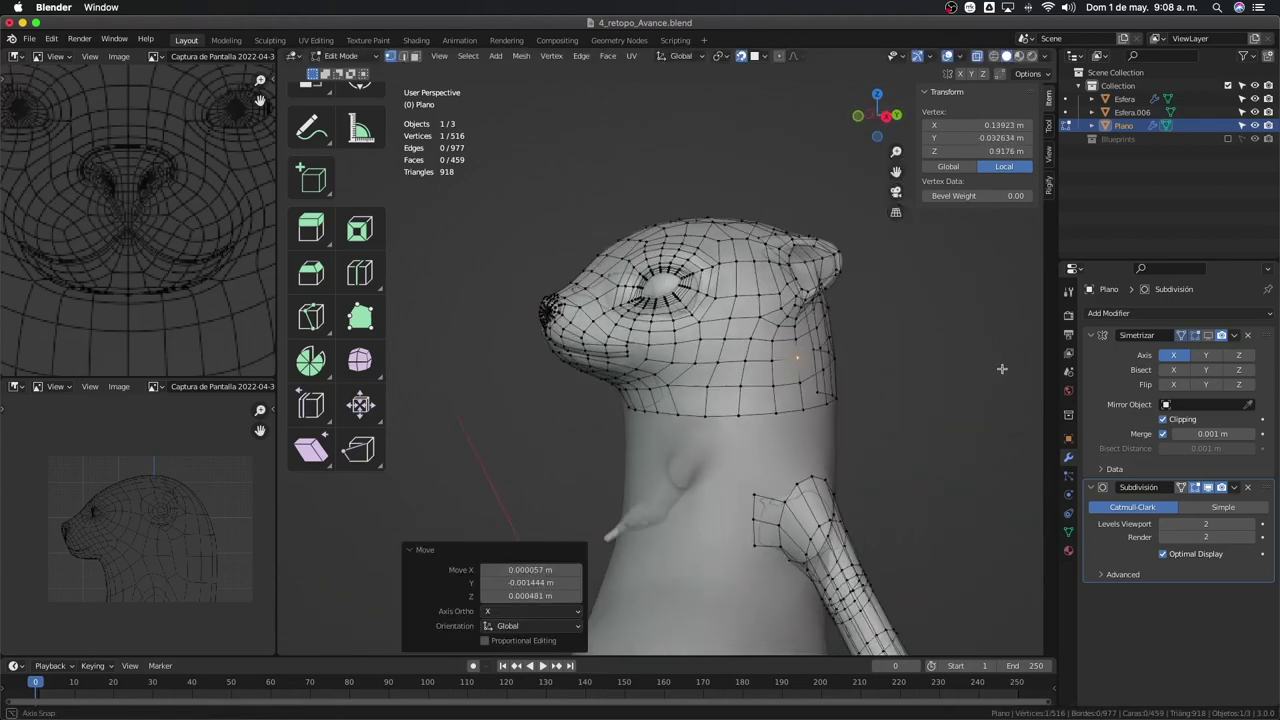
Zoom out, return to Object Mode and isolate the retopology mesh in local view
{"action": "scroll", "coordinate": [651, 200], "scroll_direction": "down", "scroll_amount": 2}
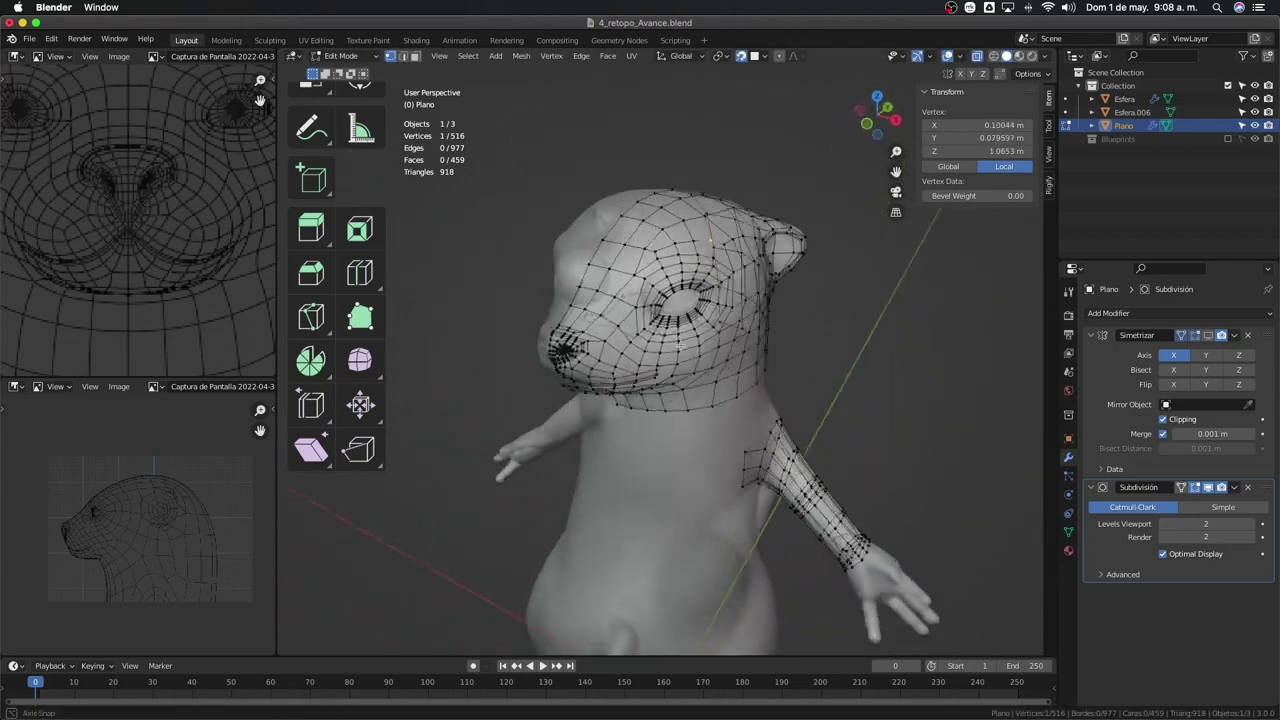
{"action": "scroll", "coordinate": [700, 280], "scroll_direction": "down", "scroll_amount": 2}
{"action": "key", "text": "Tab"}
{"action": "key", "text": "KP_Divide"}
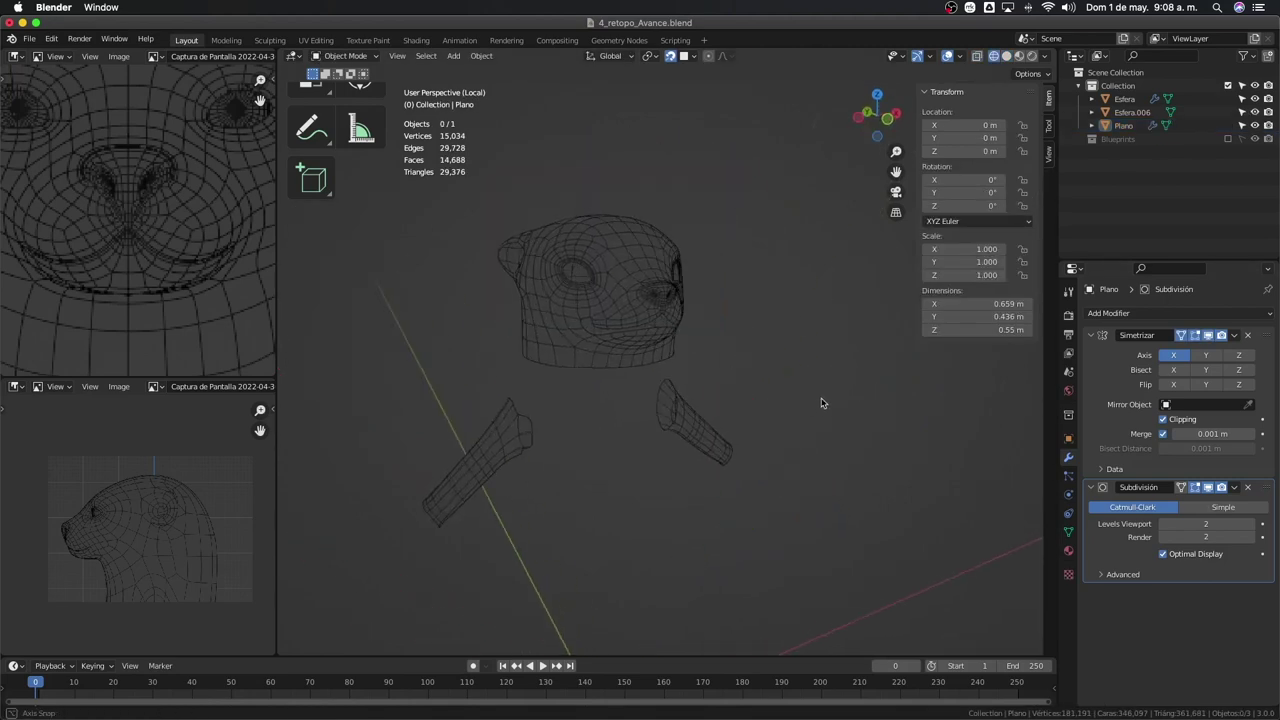
Exit local view to show the full otter model and enter Edit Mode
{"action": "middle_click_drag", "start_coordinate": [822, 403], "coordinate": [700, 330]}
{"action": "scroll", "coordinate": [94, 300], "scroll_direction": "down", "scroll_amount": 3}
{"action": "scroll", "coordinate": [94, 300], "scroll_direction": "down", "scroll_amount": 2}
{"action": "middle_click_drag", "start_coordinate": [600, 320], "coordinate": [619, 301]}
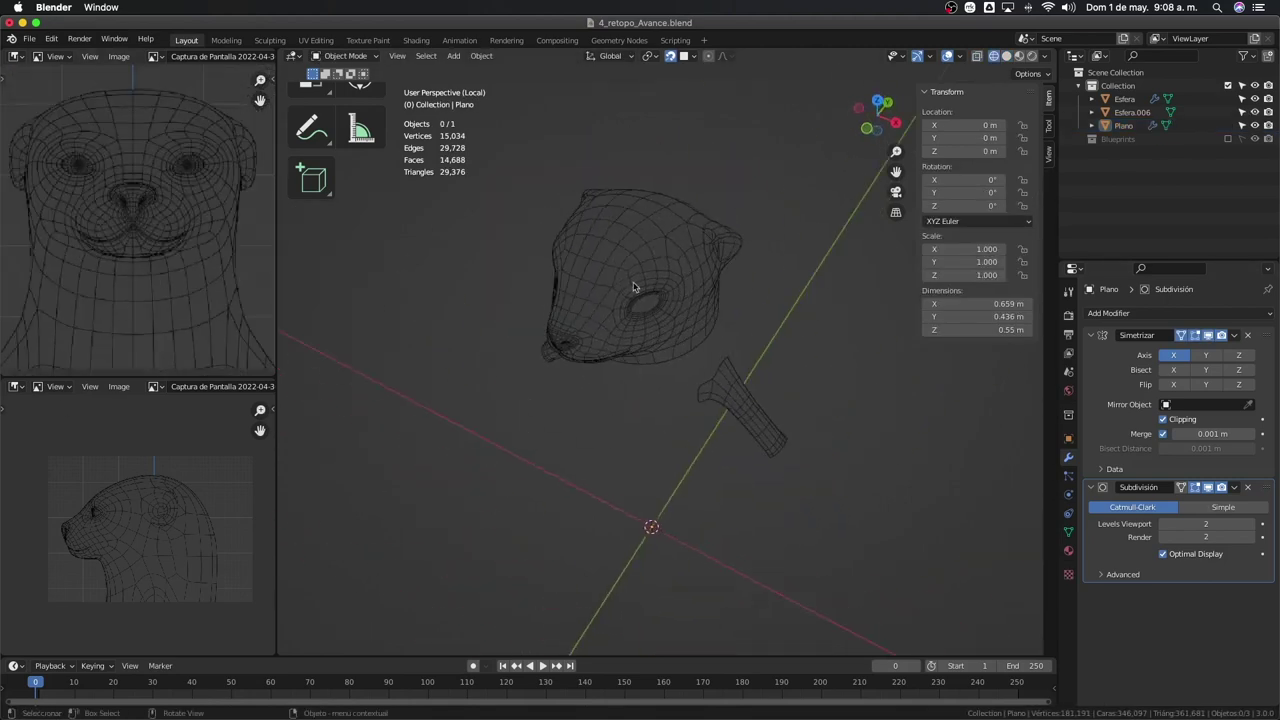
{"action": "key", "text": "KP_Divide"}
{"action": "key", "text": "Tab"}
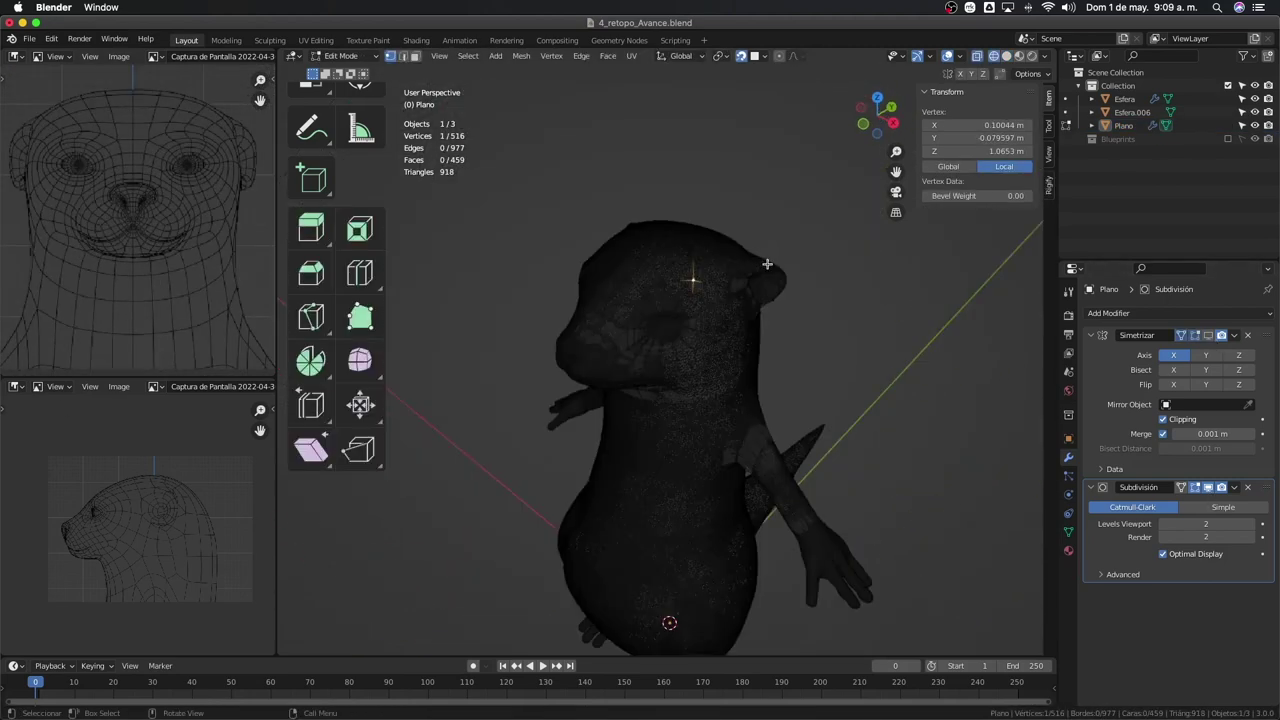
{"action": "scroll", "coordinate": [831, 270], "scroll_direction": "up", "scroll_amount": 5}
Fill new faces near the ear, then merge and reposition vertices
{"action": "key", "text": "f"}
{"action": "mouse_move", "coordinate": [600, 300]}
{"action": "middle_mouse_down"}
{"action": "mouse_move", "coordinate": [559, 291]}
{"action": "mouse_move", "coordinate": [600, 310]}
{"action": "mouse_move", "coordinate": [581, 353]}
{"action": "middle_mouse_up"}
{"action": "left_click", "coordinate": [760, 357], "text": "alt"}
{"action": "key", "text": "ctrl+r"}
{"action": "key", "text": "Escape"}
{"action": "key", "text": "alt+a"}
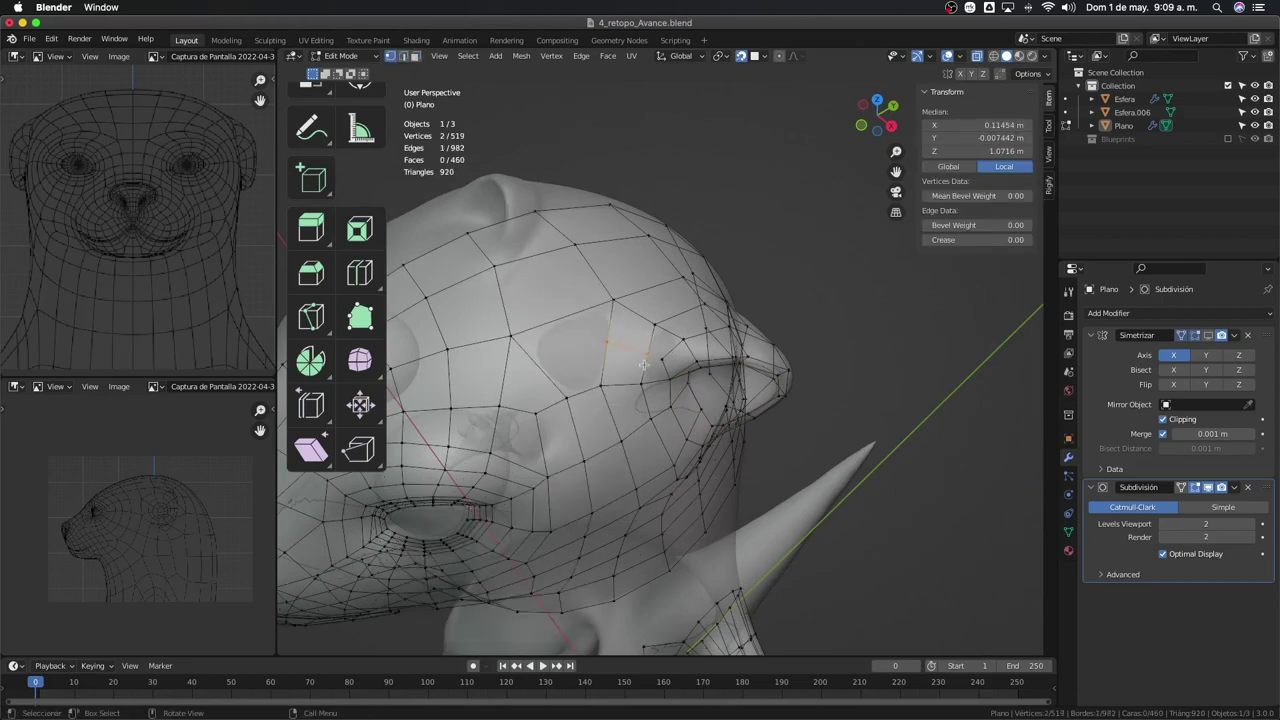
{"action": "key", "text": "f"}
{"action": "mouse_move", "coordinate": [683, 347]}
{"action": "middle_mouse_down"}
{"action": "mouse_move", "coordinate": [615, 294]}
{"action": "mouse_move", "coordinate": [676, 238]}
{"action": "mouse_move", "coordinate": [692, 367]}
{"action": "mouse_move", "coordinate": [826, 447]}
{"action": "mouse_move", "coordinate": [640, 400]}
{"action": "mouse_move", "coordinate": [610, 370]}
{"action": "mouse_move", "coordinate": [678, 411]}
{"action": "middle_mouse_up"}
{"action": "left_click", "coordinate": [662, 346]}
{"action": "key", "text": "g"}
{"action": "left_click", "coordinate": [641, 311]}
Extend the mesh with another filled face and adjust its vertex
{"action": "left_click", "coordinate": [676, 238]}
{"action": "key", "text": "f"}
{"action": "left_click", "coordinate": [663, 397]}
{"action": "key", "text": "g"}
{"action": "left_click", "coordinate": [636, 395]}
Nudge individual vertices around the ear into better positions
{"action": "left_click", "coordinate": [607, 360], "text": "shift"}
{"action": "right_click", "coordinate": [607, 383]}
{"action": "left_click", "coordinate": [600, 383]}
{"action": "right_click", "coordinate": [660, 378]}
{"action": "left_click", "coordinate": [655, 380]}
{"action": "key", "text": "g"}
{"action": "left_click", "coordinate": [627, 389]}
{"action": "key", "text": "g"}
Extrude the ear's vertex loop inward and scale it to 0.607
{"action": "middle_click_drag", "start_coordinate": [690, 360], "coordinate": [720, 390]}
{"action": "left_click", "coordinate": [715, 365], "text": "alt"}
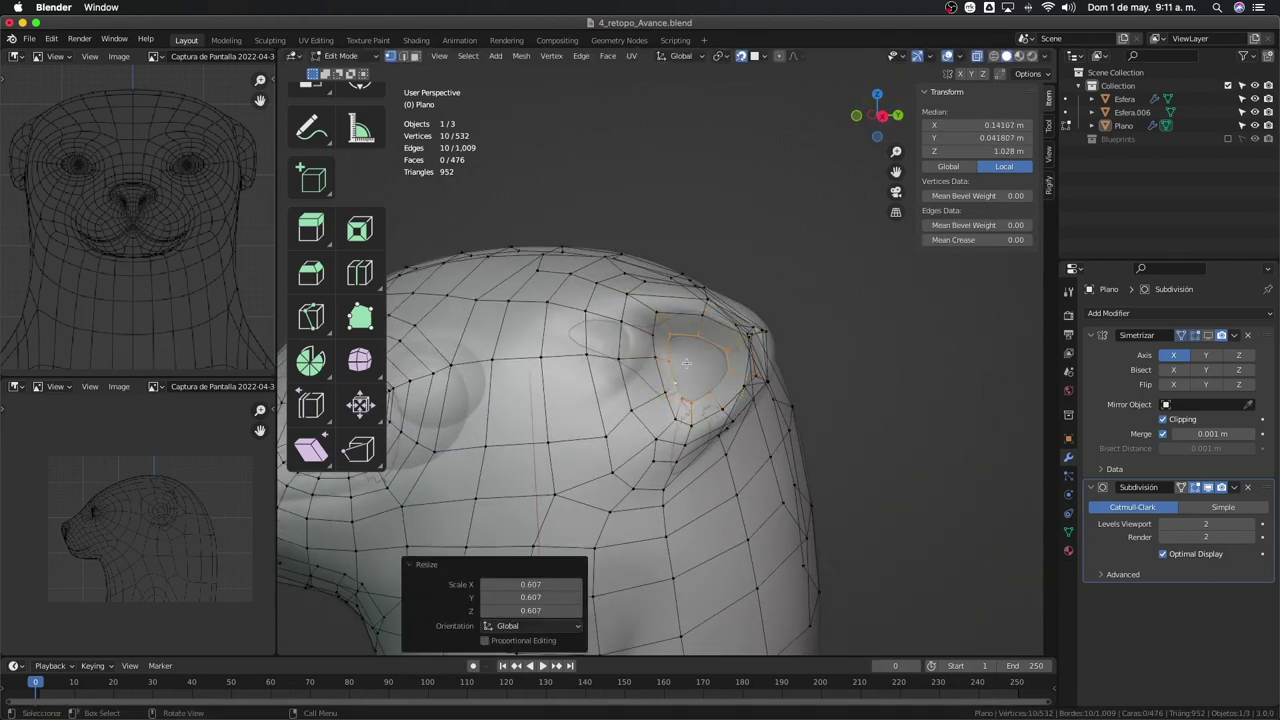
{"action": "key", "text": "e"}
{"action": "key", "text": "s"}
{"action": "left_click", "coordinate": [767, 416]}
Join ear vertices with J and fill new quads inside the ring
{"action": "middle_click_drag", "start_coordinate": [755, 438], "coordinate": [700, 390]}
{"action": "left_click", "coordinate": [689, 352]}
{"action": "left_click", "coordinate": [705, 420], "text": "shift"}
{"action": "key", "text": "j"}
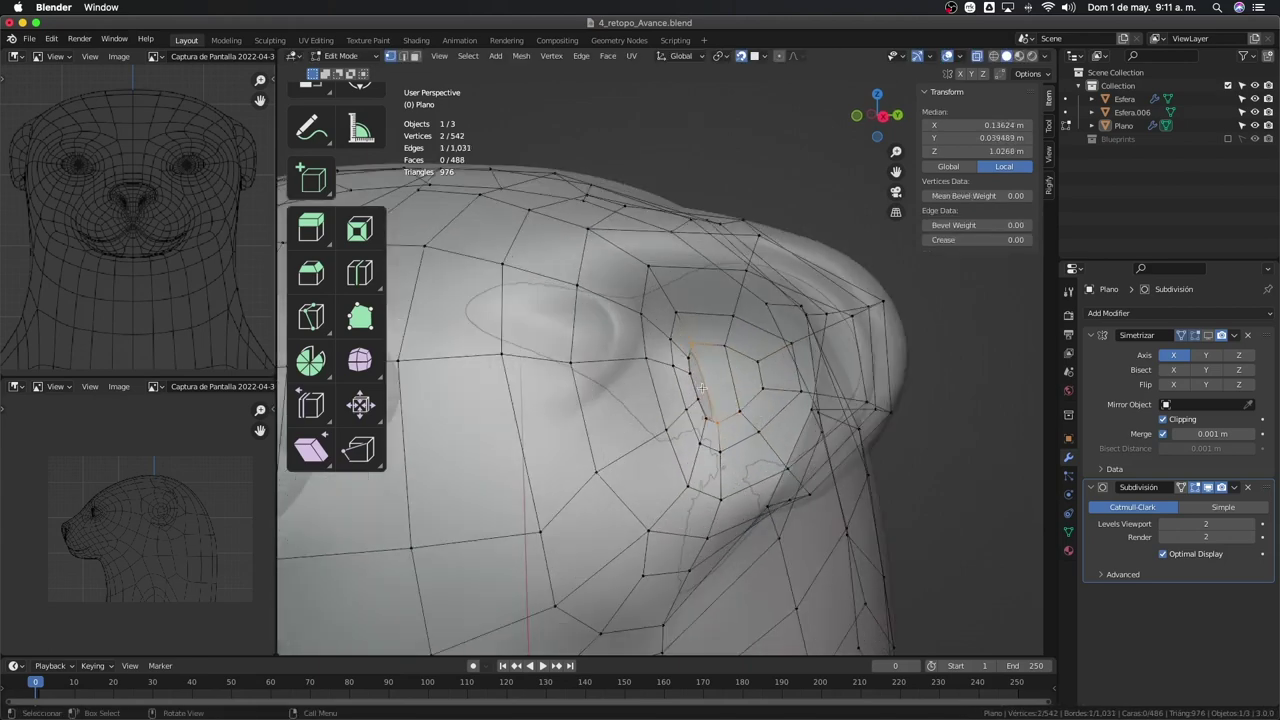
{"action": "left_click", "coordinate": [729, 405]}
{"action": "key", "text": "f"}
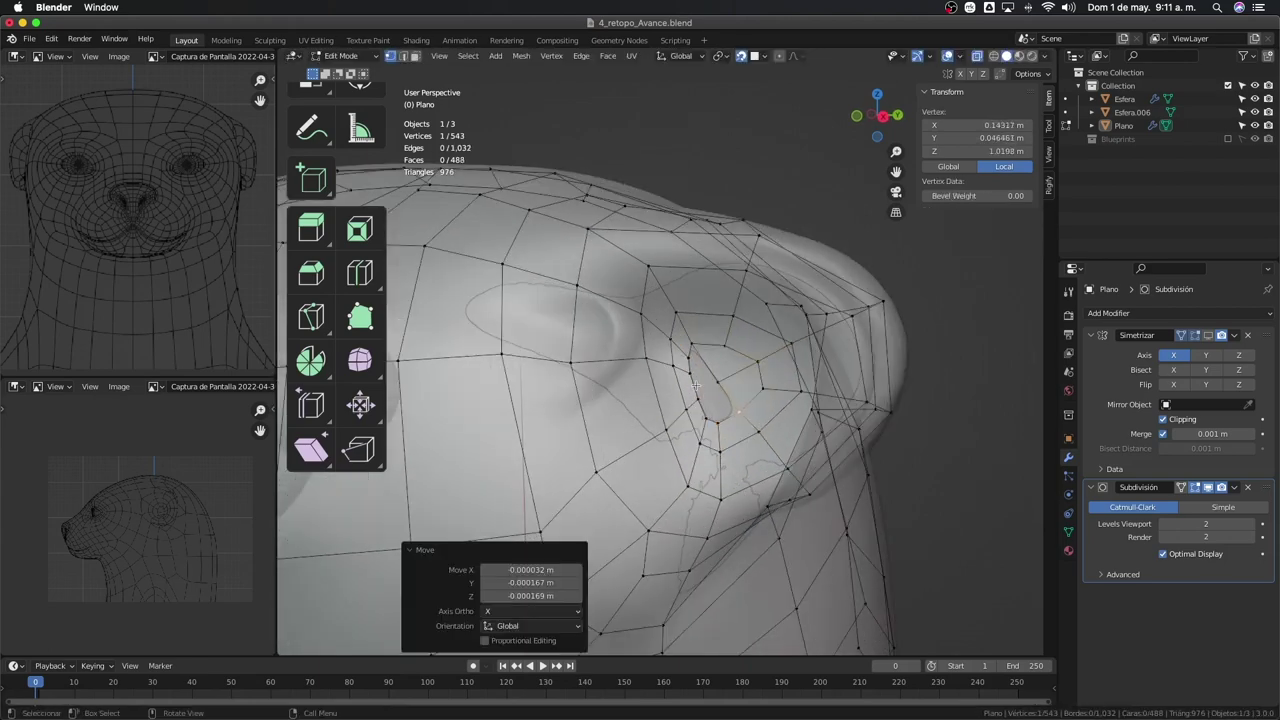
{"action": "left_click", "coordinate": [721, 385], "text": "shift"}
{"action": "key", "text": "j"}
{"action": "left_click", "coordinate": [718, 413]}
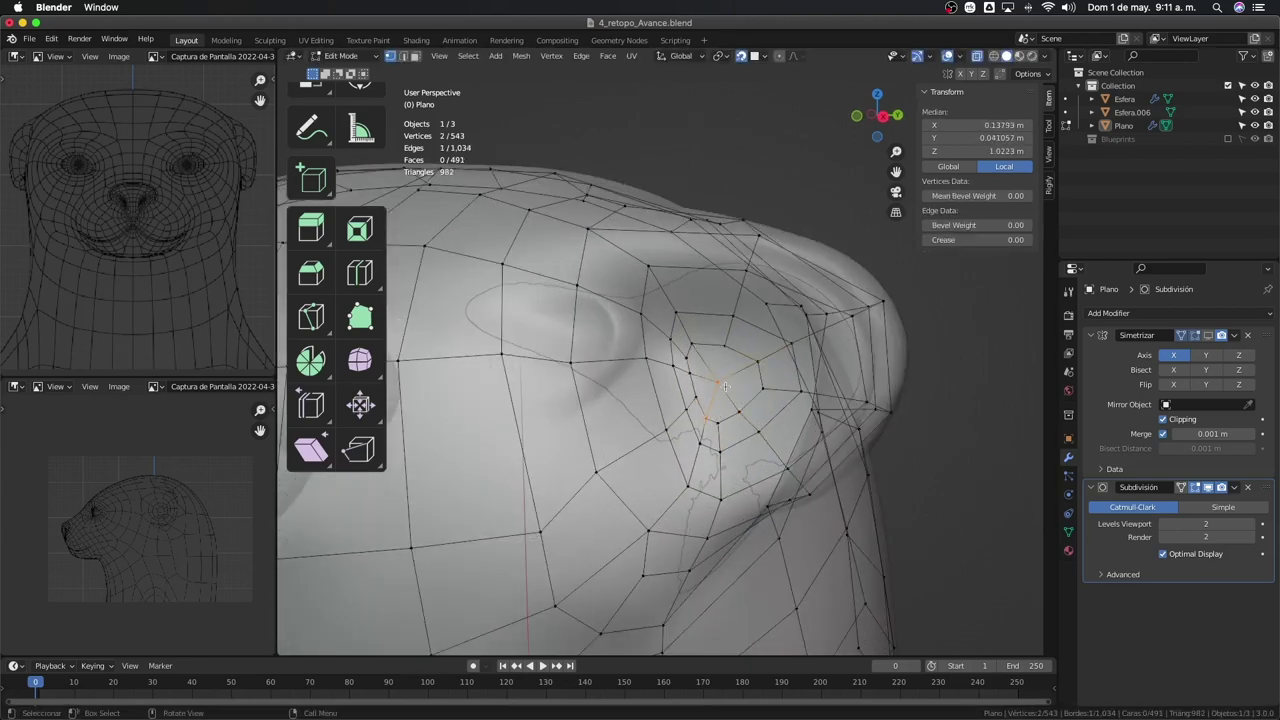
Isolate the mesh in local view and switch it to Sculpt Mode
{"action": "key", "text": "KP_Divide"}
{"action": "key", "text": "Tab"}
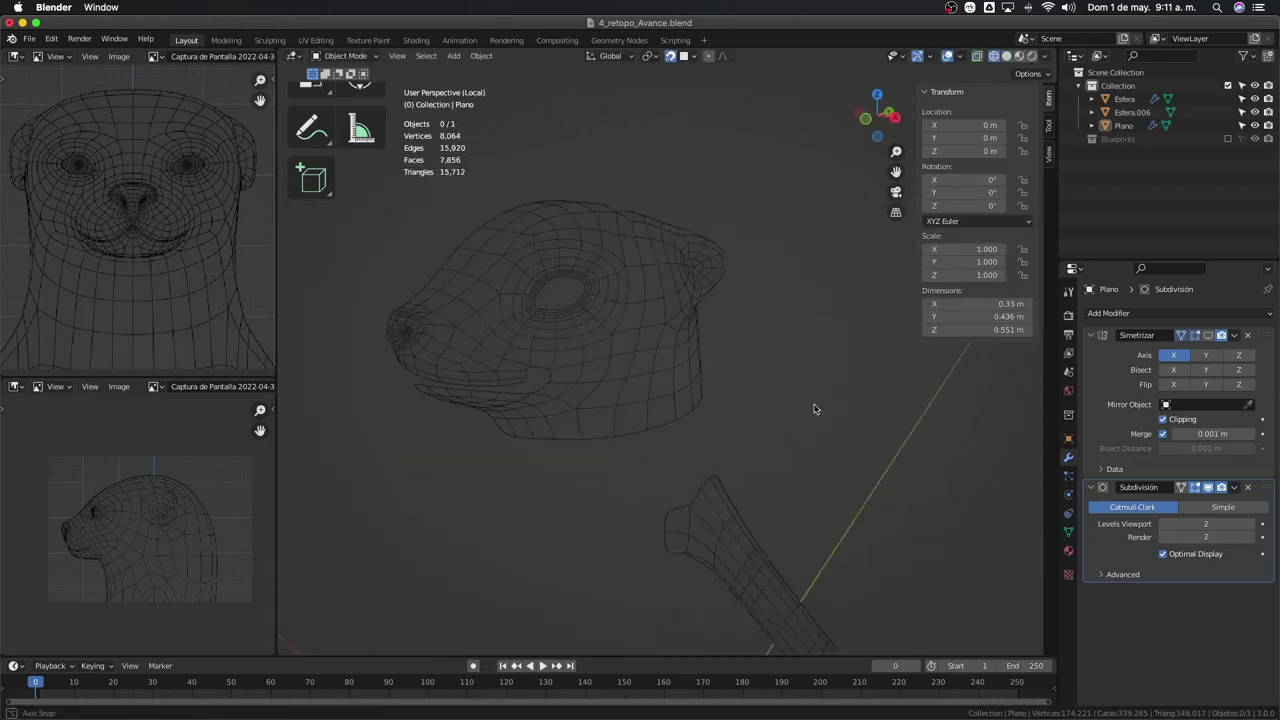
{"action": "mouse_move", "coordinate": [814, 408]}
{"action": "middle_mouse_down"}
{"action": "mouse_move", "coordinate": [808, 334]}
{"action": "mouse_move", "coordinate": [603, 365]}
{"action": "mouse_move", "coordinate": [737, 243]}
{"action": "mouse_move", "coordinate": [740, 262]}
{"action": "mouse_move", "coordinate": [826, 286]}
{"action": "mouse_move", "coordinate": [720, 392]}
{"action": "mouse_move", "coordinate": [690, 400]}
{"action": "middle_mouse_up"}
{"action": "key", "text": "Tab"}
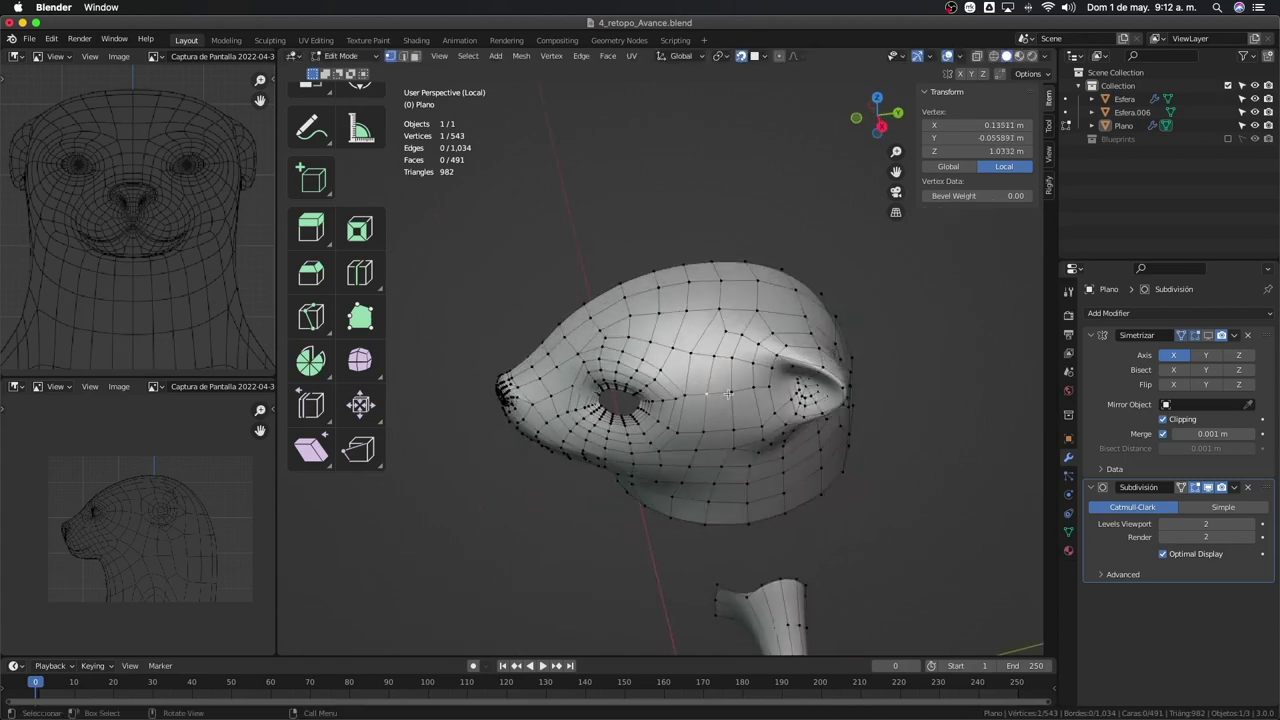
{"action": "key", "text": "Tab"}
{"action": "key", "text": "ctrl+Tab"}
{"action": "left_click", "coordinate": [728, 520]}
Return to Object Mode, leave local view and go back into Edit Mode on the retopology mesh
{"action": "key", "text": "ctrl+Tab"}
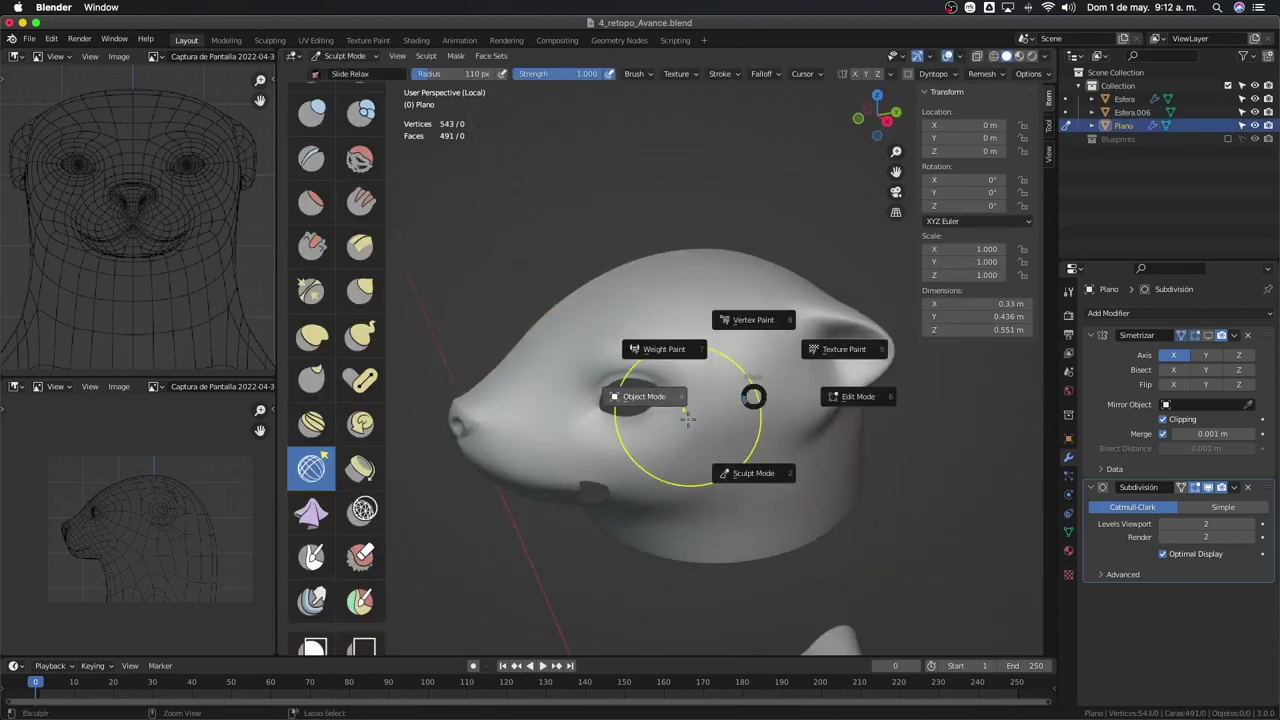
{"action": "left_click", "coordinate": [634, 400]}
{"action": "mouse_move", "coordinate": [634, 400]}
{"action": "middle_mouse_down"}
{"action": "mouse_move", "coordinate": [952, 388]}
{"action": "mouse_move", "coordinate": [748, 406]}
{"action": "mouse_move", "coordinate": [765, 296]}
{"action": "middle_mouse_up"}
{"action": "scroll", "coordinate": [748, 406], "scroll_direction": "up", "scroll_amount": 3}
{"action": "key", "text": "KP_Divide"}
{"action": "key", "text": "Tab"}
{"action": "scroll", "coordinate": [765, 296], "scroll_direction": "up", "scroll_amount": 3}
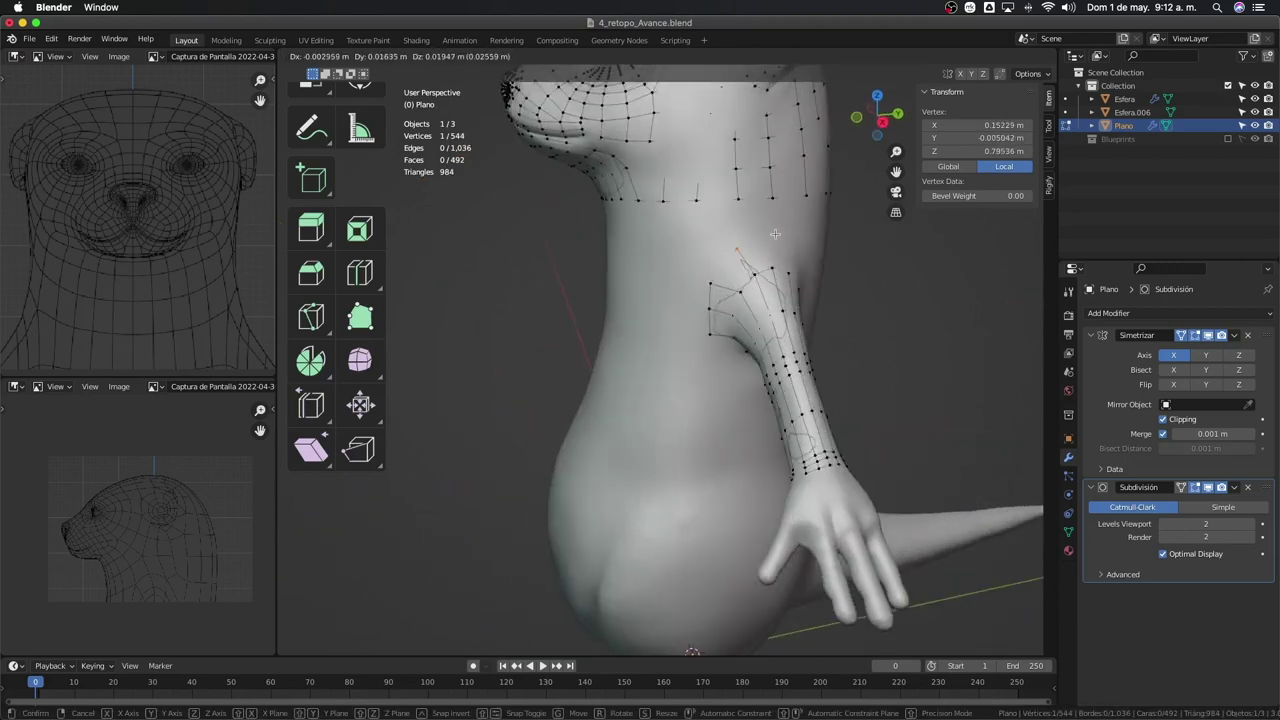
Fill faces between the arm and body at the shoulder and extrude an arm edge strip
{"action": "key", "text": "f"}
{"action": "left_click", "coordinate": [748, 258]}
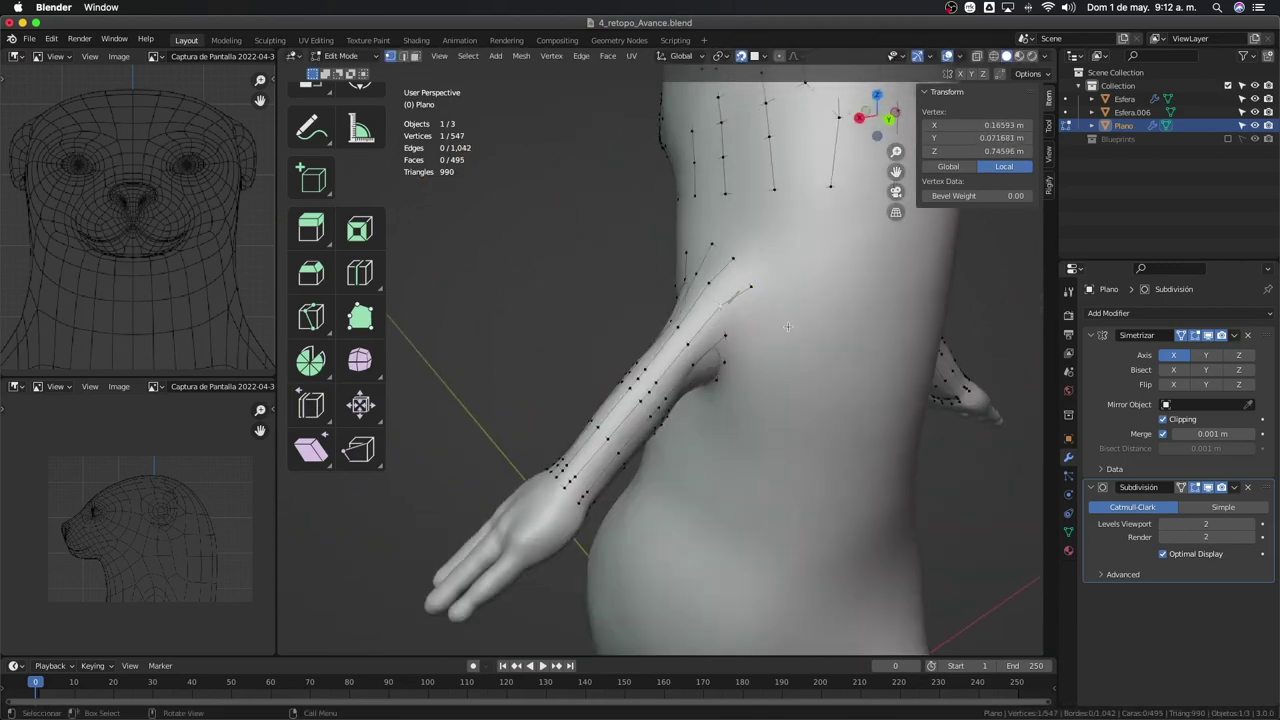
{"action": "mouse_move", "coordinate": [808, 296]}
{"action": "middle_mouse_down"}
{"action": "mouse_move", "coordinate": [745, 323]}
{"action": "mouse_move", "coordinate": [754, 395]}
{"action": "mouse_move", "coordinate": [712, 320]}
{"action": "mouse_move", "coordinate": [677, 379]}
{"action": "mouse_move", "coordinate": [667, 355]}
{"action": "middle_mouse_up"}
{"action": "key", "text": "f"}
{"action": "left_click", "coordinate": [745, 323]}
{"action": "key", "text": "f"}
{"action": "left_click", "coordinate": [703, 323]}
{"action": "key", "text": "e"}
{"action": "left_click", "coordinate": [700, 330]}
{"action": "key", "text": "g"}
{"action": "left_click", "coordinate": [691, 341]}
Cut a new edge loop into the torso and move its vertices into place
{"action": "left_click_drag", "start_coordinate": [667, 355], "coordinate": [667, 355]}
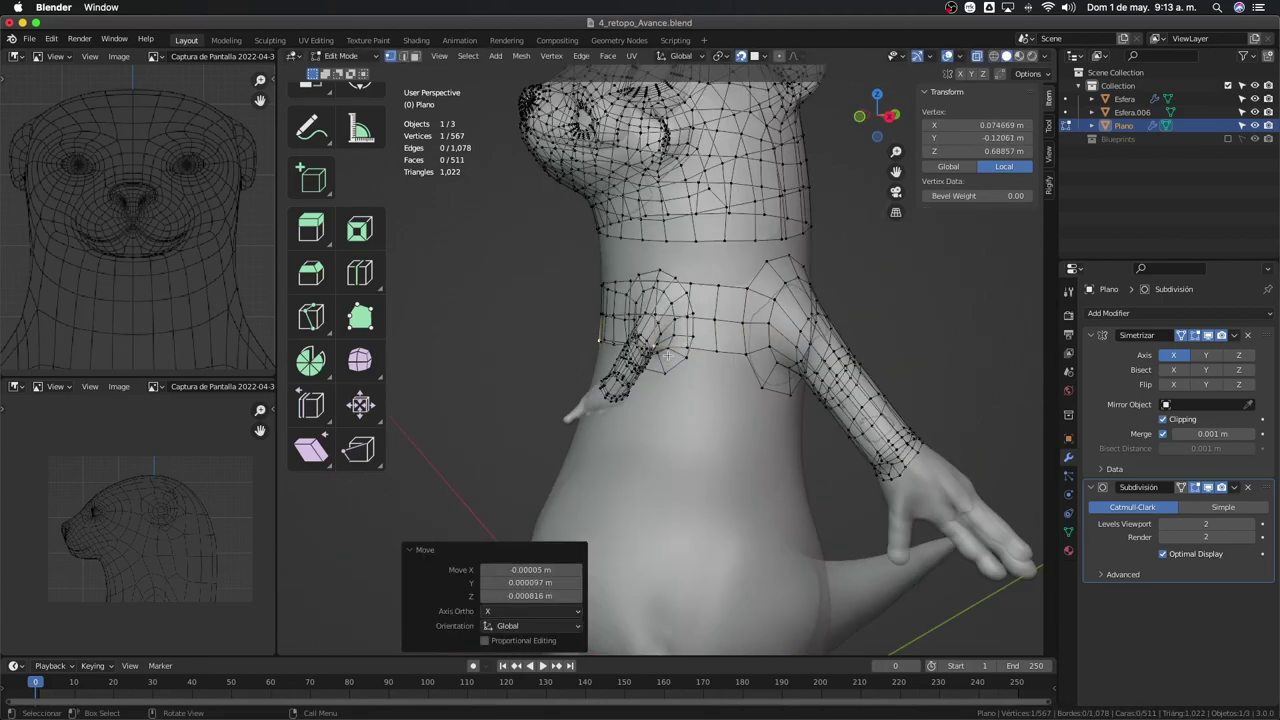
{"action": "mouse_move", "coordinate": [667, 355]}
{"action": "middle_mouse_down"}
{"action": "mouse_move", "coordinate": [619, 268]}
{"action": "mouse_move", "coordinate": [658, 278]}
{"action": "mouse_move", "coordinate": [651, 260]}
{"action": "mouse_move", "coordinate": [700, 255]}
{"action": "mouse_move", "coordinate": [662, 265]}
{"action": "middle_mouse_up"}
{"action": "key", "text": "ctrl+r"}
{"action": "left_click", "coordinate": [666, 296]}
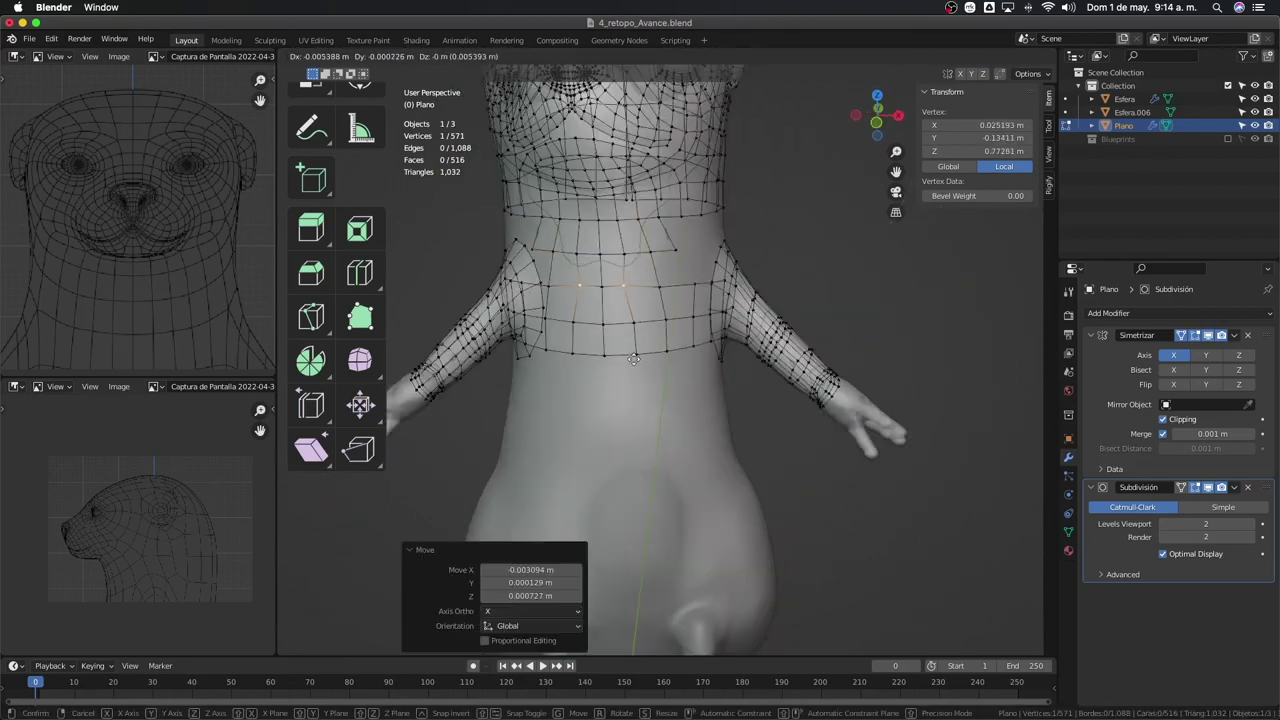
{"action": "middle_click_drag", "start_coordinate": [634, 358], "coordinate": [650, 320]}
{"action": "left_click", "coordinate": [657, 309], "text": "shift"}
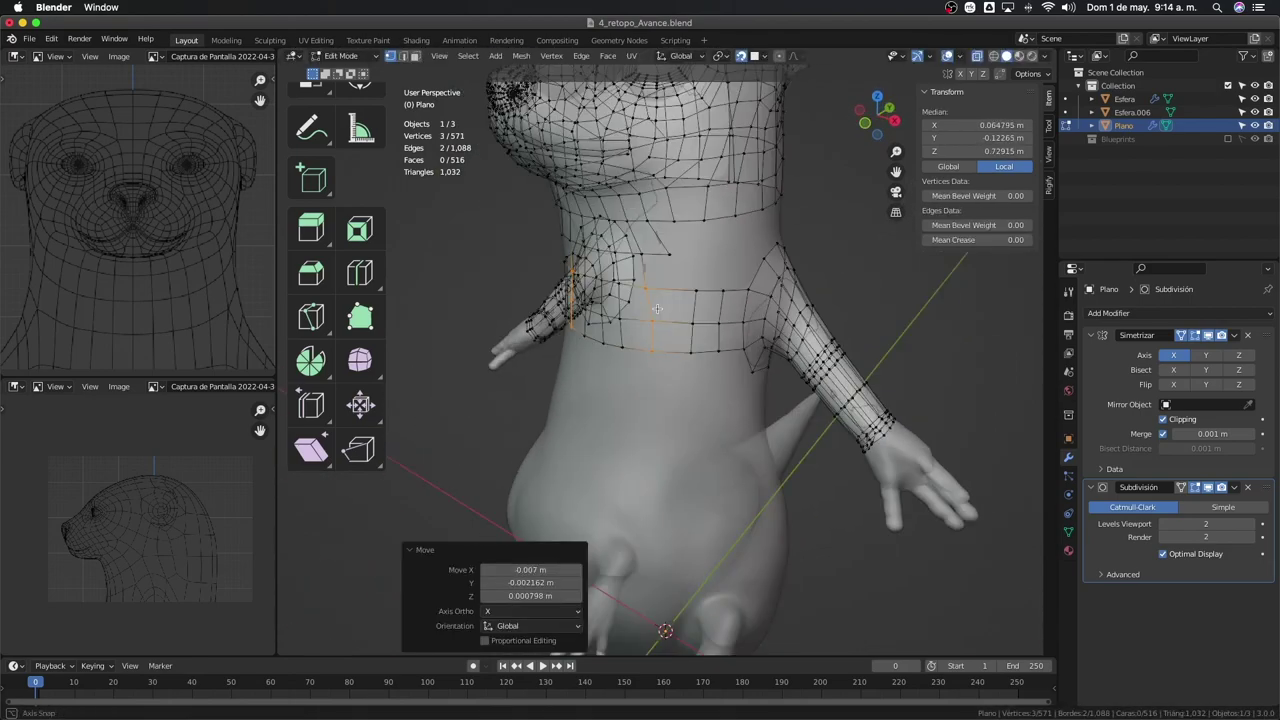
{"action": "mouse_move", "coordinate": [668, 368]}
{"action": "middle_mouse_down"}
{"action": "mouse_move", "coordinate": [763, 271]}
{"action": "mouse_move", "coordinate": [704, 290]}
{"action": "middle_mouse_up"}
{"action": "key", "text": "g"}
{"action": "left_click", "coordinate": [760, 272]}
{"action": "middle_click_drag", "start_coordinate": [698, 337], "coordinate": [620, 338]}
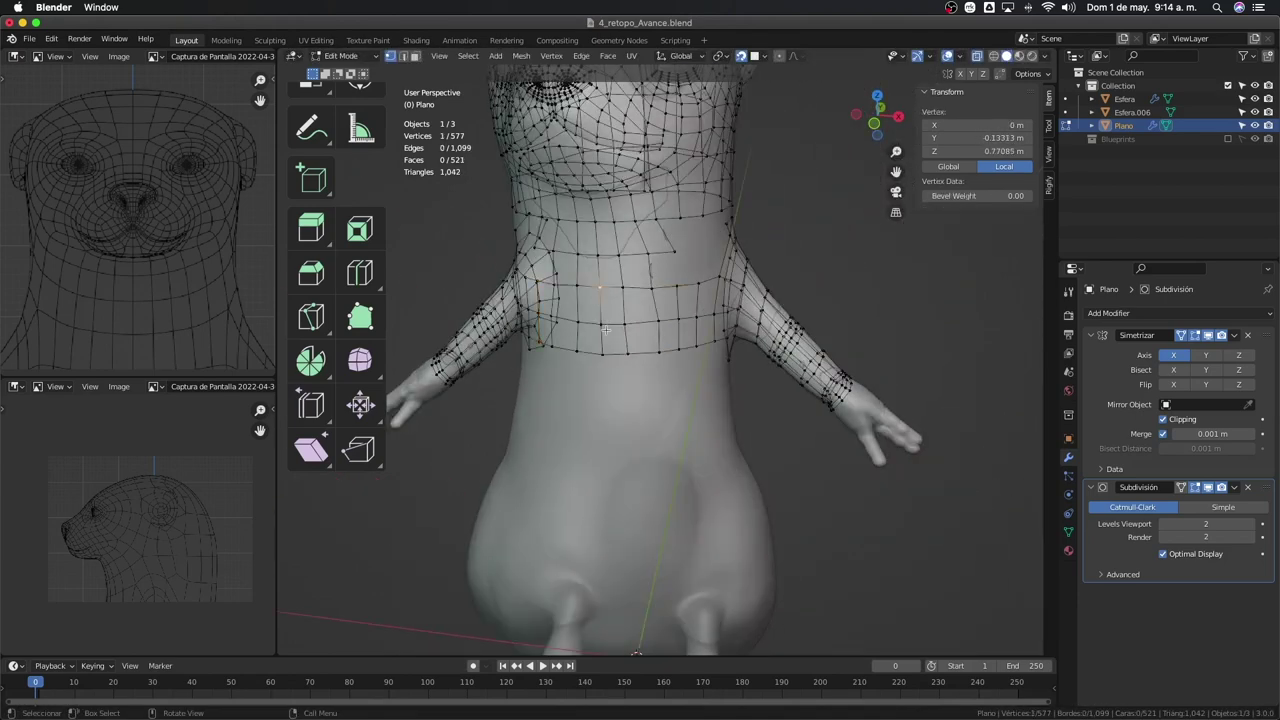
{"action": "key", "text": "g"}
{"action": "left_click", "coordinate": [620, 338]}
{"action": "mouse_move", "coordinate": [670, 259]}
{"action": "middle_mouse_down"}
{"action": "mouse_move", "coordinate": [700, 276]}
{"action": "mouse_move", "coordinate": [697, 249]}
{"action": "mouse_move", "coordinate": [780, 322]}
{"action": "mouse_move", "coordinate": [800, 290]}
{"action": "mouse_move", "coordinate": [778, 275]}
{"action": "middle_mouse_up"}
Fill new faces between the torso vertices around the shoulder
{"action": "left_click", "coordinate": [783, 325]}
{"action": "key", "text": "g"}
{"action": "left_click", "coordinate": [783, 325]}
{"action": "left_click", "coordinate": [797, 301], "text": "shift"}
{"action": "key", "text": "f"}
{"action": "left_click", "coordinate": [818, 307]}
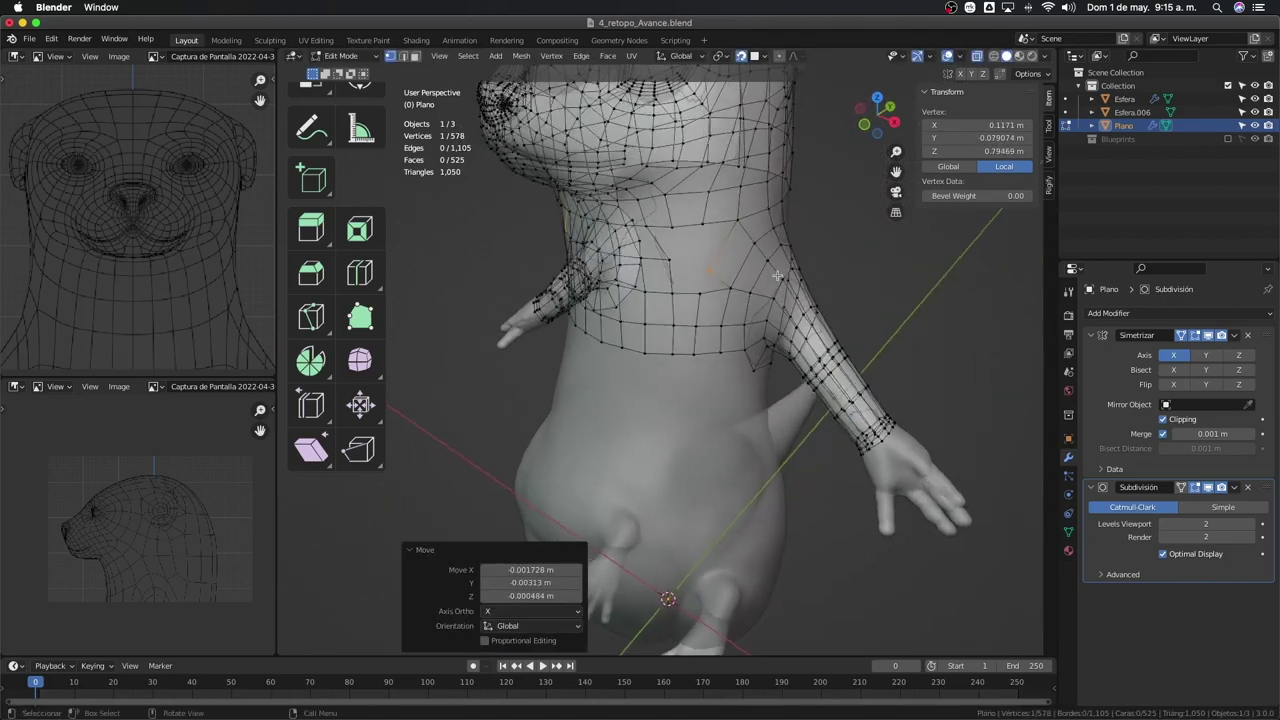
{"action": "left_click_drag", "start_coordinate": [735, 287], "coordinate": [737, 288]}
{"action": "mouse_move", "coordinate": [737, 288]}
{"action": "middle_mouse_down"}
{"action": "mouse_move", "coordinate": [673, 252]}
{"action": "mouse_move", "coordinate": [715, 285]}
{"action": "middle_mouse_up"}
{"action": "scroll", "coordinate": [715, 285], "scroll_direction": "up", "scroll_amount": 2}
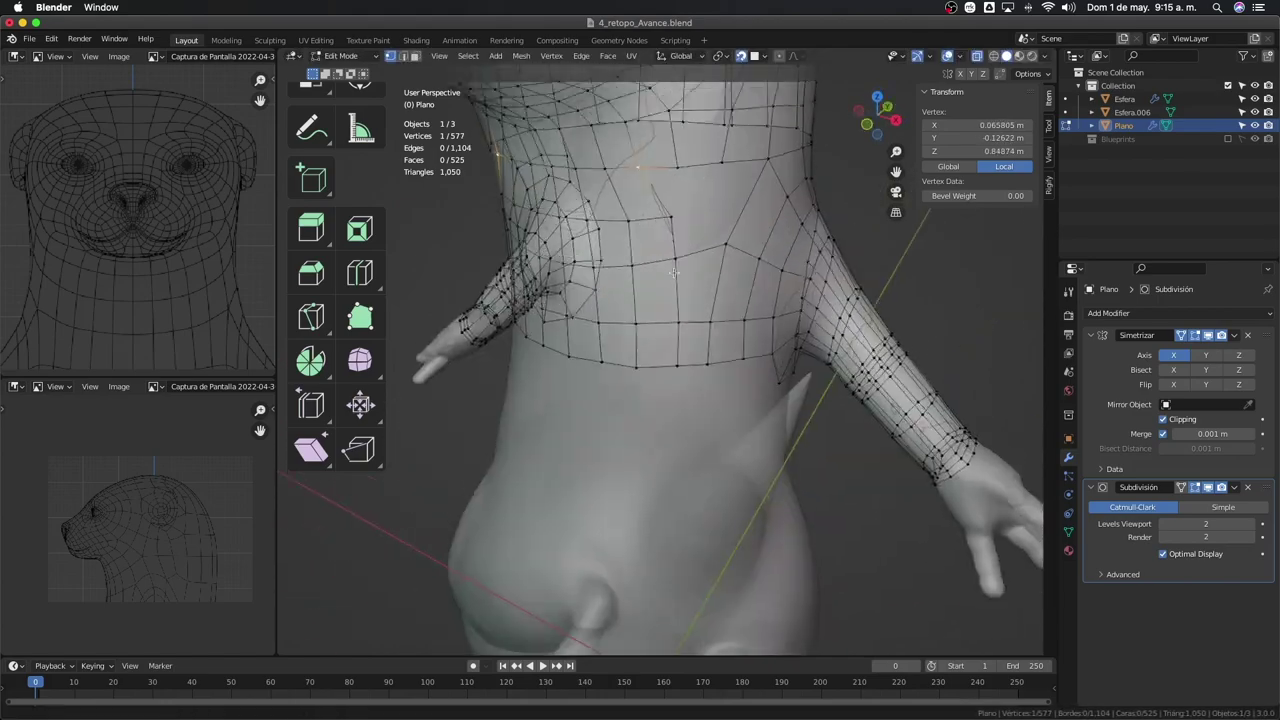
{"action": "left_click_drag", "start_coordinate": [729, 290], "coordinate": [734, 299]}
{"action": "key", "text": "f"}
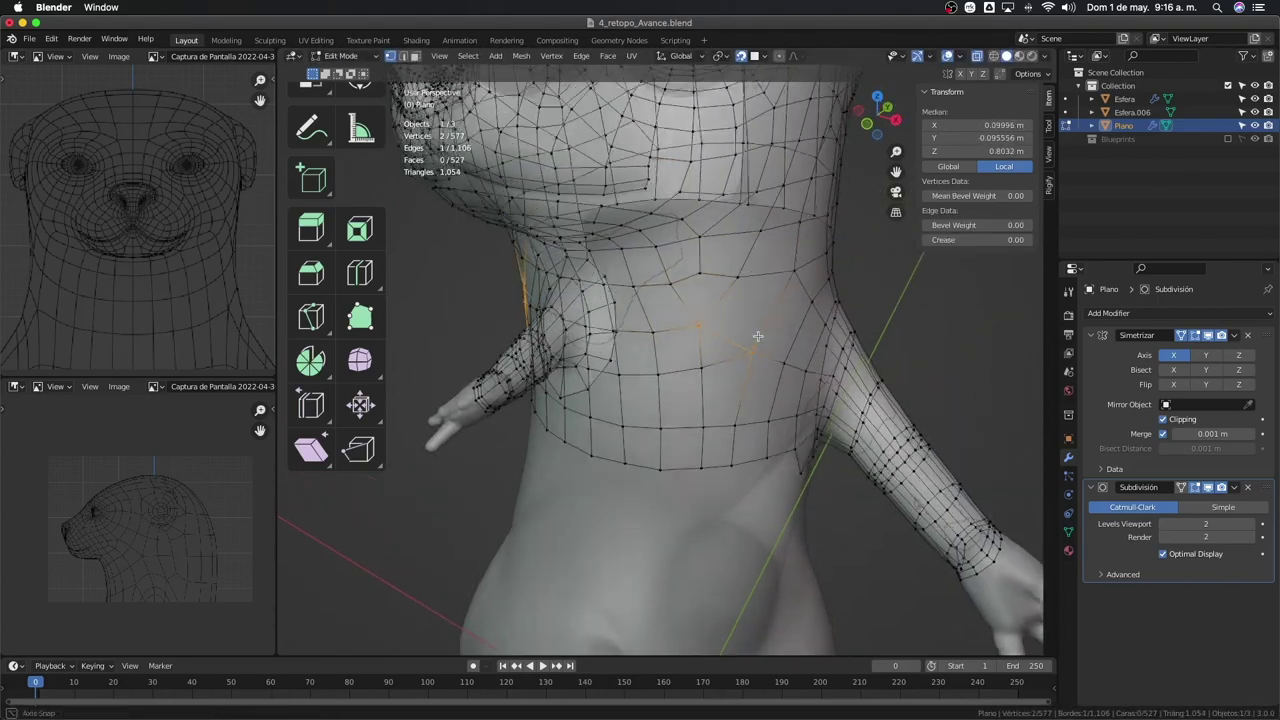
{"action": "scroll", "coordinate": [703, 333], "scroll_direction": "down", "scroll_amount": 4}
{"action": "middle_click_drag", "start_coordinate": [703, 333], "coordinate": [726, 367]}
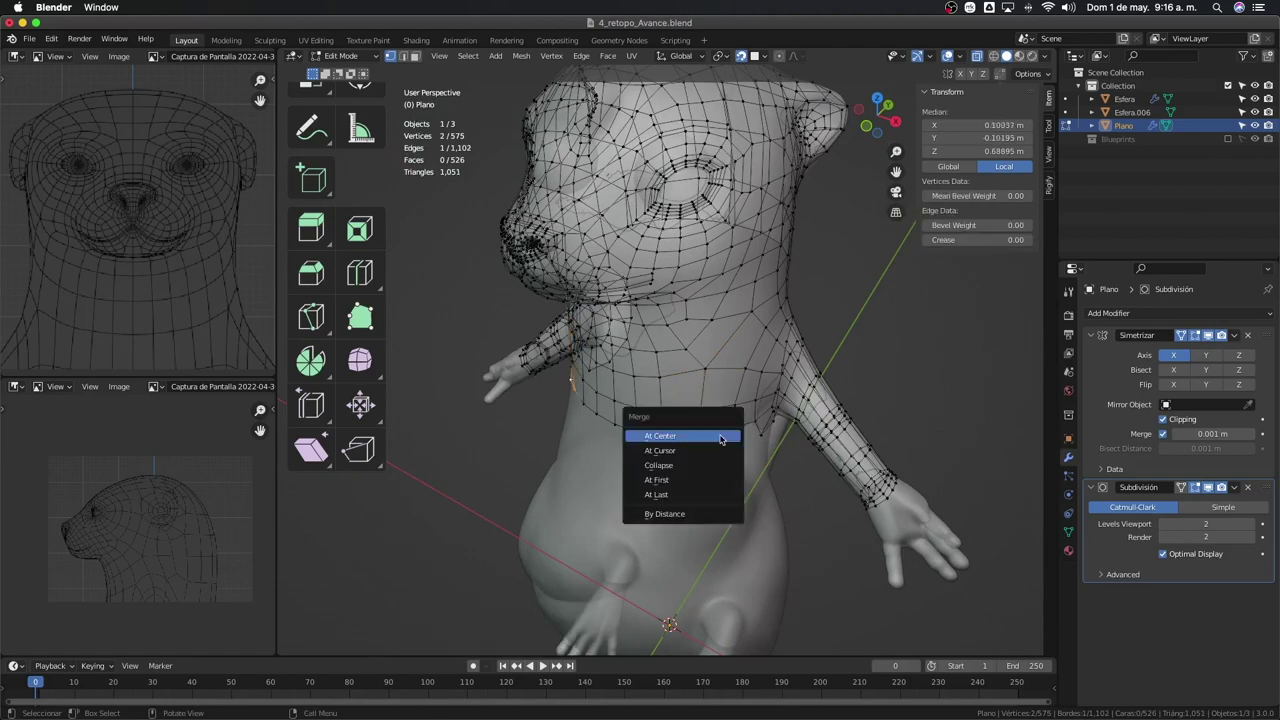
Merge two torso vertices at center and shift a column of torso vertices
{"action": "left_click", "coordinate": [720, 439]}
{"action": "middle_click_drag", "start_coordinate": [720, 439], "coordinate": [690, 437]}
{"action": "left_click_drag", "start_coordinate": [685, 435], "coordinate": [690, 437]}
{"action": "middle_click_drag", "start_coordinate": [690, 437], "coordinate": [649, 335]}
{"action": "left_click", "coordinate": [649, 335]}
{"action": "left_click", "coordinate": [675, 434]}
{"action": "middle_click_drag", "start_coordinate": [675, 434], "coordinate": [702, 396]}
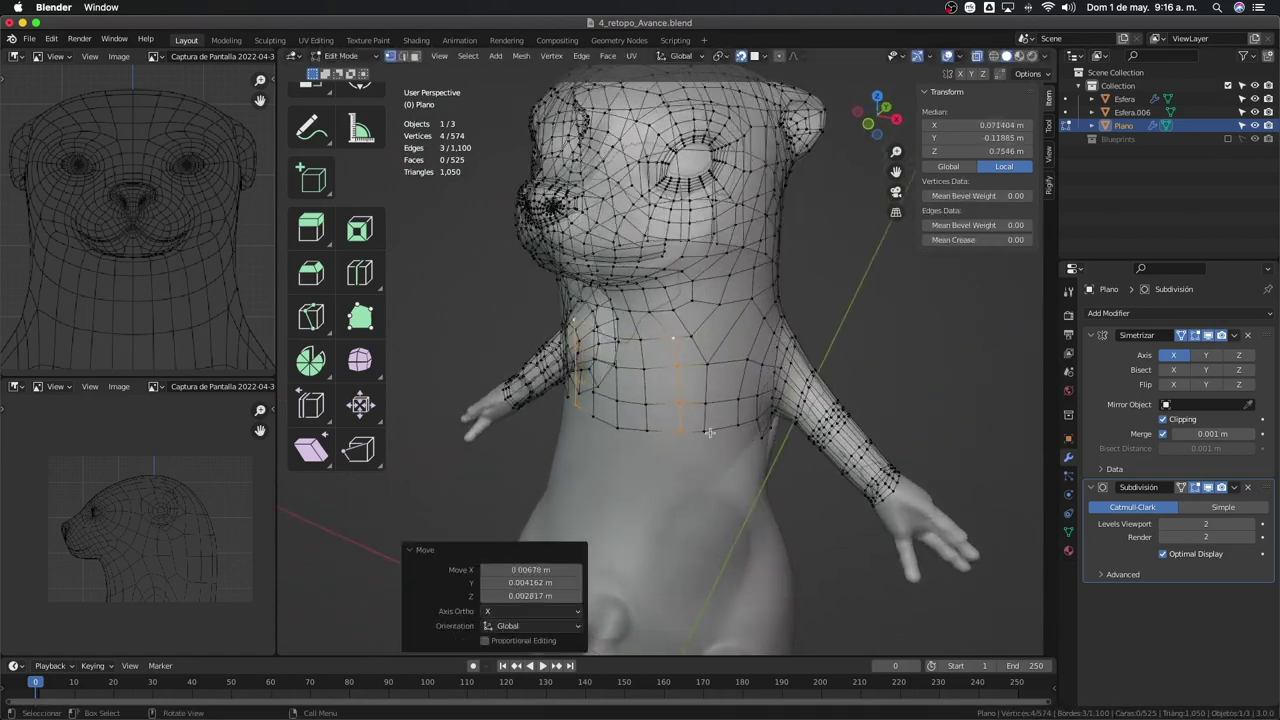
{"action": "middle_click_drag", "start_coordinate": [699, 444], "coordinate": [731, 448]}
Move the centre-line torso vertices to sit on the body
{"action": "key", "text": "g"}
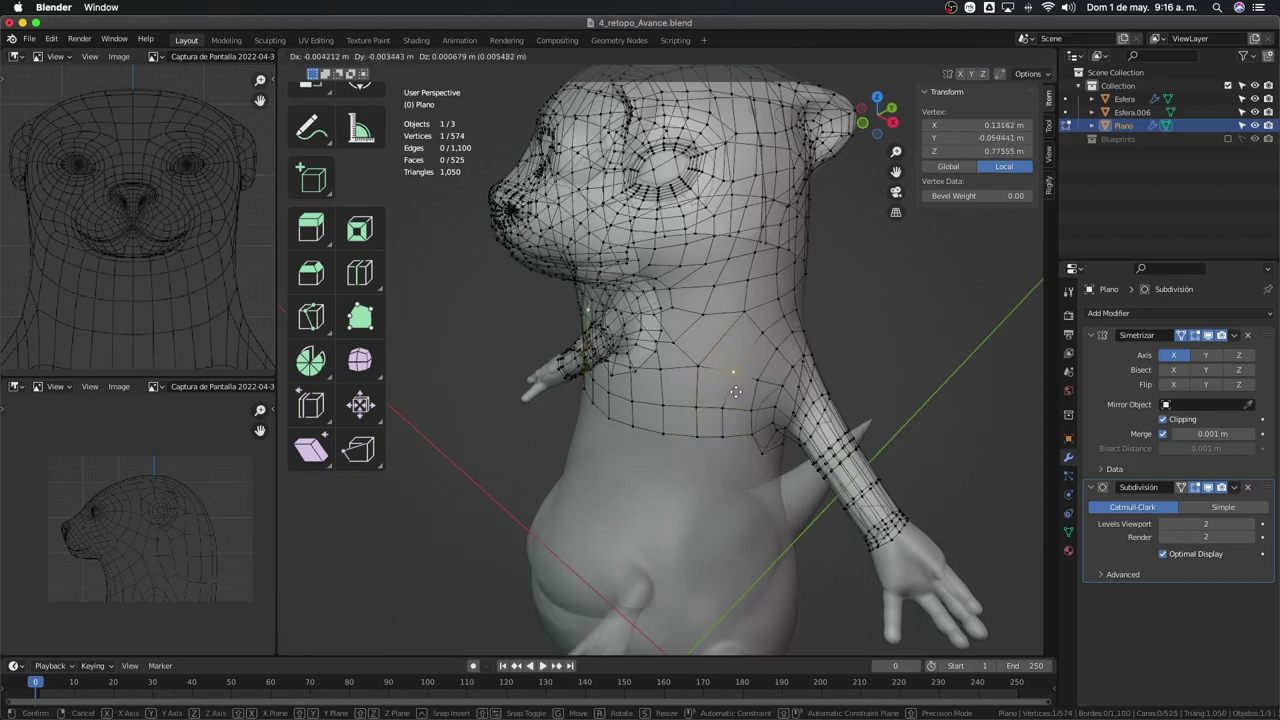
{"action": "left_click", "coordinate": [735, 392]}
{"action": "mouse_move", "coordinate": [735, 392]}
{"action": "middle_mouse_down"}
{"action": "mouse_move", "coordinate": [708, 331]}
{"action": "mouse_move", "coordinate": [712, 400]}
{"action": "middle_mouse_up"}
{"action": "scroll", "coordinate": [722, 373], "scroll_direction": "down", "scroll_amount": 3}
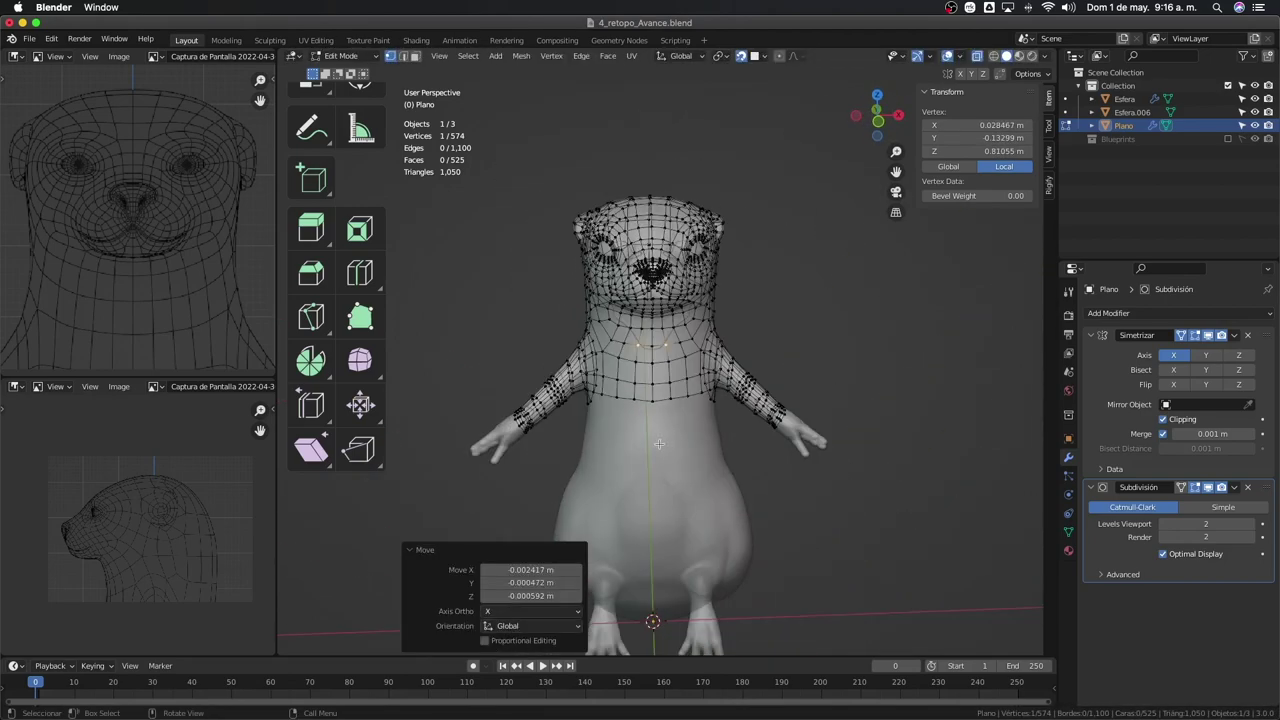
{"action": "scroll", "coordinate": [712, 400], "scroll_direction": "up", "scroll_amount": 3}
{"action": "left_click", "coordinate": [704, 425]}
{"action": "left_click", "coordinate": [724, 503]}
{"action": "middle_click_drag", "start_coordinate": [724, 503], "coordinate": [675, 412]}
{"action": "left_click", "coordinate": [675, 412]}
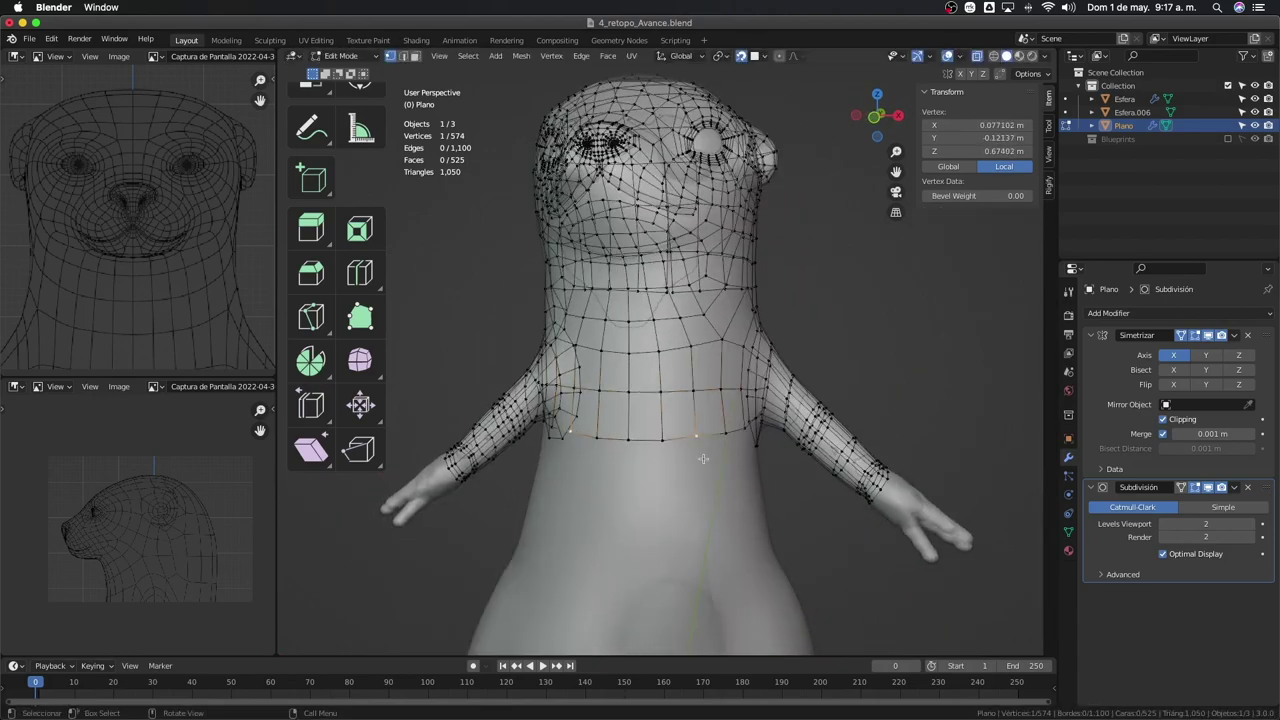
{"action": "middle_click_drag", "start_coordinate": [703, 458], "coordinate": [760, 470]}
Exit Edit Mode and show the retopology mesh alone in local view
{"action": "key", "text": "KP_Divide"}
{"action": "key", "text": "Tab"}
{"action": "left_click", "coordinate": [860, 480]}
{"action": "middle_click_drag", "start_coordinate": [860, 480], "coordinate": [880, 487]}
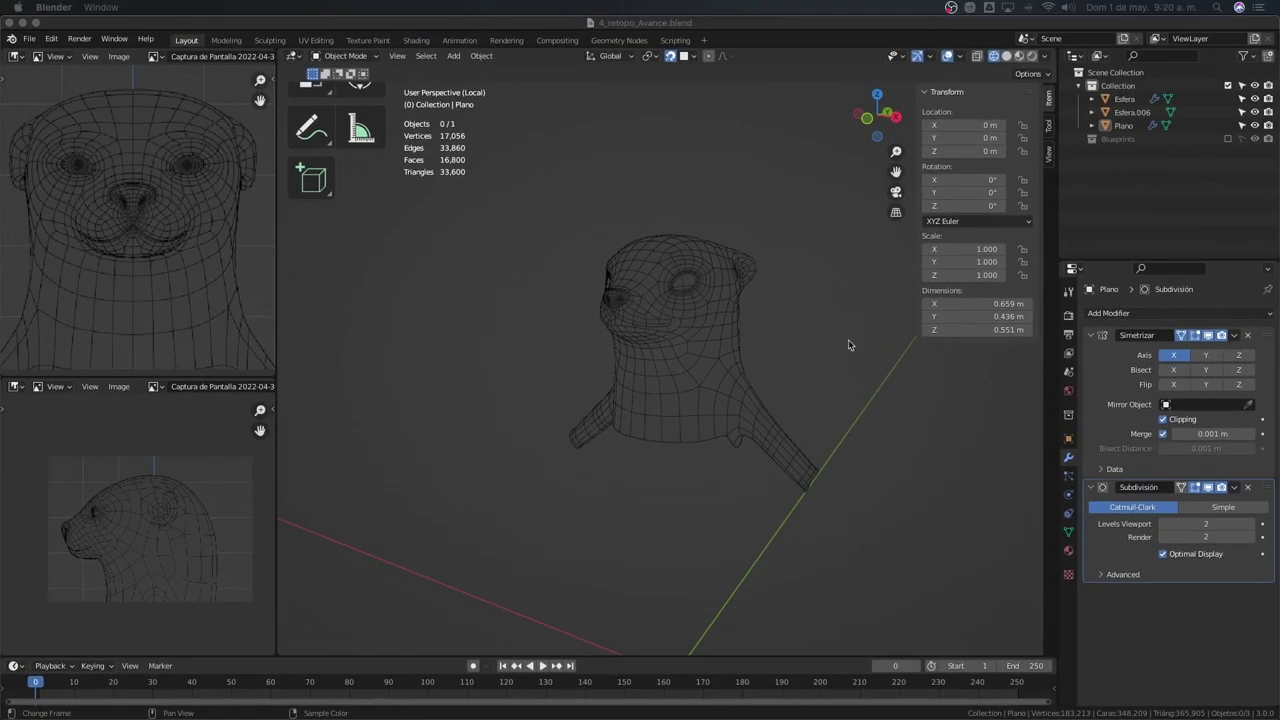
Select the retopology mesh, exit local view and enter Edit Mode
{"action": "left_click", "coordinate": [686, 374]}
{"action": "key", "text": "KP_3"}
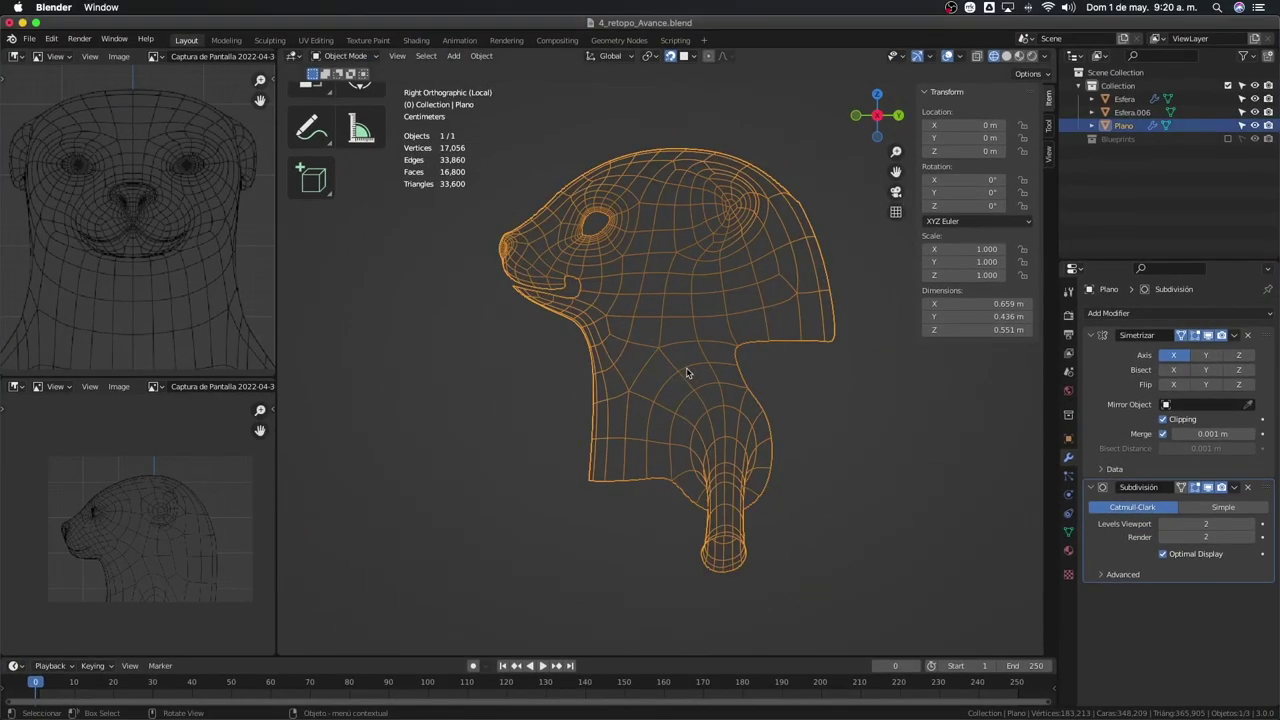
{"action": "key", "text": "KP_Divide"}
{"action": "mouse_move", "coordinate": [760, 420]}
{"action": "middle_mouse_down"}
{"action": "mouse_move", "coordinate": [810, 447]}
{"action": "mouse_move", "coordinate": [766, 294]}
{"action": "mouse_move", "coordinate": [616, 393]}
{"action": "mouse_move", "coordinate": [642, 325]}
{"action": "mouse_move", "coordinate": [700, 380]}
{"action": "middle_mouse_up"}
{"action": "key", "text": "Tab"}
Shift the centre loop along X and extrude the torso's lower edge down the body
{"action": "left_click", "coordinate": [642, 325], "text": "alt"}
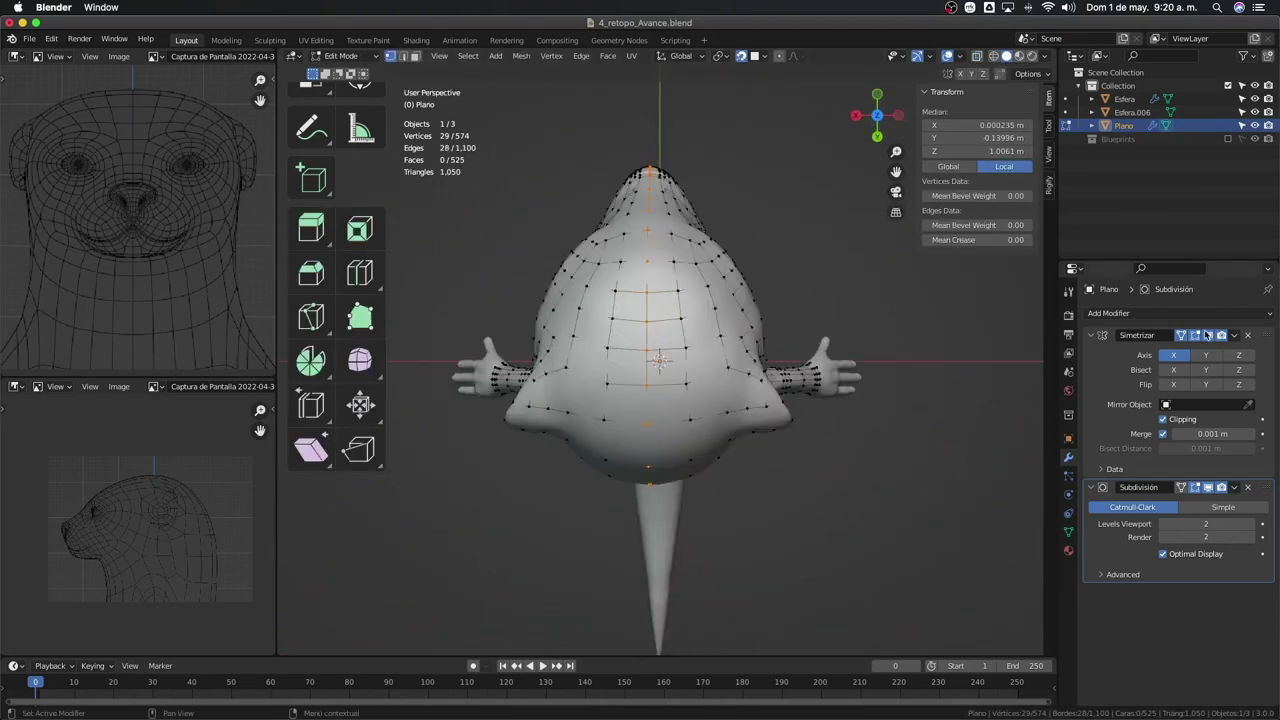
{"action": "left_click", "coordinate": [680, 295]}
{"action": "scroll", "coordinate": [800, 400], "scroll_direction": "down", "scroll_amount": 3}
{"action": "scroll", "coordinate": [880, 380], "scroll_direction": "up", "scroll_amount": 5}
{"action": "mouse_move", "coordinate": [800, 400]}
{"action": "middle_mouse_down"}
{"action": "mouse_move", "coordinate": [930, 358]}
{"action": "mouse_move", "coordinate": [843, 337]}
{"action": "mouse_move", "coordinate": [700, 380]}
{"action": "mouse_move", "coordinate": [741, 326]}
{"action": "mouse_move", "coordinate": [650, 398]}
{"action": "mouse_move", "coordinate": [700, 300]}
{"action": "middle_mouse_up"}
{"action": "left_click", "coordinate": [741, 326]}
{"action": "key", "text": "e"}
{"action": "left_click", "coordinate": [751, 35]}
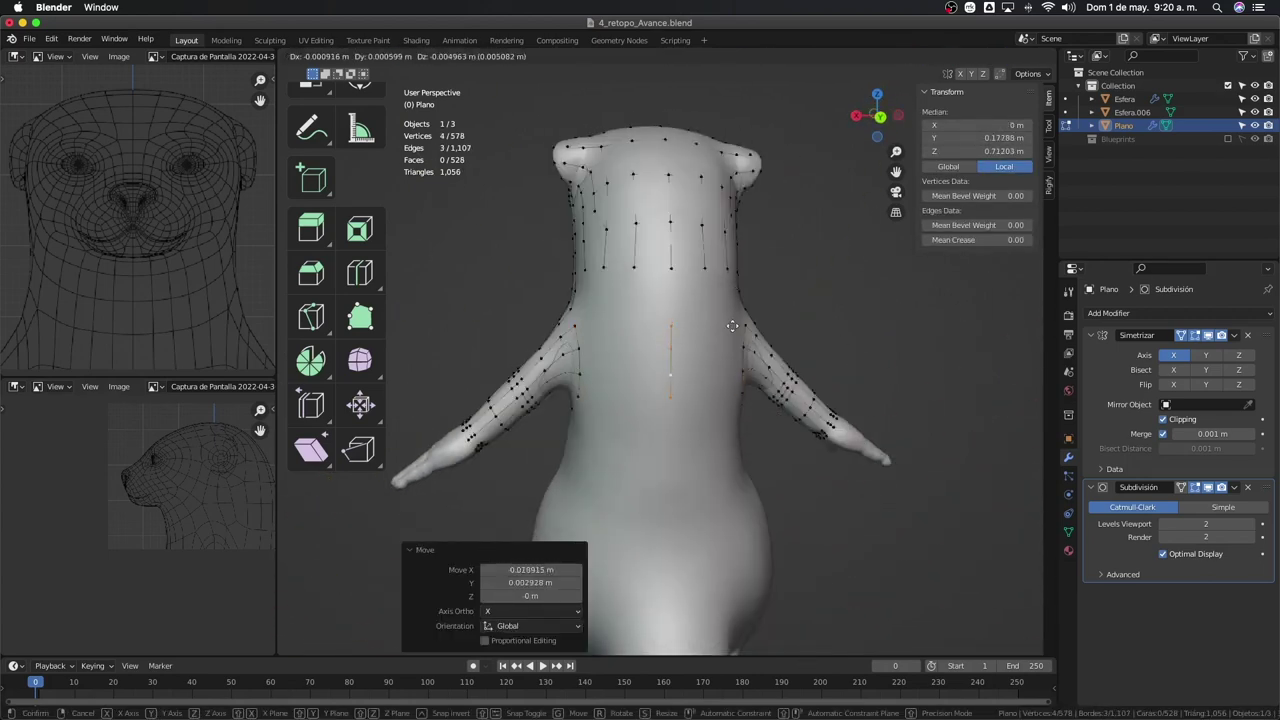
{"action": "left_click", "coordinate": [735, 406]}
{"action": "middle_click_drag", "start_coordinate": [735, 406], "coordinate": [673, 372]}
Add a three-cut loop on the body and move the new vertices, showing the mirrored half
{"action": "key", "text": "ctrl+r"}
{"action": "left_click", "coordinate": [703, 423]}
{"action": "mouse_move", "coordinate": [703, 423]}
{"action": "middle_mouse_down"}
{"action": "mouse_move", "coordinate": [683, 298]}
{"action": "mouse_move", "coordinate": [700, 330]}
{"action": "middle_mouse_up"}
{"action": "key", "text": "g"}
{"action": "left_click", "coordinate": [690, 320]}
{"action": "left_click", "coordinate": [1196, 335]}
{"action": "key", "text": "g"}
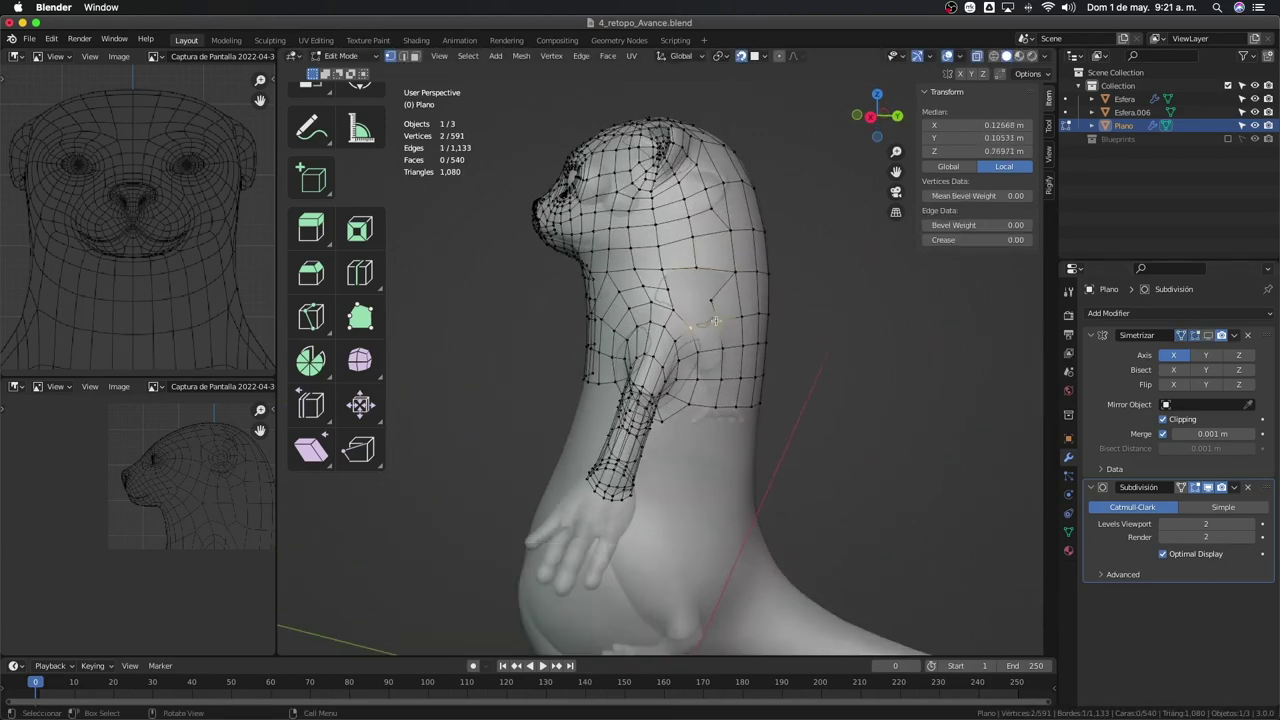
{"action": "left_click", "coordinate": [681, 316]}
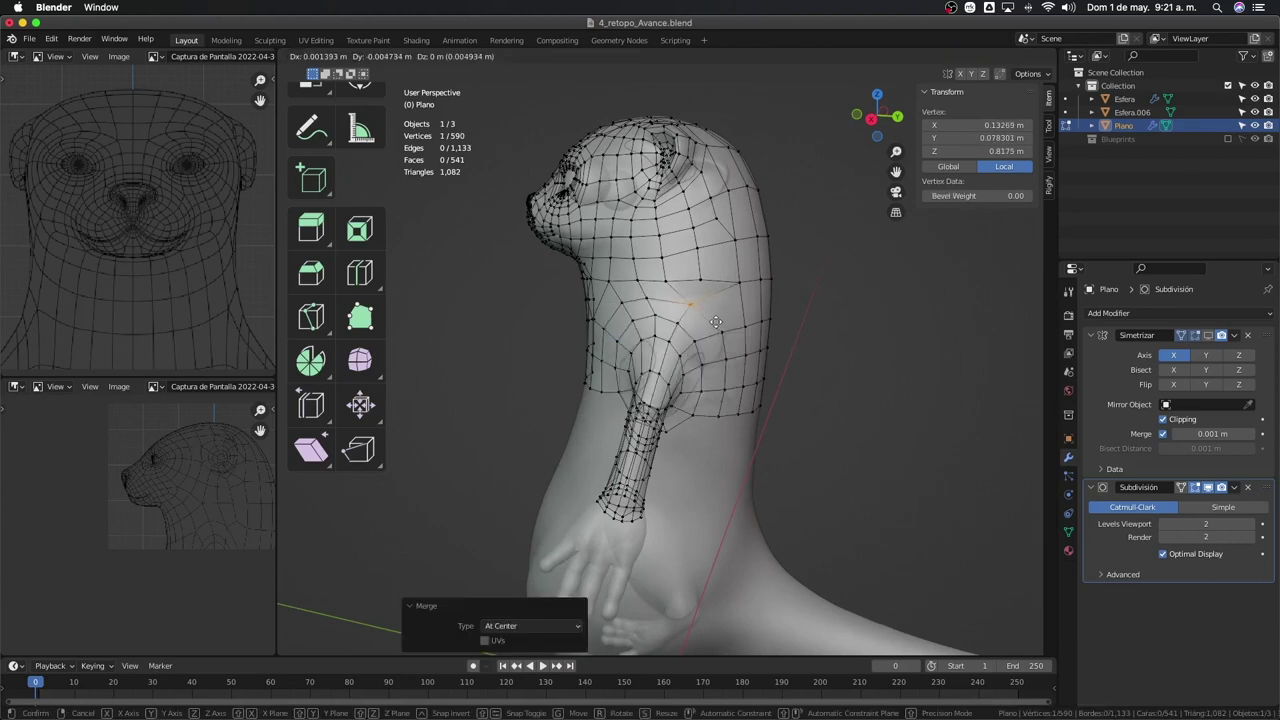
{"action": "left_click", "coordinate": [716, 322]}
Adjust the chest vertices near the front of the arm
{"action": "middle_click_drag", "start_coordinate": [716, 322], "coordinate": [707, 312]}
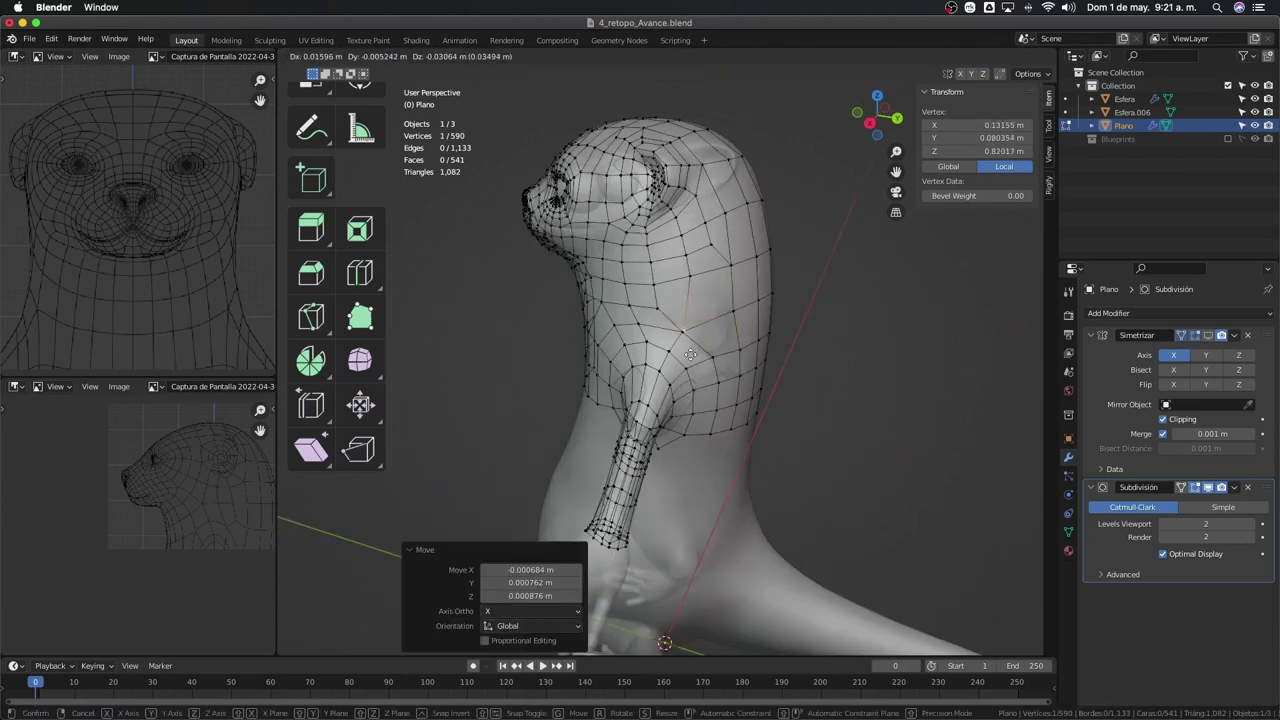
{"action": "mouse_move", "coordinate": [690, 355]}
{"action": "middle_mouse_down"}
{"action": "mouse_move", "coordinate": [715, 312]}
{"action": "mouse_move", "coordinate": [711, 376]}
{"action": "mouse_move", "coordinate": [723, 387]}
{"action": "middle_mouse_up"}
{"action": "left_click", "coordinate": [700, 366]}
{"action": "left_click", "coordinate": [693, 453]}
{"action": "middle_click_drag", "start_coordinate": [693, 453], "coordinate": [690, 436]}
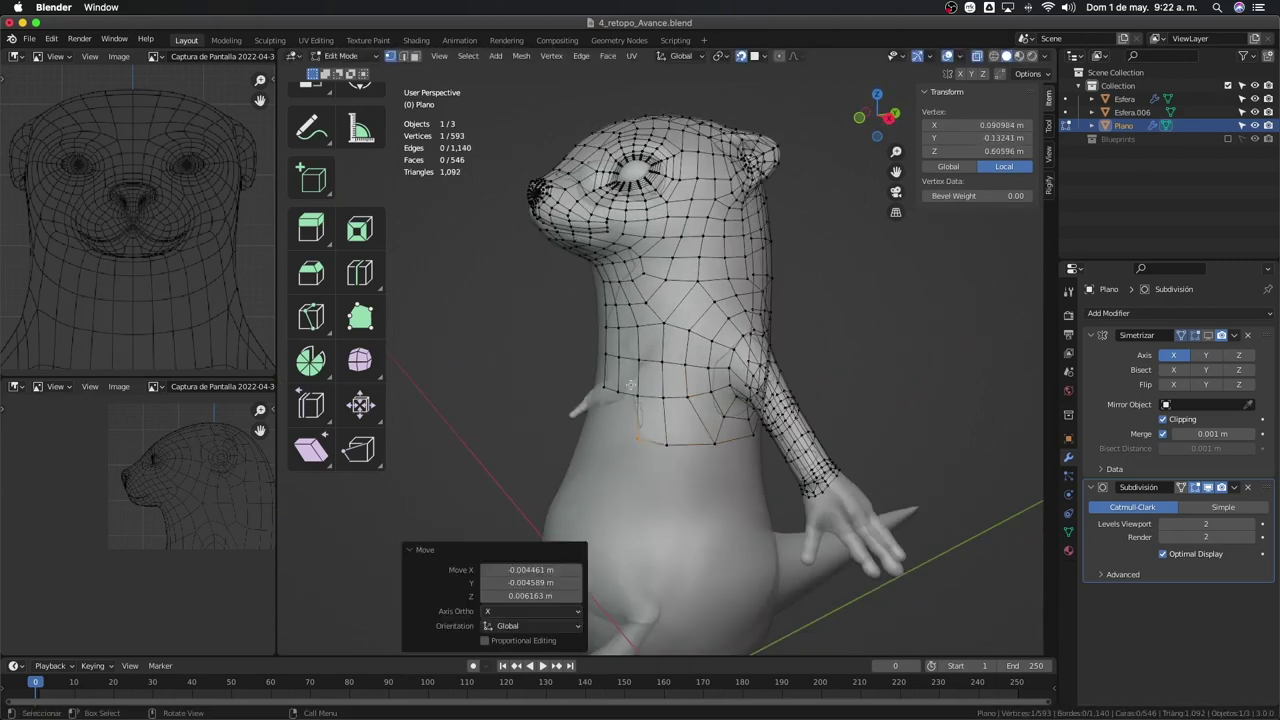
{"action": "middle_click_drag", "start_coordinate": [631, 384], "coordinate": [1172, 420]}
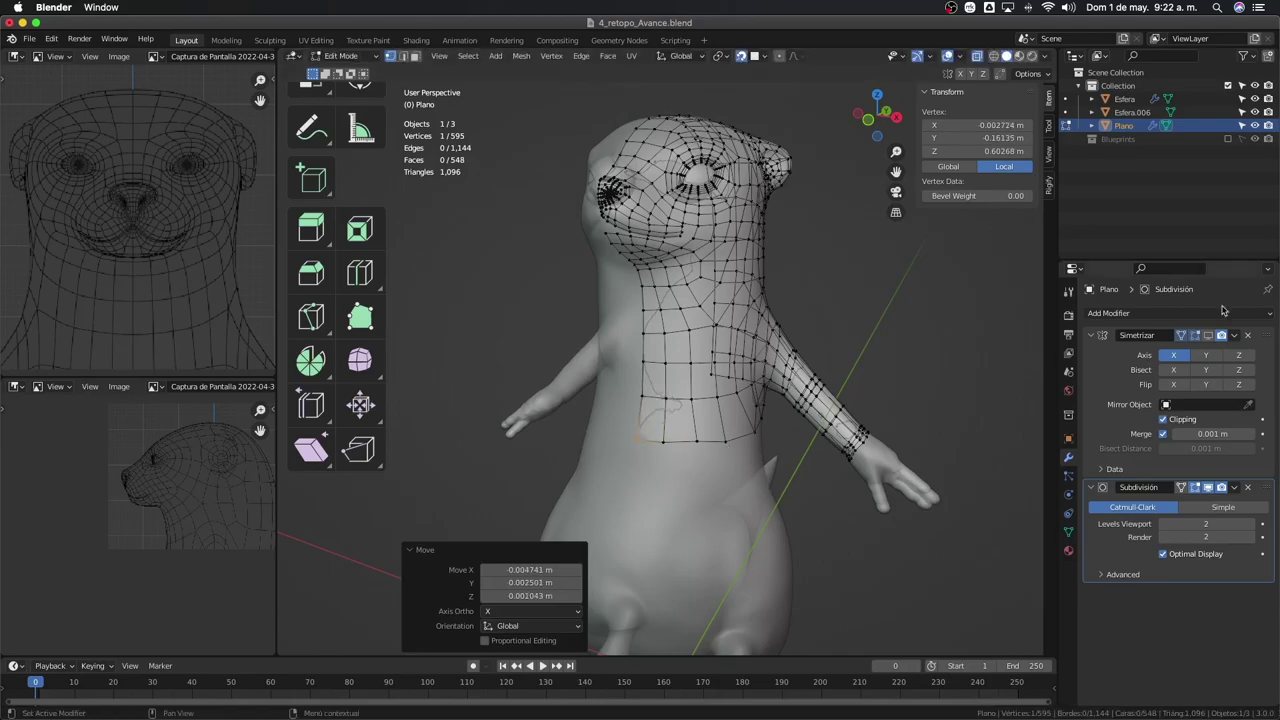
{"action": "mouse_move", "coordinate": [700, 400]}
{"action": "middle_mouse_down"}
{"action": "mouse_move", "coordinate": [709, 419]}
{"action": "mouse_move", "coordinate": [642, 456]}
{"action": "mouse_move", "coordinate": [674, 476]}
{"action": "middle_mouse_up"}
Fill new faces along the chest edge, then isolate the mesh in local view
{"action": "key", "text": "f"}
{"action": "left_click", "coordinate": [642, 456]}
{"action": "key", "text": "f"}
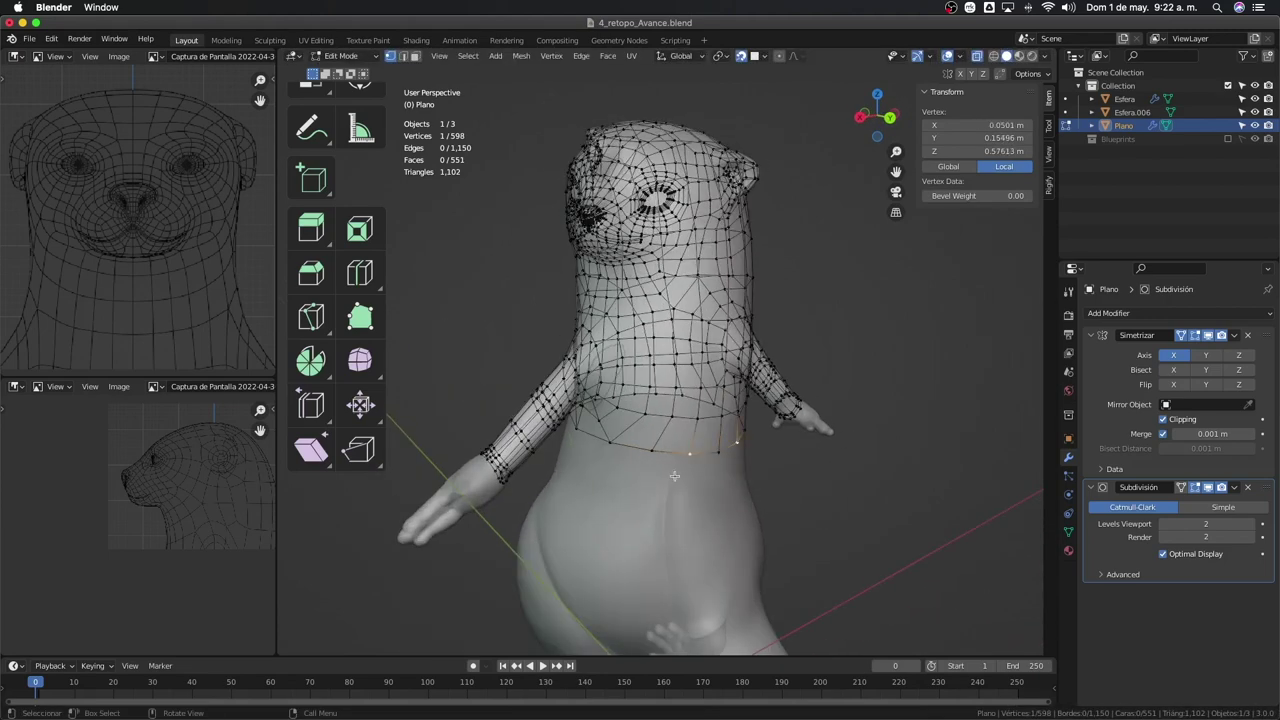
{"action": "key", "text": "Tab"}
{"action": "key", "text": "slash"}
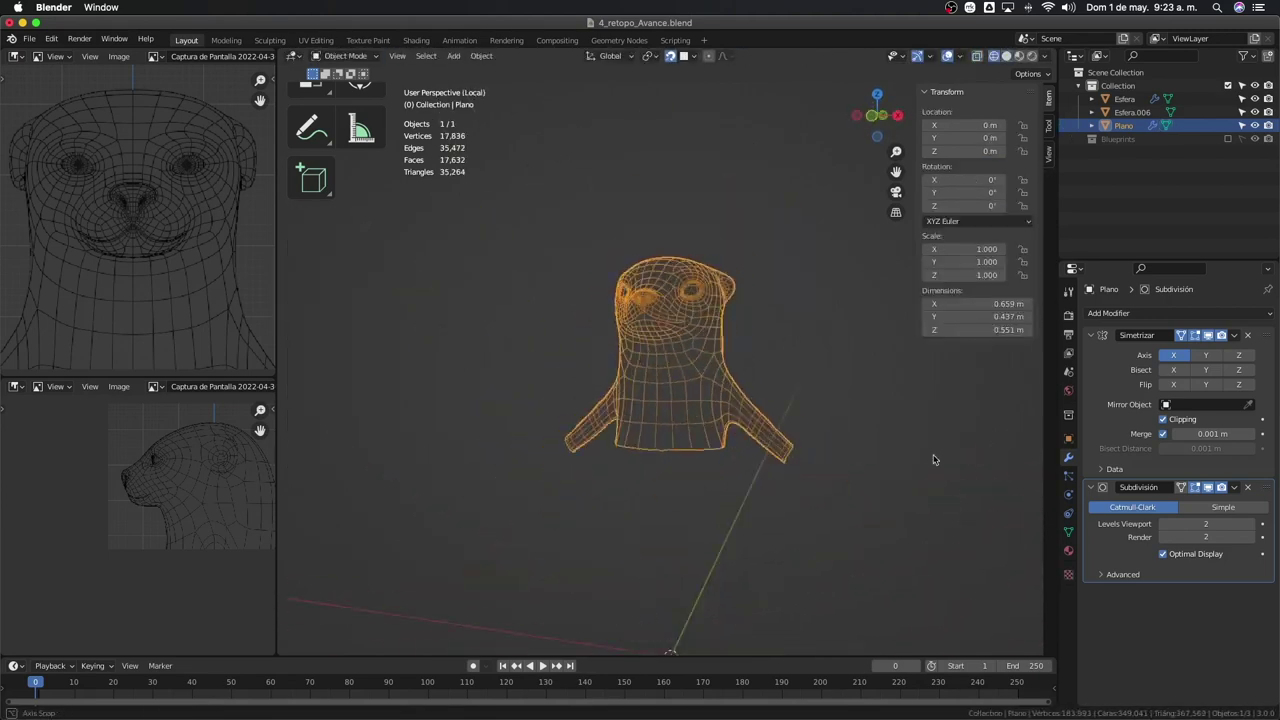
Enter Edit Mode and move a lower-body vertex onto the otter sculpt
{"action": "key", "text": "Tab"}
{"action": "middle_click_drag", "start_coordinate": [790, 487], "coordinate": [672, 485]}
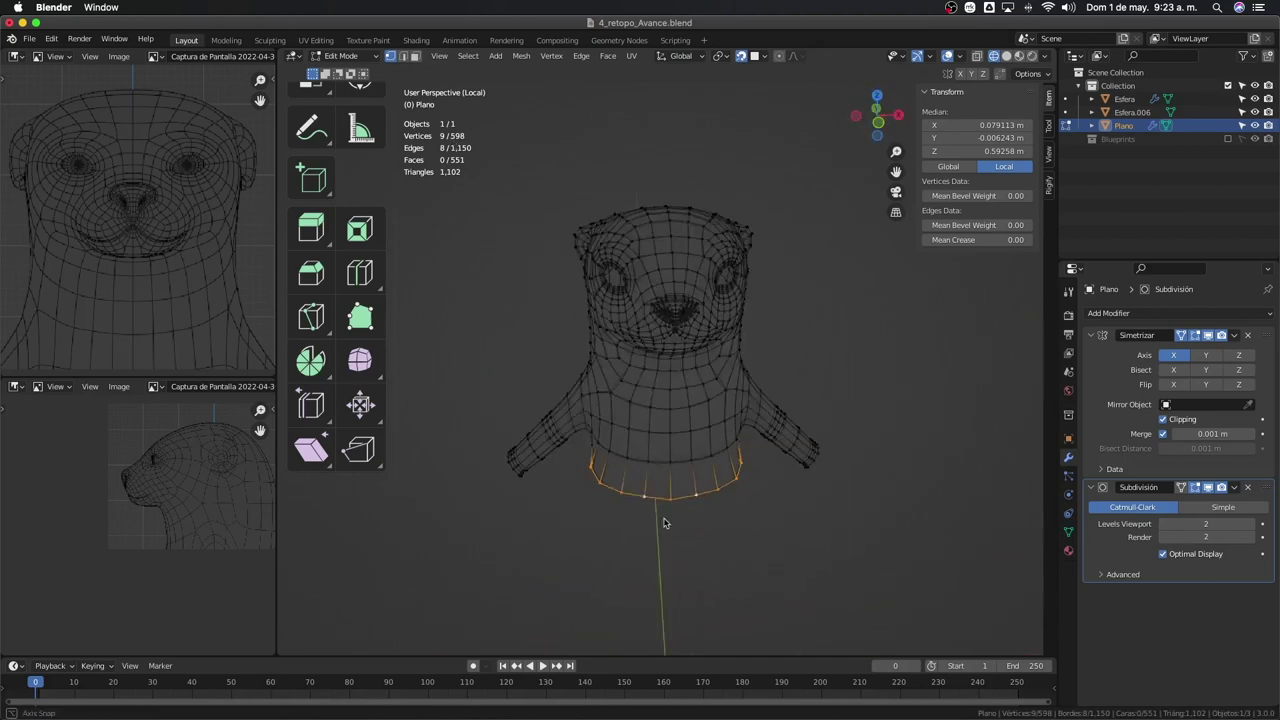
{"action": "scroll", "coordinate": [750, 473], "scroll_direction": "up", "scroll_amount": 2}
{"action": "left_click_drag", "start_coordinate": [700, 480], "coordinate": [701, 481]}
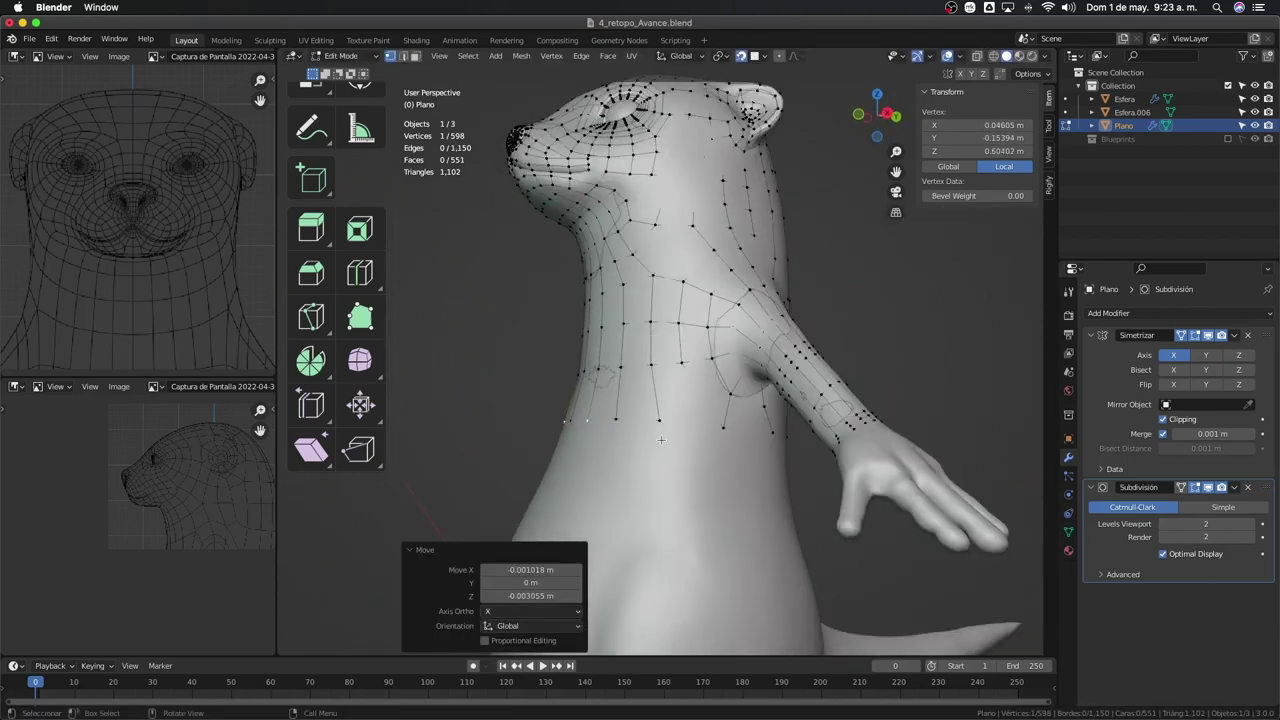
{"action": "middle_click_drag", "start_coordinate": [701, 481], "coordinate": [681, 487]}
{"action": "middle_click_drag", "start_coordinate": [794, 403], "coordinate": [730, 400]}
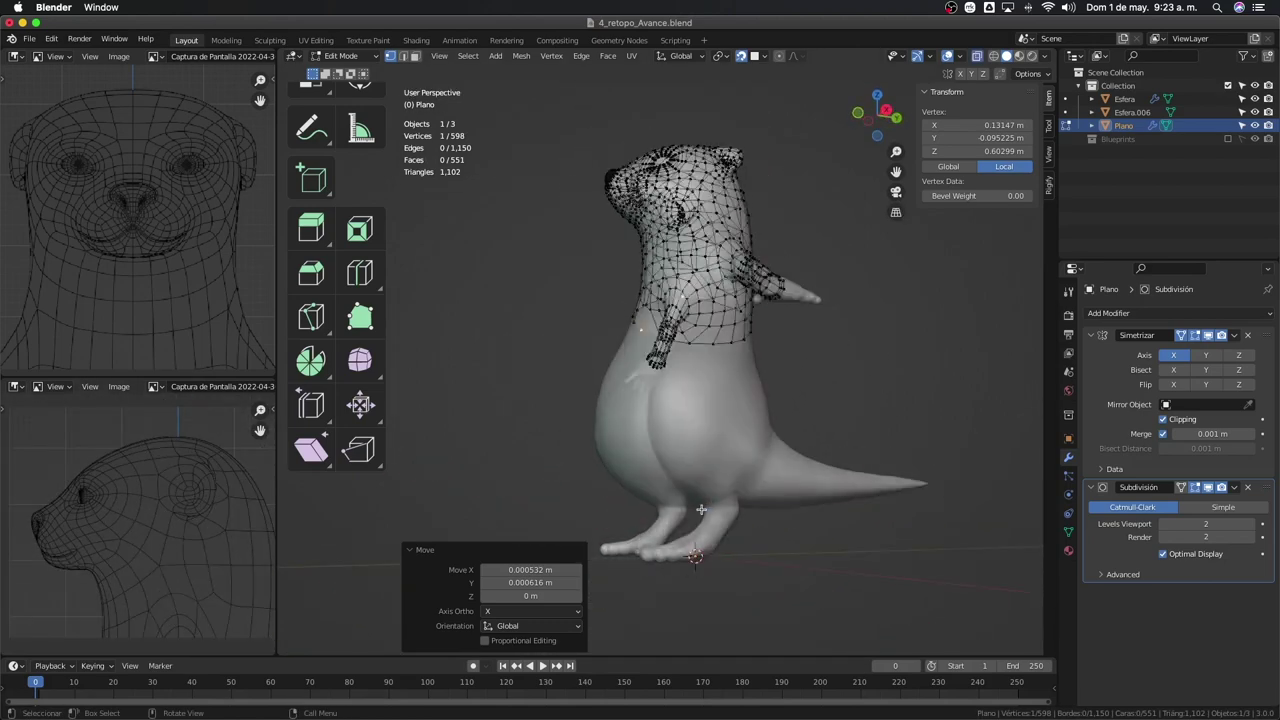
{"action": "middle_click_drag", "start_coordinate": [701, 510], "coordinate": [741, 503]}
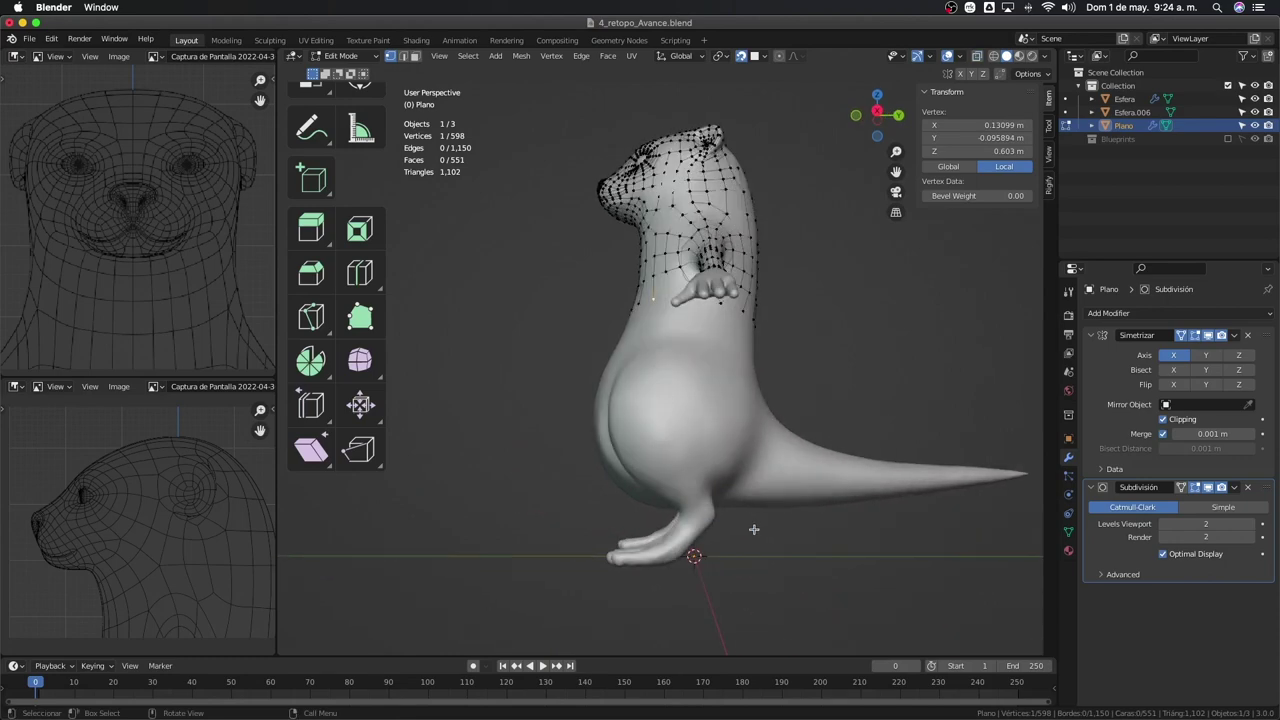
{"action": "left_click", "coordinate": [714, 545]}
{"action": "scroll", "coordinate": [737, 543], "scroll_direction": "up", "scroll_amount": 3}
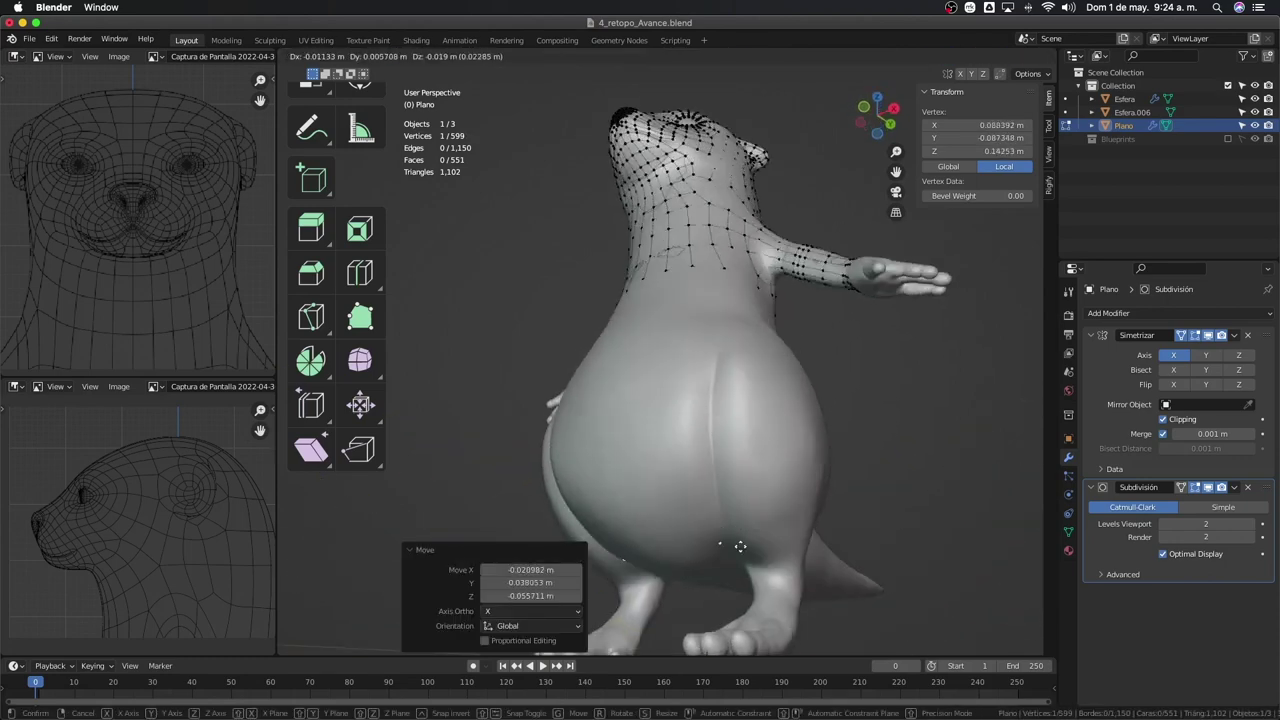
Extrude the lower edge over the hips, add vertices to it, and extrude again
{"action": "key", "text": "e"}
{"action": "mouse_move", "coordinate": [737, 543]}
{"action": "middle_mouse_down"}
{"action": "mouse_move", "coordinate": [817, 543]}
{"action": "mouse_move", "coordinate": [600, 350]}
{"action": "middle_mouse_up"}
{"action": "left_click", "coordinate": [817, 543]}
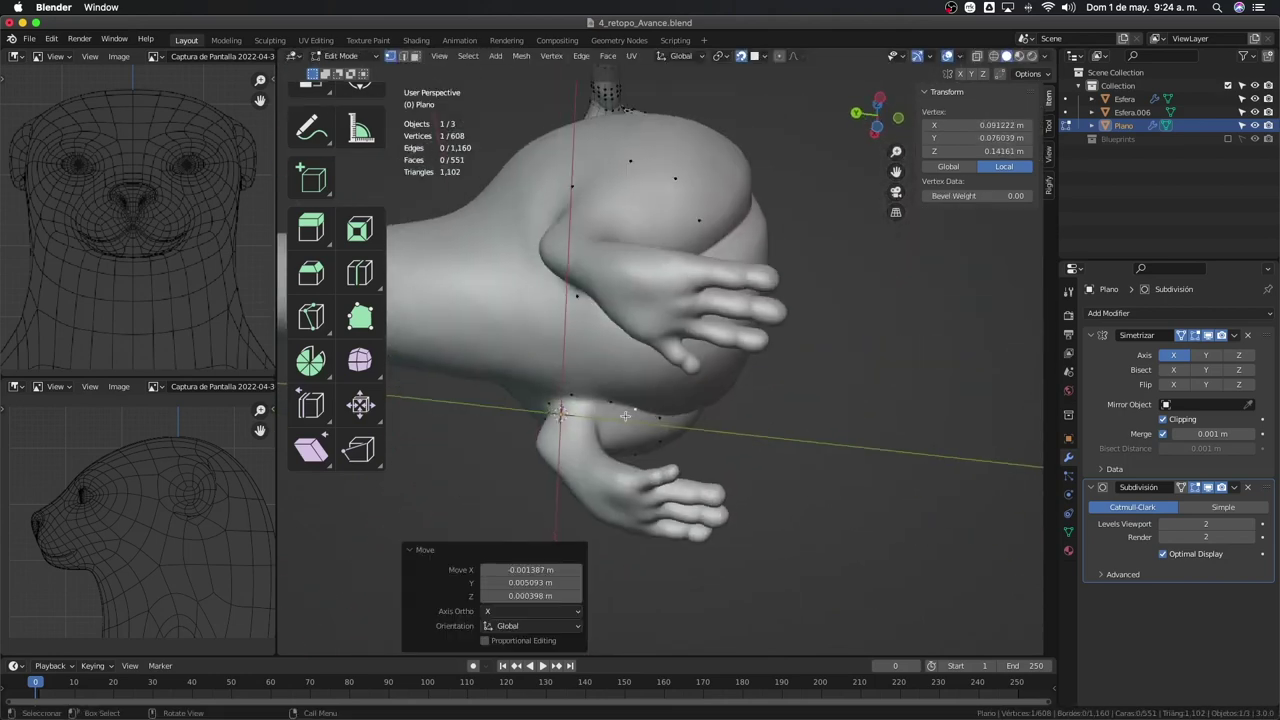
{"action": "right_click", "coordinate": [586, 295]}
{"action": "left_click", "coordinate": [595, 413]}
{"action": "mouse_move", "coordinate": [595, 413]}
{"action": "middle_mouse_down"}
{"action": "mouse_move", "coordinate": [737, 497]}
{"action": "mouse_move", "coordinate": [915, 382]}
{"action": "mouse_move", "coordinate": [700, 420]}
{"action": "middle_mouse_up"}
{"action": "key", "text": "e"}
{"action": "left_click", "coordinate": [700, 500]}
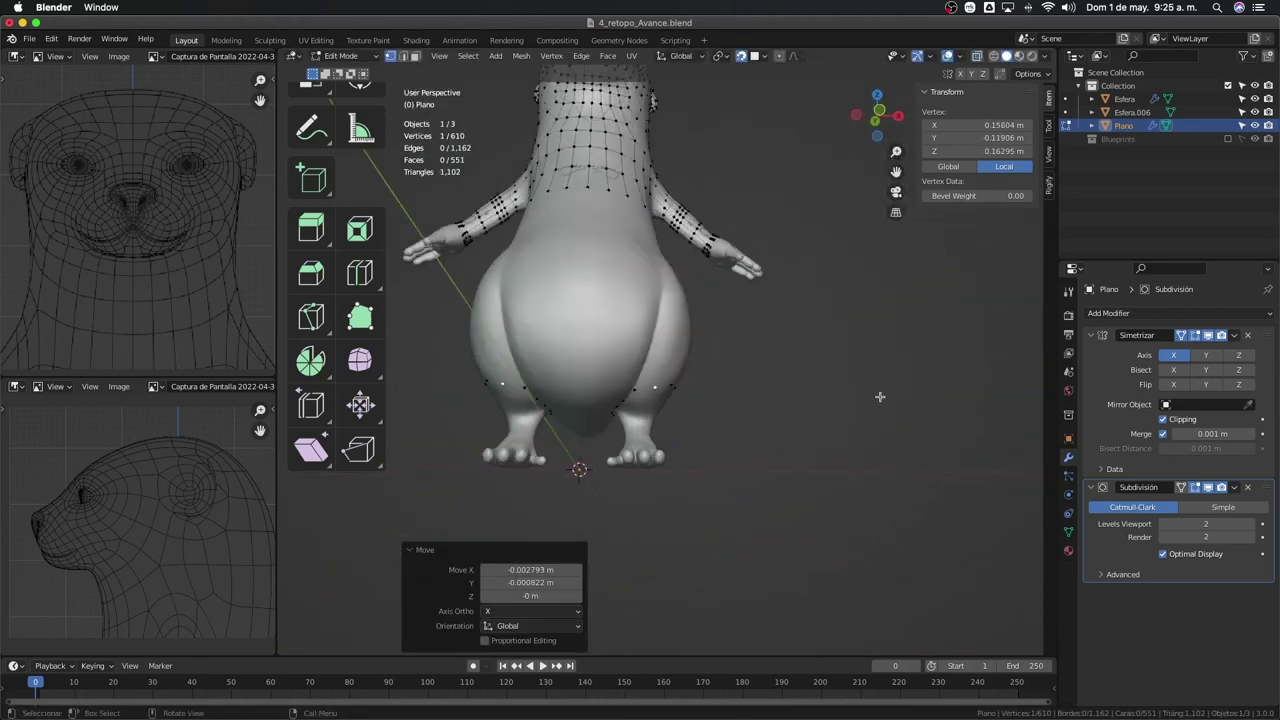
Slide a hip vertex and move a run of thigh vertices snugly onto the body
{"action": "scroll", "coordinate": [680, 410], "scroll_direction": "up", "scroll_amount": 5}
{"action": "left_click", "coordinate": [661, 401]}
{"action": "left_click_drag", "start_coordinate": [613, 433], "coordinate": [615, 434]}
{"action": "scroll", "coordinate": [615, 434], "scroll_direction": "down", "scroll_amount": 5}
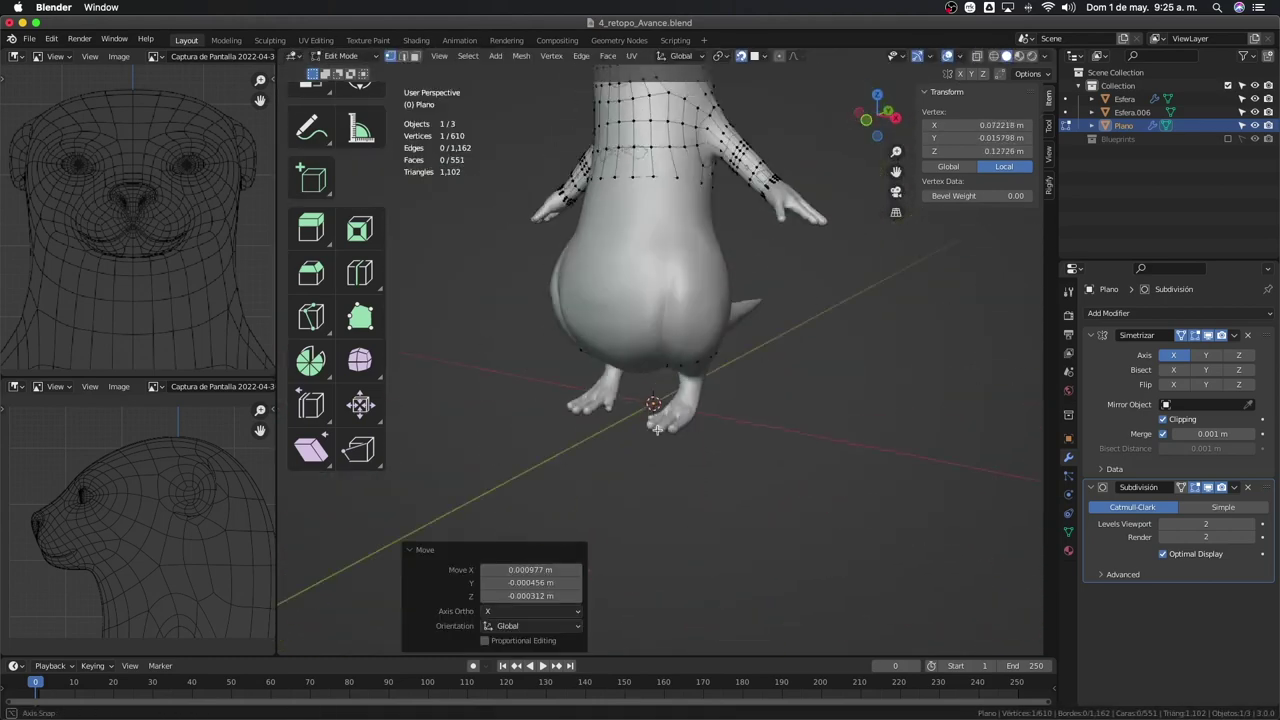
{"action": "mouse_move", "coordinate": [615, 434]}
{"action": "middle_mouse_down"}
{"action": "mouse_move", "coordinate": [509, 434]}
{"action": "mouse_move", "coordinate": [708, 427]}
{"action": "middle_mouse_up"}
{"action": "middle_click_drag", "start_coordinate": [711, 381], "coordinate": [758, 359]}
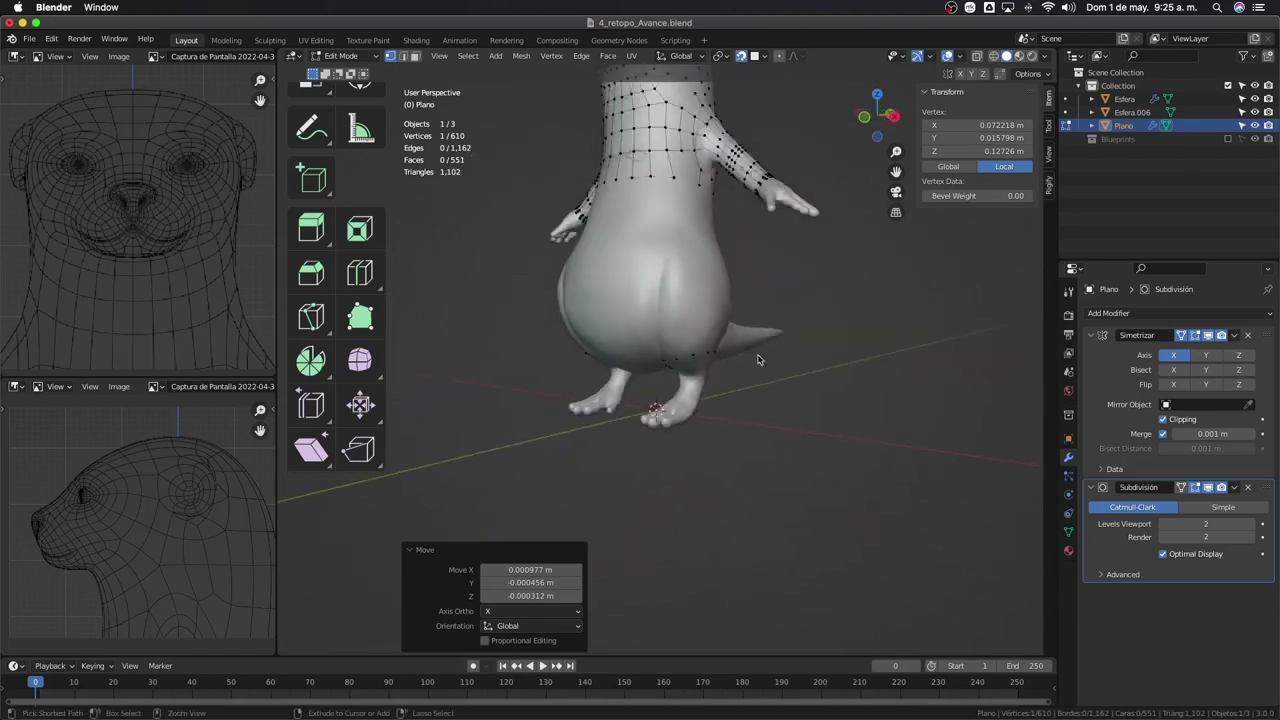
{"action": "scroll", "coordinate": [680, 400], "scroll_direction": "up", "scroll_amount": 3}
{"action": "scroll", "coordinate": [690, 400], "scroll_direction": "up", "scroll_amount": 3}
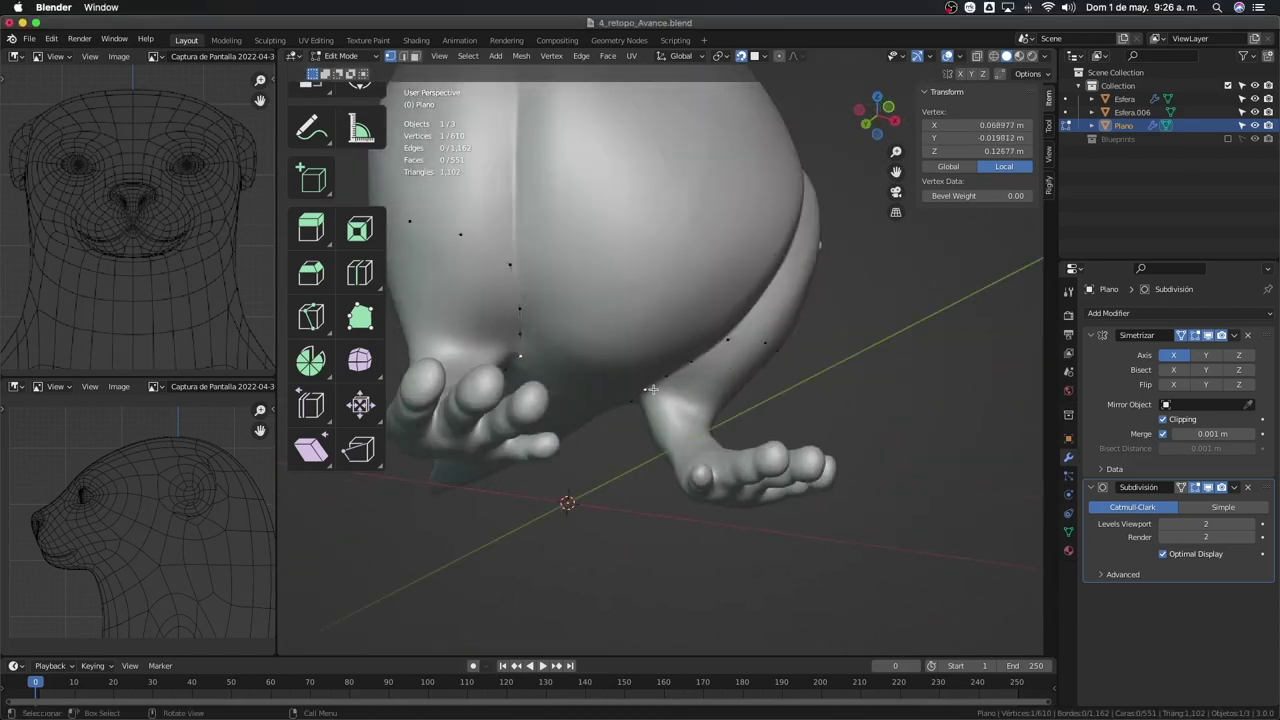
{"action": "left_click", "coordinate": [728, 366], "text": "ctrl"}
{"action": "key", "text": "g"}
{"action": "left_click", "coordinate": [713, 392]}
{"action": "mouse_move", "coordinate": [713, 392]}
{"action": "middle_mouse_down"}
{"action": "mouse_move", "coordinate": [697, 414]}
{"action": "mouse_move", "coordinate": [634, 390]}
{"action": "mouse_move", "coordinate": [711, 326]}
{"action": "mouse_move", "coordinate": [629, 443]}
{"action": "mouse_move", "coordinate": [676, 400]}
{"action": "middle_mouse_up"}
Snap a thigh vertex onto the leg surface and extrude the first faces around the thigh
{"action": "left_click", "coordinate": [650, 395]}
{"action": "key", "text": "g"}
{"action": "left_click", "coordinate": [655, 400]}
{"action": "left_click", "coordinate": [634, 390]}
{"action": "key", "text": "e"}
{"action": "left_click", "coordinate": [586, 471]}
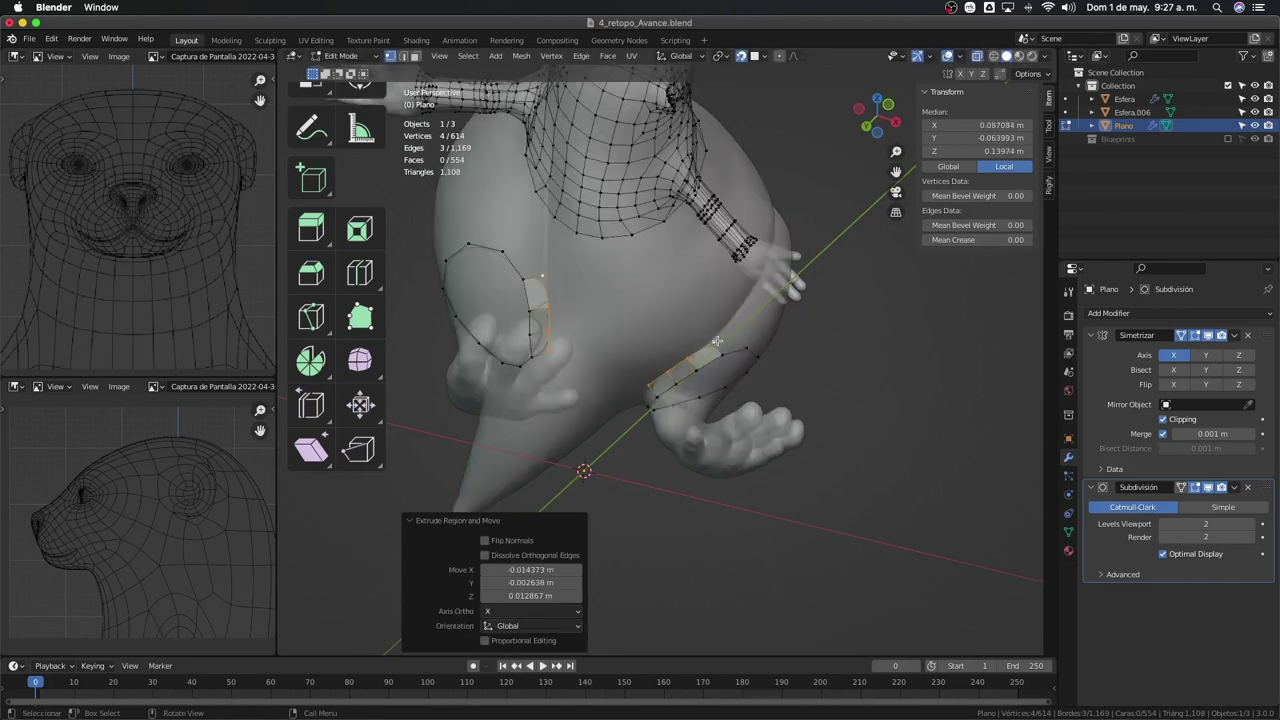
{"action": "left_click", "coordinate": [676, 400]}
Extrude an edge down the front of the thigh and place it on the leg
{"action": "left_click", "coordinate": [717, 360], "text": "shift"}
{"action": "mouse_move", "coordinate": [717, 360]}
{"action": "middle_mouse_down"}
{"action": "mouse_move", "coordinate": [724, 307]}
{"action": "mouse_move", "coordinate": [700, 330]}
{"action": "mouse_move", "coordinate": [701, 307]}
{"action": "mouse_move", "coordinate": [695, 337]}
{"action": "middle_mouse_up"}
{"action": "left_click", "coordinate": [744, 301]}
{"action": "key", "text": "e"}
{"action": "left_click", "coordinate": [700, 330]}
{"action": "left_click", "coordinate": [701, 307]}
Extrude another strip of faces along the leg
{"action": "key", "text": "e"}
{"action": "left_click", "coordinate": [691, 400]}
{"action": "middle_click_drag", "start_coordinate": [691, 400], "coordinate": [716, 294]}
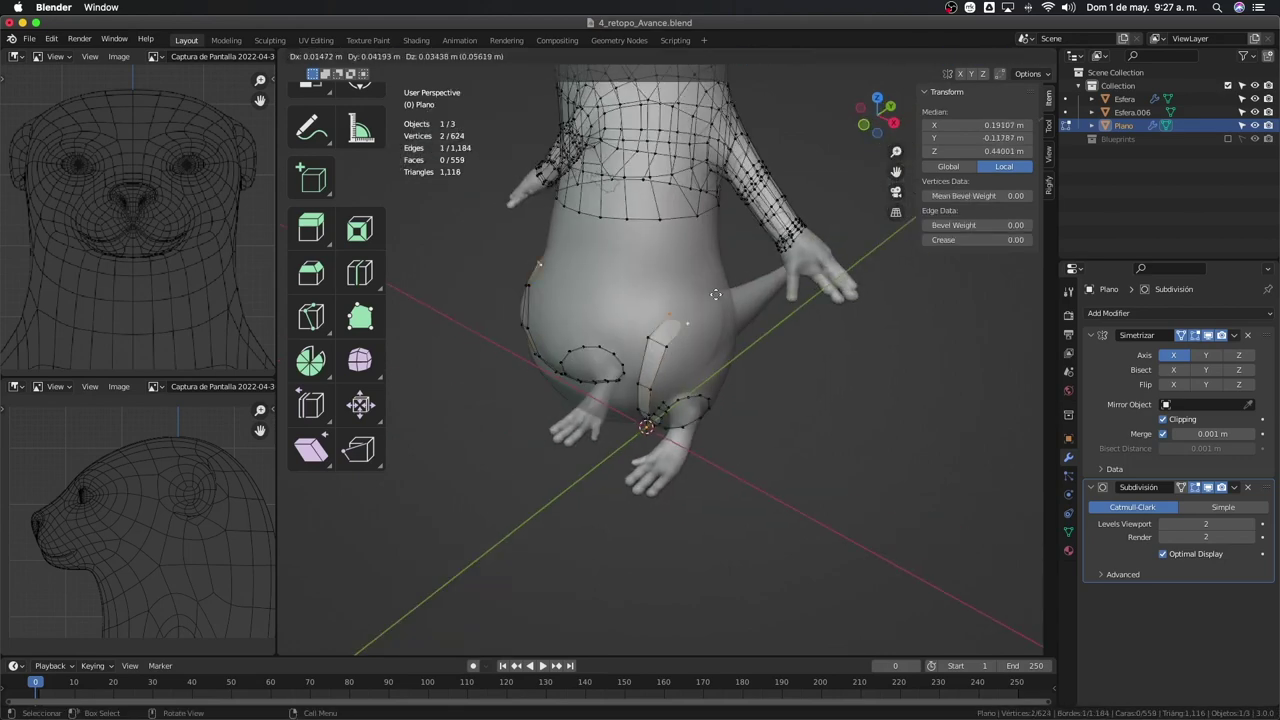
{"action": "left_click", "coordinate": [733, 390]}
{"action": "mouse_move", "coordinate": [733, 390]}
{"action": "middle_mouse_down"}
{"action": "mouse_move", "coordinate": [674, 305]}
{"action": "mouse_move", "coordinate": [725, 305]}
{"action": "mouse_move", "coordinate": [696, 308]}
{"action": "mouse_move", "coordinate": [675, 372]}
{"action": "middle_mouse_up"}
Extrude more faces from the leg edge up across the belly, snapping vertices onto its surface
{"action": "key", "text": "e"}
{"action": "left_click", "coordinate": [725, 305]}
{"action": "key", "text": "e"}
{"action": "left_click", "coordinate": [696, 308]}
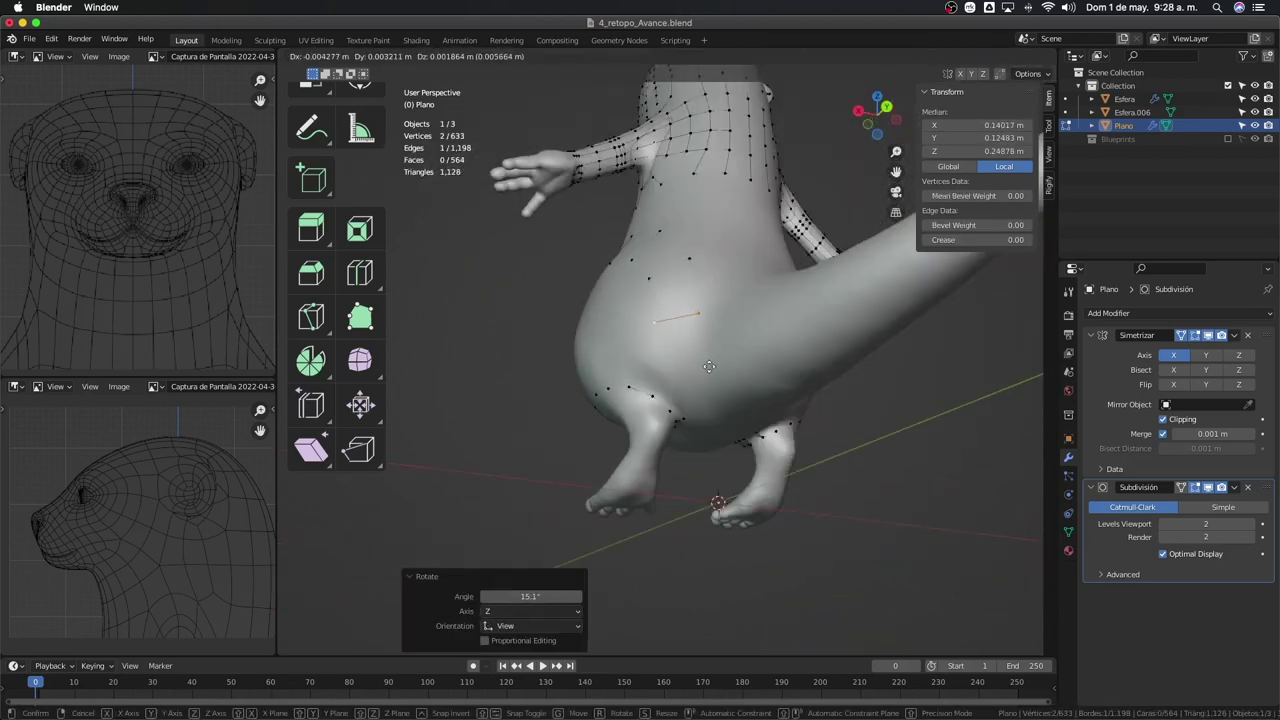
{"action": "left_click_drag", "start_coordinate": [672, 370], "coordinate": [677, 374]}
{"action": "key", "text": "e"}
{"action": "left_click", "coordinate": [700, 393]}
{"action": "mouse_move", "coordinate": [677, 374]}
{"action": "middle_mouse_down"}
{"action": "mouse_move", "coordinate": [690, 385]}
{"action": "mouse_move", "coordinate": [559, 243]}
{"action": "mouse_move", "coordinate": [700, 354]}
{"action": "mouse_move", "coordinate": [688, 333]}
{"action": "middle_mouse_up"}
{"action": "left_click", "coordinate": [679, 394]}
Fill the gaps at the hip with new faces (F) and reposition the hip vertices onto the body
{"action": "left_click", "coordinate": [600, 300], "text": "alt"}
{"action": "left_click", "coordinate": [700, 354]}
{"action": "key", "text": "f"}
{"action": "left_click", "coordinate": [688, 333]}
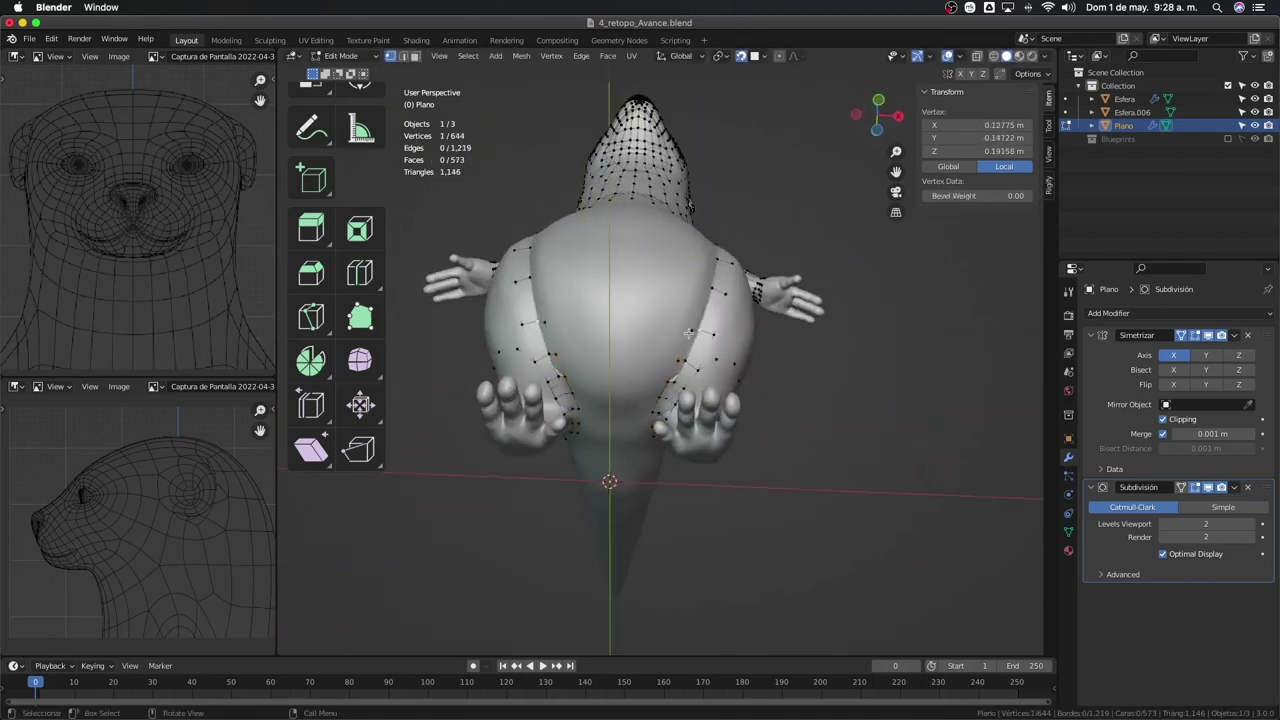
{"action": "key", "text": "g"}
{"action": "left_click", "coordinate": [683, 387]}
{"action": "mouse_move", "coordinate": [683, 387]}
{"action": "middle_mouse_down"}
{"action": "mouse_move", "coordinate": [690, 377]}
{"action": "mouse_move", "coordinate": [631, 412]}
{"action": "mouse_move", "coordinate": [689, 321]}
{"action": "middle_mouse_up"}
{"action": "key", "text": "f"}
{"action": "left_click", "coordinate": [631, 412]}
{"action": "key", "text": "f"}
{"action": "left_click", "coordinate": [689, 321]}
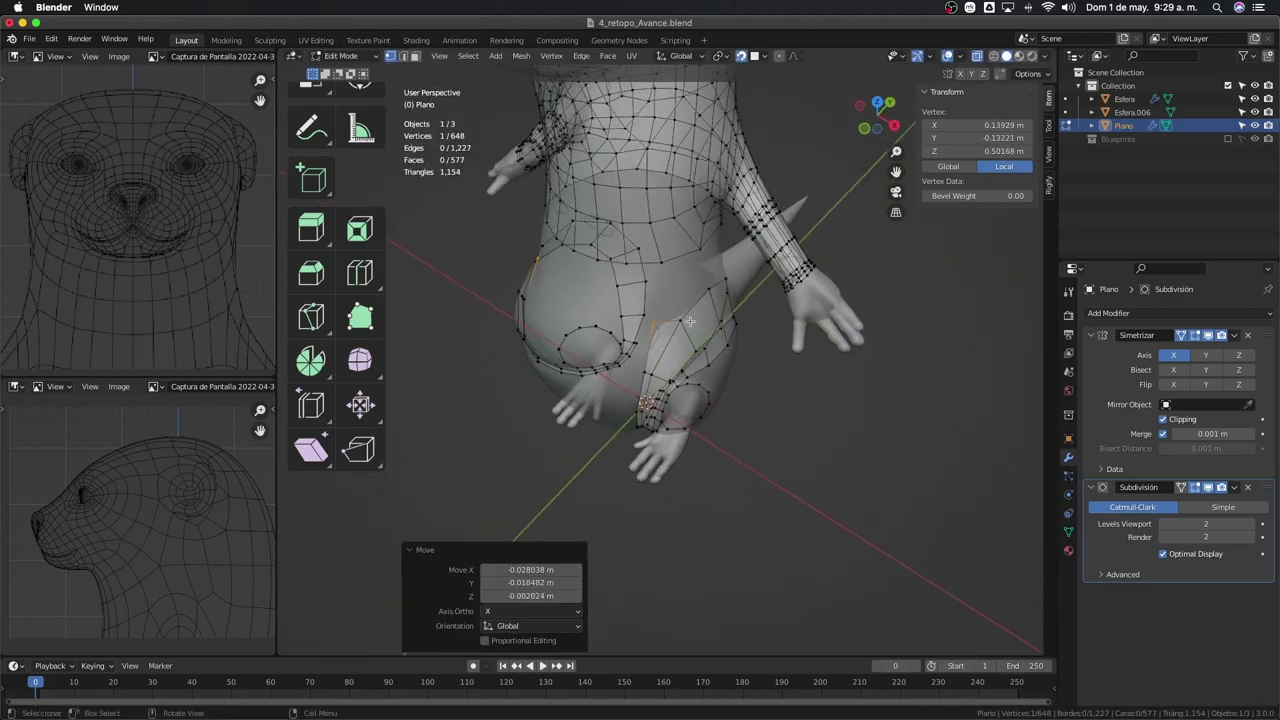
{"action": "left_click", "coordinate": [678, 288]}
Inspect the retopology cage in isolated local view, toggling wireframe, then return to editing
{"action": "key", "text": "Tab"}
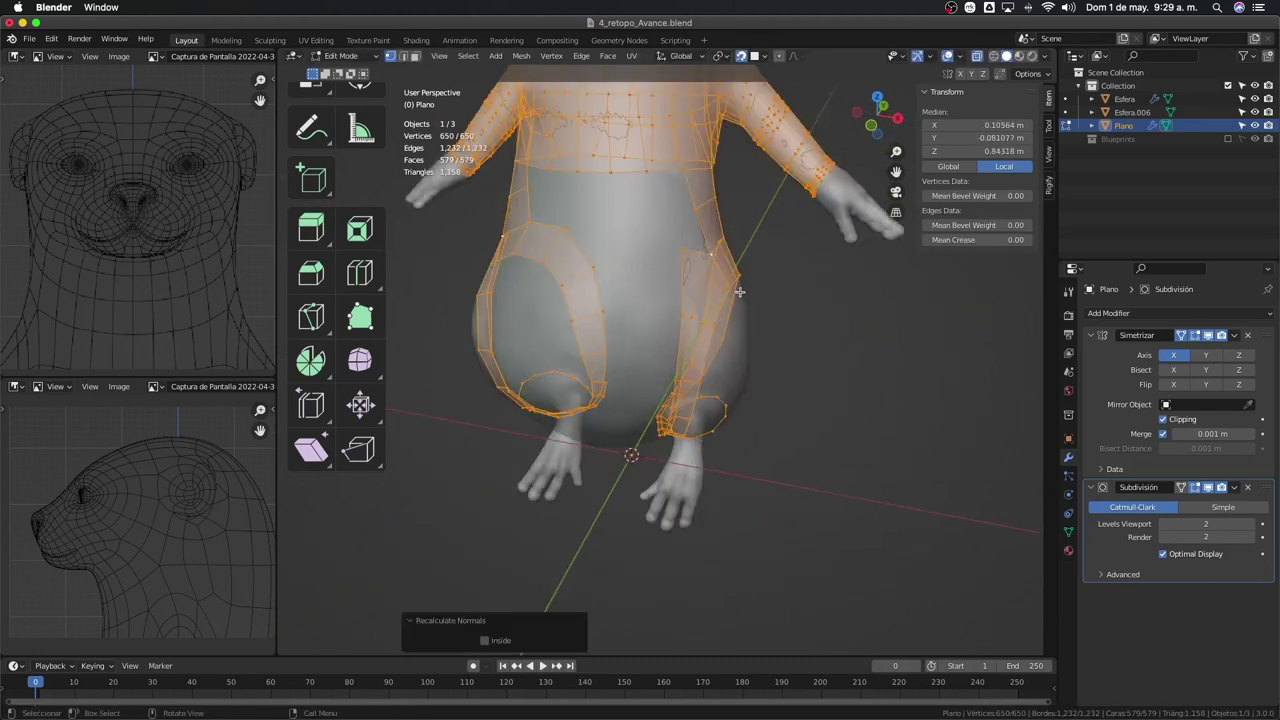
{"action": "key", "text": "KP_Divide"}
{"action": "key", "text": "shift+z"}
{"action": "middle_click_drag", "start_coordinate": [843, 338], "coordinate": [700, 410]}
{"action": "right_click", "coordinate": [700, 410]}
{"action": "left_click", "coordinate": [856, 499]}
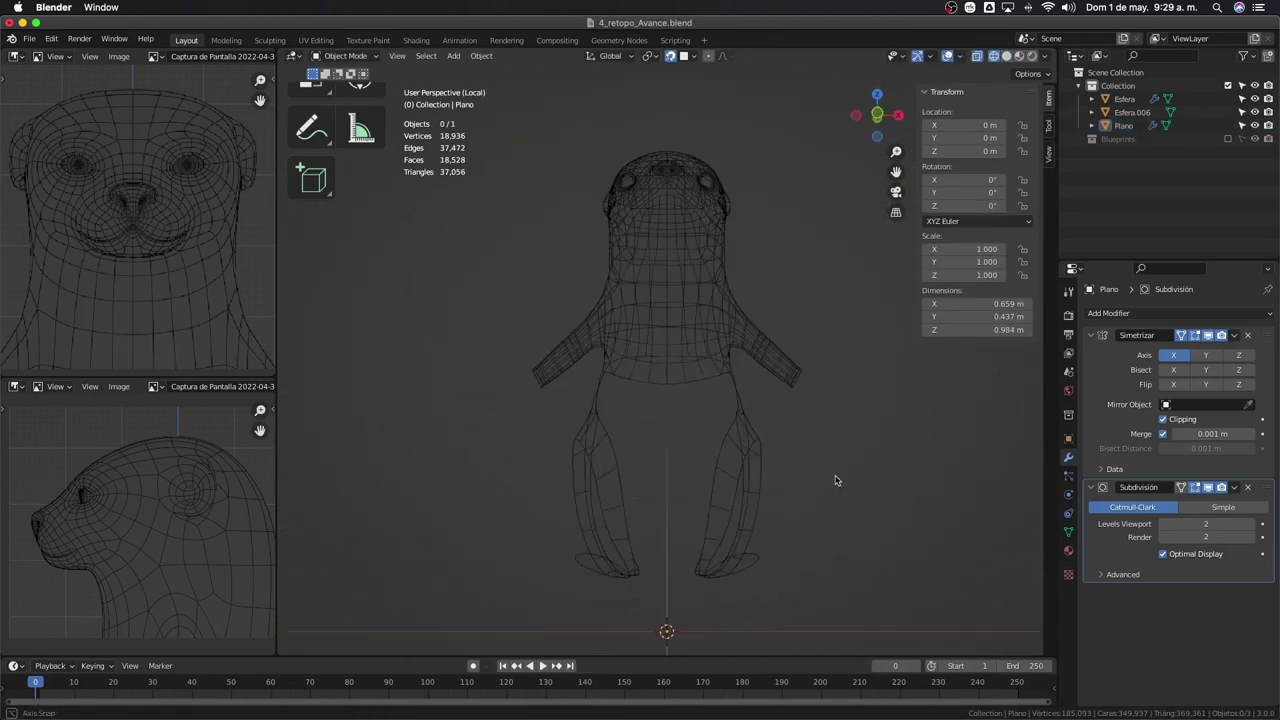
{"action": "key", "text": "shift+z"}
{"action": "middle_click_drag", "start_coordinate": [836, 481], "coordinate": [628, 511]}
{"action": "key", "text": "KP_Divide"}
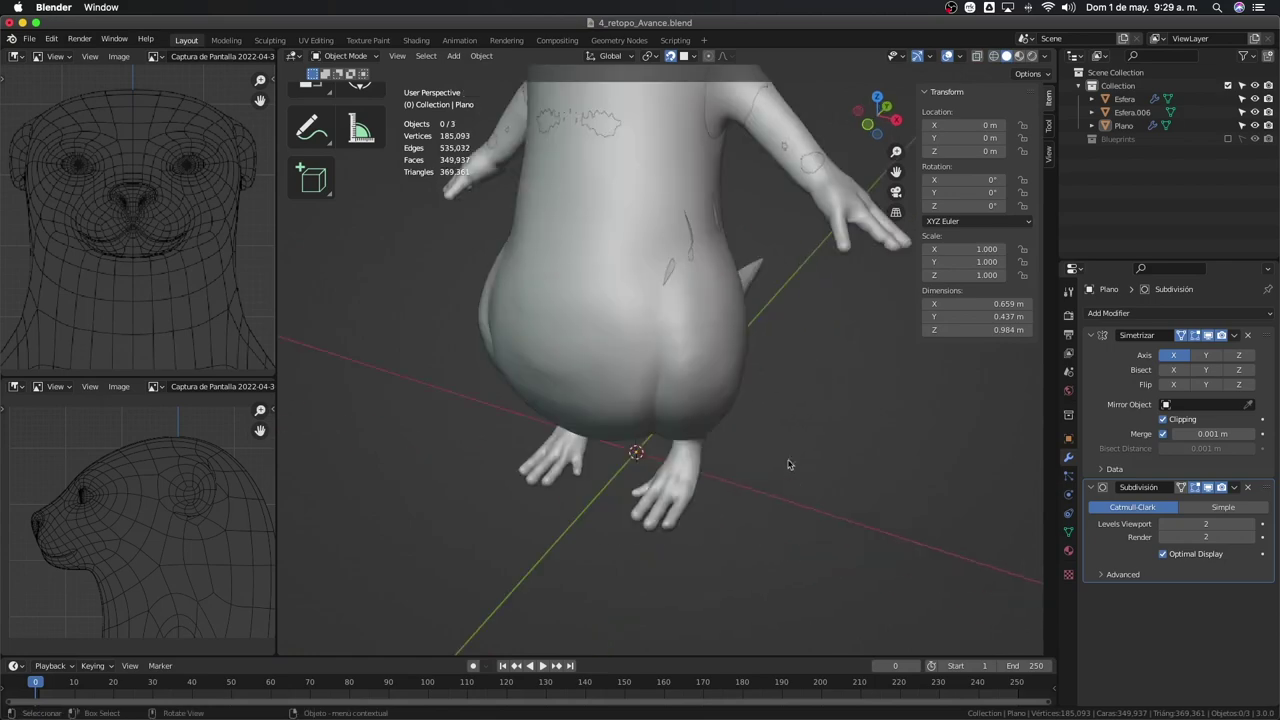
{"action": "key", "text": "Tab"}
Adjust a waist vertex and extrude rows of faces down from the waist over the belly
{"action": "left_click", "coordinate": [758, 312]}
{"action": "key", "text": "g"}
{"action": "left_click", "coordinate": [768, 330]}
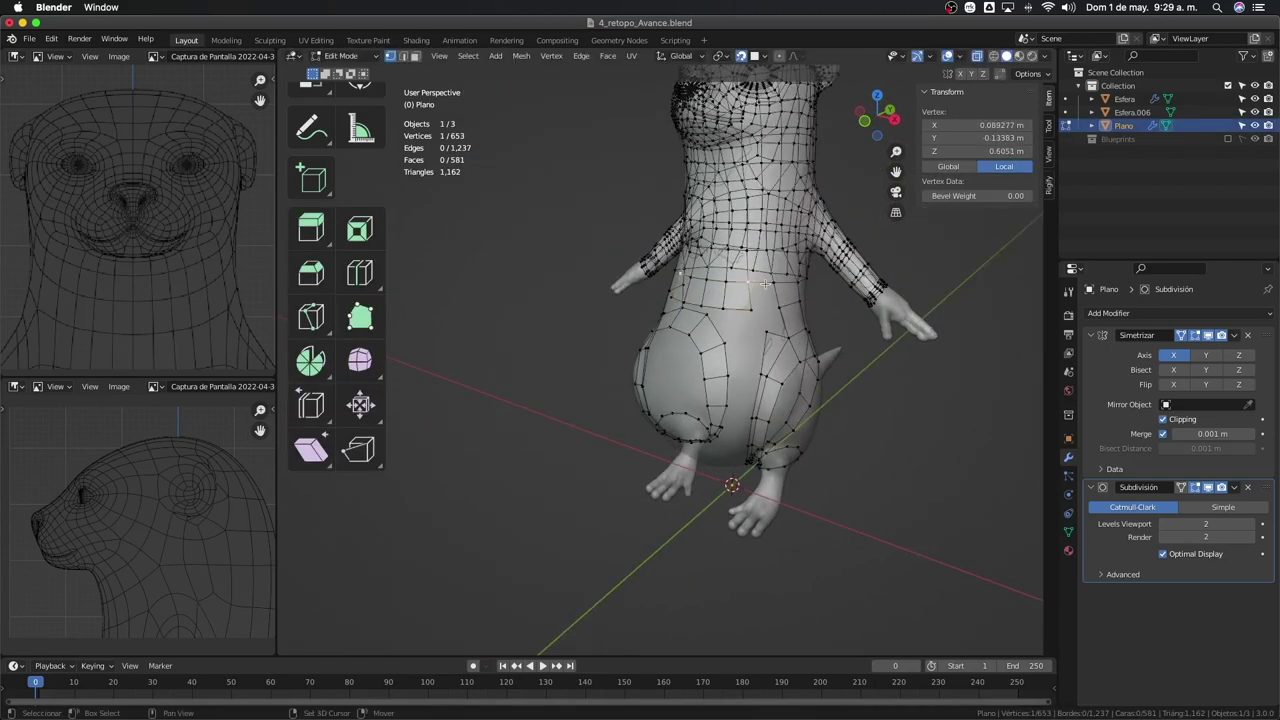
{"action": "mouse_move", "coordinate": [768, 330]}
{"action": "middle_mouse_down"}
{"action": "mouse_move", "coordinate": [737, 331]}
{"action": "mouse_move", "coordinate": [753, 328]}
{"action": "middle_mouse_up"}
{"action": "key", "text": "e"}
{"action": "left_click", "coordinate": [745, 330]}
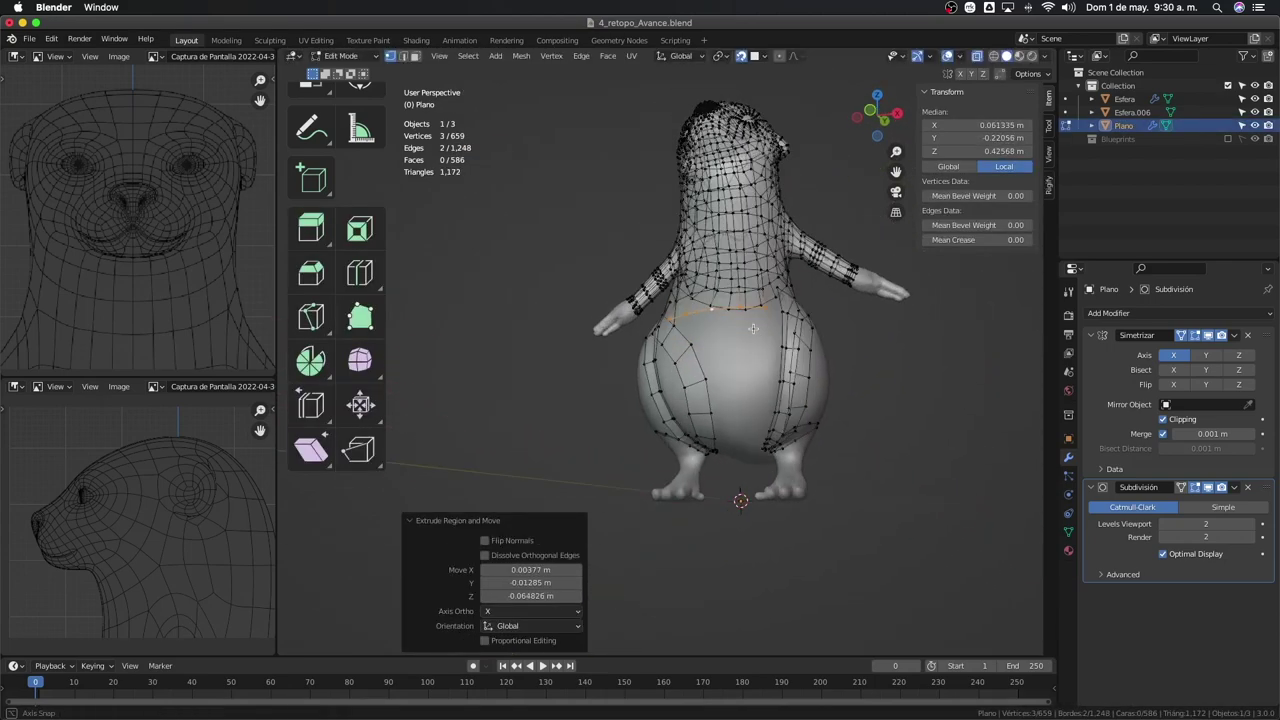
{"action": "key", "text": "e"}
{"action": "left_click", "coordinate": [748, 382]}
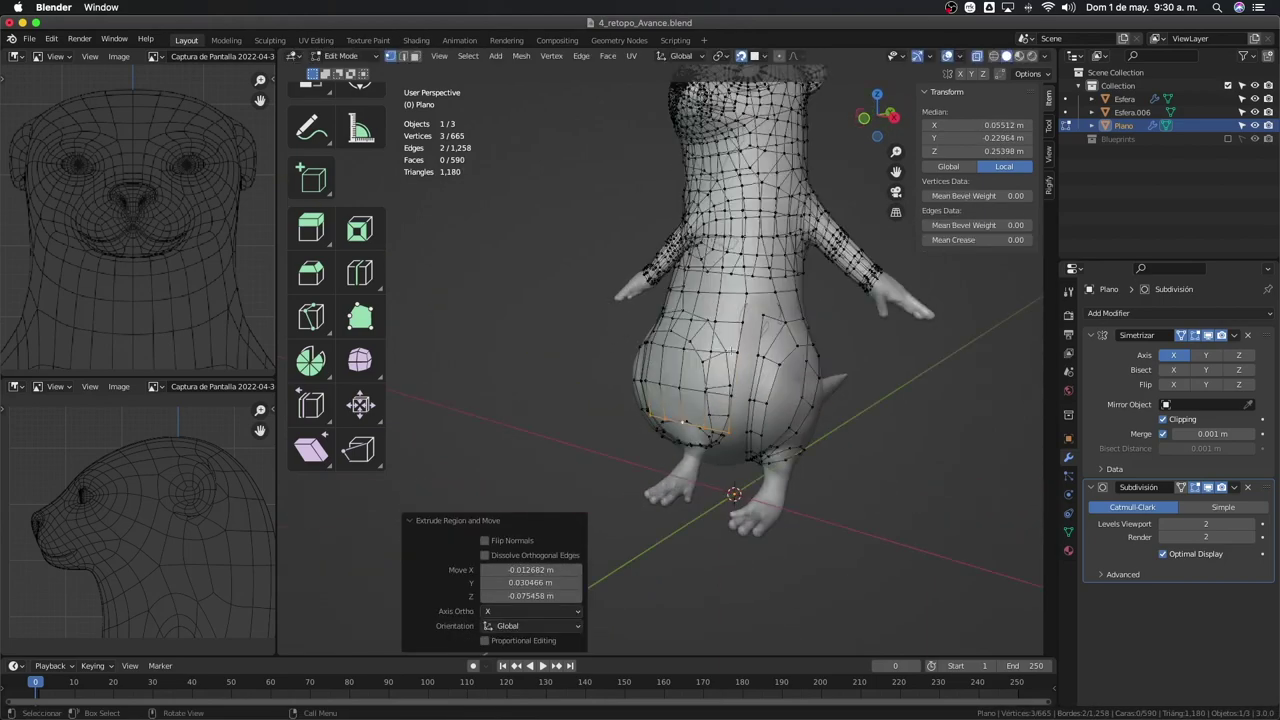
{"action": "mouse_move", "coordinate": [748, 382]}
{"action": "middle_mouse_down"}
{"action": "mouse_move", "coordinate": [743, 324]}
{"action": "mouse_move", "coordinate": [785, 350]}
{"action": "middle_mouse_up"}
{"action": "key", "text": "e"}
{"action": "left_click", "coordinate": [770, 345]}
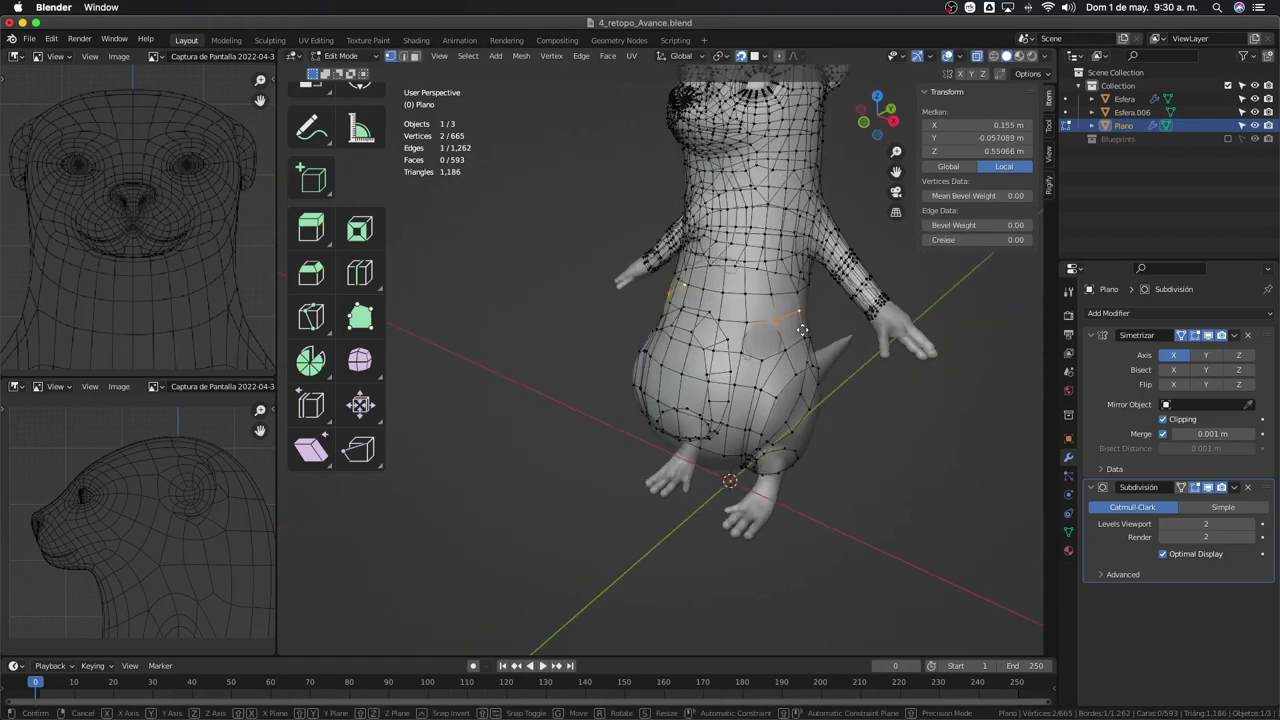
Finish the new face and delete the stray face with X > Faces
{"action": "left_click", "coordinate": [789, 351]}
{"action": "left_click", "coordinate": [778, 353]}
{"action": "key", "text": "x"}
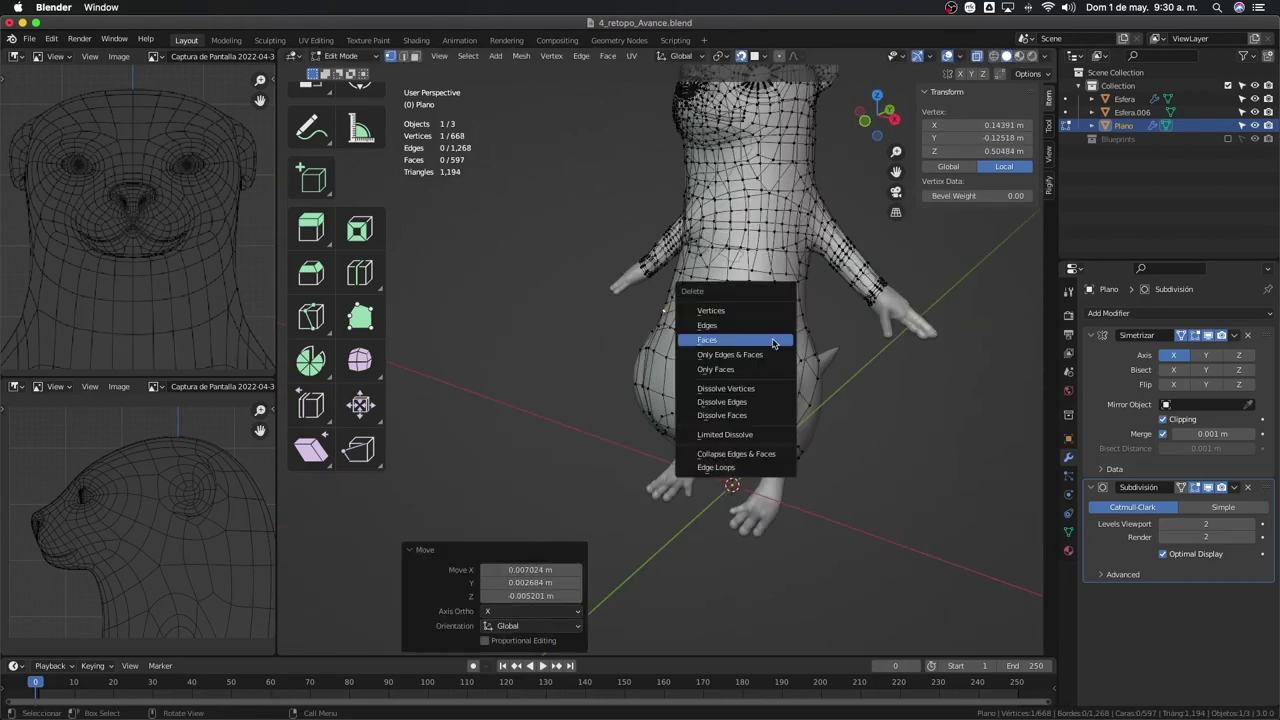
{"action": "left_click", "coordinate": [771, 338]}
{"action": "left_click", "coordinate": [786, 350]}
{"action": "mouse_move", "coordinate": [786, 350]}
{"action": "middle_mouse_down"}
{"action": "mouse_move", "coordinate": [814, 424]}
{"action": "mouse_move", "coordinate": [819, 403]}
{"action": "middle_mouse_up"}
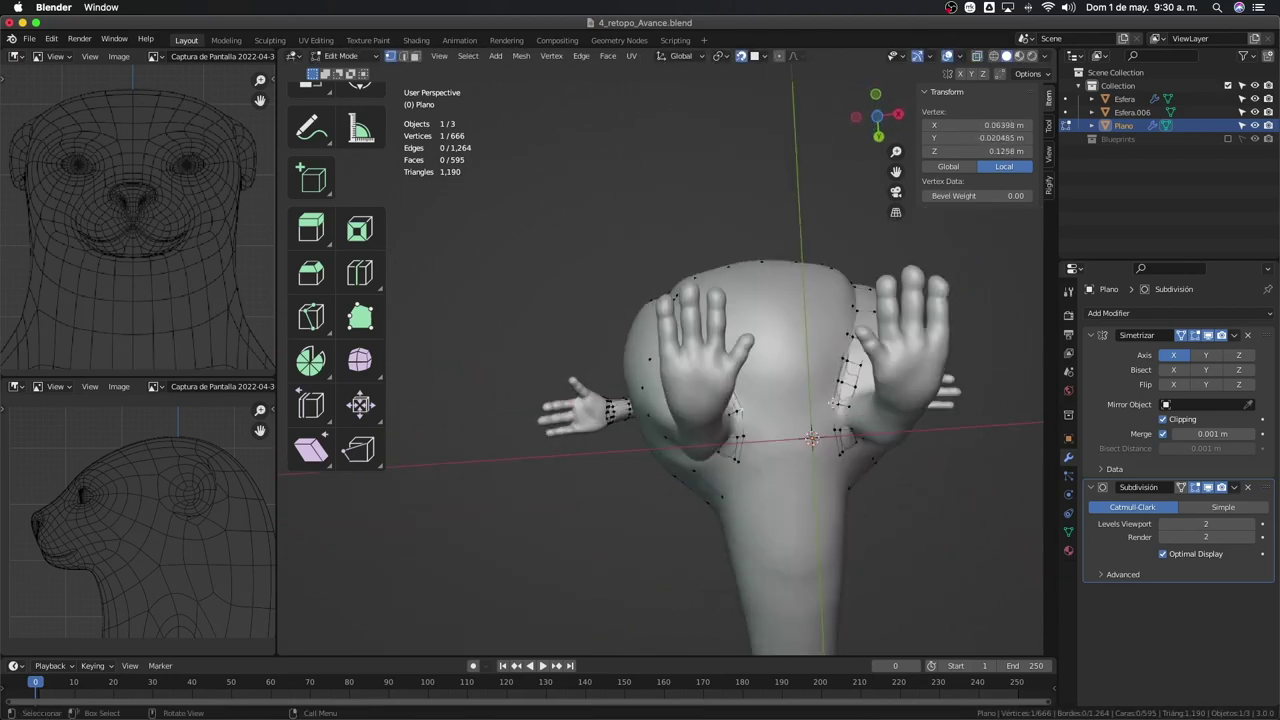
Undo the last change and move new geometry into place across the lower back
{"action": "key", "text": "ctrl+z"}
{"action": "key", "text": "ctrl+z"}
{"action": "key", "text": "g"}
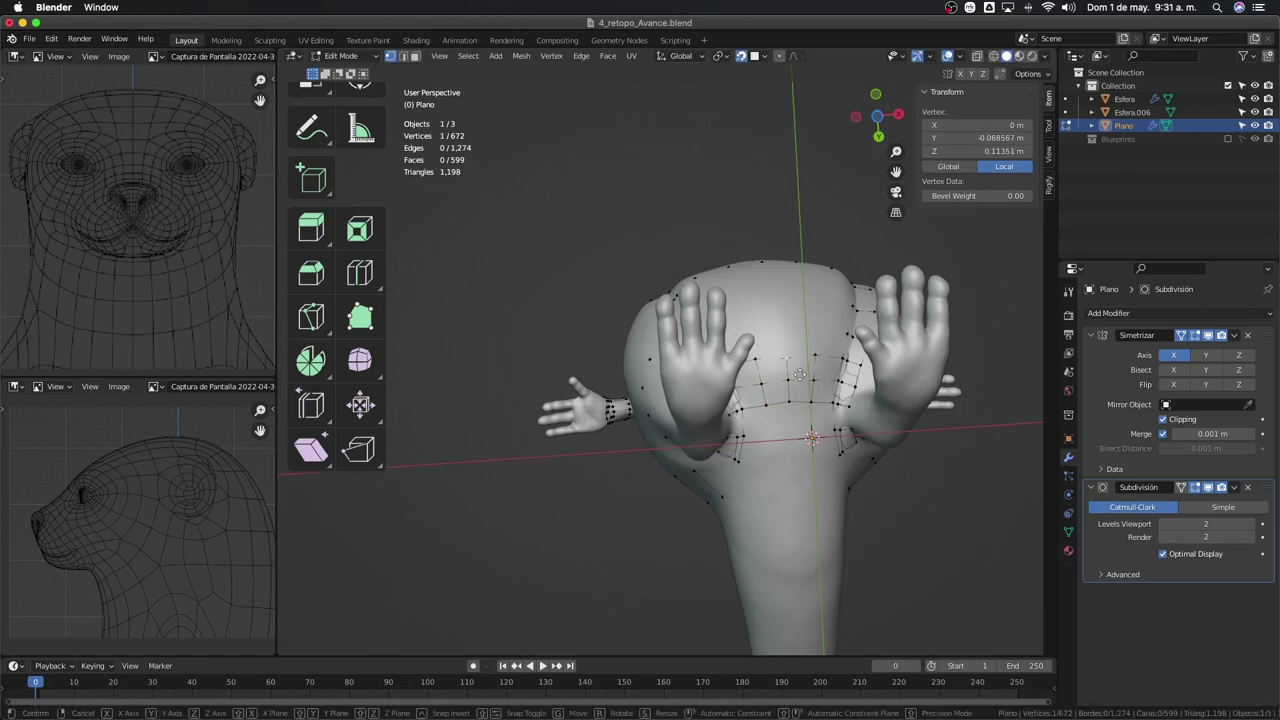
{"action": "left_click", "coordinate": [800, 375]}
{"action": "middle_click_drag", "start_coordinate": [800, 375], "coordinate": [752, 422]}
Extend new vertices from the hip and fill faces around the otter's rear
{"action": "left_click", "coordinate": [757, 418]}
{"action": "key", "text": "alt+d"}
{"action": "left_click", "coordinate": [760, 424]}
{"action": "left_click_drag", "start_coordinate": [763, 421], "coordinate": [765, 422]}
{"action": "middle_click_drag", "start_coordinate": [765, 422], "coordinate": [805, 433]}
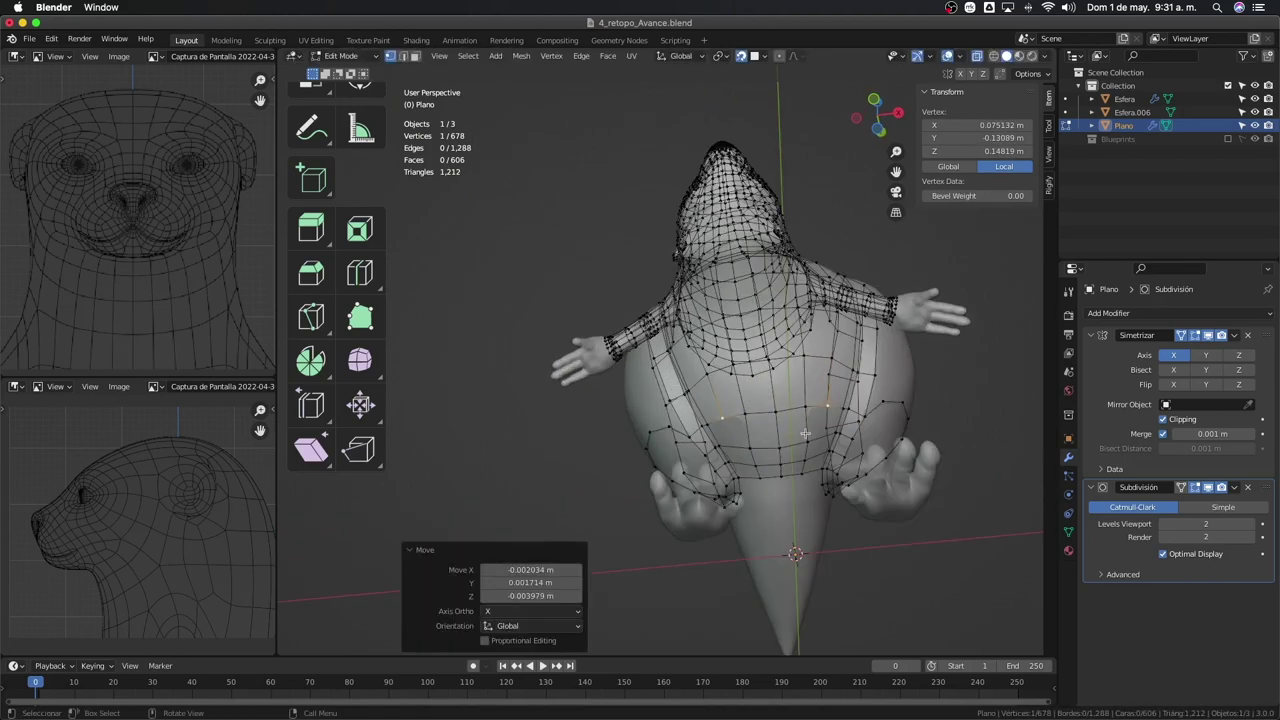
{"action": "left_click", "coordinate": [807, 506]}
{"action": "middle_click_drag", "start_coordinate": [807, 506], "coordinate": [786, 410]}
{"action": "key", "text": "f"}
{"action": "key", "text": "g"}
{"action": "left_click", "coordinate": [786, 410]}
Check the rear retopology in isolated local view, then resume editing
{"action": "key", "text": "KP_Divide"}
{"action": "key", "text": "Tab"}
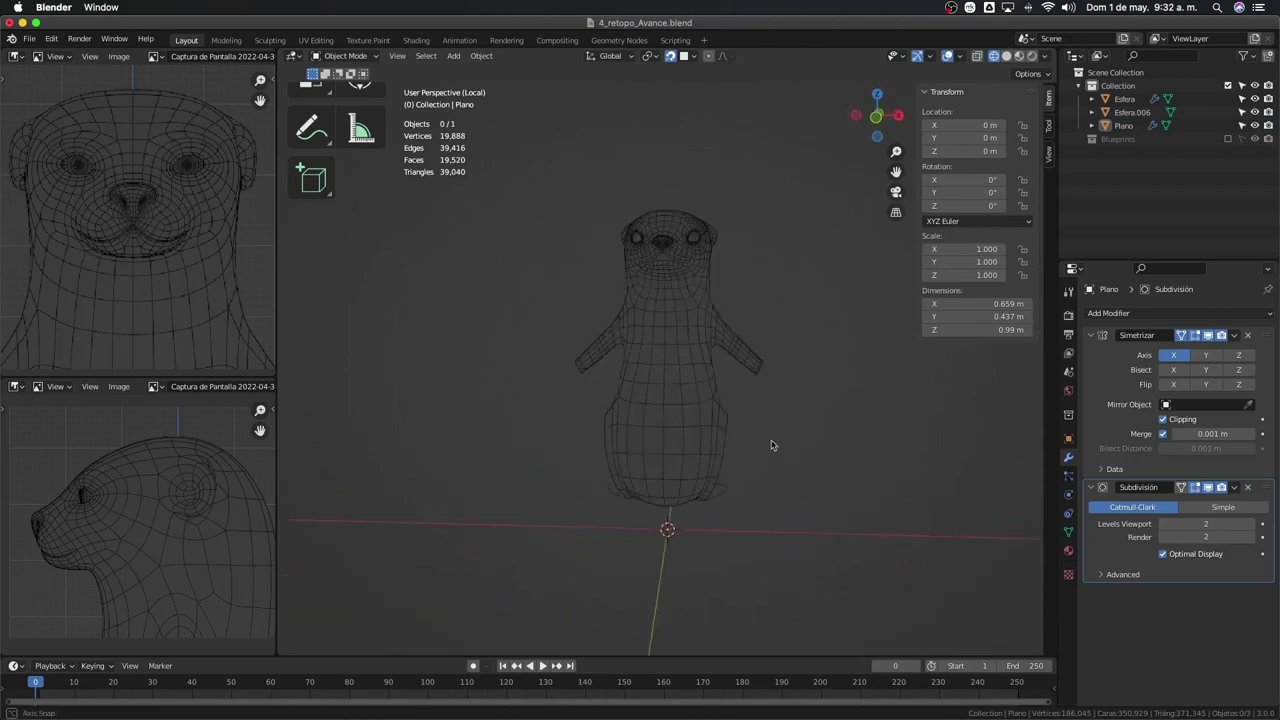
{"action": "key", "text": "KP_Divide"}
{"action": "key", "text": "Tab"}
Reposition side vertices onto the body and add a new vertex on the side
{"action": "mouse_move", "coordinate": [606, 460]}
{"action": "middle_mouse_down"}
{"action": "mouse_move", "coordinate": [671, 330]}
{"action": "mouse_move", "coordinate": [995, 335]}
{"action": "mouse_move", "coordinate": [614, 251]}
{"action": "mouse_move", "coordinate": [620, 391]}
{"action": "mouse_move", "coordinate": [649, 299]}
{"action": "mouse_move", "coordinate": [670, 316]}
{"action": "middle_mouse_up"}
{"action": "key", "text": "g"}
{"action": "left_click", "coordinate": [671, 330]}
{"action": "key", "text": "g"}
{"action": "key", "text": "f"}
{"action": "key", "text": "f"}
Fill a gap at the hip with a new face and merge a hip-edge vertex into its neighbour
{"action": "left_click", "coordinate": [670, 316], "text": "shift"}
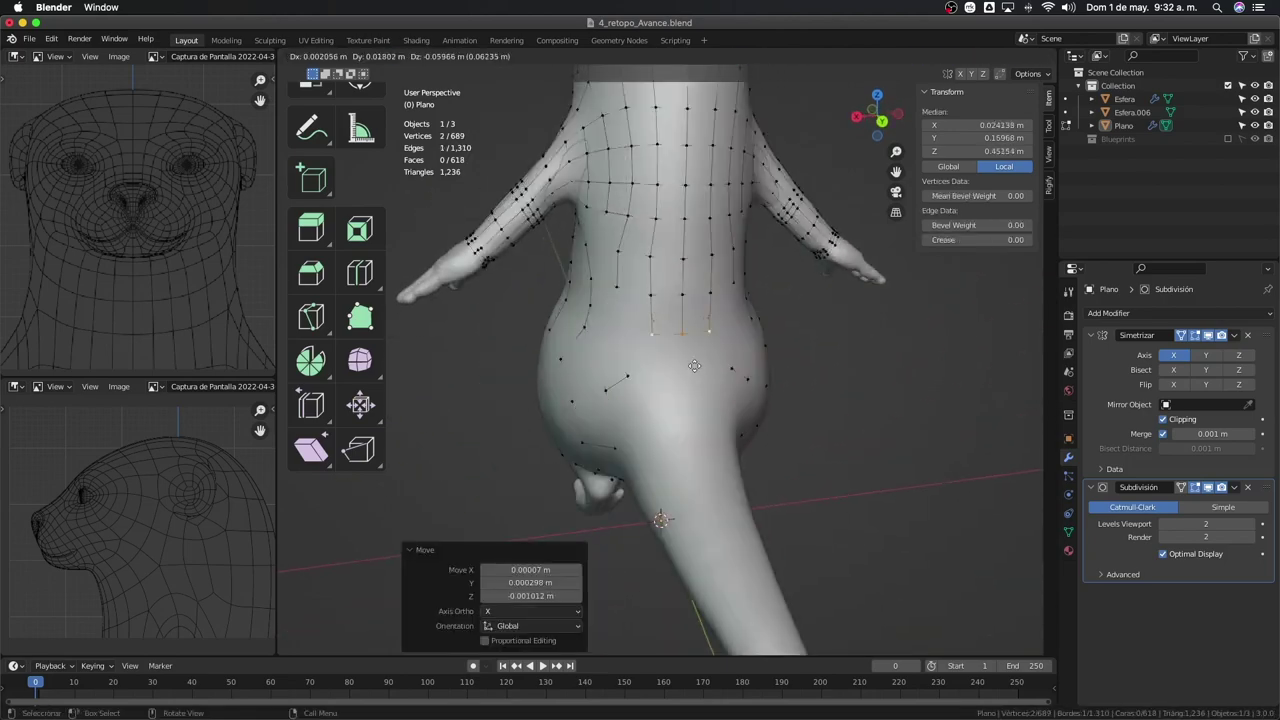
{"action": "middle_click_drag", "start_coordinate": [694, 366], "coordinate": [818, 320]}
{"action": "key", "text": "f"}
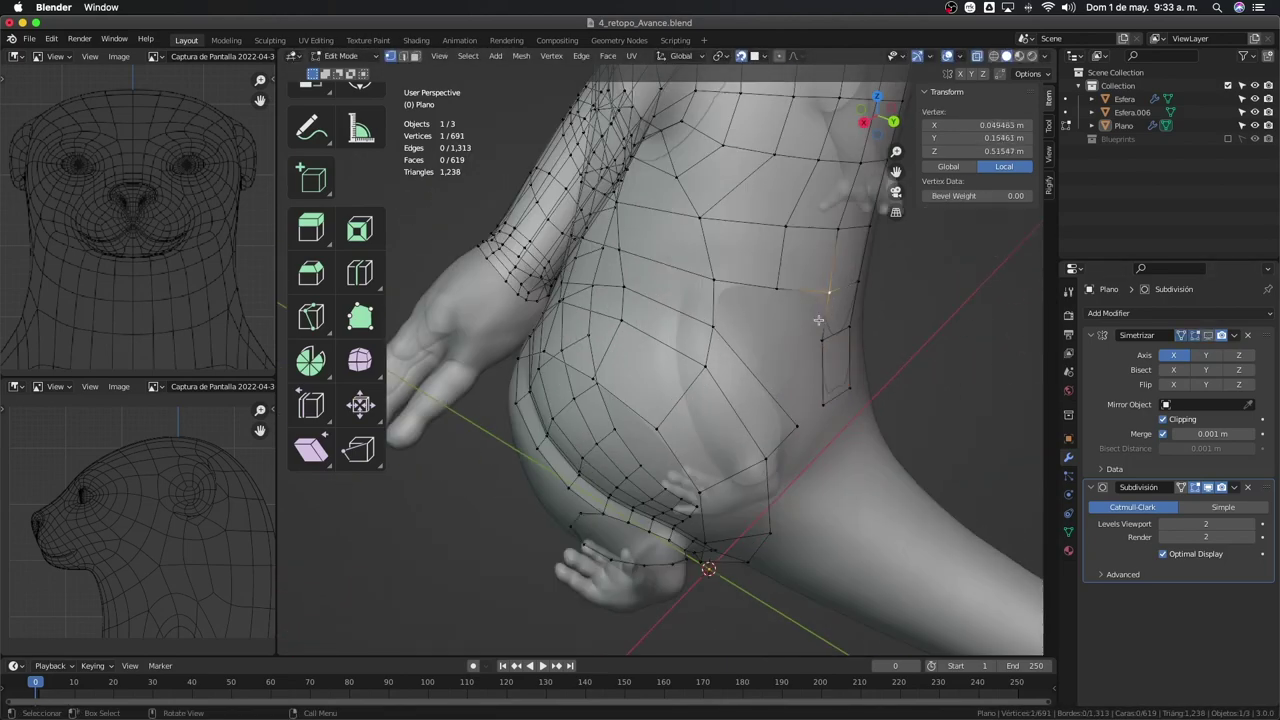
{"action": "key", "text": "g"}
{"action": "left_click", "coordinate": [800, 420]}
{"action": "middle_click_drag", "start_coordinate": [800, 420], "coordinate": [800, 420]}
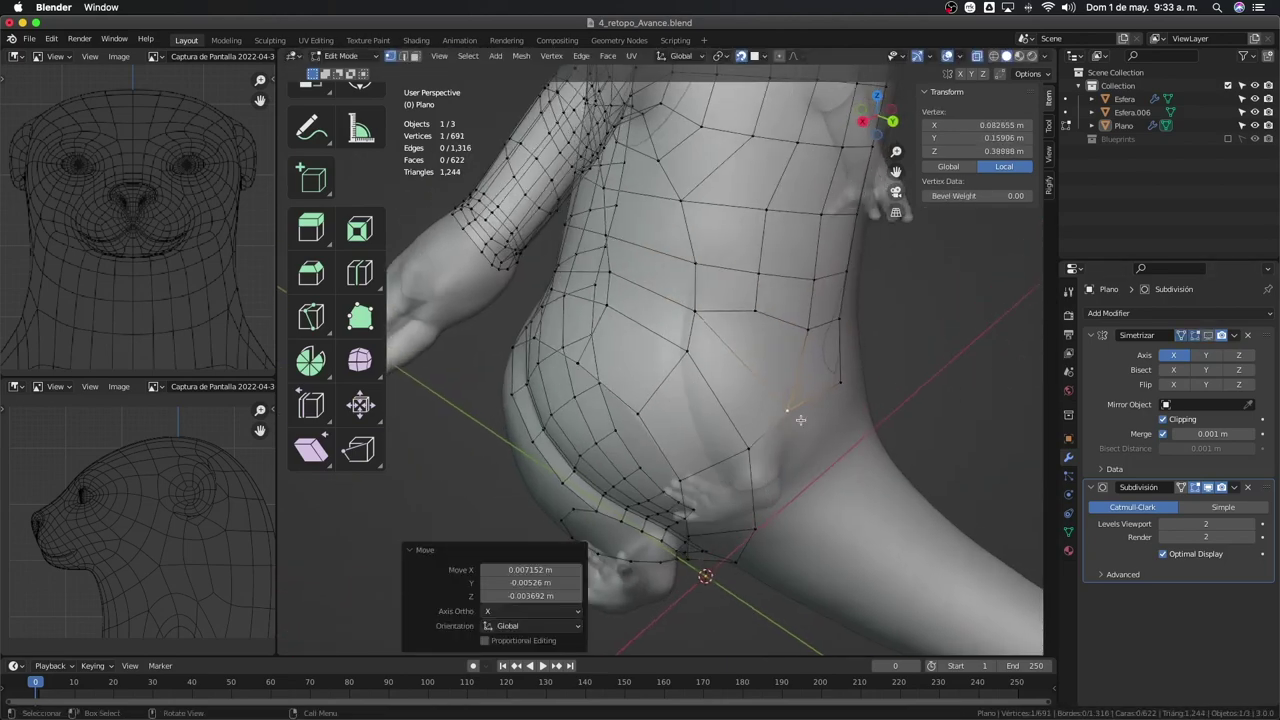
{"action": "mouse_move", "coordinate": [760, 309]}
{"action": "middle_mouse_down"}
{"action": "mouse_move", "coordinate": [748, 296]}
{"action": "mouse_move", "coordinate": [728, 317]}
{"action": "middle_mouse_up"}
Reposition a hip vertex and fill new faces below the hip near the ankle loop
{"action": "key", "text": "g"}
{"action": "key", "text": "g"}
{"action": "left_click", "coordinate": [732, 337]}
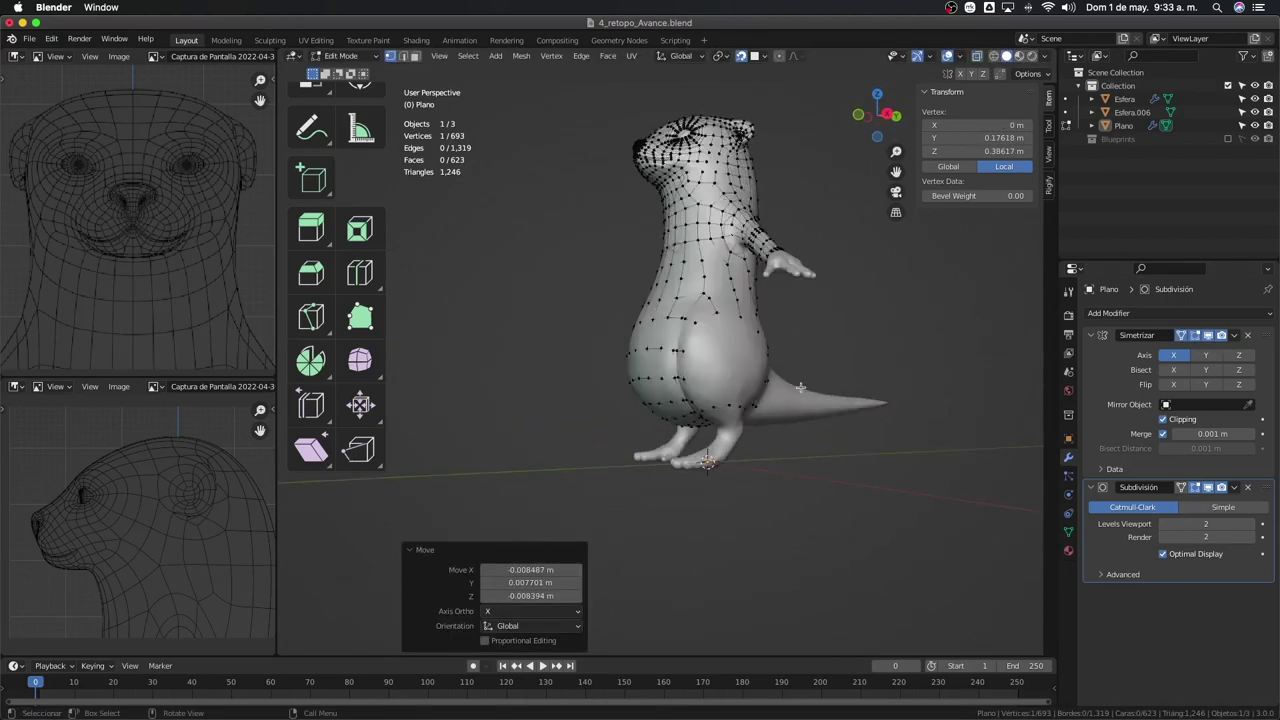
{"action": "scroll", "coordinate": [800, 387], "scroll_direction": "up", "scroll_amount": 5}
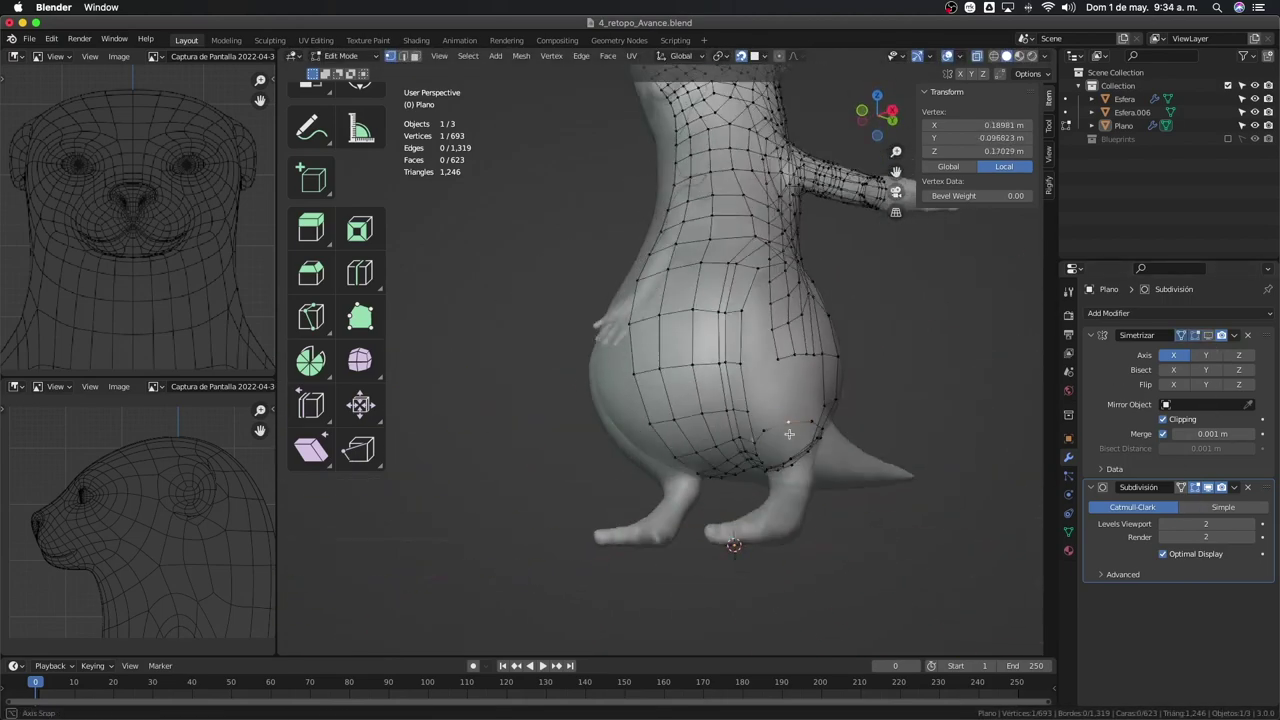
{"action": "left_click", "coordinate": [736, 483], "text": "alt"}
{"action": "mouse_move", "coordinate": [760, 400]}
{"action": "middle_mouse_down"}
{"action": "mouse_move", "coordinate": [736, 483]}
{"action": "mouse_move", "coordinate": [762, 363]}
{"action": "mouse_move", "coordinate": [742, 372]}
{"action": "mouse_move", "coordinate": [729, 464]}
{"action": "middle_mouse_up"}
{"action": "key", "text": "ctrl+r"}
{"action": "left_click", "coordinate": [762, 363]}
{"action": "key", "text": "f"}
Cut a new edge loop around the hip and reposition its vertices
{"action": "left_click", "coordinate": [740, 400]}
{"action": "key", "text": "g"}
{"action": "left_click", "coordinate": [740, 403]}
{"action": "middle_click_drag", "start_coordinate": [757, 415], "coordinate": [762, 420]}
{"action": "key", "text": "ctrl+r"}
{"action": "left_click", "coordinate": [762, 420]}
{"action": "left_click", "coordinate": [768, 425]}
{"action": "key", "text": "g"}
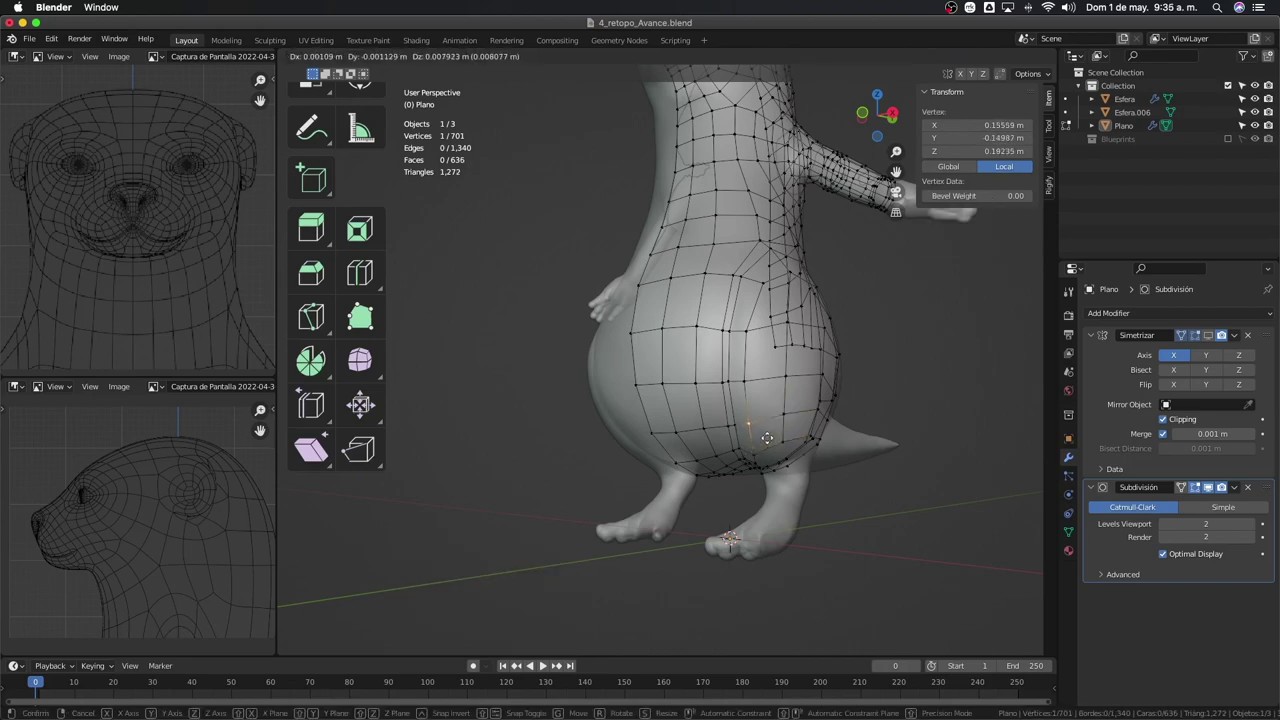
{"action": "left_click", "coordinate": [767, 438]}
{"action": "key", "text": "x"}
{"action": "mouse_move", "coordinate": [767, 438]}
{"action": "middle_mouse_down"}
{"action": "mouse_move", "coordinate": [736, 429]}
{"action": "mouse_move", "coordinate": [750, 360]}
{"action": "mouse_move", "coordinate": [726, 313]}
{"action": "middle_mouse_up"}
Add midpoint edge loops across the hip and body, then dissolve an extra vertex
{"action": "key", "text": "ctrl+r"}
{"action": "left_click", "coordinate": [781, 409]}
{"action": "right_click", "coordinate": [781, 409]}
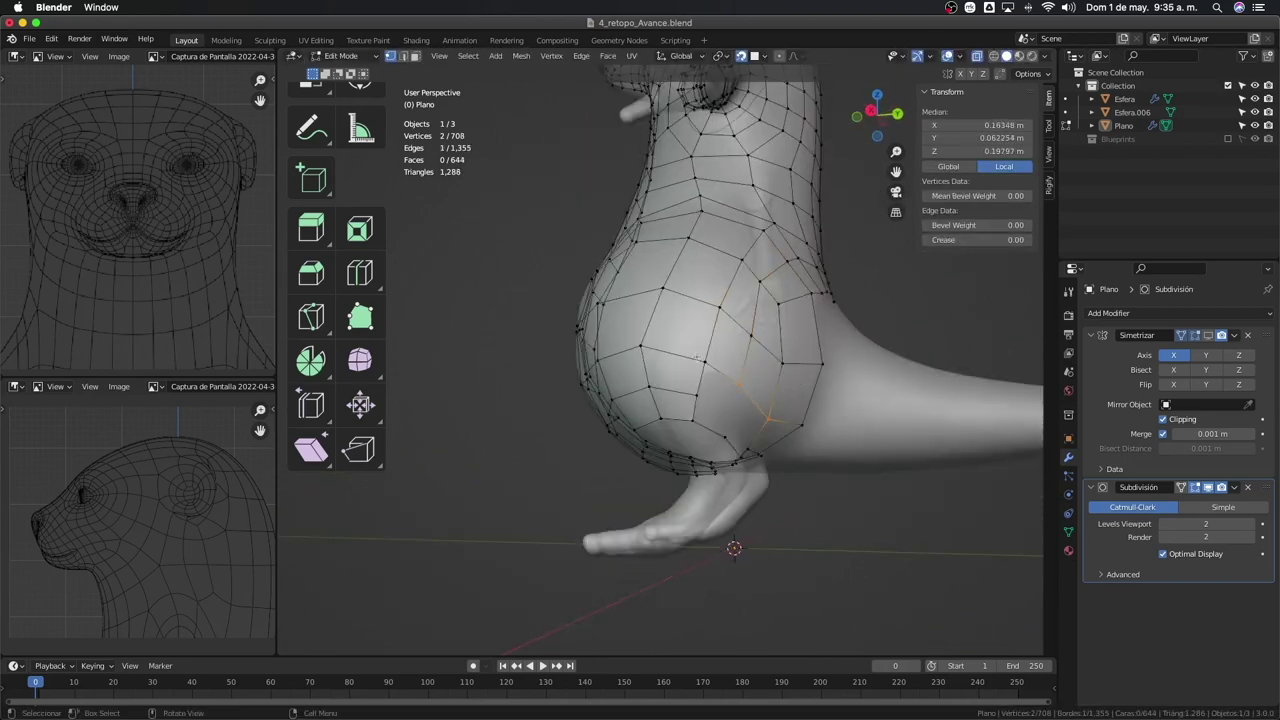
{"action": "middle_click_drag", "start_coordinate": [698, 357], "coordinate": [749, 338]}
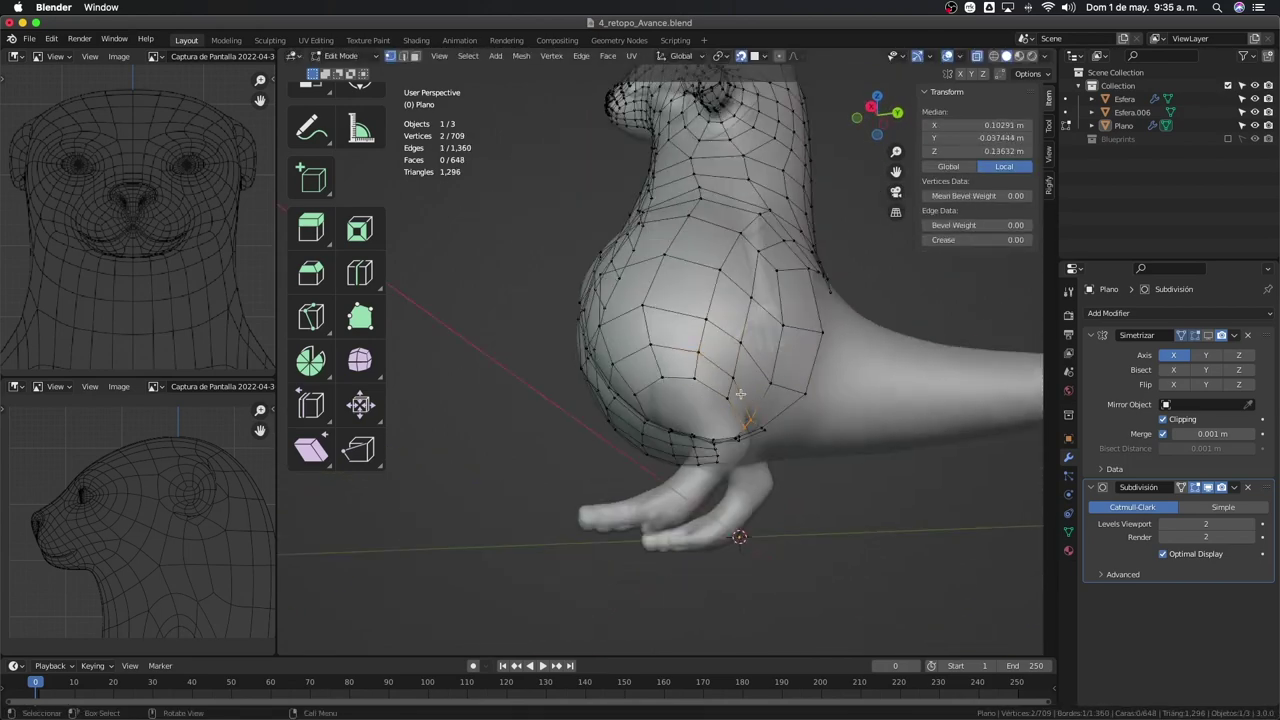
{"action": "mouse_move", "coordinate": [740, 394]}
{"action": "middle_mouse_down"}
{"action": "mouse_move", "coordinate": [787, 361]}
{"action": "mouse_move", "coordinate": [668, 374]}
{"action": "mouse_move", "coordinate": [660, 300]}
{"action": "middle_mouse_up"}
{"action": "left_click", "coordinate": [765, 378], "text": "alt"}
{"action": "key", "text": "ctrl+r"}
{"action": "left_click", "coordinate": [668, 374]}
{"action": "right_click", "coordinate": [668, 374]}
{"action": "key", "text": "x"}
{"action": "left_click", "coordinate": [655, 263]}
Dissolve a stray vertex and join the remaining belly vertices with an edge
{"action": "left_click", "coordinate": [660, 318]}
{"action": "key", "text": "x"}
{"action": "left_click", "coordinate": [664, 350]}
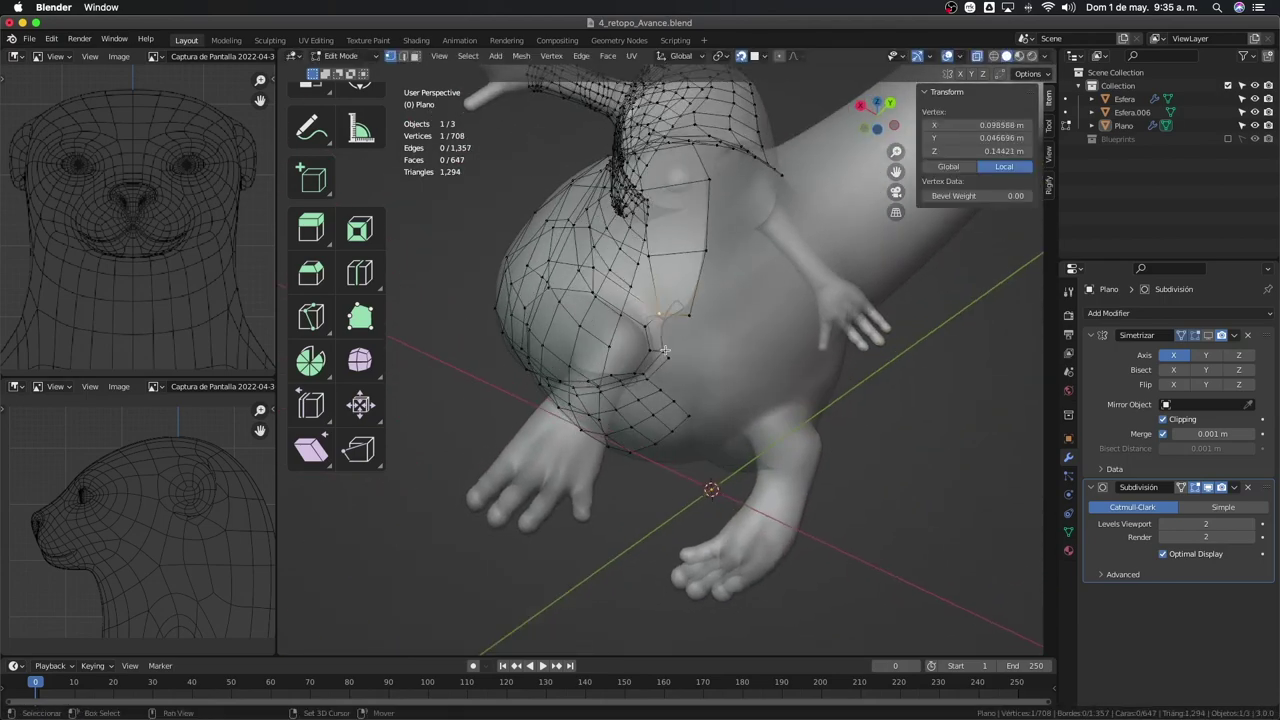
{"action": "key", "text": "f"}
{"action": "key", "text": "g"}
{"action": "left_click", "coordinate": [664, 350]}
{"action": "mouse_move", "coordinate": [664, 350]}
{"action": "middle_mouse_down"}
{"action": "mouse_move", "coordinate": [700, 390]}
{"action": "mouse_move", "coordinate": [748, 404]}
{"action": "mouse_move", "coordinate": [706, 371]}
{"action": "mouse_move", "coordinate": [751, 394]}
{"action": "mouse_move", "coordinate": [731, 317]}
{"action": "middle_mouse_up"}
Move three vertices to shape the front of the belly
{"action": "key", "text": "g"}
{"action": "left_click", "coordinate": [706, 371]}
{"action": "key", "text": "g"}
{"action": "left_click", "coordinate": [745, 378]}
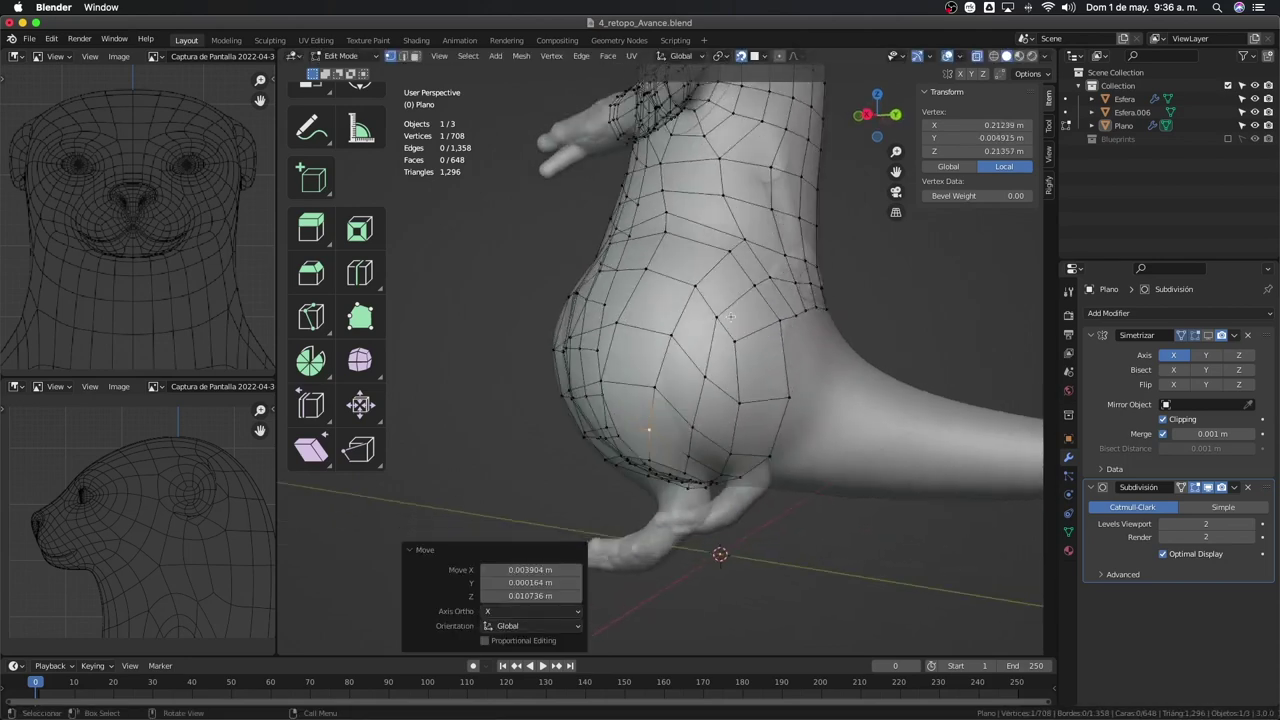
{"action": "key", "text": "g"}
{"action": "left_click", "coordinate": [746, 390]}
Fine-tune a lower belly vertex from the lower side and frontal views
{"action": "middle_click_drag", "start_coordinate": [746, 390], "coordinate": [743, 376]}
{"action": "key", "text": "g"}
{"action": "left_click", "coordinate": [740, 395]}
{"action": "key", "text": "g"}
{"action": "middle_click_drag", "start_coordinate": [745, 420], "coordinate": [752, 405]}
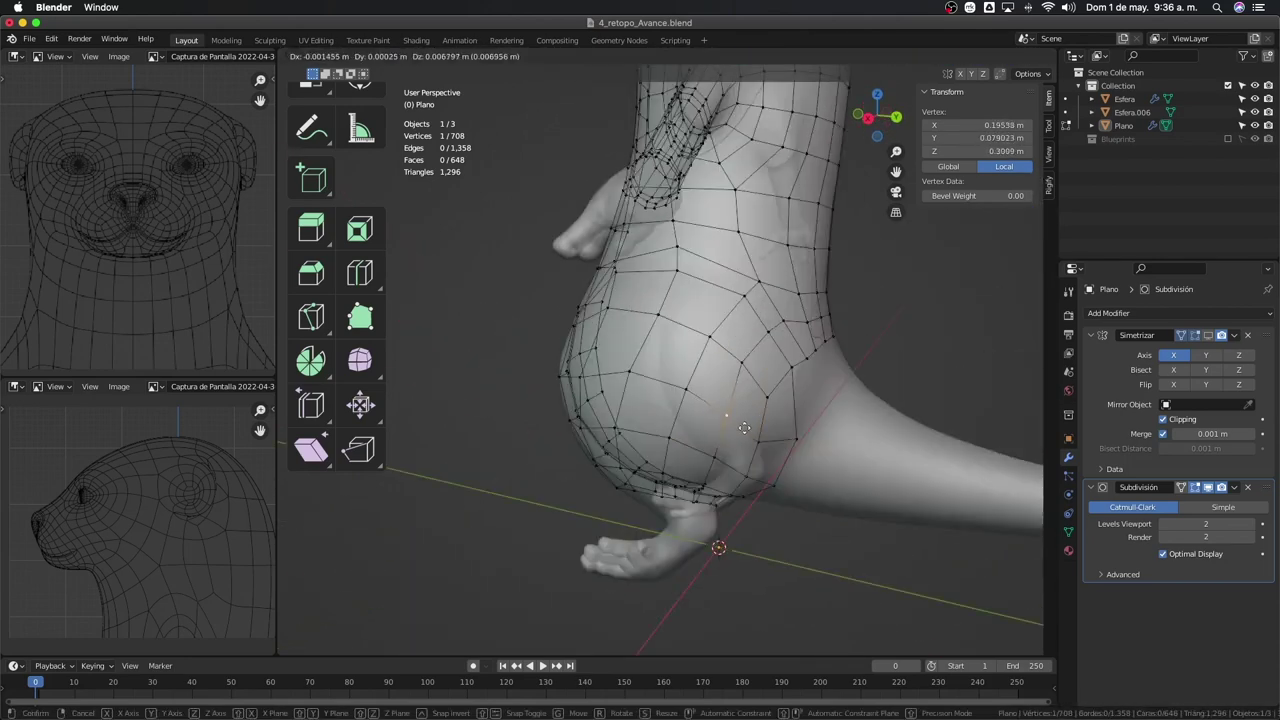
{"action": "left_click", "coordinate": [752, 405]}
{"action": "key", "text": "g"}
{"action": "left_click", "coordinate": [757, 410]}
Preview the retopology mesh isolated in wireframe shading, then return to Edit Mode
{"action": "key", "text": "KP_Divide"}
{"action": "key", "text": "z"}
{"action": "left_click", "coordinate": [740, 316]}
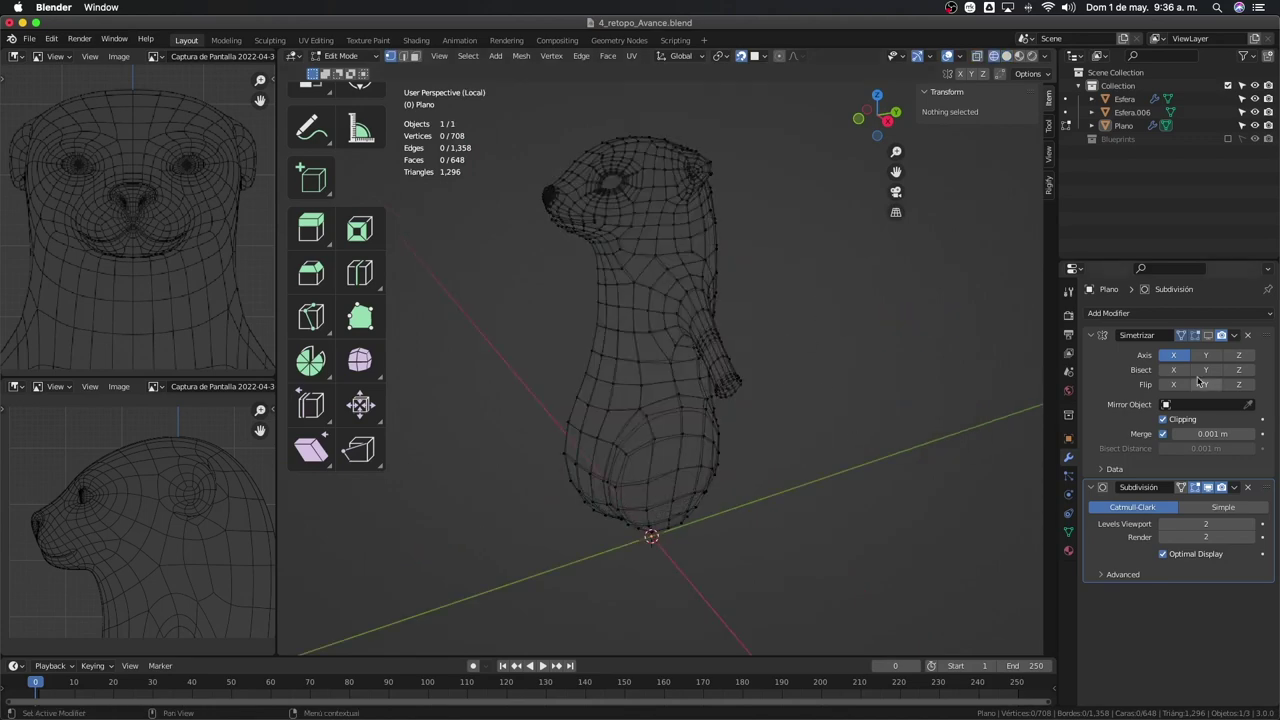
{"action": "key", "text": "Tab"}
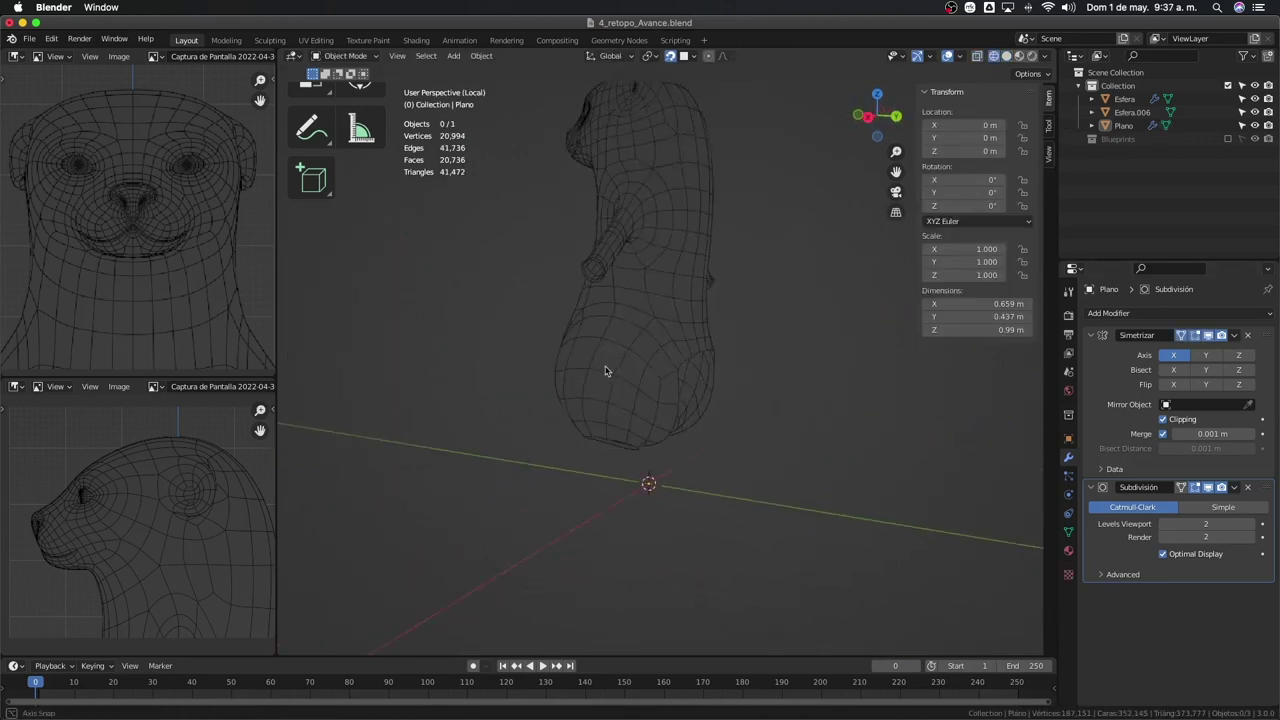
{"action": "key", "text": "shift+z"}
{"action": "key", "text": "KP_Divide"}
{"action": "key", "text": "Tab"}
Select a shortest vertex path down the belly and nudge one belly vertex
{"action": "scroll", "coordinate": [725, 367], "scroll_direction": "up", "scroll_amount": 3}
{"action": "scroll", "coordinate": [725, 367], "scroll_direction": "down", "scroll_amount": 3}
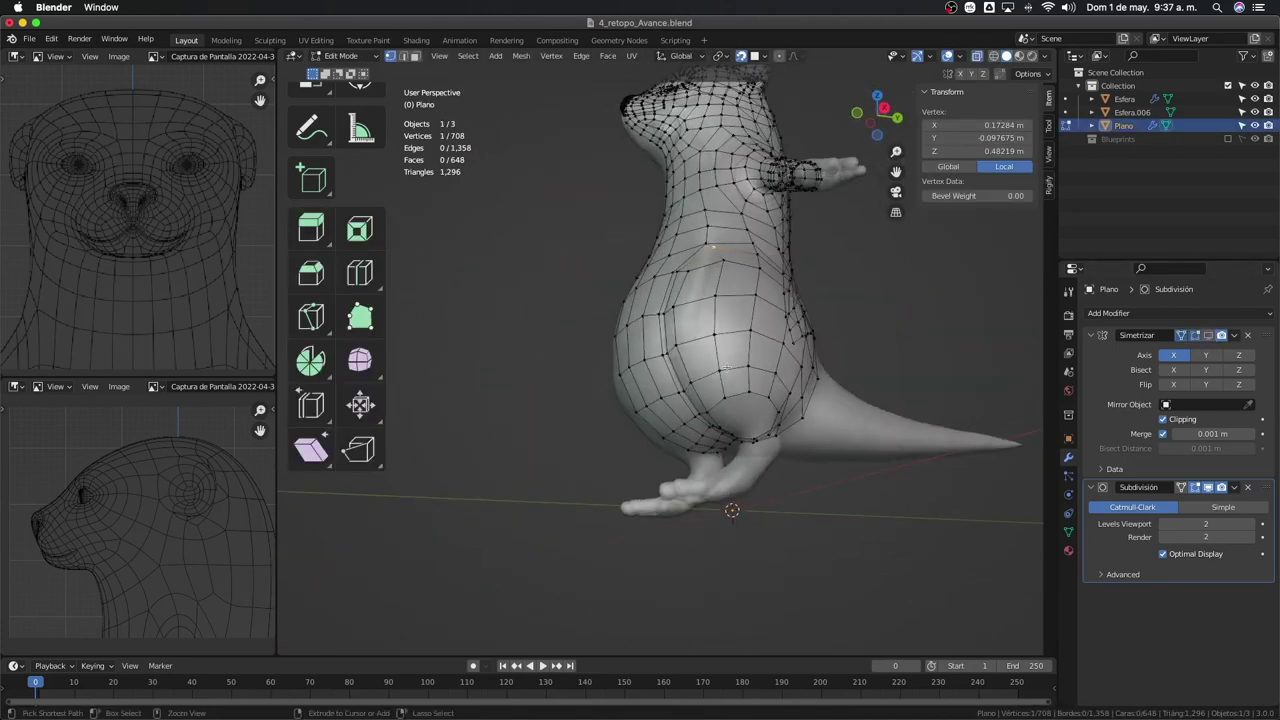
{"action": "left_click", "coordinate": [724, 366], "text": "ctrl"}
{"action": "left_click", "coordinate": [716, 399], "text": "ctrl"}
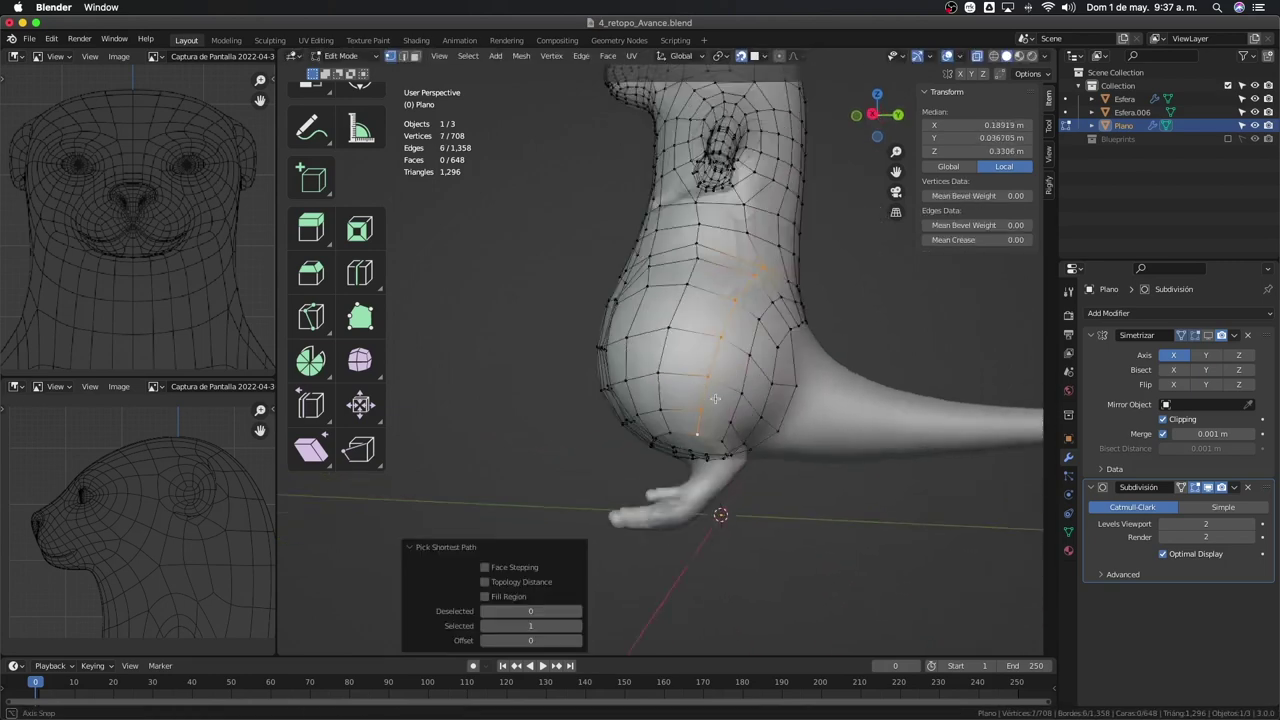
{"action": "middle_click_drag", "start_coordinate": [716, 399], "coordinate": [687, 347]}
{"action": "left_click", "coordinate": [687, 347]}
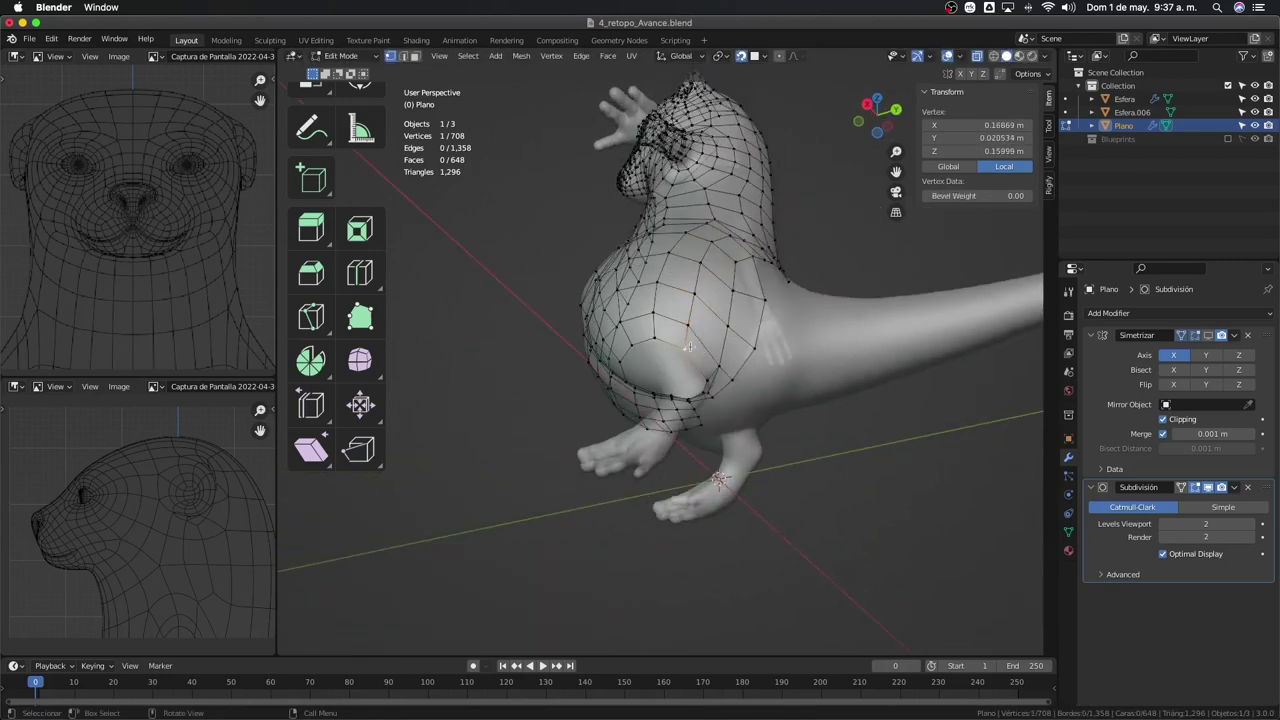
{"action": "left_click_drag", "start_coordinate": [688, 346], "coordinate": [689, 345]}
{"action": "middle_click_drag", "start_coordinate": [689, 345], "coordinate": [808, 498]}
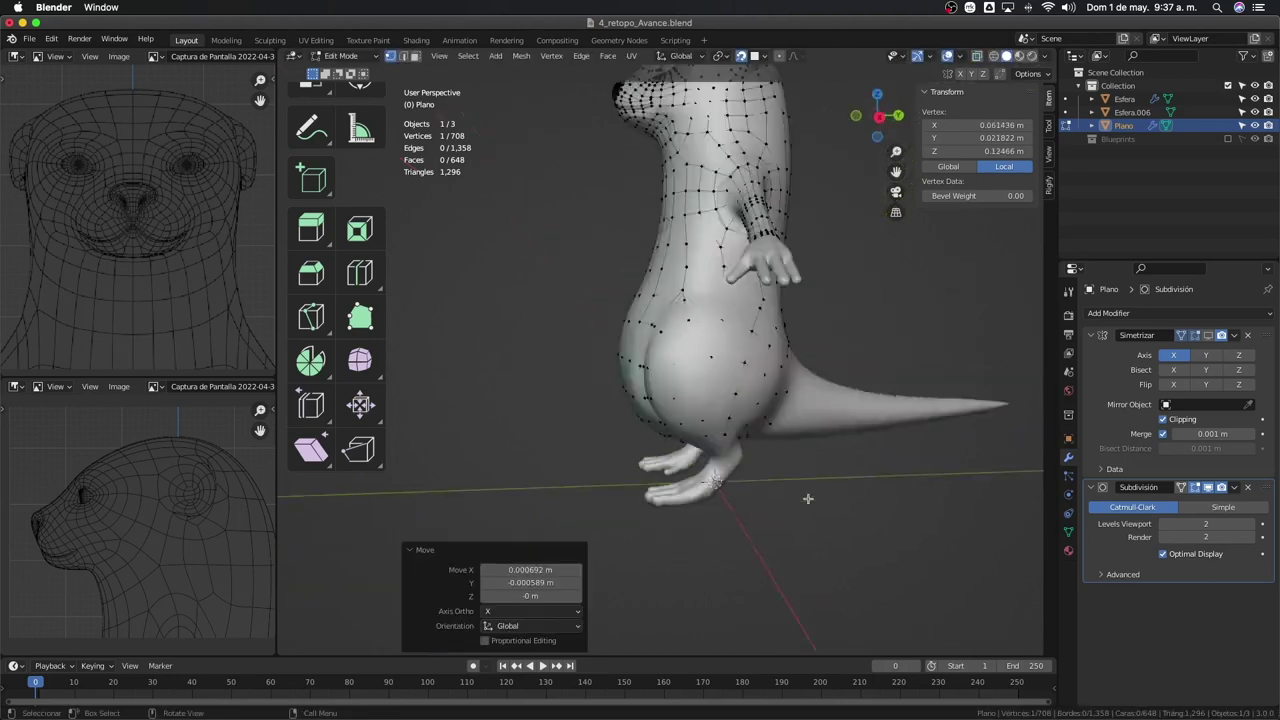
Switch to Object Mode and isolate the retopology mesh in Local View
{"action": "key", "text": "Tab"}
{"action": "key", "text": "KP_Divide"}
{"action": "middle_click_drag", "start_coordinate": [585, 489], "coordinate": [825, 426]}
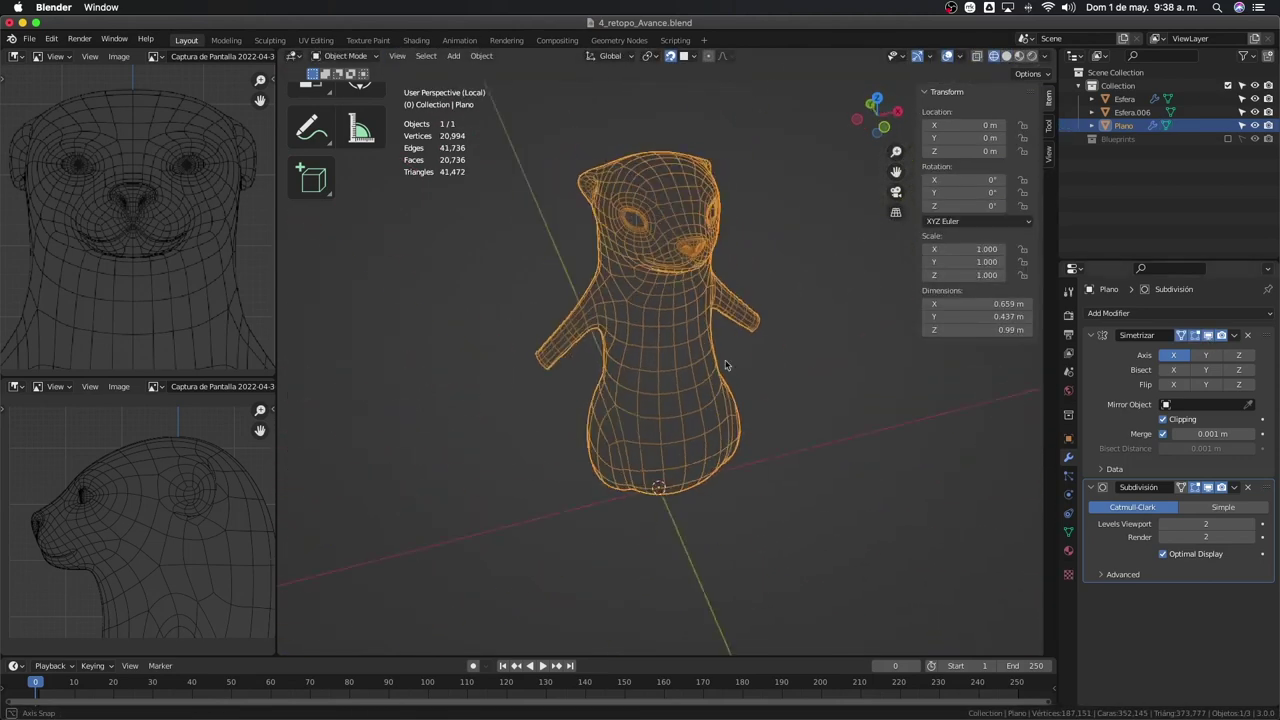
Save the otter retopology .blend file with Ctrl+S
{"action": "scroll", "coordinate": [713, 422], "scroll_direction": "up", "scroll_amount": 2}
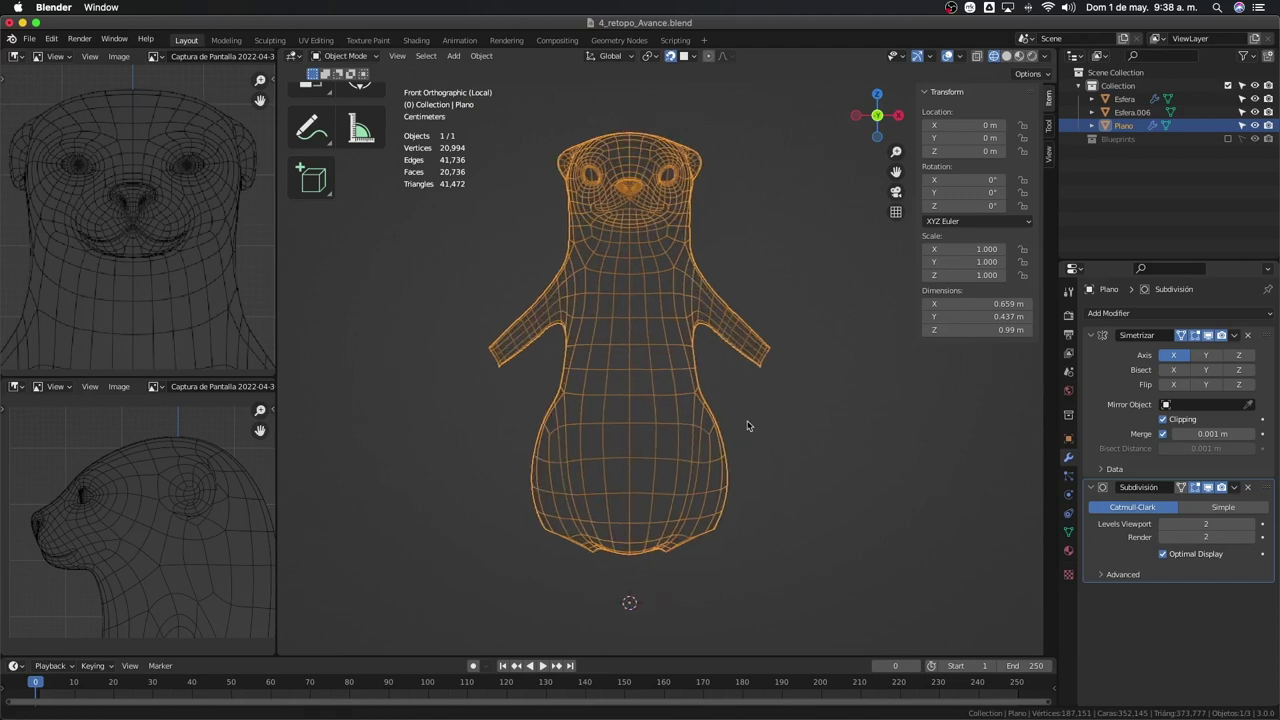
{"action": "key", "text": "ctrl+s"}
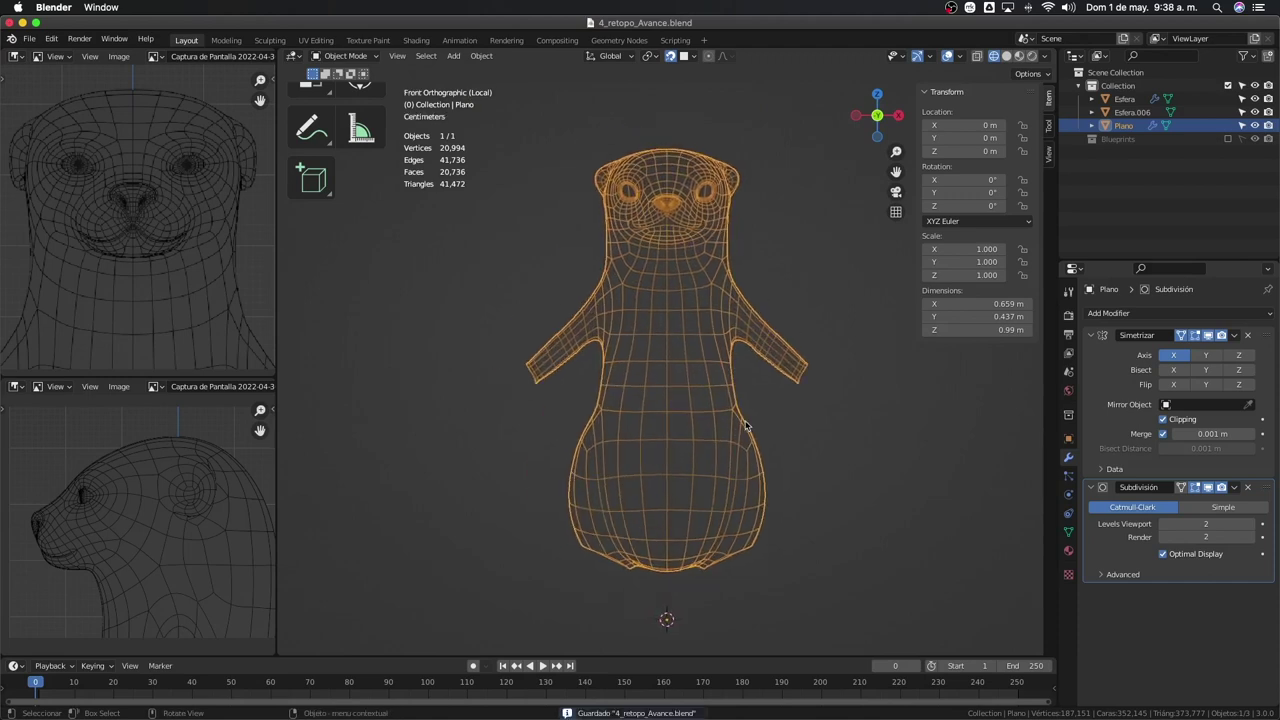
{"action": "middle_click_drag", "start_coordinate": [745, 425], "coordinate": [745, 425]}
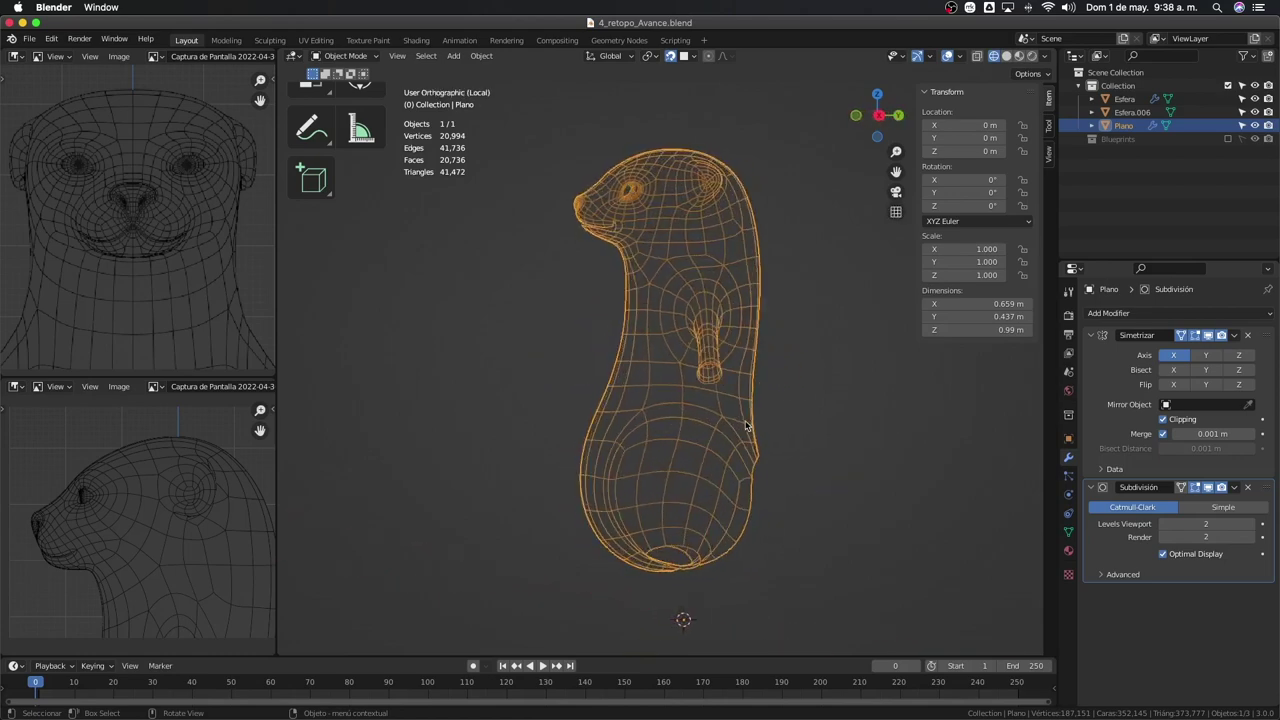
Orbit around the isolated subdivided otter mesh to check it from all sides
{"action": "scroll", "coordinate": [745, 425], "scroll_direction": "right", "scroll_amount": 5}
{"action": "scroll", "coordinate": [745, 425], "scroll_direction": "right", "scroll_amount": 3}
{"action": "scroll", "coordinate": [745, 425], "scroll_direction": "right", "scroll_amount": 5}
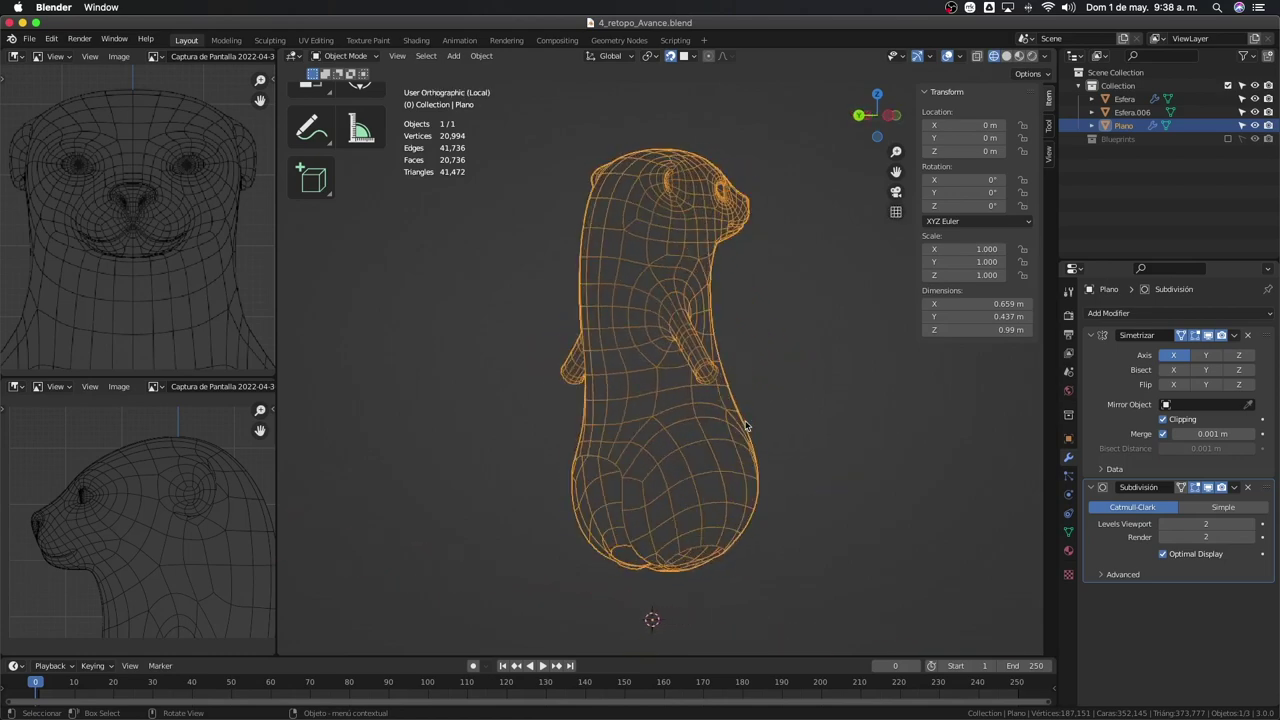
{"action": "scroll", "coordinate": [745, 425], "scroll_direction": "left", "scroll_amount": 4}
{"action": "scroll", "coordinate": [745, 425], "scroll_direction": "left", "scroll_amount": 4}
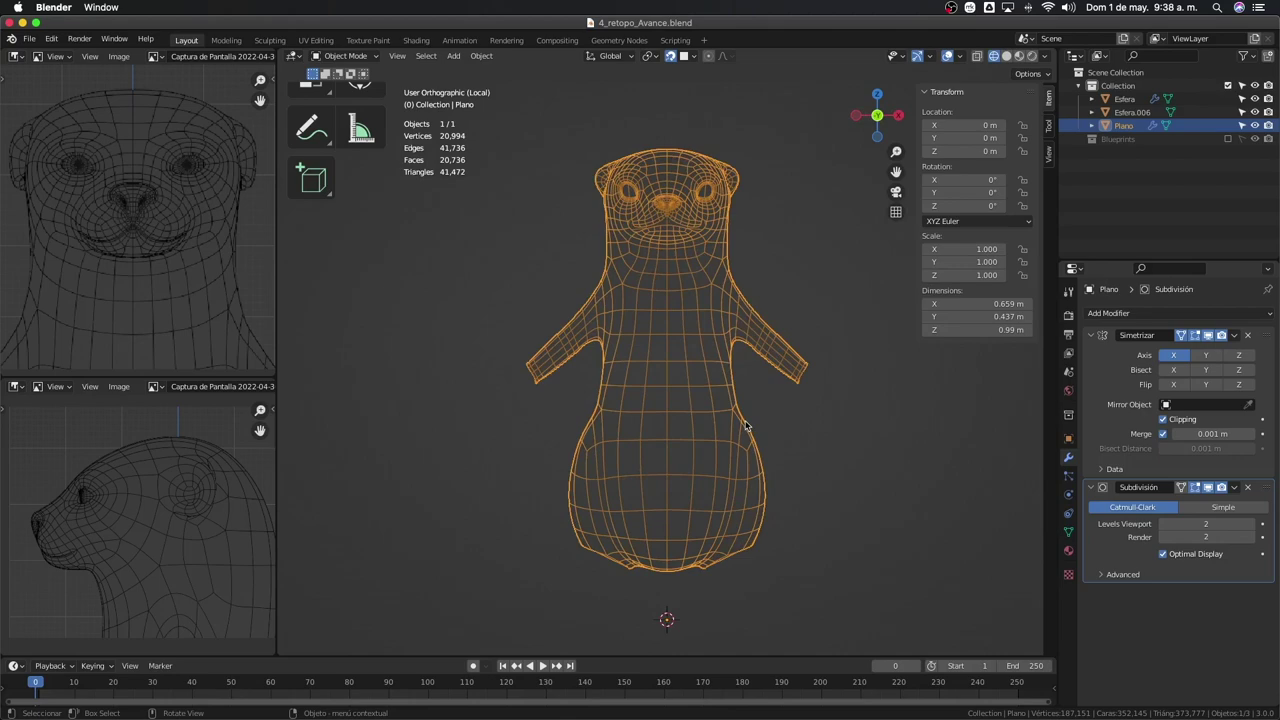
{"action": "scroll", "coordinate": [745, 425], "scroll_direction": "left", "scroll_amount": 4}
{"action": "scroll", "coordinate": [745, 425], "scroll_direction": "left", "scroll_amount": 4}
{"action": "scroll", "coordinate": [745, 425], "scroll_direction": "left", "scroll_amount": 4}
{"action": "scroll", "coordinate": [745, 425], "scroll_direction": "left", "scroll_amount": 4}
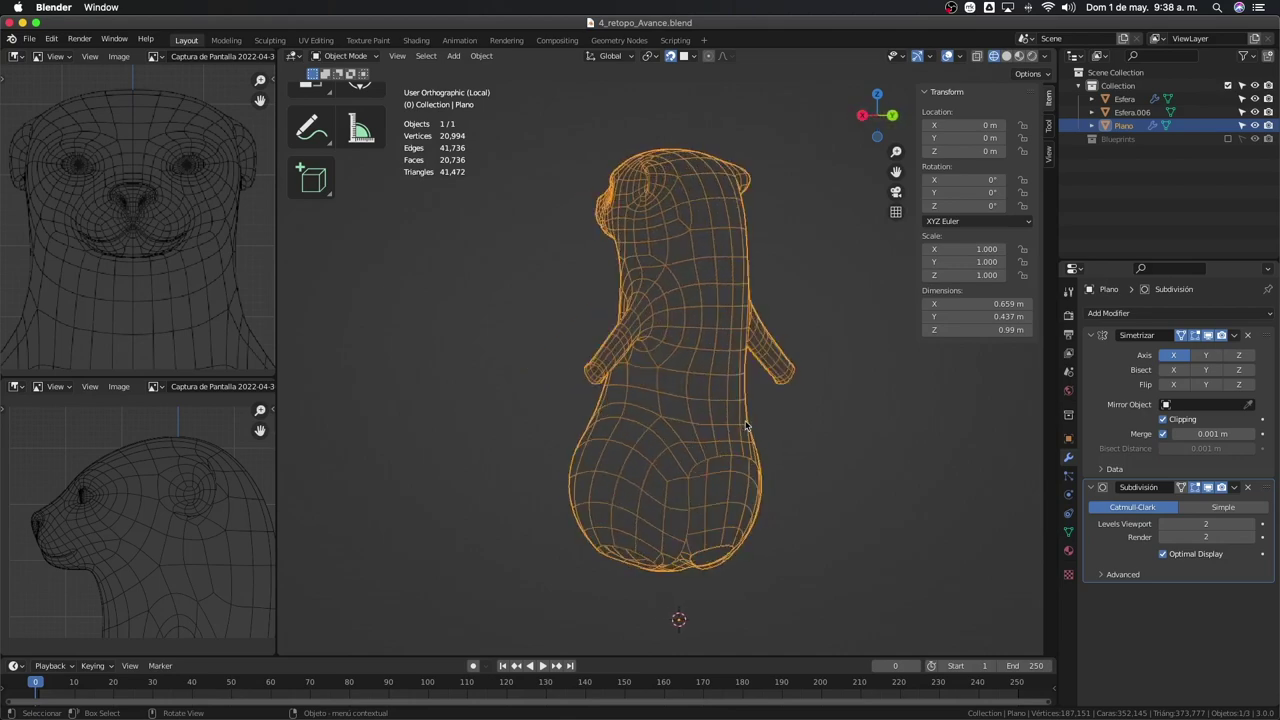
{"action": "scroll", "coordinate": [745, 425], "scroll_direction": "left", "scroll_amount": 4}
{"action": "scroll", "coordinate": [745, 425], "scroll_direction": "left", "scroll_amount": 4}
{"action": "scroll", "coordinate": [745, 425], "scroll_direction": "left", "scroll_amount": 4}
{"action": "scroll", "coordinate": [745, 425], "scroll_direction": "left", "scroll_amount": 4}
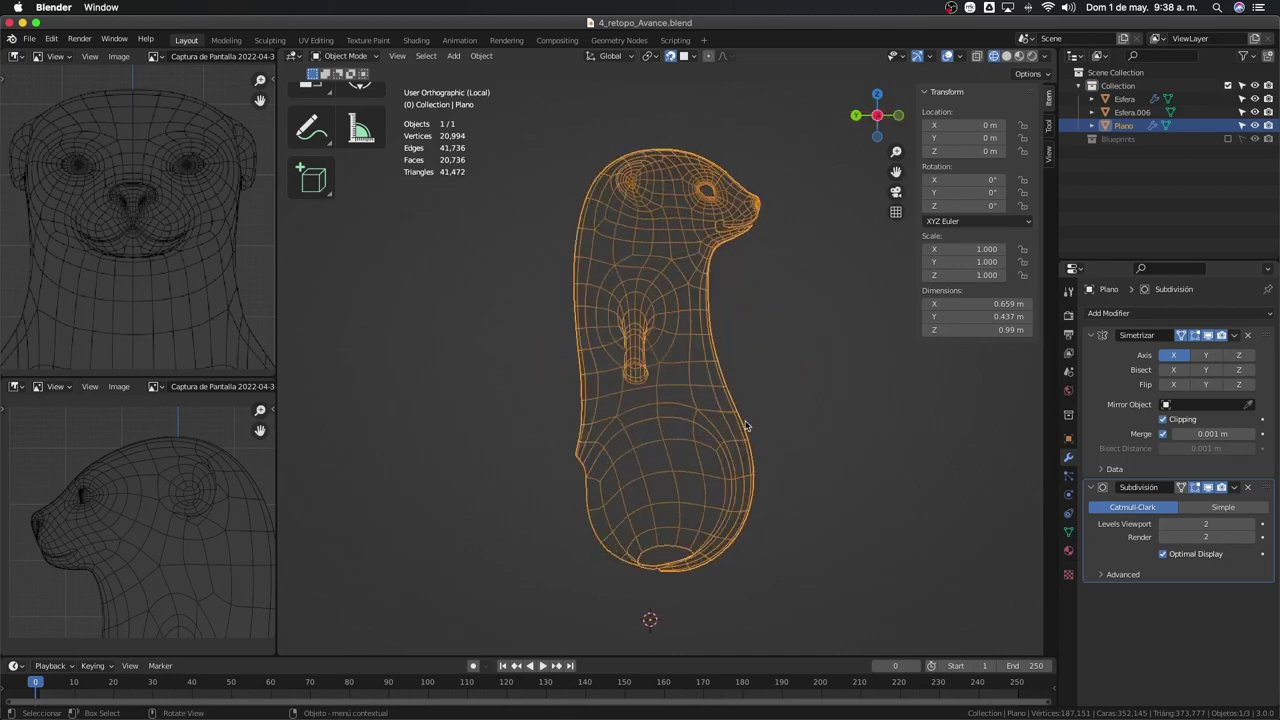
{"action": "scroll", "coordinate": [745, 425], "scroll_direction": "left", "scroll_amount": 4}
{"action": "scroll", "coordinate": [745, 425], "scroll_direction": "left", "scroll_amount": 4}
{"action": "scroll", "coordinate": [745, 425], "scroll_direction": "left", "scroll_amount": 4}
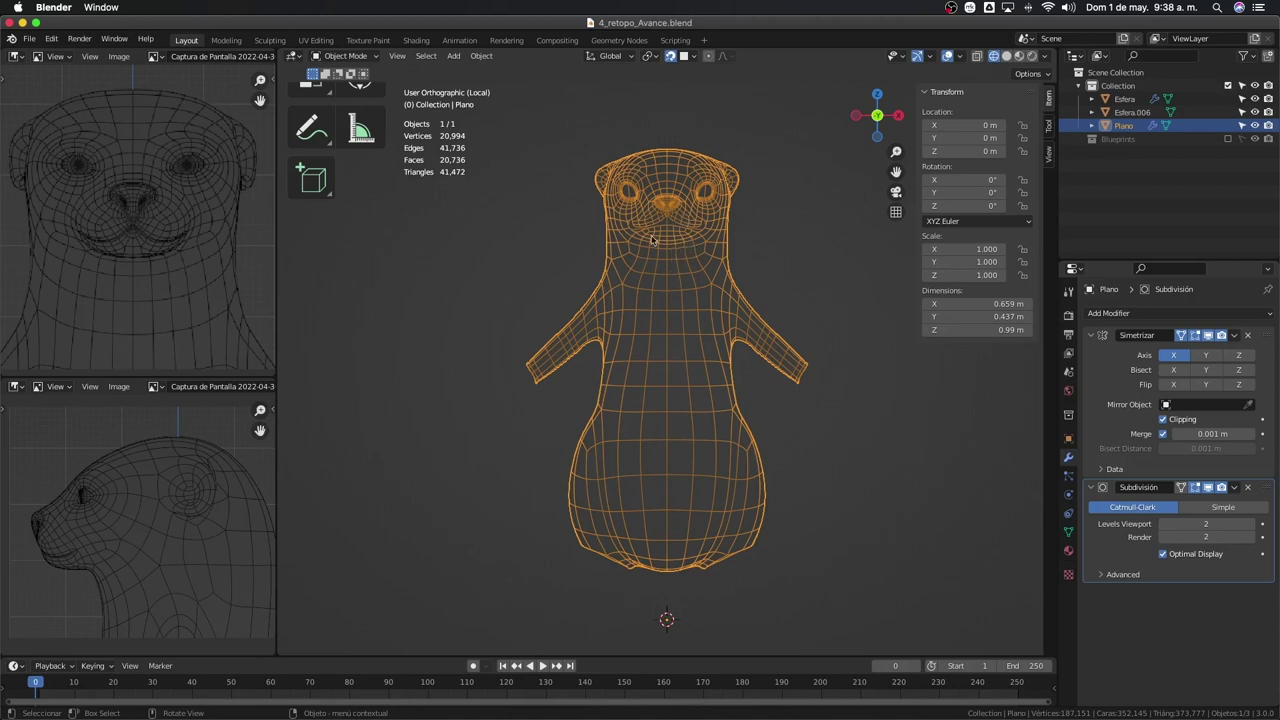
{"action": "mouse_move", "coordinate": [680, 232]}
{"action": "middle_mouse_down"}
{"action": "mouse_move", "coordinate": [659, 206]}
{"action": "mouse_move", "coordinate": [635, 250]}
{"action": "mouse_move", "coordinate": [599, 259]}
{"action": "mouse_move", "coordinate": [640, 258]}
{"action": "middle_mouse_up"}
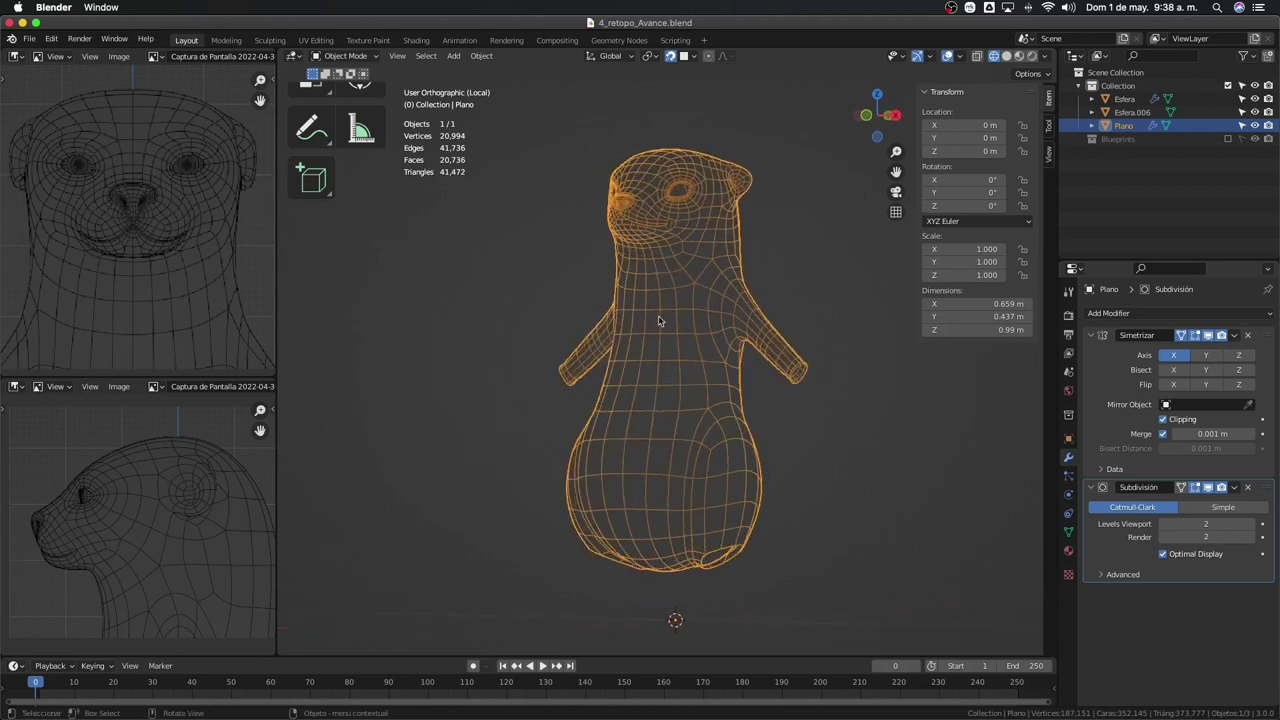
{"action": "mouse_move", "coordinate": [751, 355]}
{"action": "middle_mouse_down"}
{"action": "mouse_move", "coordinate": [628, 344]}
{"action": "mouse_move", "coordinate": [707, 341]}
{"action": "middle_mouse_up"}
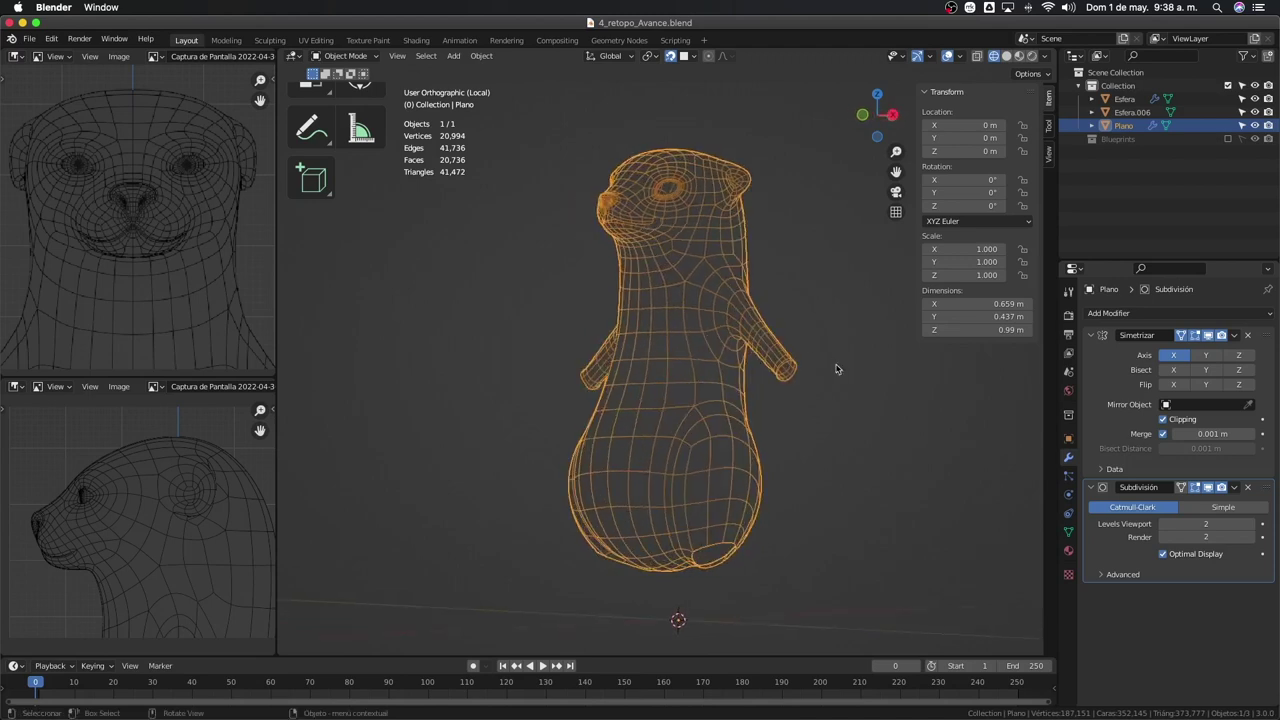
Switch to Solid shading with the Wireframe overlay drawn over the deselected otter mesh
{"action": "key", "text": "z"}
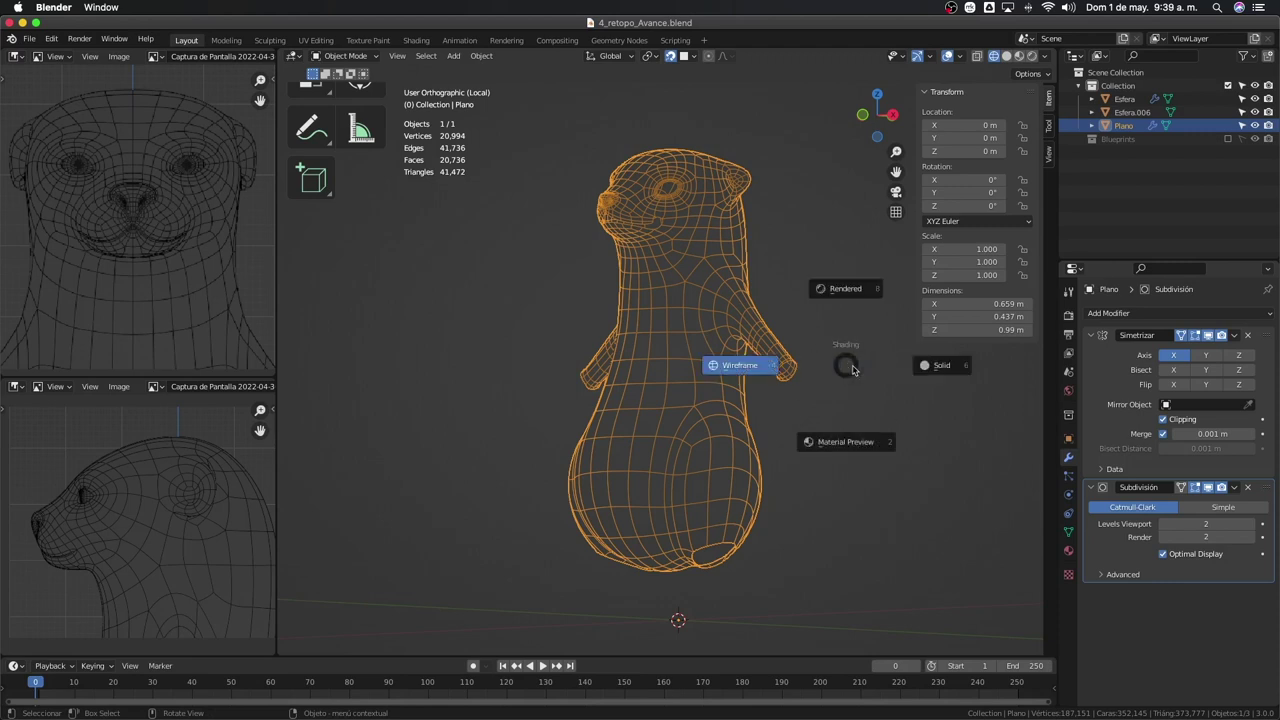
{"action": "left_click", "coordinate": [920, 371]}
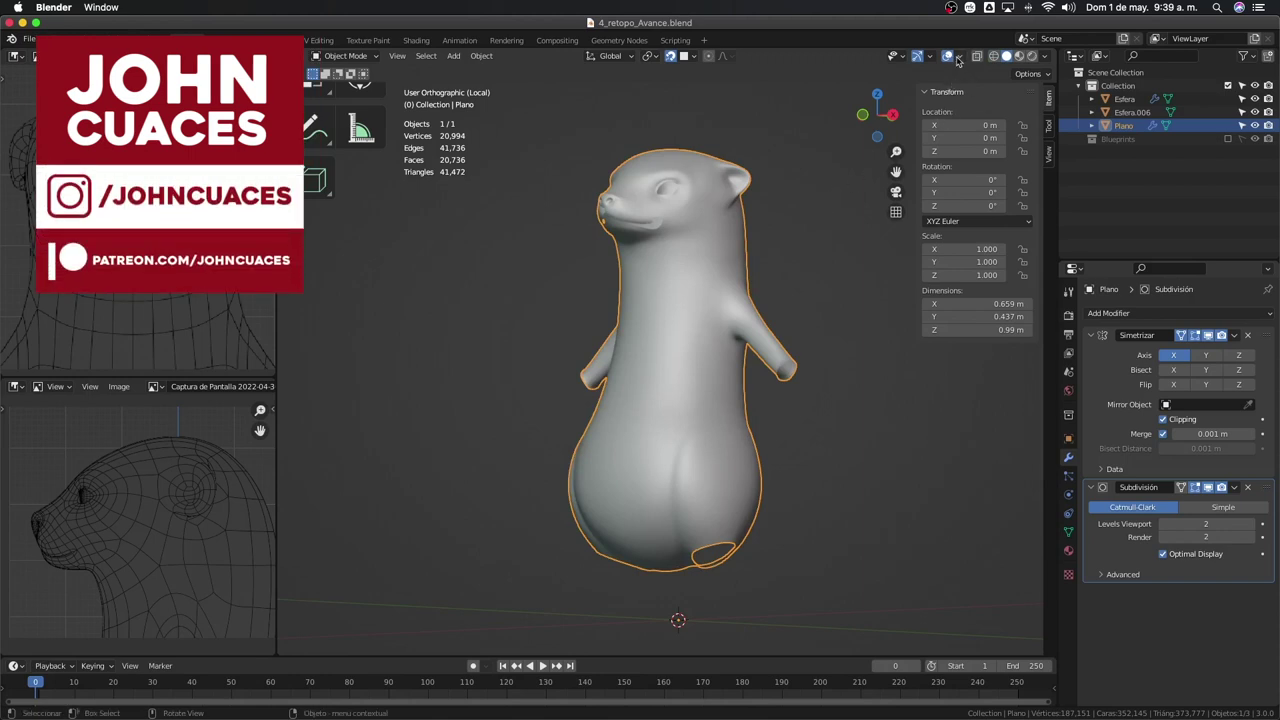
{"action": "left_click", "coordinate": [959, 58]}
{"action": "left_click", "coordinate": [877, 266]}
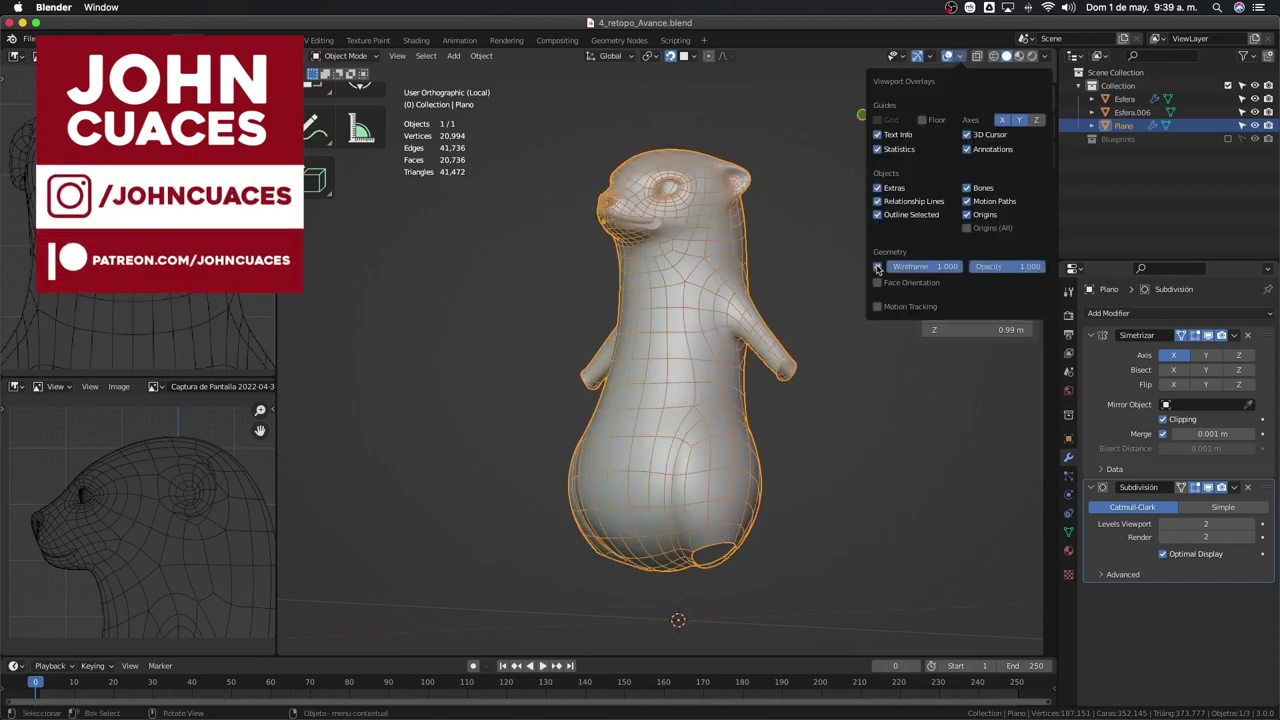
{"action": "left_click", "coordinate": [848, 330]}
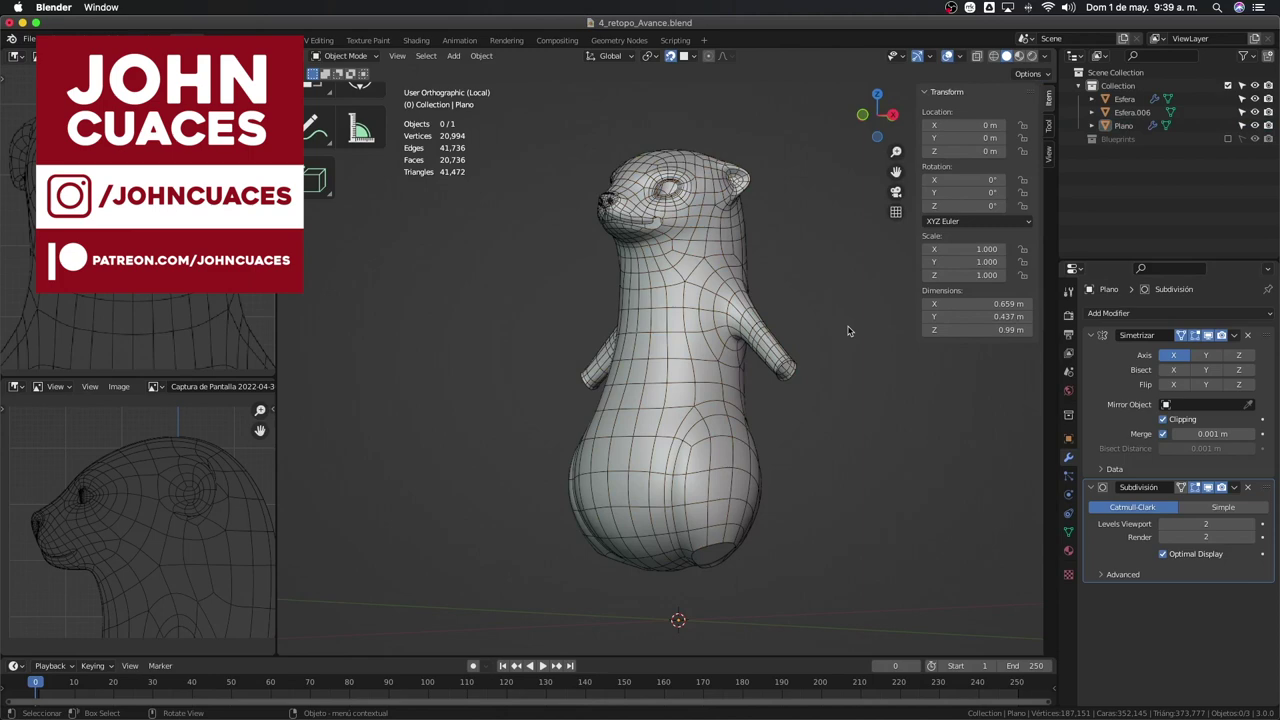
Save the file as 4_retopo_Avance.blend
{"action": "key", "text": "super+shift+s"}
{"action": "key", "text": "Return"}
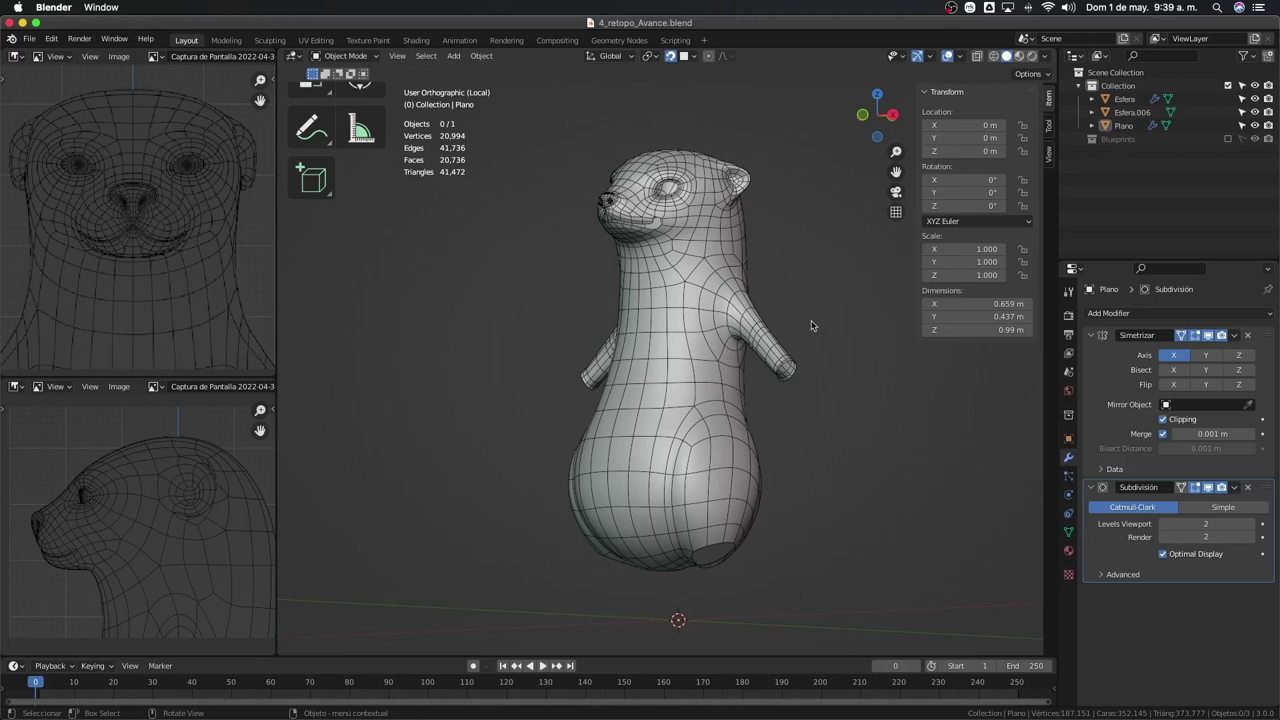
{"action": "left_click", "coordinate": [696, 384]}
{"action": "left_click", "coordinate": [847, 434]}
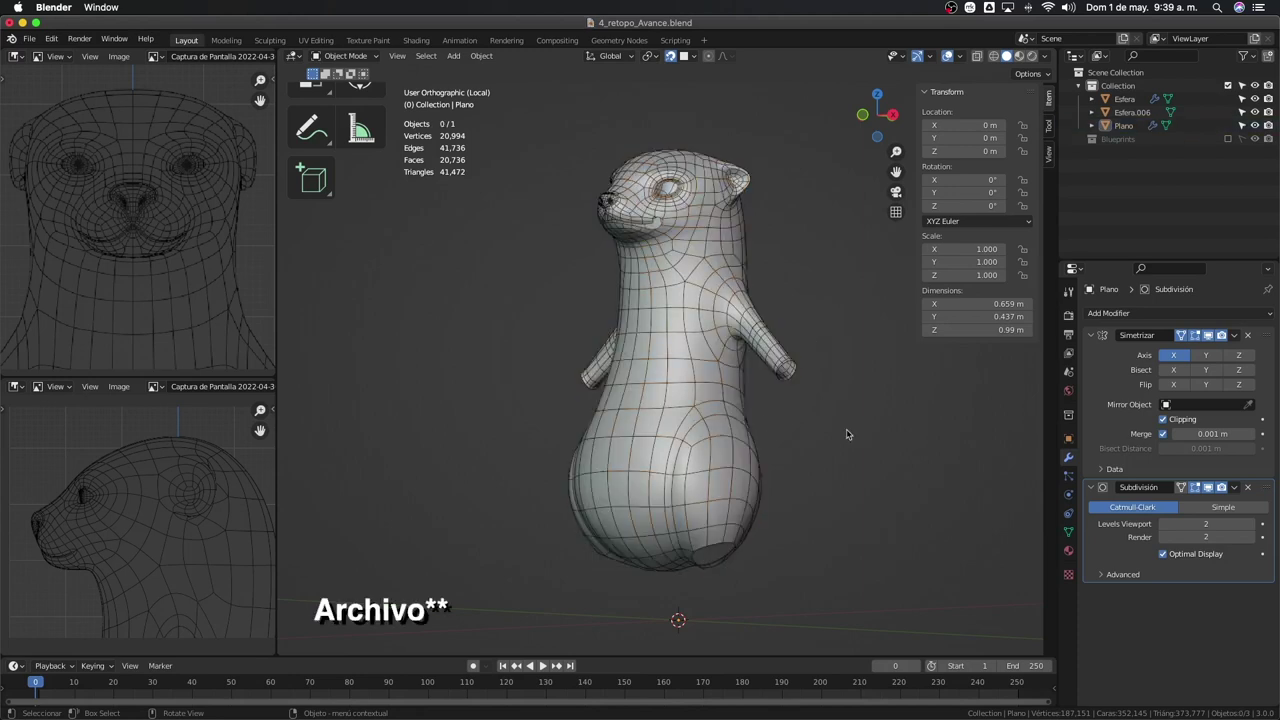